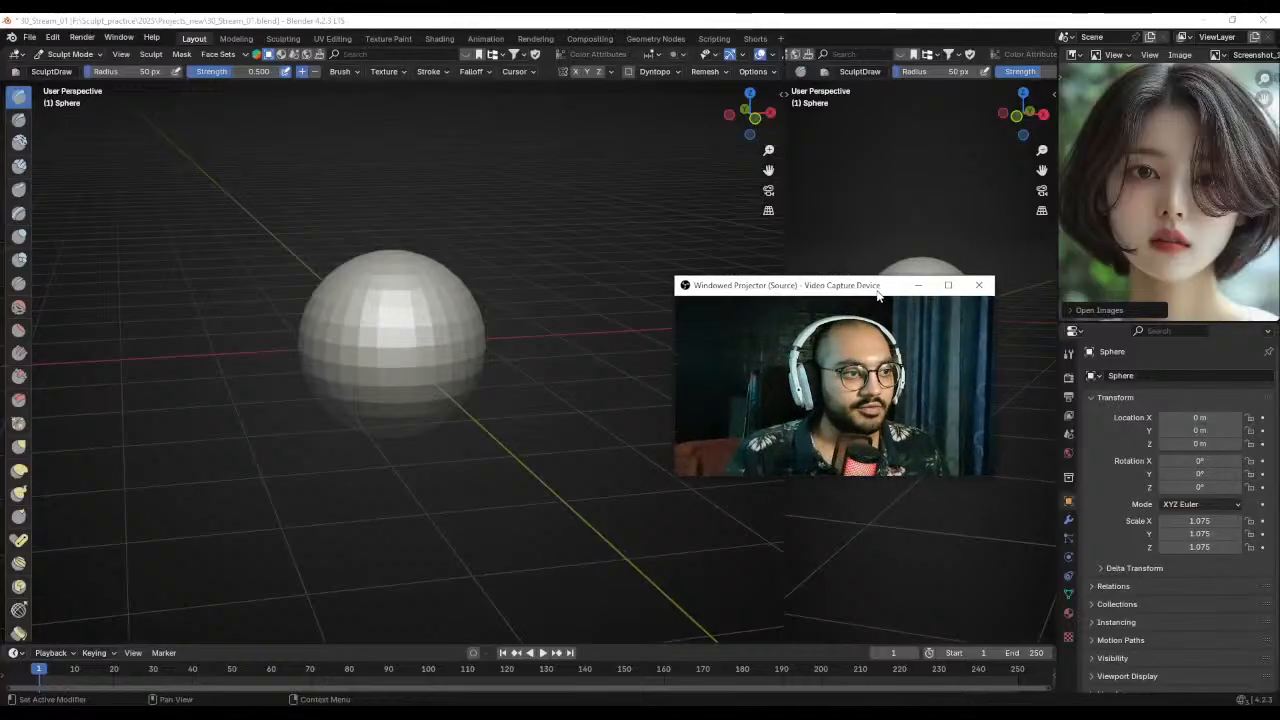
# - Join the two 3D viewports into a single one and move the video preview window over the object properties
pyautogui.rightClick(865, 366)
pyautogui.click(909, 412)
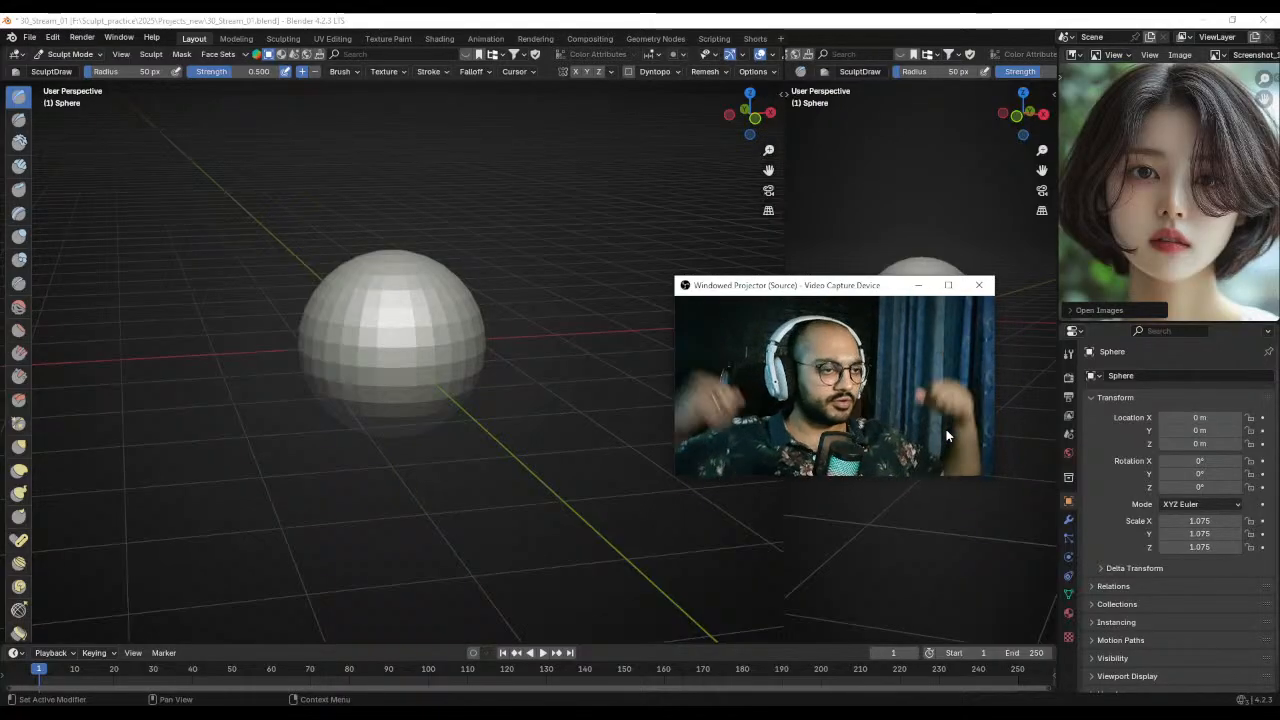
pyautogui.moveTo(822, 290); pyautogui.dragTo(703, 306)
pyautogui.moveTo(783, 50); pyautogui.dragTo(893, 85)
pyautogui.moveTo(716, 308); pyautogui.dragTo(1118, 388)
pyautogui.scroll(-3, 677, 337)
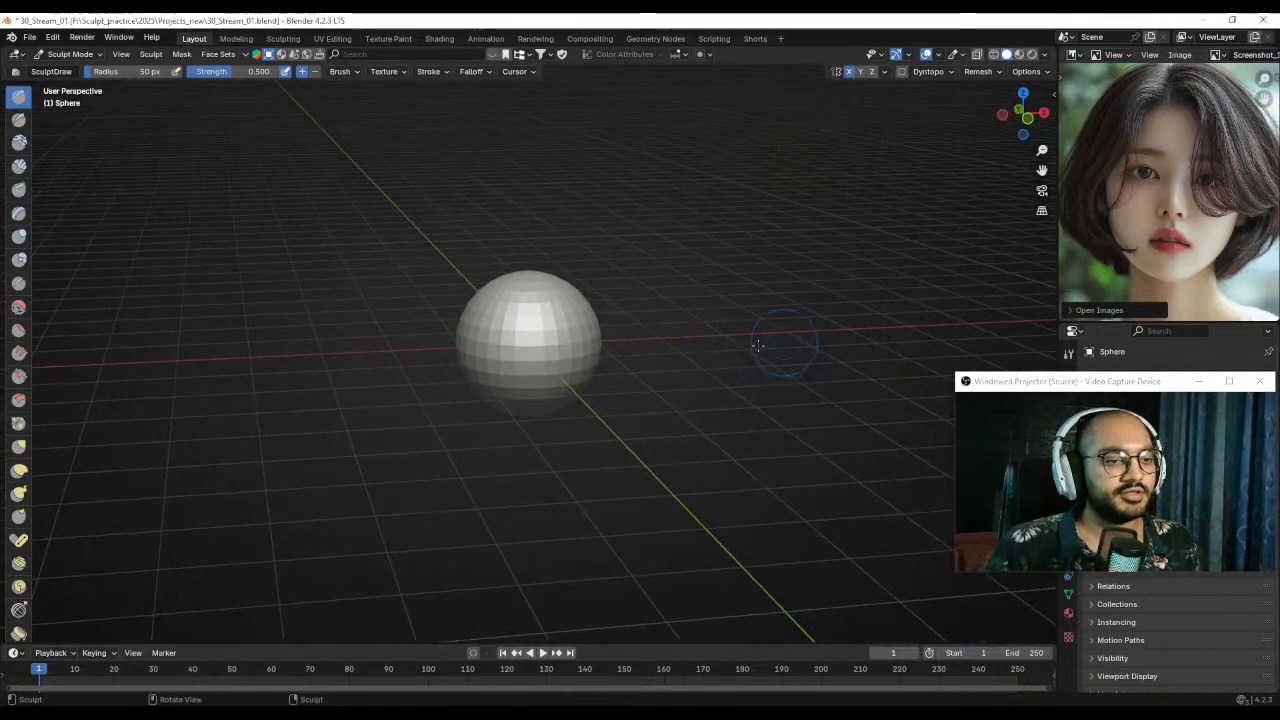
# - Set up the Grab brush with a radius of about 102 px in the front orthographic view of the sphere
pyautogui.press('g')
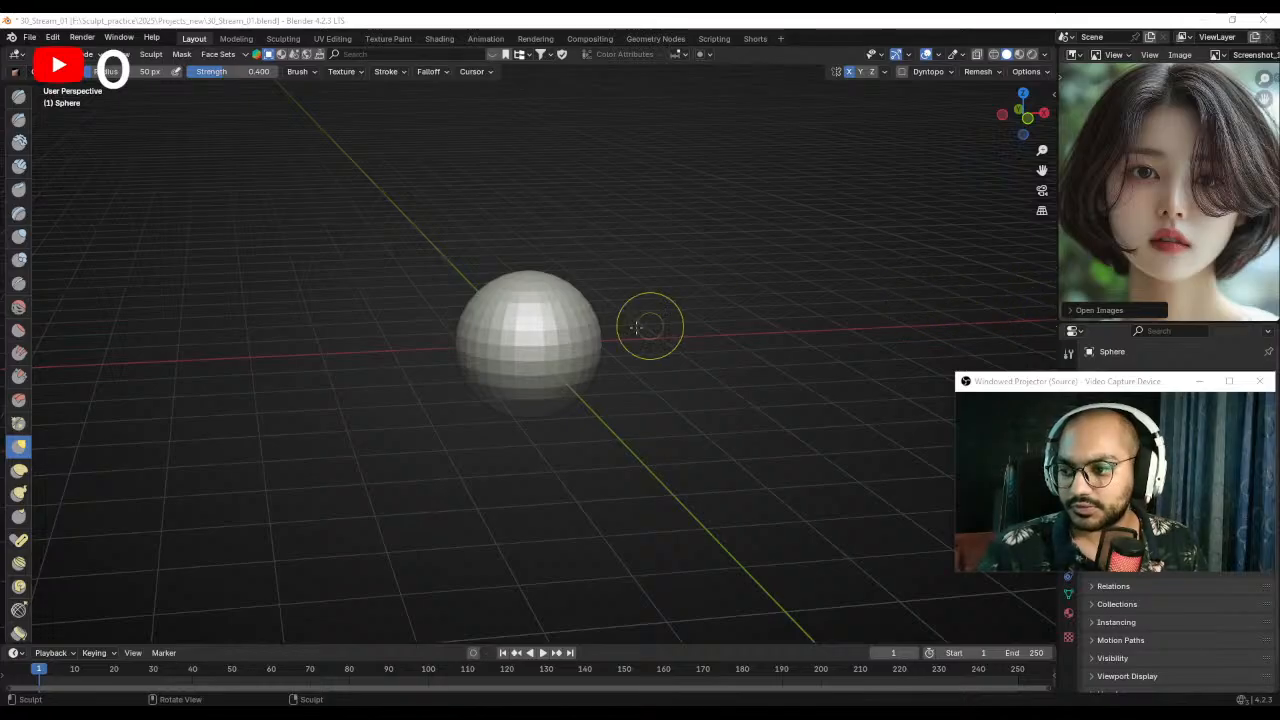
pyautogui.keyDown('shift'); pyautogui.moveTo(588, 366); pyautogui.dragTo(579, 345, button='middle'); pyautogui.keyUp('shift')
pyautogui.press('KP_1')
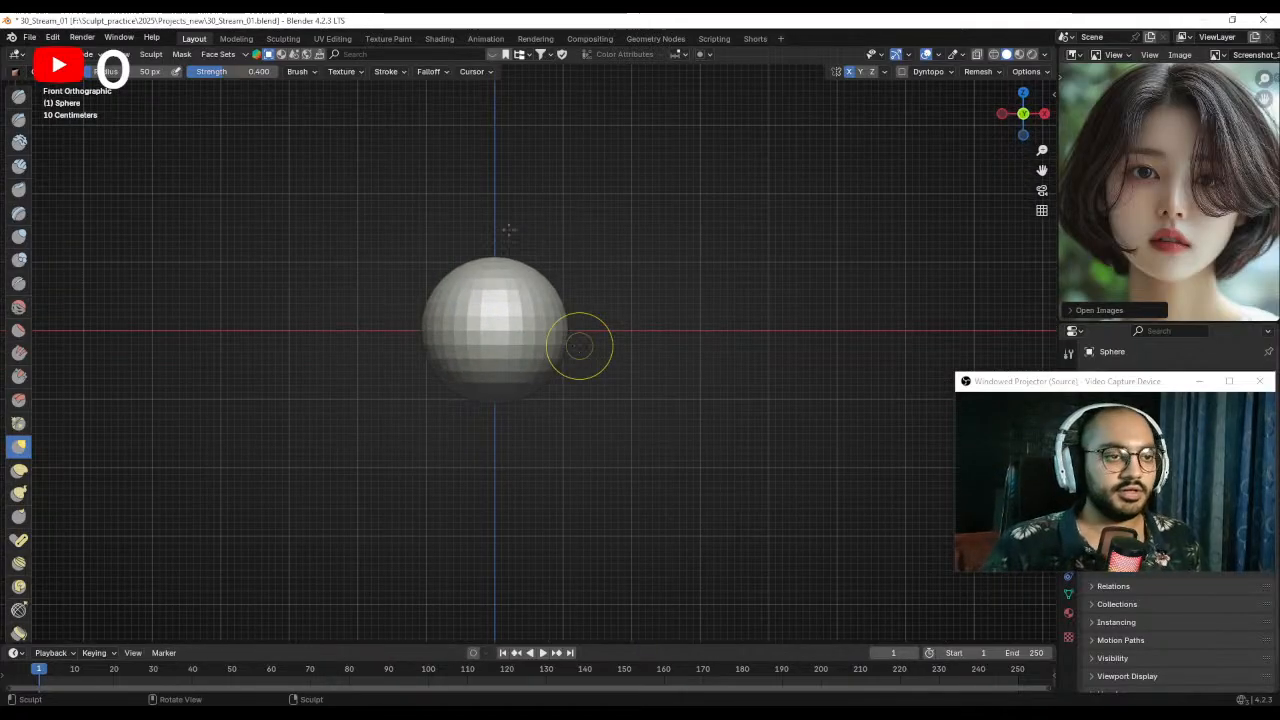
pyautogui.click(1040, 56)
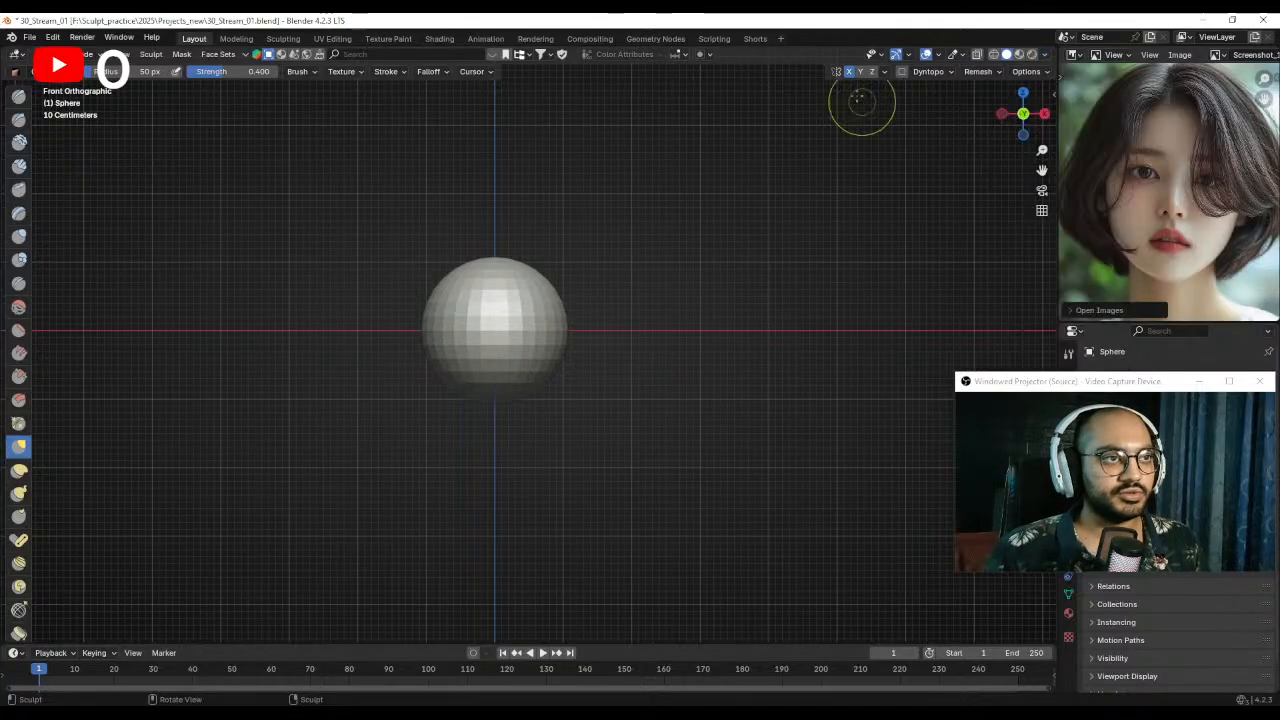
pyautogui.scroll(2, 583, 391)
pyautogui.scroll(1, 583, 457)
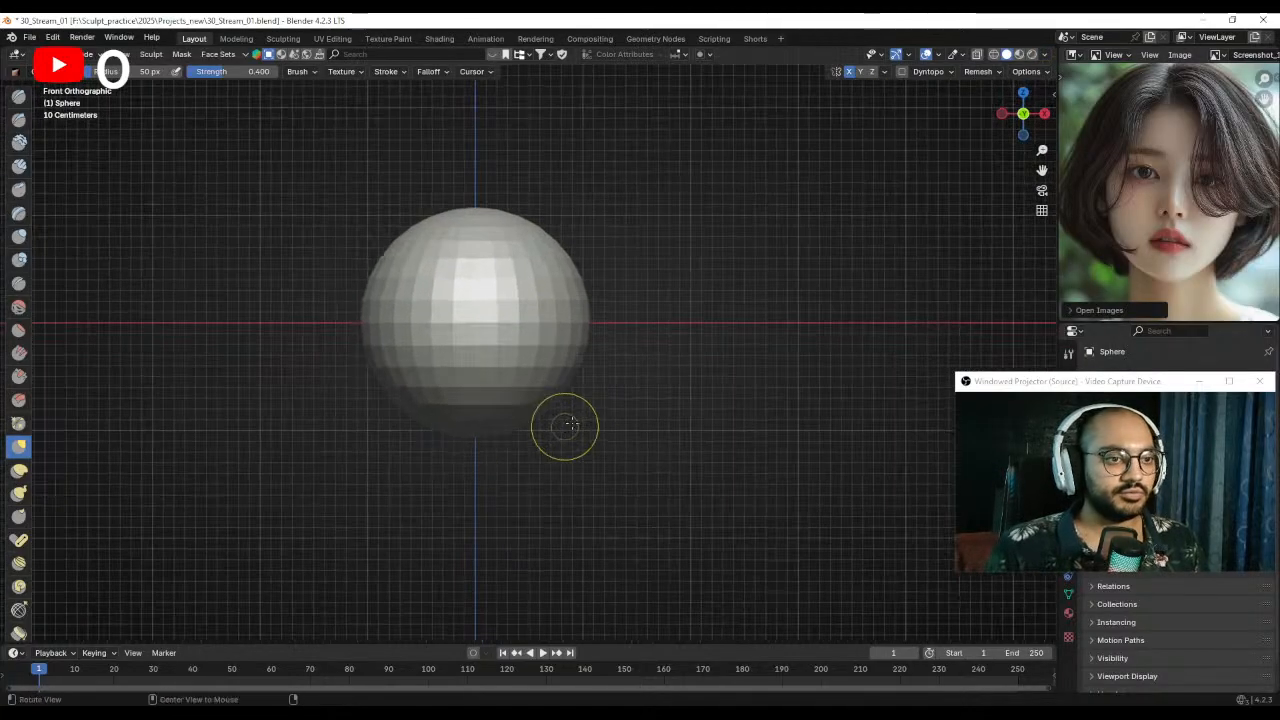
pyautogui.press(']')
pyautogui.press(']')
pyautogui.press(']')
pyautogui.press(']')
pyautogui.press(']')
pyautogui.press(']')
pyautogui.press(']')
pyautogui.scroll(-1, 530, 392)
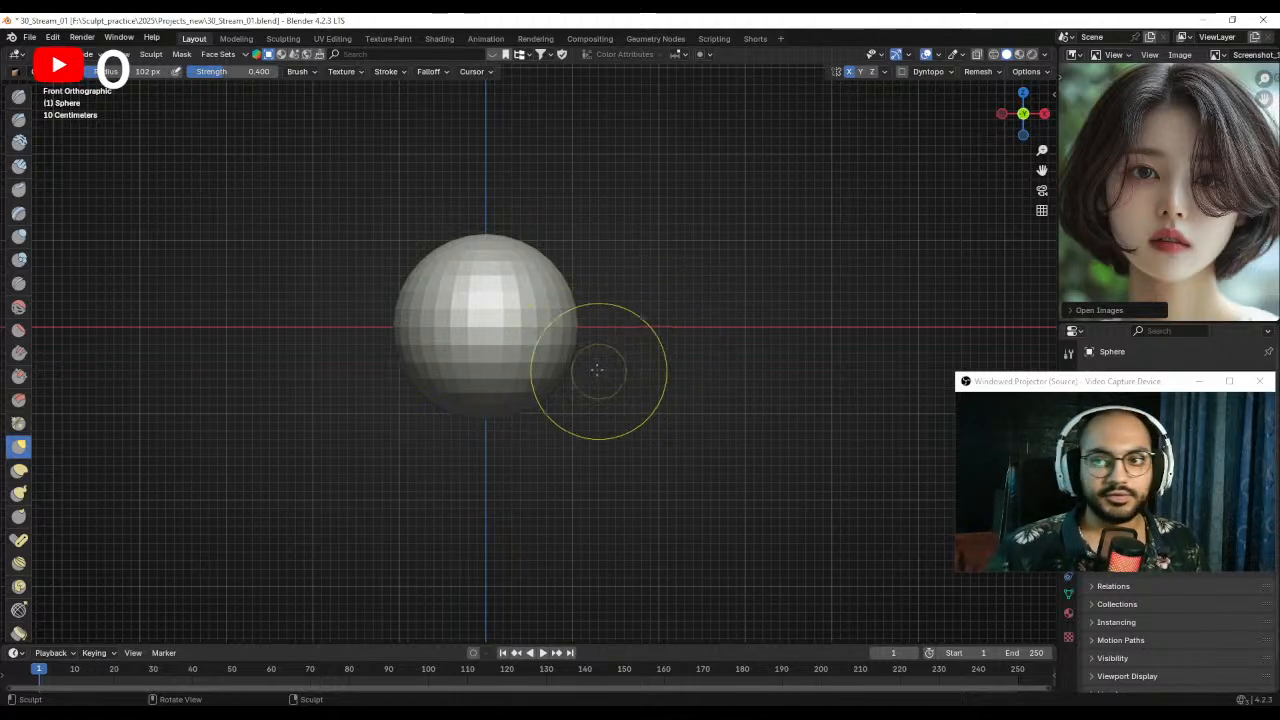
# - Pull the lower part of the sphere down with the Grab brush to form the chin
pyautogui.keyDown('shift'); pyautogui.moveTo(531, 391); pyautogui.dragTo(549, 383, button='middle'); pyautogui.keyUp('shift')
pyautogui.moveTo(549, 383)
pyautogui.keyDown('ctrl'); pyautogui.mouseDown(button='middle')
pyautogui.moveTo(528, 397)
pyautogui.moveTo(538, 360)
pyautogui.mouseUp(button='middle'); pyautogui.keyUp('ctrl')
pyautogui.press('f')
pyautogui.click(520, 360)
pyautogui.moveTo(499, 376); pyautogui.dragTo(511, 503)
pyautogui.press('f')
pyautogui.click(490, 420)
pyautogui.moveTo(463, 391)
pyautogui.mouseDown()
pyautogui.moveTo(471, 468)
pyautogui.moveTo(437, 486)
pyautogui.mouseUp()
pyautogui.moveTo(436, 415); pyautogui.dragTo(436, 398)
# - Shape the jawline and chin from the front with small Grab strokes, resizing the brush as needed
pyautogui.keyDown('shift'); pyautogui.moveTo(472, 390); pyautogui.dragTo(477, 414, button='middle'); pyautogui.keyUp('shift')
pyautogui.keyDown('ctrl'); pyautogui.moveTo(477, 414); pyautogui.dragTo(484, 372, button='middle'); pyautogui.keyUp('ctrl')
pyautogui.press('f')
pyautogui.click(478, 382)
pyautogui.moveTo(432, 428); pyautogui.dragTo(442, 420)
pyautogui.press('f')
pyautogui.click(478, 446)
pyautogui.moveTo(489, 458)
pyautogui.mouseDown()
pyautogui.moveTo(492, 429)
pyautogui.moveTo(469, 455)
pyautogui.mouseUp()
pyautogui.keyDown('ctrl'); pyautogui.moveTo(479, 398); pyautogui.dragTo(477, 414, button='middle'); pyautogui.keyUp('ctrl')
# - Push the sides of the head inward and refine the lower cheeks with the Grab brush in the front view
pyautogui.press('f')
pyautogui.click(408, 358)
pyautogui.moveTo(410, 357); pyautogui.dragTo(473, 391)
pyautogui.press('f')
pyautogui.click(412, 366)
pyautogui.press('f')
pyautogui.click(443, 425)
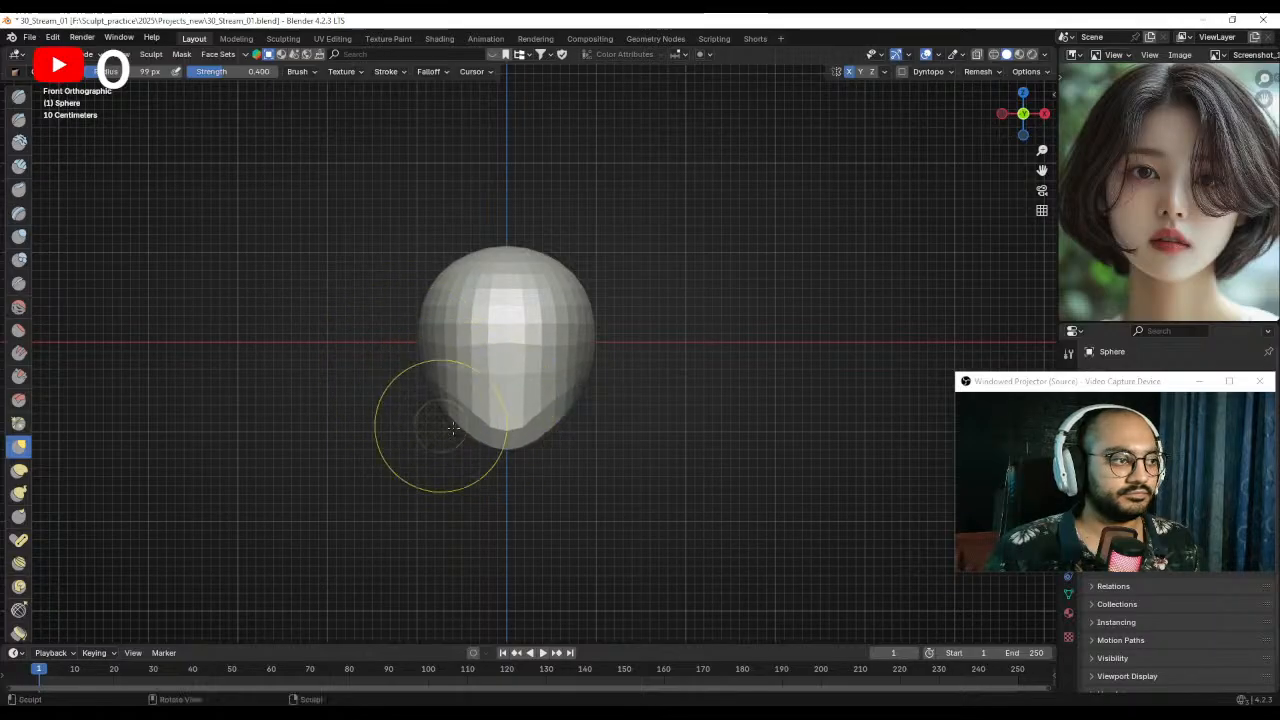
pyautogui.moveTo(421, 338); pyautogui.dragTo(433, 330)
pyautogui.moveTo(470, 395); pyautogui.dragTo(478, 403)
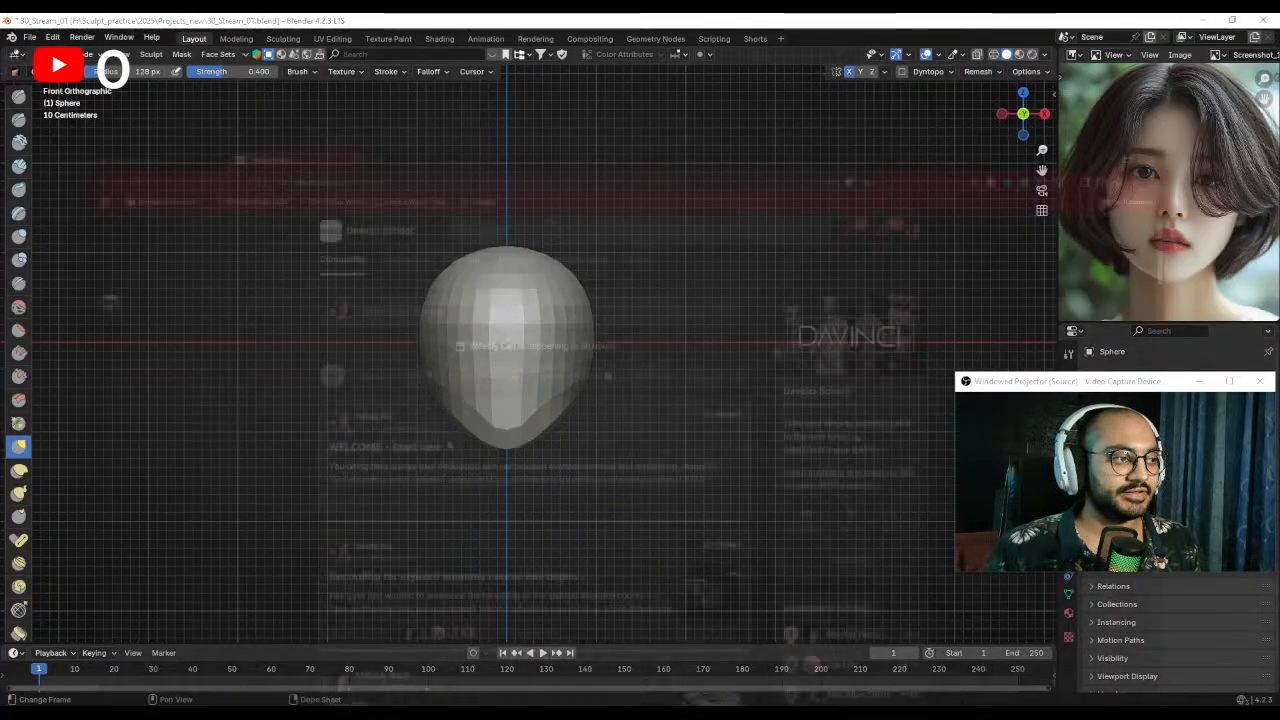
# - Switch to the browser, open the Davinci School (Free) community and look through its posts
pyautogui.hotkey('alt', 'Tab')
pyautogui.click(405, 111)
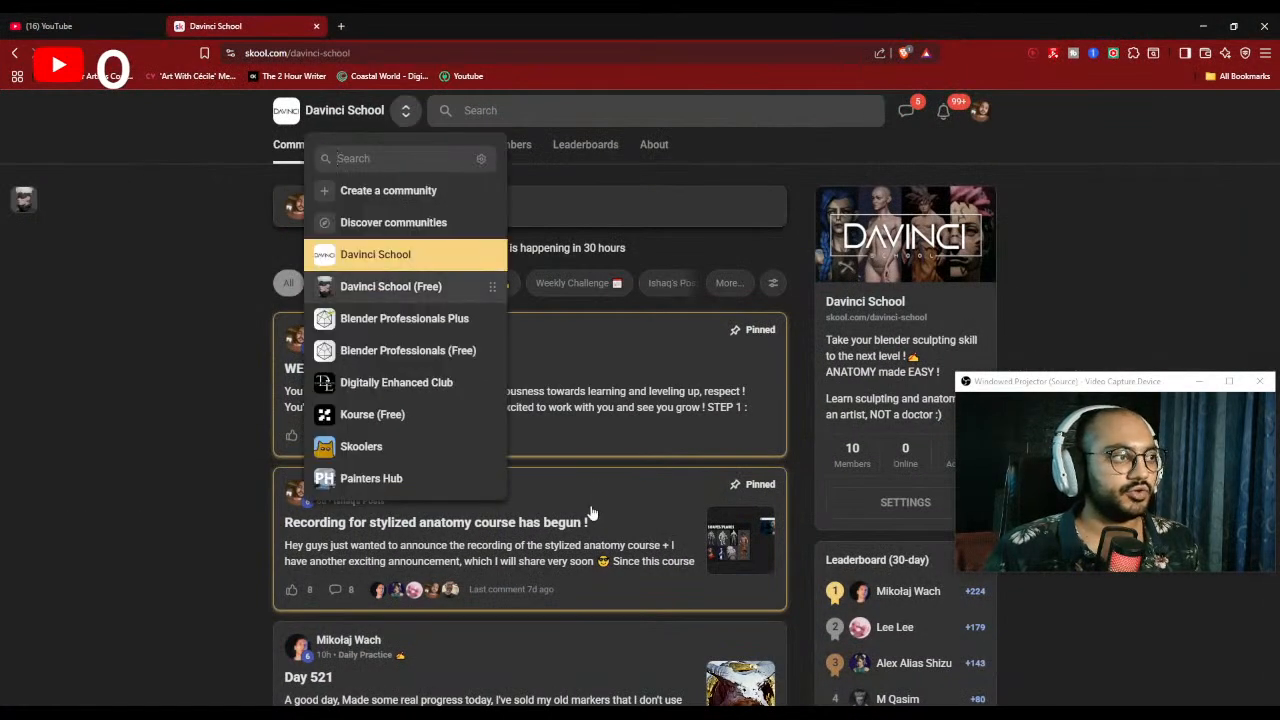
pyautogui.click(400, 286)
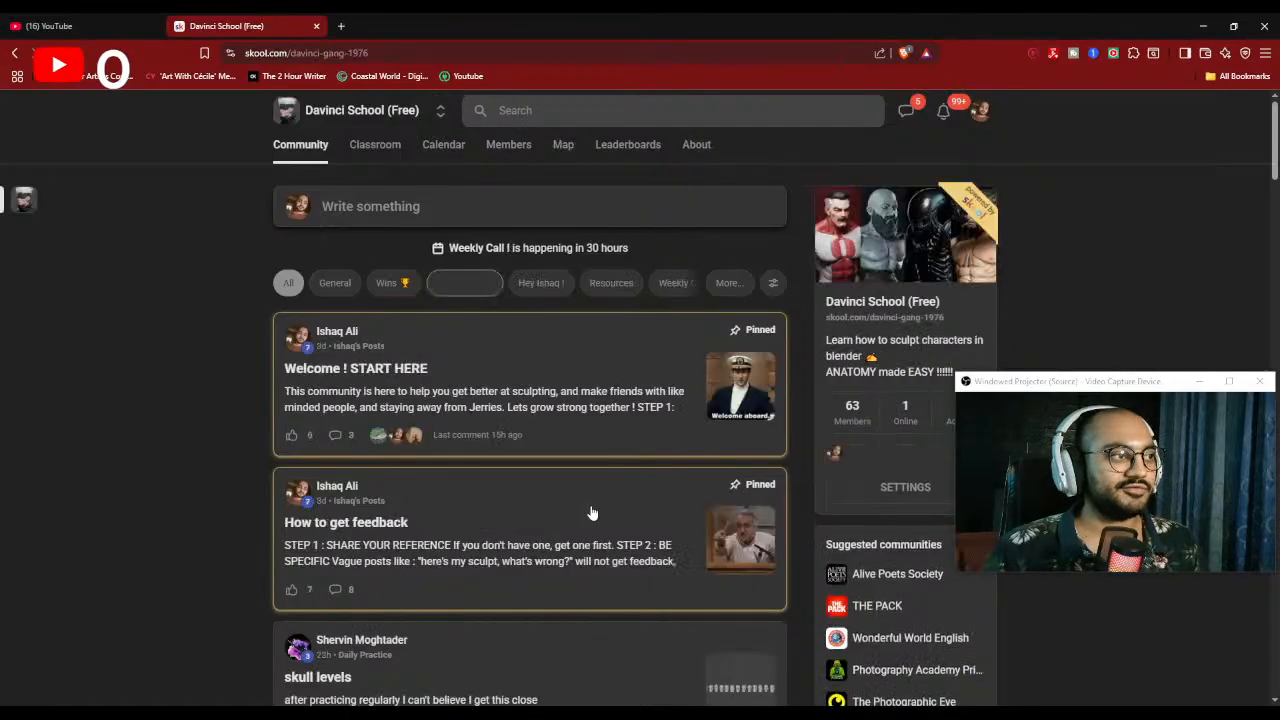
pyautogui.scroll(-4, 590, 505)
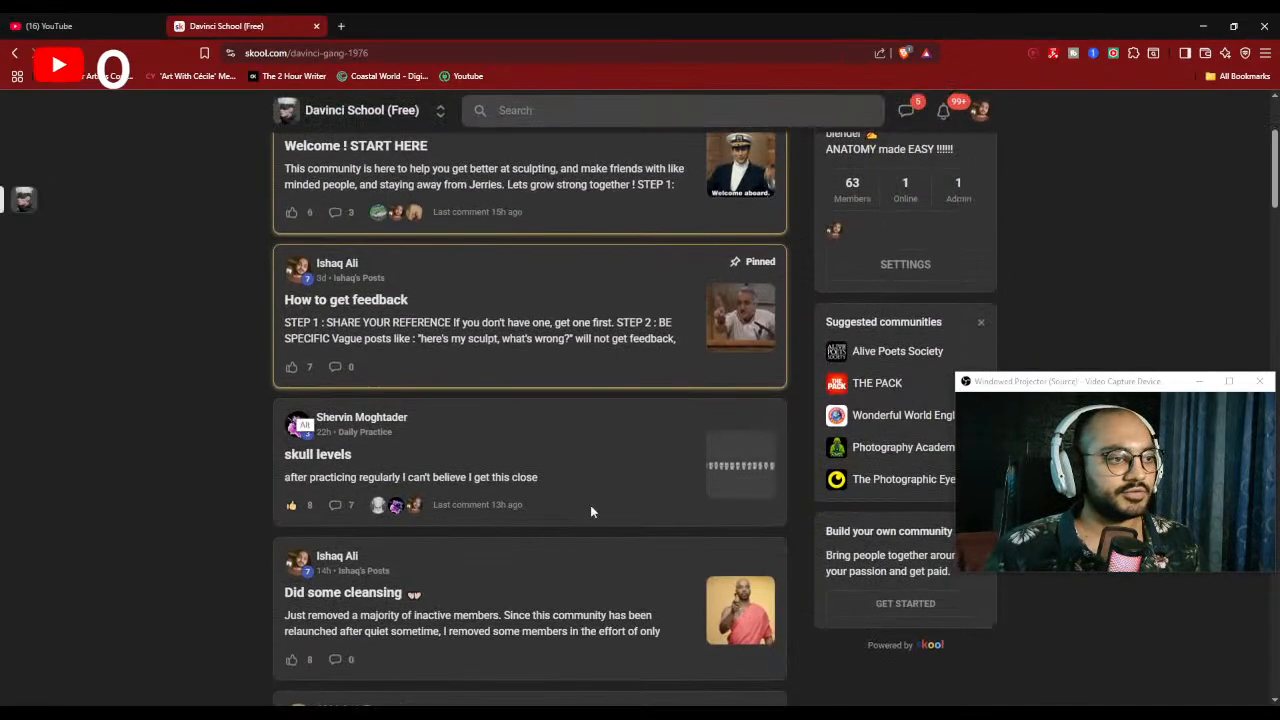
pyautogui.scroll(4, 590, 512)
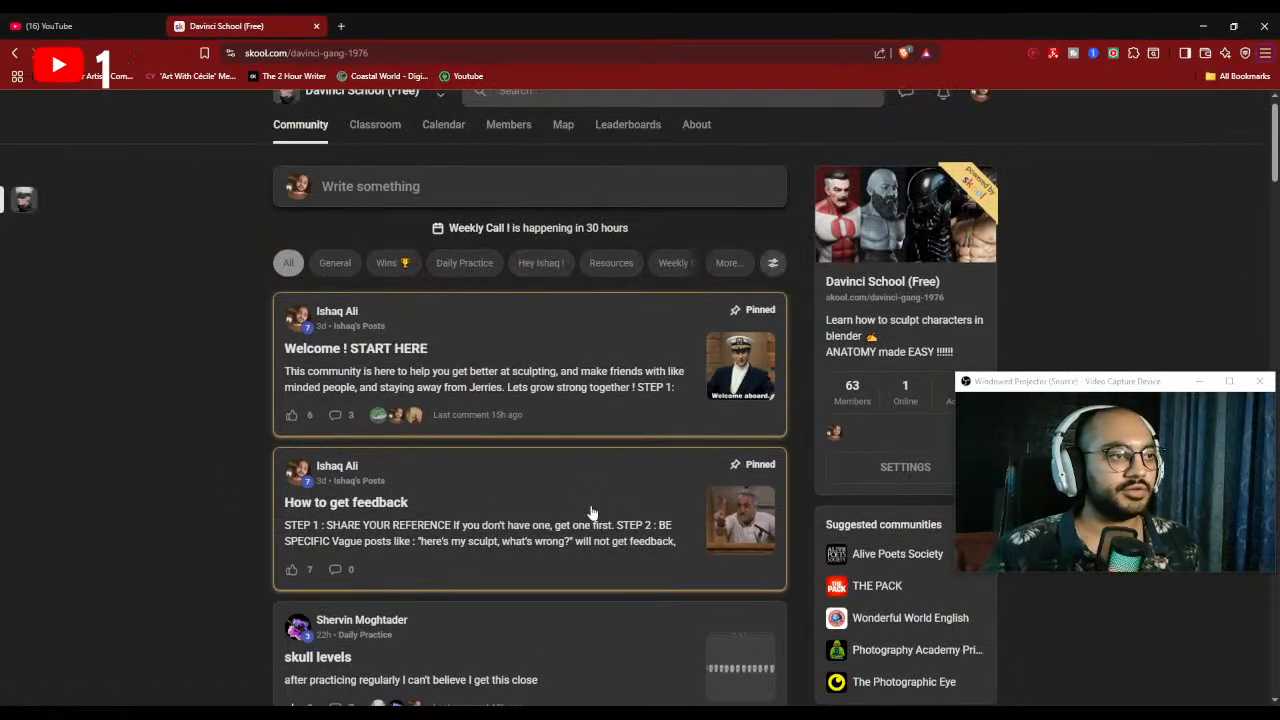
# - Look through the courses in the classroom of the Davinci School (Free) community
pyautogui.scroll(1, 590, 512)
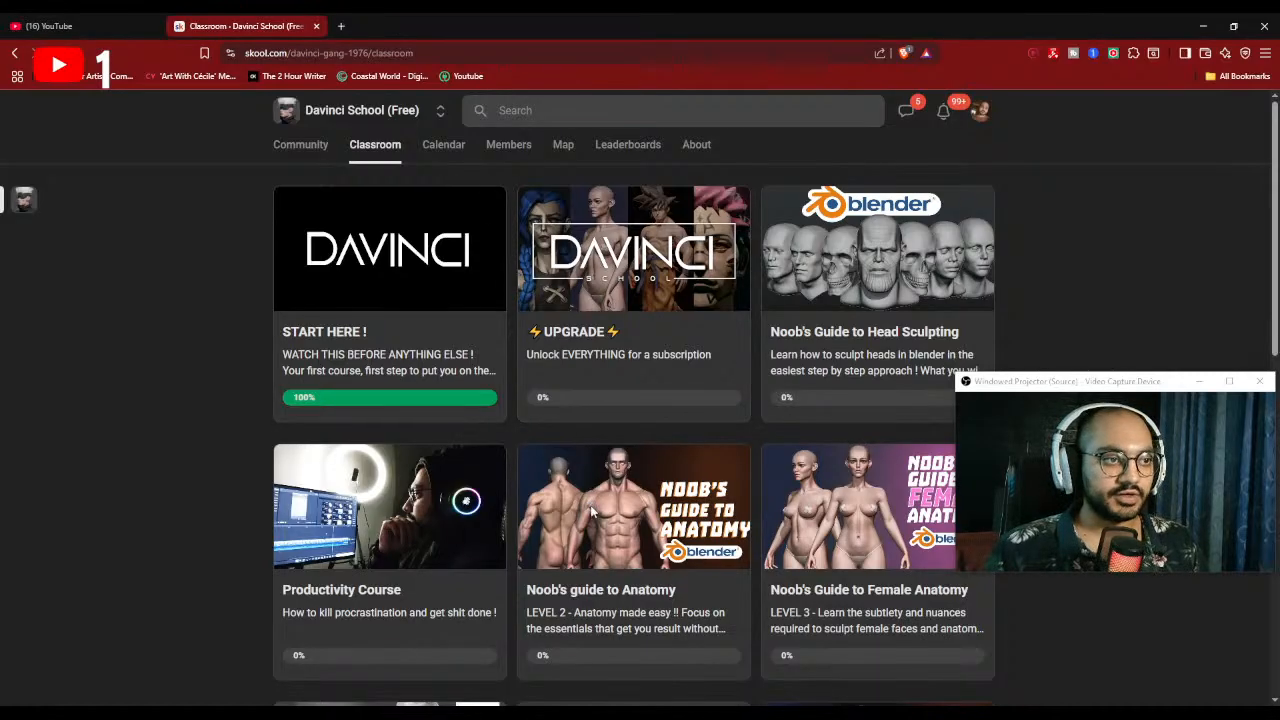
pyautogui.scroll(-1, 590, 505)
pyautogui.scroll(-3, 592, 511)
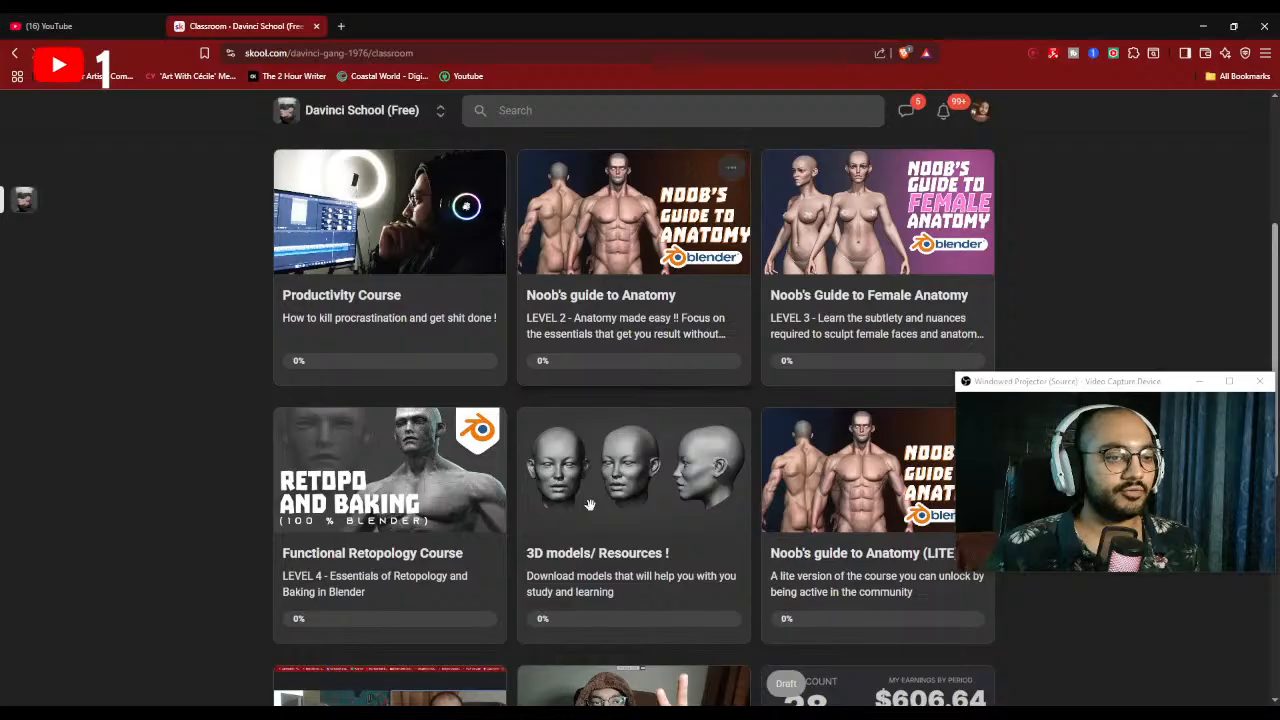
pyautogui.scroll(-2, 590, 511)
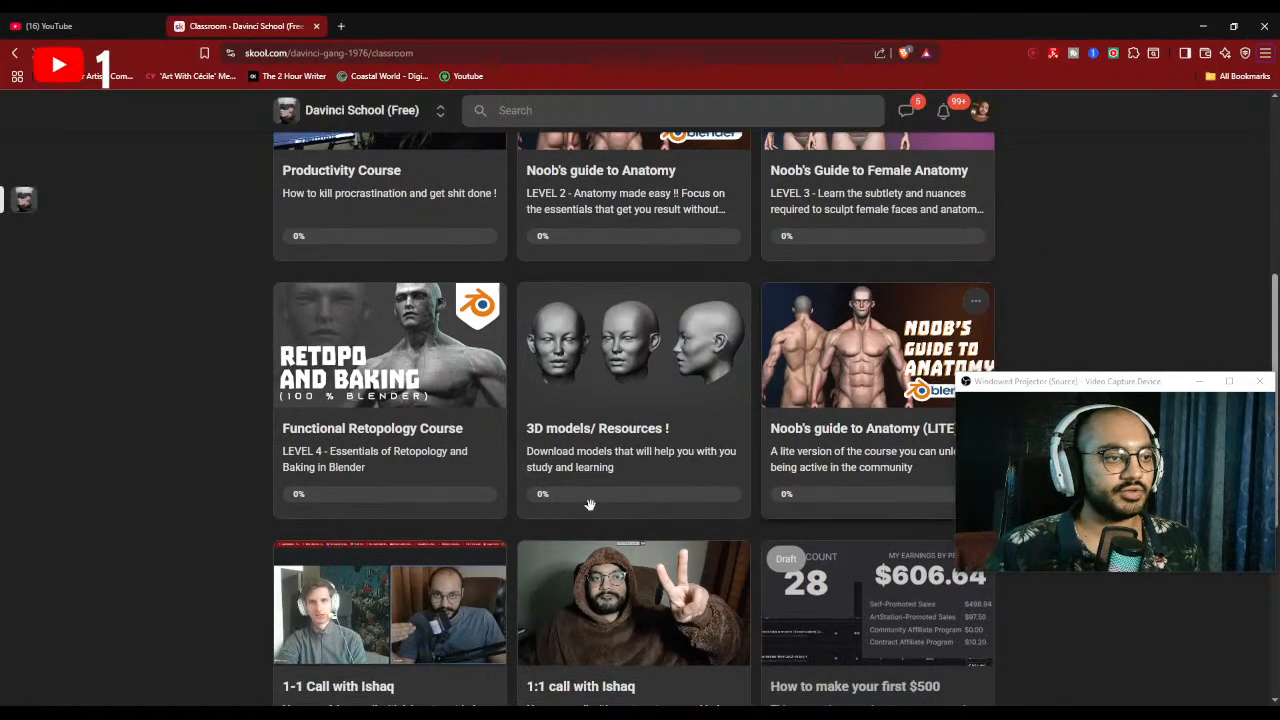
pyautogui.scroll(-1, 590, 508)
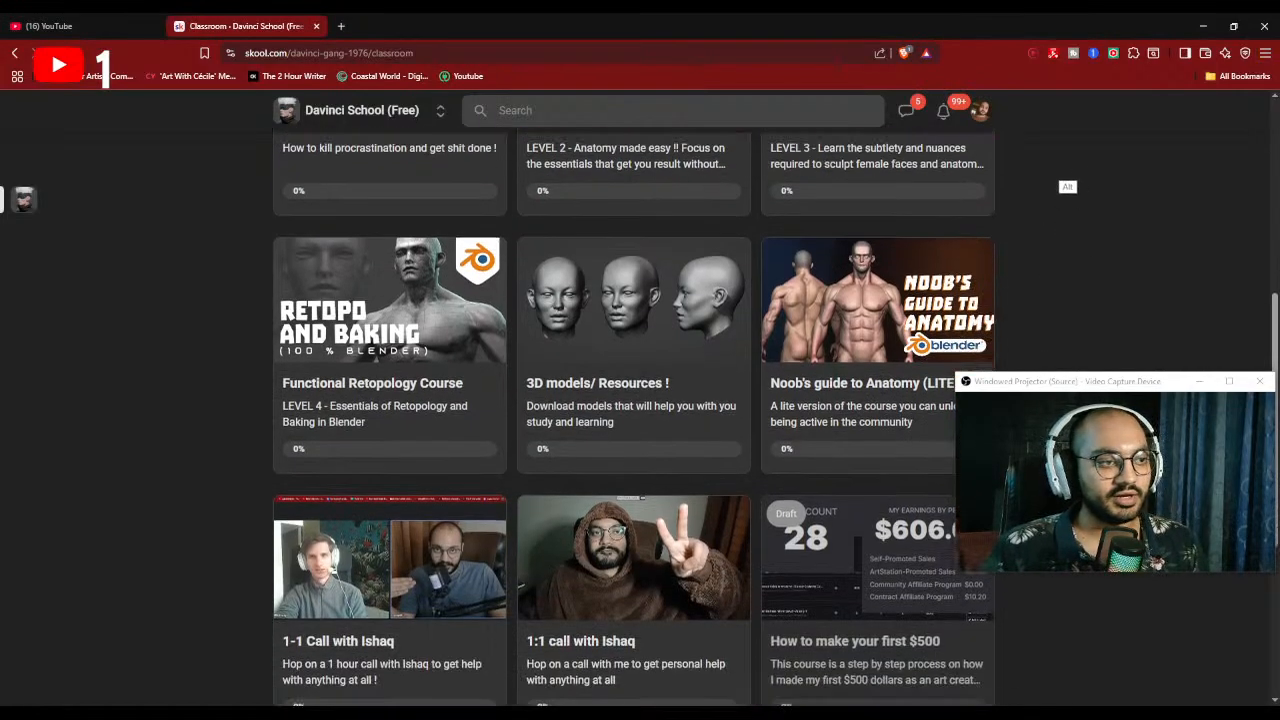
pyautogui.scroll(8, 1032, 300)
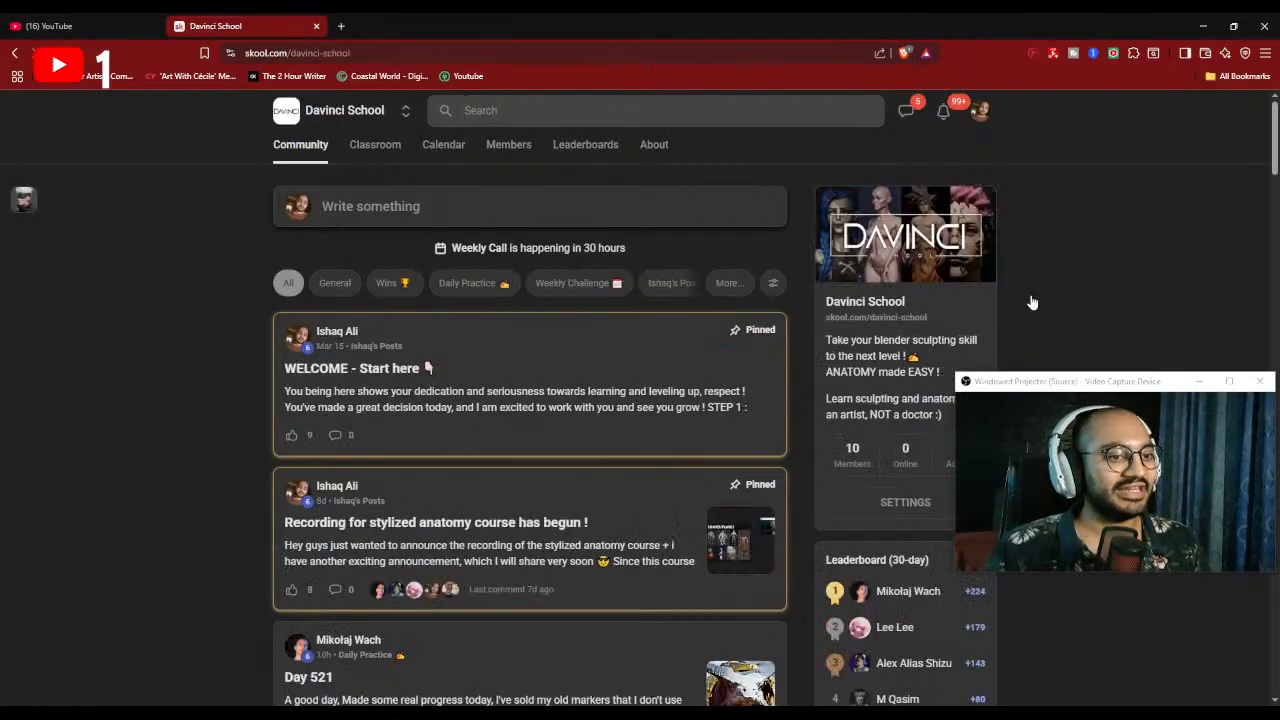
# - Look over the posts and classroom courses of the main Davinci School community
pyautogui.scroll(-3, 1030, 294)
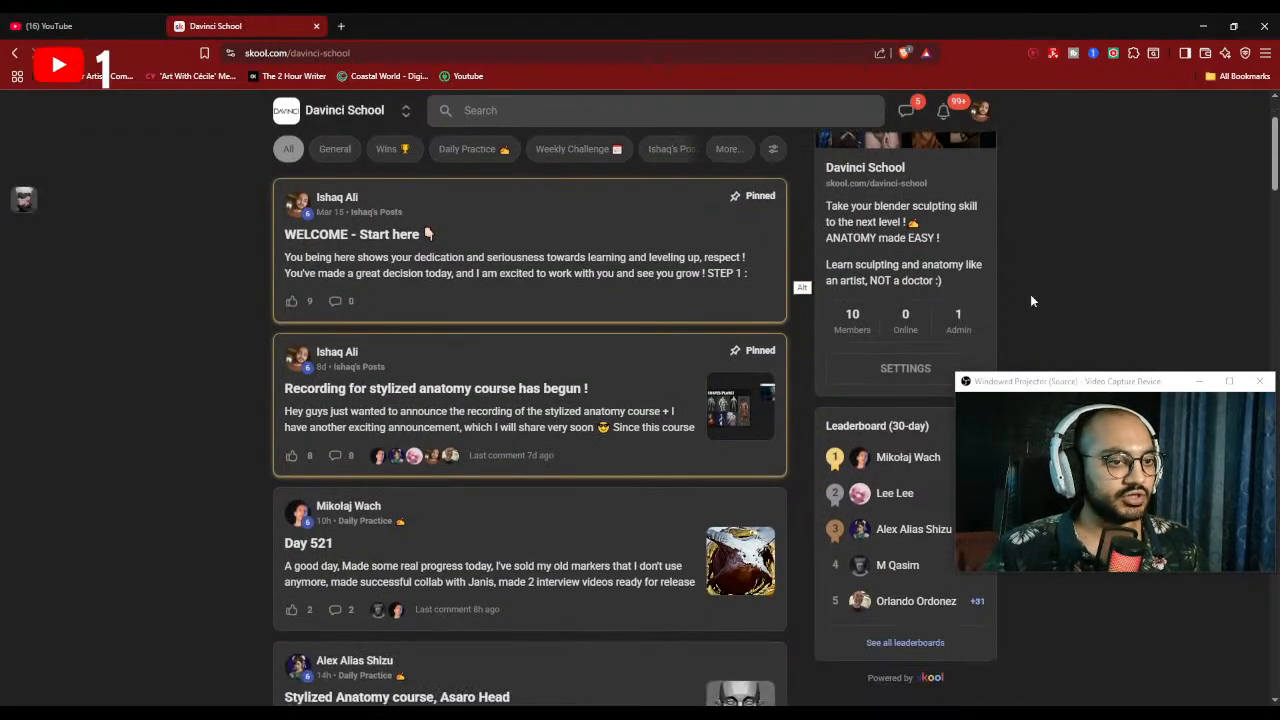
pyautogui.scroll(3, 1032, 300)
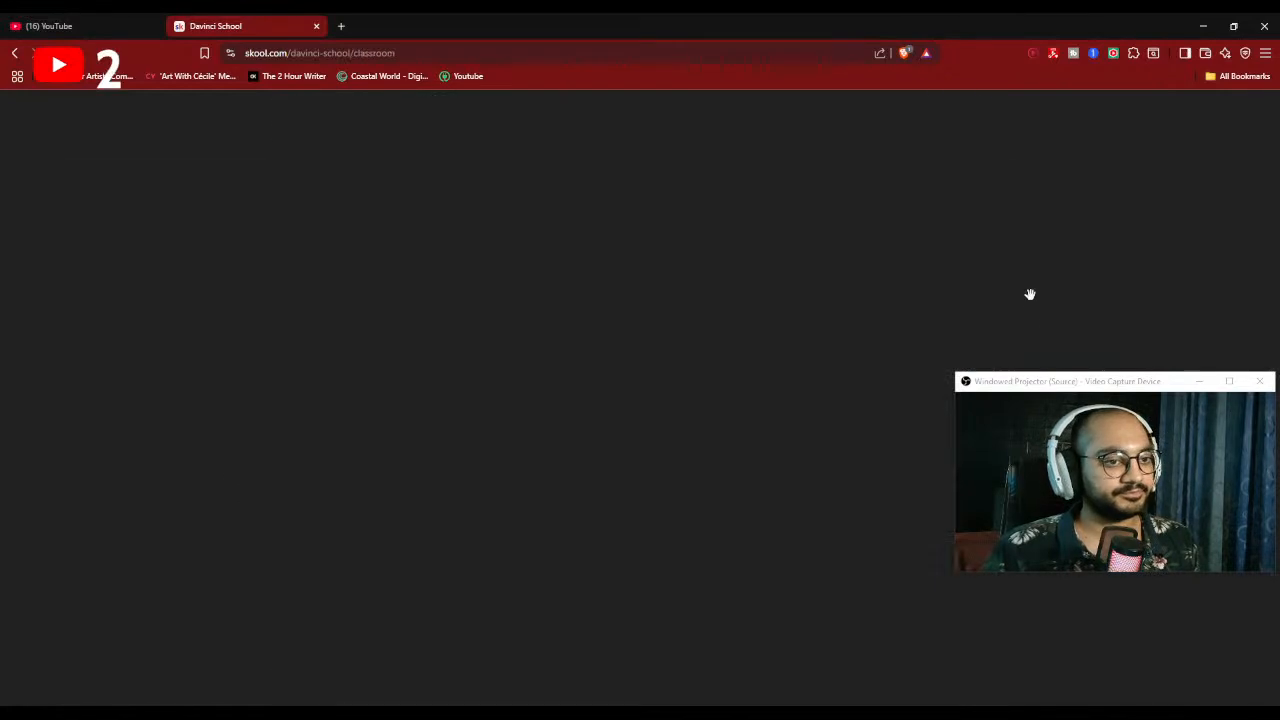
pyautogui.scroll(-1, 1030, 294)
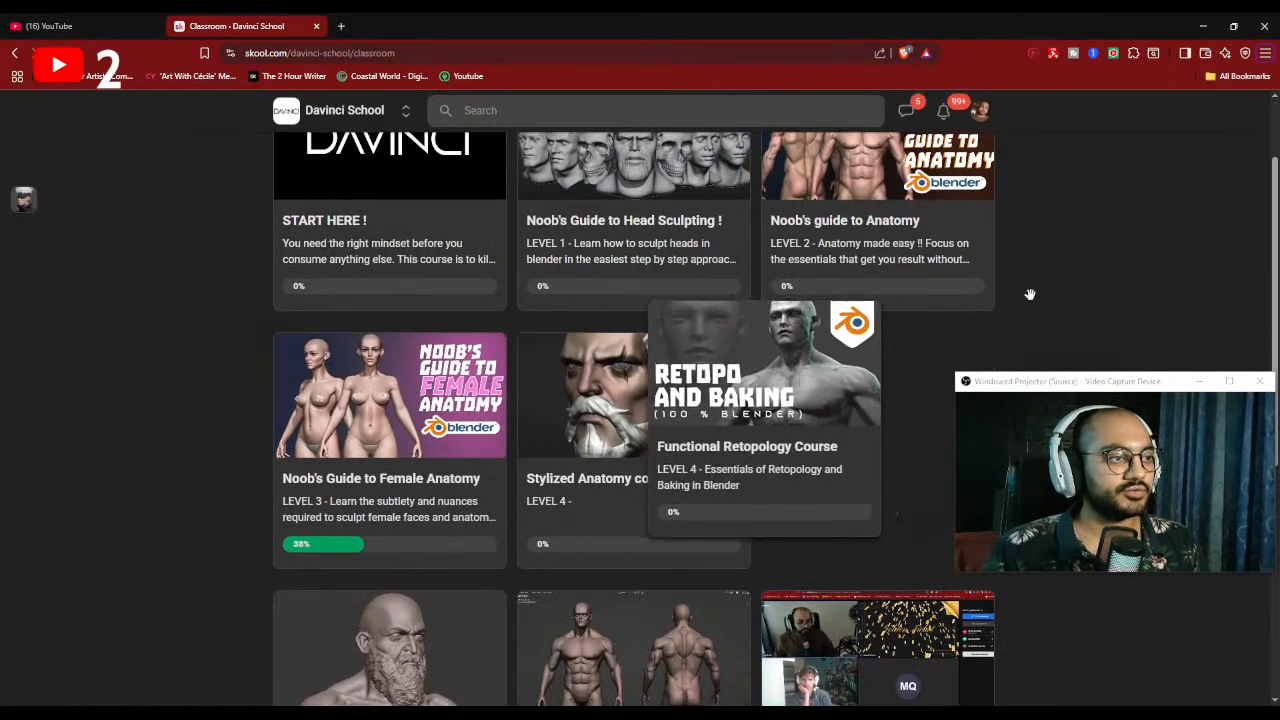
pyautogui.scroll(1, 1030, 294)
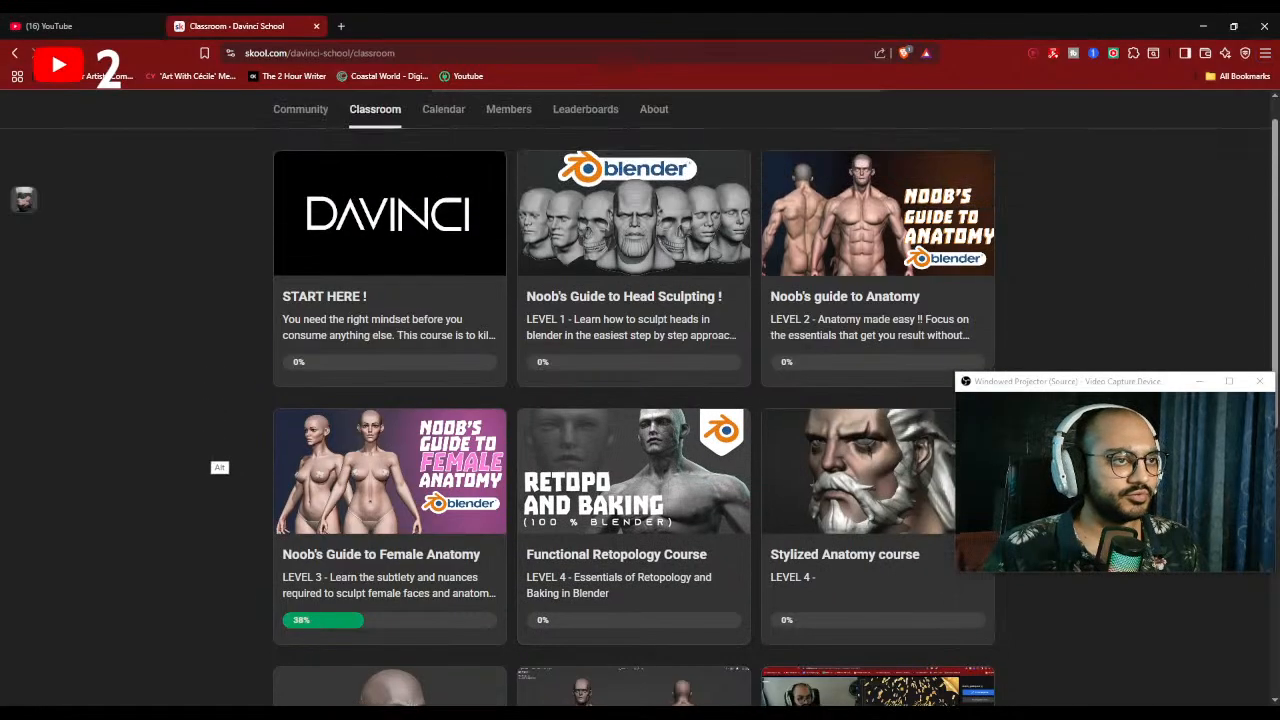
pyautogui.scroll(-3, 1030, 294)
pyautogui.scroll(4, 1030, 294)
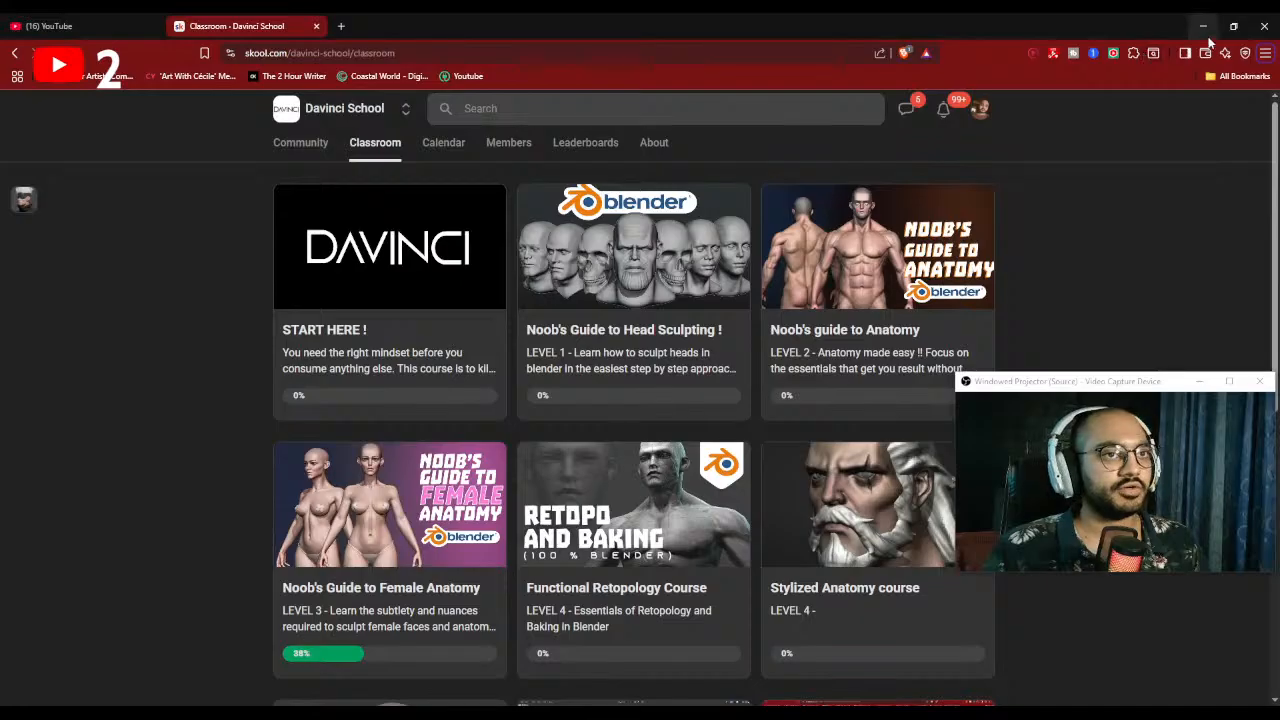
# - Return to Blender and refine the side and jaw contour of the head in the front view with the Grab brush
pyautogui.click(1197, 36)
pyautogui.scroll(1, 540, 365)
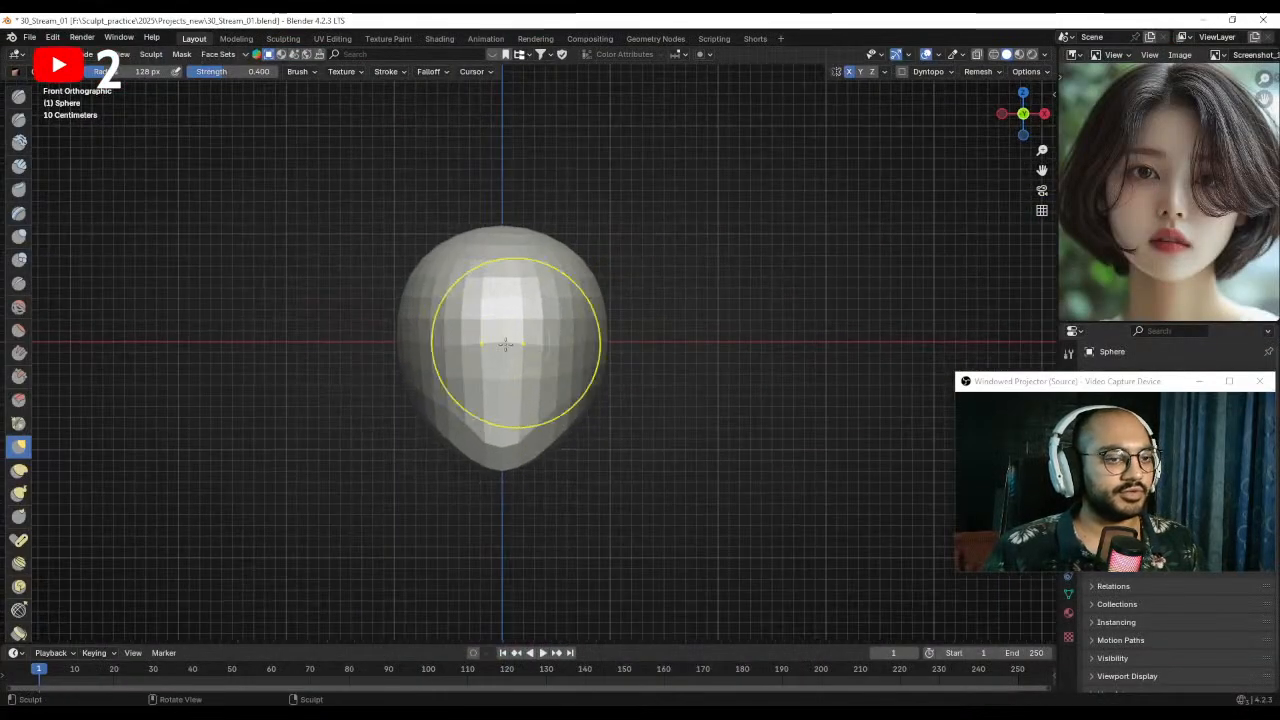
pyautogui.scroll(-1, 490, 340)
pyautogui.scroll(-1, 432, 350)
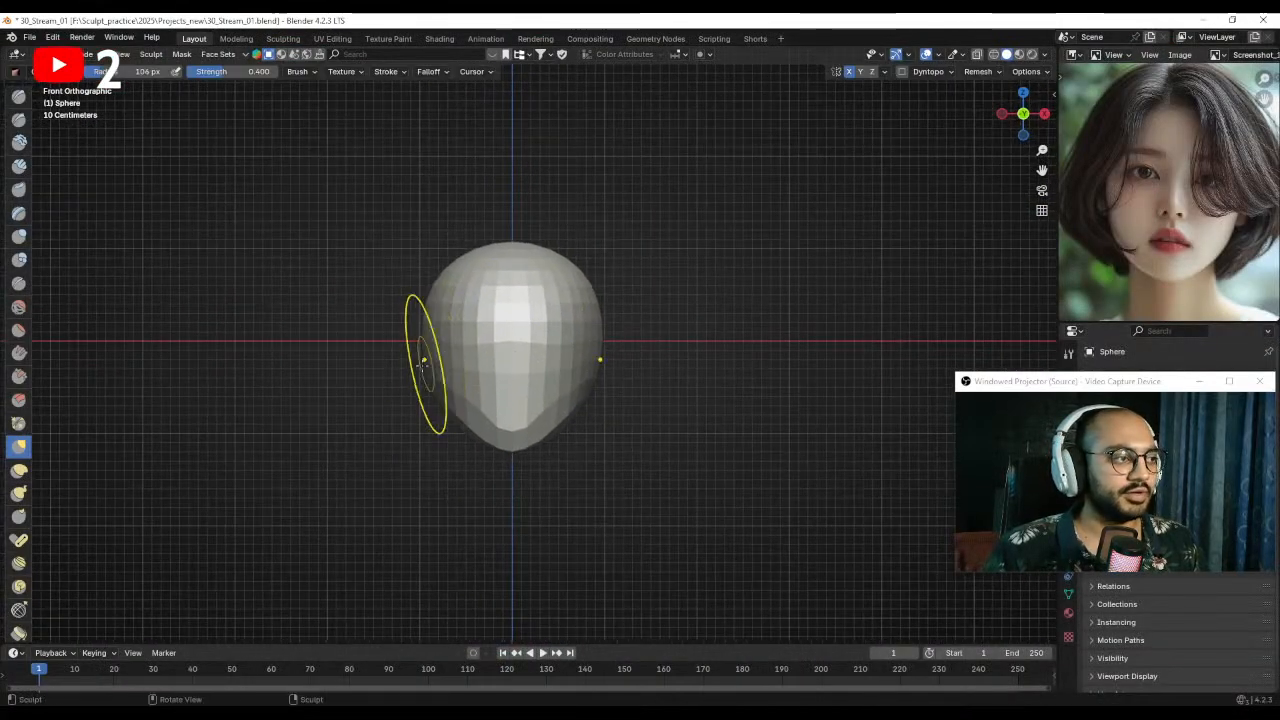
pyautogui.moveTo(435, 365)
pyautogui.mouseDown()
pyautogui.moveTo(484, 450)
pyautogui.moveTo(517, 446)
pyautogui.mouseUp()
pyautogui.press('f')
pyautogui.click(500, 420)
pyautogui.keyDown('ctrl'); pyautogui.moveTo(514, 447); pyautogui.dragTo(513, 455, button='middle'); pyautogui.keyUp('ctrl')
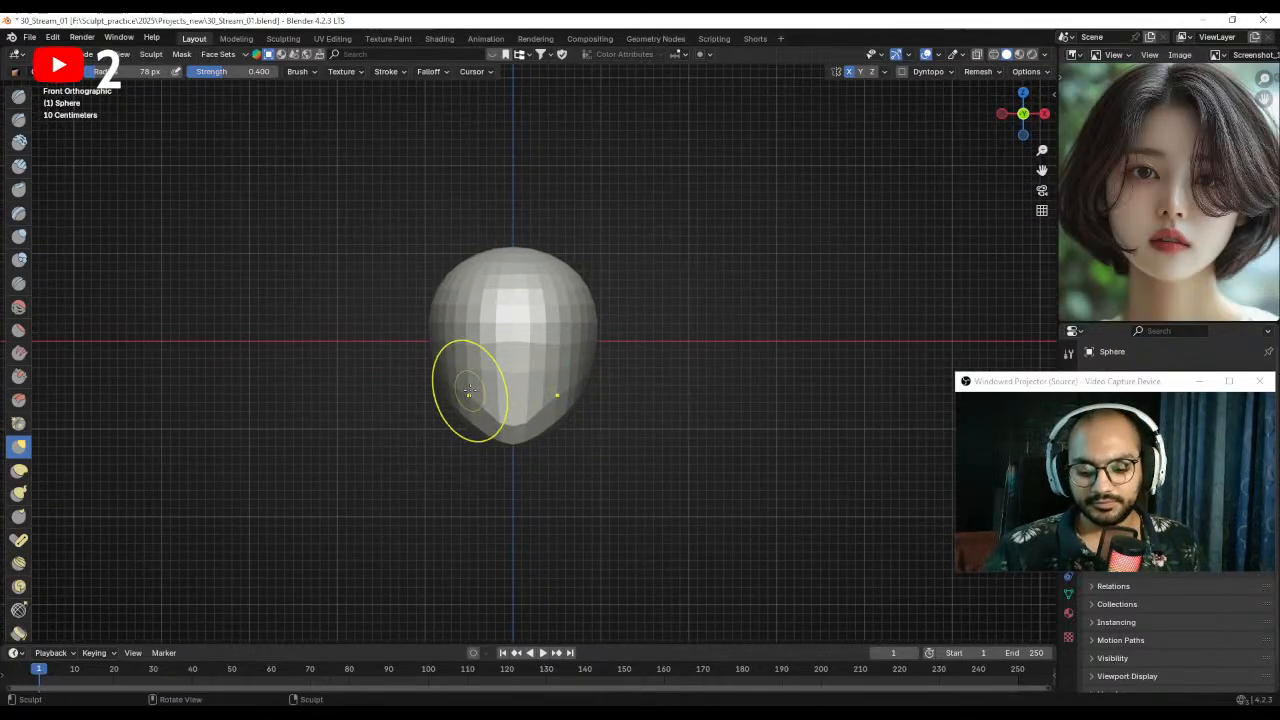
# - View the head from the right side and examine the front and profile reference photos
pyautogui.press('KP_3')
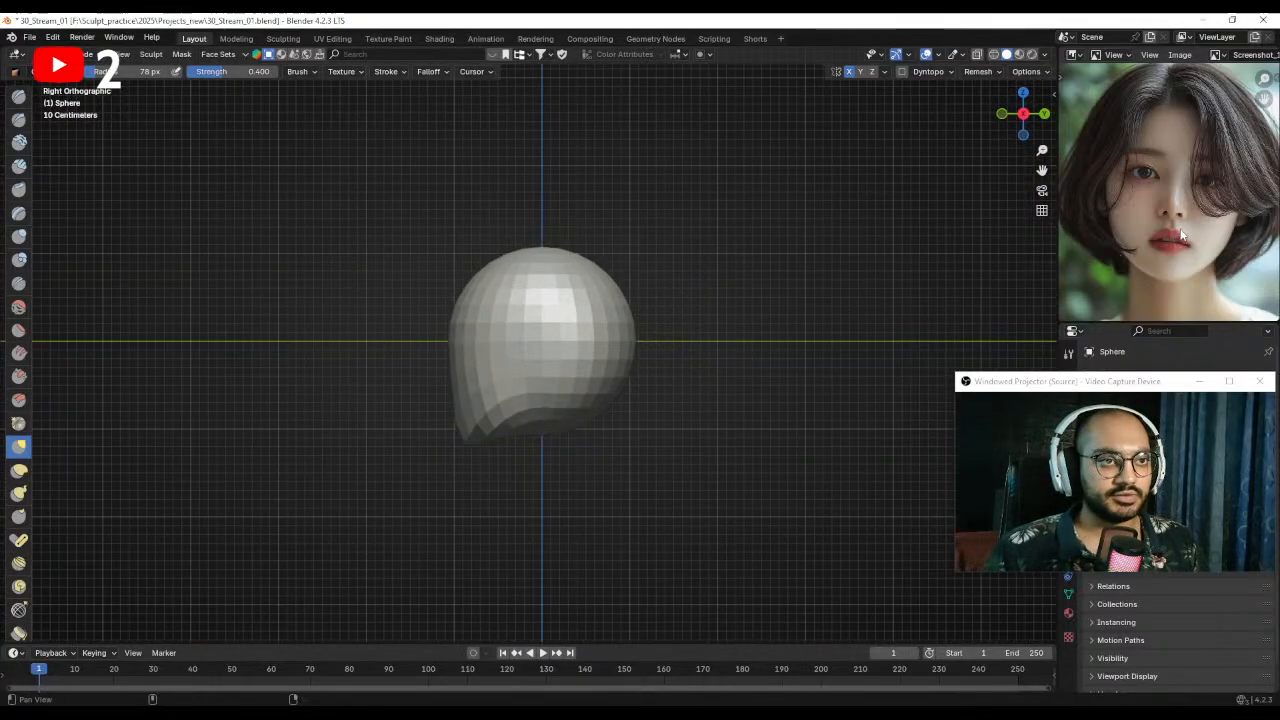
pyautogui.moveTo(1181, 234); pyautogui.dragTo(1177, 234, button='middle')
pyautogui.moveTo(341, 712)
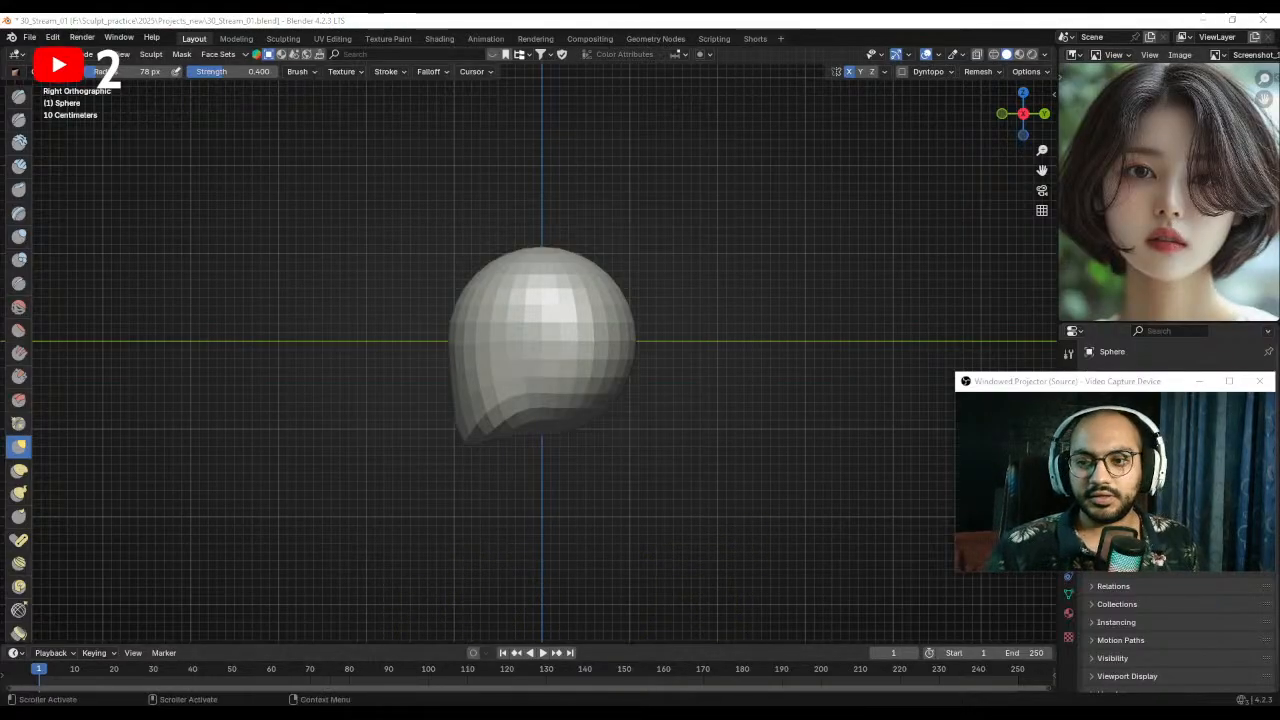
pyautogui.moveTo(1279, 120); pyautogui.dragTo(612, 176, button='right')
pyautogui.keyDown('alt'); pyautogui.moveTo(645, 377); pyautogui.dragTo(541, 362); pyautogui.keyUp('alt')
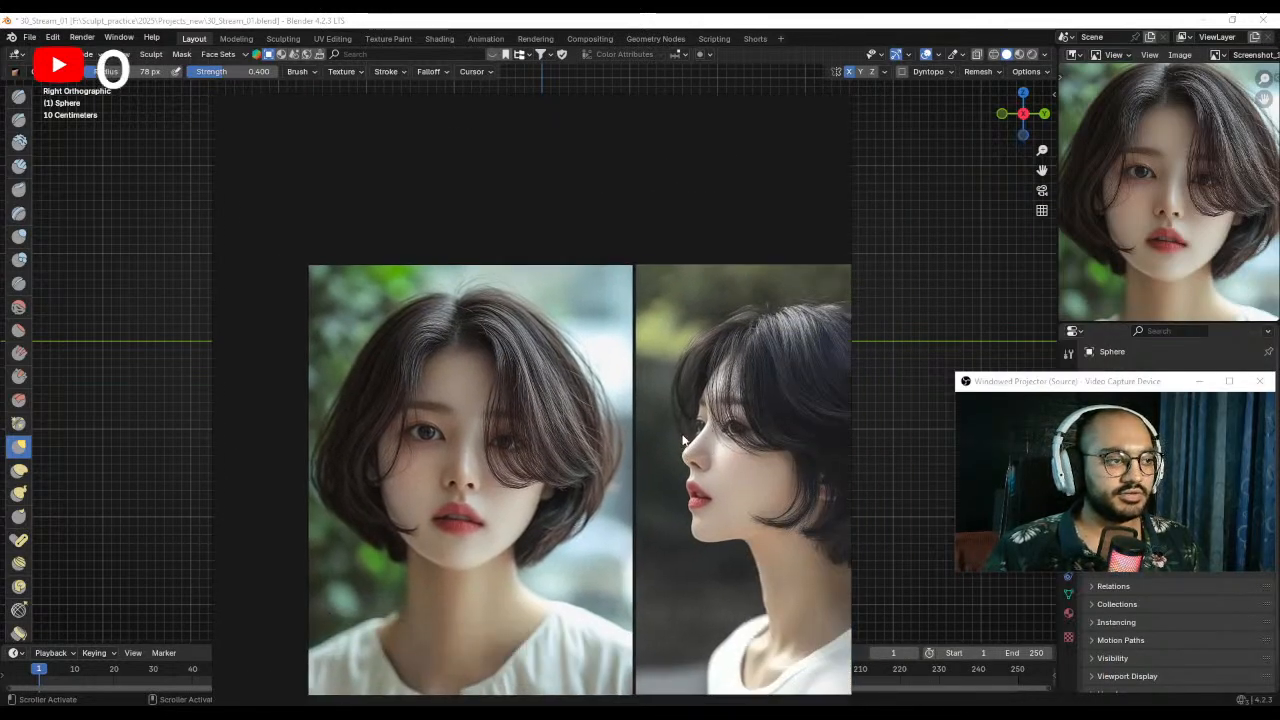
pyautogui.moveTo(574, 394); pyautogui.dragTo(1279, 375, button='right')
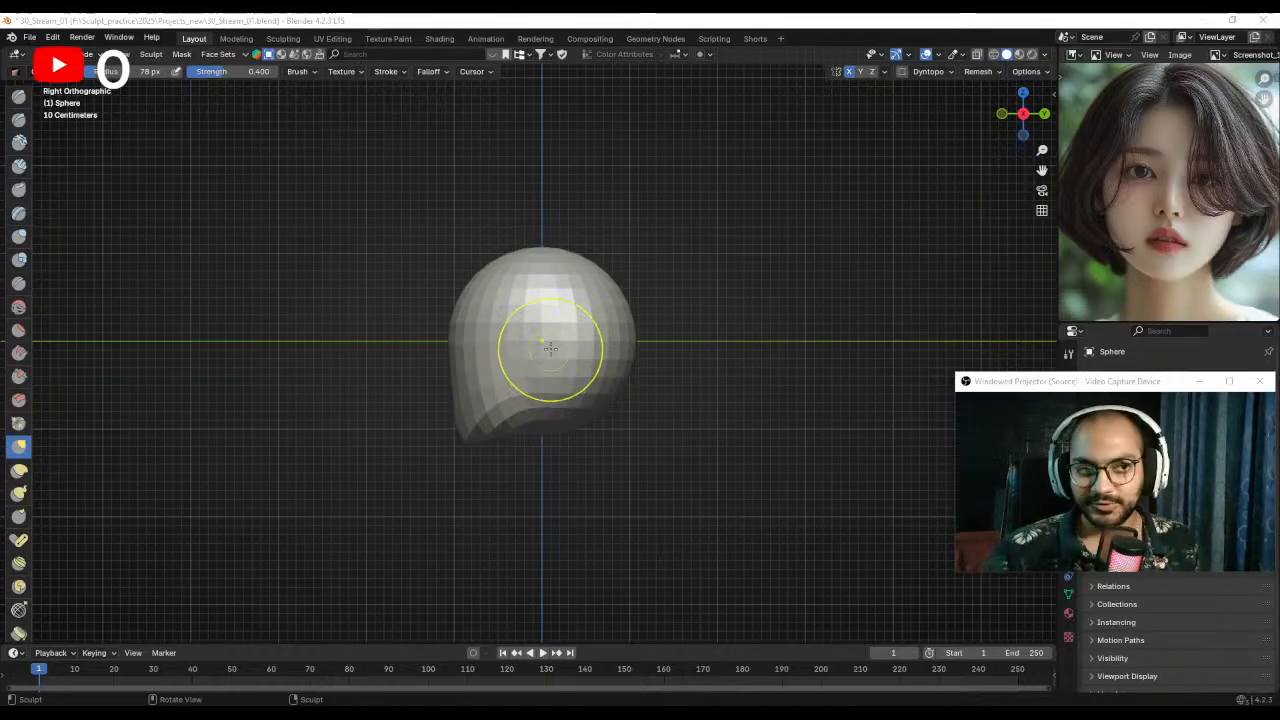
# - Reshape the underside of the jaw and the chin in the right side view with the Grab brush
pyautogui.scroll(1, 557, 394)
pyautogui.moveTo(533, 336)
pyautogui.keyDown('ctrl'); pyautogui.keyDown('alt'); pyautogui.mouseDown()
pyautogui.moveTo(531, 428)
pyautogui.moveTo(596, 460)
pyautogui.mouseUp(); pyautogui.keyUp('alt'); pyautogui.keyUp('ctrl')
pyautogui.press('f')
pyautogui.click(546, 431)
pyautogui.moveTo(475, 454); pyautogui.dragTo(492, 460)
pyautogui.press('f')
pyautogui.click(496, 459)
pyautogui.moveTo(496, 459)
pyautogui.keyDown('alt'); pyautogui.keyDown('shift'); pyautogui.mouseDown()
pyautogui.moveTo(509, 476)
pyautogui.moveTo(478, 474)
pyautogui.moveTo(506, 476)
pyautogui.moveTo(510, 450)
pyautogui.mouseUp(); pyautogui.keyUp('shift'); pyautogui.keyUp('alt')
pyautogui.keyDown('alt'); pyautogui.keyDown('shift'); pyautogui.moveTo(554, 308); pyautogui.dragTo(551, 331); pyautogui.keyUp('shift'); pyautogui.keyUp('alt')
# - Adjust the crown and forehead profile in the side view using an enlarged Grab brush of about 154 px
pyautogui.press('f')
pyautogui.click(551, 331)
pyautogui.moveTo(535, 259); pyautogui.dragTo(548, 277)
pyautogui.keyDown('ctrl'); pyautogui.keyDown('alt'); pyautogui.moveTo(635, 306); pyautogui.dragTo(660, 332); pyautogui.keyUp('alt'); pyautogui.keyUp('ctrl')
pyautogui.press('f')
pyautogui.click(693, 334)
pyautogui.moveTo(486, 354); pyautogui.dragTo(493, 347)
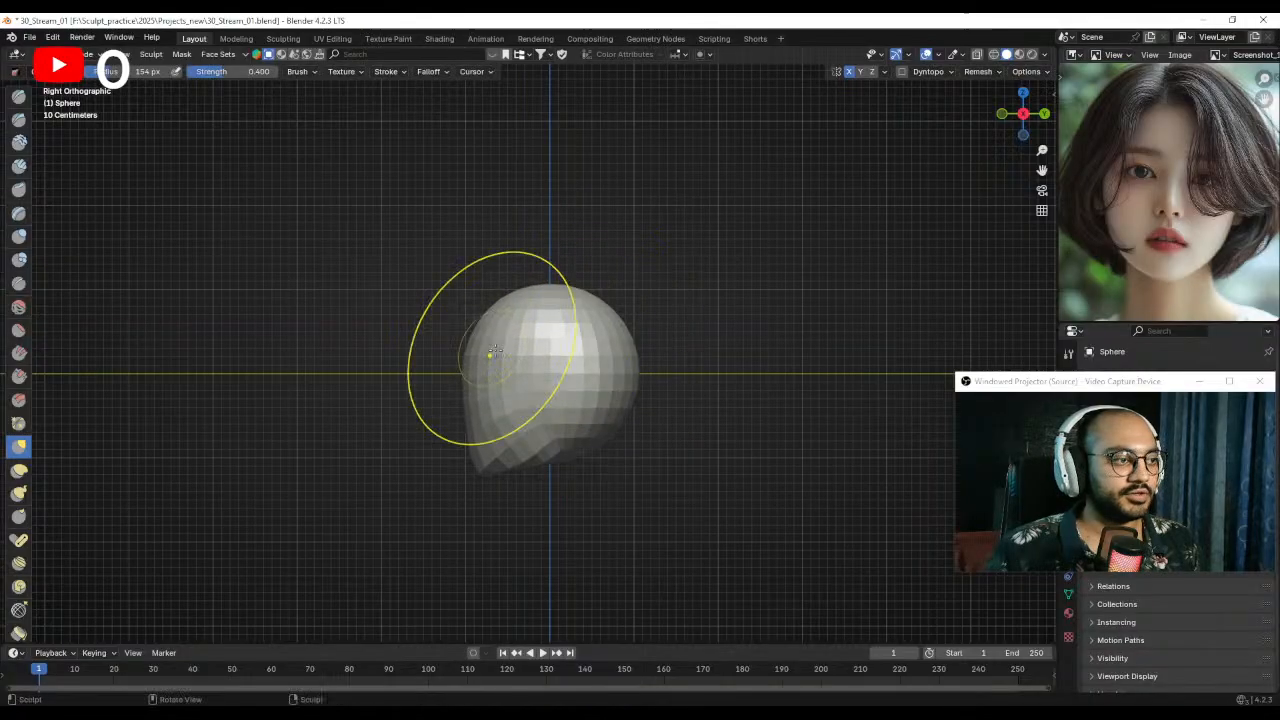
pyautogui.moveTo(543, 290); pyautogui.dragTo(548, 300)
# - Refine the skull's side profile and lower back with a Grab brush reduced to about 105 px
pyautogui.press('f')
pyautogui.click(669, 362)
pyautogui.keyDown('ctrl'); pyautogui.keyDown('alt'); pyautogui.moveTo(582, 425); pyautogui.dragTo(584, 352); pyautogui.keyUp('alt'); pyautogui.keyUp('ctrl')
pyautogui.press('f')
pyautogui.click(600, 390)
pyautogui.moveTo(569, 397)
pyautogui.keyDown('ctrl'); pyautogui.keyDown('alt'); pyautogui.mouseDown()
pyautogui.moveTo(574, 423)
pyautogui.moveTo(563, 411)
pyautogui.mouseUp(); pyautogui.keyUp('alt'); pyautogui.keyUp('ctrl')
pyautogui.press('f')
pyautogui.click(640, 424)
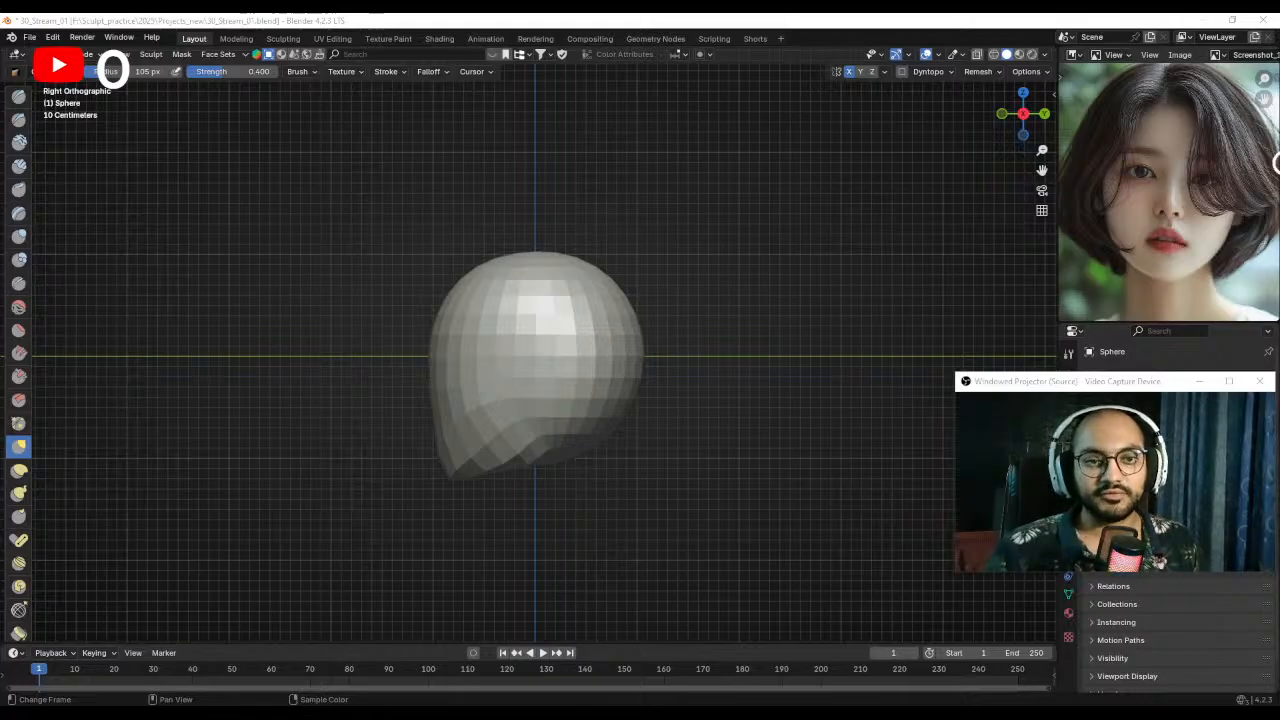
# - Refine the form of the head from several angles with small strokes of a 66 px Grab brush
pyautogui.scroll(1, 466, 371)
pyautogui.scroll(-1, 511, 418)
pyautogui.keyDown('alt'); pyautogui.keyDown('shift'); pyautogui.moveTo(492, 430); pyautogui.dragTo(671, 243); pyautogui.keyUp('shift'); pyautogui.keyUp('alt')
pyautogui.moveTo(550, 312)
pyautogui.keyDown('alt'); pyautogui.mouseDown()
pyautogui.moveTo(562, 308)
pyautogui.moveTo(517, 283)
pyautogui.moveTo(555, 283)
pyautogui.mouseUp(); pyautogui.keyUp('alt')
pyautogui.moveTo(480, 348)
pyautogui.mouseDown()
pyautogui.moveTo(461, 340)
pyautogui.moveTo(485, 304)
pyautogui.moveTo(476, 294)
pyautogui.mouseUp()
pyautogui.press('f')
pyautogui.click(456, 299)
pyautogui.moveTo(465, 291); pyautogui.dragTo(474, 294)
pyautogui.moveTo(478, 294); pyautogui.dragTo(482, 298)
pyautogui.keyDown('ctrl'); pyautogui.keyDown('alt'); pyautogui.moveTo(490, 298); pyautogui.dragTo(537, 355); pyautogui.keyUp('alt'); pyautogui.keyUp('ctrl')
pyautogui.moveTo(652, 270)
pyautogui.keyDown('alt'); pyautogui.mouseDown()
pyautogui.moveTo(602, 327)
pyautogui.moveTo(672, 412)
pyautogui.moveTo(580, 331)
pyautogui.moveTo(628, 349)
pyautogui.mouseUp(); pyautogui.keyUp('alt')
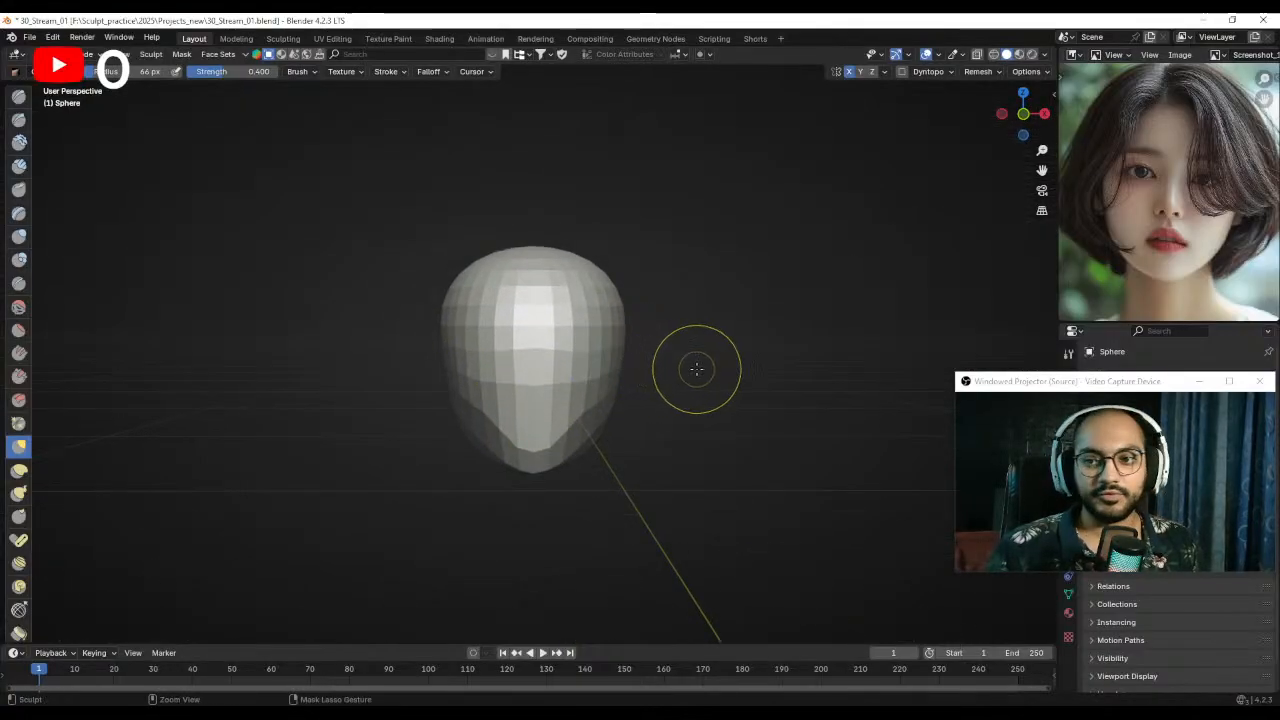
# - Mask the neck area on the underside of the head, invert the mask and show the right side view
pyautogui.keyDown('alt'); pyautogui.moveTo(686, 366); pyautogui.dragTo(538, 220); pyautogui.keyUp('alt')
pyautogui.moveTo(551, 363)
pyautogui.keyDown('alt'); pyautogui.mouseDown()
pyautogui.moveTo(588, 325)
pyautogui.moveTo(521, 356)
pyautogui.mouseUp(); pyautogui.keyUp('alt')
pyautogui.press('m')
pyautogui.moveTo(499, 348)
pyautogui.mouseDown()
pyautogui.moveTo(525, 360)
pyautogui.moveTo(503, 367)
pyautogui.mouseUp()
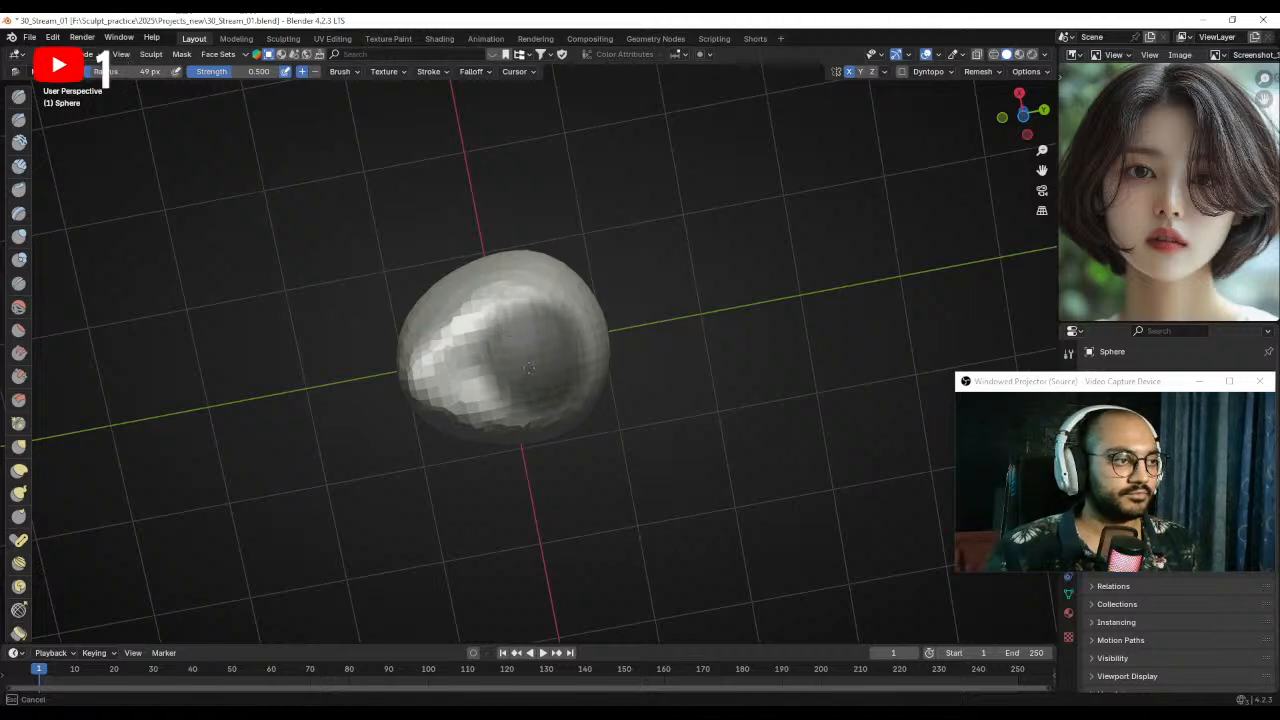
pyautogui.press('KP_3')
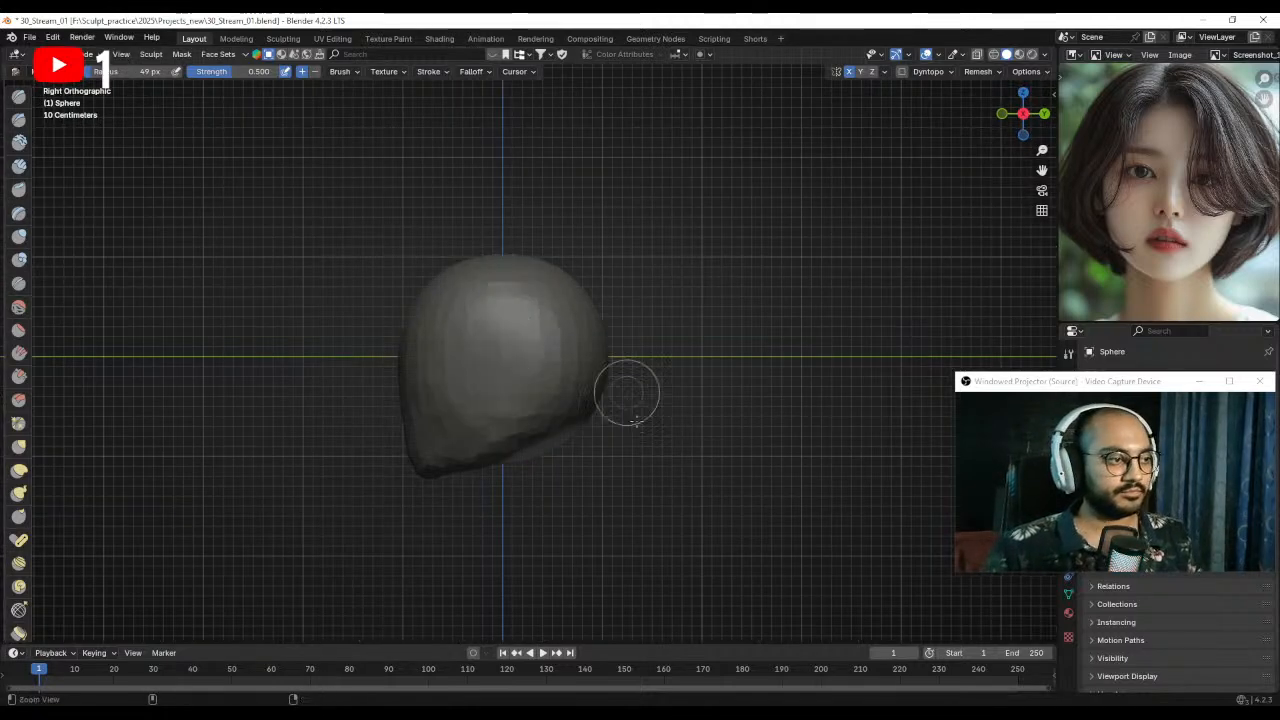
# - Pull the unmasked neck area down and slightly back below the skull with a large Grab brush of about 247 px
pyautogui.scroll(-3, 630, 393)
pyautogui.press('g')
pyautogui.scroll(2, 558, 595)
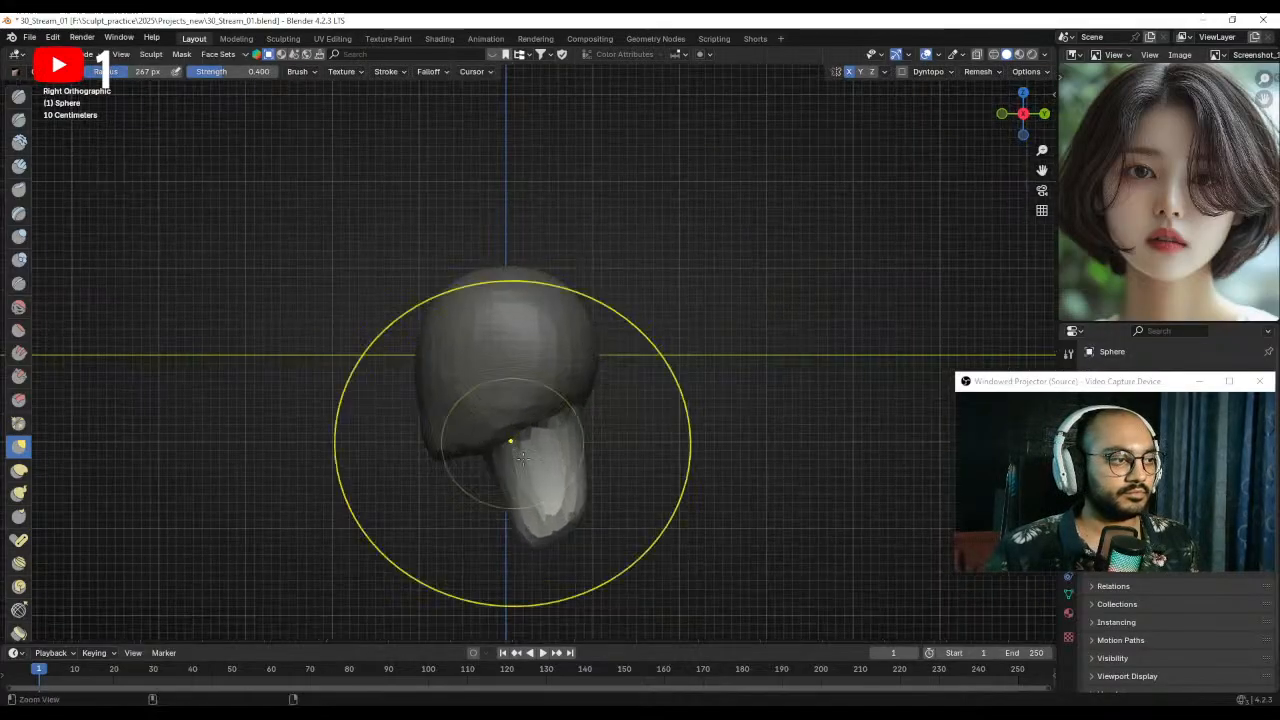
pyautogui.press('f')
pyautogui.click(576, 493)
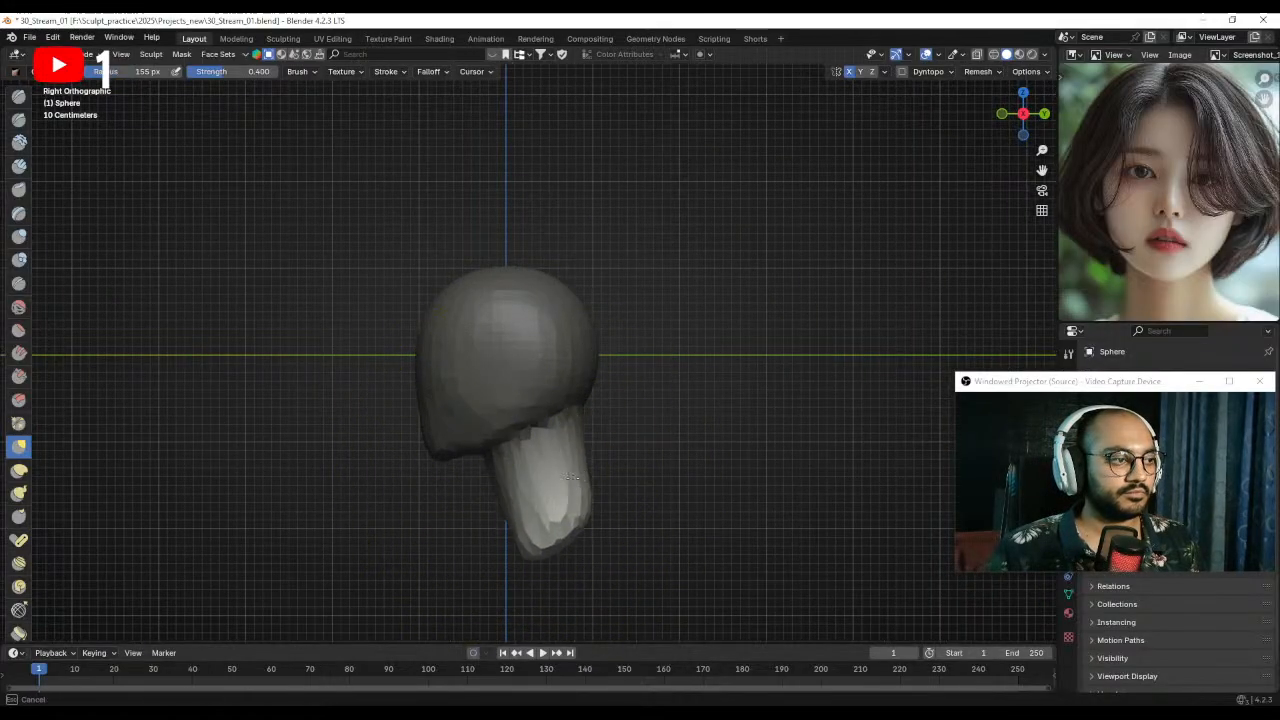
# - Reshape the lower end of the neck in profile with the Grab brush, clear the mask and show the front view
pyautogui.press('f')
pyautogui.click(536, 507)
pyautogui.moveTo(568, 499)
pyautogui.mouseDown()
pyautogui.moveTo(606, 487)
pyautogui.moveTo(628, 497)
pyautogui.mouseUp()
pyautogui.press('f')
pyautogui.click(609, 491)
pyautogui.moveTo(571, 509)
pyautogui.mouseDown(button='middle')
pyautogui.moveTo(686, 480)
pyautogui.moveTo(592, 486)
pyautogui.moveTo(486, 414)
pyautogui.mouseUp(button='middle')
pyautogui.press('KP_1')
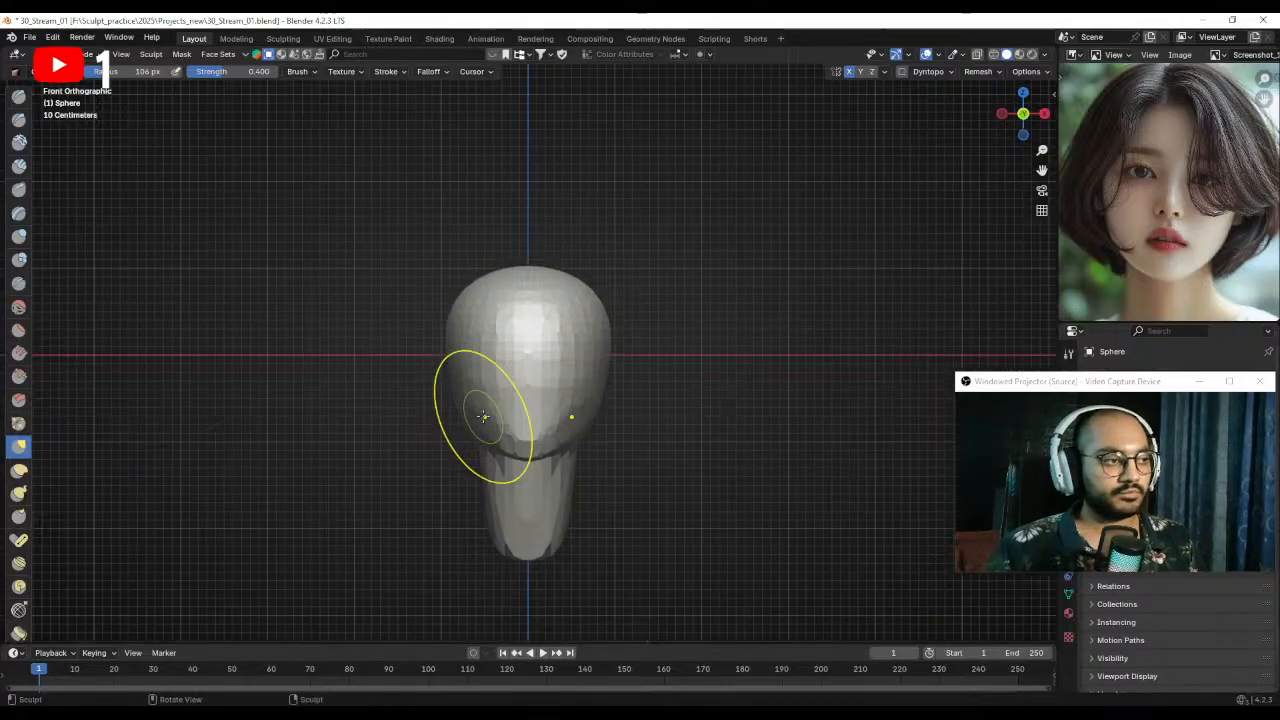
# - Push in the sides of the head in the front view with a Grab brush of about 164 px
pyautogui.keyDown('ctrl'); pyautogui.moveTo(580, 341); pyautogui.dragTo(578, 320, button='middle'); pyautogui.keyUp('ctrl')
pyautogui.keyDown('shift'); pyautogui.moveTo(426, 366); pyautogui.dragTo(433, 374, button='middle'); pyautogui.keyUp('shift')
pyautogui.press('f')
pyautogui.click(457, 374)
pyautogui.press('f')
pyautogui.click(447, 374)
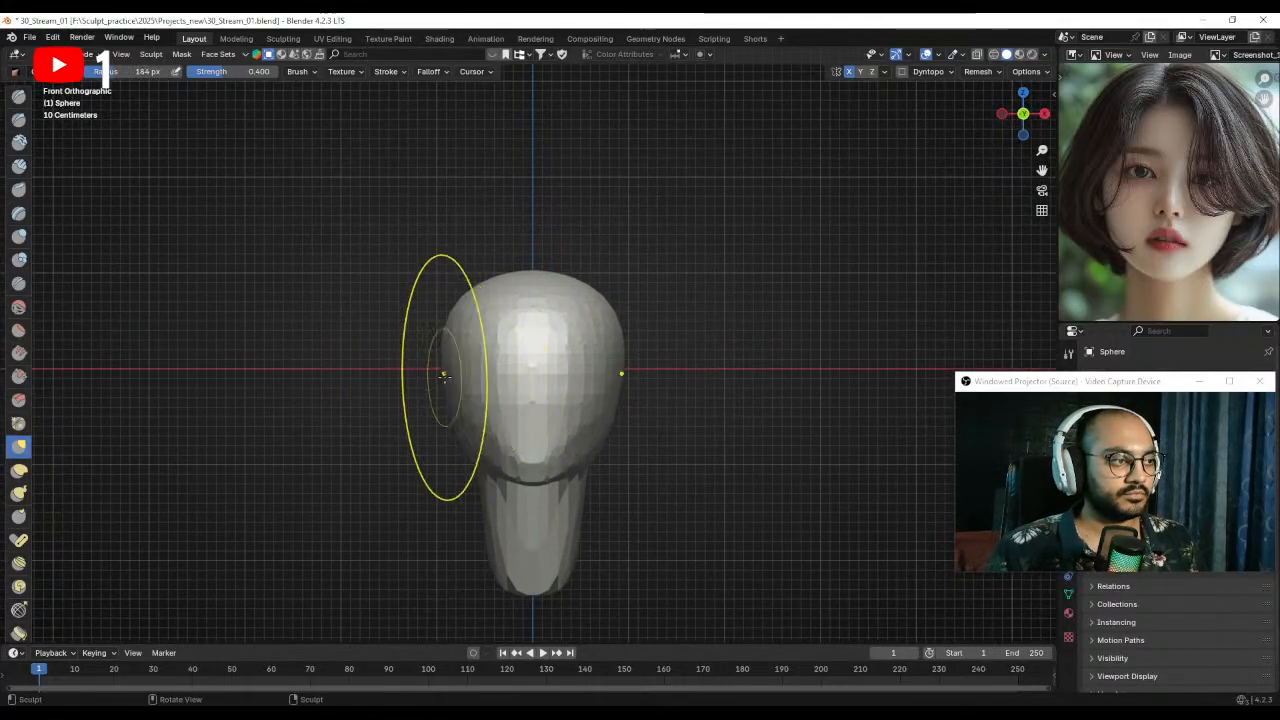
pyautogui.moveTo(447, 374); pyautogui.dragTo(469, 374)
# - Adjust the sides of the neck in the front view, starting with a Grab brush of about 127 px
pyautogui.press('f')
pyautogui.click(489, 495)
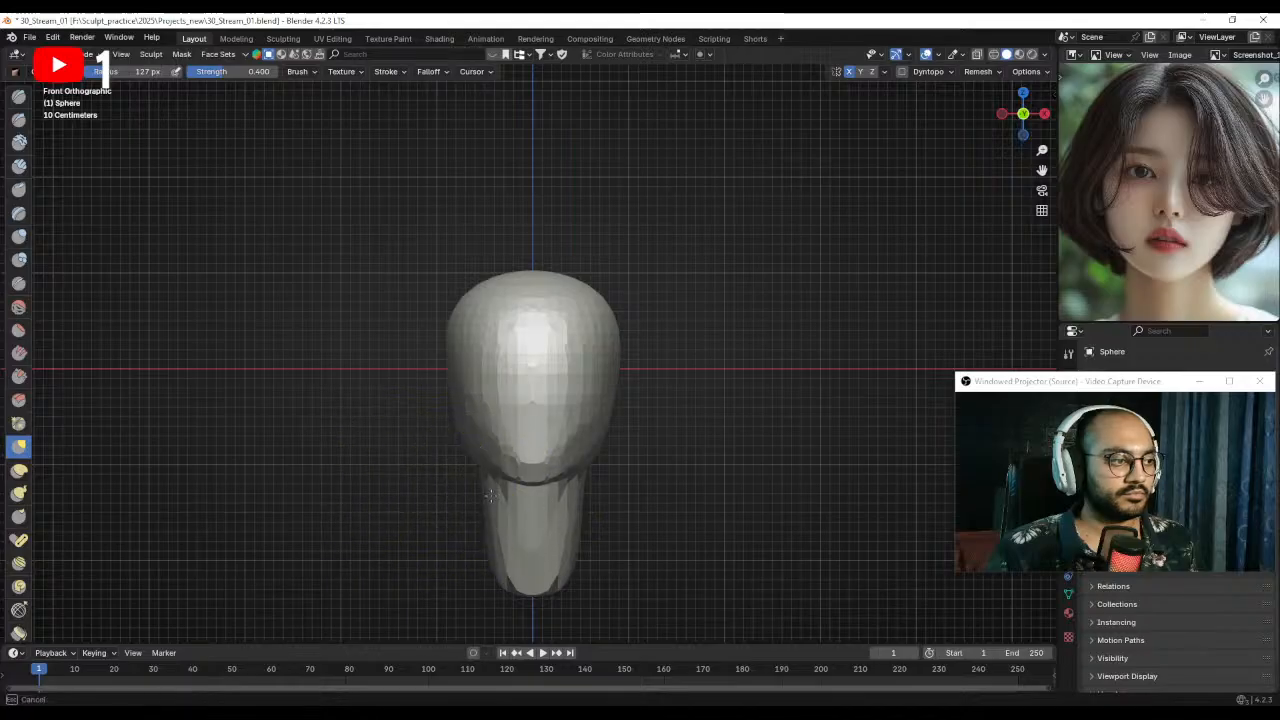
pyautogui.moveTo(503, 495)
pyautogui.mouseDown()
pyautogui.moveTo(495, 585)
pyautogui.moveTo(487, 546)
pyautogui.mouseUp()
pyautogui.press('f')
pyautogui.click(490, 545)
pyautogui.moveTo(490, 545); pyautogui.dragTo(529, 423)
# - Widen the sides of the skull slightly in the top view with a Grab brush of about 126 px
pyautogui.moveTo(529, 423)
pyautogui.mouseDown(button='middle')
pyautogui.moveTo(561, 406)
pyautogui.moveTo(640, 410)
pyautogui.mouseUp(button='middle')
pyautogui.press('f')
pyautogui.click(455, 265)
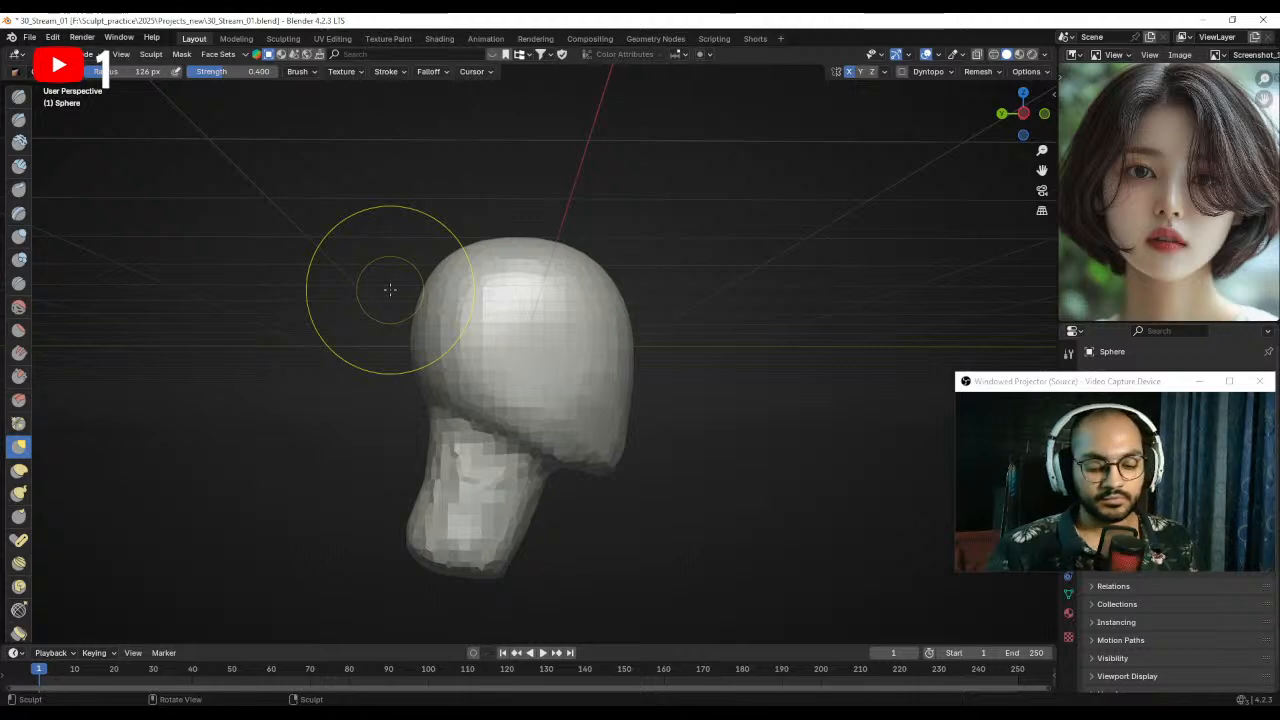
pyautogui.press('KP_7')
pyautogui.moveTo(419, 385); pyautogui.dragTo(411, 383)
pyautogui.moveTo(397, 326); pyautogui.dragTo(383, 328)
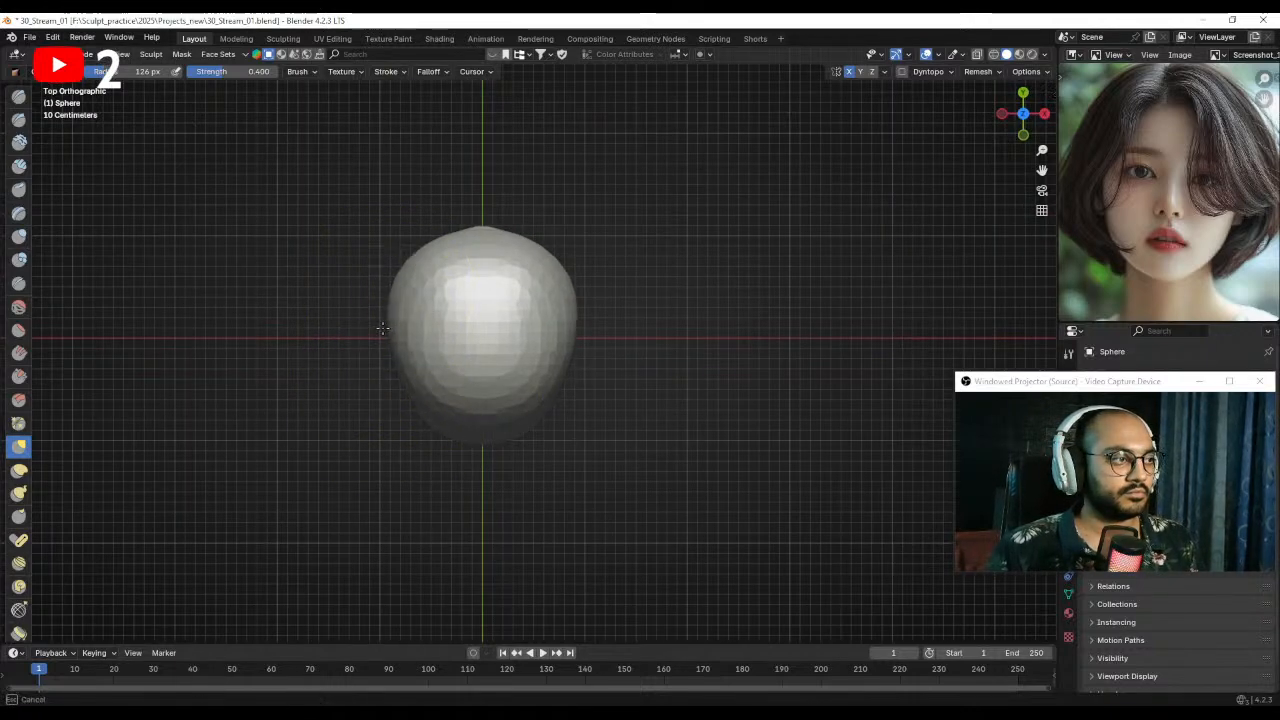
pyautogui.moveTo(366, 363); pyautogui.dragTo(560, 372, button='middle')
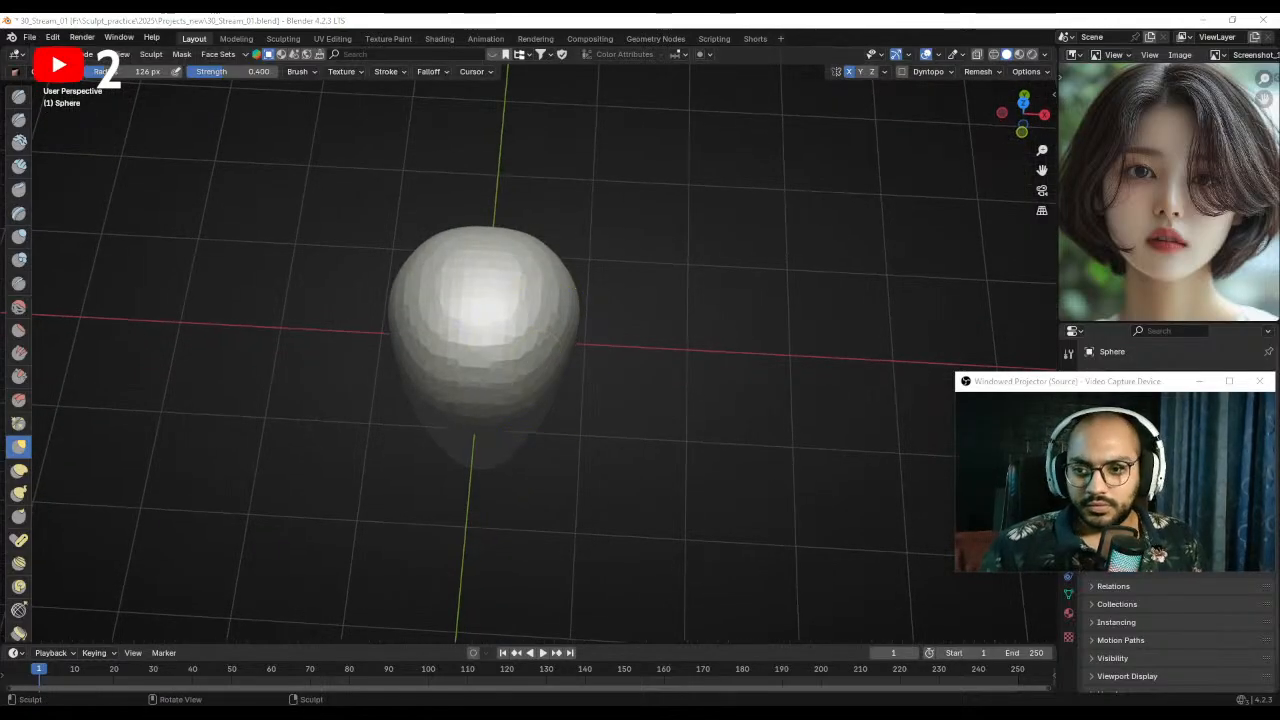
# - Adjust the underside of the chin and jaw with a small Grab brush of about 68 px
pyautogui.moveTo(637, 384)
pyautogui.mouseDown(button='middle')
pyautogui.moveTo(626, 357)
pyautogui.moveTo(674, 291)
pyautogui.moveTo(626, 297)
pyautogui.mouseUp(button='middle')
pyautogui.moveTo(537, 418)
pyautogui.mouseDown(button='middle')
pyautogui.moveTo(529, 388)
pyautogui.moveTo(490, 378)
pyautogui.moveTo(533, 382)
pyautogui.moveTo(471, 366)
pyautogui.moveTo(510, 375)
pyautogui.moveTo(571, 360)
pyautogui.moveTo(545, 452)
pyautogui.mouseUp(button='middle')
pyautogui.click(18, 165)
pyautogui.moveTo(479, 413)
pyautogui.mouseDown(button='middle')
pyautogui.moveTo(557, 440)
pyautogui.moveTo(498, 420)
pyautogui.mouseUp(button='middle')
pyautogui.press('g')
pyautogui.press('f')
pyautogui.click(469, 429)
pyautogui.moveTo(478, 403); pyautogui.dragTo(487, 422)
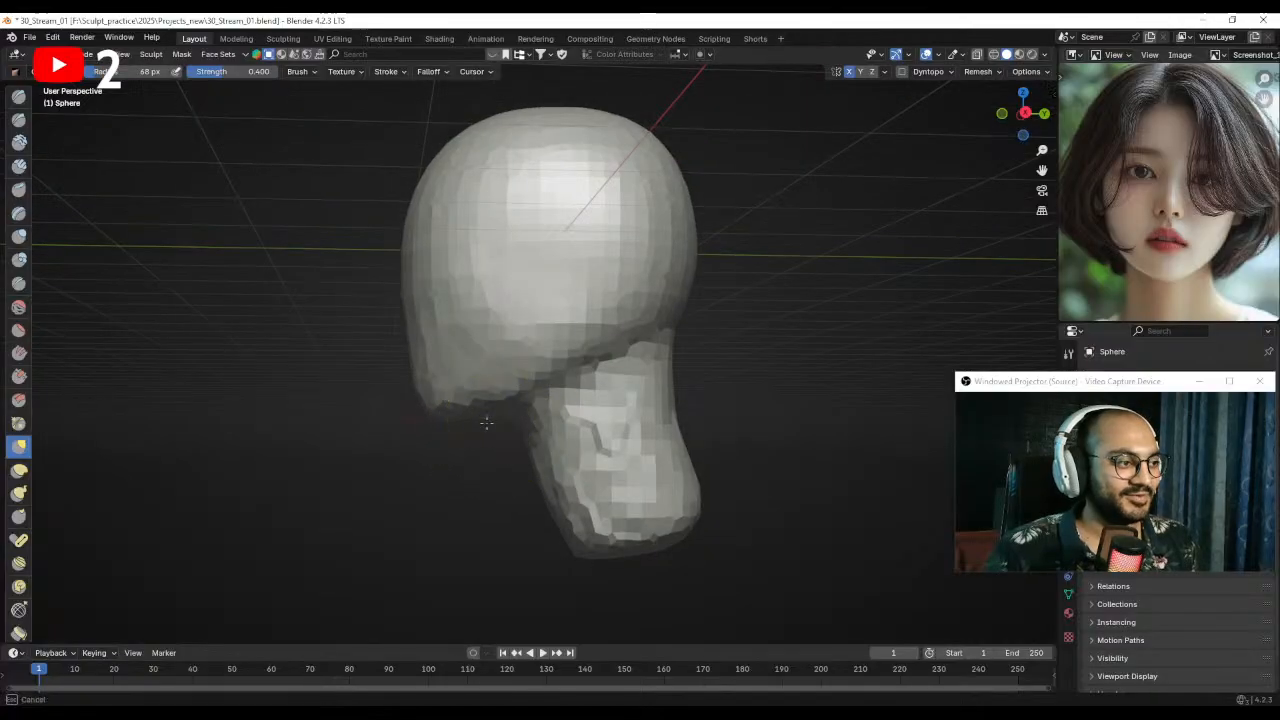
# - Reshape the jaw corner where it meets the neck with a Grab brush of about 113 px
pyautogui.moveTo(486, 428)
pyautogui.mouseDown(button='middle')
pyautogui.moveTo(534, 371)
pyautogui.moveTo(583, 426)
pyautogui.moveTo(566, 429)
pyautogui.mouseUp(button='middle')
pyautogui.moveTo(686, 423)
pyautogui.mouseDown(button='middle')
pyautogui.moveTo(541, 414)
pyautogui.moveTo(523, 428)
pyautogui.moveTo(547, 418)
pyautogui.mouseUp(button='middle')
pyautogui.press('f')
pyautogui.click(624, 417)
pyautogui.moveTo(551, 416); pyautogui.dragTo(521, 373)
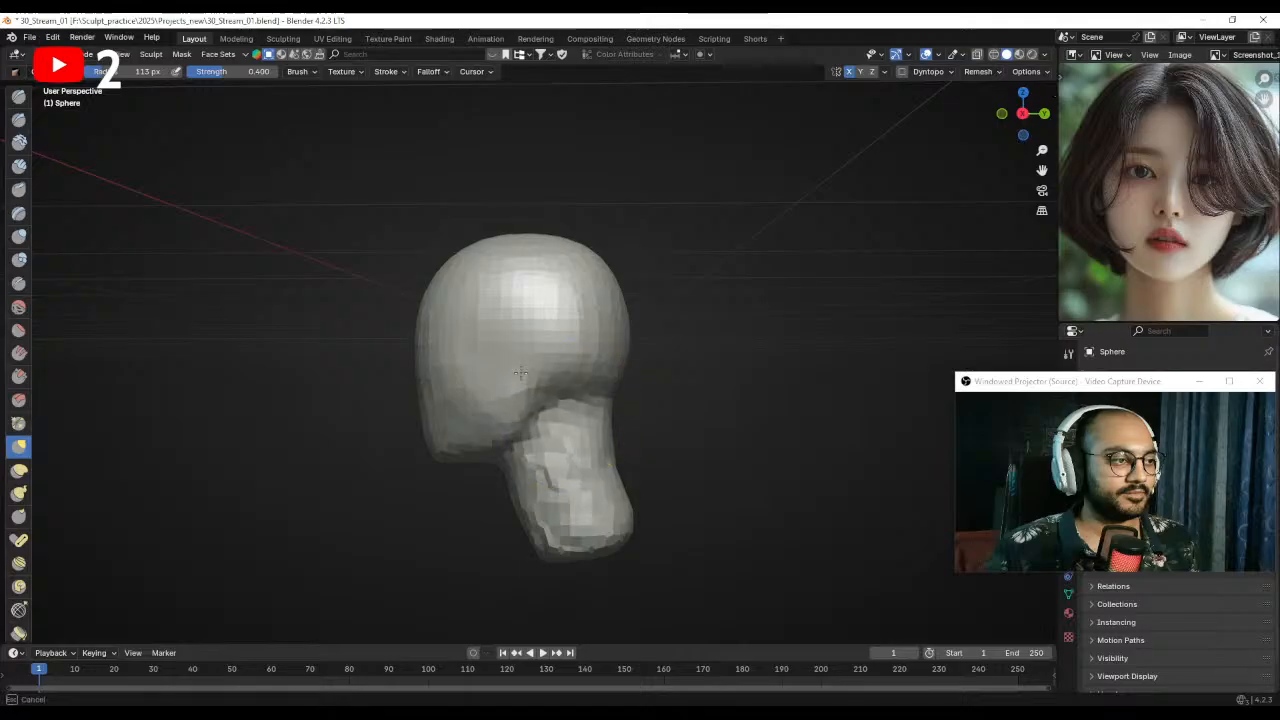
# - Reposition the chin with a larger Grab brush of about 164 px
pyautogui.moveTo(531, 435); pyautogui.dragTo(477, 447, button='middle')
pyautogui.press('f')
pyautogui.click(512, 444)
pyautogui.moveTo(468, 450); pyautogui.dragTo(458, 442)
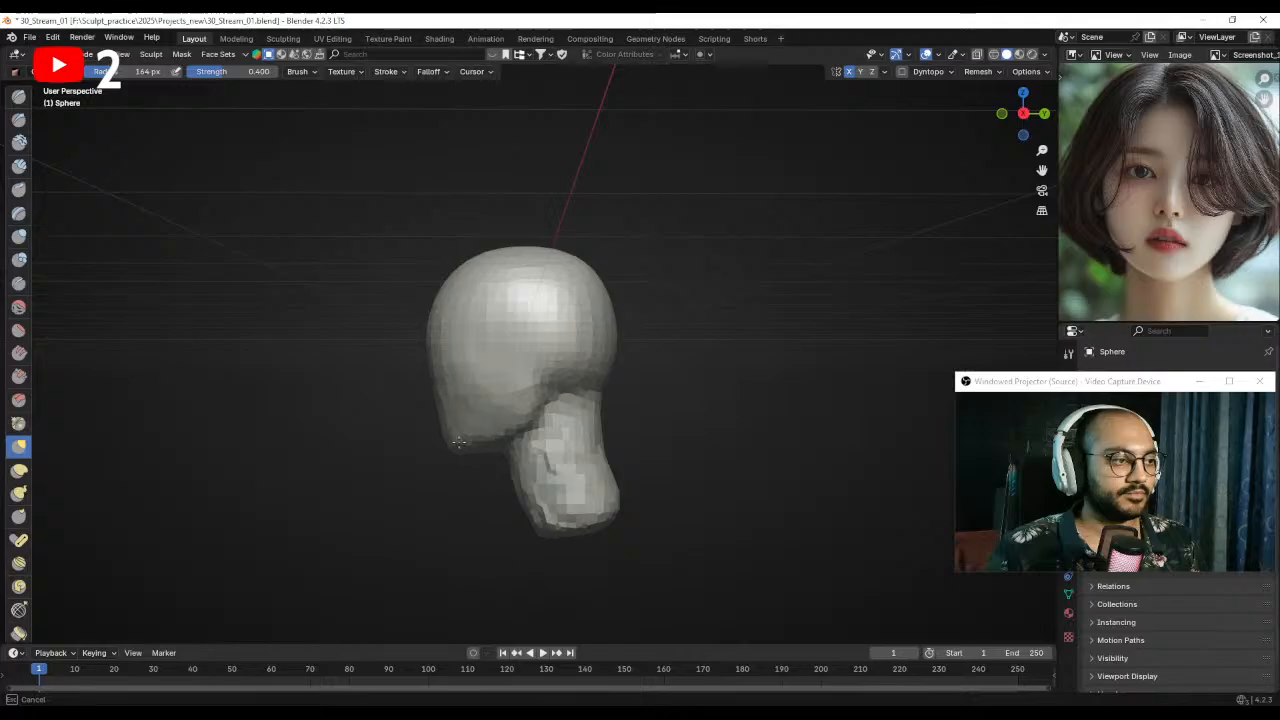
# - Shape the neck's base from below and from the side with a Grab brush enlarged to about 136 px
pyautogui.moveTo(518, 478)
pyautogui.mouseDown(button='middle')
pyautogui.moveTo(522, 422)
pyautogui.moveTo(526, 440)
pyautogui.mouseUp(button='middle')
pyautogui.press('f')
pyautogui.click(476, 475)
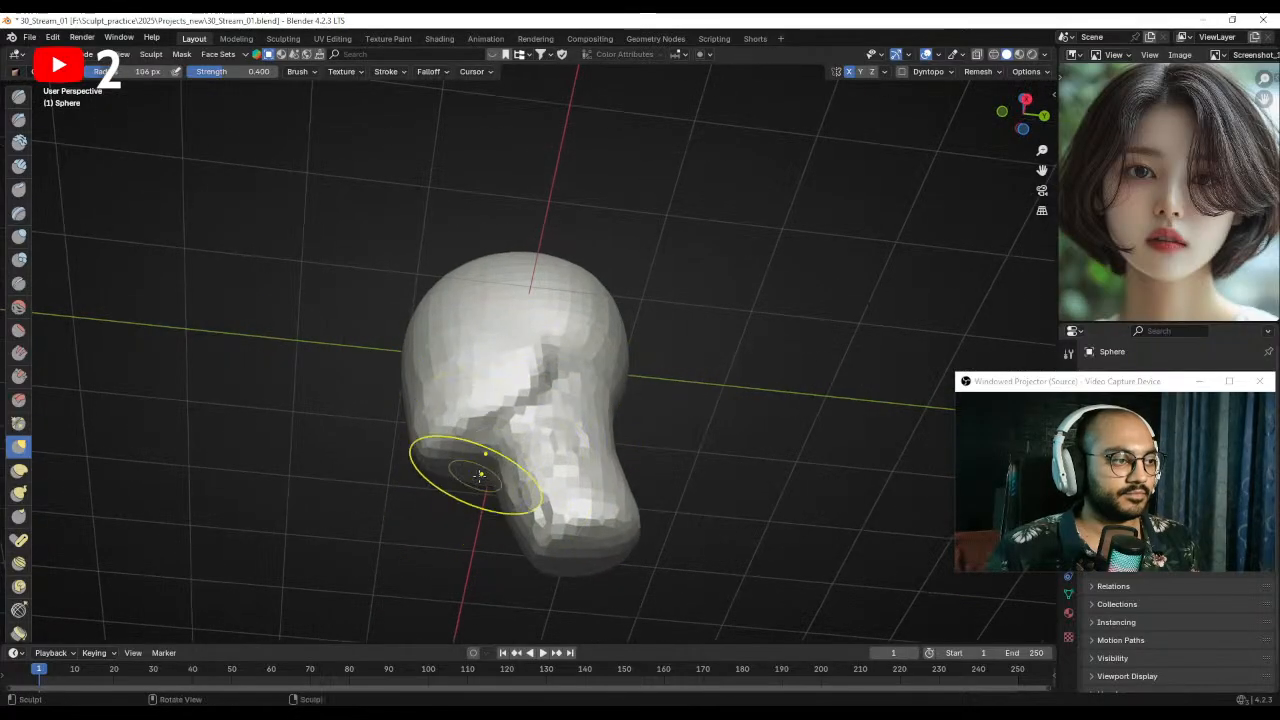
pyautogui.press('f')
pyautogui.click(554, 499)
pyautogui.moveTo(553, 502); pyautogui.dragTo(555, 550, button='middle')
pyautogui.moveTo(520, 558); pyautogui.dragTo(522, 557)
pyautogui.moveTo(592, 526); pyautogui.dragTo(595, 542, button='middle')
pyautogui.moveTo(616, 530); pyautogui.dragTo(602, 536)
pyautogui.press('f')
pyautogui.click(606, 566)
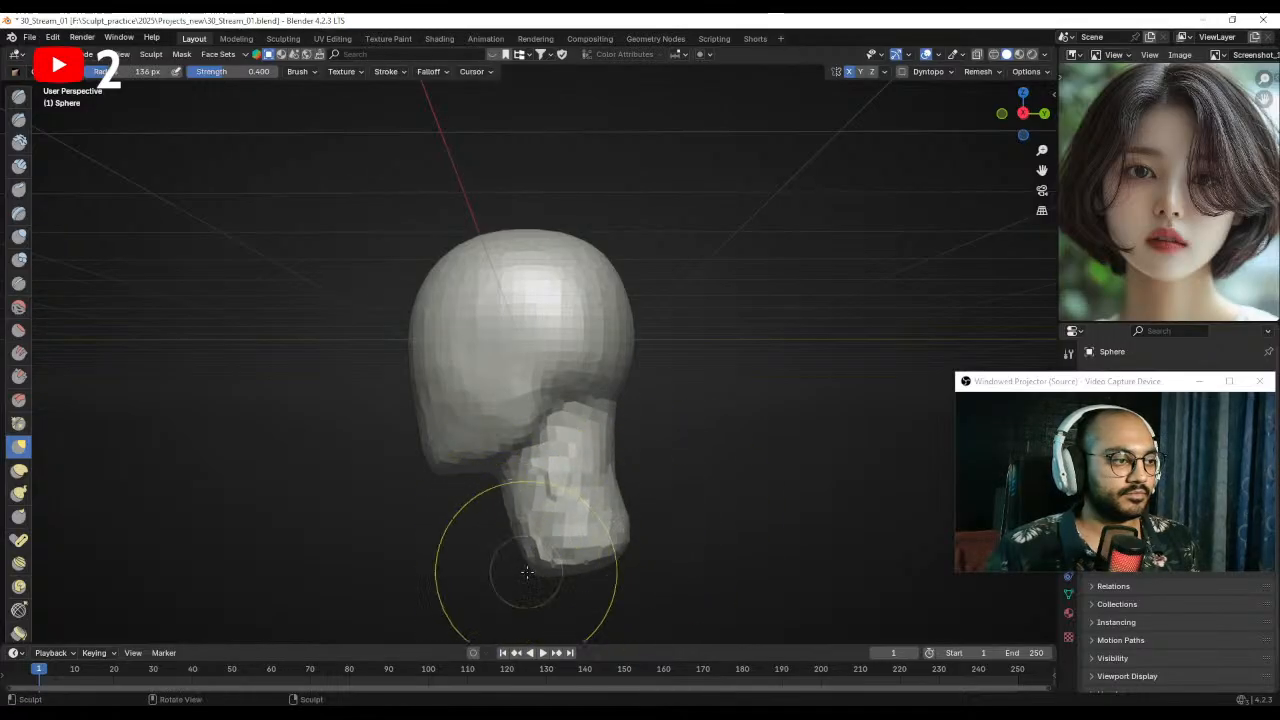
# - Adjust the back of the skull above the neck with a Grab brush of about 167 px
pyautogui.moveTo(548, 517); pyautogui.dragTo(537, 487, button='middle')
pyautogui.keyDown('shift'); pyautogui.moveTo(582, 414); pyautogui.dragTo(580, 460, button='middle'); pyautogui.keyUp('shift')
pyautogui.press('f')
pyautogui.click(664, 369)
pyautogui.moveTo(577, 311); pyautogui.dragTo(562, 324, button='middle')
pyautogui.moveTo(604, 362); pyautogui.dragTo(614, 394)
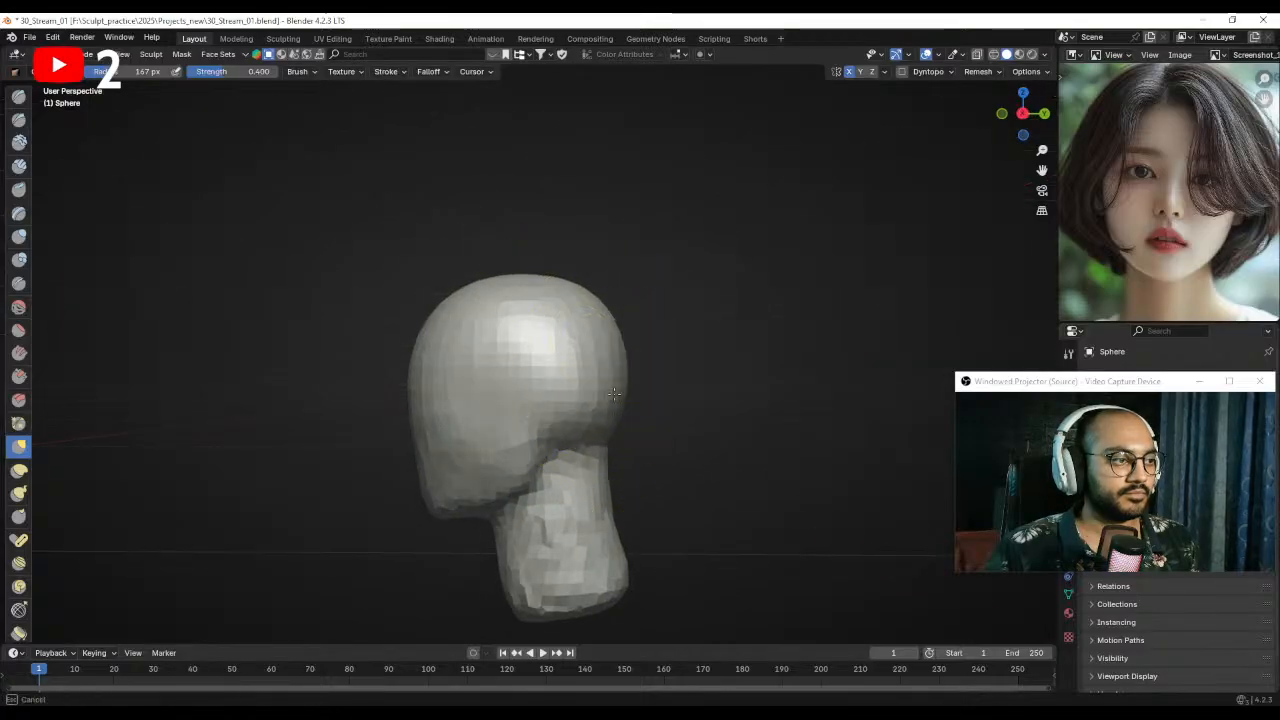
# - Smooth the uneven surface on the side of the neck below the jaw
pyautogui.moveTo(624, 401); pyautogui.dragTo(629, 410, button='middle')
pyautogui.keyDown('shift'); pyautogui.moveTo(630, 440); pyautogui.dragTo(617, 383, button='middle'); pyautogui.keyUp('shift')
pyautogui.press('f')
pyautogui.click(612, 490)
pyautogui.moveTo(612, 499)
pyautogui.mouseDown(button='middle')
pyautogui.moveTo(604, 471)
pyautogui.moveTo(585, 472)
pyautogui.mouseUp(button='middle')
pyautogui.keyDown('shift'); pyautogui.moveTo(575, 495); pyautogui.dragTo(563, 506); pyautogui.keyUp('shift')
pyautogui.keyDown('alt'); pyautogui.moveTo(563, 506); pyautogui.dragTo(612, 522); pyautogui.keyUp('alt')
# - Shape the jawline from below the head with a Grab brush reduced to about 76 px
pyautogui.press('f')
pyautogui.click(579, 523)
pyautogui.keyDown('alt'); pyautogui.moveTo(468, 546); pyautogui.dragTo(585, 534); pyautogui.keyUp('alt')
pyautogui.moveTo(582, 450)
pyautogui.keyDown('alt'); pyautogui.mouseDown()
pyautogui.moveTo(577, 487)
pyautogui.moveTo(560, 486)
pyautogui.moveTo(543, 380)
pyautogui.moveTo(520, 405)
pyautogui.moveTo(437, 337)
pyautogui.moveTo(458, 403)
pyautogui.moveTo(449, 413)
pyautogui.moveTo(486, 400)
pyautogui.moveTo(481, 345)
pyautogui.moveTo(516, 364)
pyautogui.mouseUp(); pyautogui.keyUp('alt')
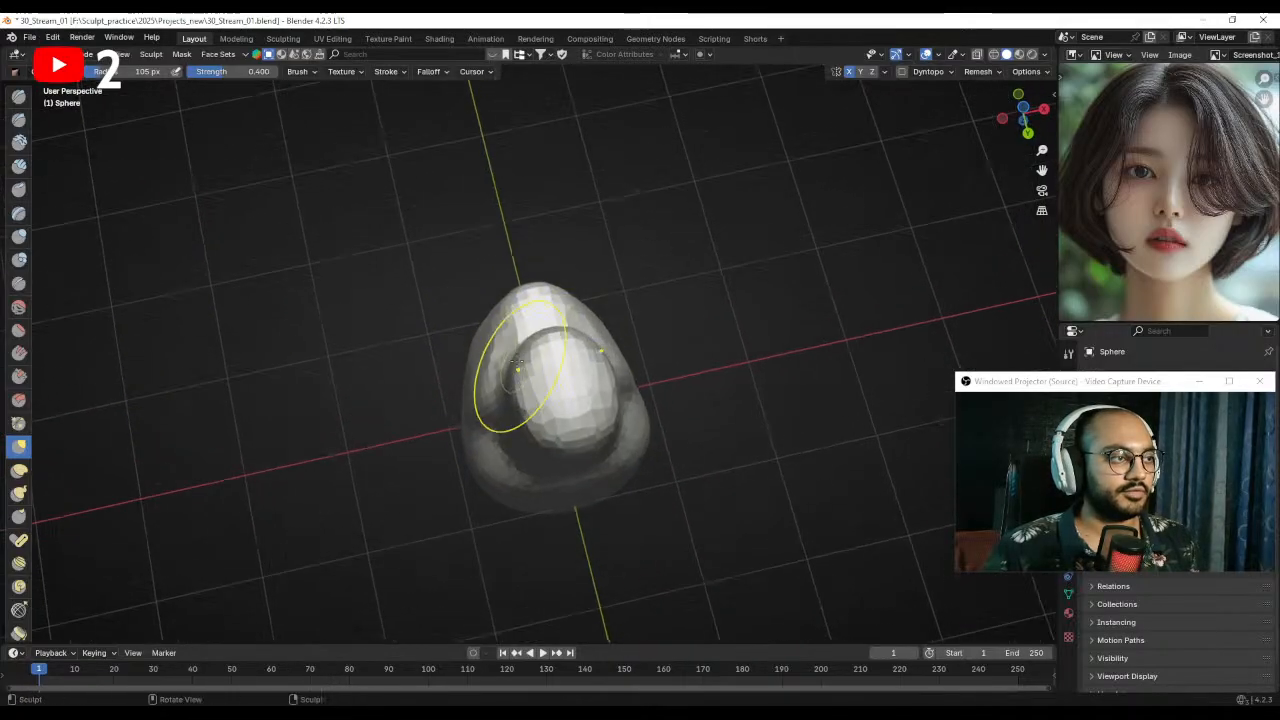
pyautogui.keyDown('alt'); pyautogui.moveTo(484, 322); pyautogui.dragTo(474, 378); pyautogui.keyUp('alt')
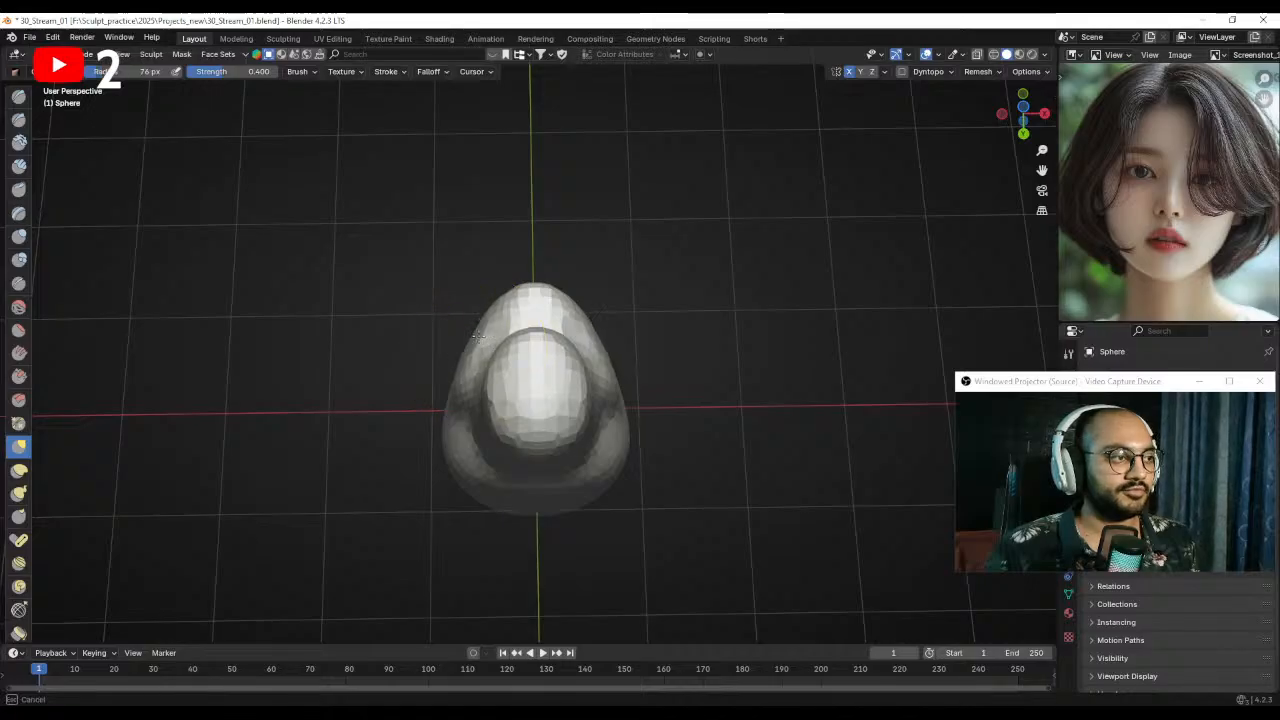
# - Refine the cheeks and jaw sides from the front with a Grab brush of about 118 px
pyautogui.moveTo(519, 348)
pyautogui.mouseDown(button='middle')
pyautogui.moveTo(516, 468)
pyautogui.moveTo(598, 452)
pyautogui.moveTo(510, 415)
pyautogui.mouseUp(button='middle')
pyautogui.press('f')
pyautogui.click(550, 422)
pyautogui.moveTo(463, 434)
pyautogui.mouseDown()
pyautogui.moveTo(445, 440)
pyautogui.moveTo(464, 437)
pyautogui.mouseUp()
pyautogui.press('f')
pyautogui.click(537, 440)
pyautogui.press('f')
pyautogui.click(527, 444)
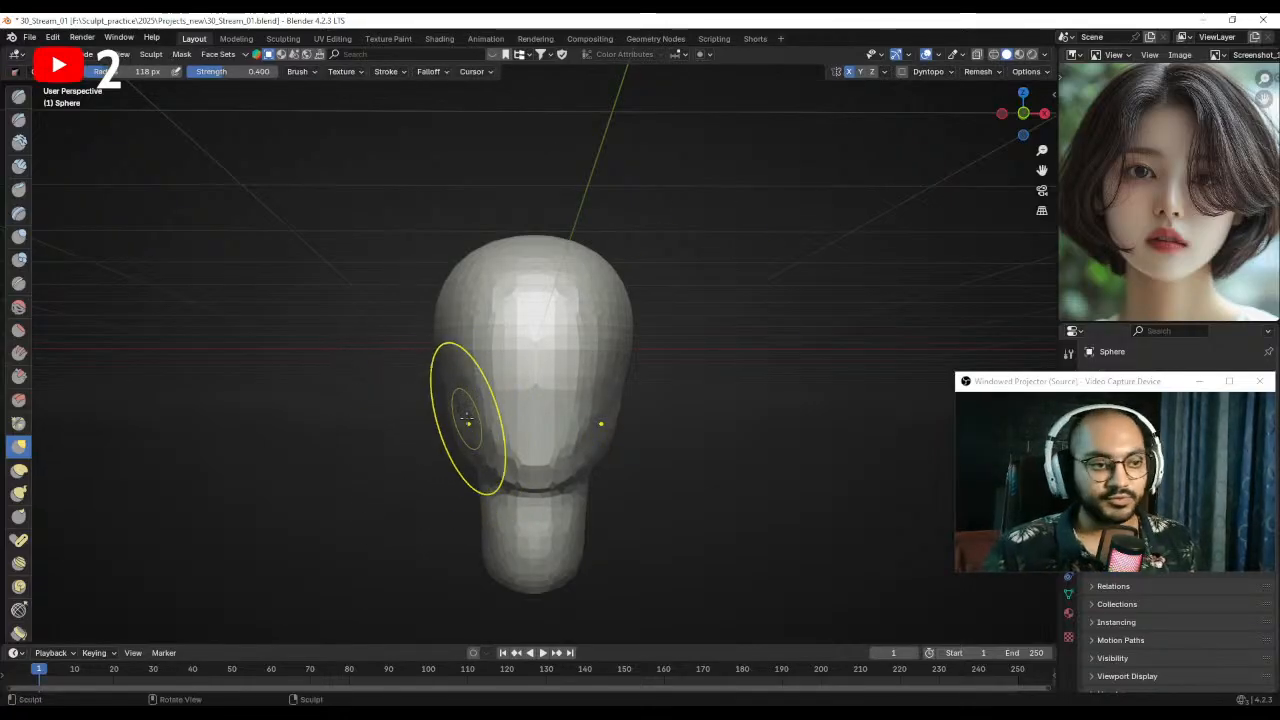
# - Switch to the web browser, look through the OPALESSENCE3D channel's videos on YouTube and return to Blender
pyautogui.click(472, 702)
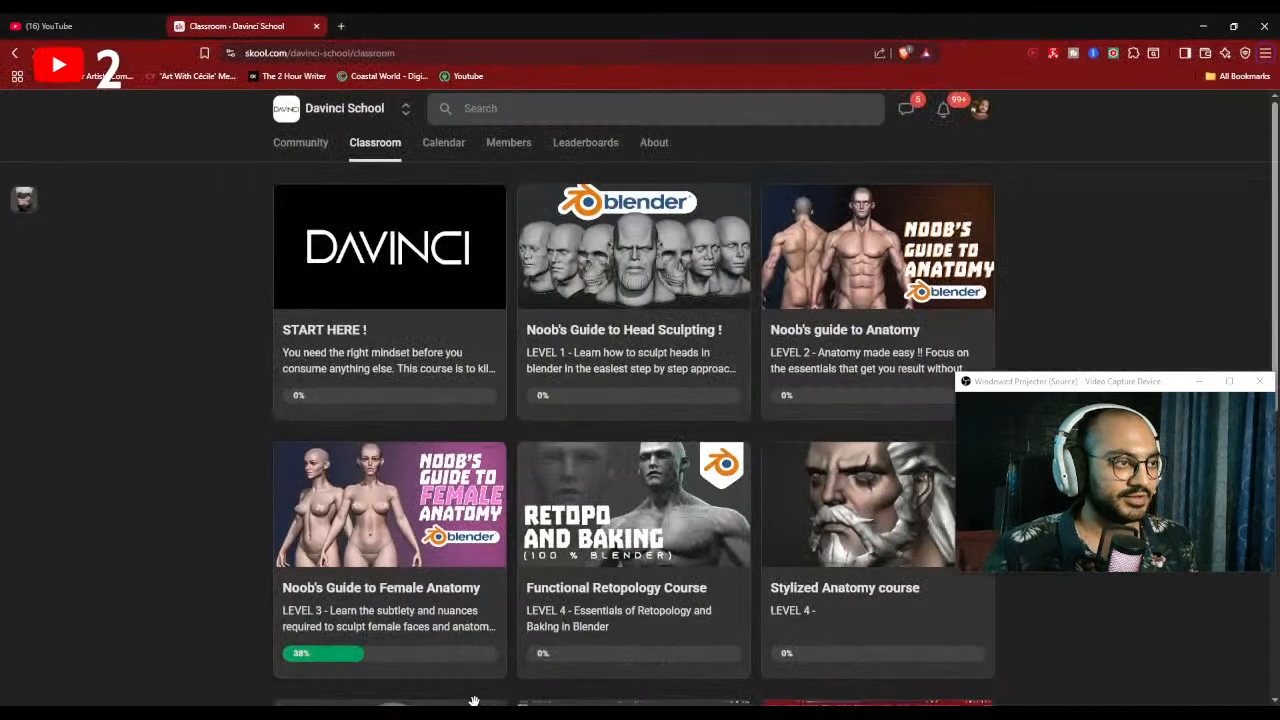
pyautogui.click(109, 31)
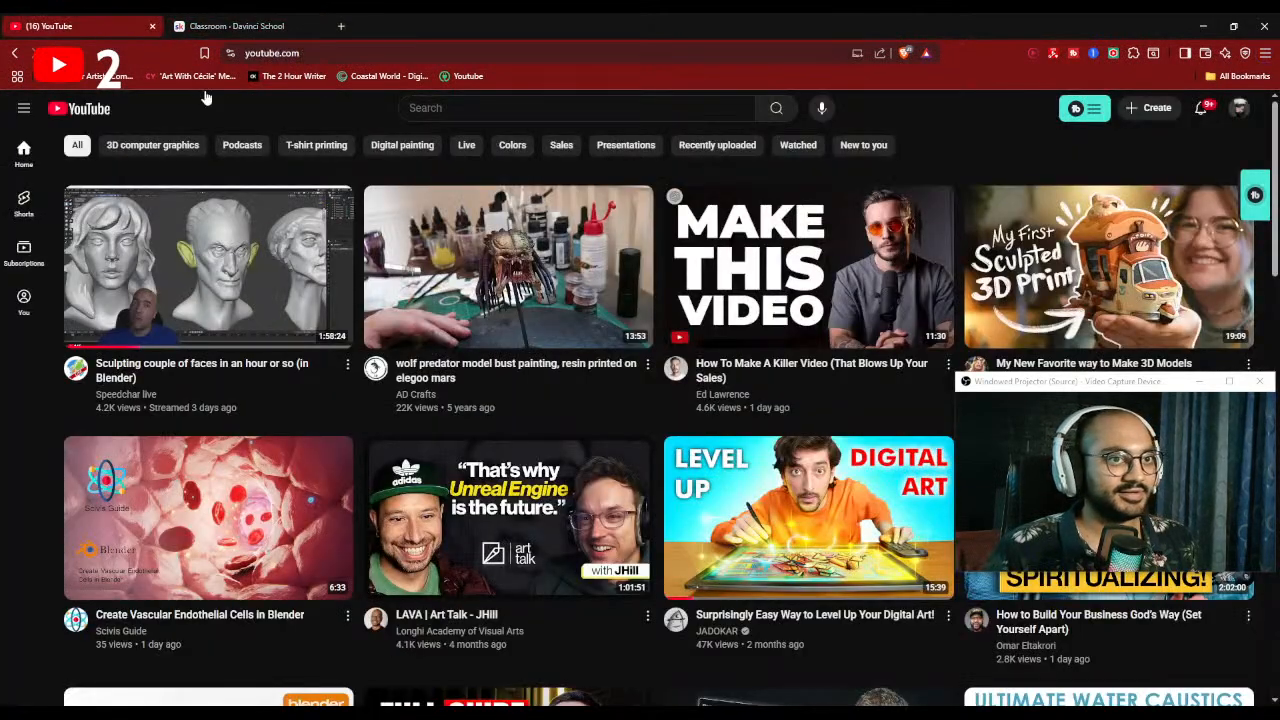
pyautogui.click(24, 253)
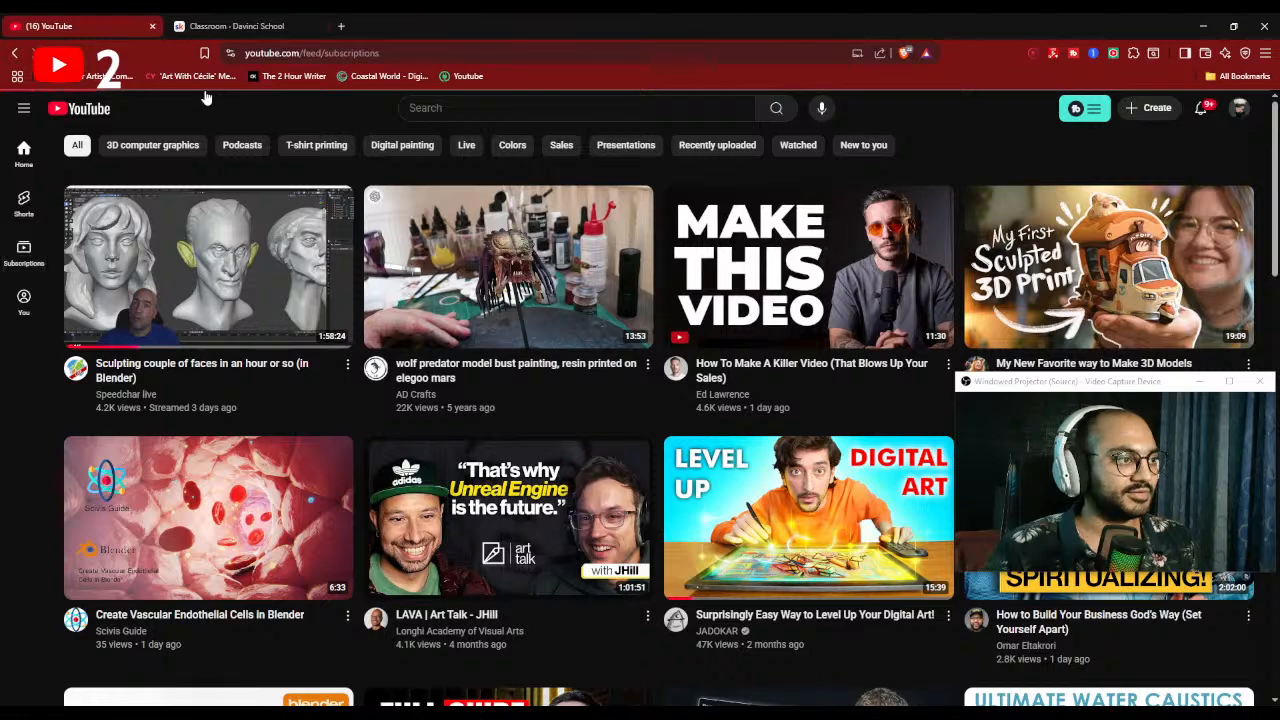
pyautogui.scroll(-4, 204, 89)
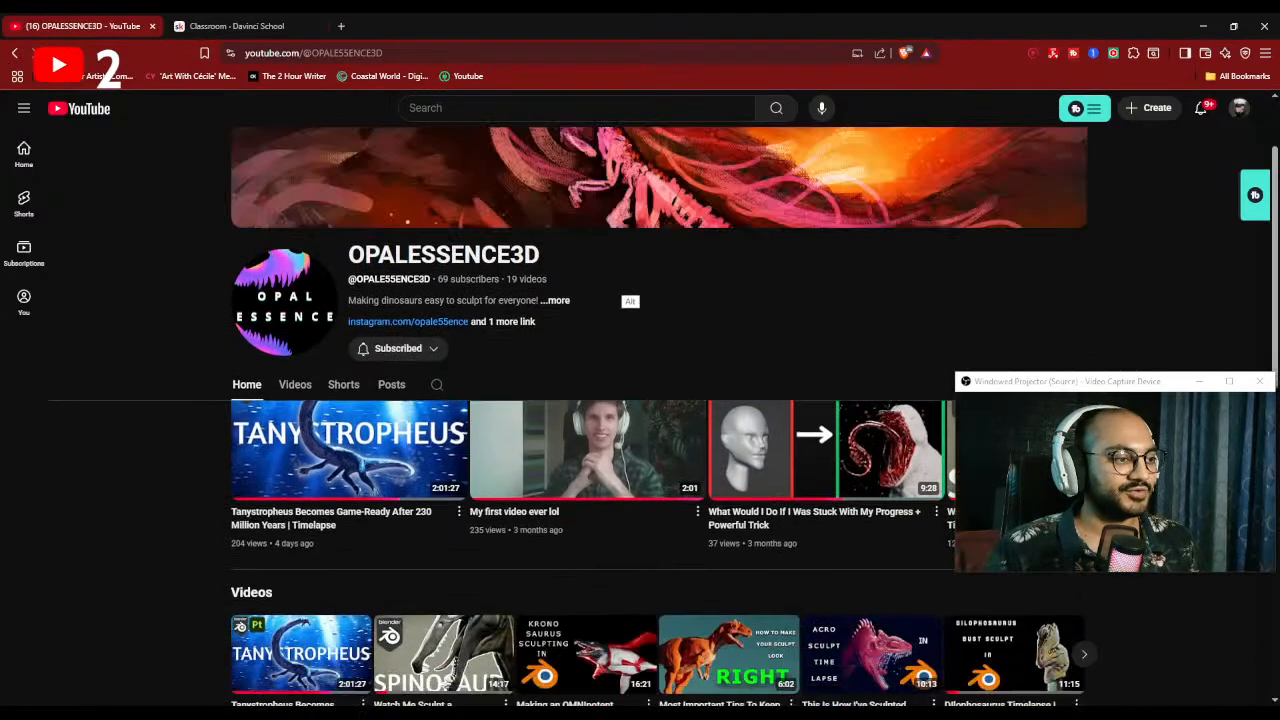
pyautogui.scroll(-1, 629, 400)
pyautogui.click(295, 263)
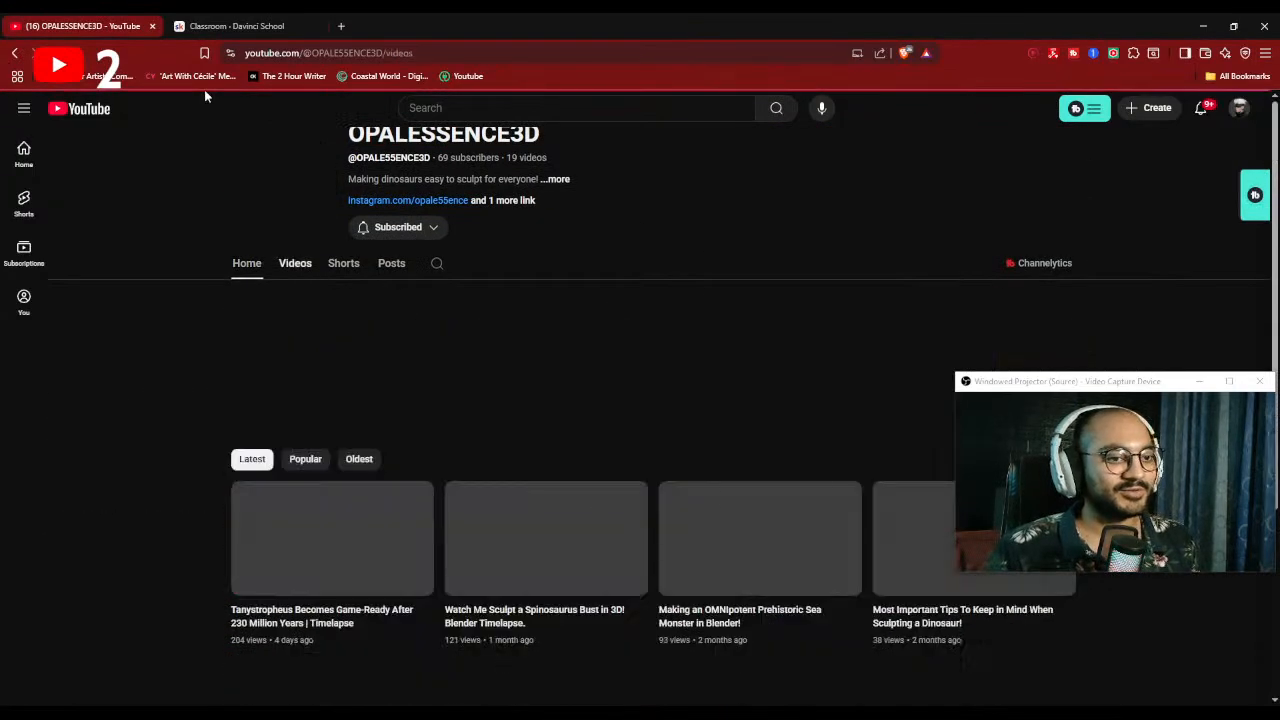
pyautogui.scroll(-3, 640, 320)
pyautogui.scroll(2, 622, 480)
pyautogui.scroll(1, 621, 495)
pyautogui.click(1206, 32)
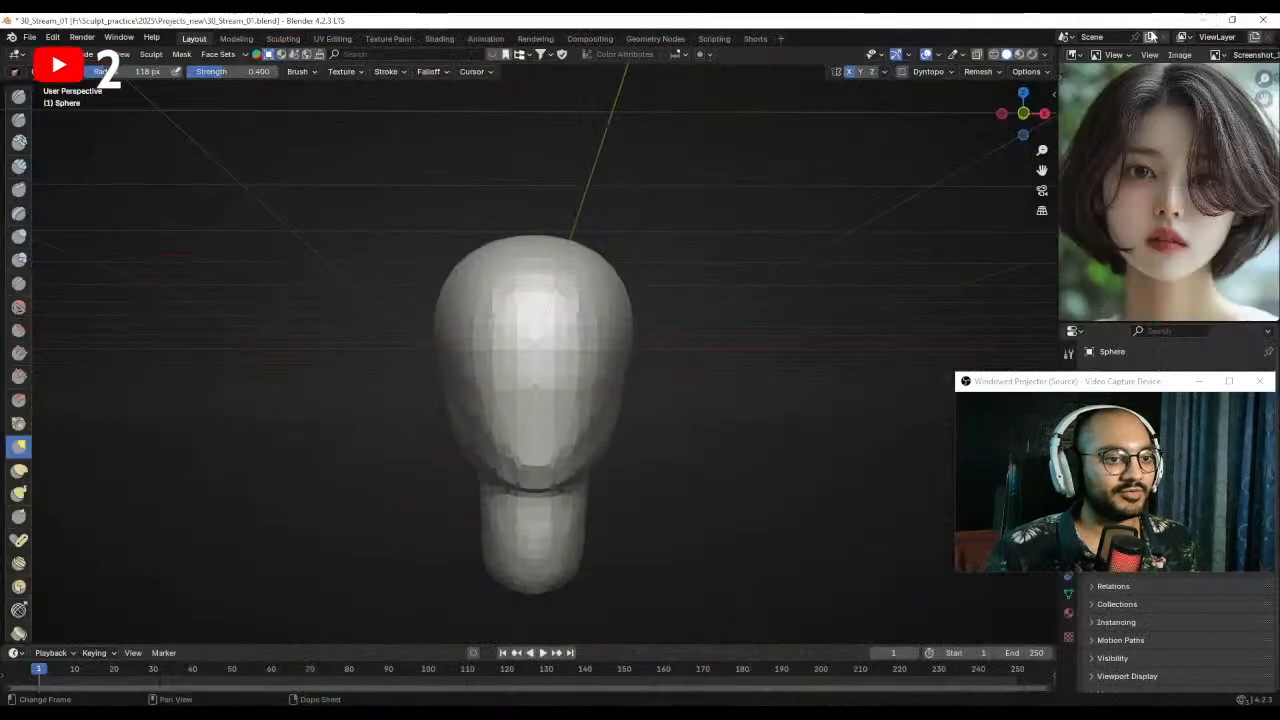
# - Adjust the side of the jaw with the Grab brush, remesh the head at a finer resolution and show the right view
pyautogui.moveTo(600, 400)
pyautogui.mouseDown(button='middle')
pyautogui.moveTo(491, 371)
pyautogui.moveTo(456, 328)
pyautogui.mouseUp(button='middle')
pyautogui.moveTo(478, 408); pyautogui.dragTo(492, 398)
pyautogui.moveTo(502, 382)
pyautogui.mouseDown(button='middle')
pyautogui.moveTo(508, 415)
pyautogui.moveTo(532, 394)
pyautogui.moveTo(614, 400)
pyautogui.moveTo(429, 400)
pyautogui.mouseUp(button='middle')
pyautogui.press('r')
pyautogui.click(587, 397)
pyautogui.press('KP_3')
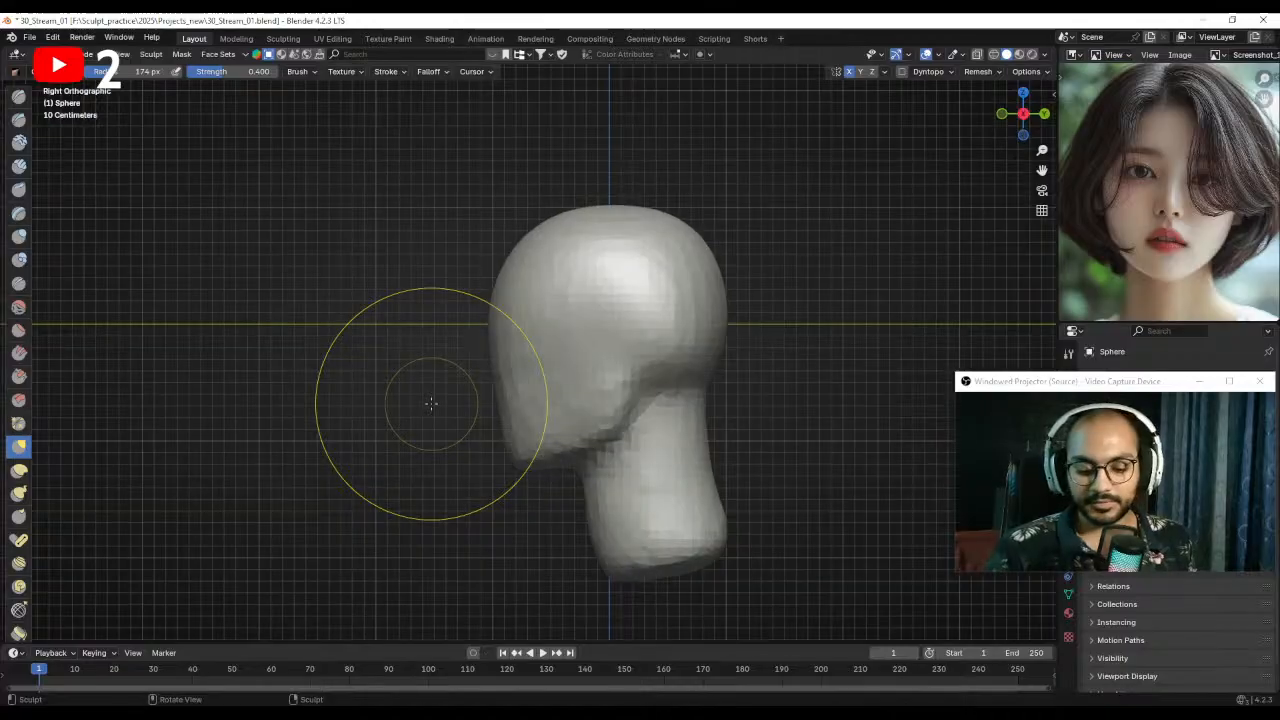
# - Refine the jaw corner and jawline in the side view, starting with a Grab brush of about 174 px
pyautogui.keyDown('ctrl'); pyautogui.keyDown('alt'); pyautogui.moveTo(431, 404); pyautogui.dragTo(610, 300); pyautogui.keyUp('alt'); pyautogui.keyUp('ctrl')
pyautogui.press('m')
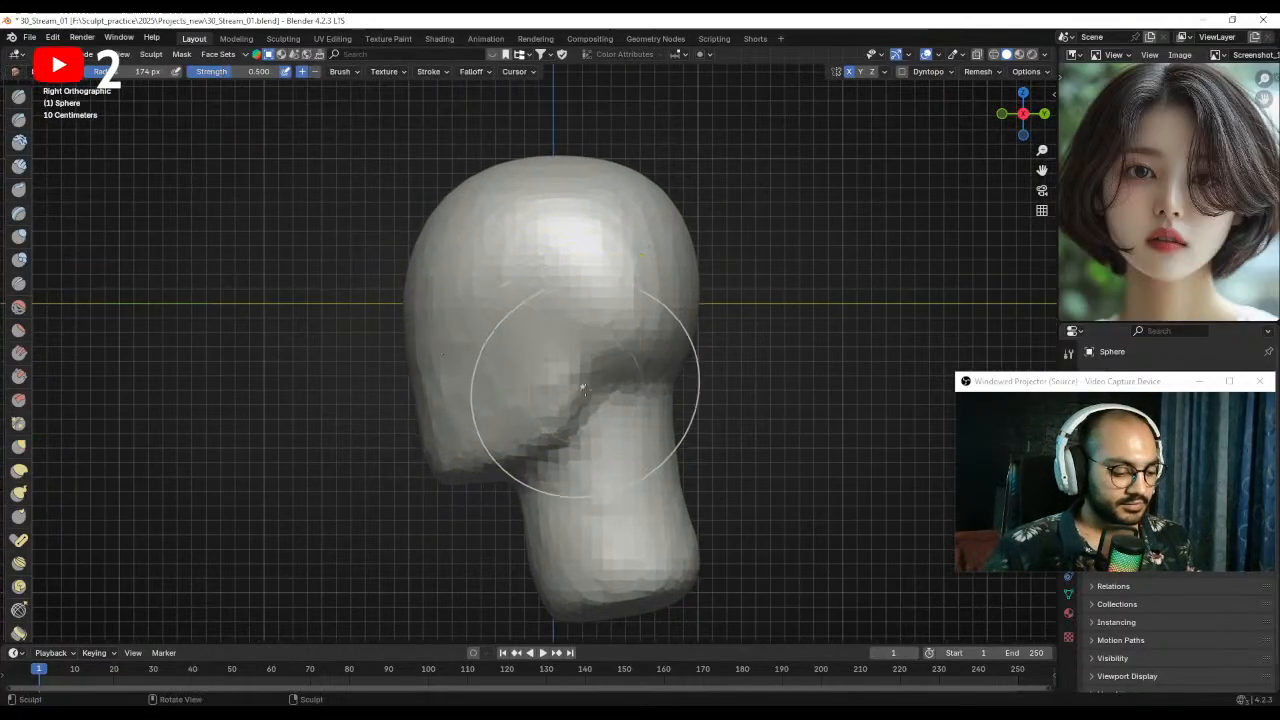
pyautogui.press('g')
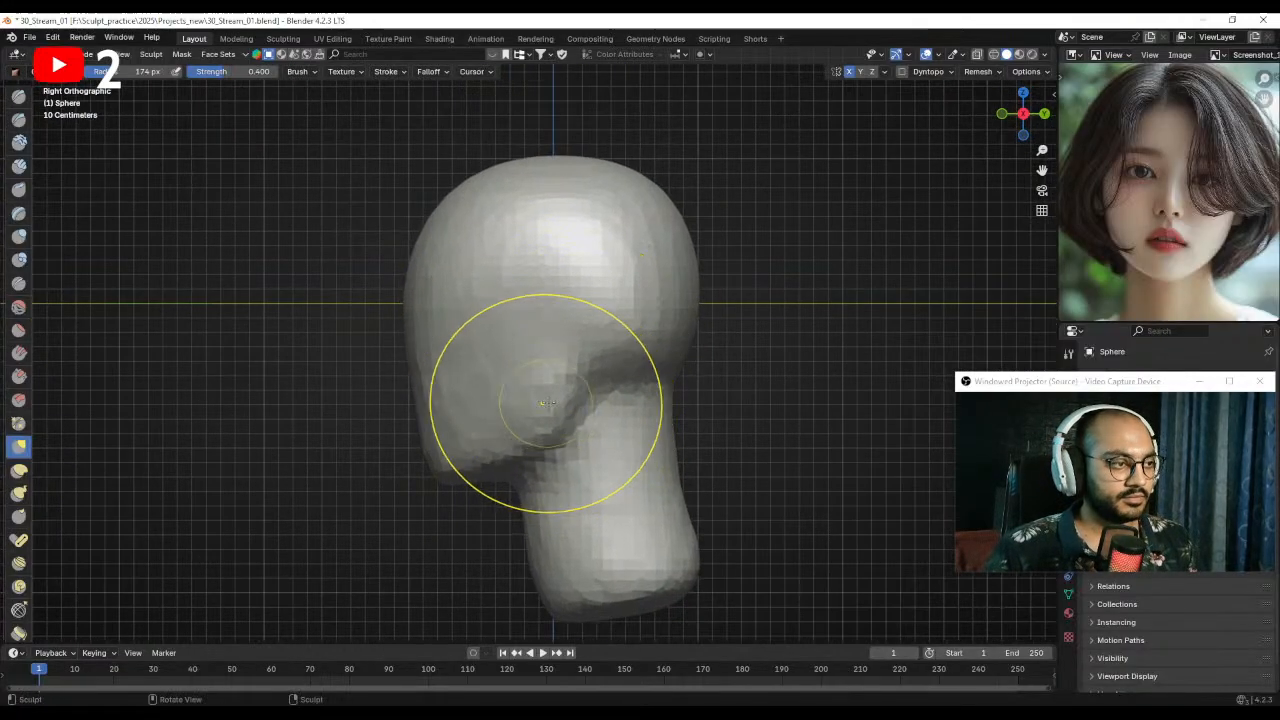
pyautogui.moveTo(557, 403)
pyautogui.mouseDown()
pyautogui.moveTo(523, 400)
pyautogui.moveTo(548, 405)
pyautogui.mouseUp()
pyautogui.press('f')
pyautogui.moveTo(501, 450); pyautogui.dragTo(481, 449)
# - Mask a narrow vertical ear area behind the jaw in the side view with a Mask brush of about 24 px
pyautogui.press('m')
pyautogui.press('f')
pyautogui.click(462, 417)
pyautogui.keyDown('shift'); pyautogui.moveTo(557, 362); pyautogui.dragTo(546, 399, button='middle'); pyautogui.keyUp('shift')
pyautogui.press('f')
pyautogui.click(548, 384)
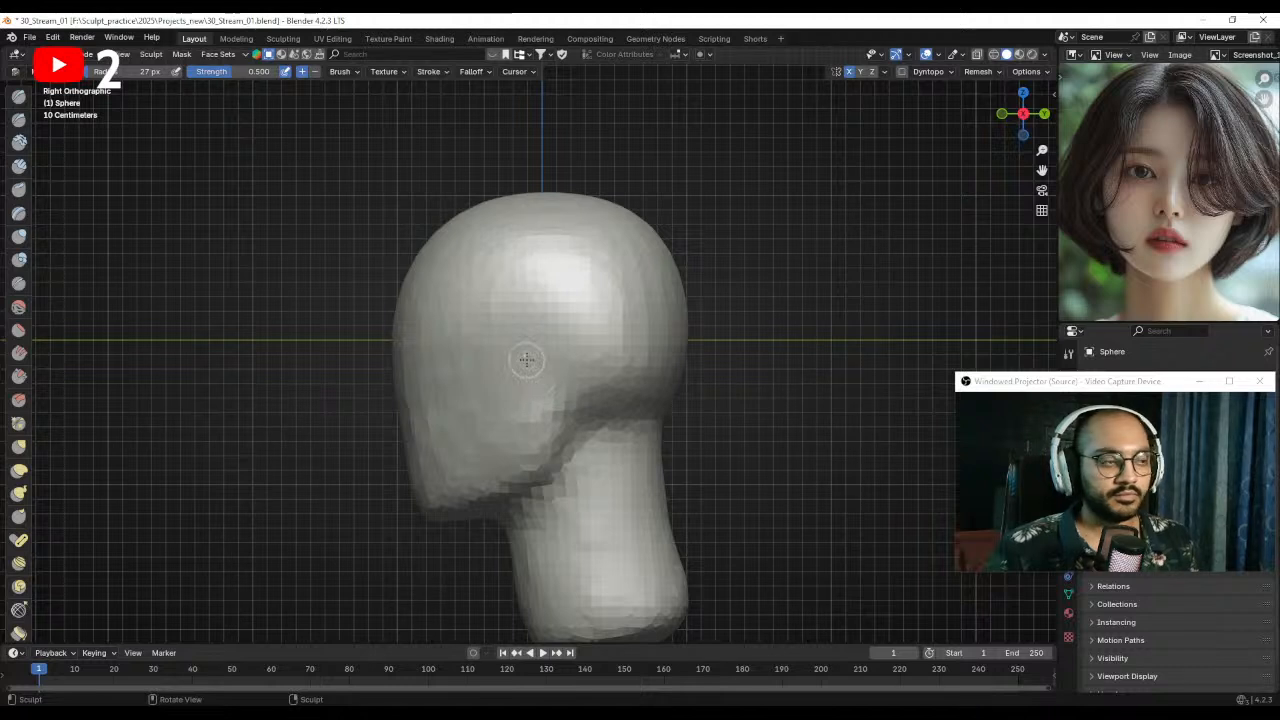
pyautogui.keyDown('shift'); pyautogui.moveTo(581, 354); pyautogui.dragTo(572, 356, button='middle'); pyautogui.keyUp('shift')
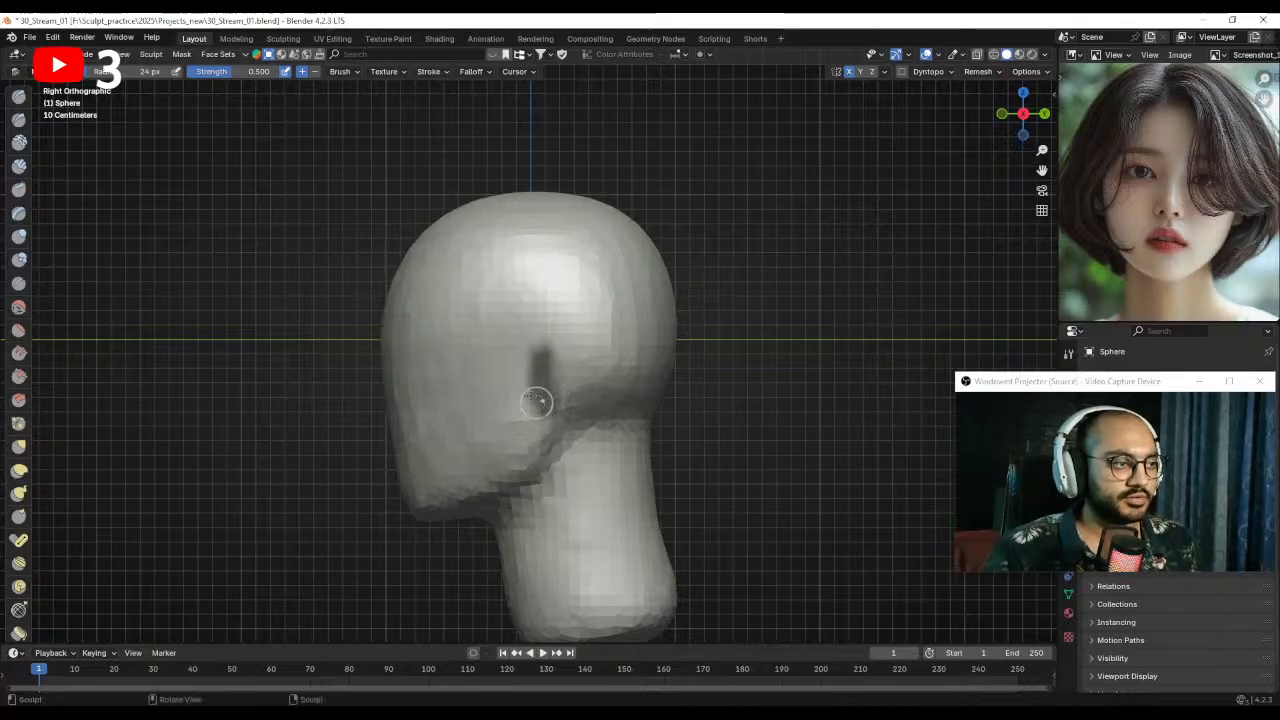
# - Invert the mask and pull the ear area outward from the side of the head with the Grab brush
pyautogui.hotkey('ctrl', 'i')
pyautogui.press('g')
pyautogui.press('f')
pyautogui.click(566, 376)
pyautogui.moveTo(568, 376)
pyautogui.mouseDown(button='middle')
pyautogui.moveTo(614, 374)
pyautogui.moveTo(554, 377)
pyautogui.mouseUp(button='middle')
pyautogui.press('f')
pyautogui.click(549, 369)
pyautogui.moveTo(549, 369)
pyautogui.mouseDown()
pyautogui.moveTo(603, 366)
pyautogui.moveTo(621, 409)
pyautogui.mouseUp()
pyautogui.moveTo(623, 409); pyautogui.dragTo(646, 372, button='middle')
# - Shape the upper edge and lobe of the extruded ear with Grab brushes of about 58 and 76 px
pyautogui.press('f')
pyautogui.click(587, 356)
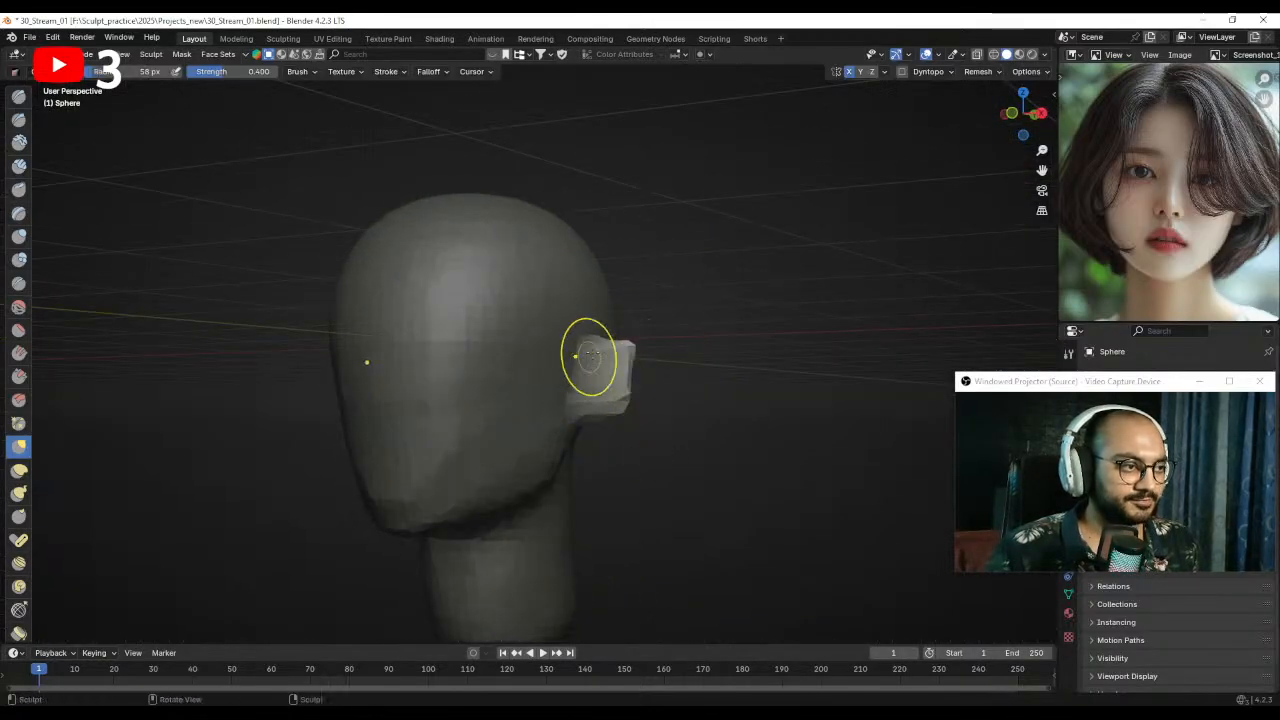
pyautogui.moveTo(609, 344); pyautogui.dragTo(611, 294)
pyautogui.moveTo(635, 365); pyautogui.dragTo(668, 377, button='middle')
pyautogui.press('f')
pyautogui.click(680, 377)
pyautogui.moveTo(612, 410); pyautogui.dragTo(587, 449)
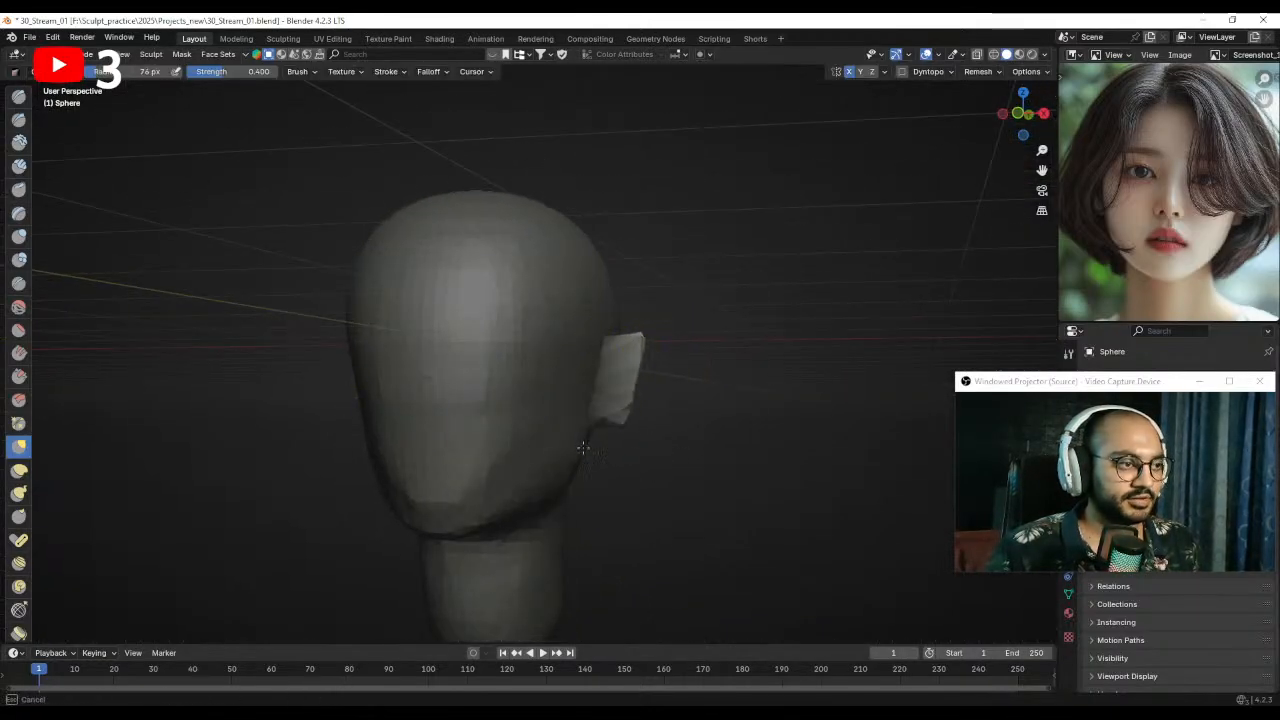
pyautogui.moveTo(642, 396); pyautogui.dragTo(668, 383, button='middle')
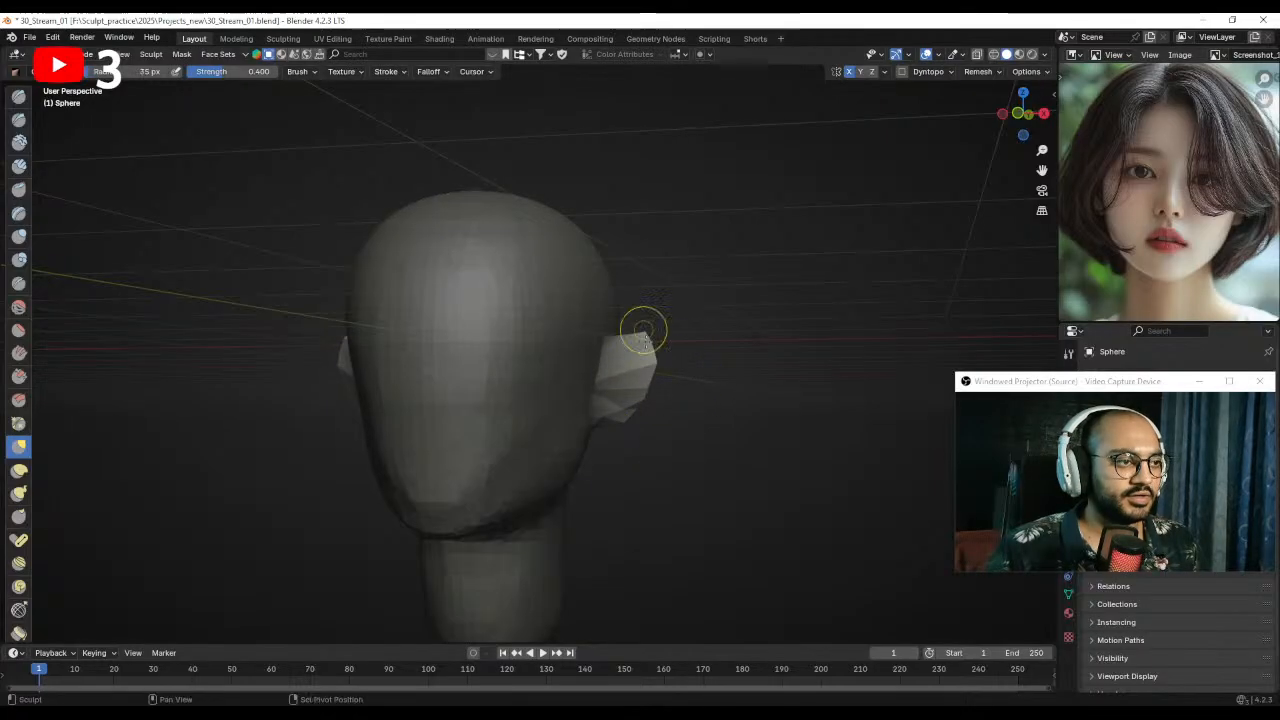
# - Refine the ear outline with a Grab brush of about 36 px and clear the mask
pyautogui.keyDown('ctrl'); pyautogui.moveTo(649, 345); pyautogui.dragTo(645, 372, button='middle'); pyautogui.keyUp('ctrl')
pyautogui.moveTo(600, 384)
pyautogui.mouseDown(button='middle')
pyautogui.moveTo(631, 389)
pyautogui.moveTo(634, 368)
pyautogui.moveTo(642, 388)
pyautogui.moveTo(615, 400)
pyautogui.mouseUp(button='middle')
pyautogui.press('f')
pyautogui.click(610, 407)
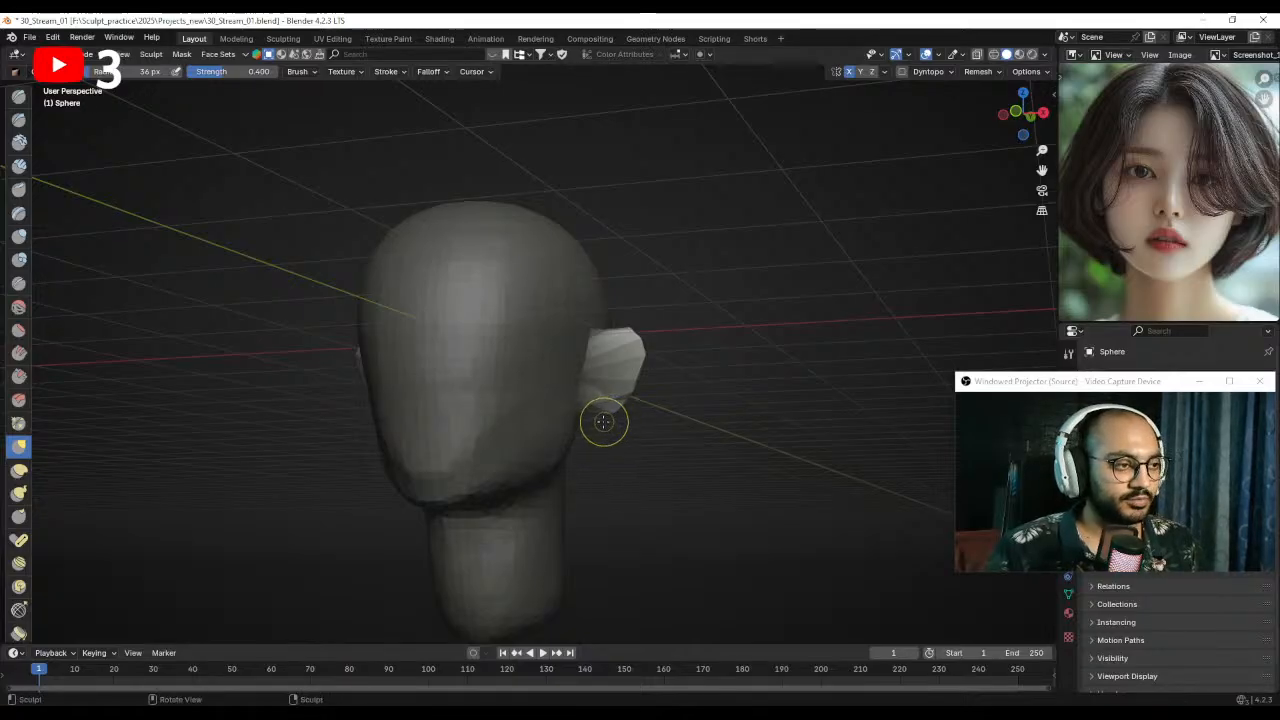
pyautogui.moveTo(599, 426)
pyautogui.mouseDown(button='middle')
pyautogui.moveTo(621, 424)
pyautogui.moveTo(615, 401)
pyautogui.moveTo(645, 373)
pyautogui.mouseUp(button='middle')
pyautogui.hotkey('alt', 'm')
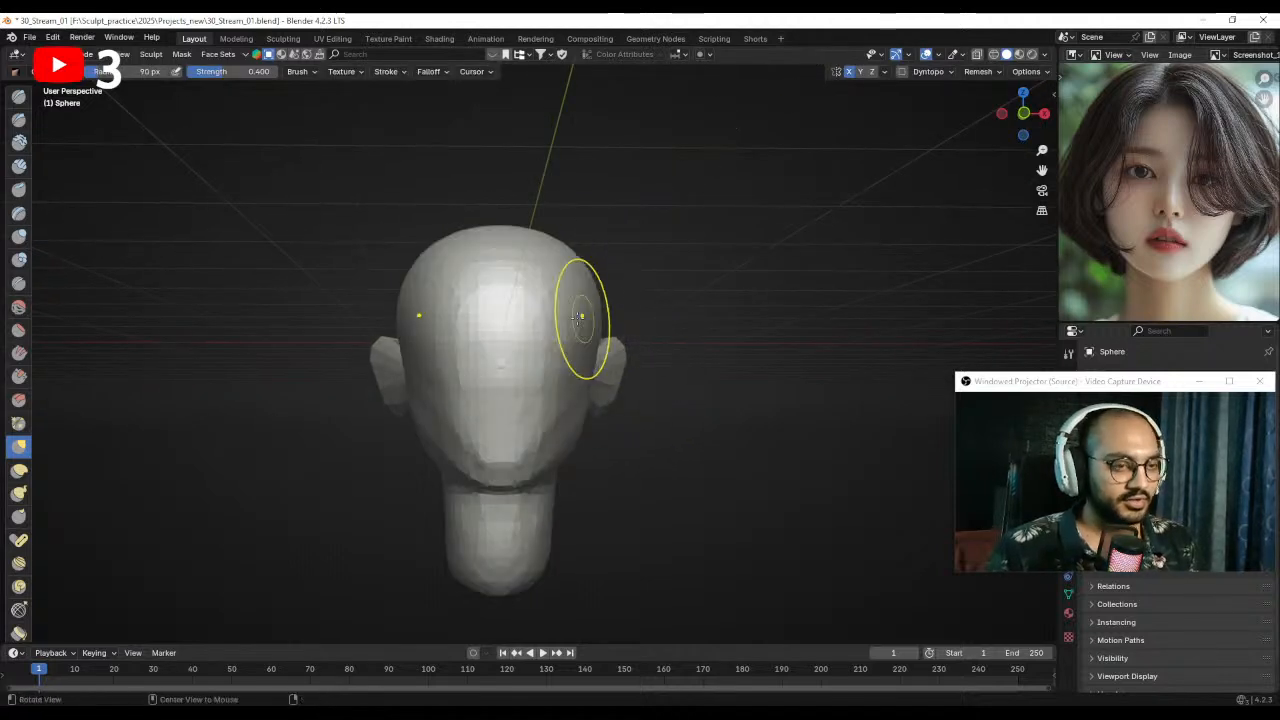
# - Adjust the side of the head above the ears with a Grab brush enlarged to about 131 px
pyautogui.press('f')
pyautogui.keyDown('alt'); pyautogui.moveTo(662, 344); pyautogui.dragTo(607, 370); pyautogui.keyUp('alt')
pyautogui.click(700, 353)
pyautogui.moveTo(607, 370)
pyautogui.mouseDown(button='middle')
pyautogui.moveTo(611, 386)
pyautogui.moveTo(550, 376)
pyautogui.mouseUp(button='middle')
pyautogui.press('f')
pyautogui.click(592, 386)
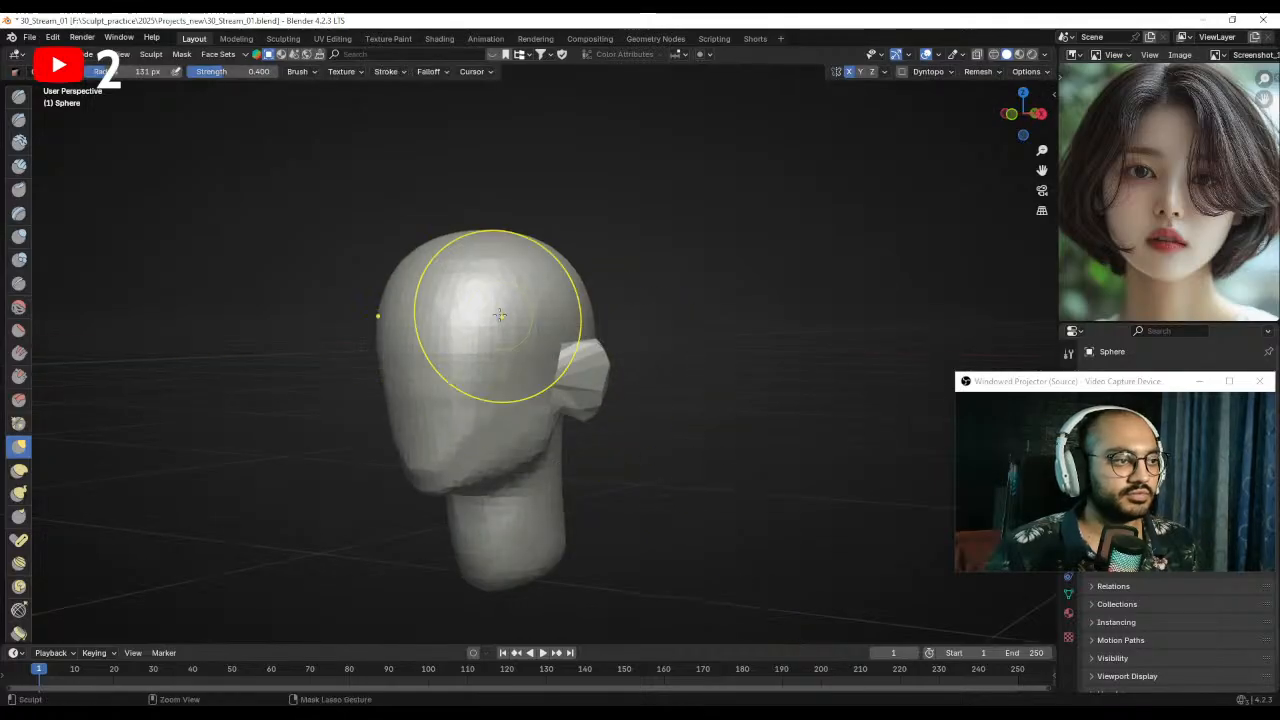
# - Adjust the side of the head in front of the ear with a Grab brush of about 75 px
pyautogui.moveTo(610, 415)
pyautogui.mouseDown(button='middle')
pyautogui.moveTo(563, 388)
pyautogui.moveTo(537, 428)
pyautogui.moveTo(547, 408)
pyautogui.mouseUp(button='middle')
pyautogui.press('f')
pyautogui.click(563, 426)
pyautogui.press('f')
pyautogui.click(535, 375)
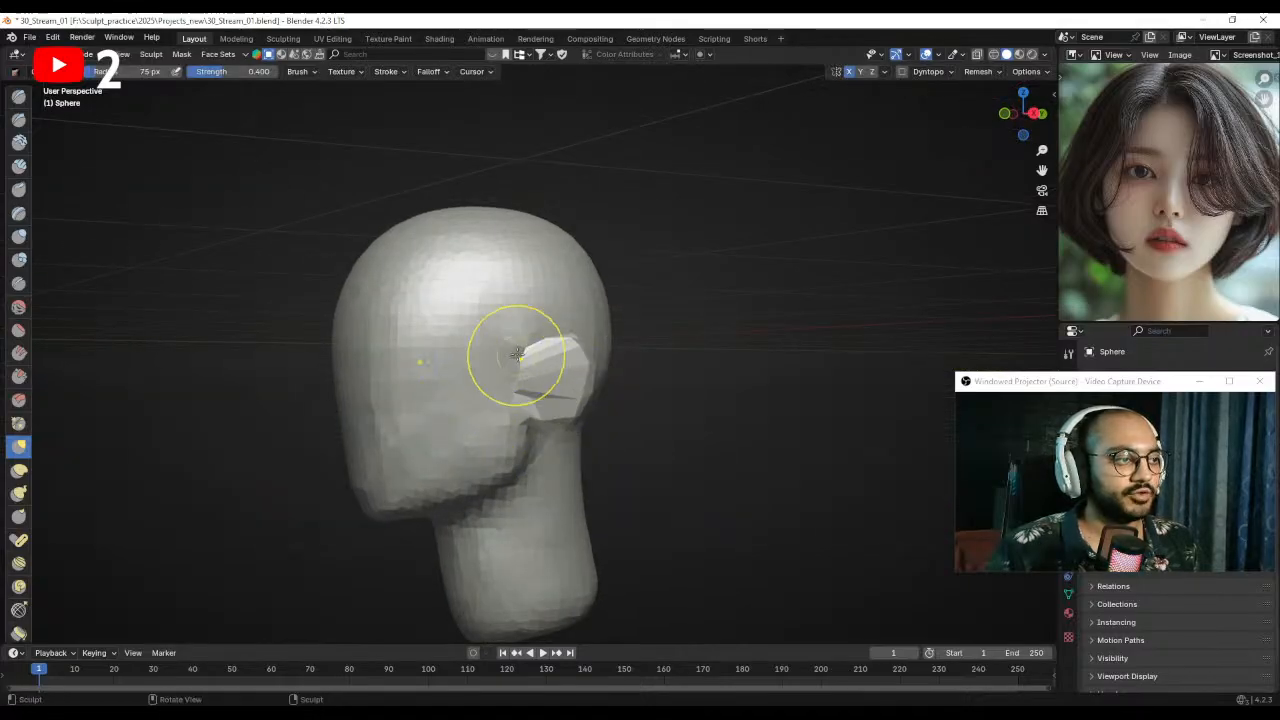
# - Refine the ear shape with a Grab brush reduced to about 37 px
pyautogui.press('f')
pyautogui.click(564, 358)
pyautogui.moveTo(555, 377)
pyautogui.mouseDown(button='middle')
pyautogui.moveTo(510, 383)
pyautogui.moveTo(556, 398)
pyautogui.mouseUp(button='middle')
pyautogui.scroll(-1, 575, 355)
pyautogui.press('f')
pyautogui.click(531, 384)
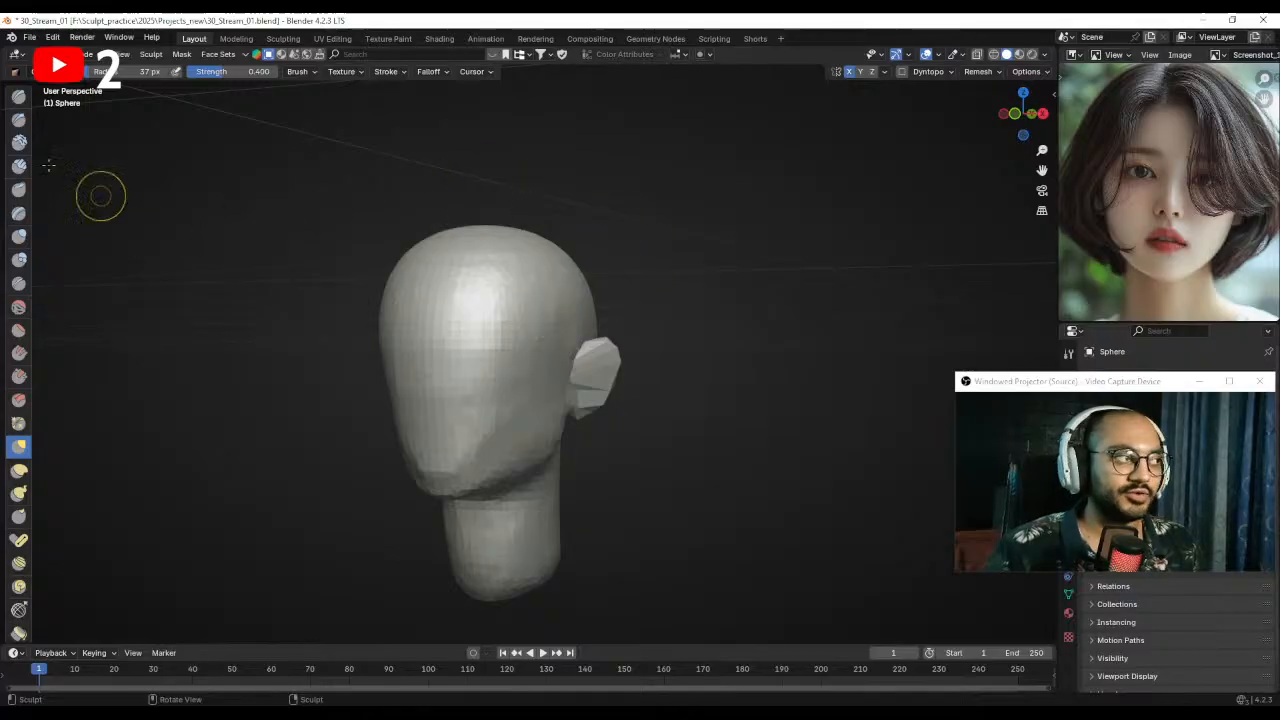
# - Carve the hollow below the cheekbone toward the mouth with a subtractive Draw brush of about 46 px
pyautogui.click(18, 95)
pyautogui.moveTo(500, 306)
pyautogui.mouseDown(button='middle')
pyautogui.moveTo(486, 337)
pyautogui.moveTo(524, 346)
pyautogui.mouseUp(button='middle')
pyautogui.press('f')
pyautogui.click(556, 347)
pyautogui.moveTo(528, 346)
pyautogui.keyDown('ctrl'); pyautogui.mouseDown()
pyautogui.moveTo(468, 372)
pyautogui.moveTo(455, 396)
pyautogui.mouseUp(); pyautogui.keyUp('ctrl')
pyautogui.press('f')
pyautogui.click(530, 388)
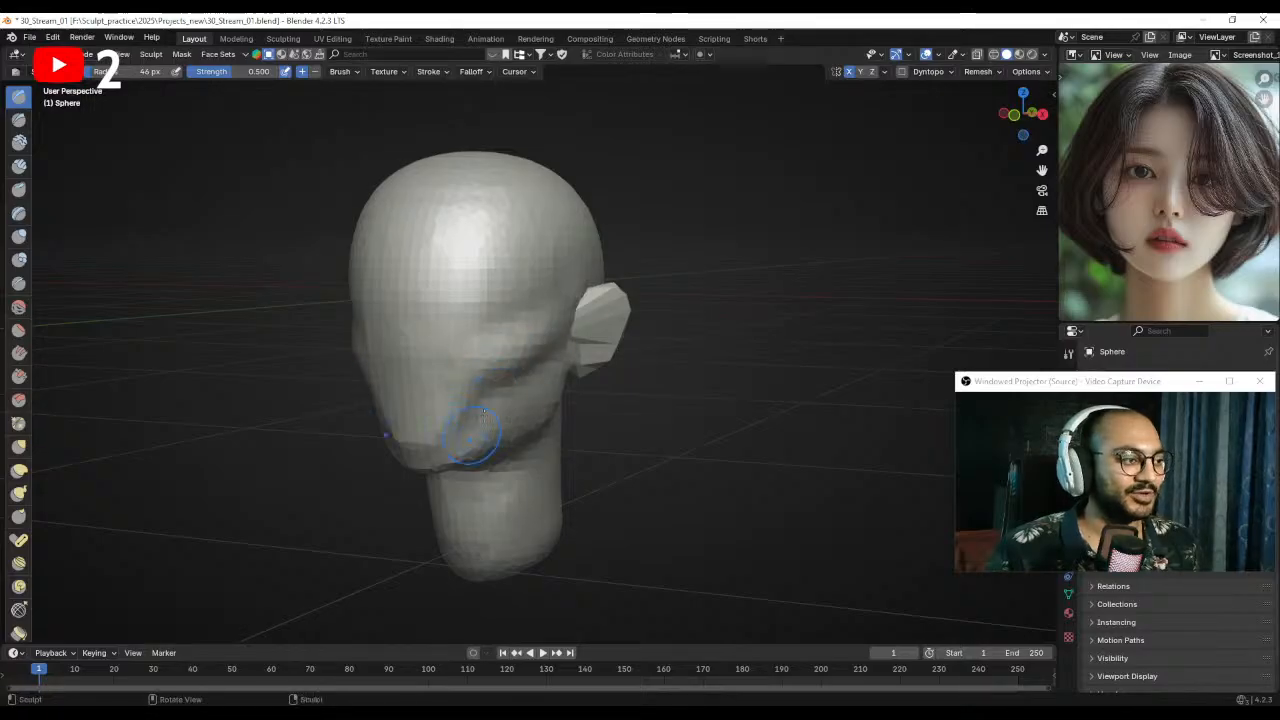
pyautogui.keyDown('ctrl'); pyautogui.moveTo(532, 352); pyautogui.dragTo(453, 394); pyautogui.keyUp('ctrl')
# - Narrow the cheeks and lower jaw with a subtractive Draw brush enlarged to about 82 px
pyautogui.moveTo(458, 442); pyautogui.dragTo(516, 401, button='middle')
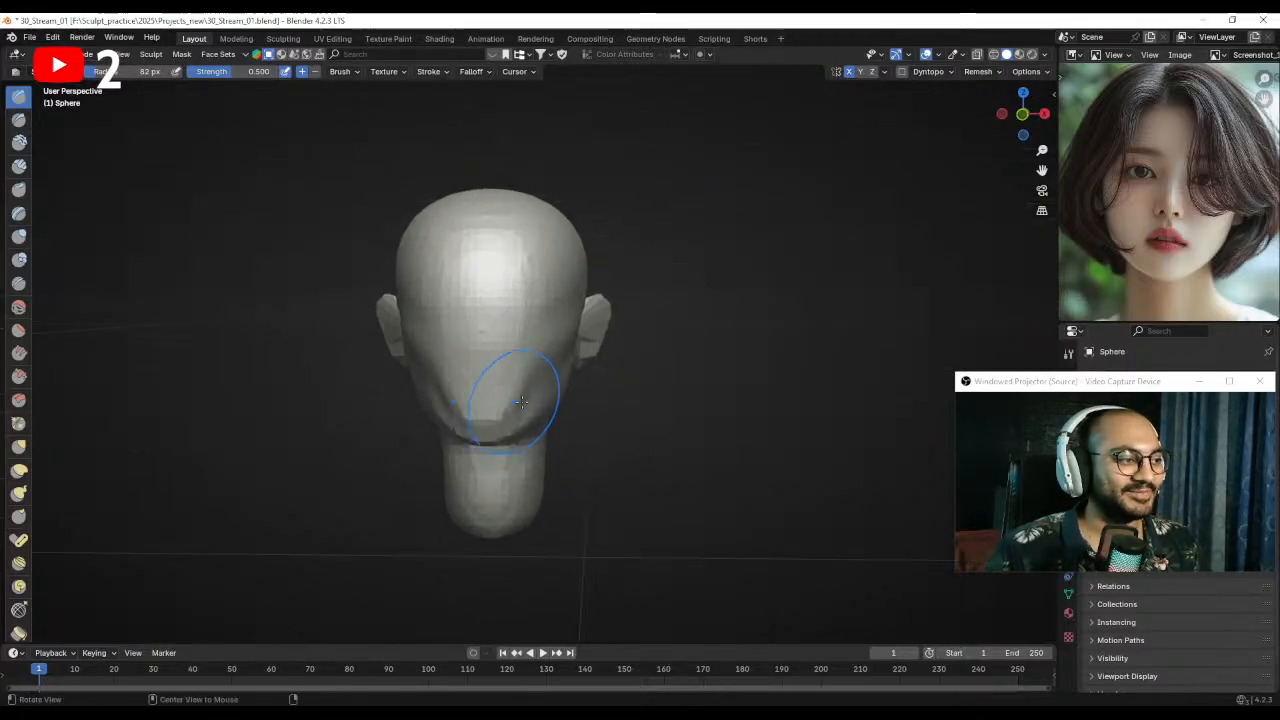
pyautogui.keyDown('ctrl'); pyautogui.moveTo(550, 348); pyautogui.dragTo(528, 408); pyautogui.keyUp('ctrl')
pyautogui.moveTo(545, 362)
pyautogui.mouseDown(button='middle')
pyautogui.moveTo(531, 383)
pyautogui.moveTo(484, 396)
pyautogui.moveTo(524, 376)
pyautogui.mouseUp(button='middle')
pyautogui.press('f')
pyautogui.click(437, 424)
pyautogui.press('f')
pyautogui.keyDown('ctrl'); pyautogui.moveTo(436, 424); pyautogui.dragTo(508, 424); pyautogui.keyUp('ctrl')
pyautogui.click(480, 430)
# - Deepen the cheek hollow along the jaw with a subtractive Draw brush of about 44 px and smooth the jawline
pyautogui.moveTo(540, 402); pyautogui.dragTo(500, 400, button='middle')
pyautogui.press('f')
pyautogui.click(529, 380)
pyautogui.keyDown('ctrl'); pyautogui.moveTo(529, 380); pyautogui.dragTo(480, 424); pyautogui.keyUp('ctrl')
pyautogui.moveTo(480, 424); pyautogui.dragTo(525, 402, button='middle')
pyautogui.press('f')
pyautogui.click(514, 403)
pyautogui.keyDown('ctrl'); pyautogui.moveTo(514, 403); pyautogui.dragTo(446, 418); pyautogui.keyUp('ctrl')
pyautogui.moveTo(402, 420); pyautogui.dragTo(452, 400, button='middle')
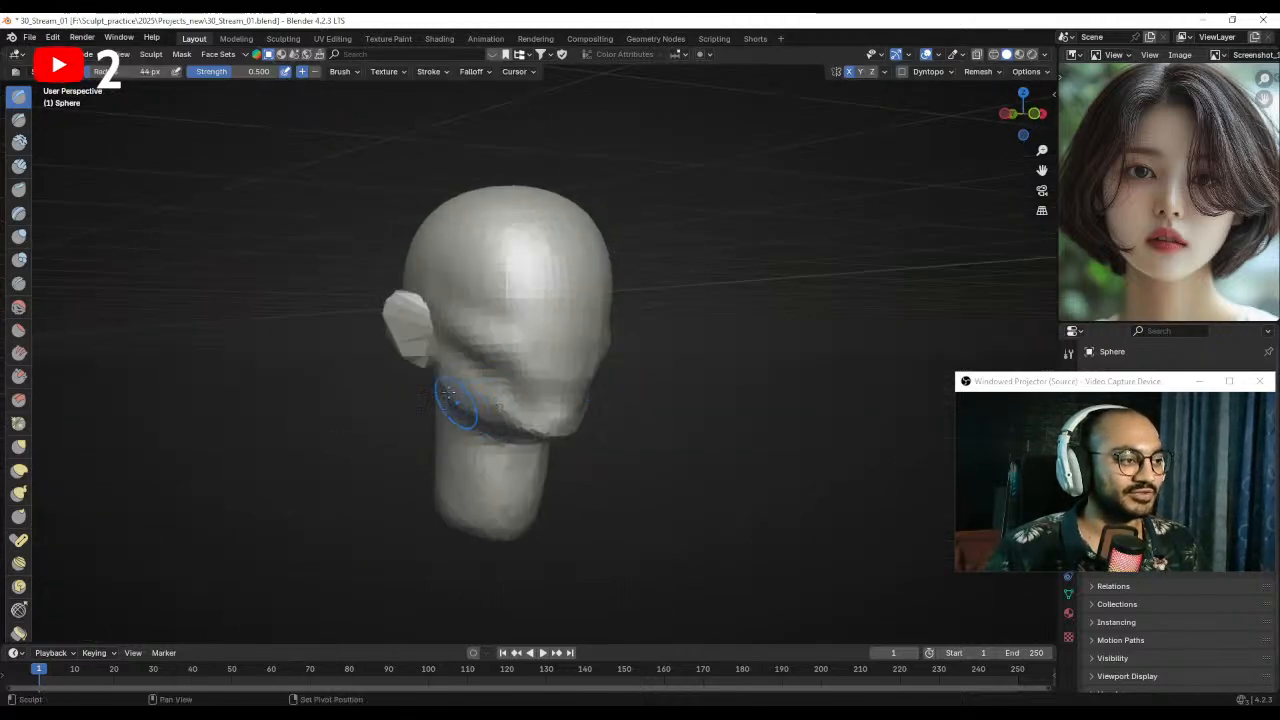
pyautogui.keyDown('shift'); pyautogui.moveTo(537, 433); pyautogui.dragTo(549, 407); pyautogui.keyUp('shift')
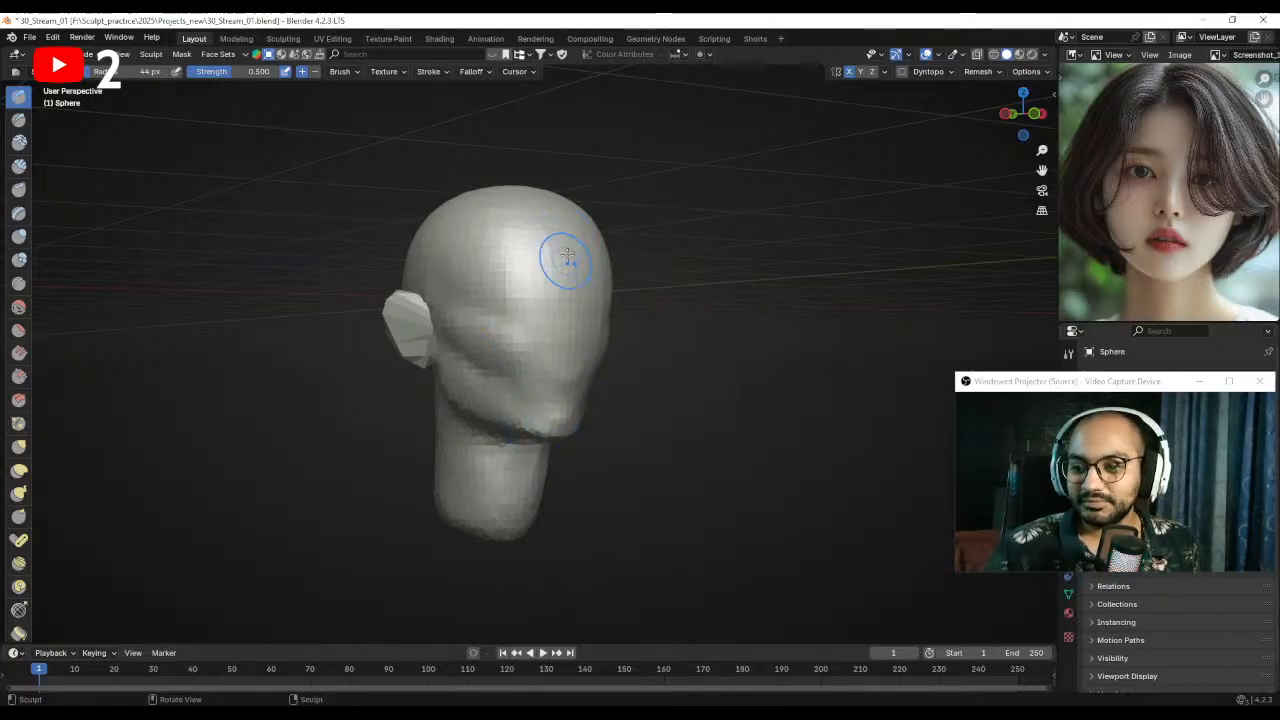
# - Reshape the front profile of the face in the right side view with a Grab brush of about 170 px
pyautogui.moveTo(585, 279)
pyautogui.keyDown('ctrl'); pyautogui.mouseDown(button='middle')
pyautogui.moveTo(588, 256)
pyautogui.moveTo(500, 330)
pyautogui.moveTo(508, 393)
pyautogui.mouseUp(button='middle'); pyautogui.keyUp('ctrl')
pyautogui.moveTo(508, 393); pyautogui.dragTo(450, 385, button='middle')
pyautogui.press('f')
pyautogui.click(530, 363)
pyautogui.keyDown('alt'); pyautogui.moveTo(499, 371); pyautogui.dragTo(420, 363); pyautogui.keyUp('alt')
pyautogui.press('KP_3')
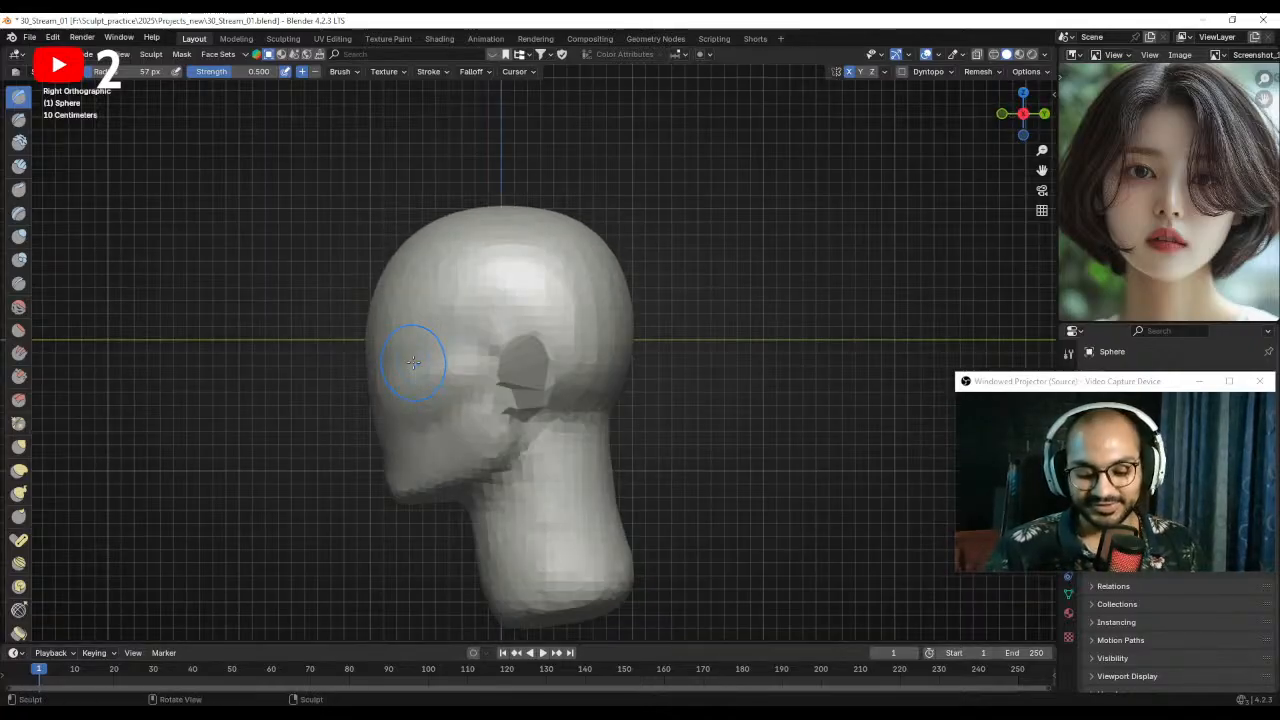
pyautogui.moveTo(516, 300)
pyautogui.keyDown('ctrl'); pyautogui.mouseDown(button='middle')
pyautogui.moveTo(520, 380)
pyautogui.moveTo(524, 299)
pyautogui.mouseUp(button='middle'); pyautogui.keyUp('ctrl')
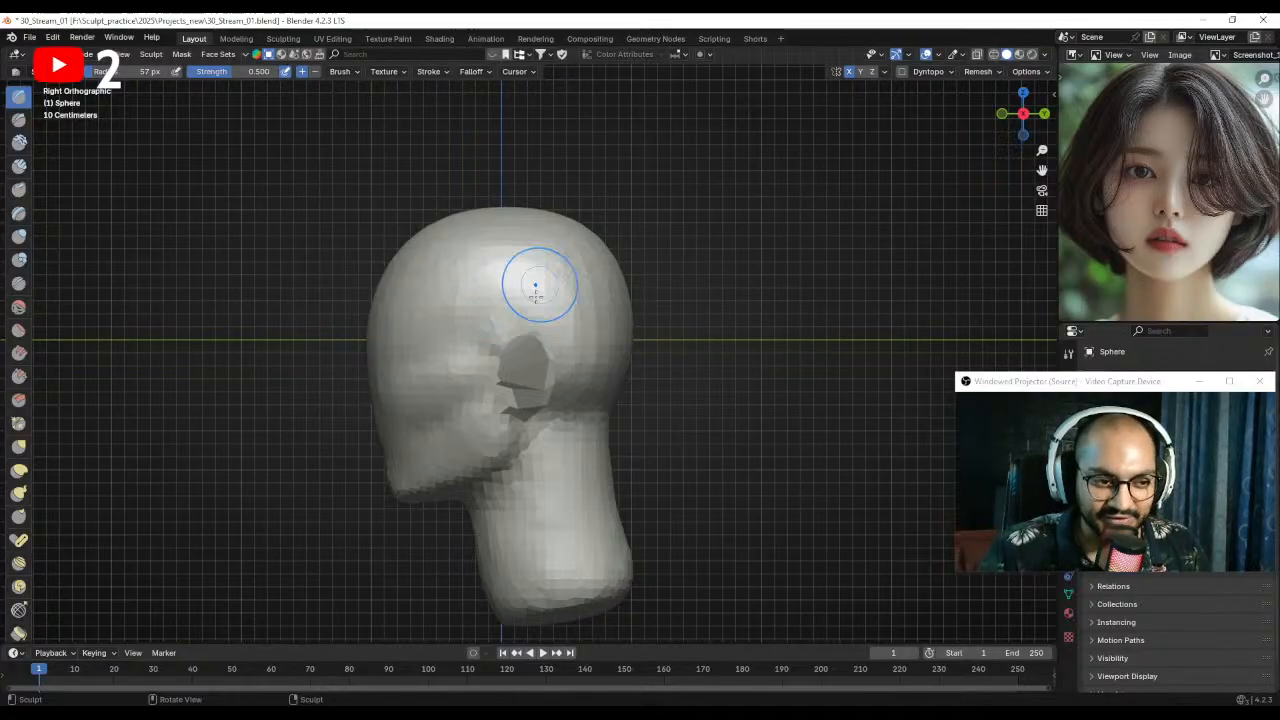
pyautogui.moveTo(443, 376)
pyautogui.keyDown('ctrl'); pyautogui.mouseDown(button='middle')
pyautogui.moveTo(400, 348)
pyautogui.moveTo(483, 363)
pyautogui.moveTo(485, 388)
pyautogui.mouseUp(button='middle'); pyautogui.keyUp('ctrl')
pyautogui.press('g')
pyautogui.press('f')
pyautogui.click(520, 363)
pyautogui.moveTo(442, 356)
pyautogui.mouseDown()
pyautogui.moveTo(475, 352)
pyautogui.moveTo(480, 400)
pyautogui.mouseUp()
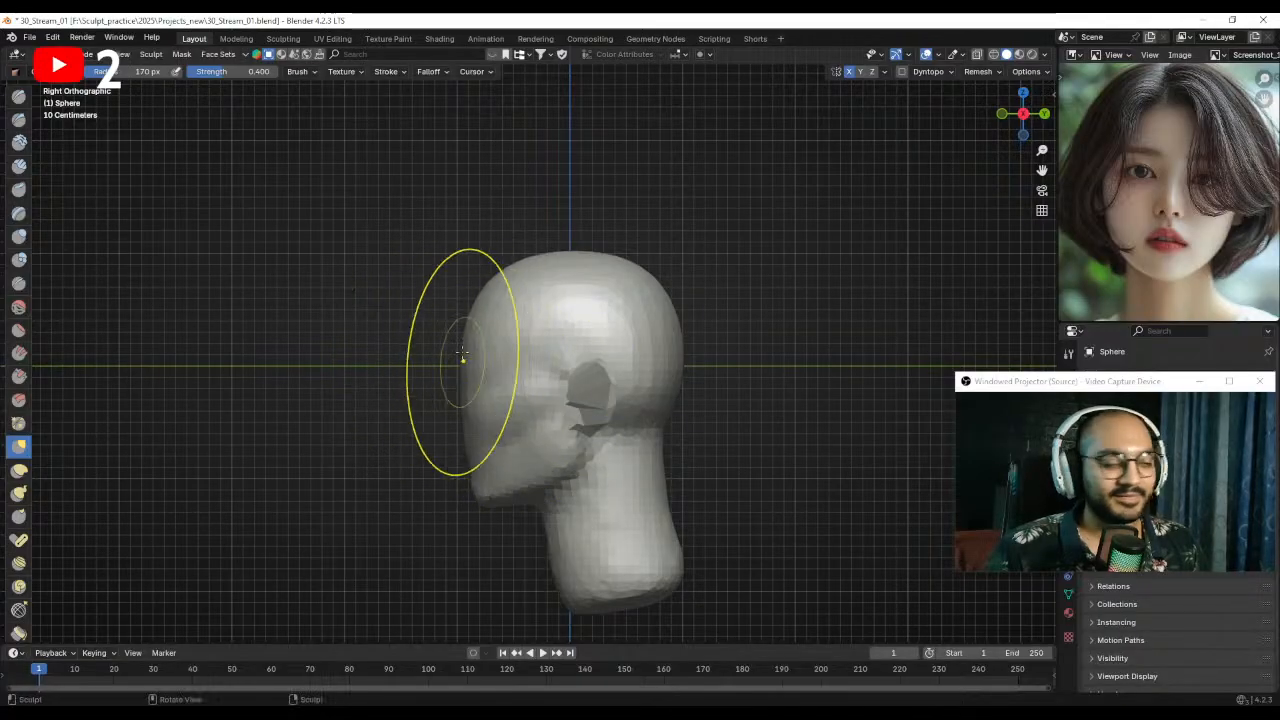
# - Return to the Draw brush, reduce the voxel size and remesh the head for finer geometry
pyautogui.moveTo(537, 420); pyautogui.dragTo(614, 300, button='middle')
pyautogui.click(18, 96)
pyautogui.moveTo(480, 380)
pyautogui.mouseDown(button='middle')
pyautogui.moveTo(540, 420)
pyautogui.moveTo(506, 432)
pyautogui.mouseUp(button='middle')
pyautogui.hotkey('shift', 'r')
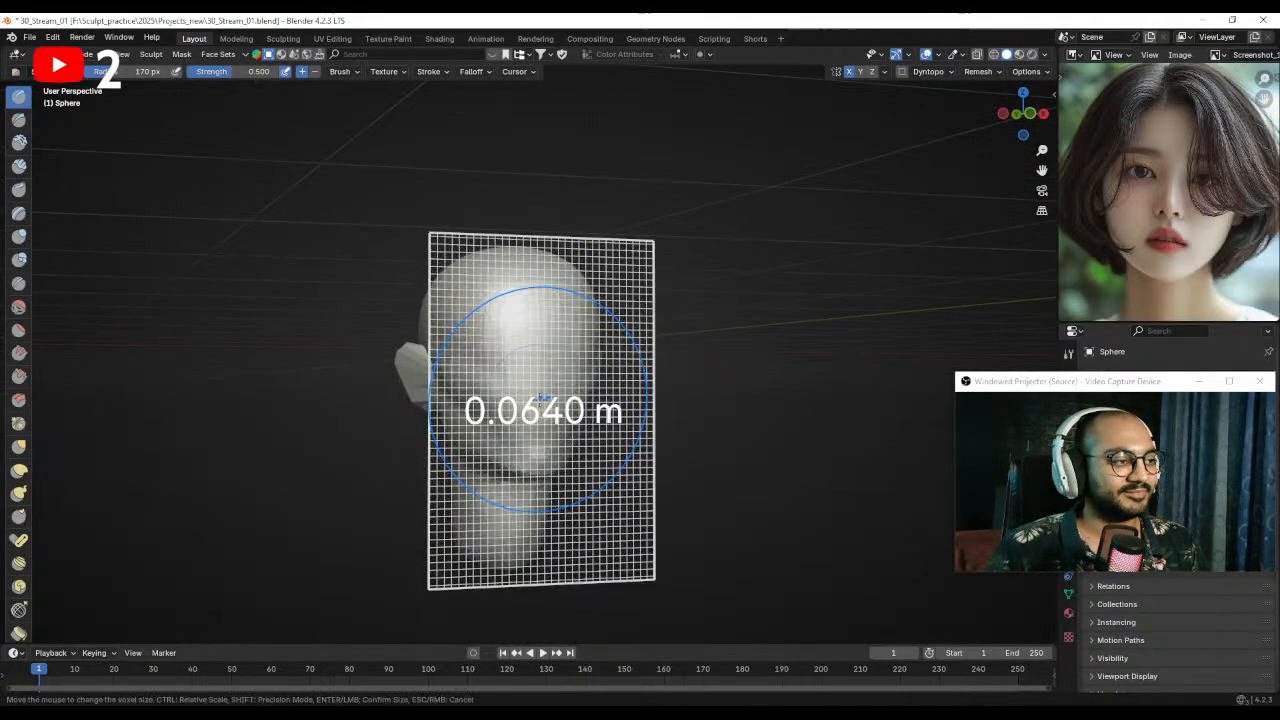
pyautogui.click(563, 404)
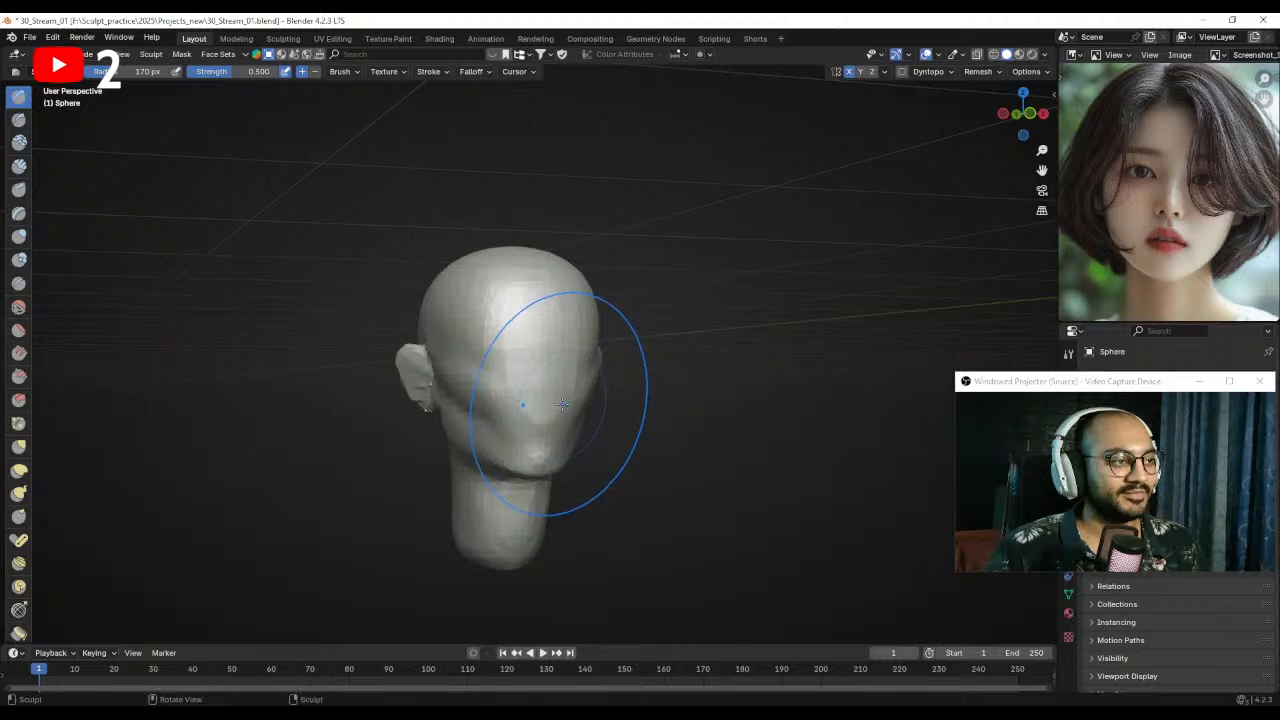
pyautogui.moveTo(487, 396); pyautogui.dragTo(603, 303, button='middle')
pyautogui.hotkey('shift', 'r')
pyautogui.click(595, 400)
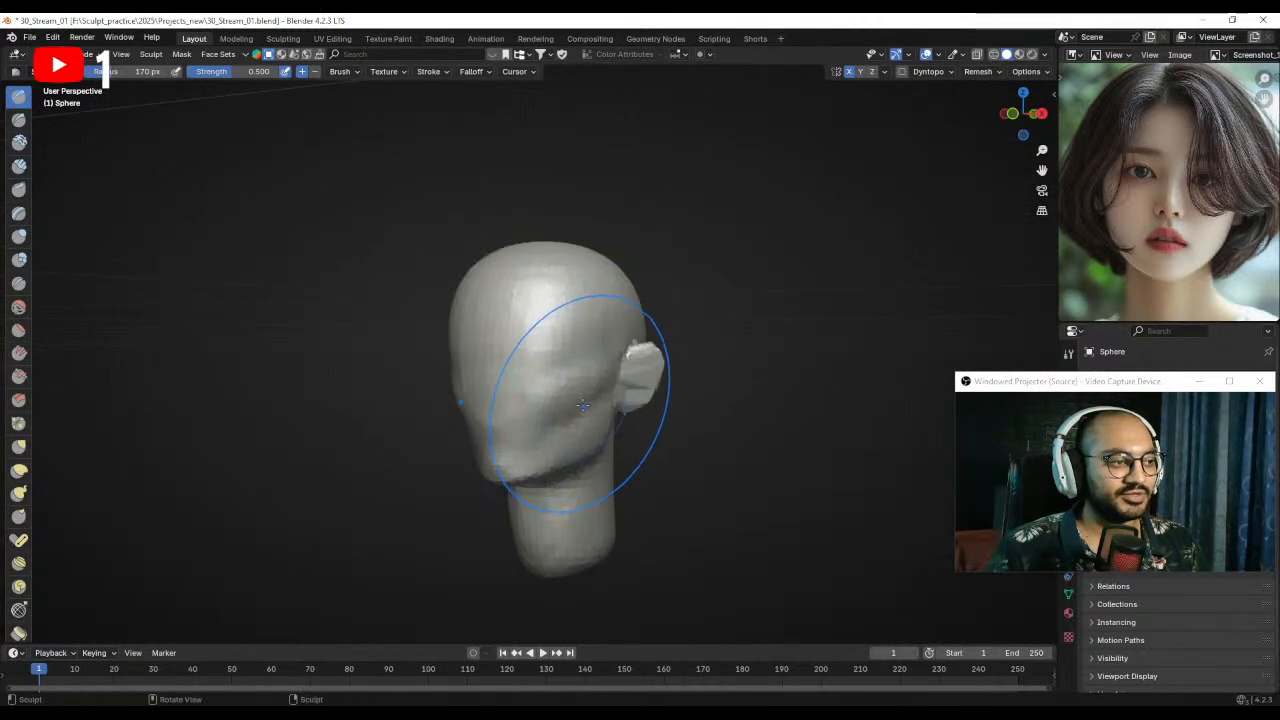
# - Resize the brush and smooth the area between the ear and the corner of the jaw
pyautogui.press('KP_1')
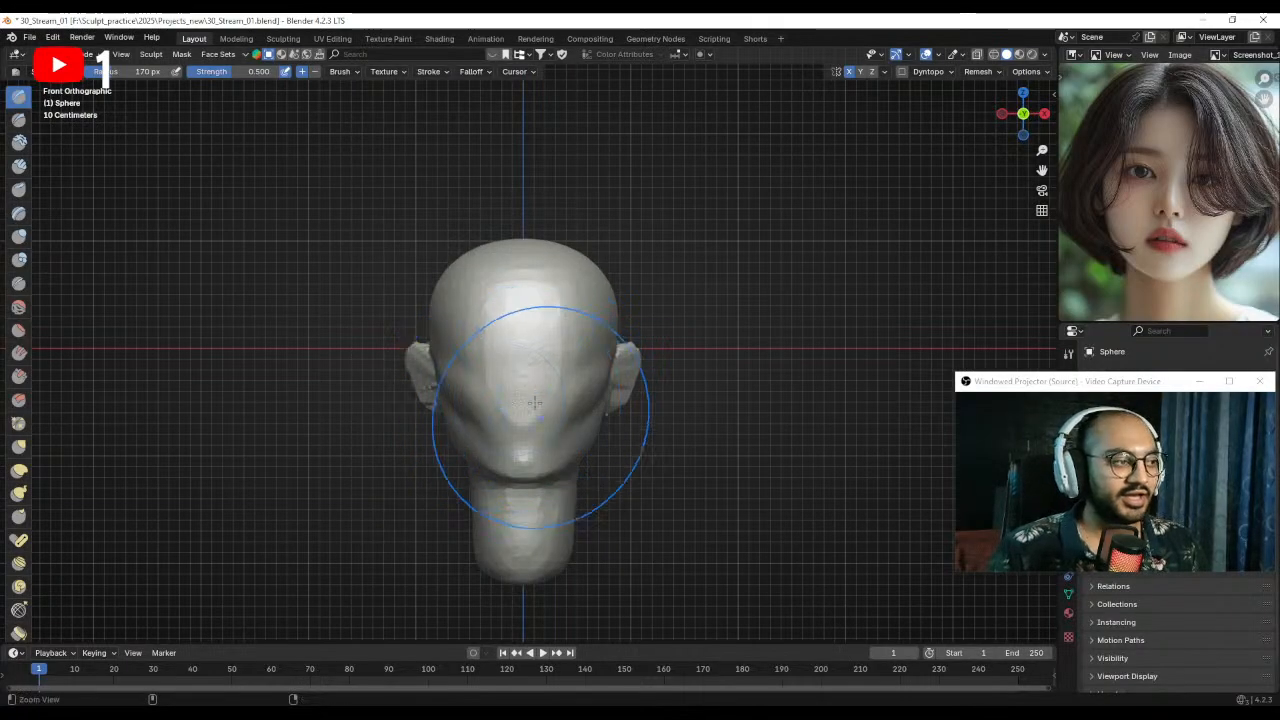
pyautogui.scroll(2, 560, 416)
pyautogui.moveTo(820, 430); pyautogui.dragTo(766, 432, button='middle')
pyautogui.press('f')
pyautogui.click(590, 427)
pyautogui.keyDown('shift'); pyautogui.moveTo(680, 433); pyautogui.dragTo(672, 456); pyautogui.keyUp('shift')
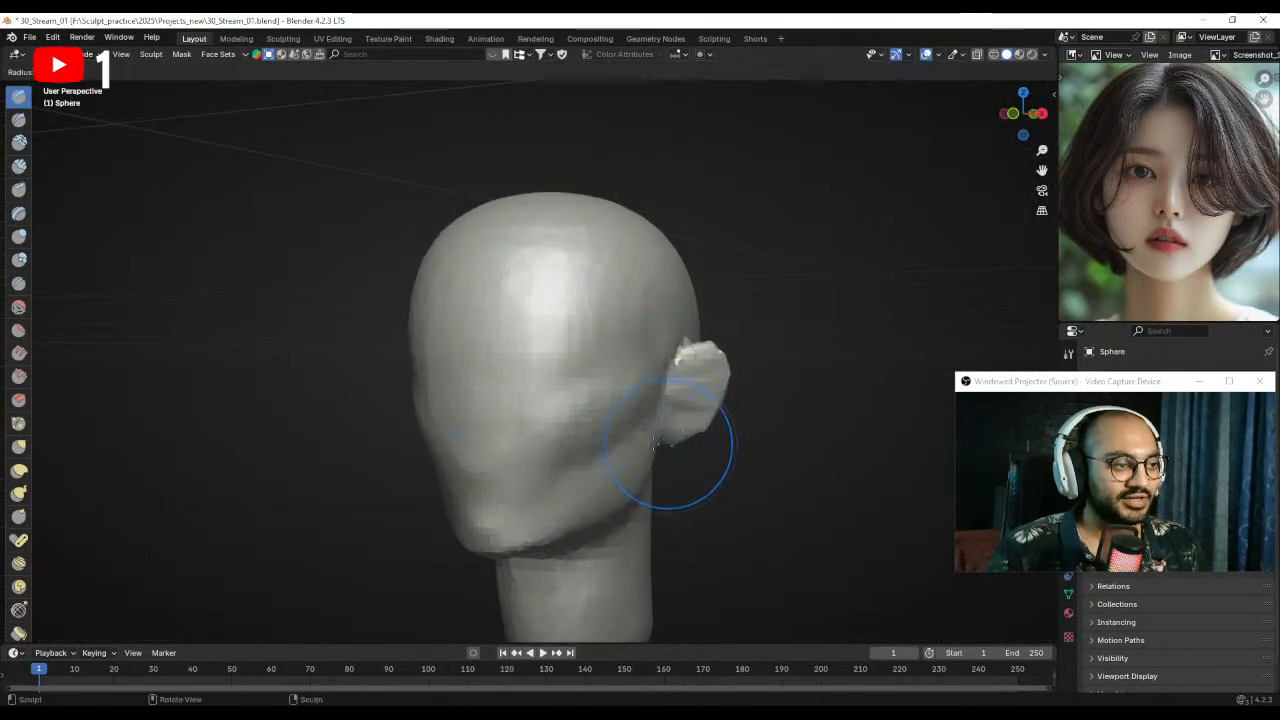
# - Adjust the corner of the jaw below the ear with a Grab brush of about 83 px
pyautogui.moveTo(678, 449); pyautogui.dragTo(620, 434, button='middle')
pyautogui.press('g')
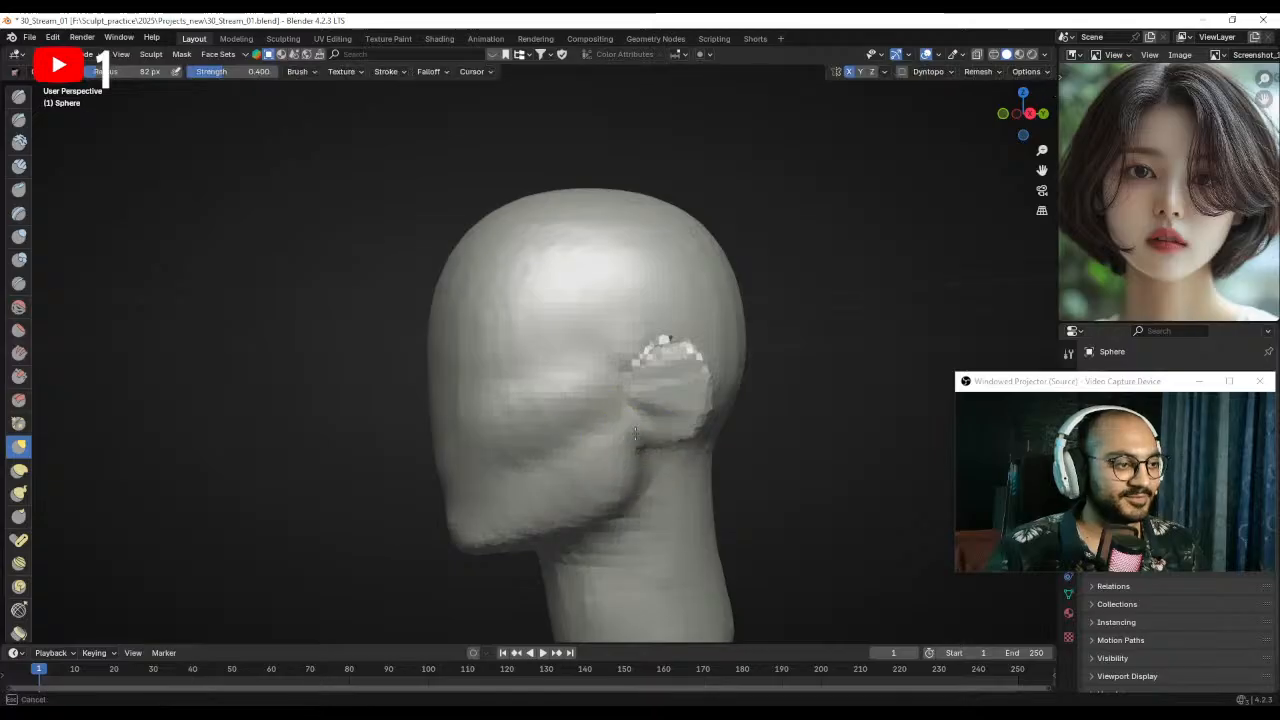
pyautogui.click(632, 441)
pyautogui.moveTo(671, 446); pyautogui.dragTo(660, 453)
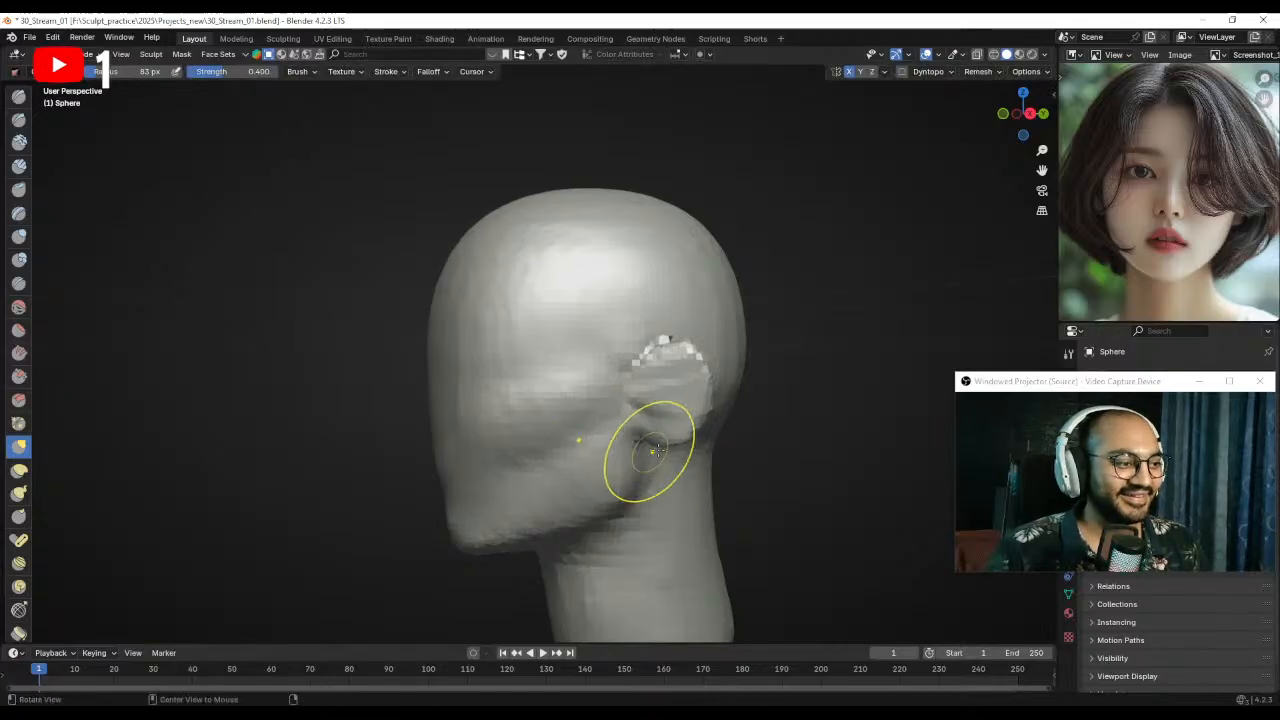
# - Reshape the outer edge of the ear with a Grab brush of about 49 px
pyautogui.moveTo(653, 453); pyautogui.dragTo(690, 453, button='middle')
pyautogui.press('f')
pyautogui.click(685, 440)
pyautogui.press('f')
pyautogui.moveTo(705, 377)
pyautogui.keyDown('alt'); pyautogui.mouseDown()
pyautogui.moveTo(742, 364)
pyautogui.moveTo(730, 355)
pyautogui.mouseUp(); pyautogui.keyUp('alt')
pyautogui.click(740, 366)
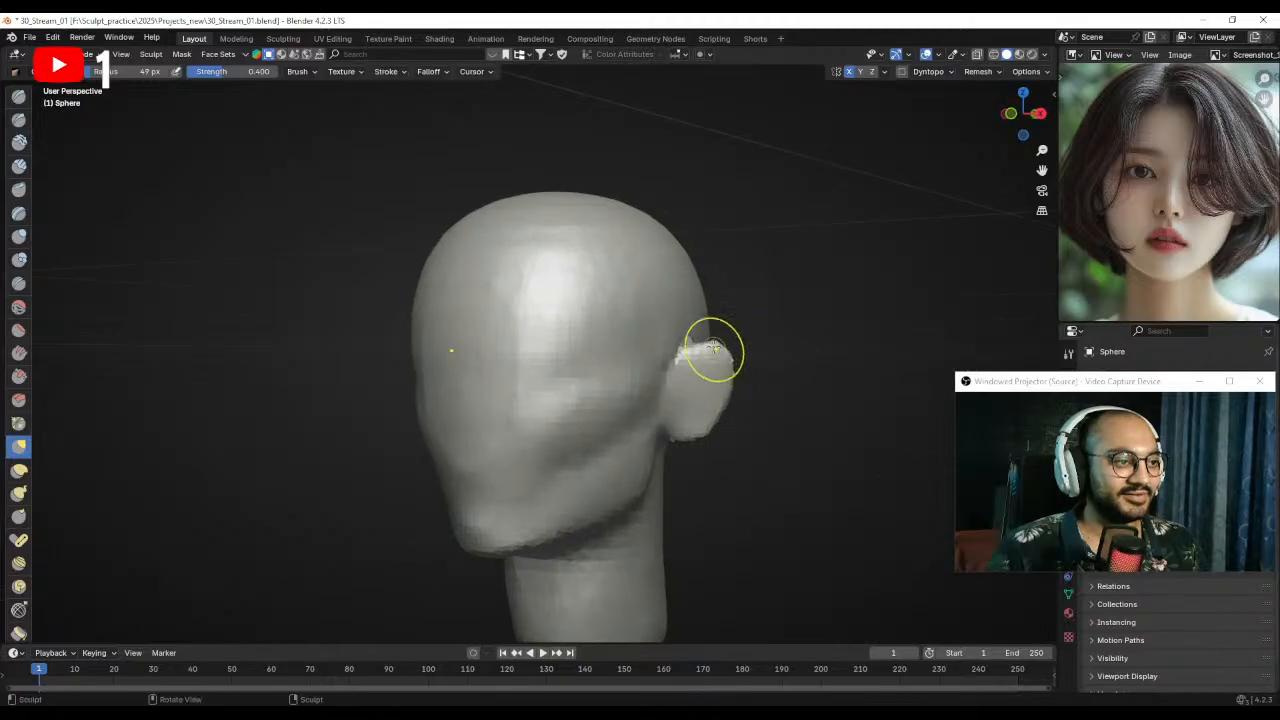
# - Refine the top of the ear where it meets the head with a Grab brush of about 46 px
pyautogui.press('f')
pyautogui.click(727, 354)
pyautogui.moveTo(704, 347)
pyautogui.mouseDown(button='middle')
pyautogui.moveTo(640, 395)
pyautogui.moveTo(663, 414)
pyautogui.moveTo(648, 386)
pyautogui.mouseUp(button='middle')
pyautogui.press('f')
pyautogui.click(679, 340)
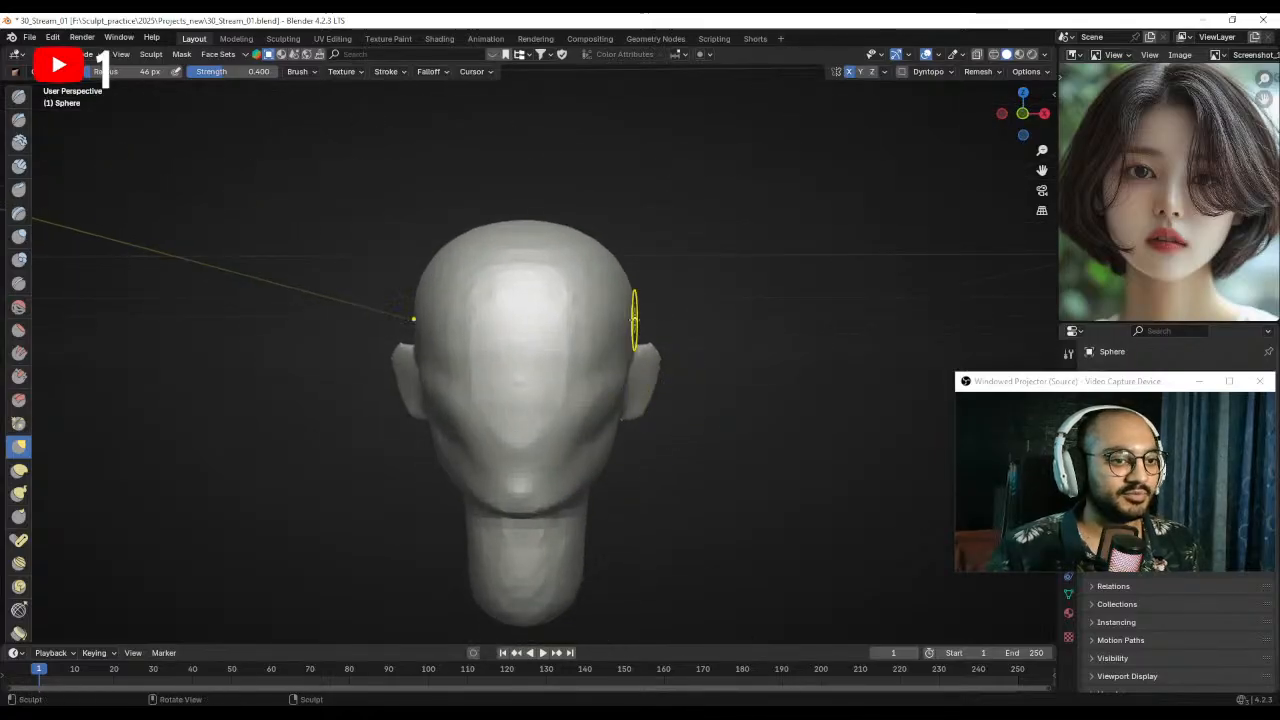
pyautogui.scroll(1, 674, 443)
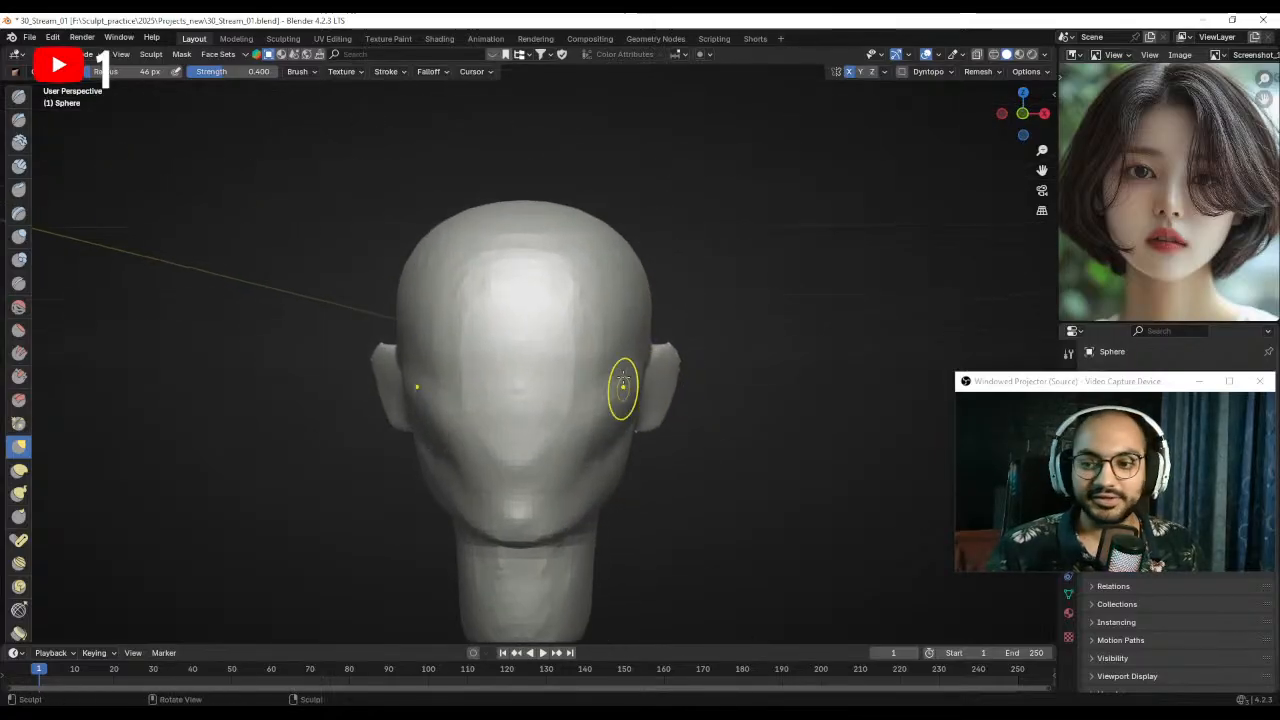
# - Carve the eye sockets below the brow in front view with a subtractive Draw brush of about 51 px
pyautogui.click(19, 98)
pyautogui.moveTo(531, 407)
pyautogui.keyDown('alt'); pyautogui.keyDown('shift'); pyautogui.mouseDown()
pyautogui.moveTo(489, 364)
pyautogui.moveTo(457, 366)
pyautogui.mouseUp(); pyautogui.keyUp('shift'); pyautogui.keyUp('alt')
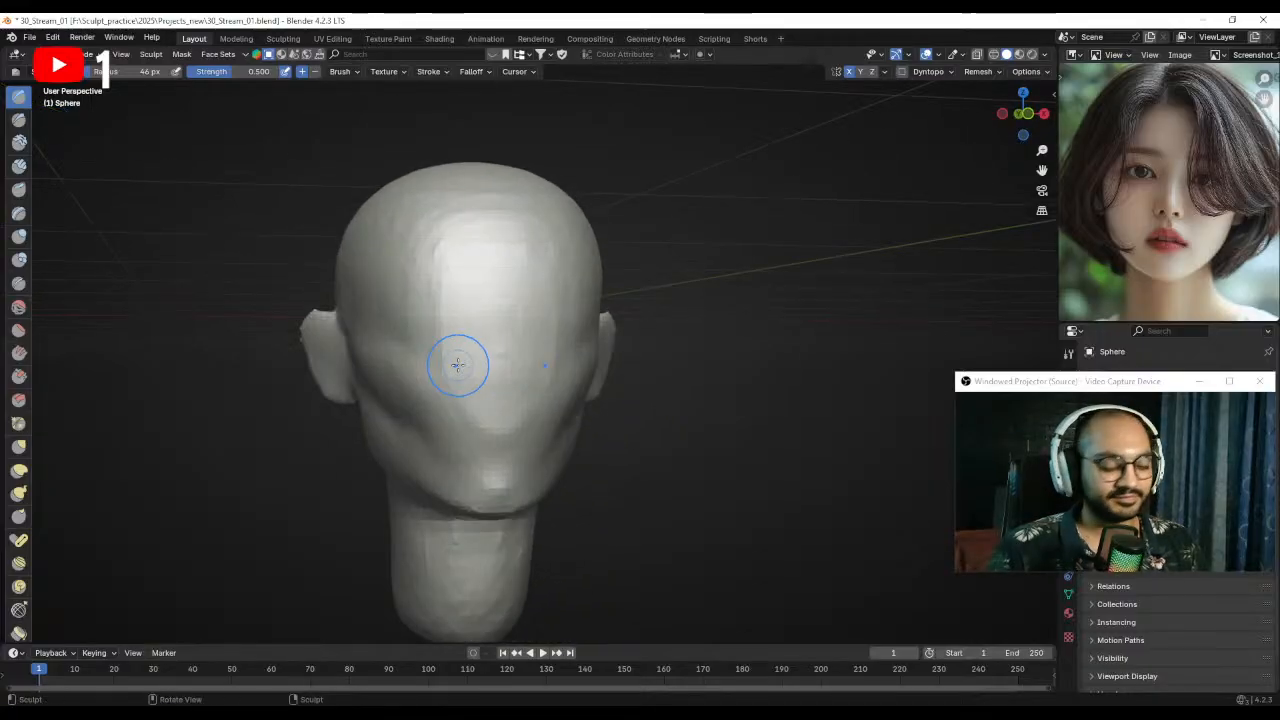
pyautogui.press('KP_1')
pyautogui.scroll(-1, 418, 386)
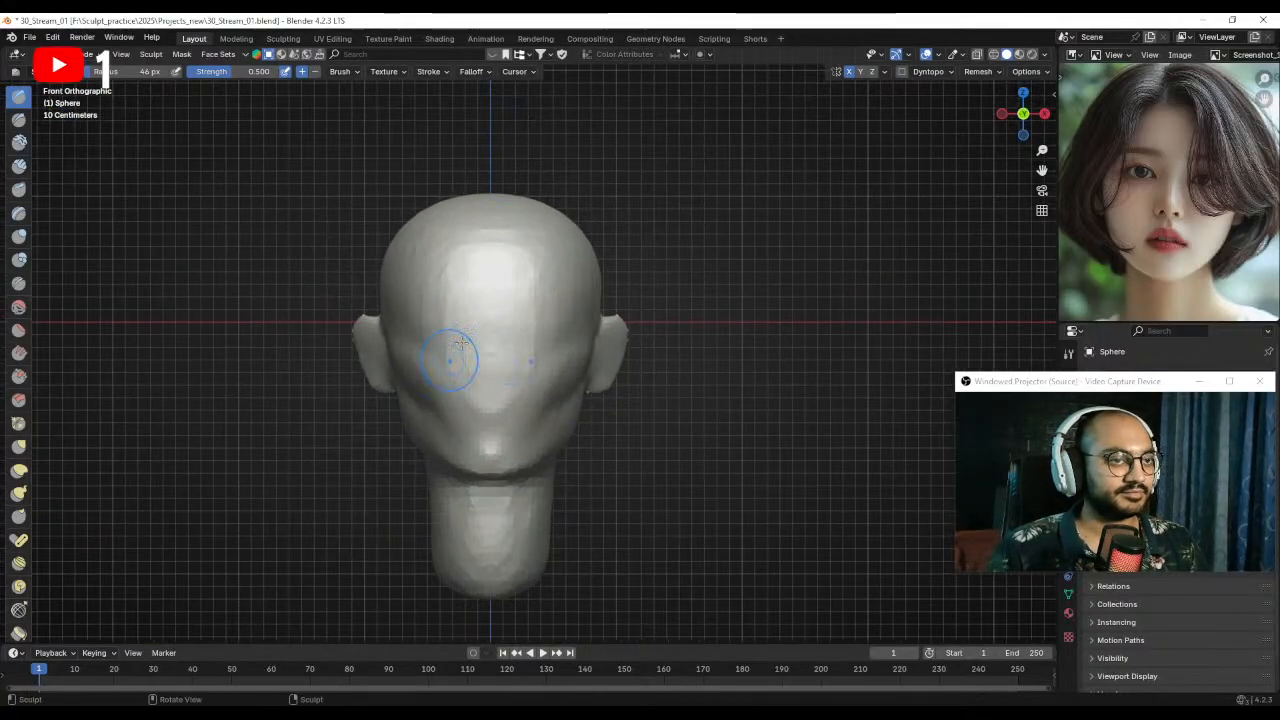
pyautogui.scroll(2, 445, 392)
pyautogui.keyDown('ctrl'); pyautogui.moveTo(422, 344); pyautogui.dragTo(390, 350); pyautogui.keyUp('ctrl')
pyautogui.hotkey('ctrl', 'z')
pyautogui.press('f')
pyautogui.click(409, 343)
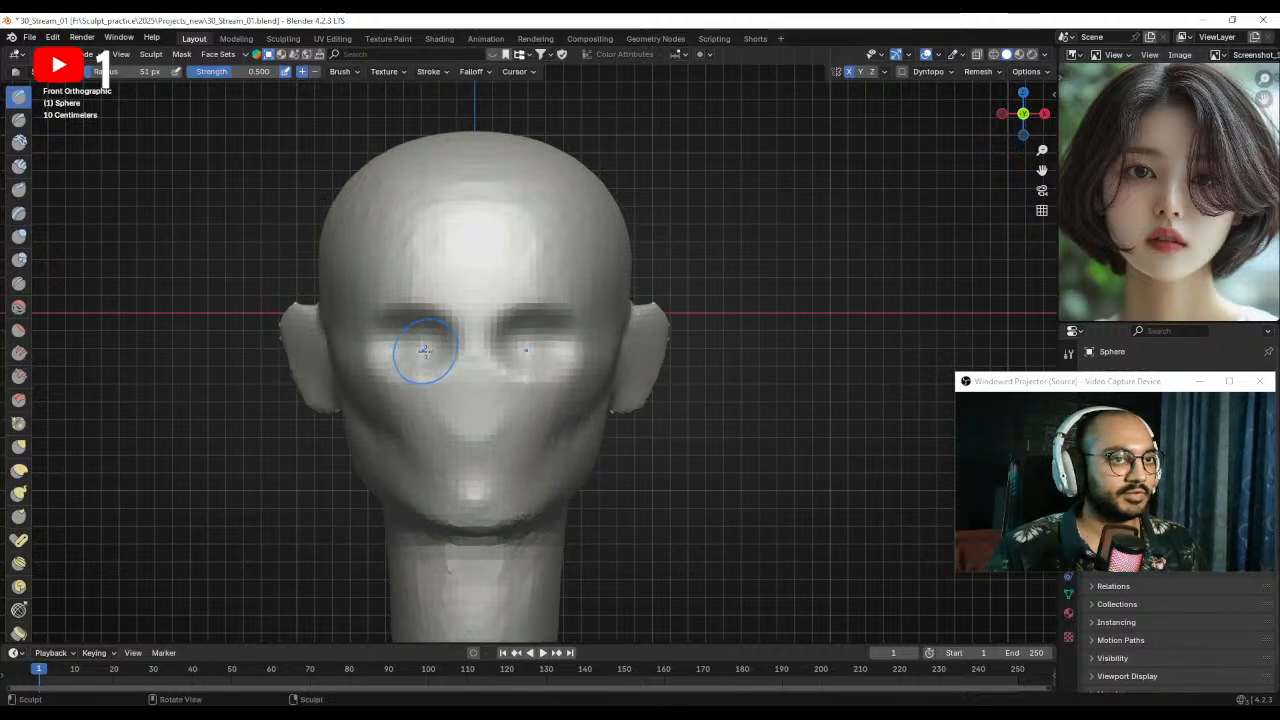
# - Build up the cheeks with a Draw brush of about 71 px and form the nose with one of about 44 px
pyautogui.moveTo(425, 349); pyautogui.dragTo(457, 357, button='middle')
pyautogui.moveTo(458, 436)
pyautogui.mouseDown()
pyautogui.moveTo(436, 405)
pyautogui.moveTo(468, 374)
pyautogui.moveTo(439, 411)
pyautogui.mouseUp()
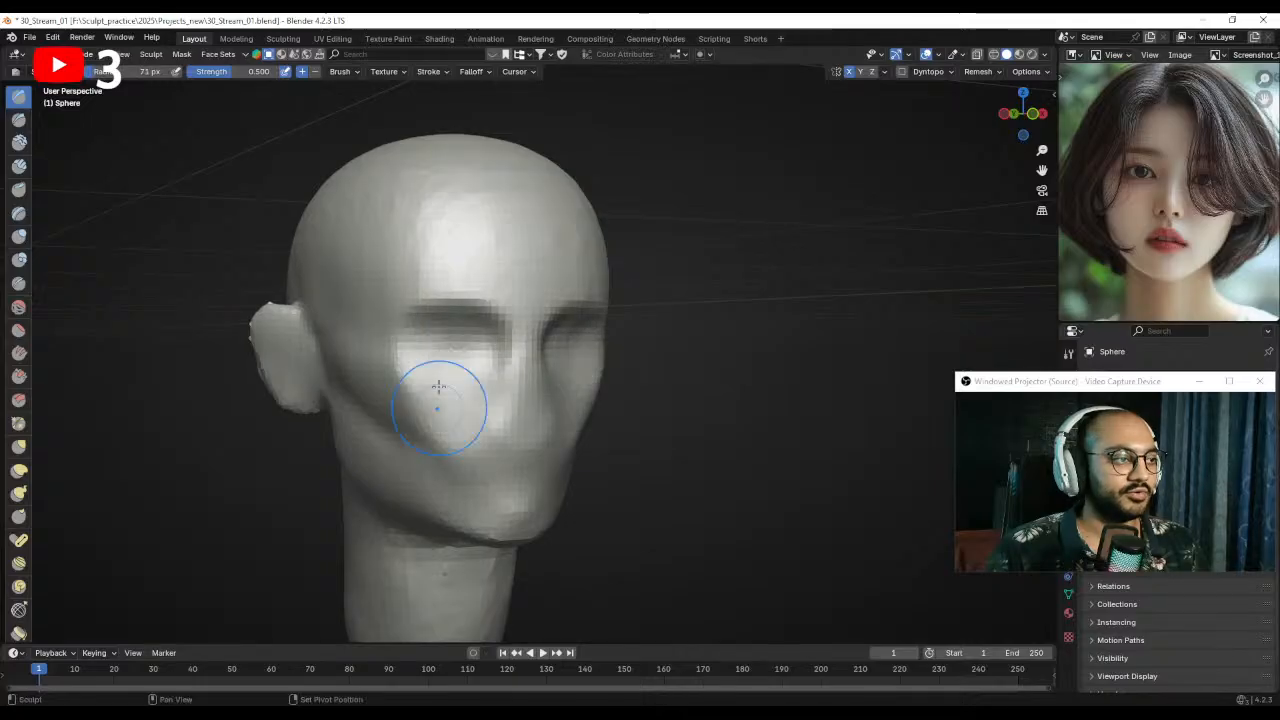
pyautogui.moveTo(449, 428)
pyautogui.mouseDown(button='middle')
pyautogui.moveTo(525, 412)
pyautogui.moveTo(496, 385)
pyautogui.moveTo(613, 365)
pyautogui.moveTo(609, 341)
pyautogui.mouseUp(button='middle')
pyautogui.press('f')
pyautogui.click(469, 345)
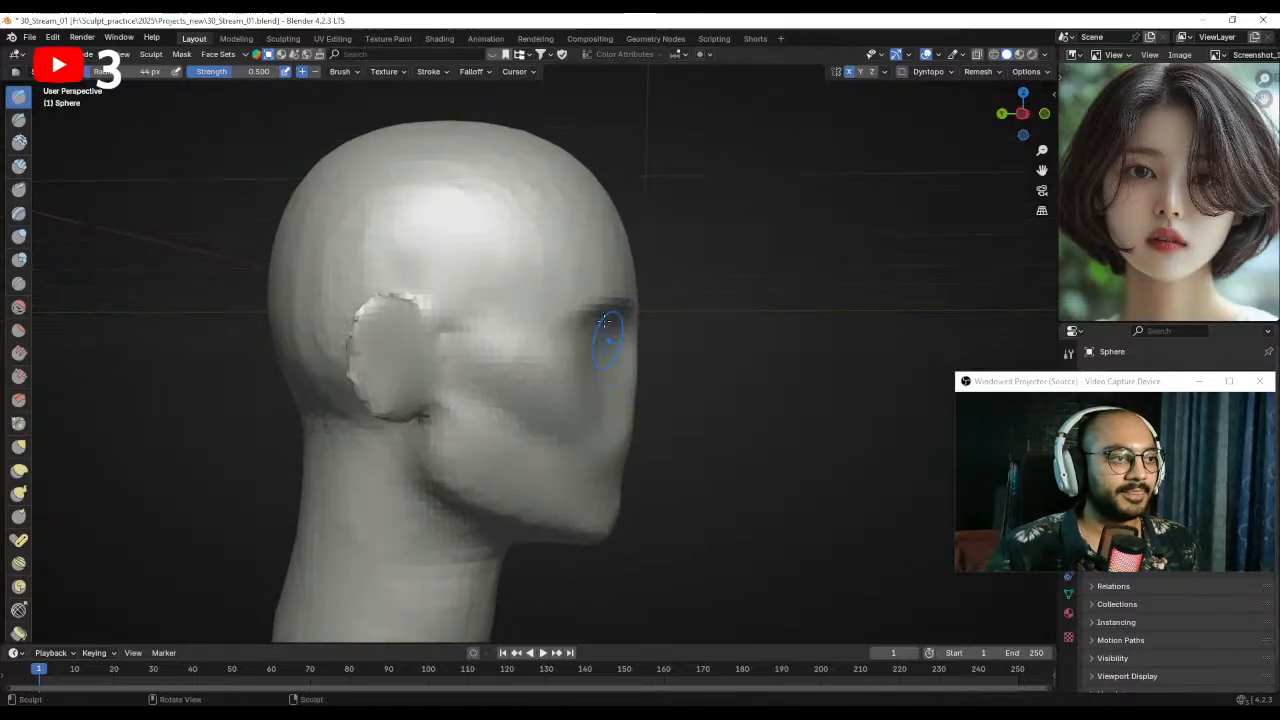
pyautogui.moveTo(604, 470)
pyautogui.mouseDown(button='middle')
pyautogui.moveTo(520, 383)
pyautogui.moveTo(480, 434)
pyautogui.moveTo(510, 420)
pyautogui.moveTo(500, 363)
pyautogui.moveTo(500, 410)
pyautogui.moveTo(500, 380)
pyautogui.moveTo(500, 400)
pyautogui.moveTo(522, 370)
pyautogui.moveTo(563, 358)
pyautogui.moveTo(606, 386)
pyautogui.mouseUp(button='middle')
# - Shape the face profile around the brow and nose in the right side view with a Grab brush of about 90 px
pyautogui.press('g')
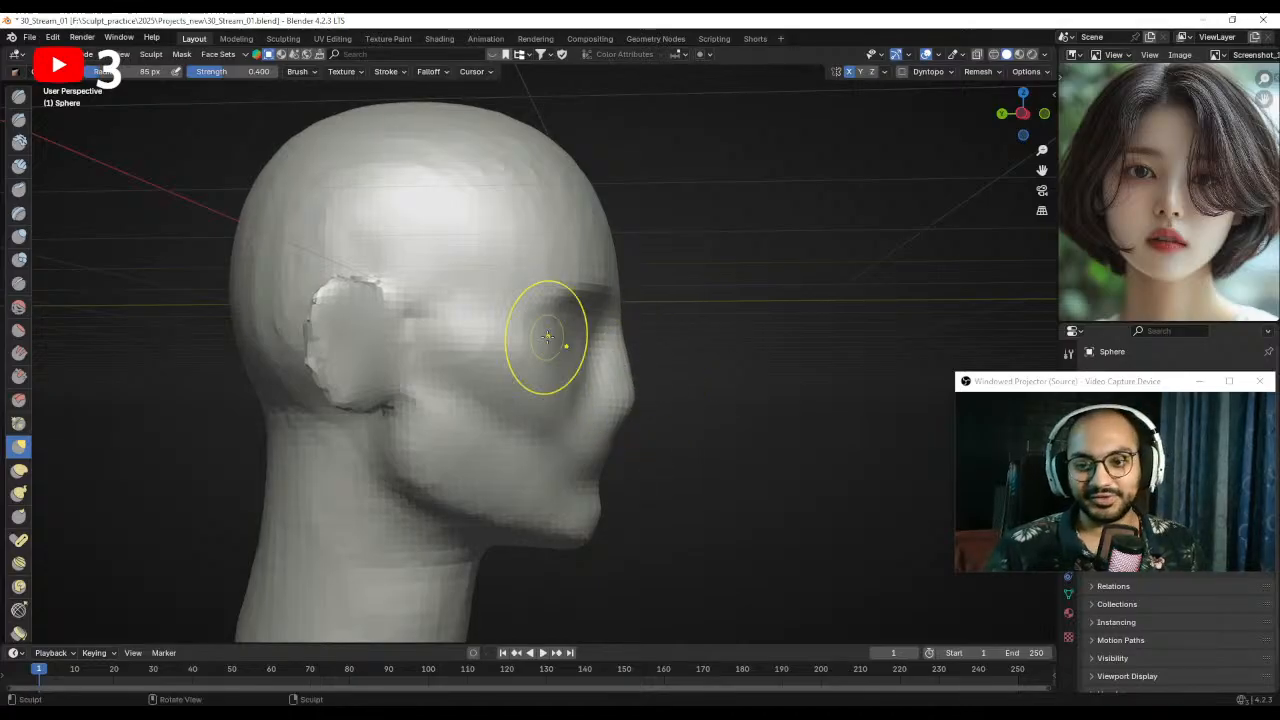
pyautogui.press('KP_3')
pyautogui.scroll(-1, 450, 376)
pyautogui.moveTo(455, 338)
pyautogui.keyDown('alt'); pyautogui.keyDown('shift'); pyautogui.mouseDown()
pyautogui.moveTo(486, 360)
pyautogui.moveTo(518, 358)
pyautogui.moveTo(478, 369)
pyautogui.mouseUp(); pyautogui.keyUp('shift'); pyautogui.keyUp('alt')
pyautogui.press('f')
pyautogui.click(519, 357)
pyautogui.press('f')
pyautogui.click(494, 363)
pyautogui.moveTo(465, 370); pyautogui.dragTo(473, 373)
# - Switch to the web browser and open the classroom of the Davinci School (Free) community
pyautogui.click(453, 713)
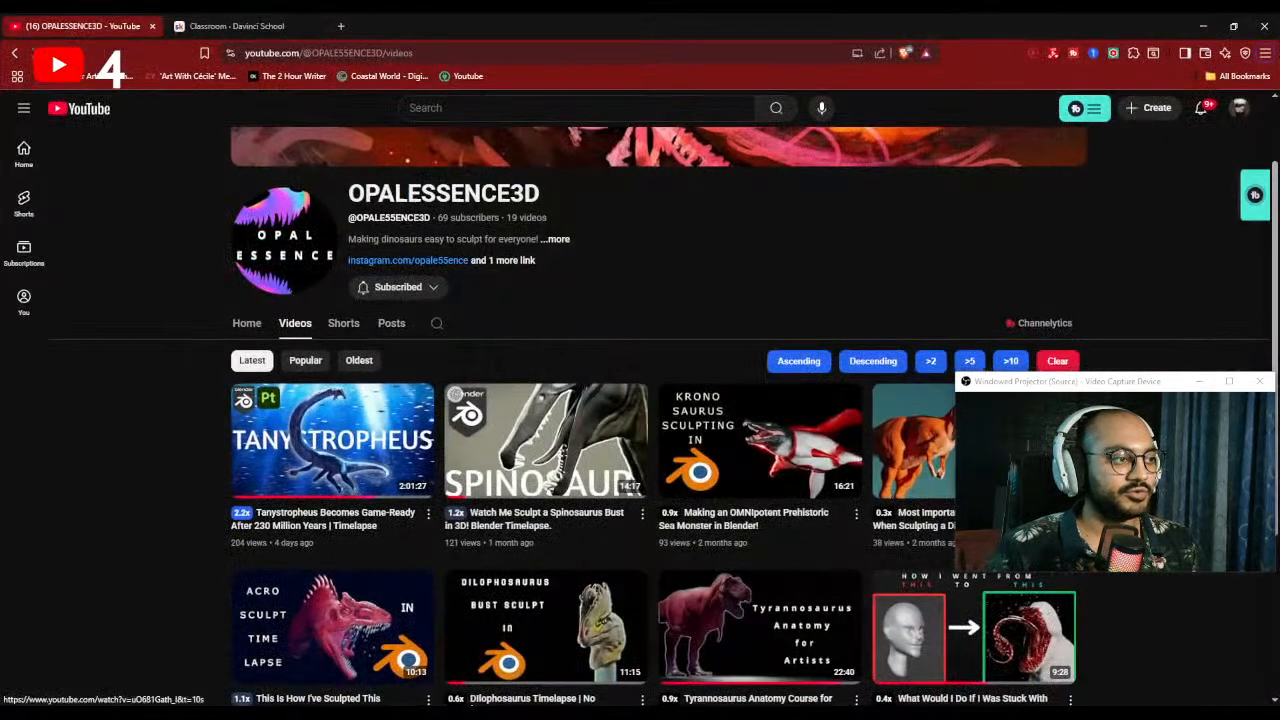
pyautogui.click(245, 26)
pyautogui.click(405, 108)
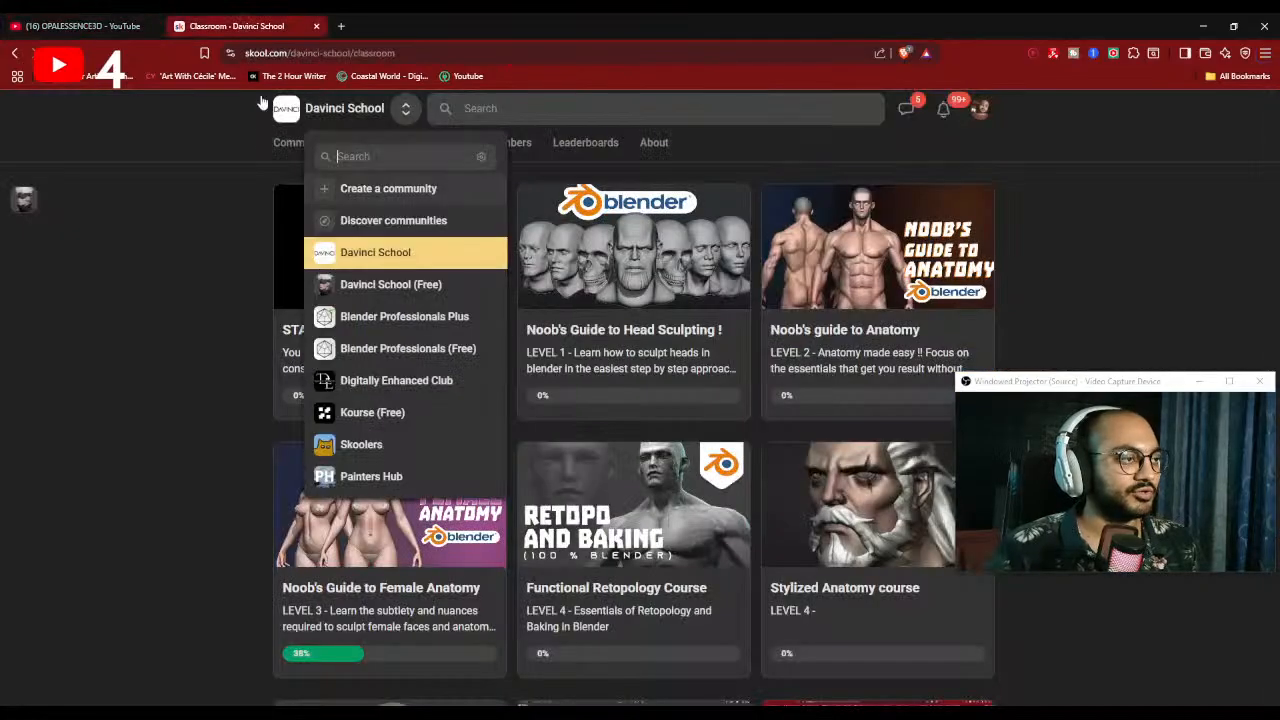
pyautogui.click(400, 285)
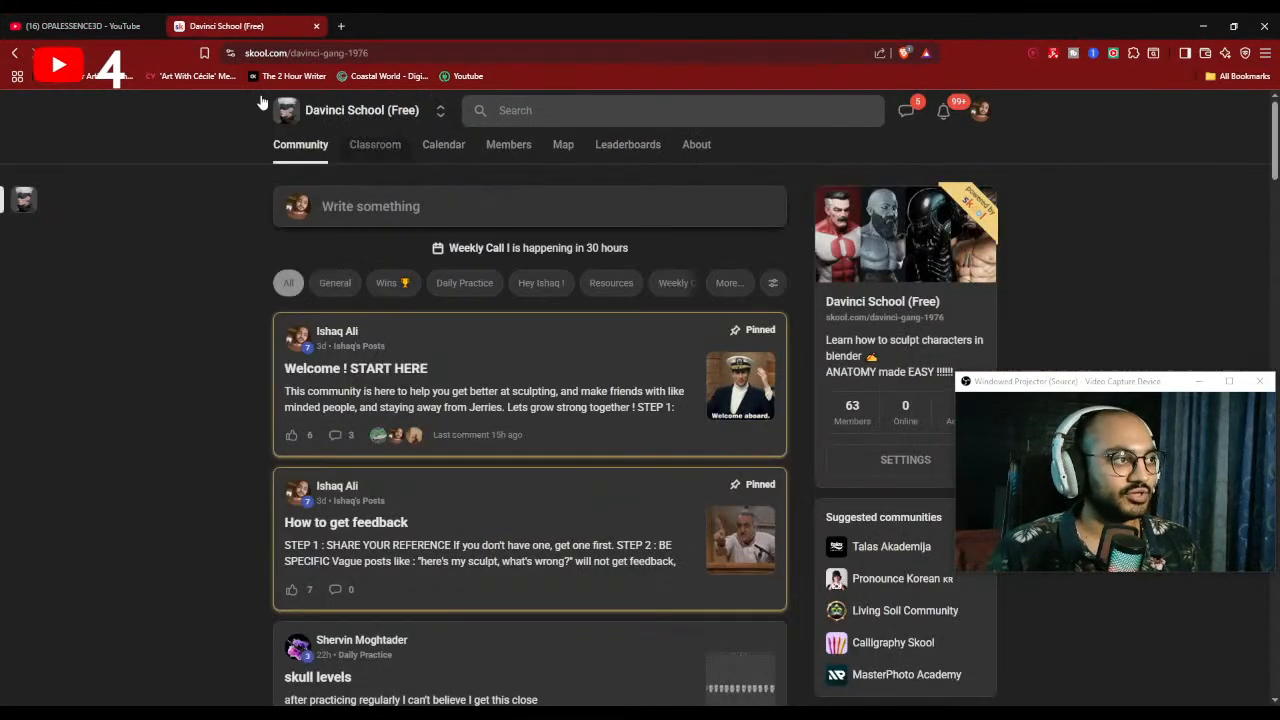
pyautogui.click(375, 145)
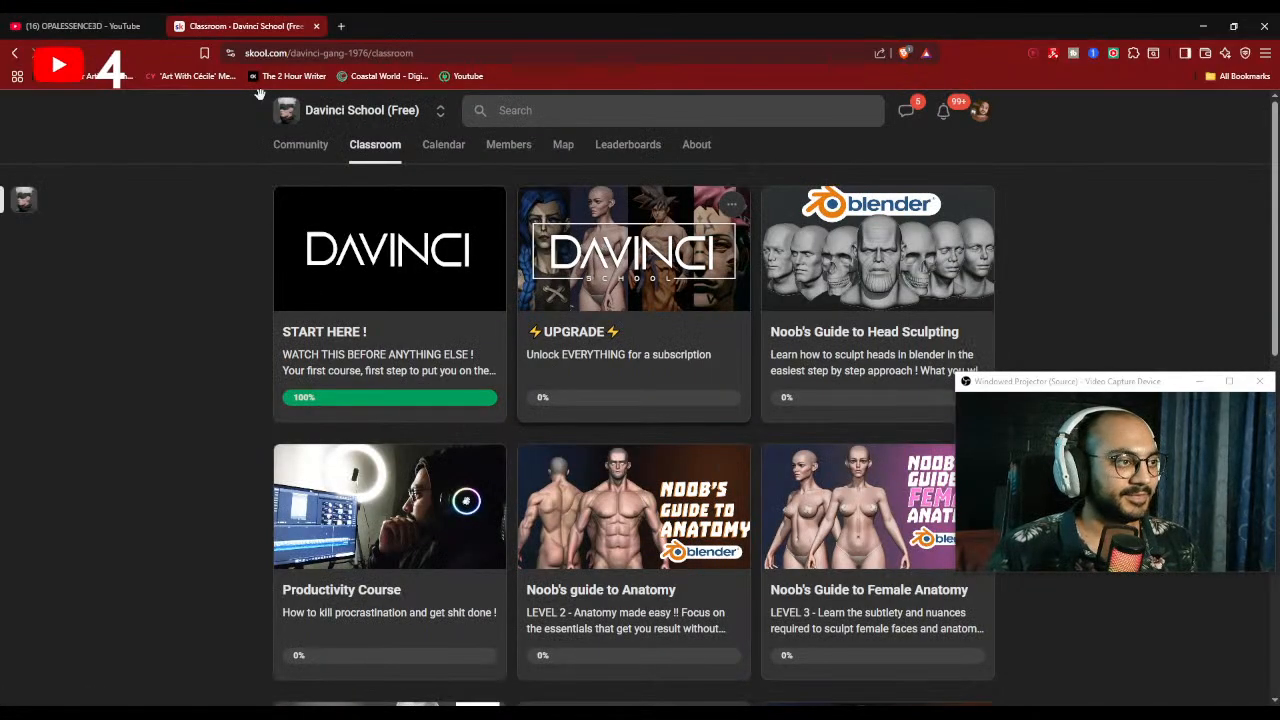
# - Open the Noob's Guide to Head Sculpting course and view its lesson video on studying different races
pyautogui.click(878, 300)
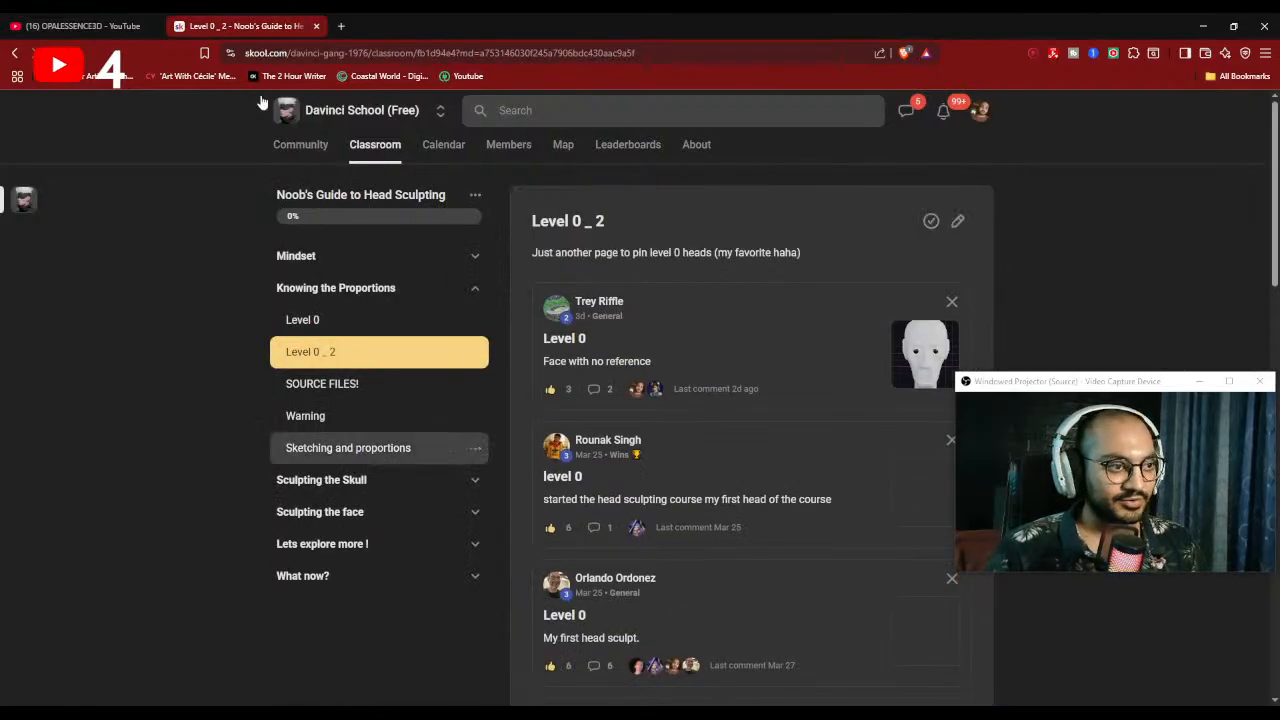
pyautogui.click(320, 511)
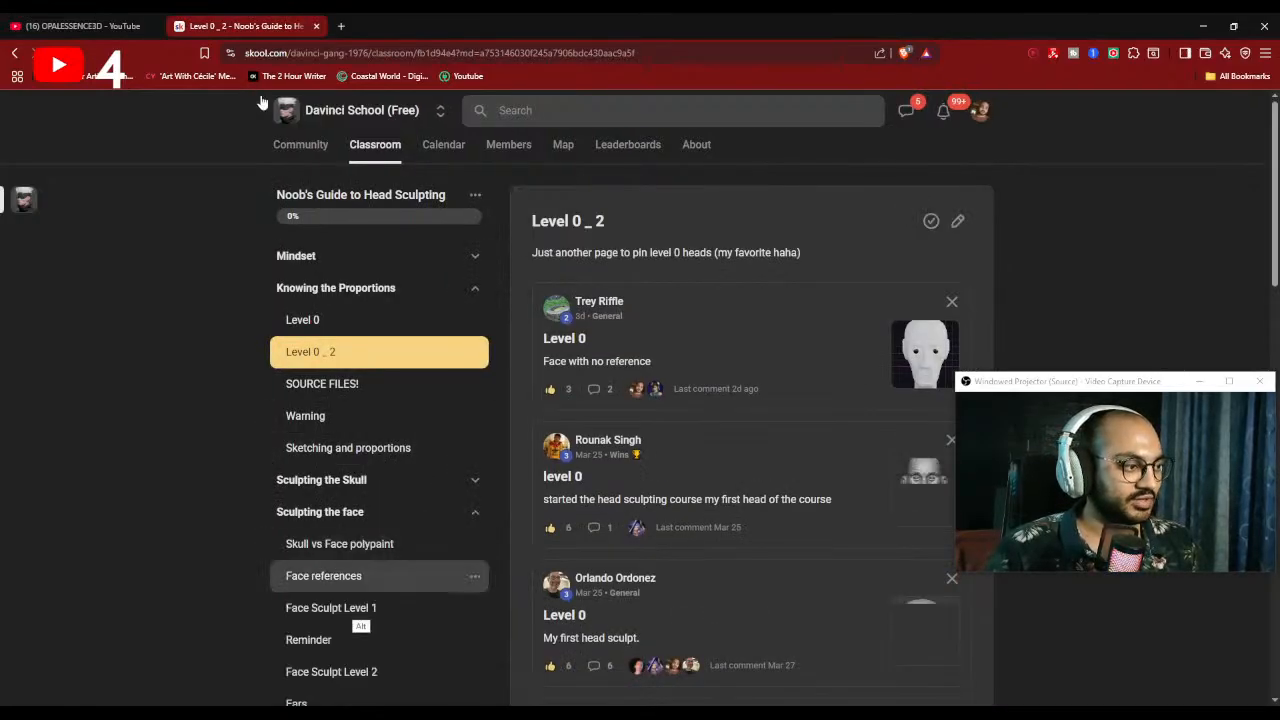
pyautogui.scroll(-3, 357, 612)
pyautogui.click(358, 508)
pyautogui.scroll(-2, 358, 480)
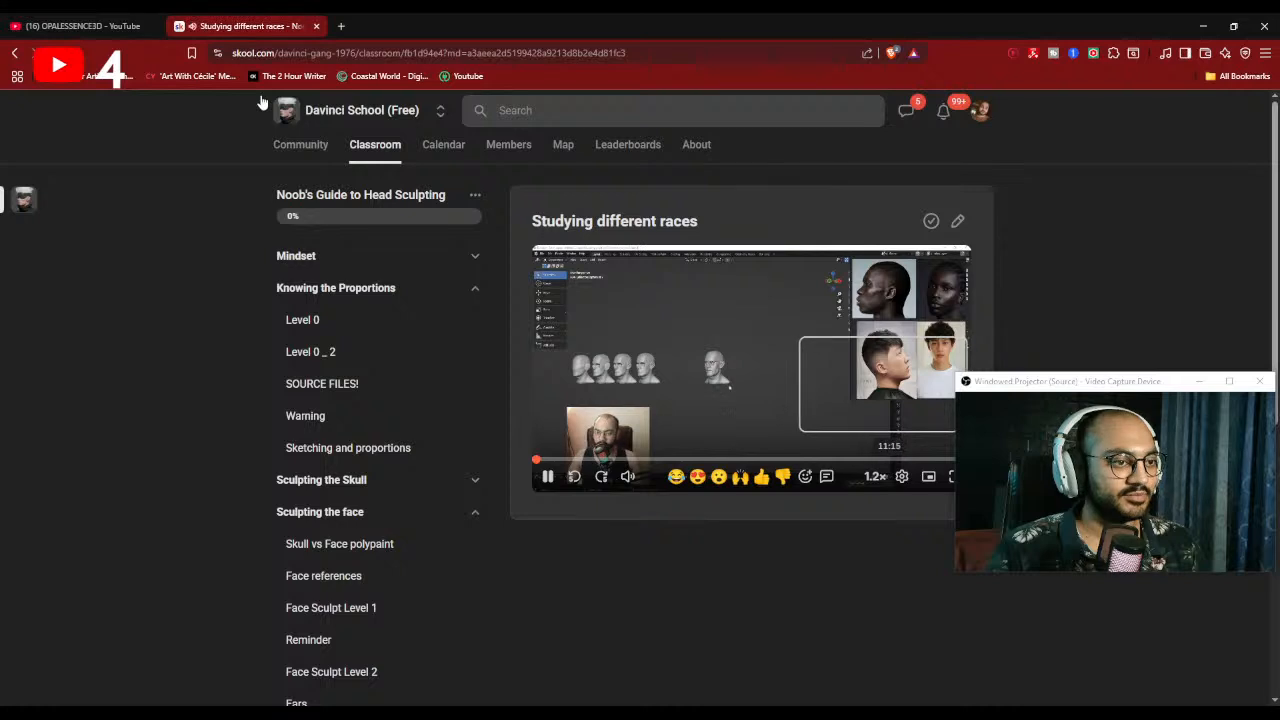
pyautogui.press('space')
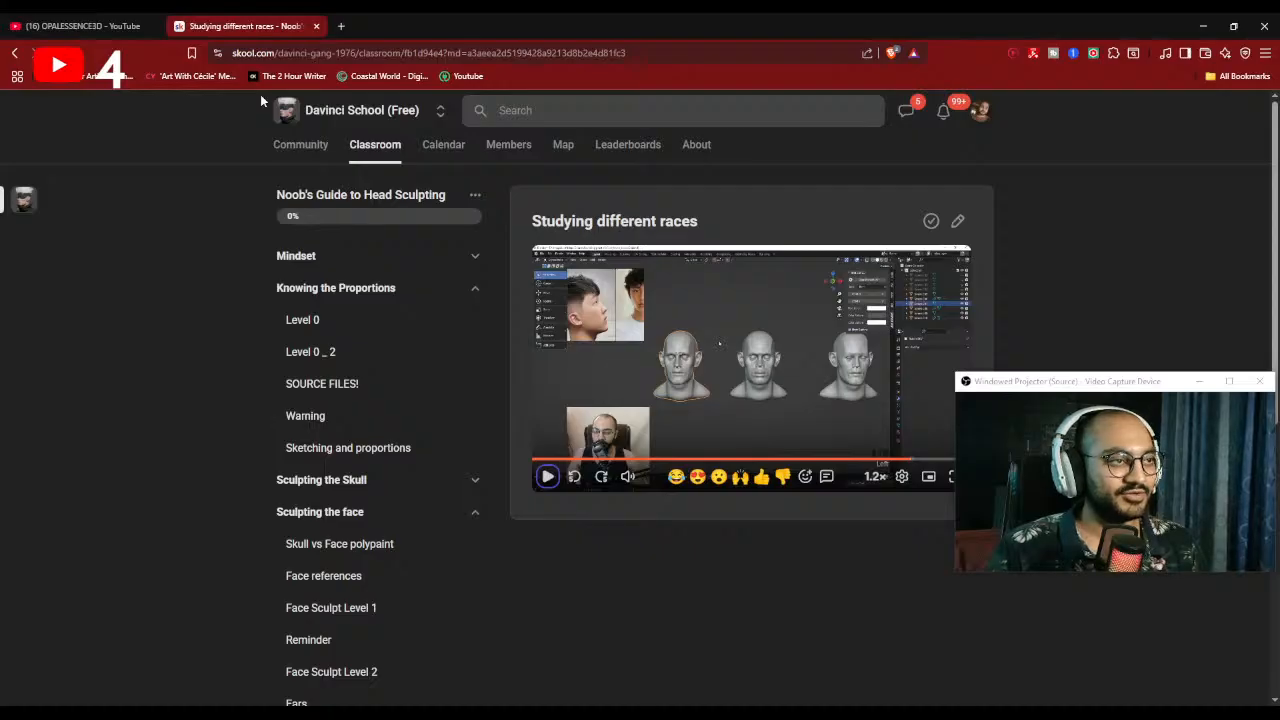
# - Switch back to Blender and adjust the eye socket area with a Grab brush of about 97 px
pyautogui.click(1205, 28)
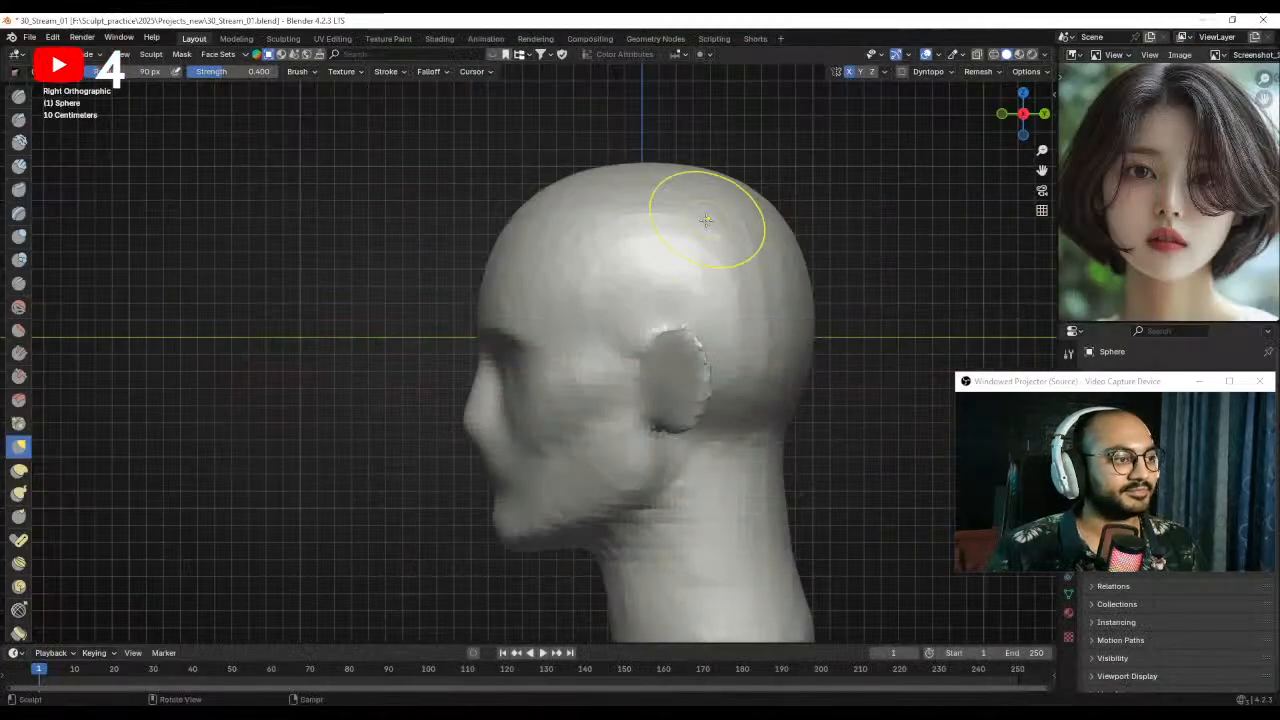
pyautogui.moveTo(525, 326)
pyautogui.keyDown('alt'); pyautogui.keyDown('shift'); pyautogui.mouseDown()
pyautogui.moveTo(540, 358)
pyautogui.moveTo(578, 345)
pyautogui.moveTo(571, 366)
pyautogui.mouseUp(); pyautogui.keyUp('shift'); pyautogui.keyUp('alt')
pyautogui.moveTo(597, 349)
pyautogui.mouseDown(button='middle')
pyautogui.moveTo(687, 358)
pyautogui.moveTo(629, 343)
pyautogui.mouseUp(button='middle')
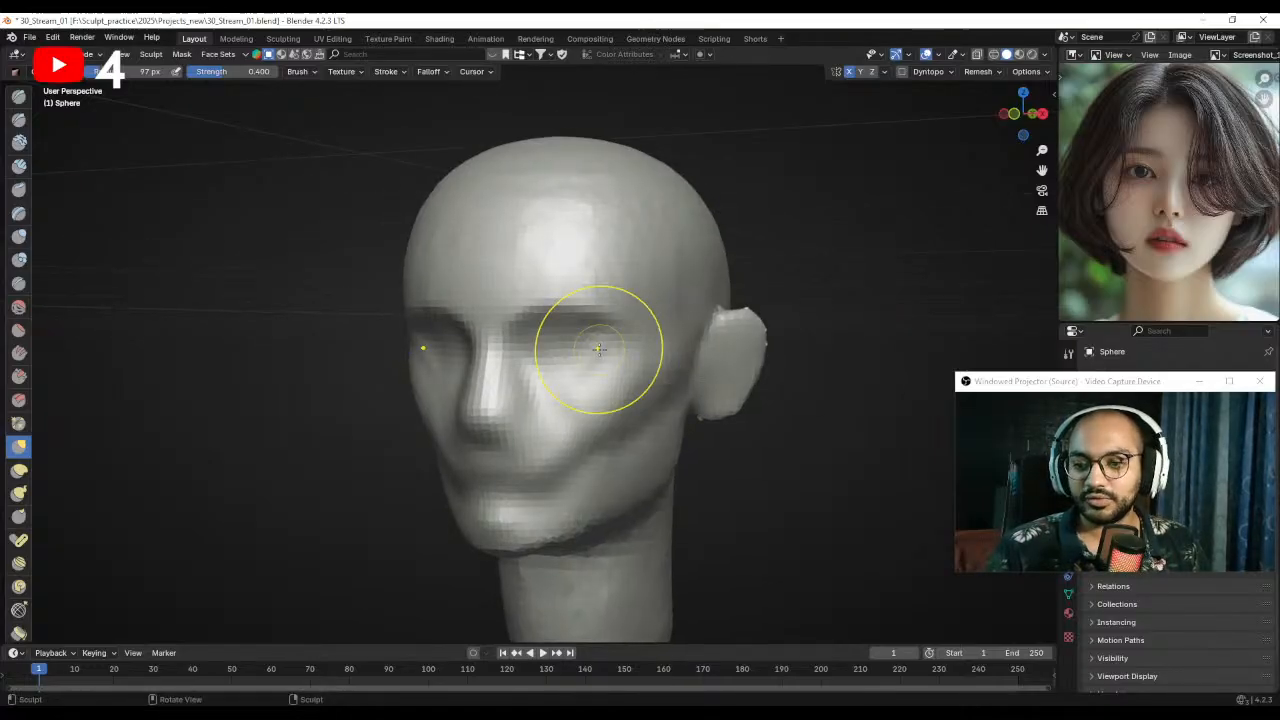
# - Refine the eye socket and upper cheek with a Grab brush of about 107 px
pyautogui.moveTo(528, 376)
pyautogui.mouseDown(button='middle')
pyautogui.moveTo(634, 371)
pyautogui.moveTo(546, 363)
pyautogui.moveTo(514, 386)
pyautogui.moveTo(598, 362)
pyautogui.moveTo(586, 391)
pyautogui.moveTo(580, 380)
pyautogui.mouseUp(button='middle')
pyautogui.moveTo(563, 383); pyautogui.dragTo(561, 383)
pyautogui.moveTo(606, 381); pyautogui.dragTo(600, 389, button='middle')
pyautogui.press('f')
pyautogui.click(607, 389)
pyautogui.moveTo(554, 383); pyautogui.dragTo(547, 380)
pyautogui.moveTo(570, 393)
pyautogui.mouseDown(button='middle')
pyautogui.moveTo(588, 408)
pyautogui.moveTo(557, 375)
pyautogui.moveTo(371, 391)
pyautogui.moveTo(505, 372)
pyautogui.moveTo(521, 408)
pyautogui.mouseUp(button='middle')
# - Refine the profile around the nose bridge and eye socket in the right side view with resized Grab brushes
pyautogui.press('KP_3')
pyautogui.scroll(1, 430, 405)
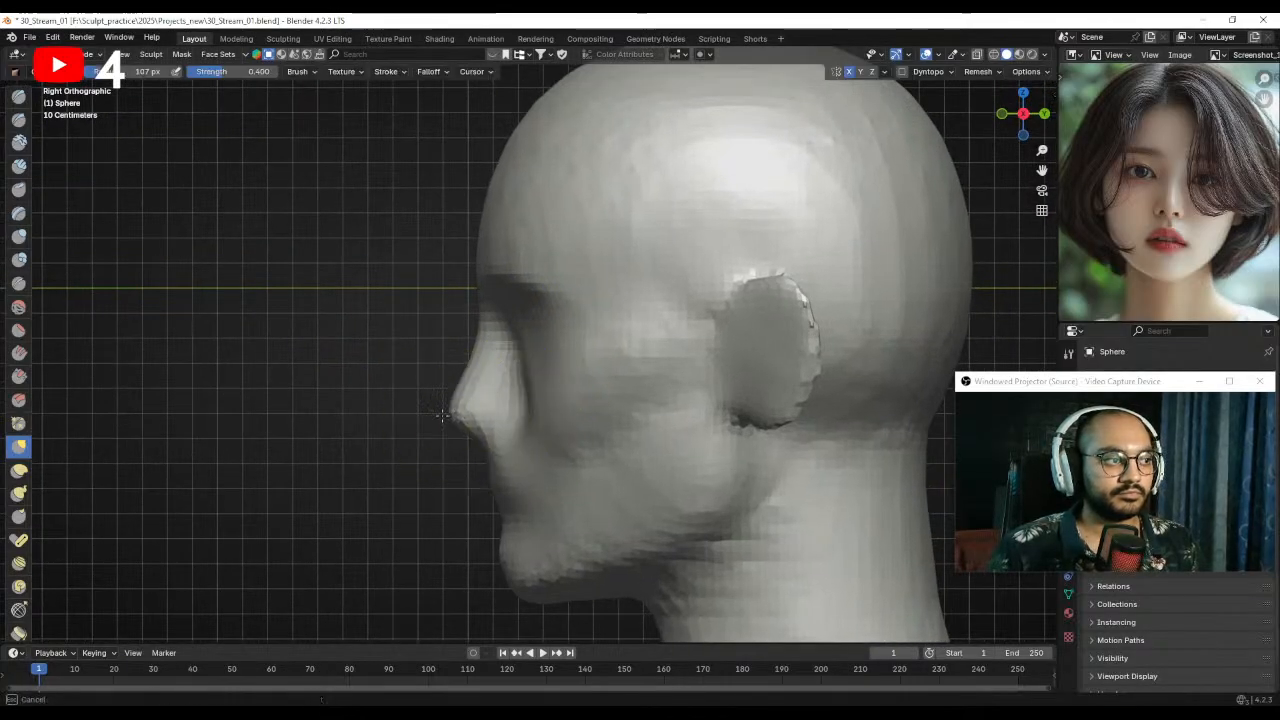
pyautogui.keyDown('shift'); pyautogui.moveTo(486, 361); pyautogui.dragTo(497, 383, button='middle'); pyautogui.keyUp('shift')
pyautogui.press('f')
pyautogui.click(487, 373)
pyautogui.moveTo(484, 371); pyautogui.dragTo(494, 367)
pyautogui.keyDown('ctrl'); pyautogui.moveTo(492, 366); pyautogui.dragTo(468, 338, button='middle'); pyautogui.keyUp('ctrl')
pyautogui.press('f')
pyautogui.click(517, 329)
pyautogui.moveTo(516, 329); pyautogui.dragTo(514, 330)
# - Build up the area around the mouth and chin with the Clay Strips brush at strength 0.600
pyautogui.moveTo(509, 391); pyautogui.dragTo(682, 391, button='middle')
pyautogui.moveTo(522, 394)
pyautogui.keyDown('shift'); pyautogui.mouseDown(button='middle')
pyautogui.moveTo(540, 359)
pyautogui.moveTo(638, 357)
pyautogui.mouseUp(button='middle'); pyautogui.keyUp('shift')
pyautogui.press('f')
pyautogui.click(577, 358)
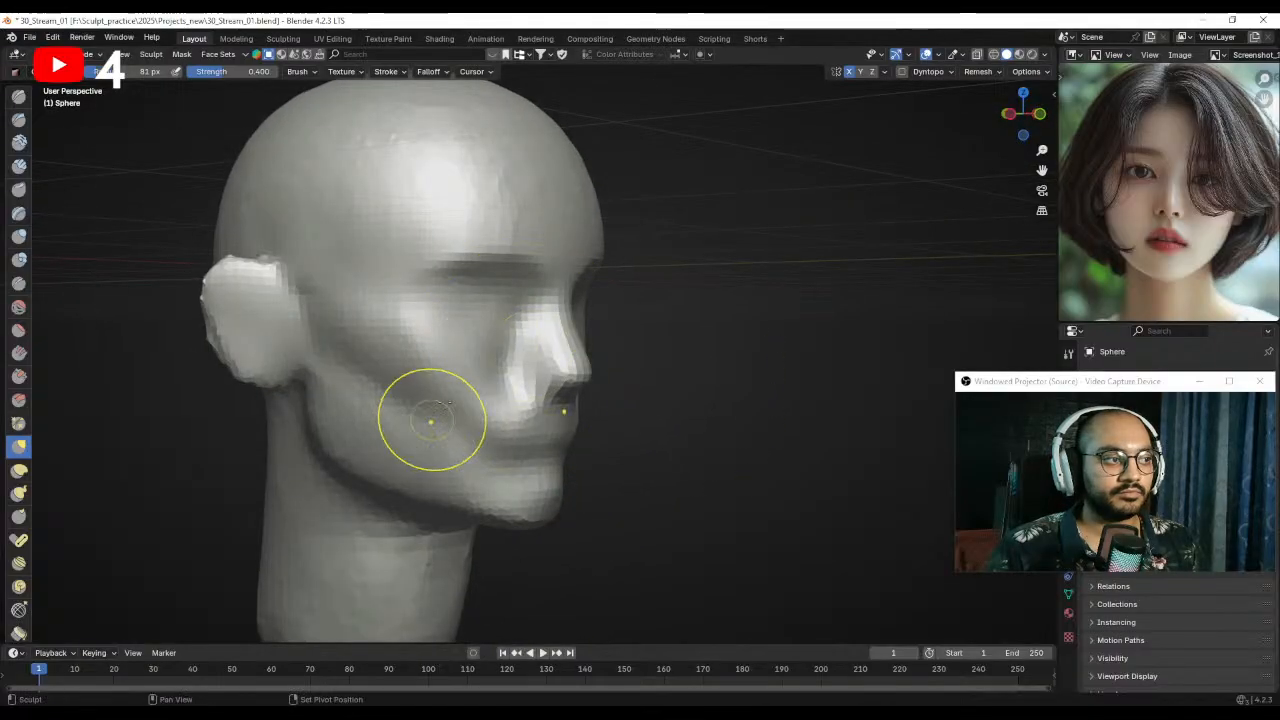
pyautogui.click(18, 165)
pyautogui.moveTo(508, 349)
pyautogui.mouseDown(button='middle')
pyautogui.moveTo(514, 330)
pyautogui.moveTo(538, 396)
pyautogui.mouseUp(button='middle')
pyautogui.moveTo(538, 396); pyautogui.dragTo(524, 404)
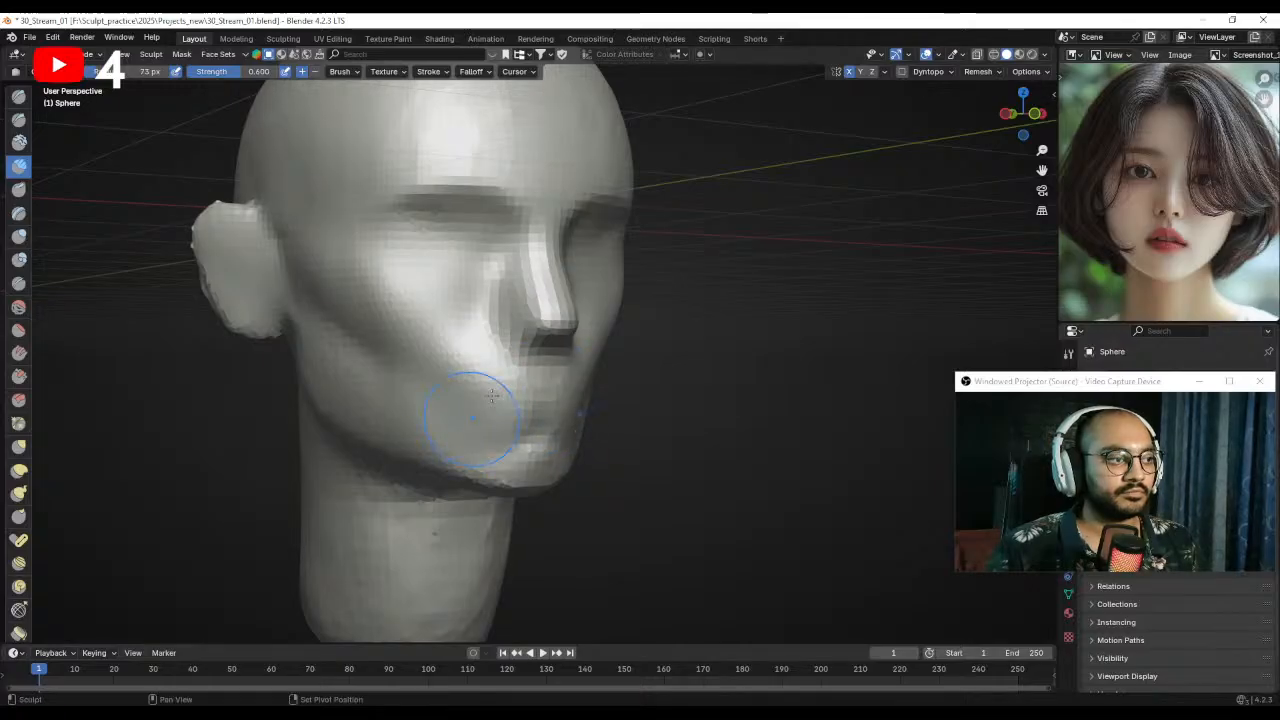
pyautogui.press('f')
pyautogui.click(541, 402)
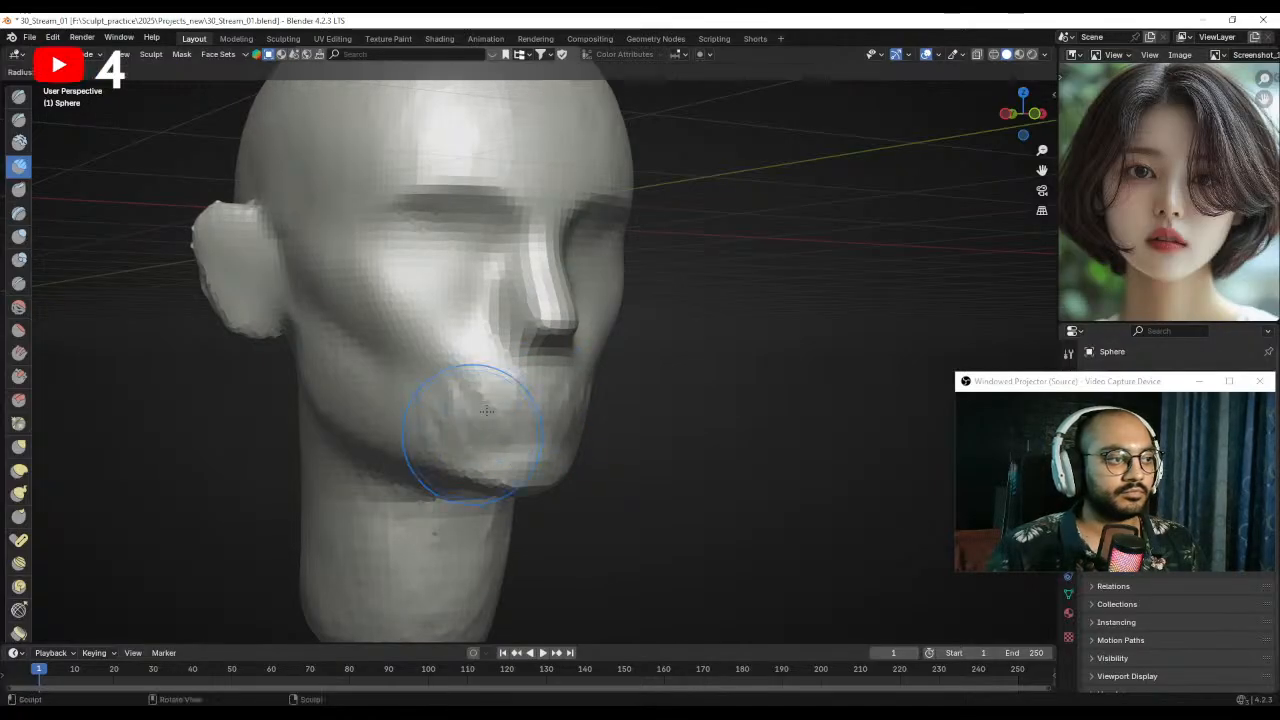
pyautogui.moveTo(445, 445); pyautogui.dragTo(478, 468)
pyautogui.scroll(-3, 480, 470)
# - Adjust the lower face and jaw with a Grab brush of about 102 px
pyautogui.moveTo(480, 470)
pyautogui.mouseDown(button='middle')
pyautogui.moveTo(457, 434)
pyautogui.moveTo(501, 422)
pyautogui.mouseUp(button='middle')
pyautogui.scroll(1, 501, 422)
pyautogui.press('g')
pyautogui.moveTo(493, 432); pyautogui.dragTo(485, 448)
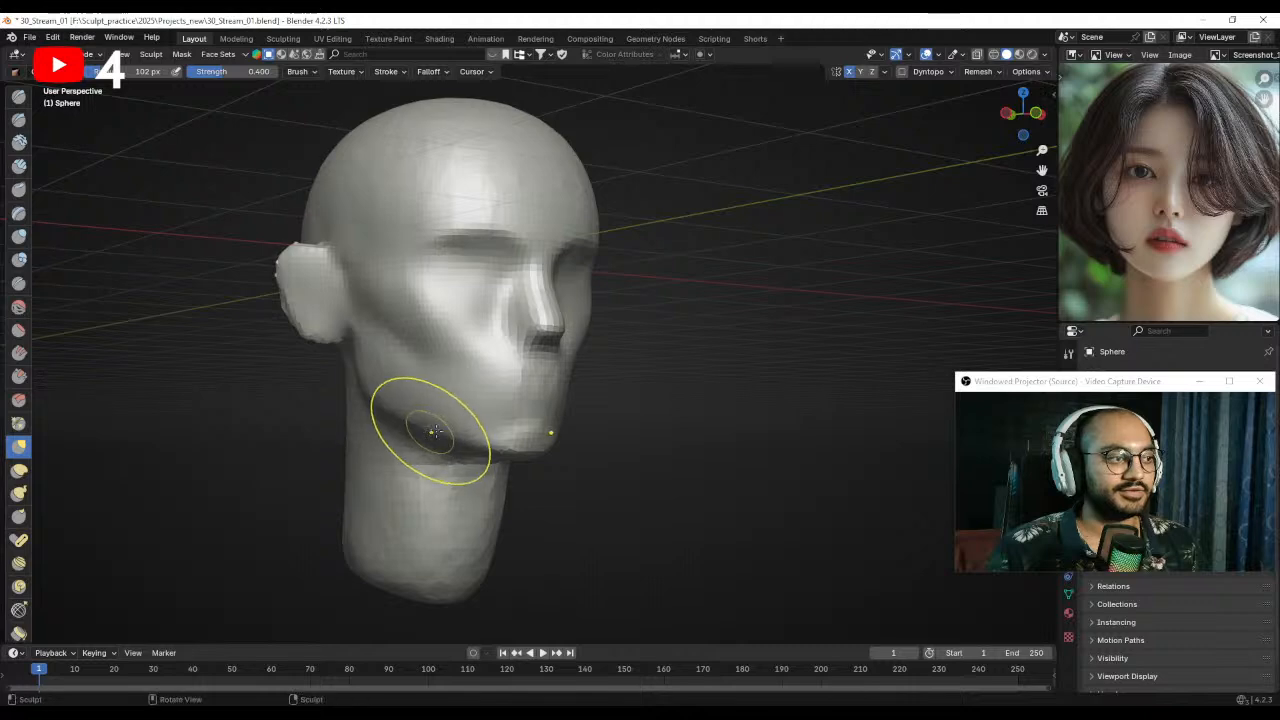
pyautogui.moveTo(430, 432); pyautogui.dragTo(500, 371, button='middle')
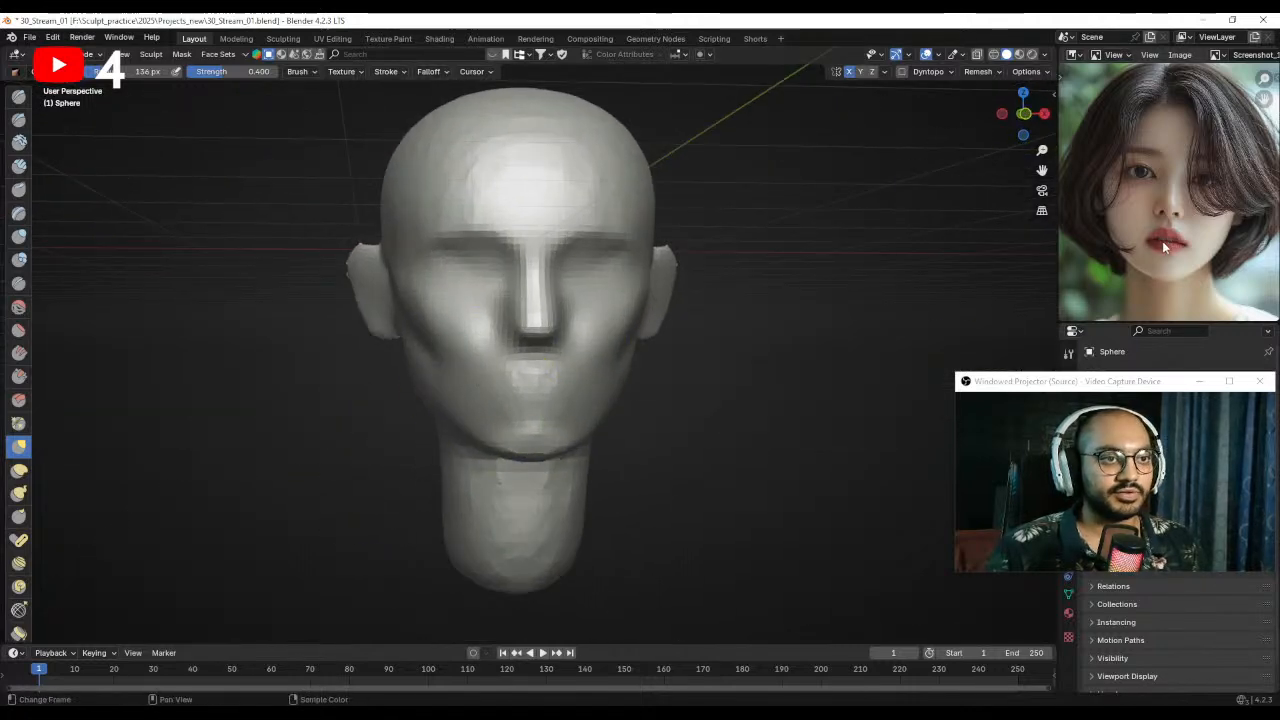
# - Switch the head from Sculpt Mode to Object Mode
pyautogui.scroll(2, 660, 282)
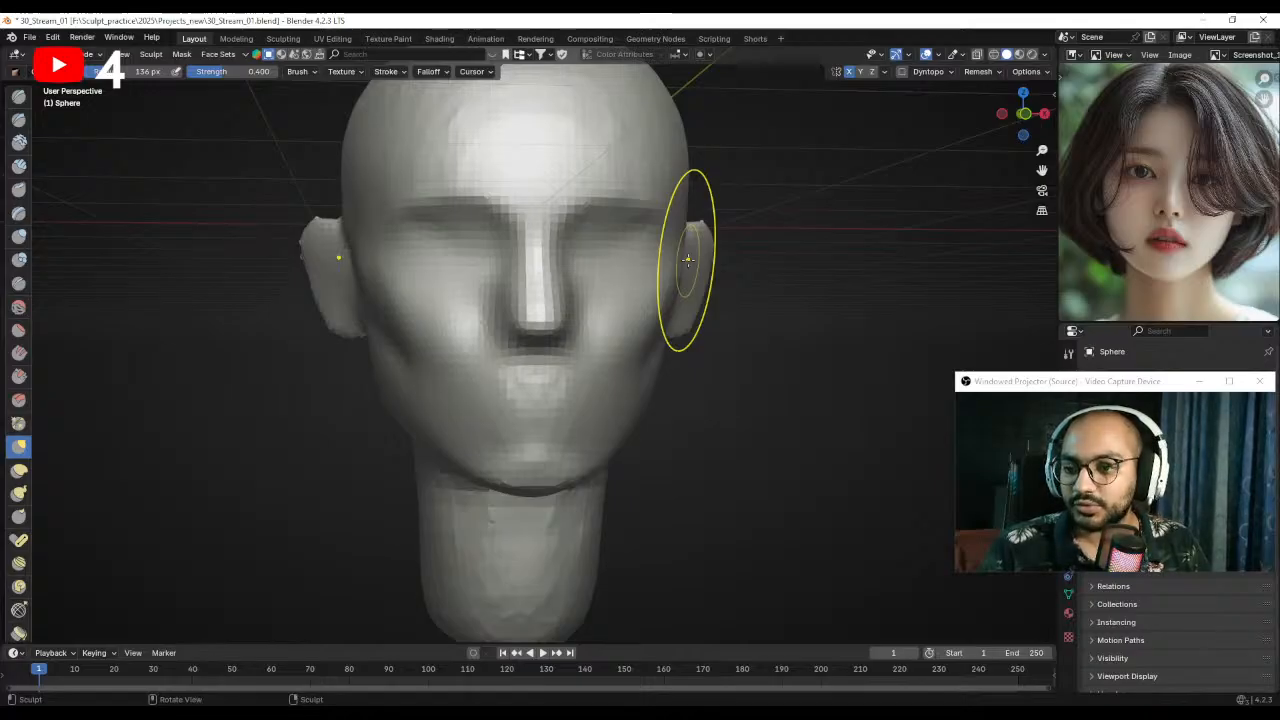
pyautogui.scroll(-3, 614, 400)
pyautogui.moveTo(614, 400)
pyautogui.keyDown('alt'); pyautogui.mouseDown()
pyautogui.moveTo(597, 397)
pyautogui.moveTo(646, 457)
pyautogui.moveTo(684, 442)
pyautogui.mouseUp(); pyautogui.keyUp('alt')
pyautogui.press('KP_1')
pyautogui.hotkey('ctrl', 'Tab')
pyautogui.click(682, 441)
# - Add a plane mesh and rotate it 90° about the X axis
pyautogui.hotkey('shift', 'a')
pyautogui.moveTo(643, 428)
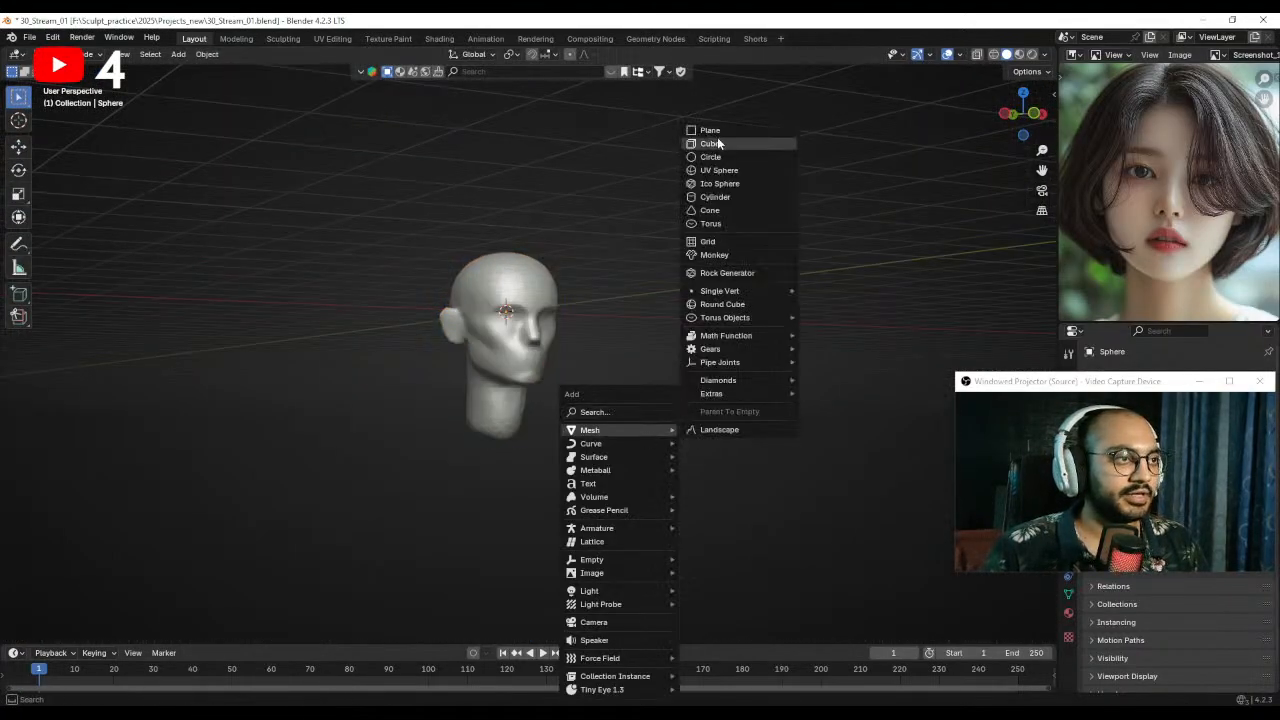
pyautogui.click(710, 131)
pyautogui.scroll(-5, 677, 266)
pyautogui.press('r')
pyautogui.press('x')
pyautogui.press('9')
pyautogui.press('0')
pyautogui.click(630, 315)
# - Move the plane along the X axis to about -3.52 m, clear of the head
pyautogui.scroll(2, 630, 315)
pyautogui.keyDown('alt'); pyautogui.moveTo(678, 333); pyautogui.dragTo(637, 330); pyautogui.keyUp('alt')
pyautogui.press('g')
pyautogui.press('x')
pyautogui.click(543, 326)
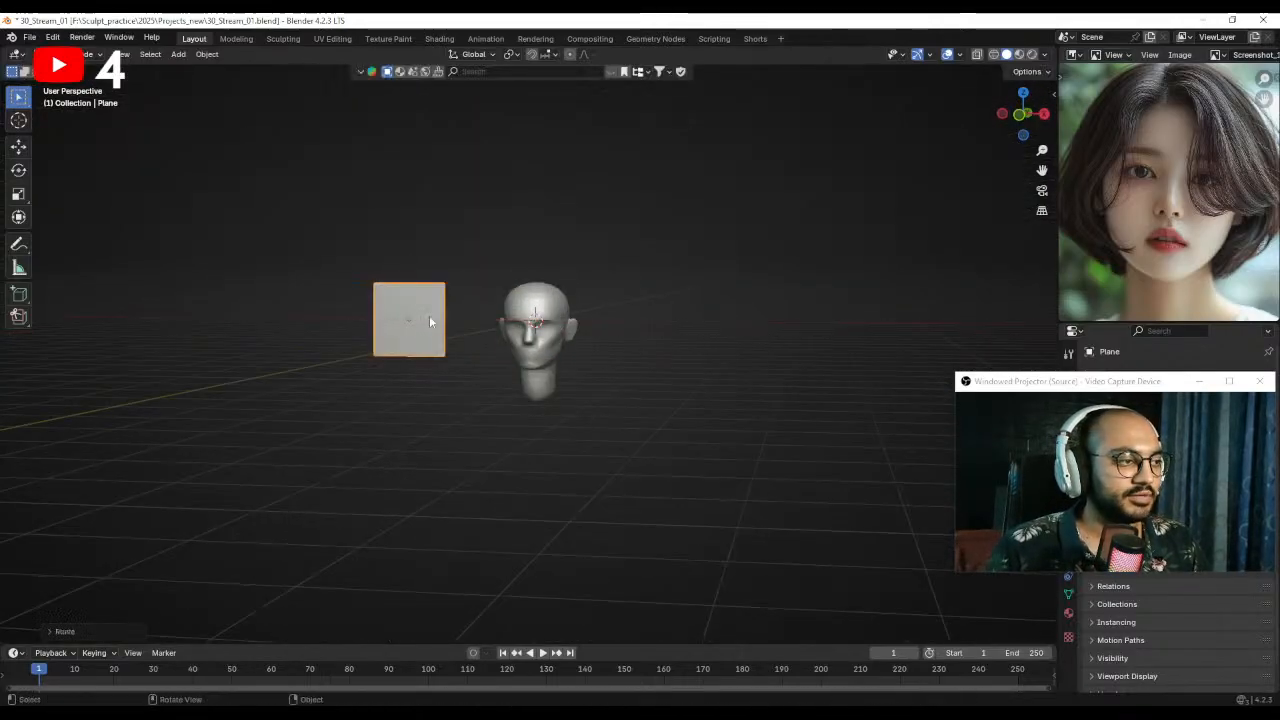
# - Set the plane's viewport display type to Wire
pyautogui.moveTo(1033, 374); pyautogui.dragTo(775, 174)
pyautogui.scroll(-1, 1105, 510)
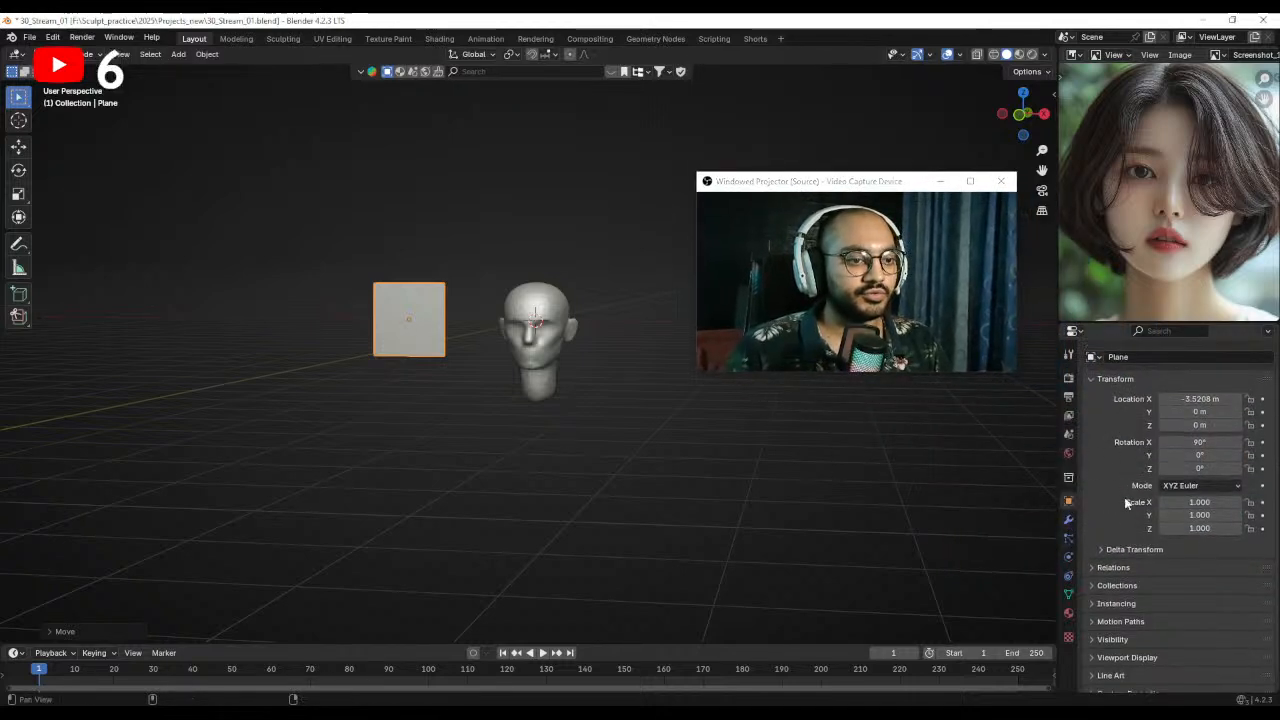
pyautogui.click(1112, 639)
pyautogui.scroll(-6, 1118, 560)
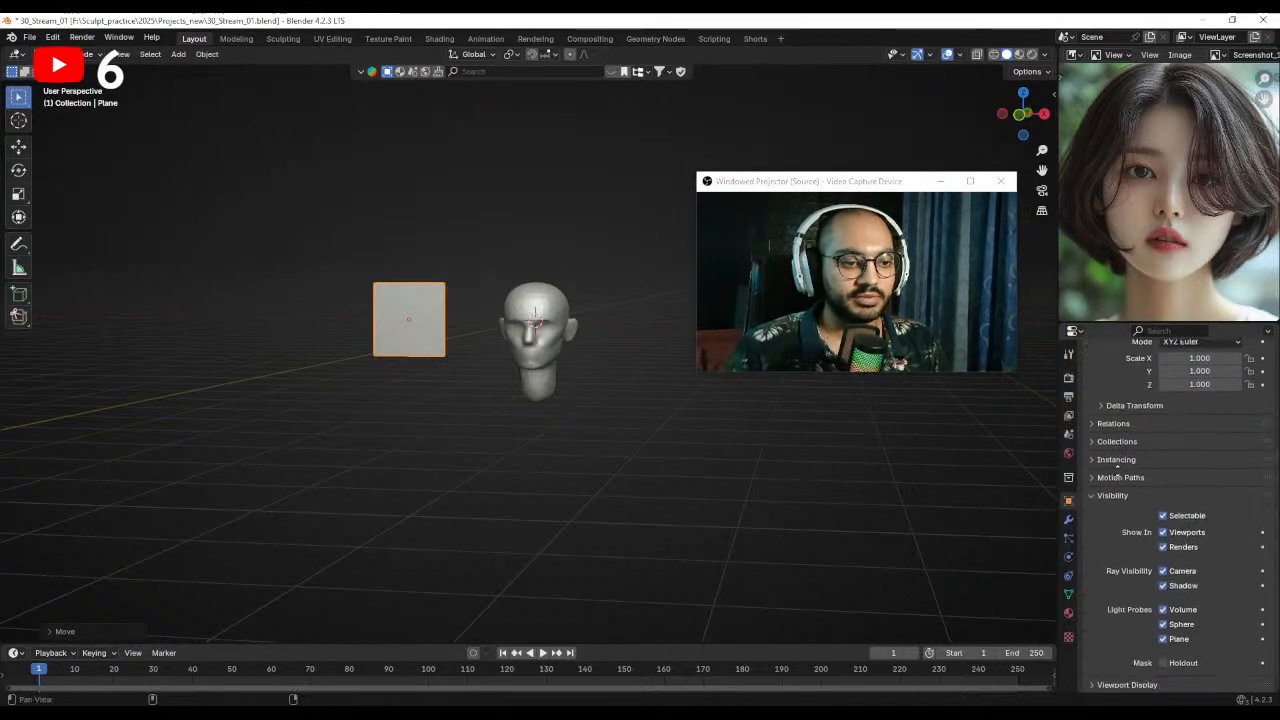
pyautogui.click(1106, 647)
pyautogui.scroll(-5, 1120, 626)
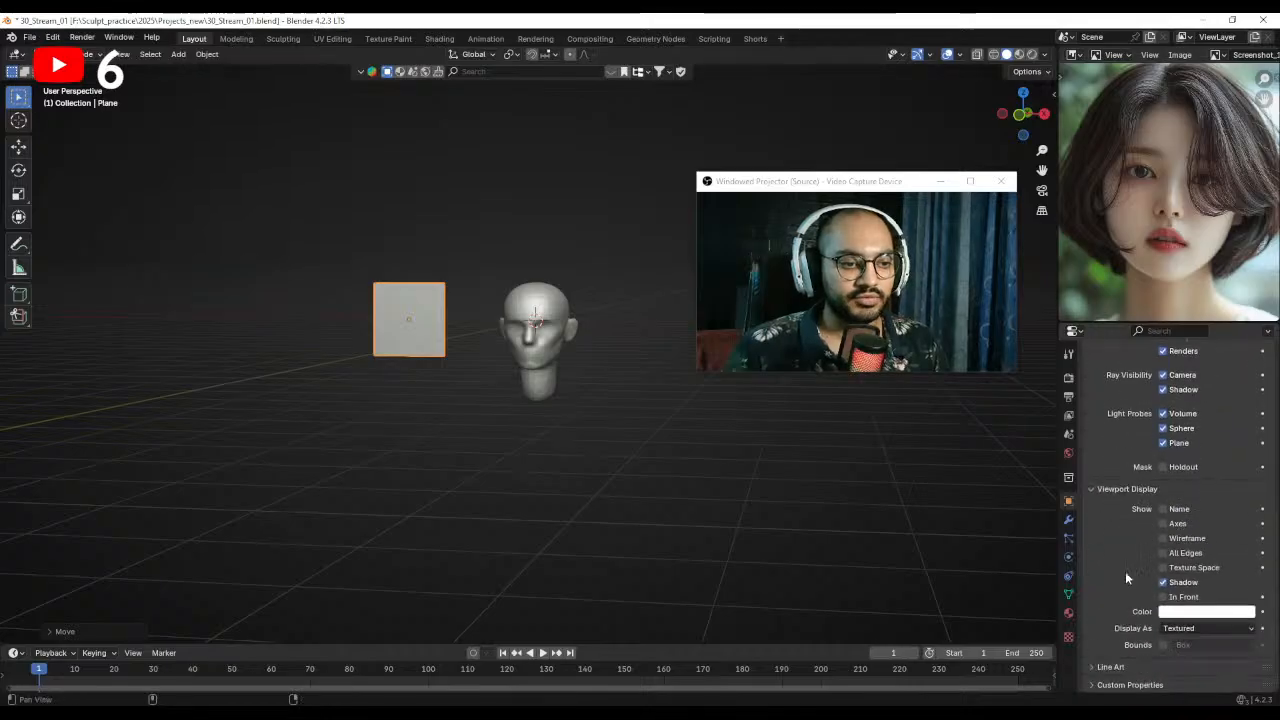
pyautogui.click(1192, 628)
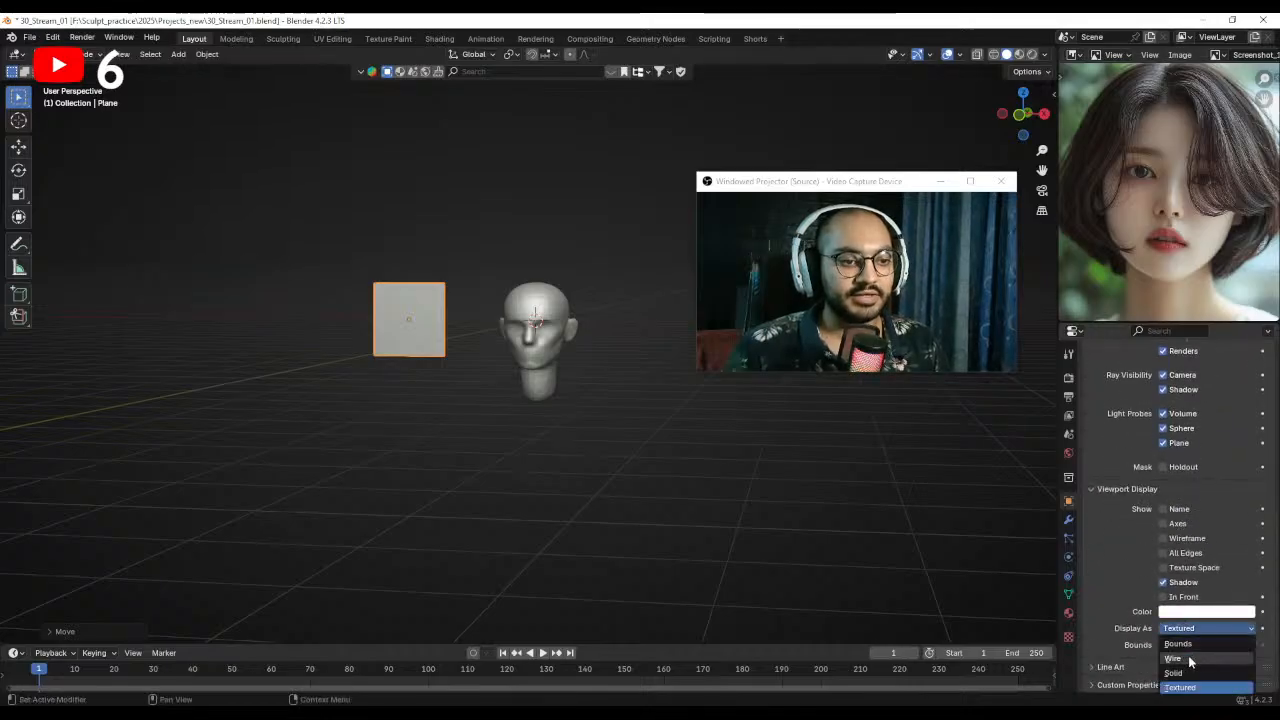
pyautogui.click(1190, 660)
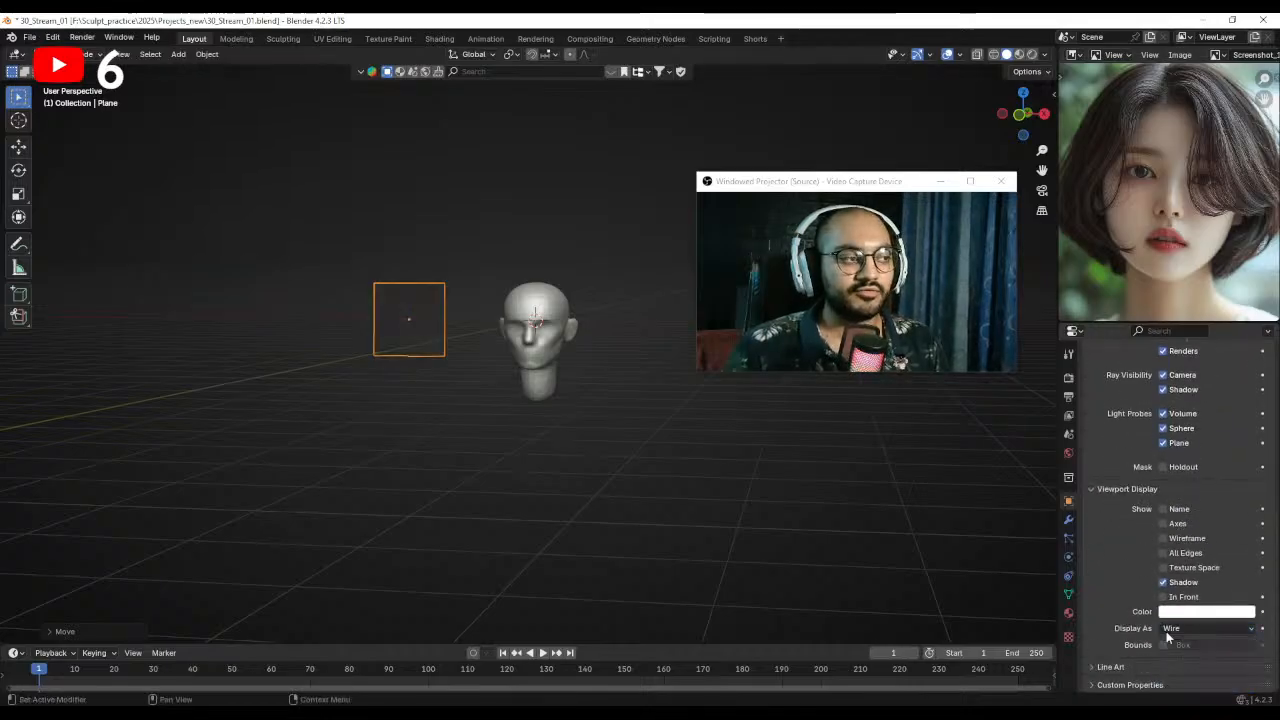
# - Apply the plane's object transform and add an Array modifier to it
pyautogui.click(1068, 519)
pyautogui.click(1163, 378)
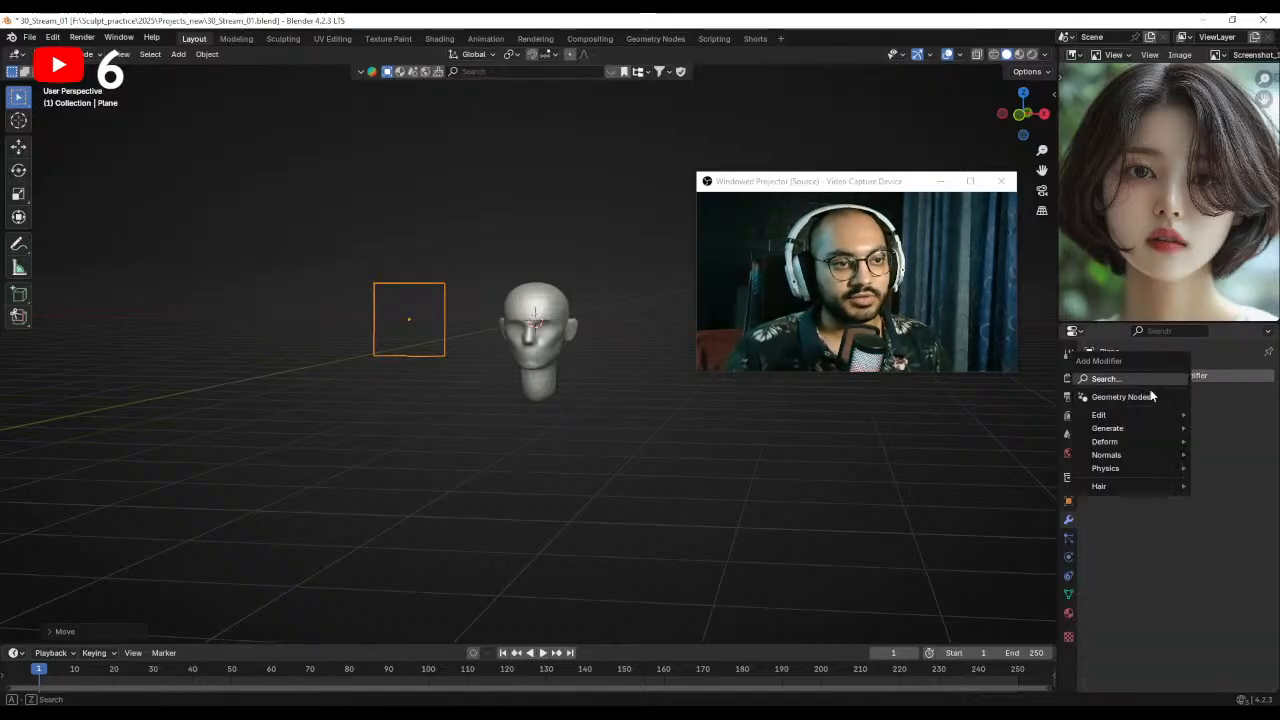
pyautogui.hotkey('ctrl', 'a')
pyautogui.click(414, 423)
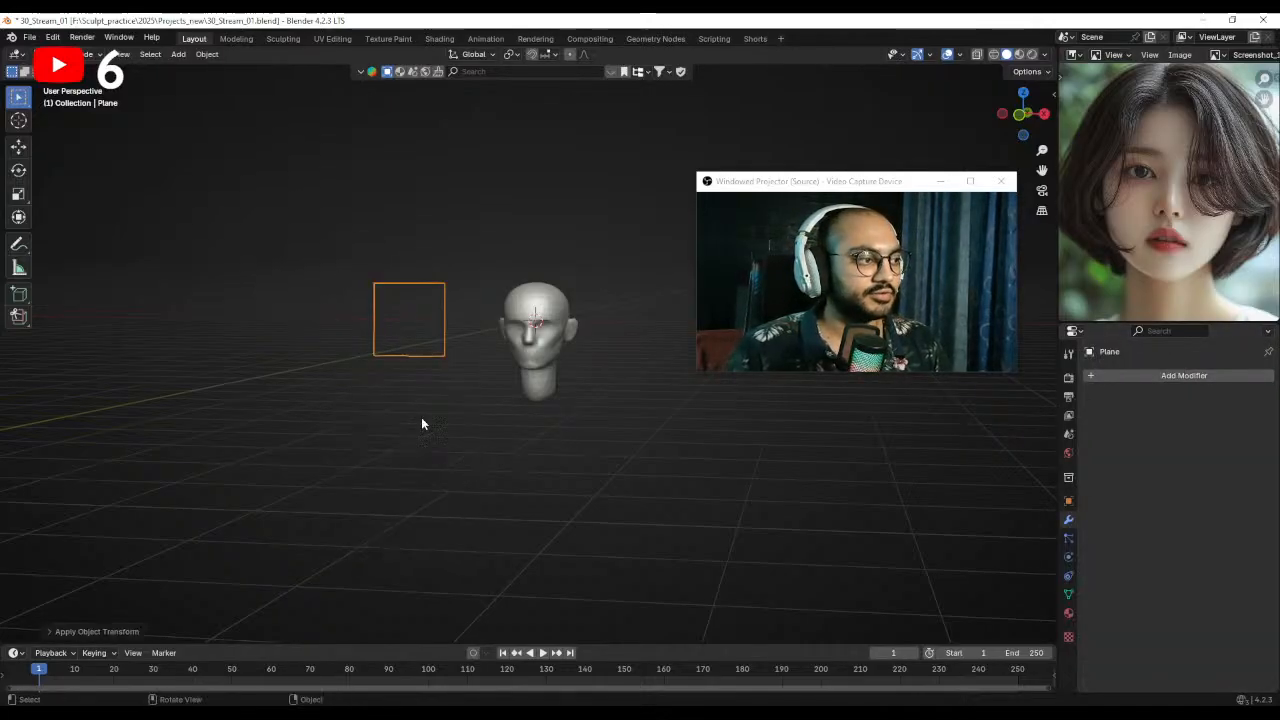
pyautogui.click(1195, 376)
pyautogui.write('ar')
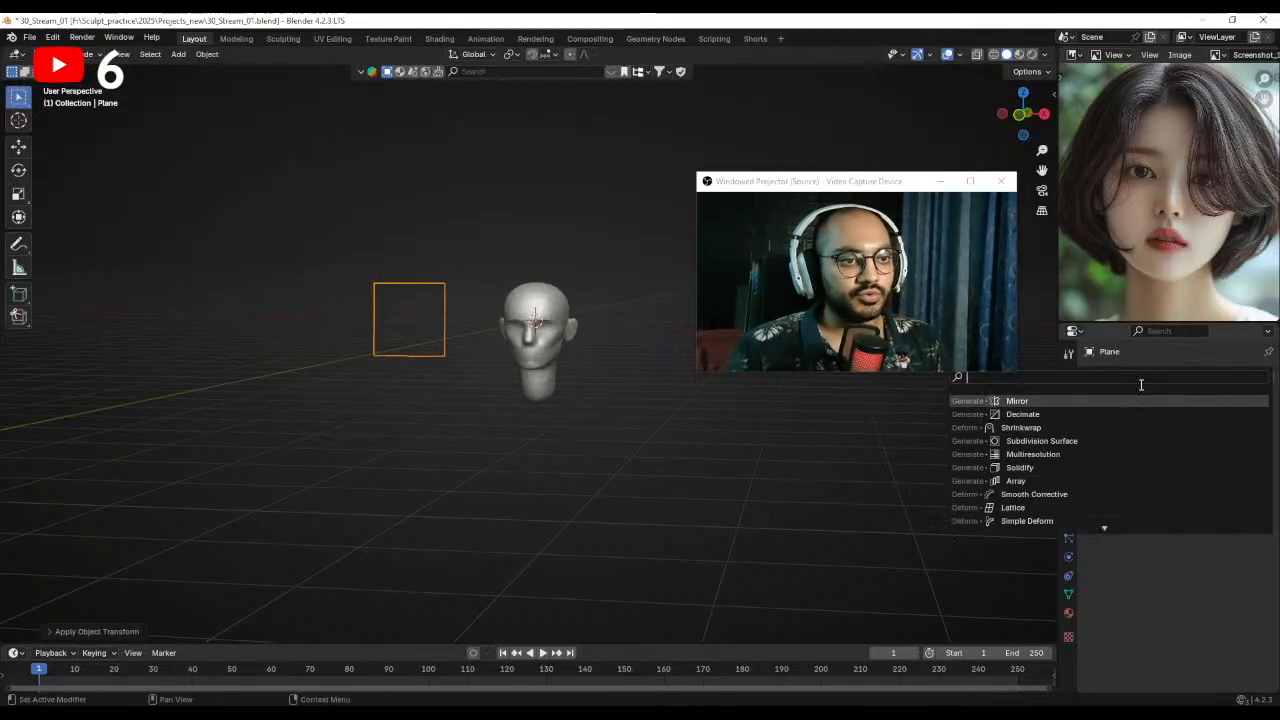
pyautogui.press('Return')
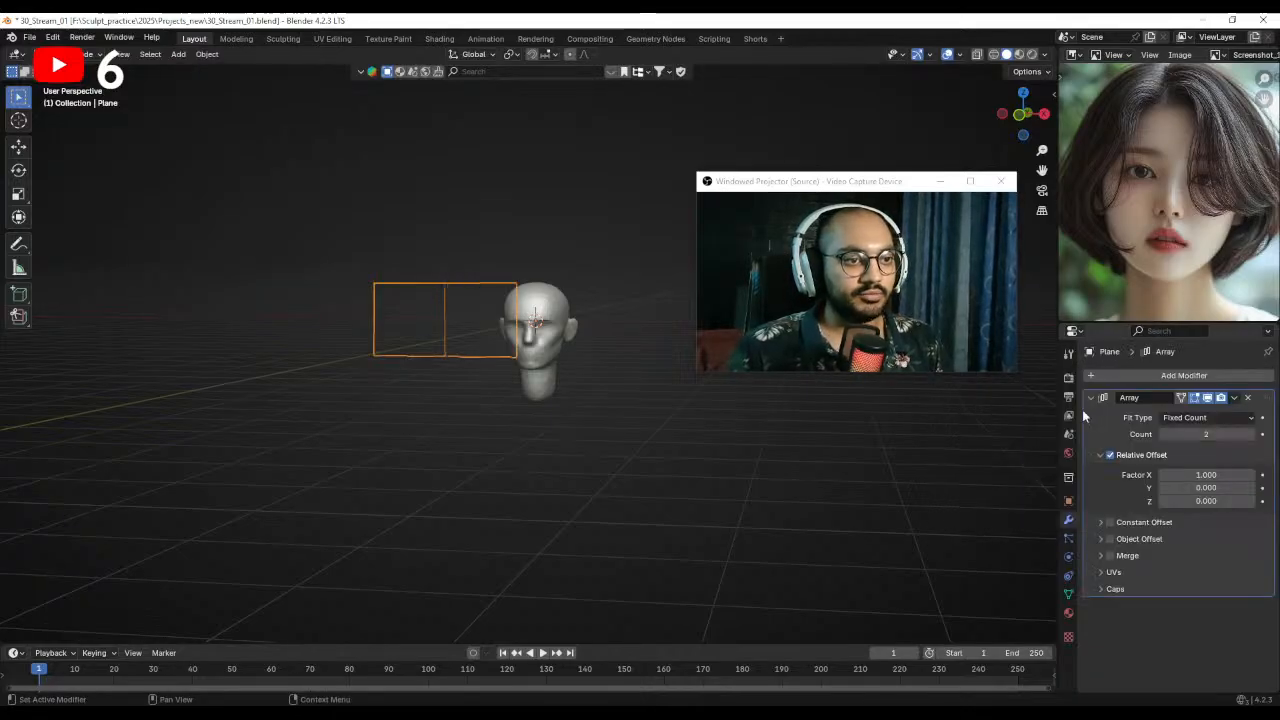
# - Set the array's relative offset X factor to 0, try -1 for Y, and reset Y to 0
pyautogui.click(1212, 474)
pyautogui.write('0')
pyautogui.press('Return')
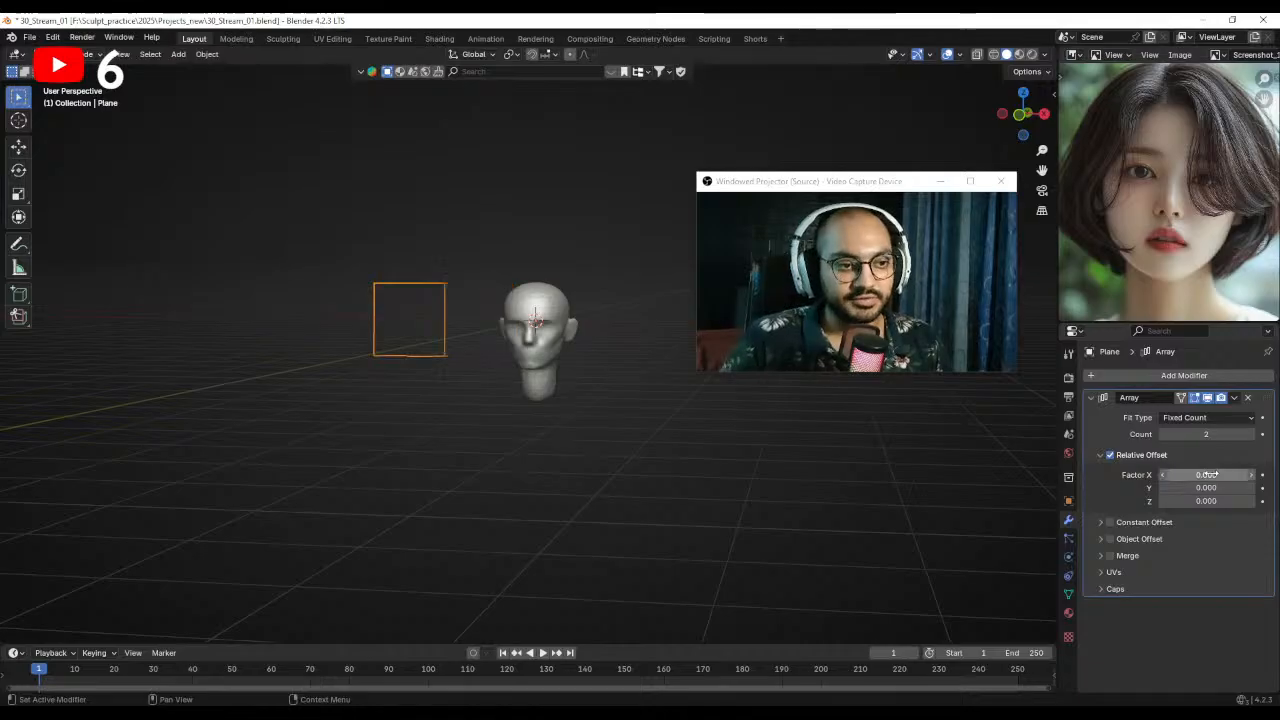
pyautogui.click(1200, 486)
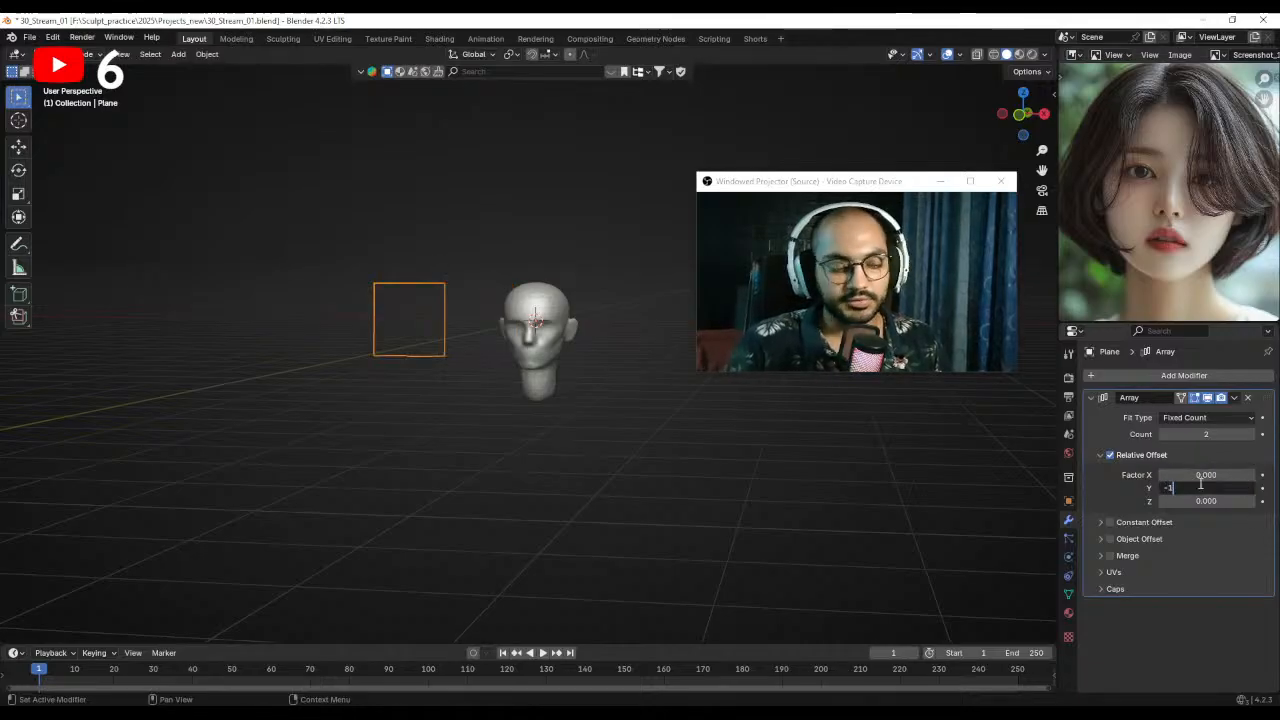
pyautogui.write('-1')
pyautogui.press('Return')
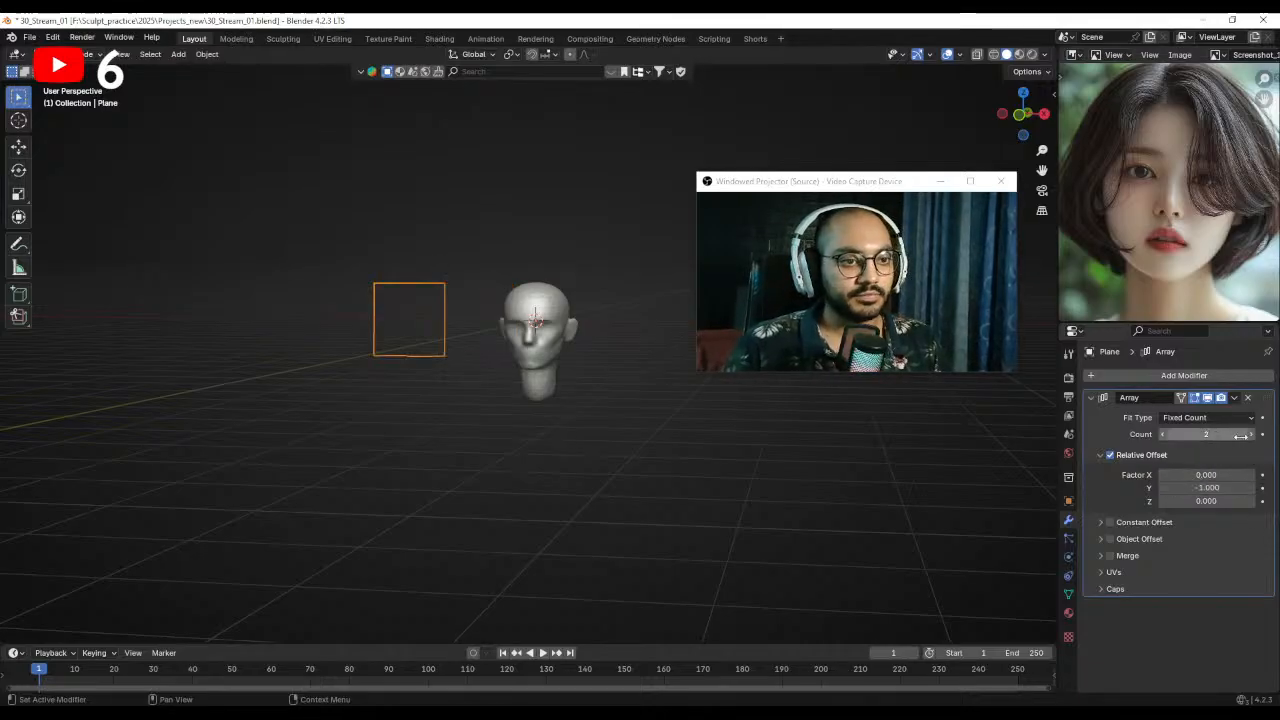
pyautogui.click(1205, 486)
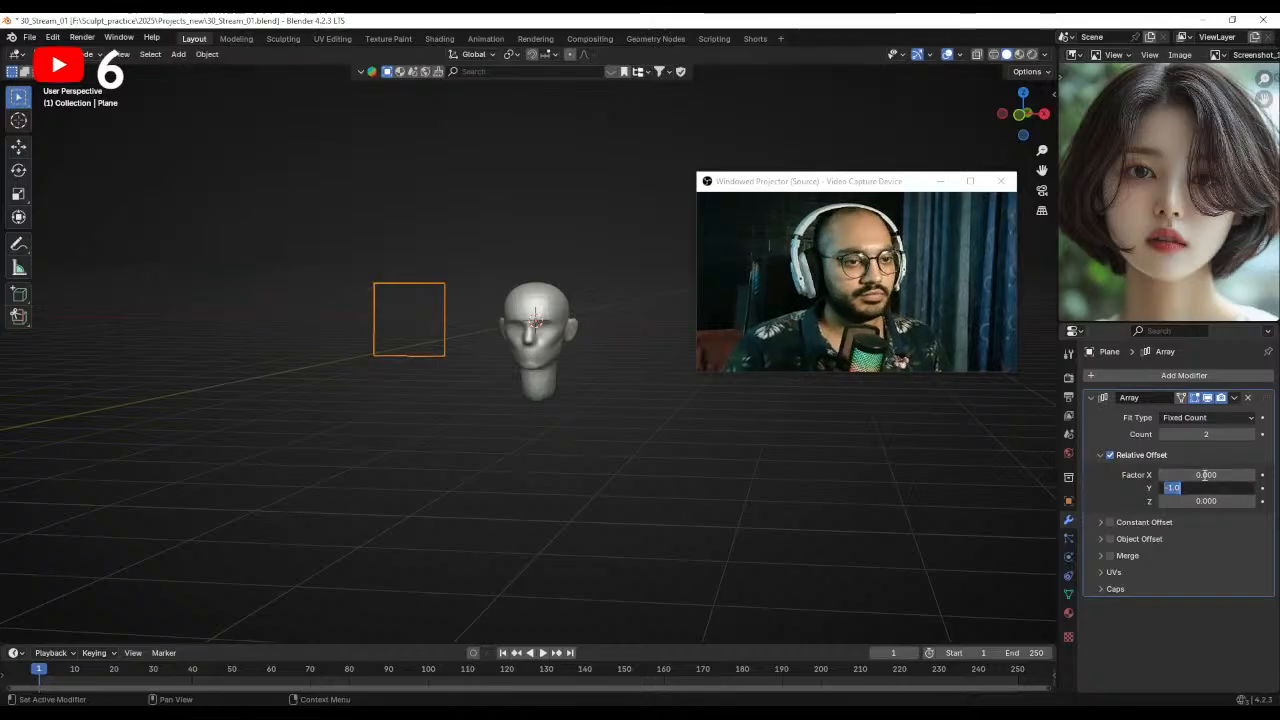
pyautogui.press('Return')
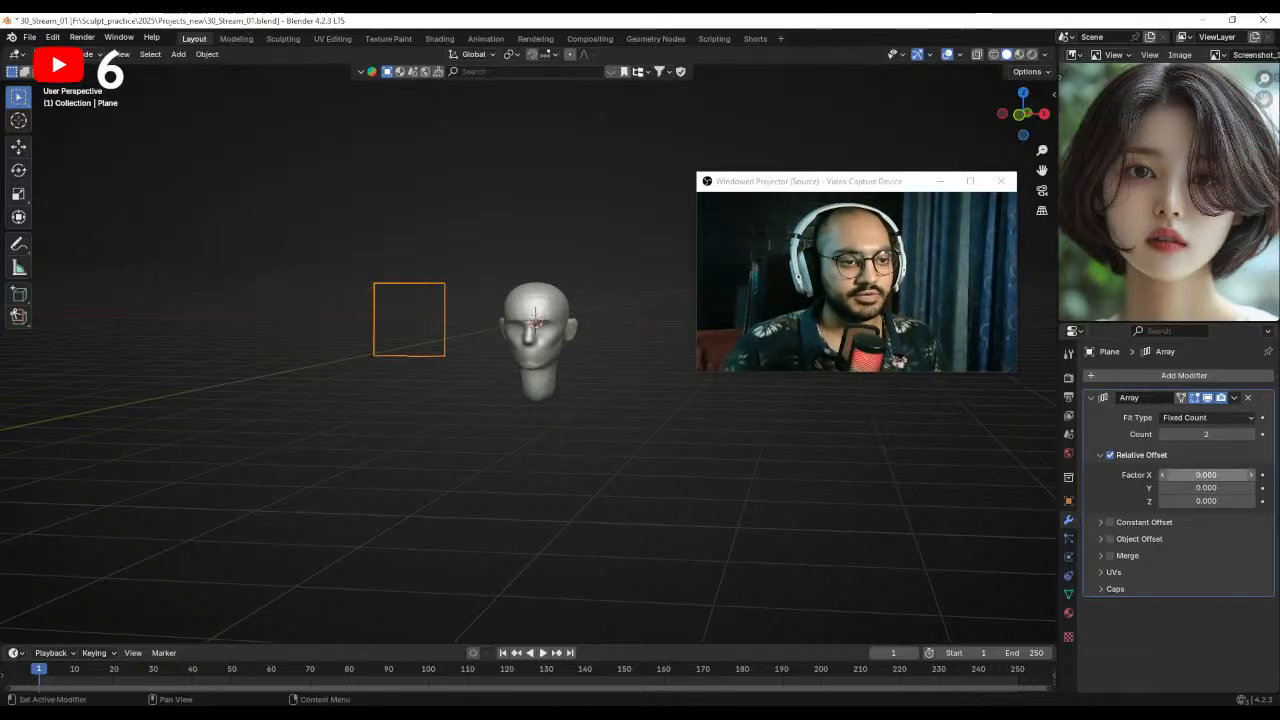
# - Set the array's relative offset Z factor to -1 and its count to 8
pyautogui.moveTo(1161, 502); pyautogui.dragTo(1160, 502)
pyautogui.hotkey('ctrl', 'z')
pyautogui.click(1194, 502)
pyautogui.write('-1')
pyautogui.press('Return')
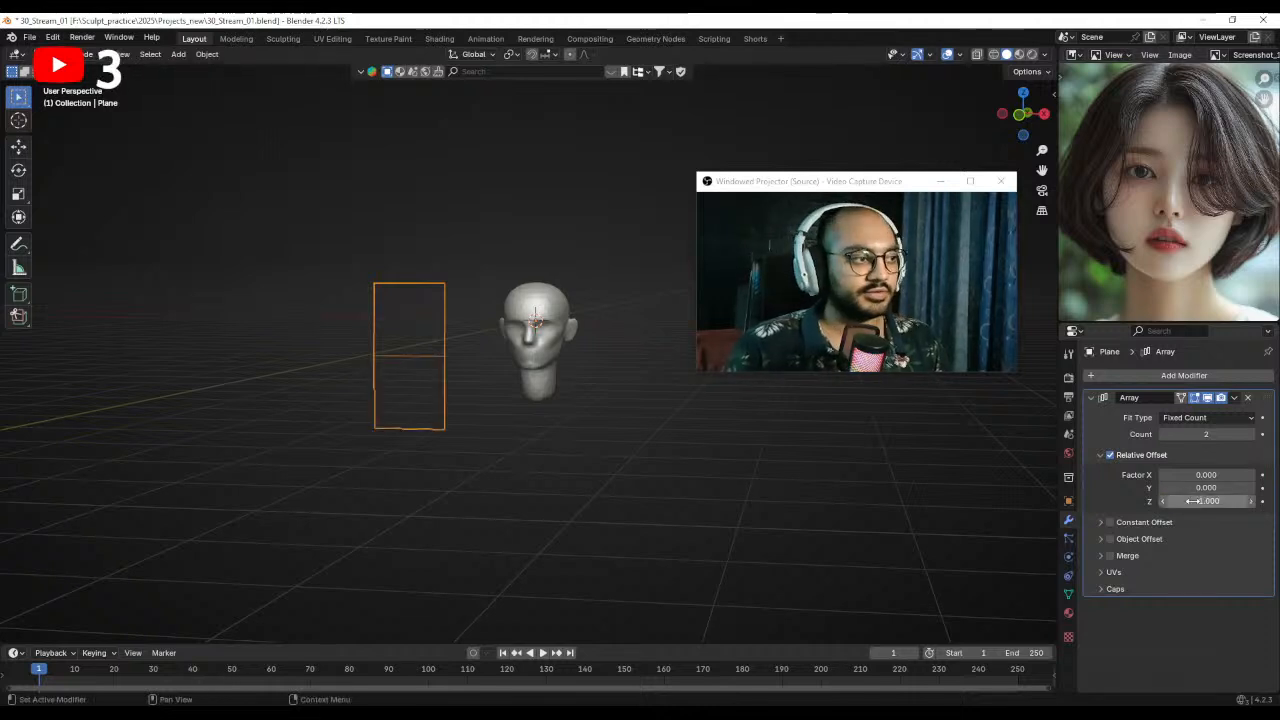
pyautogui.write('8')
pyautogui.press('Return')
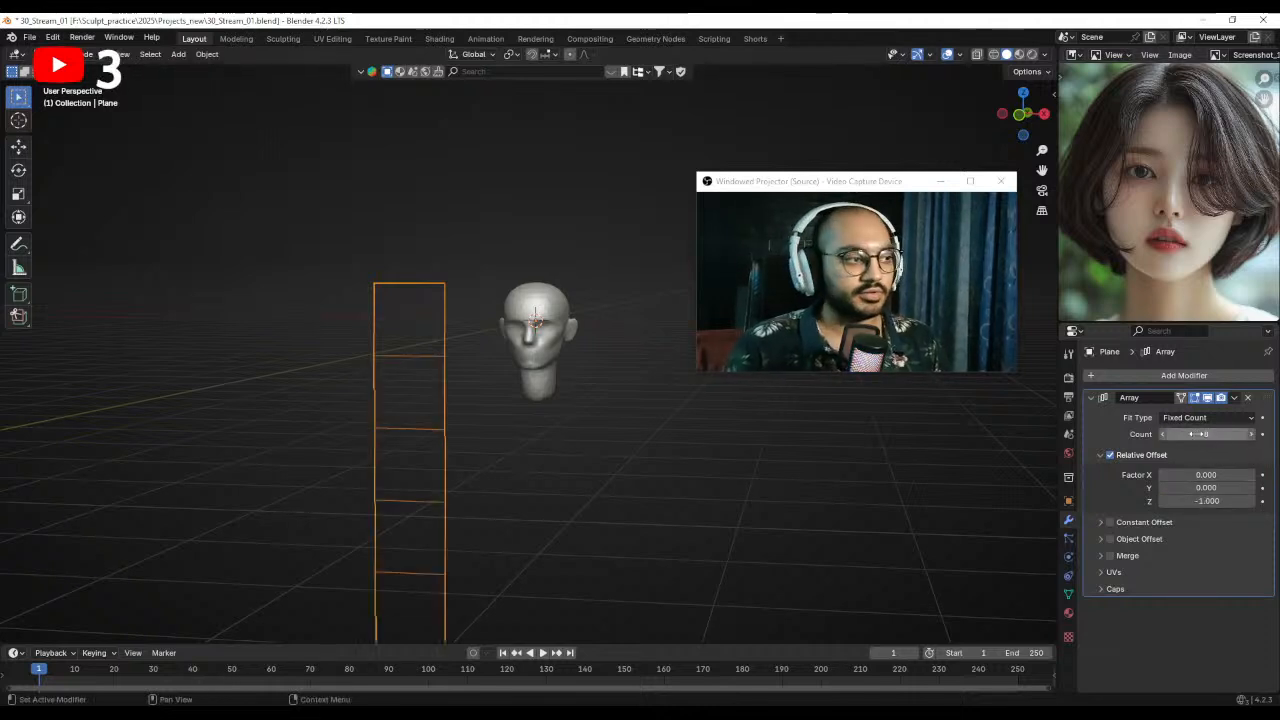
# - Move the plane array along the X axis in front view until its first square surrounds the head
pyautogui.moveTo(557, 457); pyautogui.dragTo(543, 466, button='middle')
pyautogui.click(531, 444)
pyautogui.press('KP_1')
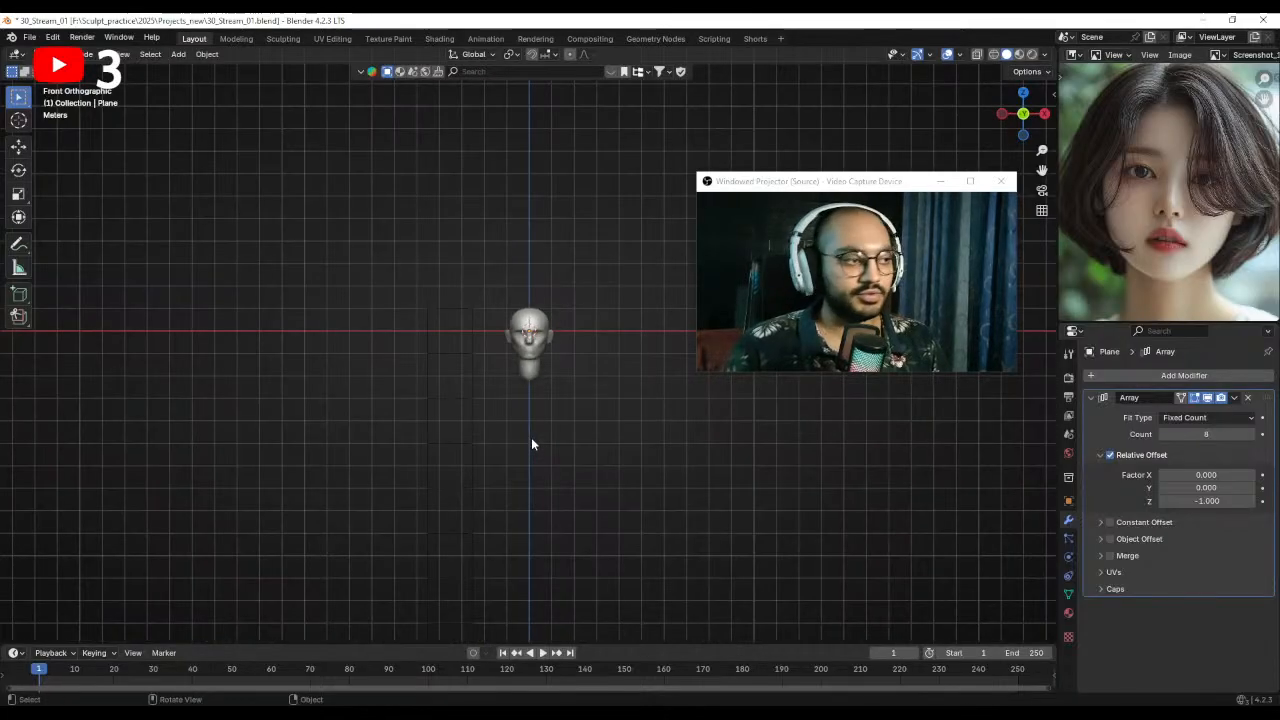
pyautogui.click(461, 384)
pyautogui.keyDown('shift'); pyautogui.moveTo(562, 415); pyautogui.dragTo(539, 391, button='middle'); pyautogui.keyUp('shift')
pyautogui.press('g')
pyautogui.press('x')
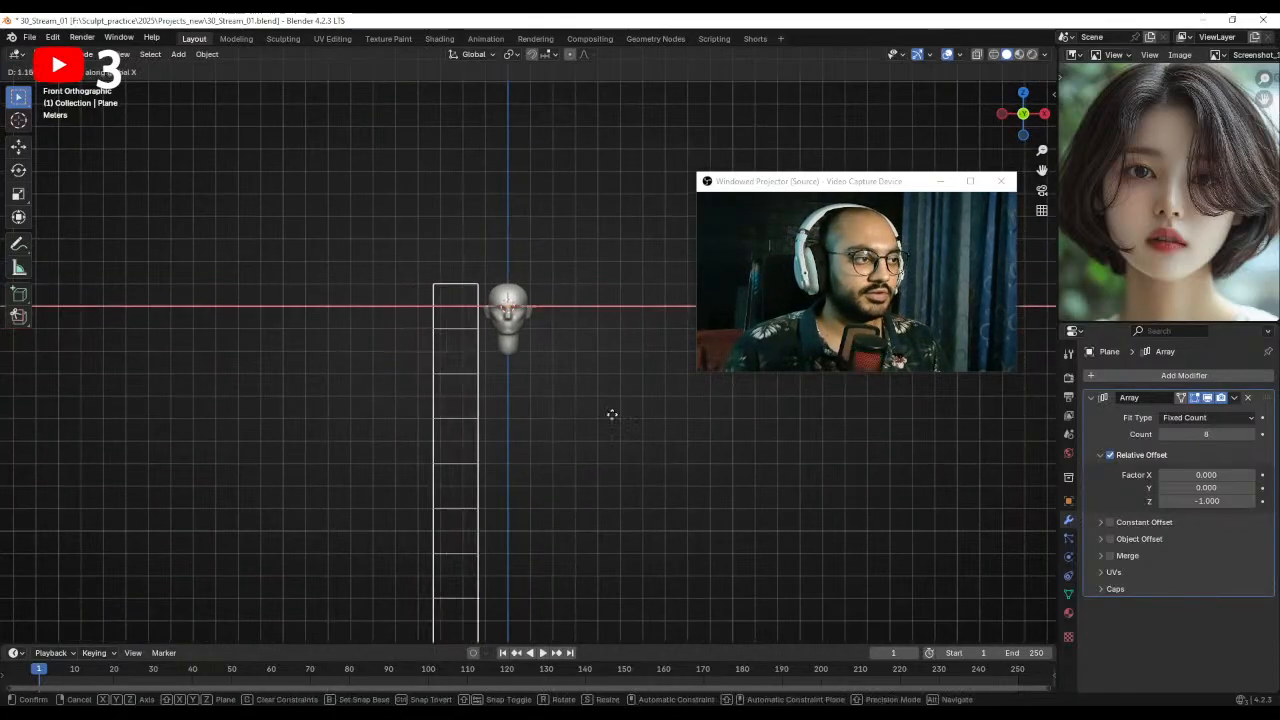
pyautogui.click(647, 420)
pyautogui.scroll(3, 643, 420)
pyautogui.scroll(1, 620, 380)
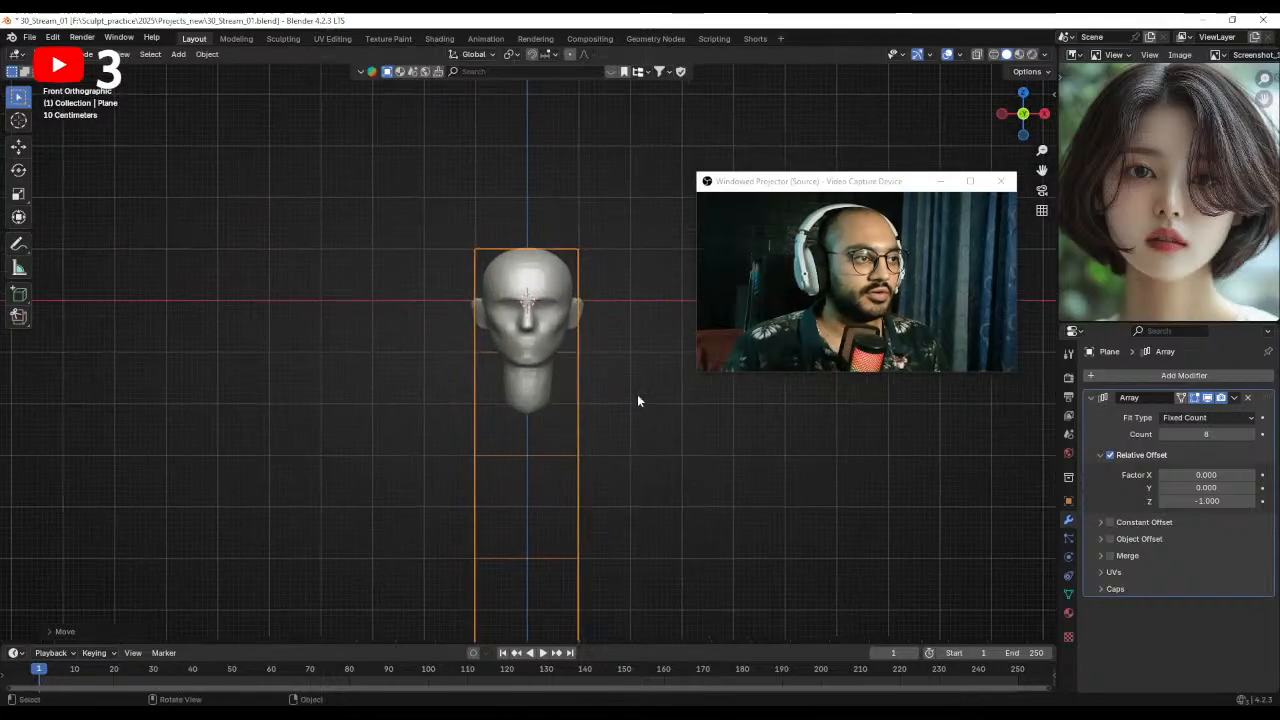
# - Set the plane's origin to Center of Mass (Surface) and scale the array towards the head's size
pyautogui.click(207, 54)
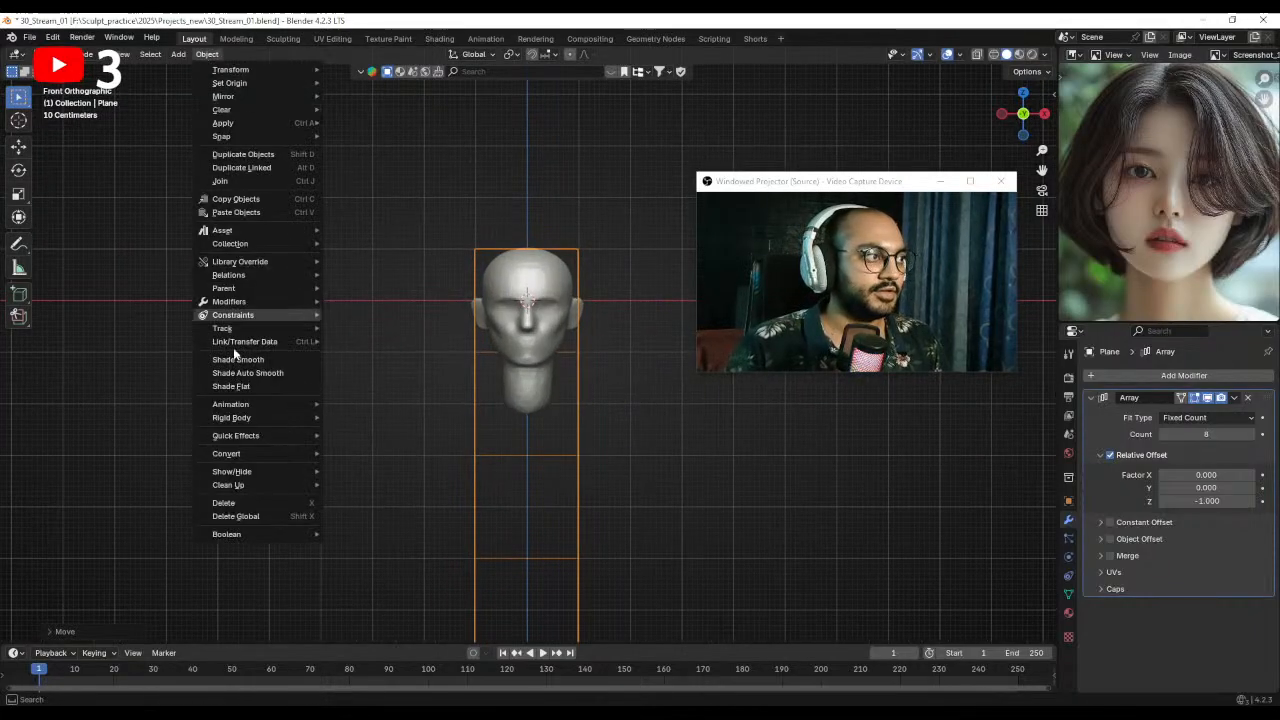
pyautogui.moveTo(232, 83)
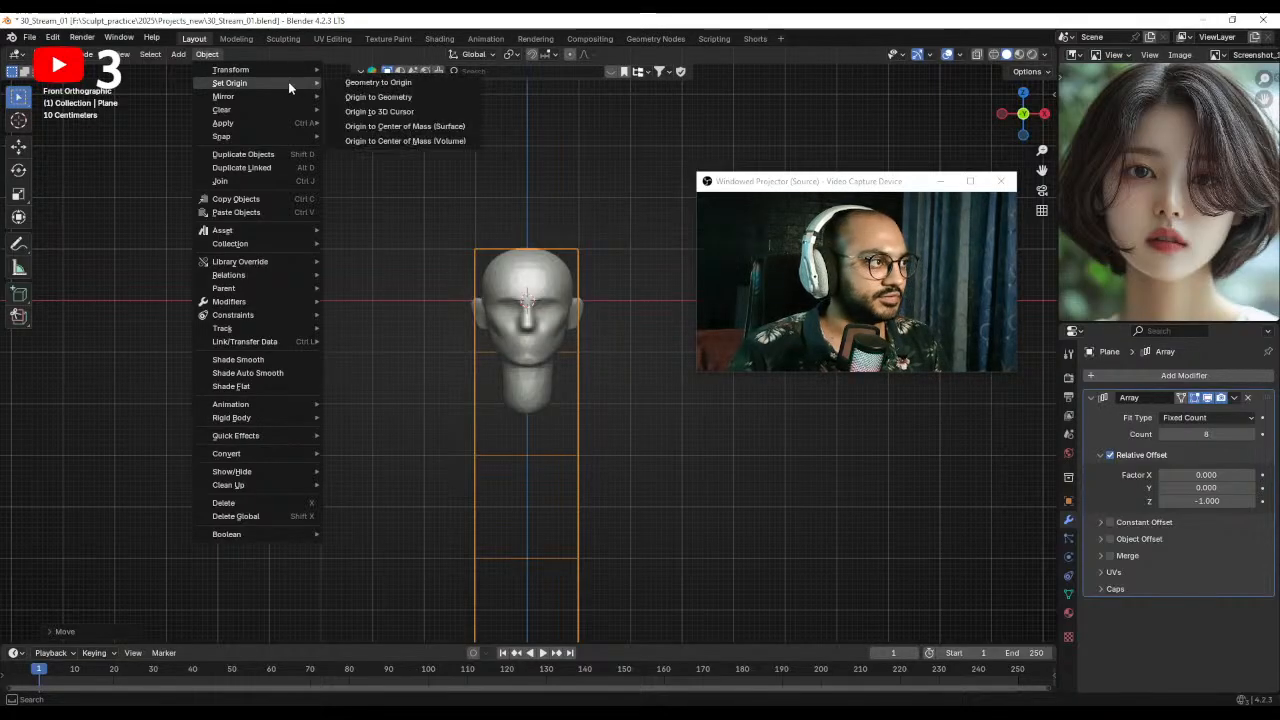
pyautogui.click(405, 126)
pyautogui.press('s')
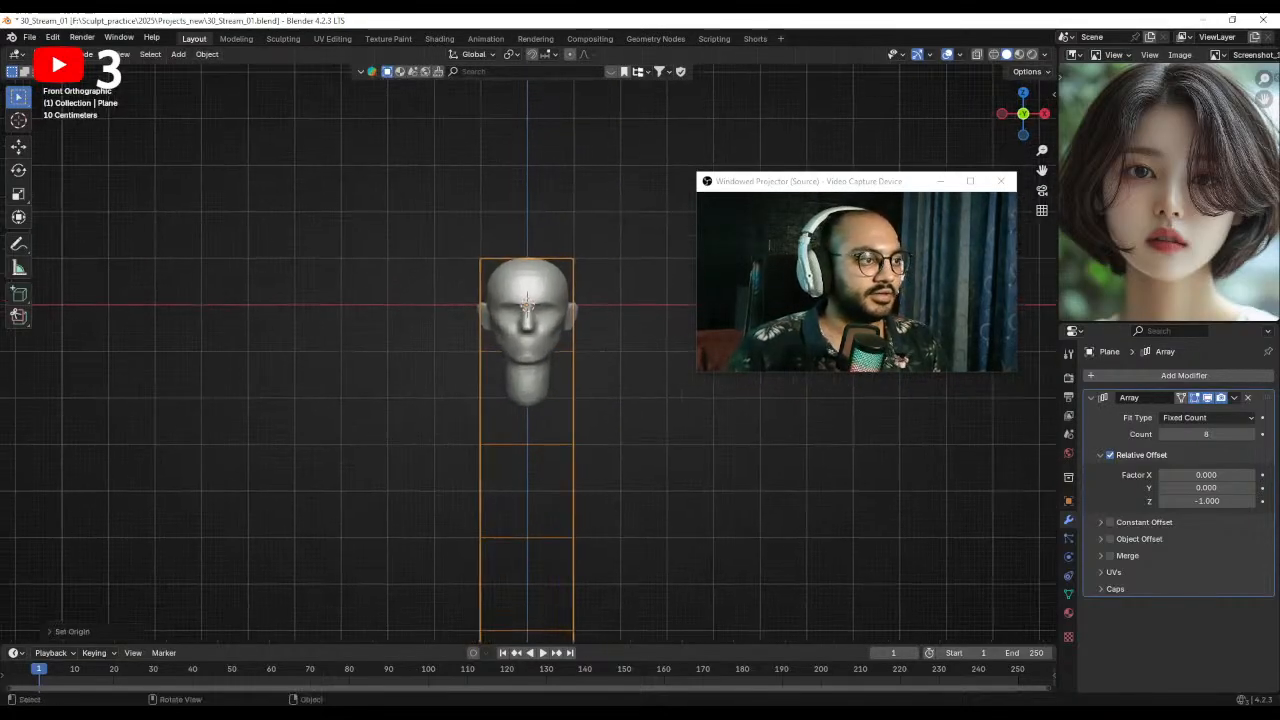
pyautogui.click(646, 398)
# - Move the array along the Z axis and rescale it so its first square frames the head from crown to chin
pyautogui.press('g')
pyautogui.press('z')
pyautogui.click(649, 397)
pyautogui.press('s')
pyautogui.click(648, 393)
pyautogui.scroll(-5, 630, 480)
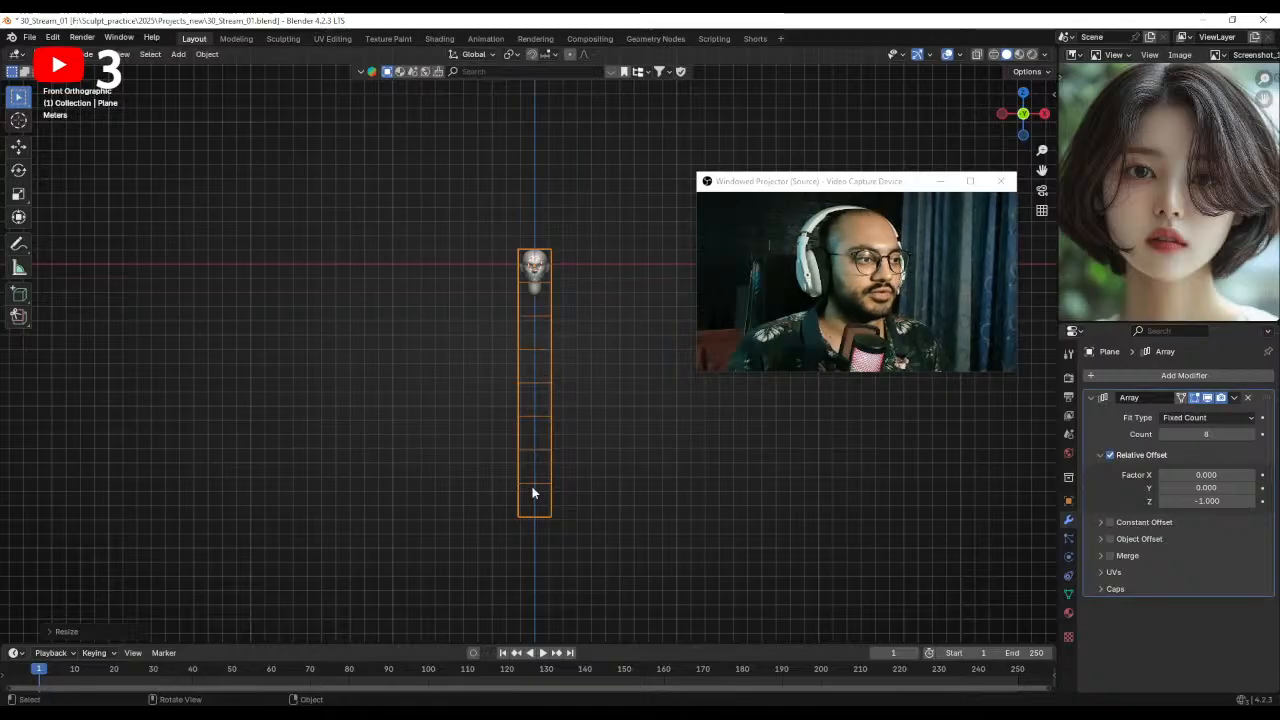
pyautogui.keyDown('ctrl'); pyautogui.moveTo(590, 477); pyautogui.dragTo(613, 427, button='middle'); pyautogui.keyUp('ctrl')
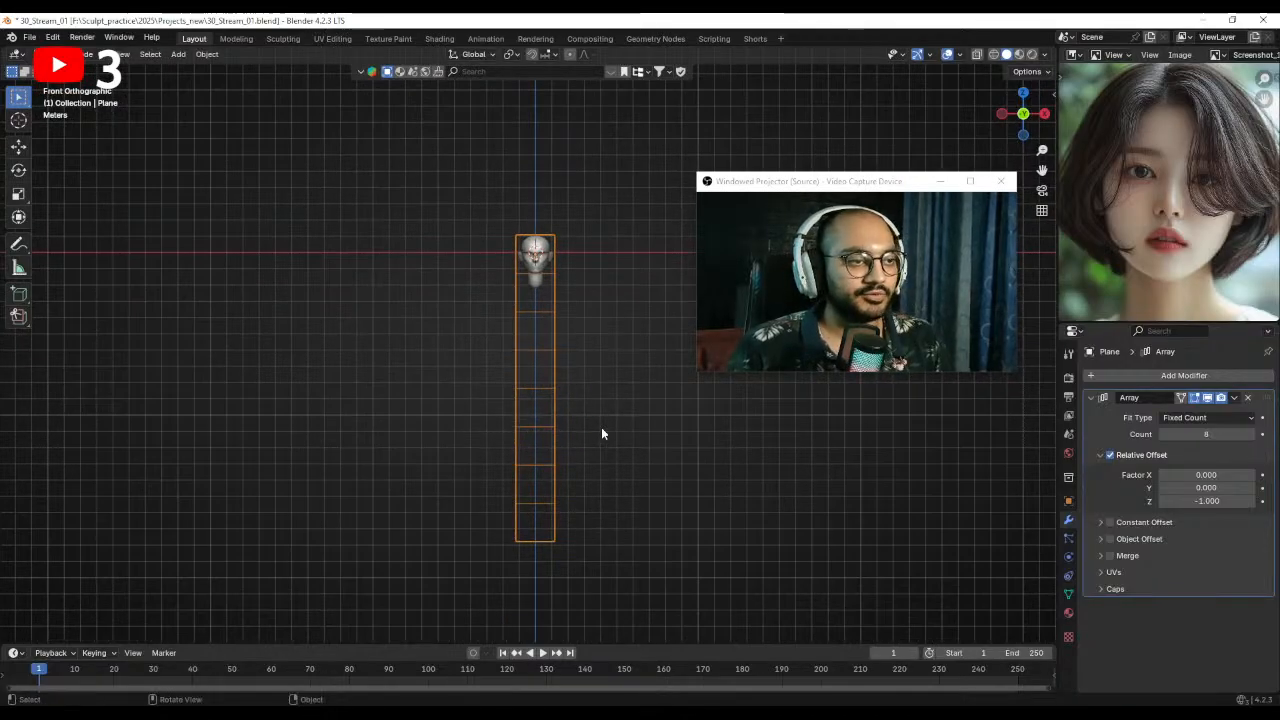
# - Delete the plane array and return to a perspective view of the head
pyautogui.press('x')
pyautogui.click(584, 437)
pyautogui.keyDown('ctrl'); pyautogui.moveTo(578, 466); pyautogui.dragTo(561, 380, button='middle'); pyautogui.keyUp('ctrl')
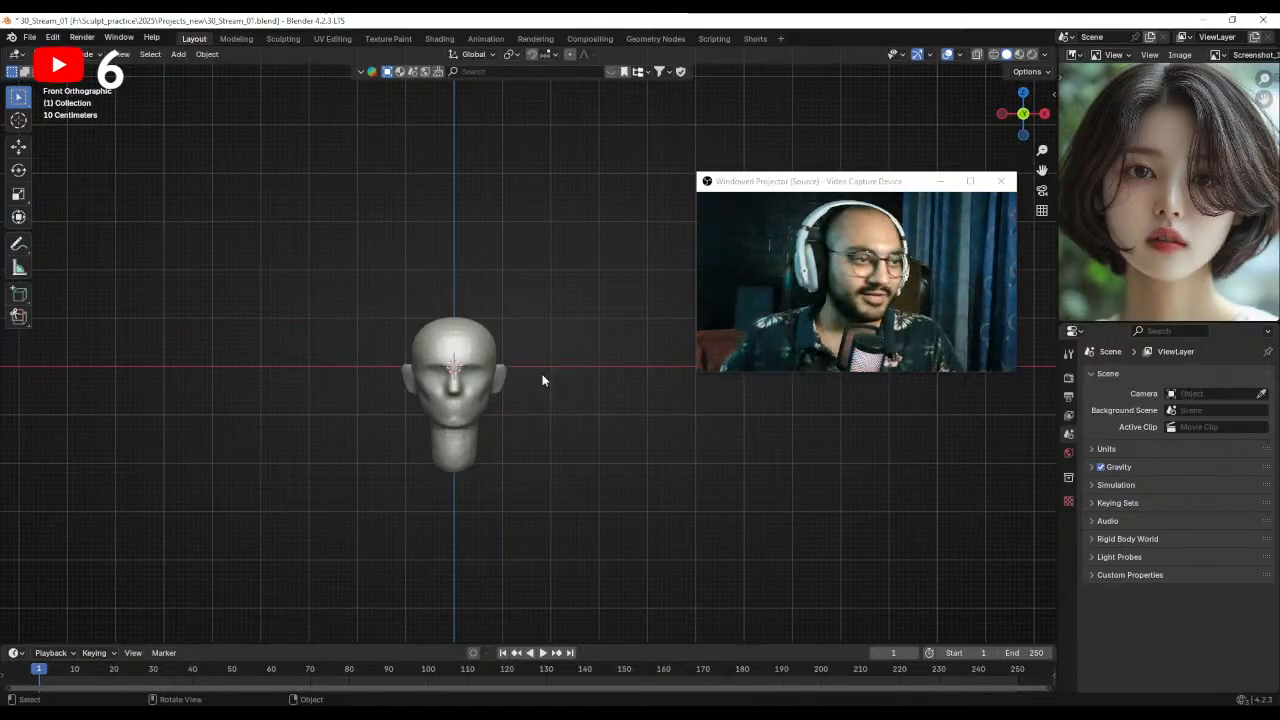
pyautogui.moveTo(512, 356)
pyautogui.mouseDown(button='middle')
pyautogui.moveTo(480, 400)
pyautogui.moveTo(500, 429)
pyautogui.moveTo(518, 341)
pyautogui.mouseUp(button='middle')
pyautogui.scroll(2, 518, 341)
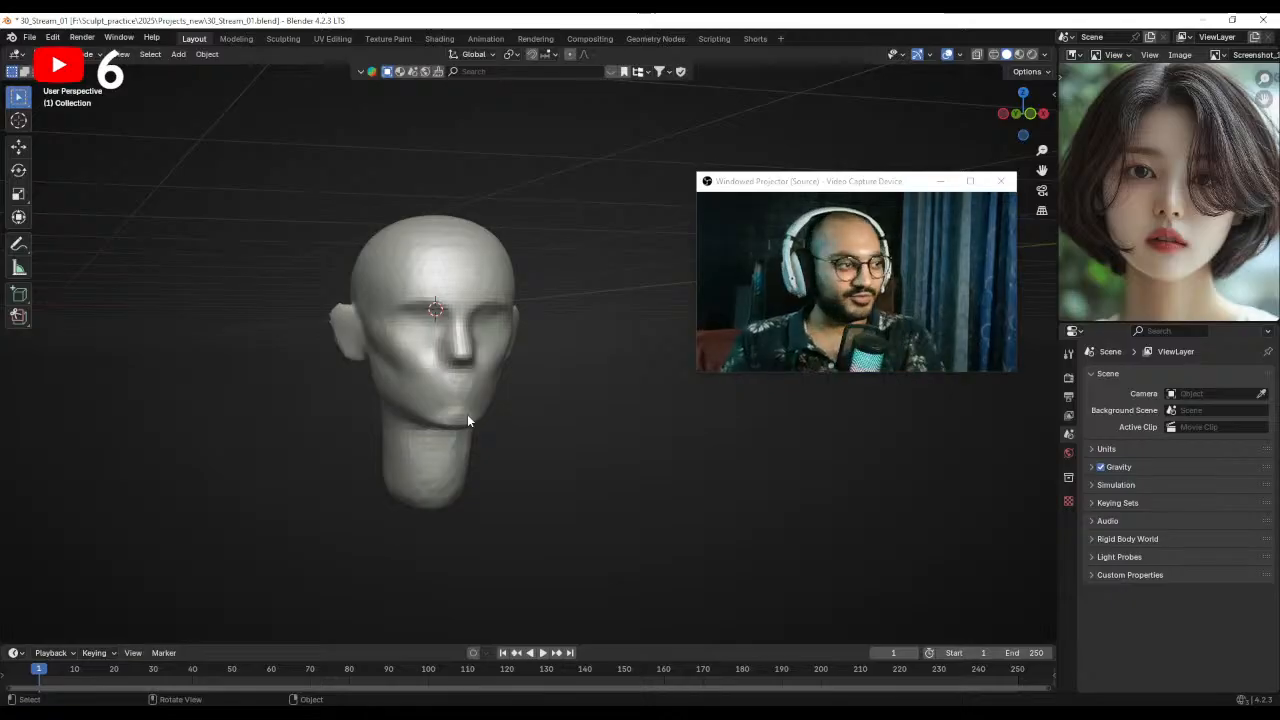
# - Select the head, enter Sculpt Mode and set the Grab brush radius to 72 px for work around the nose
pyautogui.moveTo(404, 458)
pyautogui.keyDown('ctrl'); pyautogui.keyDown('alt'); pyautogui.mouseDown()
pyautogui.moveTo(484, 368)
pyautogui.moveTo(540, 352)
pyautogui.mouseUp(); pyautogui.keyUp('alt'); pyautogui.keyUp('ctrl')
pyautogui.click(475, 335)
pyautogui.hotkey('ctrl', 'Tab')
pyautogui.click(474, 402)
pyautogui.moveTo(474, 404)
pyautogui.keyDown('alt'); pyautogui.mouseDown()
pyautogui.moveTo(542, 362)
pyautogui.moveTo(533, 374)
pyautogui.mouseUp(); pyautogui.keyUp('alt')
pyautogui.press('f')
pyautogui.click(494, 403)
pyautogui.press('f')
pyautogui.click(538, 364)
pyautogui.moveTo(533, 375); pyautogui.dragTo(428, 380, button='middle')
pyautogui.scroll(-2, 440, 388)
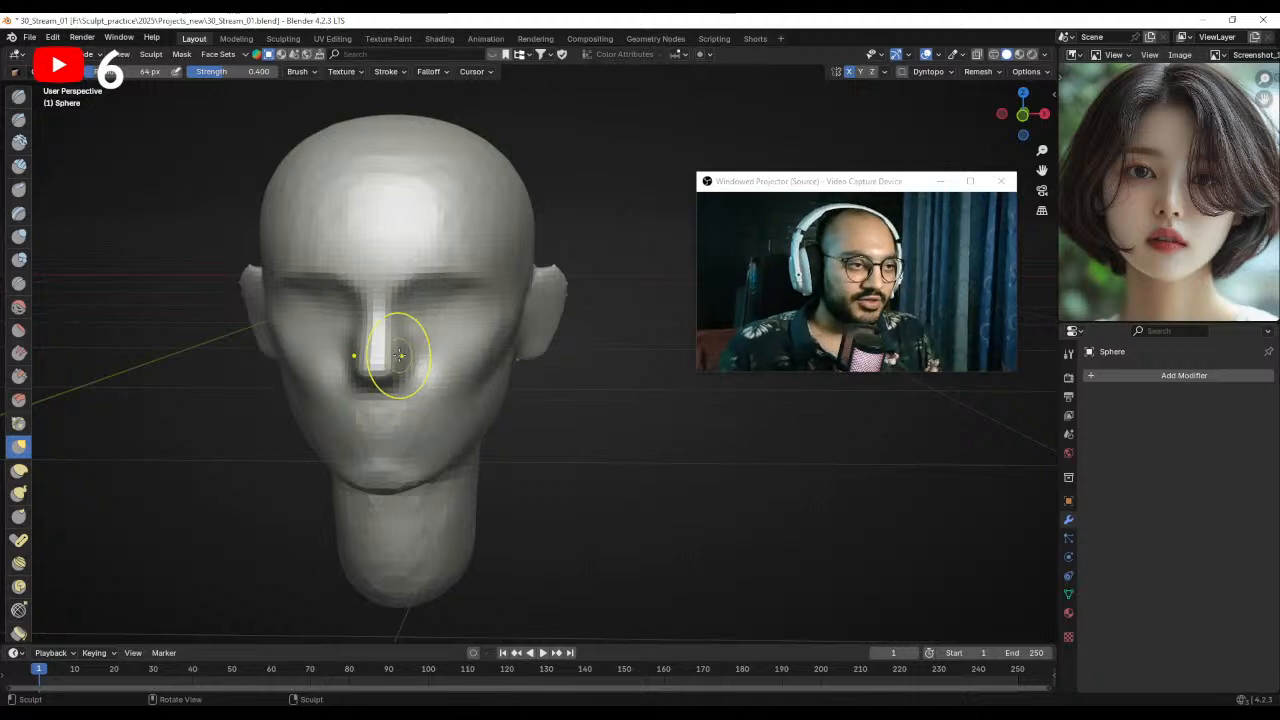
pyautogui.scroll(1, 438, 366)
pyautogui.moveTo(471, 338)
pyautogui.mouseDown(button='middle')
pyautogui.moveTo(440, 364)
pyautogui.moveTo(464, 361)
pyautogui.moveTo(449, 337)
pyautogui.mouseUp(button='middle')
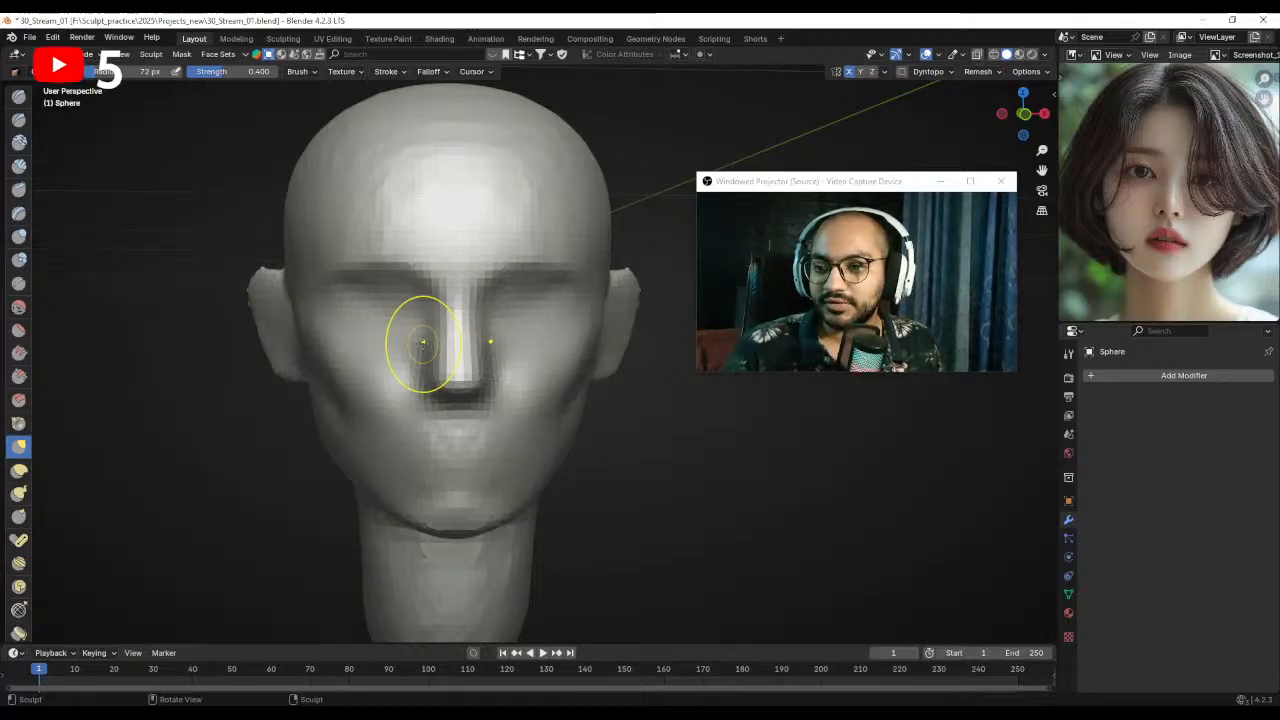
pyautogui.keyDown('ctrl'); pyautogui.moveTo(491, 386); pyautogui.dragTo(490, 424, button='middle'); pyautogui.keyUp('ctrl')
pyautogui.hotkey('ctrl', 'Tab')
pyautogui.click(603, 438)
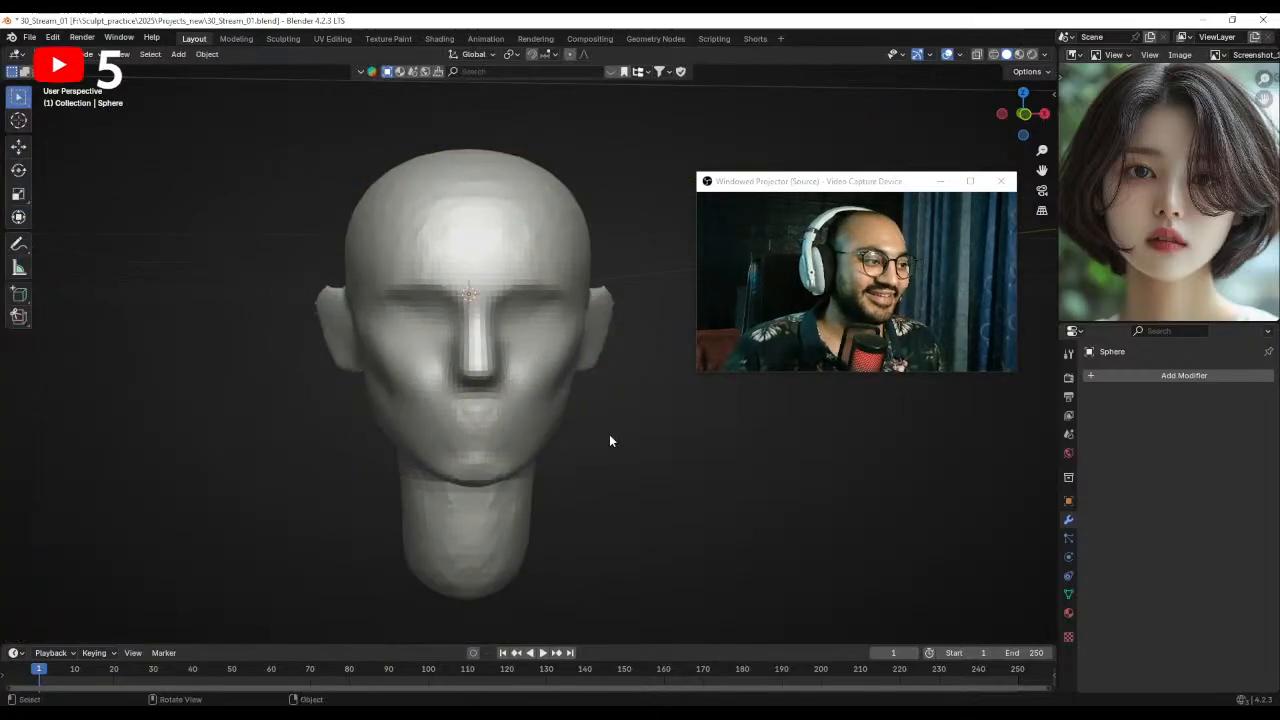
pyautogui.hotkey('shift', 'a')
pyautogui.moveTo(602, 435)
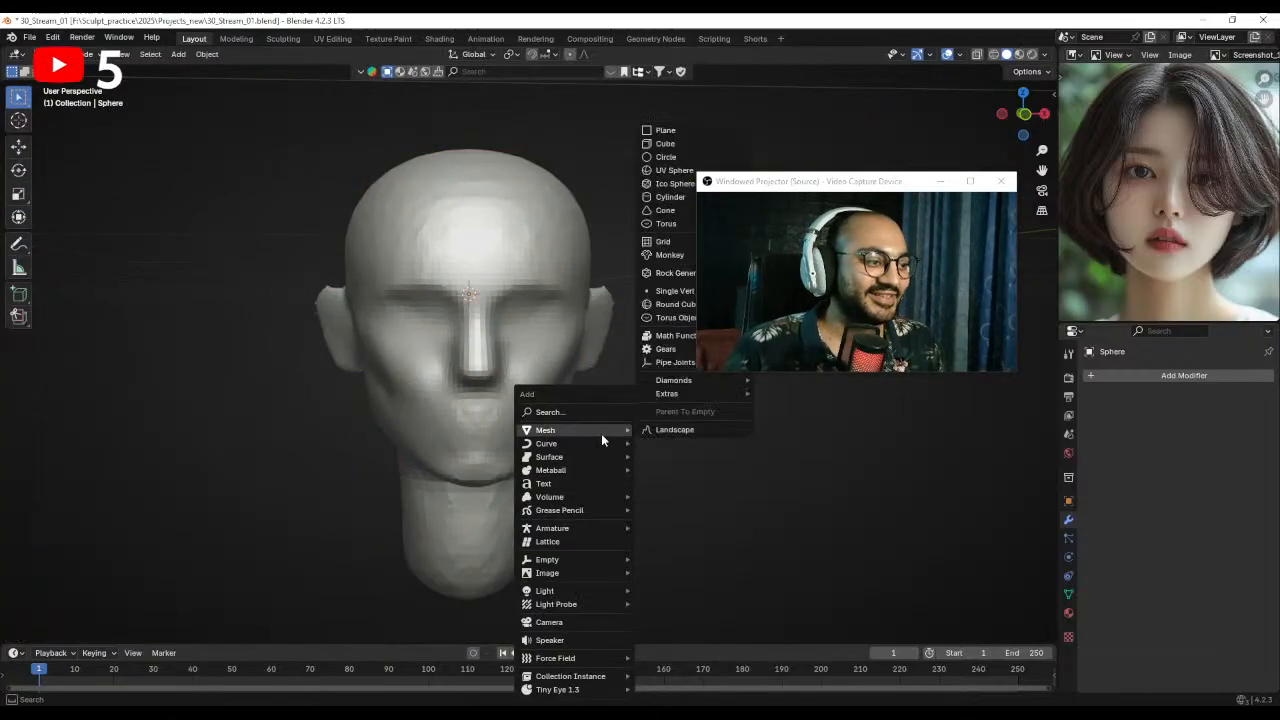
pyautogui.click(665, 256)
pyautogui.keyDown('ctrl'); pyautogui.moveTo(625, 368); pyautogui.dragTo(611, 431, button='middle'); pyautogui.keyUp('ctrl')
pyautogui.press('g')
pyautogui.press('x')
pyautogui.click(348, 416)
pyautogui.keyDown('alt'); pyautogui.keyDown('shift'); pyautogui.moveTo(348, 415); pyautogui.dragTo(430, 442); pyautogui.keyUp('shift'); pyautogui.keyUp('alt')
pyautogui.keyDown('alt'); pyautogui.moveTo(404, 408); pyautogui.dragTo(500, 404); pyautogui.keyUp('alt')
pyautogui.click(373, 375)
pyautogui.press('x')
pyautogui.click(373, 376)
pyautogui.keyDown('alt'); pyautogui.moveTo(590, 425); pyautogui.dragTo(525, 429); pyautogui.keyUp('alt')
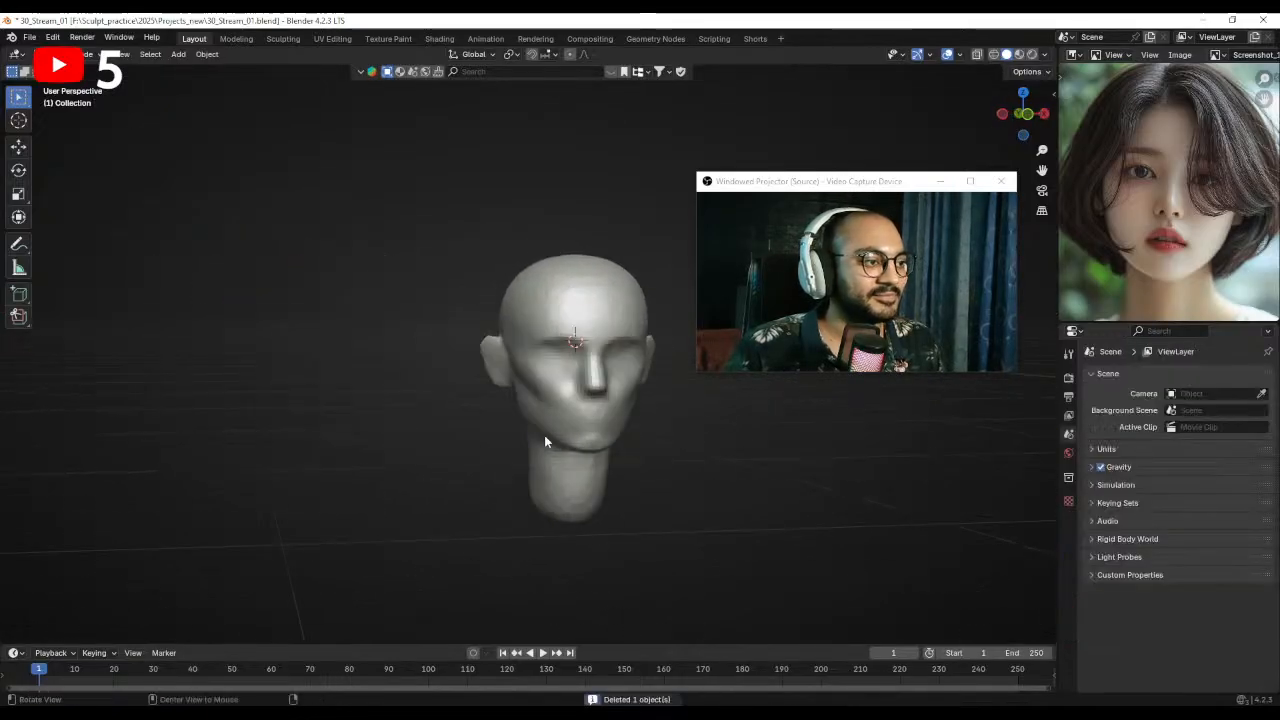
# - Return the head to Sculpt Mode and adjust the inner brow with the Grab brush at a 77 px radius
pyautogui.scroll(2, 524, 428)
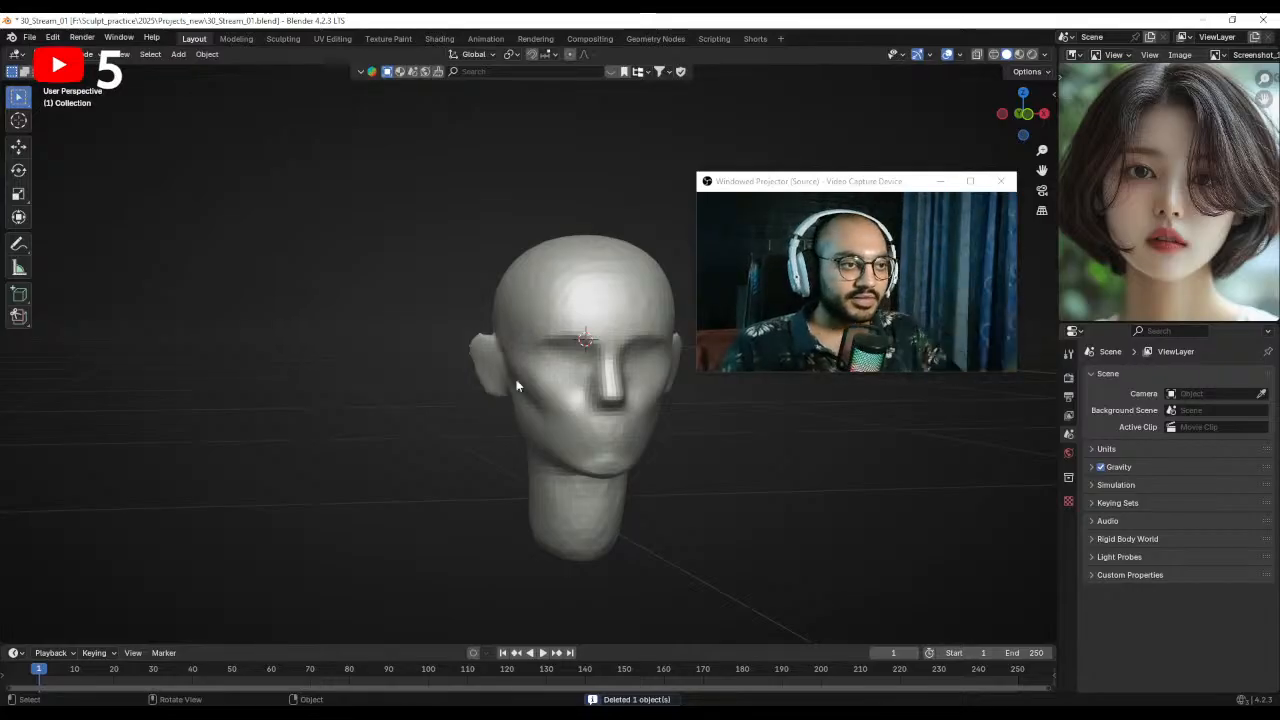
pyautogui.moveTo(495, 380)
pyautogui.keyDown('alt'); pyautogui.mouseDown()
pyautogui.moveTo(507, 351)
pyautogui.moveTo(519, 368)
pyautogui.mouseUp(); pyautogui.keyUp('alt')
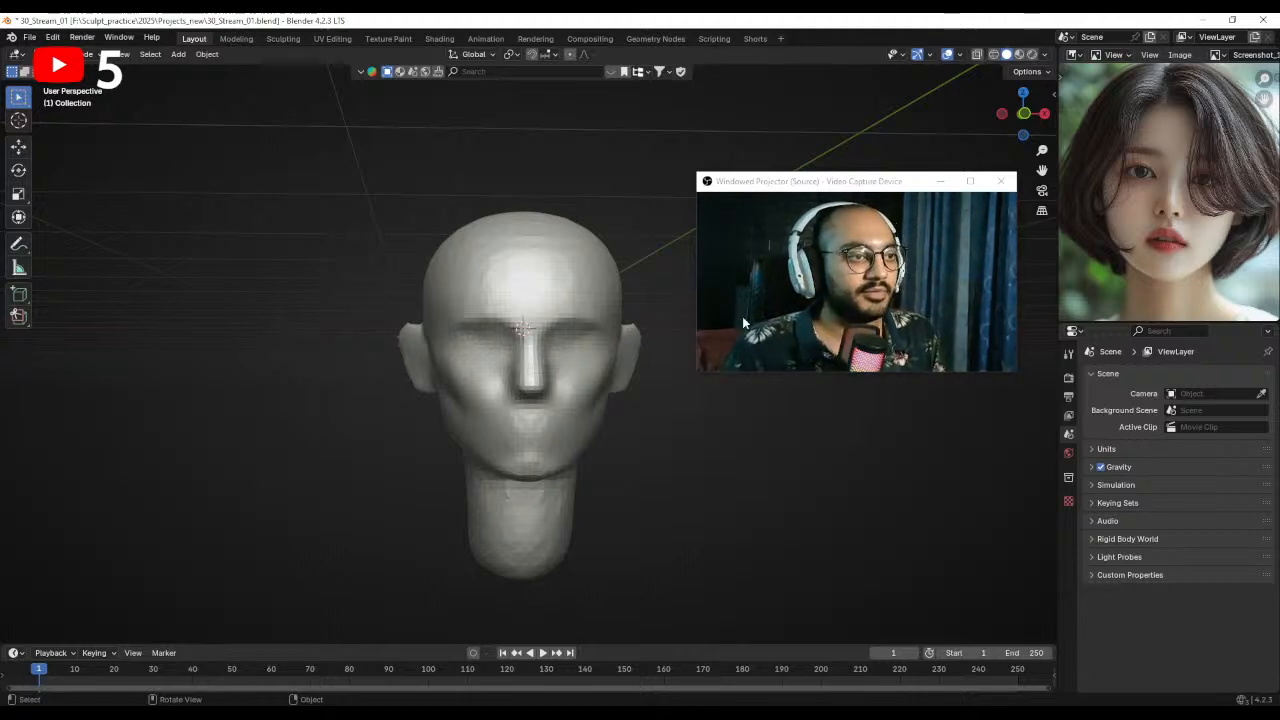
pyautogui.moveTo(591, 417)
pyautogui.keyDown('alt'); pyautogui.mouseDown()
pyautogui.moveTo(551, 382)
pyautogui.moveTo(578, 368)
pyautogui.moveTo(567, 373)
pyautogui.mouseUp(); pyautogui.keyUp('alt')
pyautogui.click(583, 375)
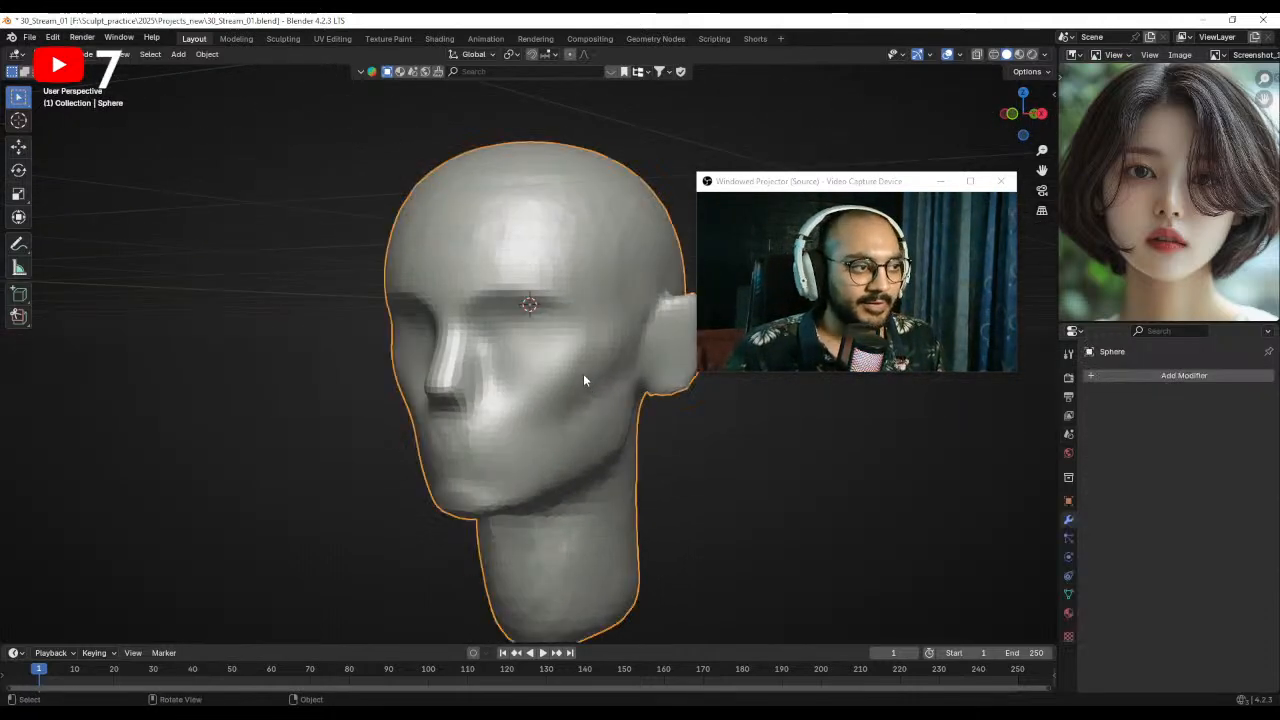
pyautogui.hotkey('ctrl', 'Tab')
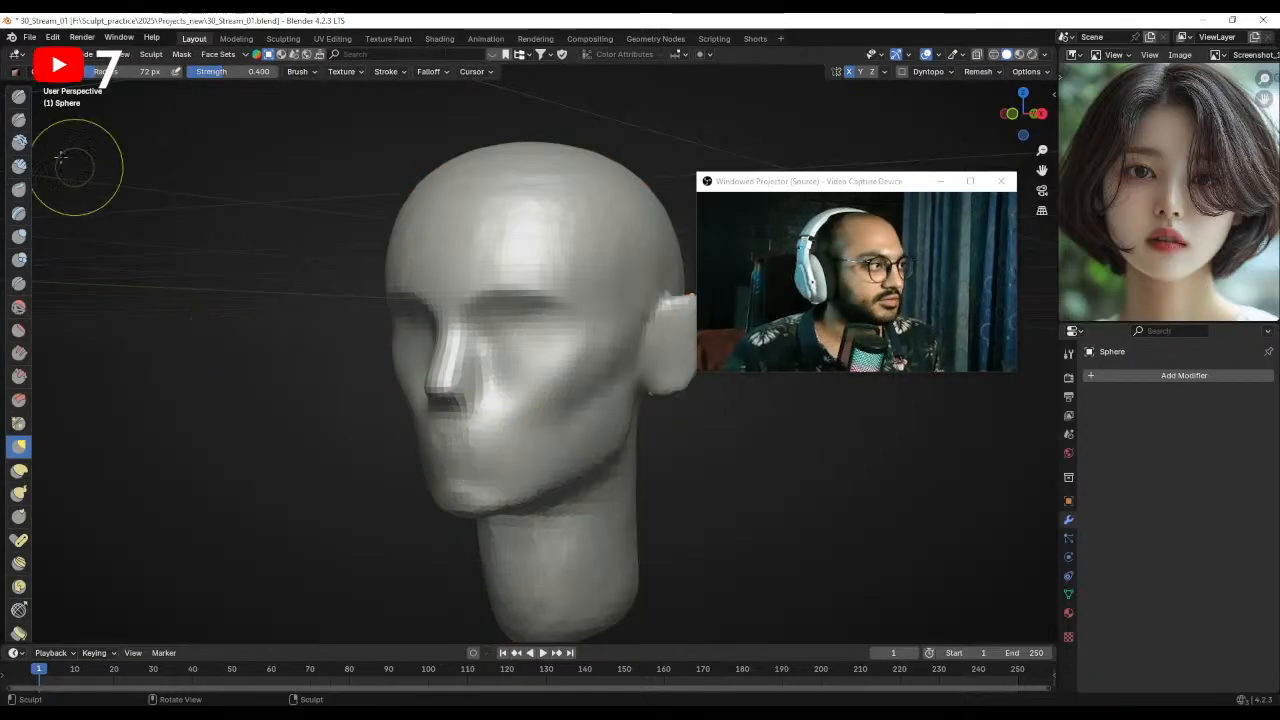
pyautogui.moveTo(514, 329)
pyautogui.keyDown('alt'); pyautogui.mouseDown()
pyautogui.moveTo(554, 341)
pyautogui.moveTo(546, 349)
pyautogui.moveTo(497, 312)
pyautogui.moveTo(486, 334)
pyautogui.mouseUp(); pyautogui.keyUp('alt')
pyautogui.press('f')
pyautogui.click(463, 321)
pyautogui.press('f')
pyautogui.click(456, 328)
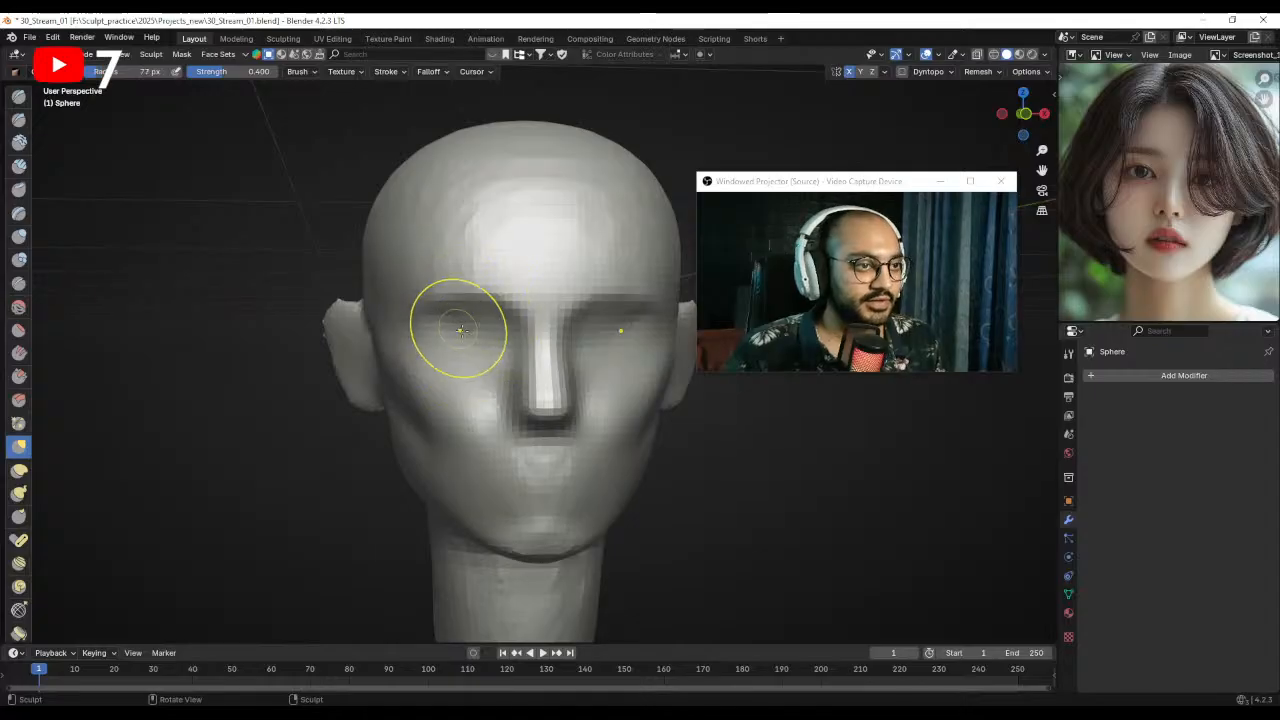
pyautogui.moveTo(486, 302); pyautogui.dragTo(483, 297)
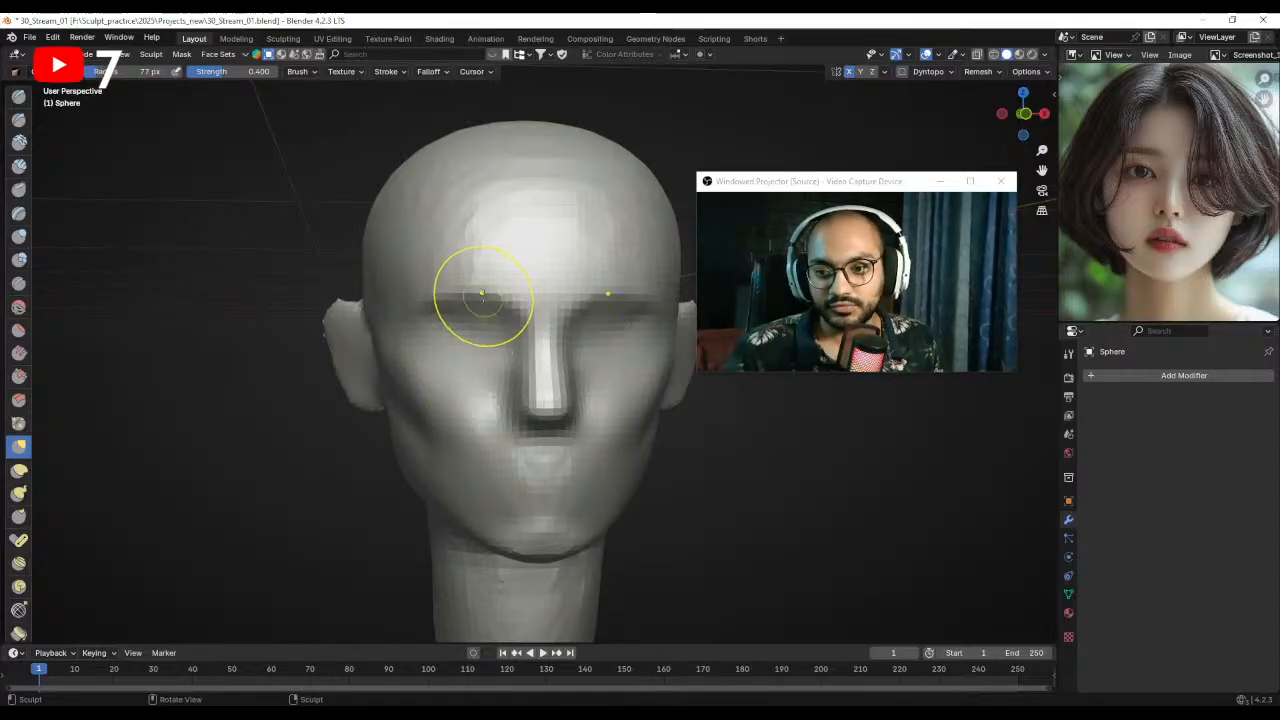
# - Enlarge the brush to 121 px and smooth the brow and eye socket toward the nose
pyautogui.moveTo(519, 354)
pyautogui.keyDown('alt'); pyautogui.mouseDown()
pyautogui.moveTo(491, 334)
pyautogui.moveTo(460, 345)
pyautogui.moveTo(591, 337)
pyautogui.moveTo(592, 359)
pyautogui.moveTo(522, 369)
pyautogui.moveTo(514, 334)
pyautogui.moveTo(472, 341)
pyautogui.mouseUp(); pyautogui.keyUp('alt')
pyautogui.press('f')
pyautogui.click(594, 360)
pyautogui.press('f')
pyautogui.click(601, 368)
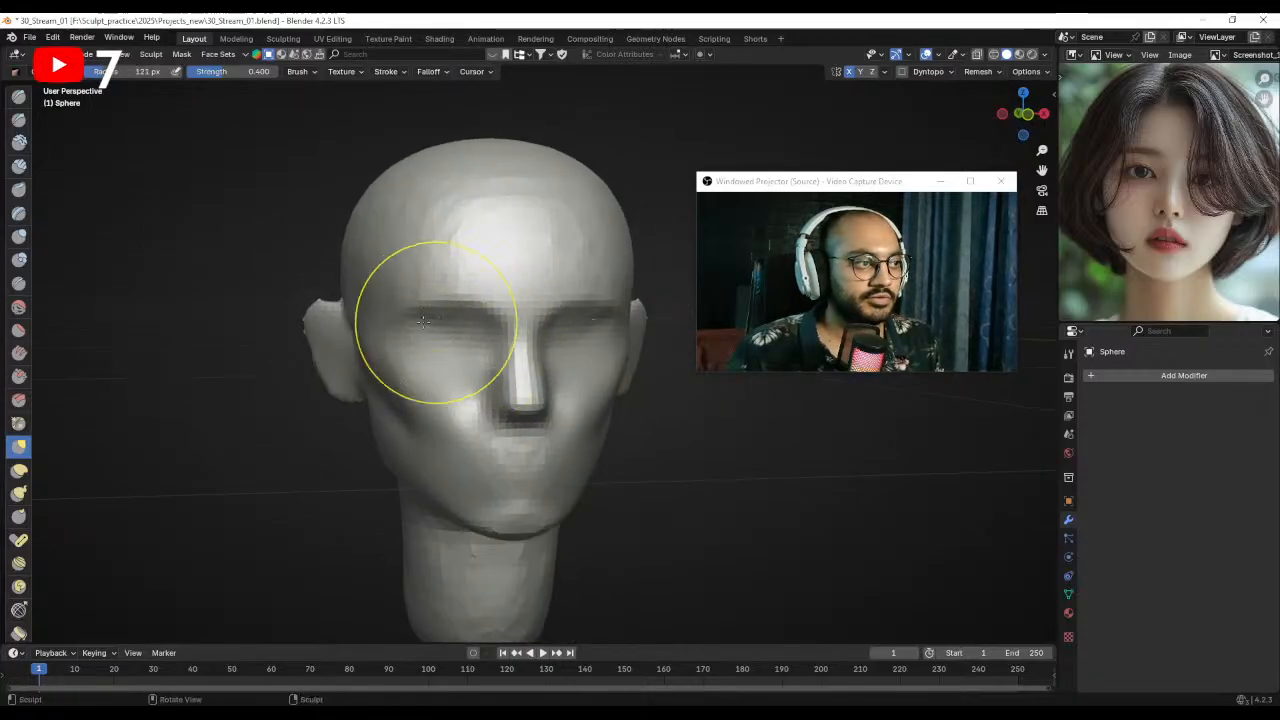
pyautogui.keyDown('shift'); pyautogui.moveTo(453, 312); pyautogui.dragTo(500, 368); pyautogui.keyUp('shift')
pyautogui.moveTo(550, 368)
pyautogui.keyDown('alt'); pyautogui.mouseDown()
pyautogui.moveTo(489, 371)
pyautogui.moveTo(491, 333)
pyautogui.mouseUp(); pyautogui.keyUp('alt')
pyautogui.moveTo(486, 382)
pyautogui.keyDown('alt'); pyautogui.keyDown('shift'); pyautogui.mouseDown()
pyautogui.moveTo(483, 326)
pyautogui.moveTo(530, 332)
pyautogui.moveTo(529, 257)
pyautogui.mouseUp(); pyautogui.keyUp('shift'); pyautogui.keyUp('alt')
pyautogui.keyDown('ctrl'); pyautogui.keyDown('alt'); pyautogui.moveTo(411, 329); pyautogui.dragTo(428, 366); pyautogui.keyUp('alt'); pyautogui.keyUp('ctrl')
pyautogui.keyDown('alt'); pyautogui.moveTo(428, 366); pyautogui.dragTo(502, 352); pyautogui.keyUp('alt')
# - Set a finer voxel size and voxel-remesh the head
pyautogui.press('r')
pyautogui.click(504, 352)
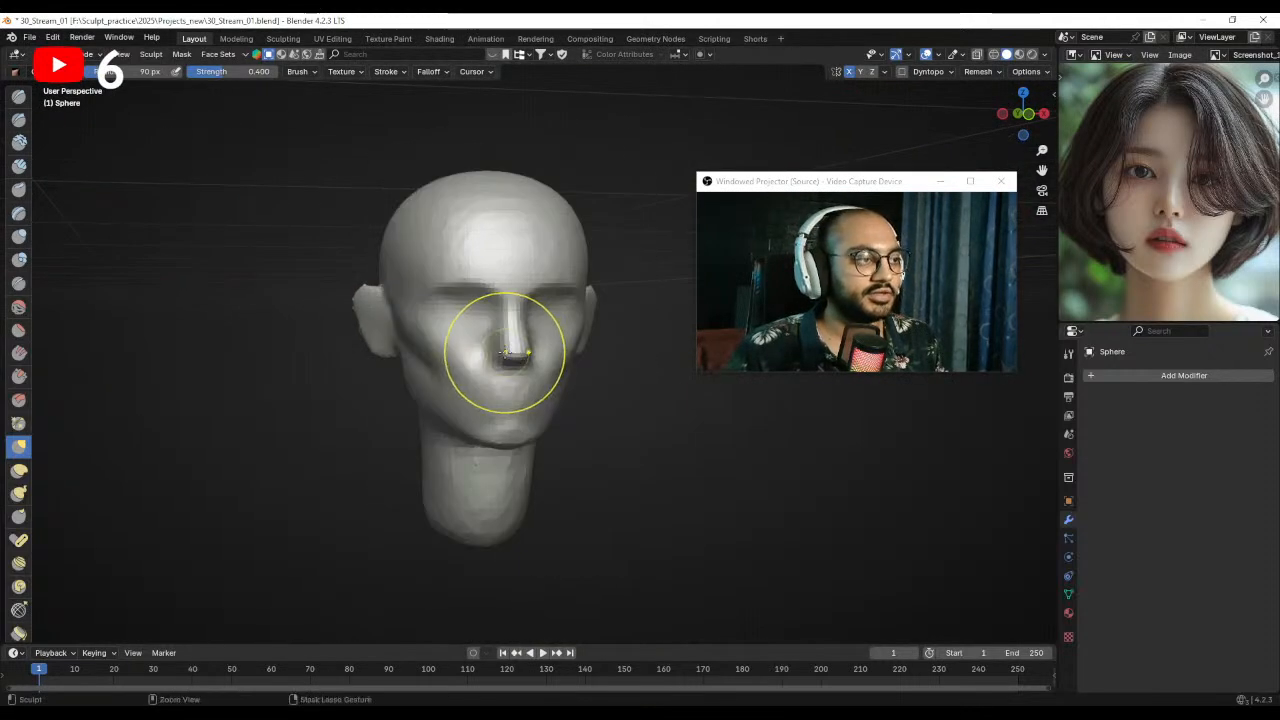
pyautogui.press('r')
pyautogui.click(515, 357)
pyautogui.hotkey('ctrl', 'r')
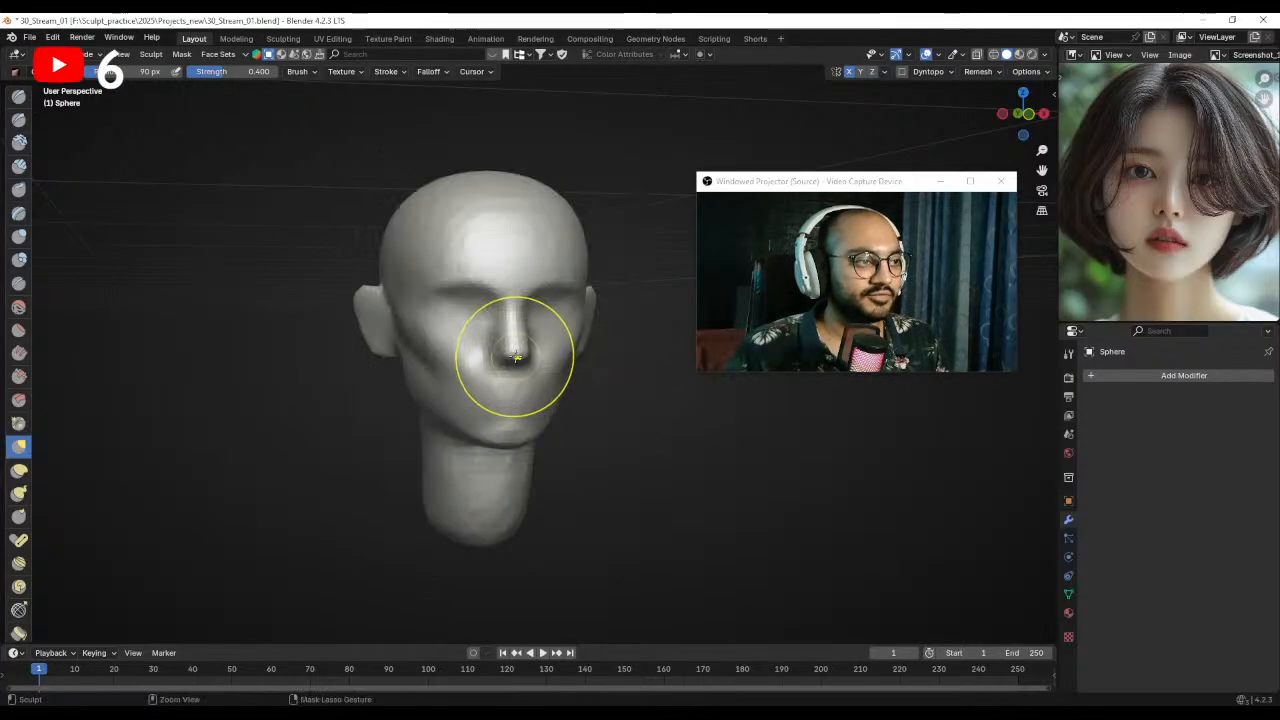
pyautogui.moveTo(515, 357)
pyautogui.keyDown('alt'); pyautogui.mouseDown()
pyautogui.moveTo(509, 328)
pyautogui.moveTo(426, 276)
pyautogui.mouseUp(); pyautogui.keyUp('alt')
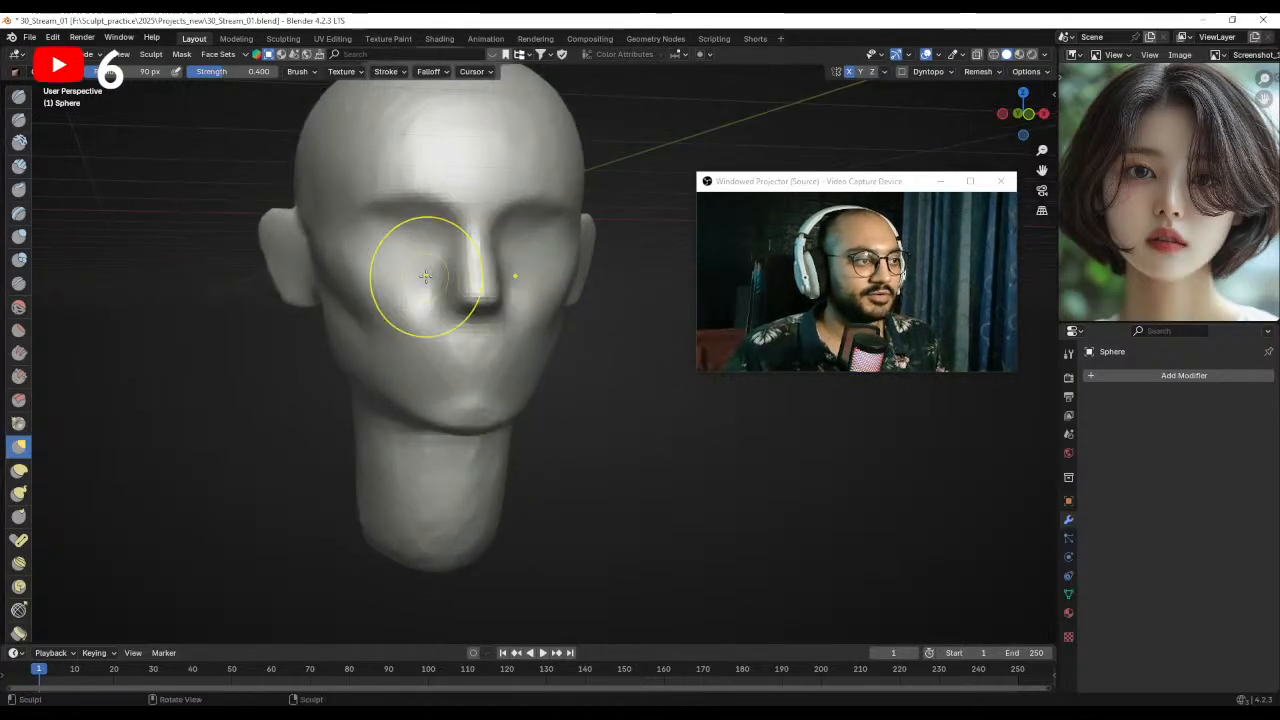
pyautogui.click(17, 104)
pyautogui.keyDown('ctrl'); pyautogui.moveTo(344, 330); pyautogui.dragTo(409, 289, button='middle'); pyautogui.keyUp('ctrl')
pyautogui.click(14, 124)
pyautogui.press('KP_1')
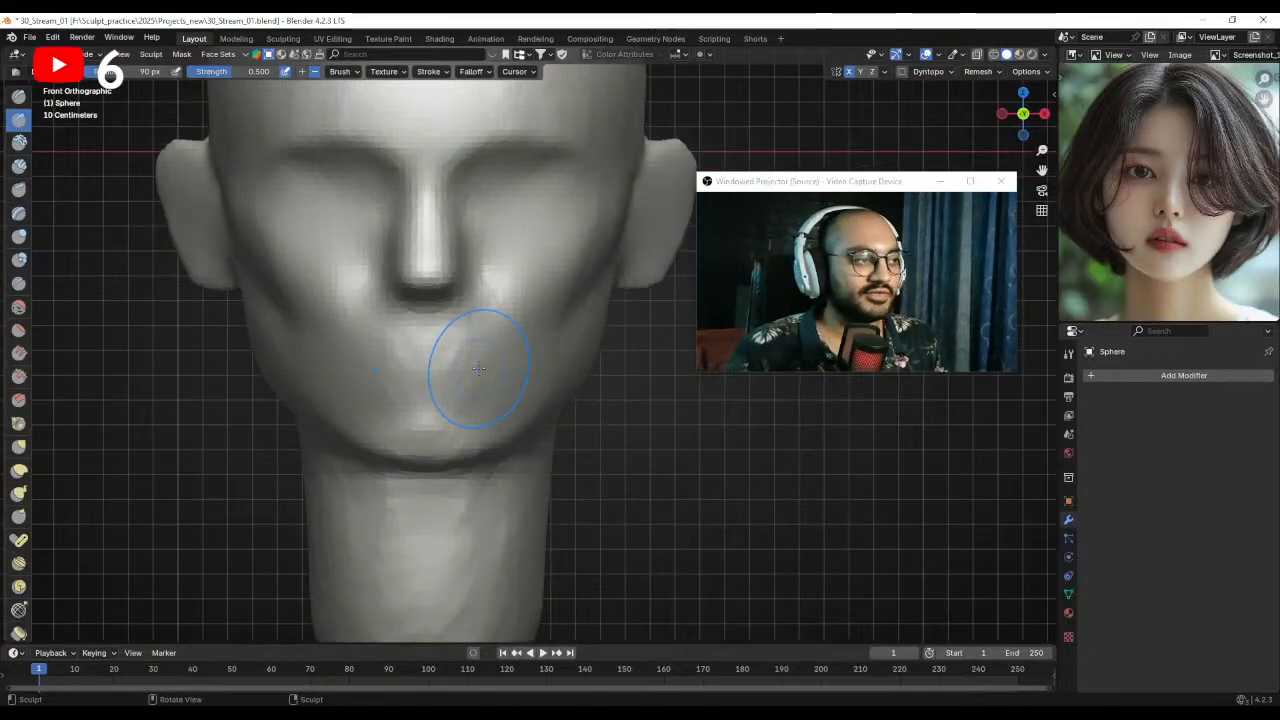
pyautogui.moveTo(478, 313)
pyautogui.keyDown('shift'); pyautogui.mouseDown(button='middle')
pyautogui.moveTo(529, 386)
pyautogui.moveTo(482, 318)
pyautogui.moveTo(520, 378)
pyautogui.moveTo(514, 333)
pyautogui.mouseUp(button='middle'); pyautogui.keyUp('shift')
pyautogui.press('g')
pyautogui.moveTo(526, 341)
pyautogui.mouseDown()
pyautogui.moveTo(508, 339)
pyautogui.moveTo(560, 500)
pyautogui.moveTo(528, 410)
pyautogui.moveTo(554, 436)
pyautogui.moveTo(513, 421)
pyautogui.mouseUp()
pyautogui.hotkey('ctrl', 'z')
# - Widen the nose base and refine the sides of the nose bridge with the Grab brush
pyautogui.press('f')
pyautogui.click(529, 352)
pyautogui.press('f')
pyautogui.click(543, 403)
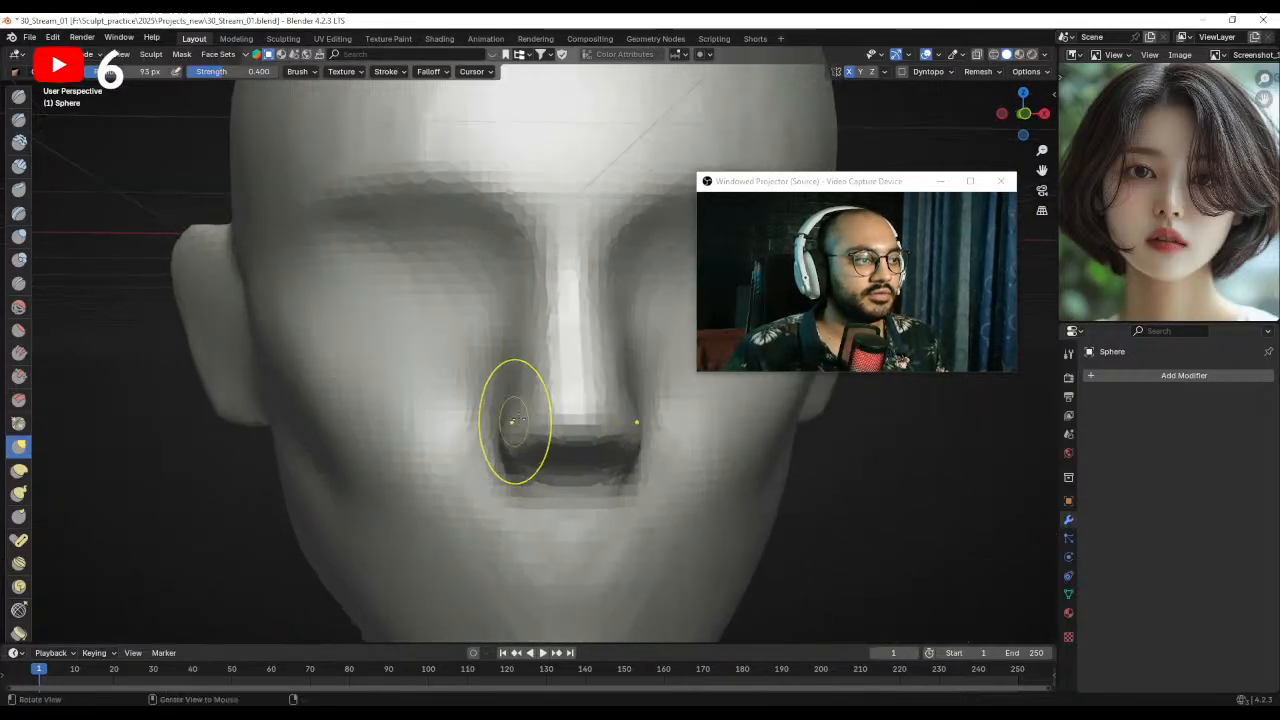
pyautogui.moveTo(522, 367); pyautogui.dragTo(527, 315)
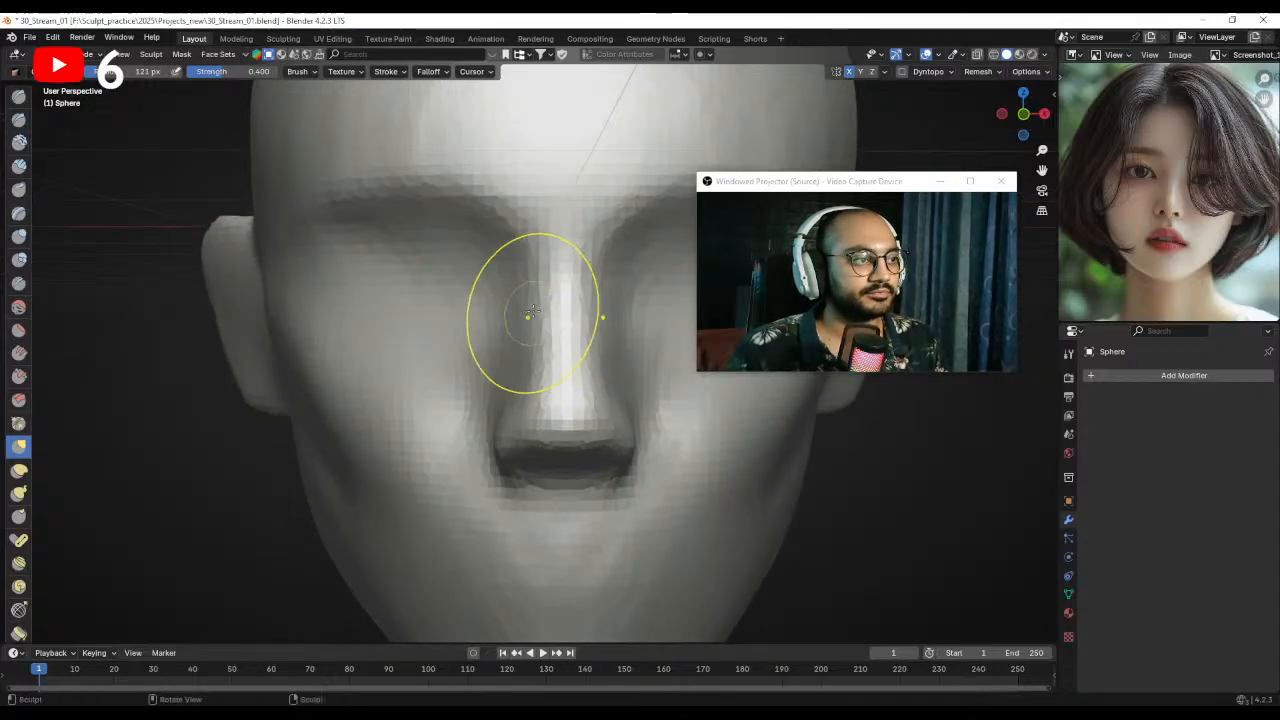
# - Shape the underside of the nose from below with the Grab brush and remesh the head
pyautogui.moveTo(525, 385); pyautogui.dragTo(520, 255, button='middle')
pyautogui.press('f')
pyautogui.click(489, 340)
pyautogui.moveTo(489, 343)
pyautogui.keyDown('ctrl'); pyautogui.mouseDown(button='middle')
pyautogui.moveTo(500, 306)
pyautogui.moveTo(488, 290)
pyautogui.mouseUp(button='middle'); pyautogui.keyUp('ctrl')
pyautogui.press('g')
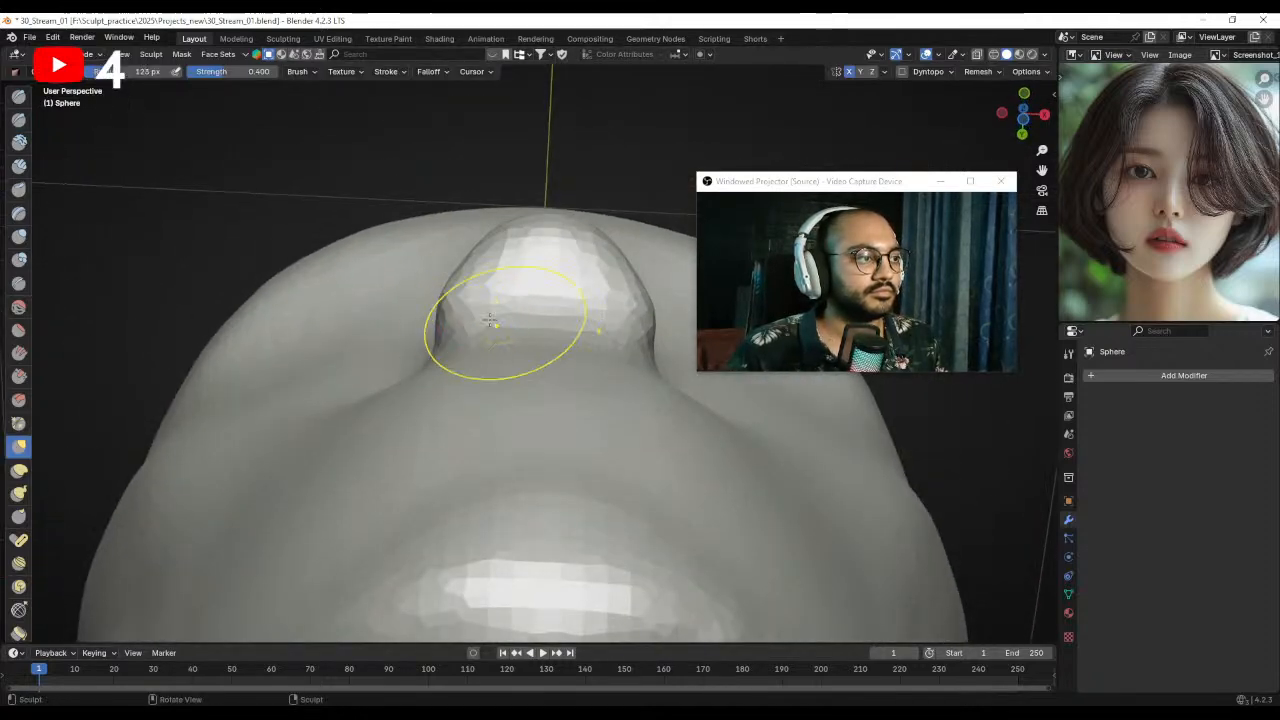
pyautogui.press('f')
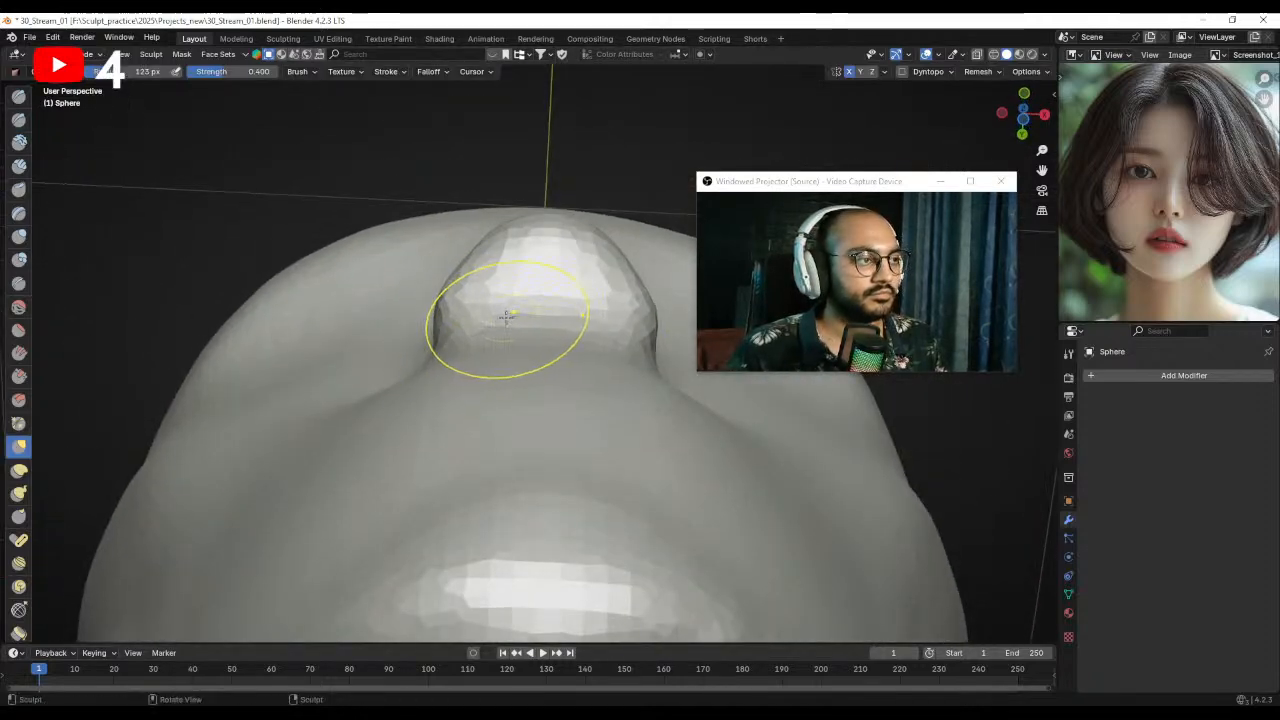
pyautogui.moveTo(507, 318); pyautogui.dragTo(517, 330, button='middle')
pyautogui.click(517, 330)
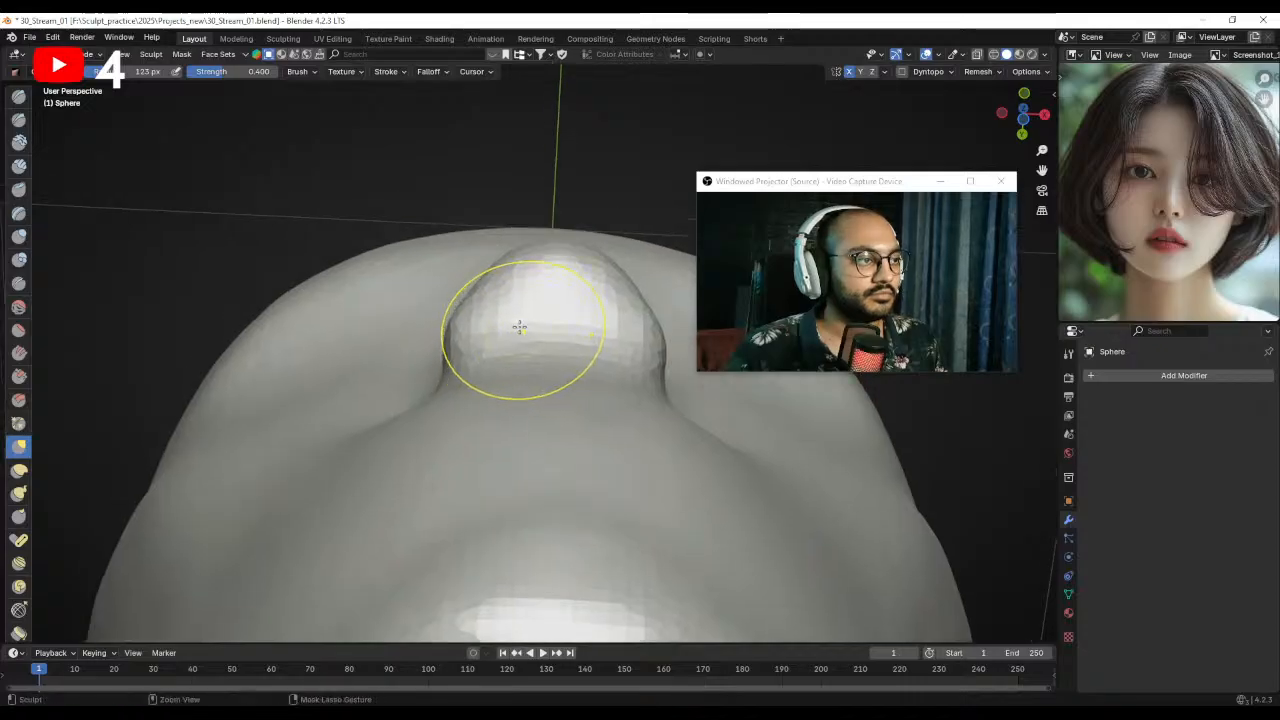
pyautogui.moveTo(516, 330); pyautogui.dragTo(502, 331)
pyautogui.hotkey('ctrl', 'z')
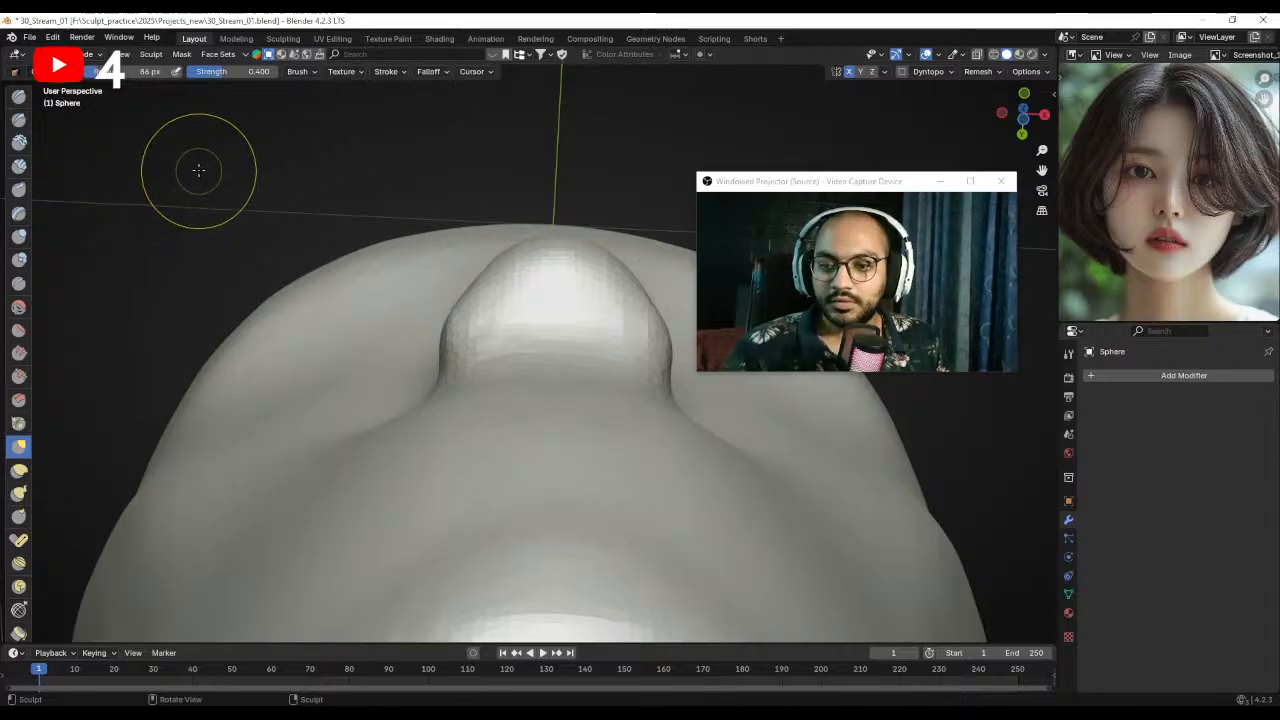
# - Carve the nostrils into the underside of the nose with the Draw Sharp brush, remeshing between strokes
pyautogui.click(19, 119)
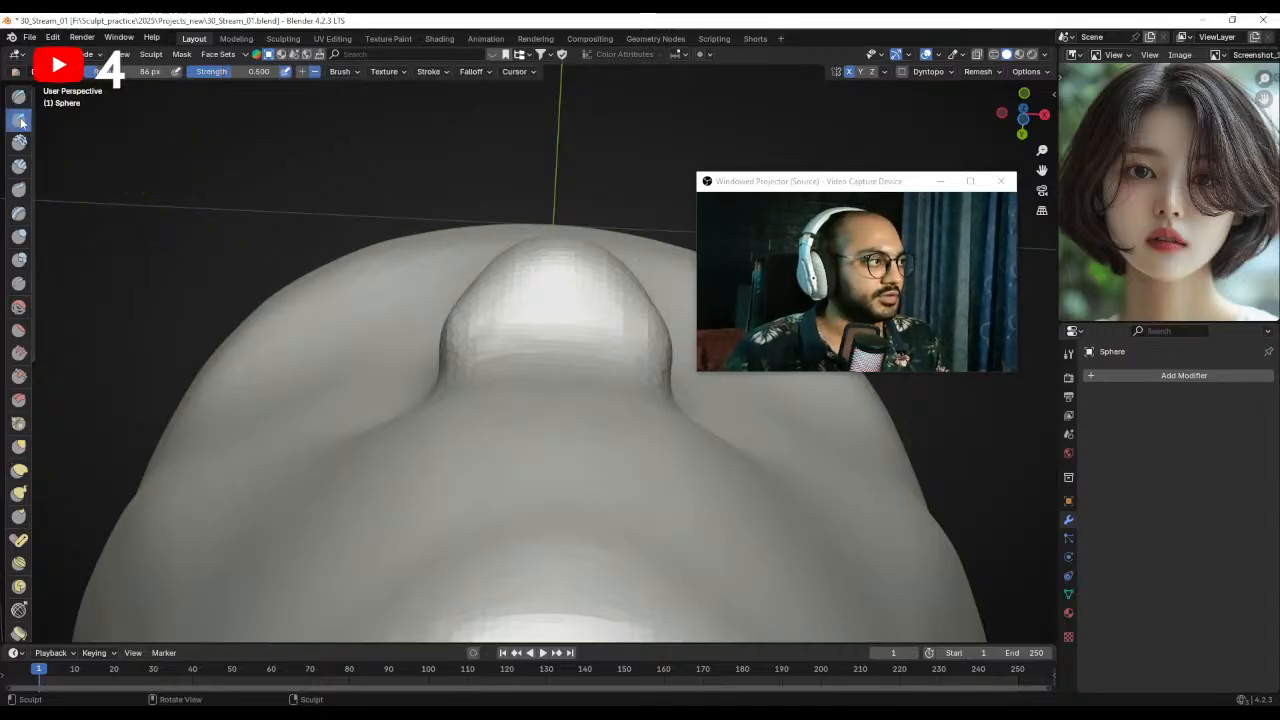
pyautogui.scroll(1, 435, 343)
pyautogui.moveTo(485, 335)
pyautogui.mouseDown()
pyautogui.moveTo(509, 349)
pyautogui.moveTo(491, 340)
pyautogui.moveTo(515, 343)
pyautogui.moveTo(505, 335)
pyautogui.moveTo(526, 312)
pyautogui.moveTo(494, 300)
pyautogui.mouseUp()
pyautogui.hotkey('ctrl', 'r')
pyautogui.keyDown('shift'); pyautogui.moveTo(504, 332); pyautogui.dragTo(489, 342, button='middle'); pyautogui.keyUp('shift')
pyautogui.moveTo(500, 345)
pyautogui.mouseDown()
pyautogui.moveTo(486, 370)
pyautogui.moveTo(504, 355)
pyautogui.moveTo(490, 350)
pyautogui.mouseUp()
pyautogui.hotkey('ctrl', 'r')
pyautogui.keyDown('ctrl'); pyautogui.keyDown('alt'); pyautogui.moveTo(496, 290); pyautogui.dragTo(494, 338); pyautogui.keyUp('alt'); pyautogui.keyUp('ctrl')
pyautogui.moveTo(494, 340)
pyautogui.mouseDown(button='middle')
pyautogui.moveTo(450, 441)
pyautogui.moveTo(517, 466)
pyautogui.moveTo(500, 460)
pyautogui.mouseUp(button='middle')
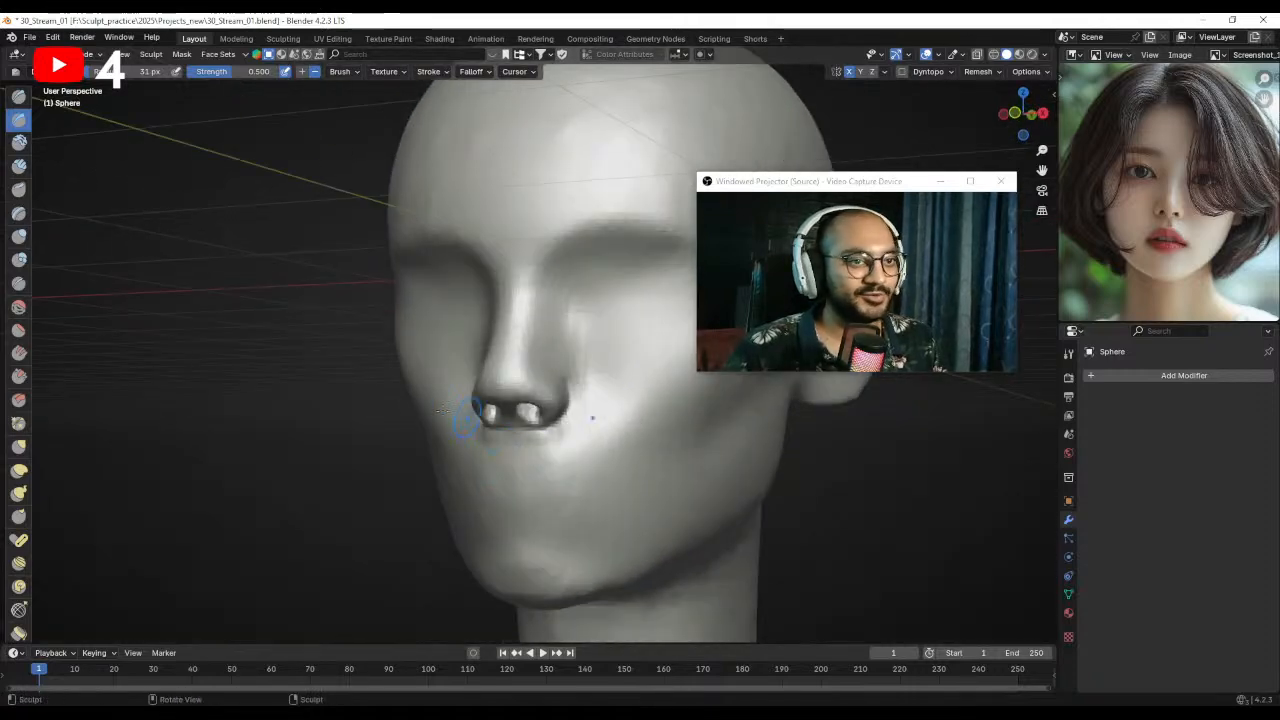
# - Adjust the underside of the nose in right side view with the Grab brush
pyautogui.press('KP_3')
pyautogui.press('g')
pyautogui.press('f')
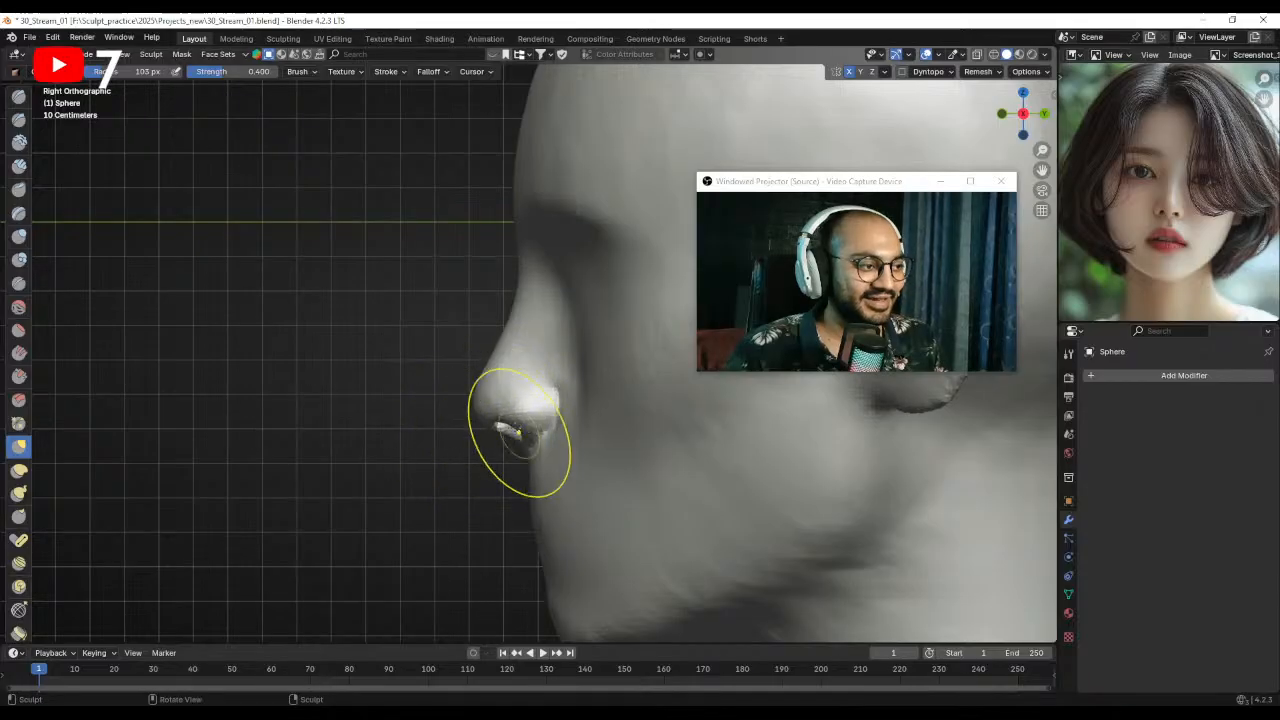
pyautogui.moveTo(512, 420); pyautogui.dragTo(513, 415)
pyautogui.moveTo(425, 395); pyautogui.dragTo(545, 372, button='middle')
pyautogui.moveTo(495, 330)
pyautogui.keyDown('ctrl'); pyautogui.mouseDown(button='middle')
pyautogui.moveTo(493, 350)
pyautogui.moveTo(492, 335)
pyautogui.mouseUp(button='middle'); pyautogui.keyUp('ctrl')
pyautogui.moveTo(491, 388)
pyautogui.mouseDown(button='middle')
pyautogui.moveTo(488, 325)
pyautogui.moveTo(467, 362)
pyautogui.moveTo(515, 377)
pyautogui.mouseUp(button='middle')
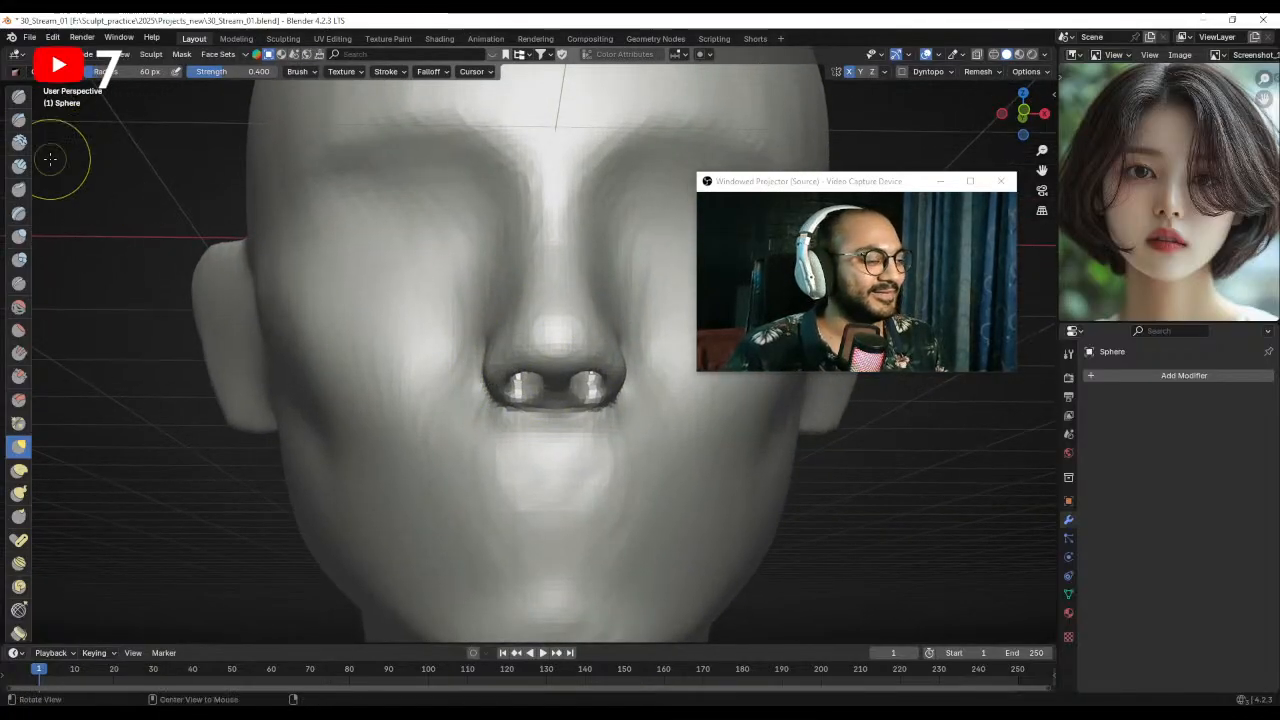
# - Define the lower edges of the nostrils with the Draw Sharp brush at a small radius
pyautogui.click(18, 118)
pyautogui.moveTo(500, 455)
pyautogui.mouseDown(button='middle')
pyautogui.moveTo(537, 455)
pyautogui.moveTo(540, 415)
pyautogui.mouseUp(button='middle')
pyautogui.keyDown('shift'); pyautogui.moveTo(540, 415); pyautogui.dragTo(467, 318, button='middle'); pyautogui.keyUp('shift')
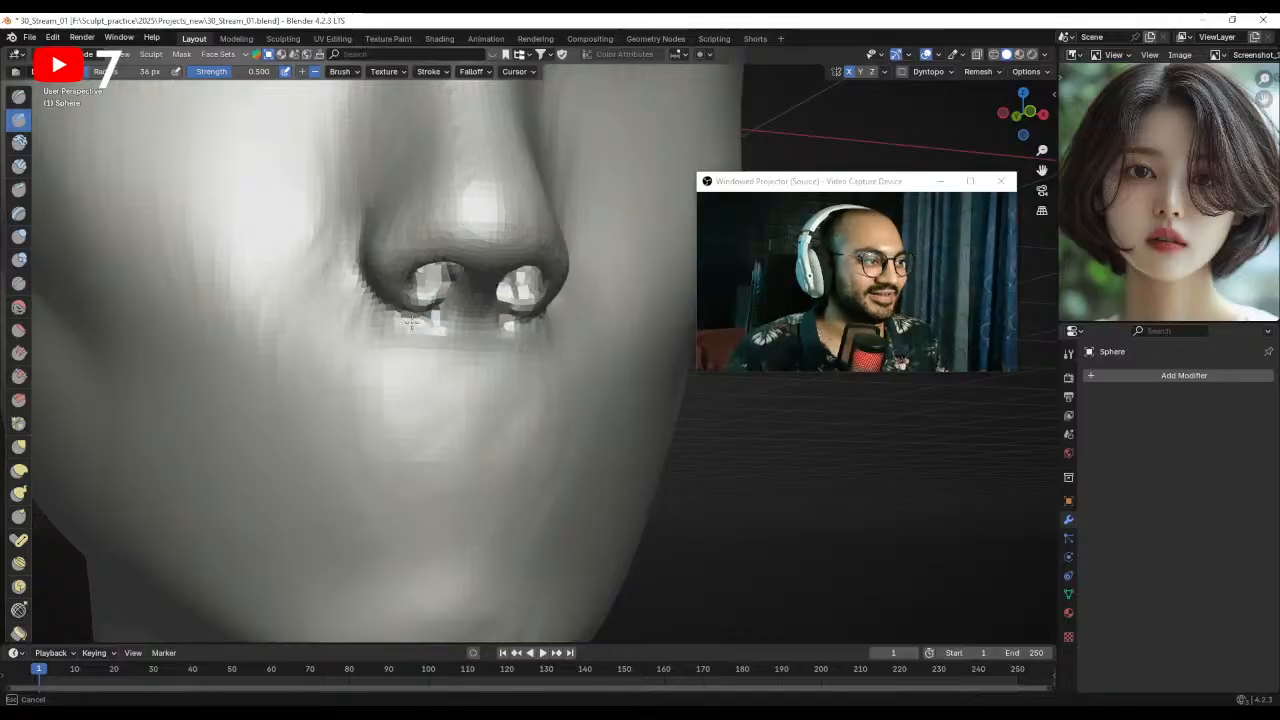
pyautogui.moveTo(472, 345)
pyautogui.mouseDown(button='middle')
pyautogui.moveTo(463, 277)
pyautogui.moveTo(419, 316)
pyautogui.moveTo(491, 366)
pyautogui.moveTo(438, 358)
pyautogui.mouseUp(button='middle')
# - Carve the creases around the nostril wings on the sides of the nose with the Draw Sharp brush
pyautogui.moveTo(470, 268)
pyautogui.keyDown('ctrl'); pyautogui.mouseDown(button='middle')
pyautogui.moveTo(480, 303)
pyautogui.moveTo(496, 275)
pyautogui.moveTo(517, 374)
pyautogui.moveTo(483, 372)
pyautogui.mouseUp(button='middle'); pyautogui.keyUp('ctrl')
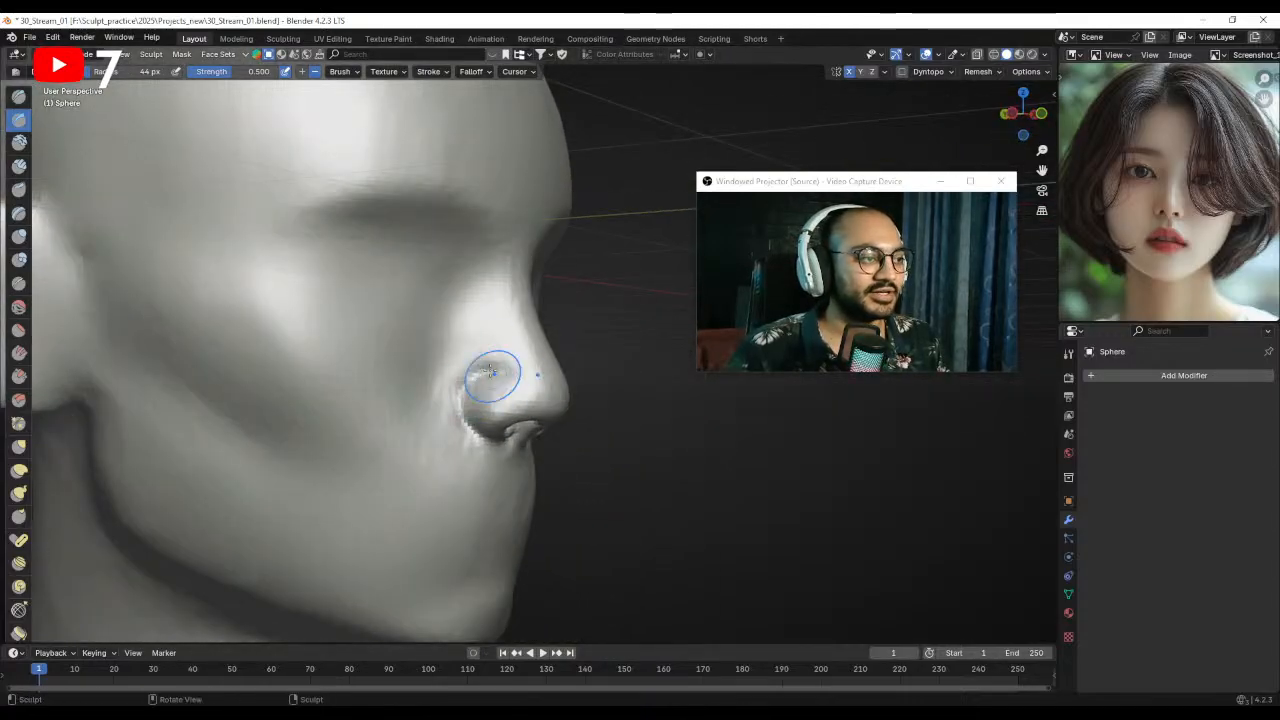
pyautogui.moveTo(466, 450); pyautogui.dragTo(478, 357, button='middle')
pyautogui.moveTo(521, 410); pyautogui.dragTo(537, 380, button='middle')
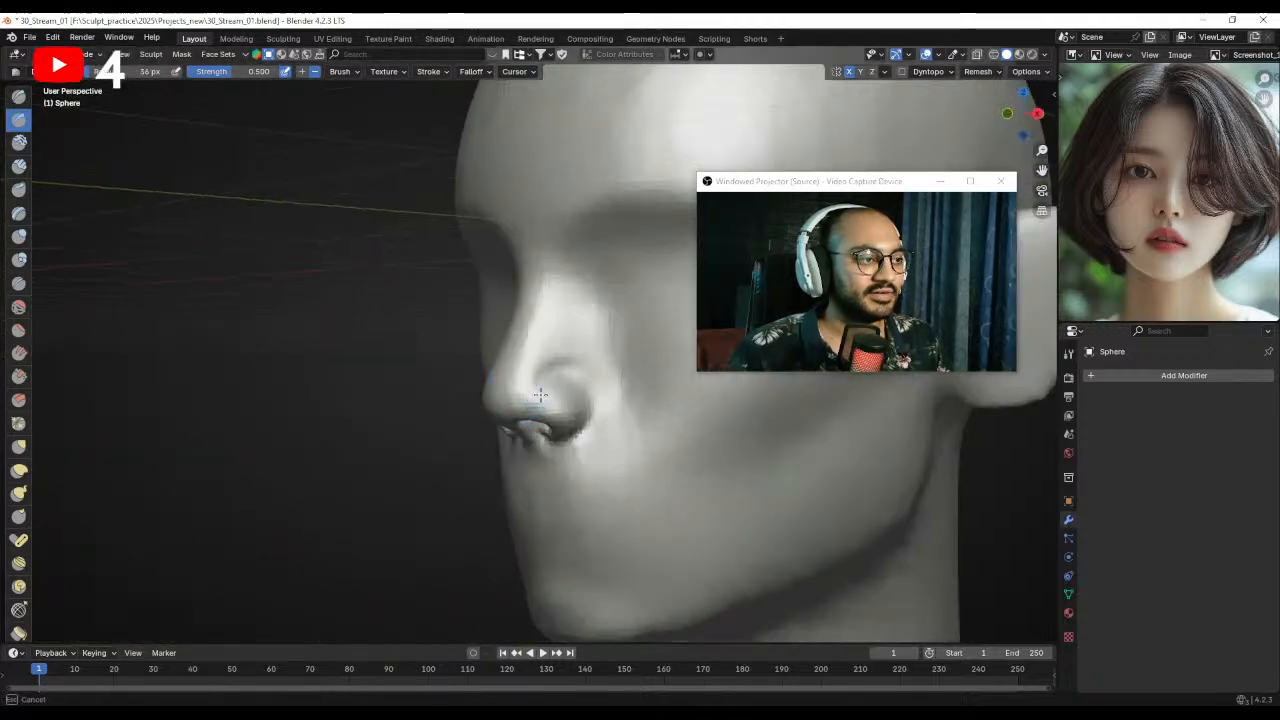
pyautogui.moveTo(492, 437)
pyautogui.mouseDown(button='middle')
pyautogui.moveTo(438, 366)
pyautogui.moveTo(500, 463)
pyautogui.moveTo(488, 394)
pyautogui.moveTo(534, 460)
pyautogui.moveTo(524, 352)
pyautogui.mouseUp(button='middle')
# - Nudge the nostril wing into shape with the Grab brush
pyautogui.press('g')
pyautogui.press('f')
pyautogui.moveTo(498, 383); pyautogui.dragTo(498, 386)
pyautogui.moveTo(498, 386)
pyautogui.mouseDown(button='middle')
pyautogui.moveTo(510, 376)
pyautogui.moveTo(465, 303)
pyautogui.moveTo(390, 360)
pyautogui.moveTo(415, 395)
pyautogui.moveTo(384, 388)
pyautogui.mouseUp(button='middle')
# - Build up the mouth mound between nose and chin with broad Clay Strips strokes at 0.600 strength
pyautogui.click(18, 121)
pyautogui.press('KP_1')
pyautogui.click(20, 167)
pyautogui.moveTo(485, 370); pyautogui.dragTo(444, 380, button='middle')
pyautogui.moveTo(448, 390); pyautogui.dragTo(448, 416)
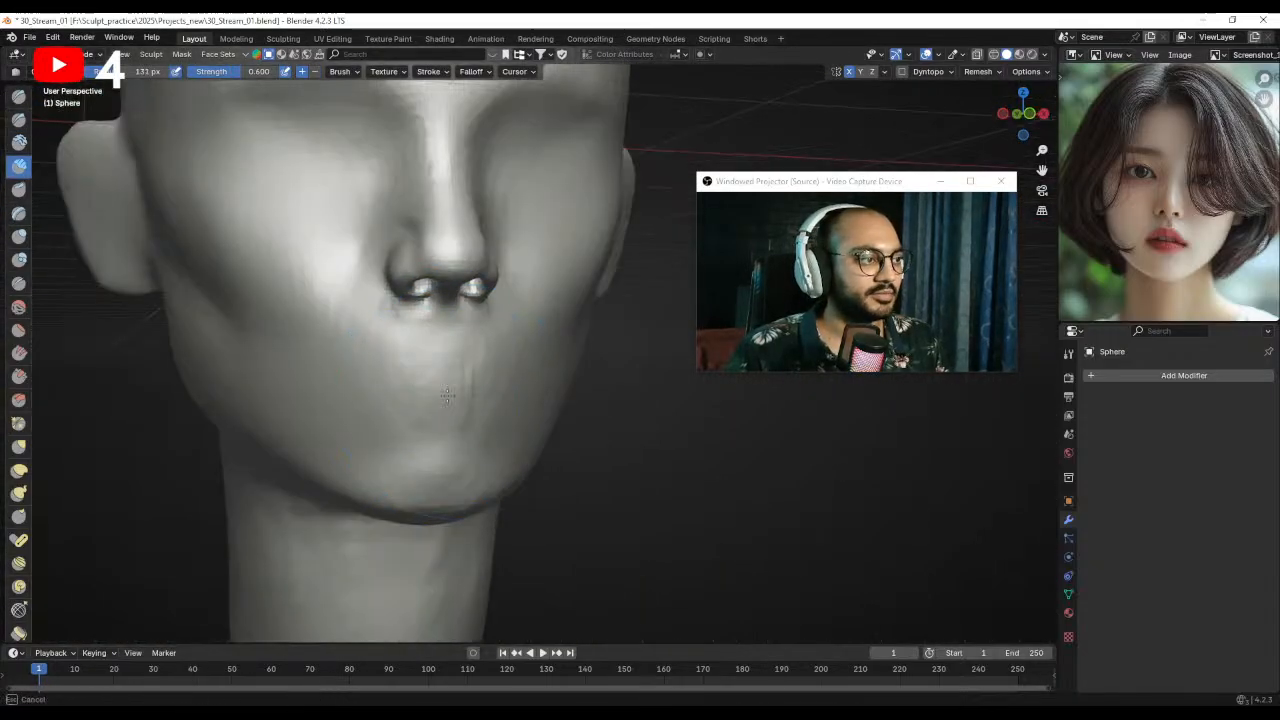
pyautogui.press('f')
pyautogui.click(400, 400)
pyautogui.moveTo(356, 374)
pyautogui.mouseDown()
pyautogui.moveTo(346, 420)
pyautogui.moveTo(470, 385)
pyautogui.mouseUp()
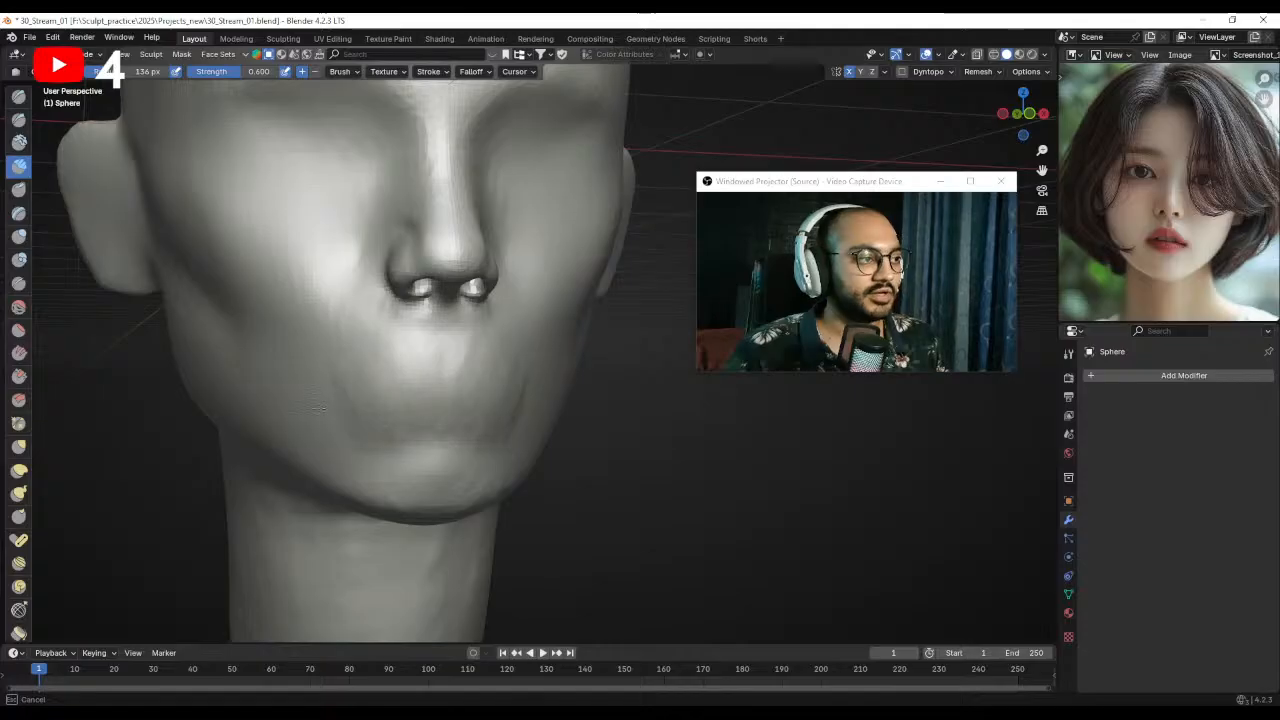
# - Reduce the Clay Strips brush to 62 px and refine the volume of the mouth area below the nose
pyautogui.moveTo(490, 395); pyautogui.dragTo(553, 405, button='middle')
pyautogui.press('f')
pyautogui.click(496, 409)
pyautogui.moveTo(485, 348); pyautogui.dragTo(482, 400)
pyautogui.moveTo(420, 404)
pyautogui.mouseDown(button='middle')
pyautogui.moveTo(474, 407)
pyautogui.moveTo(334, 257)
pyautogui.moveTo(451, 371)
pyautogui.mouseUp(button='middle')
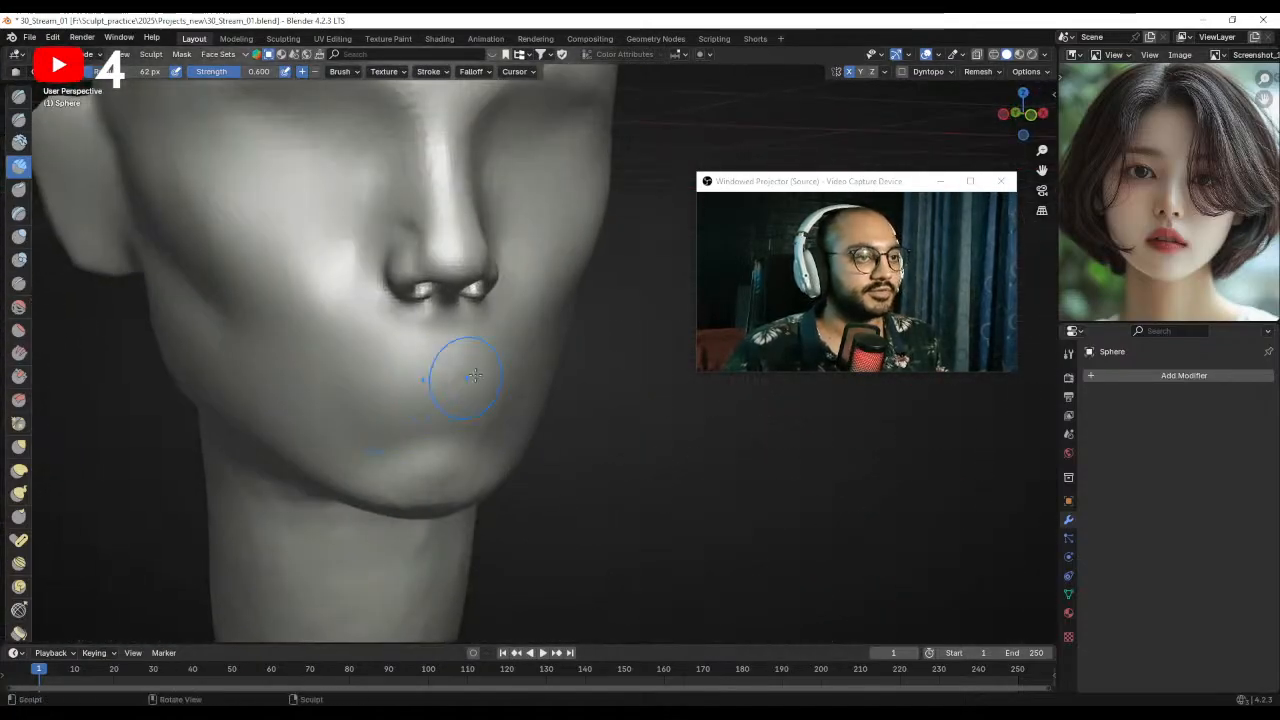
# - Define the area around and beneath the nostrils with the Draw Sharp brush at a 62 px radius
pyautogui.click(18, 119)
pyautogui.moveTo(408, 320); pyautogui.dragTo(480, 354, button='middle')
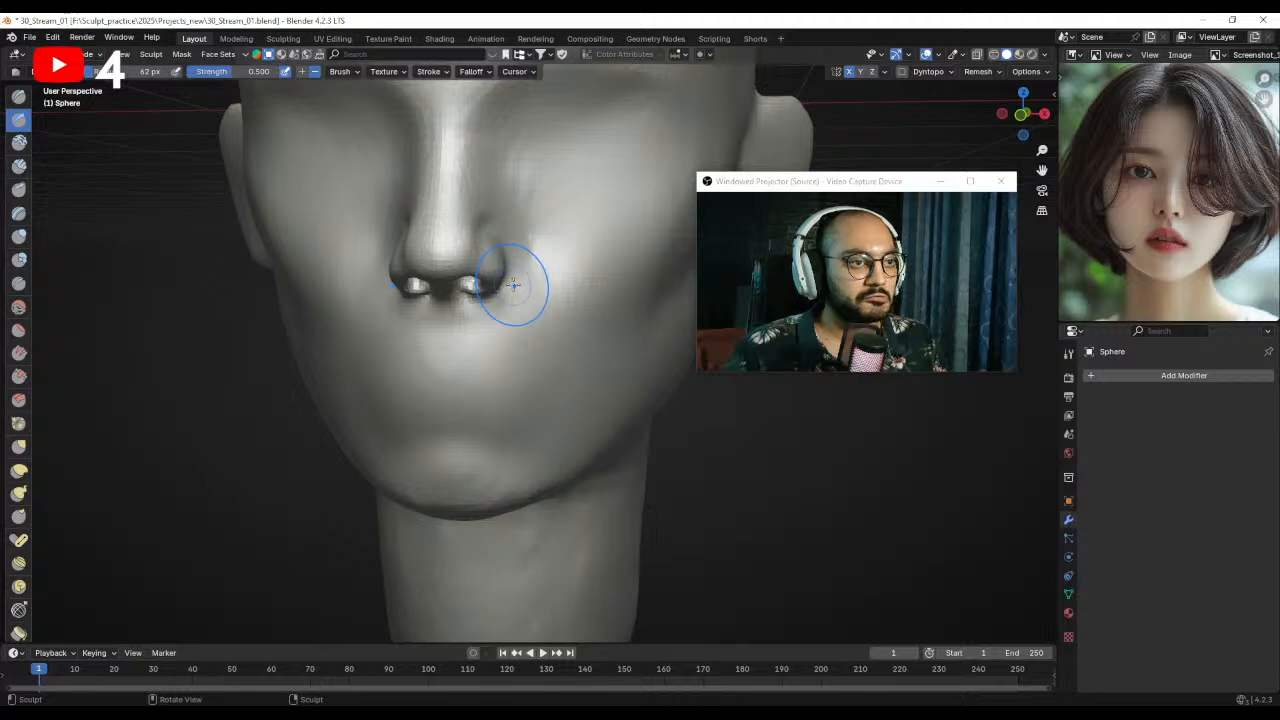
pyautogui.keyDown('ctrl'); pyautogui.moveTo(409, 403); pyautogui.dragTo(397, 380, button='middle'); pyautogui.keyUp('ctrl')
pyautogui.moveTo(397, 380); pyautogui.dragTo(409, 377, button='middle')
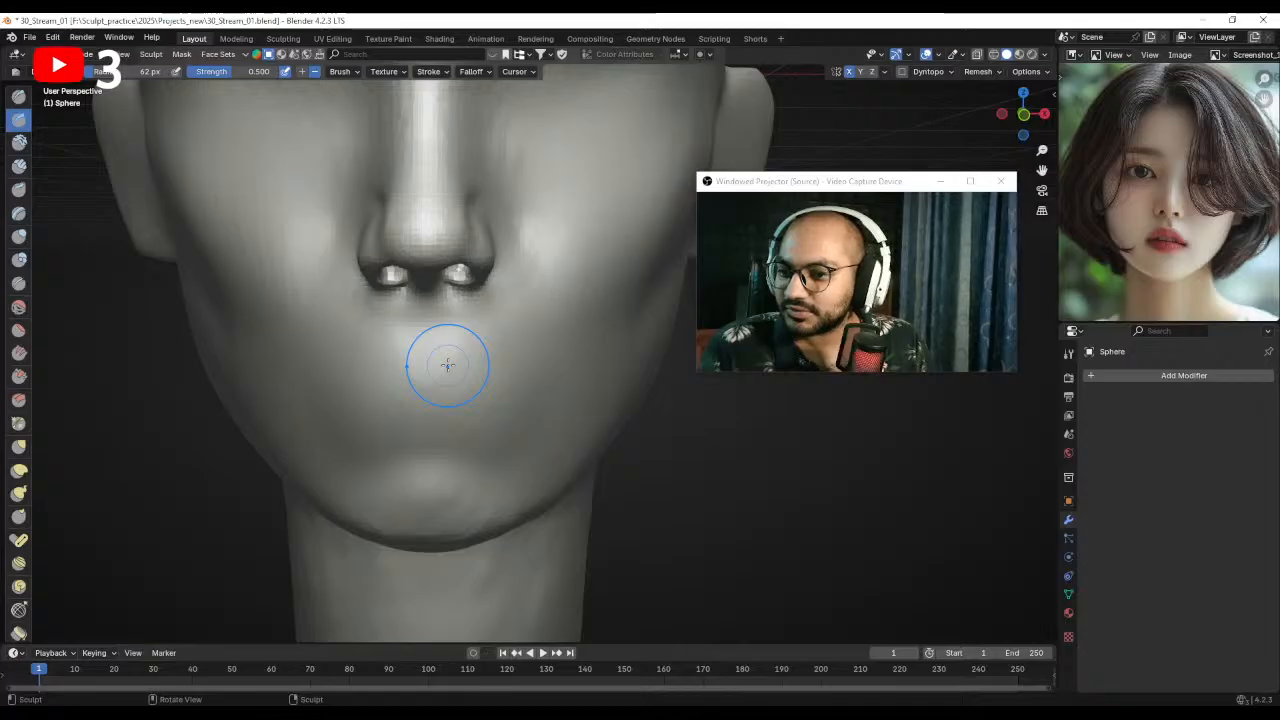
pyautogui.moveTo(345, 452); pyautogui.dragTo(358, 418, button='middle')
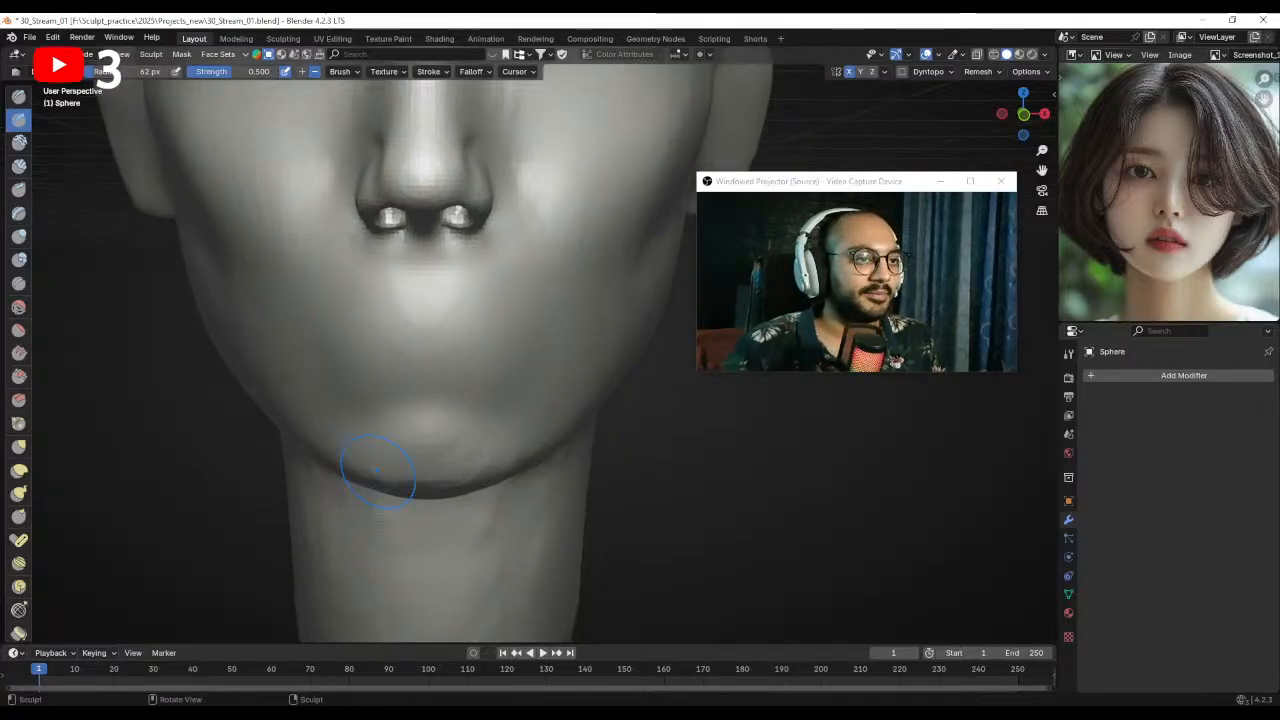
# - Switch to the browser, look through the videos on the sculpting YouTube channel, and return to Blender
pyautogui.hotkey('alt', 'Tab')
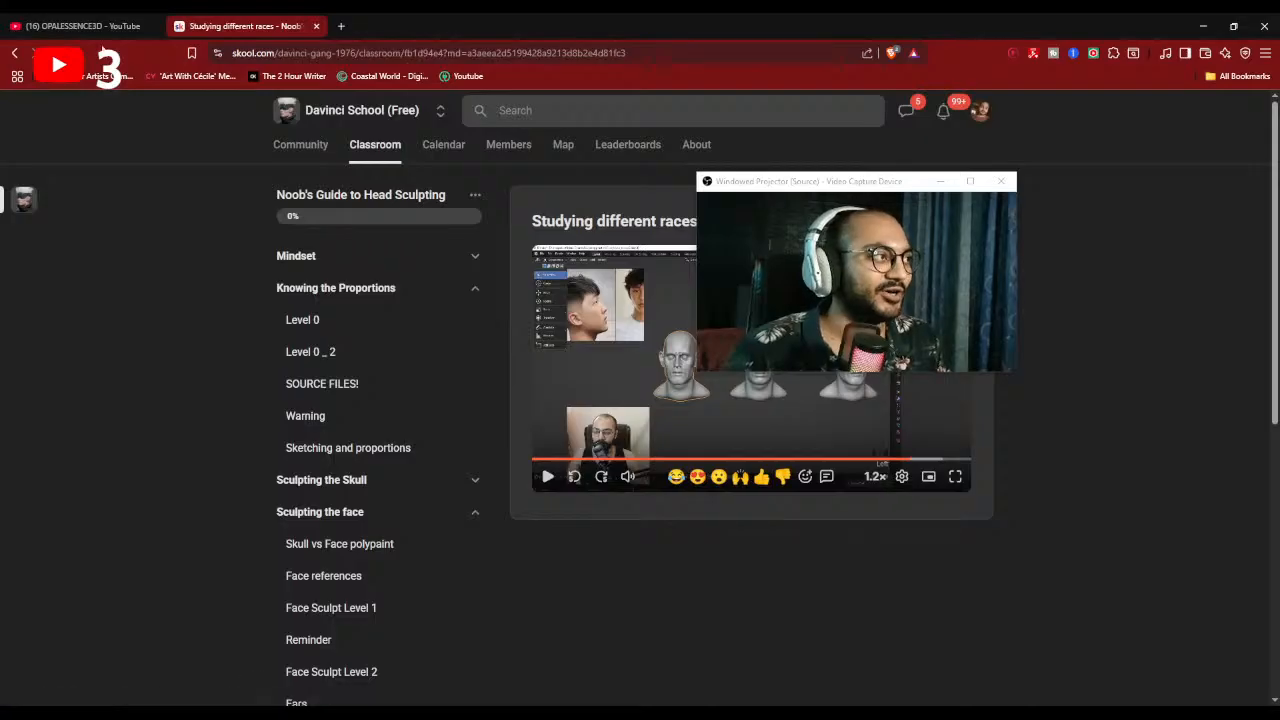
pyautogui.click(90, 26)
pyautogui.click(1201, 108)
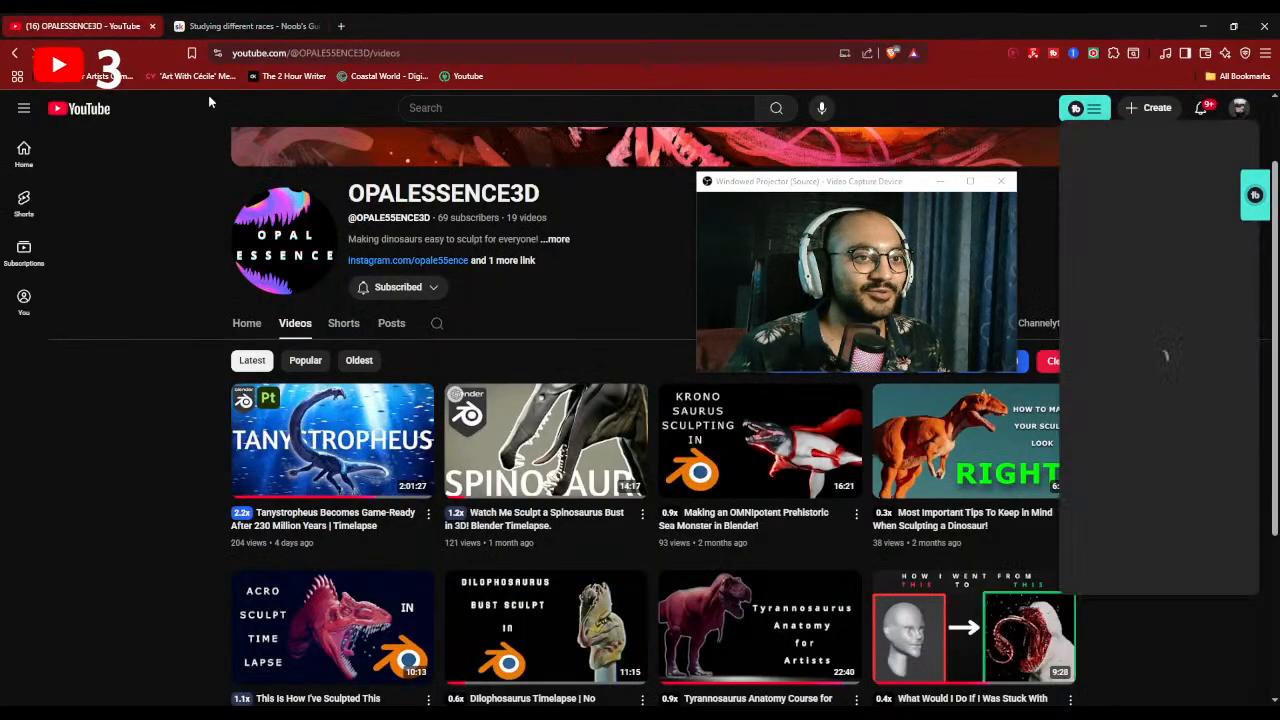
pyautogui.click(1147, 169)
pyautogui.moveTo(838, 188); pyautogui.dragTo(954, 191)
pyautogui.click(295, 422)
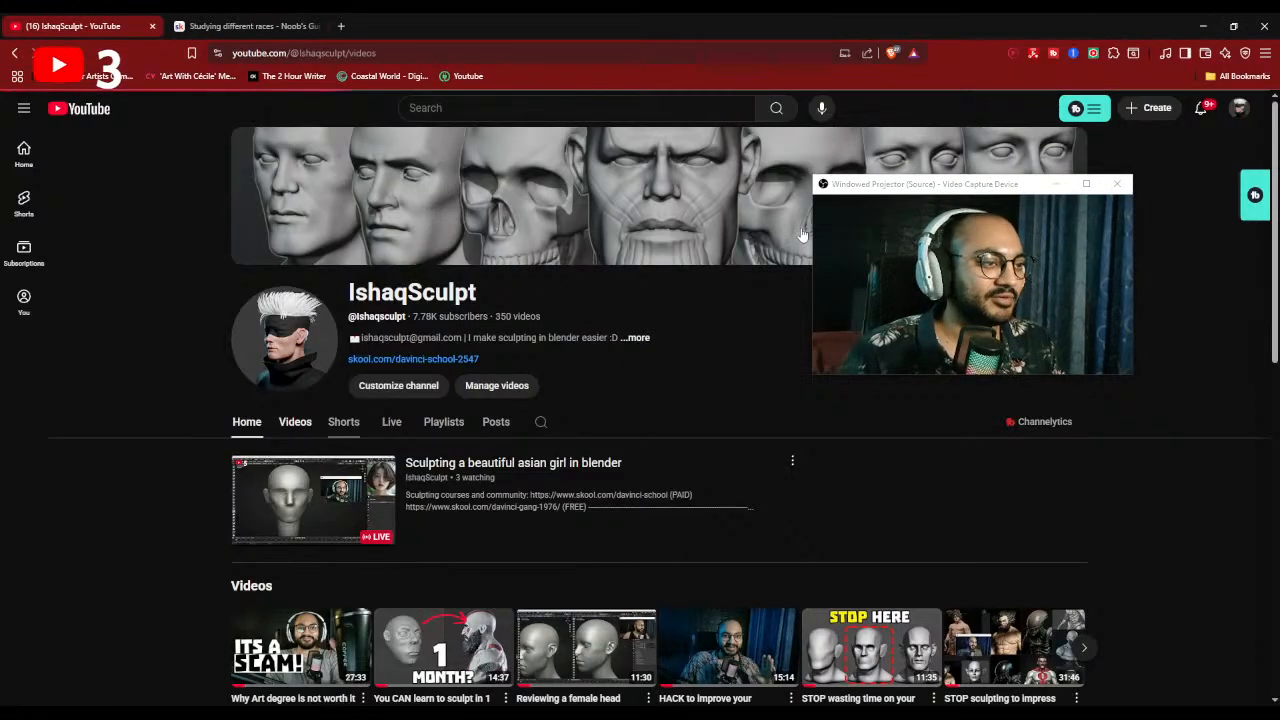
pyautogui.scroll(-2, 800, 227)
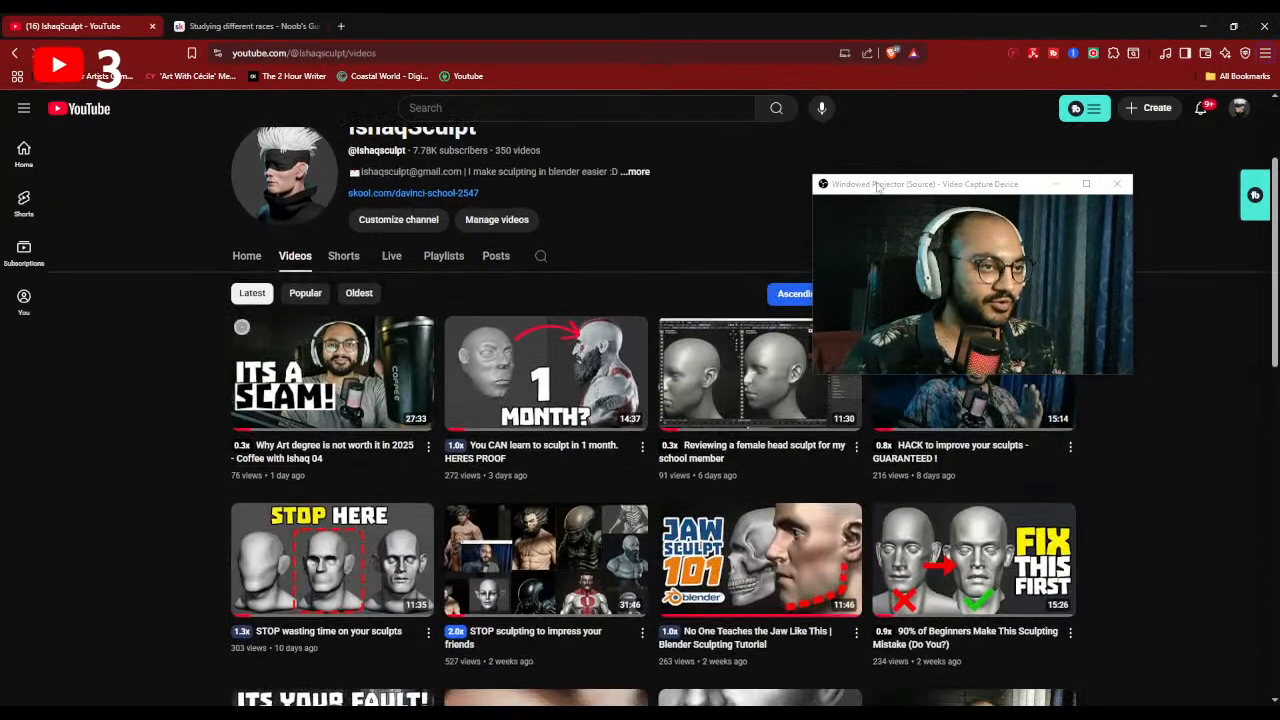
pyautogui.moveTo(884, 188); pyautogui.dragTo(951, 134)
pyautogui.scroll(-1, 178, 546)
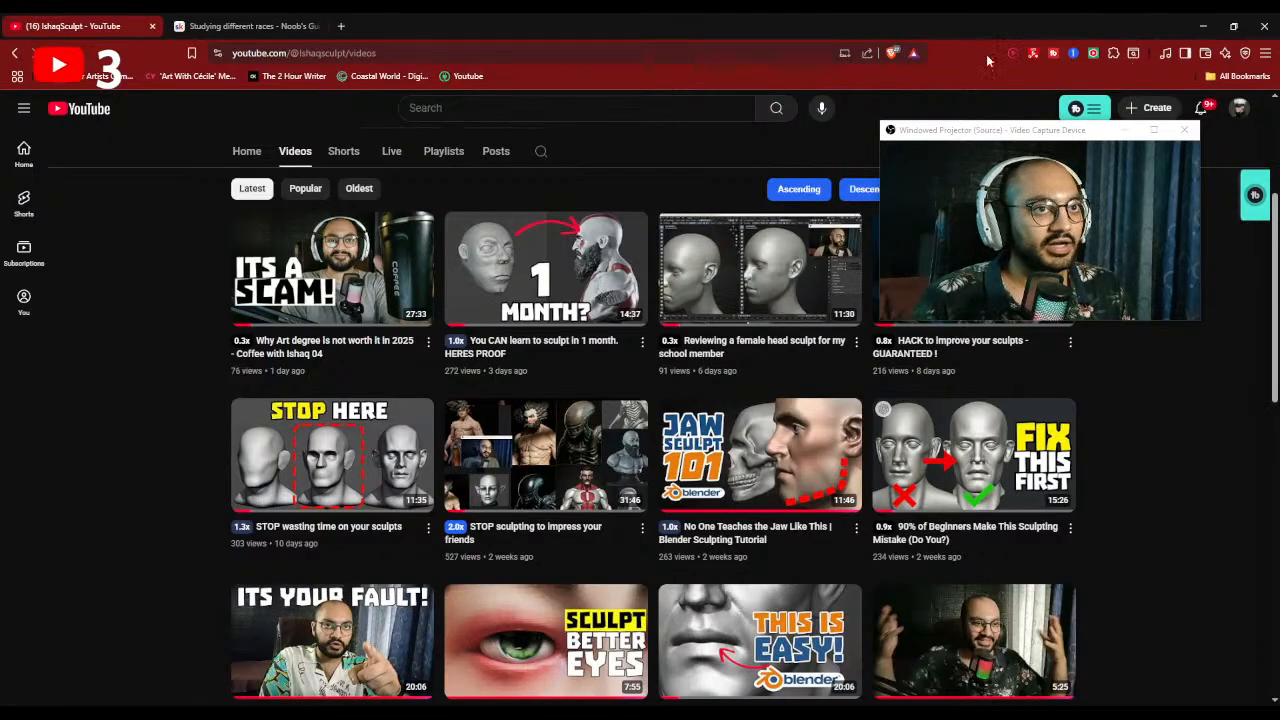
pyautogui.click(1203, 26)
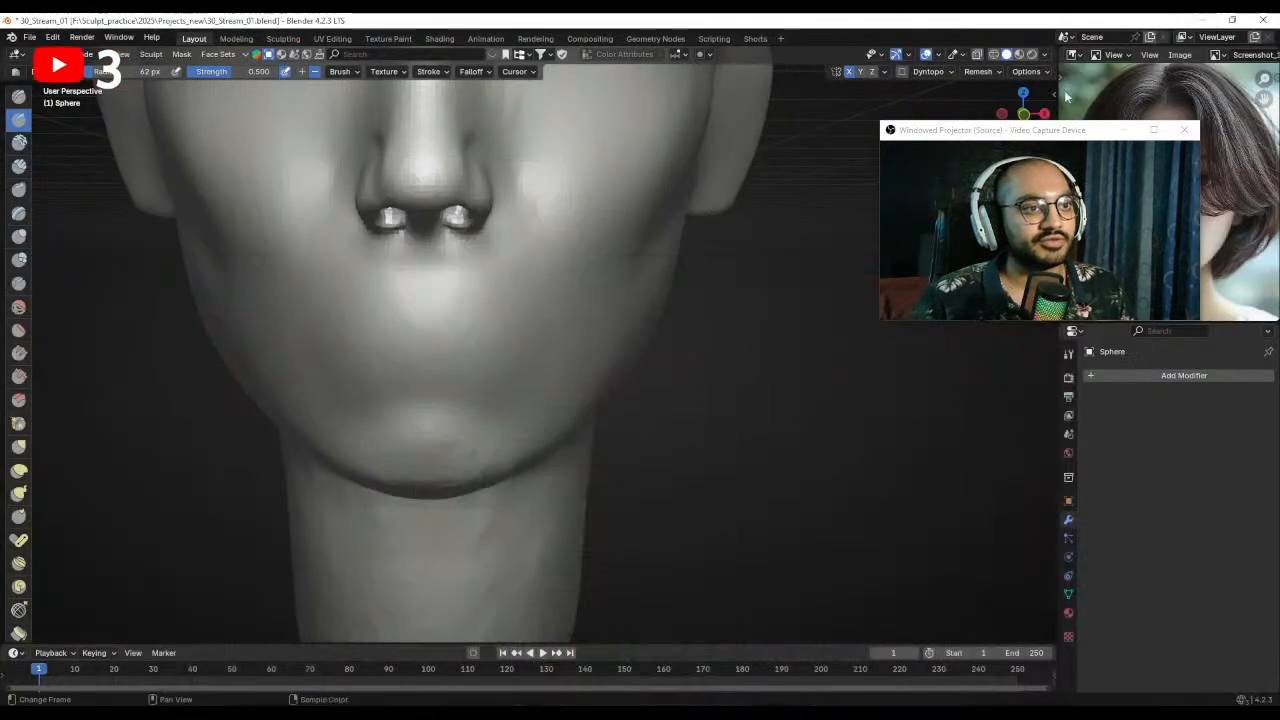
# - Nudge the mouth mound beneath the nose with the Grab brush
pyautogui.scroll(-3, 545, 364)
pyautogui.keyDown('shift'); pyautogui.moveTo(545, 346); pyautogui.dragTo(554, 389, button='middle'); pyautogui.keyUp('shift')
pyautogui.scroll(2, 545, 300)
pyautogui.moveTo(486, 288)
pyautogui.mouseDown(button='middle')
pyautogui.moveTo(571, 280)
pyautogui.moveTo(450, 285)
pyautogui.mouseUp(button='middle')
pyautogui.press('g')
pyautogui.moveTo(445, 268); pyautogui.dragTo(450, 272)
pyautogui.moveTo(546, 306); pyautogui.dragTo(440, 287, button='middle')
# - Return to the Draw Sharp brush and examine the area between nose and chin in front and perspective views
pyautogui.click(18, 120)
pyautogui.moveTo(470, 412)
pyautogui.keyDown('shift'); pyautogui.mouseDown(button='middle')
pyautogui.moveTo(466, 346)
pyautogui.moveTo(483, 334)
pyautogui.mouseUp(button='middle'); pyautogui.keyUp('shift')
pyautogui.scroll(1, 483, 334)
pyautogui.moveTo(1081, 131)
pyautogui.mouseDown()
pyautogui.moveTo(988, 330)
pyautogui.moveTo(1048, 409)
pyautogui.mouseUp()
pyautogui.moveTo(500, 338); pyautogui.dragTo(483, 290, button='middle')
pyautogui.moveTo(507, 356)
pyautogui.keyDown('ctrl'); pyautogui.mouseDown(button='middle')
pyautogui.moveTo(491, 334)
pyautogui.moveTo(512, 328)
pyautogui.mouseUp(button='middle'); pyautogui.keyUp('ctrl')
pyautogui.press('KP_1')
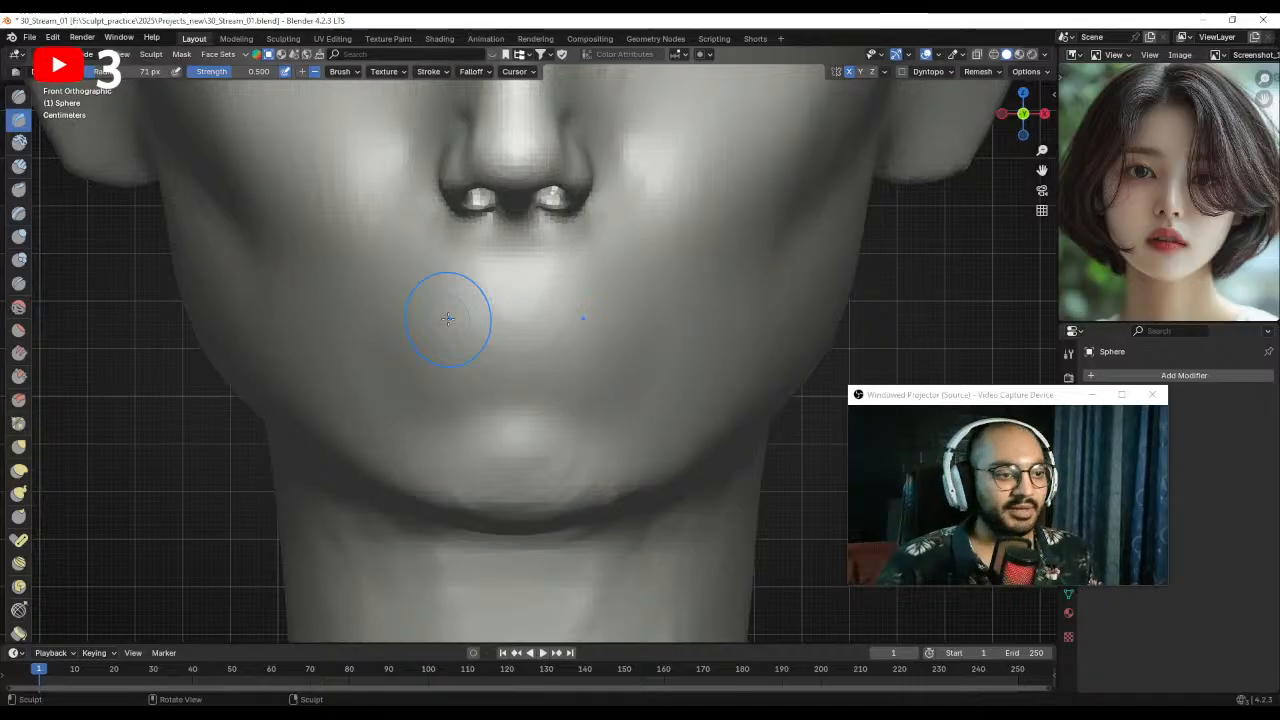
pyautogui.scroll(-2, 448, 318)
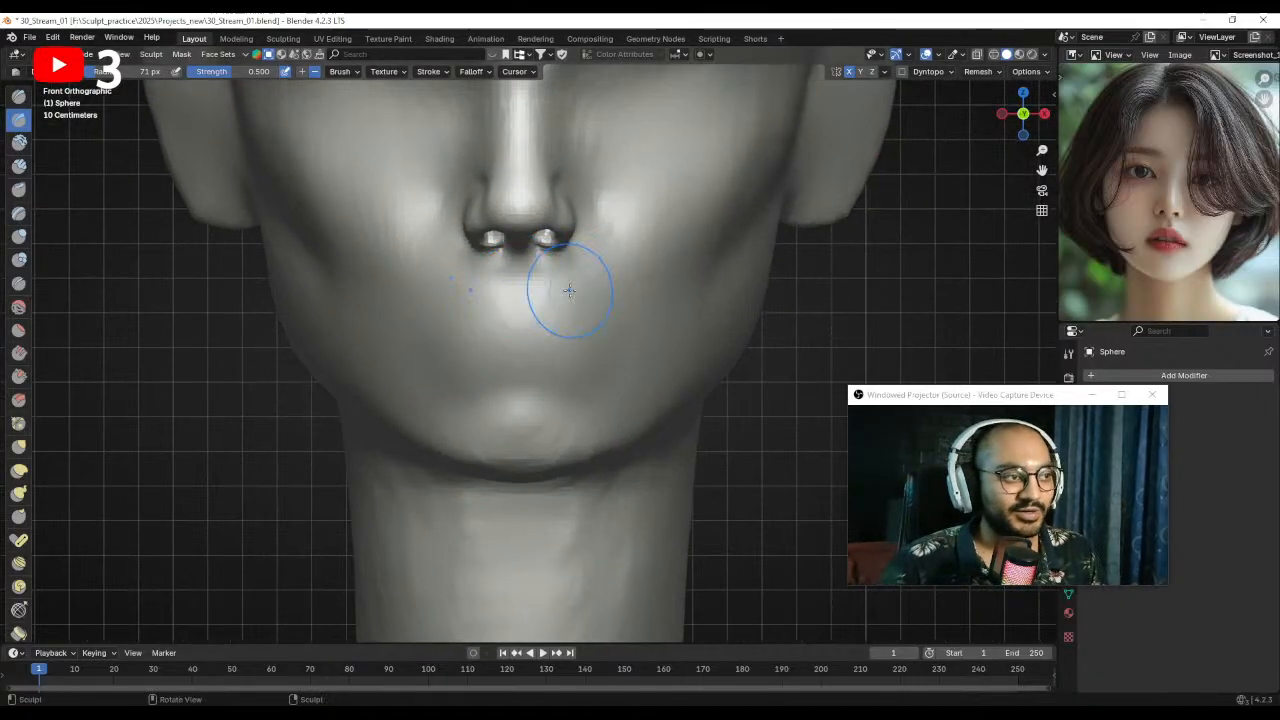
pyautogui.scroll(1, 560, 332)
pyautogui.scroll(2, 537, 323)
pyautogui.keyDown('shift'); pyautogui.moveTo(536, 320); pyautogui.dragTo(548, 305, button='middle'); pyautogui.keyUp('shift')
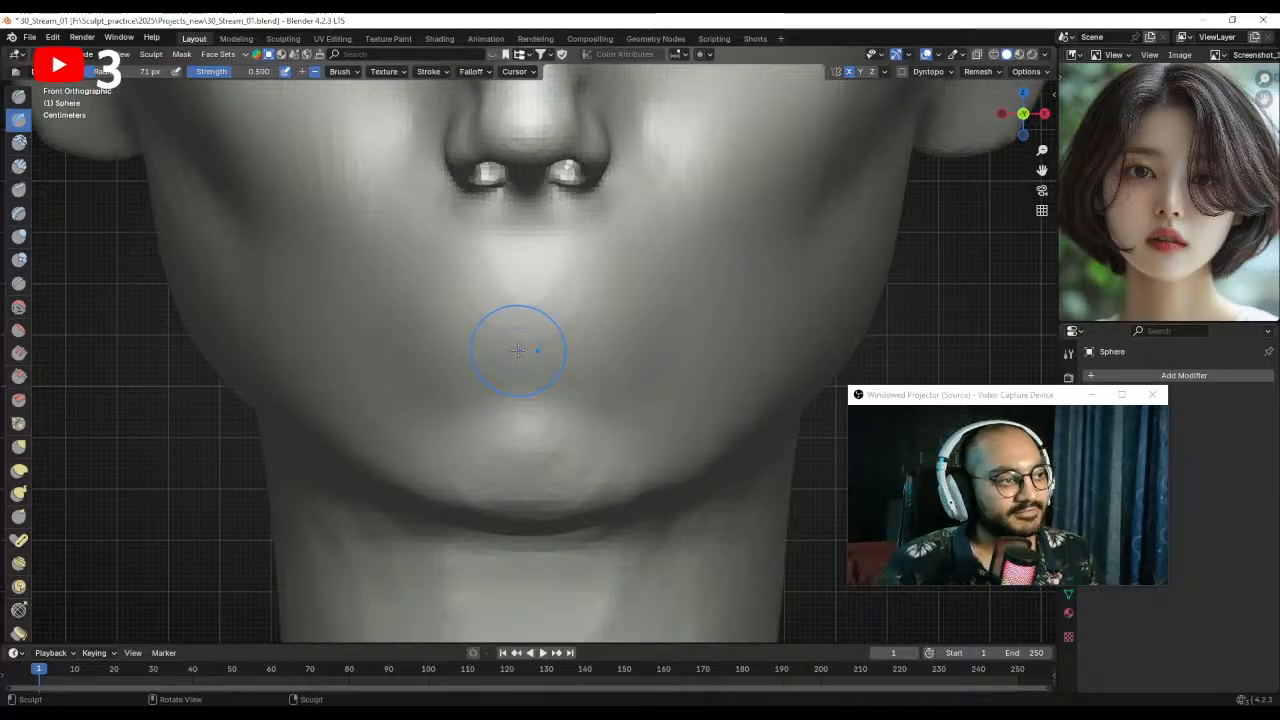
pyautogui.keyDown('ctrl'); pyautogui.moveTo(520, 349); pyautogui.dragTo(517, 320, button='middle'); pyautogui.keyUp('ctrl')
pyautogui.keyDown('shift'); pyautogui.moveTo(517, 320); pyautogui.dragTo(531, 349, button='middle'); pyautogui.keyUp('shift')
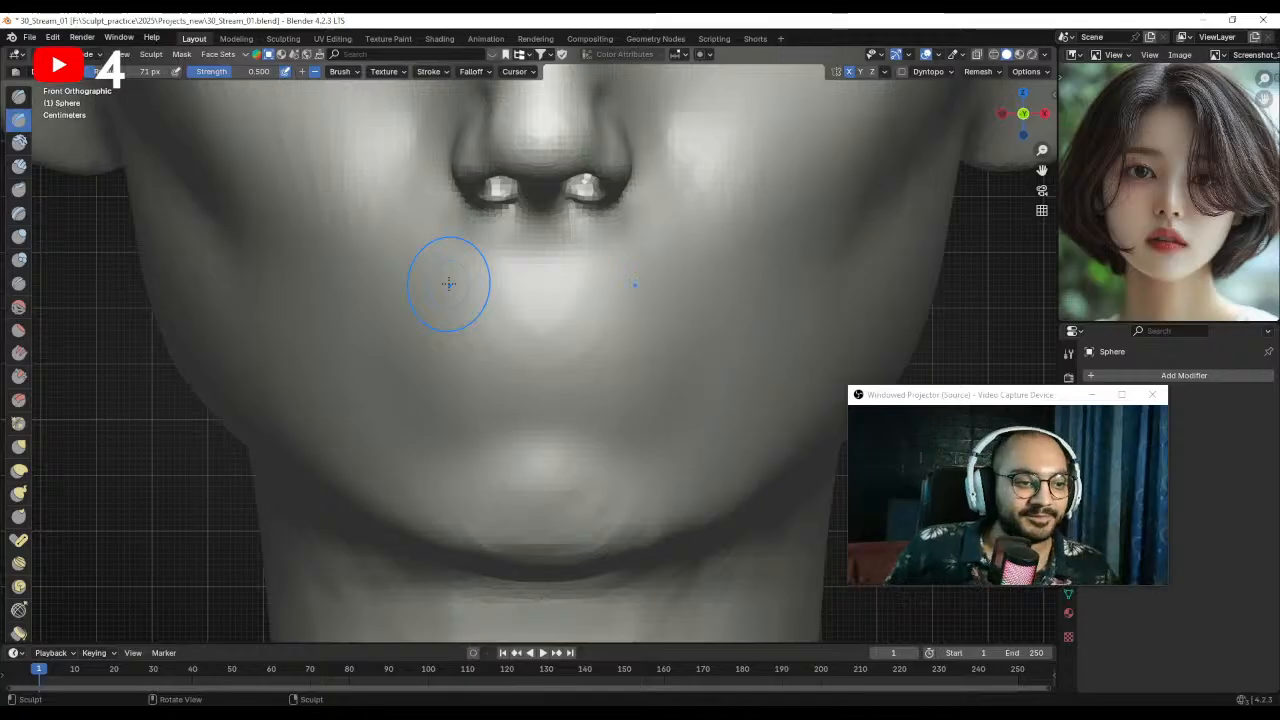
pyautogui.scroll(-3, 486, 277)
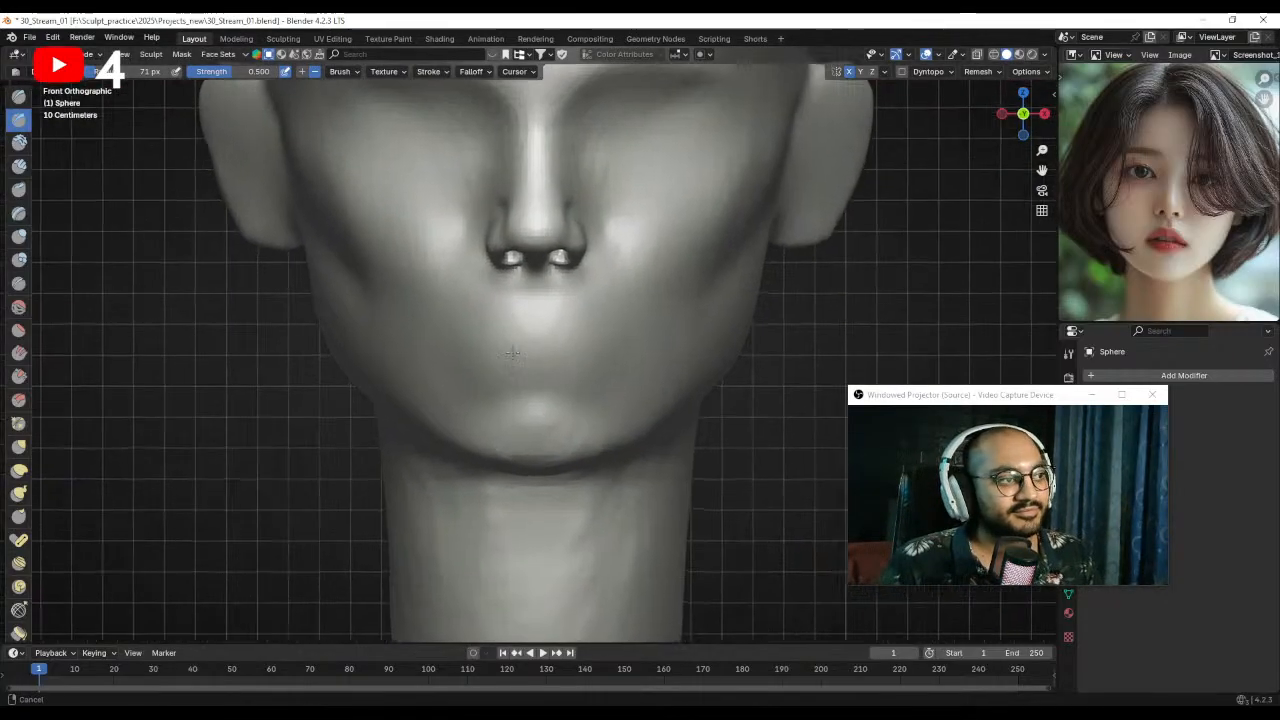
pyautogui.moveTo(550, 256)
pyautogui.mouseDown(button='middle')
pyautogui.moveTo(520, 274)
pyautogui.moveTo(543, 343)
pyautogui.moveTo(499, 342)
pyautogui.mouseUp(button='middle')
pyautogui.moveTo(520, 500)
pyautogui.keyDown('ctrl'); pyautogui.keyDown('alt'); pyautogui.mouseDown()
pyautogui.moveTo(543, 409)
pyautogui.moveTo(529, 326)
pyautogui.moveTo(551, 345)
pyautogui.mouseUp(); pyautogui.keyUp('alt'); pyautogui.keyUp('ctrl')
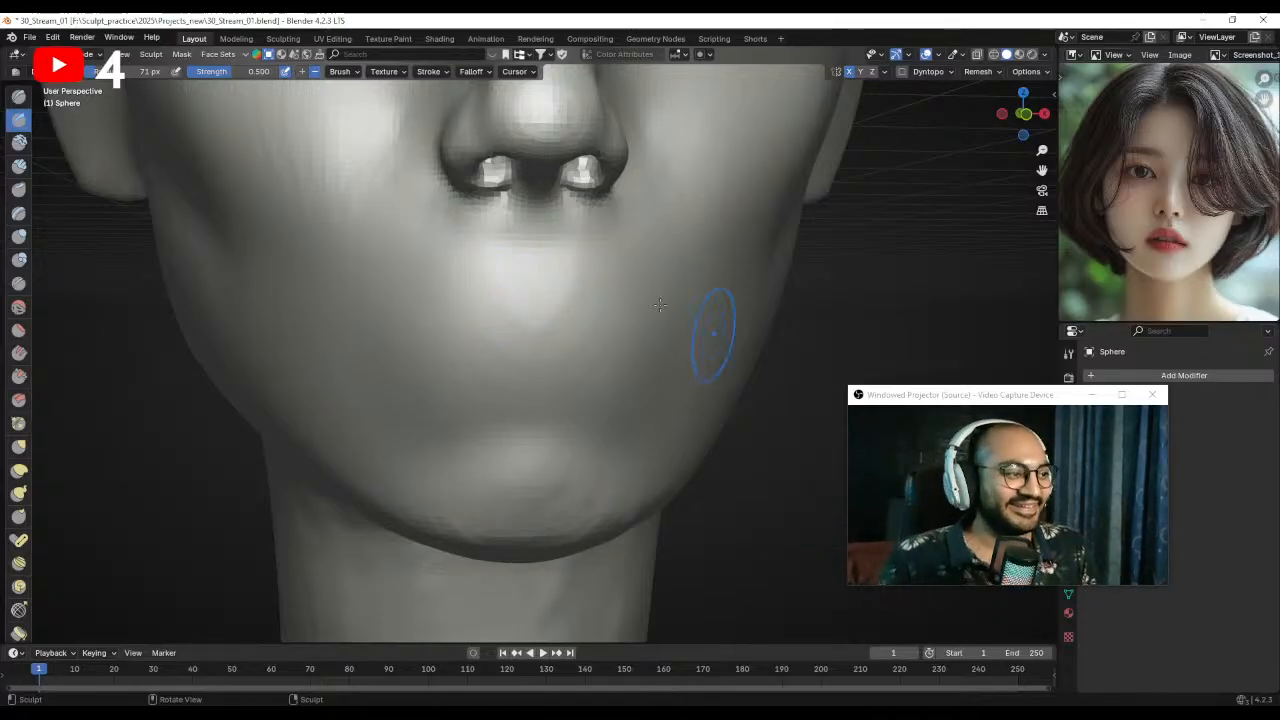
pyautogui.moveTo(514, 300); pyautogui.dragTo(520, 324, button='middle')
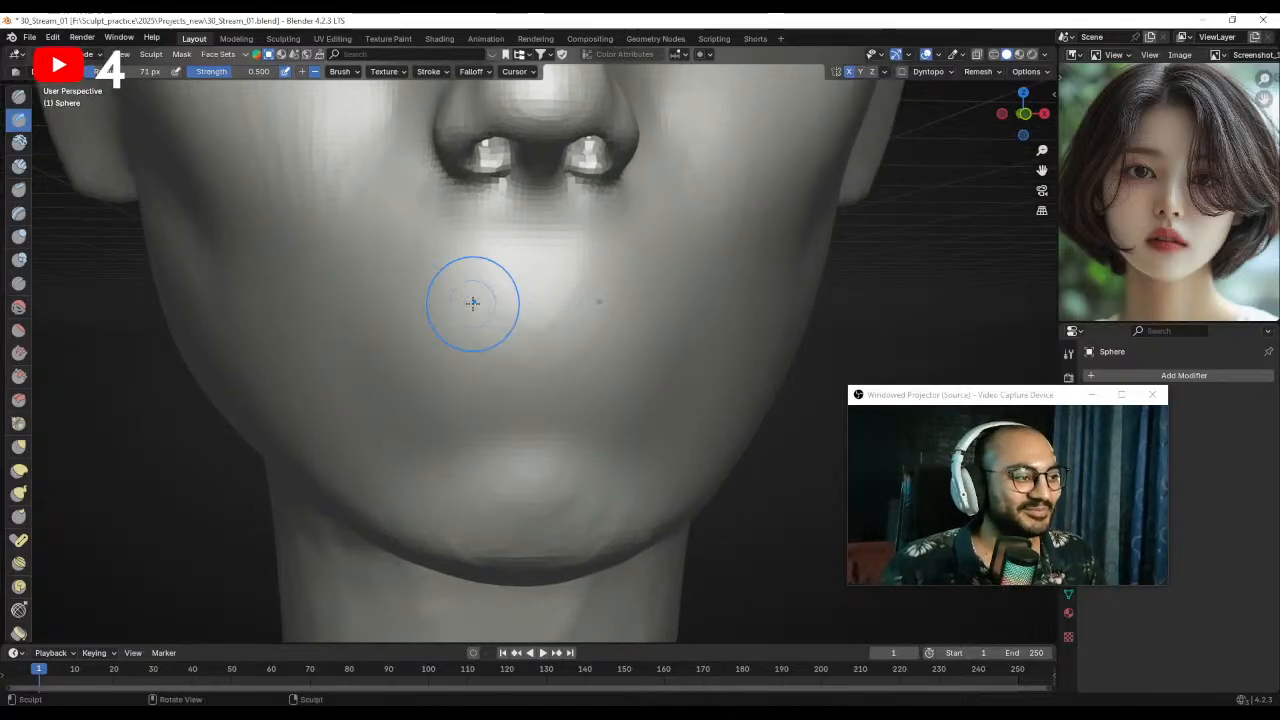
pyautogui.press('KP_1')
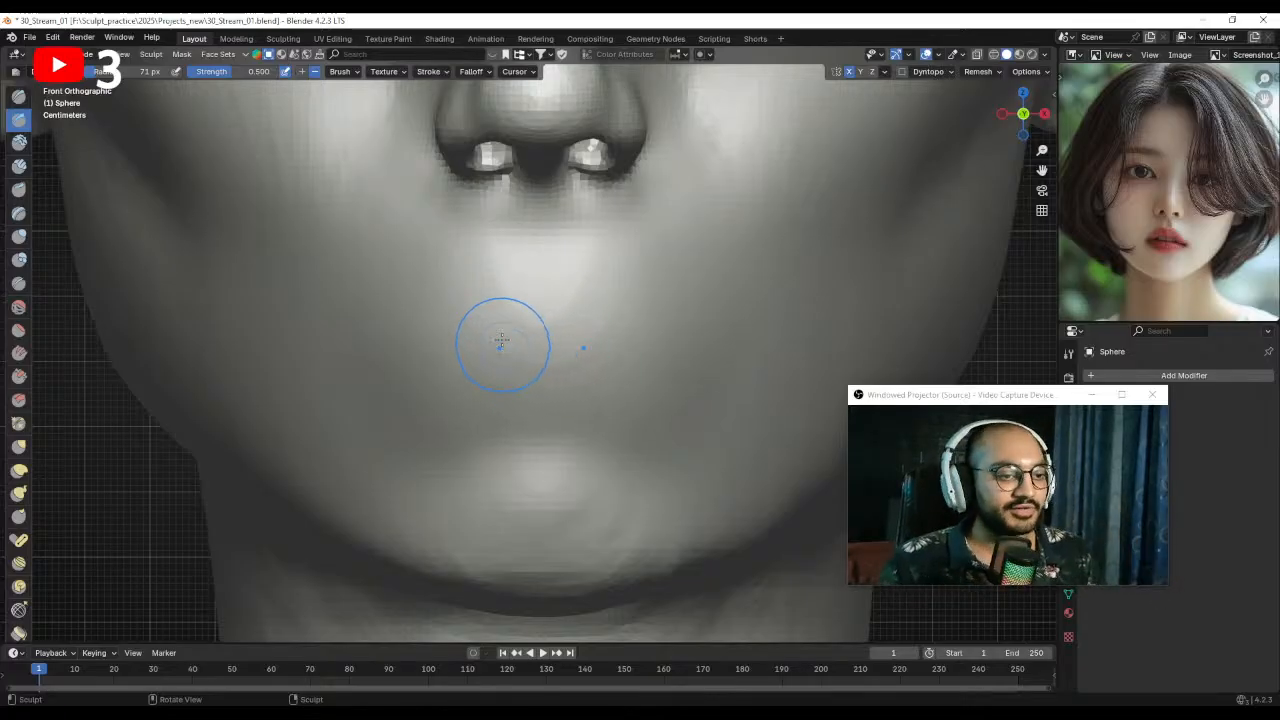
pyautogui.moveTo(546, 353)
pyautogui.keyDown('shift'); pyautogui.mouseDown(button='middle')
pyautogui.moveTo(541, 380)
pyautogui.moveTo(537, 361)
pyautogui.mouseUp(button='middle'); pyautogui.keyUp('shift')
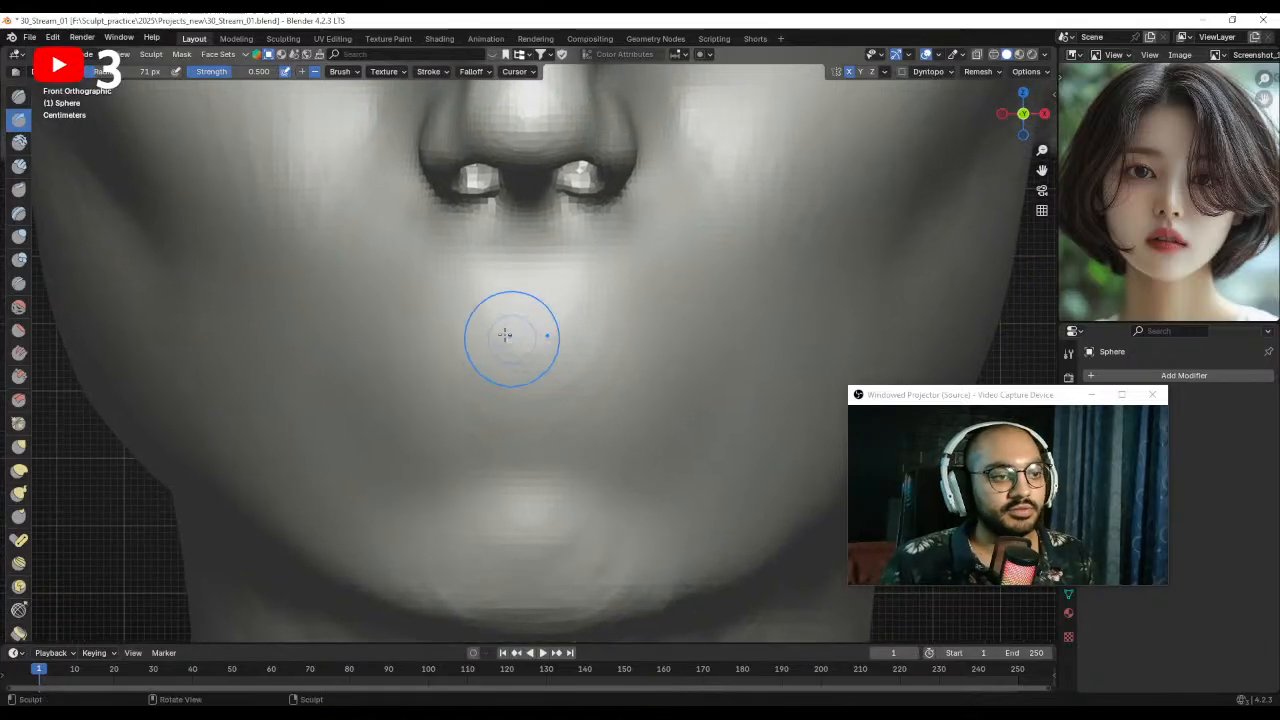
pyautogui.rightClick(455, 324)
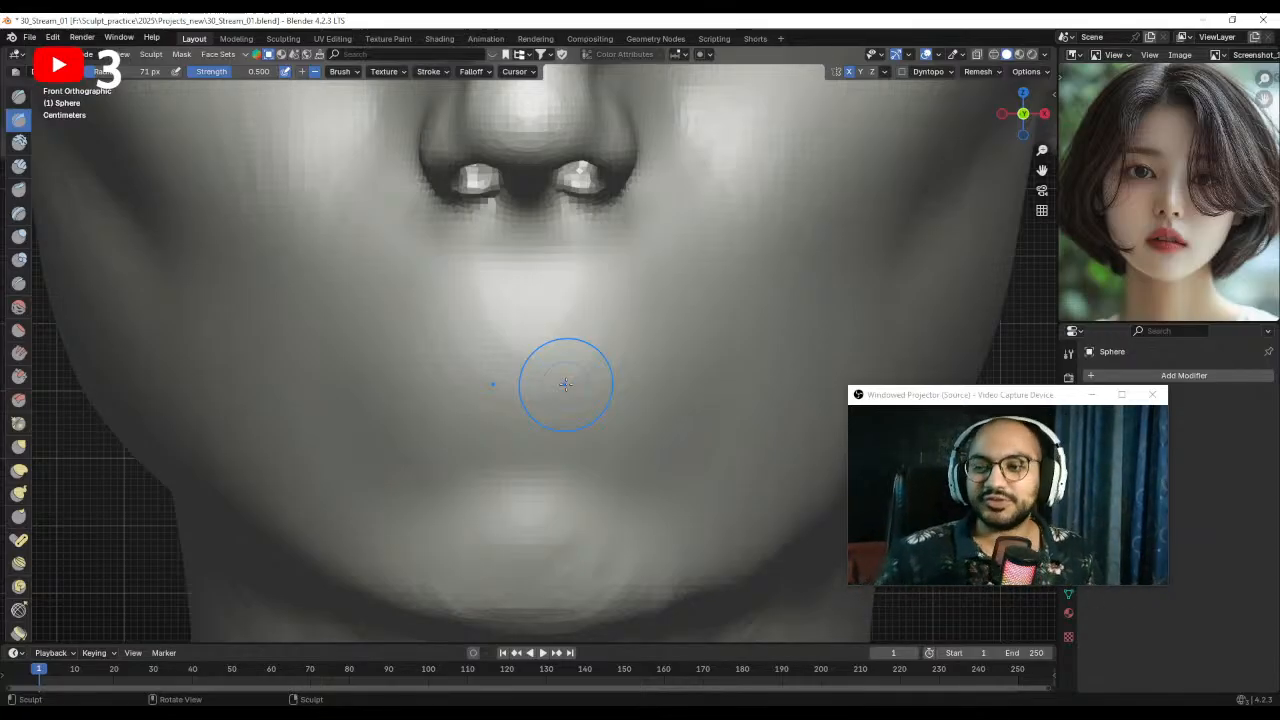
pyautogui.scroll(-2, 514, 337)
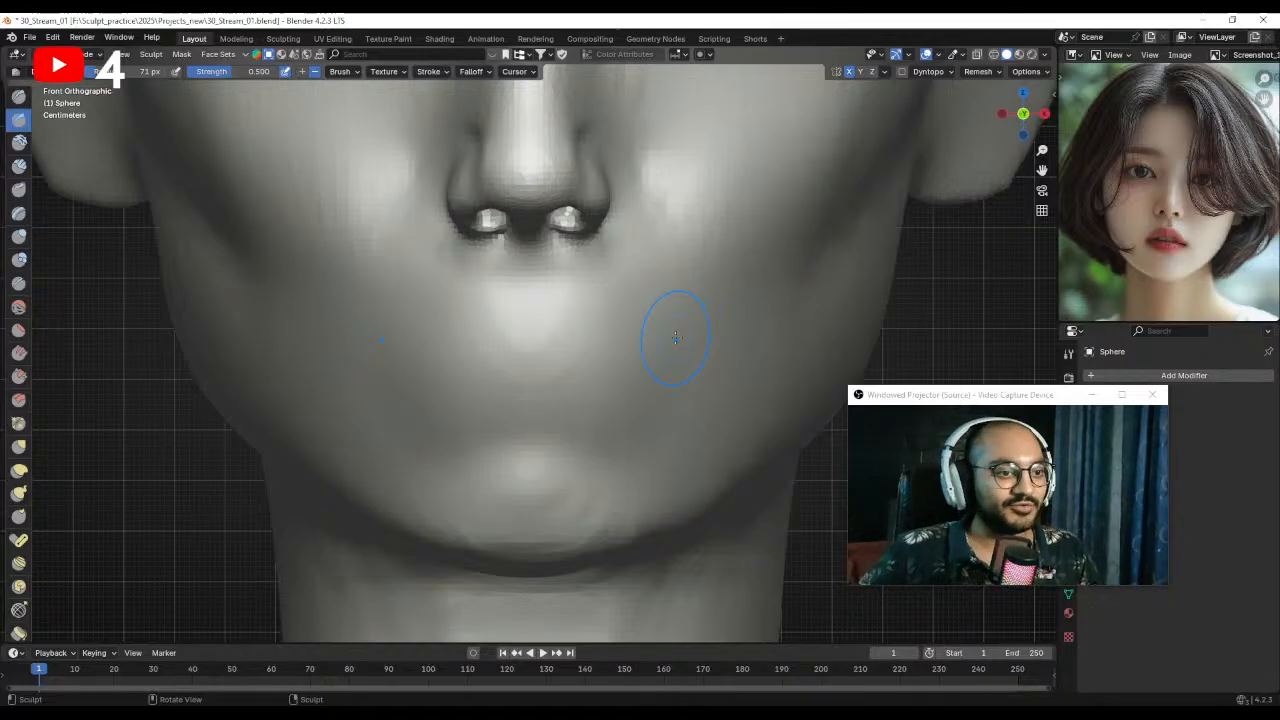
# - Adjust the curvature of the mouth mound from underneath with the Grab brush at a 158 px radius
pyautogui.moveTo(471, 354)
pyautogui.mouseDown(button='middle')
pyautogui.moveTo(540, 370)
pyautogui.moveTo(480, 306)
pyautogui.moveTo(494, 355)
pyautogui.mouseUp(button='middle')
pyautogui.press('g')
pyautogui.click(494, 358)
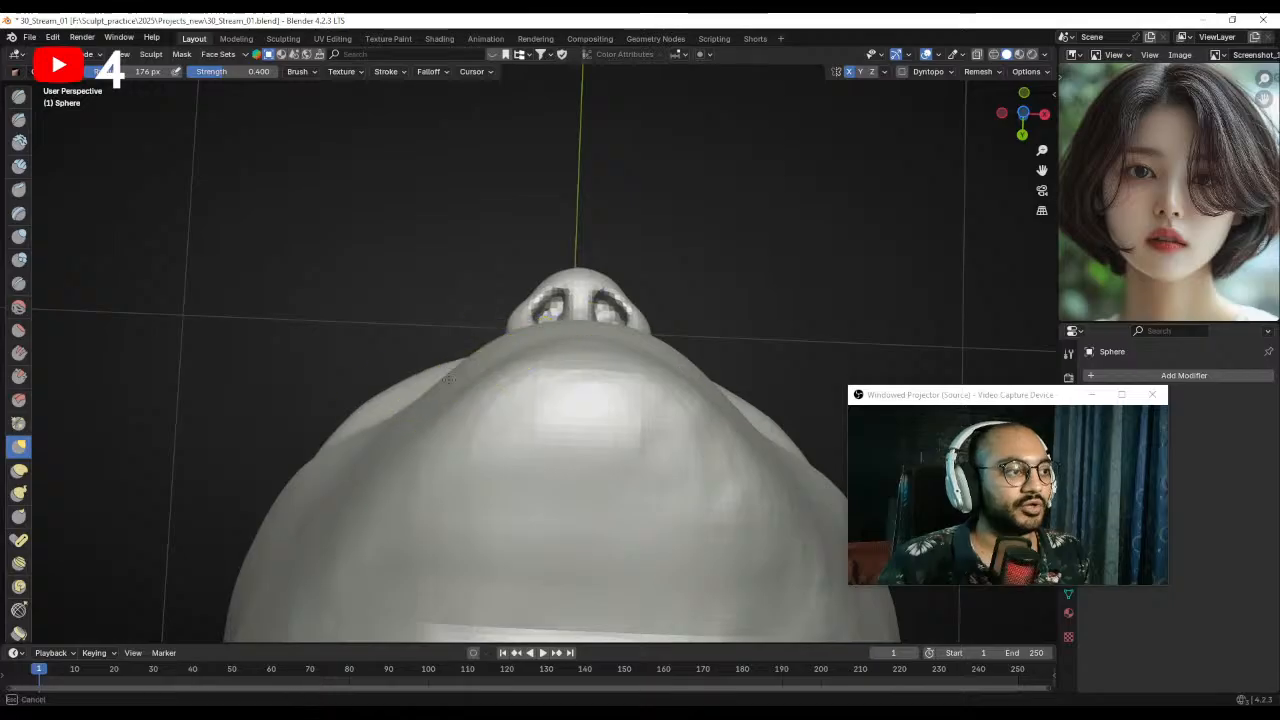
pyautogui.press('[')
pyautogui.moveTo(565, 331); pyautogui.dragTo(552, 338)
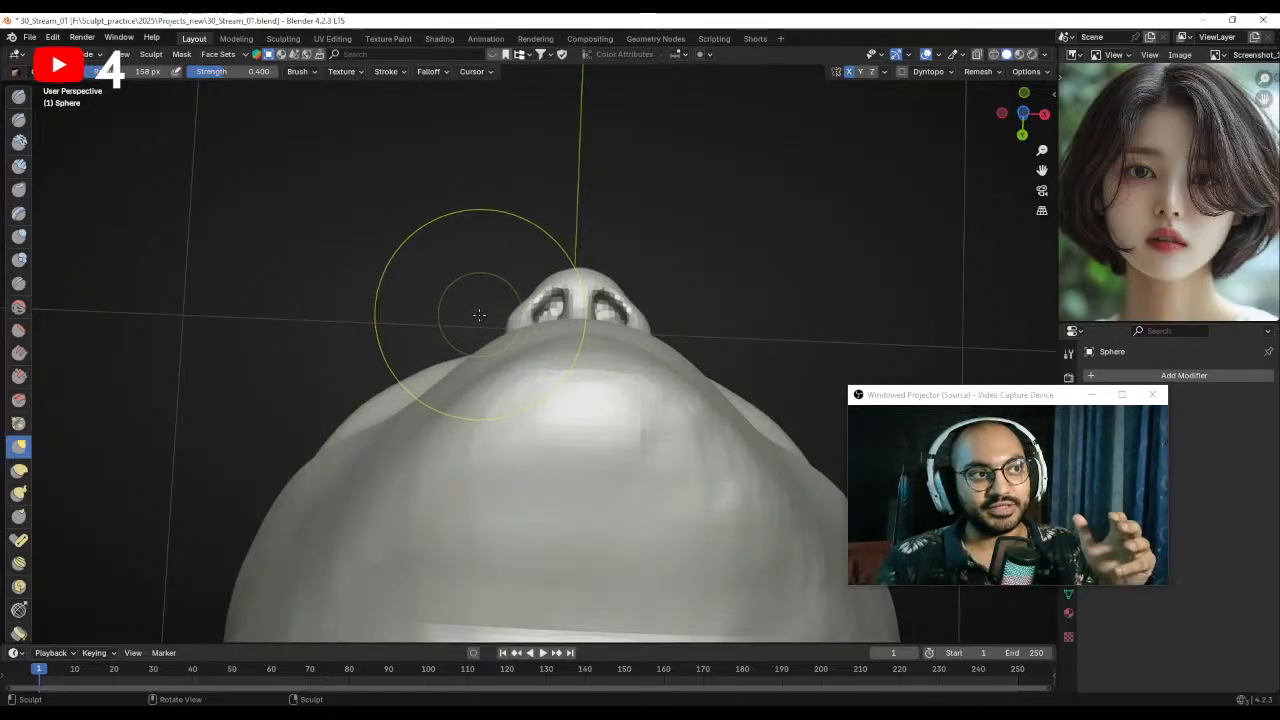
pyautogui.moveTo(651, 303); pyautogui.dragTo(600, 332, button='middle')
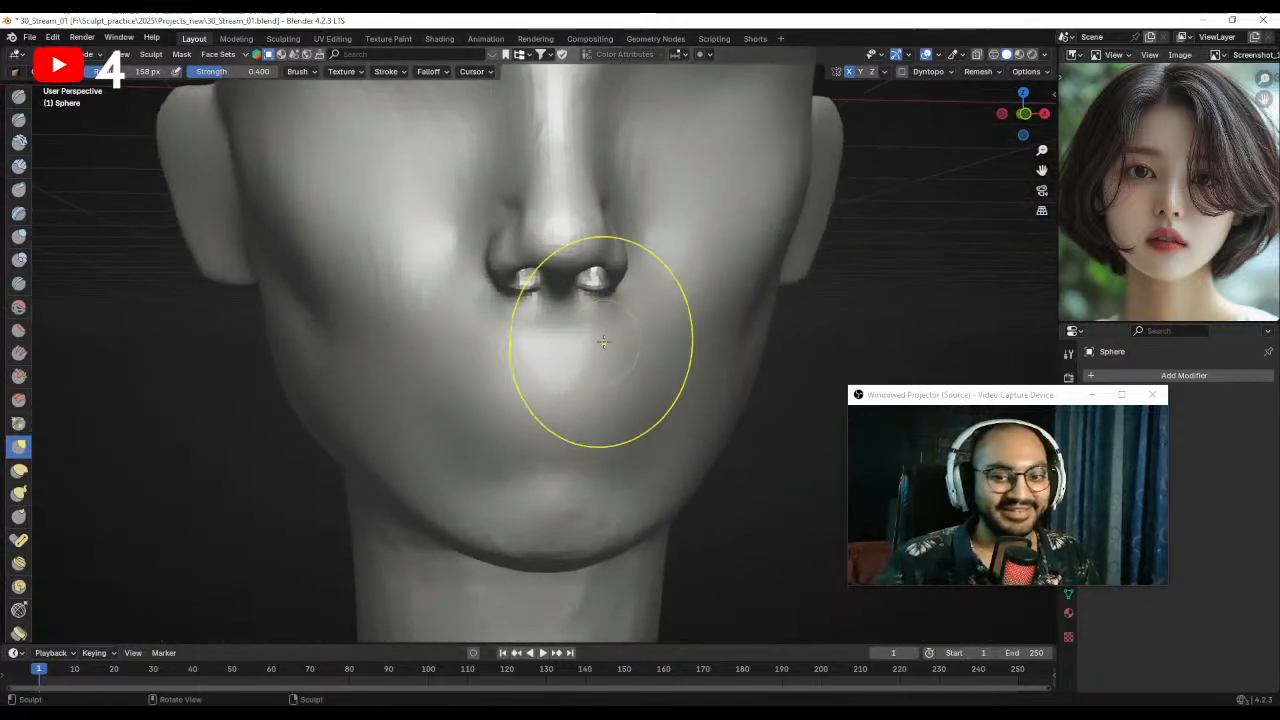
# - Switch to the Draw Sharp brush at an 84 px radius and face the mouth area in front orthographic view
pyautogui.click(15, 128)
pyautogui.moveTo(495, 402); pyautogui.dragTo(561, 358, button='middle')
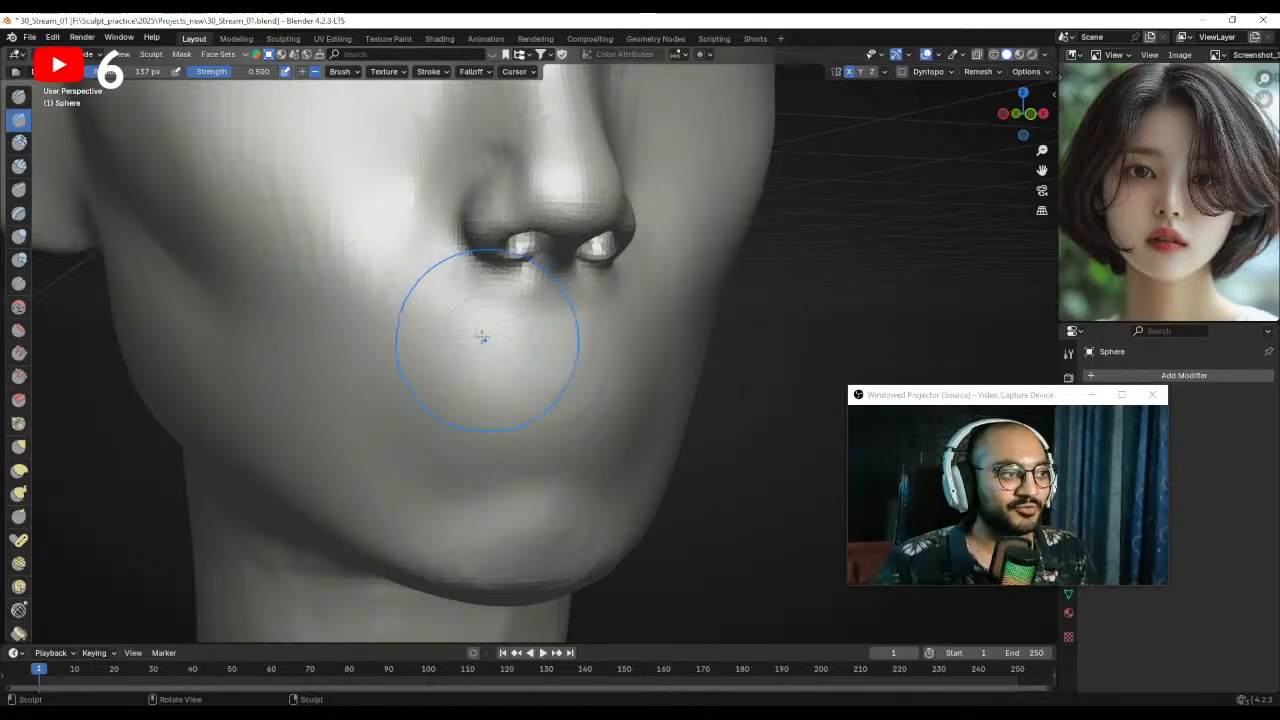
pyautogui.moveTo(477, 329); pyautogui.dragTo(532, 362, button='middle')
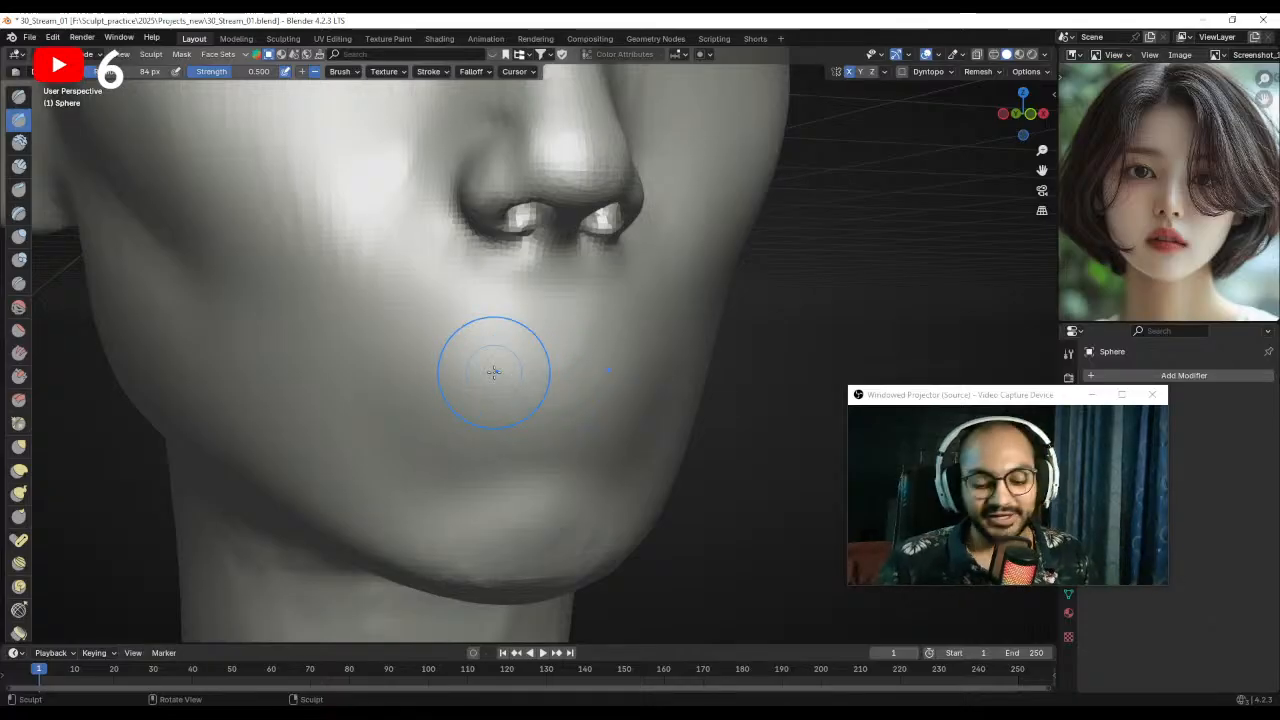
pyautogui.press('KP_1')
pyautogui.scroll(-1, 493, 372)
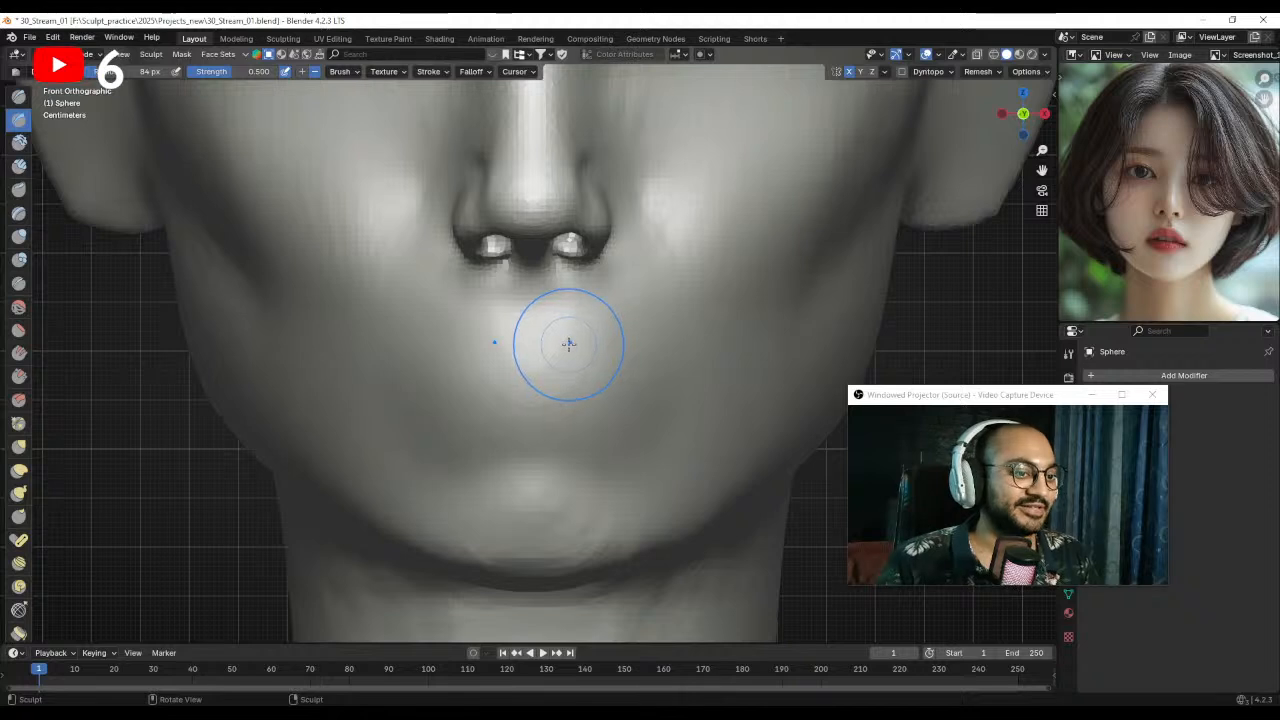
pyautogui.scroll(1, 542, 361)
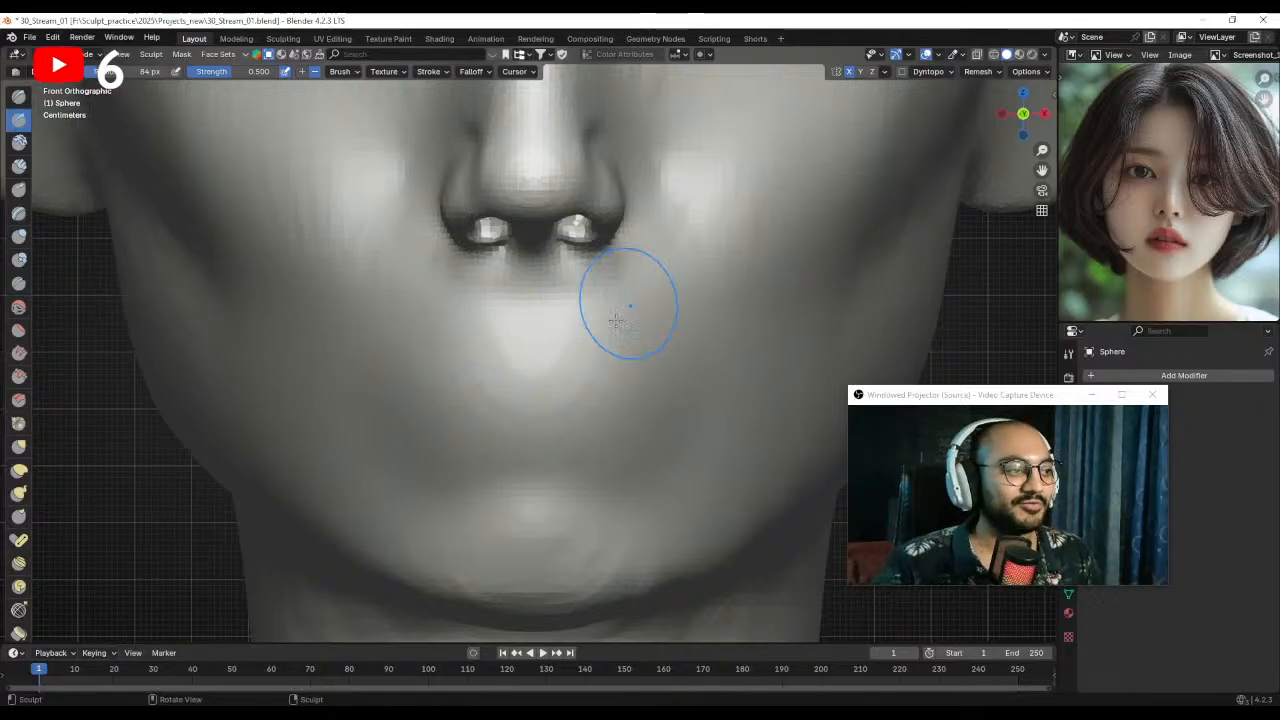
# - Reduce the Draw Sharp brush to a 55 px radius and inspect the mouth area for the lip line
pyautogui.press('f')
pyautogui.click(520, 385)
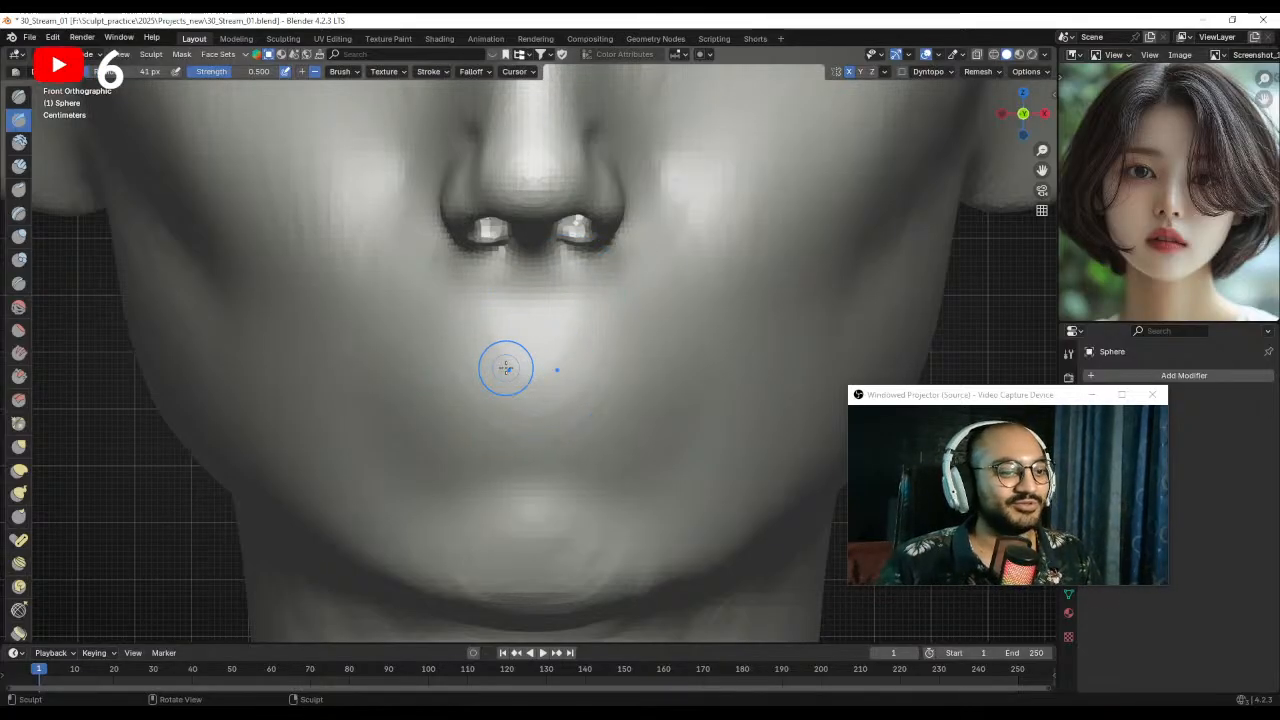
pyautogui.scroll(1, 574, 374)
pyautogui.press('f')
pyautogui.click(588, 349)
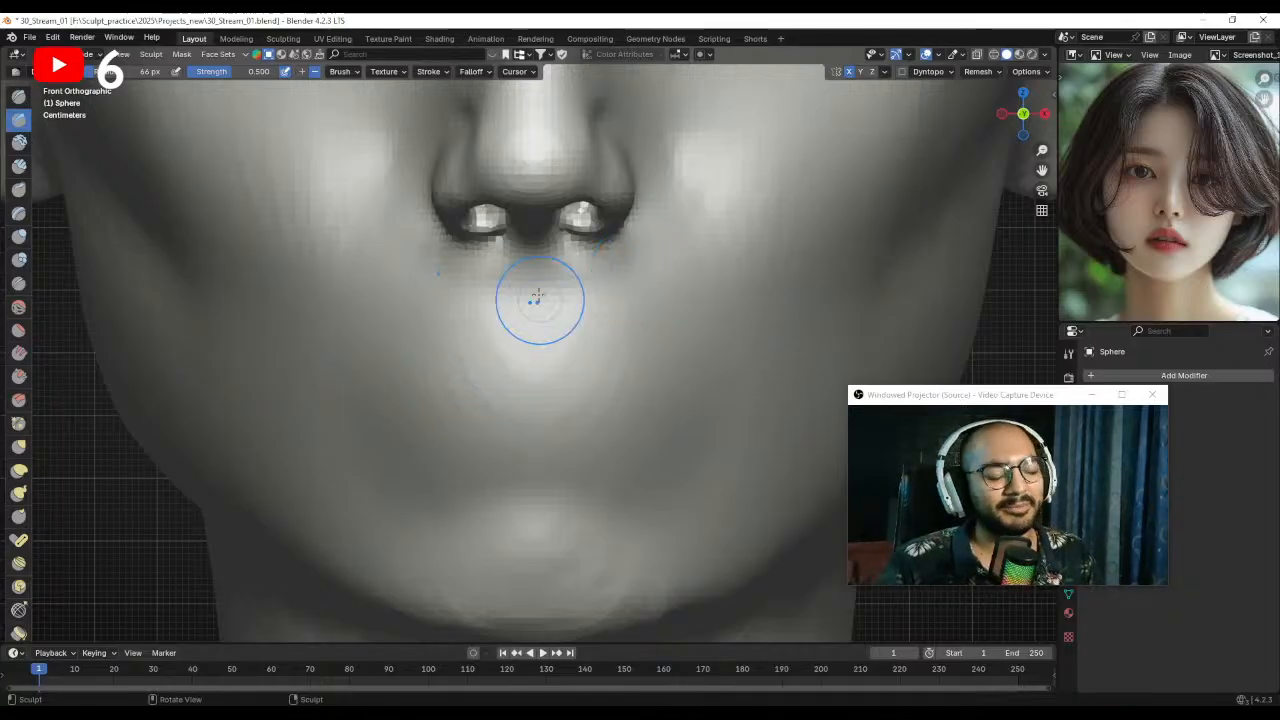
pyautogui.moveTo(459, 388)
pyautogui.keyDown('ctrl'); pyautogui.mouseDown(button='middle')
pyautogui.moveTo(491, 400)
pyautogui.moveTo(480, 384)
pyautogui.mouseUp(button='middle'); pyautogui.keyUp('ctrl')
pyautogui.press('f')
pyautogui.click(458, 383)
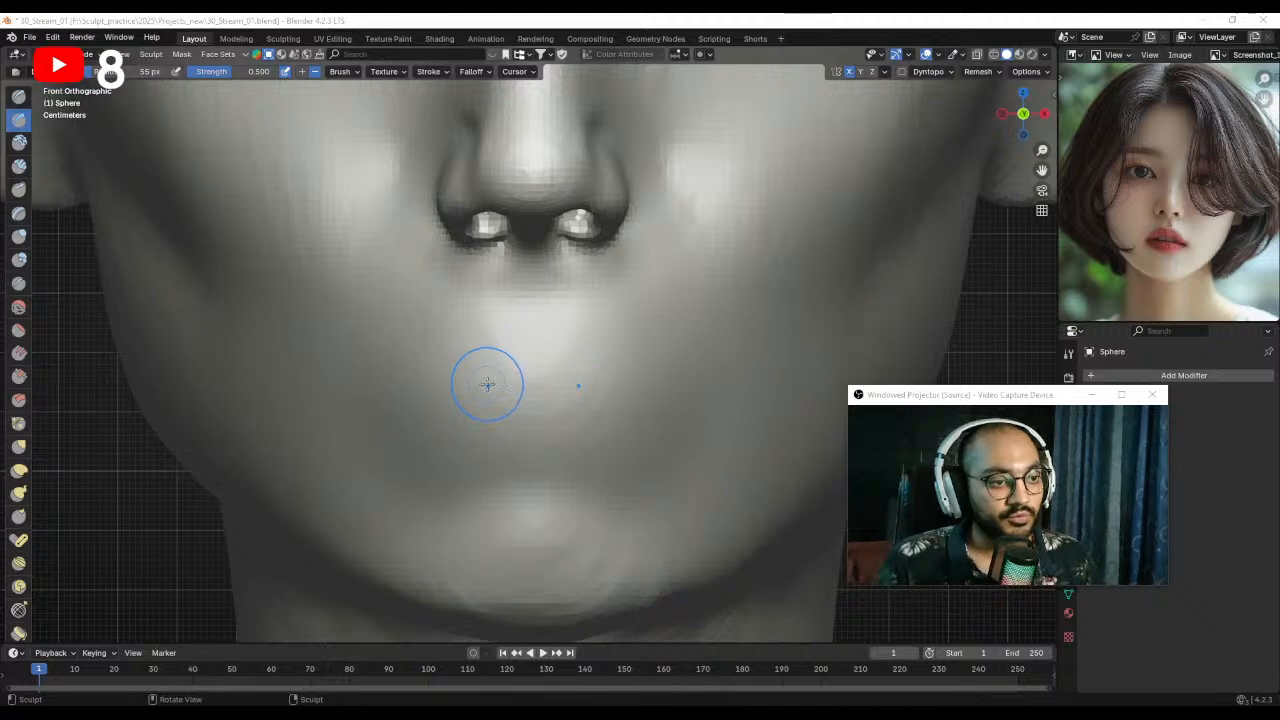
pyautogui.scroll(1, 486, 420)
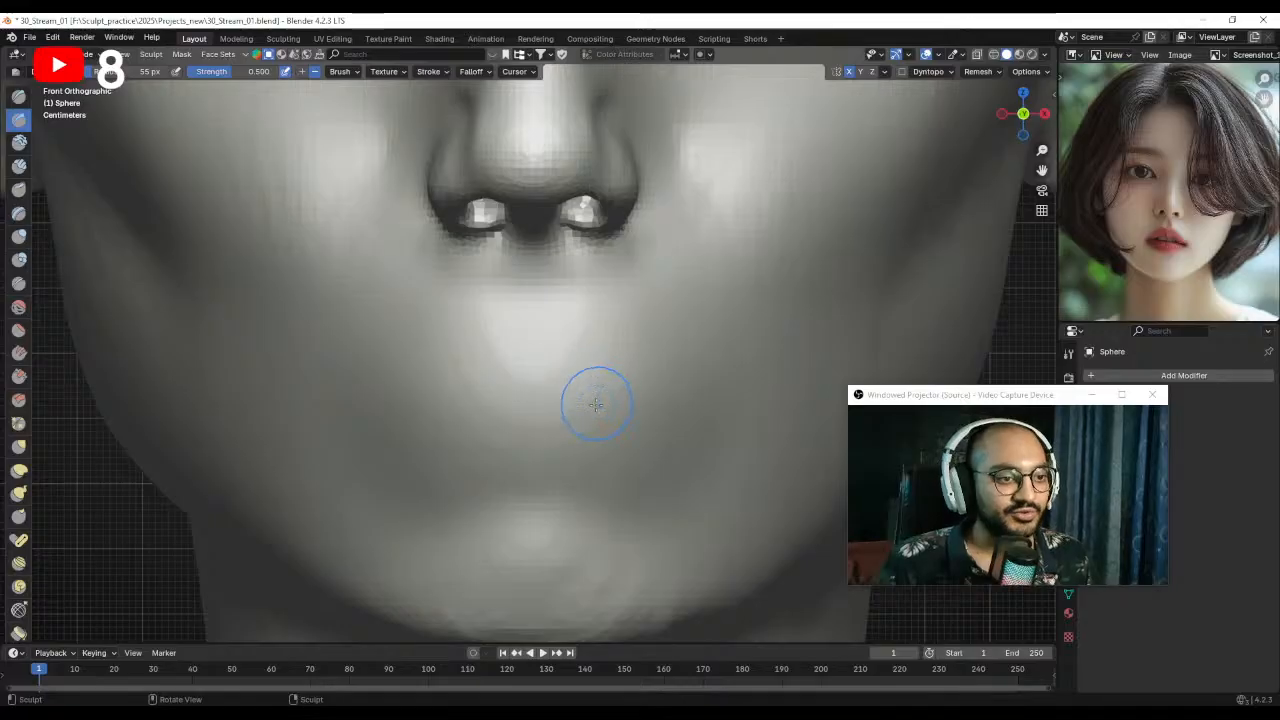
pyautogui.moveTo(566, 409); pyautogui.dragTo(594, 403, button='middle')
pyautogui.press('KP_1')
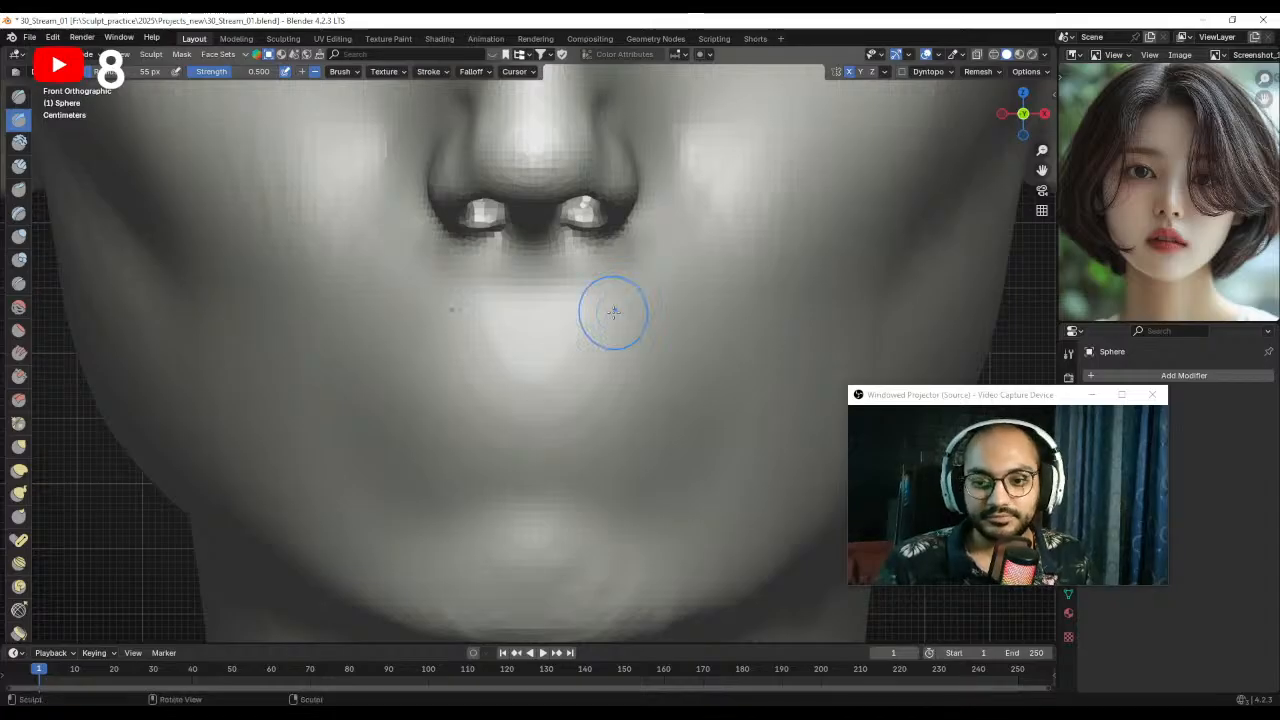
pyautogui.scroll(-1, 526, 291)
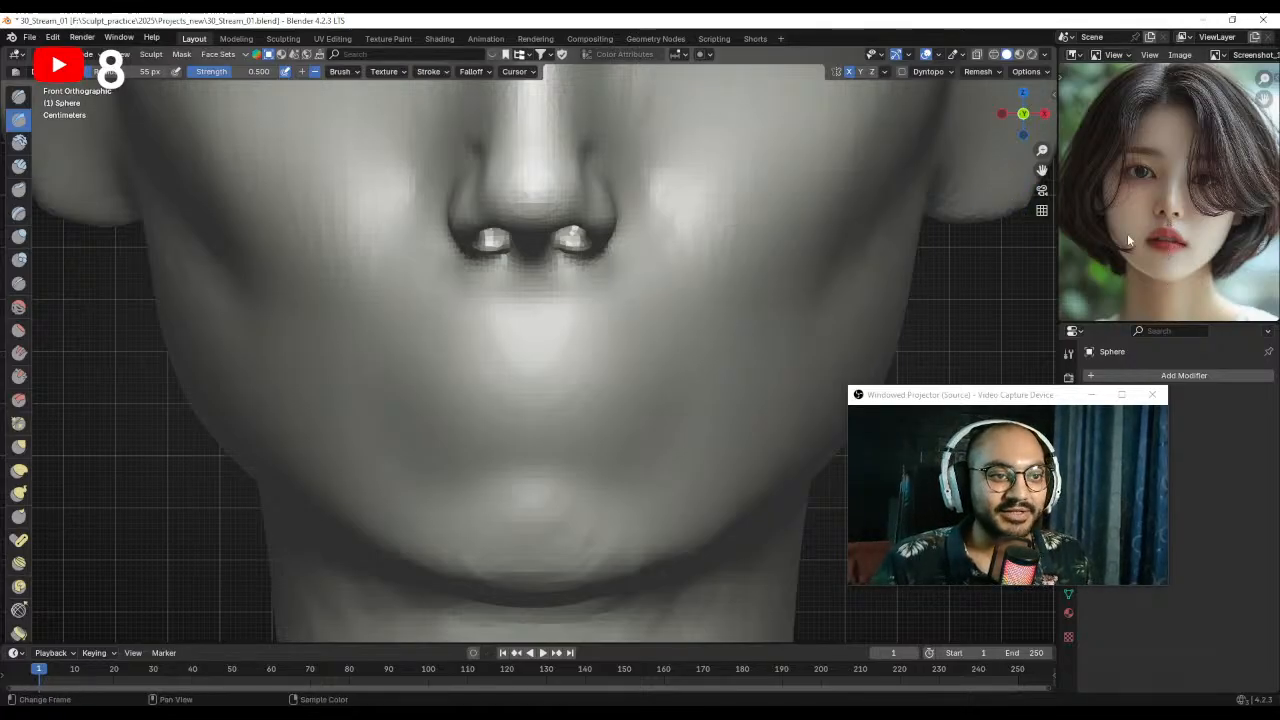
# - Carve the mouth opening between nose and chin with mirrored Draw Sharp strokes at a 53 px radius
pyautogui.moveTo(543, 380)
pyautogui.keyDown('shift'); pyautogui.mouseDown(button='middle')
pyautogui.moveTo(557, 377)
pyautogui.moveTo(529, 331)
pyautogui.mouseUp(button='middle'); pyautogui.keyUp('shift')
pyautogui.press('f')
pyautogui.click(529, 386)
pyautogui.moveTo(548, 380); pyautogui.dragTo(460, 395)
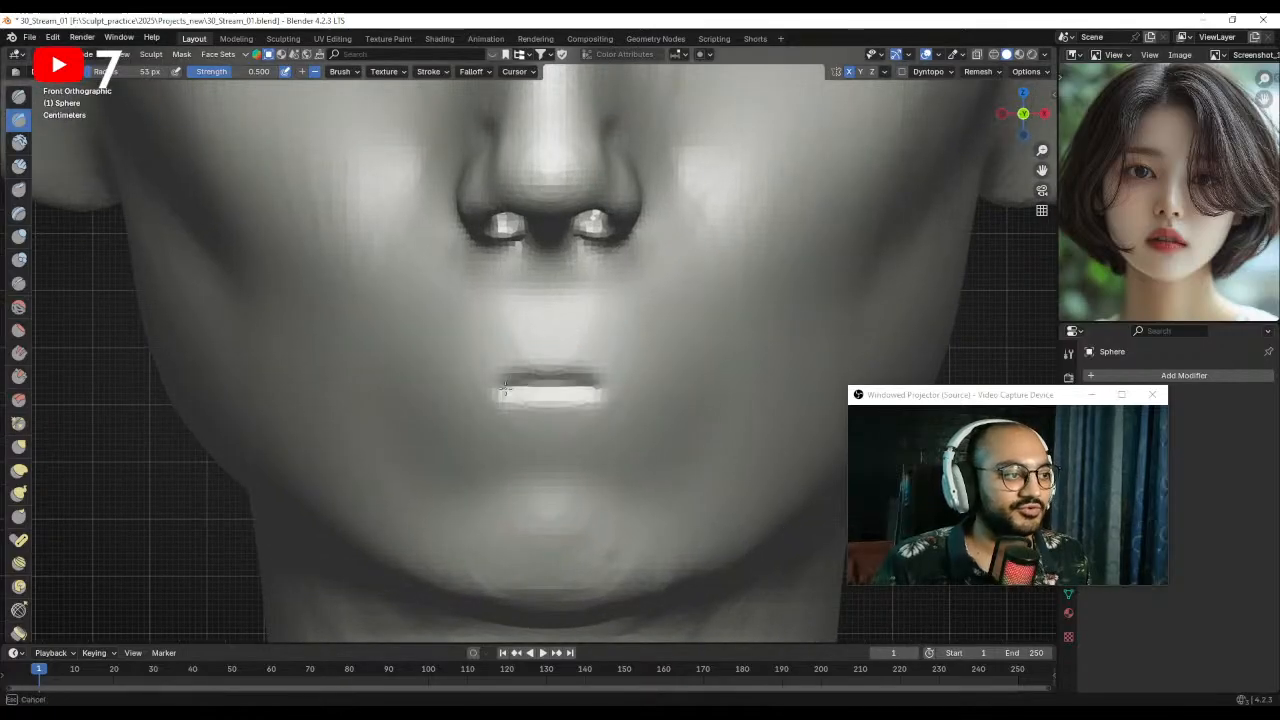
pyautogui.moveTo(505, 388); pyautogui.dragTo(533, 380)
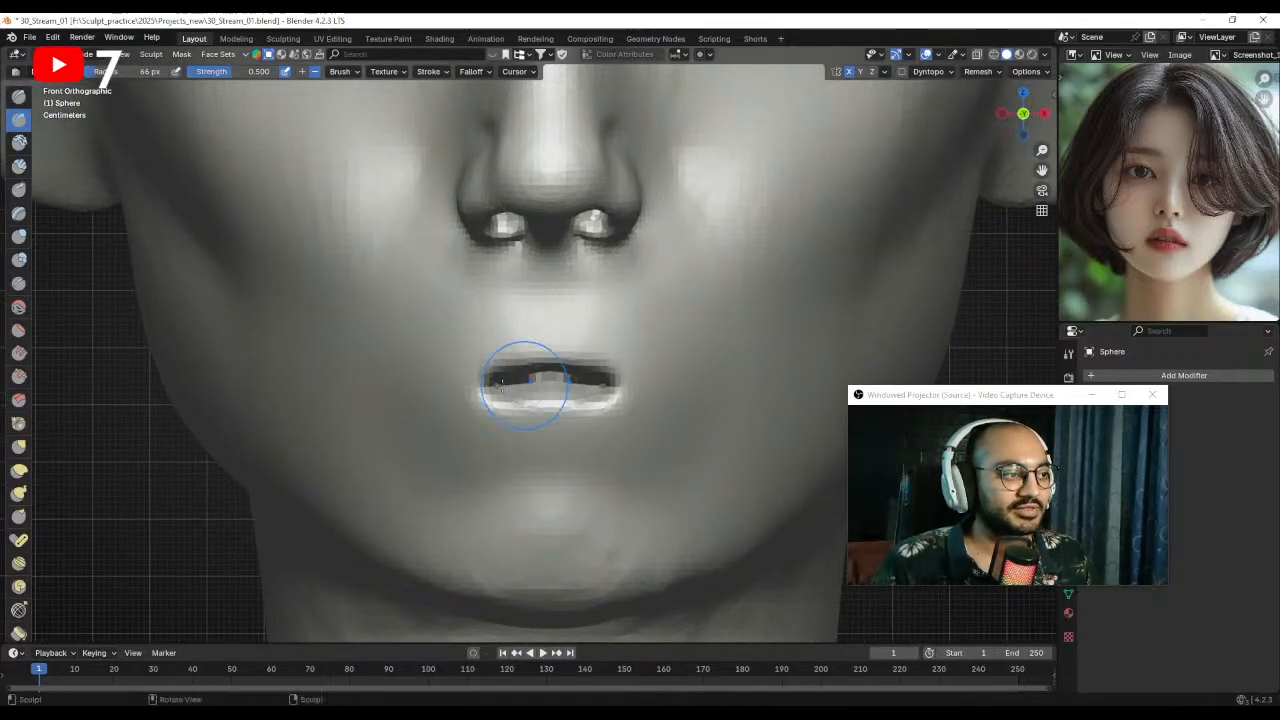
pyautogui.keyDown('shift'); pyautogui.moveTo(524, 388); pyautogui.dragTo(546, 395, button='middle'); pyautogui.keyUp('shift')
pyautogui.moveTo(537, 387); pyautogui.dragTo(460, 400)
pyautogui.moveTo(530, 384); pyautogui.dragTo(456, 398)
pyautogui.keyDown('shift'); pyautogui.moveTo(549, 361); pyautogui.dragTo(555, 381, button='middle'); pyautogui.keyUp('shift')
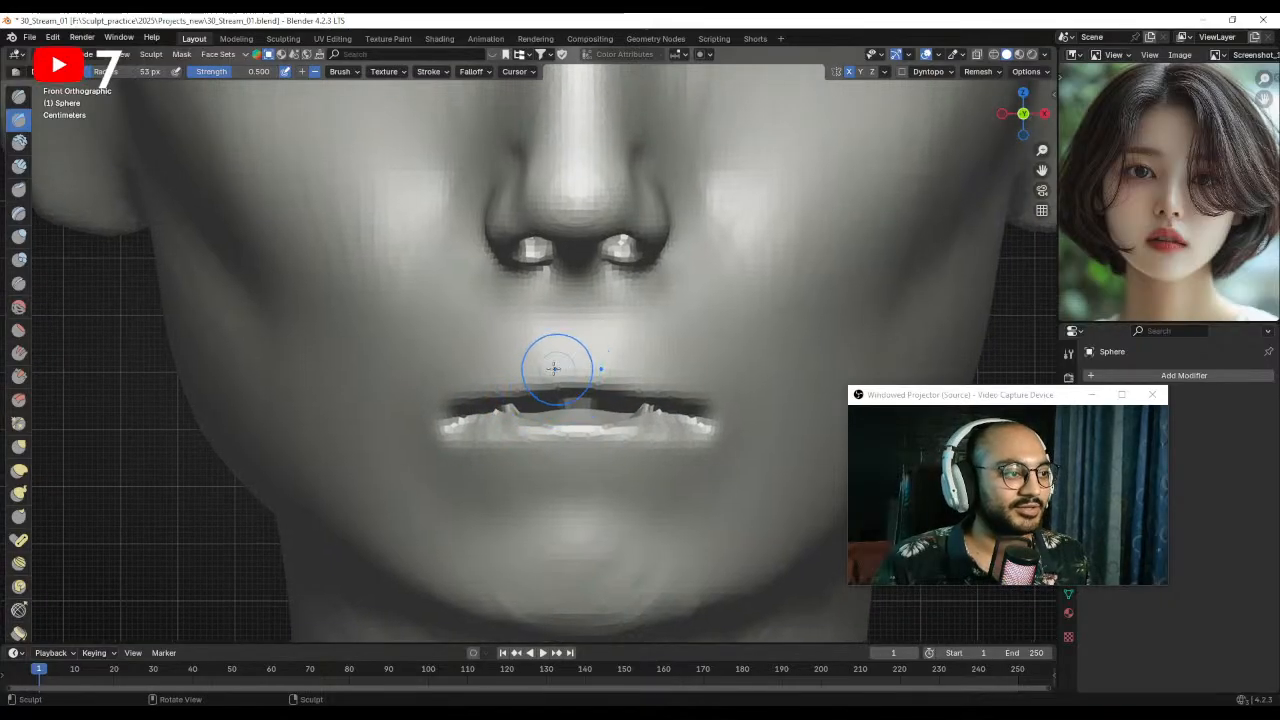
# - Shape the philtrum and upper lip contour above the mouth opening with the Grab brush
pyautogui.press('g')
pyautogui.press('f')
pyautogui.click(554, 374)
pyautogui.moveTo(530, 310); pyautogui.dragTo(542, 332)
pyautogui.press('f')
pyautogui.click(531, 383)
pyautogui.moveTo(515, 380)
pyautogui.mouseDown()
pyautogui.moveTo(507, 350)
pyautogui.moveTo(484, 416)
pyautogui.moveTo(444, 405)
pyautogui.moveTo(447, 429)
pyautogui.mouseUp()
# - Adjust the Grab brush size to fit the mouth corners and the outer part of the lips
pyautogui.press('f')
pyautogui.click(581, 389)
pyautogui.press('f')
pyautogui.click(436, 414)
pyautogui.scroll(-1, 457, 414)
pyautogui.press('f')
pyautogui.click(441, 432)
# - Refine the centre of the upper lip and the lip edge toward the mouth corners with a resized Grab brush
pyautogui.moveTo(531, 387)
pyautogui.keyDown('shift'); pyautogui.mouseDown(button='middle')
pyautogui.moveTo(528, 408)
pyautogui.moveTo(514, 380)
pyautogui.mouseUp(button='middle'); pyautogui.keyUp('shift')
pyautogui.press('f')
pyautogui.click(551, 376)
pyautogui.press('f')
pyautogui.click(541, 378)
pyautogui.moveTo(546, 380)
pyautogui.mouseDown()
pyautogui.moveTo(569, 395)
pyautogui.moveTo(557, 368)
pyautogui.mouseUp()
pyautogui.press('f')
pyautogui.click(558, 386)
pyautogui.moveTo(489, 398)
pyautogui.mouseDown()
pyautogui.moveTo(446, 421)
pyautogui.moveTo(458, 434)
pyautogui.mouseUp()
# - Adjust the lips and mouth opening from a three-quarter view with the Grab brush at 69 px, resized to 64 px
pyautogui.scroll(-2, 475, 434)
pyautogui.moveTo(477, 434)
pyautogui.mouseDown(button='middle')
pyautogui.moveTo(605, 430)
pyautogui.moveTo(480, 400)
pyautogui.moveTo(520, 368)
pyautogui.moveTo(533, 390)
pyautogui.moveTo(522, 404)
pyautogui.moveTo(611, 320)
pyautogui.mouseUp(button='middle')
pyautogui.press('f')
pyautogui.click(482, 371)
pyautogui.press('f')
pyautogui.click(507, 404)
pyautogui.moveTo(492, 403); pyautogui.dragTo(537, 328, button='middle')
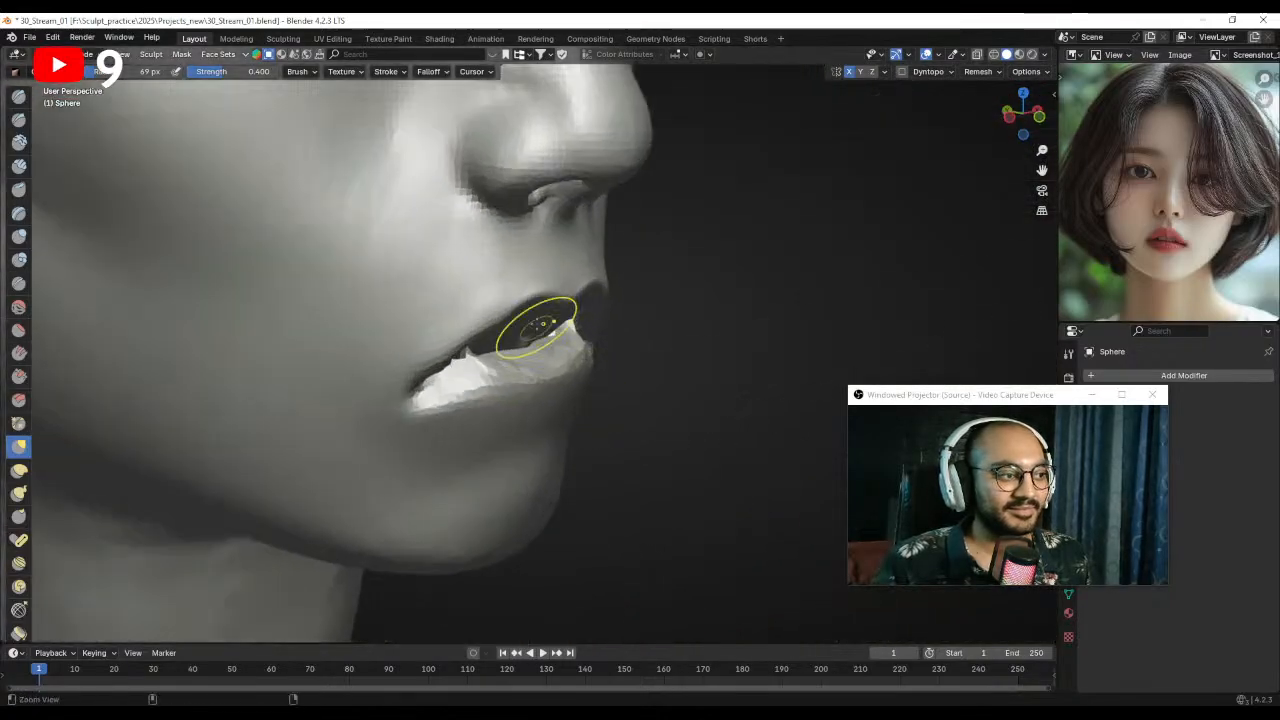
pyautogui.moveTo(500, 378)
pyautogui.mouseDown(button='middle')
pyautogui.moveTo(520, 389)
pyautogui.moveTo(512, 369)
pyautogui.moveTo(486, 380)
pyautogui.mouseUp(button='middle')
pyautogui.press('f')
pyautogui.click(509, 369)
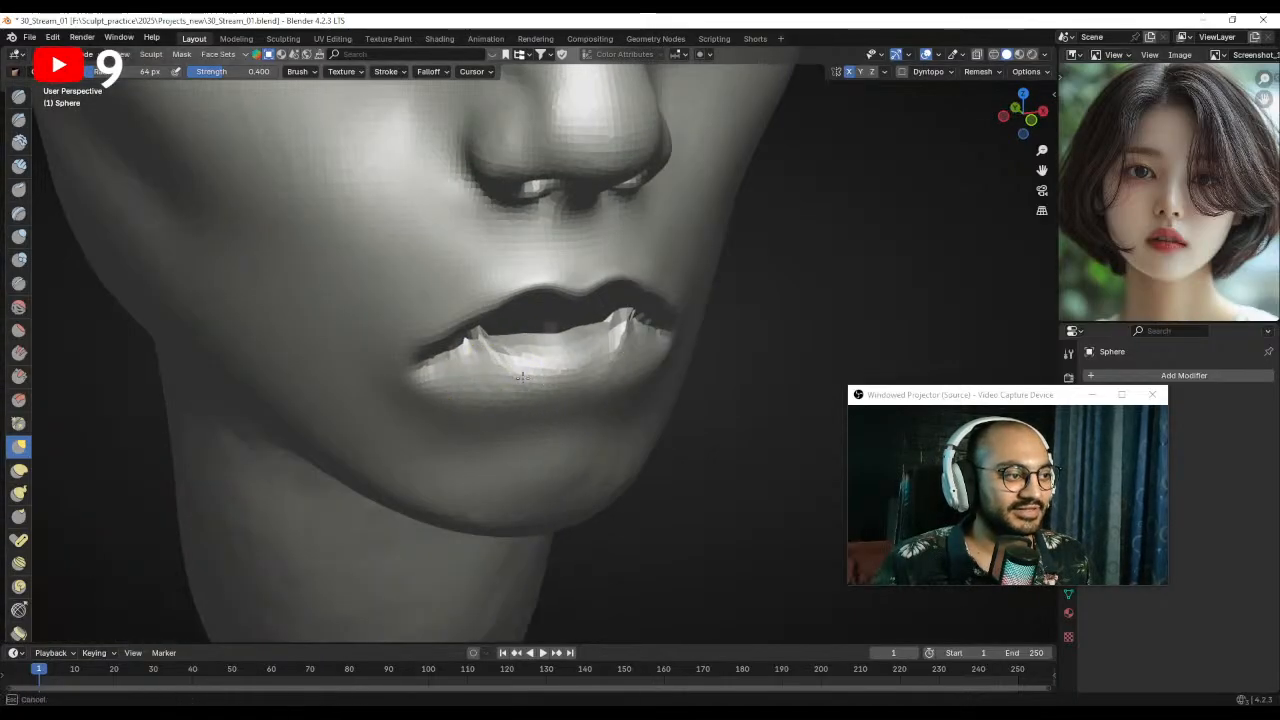
# - Sharpen the mouth corners and the inner edge of the lower lip with the Crease brush at 50 and 66 px radius
pyautogui.click(19, 283)
pyautogui.moveTo(480, 330); pyautogui.dragTo(527, 350, button='middle')
pyautogui.moveTo(484, 356)
pyautogui.mouseDown()
pyautogui.moveTo(408, 382)
pyautogui.moveTo(462, 368)
pyautogui.mouseUp()
pyautogui.moveTo(503, 350); pyautogui.dragTo(486, 362, button='middle')
pyautogui.press('f')
pyautogui.click(484, 362)
pyautogui.moveTo(484, 362); pyautogui.dragTo(503, 354)
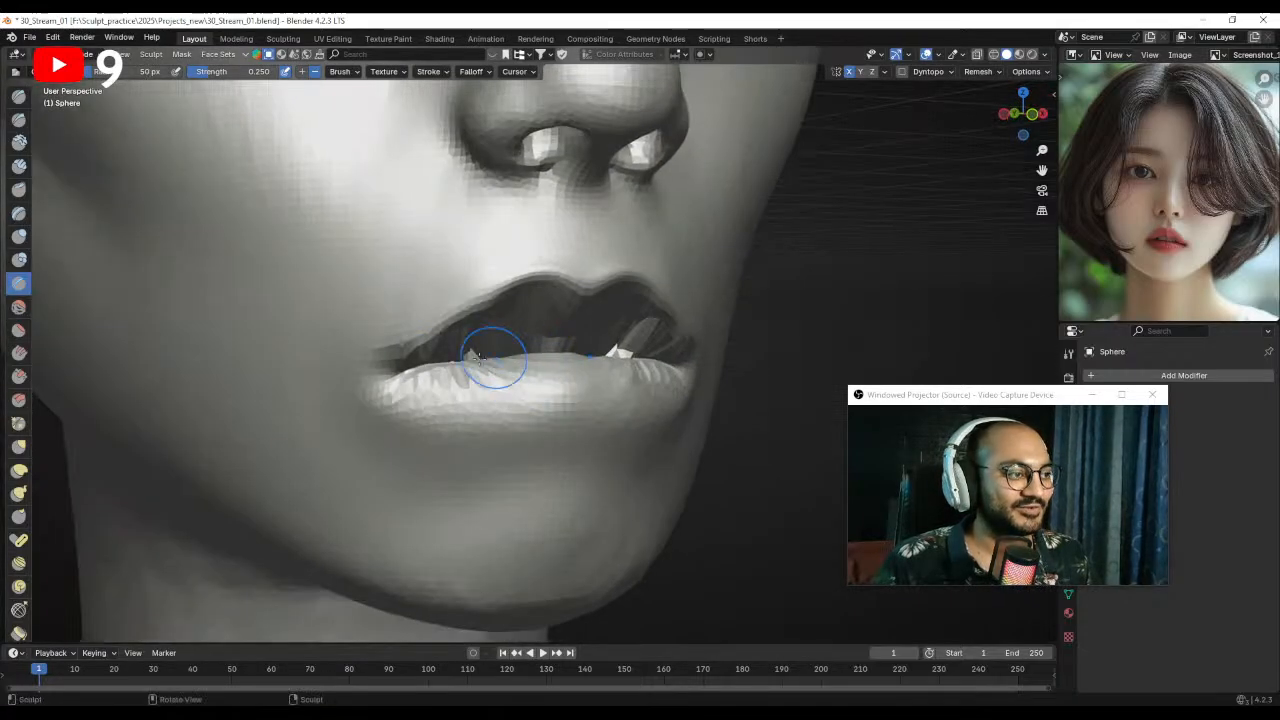
pyautogui.moveTo(501, 355); pyautogui.dragTo(520, 359, button='middle')
pyautogui.press('f')
pyautogui.click(493, 363)
pyautogui.moveTo(470, 376); pyautogui.dragTo(434, 398)
pyautogui.moveTo(432, 404)
pyautogui.mouseDown(button='middle')
pyautogui.moveTo(412, 367)
pyautogui.moveTo(444, 307)
pyautogui.mouseUp(button='middle')
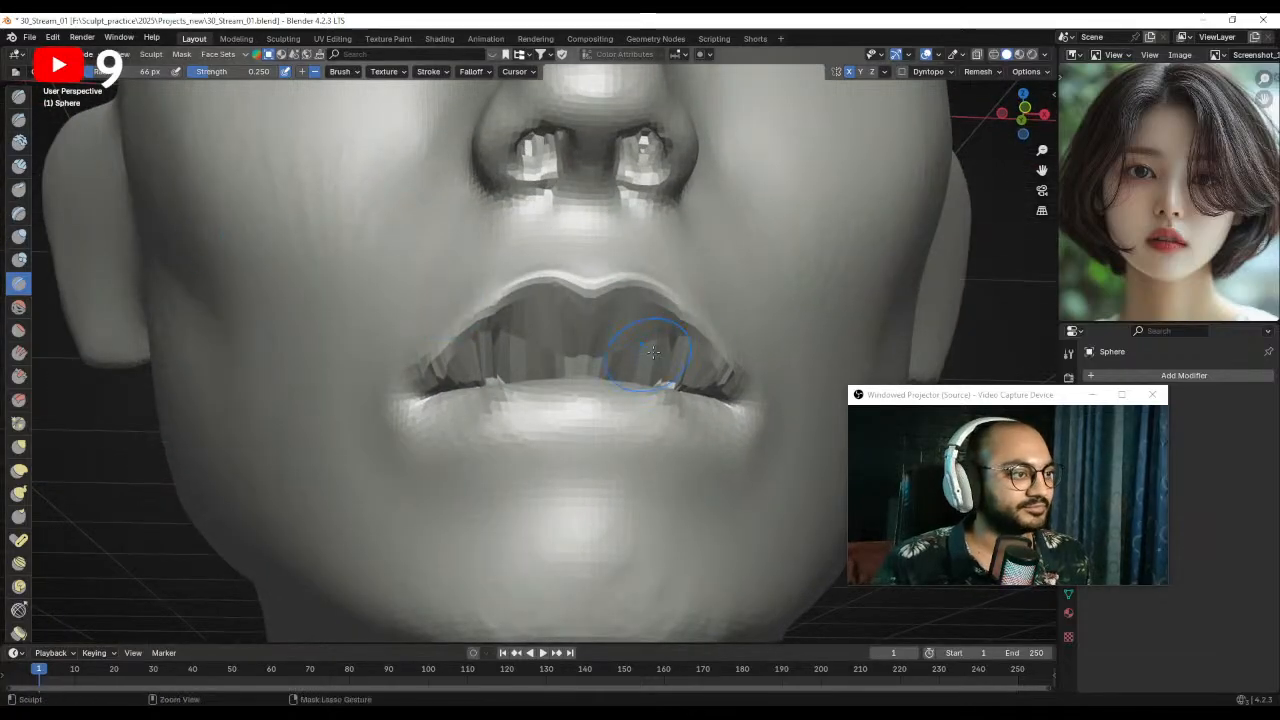
# - Remesh the head, build up the lips inside the mouth opening with Clay Strips, and smooth the strokes
pyautogui.hotkey('ctrl', 'r')
pyautogui.moveTo(503, 338)
pyautogui.mouseDown(button='middle')
pyautogui.moveTo(523, 354)
pyautogui.moveTo(534, 320)
pyautogui.mouseUp(button='middle')
pyautogui.click(20, 167)
pyautogui.moveTo(582, 320)
pyautogui.mouseDown()
pyautogui.moveTo(556, 316)
pyautogui.moveTo(576, 288)
pyautogui.moveTo(546, 280)
pyautogui.moveTo(510, 320)
pyautogui.moveTo(474, 314)
pyautogui.moveTo(538, 300)
pyautogui.mouseUp()
pyautogui.moveTo(542, 302); pyautogui.dragTo(548, 328, button='middle')
pyautogui.moveTo(556, 322)
pyautogui.mouseDown()
pyautogui.moveTo(573, 295)
pyautogui.moveTo(562, 286)
pyautogui.moveTo(445, 341)
pyautogui.moveTo(556, 290)
pyautogui.moveTo(594, 318)
pyautogui.mouseUp()
pyautogui.keyDown('shift'); pyautogui.moveTo(522, 294); pyautogui.dragTo(592, 321); pyautogui.keyUp('shift')
pyautogui.moveTo(570, 320)
pyautogui.keyDown('ctrl'); pyautogui.mouseDown(button='middle')
pyautogui.moveTo(565, 353)
pyautogui.moveTo(543, 357)
pyautogui.moveTo(571, 366)
pyautogui.moveTo(476, 381)
pyautogui.mouseUp(button='middle'); pyautogui.keyUp('ctrl')
pyautogui.press('f')
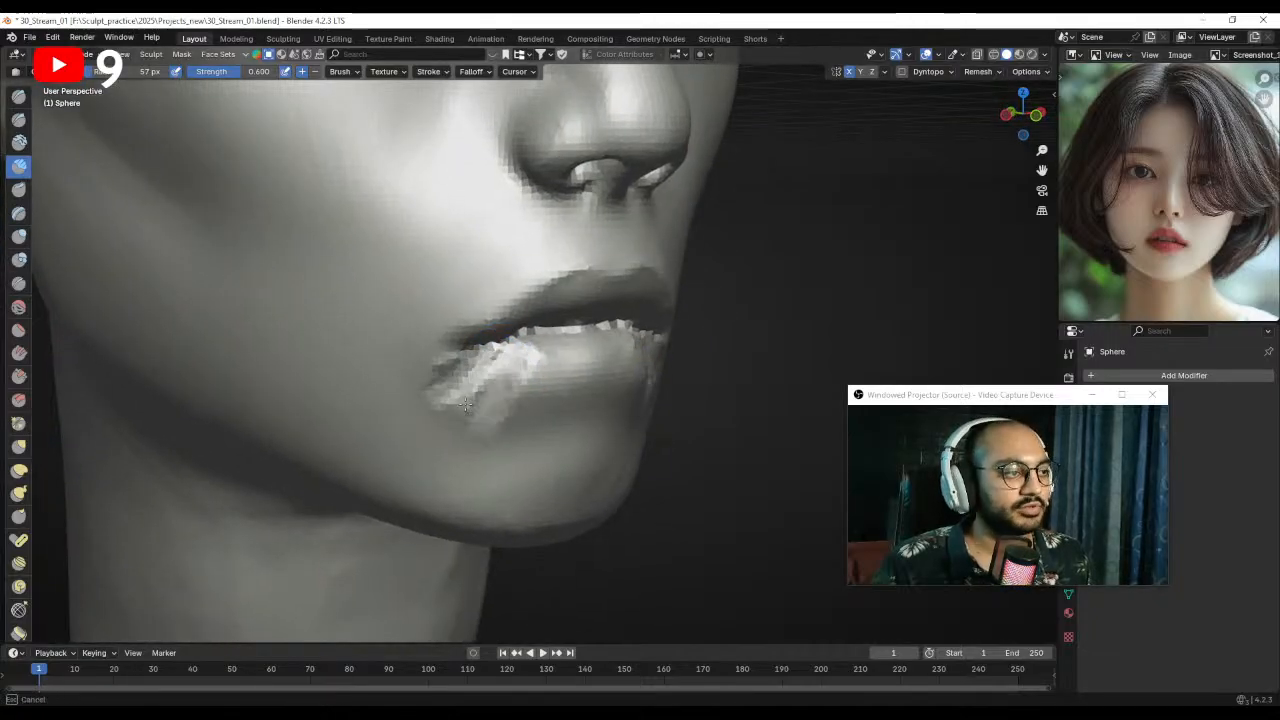
pyautogui.click(481, 391)
pyautogui.click(465, 437)
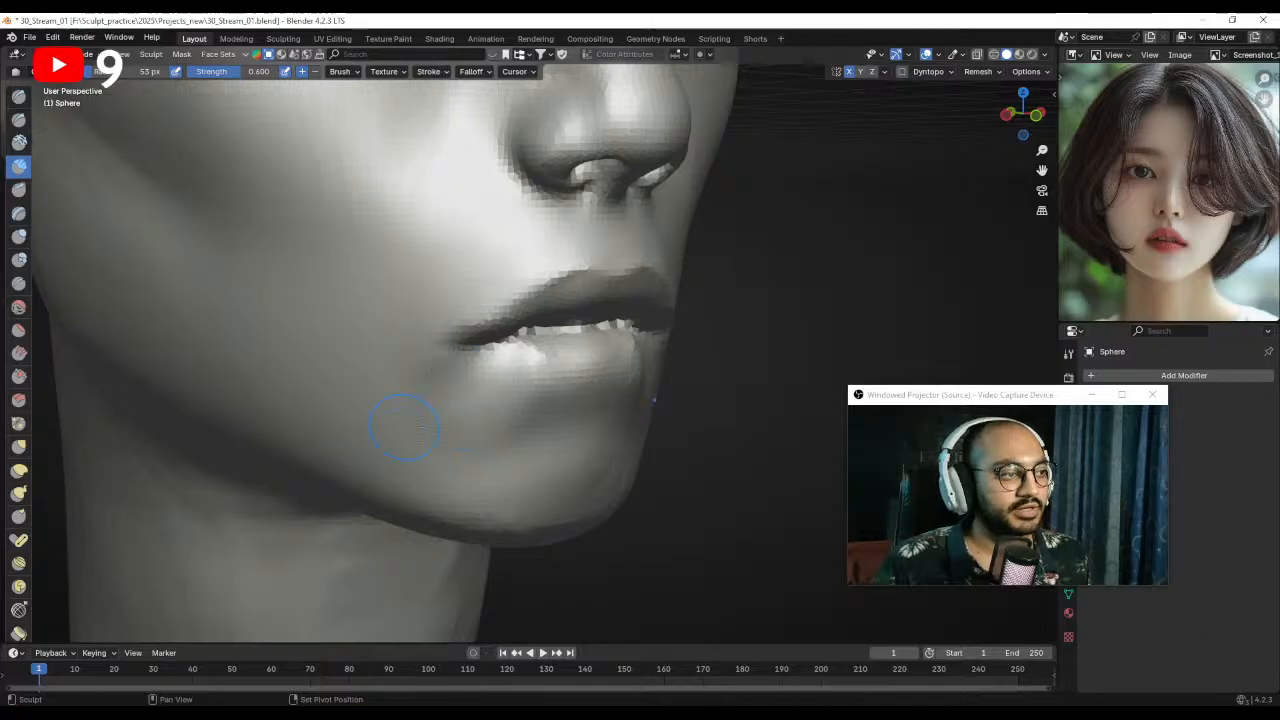
# - Carve the lip line out to the mouth corners with a Draw Sharp stroke at a 54 px radius
pyautogui.click(19, 120)
pyautogui.moveTo(400, 338); pyautogui.dragTo(468, 348, button='middle')
pyautogui.moveTo(508, 344); pyautogui.dragTo(442, 364)
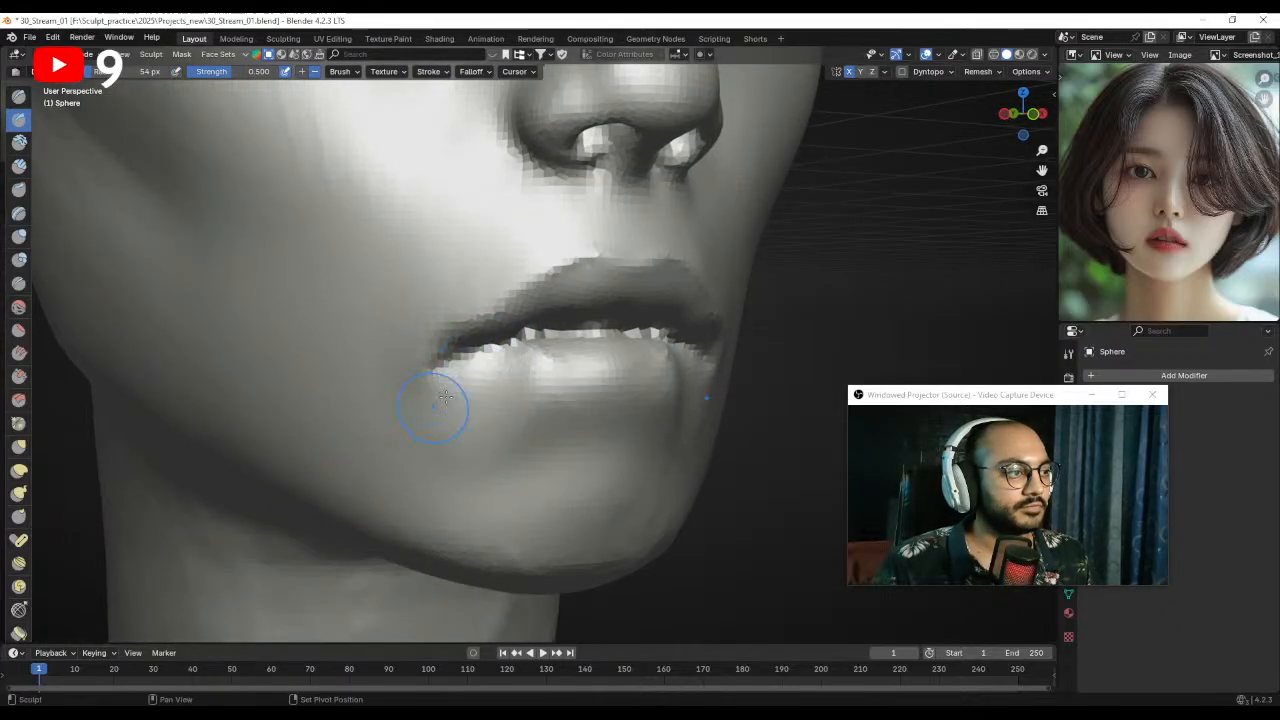
# - Add volume to the lower lip with the Draw brush at an 81 px radius and smooth the area near the mouth corner
pyautogui.moveTo(543, 423)
pyautogui.mouseDown(button='middle')
pyautogui.moveTo(509, 380)
pyautogui.moveTo(456, 366)
pyautogui.moveTo(505, 367)
pyautogui.moveTo(486, 350)
pyautogui.moveTo(480, 366)
pyautogui.mouseUp(button='middle')
pyautogui.click(19, 97)
pyautogui.press('f')
pyautogui.click(507, 366)
pyautogui.moveTo(579, 375)
pyautogui.mouseDown()
pyautogui.moveTo(532, 331)
pyautogui.moveTo(510, 364)
pyautogui.mouseUp()
pyautogui.keyDown('shift'); pyautogui.moveTo(431, 385); pyautogui.dragTo(414, 363); pyautogui.keyUp('shift')
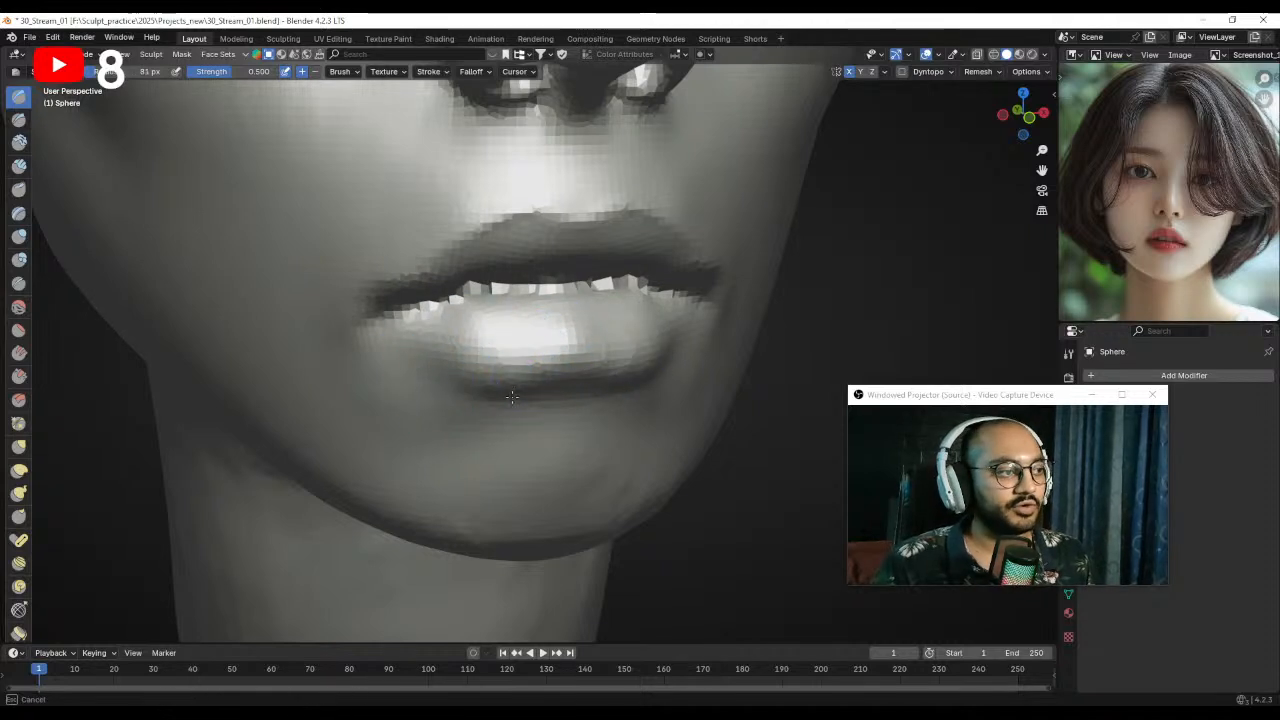
pyautogui.moveTo(557, 400)
pyautogui.keyDown('ctrl'); pyautogui.keyDown('alt'); pyautogui.mouseDown()
pyautogui.moveTo(531, 426)
pyautogui.moveTo(531, 318)
pyautogui.moveTo(530, 385)
pyautogui.mouseUp(); pyautogui.keyUp('alt'); pyautogui.keyUp('ctrl')
pyautogui.moveTo(530, 385)
pyautogui.keyDown('alt'); pyautogui.mouseDown()
pyautogui.moveTo(571, 386)
pyautogui.moveTo(523, 277)
pyautogui.moveTo(492, 275)
pyautogui.moveTo(484, 284)
pyautogui.moveTo(535, 321)
pyautogui.moveTo(510, 323)
pyautogui.moveTo(540, 326)
pyautogui.moveTo(508, 331)
pyautogui.moveTo(490, 313)
pyautogui.moveTo(520, 343)
pyautogui.mouseUp(); pyautogui.keyUp('alt')
# - Deepen the line between the upper and lower lips with Draw Sharp, adjusting the brush radius down to 47 px
pyautogui.click(19, 120)
pyautogui.press('f')
pyautogui.click(548, 312)
pyautogui.press('f')
pyautogui.click(557, 329)
pyautogui.press('f')
pyautogui.click(501, 329)
pyautogui.press('f')
pyautogui.click(508, 343)
pyautogui.moveTo(430, 342)
pyautogui.mouseDown()
pyautogui.moveTo(516, 328)
pyautogui.moveTo(604, 340)
pyautogui.mouseUp()
pyautogui.moveTo(580, 350)
pyautogui.keyDown('alt'); pyautogui.mouseDown()
pyautogui.moveTo(502, 368)
pyautogui.moveTo(500, 387)
pyautogui.mouseUp(); pyautogui.keyUp('alt')
pyautogui.press('f')
pyautogui.click(540, 366)
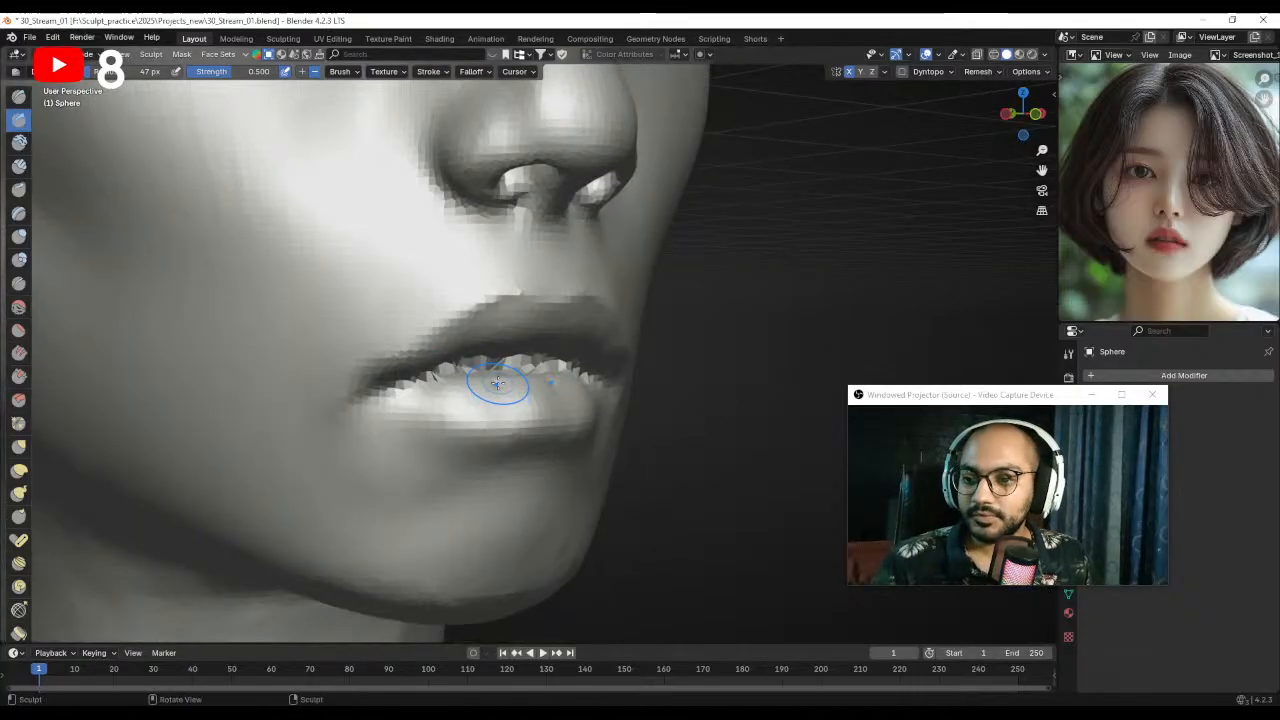
# - Reshape the lips and mouth corners from a three-quarter view with a resized Grab brush
pyautogui.rightClick(497, 383)
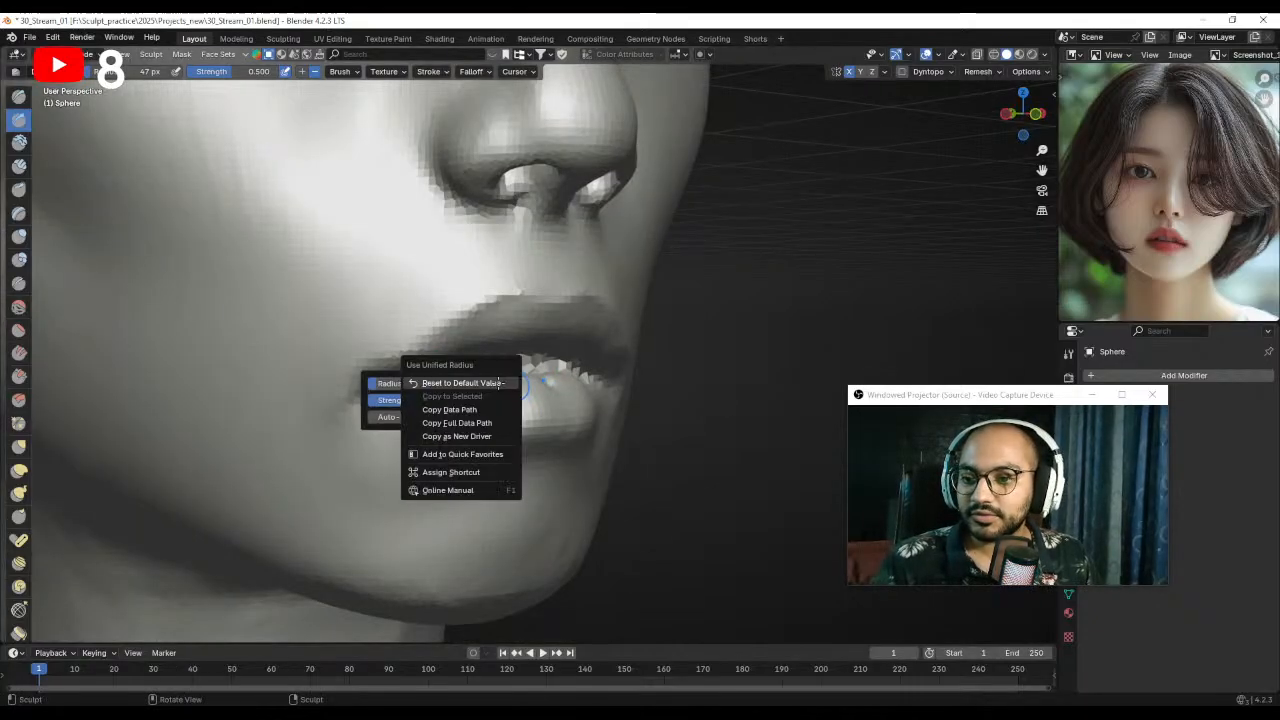
pyautogui.moveTo(414, 345)
pyautogui.keyDown('alt'); pyautogui.mouseDown()
pyautogui.moveTo(440, 345)
pyautogui.moveTo(300, 360)
pyautogui.moveTo(441, 338)
pyautogui.moveTo(456, 402)
pyautogui.moveTo(465, 383)
pyautogui.moveTo(480, 417)
pyautogui.moveTo(469, 428)
pyautogui.moveTo(540, 425)
pyautogui.mouseUp(); pyautogui.keyUp('alt')
pyautogui.press('g')
pyautogui.press('f')
pyautogui.click(469, 396)
pyautogui.press('f')
pyautogui.click(508, 389)
pyautogui.moveTo(584, 370)
pyautogui.keyDown('alt'); pyautogui.mouseDown()
pyautogui.moveTo(525, 357)
pyautogui.moveTo(511, 394)
pyautogui.moveTo(531, 398)
pyautogui.mouseUp(); pyautogui.keyUp('alt')
pyautogui.keyDown('ctrl'); pyautogui.keyDown('alt'); pyautogui.moveTo(531, 398); pyautogui.dragTo(485, 296); pyautogui.keyUp('alt'); pyautogui.keyUp('ctrl')
pyautogui.keyDown('alt'); pyautogui.moveTo(493, 390); pyautogui.dragTo(474, 343); pyautogui.keyUp('alt')
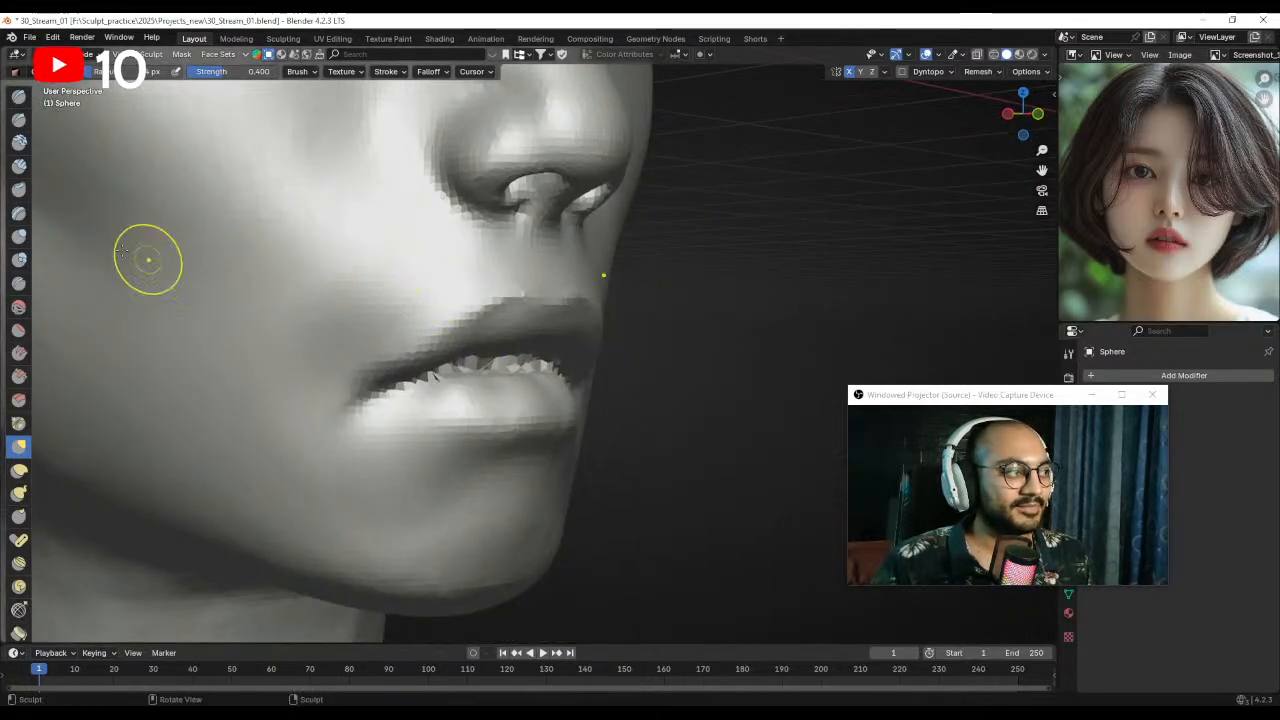
# - Puff out the area around the mouth corners with the Inflate brush at a 128 px radius
pyautogui.click(19, 236)
pyautogui.keyDown('ctrl'); pyautogui.keyDown('alt'); pyautogui.moveTo(340, 380); pyautogui.dragTo(358, 365); pyautogui.keyUp('alt'); pyautogui.keyUp('ctrl')
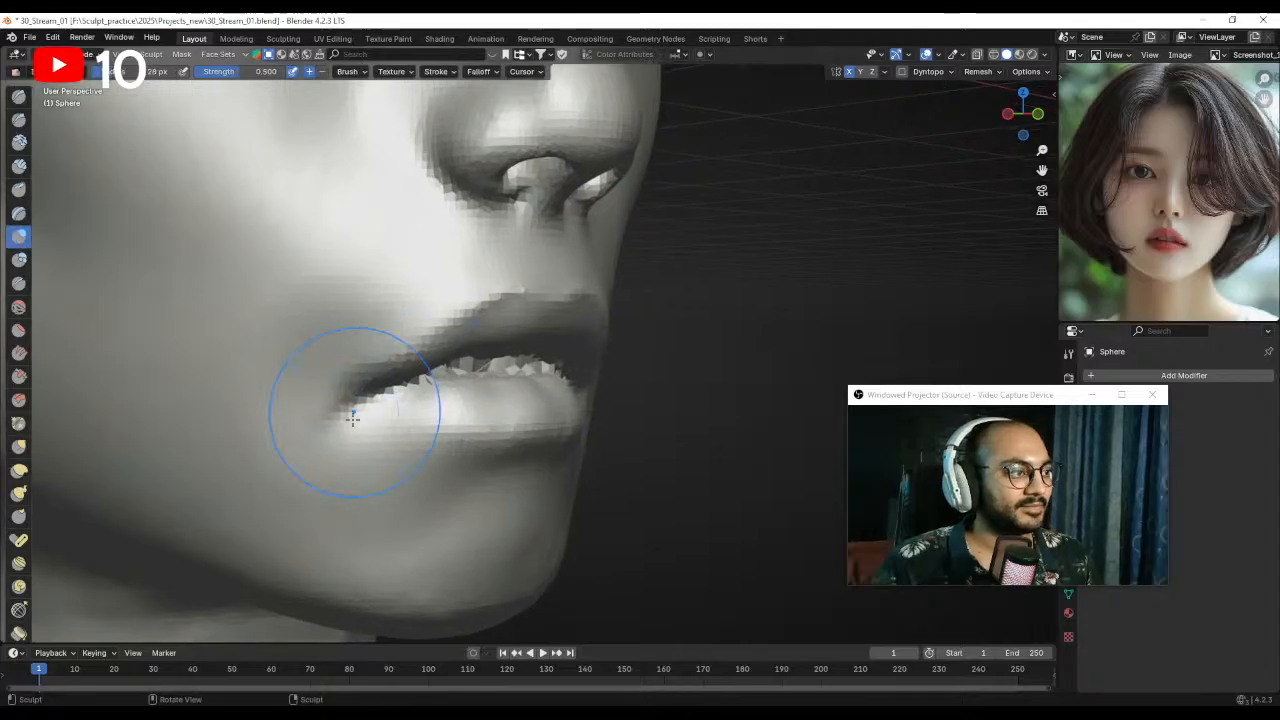
pyautogui.moveTo(492, 337)
pyautogui.keyDown('alt'); pyautogui.mouseDown()
pyautogui.moveTo(432, 342)
pyautogui.moveTo(540, 340)
pyautogui.moveTo(543, 370)
pyautogui.moveTo(531, 338)
pyautogui.moveTo(500, 345)
pyautogui.mouseUp(); pyautogui.keyUp('alt')
# - Adjust the lips from the front and in right-side profile with the Grab brush at strength 0.400
pyautogui.press('g')
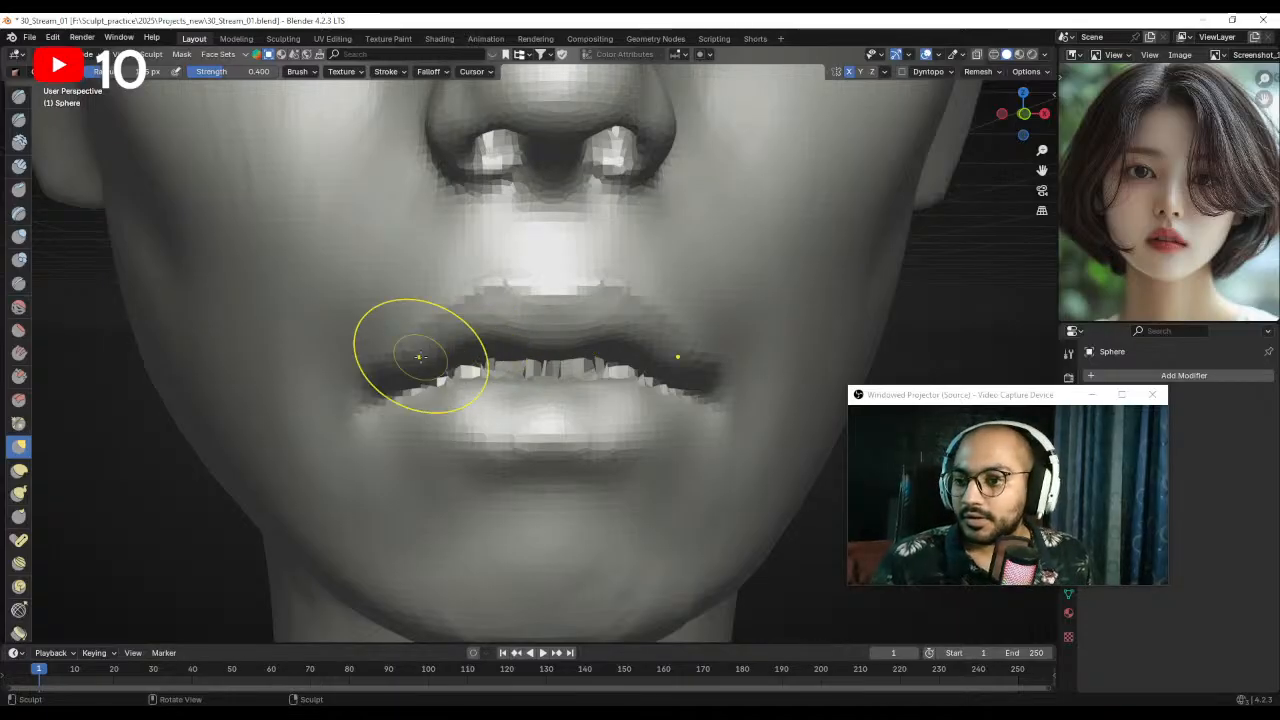
pyautogui.rightClick(420, 357)
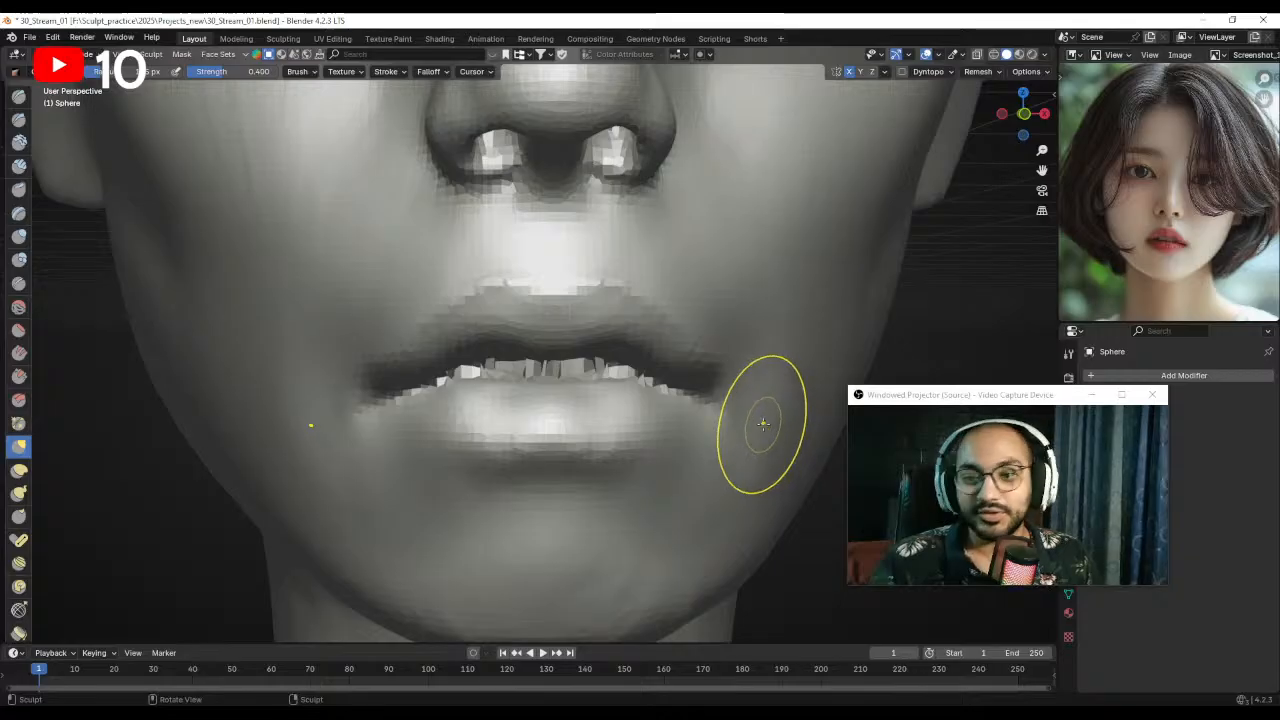
pyautogui.keyDown('alt'); pyautogui.moveTo(763, 424); pyautogui.dragTo(483, 376); pyautogui.keyUp('alt')
pyautogui.moveTo(483, 376); pyautogui.dragTo(370, 376, button='middle')
pyautogui.moveTo(595, 381); pyautogui.dragTo(532, 375, button='middle')
pyautogui.press('KP_3')
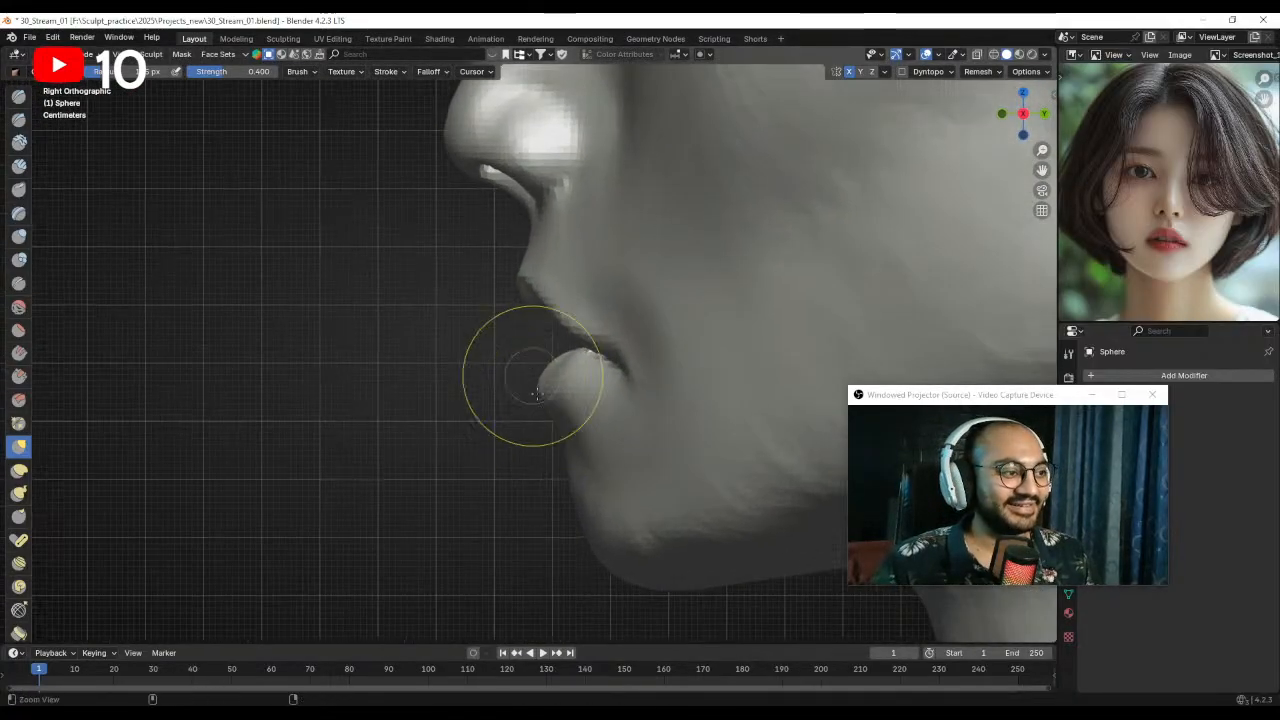
pyautogui.moveTo(571, 414)
pyautogui.mouseDown(button='middle')
pyautogui.moveTo(585, 425)
pyautogui.moveTo(580, 369)
pyautogui.mouseUp(button='middle')
pyautogui.keyDown('alt'); pyautogui.moveTo(588, 376); pyautogui.dragTo(726, 394); pyautogui.keyUp('alt')
pyautogui.keyDown('ctrl'); pyautogui.keyDown('alt'); pyautogui.moveTo(594, 408); pyautogui.dragTo(531, 302); pyautogui.keyUp('alt'); pyautogui.keyUp('ctrl')
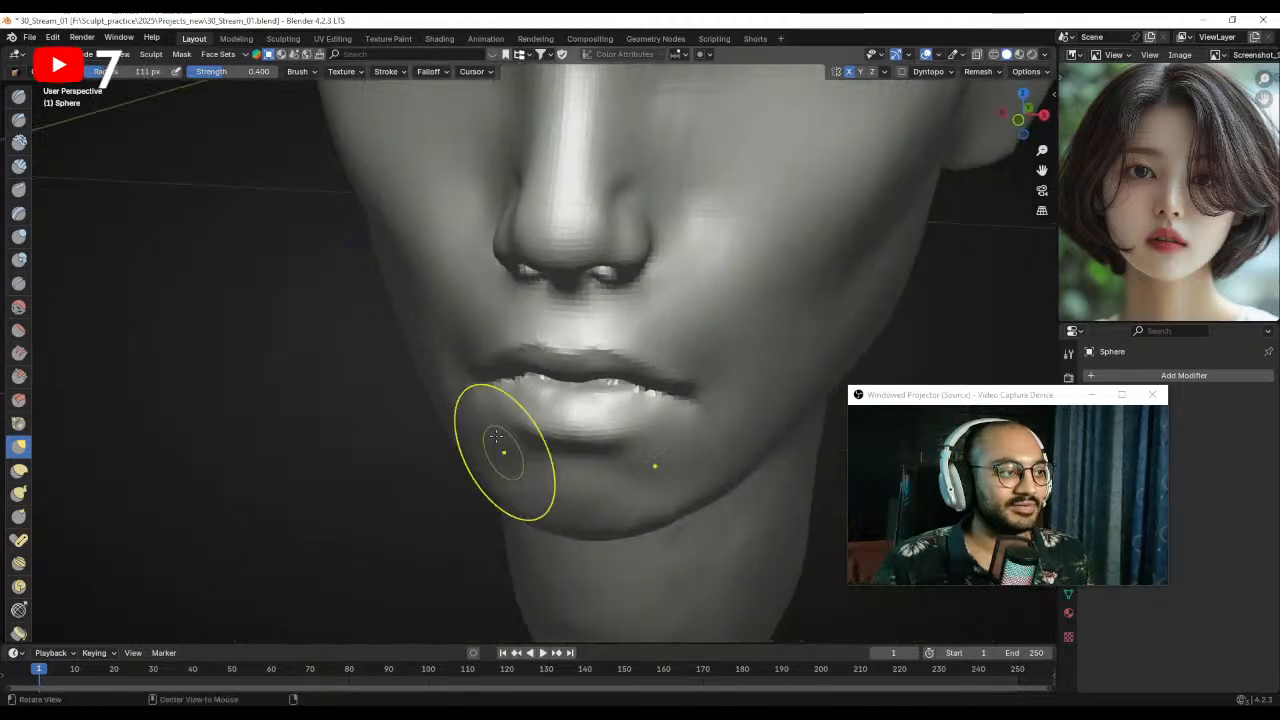
# - Undo the last change and build up the area below the mouth corners with a resized Draw brush
pyautogui.moveTo(509, 457)
pyautogui.keyDown('alt'); pyautogui.mouseDown()
pyautogui.moveTo(477, 414)
pyautogui.moveTo(443, 410)
pyautogui.moveTo(447, 341)
pyautogui.mouseUp(); pyautogui.keyUp('alt')
pyautogui.click(19, 120)
pyautogui.click(18, 105)
pyautogui.hotkey('ctrl', 'z')
pyautogui.press('f')
pyautogui.click(474, 344)
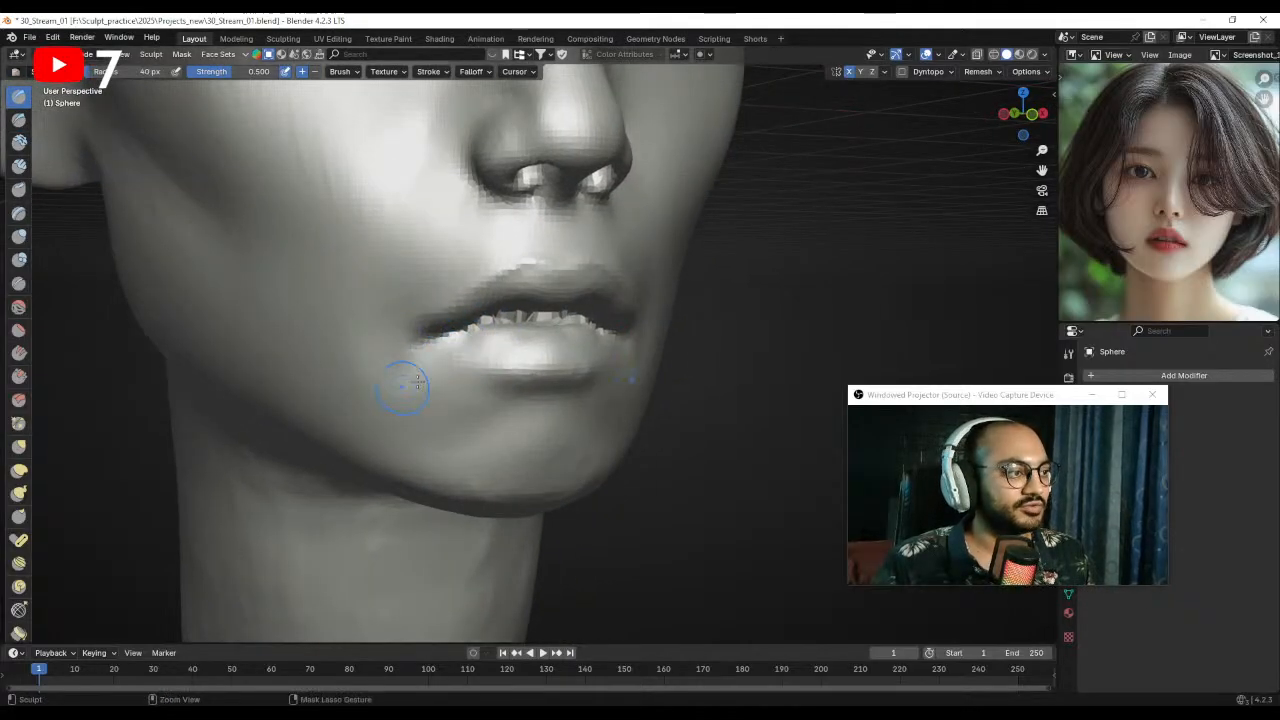
pyautogui.moveTo(401, 398); pyautogui.dragTo(413, 398)
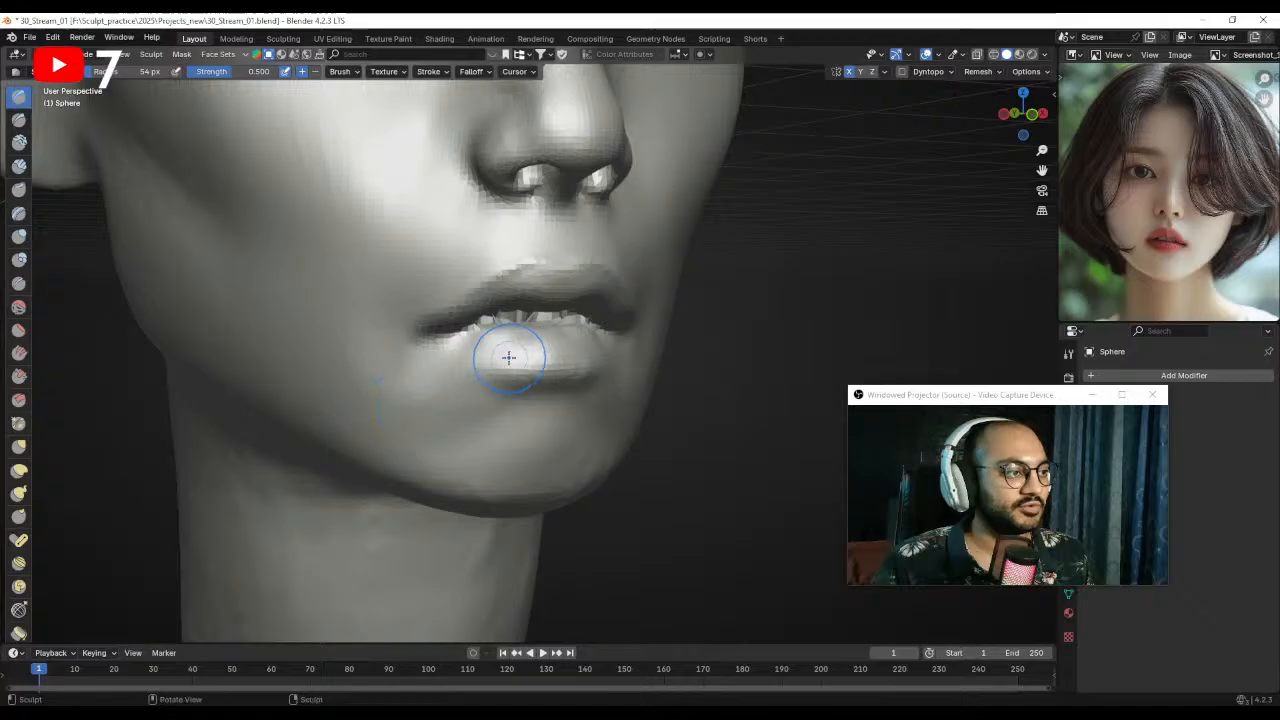
# - Soften and fill the cheek area beside the mouth with the Draw brush at a 71 px radius
pyautogui.keyDown('alt'); pyautogui.moveTo(480, 360); pyautogui.dragTo(496, 366); pyautogui.keyUp('alt')
pyautogui.press('f')
pyautogui.click(476, 367)
pyautogui.moveTo(406, 414)
pyautogui.mouseDown(button='middle')
pyautogui.moveTo(437, 385)
pyautogui.moveTo(399, 371)
pyautogui.mouseUp(button='middle')
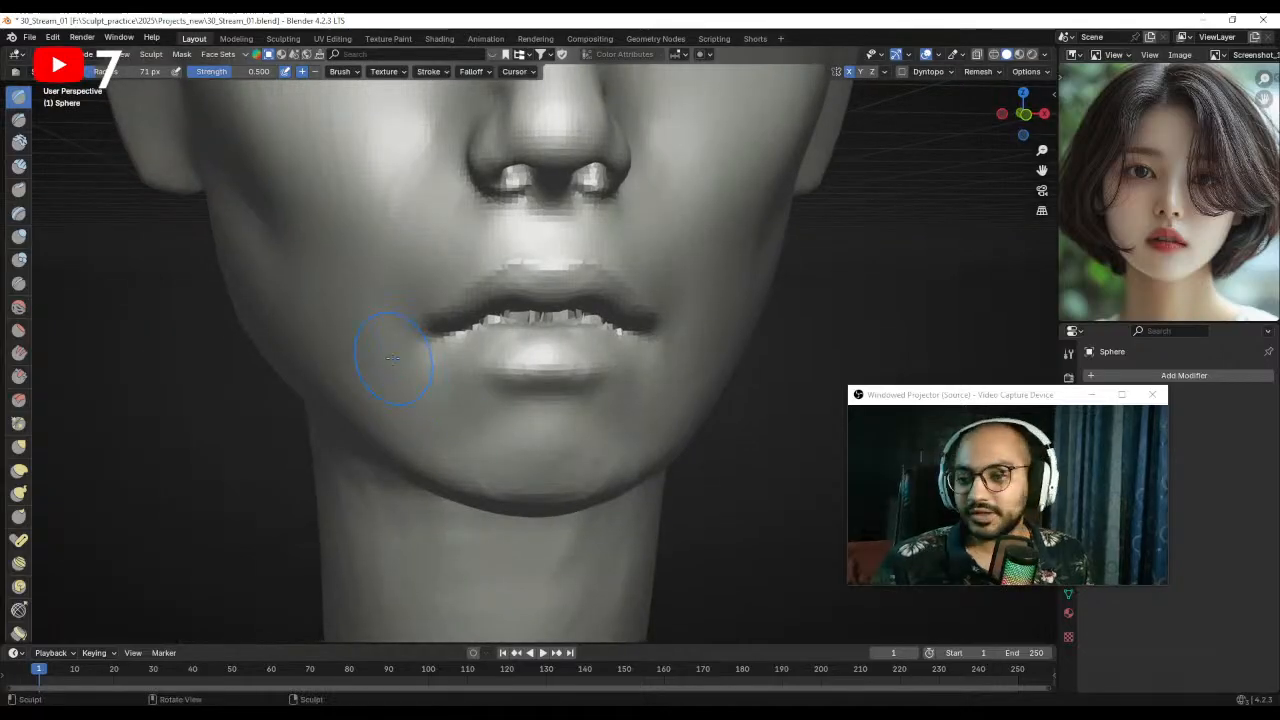
pyautogui.keyDown('ctrl'); pyautogui.moveTo(580, 391); pyautogui.dragTo(560, 410, button='middle'); pyautogui.keyUp('ctrl')
pyautogui.keyDown('ctrl'); pyautogui.moveTo(540, 350); pyautogui.dragTo(571, 445, button='middle'); pyautogui.keyUp('ctrl')
pyautogui.moveTo(571, 370)
pyautogui.keyDown('ctrl'); pyautogui.mouseDown(button='middle')
pyautogui.moveTo(500, 294)
pyautogui.moveTo(551, 405)
pyautogui.moveTo(557, 366)
pyautogui.moveTo(515, 281)
pyautogui.mouseUp(button='middle'); pyautogui.keyUp('ctrl')
pyautogui.keyDown('ctrl'); pyautogui.moveTo(530, 345); pyautogui.dragTo(471, 414, button='middle'); pyautogui.keyUp('ctrl')
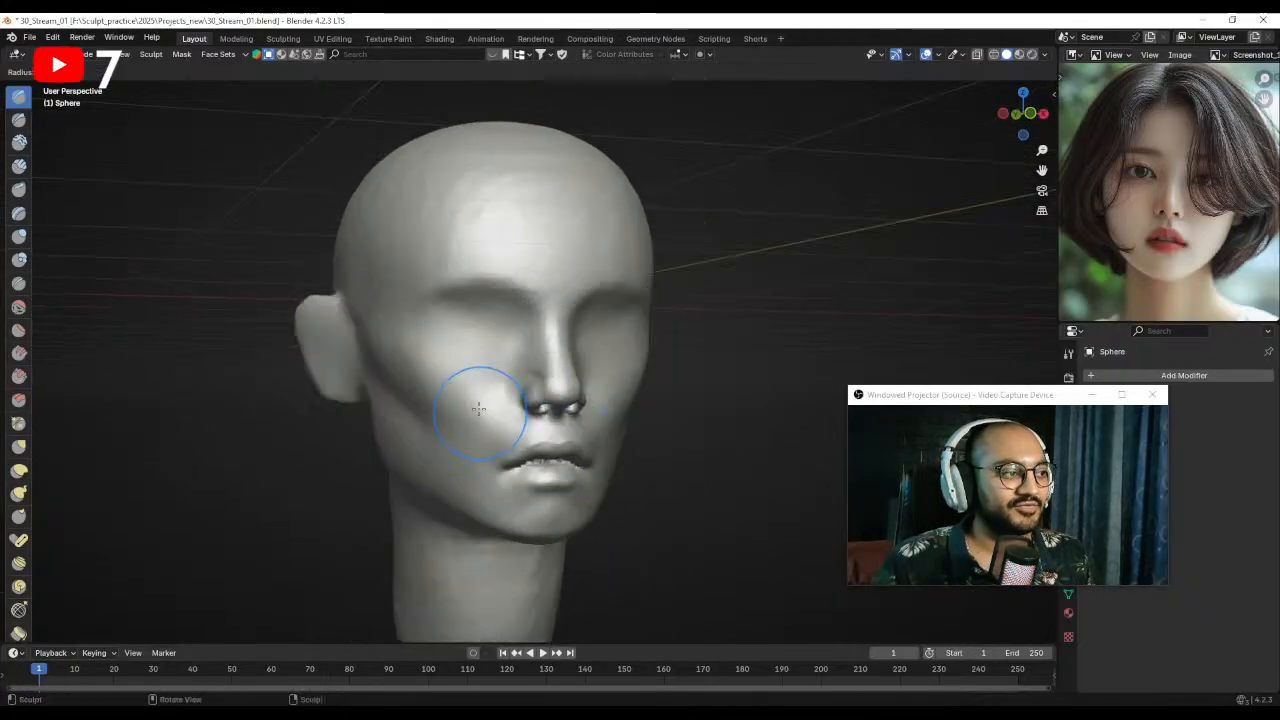
pyautogui.moveTo(600, 415); pyautogui.dragTo(520, 392, button='middle')
pyautogui.moveTo(523, 391); pyautogui.dragTo(512, 412)
pyautogui.moveTo(535, 402)
pyautogui.mouseDown(button='middle')
pyautogui.moveTo(602, 417)
pyautogui.moveTo(559, 420)
pyautogui.moveTo(577, 406)
pyautogui.mouseUp(button='middle')
# - Adjust the jaw and lower face contour from several angles with a resized Grab brush
pyautogui.press('g')
pyautogui.press('f')
pyautogui.click(541, 440)
pyautogui.moveTo(484, 514); pyautogui.dragTo(479, 511)
pyautogui.moveTo(377, 529); pyautogui.dragTo(433, 520, button='middle')
pyautogui.moveTo(340, 488); pyautogui.dragTo(352, 489)
pyautogui.moveTo(367, 498); pyautogui.dragTo(330, 497, button='middle')
pyautogui.keyDown('ctrl'); pyautogui.moveTo(338, 496); pyautogui.dragTo(398, 531, button='middle'); pyautogui.keyUp('ctrl')
# - Refine the centre of the upper and lower lips with the Grab brush at 79 and 92 px radius
pyautogui.keyDown('alt'); pyautogui.moveTo(398, 530); pyautogui.dragTo(550, 345); pyautogui.keyUp('alt')
pyautogui.keyDown('ctrl'); pyautogui.keyDown('alt'); pyautogui.moveTo(550, 345); pyautogui.dragTo(503, 345); pyautogui.keyUp('alt'); pyautogui.keyUp('ctrl')
pyautogui.moveTo(505, 350)
pyautogui.keyDown('alt'); pyautogui.mouseDown()
pyautogui.moveTo(537, 325)
pyautogui.moveTo(531, 352)
pyautogui.moveTo(502, 361)
pyautogui.mouseUp(); pyautogui.keyUp('alt')
pyautogui.press('f')
pyautogui.click(496, 376)
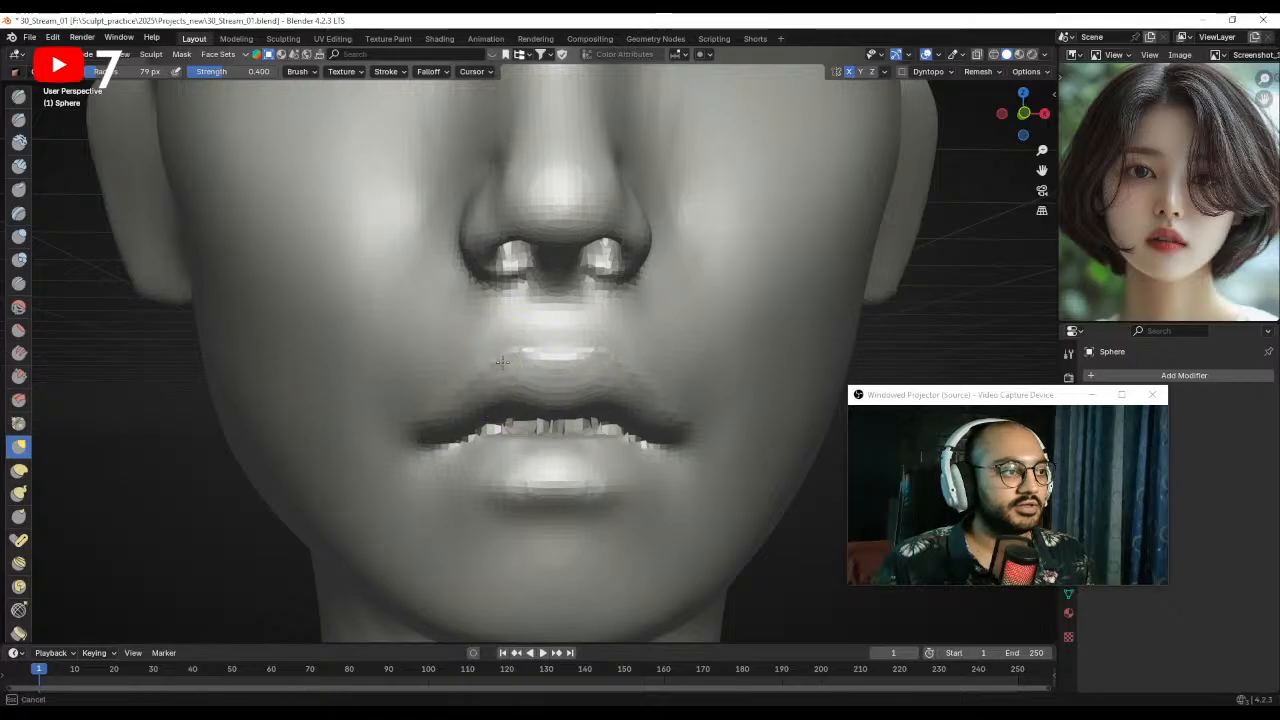
pyautogui.keyDown('alt'); pyautogui.keyDown('shift'); pyautogui.moveTo(516, 450); pyautogui.dragTo(519, 406); pyautogui.keyUp('shift'); pyautogui.keyUp('alt')
pyautogui.keyDown('alt'); pyautogui.moveTo(519, 406); pyautogui.dragTo(539, 403); pyautogui.keyUp('alt')
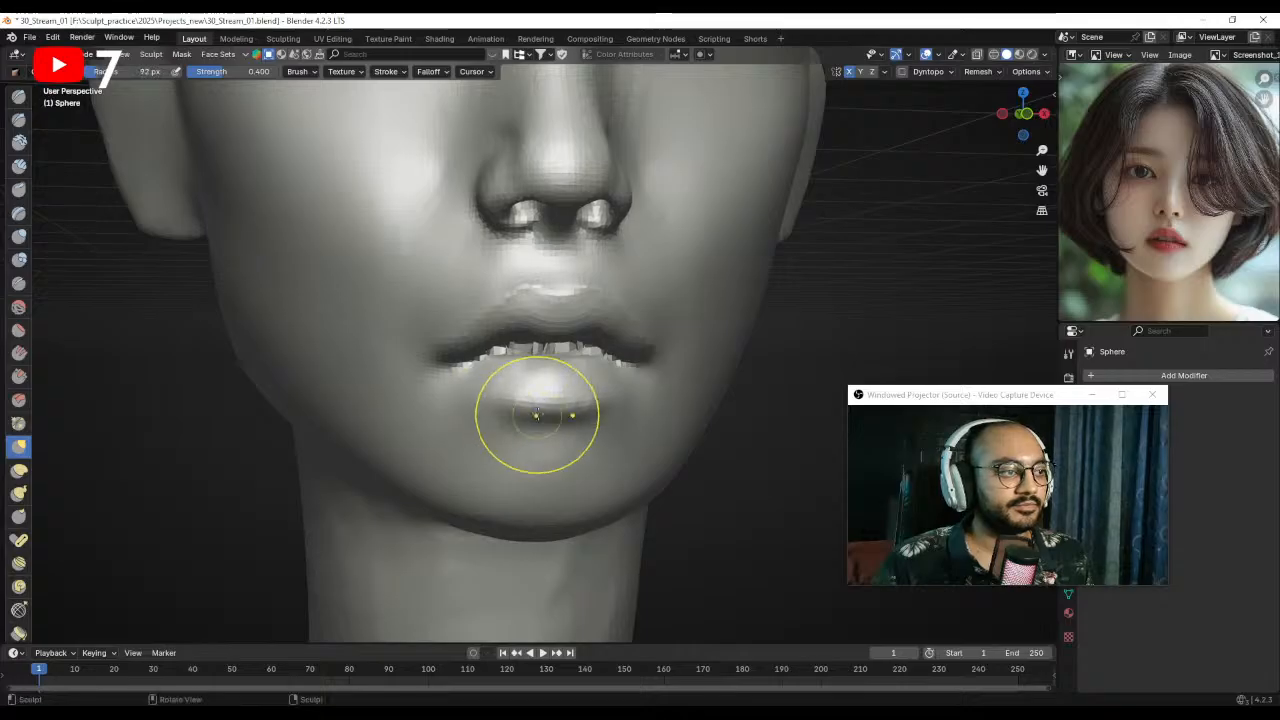
pyautogui.keyDown('alt'); pyautogui.keyDown('shift'); pyautogui.moveTo(532, 381); pyautogui.dragTo(531, 406); pyautogui.keyUp('shift'); pyautogui.keyUp('alt')
pyautogui.keyDown('ctrl'); pyautogui.keyDown('alt'); pyautogui.moveTo(531, 406); pyautogui.dragTo(523, 363); pyautogui.keyUp('alt'); pyautogui.keyUp('ctrl')
# - Reshape the upper lip edge and pull the mouth corners inward with the Grab brush at a 93 px radius
pyautogui.press('f')
pyautogui.click(502, 350)
pyautogui.moveTo(516, 311)
pyautogui.keyDown('alt'); pyautogui.mouseDown()
pyautogui.moveTo(536, 321)
pyautogui.moveTo(466, 361)
pyautogui.mouseUp(); pyautogui.keyUp('alt')
pyautogui.press('f')
pyautogui.click(552, 338)
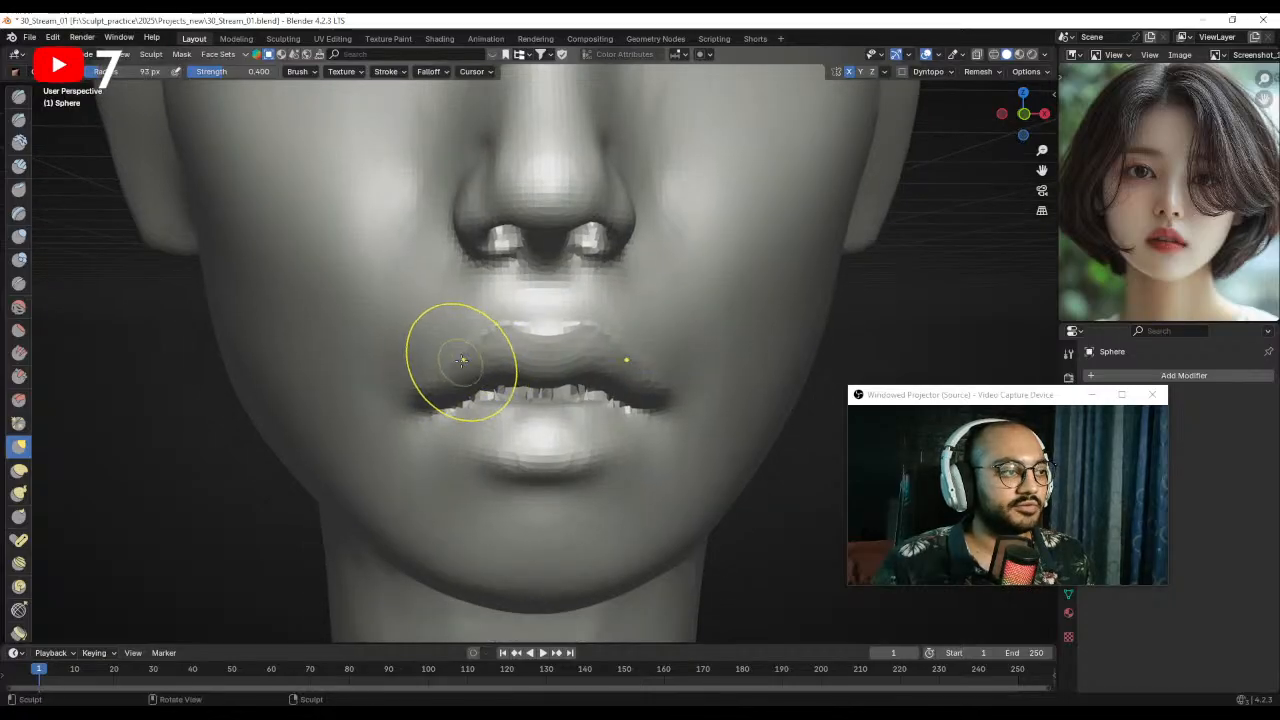
pyautogui.press('f')
pyautogui.moveTo(413, 405); pyautogui.dragTo(484, 406)
# - Crease the lip line at the mouth corners with the Crease brush at 36 and 33 px radius
pyautogui.click(19, 285)
pyautogui.moveTo(484, 406)
pyautogui.mouseDown(button='middle')
pyautogui.moveTo(523, 349)
pyautogui.moveTo(557, 408)
pyautogui.moveTo(555, 388)
pyautogui.mouseUp(button='middle')
pyautogui.press('f')
pyautogui.click(504, 380)
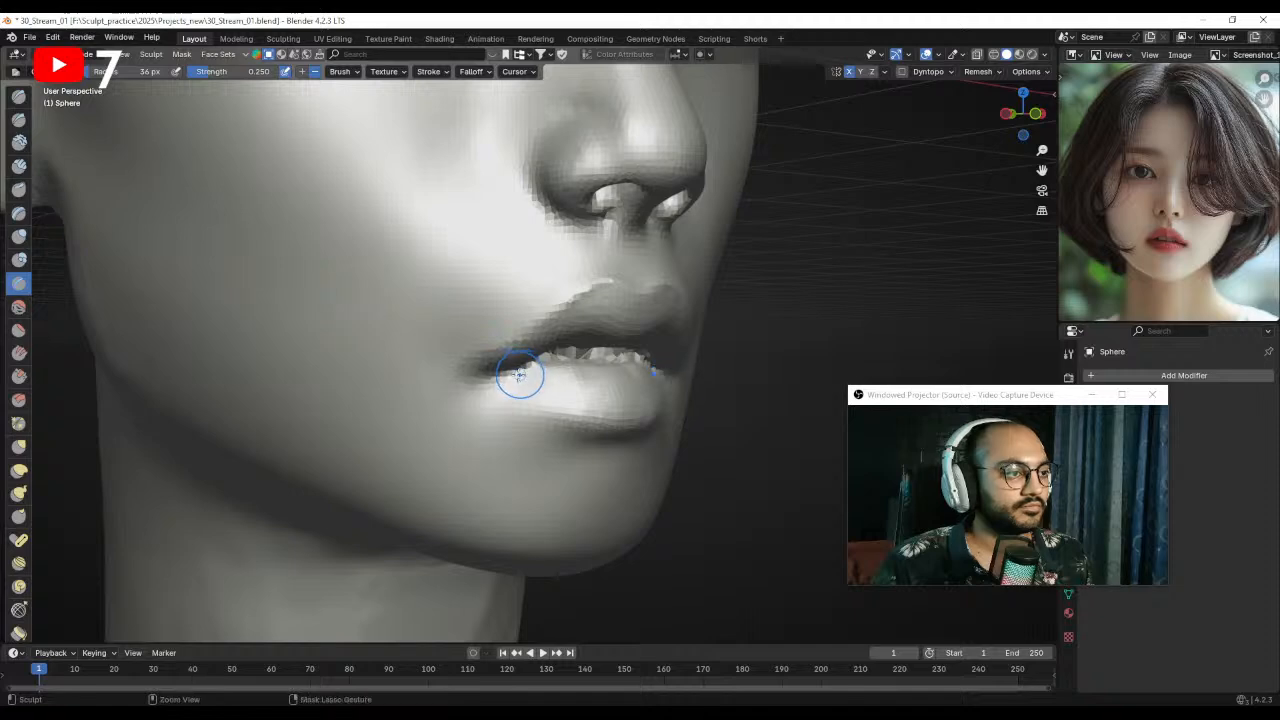
pyautogui.press('f')
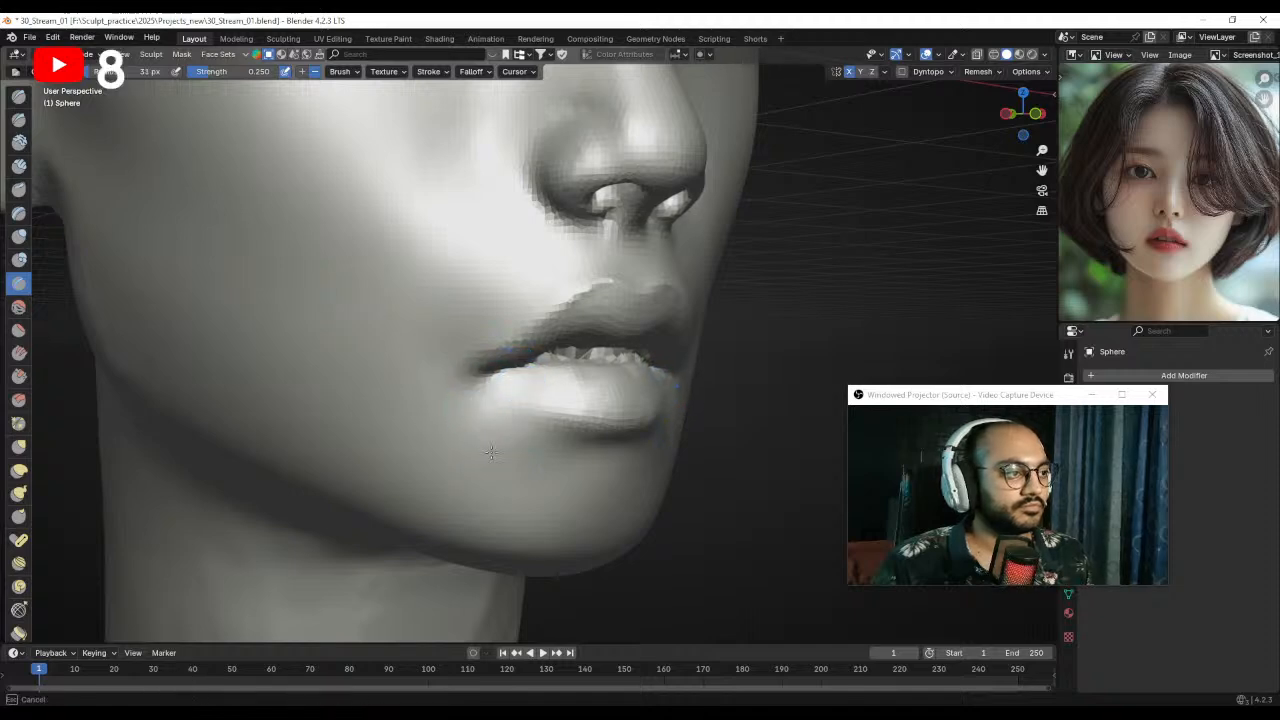
pyautogui.click(532, 417)
pyautogui.moveTo(531, 414)
pyautogui.keyDown('alt'); pyautogui.mouseDown()
pyautogui.moveTo(465, 409)
pyautogui.moveTo(465, 422)
pyautogui.mouseUp(); pyautogui.keyUp('alt')
pyautogui.keyDown('ctrl'); pyautogui.keyDown('alt'); pyautogui.moveTo(580, 402); pyautogui.dragTo(547, 515); pyautogui.keyUp('alt'); pyautogui.keyUp('ctrl')
pyautogui.keyDown('alt'); pyautogui.keyDown('shift'); pyautogui.moveTo(562, 345); pyautogui.dragTo(567, 397); pyautogui.keyUp('shift'); pyautogui.keyUp('alt')
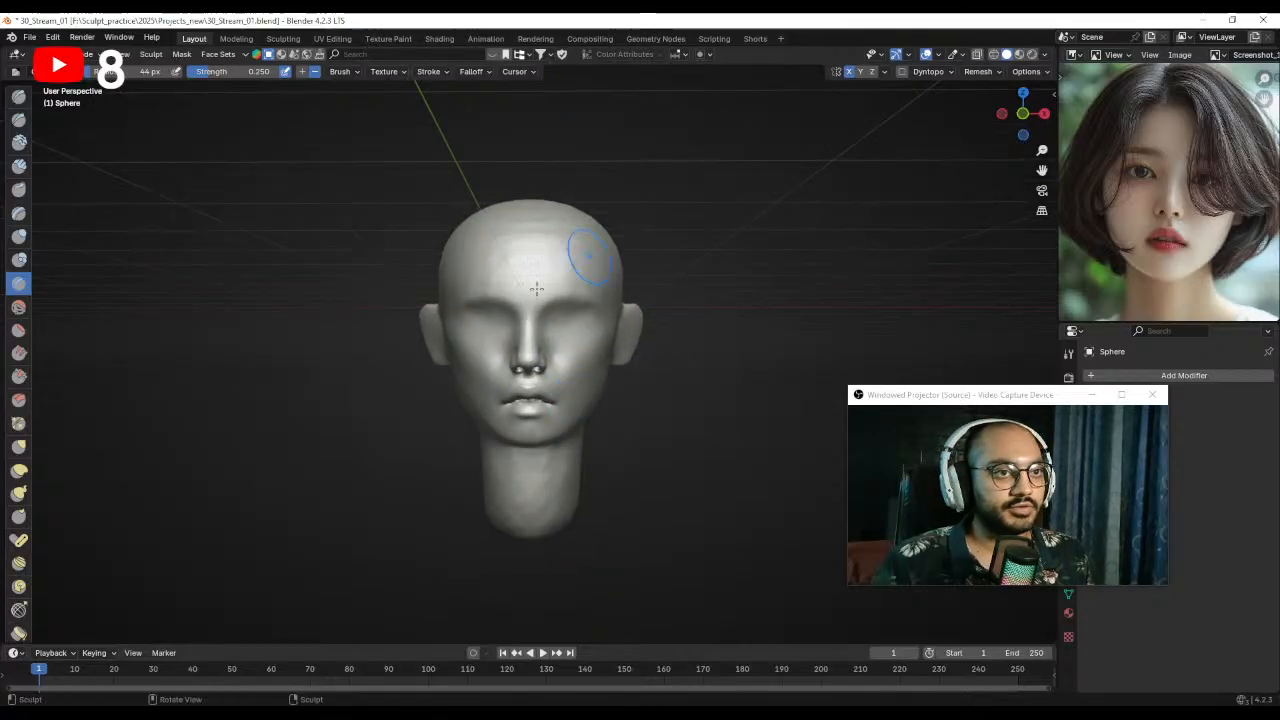
# - Reshape the jaw and lower cheek contour with the Grab brush at 147 and 101 px radius
pyautogui.press('g')
pyautogui.press('f')
pyautogui.click(590, 322)
pyautogui.moveTo(445, 285)
pyautogui.keyDown('alt'); pyautogui.mouseDown()
pyautogui.moveTo(437, 299)
pyautogui.moveTo(450, 297)
pyautogui.moveTo(442, 280)
pyautogui.moveTo(424, 322)
pyautogui.moveTo(440, 269)
pyautogui.moveTo(425, 263)
pyautogui.mouseUp(); pyautogui.keyUp('alt')
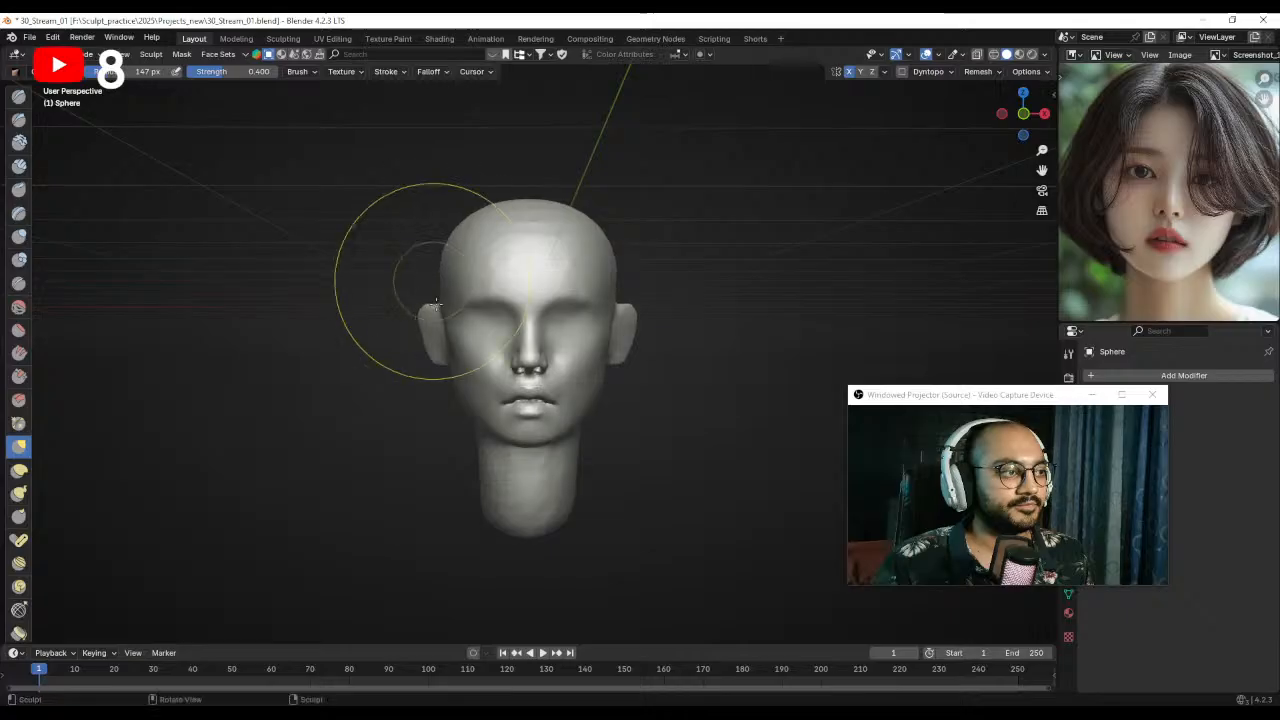
pyautogui.moveTo(463, 393); pyautogui.dragTo(443, 423)
pyautogui.scroll(1, 472, 404)
pyautogui.press('f')
pyautogui.click(438, 413)
pyautogui.moveTo(443, 423); pyautogui.dragTo(528, 414, button='middle')
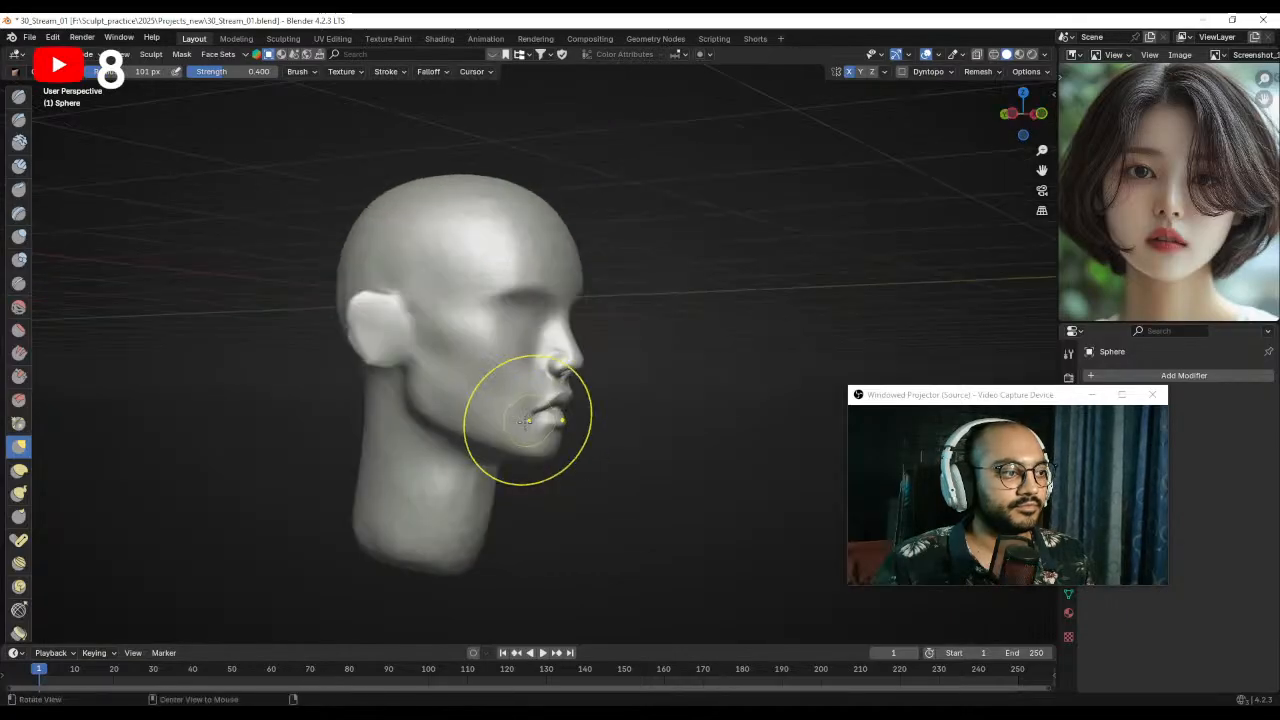
# - Refine the lower cheek beside the mouth with the Grab brush at a 79 px radius
pyautogui.moveTo(438, 430); pyautogui.dragTo(426, 416, button='middle')
pyautogui.press('f')
pyautogui.moveTo(420, 408); pyautogui.dragTo(438, 408)
pyautogui.click(484, 406)
pyautogui.moveTo(430, 405)
pyautogui.mouseDown(button='middle')
pyautogui.moveTo(660, 397)
pyautogui.moveTo(364, 404)
pyautogui.mouseUp(button='middle')
pyautogui.scroll(1, 539, 395)
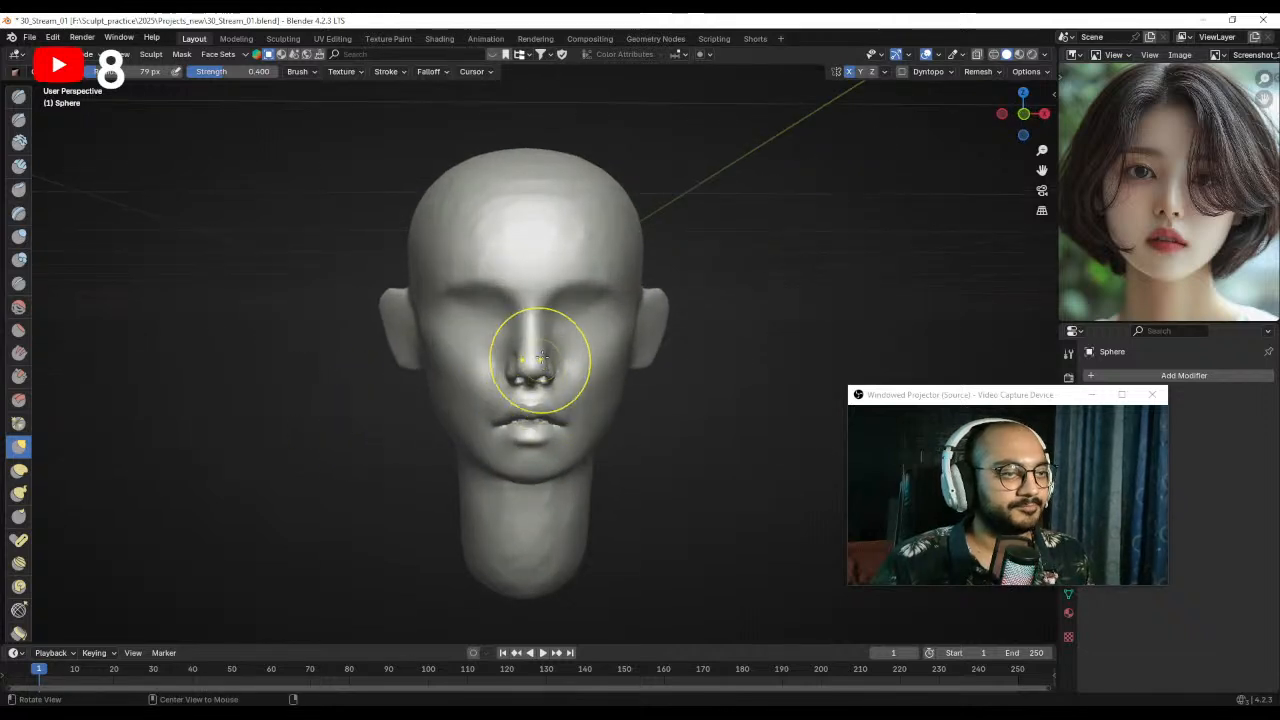
pyautogui.moveTo(549, 366); pyautogui.dragTo(584, 273, button='middle')
pyautogui.moveTo(536, 328); pyautogui.dragTo(530, 322, button='middle')
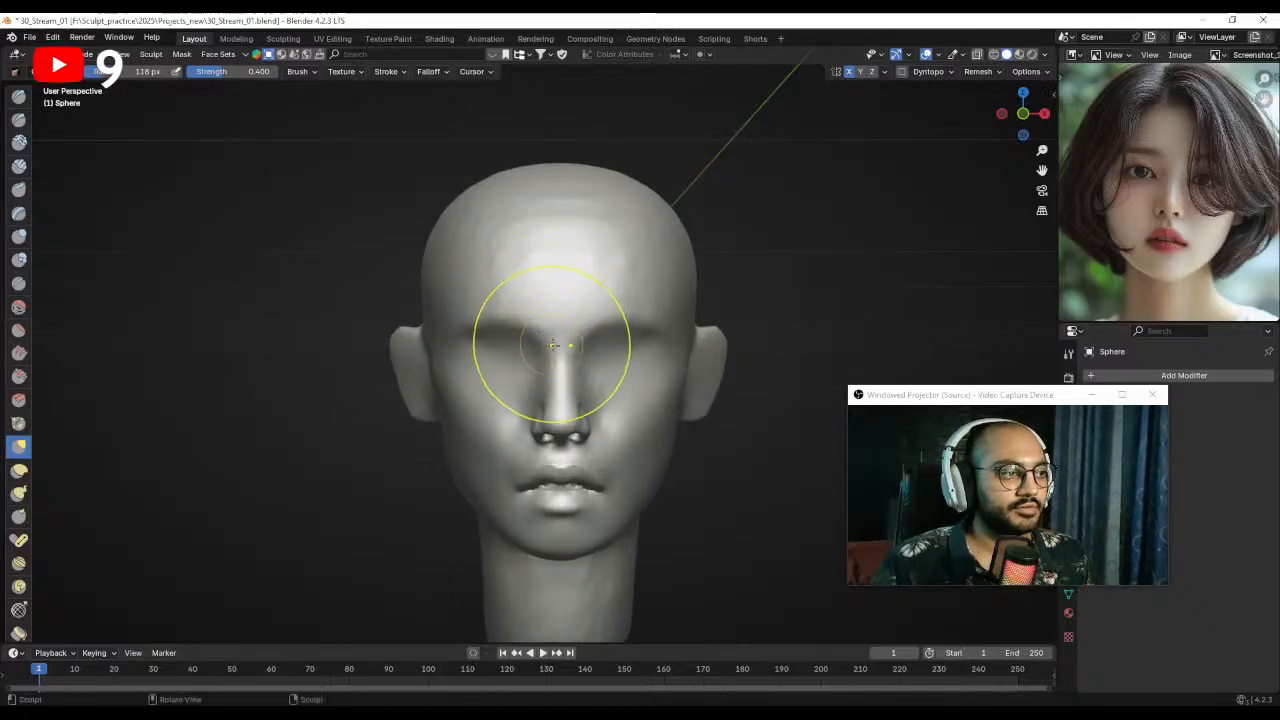
# - Examine the face and forehead proportions from several angles with the Grab brush enlarged to 150 px radius
pyautogui.moveTo(551, 343); pyautogui.dragTo(557, 307, button='middle')
pyautogui.scroll(-3, 514, 345)
pyautogui.moveTo(514, 349)
pyautogui.mouseDown(button='middle')
pyautogui.moveTo(541, 341)
pyautogui.moveTo(499, 339)
pyautogui.moveTo(562, 344)
pyautogui.moveTo(493, 330)
pyautogui.moveTo(507, 288)
pyautogui.mouseUp(button='middle')
pyautogui.press(']')
pyautogui.press(']')
pyautogui.press(']')
pyautogui.press(']')
pyautogui.press('f')
pyautogui.click(490, 340)
pyautogui.moveTo(575, 348); pyautogui.dragTo(540, 352, button='middle')
pyautogui.keyDown('ctrl'); pyautogui.moveTo(548, 372); pyautogui.dragTo(543, 343, button='middle'); pyautogui.keyUp('ctrl')
pyautogui.keyDown('ctrl'); pyautogui.moveTo(540, 340); pyautogui.dragTo(510, 290, button='middle'); pyautogui.keyUp('ctrl')
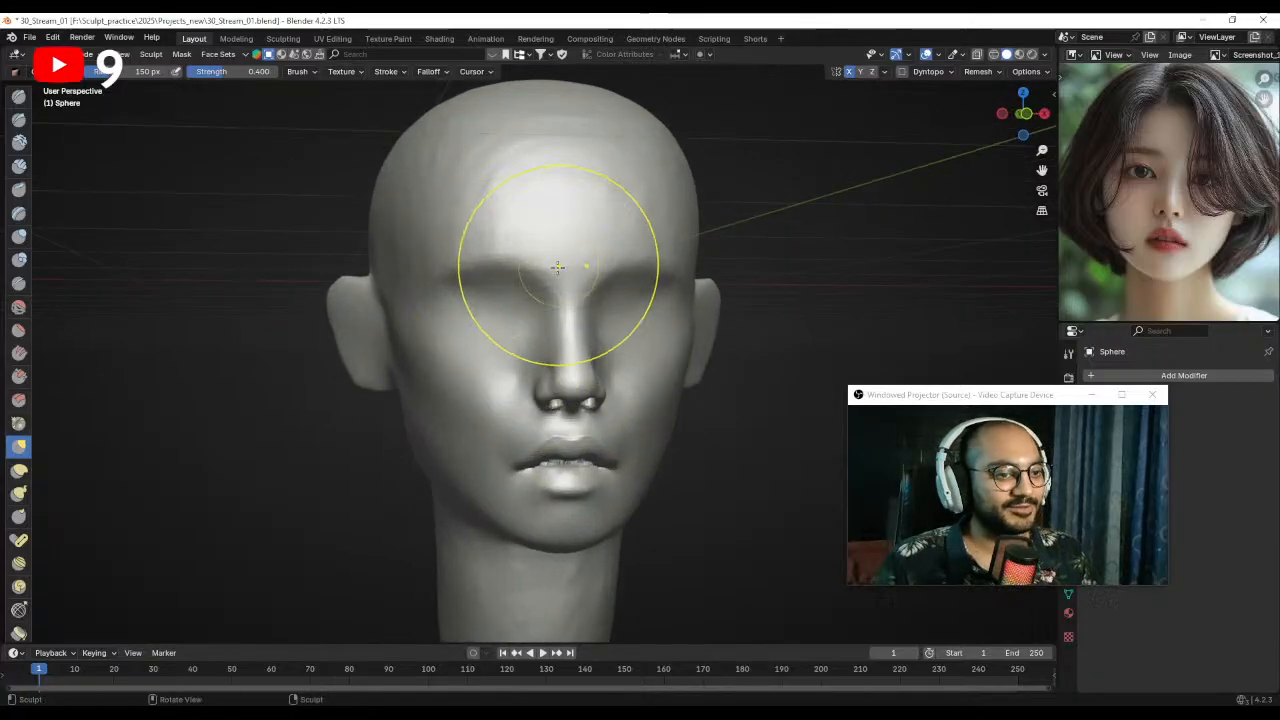
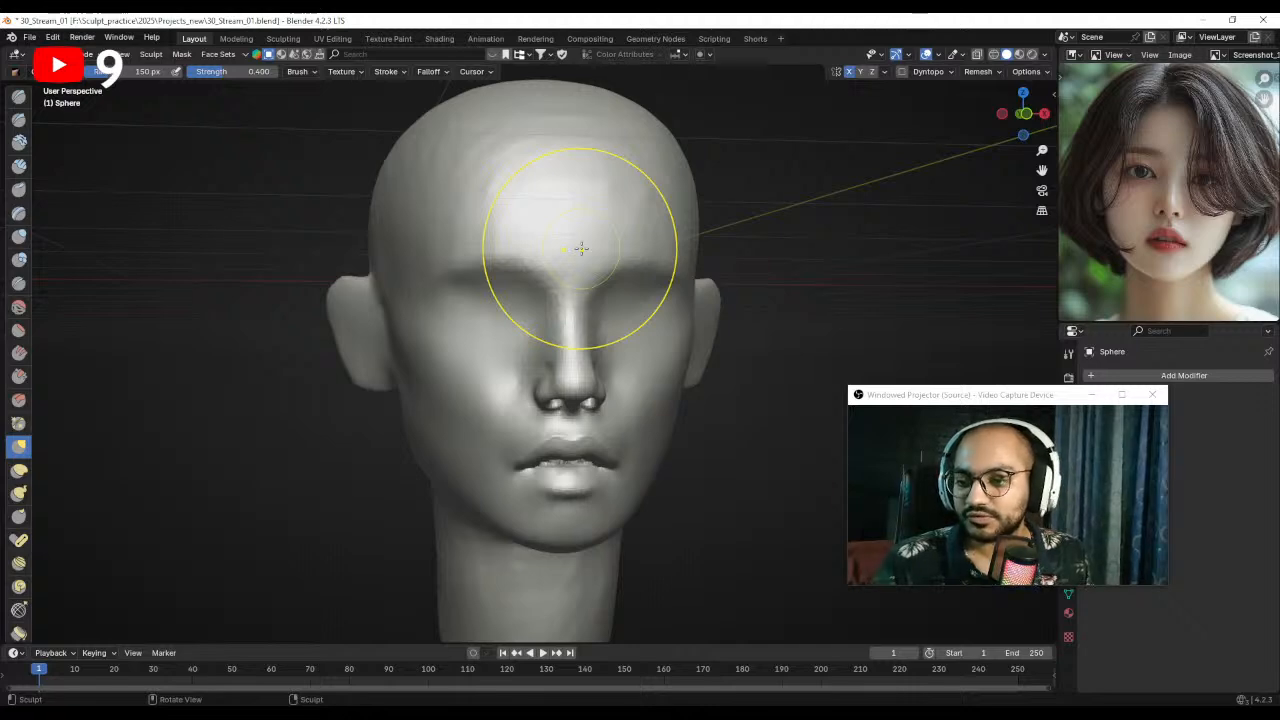
# - Reshape the side of the face in front of the ear with the Grab brush
pyautogui.keyDown('ctrl'); pyautogui.moveTo(431, 383); pyautogui.dragTo(433, 340, button='middle'); pyautogui.keyUp('ctrl')
pyautogui.moveTo(433, 340)
pyautogui.mouseDown(button='middle')
pyautogui.moveTo(474, 331)
pyautogui.moveTo(447, 355)
pyautogui.moveTo(429, 288)
pyautogui.mouseUp(button='middle')
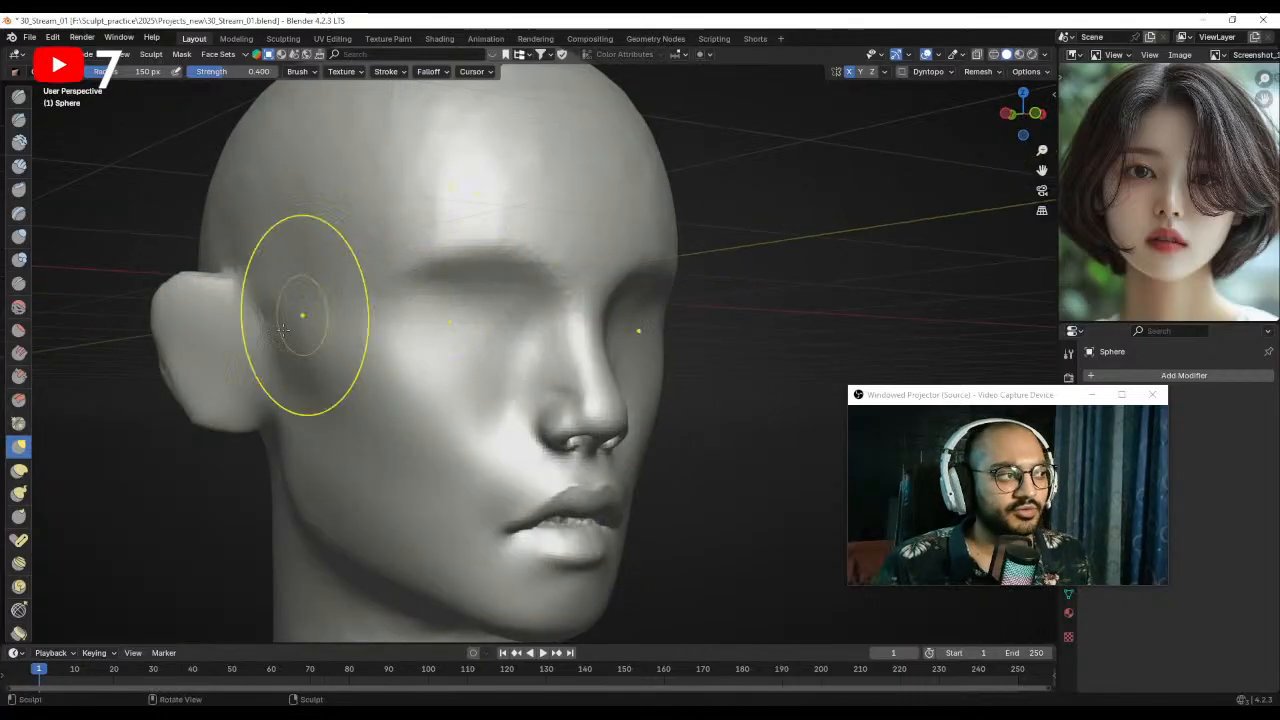
pyautogui.moveTo(323, 286); pyautogui.dragTo(352, 343, button='middle')
pyautogui.keyDown('alt'); pyautogui.moveTo(320, 344); pyautogui.dragTo(404, 317); pyautogui.keyUp('alt')
pyautogui.press('f')
pyautogui.click(361, 317)
pyautogui.moveTo(284, 295)
pyautogui.mouseDown()
pyautogui.moveTo(280, 275)
pyautogui.moveTo(280, 360)
pyautogui.mouseUp()
# - Adjust the junction of earlobe and jaw with a smaller 48 px Grab brush and smooth it
pyautogui.moveTo(280, 360)
pyautogui.keyDown('alt'); pyautogui.mouseDown()
pyautogui.moveTo(341, 379)
pyautogui.moveTo(345, 410)
pyautogui.mouseUp(); pyautogui.keyUp('alt')
pyautogui.press('f')
pyautogui.click(340, 370)
pyautogui.press('f')
pyautogui.click(337, 393)
pyautogui.moveTo(345, 412); pyautogui.dragTo(357, 416)
pyautogui.moveTo(332, 373)
pyautogui.keyDown('shift'); pyautogui.mouseDown()
pyautogui.moveTo(346, 380)
pyautogui.moveTo(320, 402)
pyautogui.mouseUp(); pyautogui.keyUp('shift')
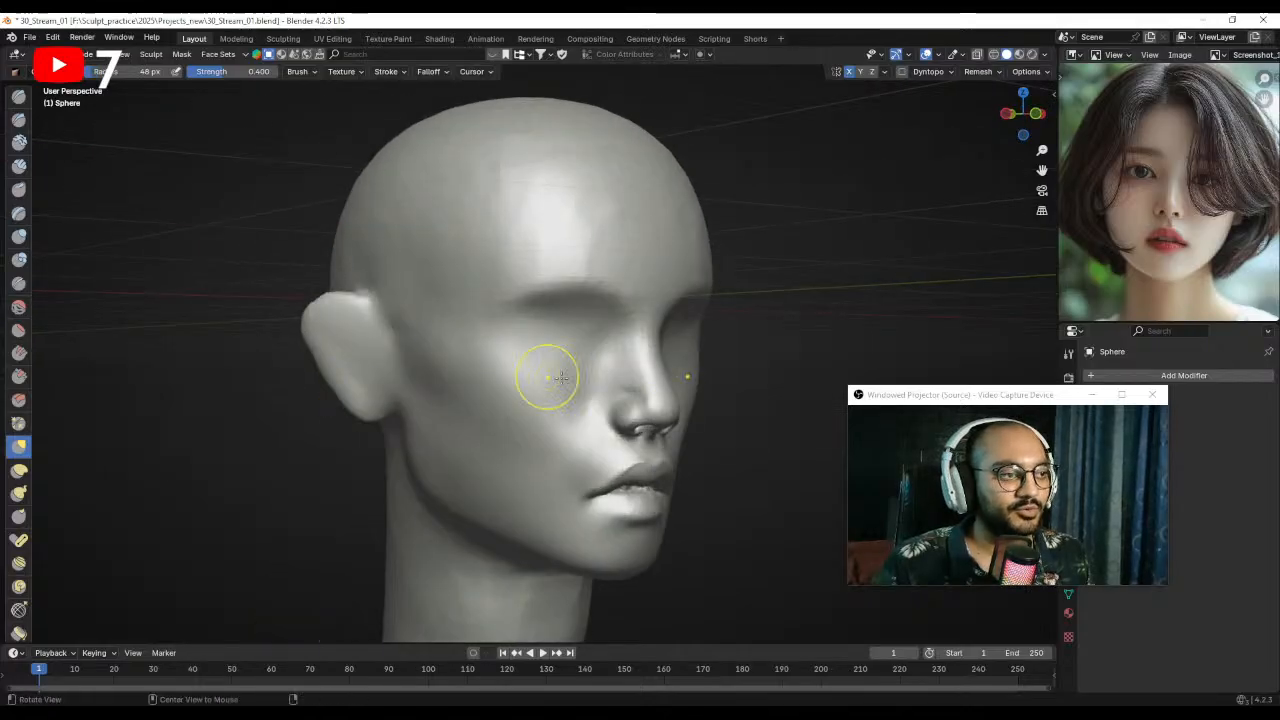
# - Adjust the outer edge of the ear with a resized Grab brush
pyautogui.keyDown('alt'); pyautogui.moveTo(535, 374); pyautogui.dragTo(470, 362); pyautogui.keyUp('alt')
pyautogui.press('f')
pyautogui.click(414, 353)
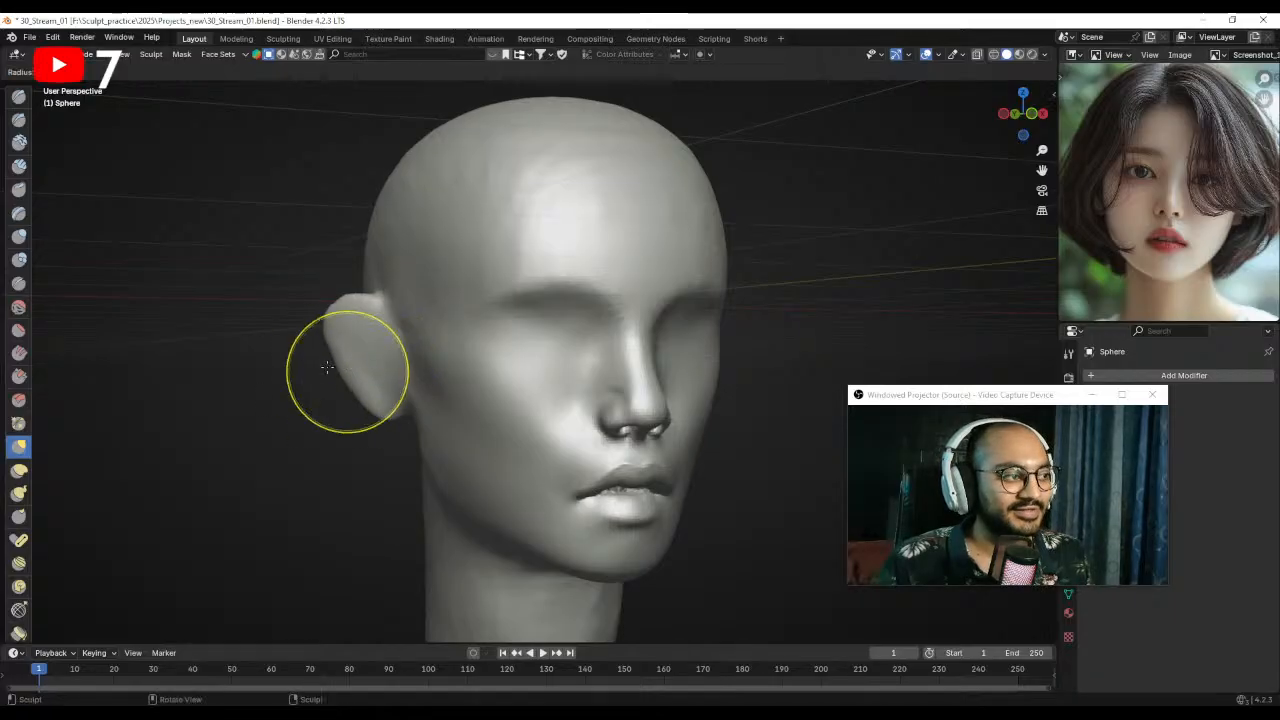
pyautogui.moveTo(332, 357); pyautogui.dragTo(328, 355)
pyautogui.moveTo(335, 355)
pyautogui.mouseDown(button='middle')
pyautogui.moveTo(443, 400)
pyautogui.moveTo(520, 371)
pyautogui.mouseUp(button='middle')
pyautogui.moveTo(588, 398); pyautogui.dragTo(637, 371, button='middle')
pyautogui.moveTo(666, 323)
pyautogui.mouseDown(button='middle')
pyautogui.moveTo(681, 322)
pyautogui.moveTo(672, 364)
pyautogui.moveTo(623, 360)
pyautogui.moveTo(590, 334)
pyautogui.mouseUp(button='middle')
# - Reshape the front edge of the ear in right side view with a resized Grab brush
pyautogui.press('f')
pyautogui.click(697, 362)
pyautogui.press('KP_3')
pyautogui.scroll(2, 570, 330)
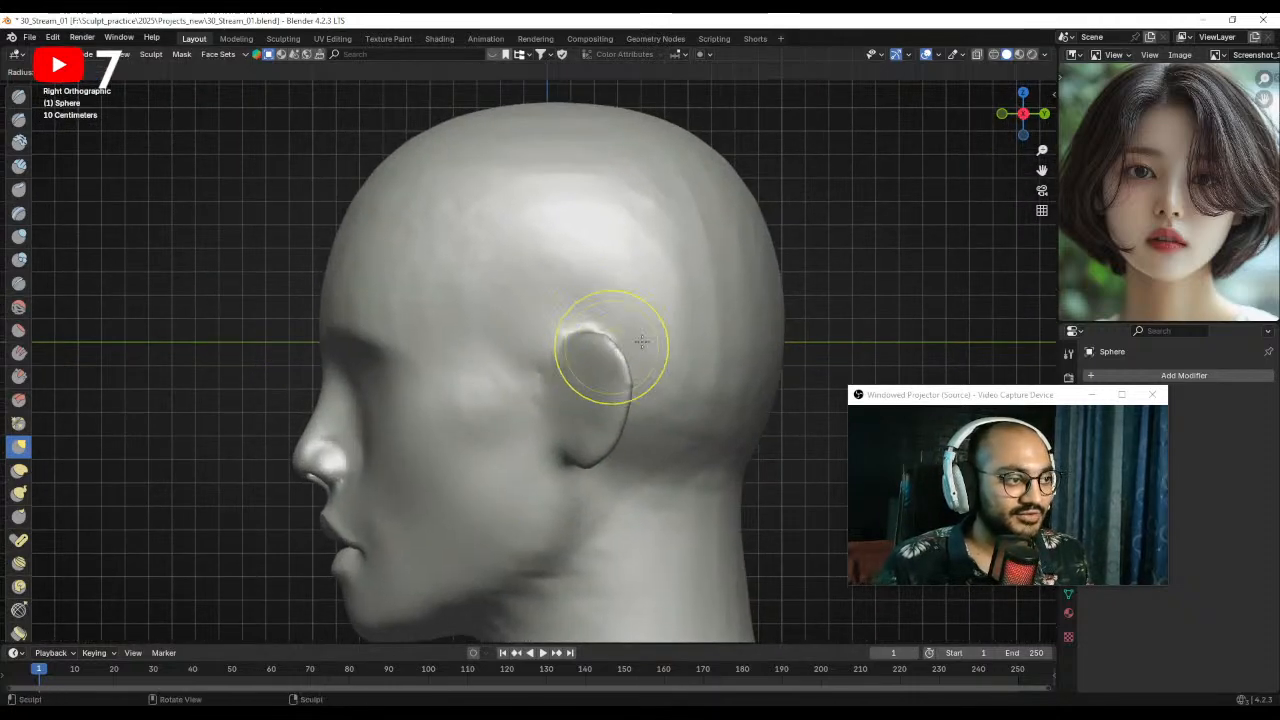
pyautogui.press('f')
pyautogui.click(606, 366)
pyautogui.moveTo(547, 364); pyautogui.dragTo(552, 361)
pyautogui.moveTo(549, 373); pyautogui.dragTo(585, 429, button='middle')
# - Adjust the side and back of the skull with the Grab brush at a 211 px radius and save the file
pyautogui.keyDown('alt'); pyautogui.moveTo(543, 294); pyautogui.dragTo(530, 385); pyautogui.keyUp('alt')
pyautogui.moveTo(530, 385)
pyautogui.keyDown('alt'); pyautogui.mouseDown()
pyautogui.moveTo(540, 363)
pyautogui.moveTo(509, 349)
pyautogui.moveTo(609, 361)
pyautogui.moveTo(640, 351)
pyautogui.moveTo(586, 349)
pyautogui.mouseUp(); pyautogui.keyUp('alt')
pyautogui.press('f')
pyautogui.click(702, 351)
pyautogui.moveTo(590, 347)
pyautogui.mouseDown(button='middle')
pyautogui.moveTo(580, 329)
pyautogui.moveTo(480, 371)
pyautogui.moveTo(434, 347)
pyautogui.moveTo(471, 451)
pyautogui.moveTo(474, 394)
pyautogui.moveTo(438, 399)
pyautogui.mouseUp(button='middle')
pyautogui.moveTo(438, 399); pyautogui.dragTo(460, 406)
pyautogui.moveTo(458, 404); pyautogui.dragTo(437, 409, button='middle')
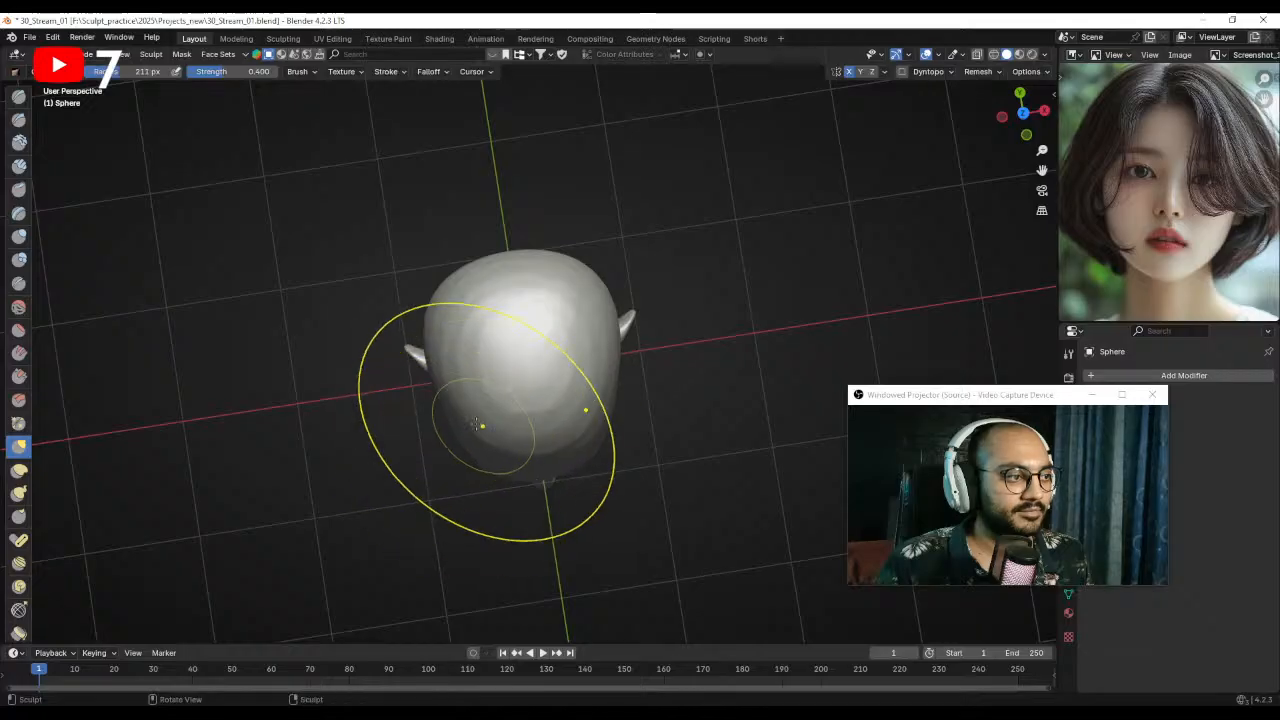
pyautogui.moveTo(486, 457); pyautogui.dragTo(474, 270, button='middle')
pyautogui.keyDown('ctrl'); pyautogui.moveTo(500, 350); pyautogui.dragTo(571, 337, button='middle'); pyautogui.keyUp('ctrl')
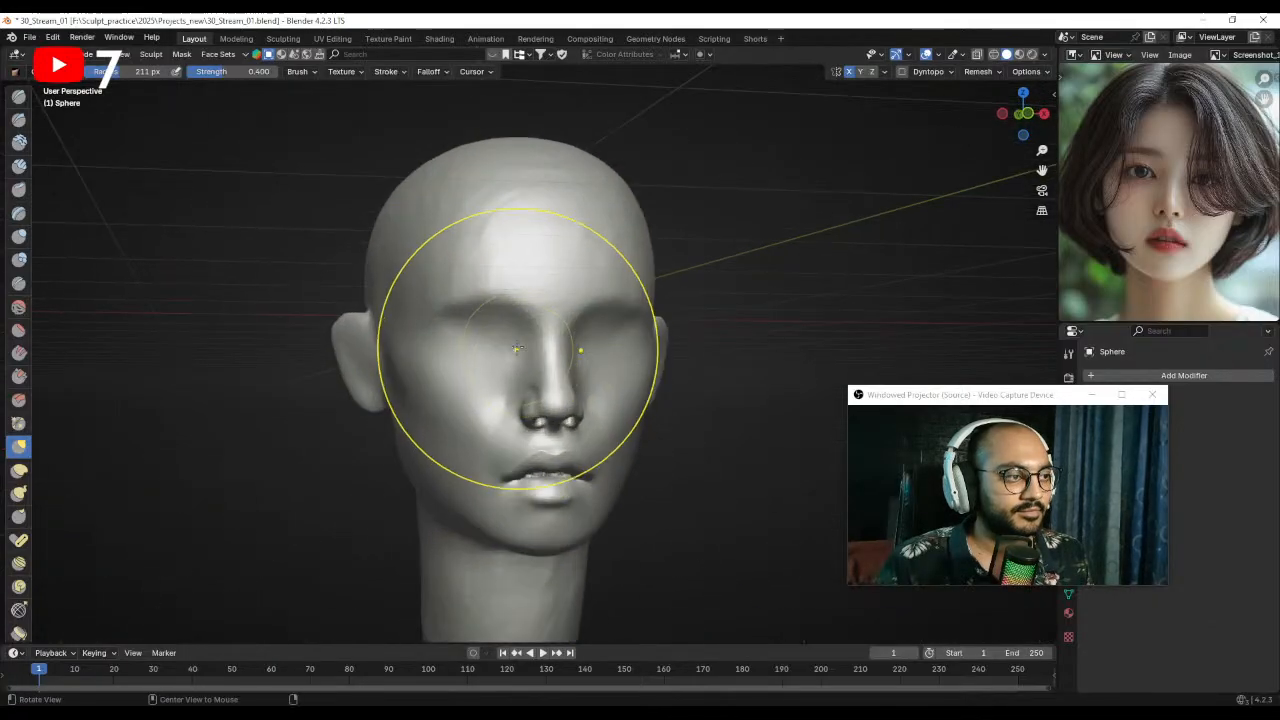
pyautogui.hotkey('ctrl', 's')
# - Deepen the eye sockets under the brow with the Clay Strips brush at a 74 px radius, undoing unwanted strokes
pyautogui.click(19, 166)
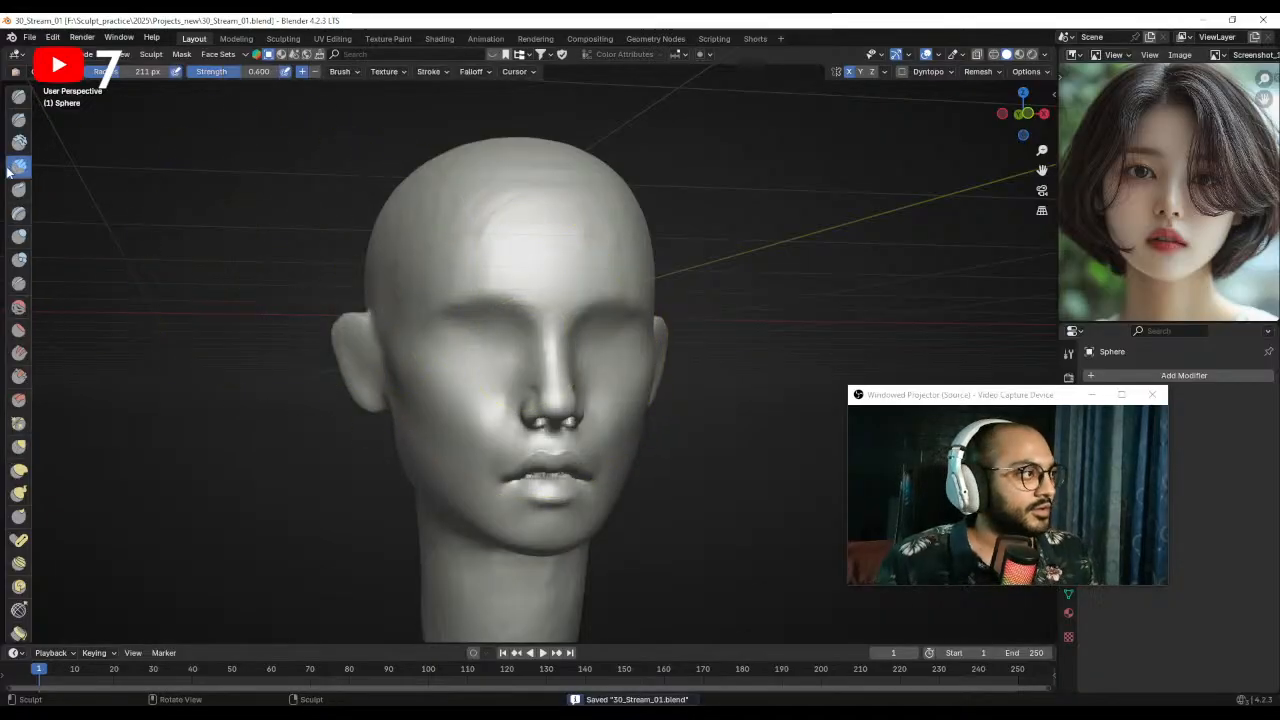
pyautogui.scroll(2, 391, 251)
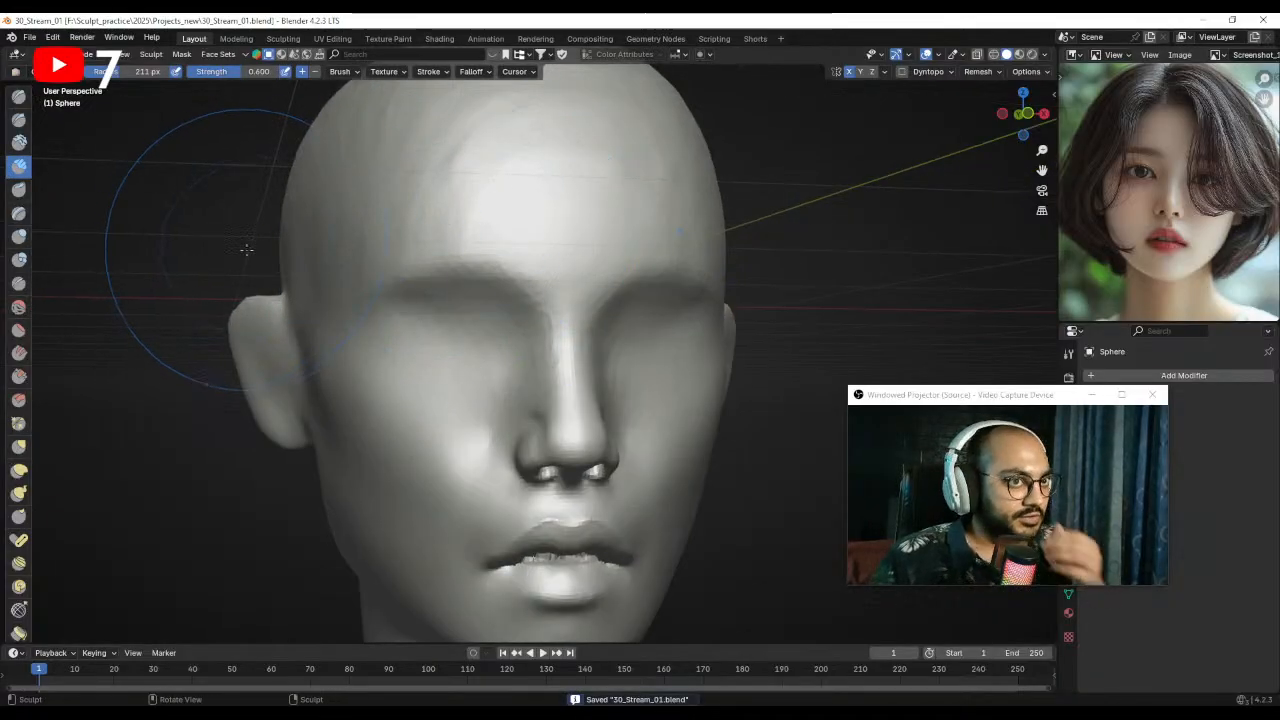
pyautogui.moveTo(443, 277)
pyautogui.mouseDown(button='middle')
pyautogui.moveTo(578, 349)
pyautogui.moveTo(535, 355)
pyautogui.moveTo(502, 332)
pyautogui.mouseUp(button='middle')
pyautogui.press('[')
pyautogui.press('[')
pyautogui.press('[')
pyautogui.press('[')
pyautogui.press('[')
pyautogui.press('[')
pyautogui.moveTo(470, 322)
pyautogui.mouseDown()
pyautogui.moveTo(580, 308)
pyautogui.moveTo(485, 311)
pyautogui.moveTo(571, 311)
pyautogui.moveTo(527, 311)
pyautogui.moveTo(560, 305)
pyautogui.mouseUp()
pyautogui.press('[')
pyautogui.press('[')
pyautogui.press('[')
pyautogui.hotkey('ctrl', 'z')
pyautogui.hotkey('ctrl', 'z')
pyautogui.hotkey('ctrl', 'z')
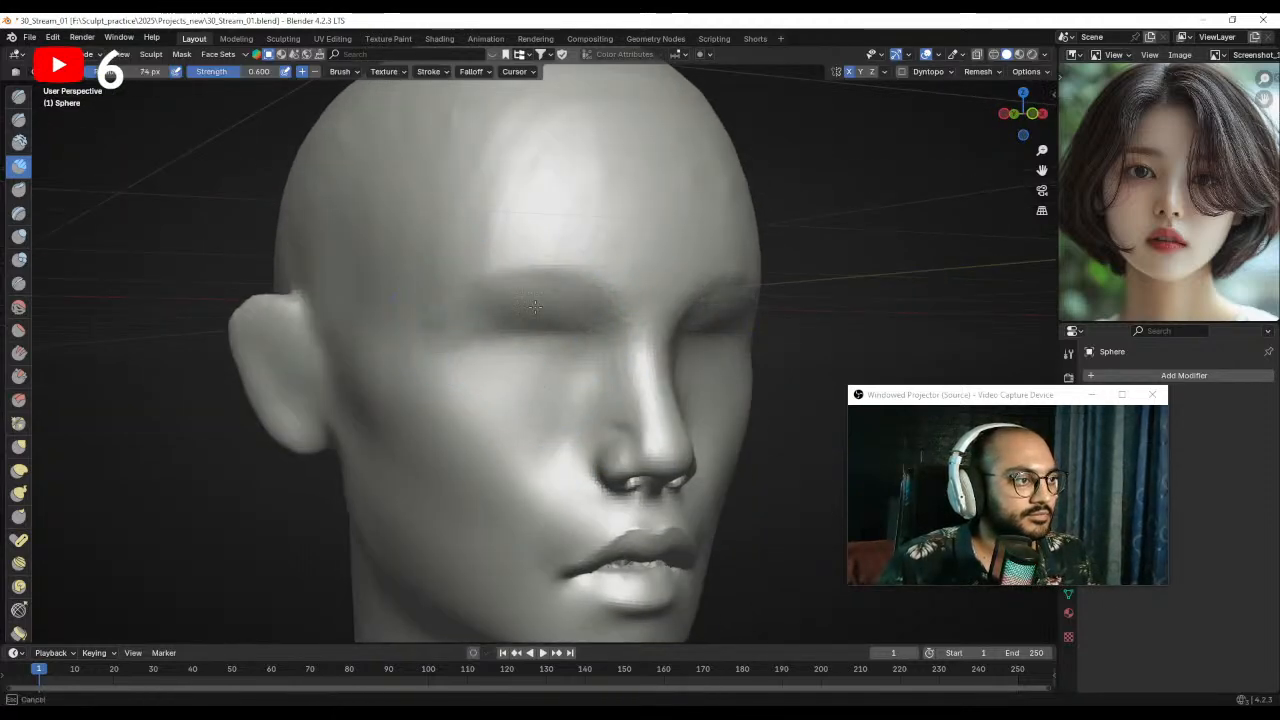
# - Sculpt the eye sockets in front view with the Clay Strips brush at an 89 px radius and check them from the side
pyautogui.click(18, 118)
pyautogui.moveTo(520, 340); pyautogui.dragTo(481, 315, button='middle')
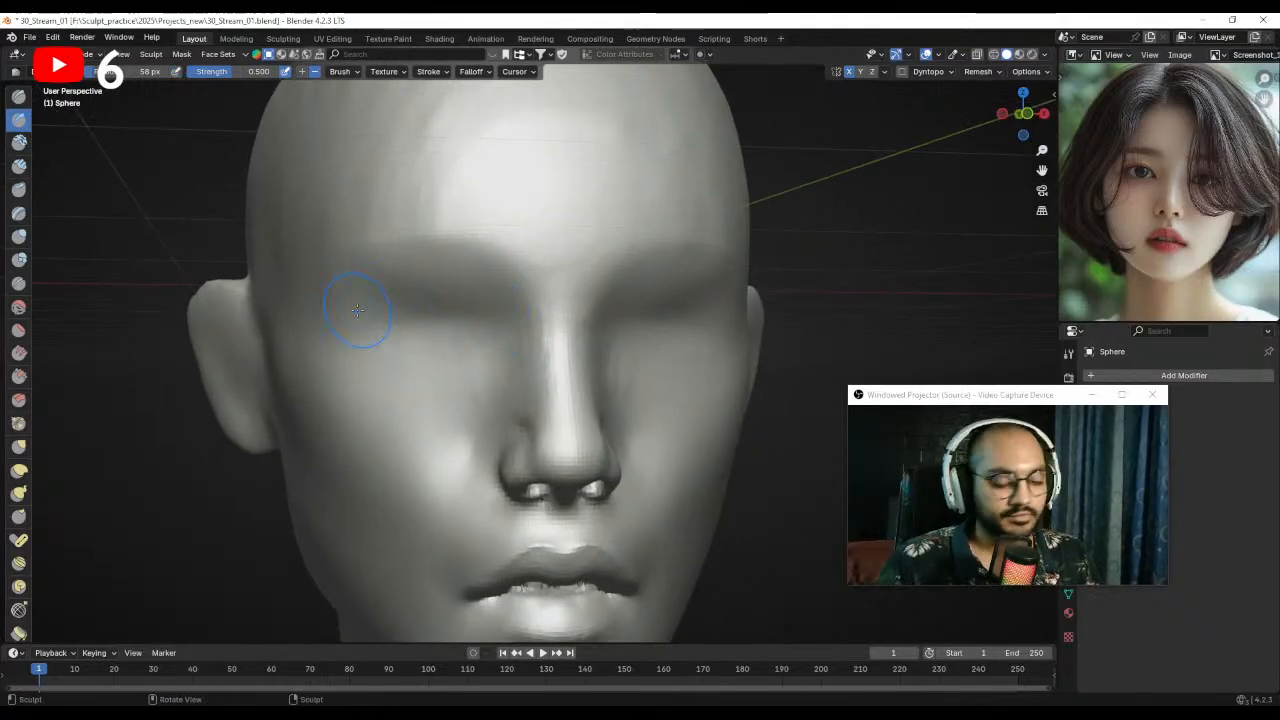
pyautogui.press('KP_1')
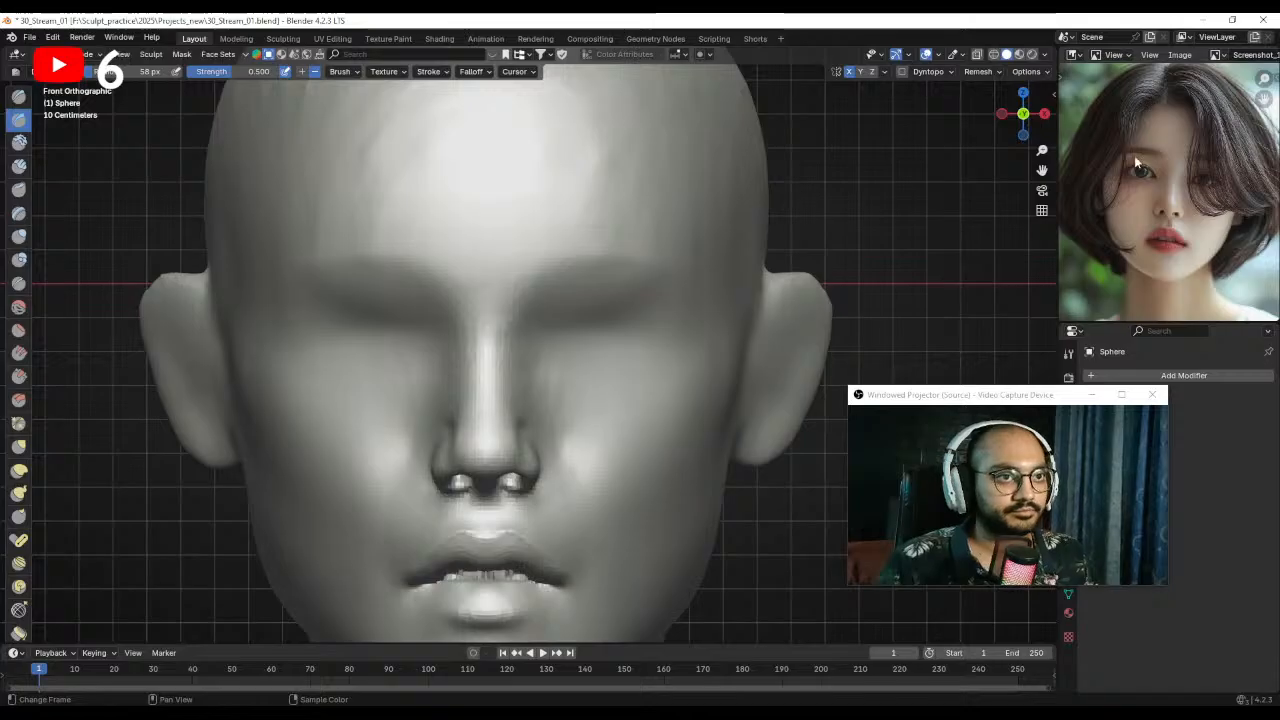
pyautogui.keyDown('ctrl'); pyautogui.moveTo(340, 360); pyautogui.dragTo(363, 313, button='middle'); pyautogui.keyUp('ctrl')
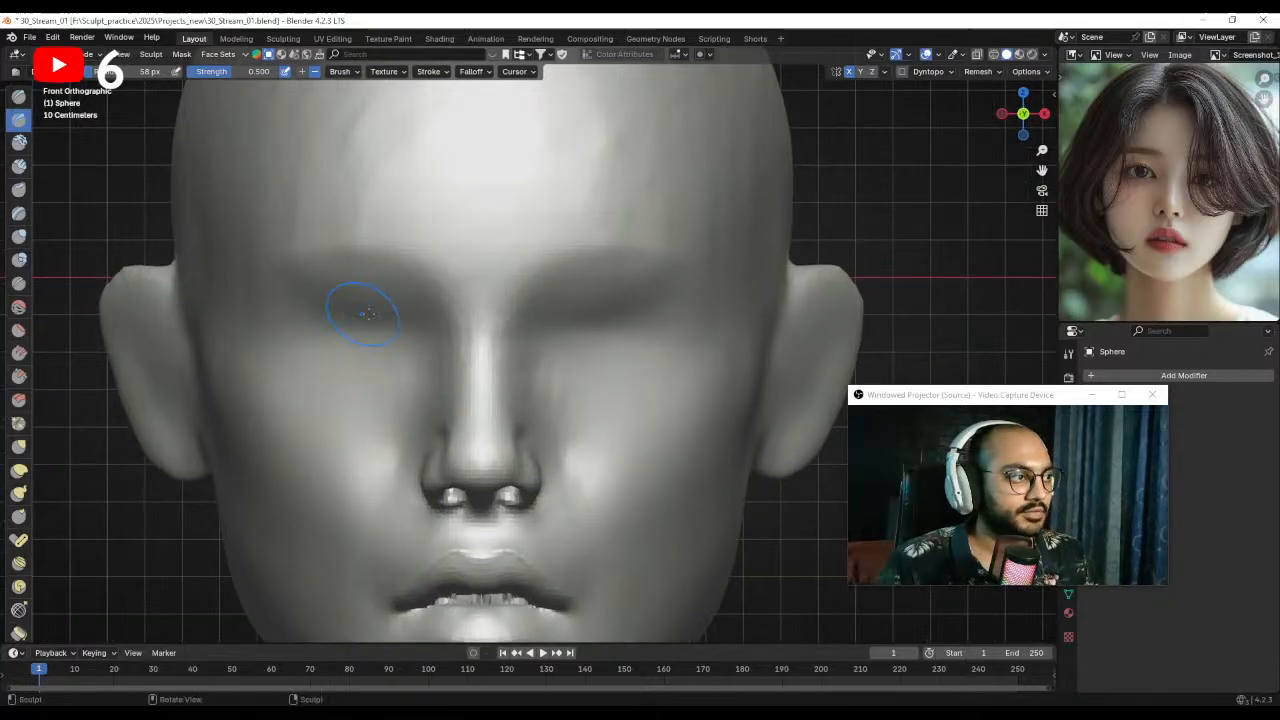
pyautogui.click(18, 166)
pyautogui.moveTo(370, 338)
pyautogui.mouseDown()
pyautogui.moveTo(366, 374)
pyautogui.moveTo(356, 350)
pyautogui.moveTo(381, 353)
pyautogui.moveTo(330, 352)
pyautogui.mouseUp()
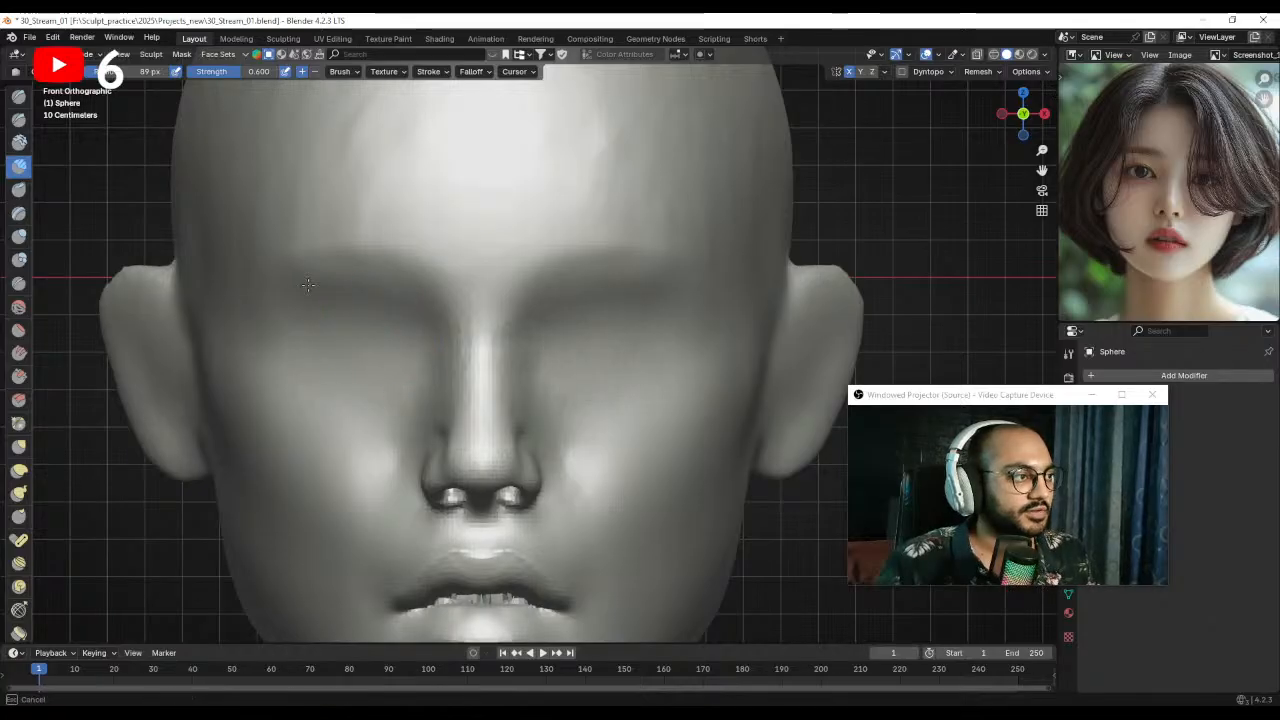
pyautogui.moveTo(380, 348); pyautogui.dragTo(643, 188, button='middle')
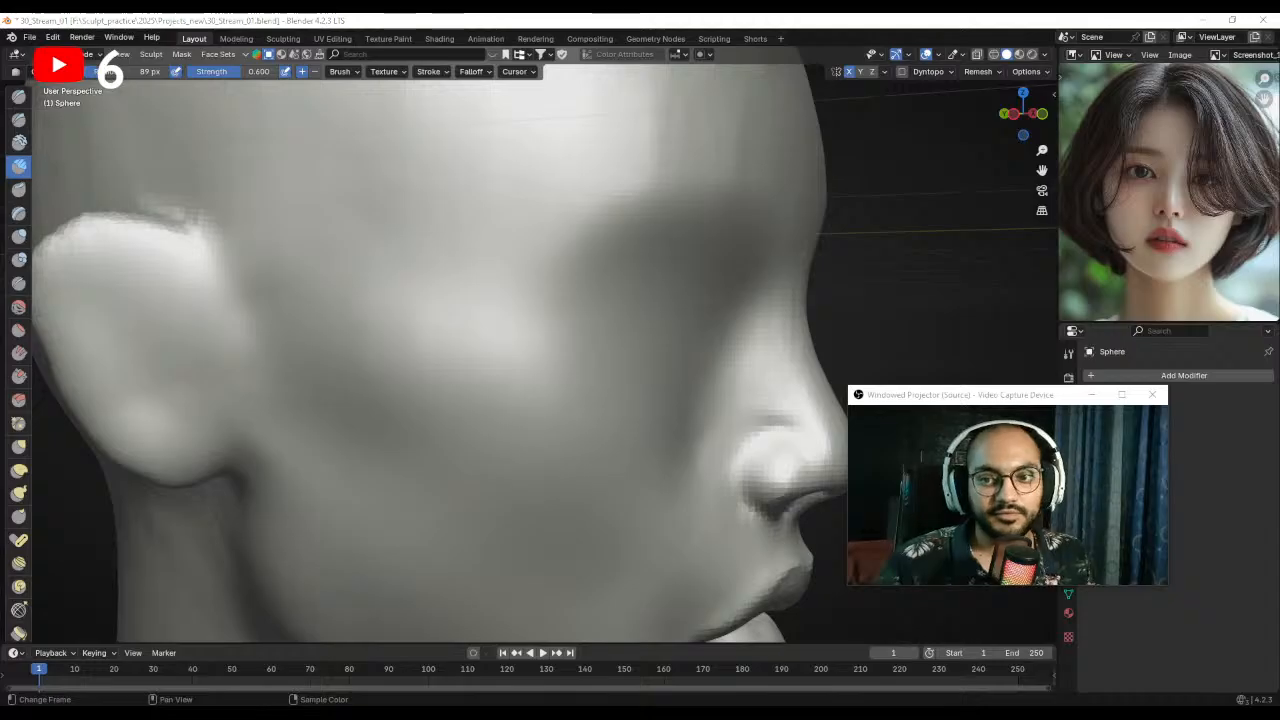
pyautogui.moveTo(457, 263)
pyautogui.mouseDown(button='middle')
pyautogui.moveTo(590, 310)
pyautogui.moveTo(408, 336)
pyautogui.moveTo(129, 246)
pyautogui.mouseUp(button='middle')
pyautogui.moveTo(76, 205); pyautogui.dragTo(60, 115, button='middle')
# - Adjust the brow and inner eye sockets from above and in front with the Grab brush, starting at a 127 px radius
pyautogui.moveTo(436, 394); pyautogui.dragTo(510, 453, button='middle')
pyautogui.press('g')
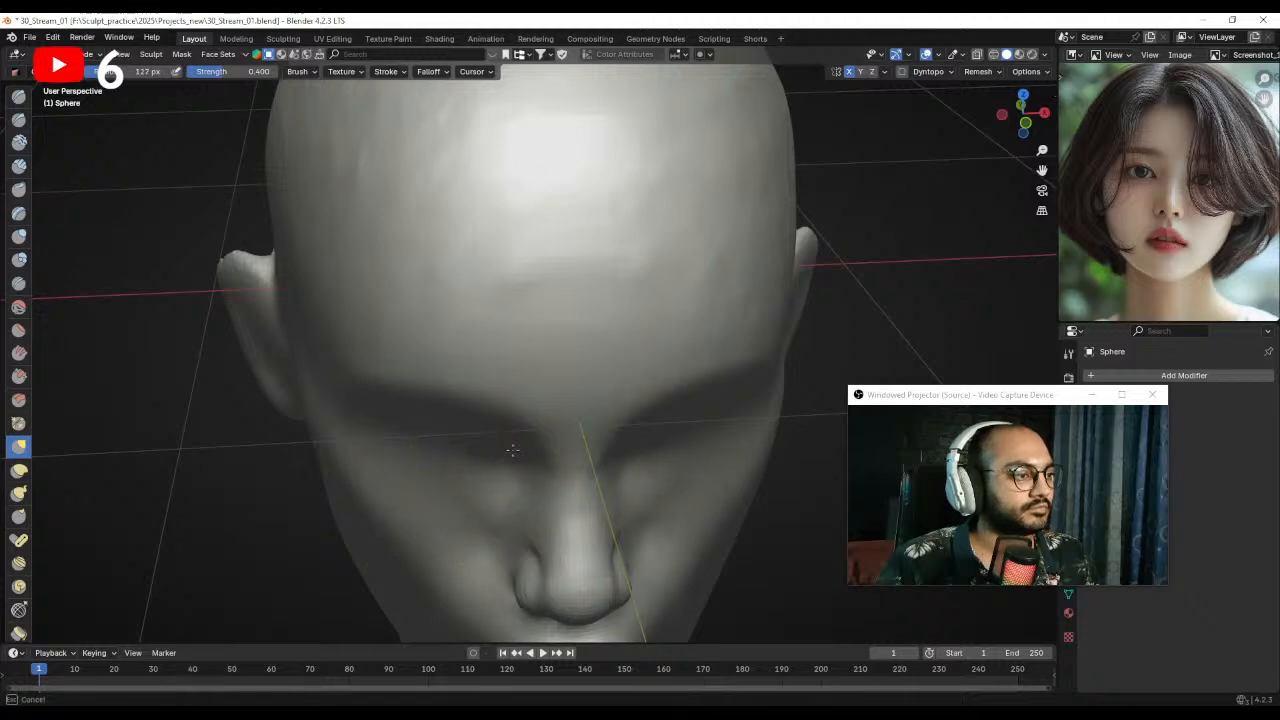
pyautogui.moveTo(430, 461)
pyautogui.mouseDown(button='middle')
pyautogui.moveTo(590, 432)
pyautogui.moveTo(491, 320)
pyautogui.moveTo(552, 302)
pyautogui.moveTo(573, 366)
pyautogui.moveTo(560, 463)
pyautogui.moveTo(605, 476)
pyautogui.moveTo(529, 494)
pyautogui.moveTo(557, 380)
pyautogui.moveTo(540, 358)
pyautogui.moveTo(548, 327)
pyautogui.moveTo(523, 490)
pyautogui.moveTo(613, 336)
pyautogui.moveTo(575, 420)
pyautogui.moveTo(540, 343)
pyautogui.moveTo(514, 386)
pyautogui.moveTo(566, 451)
pyautogui.moveTo(580, 418)
pyautogui.moveTo(595, 423)
pyautogui.moveTo(543, 366)
pyautogui.moveTo(555, 347)
pyautogui.moveTo(539, 320)
pyautogui.mouseUp(button='middle')
pyautogui.press(']')
pyautogui.press('[')
pyautogui.press('[')
pyautogui.press('[')
pyautogui.keyDown('alt'); pyautogui.moveTo(545, 310); pyautogui.dragTo(592, 438); pyautogui.keyUp('alt')
pyautogui.scroll(-5, 540, 442)
# - Shape the eye mounds and inner eye corners with the Draw brush at 58 and 20 px radius
pyautogui.click(19, 97)
pyautogui.scroll(4, 518, 368)
pyautogui.keyDown('alt'); pyautogui.moveTo(522, 372); pyautogui.dragTo(508, 360); pyautogui.keyUp('alt')
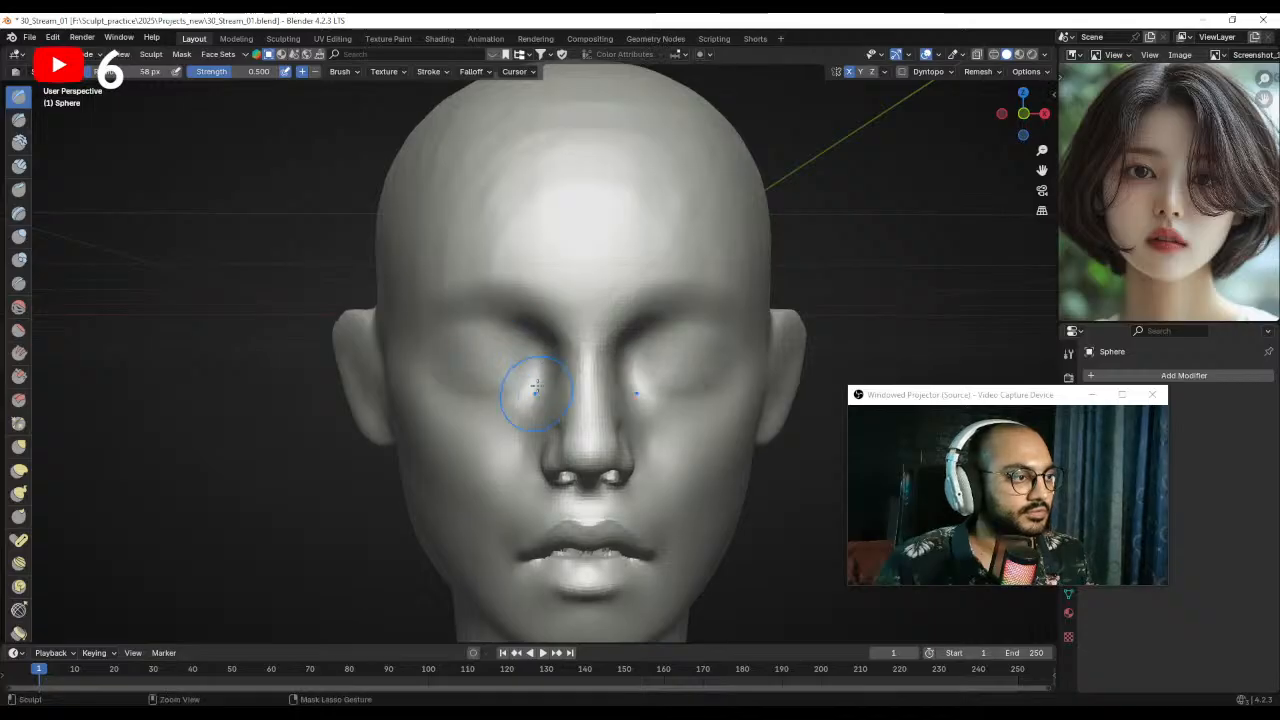
pyautogui.moveTo(486, 323)
pyautogui.keyDown('ctrl'); pyautogui.keyDown('alt'); pyautogui.mouseDown()
pyautogui.moveTo(548, 420)
pyautogui.moveTo(482, 424)
pyautogui.moveTo(460, 352)
pyautogui.moveTo(565, 381)
pyautogui.moveTo(504, 286)
pyautogui.mouseUp(); pyautogui.keyUp('alt'); pyautogui.keyUp('ctrl')
pyautogui.press('f')
pyautogui.click(448, 352)
pyautogui.keyDown('ctrl'); pyautogui.keyDown('alt'); pyautogui.moveTo(531, 361); pyautogui.dragTo(507, 370); pyautogui.keyUp('alt'); pyautogui.keyUp('ctrl')
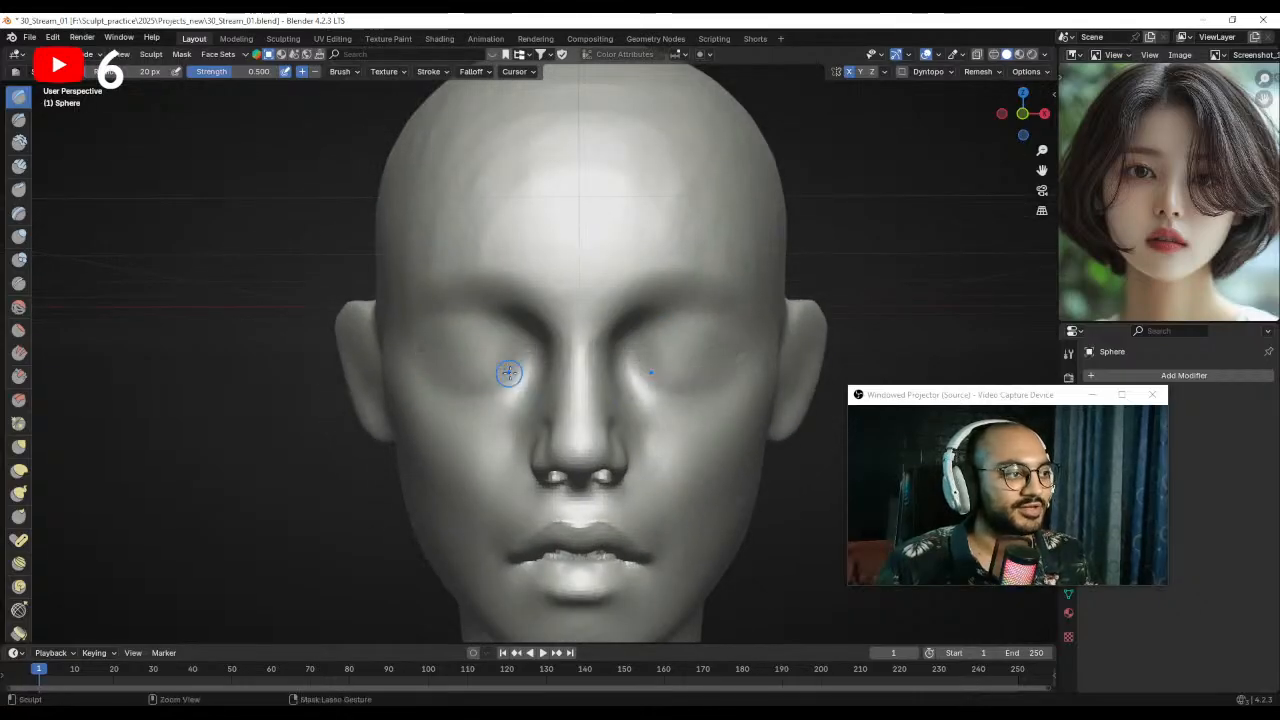
pyautogui.keyDown('ctrl'); pyautogui.keyDown('alt'); pyautogui.moveTo(508, 373); pyautogui.dragTo(492, 322); pyautogui.keyUp('alt'); pyautogui.keyUp('ctrl')
# - Refine the under-eye area and the eye mound contour with the Draw brush at a 54 px radius
pyautogui.keyDown('alt'); pyautogui.moveTo(491, 414); pyautogui.dragTo(545, 364); pyautogui.keyUp('alt')
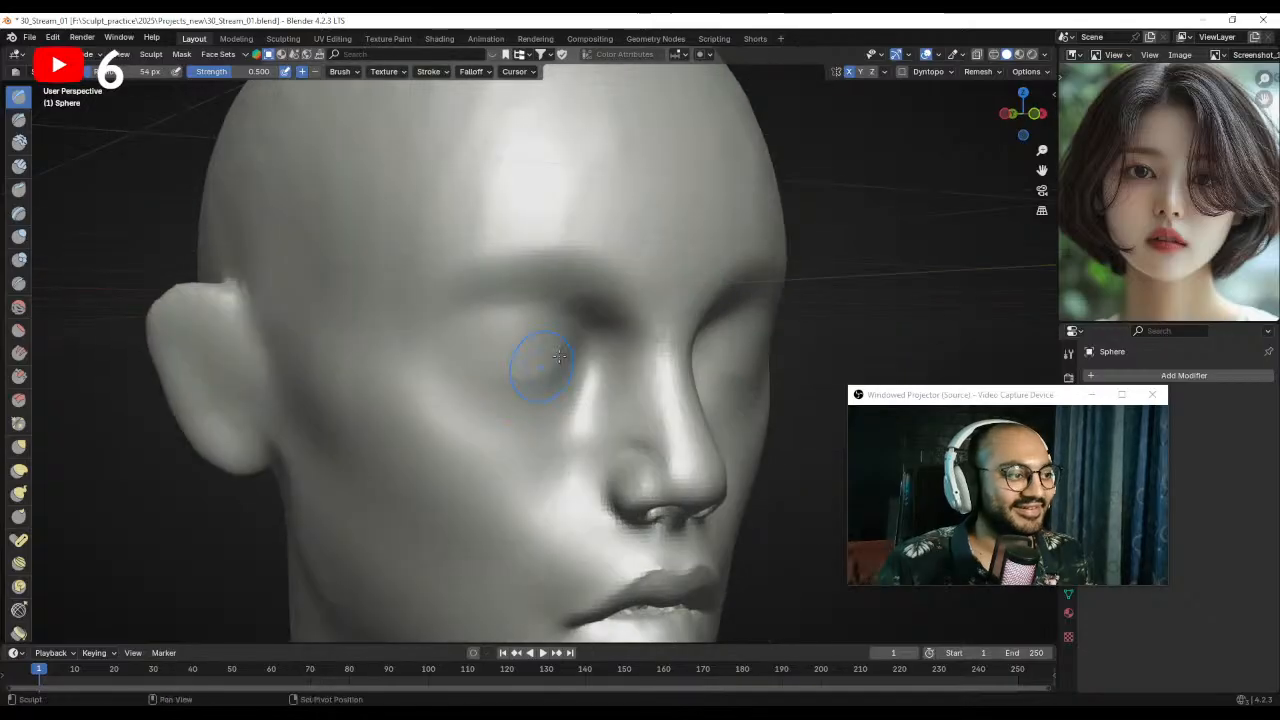
pyautogui.keyDown('alt'); pyautogui.moveTo(455, 395); pyautogui.dragTo(532, 340); pyautogui.keyUp('alt')
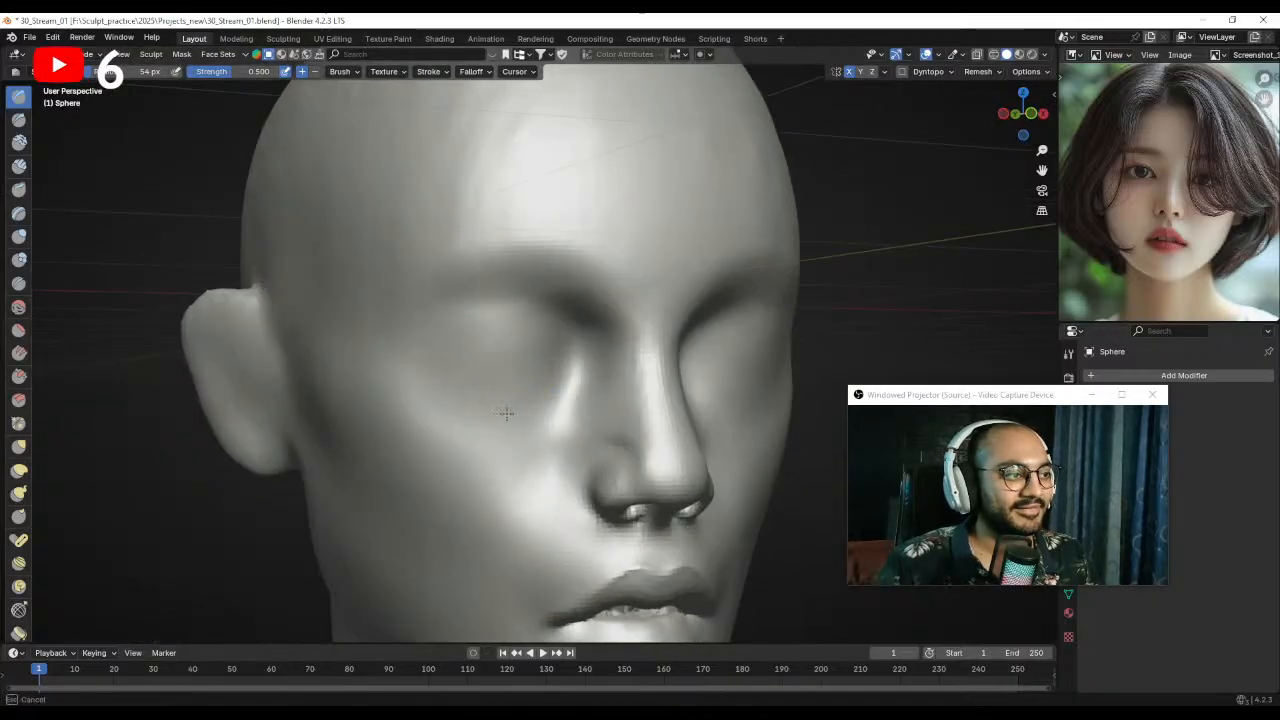
pyautogui.keyDown('ctrl'); pyautogui.keyDown('alt'); pyautogui.moveTo(520, 400); pyautogui.dragTo(505, 440); pyautogui.keyUp('alt'); pyautogui.keyUp('ctrl')
pyautogui.keyDown('alt'); pyautogui.moveTo(505, 440); pyautogui.dragTo(457, 263); pyautogui.keyUp('alt')
pyautogui.keyDown('ctrl'); pyautogui.keyDown('alt'); pyautogui.moveTo(440, 350); pyautogui.dragTo(414, 280); pyautogui.keyUp('alt'); pyautogui.keyUp('ctrl')
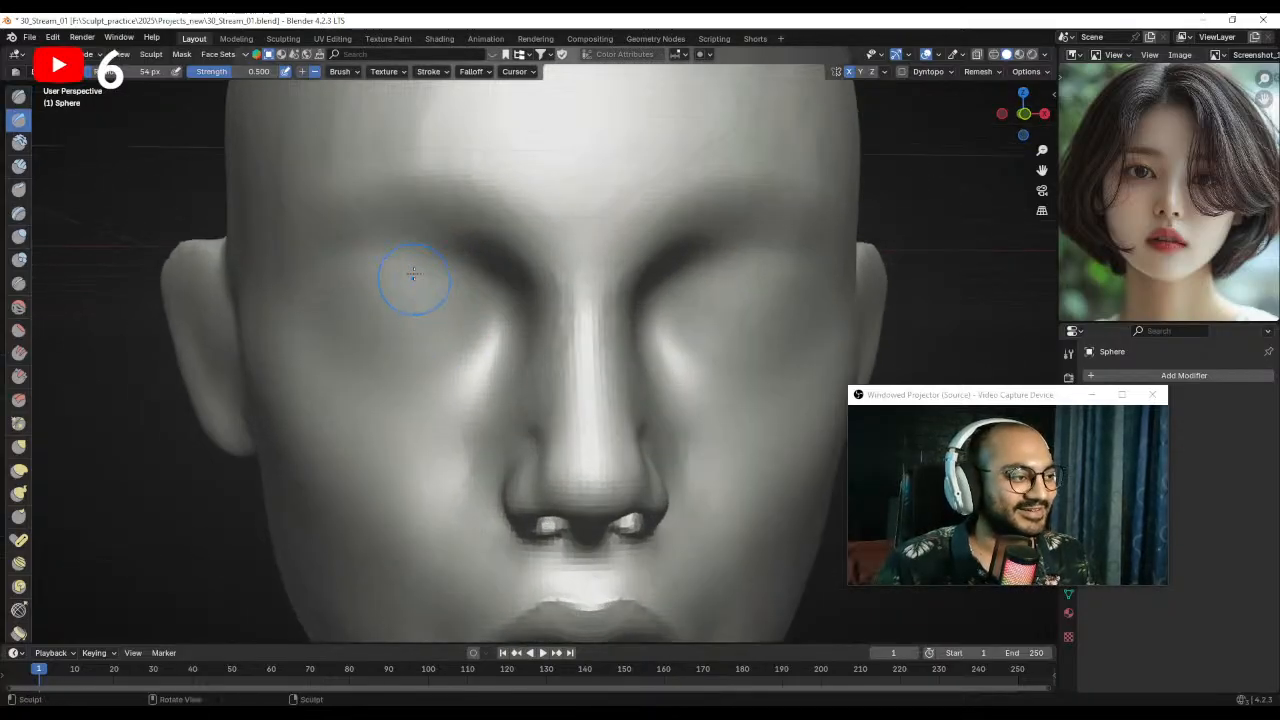
# - Frame the eye in the reference photo and try an upper eyelid line from the front with the Draw Sharp brush
pyautogui.press('KP_1')
pyautogui.keyDown('ctrl'); pyautogui.keyDown('alt'); pyautogui.moveTo(514, 330); pyautogui.dragTo(509, 294); pyautogui.keyUp('alt'); pyautogui.keyUp('ctrl')
pyautogui.keyDown('alt'); pyautogui.moveTo(1200, 197); pyautogui.dragTo(1144, 224); pyautogui.keyUp('alt')
pyautogui.keyDown('alt'); pyautogui.moveTo(415, 339); pyautogui.dragTo(517, 290); pyautogui.keyUp('alt')
pyautogui.keyDown('alt'); pyautogui.moveTo(517, 290); pyautogui.dragTo(511, 327); pyautogui.keyUp('alt')
pyautogui.moveTo(337, 302)
pyautogui.mouseDown()
pyautogui.moveTo(420, 259)
pyautogui.moveTo(499, 299)
pyautogui.mouseUp()
pyautogui.hotkey('ctrl', 'z')
# - Carve the arched upper eyelid line between the outer and inner eye corners with the Draw Sharp brush at a 37 px radius
pyautogui.press('f')
pyautogui.click(404, 285)
pyautogui.press('f')
pyautogui.click(439, 272)
pyautogui.keyDown('shift'); pyautogui.moveTo(490, 305); pyautogui.dragTo(481, 308, button='middle'); pyautogui.keyUp('shift')
pyautogui.press('f')
pyautogui.click(486, 292)
pyautogui.moveTo(484, 290); pyautogui.dragTo(503, 337)
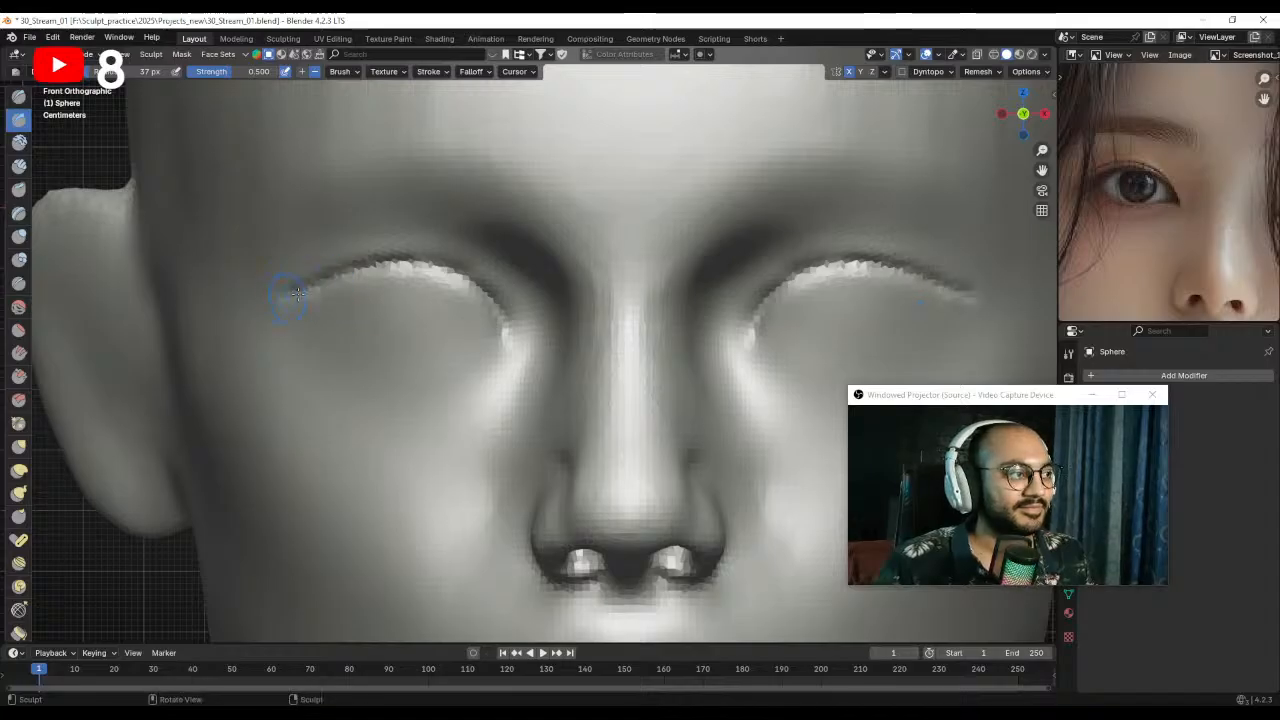
# - Recess the eye surface just below the upper eyelid line with the Draw Sharp brush at a 65 px radius
pyautogui.moveTo(391, 293); pyautogui.dragTo(441, 296)
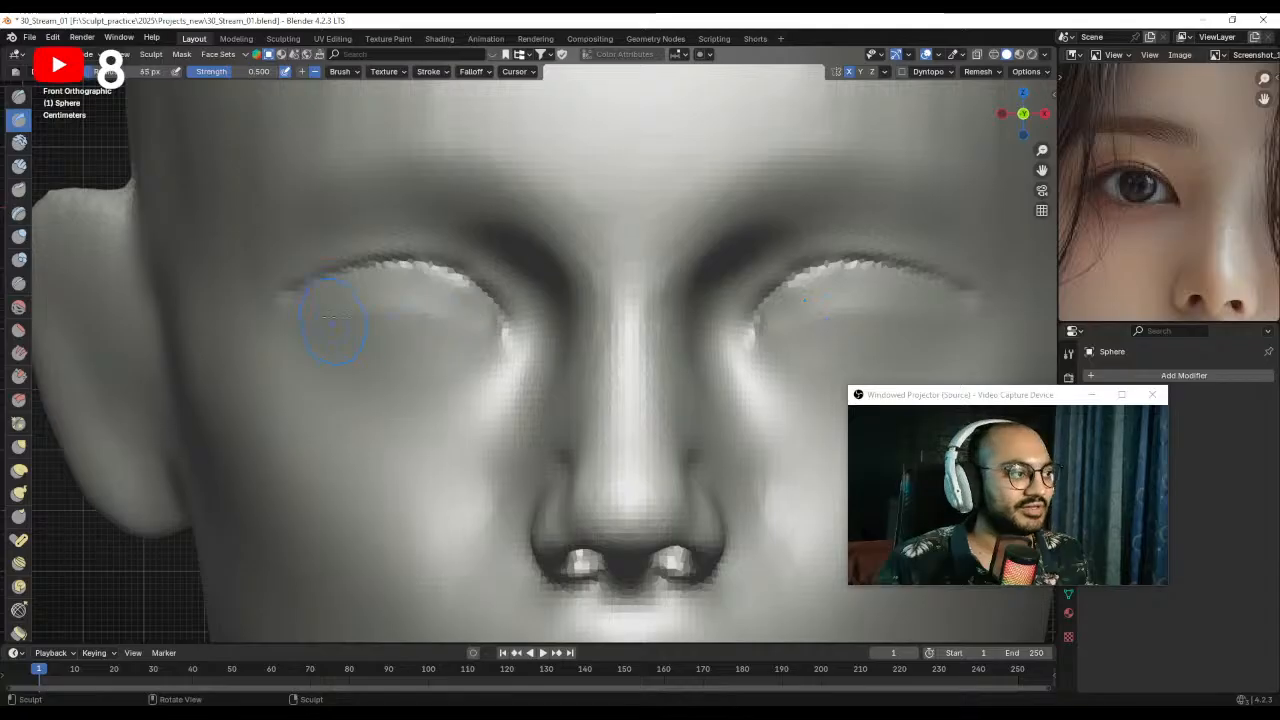
pyautogui.moveTo(503, 304)
pyautogui.mouseDown()
pyautogui.moveTo(490, 285)
pyautogui.moveTo(340, 258)
pyautogui.moveTo(280, 308)
pyautogui.mouseUp()
pyautogui.moveTo(286, 314); pyautogui.dragTo(350, 311, button='middle')
pyautogui.press('f')
pyautogui.click(404, 306)
# - Review the eyelids on the whole head and adjust the remesh voxel size
pyautogui.scroll(-4, 357, 401)
pyautogui.moveTo(360, 401)
pyautogui.mouseDown(button='middle')
pyautogui.moveTo(485, 393)
pyautogui.moveTo(465, 390)
pyautogui.moveTo(495, 362)
pyautogui.moveTo(487, 332)
pyautogui.moveTo(487, 382)
pyautogui.moveTo(543, 360)
pyautogui.moveTo(515, 370)
pyautogui.mouseUp(button='middle')
pyautogui.press('r')
pyautogui.click(524, 370)
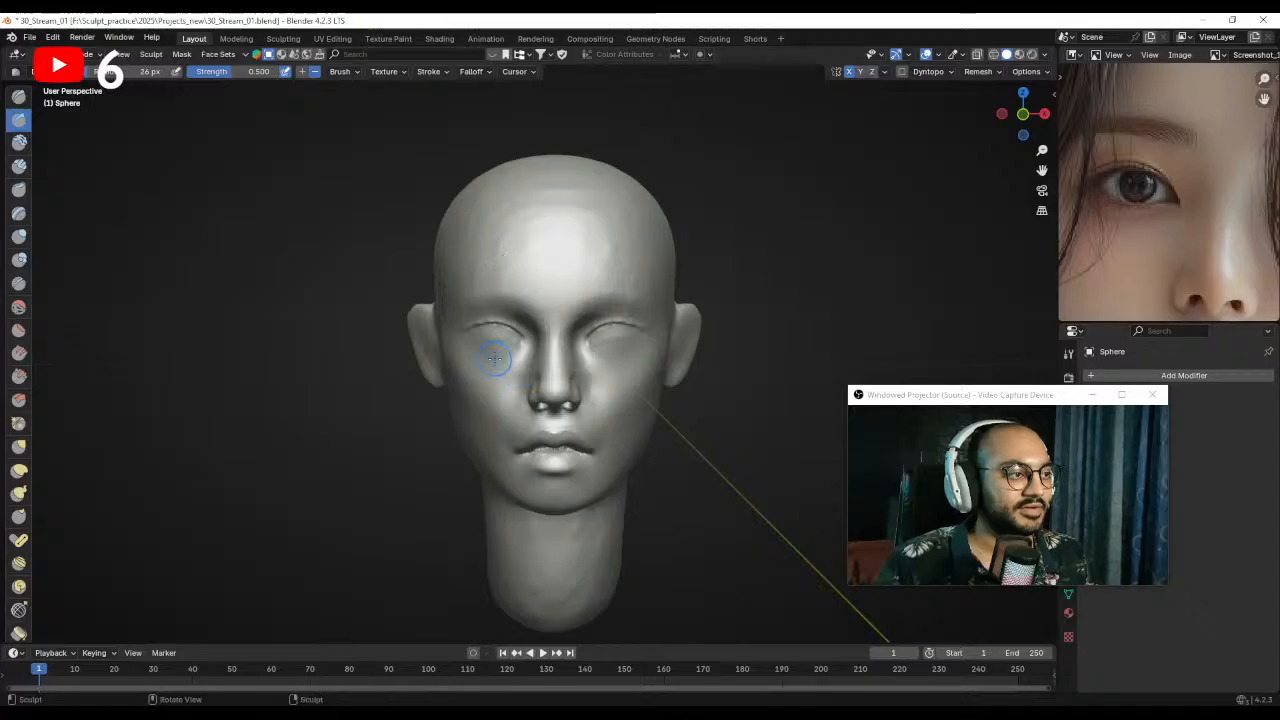
# - Sharpen the upper eyelid crease toward the inner eye corner with the Draw Sharp brush at a 27 px radius
pyautogui.scroll(4, 494, 357)
pyautogui.moveTo(494, 357); pyautogui.dragTo(563, 290, button='middle')
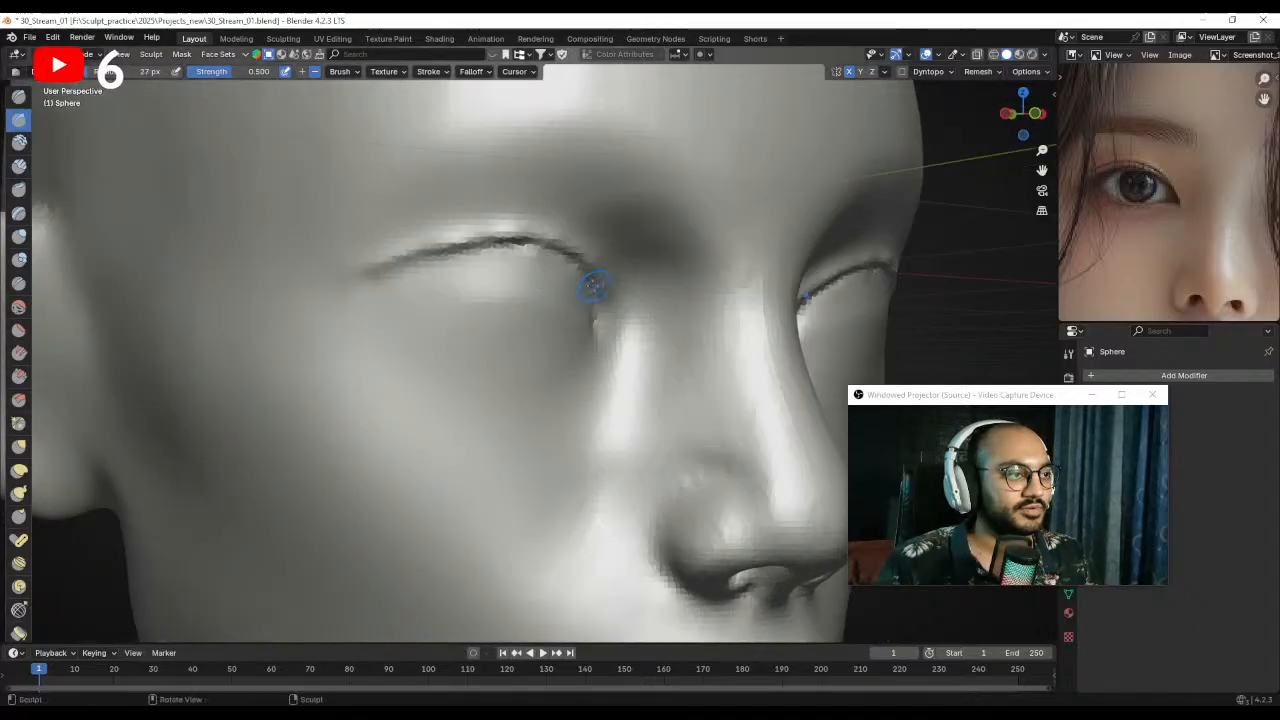
pyautogui.keyDown('ctrl'); pyautogui.moveTo(434, 301); pyautogui.dragTo(418, 296, button='middle'); pyautogui.keyUp('ctrl')
pyautogui.press('f')
pyautogui.click(417, 298)
pyautogui.press('KP_1')
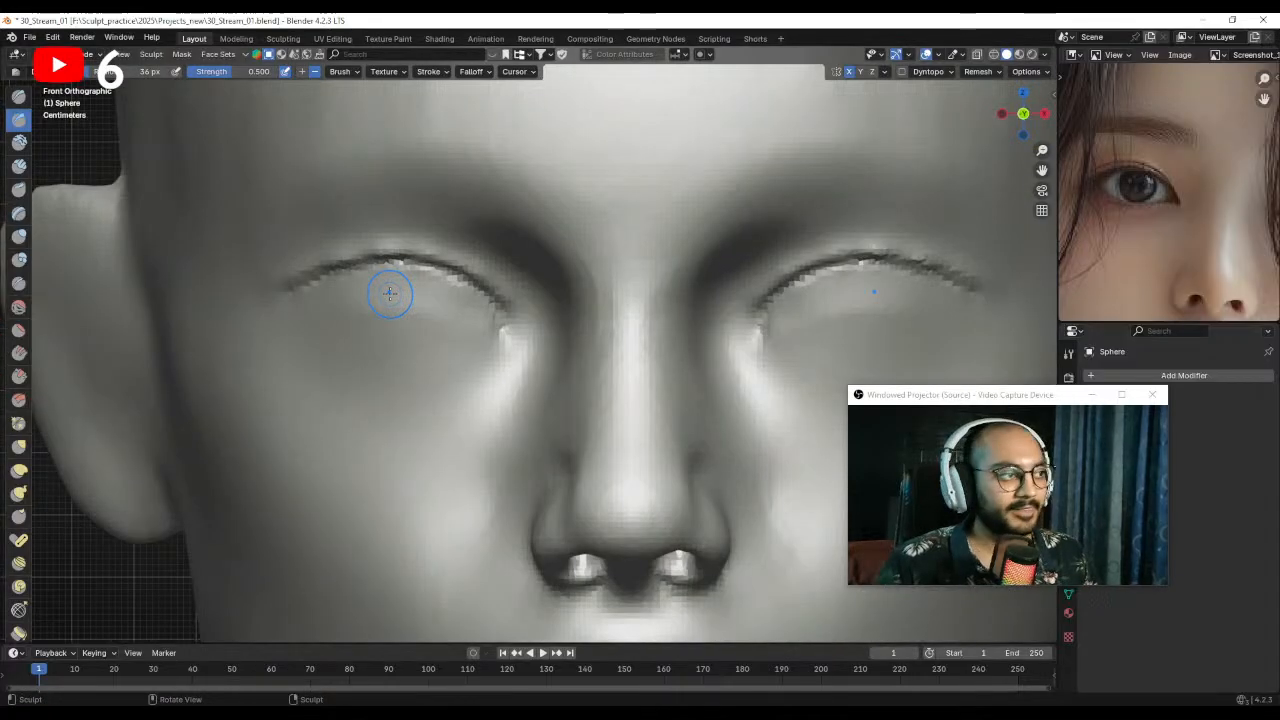
# - Carve the lower eyelid line and inner eye corner in front view with the Draw Sharp brush at 36 and 30 px radius
pyautogui.scroll(2, 552, 272)
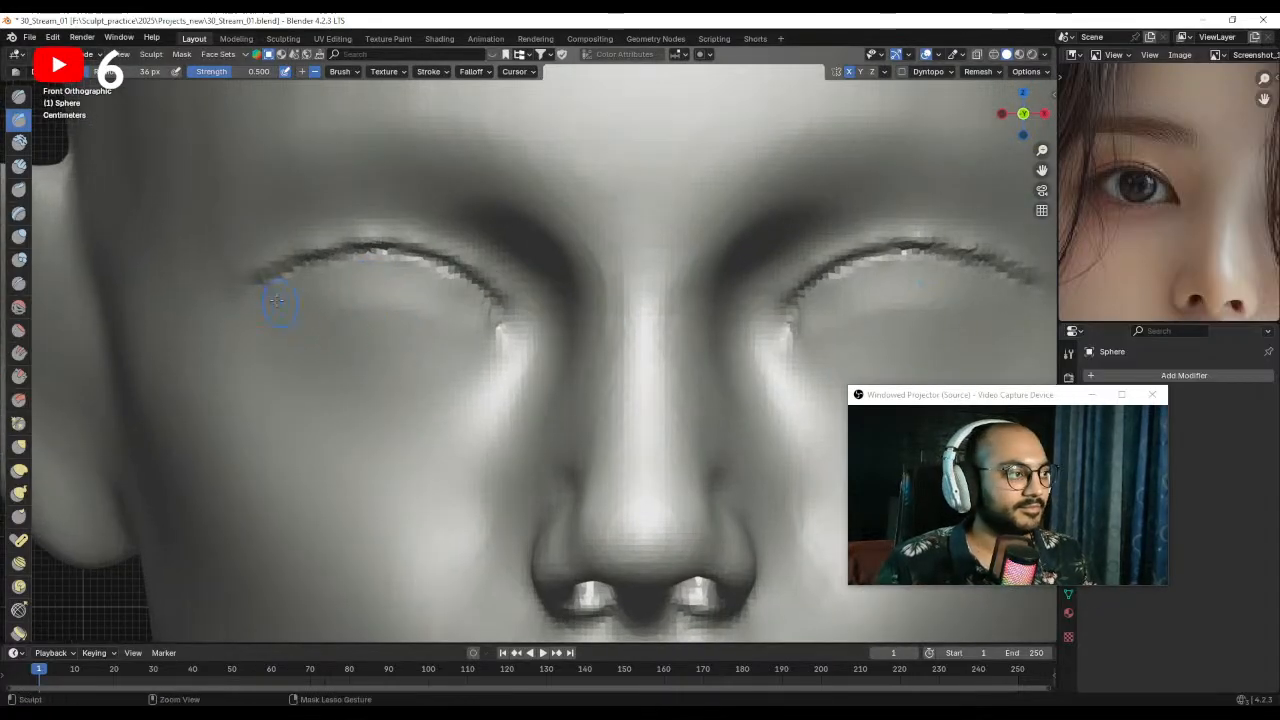
pyautogui.moveTo(340, 357)
pyautogui.mouseDown()
pyautogui.moveTo(407, 349)
pyautogui.moveTo(320, 329)
pyautogui.moveTo(270, 293)
pyautogui.mouseUp()
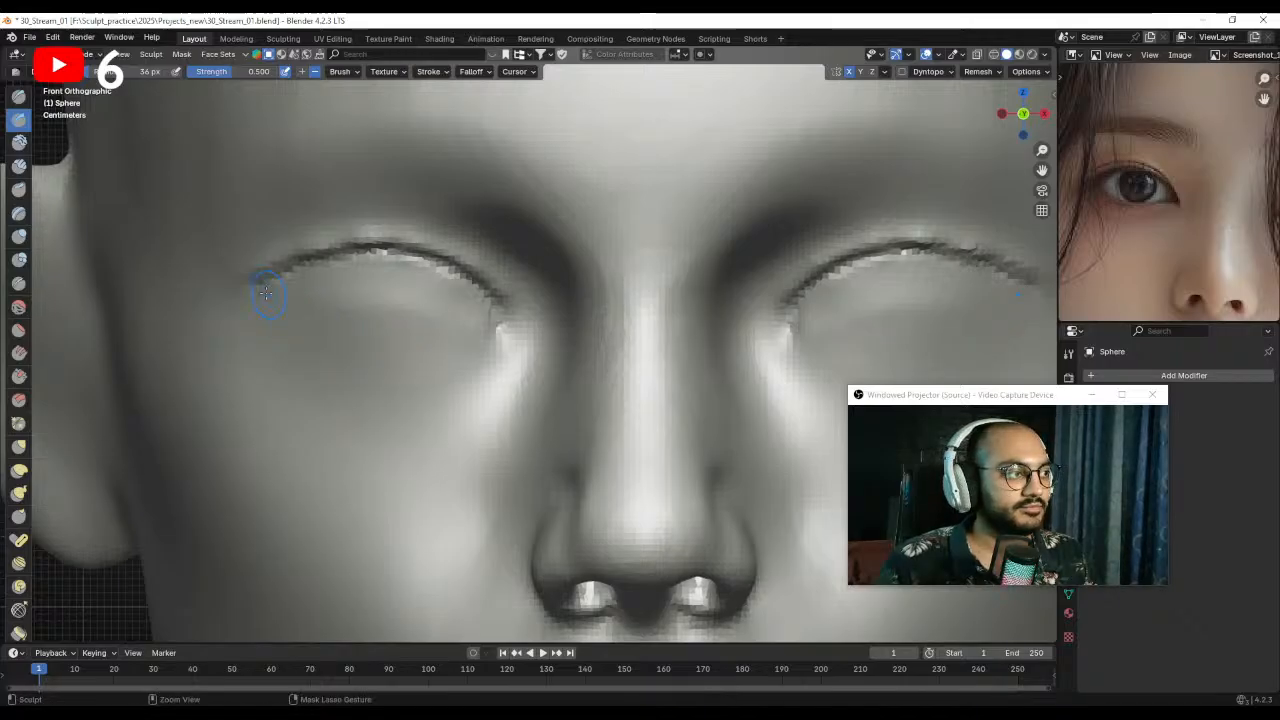
pyautogui.moveTo(327, 341)
pyautogui.mouseDown()
pyautogui.moveTo(389, 354)
pyautogui.moveTo(514, 333)
pyautogui.mouseUp()
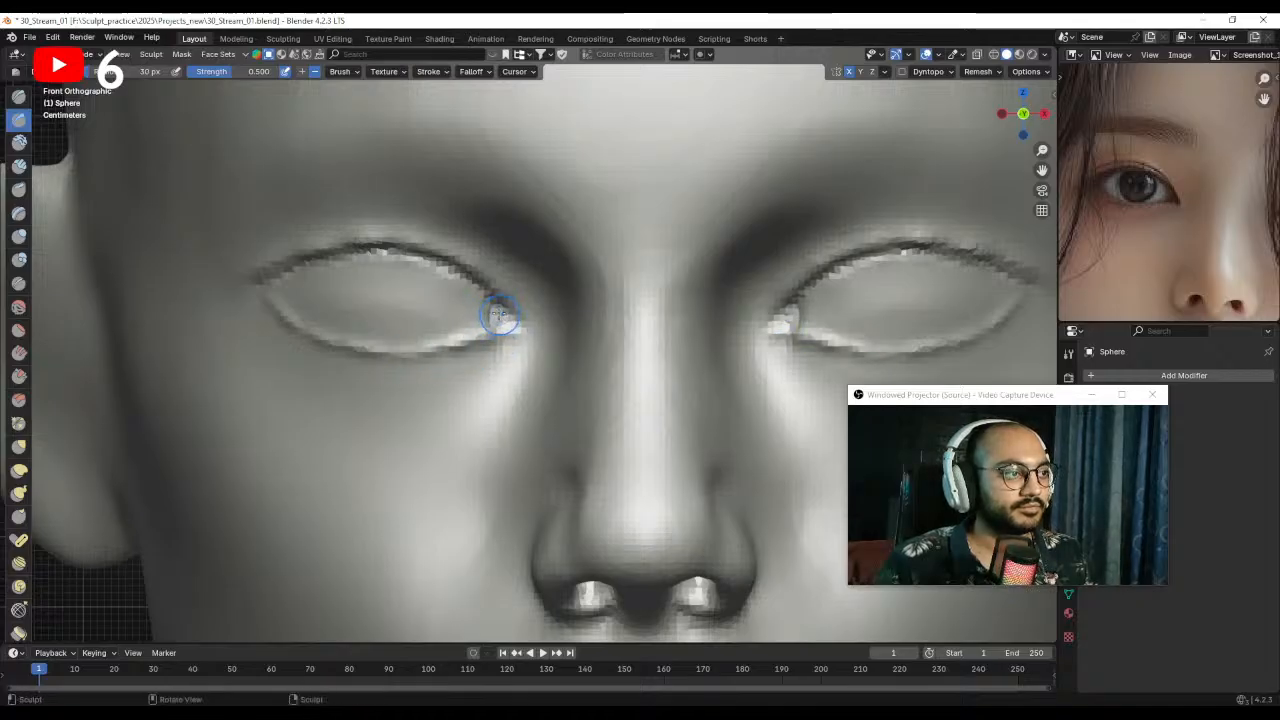
pyautogui.moveTo(497, 313); pyautogui.dragTo(508, 346)
pyautogui.scroll(-5, 490, 305)
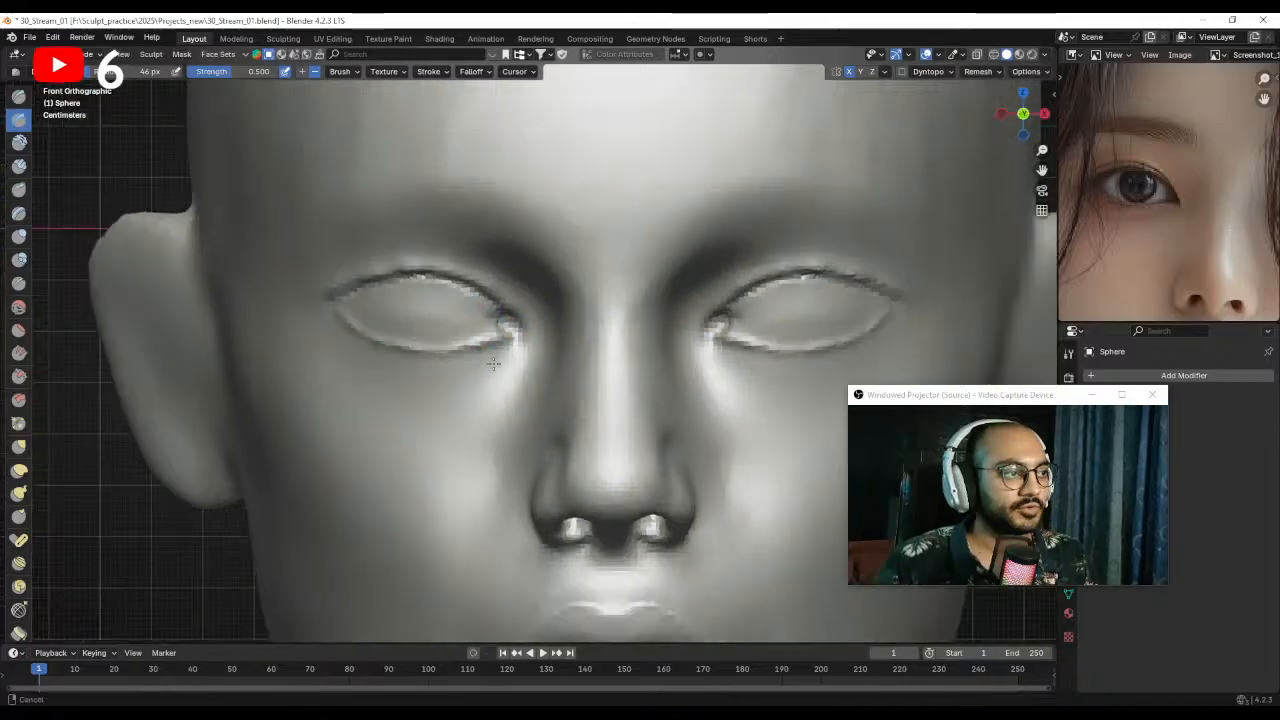
# - Carve the eye surface inward between the eyelids, working toward the inner corner, with the Draw Sharp brush
pyautogui.moveTo(500, 414)
pyautogui.mouseDown(button='middle')
pyautogui.moveTo(512, 297)
pyautogui.moveTo(512, 352)
pyautogui.mouseUp(button='middle')
pyautogui.scroll(6, 512, 352)
pyautogui.moveTo(482, 342); pyautogui.dragTo(548, 352)
pyautogui.press('f')
pyautogui.click(568, 349)
pyautogui.moveTo(552, 371)
pyautogui.mouseDown(button='middle')
pyautogui.moveTo(547, 352)
pyautogui.moveTo(534, 363)
pyautogui.mouseUp(button='middle')
pyautogui.scroll(1, 547, 352)
pyautogui.press('f')
pyautogui.click(512, 364)
pyautogui.moveTo(520, 362)
pyautogui.mouseDown()
pyautogui.moveTo(462, 360)
pyautogui.moveTo(556, 364)
pyautogui.moveTo(535, 362)
pyautogui.moveTo(569, 352)
pyautogui.moveTo(608, 376)
pyautogui.mouseUp()
pyautogui.press('f')
pyautogui.click(573, 368)
pyautogui.press('f')
pyautogui.click(607, 372)
# - Deepen the lower part of the eye cavity along the lower eyelid with the Draw Sharp brush
pyautogui.moveTo(600, 368); pyautogui.dragTo(632, 367, button='middle')
pyautogui.moveTo(557, 349); pyautogui.dragTo(541, 331)
pyautogui.press('f')
pyautogui.click(566, 366)
pyautogui.moveTo(562, 366); pyautogui.dragTo(524, 374, button='middle')
pyautogui.moveTo(518, 372)
pyautogui.mouseDown()
pyautogui.moveTo(528, 385)
pyautogui.moveTo(552, 378)
pyautogui.mouseUp()
pyautogui.moveTo(552, 378); pyautogui.dragTo(522, 370, button='middle')
pyautogui.moveTo(520, 368); pyautogui.dragTo(550, 370)
pyautogui.moveTo(556, 370); pyautogui.dragTo(549, 360, button='middle')
# - Hollow out the centre and upper part of the eye cavity with the Draw Sharp brush at a 44 px radius
pyautogui.press('f')
pyautogui.click(555, 360)
pyautogui.moveTo(553, 360)
pyautogui.mouseDown()
pyautogui.moveTo(537, 347)
pyautogui.moveTo(594, 367)
pyautogui.moveTo(532, 356)
pyautogui.mouseUp()
pyautogui.press('f')
pyautogui.click(562, 356)
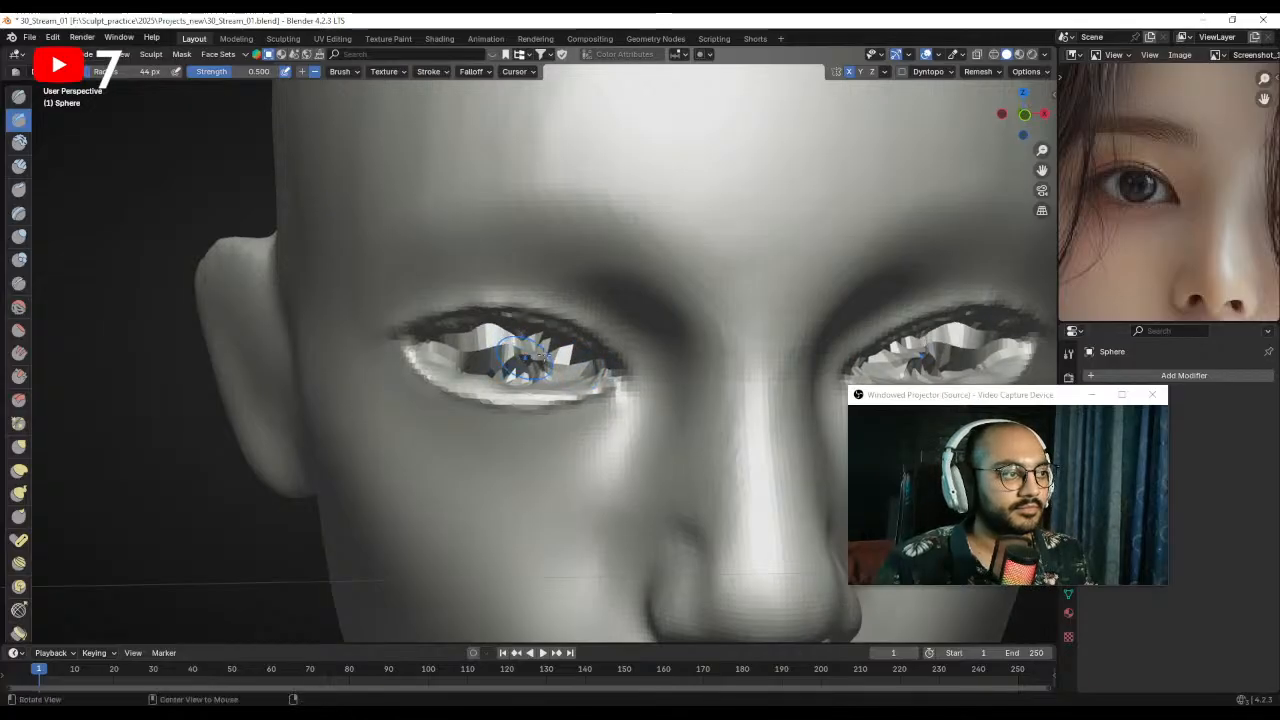
pyautogui.moveTo(528, 355); pyautogui.dragTo(568, 344, button='middle')
pyautogui.moveTo(527, 328); pyautogui.dragTo(530, 335)
pyautogui.moveTo(530, 335)
pyautogui.mouseDown(button='middle')
pyautogui.moveTo(610, 338)
pyautogui.moveTo(570, 350)
pyautogui.mouseUp(button='middle')
# - Reshape the outer eye corner and upper eyelid in side view with the Grab brush at a 55 px radius
pyautogui.press('g')
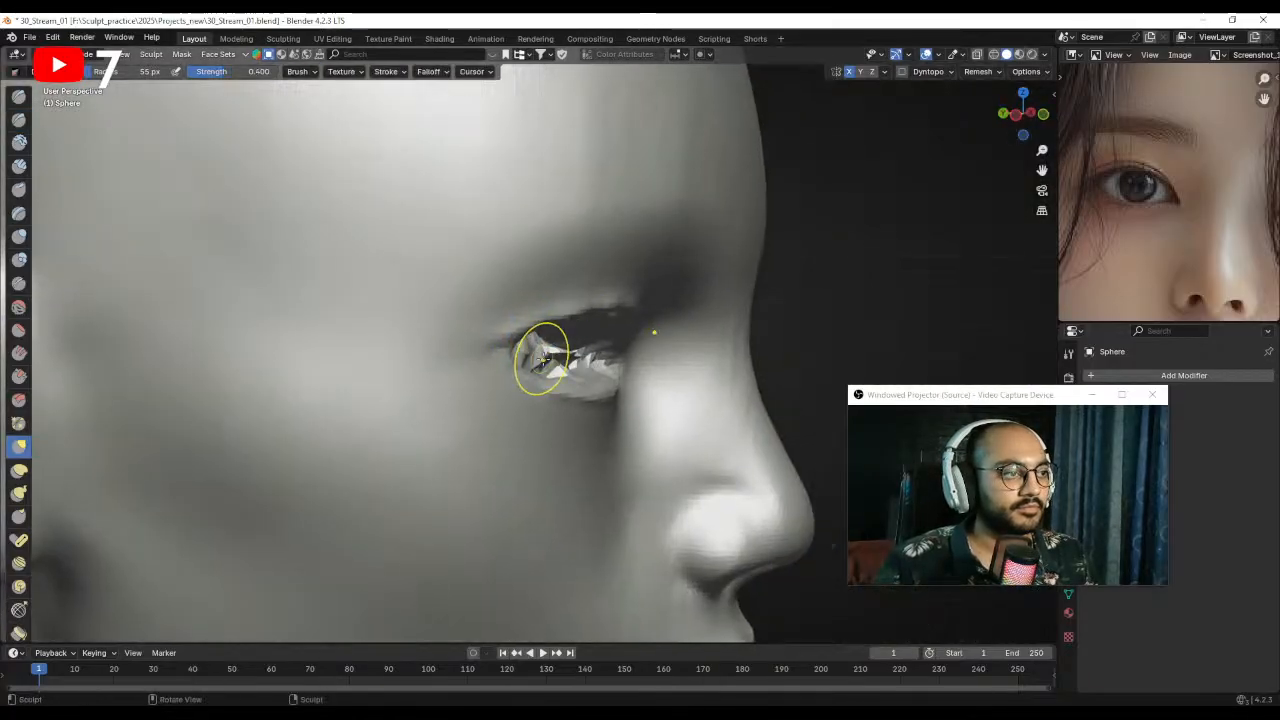
pyautogui.moveTo(543, 360); pyautogui.dragTo(562, 356)
pyautogui.moveTo(550, 356); pyautogui.dragTo(575, 352, button='middle')
pyautogui.moveTo(572, 352)
pyautogui.mouseDown()
pyautogui.moveTo(558, 355)
pyautogui.moveTo(560, 333)
pyautogui.moveTo(545, 325)
pyautogui.mouseUp()
pyautogui.press('f')
pyautogui.click(561, 361)
pyautogui.press('f')
pyautogui.click(554, 367)
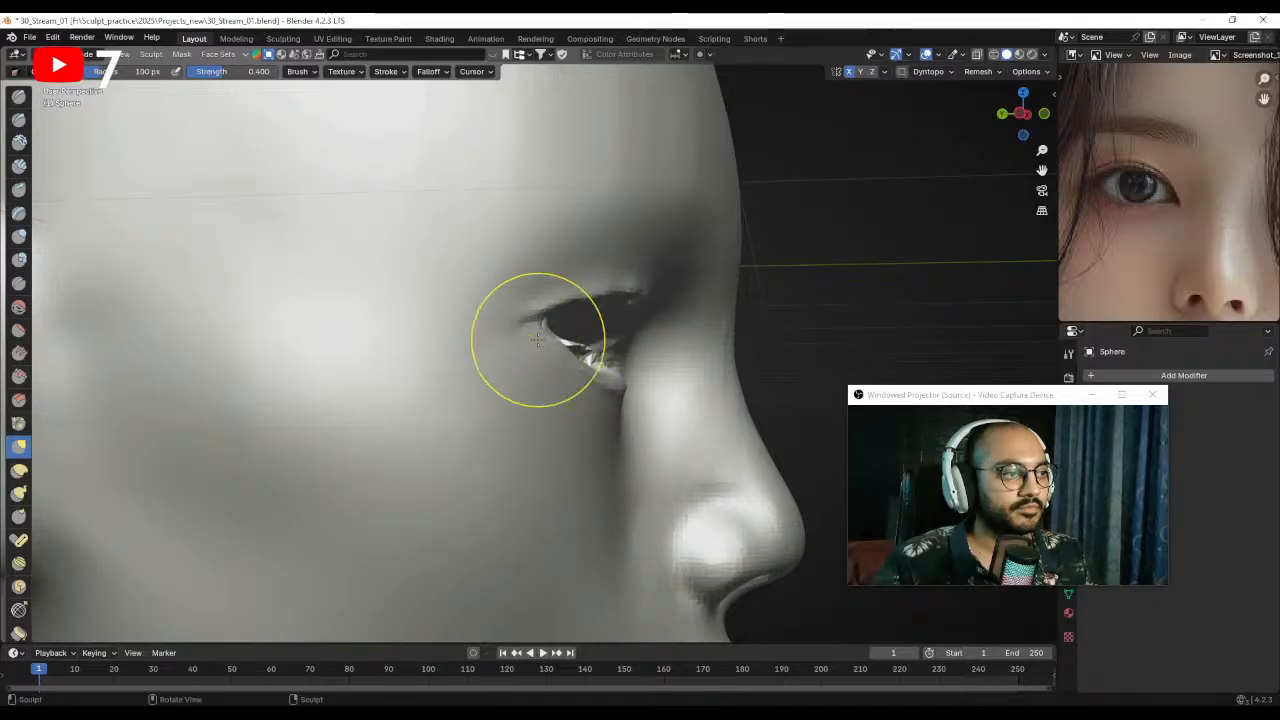
# - Pull the outer eye corner back toward the temple with the Grab brush at a 100 px radius
pyautogui.moveTo(543, 343); pyautogui.dragTo(516, 339, button='middle')
pyautogui.moveTo(514, 340); pyautogui.dragTo(495, 345)
pyautogui.press('f')
pyautogui.click(464, 366)
pyautogui.moveTo(488, 346); pyautogui.dragTo(391, 366, button='middle')
pyautogui.moveTo(391, 366); pyautogui.dragTo(387, 362)
# - Return to Object Mode, add a UV sphere for the eyeball and shade it smooth
pyautogui.keyDown('ctrl'); pyautogui.moveTo(391, 363); pyautogui.dragTo(455, 540, button='middle'); pyautogui.keyUp('ctrl')
pyautogui.moveTo(455, 470); pyautogui.dragTo(420, 486, button='middle')
pyautogui.keyDown('ctrl'); pyautogui.moveTo(520, 343); pyautogui.dragTo(688, 430, button='middle'); pyautogui.keyUp('ctrl')
pyautogui.hotkey('ctrl', 'Tab')
pyautogui.press('h')
pyautogui.hotkey('shift', 'a')
pyautogui.moveTo(640, 382)
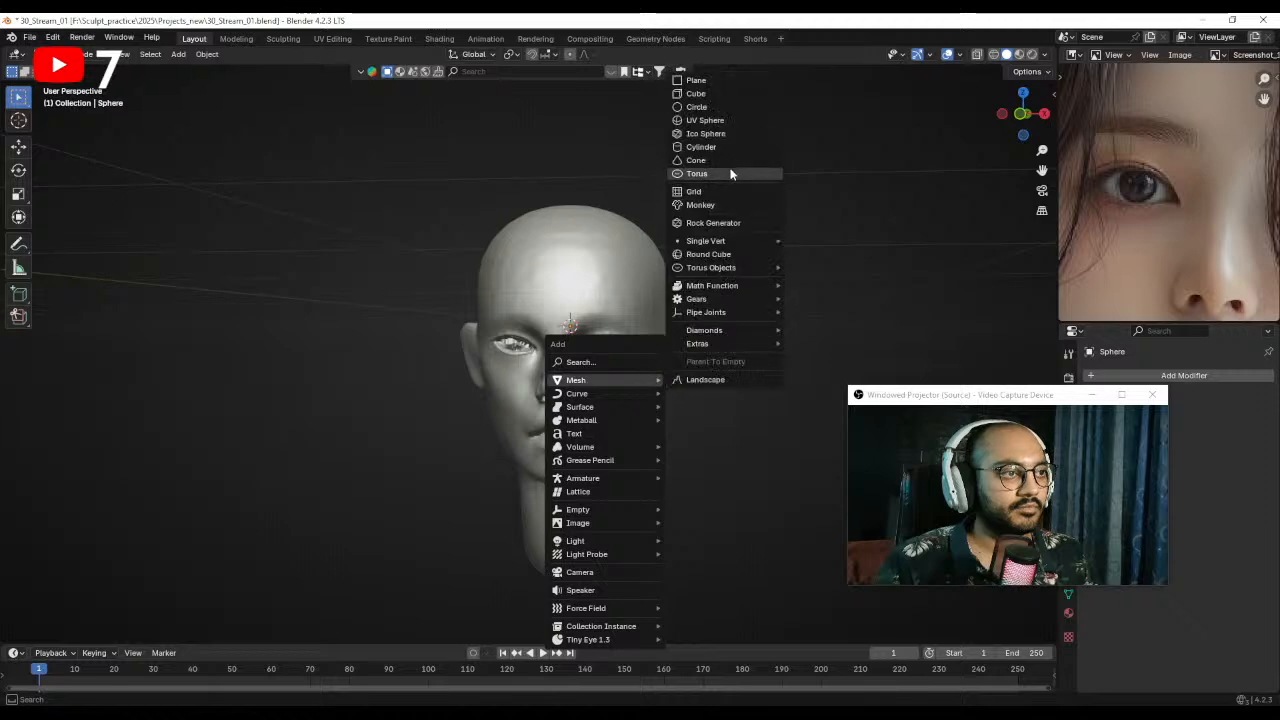
pyautogui.click(702, 121)
pyautogui.rightClick(612, 346)
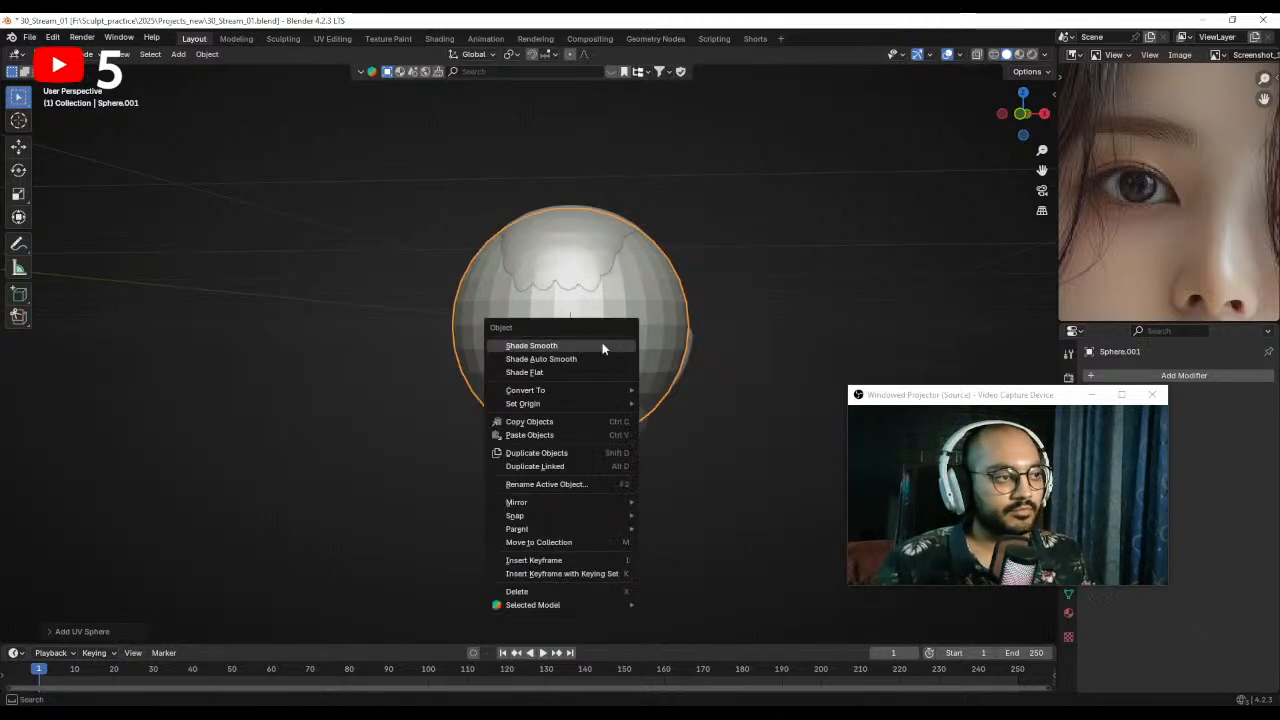
pyautogui.click(577, 346)
# - Scale down the new sphere in front view and move it over the eye that has the 3D cursor to its right
pyautogui.press('KP_1')
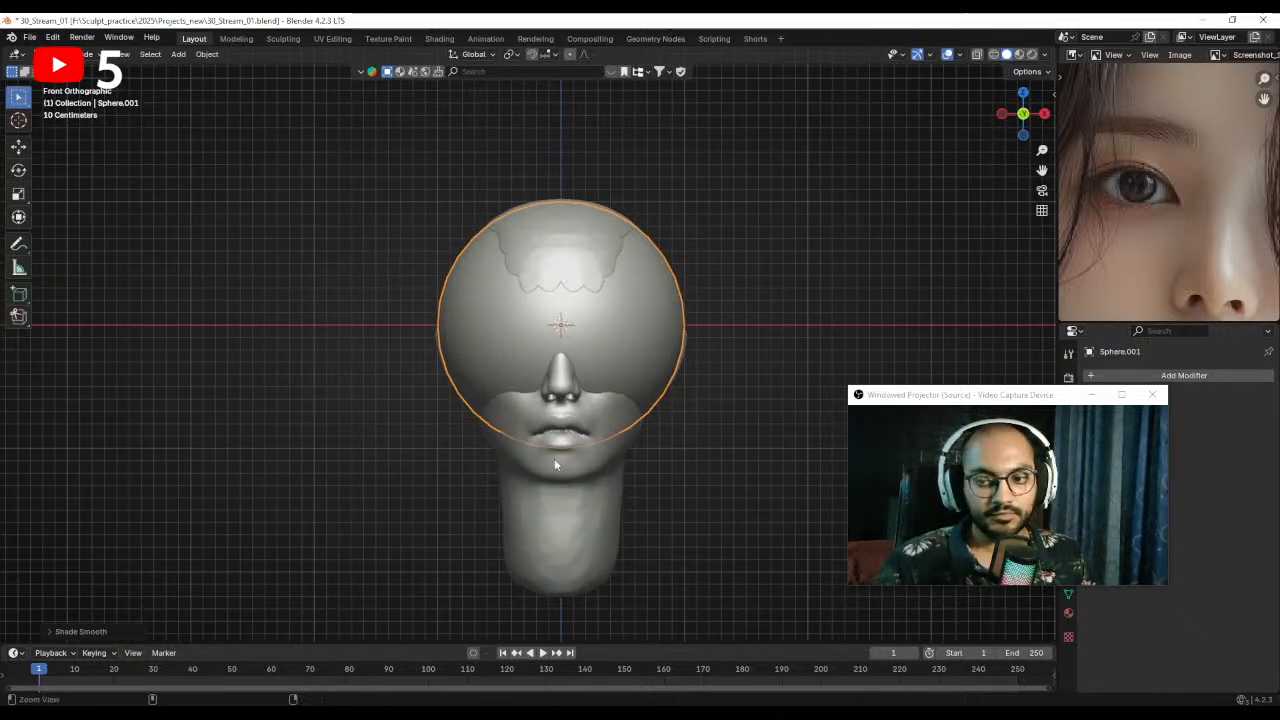
pyautogui.scroll(2, 619, 328)
pyautogui.scroll(2, 659, 411)
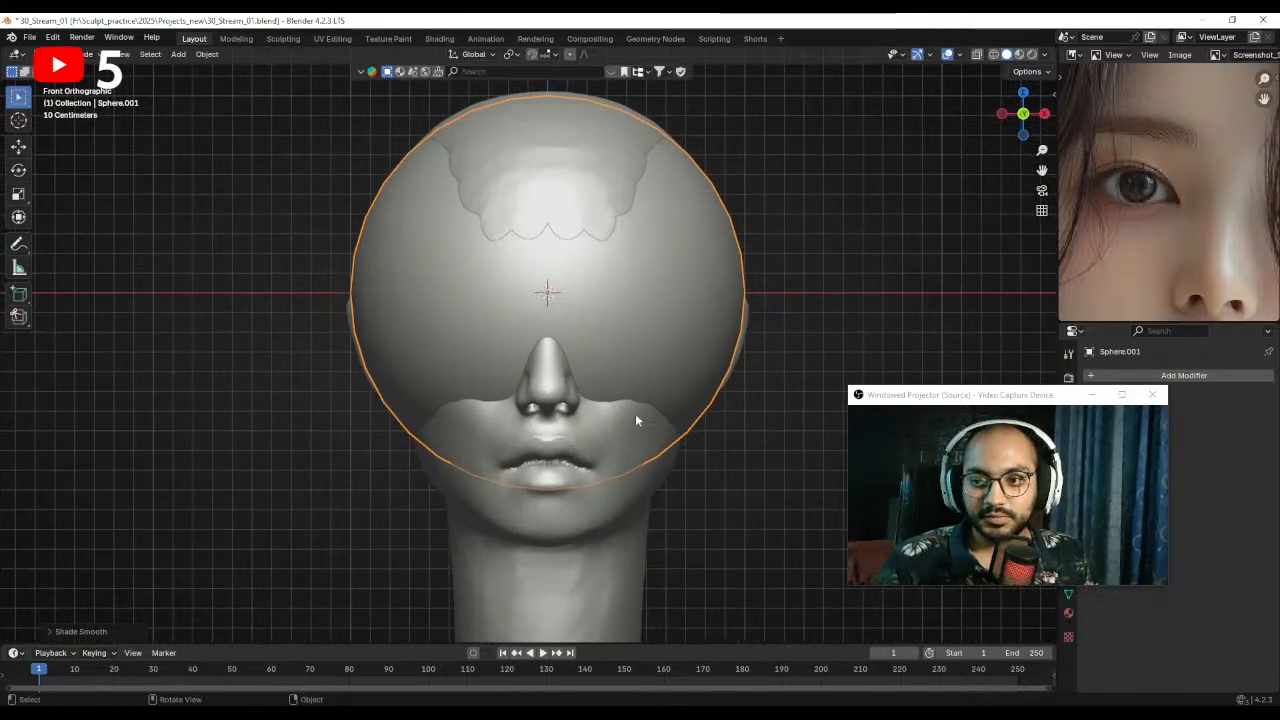
pyautogui.press('s')
pyautogui.click(572, 359)
pyautogui.scroll(2, 612, 360)
pyautogui.press('g')
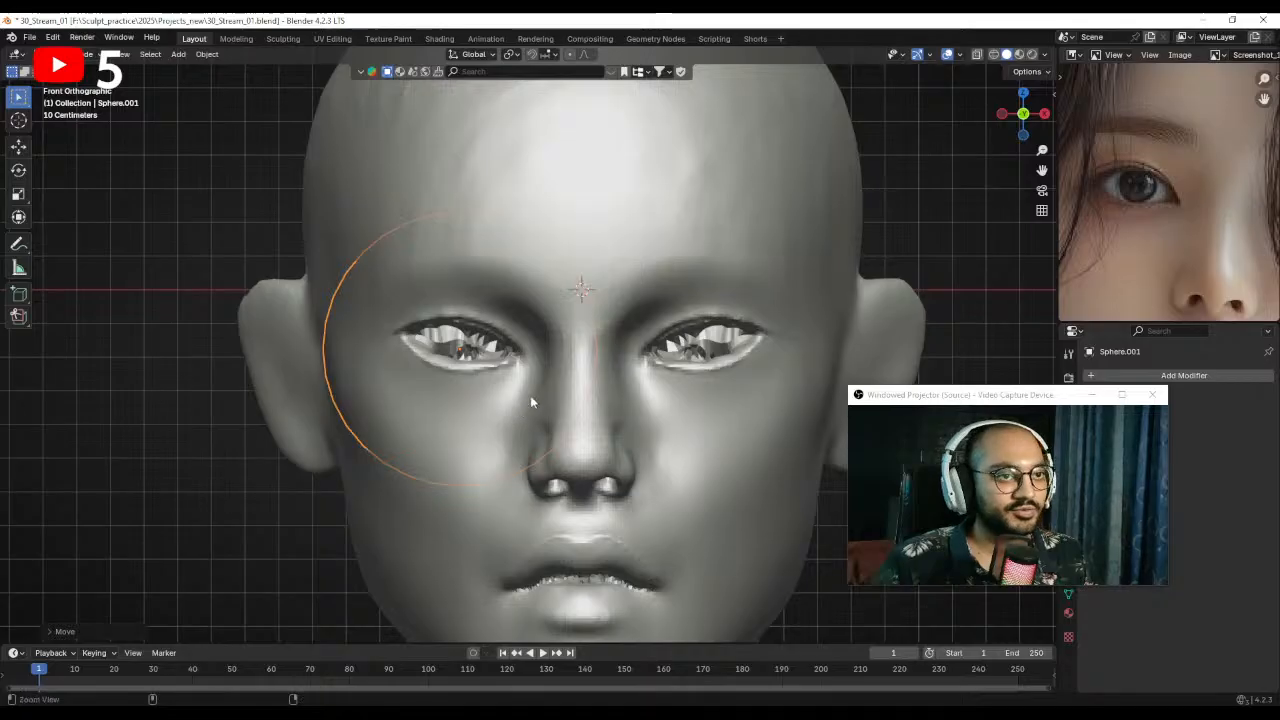
pyautogui.keyDown('ctrl'); pyautogui.moveTo(533, 393); pyautogui.dragTo(538, 436, button='middle'); pyautogui.keyUp('ctrl')
# - Shrink the sphere to eyeball size and centre it on the eye opening in front view
pyautogui.press('s')
pyautogui.click(508, 384)
pyautogui.press('g')
pyautogui.click(508, 383)
pyautogui.press('s')
pyautogui.click(507, 390)
pyautogui.press('g')
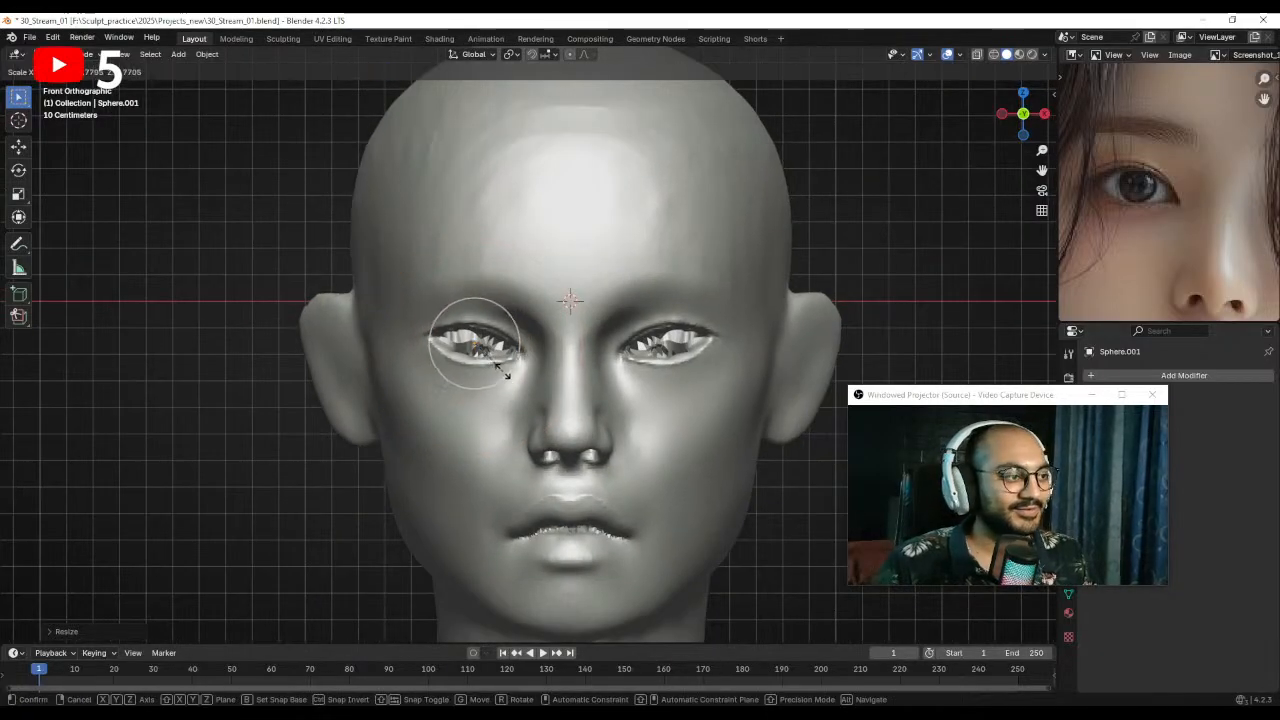
pyautogui.click(503, 370)
pyautogui.press('s')
pyautogui.click(532, 381)
# - Resume sculpting the head and reshape the eye cavity from the side with the Grab brush at 109 and 126 px radius
pyautogui.press('ctrl+KP_3')
pyautogui.keyDown('ctrl'); pyautogui.moveTo(490, 384); pyautogui.dragTo(429, 356, button='middle'); pyautogui.keyUp('ctrl')
pyautogui.click(527, 282)
pyautogui.hotkey('ctrl', 'Tab')
pyautogui.click(506, 343)
pyautogui.keyDown('ctrl'); pyautogui.moveTo(429, 356); pyautogui.dragTo(431, 336, button='middle'); pyautogui.keyUp('ctrl')
pyautogui.press('f')
pyautogui.click(546, 328)
pyautogui.moveTo(526, 327); pyautogui.dragTo(538, 327)
pyautogui.hotkey('ctrl', 'z')
pyautogui.press('f')
pyautogui.click(520, 333)
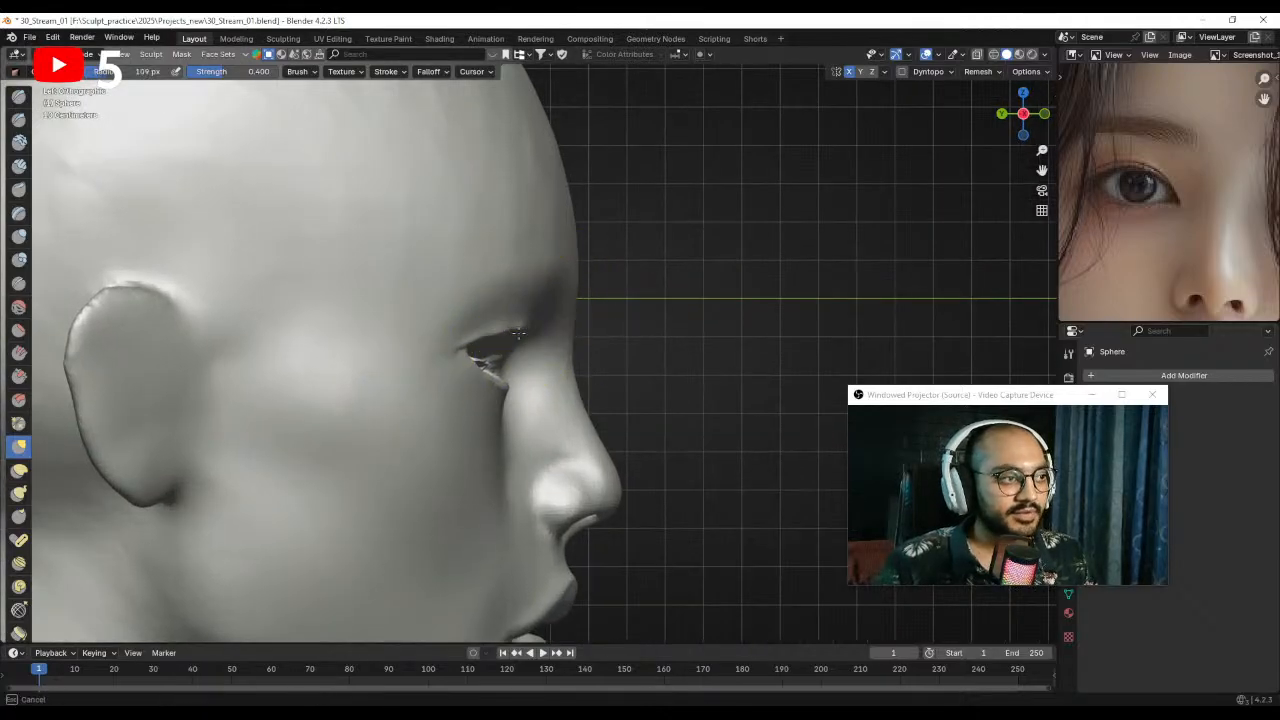
pyautogui.moveTo(509, 409); pyautogui.dragTo(471, 443, button='middle')
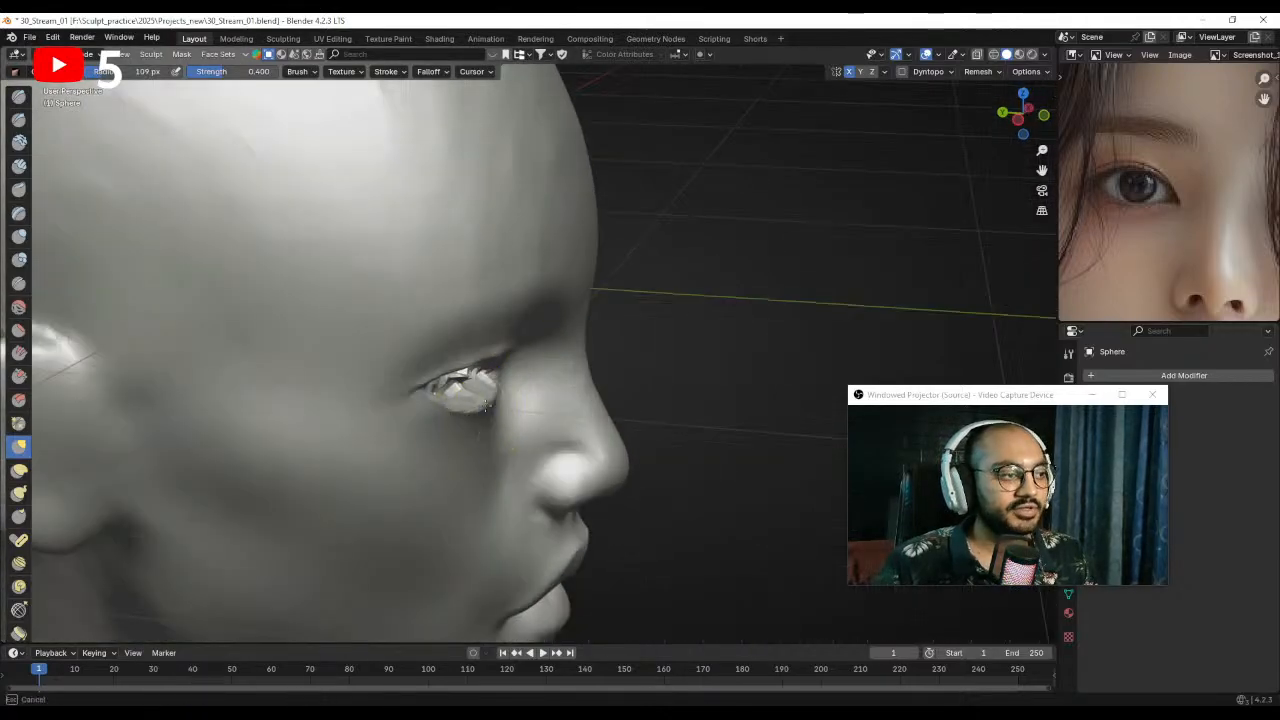
pyautogui.scroll(-3, 503, 403)
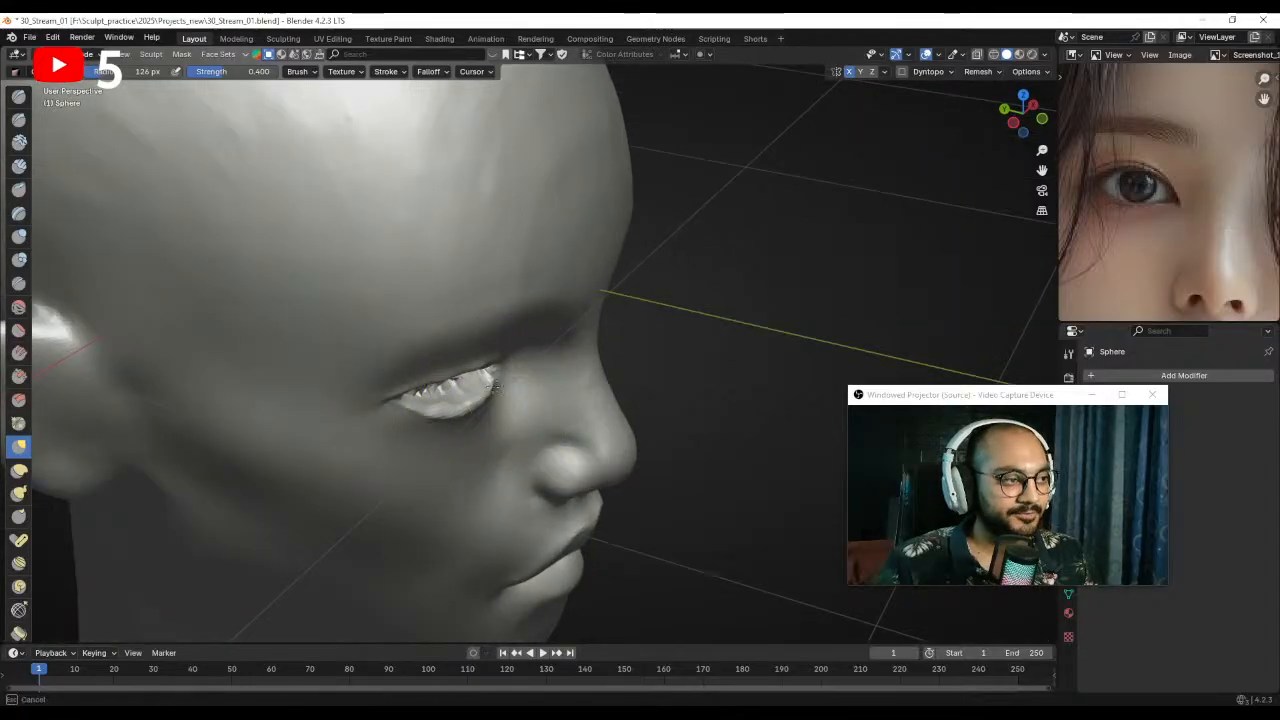
pyautogui.moveTo(457, 405); pyautogui.dragTo(469, 439, button='middle')
# - Position the eyeball sphere inside the eye socket in side view and align it along the X axis
pyautogui.hotkey('ctrl', 'Tab')
pyautogui.moveTo(513, 305); pyautogui.dragTo(515, 309)
pyautogui.moveTo(484, 329); pyautogui.dragTo(519, 296, button='middle')
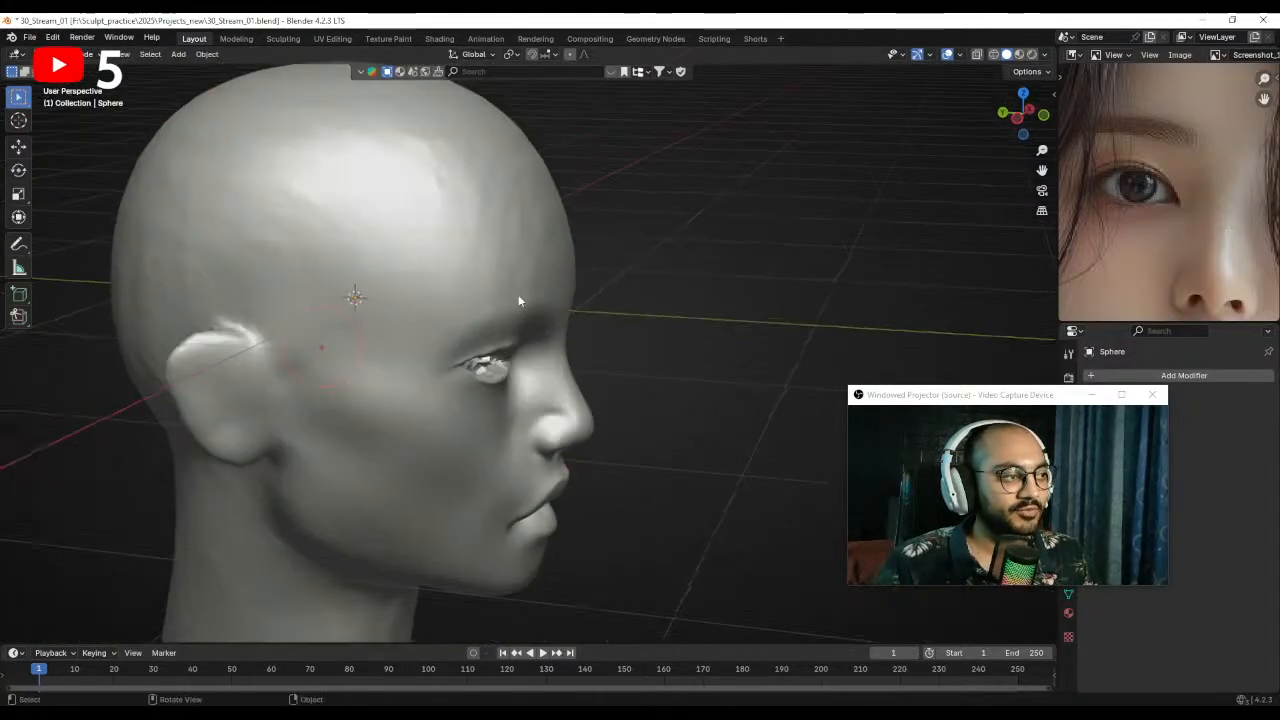
pyautogui.press('ctrl+KP_3')
pyautogui.scroll(4, 407, 368)
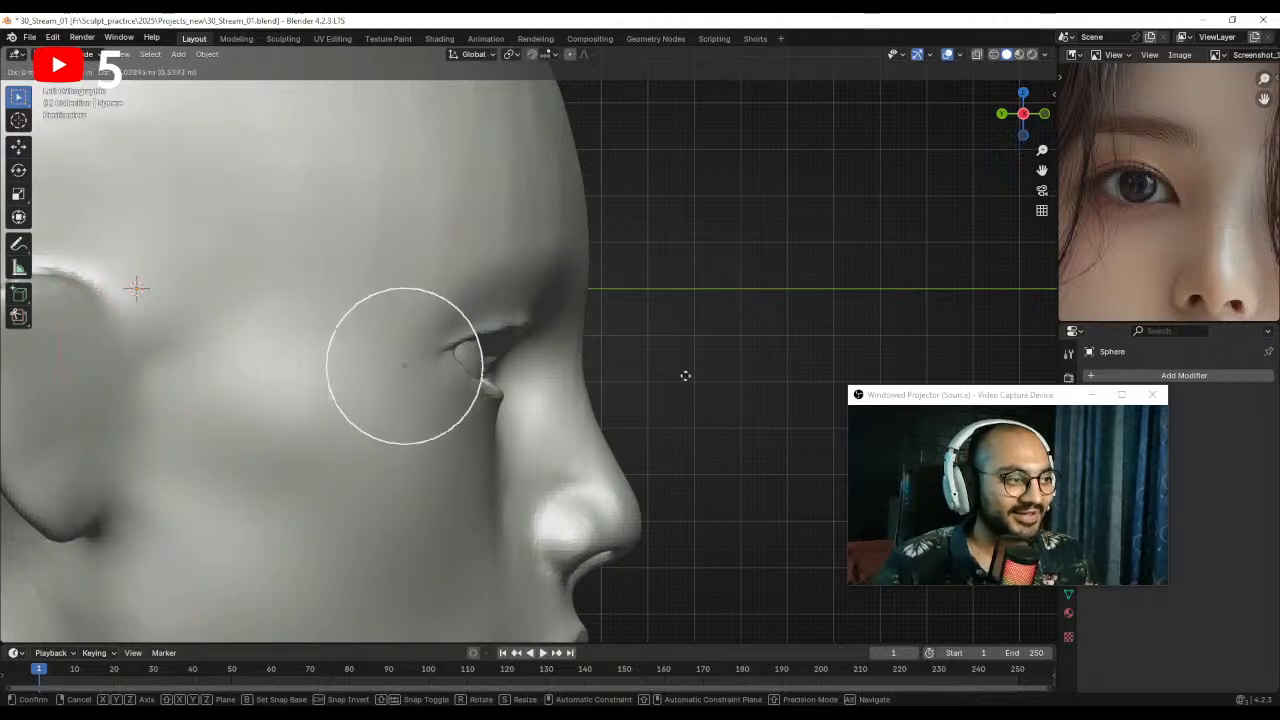
pyautogui.moveTo(709, 357); pyautogui.dragTo(508, 372, button='middle')
pyautogui.hotkey('shift', 'd')
pyautogui.press('x')
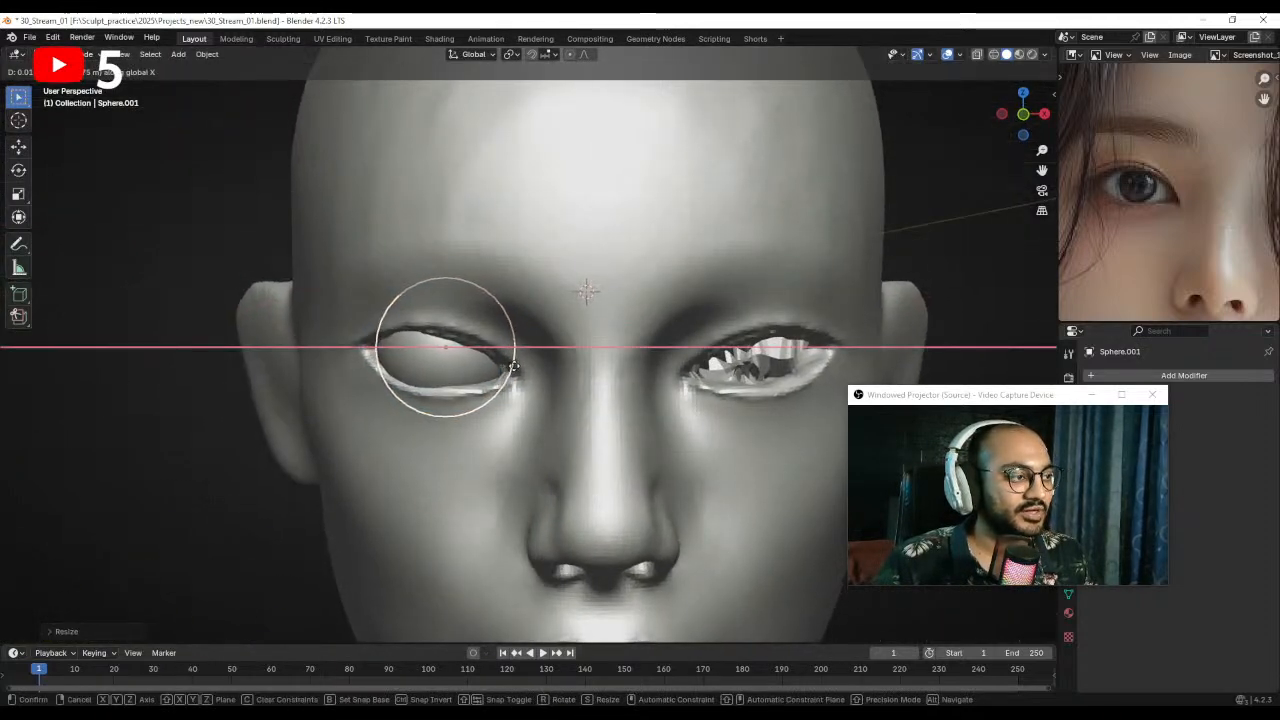
pyautogui.click(517, 366)
# - Switch the head back to Sculpt Mode and fit the eyelids around the eyeball with the Grab brush at 36 px radius
pyautogui.click(518, 333)
pyautogui.hotkey('ctrl', 'Tab')
pyautogui.click(497, 457)
pyautogui.moveTo(492, 380)
pyautogui.keyDown('alt'); pyautogui.mouseDown()
pyautogui.moveTo(487, 479)
pyautogui.moveTo(386, 386)
pyautogui.mouseUp(); pyautogui.keyUp('alt')
pyautogui.moveTo(516, 400)
pyautogui.mouseDown(button='middle')
pyautogui.moveTo(444, 318)
pyautogui.moveTo(415, 348)
pyautogui.moveTo(443, 337)
pyautogui.mouseUp(button='middle')
pyautogui.moveTo(446, 334); pyautogui.dragTo(444, 328)
pyautogui.moveTo(516, 312); pyautogui.dragTo(565, 325)
pyautogui.moveTo(565, 325)
pyautogui.mouseDown(button='middle')
pyautogui.moveTo(514, 386)
pyautogui.moveTo(531, 386)
pyautogui.moveTo(504, 366)
pyautogui.mouseUp(button='middle')
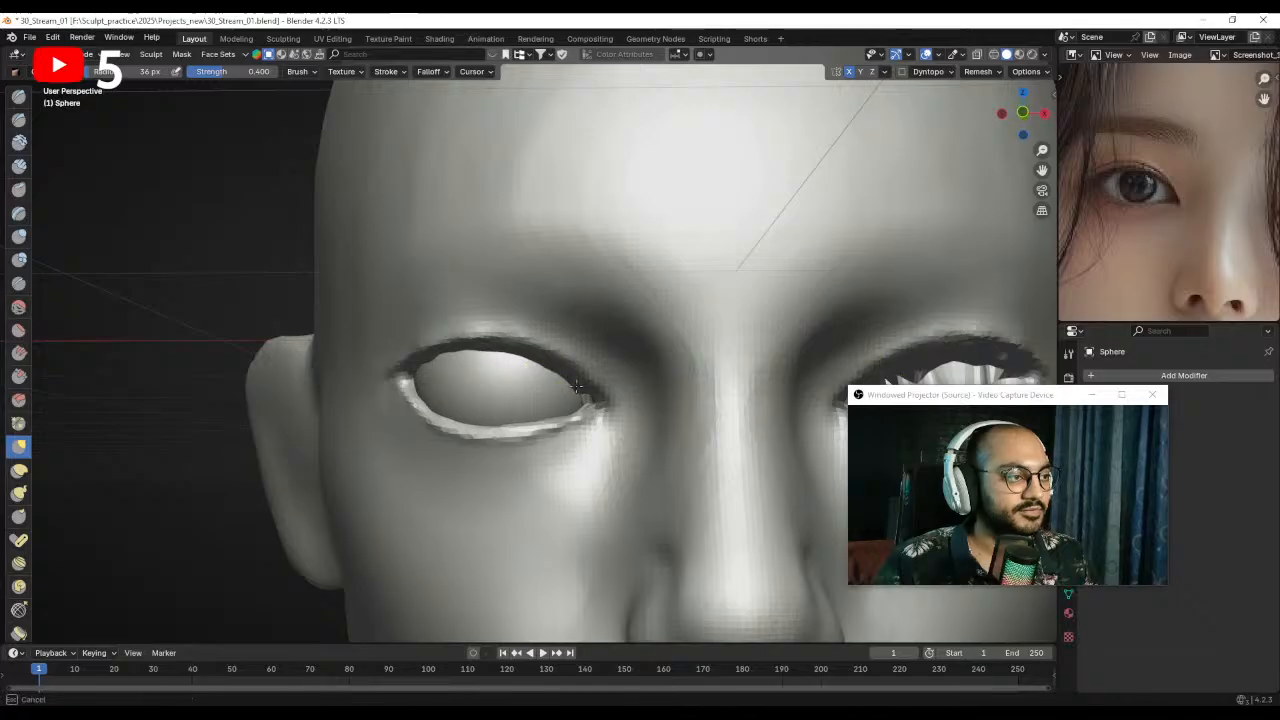
# - Refine the upper eyelid edge over the eyeball with the Grab brush at a 22 px radius
pyautogui.moveTo(579, 384); pyautogui.dragTo(514, 357, button='middle')
pyautogui.moveTo(584, 387); pyautogui.dragTo(507, 374, button='middle')
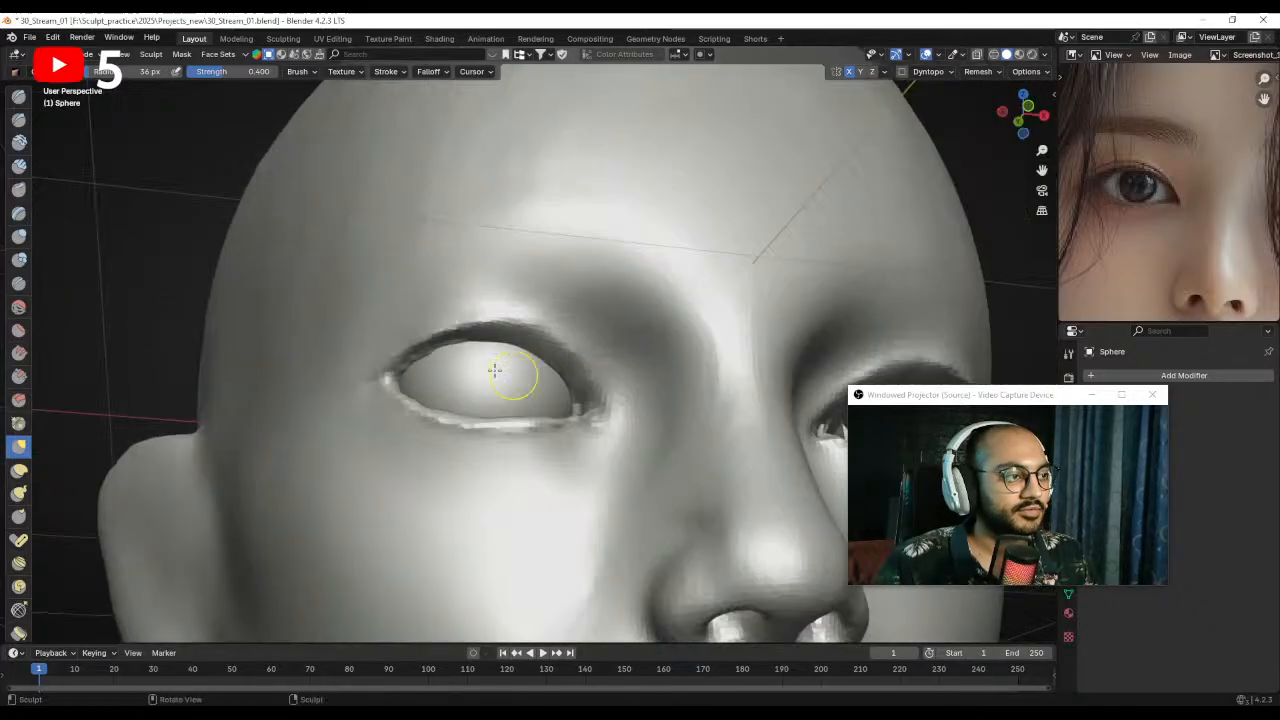
pyautogui.moveTo(419, 359)
pyautogui.mouseDown(button='middle')
pyautogui.moveTo(467, 363)
pyautogui.moveTo(447, 349)
pyautogui.mouseUp(button='middle')
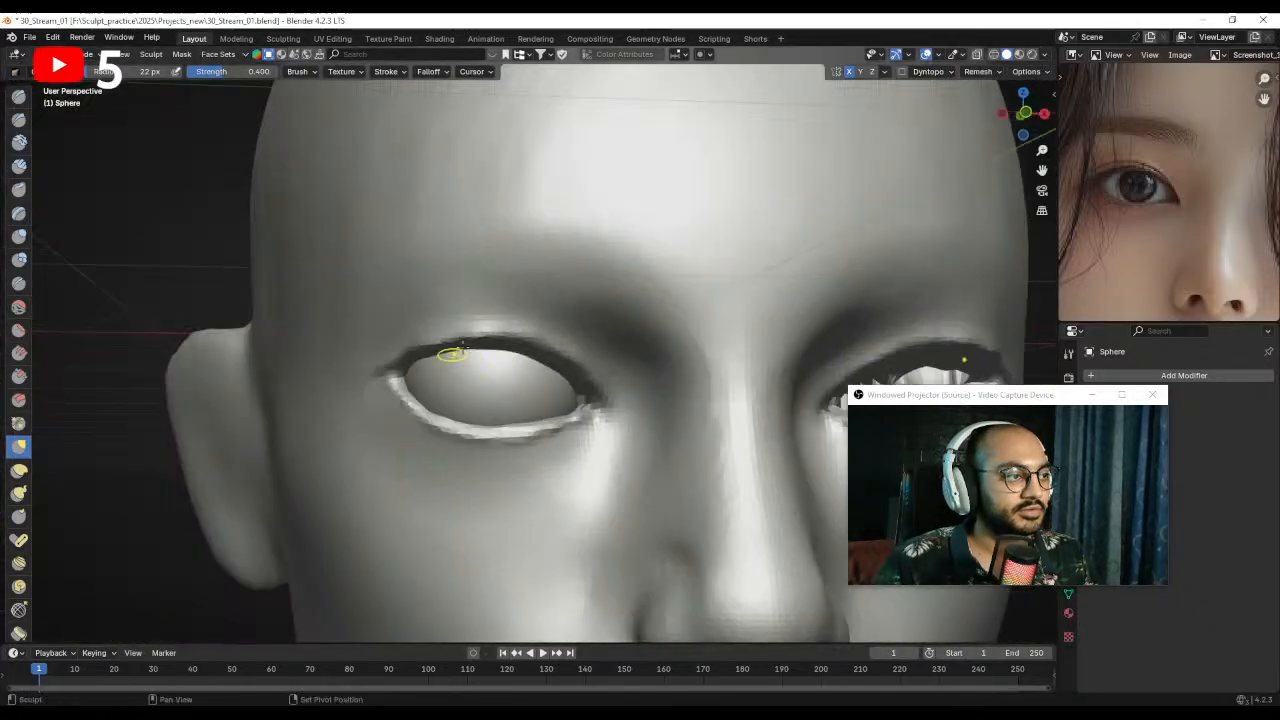
pyautogui.moveTo(530, 370)
pyautogui.mouseDown(button='middle')
pyautogui.moveTo(517, 377)
pyautogui.moveTo(574, 409)
pyautogui.mouseUp(button='middle')
# - Adjust the overall upper eyelid curve with the Grab brush at 106 and 134 px radius
pyautogui.scroll(-5, 525, 385)
pyautogui.scroll(3, 545, 355)
pyautogui.press('f')
pyautogui.click(551, 355)
pyautogui.scroll(1, 538, 360)
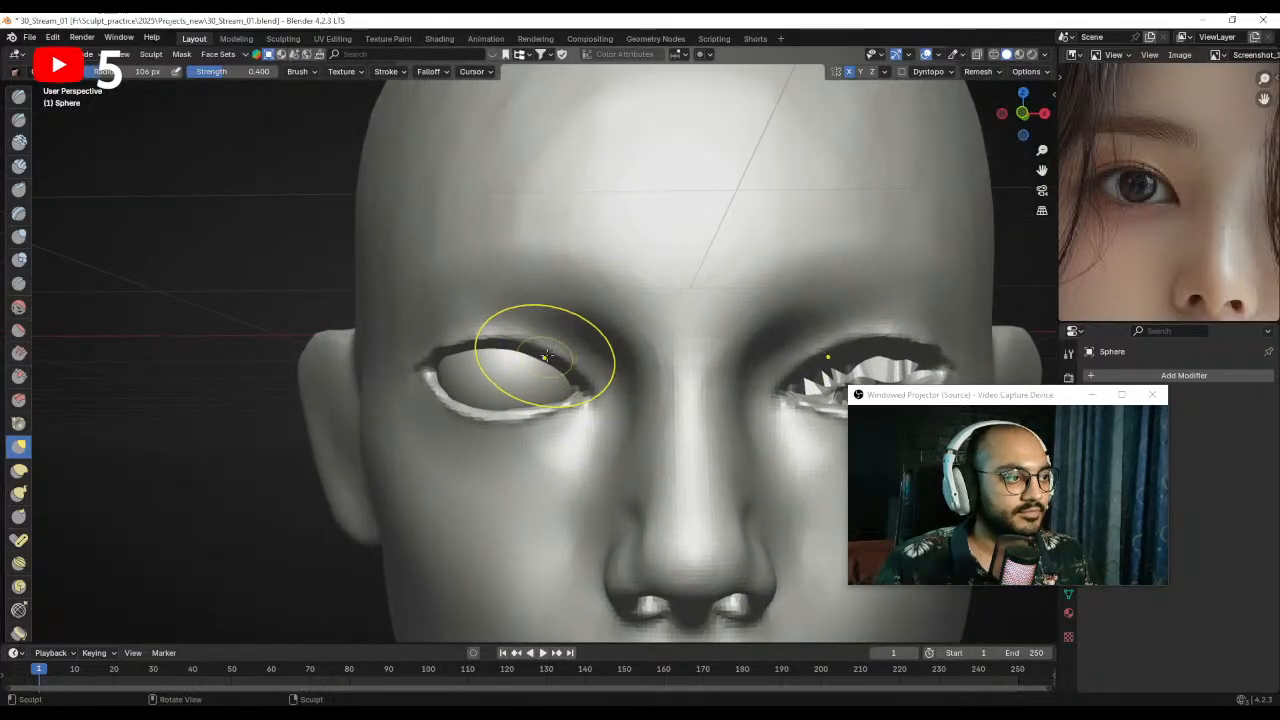
pyautogui.moveTo(556, 362); pyautogui.dragTo(590, 366, button='middle')
# - Close the outer upper eyelid onto the eyeball with the Grab brush at 64 and 71 px radius
pyautogui.press('f')
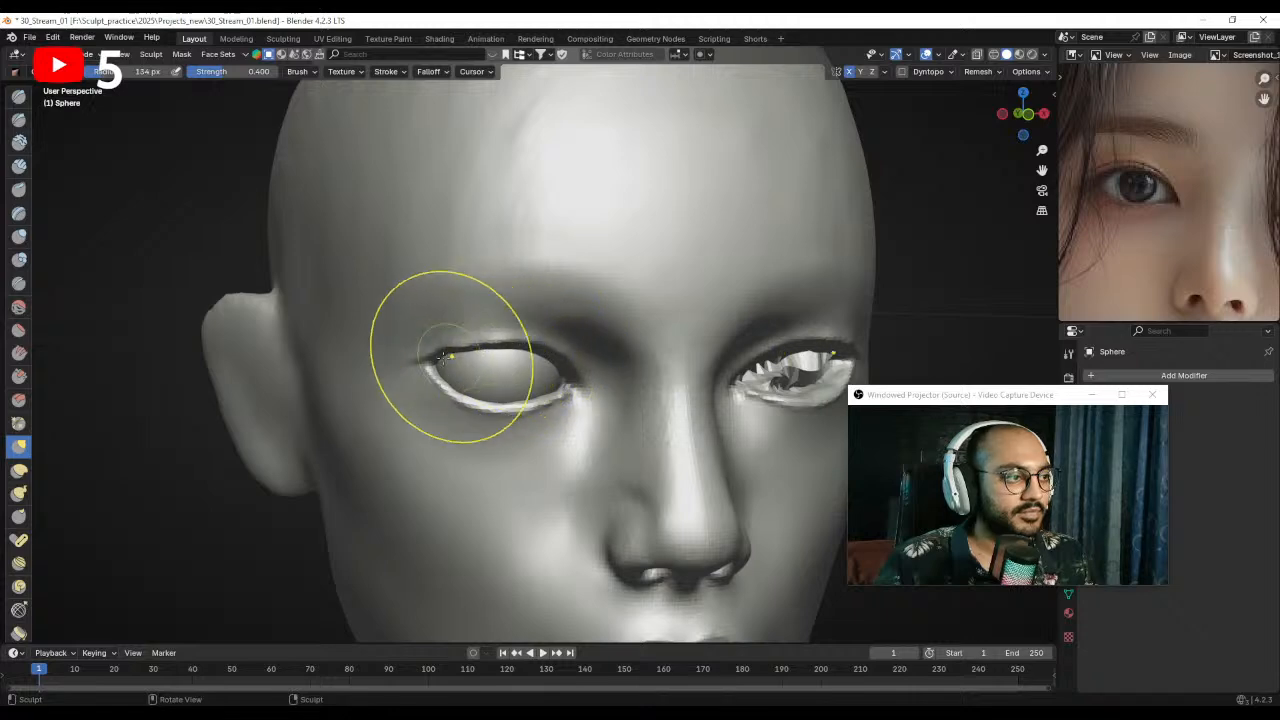
pyautogui.click(508, 354)
pyautogui.moveTo(492, 352); pyautogui.dragTo(540, 338, button='middle')
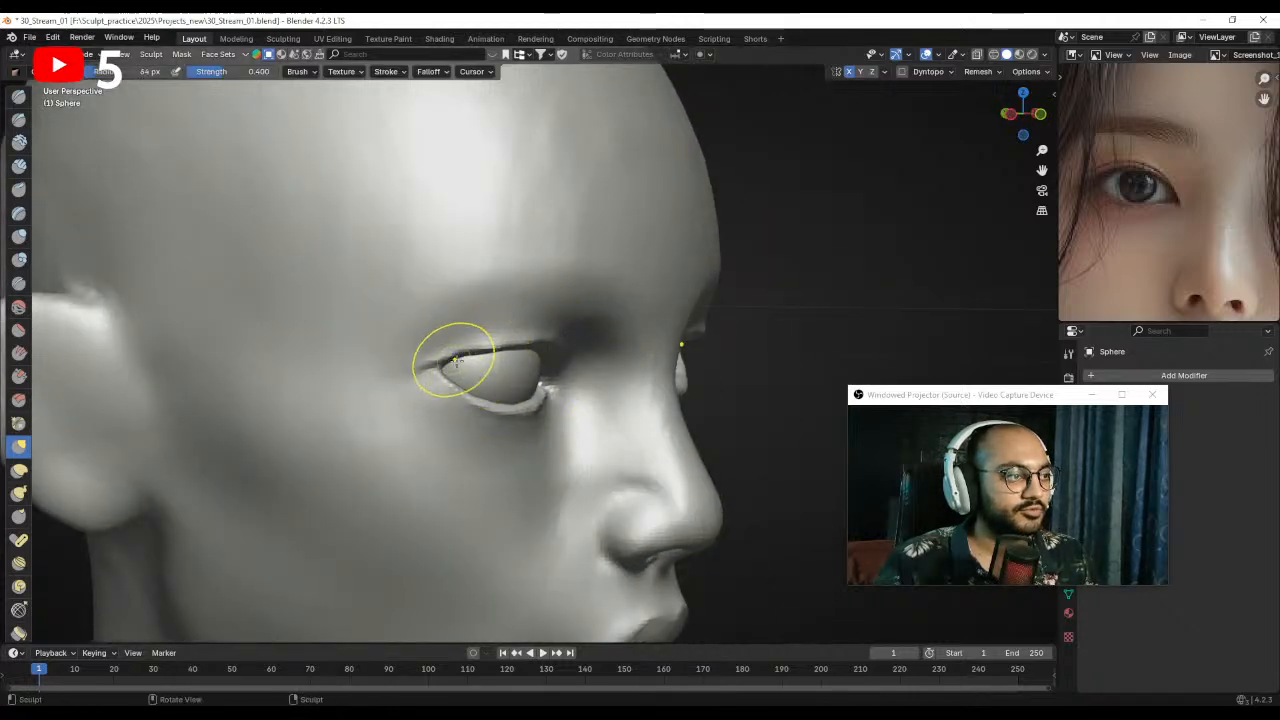
pyautogui.moveTo(480, 360); pyautogui.dragTo(478, 370, button='middle')
pyautogui.press('f')
pyautogui.click(481, 355)
pyautogui.moveTo(479, 356); pyautogui.dragTo(486, 359)
pyautogui.press('f')
pyautogui.click(500, 355)
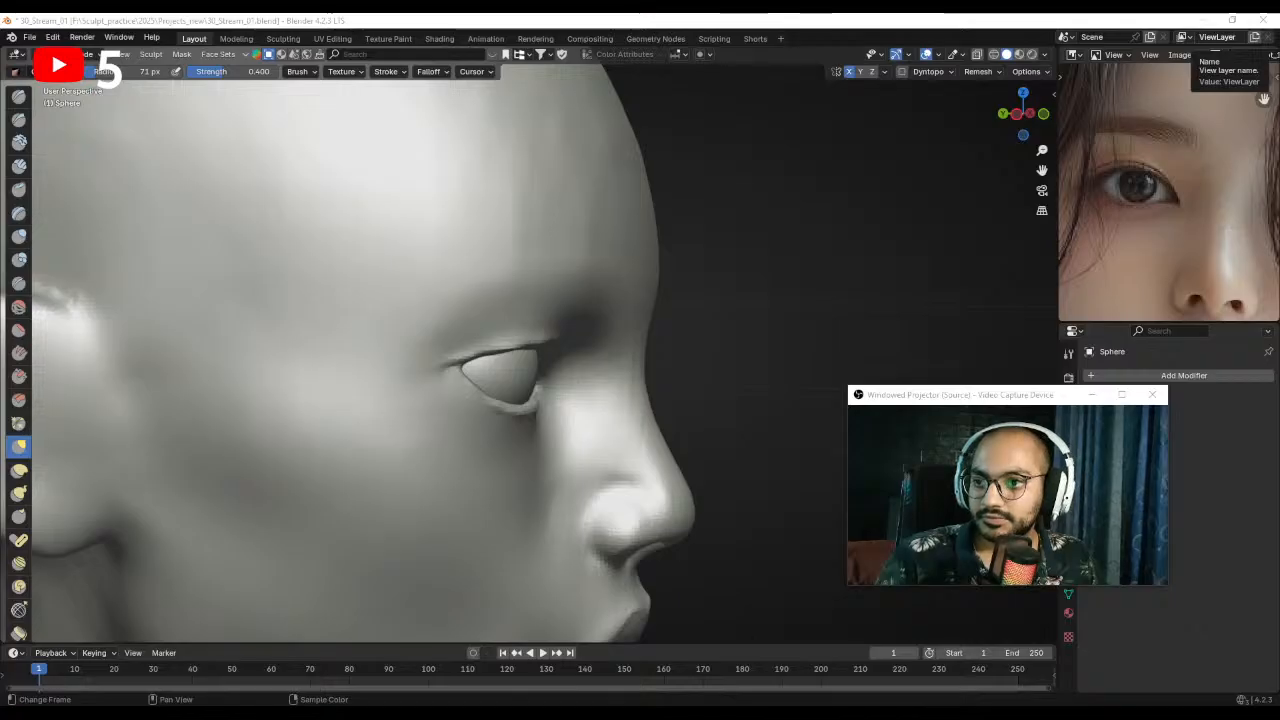
# - Examine the eyes of the bearded character in image (3).png and close the image viewer
pyautogui.scroll(6, 540, 307)
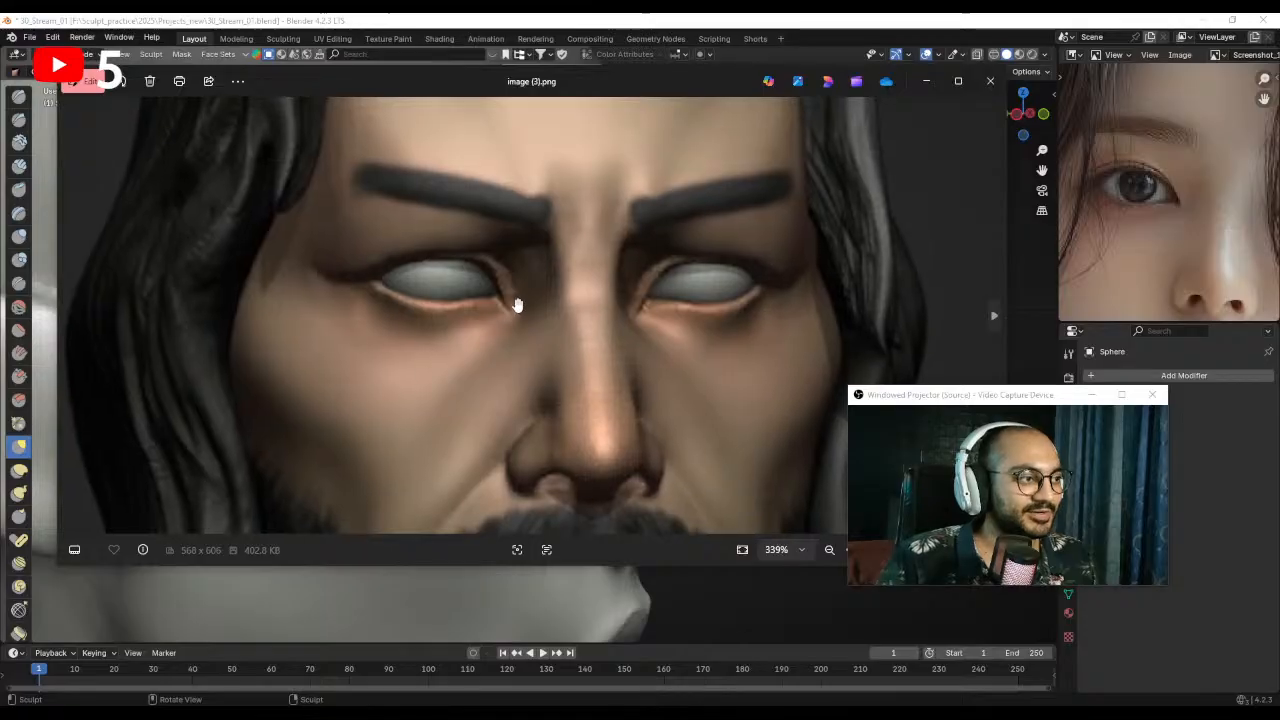
pyautogui.scroll(-6, 518, 281)
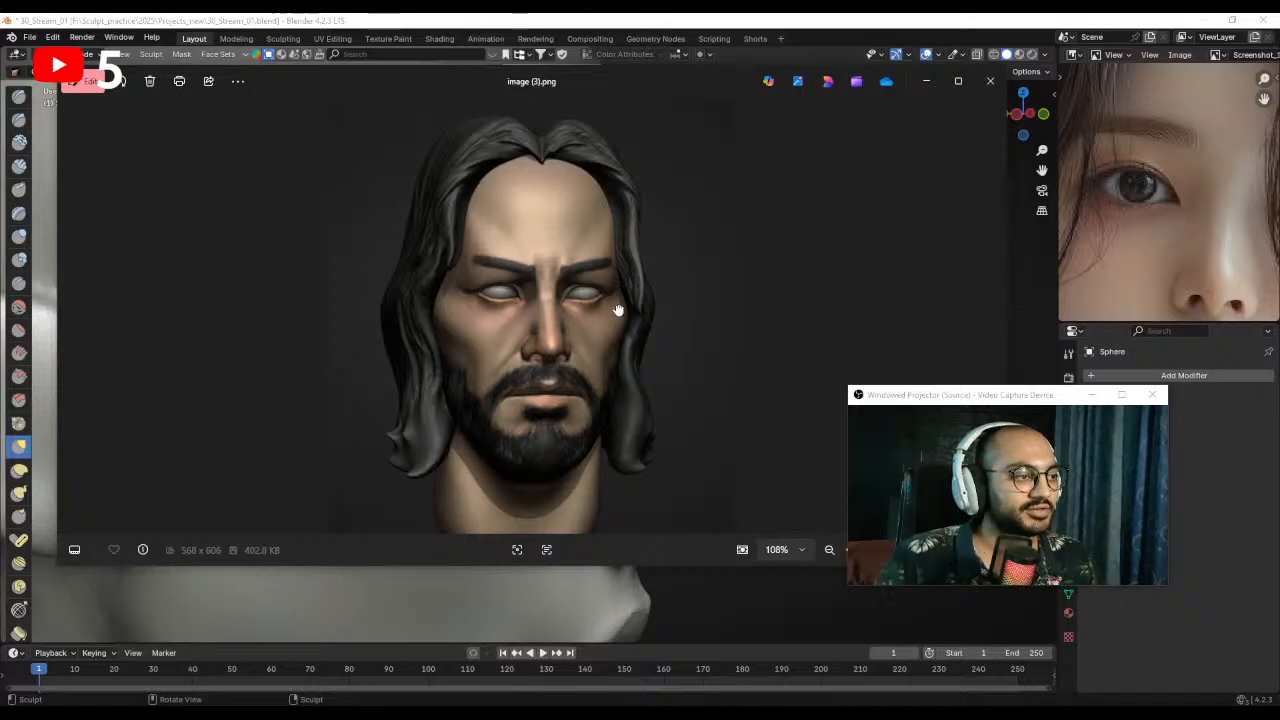
pyautogui.scroll(2, 504, 306)
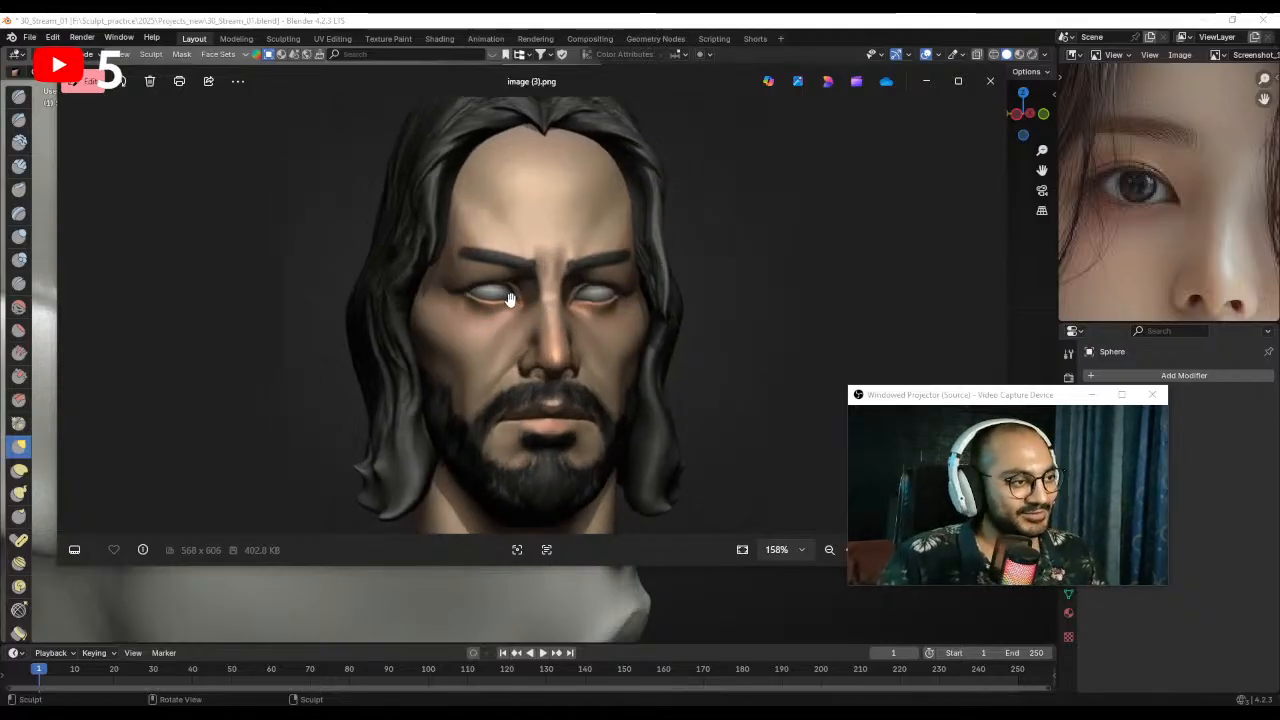
pyautogui.scroll(-2, 509, 300)
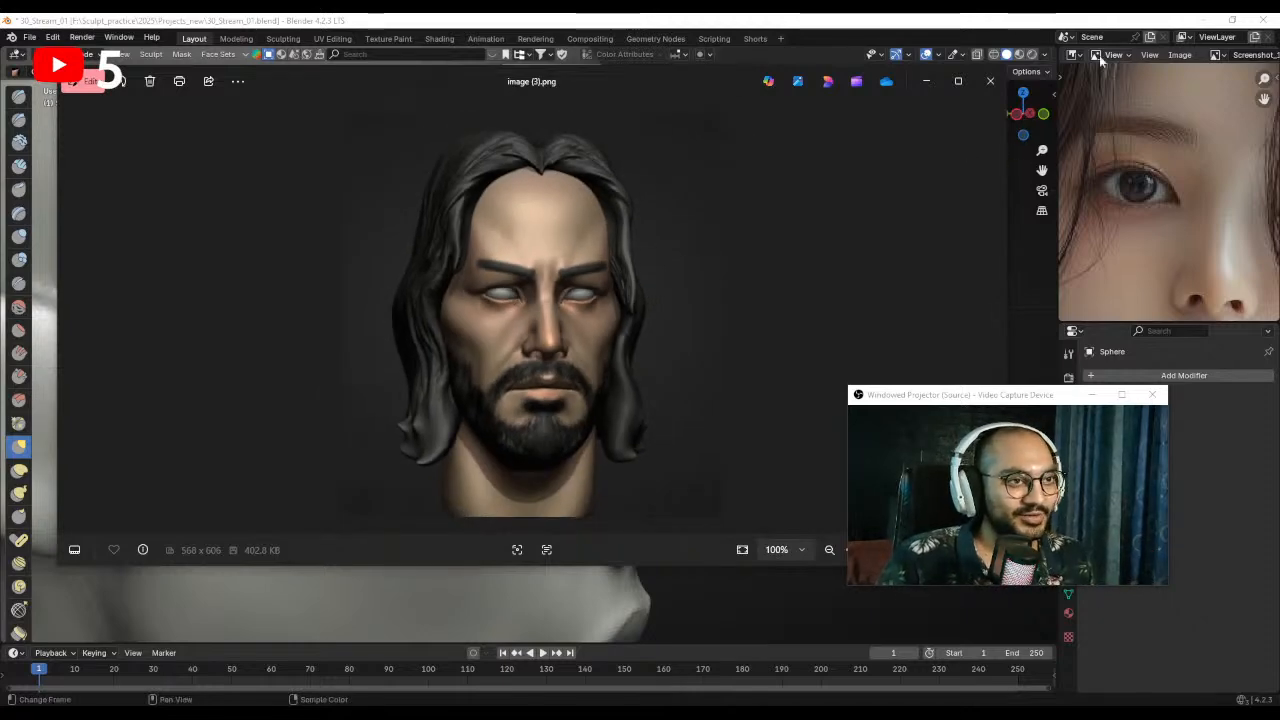
pyautogui.click(991, 80)
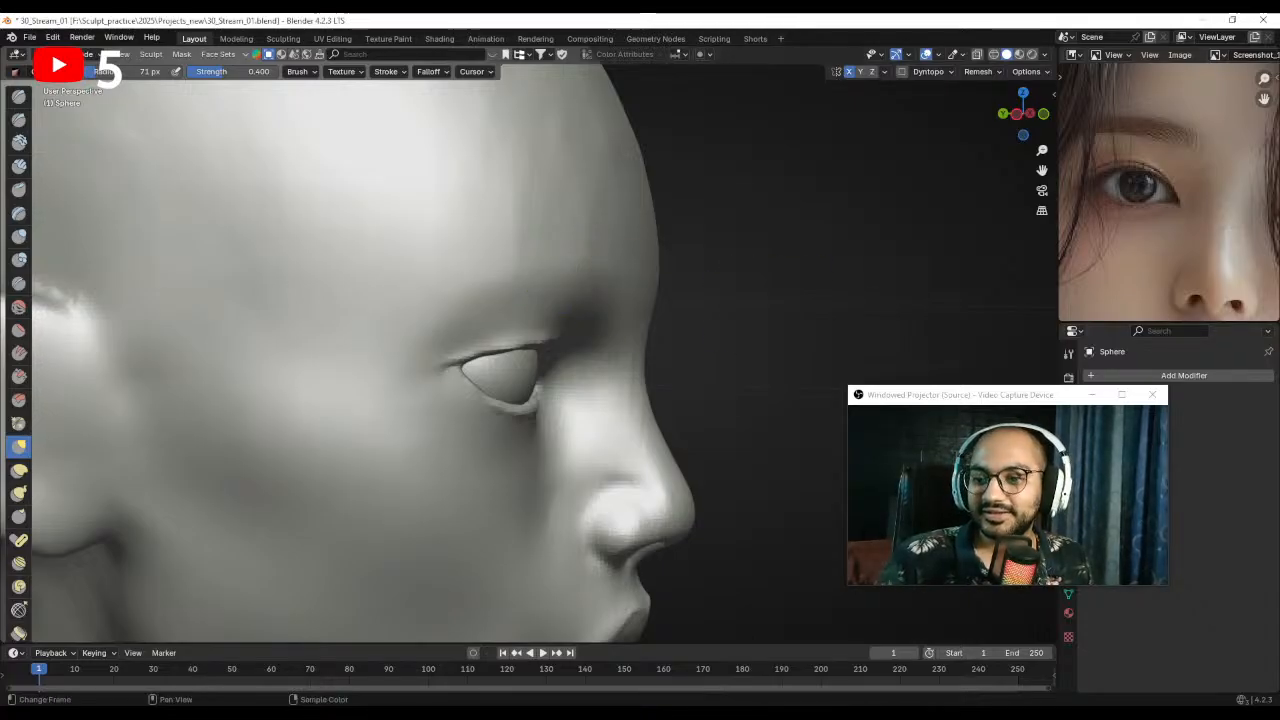
# - Shape the upper eyelid edge against the eyeball with the Grab brush at 46 and 32 px radius
pyautogui.moveTo(486, 451); pyautogui.dragTo(523, 355, button='middle')
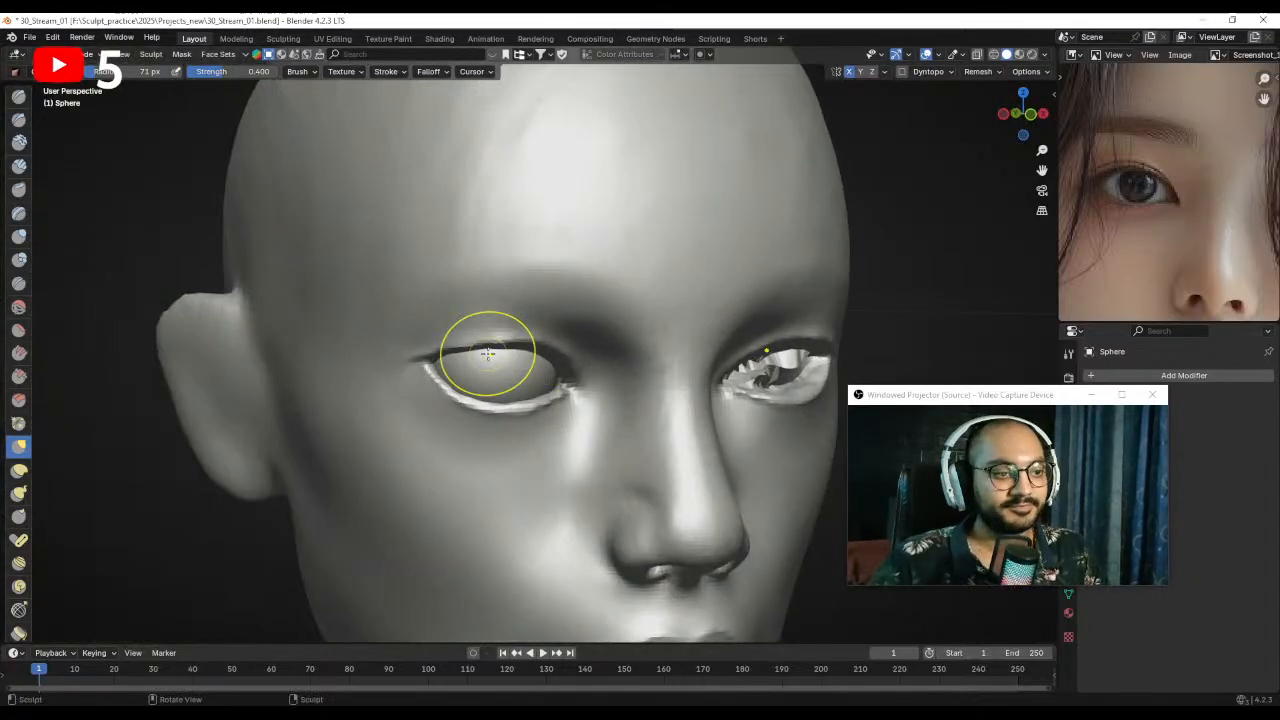
pyautogui.moveTo(571, 286)
pyautogui.mouseDown(button='middle')
pyautogui.moveTo(529, 286)
pyautogui.moveTo(550, 289)
pyautogui.moveTo(483, 206)
pyautogui.mouseUp(button='middle')
pyautogui.moveTo(511, 269); pyautogui.dragTo(504, 291, button='middle')
pyautogui.press('f')
pyautogui.click(503, 298)
pyautogui.moveTo(488, 302); pyautogui.dragTo(488, 318)
pyautogui.moveTo(488, 318)
pyautogui.mouseDown(button='middle')
pyautogui.moveTo(510, 322)
pyautogui.moveTo(436, 325)
pyautogui.mouseUp(button='middle')
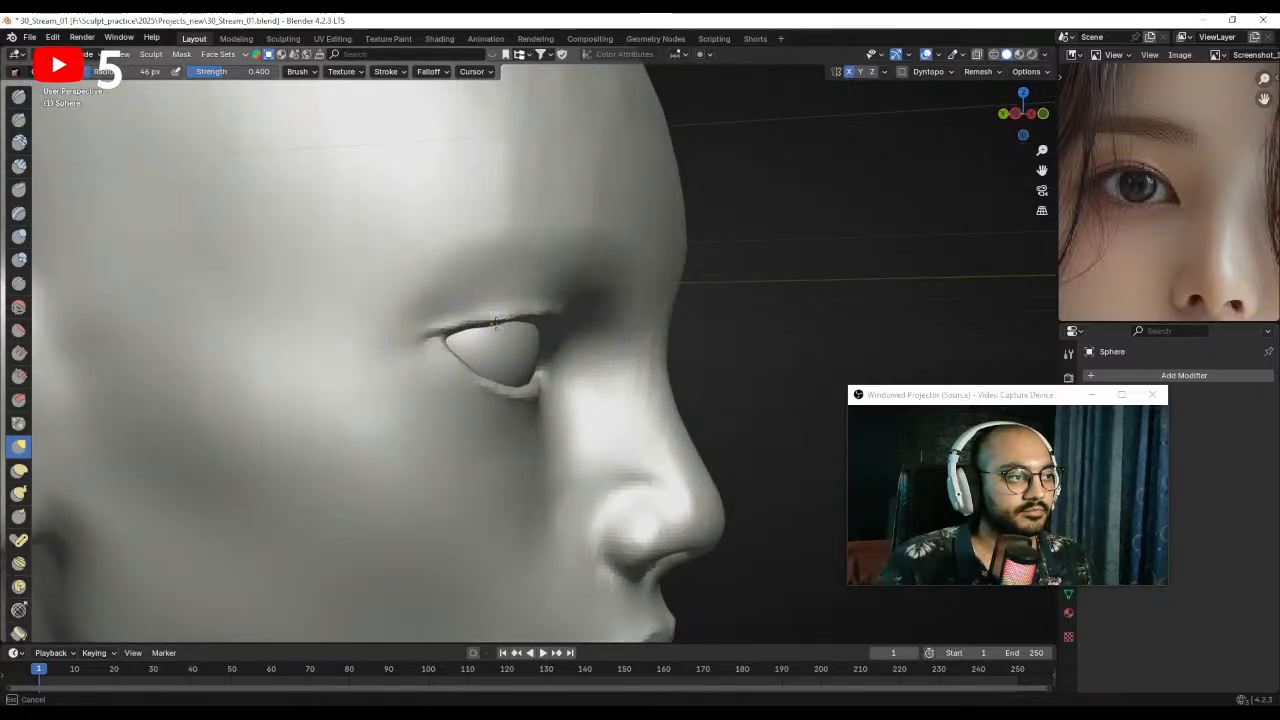
pyautogui.moveTo(496, 302); pyautogui.dragTo(493, 309, button='middle')
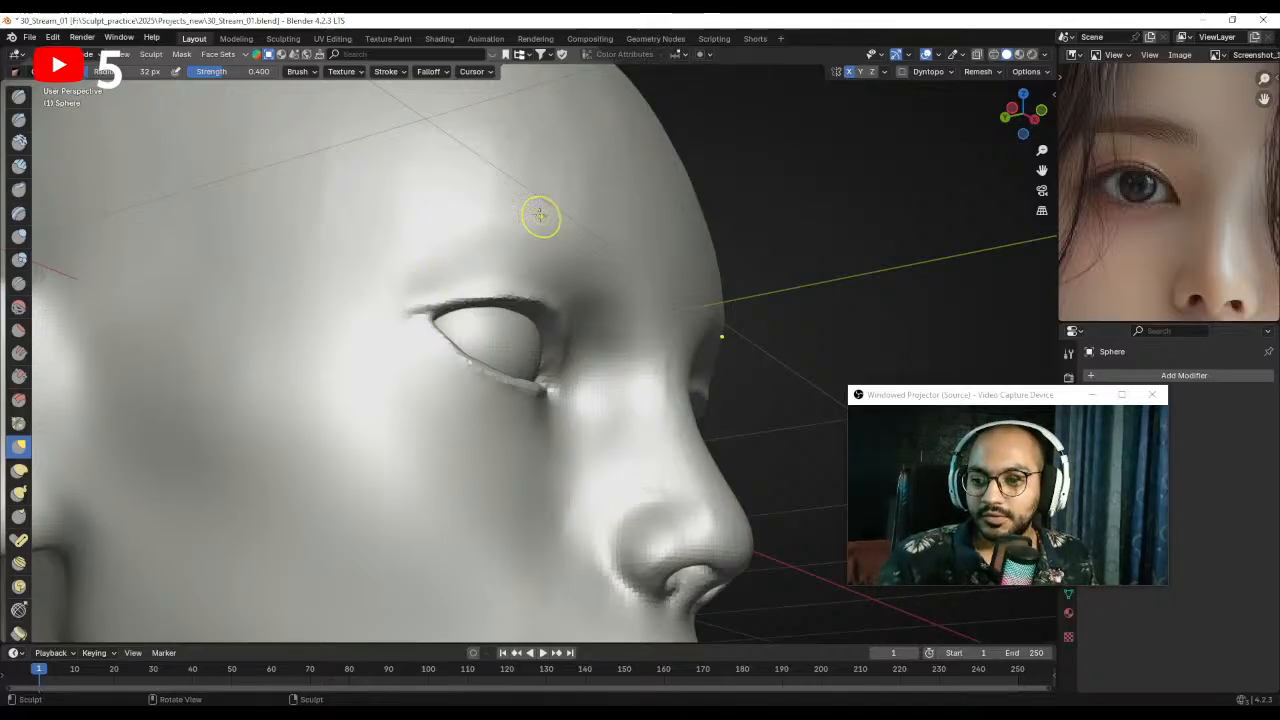
# - Fit the outer part of the lower eyelid rim to the eyeball with the Grab brush at 22 and 19 px radius
pyautogui.scroll(-4, 514, 364)
pyautogui.moveTo(531, 289); pyautogui.dragTo(431, 368, button='middle')
pyautogui.scroll(-1, 508, 350)
pyautogui.moveTo(508, 360); pyautogui.dragTo(512, 346, button='middle')
pyautogui.scroll(3, 528, 348)
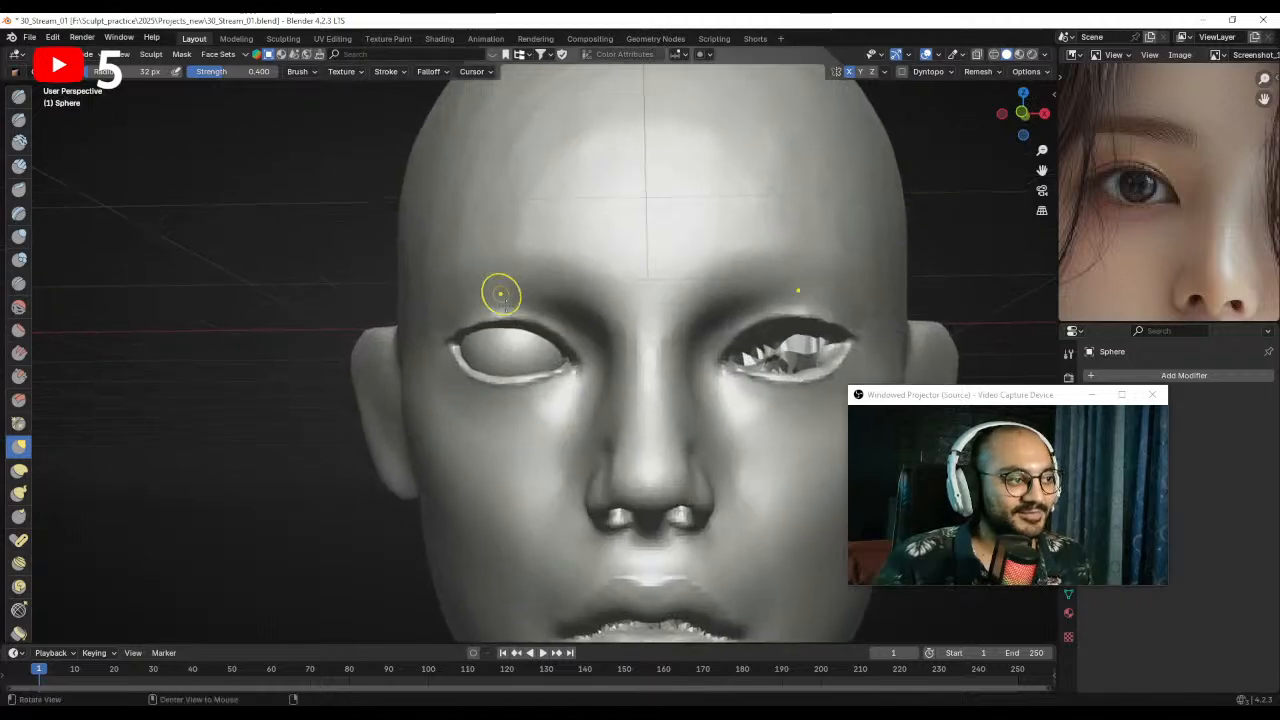
pyautogui.moveTo(504, 284); pyautogui.dragTo(512, 325, button='middle')
pyautogui.scroll(1, 531, 324)
pyautogui.press('[')
pyautogui.press('[')
pyautogui.press('[')
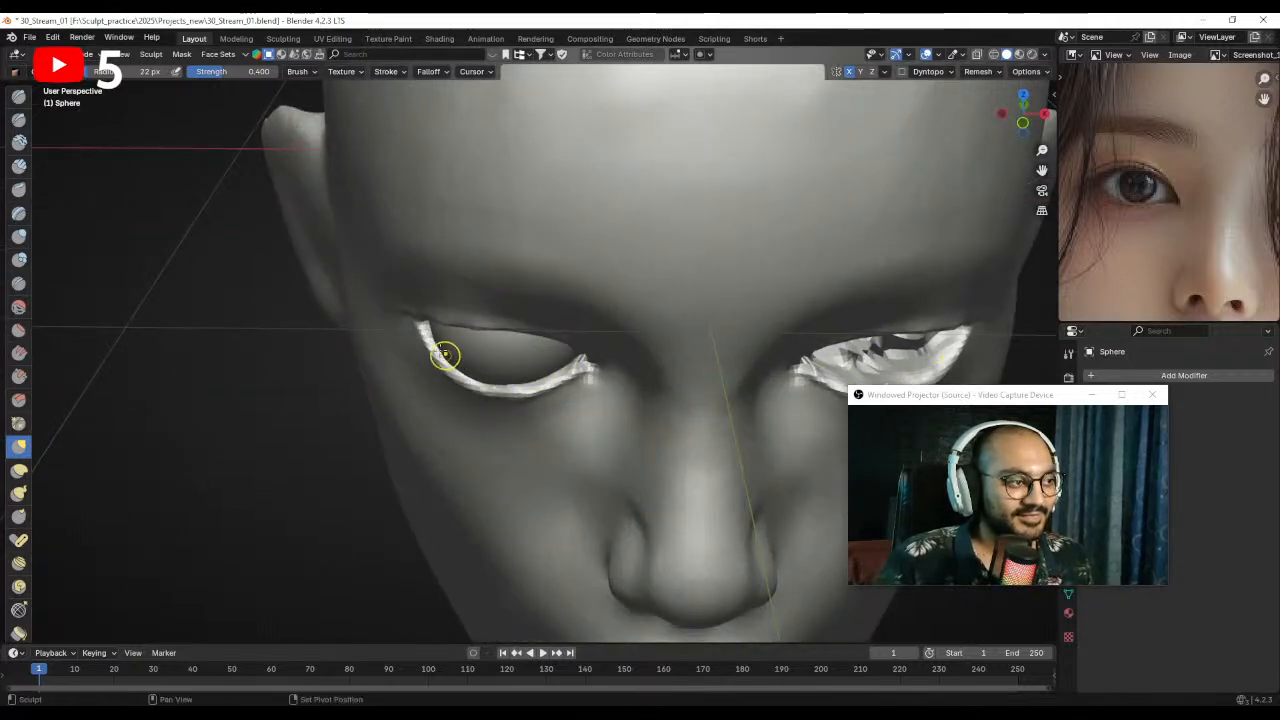
pyautogui.press('[')
pyautogui.moveTo(466, 366); pyautogui.dragTo(437, 354)
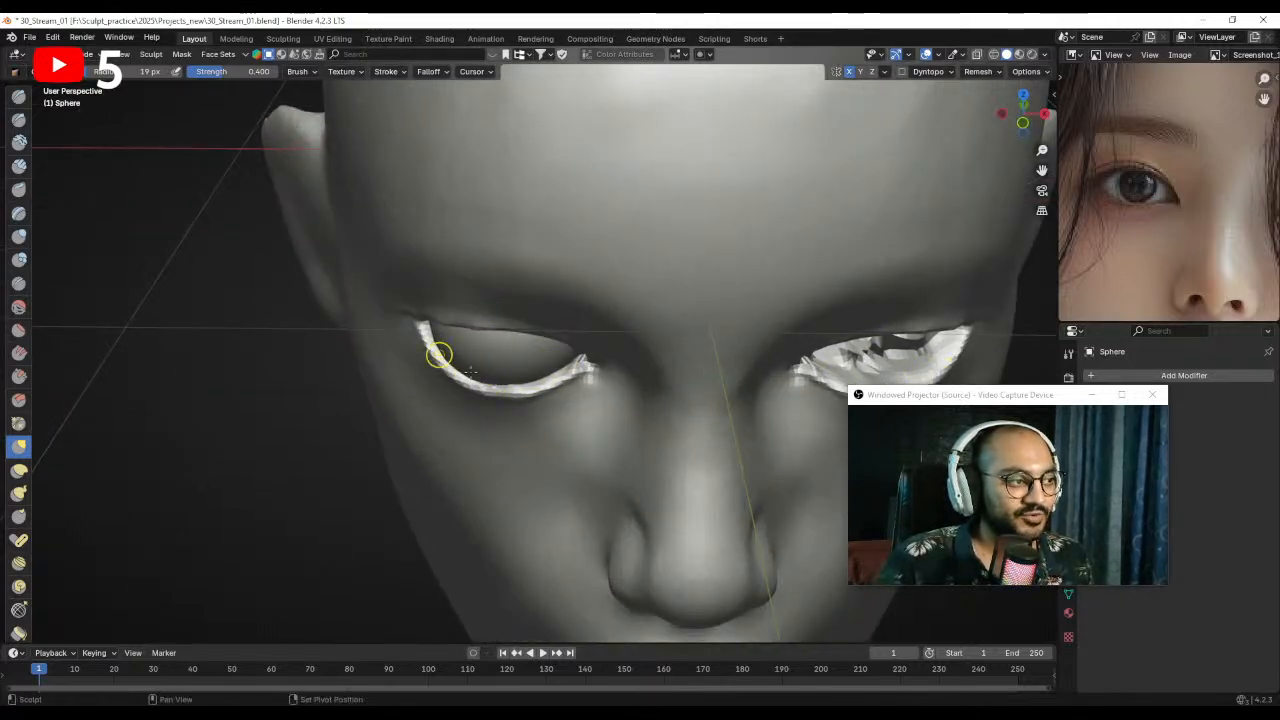
# - Return to Object Mode, select the eyeball sphere and add a Geometry Nodes modifier to it
pyautogui.moveTo(552, 374)
pyautogui.mouseDown(button='middle')
pyautogui.moveTo(581, 336)
pyautogui.moveTo(505, 385)
pyautogui.moveTo(570, 350)
pyautogui.moveTo(573, 363)
pyautogui.mouseUp(button='middle')
pyautogui.scroll(-6, 570, 352)
pyautogui.hotkey('ctrl', 'Tab')
pyautogui.click(500, 371)
pyautogui.click(523, 346)
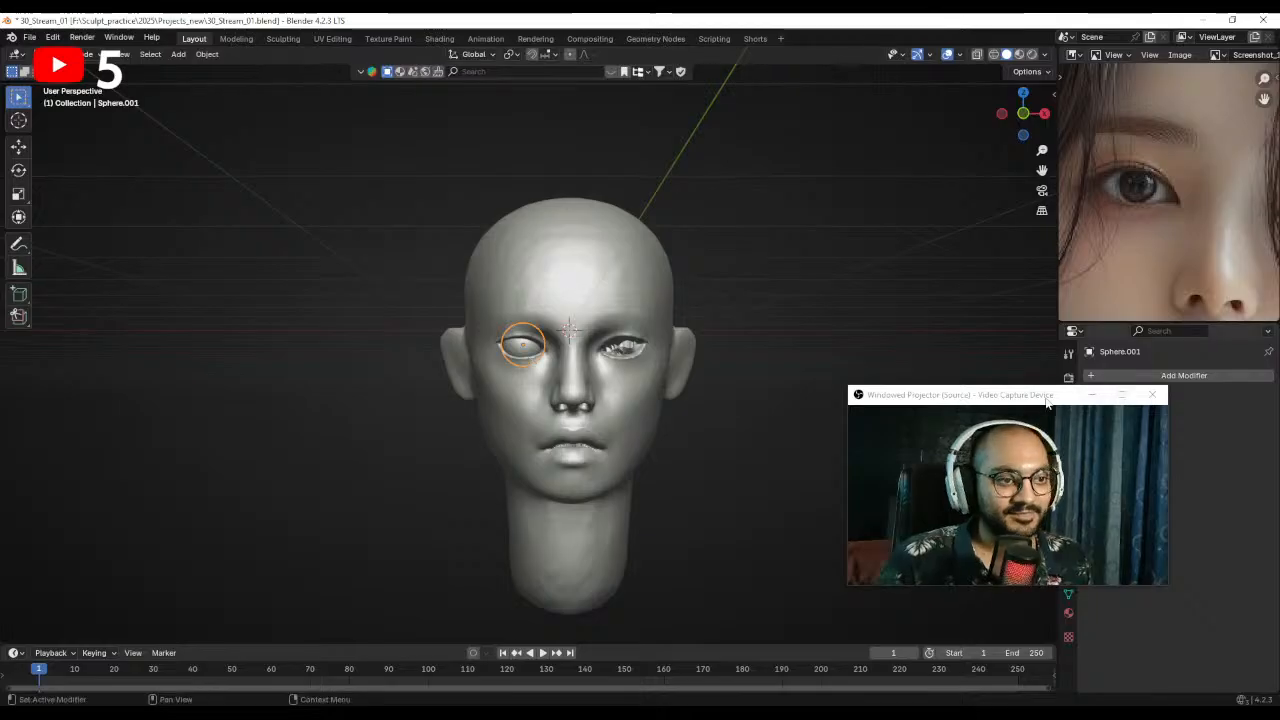
pyautogui.moveTo(1056, 395); pyautogui.dragTo(933, 156)
pyautogui.click(1124, 377)
pyautogui.click(1110, 392)
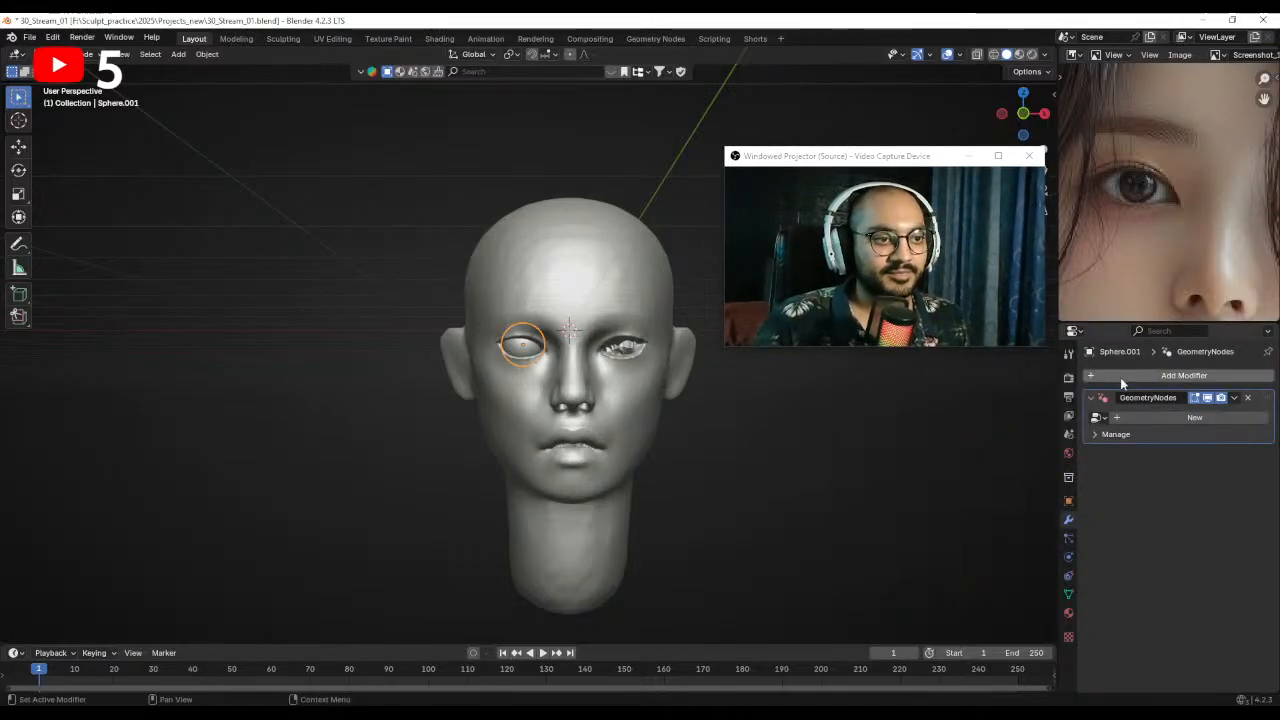
# - Add a Mirror modifier to the eyeball with the head Sphere as its mirror object and remove the Geometry Nodes modifier
pyautogui.click(1120, 377)
pyautogui.click(1100, 355)
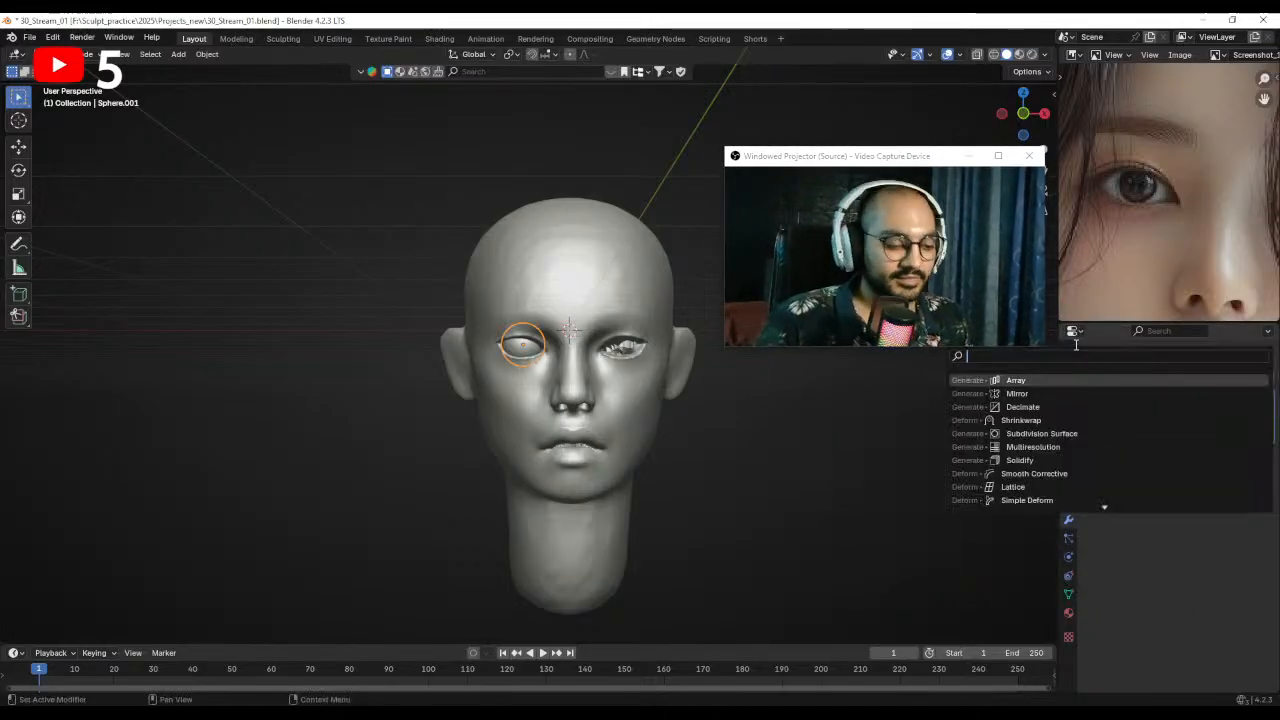
pyautogui.write('mir')
pyautogui.press('Return')
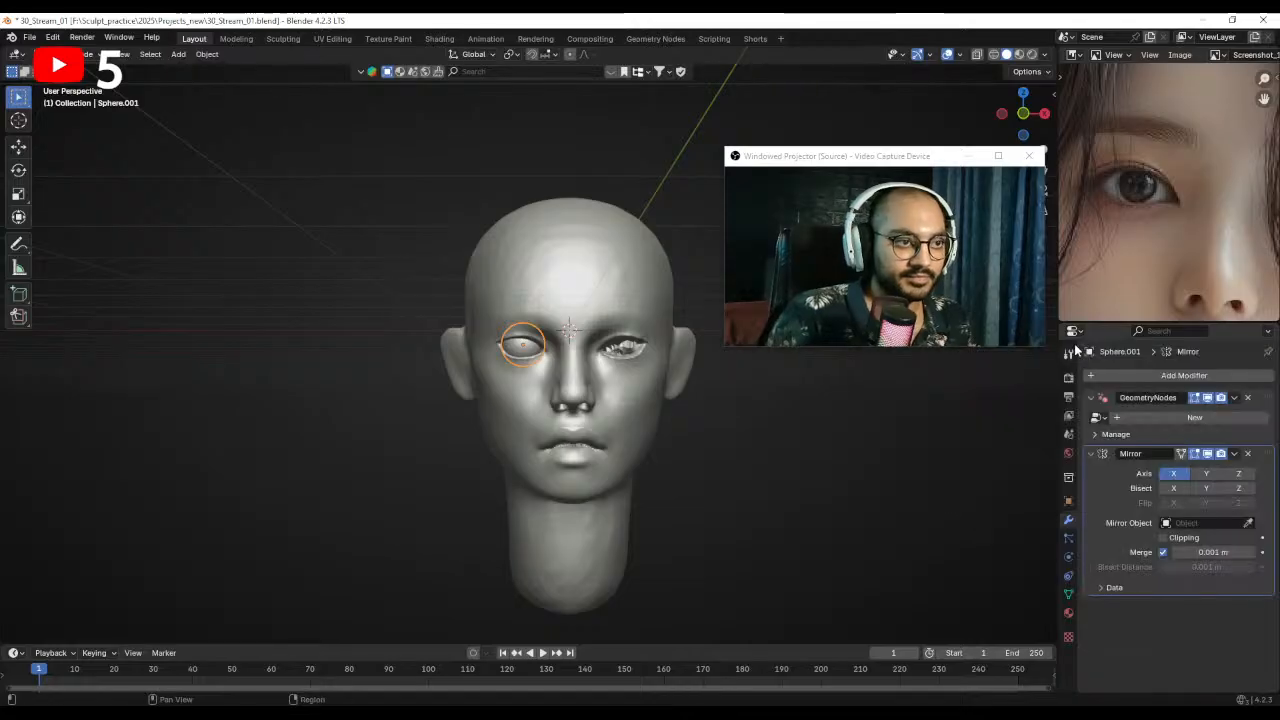
pyautogui.click(1248, 398)
pyautogui.click(616, 304)
pyautogui.click(714, 458)
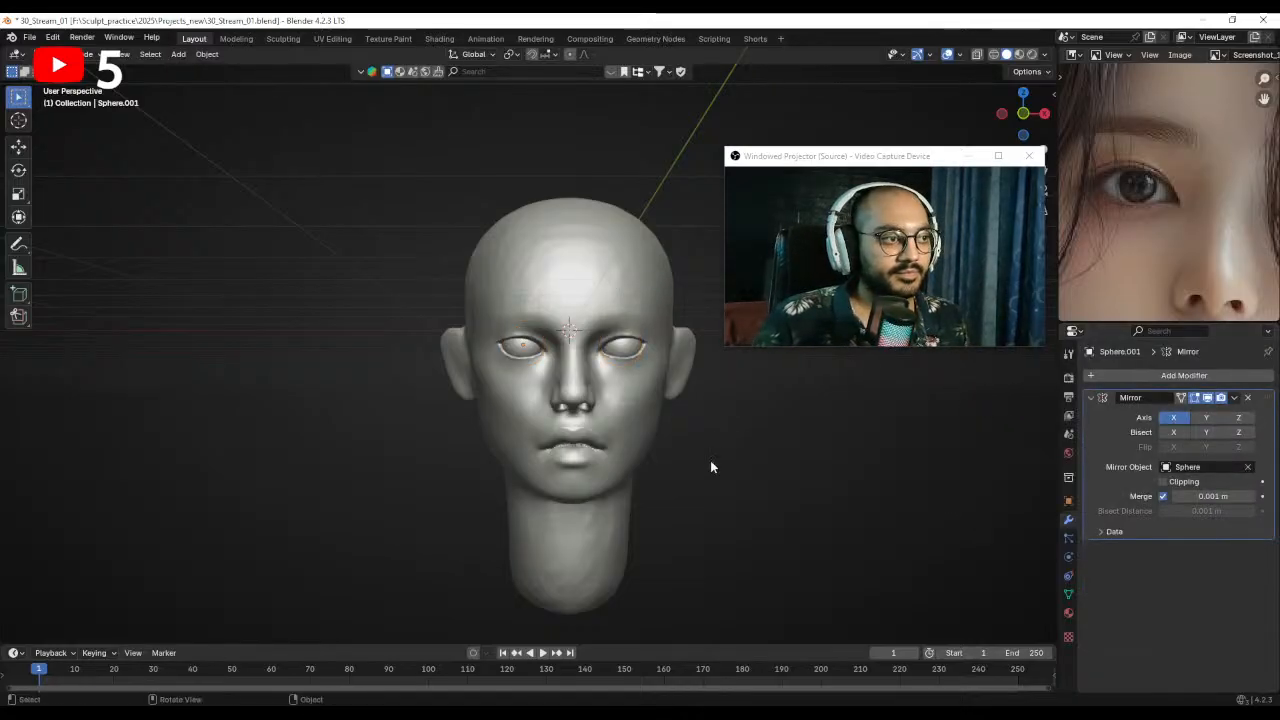
# - Select the head, enter Sculpt Mode and adjust the skin just below the eye with the Grab brush
pyautogui.keyDown('ctrl'); pyautogui.moveTo(714, 458); pyautogui.dragTo(664, 395, button='middle'); pyautogui.keyUp('ctrl')
pyautogui.click(543, 306)
pyautogui.hotkey('ctrl', 'Tab')
pyautogui.moveTo(505, 364)
pyautogui.keyDown('ctrl'); pyautogui.keyDown('alt'); pyautogui.mouseDown()
pyautogui.moveTo(557, 297)
pyautogui.moveTo(545, 320)
pyautogui.mouseUp(); pyautogui.keyUp('alt'); pyautogui.keyUp('ctrl')
pyautogui.moveTo(545, 322)
pyautogui.keyDown('ctrl'); pyautogui.keyDown('alt'); pyautogui.mouseDown()
pyautogui.moveTo(560, 326)
pyautogui.moveTo(540, 337)
pyautogui.mouseUp(); pyautogui.keyUp('alt'); pyautogui.keyUp('ctrl')
pyautogui.press('f')
pyautogui.click(541, 330)
pyautogui.press('f')
pyautogui.click(549, 341)
pyautogui.moveTo(533, 394)
pyautogui.mouseDown()
pyautogui.moveTo(538, 377)
pyautogui.moveTo(558, 378)
pyautogui.mouseUp()
pyautogui.press('f')
pyautogui.click(561, 382)
# - Refine the lower eyelid rim against the eyeball with the Grab brush, reducing its radius to 26 px
pyautogui.moveTo(524, 375)
pyautogui.keyDown('alt'); pyautogui.keyDown('shift'); pyautogui.mouseDown()
pyautogui.moveTo(543, 386)
pyautogui.moveTo(445, 368)
pyautogui.mouseUp(); pyautogui.keyUp('shift'); pyautogui.keyUp('alt')
pyautogui.press('f')
pyautogui.click(524, 381)
pyautogui.press('f')
pyautogui.click(446, 364)
pyautogui.keyDown('alt'); pyautogui.moveTo(448, 364); pyautogui.dragTo(484, 347); pyautogui.keyUp('alt')
pyautogui.press('f')
pyautogui.click(485, 359)
pyautogui.moveTo(494, 345)
pyautogui.keyDown('alt'); pyautogui.mouseDown()
pyautogui.moveTo(468, 338)
pyautogui.moveTo(477, 429)
pyautogui.mouseUp(); pyautogui.keyUp('alt')
pyautogui.moveTo(478, 385)
pyautogui.keyDown('alt'); pyautogui.mouseDown()
pyautogui.moveTo(506, 317)
pyautogui.moveTo(466, 281)
pyautogui.moveTo(498, 292)
pyautogui.moveTo(392, 355)
pyautogui.mouseUp(); pyautogui.keyUp('alt')
pyautogui.press('f')
pyautogui.click(464, 280)
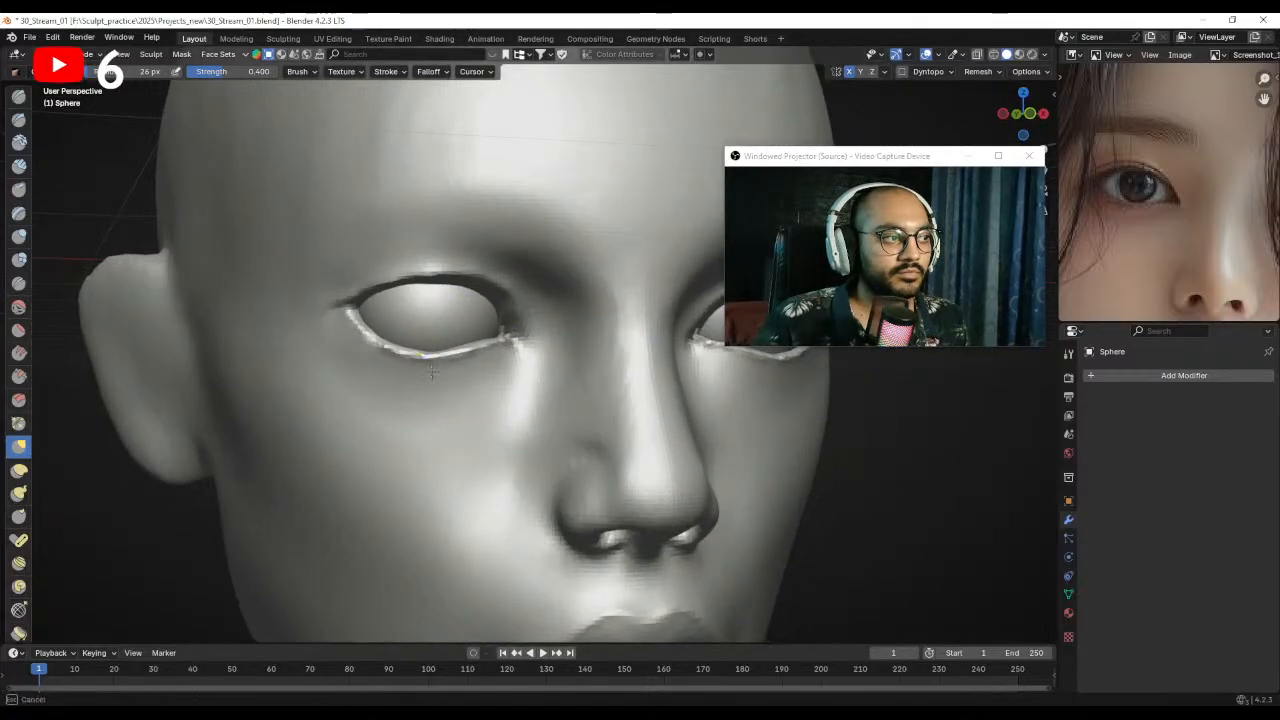
# - Return to Object Mode, move the eyeball along the Z axis and bring the head back into Sculpt Mode
pyautogui.moveTo(480, 366)
pyautogui.keyDown('alt'); pyautogui.mouseDown()
pyautogui.moveTo(449, 403)
pyautogui.moveTo(590, 310)
pyautogui.moveTo(608, 326)
pyautogui.moveTo(508, 347)
pyautogui.moveTo(494, 318)
pyautogui.moveTo(498, 256)
pyautogui.moveTo(483, 376)
pyautogui.moveTo(475, 355)
pyautogui.moveTo(482, 410)
pyautogui.mouseUp(); pyautogui.keyUp('alt')
pyautogui.hotkey('ctrl', 'Tab')
pyautogui.click(531, 337)
pyautogui.press('g')
pyautogui.press('z')
pyautogui.click(572, 339)
pyautogui.click(483, 376)
pyautogui.hotkey('ctrl', 'Tab')
# - Round the middle of the lower eyelid around the eyeball from below with the Grab brush at 108 px radius
pyautogui.click(472, 426)
pyautogui.moveTo(482, 410)
pyautogui.keyDown('ctrl'); pyautogui.keyDown('alt'); pyautogui.mouseDown()
pyautogui.moveTo(489, 352)
pyautogui.moveTo(530, 372)
pyautogui.moveTo(477, 352)
pyautogui.mouseUp(); pyautogui.keyUp('alt'); pyautogui.keyUp('ctrl')
pyautogui.press('f')
pyautogui.click(428, 379)
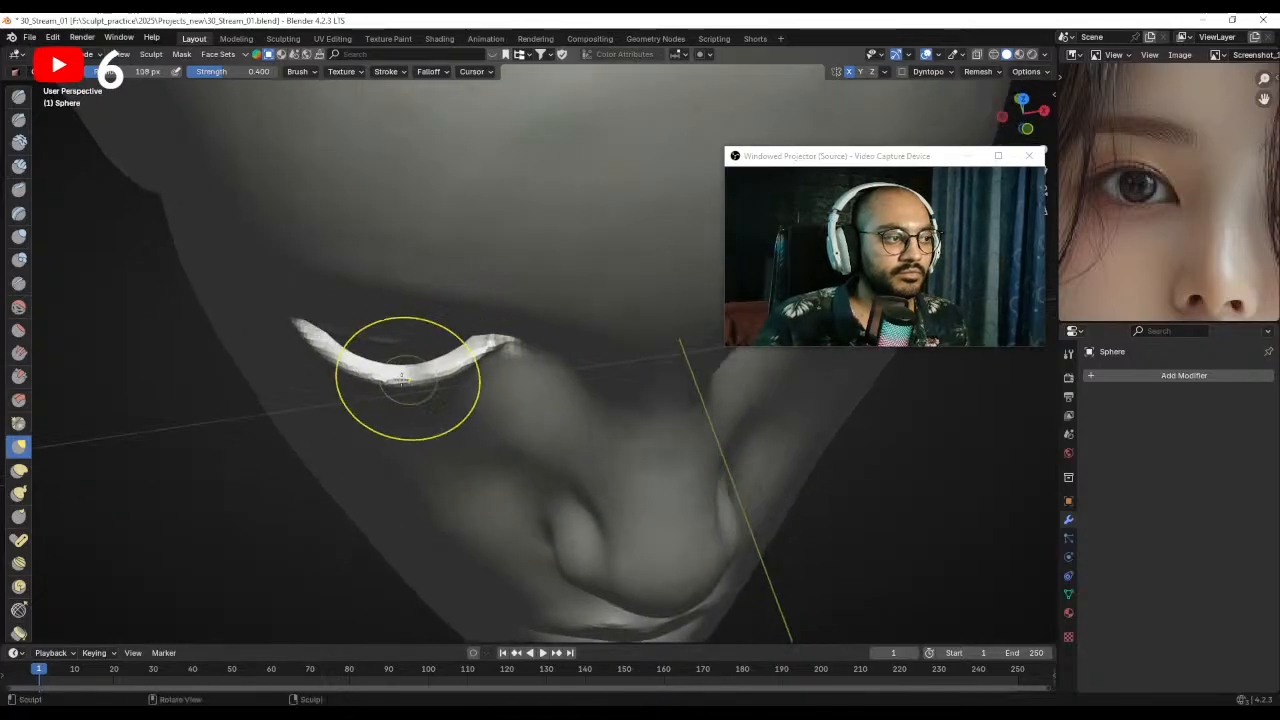
pyautogui.moveTo(405, 379); pyautogui.dragTo(408, 374)
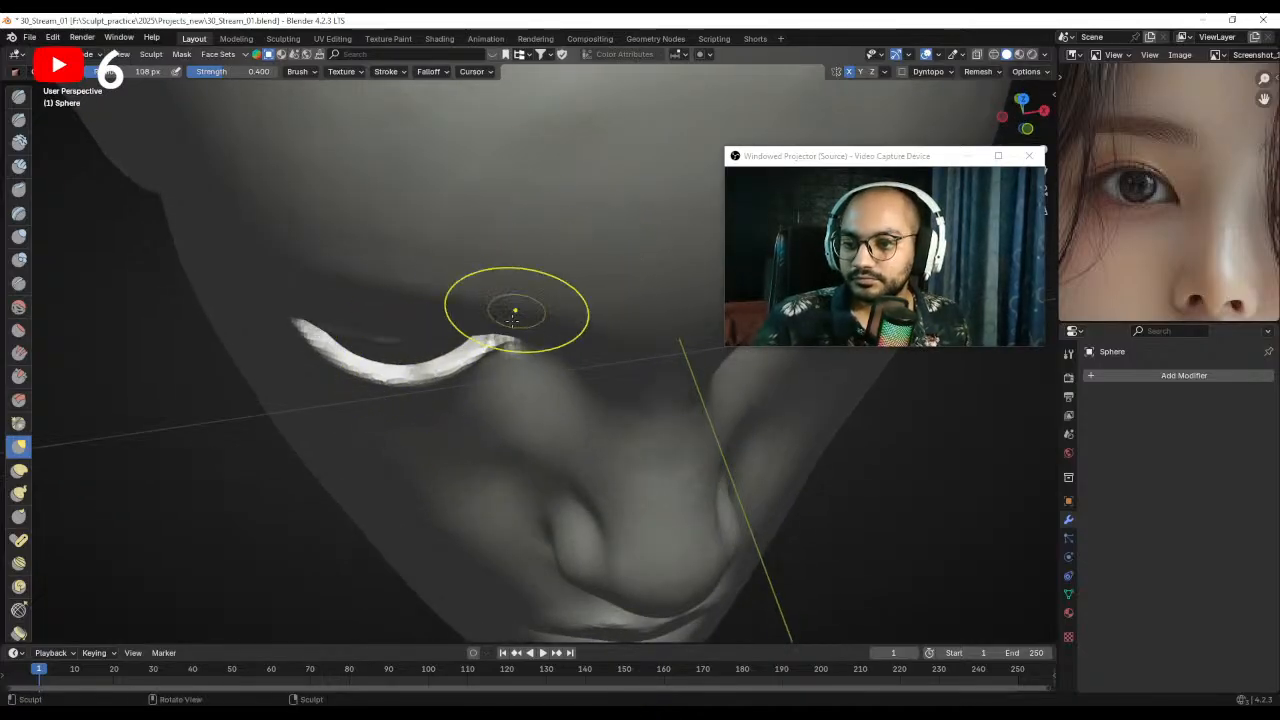
# - Adjust the inner part of the lower eyelid from the front with the Grab brush, reducing its radius to 14 px
pyautogui.moveTo(462, 258)
pyautogui.keyDown('alt'); pyautogui.mouseDown()
pyautogui.moveTo(450, 350)
pyautogui.moveTo(528, 377)
pyautogui.moveTo(558, 440)
pyautogui.mouseUp(); pyautogui.keyUp('alt')
pyautogui.moveTo(556, 440)
pyautogui.keyDown('ctrl'); pyautogui.keyDown('alt'); pyautogui.mouseDown()
pyautogui.moveTo(534, 408)
pyautogui.moveTo(553, 368)
pyautogui.moveTo(549, 400)
pyautogui.mouseUp(); pyautogui.keyUp('alt'); pyautogui.keyUp('ctrl')
pyautogui.press('f')
pyautogui.click(511, 365)
pyautogui.press('f')
pyautogui.click(540, 354)
pyautogui.moveTo(543, 356)
pyautogui.mouseDown()
pyautogui.moveTo(552, 368)
pyautogui.moveTo(454, 285)
pyautogui.moveTo(505, 290)
pyautogui.moveTo(500, 275)
pyautogui.moveTo(554, 346)
pyautogui.moveTo(612, 366)
pyautogui.moveTo(578, 357)
pyautogui.mouseUp()
pyautogui.press('f')
pyautogui.click(446, 303)
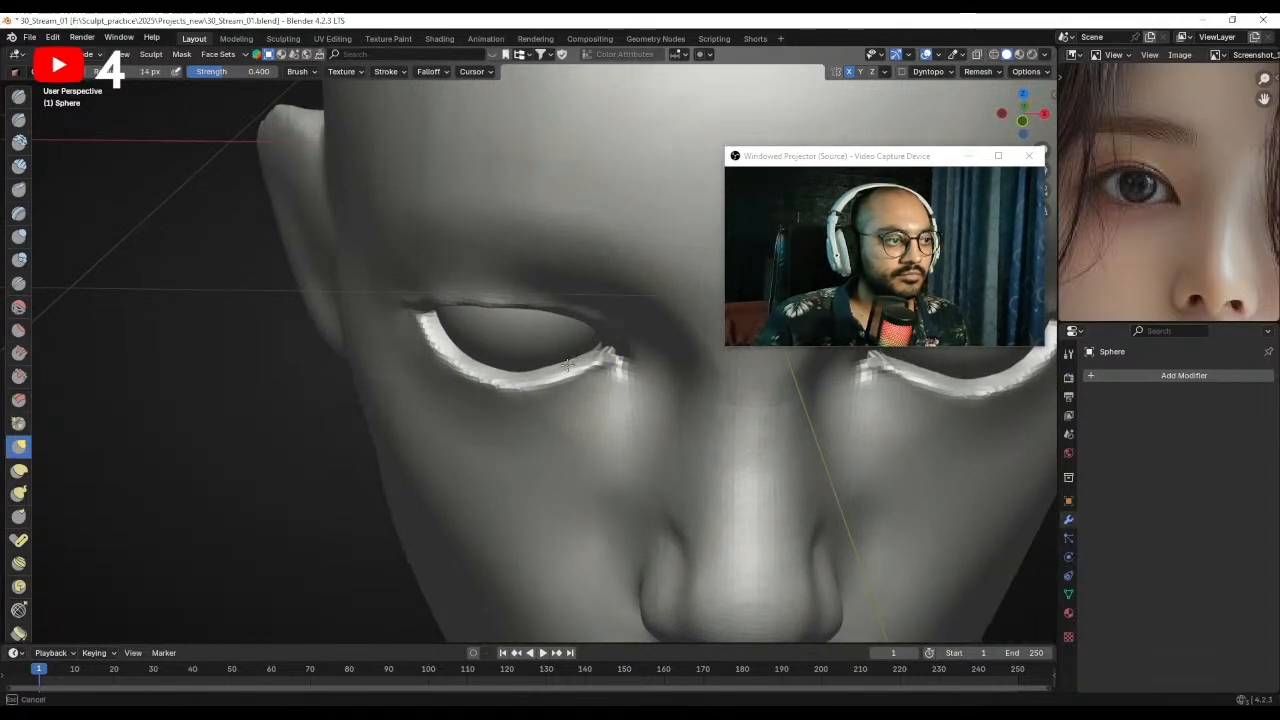
# - Fine-tune the lower eyelid edge in close-up, resizing the Grab brush for the small corrections
pyautogui.moveTo(503, 337)
pyautogui.keyDown('alt'); pyautogui.mouseDown()
pyautogui.moveTo(503, 437)
pyautogui.moveTo(537, 328)
pyautogui.moveTo(527, 410)
pyautogui.moveTo(550, 372)
pyautogui.moveTo(563, 381)
pyautogui.moveTo(517, 374)
pyautogui.moveTo(551, 380)
pyautogui.moveTo(548, 352)
pyautogui.mouseUp(); pyautogui.keyUp('alt')
pyautogui.scroll(5, 527, 400)
pyautogui.press('f')
pyautogui.click(540, 378)
pyautogui.press('f')
pyautogui.click(598, 347)
# - Even out the outer curve of the lower eyelid from below with the Grab brush at 95 and 150 px radius
pyautogui.moveTo(462, 366)
pyautogui.keyDown('alt'); pyautogui.mouseDown()
pyautogui.moveTo(530, 366)
pyautogui.moveTo(518, 375)
pyautogui.mouseUp(); pyautogui.keyUp('alt')
pyautogui.moveTo(518, 378); pyautogui.dragTo(370, 406, button='middle')
pyautogui.scroll(-6, 474, 486)
pyautogui.moveTo(530, 436); pyautogui.dragTo(538, 429, button='middle')
pyautogui.keyDown('alt'); pyautogui.moveTo(538, 429); pyautogui.dragTo(524, 376); pyautogui.keyUp('alt')
pyautogui.scroll(12, 534, 340)
pyautogui.scroll(-3, 540, 345)
pyautogui.scroll(1, 520, 345)
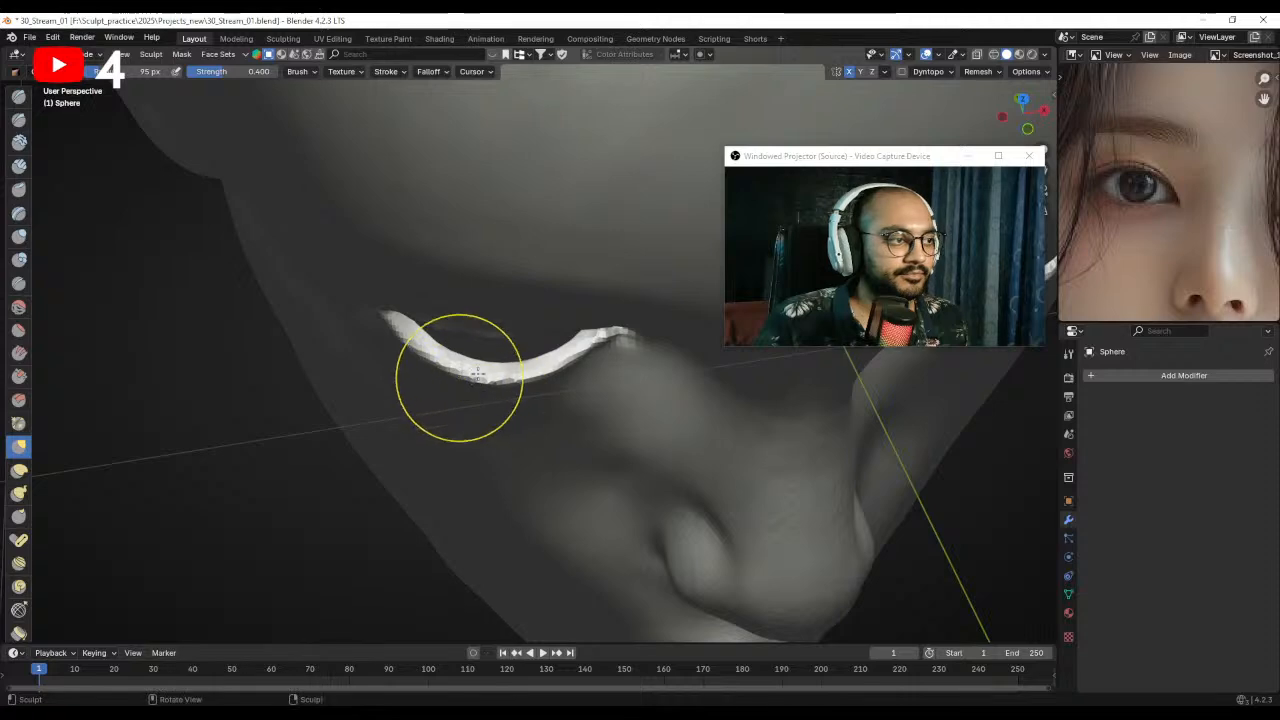
pyautogui.moveTo(422, 354); pyautogui.dragTo(472, 378)
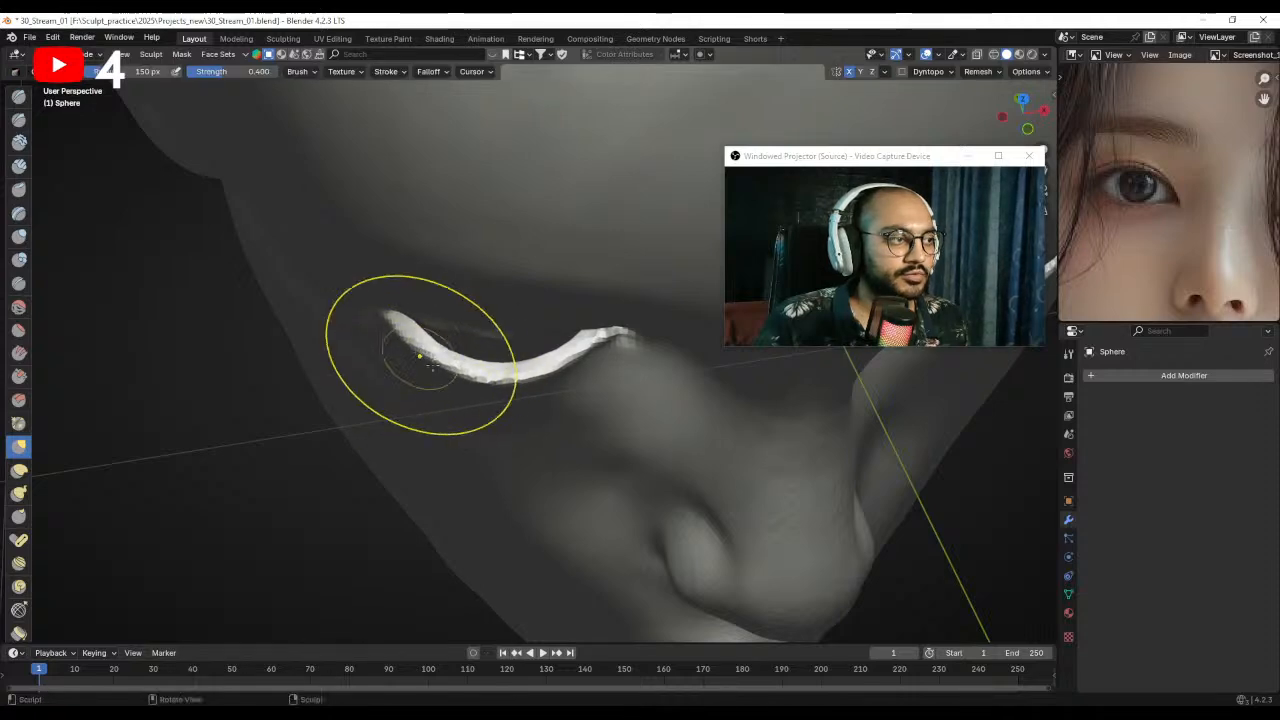
# - Compare the whole head with the full portrait reference and push the side of the jaw inward with the Grab brush
pyautogui.moveTo(493, 351)
pyautogui.keyDown('ctrl'); pyautogui.mouseDown(button='middle')
pyautogui.moveTo(491, 434)
pyautogui.moveTo(490, 281)
pyautogui.moveTo(505, 403)
pyautogui.mouseUp(button='middle'); pyautogui.keyUp('ctrl')
pyautogui.moveTo(505, 403)
pyautogui.mouseDown(button='middle')
pyautogui.moveTo(550, 420)
pyautogui.moveTo(590, 315)
pyautogui.mouseUp(button='middle')
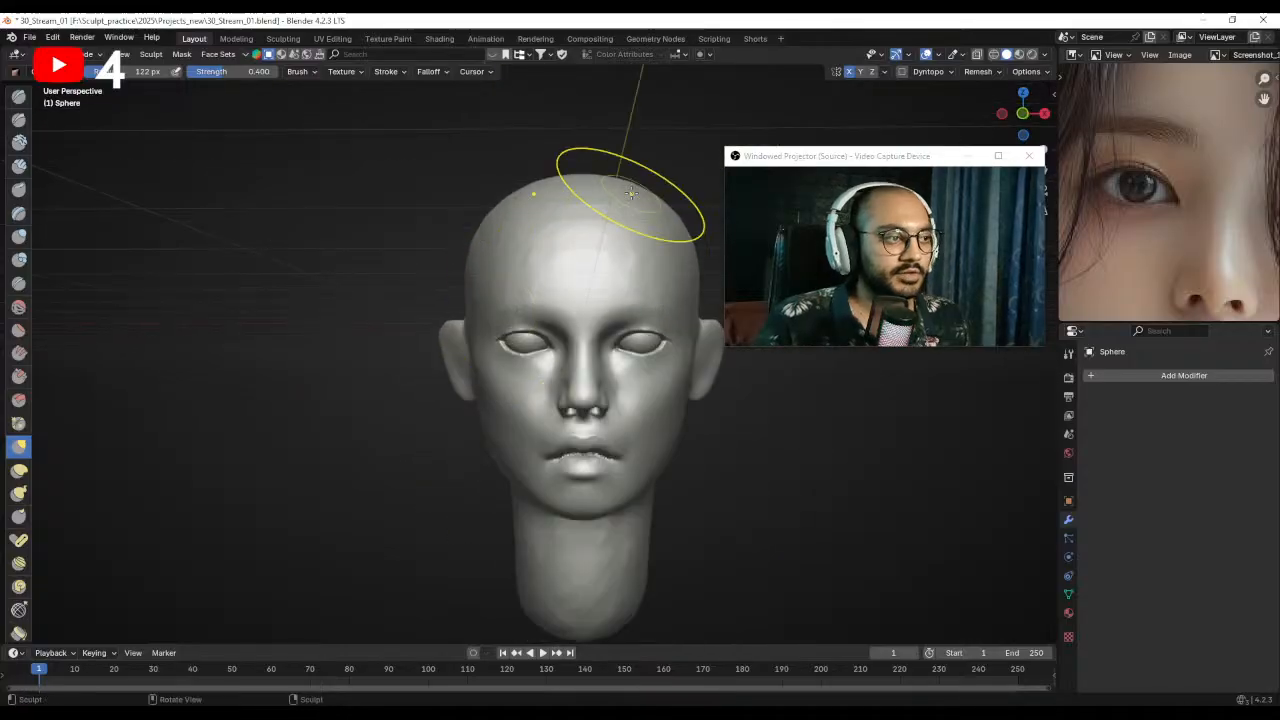
pyautogui.scroll(-4, 1148, 264)
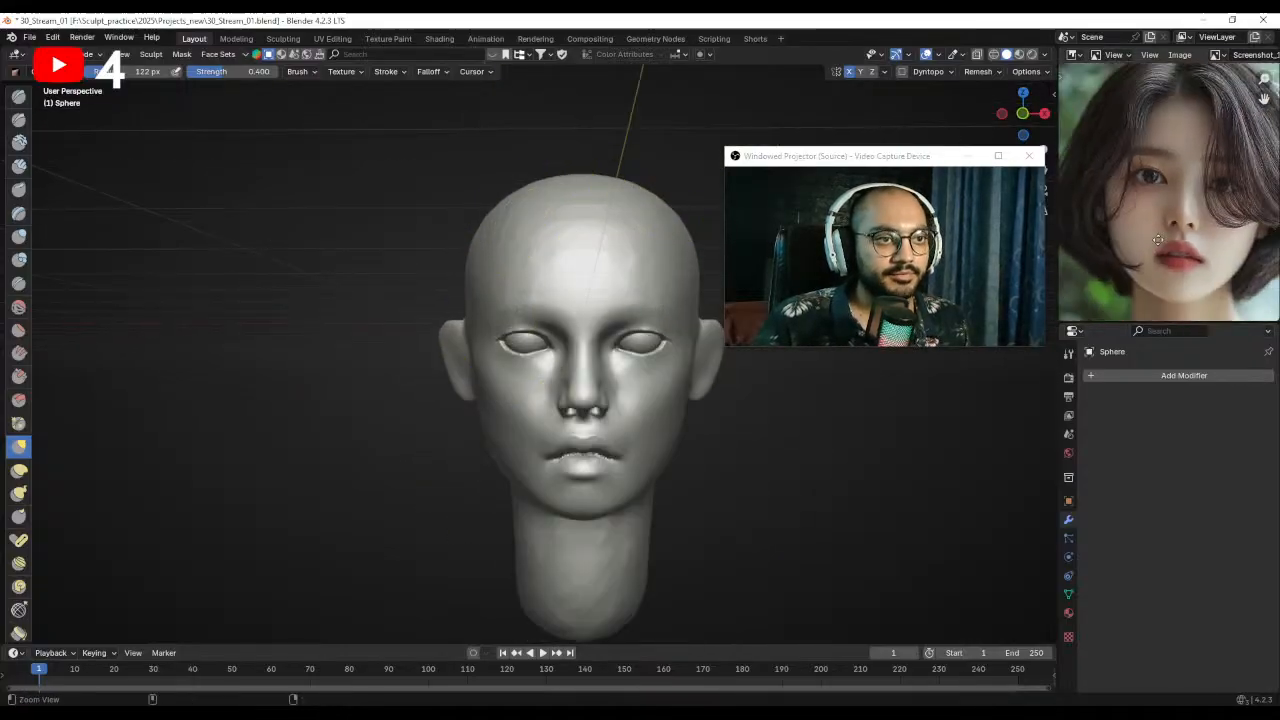
pyautogui.scroll(1, 1130, 208)
pyautogui.keyDown('shift'); pyautogui.moveTo(520, 398); pyautogui.dragTo(494, 322, button='middle'); pyautogui.keyUp('shift')
pyautogui.press('f')
pyautogui.click(481, 384)
pyautogui.moveTo(477, 384)
pyautogui.mouseDown(button='middle')
pyautogui.moveTo(458, 413)
pyautogui.moveTo(483, 394)
pyautogui.mouseUp(button='middle')
pyautogui.press('f')
pyautogui.click(484, 395)
pyautogui.moveTo(386, 397); pyautogui.dragTo(406, 398)
# - Reshape the side of the chin and lower jaw with the Grab brush at 123 px radius
pyautogui.moveTo(487, 405)
pyautogui.mouseDown(button='middle')
pyautogui.moveTo(436, 418)
pyautogui.moveTo(470, 440)
pyautogui.mouseUp(button='middle')
pyautogui.press('f')
pyautogui.click(441, 411)
pyautogui.moveTo(492, 402); pyautogui.dragTo(540, 398, button='middle')
pyautogui.press('f')
pyautogui.click(489, 403)
pyautogui.moveTo(521, 421); pyautogui.dragTo(516, 417)
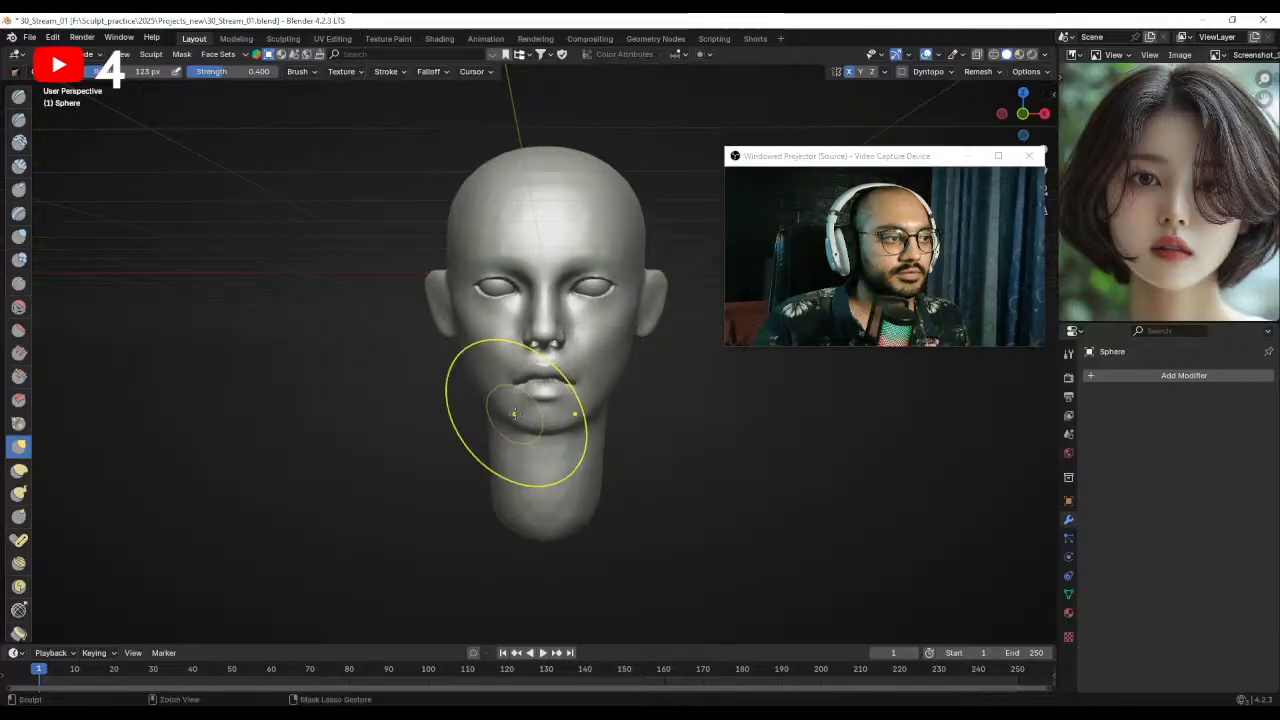
pyautogui.keyDown('ctrl'); pyautogui.moveTo(514, 415); pyautogui.dragTo(510, 404, button='middle'); pyautogui.keyUp('ctrl')
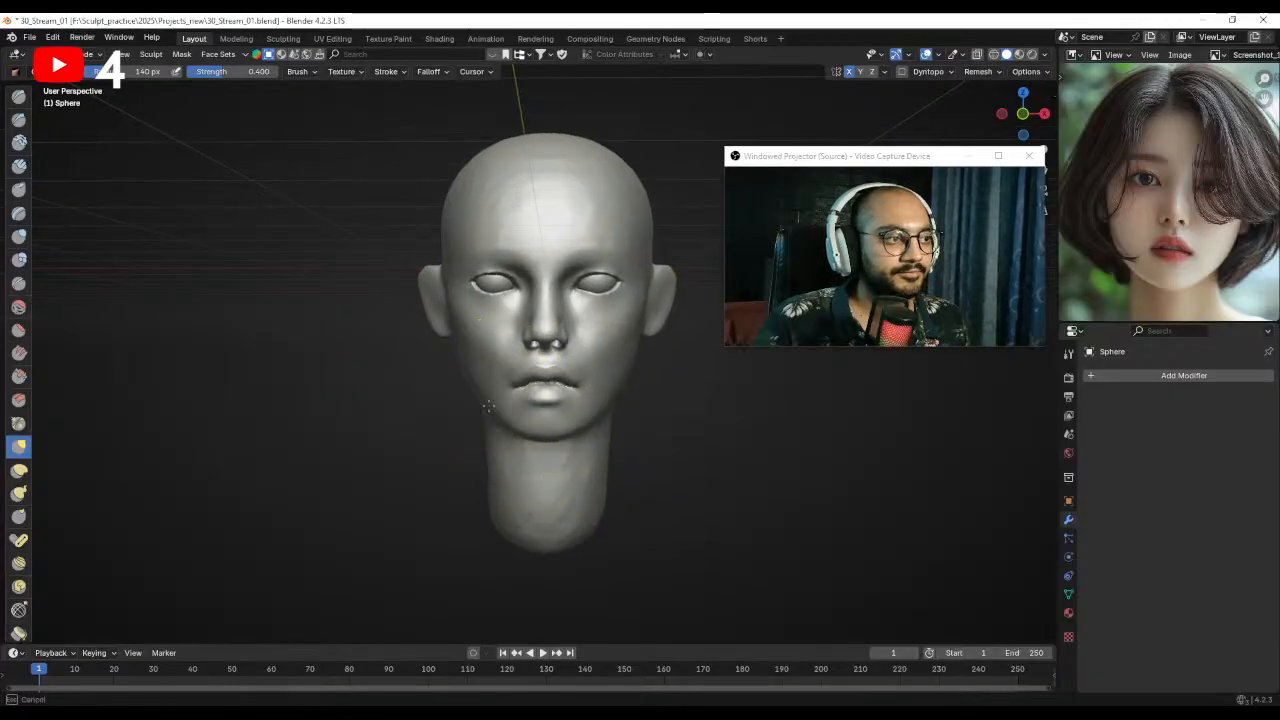
# - Shape the jaw angle below the ear with the Grab brush at 140 and 125 px radius
pyautogui.moveTo(462, 376); pyautogui.dragTo(466, 377, button='middle')
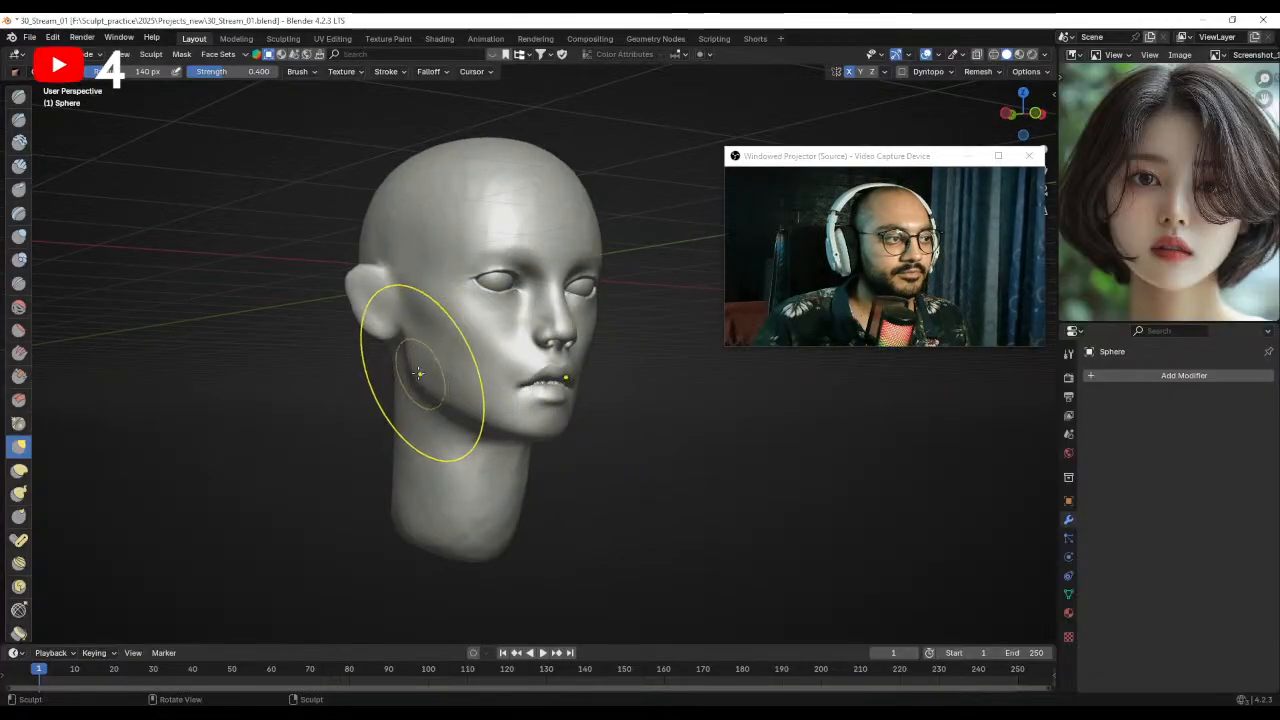
pyautogui.moveTo(417, 374)
pyautogui.mouseDown()
pyautogui.moveTo(407, 340)
pyautogui.moveTo(420, 377)
pyautogui.mouseUp()
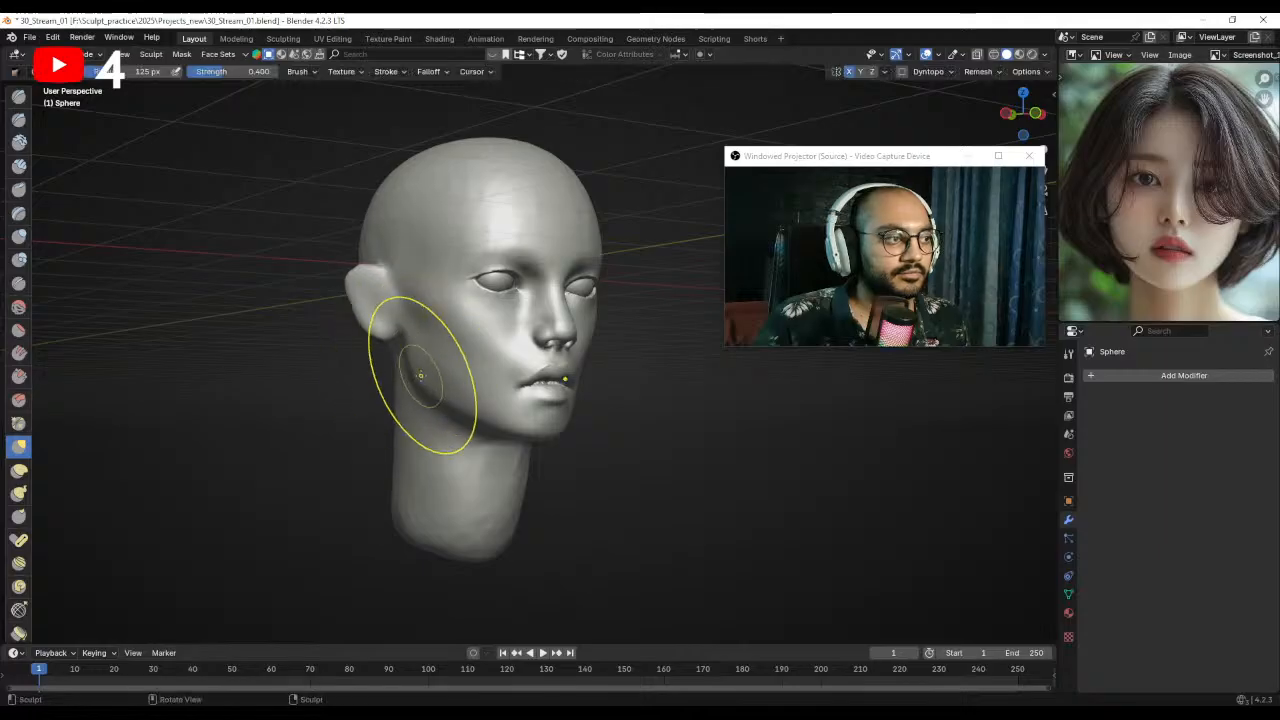
pyautogui.moveTo(484, 362)
pyautogui.mouseDown(button='middle')
pyautogui.moveTo(438, 363)
pyautogui.moveTo(474, 238)
pyautogui.moveTo(503, 306)
pyautogui.moveTo(477, 410)
pyautogui.moveTo(483, 387)
pyautogui.moveTo(491, 543)
pyautogui.moveTo(480, 486)
pyautogui.moveTo(497, 408)
pyautogui.mouseUp(button='middle')
pyautogui.press('f')
pyautogui.click(470, 400)
pyautogui.keyDown('alt'); pyautogui.moveTo(487, 388); pyautogui.dragTo(525, 405); pyautogui.keyUp('alt')
pyautogui.moveTo(525, 405)
pyautogui.keyDown('ctrl'); pyautogui.keyDown('alt'); pyautogui.mouseDown()
pyautogui.moveTo(540, 430)
pyautogui.moveTo(565, 433)
pyautogui.mouseUp(); pyautogui.keyUp('alt'); pyautogui.keyUp('ctrl')
pyautogui.moveTo(565, 433)
pyautogui.mouseDown(button='middle')
pyautogui.moveTo(580, 426)
pyautogui.moveTo(536, 275)
pyautogui.mouseUp(button='middle')
# - Sculpt the fold under the lower eyelid from the inner eye corner outward with the Draw Sharp brush at 33 px radius
pyautogui.click(19, 120)
pyautogui.moveTo(355, 295)
pyautogui.keyDown('ctrl'); pyautogui.mouseDown(button='middle')
pyautogui.moveTo(346, 260)
pyautogui.moveTo(350, 279)
pyautogui.mouseUp(button='middle'); pyautogui.keyUp('ctrl')
pyautogui.moveTo(487, 310); pyautogui.dragTo(474, 309, button='middle')
pyautogui.press('f')
pyautogui.click(512, 288)
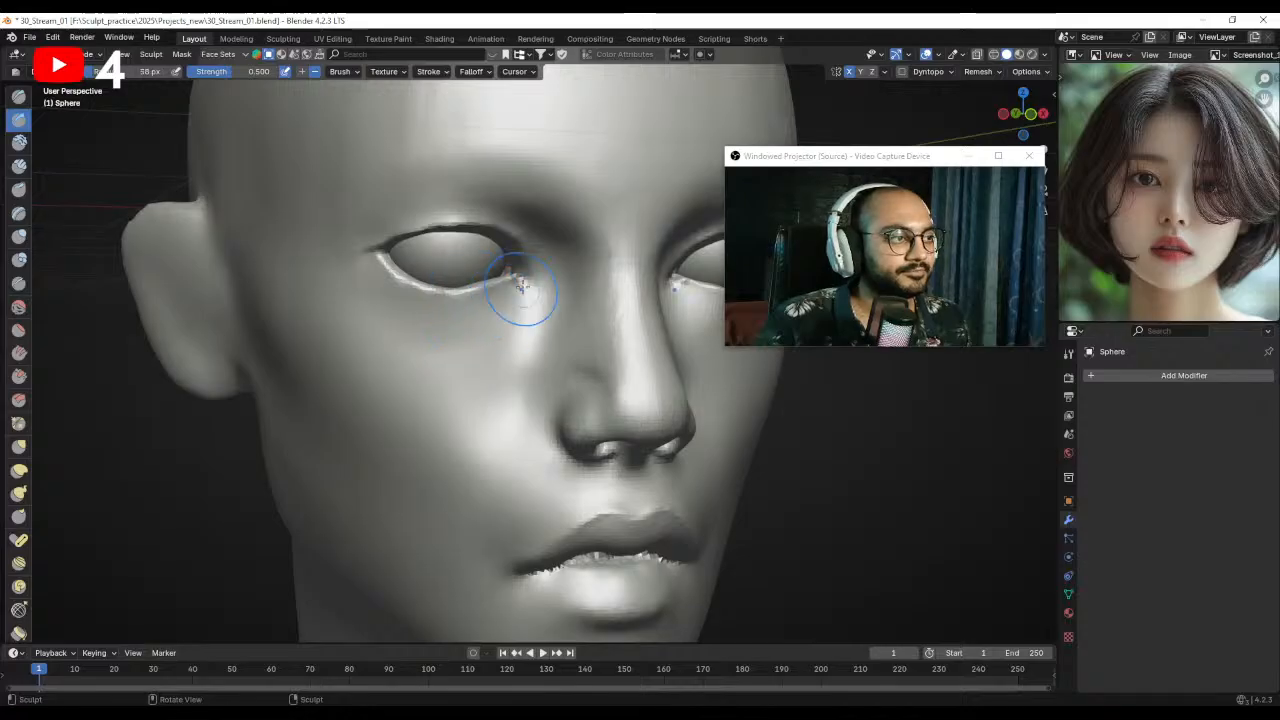
pyautogui.moveTo(517, 280); pyautogui.dragTo(461, 315)
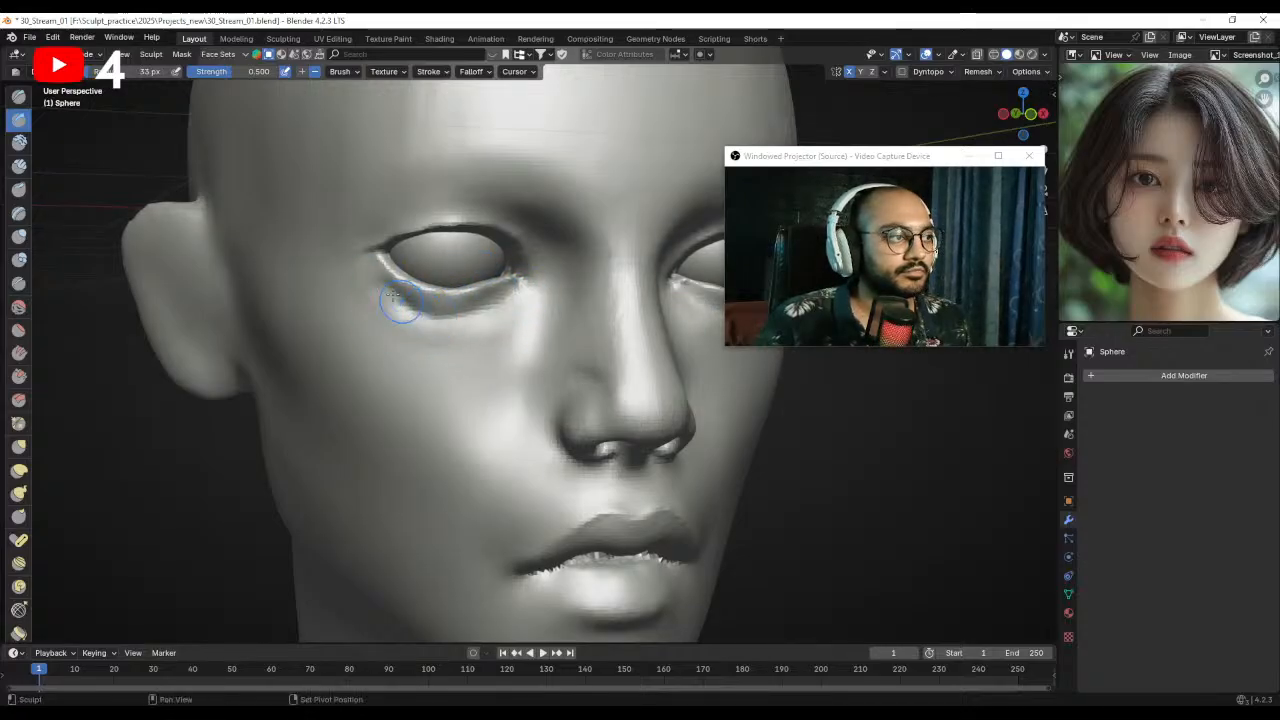
pyautogui.press('f')
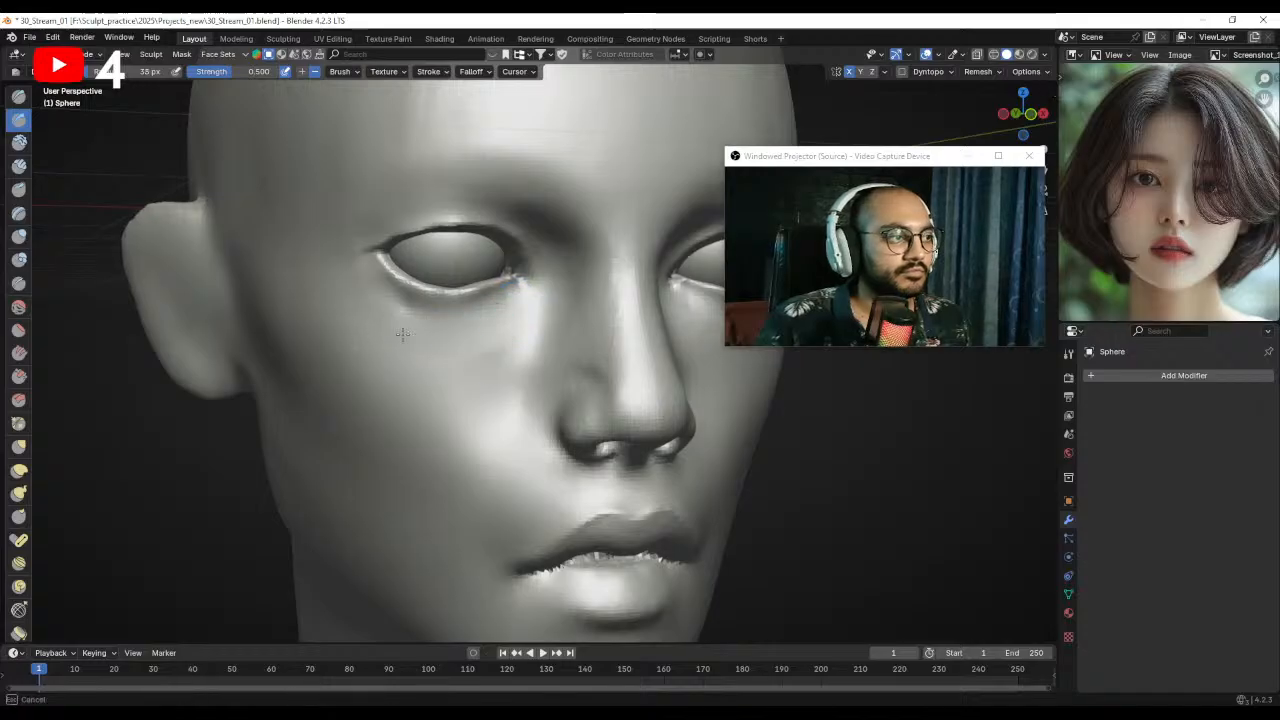
# - Carve a soft line from the inner eye corner down onto the cheek with the Draw Sharp brush
pyautogui.keyDown('ctrl'); pyautogui.moveTo(506, 319); pyautogui.dragTo(501, 341, button='middle'); pyautogui.keyUp('ctrl')
pyautogui.press('f')
pyautogui.click(509, 342)
pyautogui.moveTo(518, 290); pyautogui.dragTo(459, 376)
pyautogui.press('f')
pyautogui.click(474, 372)
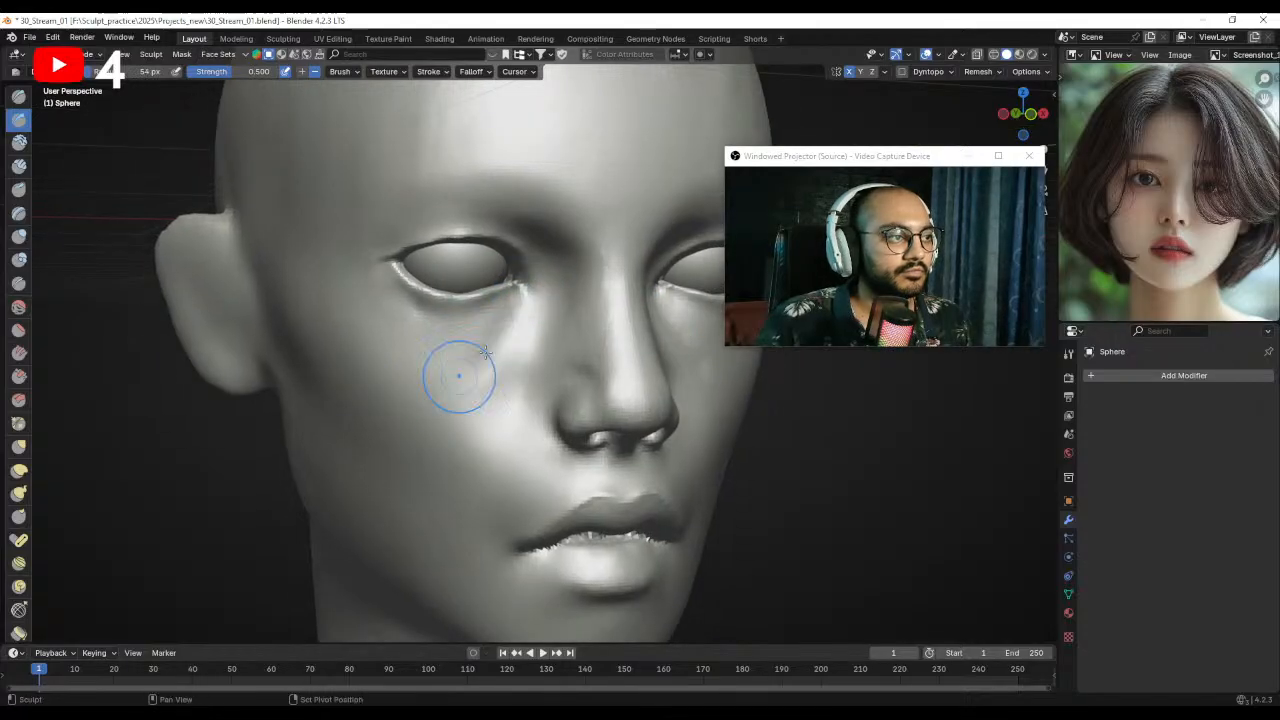
# - Smooth the cheek surface beside the nose and mouth
pyautogui.keyDown('shift'); pyautogui.moveTo(456, 423); pyautogui.dragTo(484, 436); pyautogui.keyUp('shift')
pyautogui.keyDown('ctrl'); pyautogui.moveTo(489, 411); pyautogui.dragTo(507, 450, button='middle'); pyautogui.keyUp('ctrl')
pyautogui.moveTo(530, 385)
pyautogui.mouseDown(button='middle')
pyautogui.moveTo(486, 369)
pyautogui.moveTo(569, 368)
pyautogui.moveTo(546, 334)
pyautogui.moveTo(588, 336)
pyautogui.mouseUp(button='middle')
pyautogui.press('f')
pyautogui.click(488, 364)
# - Build up the front of the cheek below the eye with the Clay Strips brush
pyautogui.click(19, 167)
pyautogui.press('f')
pyautogui.click(518, 338)
pyautogui.moveTo(524, 325); pyautogui.dragTo(497, 388)
pyautogui.moveTo(508, 302)
pyautogui.mouseDown(button='middle')
pyautogui.moveTo(457, 436)
pyautogui.moveTo(562, 330)
pyautogui.moveTo(571, 344)
pyautogui.mouseUp(button='middle')
pyautogui.moveTo(660, 401); pyautogui.dragTo(722, 388, button='middle')
pyautogui.moveTo(608, 357)
pyautogui.mouseDown(button='middle')
pyautogui.moveTo(654, 357)
pyautogui.moveTo(598, 368)
pyautogui.moveTo(542, 342)
pyautogui.moveTo(518, 362)
pyautogui.mouseUp(button='middle')
# - Add diagonal Clay Strips strokes along the underside of the cheekbone at 62 px radius
pyautogui.press('[')
pyautogui.press('[')
pyautogui.press('[')
pyautogui.press('[')
pyautogui.press('[')
pyautogui.press('f')
pyautogui.click(638, 332)
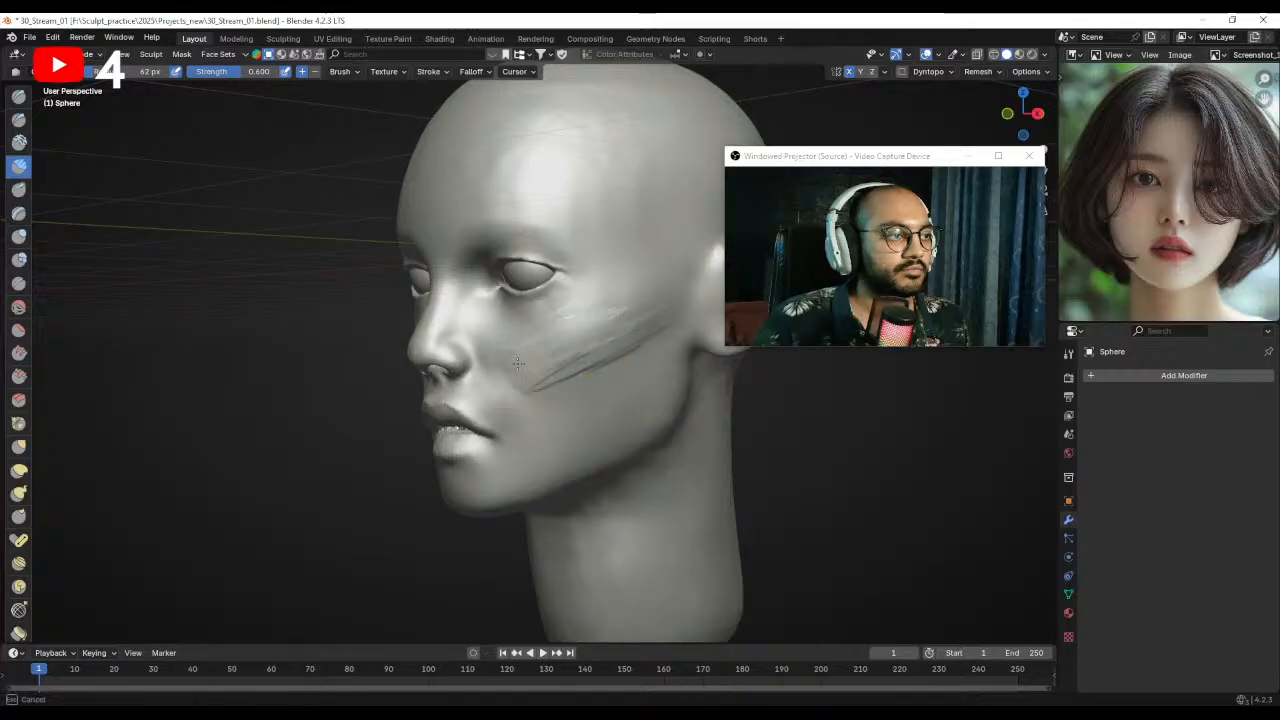
# - Refine the cheek between the cheekbone and mouth corner with the Clay Strips brush at 50 px radius
pyautogui.moveTo(533, 418); pyautogui.dragTo(664, 389, button='middle')
pyautogui.moveTo(629, 349); pyautogui.dragTo(581, 340, button='middle')
pyautogui.press('f')
pyautogui.click(558, 328)
pyautogui.moveTo(527, 388); pyautogui.dragTo(526, 372)
pyautogui.moveTo(528, 362); pyautogui.dragTo(563, 346, button='middle')
pyautogui.moveTo(445, 345); pyautogui.dragTo(515, 335, button='middle')
pyautogui.press('f')
pyautogui.click(530, 334)
pyautogui.moveTo(462, 396); pyautogui.dragTo(503, 383, button='middle')
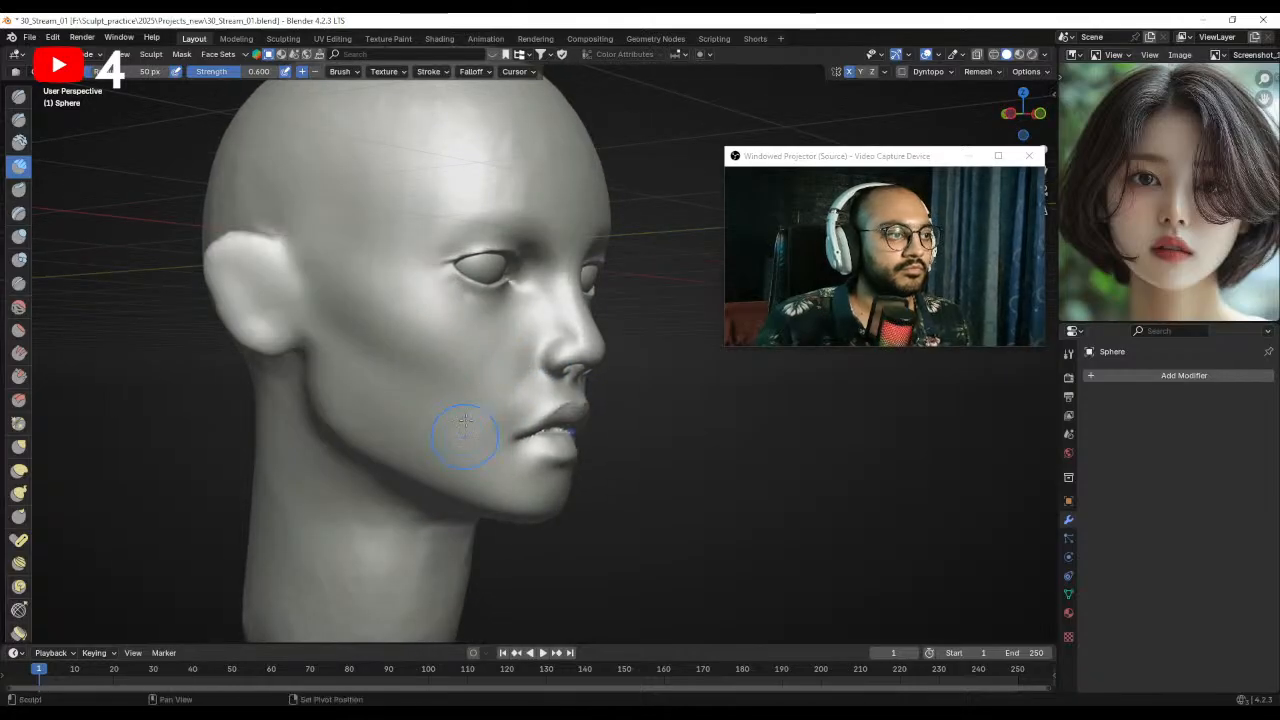
# - Add volume to the side of the cheek with the Clay Strips brush at 76 px radius
pyautogui.moveTo(583, 370)
pyautogui.mouseDown(button='middle')
pyautogui.moveTo(571, 343)
pyautogui.moveTo(520, 330)
pyautogui.mouseUp(button='middle')
pyautogui.press('f')
pyautogui.moveTo(369, 376); pyautogui.dragTo(561, 380, button='middle')
pyautogui.moveTo(611, 344); pyautogui.dragTo(592, 346)
pyautogui.moveTo(565, 348)
pyautogui.mouseDown(button='middle')
pyautogui.moveTo(617, 374)
pyautogui.moveTo(586, 423)
pyautogui.moveTo(588, 380)
pyautogui.moveTo(600, 377)
pyautogui.mouseUp(button='middle')
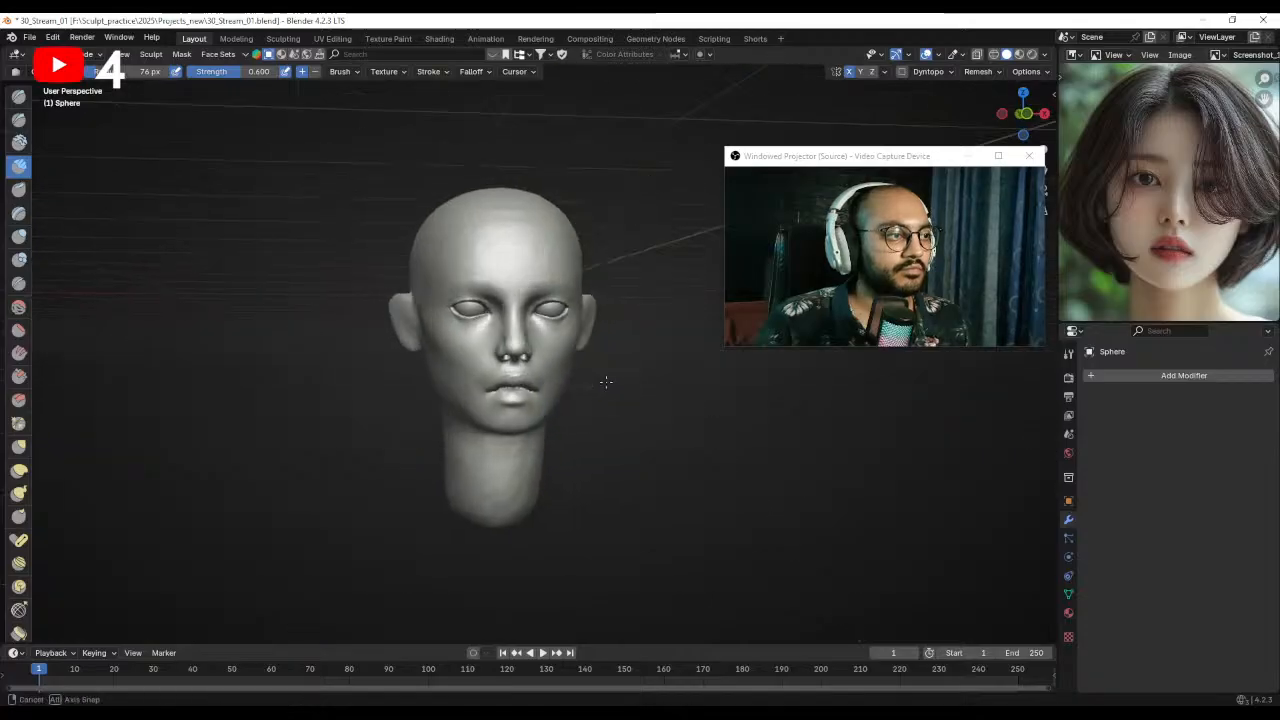
pyautogui.scroll(3, 586, 406)
# - Adjust the mouth and chin from the front with the Grab brush at 173 and 119 px radius
pyautogui.press('g')
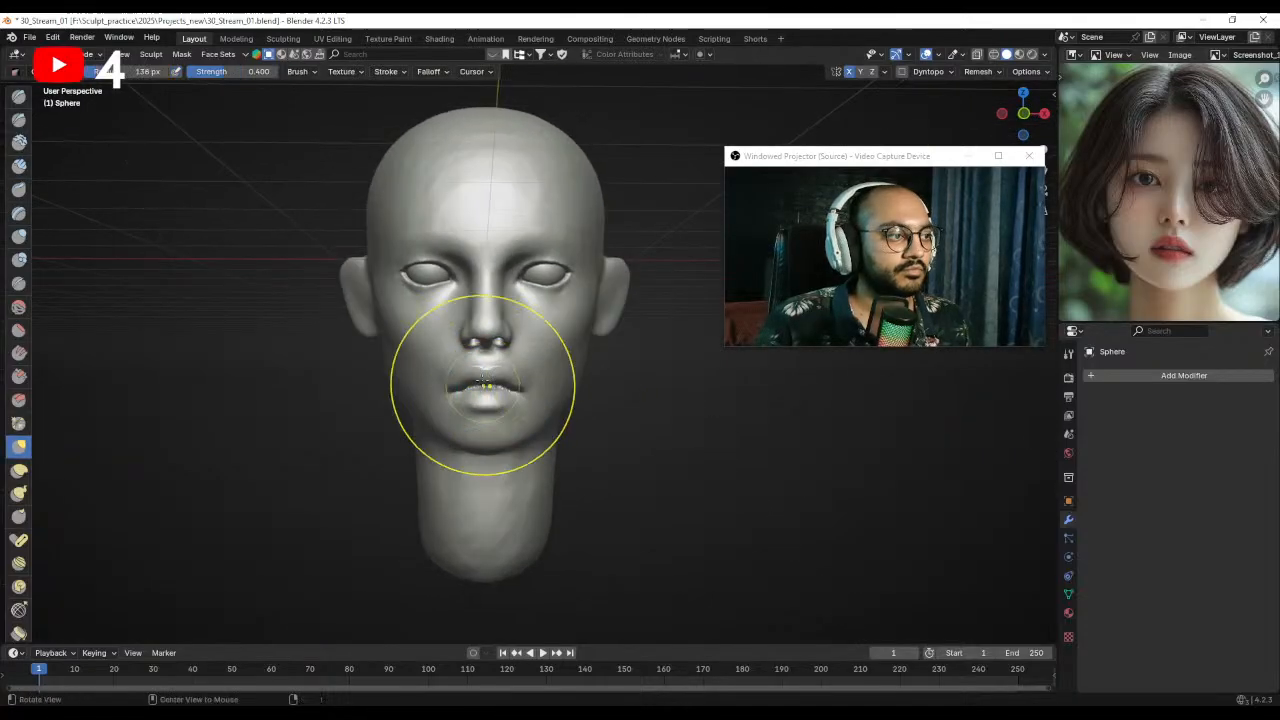
pyautogui.scroll(-2, 483, 400)
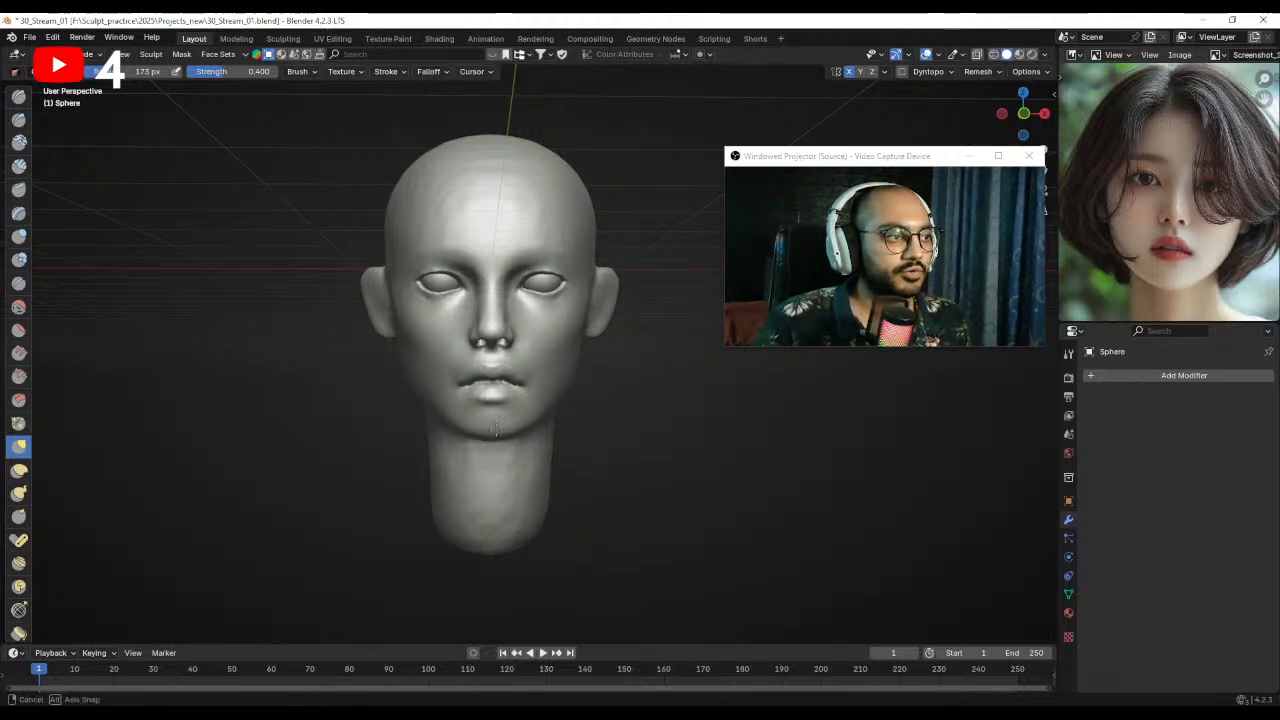
pyautogui.scroll(2, 491, 400)
pyautogui.keyDown('shift'); pyautogui.moveTo(491, 400); pyautogui.dragTo(500, 332, button='middle'); pyautogui.keyUp('shift')
pyautogui.press('f')
pyautogui.click(464, 345)
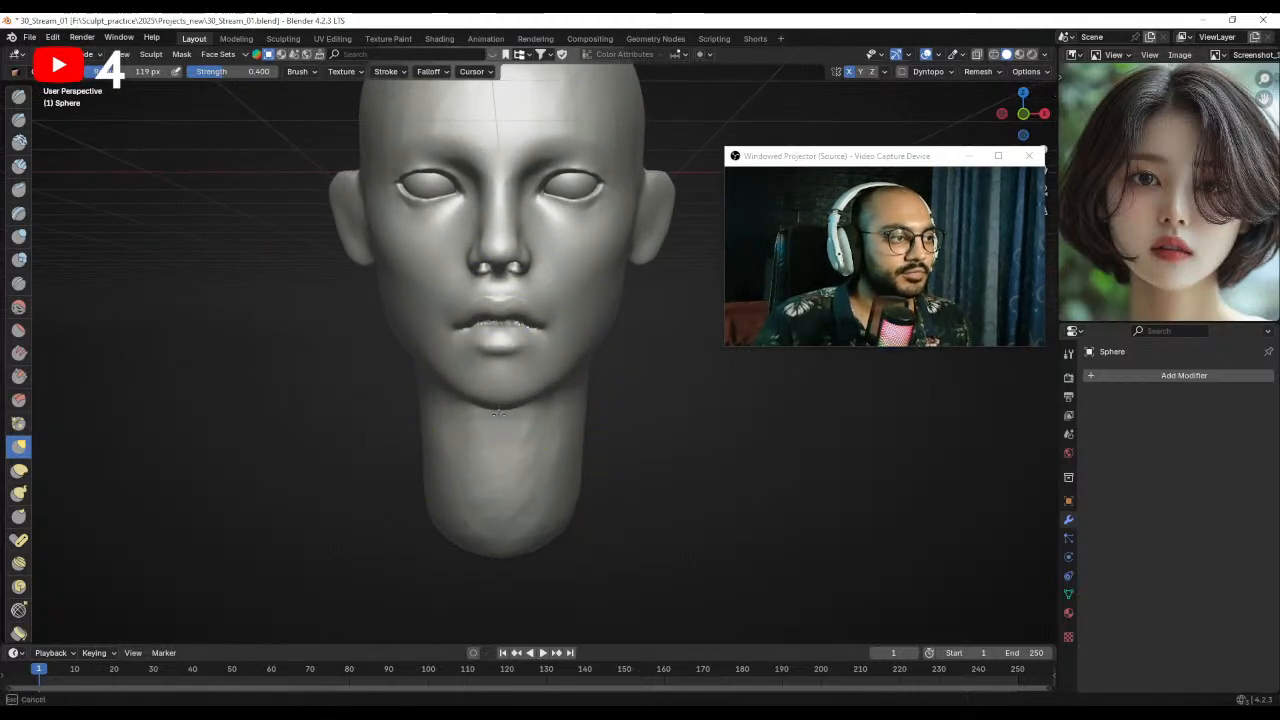
pyautogui.moveTo(498, 413)
pyautogui.mouseDown(button='middle')
pyautogui.moveTo(543, 400)
pyautogui.moveTo(500, 410)
pyautogui.moveTo(509, 422)
pyautogui.mouseUp(button='middle')
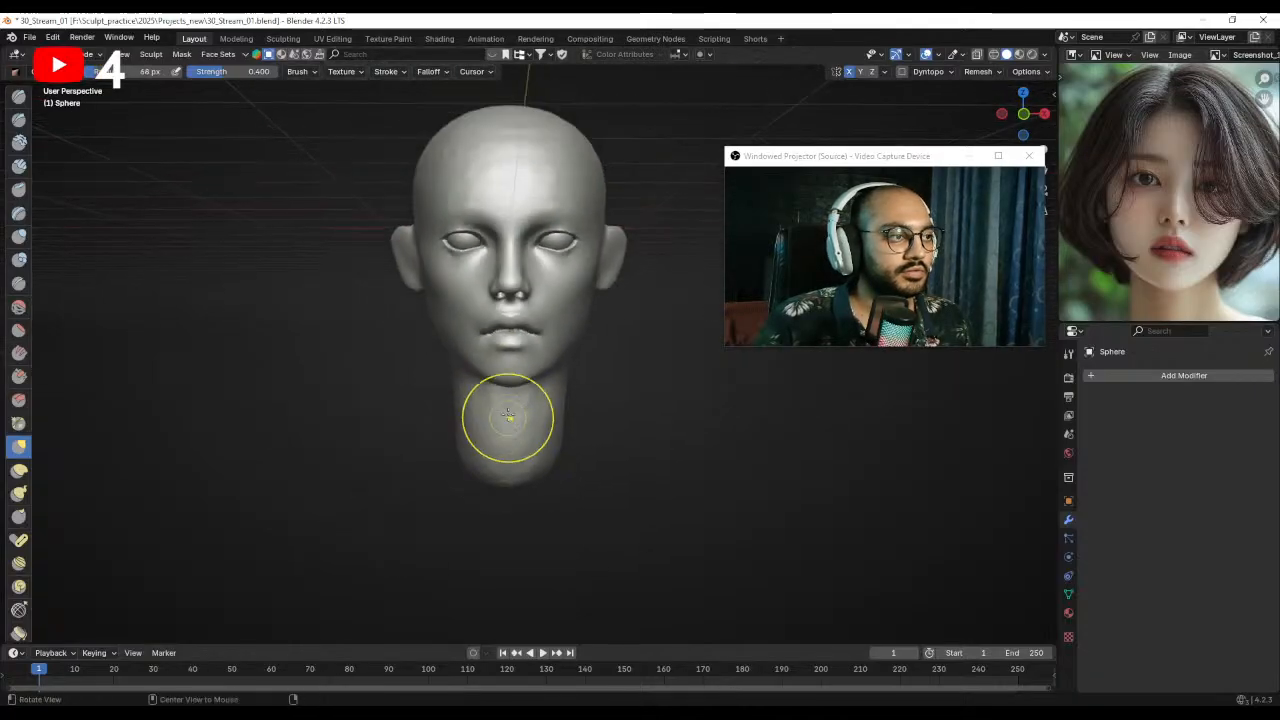
# - Nudge the contour of the lower face inward with small Grab brush strokes
pyautogui.moveTo(525, 423)
pyautogui.keyDown('ctrl'); pyautogui.keyDown('alt'); pyautogui.mouseDown()
pyautogui.moveTo(530, 390)
pyautogui.moveTo(440, 382)
pyautogui.mouseUp(); pyautogui.keyUp('alt'); pyautogui.keyUp('ctrl')
pyautogui.press('f')
pyautogui.click(448, 387)
pyautogui.moveTo(506, 366); pyautogui.dragTo(497, 387, button='middle')
pyautogui.press('f')
pyautogui.click(487, 387)
pyautogui.moveTo(419, 360); pyautogui.dragTo(425, 360)
pyautogui.moveTo(418, 360); pyautogui.dragTo(421, 359)
pyautogui.moveTo(425, 358); pyautogui.dragTo(286, 286, button='middle')
# - Build up the side of the cheek with the Clay Strips brush at 82 px radius and smooth the area below
pyautogui.click(24, 168)
pyautogui.moveTo(436, 312)
pyautogui.keyDown('alt'); pyautogui.mouseDown()
pyautogui.moveTo(449, 392)
pyautogui.moveTo(470, 368)
pyautogui.mouseUp(); pyautogui.keyUp('alt')
pyautogui.moveTo(520, 402)
pyautogui.keyDown('ctrl'); pyautogui.keyDown('alt'); pyautogui.mouseDown()
pyautogui.moveTo(563, 297)
pyautogui.moveTo(596, 376)
pyautogui.mouseUp(); pyautogui.keyUp('alt'); pyautogui.keyUp('ctrl')
pyautogui.press('f')
pyautogui.click(545, 362)
pyautogui.moveTo(608, 306)
pyautogui.mouseDown()
pyautogui.moveTo(559, 404)
pyautogui.moveTo(548, 388)
pyautogui.moveTo(569, 308)
pyautogui.mouseUp()
pyautogui.moveTo(553, 353)
pyautogui.keyDown('shift'); pyautogui.mouseDown()
pyautogui.moveTo(531, 323)
pyautogui.moveTo(523, 386)
pyautogui.moveTo(537, 318)
pyautogui.moveTo(571, 394)
pyautogui.mouseUp(); pyautogui.keyUp('shift')
pyautogui.keyDown('alt'); pyautogui.moveTo(551, 306); pyautogui.dragTo(585, 440); pyautogui.keyUp('alt')
pyautogui.keyDown('alt'); pyautogui.moveTo(581, 395); pyautogui.dragTo(604, 350); pyautogui.keyUp('alt')
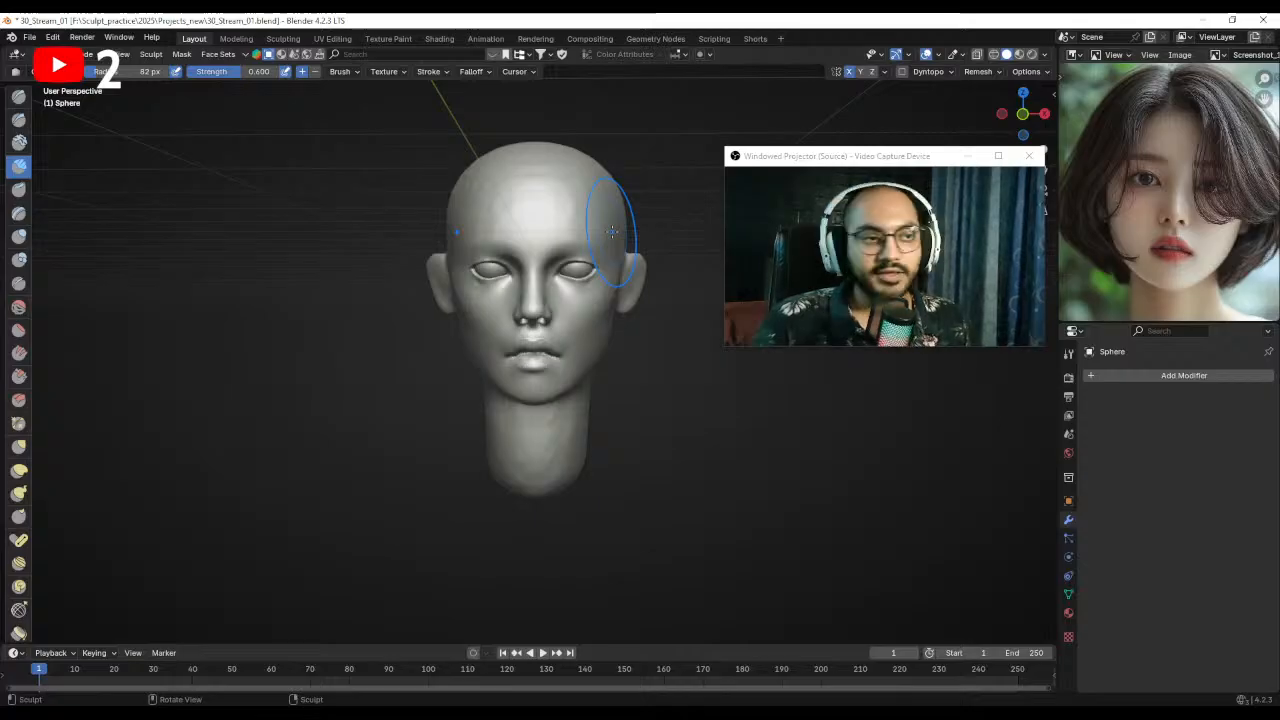
# - Examine the head's proportions from the front and in three-quarter view
pyautogui.scroll(1, 545, 290)
pyautogui.moveTo(534, 312); pyautogui.dragTo(552, 314, button='middle')
pyautogui.keyDown('shift'); pyautogui.moveTo(540, 312); pyautogui.dragTo(540, 362, button='middle'); pyautogui.keyUp('shift')
pyautogui.scroll(2, 509, 250)
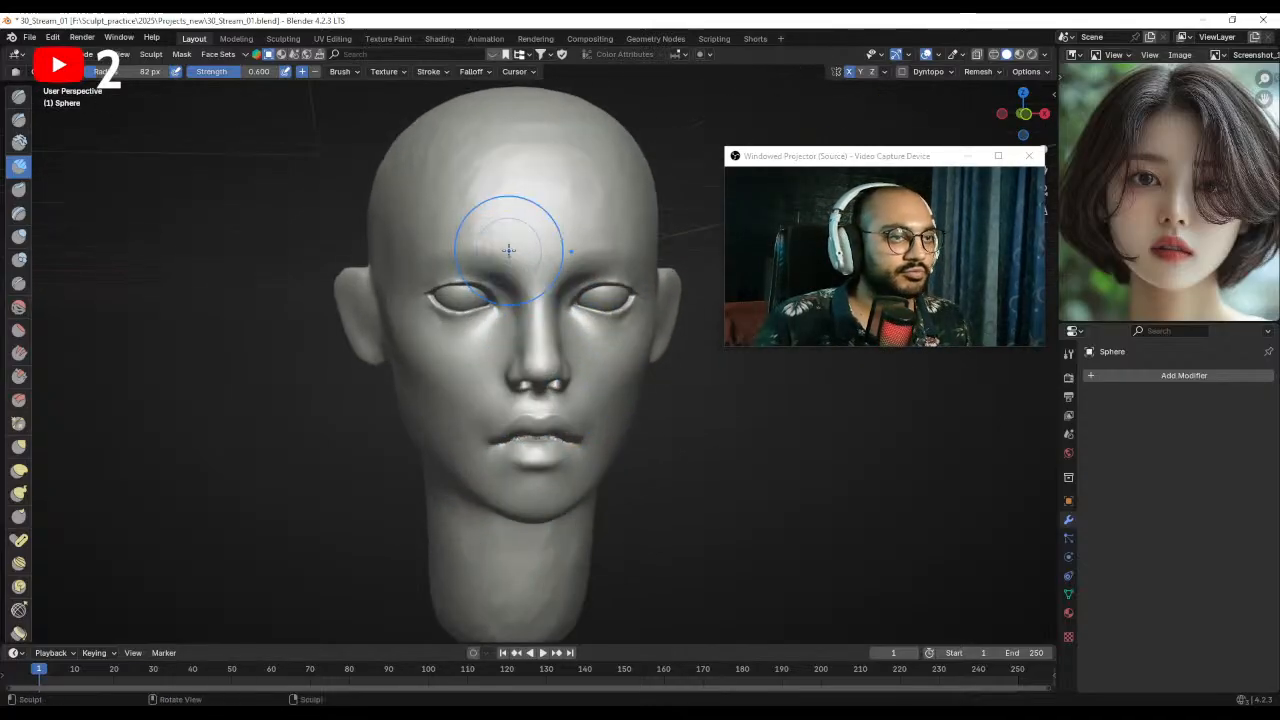
pyautogui.keyDown('alt'); pyautogui.keyDown('shift'); pyautogui.moveTo(523, 272); pyautogui.dragTo(530, 337); pyautogui.keyUp('shift'); pyautogui.keyUp('alt')
pyautogui.scroll(2, 478, 272)
pyautogui.keyDown('alt'); pyautogui.moveTo(642, 285); pyautogui.dragTo(450, 325); pyautogui.keyUp('alt')
pyautogui.keyDown('ctrl'); pyautogui.keyDown('alt'); pyautogui.moveTo(455, 325); pyautogui.dragTo(460, 270); pyautogui.keyUp('alt'); pyautogui.keyUp('ctrl')
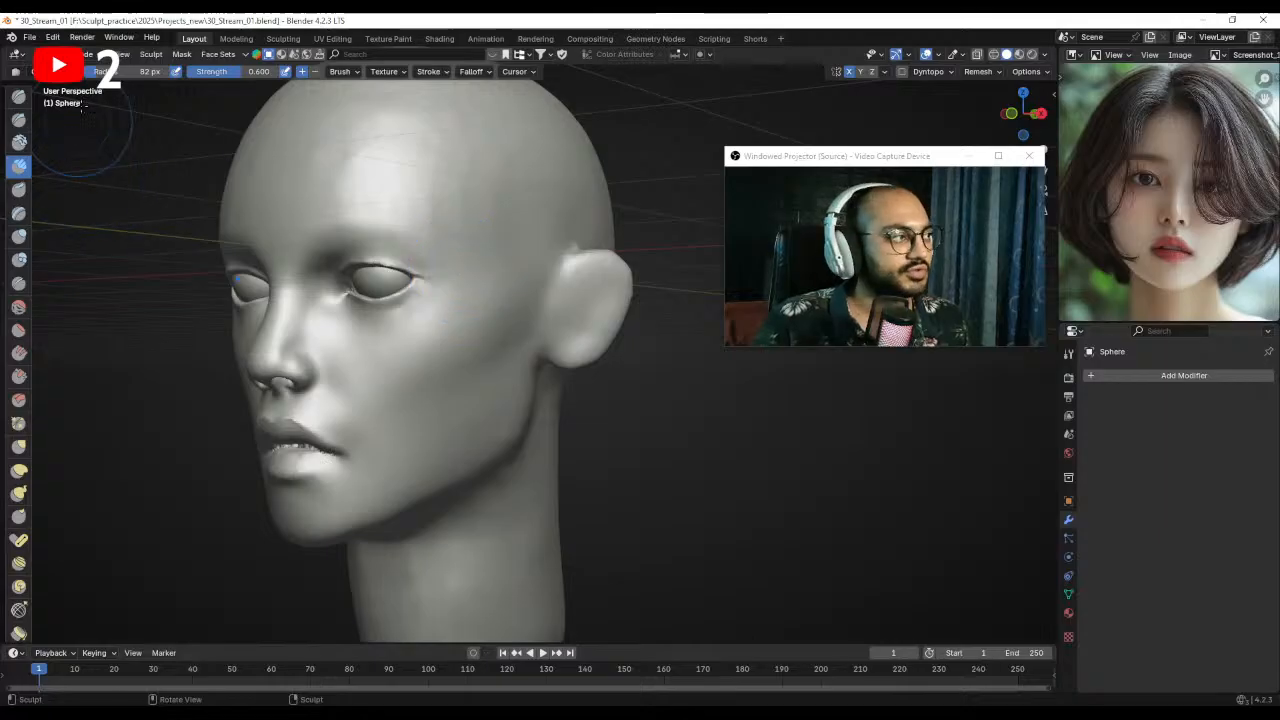
# - Rough in the ear's outer rim with the Draw brush and smooth its surface from top to lobe
pyautogui.click(18, 95)
pyautogui.moveTo(480, 215)
pyautogui.keyDown('alt'); pyautogui.mouseDown()
pyautogui.moveTo(470, 283)
pyautogui.moveTo(474, 258)
pyautogui.moveTo(510, 294)
pyautogui.moveTo(496, 287)
pyautogui.moveTo(517, 267)
pyautogui.moveTo(511, 287)
pyautogui.moveTo(570, 257)
pyautogui.mouseUp(); pyautogui.keyUp('alt')
pyautogui.press('f')
pyautogui.click(474, 286)
pyautogui.press('f')
pyautogui.click(508, 268)
pyautogui.press('f')
pyautogui.click(562, 268)
pyautogui.moveTo(552, 274)
pyautogui.keyDown('shift'); pyautogui.mouseDown()
pyautogui.moveTo(519, 285)
pyautogui.moveTo(607, 298)
pyautogui.moveTo(586, 357)
pyautogui.moveTo(536, 398)
pyautogui.mouseUp(); pyautogui.keyUp('shift')
# - Carve the ear's inner hollow and the opening behind the tragus with the Draw brush at 37 px radius
pyautogui.press('f')
pyautogui.click(564, 283)
pyautogui.keyDown('shift'); pyautogui.moveTo(515, 338); pyautogui.dragTo(531, 357, button='middle'); pyautogui.keyUp('shift')
pyautogui.press('f')
pyautogui.click(520, 325)
pyautogui.moveTo(486, 278); pyautogui.dragTo(513, 360)
pyautogui.moveTo(518, 360); pyautogui.dragTo(535, 364, button='middle')
pyautogui.keyDown('ctrl'); pyautogui.moveTo(486, 316); pyautogui.dragTo(528, 375); pyautogui.keyUp('ctrl')
pyautogui.moveTo(524, 376); pyautogui.dragTo(510, 344, button='middle')
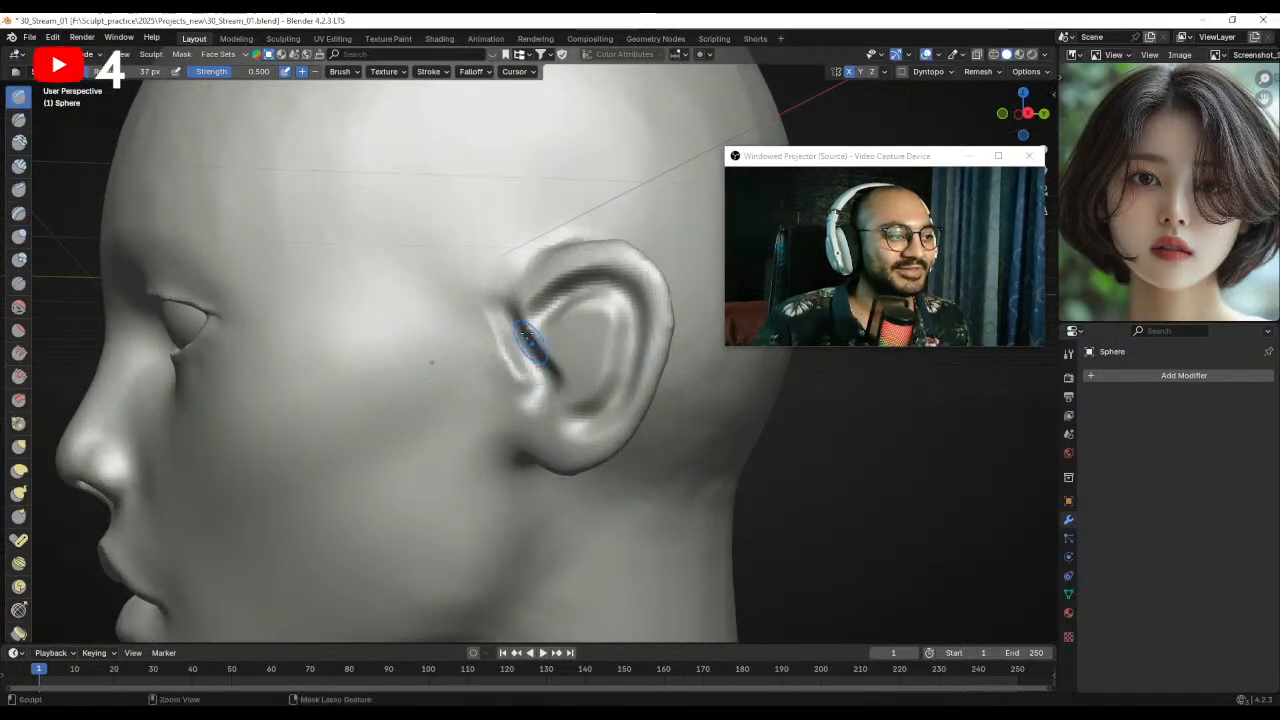
# - Pull the tragus and the front edge of the ear opening into shape with the Grab brush at 46 px radius
pyautogui.press('g')
pyautogui.moveTo(523, 350); pyautogui.dragTo(527, 360, button='middle')
pyautogui.moveTo(475, 364)
pyautogui.mouseDown()
pyautogui.moveTo(538, 352)
pyautogui.moveTo(438, 354)
pyautogui.mouseUp()
pyautogui.hotkey('ctrl', 'z')
pyautogui.moveTo(442, 362); pyautogui.dragTo(428, 376)
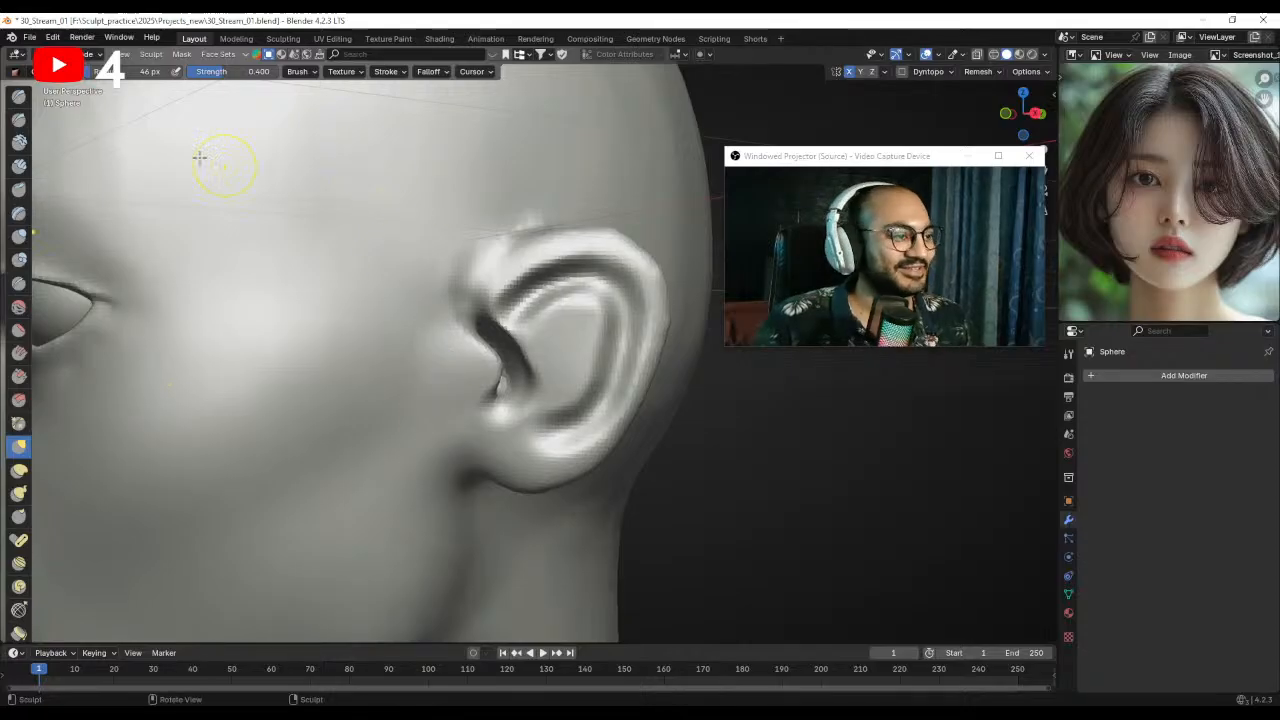
# - Shape the concha behind the tragus with the Draw brush and smooth the strokes
pyautogui.click(17, 97)
pyautogui.scroll(1, 461, 297)
pyautogui.moveTo(461, 297); pyautogui.dragTo(520, 305, button='middle')
pyautogui.moveTo(508, 300)
pyautogui.mouseDown()
pyautogui.moveTo(497, 321)
pyautogui.moveTo(491, 303)
pyautogui.moveTo(503, 345)
pyautogui.mouseUp()
pyautogui.press('f')
pyautogui.click(520, 320)
pyautogui.moveTo(503, 366); pyautogui.dragTo(542, 371, button='middle')
pyautogui.moveTo(540, 365); pyautogui.dragTo(520, 340)
pyautogui.moveTo(528, 345)
pyautogui.keyDown('shift'); pyautogui.mouseDown()
pyautogui.moveTo(529, 364)
pyautogui.moveTo(520, 332)
pyautogui.mouseUp(); pyautogui.keyUp('shift')
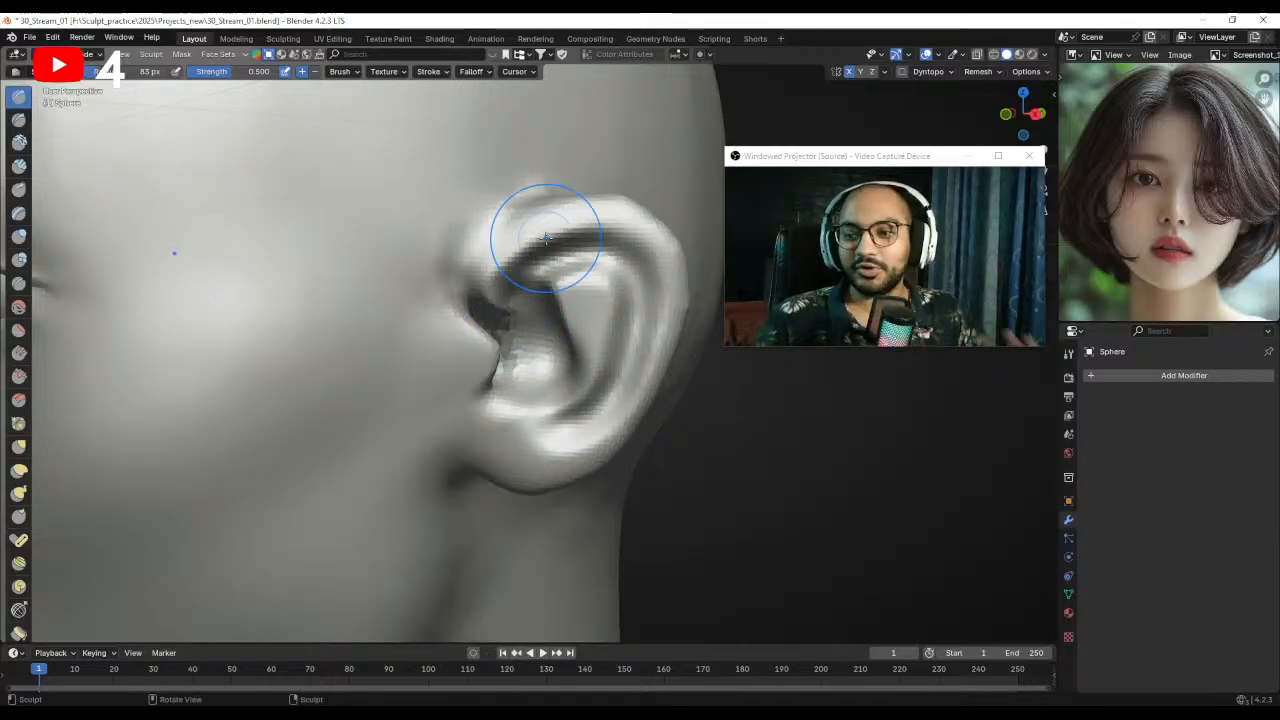
# - Refine the upper helix and the fold beneath it with the Draw brush at 83, 55 and 43 px radius
pyautogui.moveTo(514, 232); pyautogui.dragTo(590, 216)
pyautogui.moveTo(541, 338)
pyautogui.keyDown('ctrl'); pyautogui.mouseDown(button='middle')
pyautogui.moveTo(541, 326)
pyautogui.moveTo(596, 308)
pyautogui.mouseUp(button='middle'); pyautogui.keyUp('ctrl')
pyautogui.press('f')
pyautogui.click(490, 304)
pyautogui.click(503, 306)
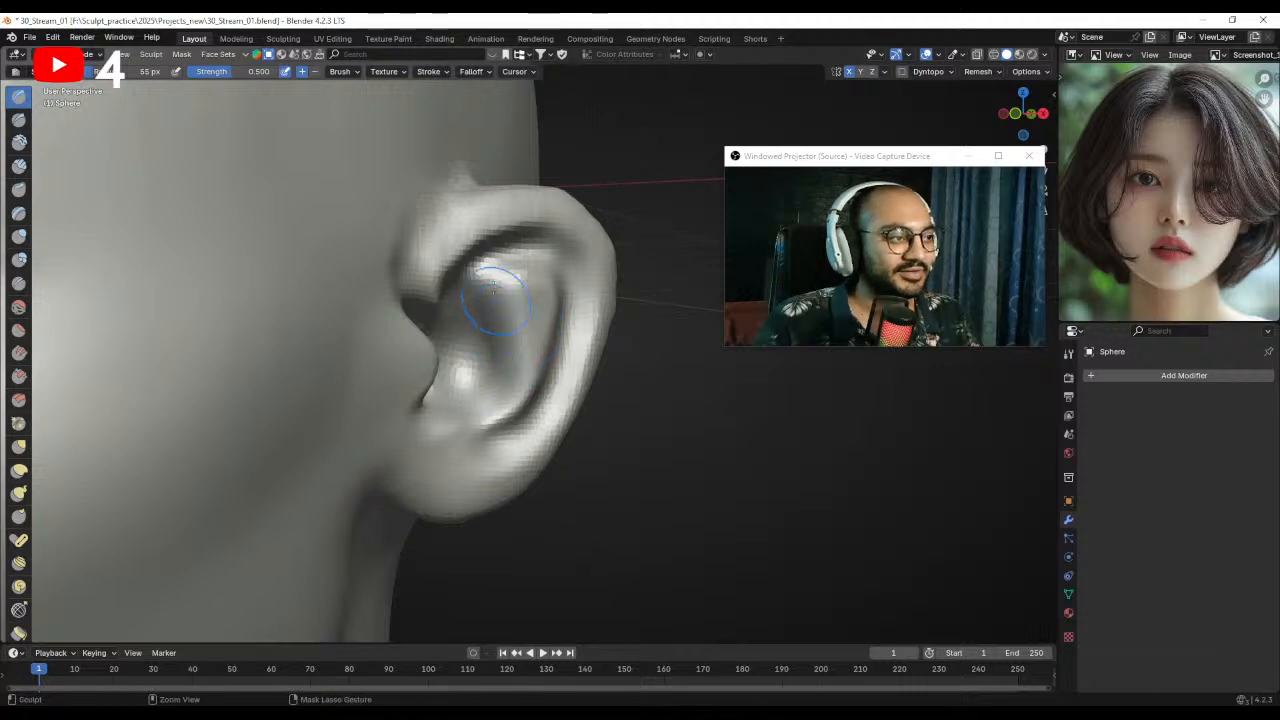
pyautogui.moveTo(484, 302); pyautogui.dragTo(484, 268, button='middle')
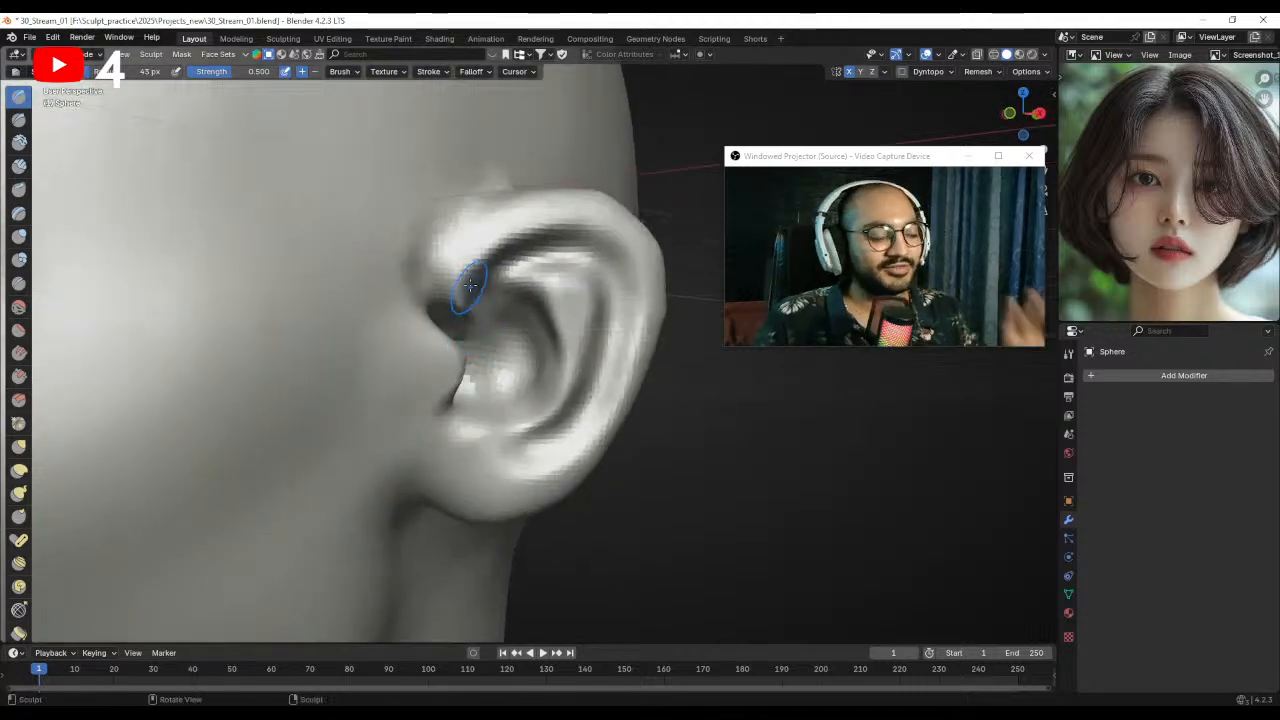
pyautogui.moveTo(523, 330); pyautogui.dragTo(508, 308, button='middle')
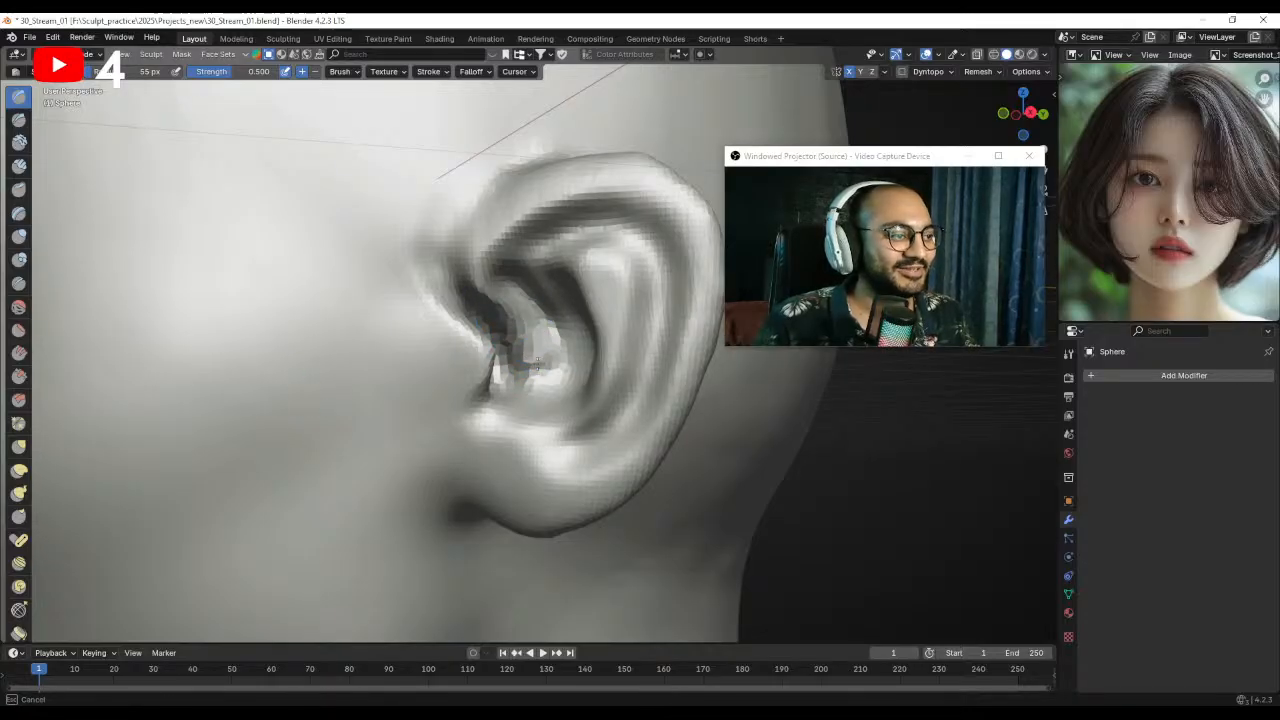
# - Smooth the inside of the concha and build up the antihelix with the Draw brush at 70 px radius
pyautogui.keyDown('shift'); pyautogui.moveTo(507, 329); pyautogui.dragTo(528, 357); pyautogui.keyUp('shift')
pyautogui.moveTo(528, 350); pyautogui.dragTo(574, 337, button='middle')
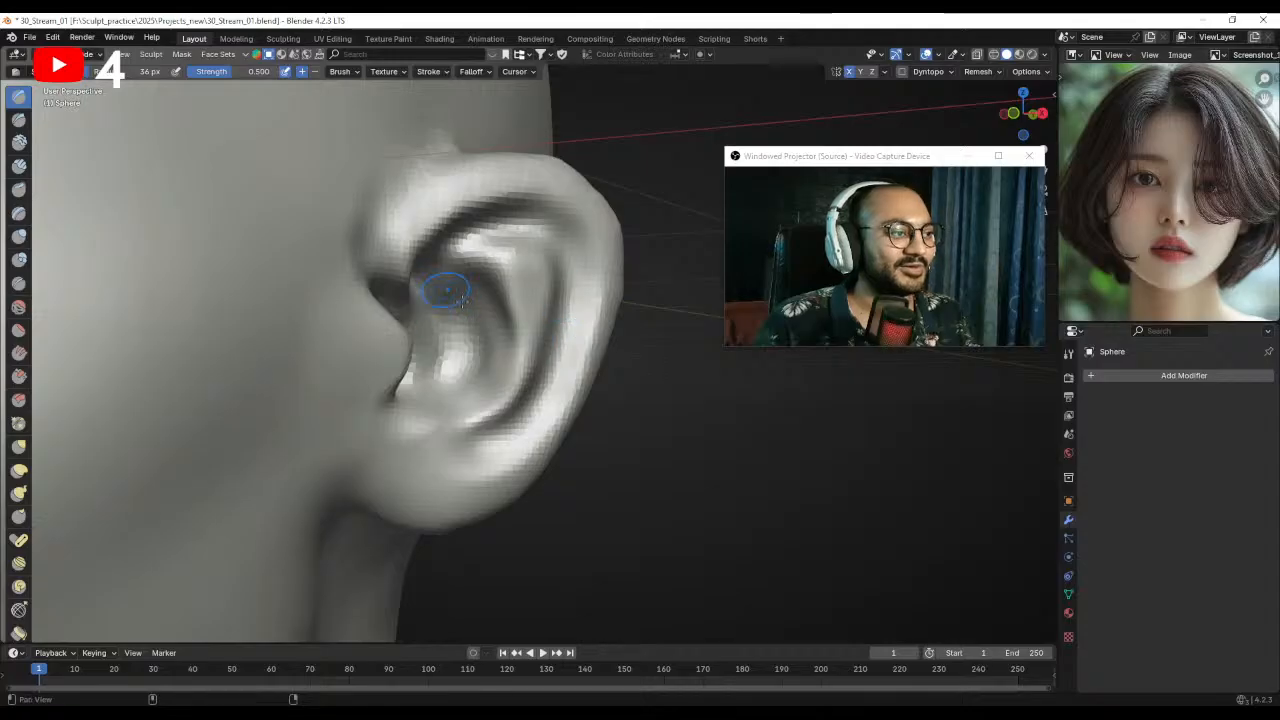
pyautogui.keyDown('shift'); pyautogui.moveTo(431, 294); pyautogui.dragTo(462, 325, button='middle'); pyautogui.keyUp('shift')
pyautogui.press('f')
pyautogui.click(507, 281)
pyautogui.moveTo(517, 375)
pyautogui.mouseDown(button='middle')
pyautogui.moveTo(587, 310)
pyautogui.moveTo(636, 326)
pyautogui.mouseUp(button='middle')
pyautogui.press('f')
pyautogui.click(651, 300)
pyautogui.moveTo(586, 266); pyautogui.dragTo(588, 304)
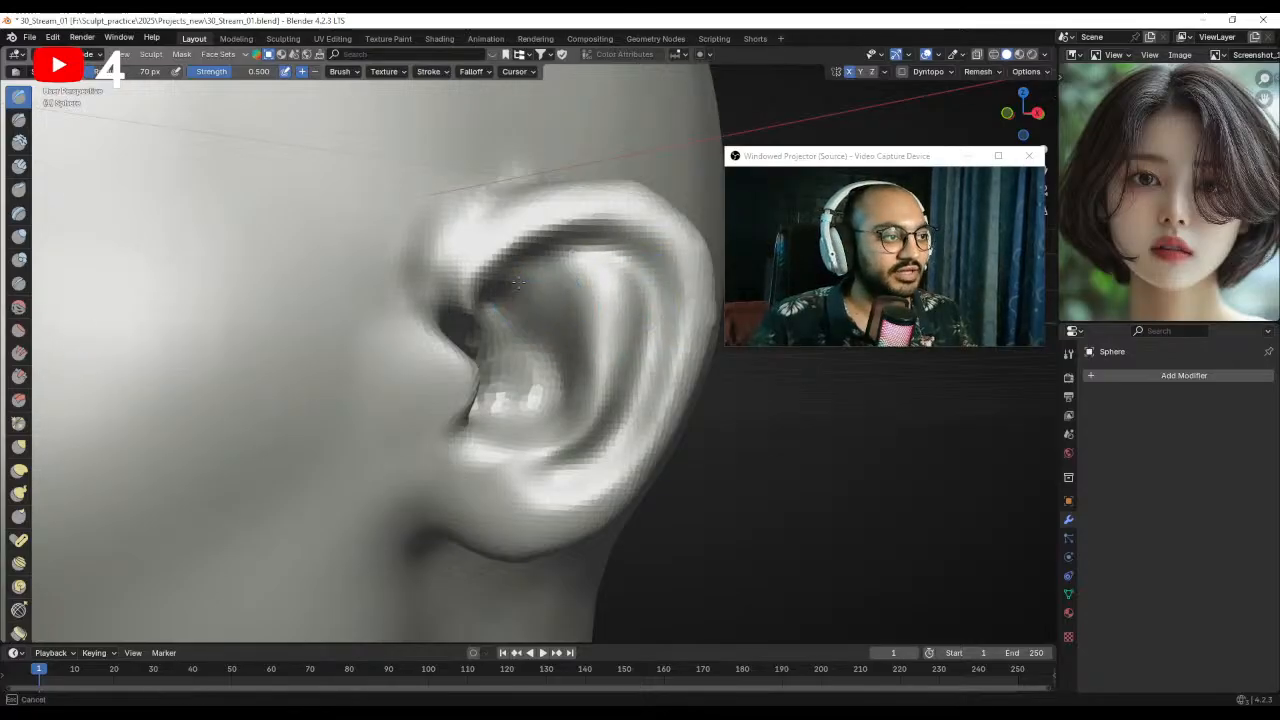
# - Carve the hollow in the upper antihelix and the groove inside the outer rim with the Draw brush at 44 and 35 px radius
pyautogui.moveTo(521, 300); pyautogui.dragTo(568, 318, button='middle')
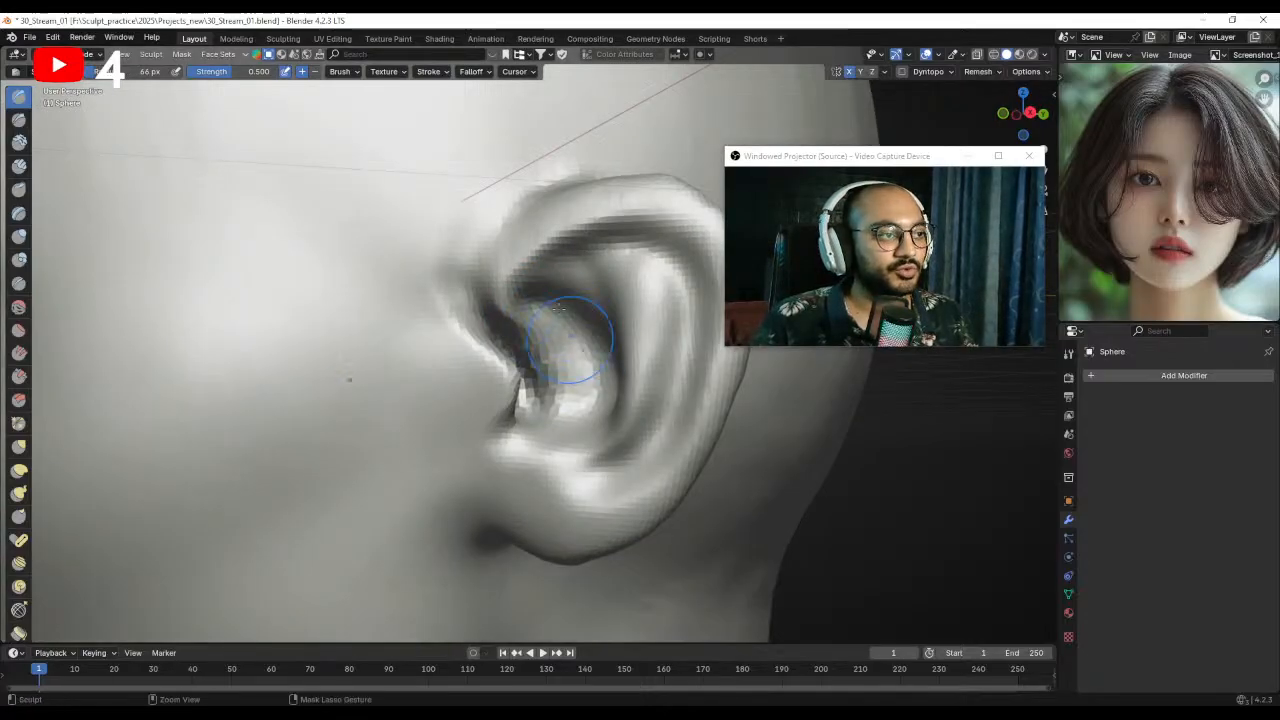
pyautogui.click(596, 303)
pyautogui.moveTo(617, 283); pyautogui.dragTo(577, 301, button='middle')
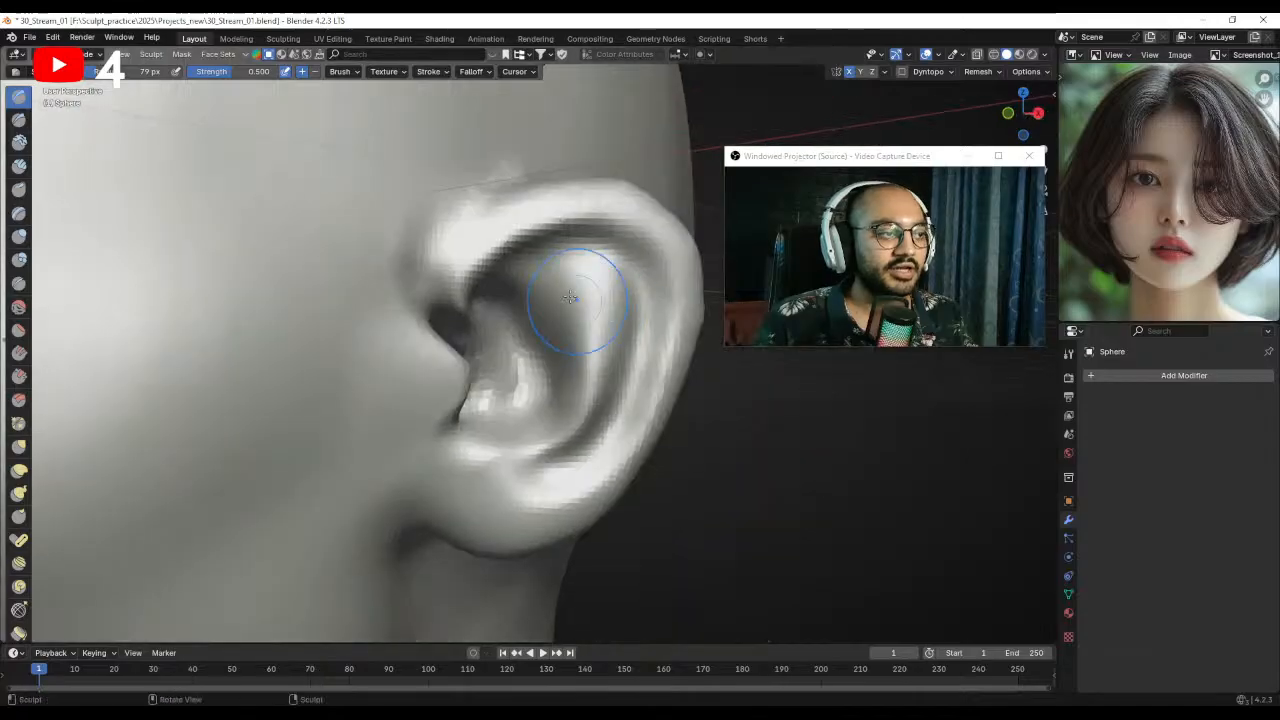
pyautogui.scroll(-3, 566, 366)
pyautogui.scroll(2, 563, 370)
pyautogui.moveTo(563, 368)
pyautogui.mouseDown(button='middle')
pyautogui.moveTo(543, 300)
pyautogui.moveTo(568, 341)
pyautogui.moveTo(540, 285)
pyautogui.mouseUp(button='middle')
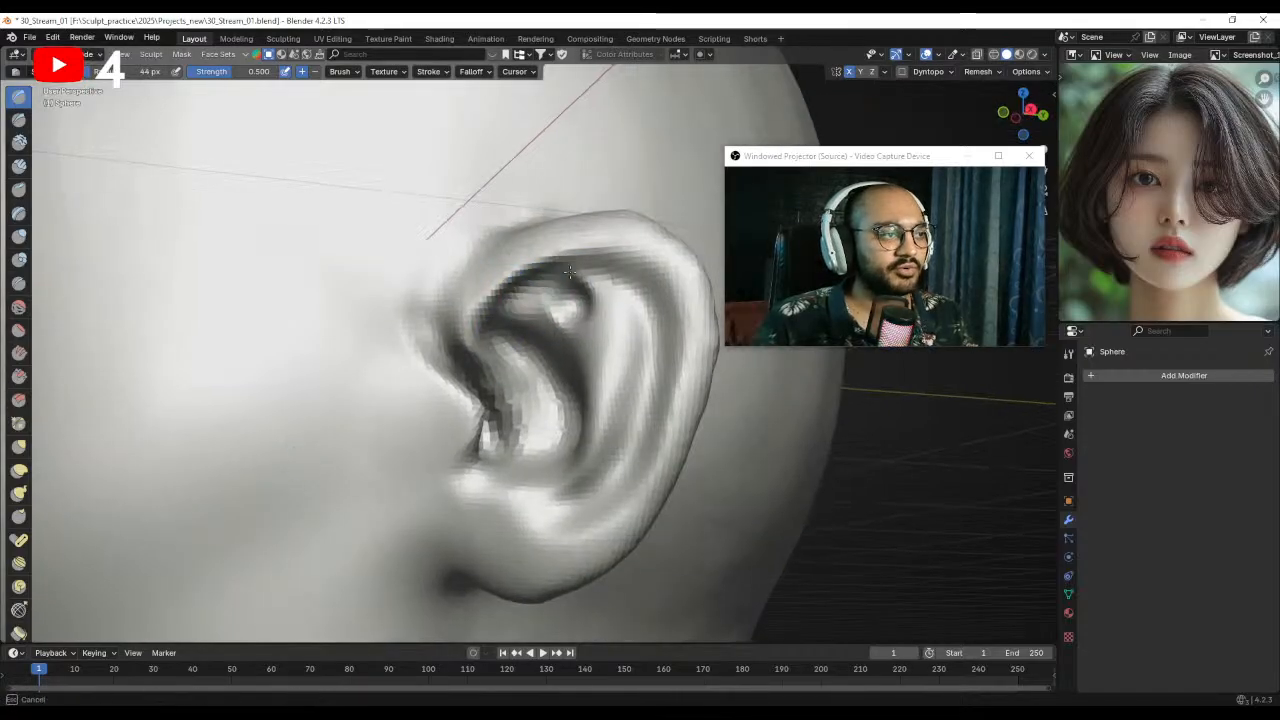
pyautogui.moveTo(641, 326); pyautogui.dragTo(591, 294, button='middle')
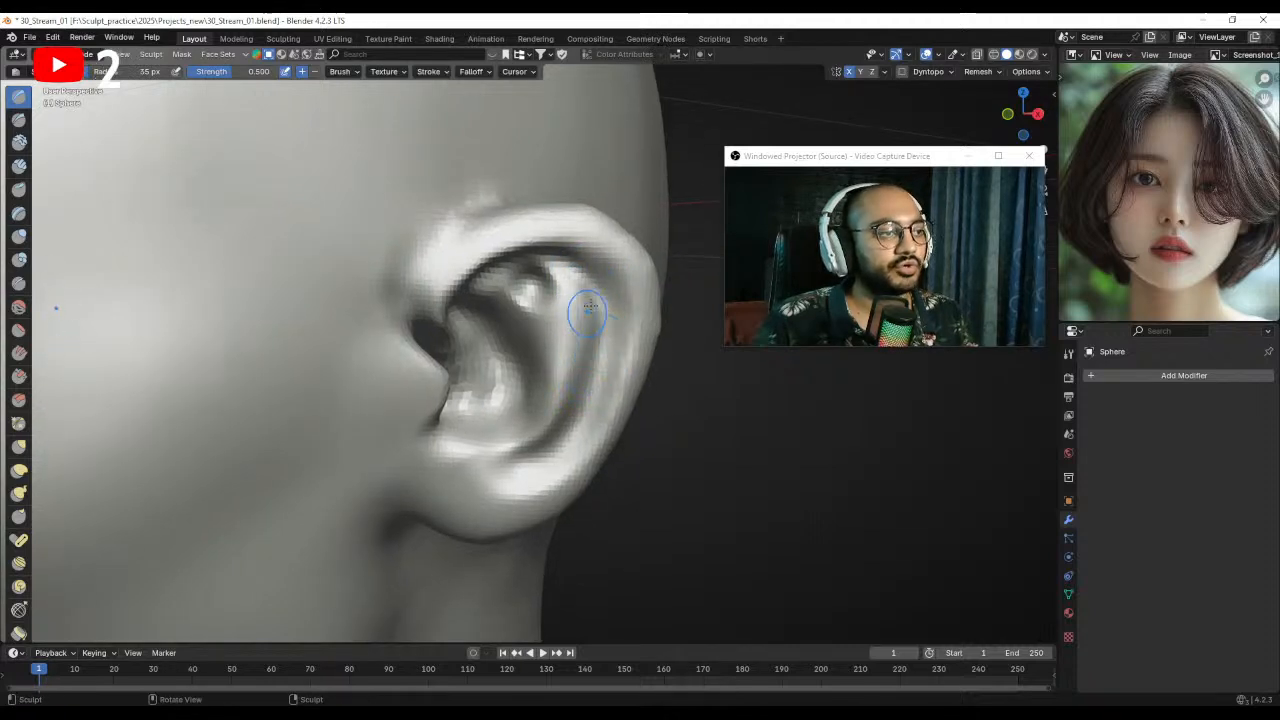
pyautogui.moveTo(525, 473)
pyautogui.keyDown('ctrl'); pyautogui.mouseDown()
pyautogui.moveTo(484, 482)
pyautogui.moveTo(526, 486)
pyautogui.mouseUp(); pyautogui.keyUp('ctrl')
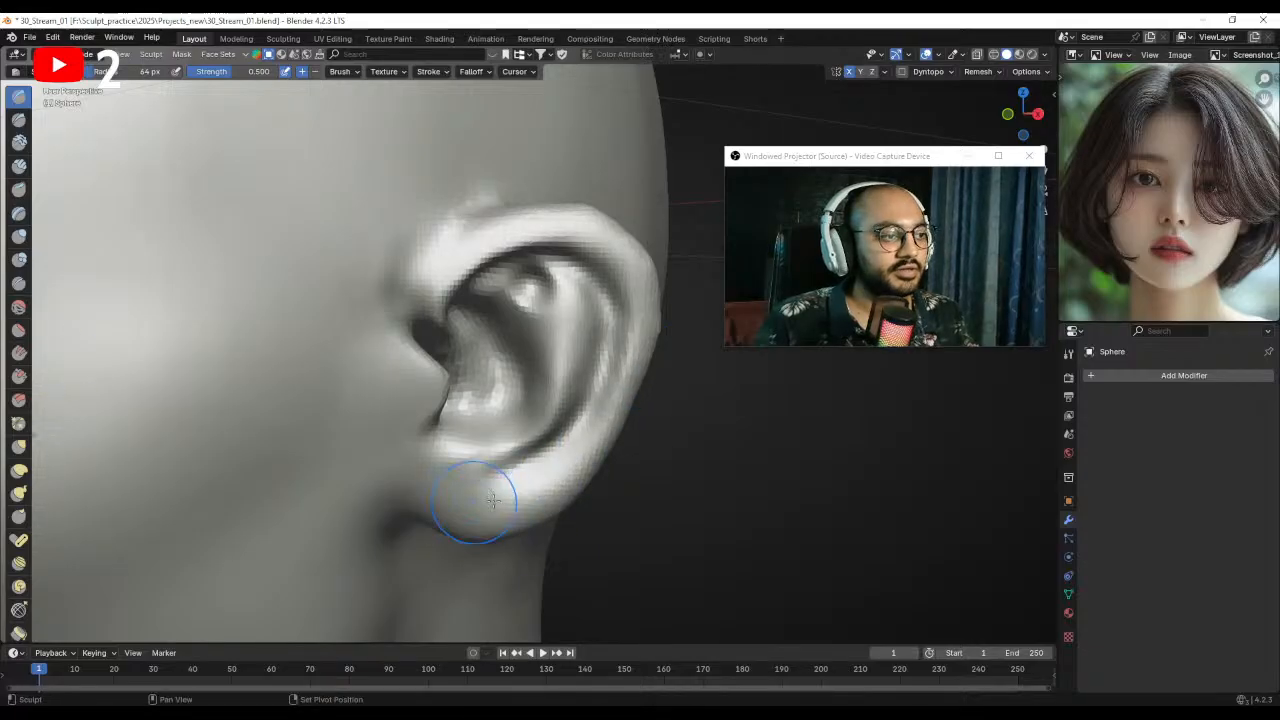
# - Push the ear's outer edge toward the head and lift the lobe in front view with the Grab brush at about 97 px radius
pyautogui.moveTo(511, 487); pyautogui.dragTo(511, 284, button='middle')
pyautogui.keyDown('alt'); pyautogui.moveTo(511, 284); pyautogui.dragTo(459, 290); pyautogui.keyUp('alt')
pyautogui.keyDown('ctrl'); pyautogui.keyDown('alt'); pyautogui.moveTo(490, 345); pyautogui.dragTo(514, 440); pyautogui.keyUp('alt'); pyautogui.keyUp('ctrl')
pyautogui.press('KP_1')
pyautogui.keyDown('alt'); pyautogui.keyDown('shift'); pyautogui.moveTo(510, 390); pyautogui.dragTo(583, 425); pyautogui.keyUp('shift'); pyautogui.keyUp('alt')
pyautogui.keyDown('ctrl'); pyautogui.keyDown('alt'); pyautogui.moveTo(567, 288); pyautogui.dragTo(569, 324); pyautogui.keyUp('alt'); pyautogui.keyUp('ctrl')
pyautogui.press('g')
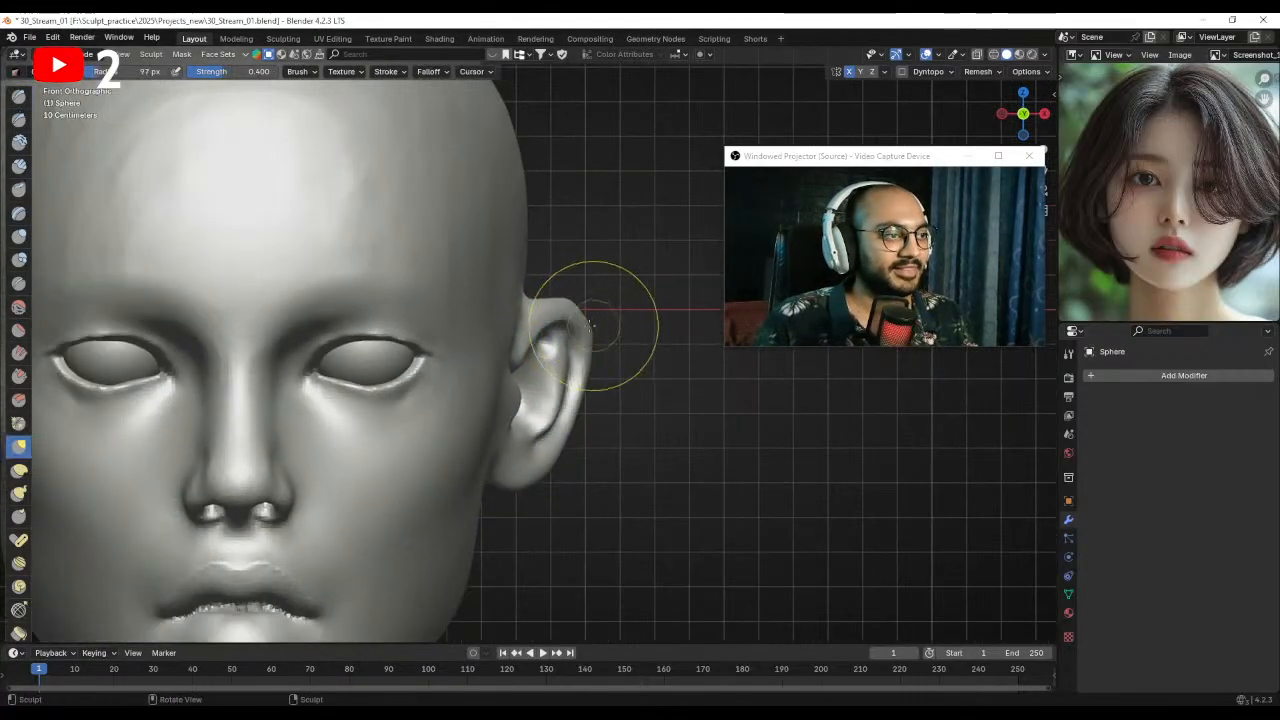
pyautogui.moveTo(576, 411); pyautogui.dragTo(563, 418)
pyautogui.press('f')
pyautogui.click(548, 466)
pyautogui.moveTo(541, 478); pyautogui.dragTo(549, 462)
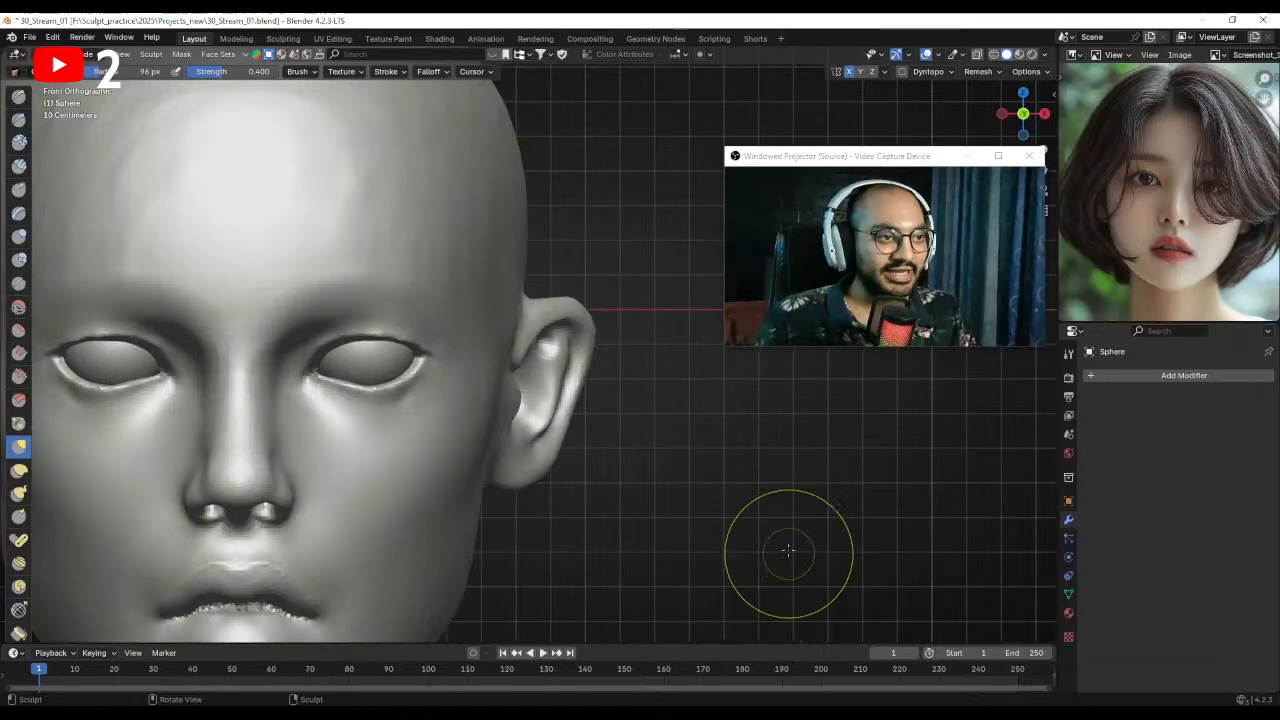
# - Pull the lower back rim of the ear down and backward in side view with the Grab brush
pyautogui.keyDown('alt'); pyautogui.moveTo(571, 343); pyautogui.dragTo(496, 341); pyautogui.keyUp('alt')
pyautogui.moveTo(496, 341)
pyautogui.keyDown('alt'); pyautogui.keyDown('shift'); pyautogui.mouseDown()
pyautogui.moveTo(563, 311)
pyautogui.moveTo(525, 311)
pyautogui.moveTo(512, 287)
pyautogui.mouseUp(); pyautogui.keyUp('shift'); pyautogui.keyUp('alt')
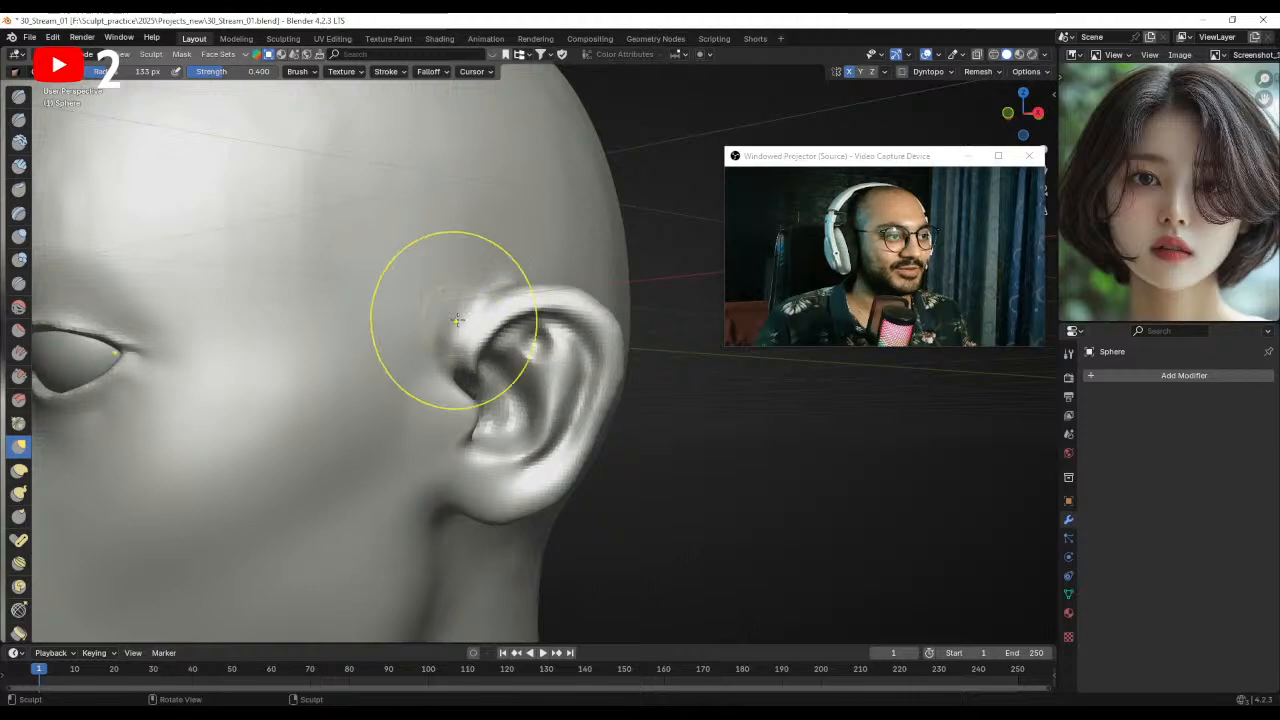
pyautogui.keyDown('alt'); pyautogui.moveTo(451, 342); pyautogui.dragTo(583, 380); pyautogui.keyUp('alt')
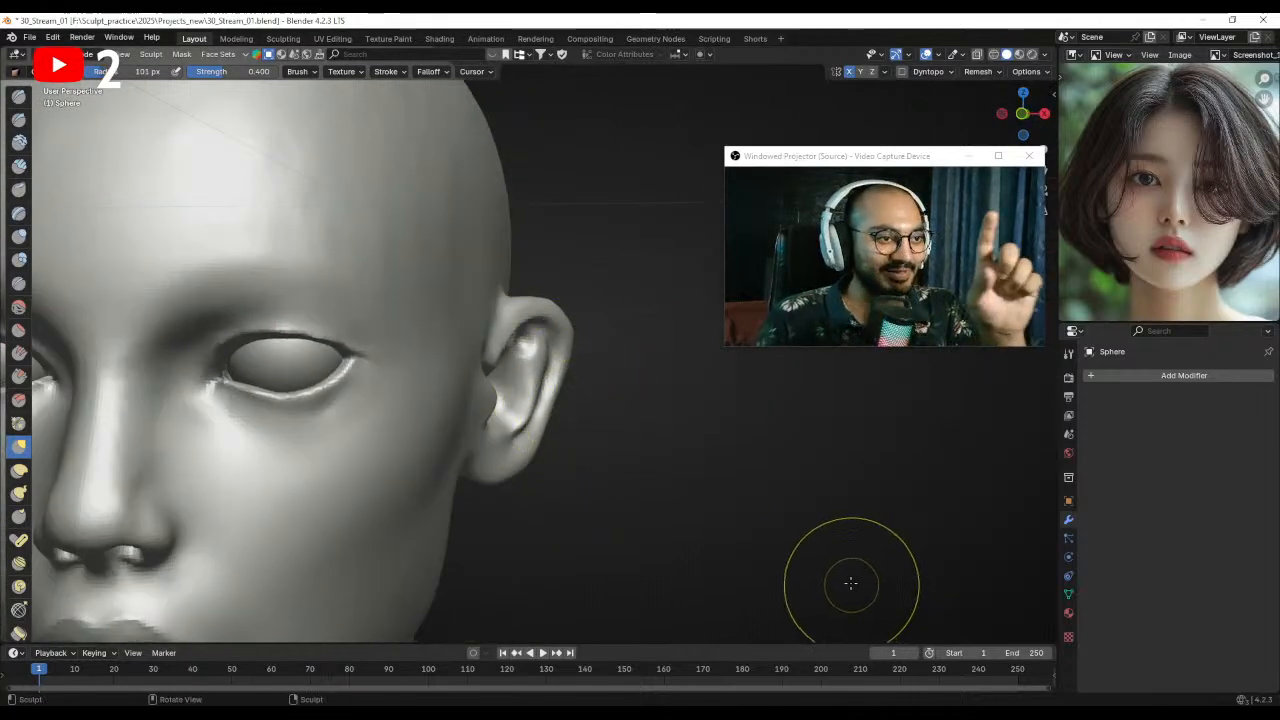
pyautogui.keyDown('alt'); pyautogui.moveTo(528, 329); pyautogui.dragTo(571, 343); pyautogui.keyUp('alt')
pyautogui.moveTo(521, 392)
pyautogui.keyDown('alt'); pyautogui.mouseDown()
pyautogui.moveTo(515, 423)
pyautogui.moveTo(445, 449)
pyautogui.mouseUp(); pyautogui.keyUp('alt')
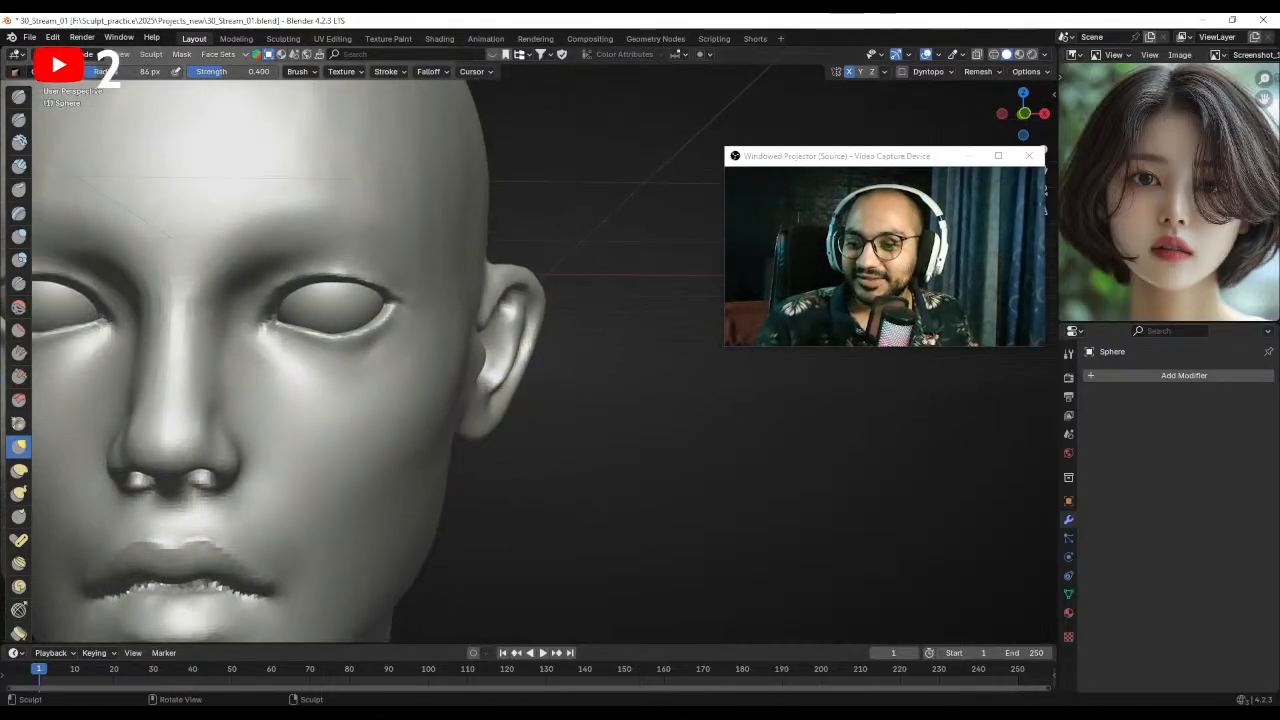
pyautogui.keyDown('ctrl'); pyautogui.keyDown('alt'); pyautogui.moveTo(477, 343); pyautogui.dragTo(562, 345); pyautogui.keyUp('alt'); pyautogui.keyUp('ctrl')
pyautogui.press('KP_3')
pyautogui.press('f')
pyautogui.click(583, 350)
pyautogui.moveTo(537, 412); pyautogui.dragTo(548, 431)
# - Adjust the front of the earlobe and the ear's outer edge with the Grab brush at 80 and 94 px radius
pyautogui.press('f')
pyautogui.click(490, 441)
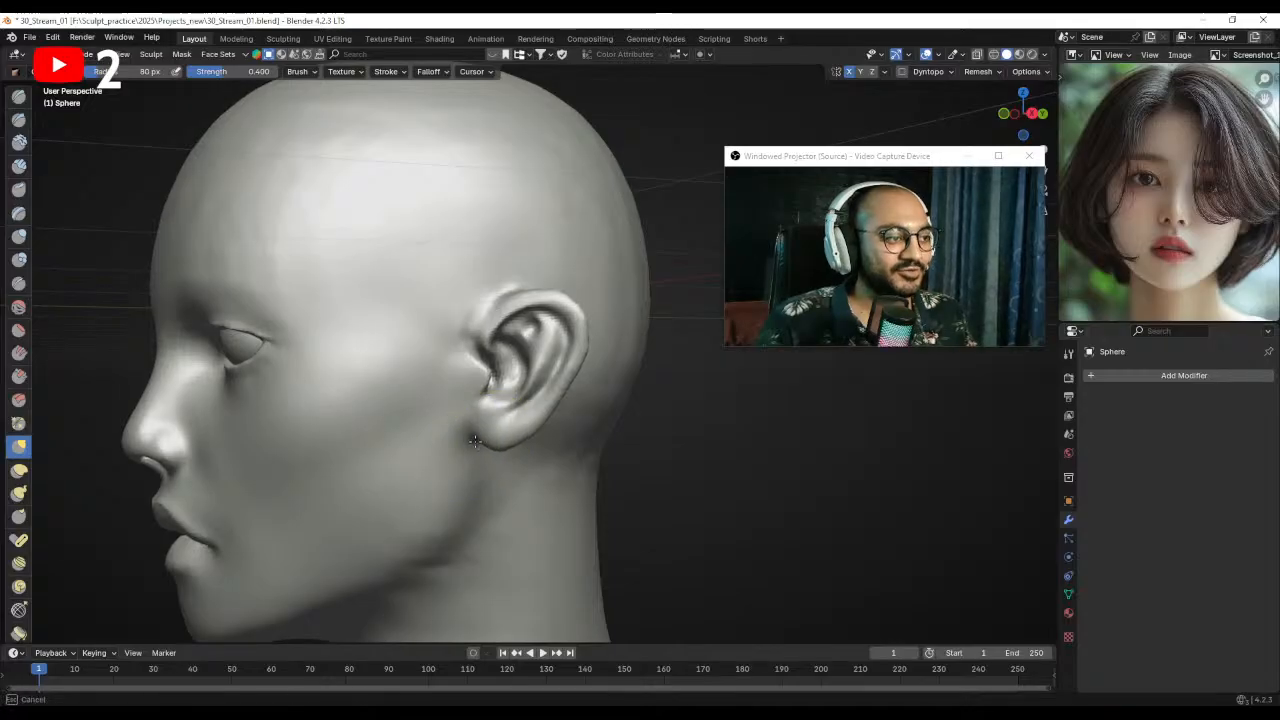
pyautogui.moveTo(475, 441); pyautogui.dragTo(538, 437, button='middle')
pyautogui.keyDown('alt'); pyautogui.moveTo(506, 426); pyautogui.dragTo(550, 427); pyautogui.keyUp('alt')
pyautogui.keyDown('ctrl'); pyautogui.keyDown('alt'); pyautogui.moveTo(554, 375); pyautogui.dragTo(540, 427); pyautogui.keyUp('alt'); pyautogui.keyUp('ctrl')
pyautogui.moveTo(514, 366)
pyautogui.keyDown('ctrl'); pyautogui.keyDown('alt'); pyautogui.mouseDown()
pyautogui.moveTo(558, 311)
pyautogui.moveTo(541, 364)
pyautogui.mouseUp(); pyautogui.keyUp('alt'); pyautogui.keyUp('ctrl')
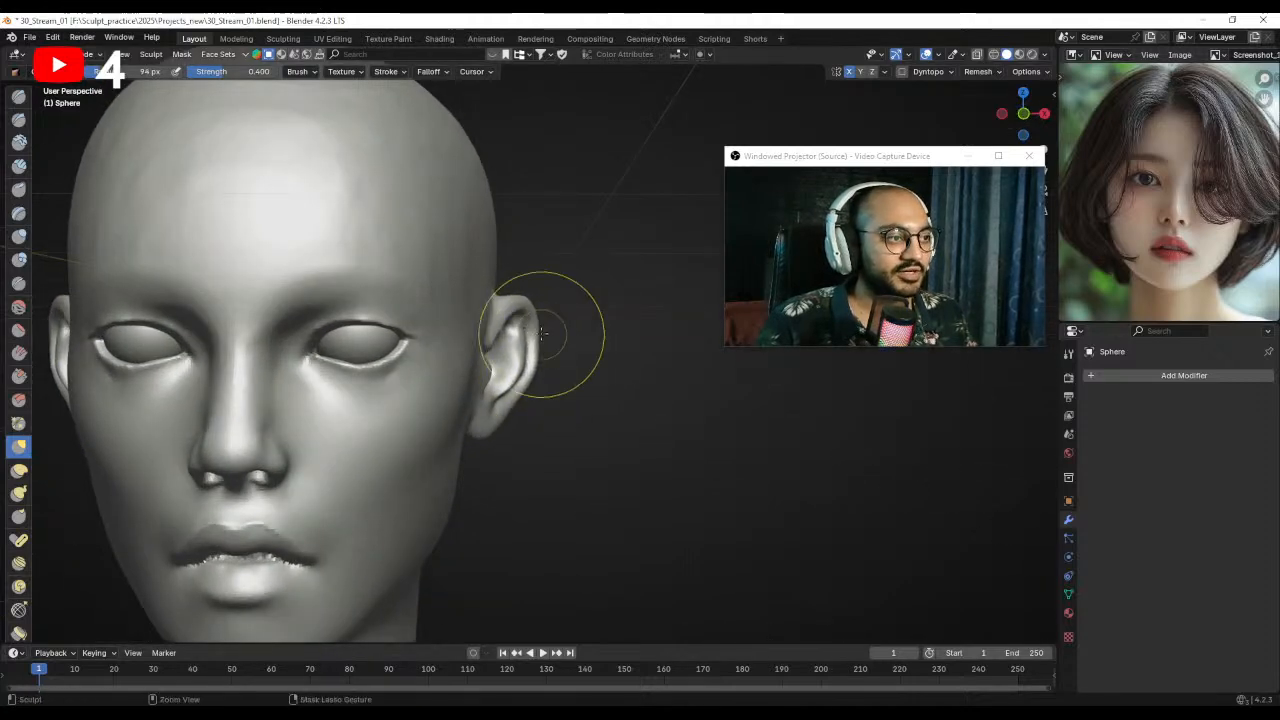
pyautogui.moveTo(540, 322)
pyautogui.keyDown('alt'); pyautogui.mouseDown()
pyautogui.moveTo(527, 328)
pyautogui.moveTo(526, 375)
pyautogui.mouseUp(); pyautogui.keyUp('alt')
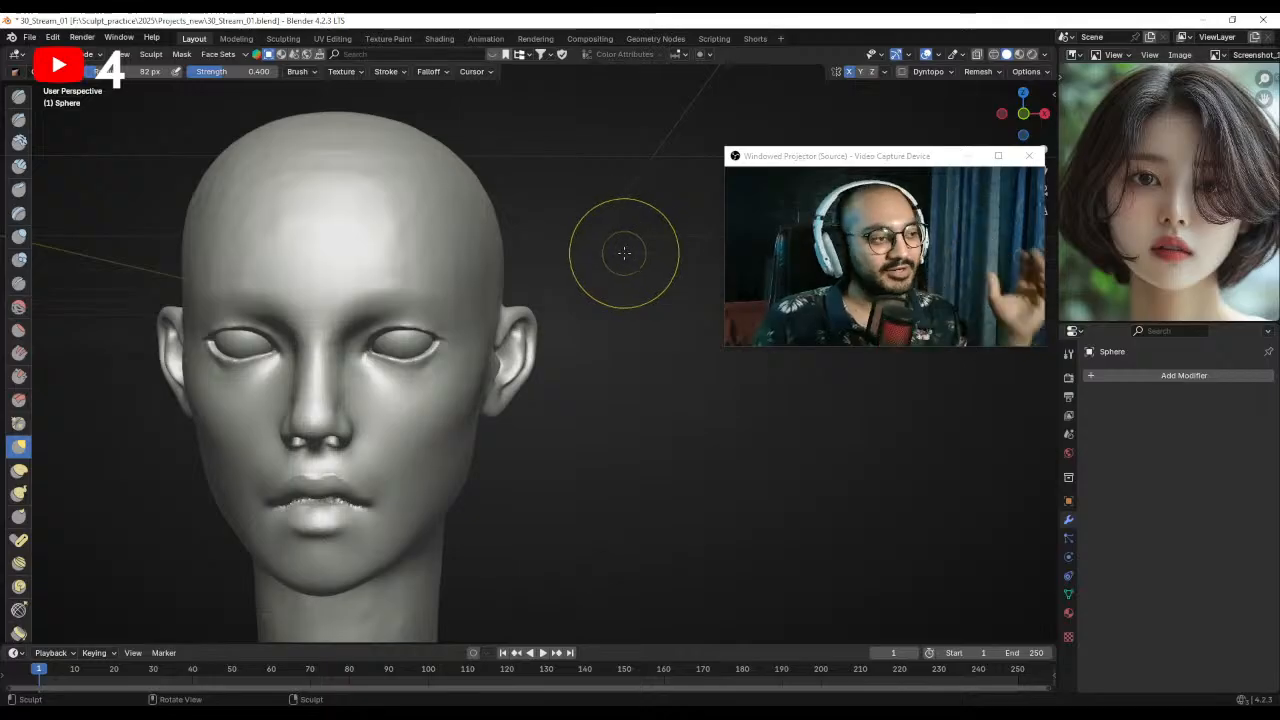
# - Pull the lower ear down and inward toward the jaw from the front with the Grab brush
pyautogui.press('KP_1')
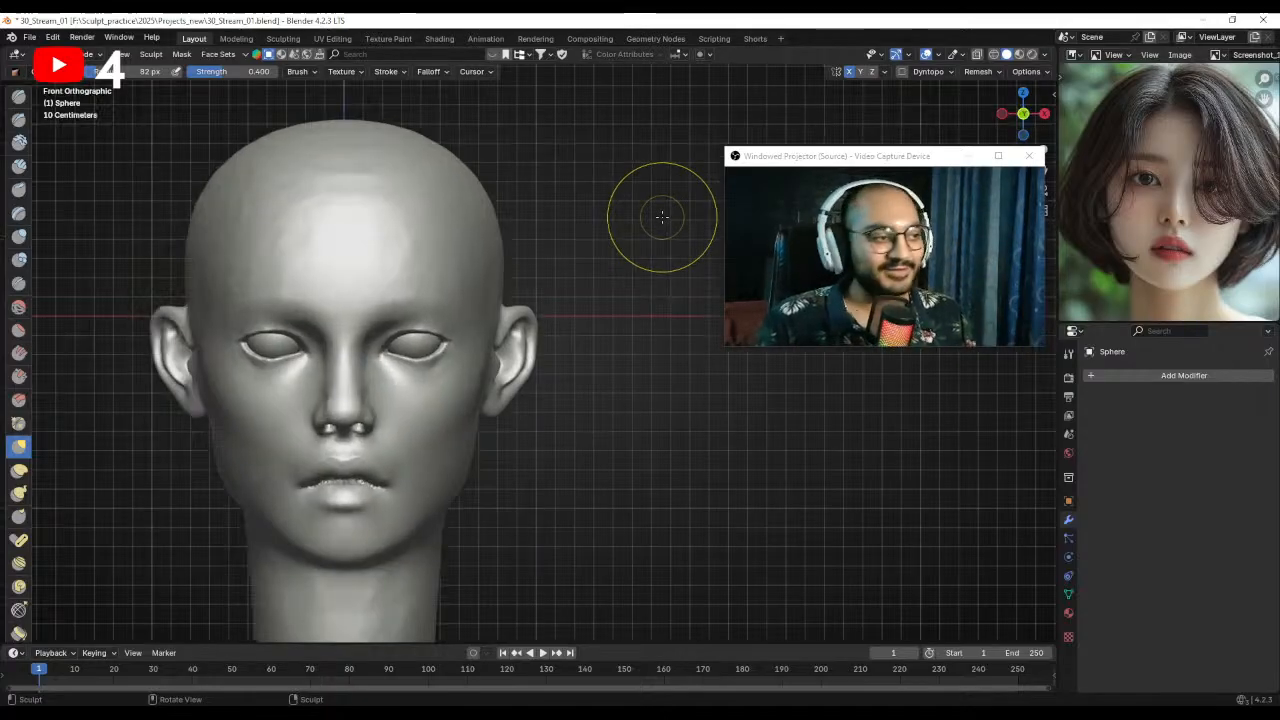
pyautogui.keyDown('alt'); pyautogui.keyDown('shift'); pyautogui.moveTo(560, 342); pyautogui.dragTo(579, 352); pyautogui.keyUp('shift'); pyautogui.keyUp('alt')
pyautogui.moveTo(579, 352)
pyautogui.keyDown('ctrl'); pyautogui.keyDown('alt'); pyautogui.mouseDown()
pyautogui.moveTo(554, 337)
pyautogui.moveTo(608, 374)
pyautogui.moveTo(577, 391)
pyautogui.moveTo(578, 368)
pyautogui.mouseUp(); pyautogui.keyUp('alt'); pyautogui.keyUp('ctrl')
pyautogui.press('f')
pyautogui.click(632, 351)
pyautogui.moveTo(555, 389); pyautogui.dragTo(583, 389, button='middle')
pyautogui.press('f')
pyautogui.click(568, 389)
pyautogui.moveTo(555, 390); pyautogui.dragTo(536, 426)
pyautogui.press('f')
pyautogui.click(549, 391)
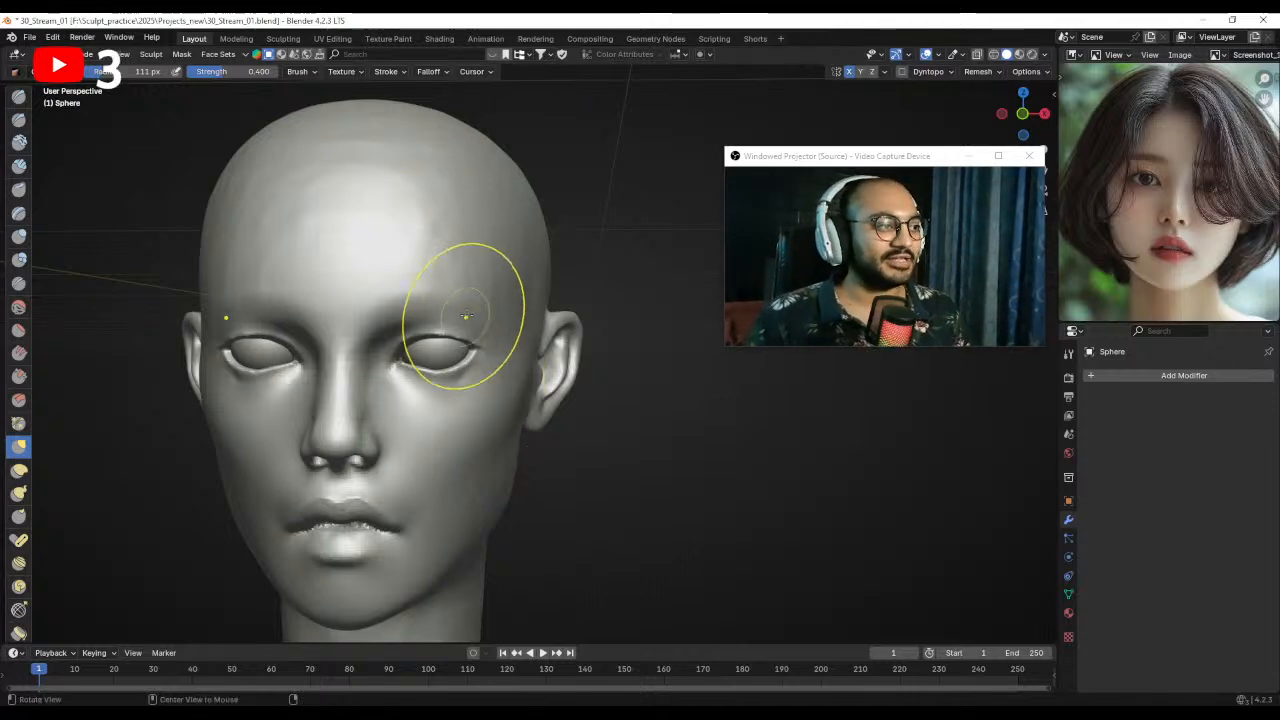
# - Select the mirrored eyeball in Object Mode, reselect the head and return to Sculpt Mode
pyautogui.scroll(-2, 470, 320)
pyautogui.keyDown('shift'); pyautogui.moveTo(465, 300); pyautogui.dragTo(543, 349, button='middle'); pyautogui.keyUp('shift')
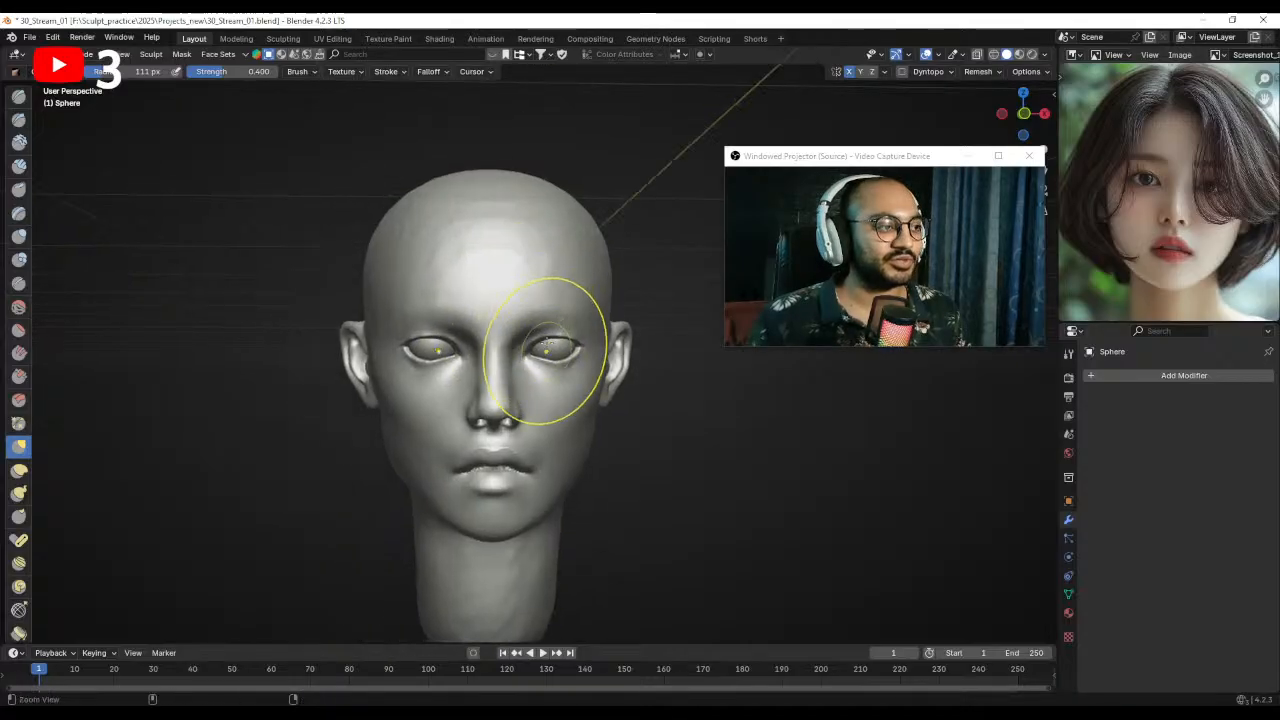
pyautogui.scroll(1, 543, 349)
pyautogui.hotkey('ctrl', 'Tab')
pyautogui.click(420, 351)
pyautogui.click(647, 445)
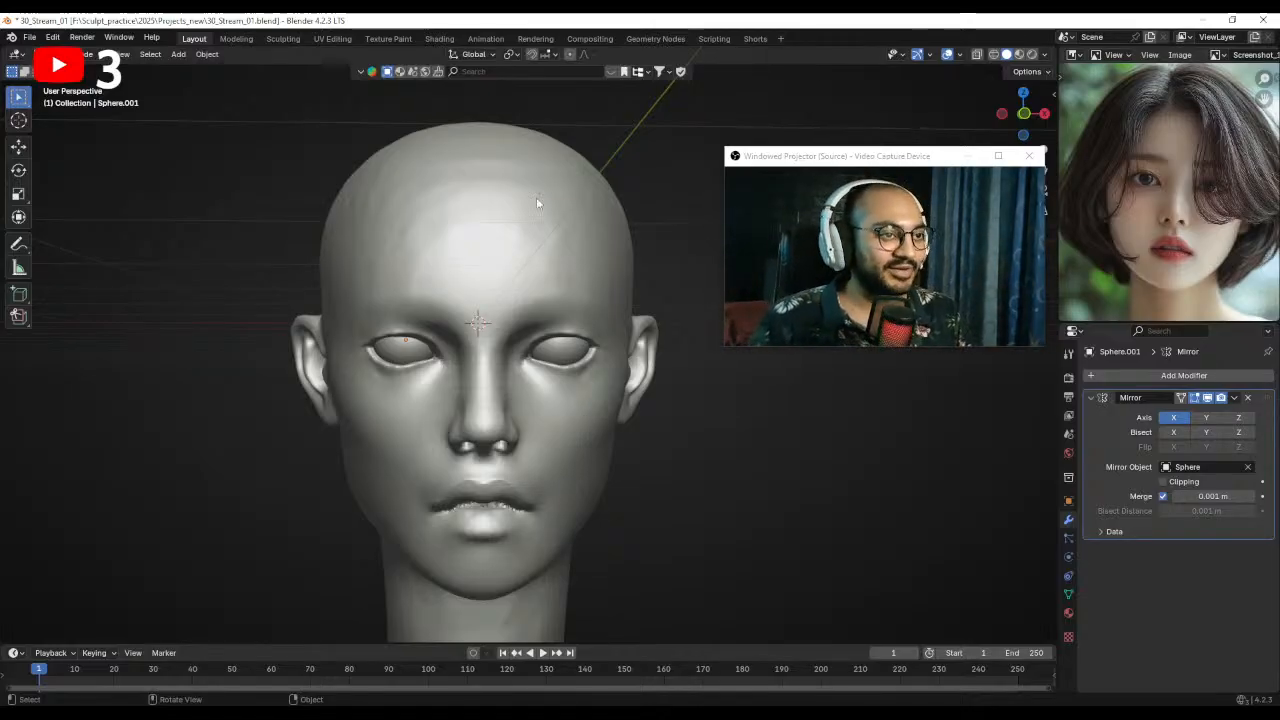
pyautogui.scroll(3, 513, 302)
pyautogui.click(530, 338)
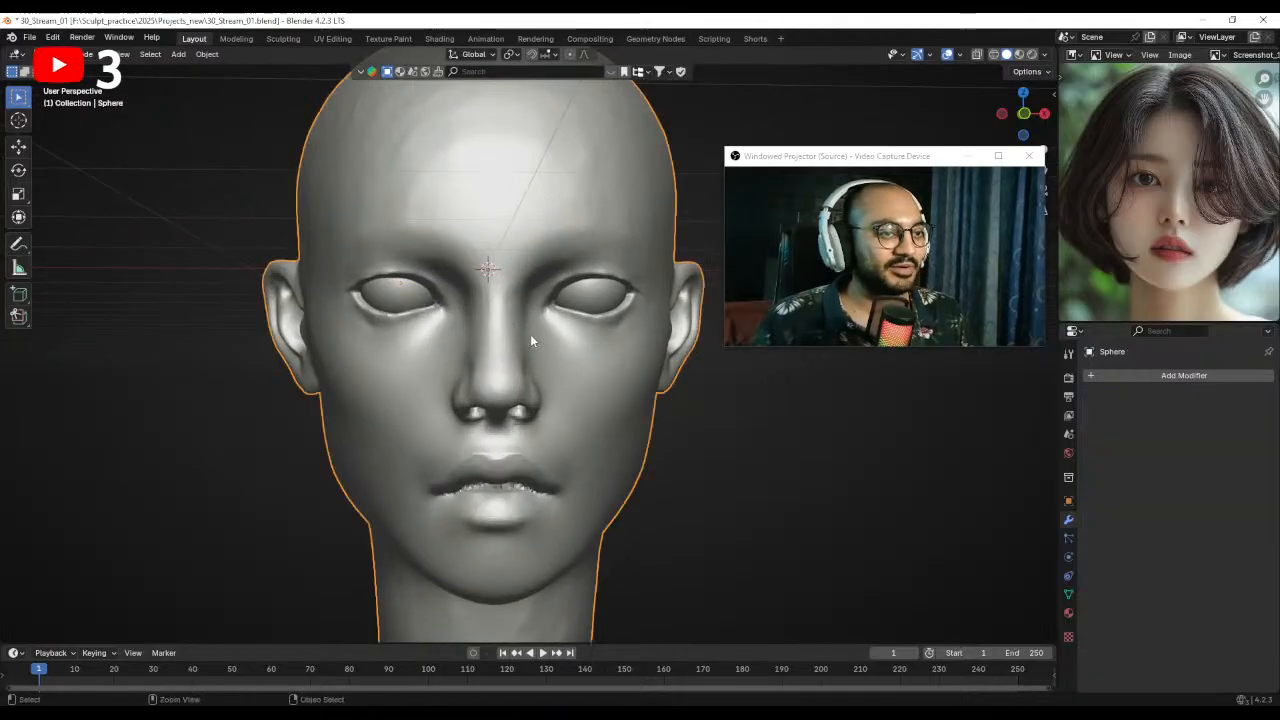
pyautogui.hotkey('ctrl', 'Tab')
# - Narrow the nose and its bridge from the front with the Grab brush at 92 px radius
pyautogui.keyDown('shift'); pyautogui.moveTo(496, 322); pyautogui.dragTo(540, 317, button='middle'); pyautogui.keyUp('shift')
pyautogui.scroll(1, 540, 317)
pyautogui.moveTo(513, 343); pyautogui.dragTo(523, 343)
pyautogui.press('[')
pyautogui.moveTo(514, 297); pyautogui.dragTo(520, 296)
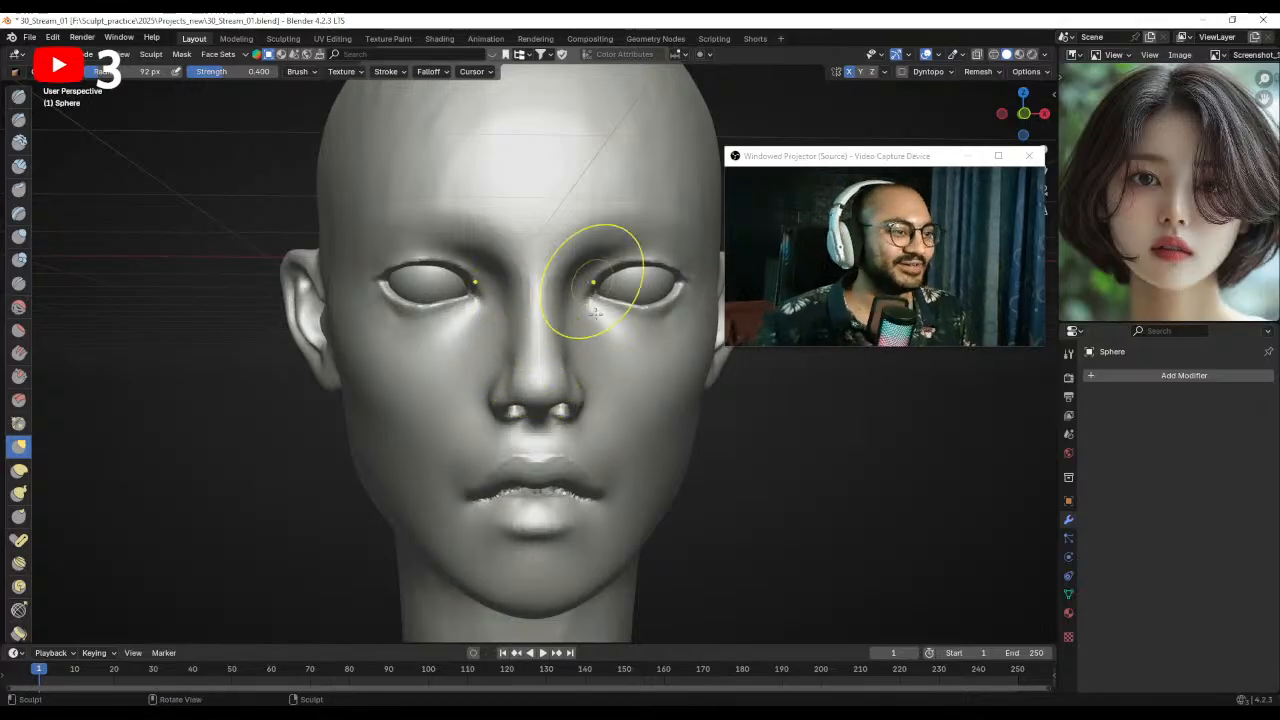
# - Nudge the cheek beside the nostril forward from the side with the Grab brush at 38 px radius
pyautogui.scroll(-2, 594, 283)
pyautogui.moveTo(594, 283); pyautogui.dragTo(620, 381, button='middle')
pyautogui.press('f')
pyautogui.click(640, 358)
pyautogui.moveTo(639, 357); pyautogui.dragTo(642, 360)
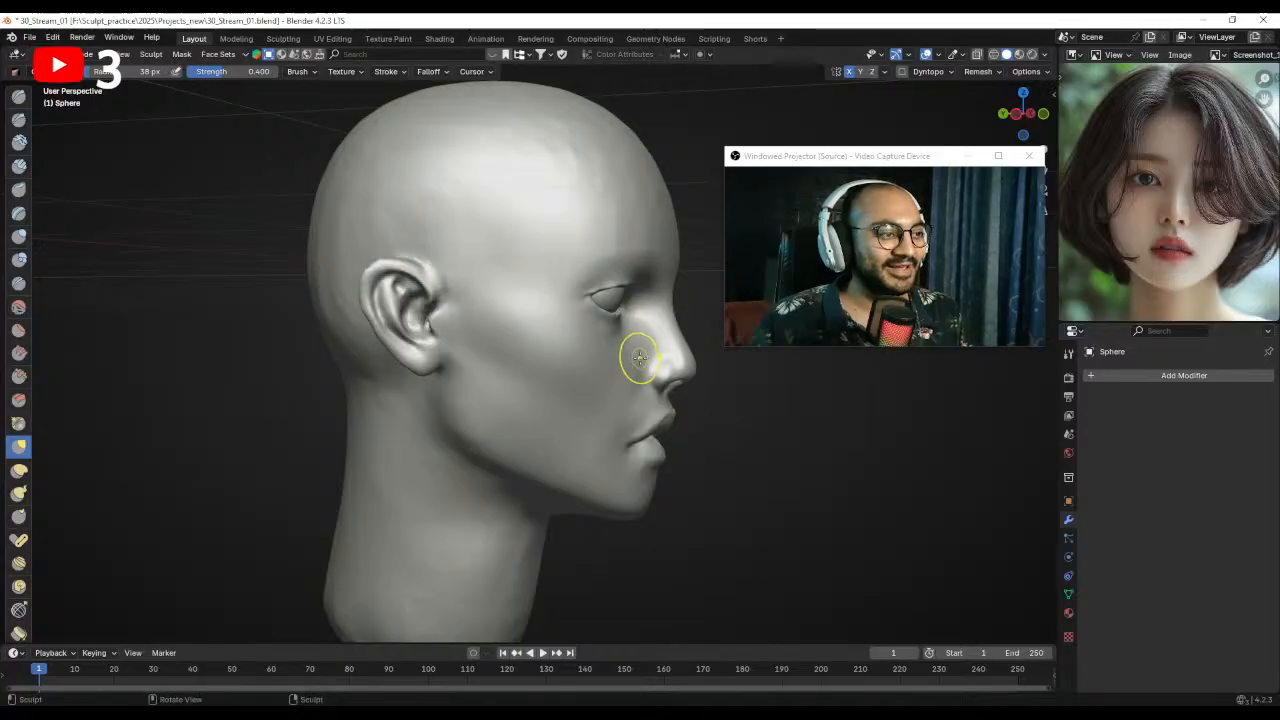
# - Carve the seam between the upper and lower lips with the Draw Sharp brush at 32 px radius
pyautogui.moveTo(569, 360)
pyautogui.mouseDown(button='middle')
pyautogui.moveTo(502, 375)
pyautogui.moveTo(491, 363)
pyautogui.moveTo(531, 391)
pyautogui.moveTo(553, 358)
pyautogui.moveTo(571, 357)
pyautogui.moveTo(545, 322)
pyautogui.moveTo(578, 308)
pyautogui.mouseUp(button='middle')
pyautogui.scroll(-1, 491, 363)
pyautogui.scroll(-1, 575, 375)
pyautogui.scroll(2, 549, 330)
pyautogui.scroll(2, 549, 326)
pyautogui.scroll(3, 566, 317)
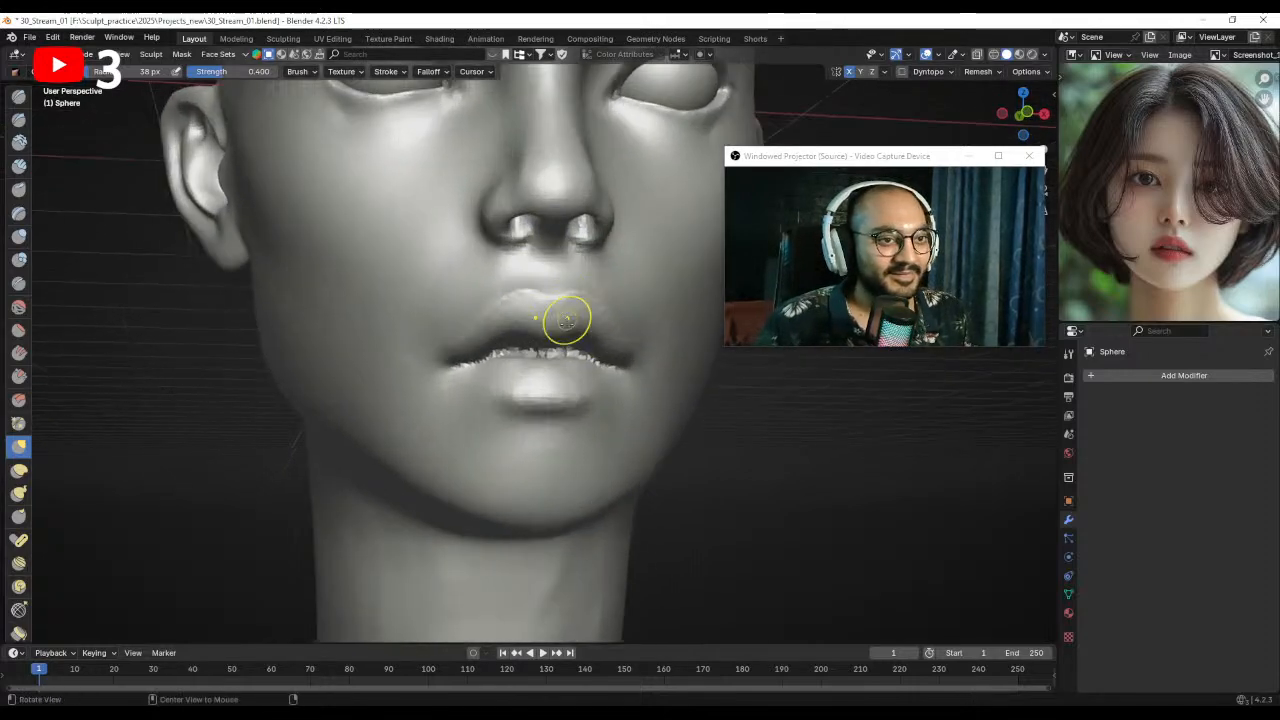
pyautogui.click(19, 119)
pyautogui.moveTo(500, 320)
pyautogui.mouseDown(button='middle')
pyautogui.moveTo(530, 310)
pyautogui.moveTo(545, 280)
pyautogui.moveTo(509, 314)
pyautogui.moveTo(545, 350)
pyautogui.mouseUp(button='middle')
pyautogui.scroll(-2, 509, 314)
pyautogui.scroll(2, 512, 338)
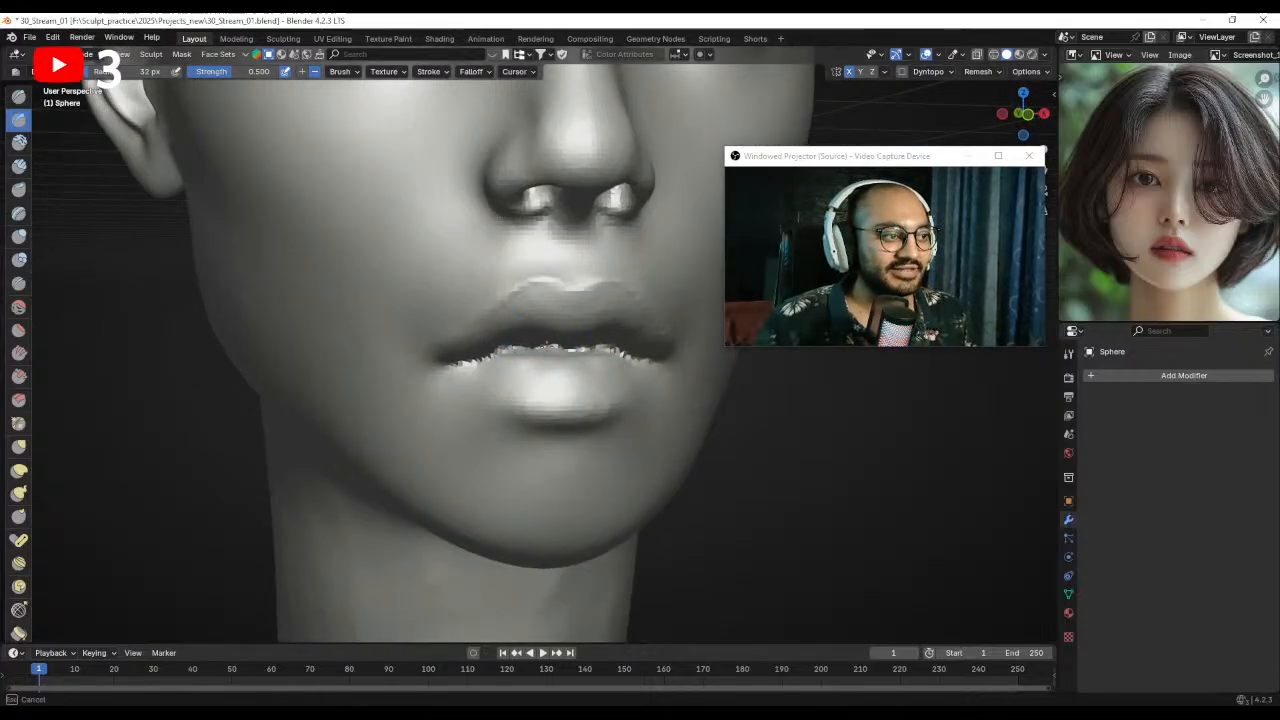
pyautogui.moveTo(560, 348); pyautogui.dragTo(543, 337, button='middle')
pyautogui.moveTo(461, 333)
pyautogui.mouseDown(button='middle')
pyautogui.moveTo(500, 300)
pyautogui.moveTo(521, 313)
pyautogui.moveTo(502, 356)
pyautogui.moveTo(546, 356)
pyautogui.mouseUp(button='middle')
# - Deepen the opening between the lips at the middle of the mouth with the Draw Sharp brush at 50 px radius
pyautogui.scroll(-8, 522, 344)
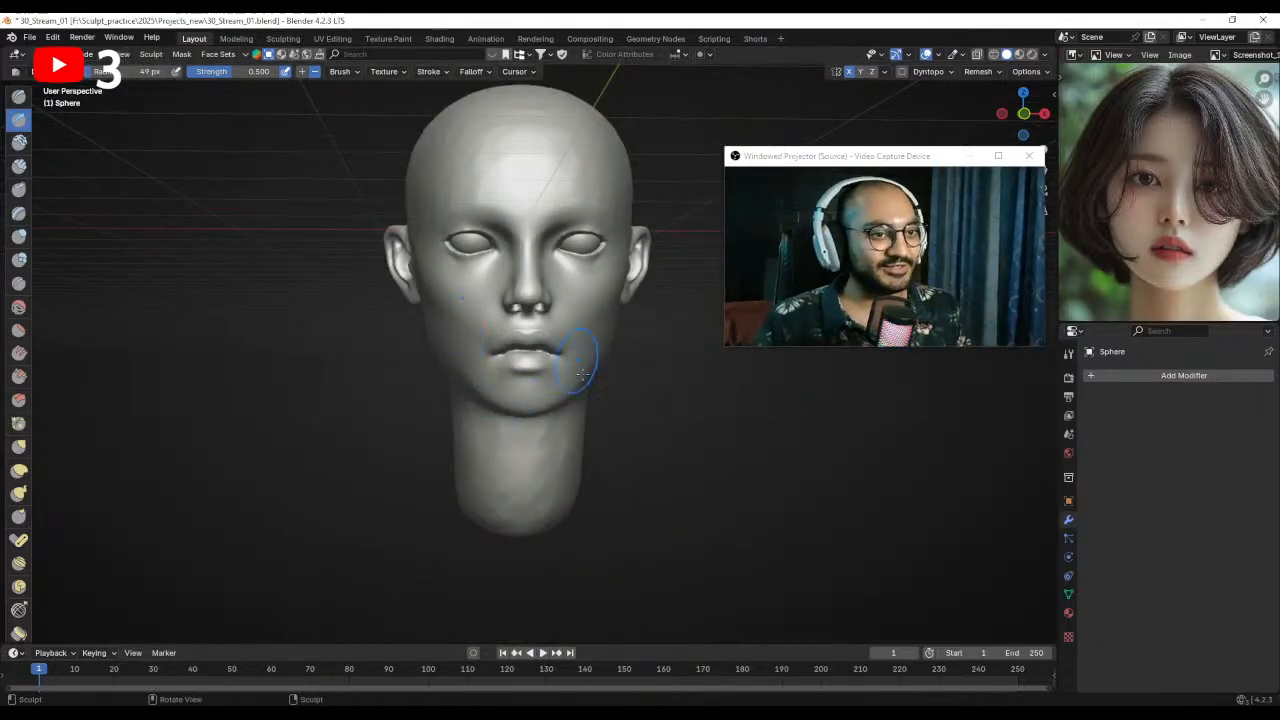
pyautogui.scroll(8, 577, 363)
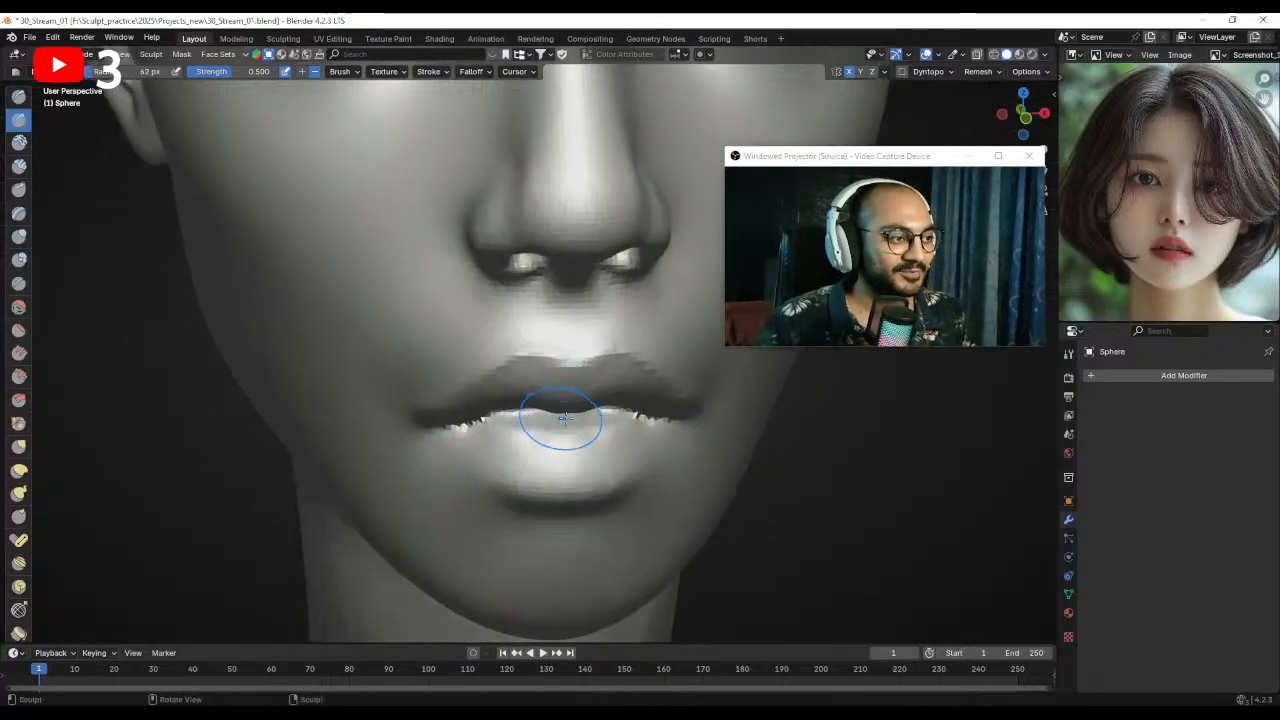
pyautogui.moveTo(561, 407)
pyautogui.mouseDown(button='middle')
pyautogui.moveTo(590, 395)
pyautogui.moveTo(563, 316)
pyautogui.moveTo(551, 388)
pyautogui.mouseUp(button='middle')
pyautogui.press('f')
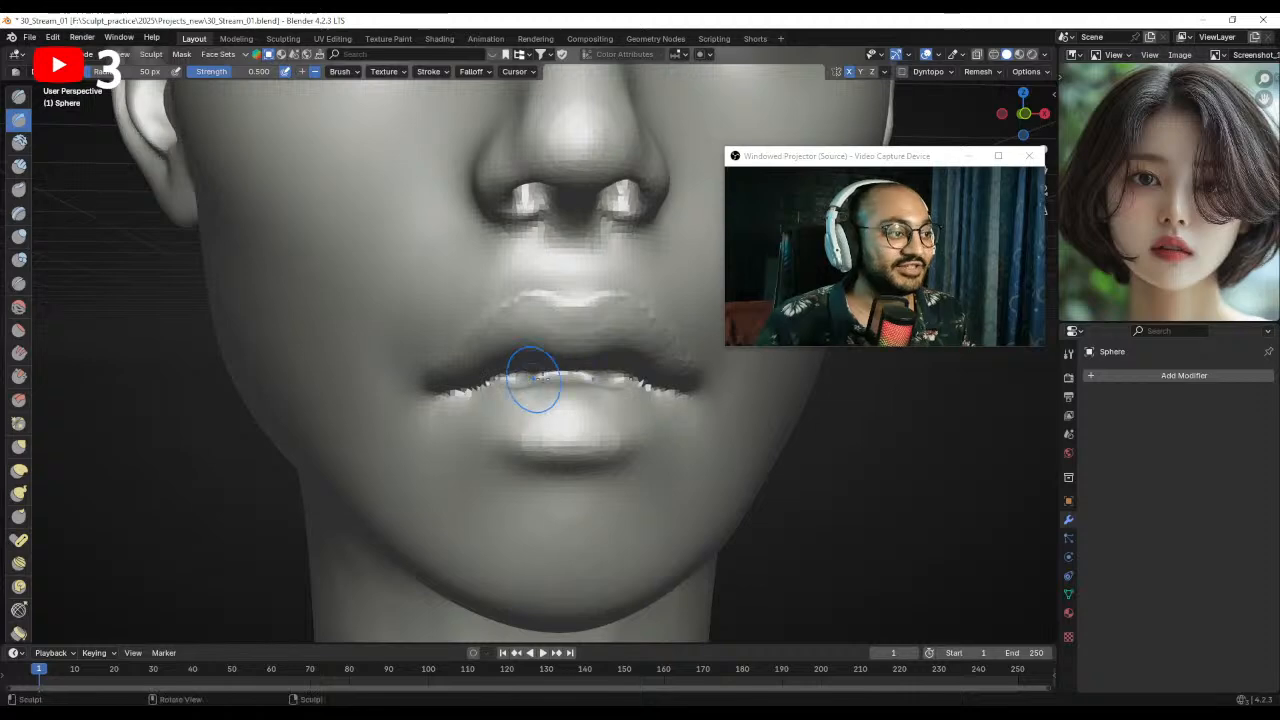
pyautogui.click(537, 381)
pyautogui.keyDown('alt'); pyautogui.moveTo(534, 388); pyautogui.dragTo(600, 364); pyautogui.keyUp('alt')
pyautogui.moveTo(600, 364)
pyautogui.keyDown('ctrl'); pyautogui.keyDown('alt'); pyautogui.mouseDown()
pyautogui.moveTo(587, 381)
pyautogui.moveTo(516, 349)
pyautogui.moveTo(545, 355)
pyautogui.moveTo(509, 357)
pyautogui.moveTo(505, 383)
pyautogui.moveTo(556, 367)
pyautogui.moveTo(525, 404)
pyautogui.mouseUp(); pyautogui.keyUp('alt'); pyautogui.keyUp('ctrl')
pyautogui.press('f')
pyautogui.click(598, 361)
pyautogui.moveTo(605, 389)
pyautogui.keyDown('alt'); pyautogui.mouseDown()
pyautogui.moveTo(614, 406)
pyautogui.moveTo(543, 406)
pyautogui.moveTo(562, 363)
pyautogui.moveTo(584, 372)
pyautogui.mouseUp(); pyautogui.keyUp('alt')
# - Switch to Object Mode, add a UV sphere for the teeth and scale it down
pyautogui.hotkey('ctrl', 'Tab')
pyautogui.click(474, 401)
pyautogui.moveTo(648, 414)
pyautogui.keyDown('ctrl'); pyautogui.keyDown('alt'); pyautogui.mouseDown()
pyautogui.moveTo(662, 401)
pyautogui.moveTo(626, 374)
pyautogui.mouseUp(); pyautogui.keyUp('alt'); pyautogui.keyUp('ctrl')
pyautogui.hotkey('shift', 'a')
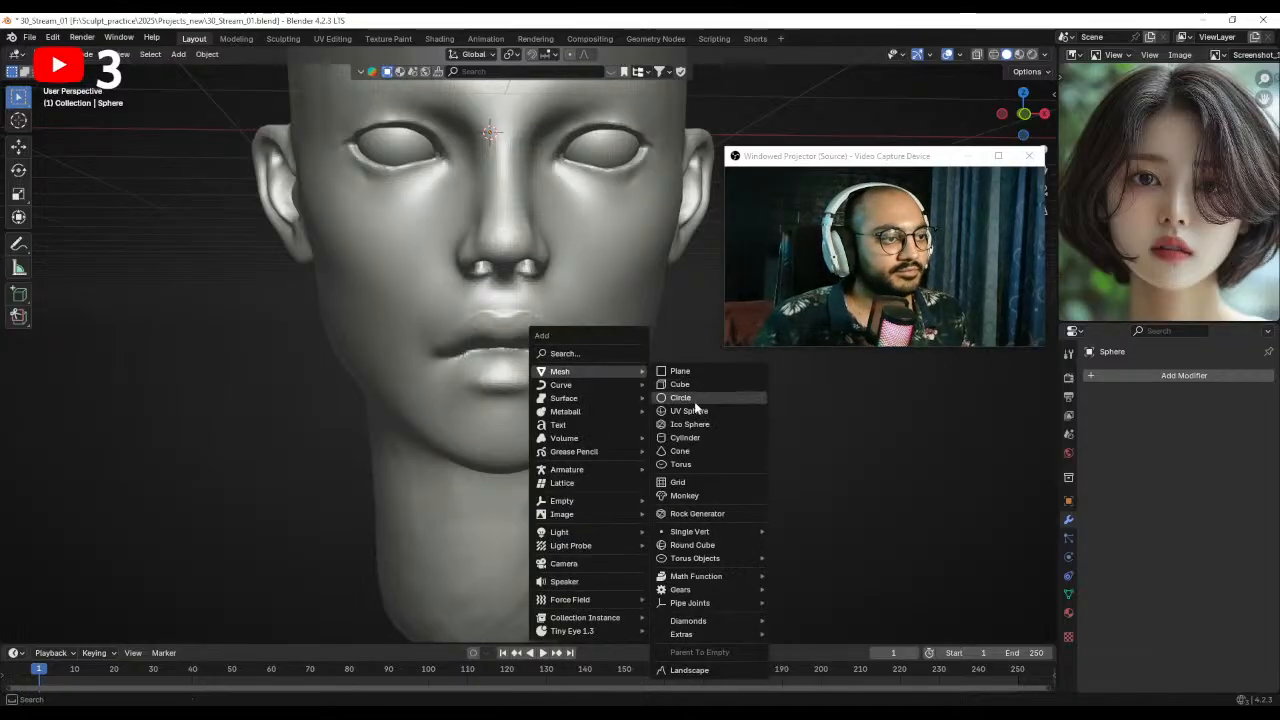
pyautogui.click(689, 411)
pyautogui.press('s')
pyautogui.click(614, 349)
# - Lower the new sphere to mouth height and scale it down further
pyautogui.press('g')
pyautogui.click(587, 465)
pyautogui.keyDown('alt'); pyautogui.moveTo(587, 461); pyautogui.dragTo(636, 398); pyautogui.keyUp('alt')
pyautogui.keyDown('alt'); pyautogui.moveTo(636, 398); pyautogui.dragTo(705, 390); pyautogui.keyUp('alt')
pyautogui.press('s')
pyautogui.click(611, 382)
# - Move the sphere forward to sit just behind the lips in the right side view
pyautogui.press('KP_3')
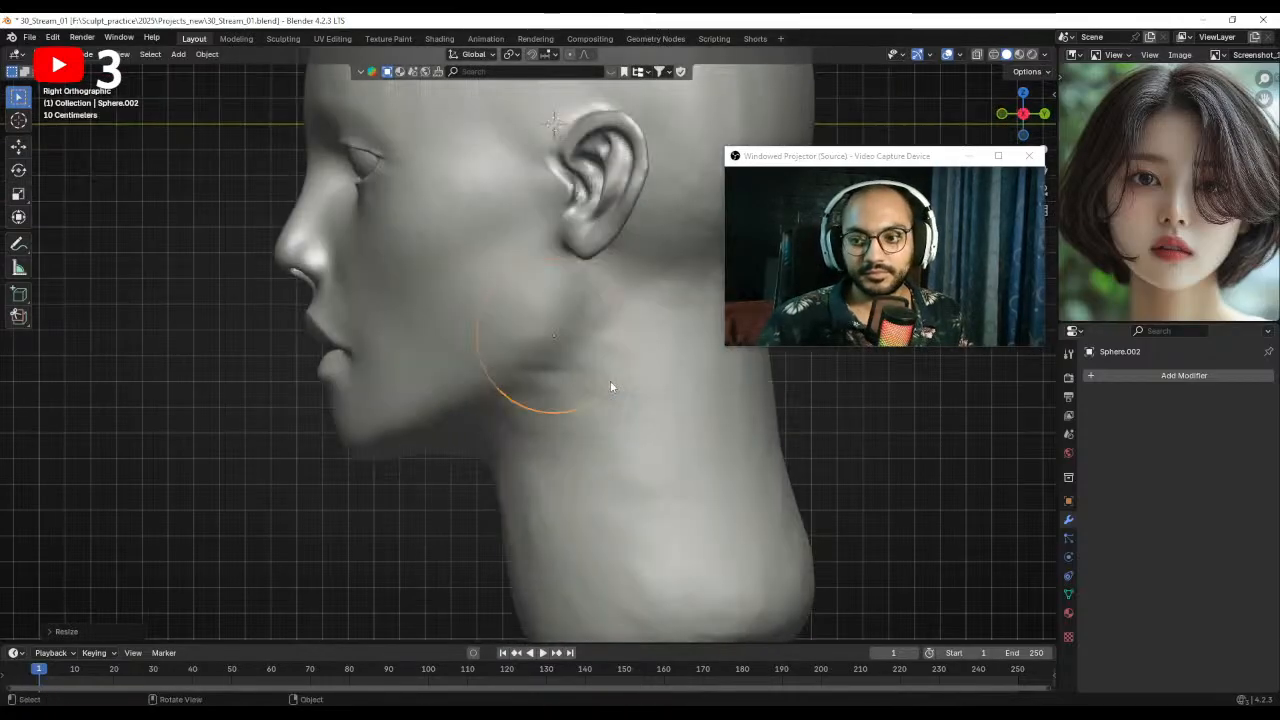
pyautogui.press('g')
pyautogui.scroll(3, 345, 343)
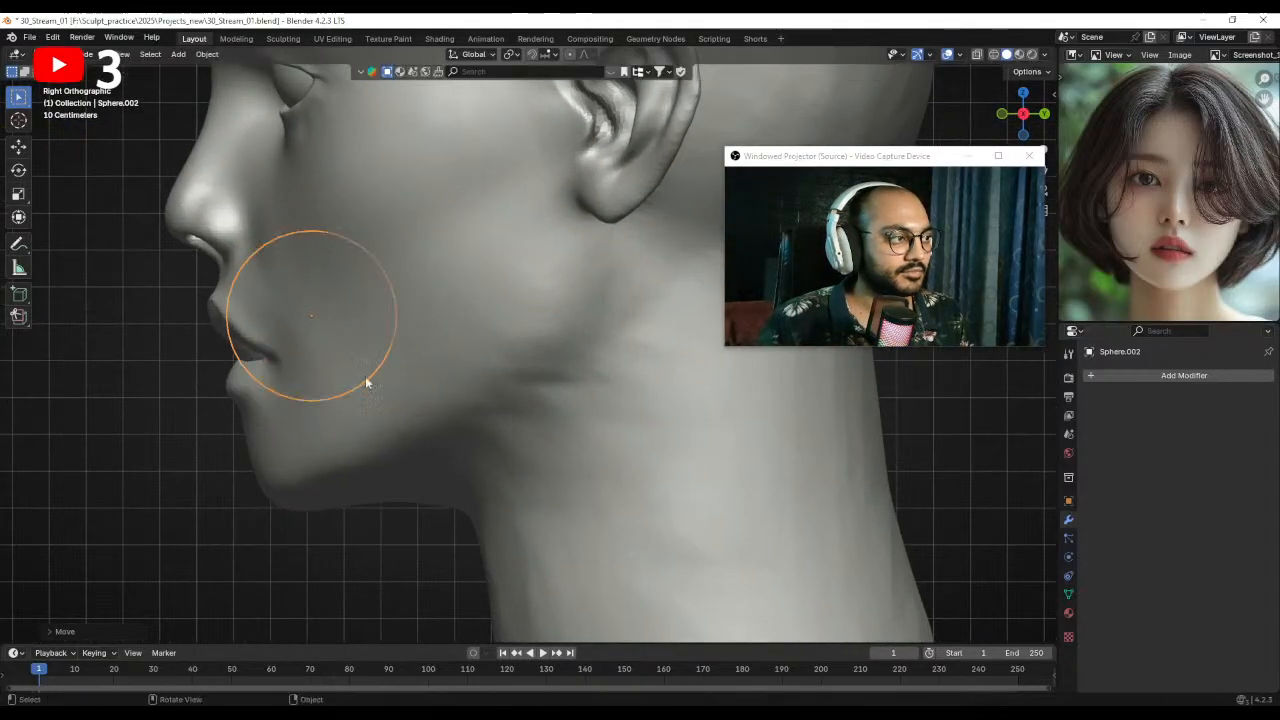
pyautogui.click(351, 371)
# - Raise the sphere along Z from the front so its lower part shows in the mouth opening
pyautogui.moveTo(197, 374); pyautogui.dragTo(520, 359, button='middle')
pyautogui.click(467, 361)
pyautogui.scroll(1, 500, 362)
pyautogui.press('g')
pyautogui.press('z')
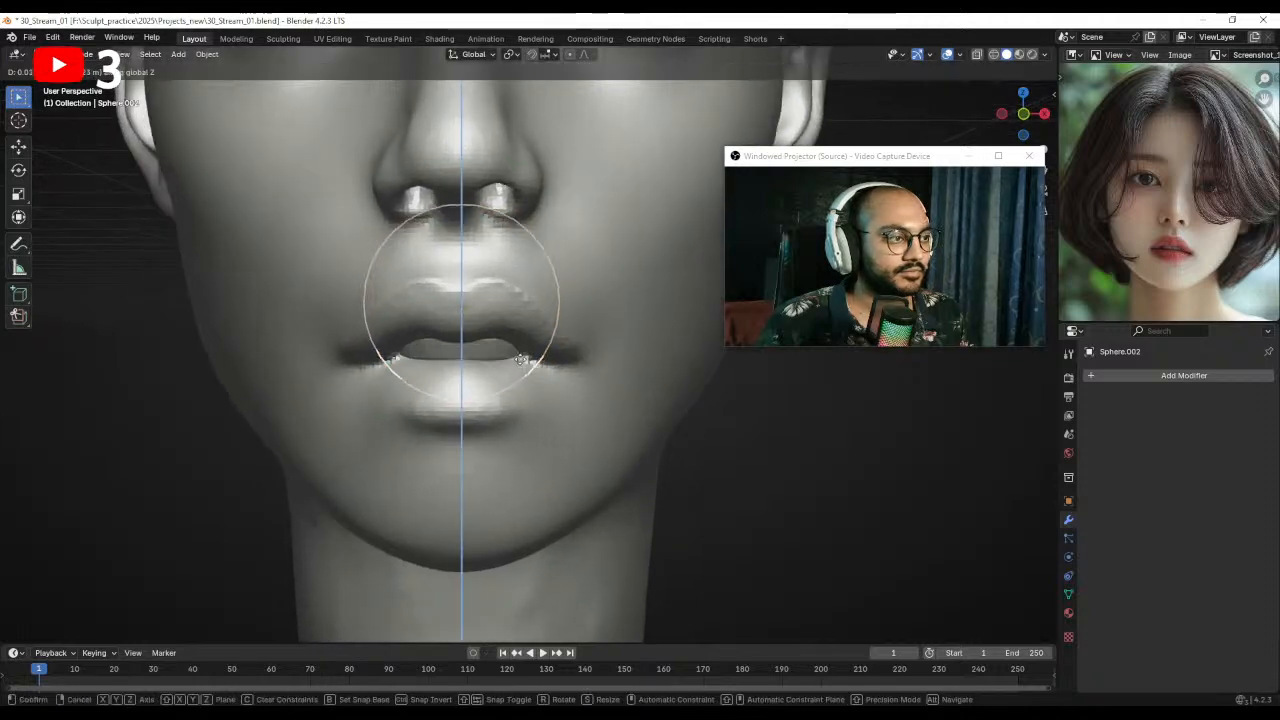
pyautogui.click(512, 340)
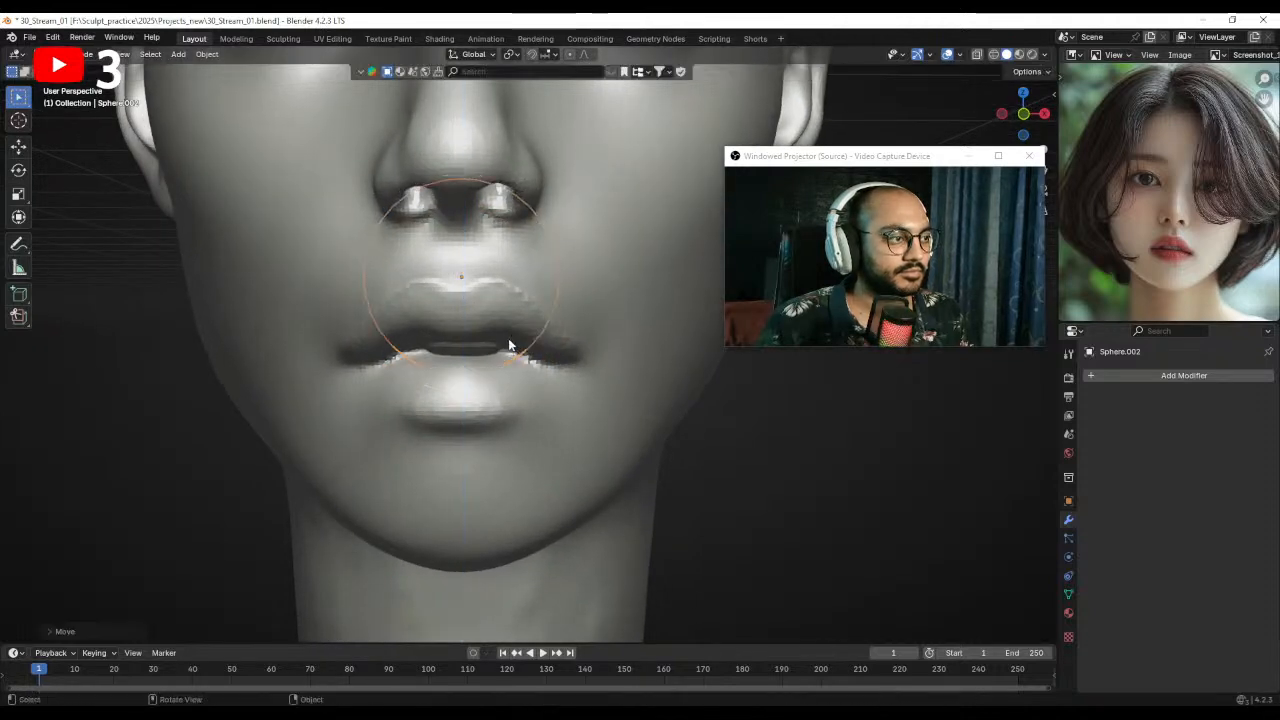
# - Scale the mouth sphere down slightly and lower it along Z between the lips
pyautogui.moveTo(509, 343); pyautogui.dragTo(575, 318, button='middle')
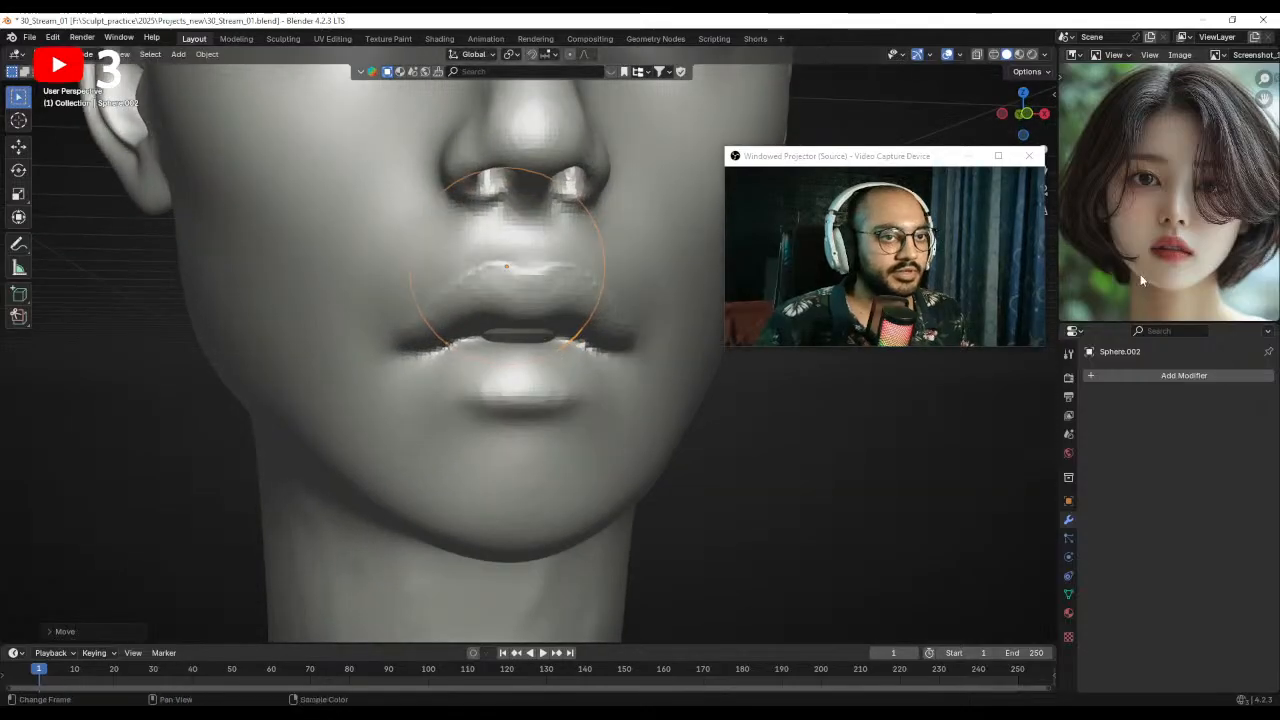
pyautogui.keyDown('ctrl'); pyautogui.keyDown('alt'); pyautogui.moveTo(541, 378); pyautogui.dragTo(524, 358); pyautogui.keyUp('alt'); pyautogui.keyUp('ctrl')
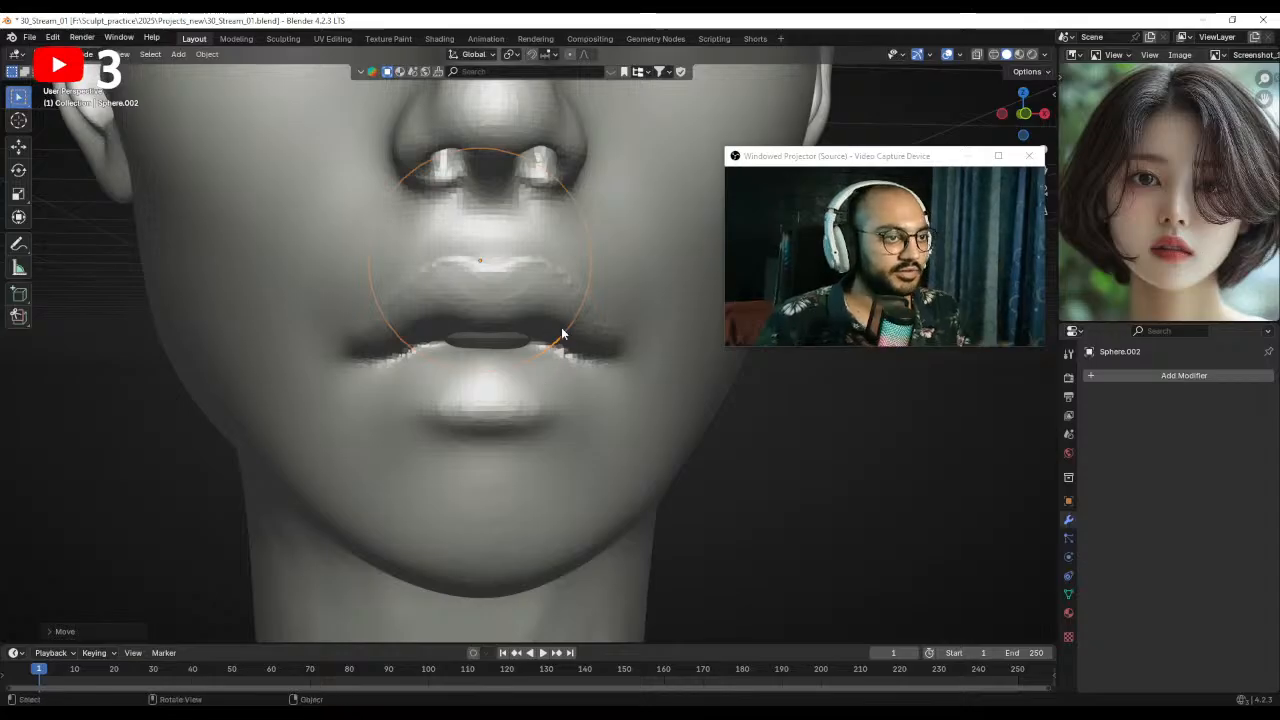
pyautogui.press('s')
pyautogui.press('z')
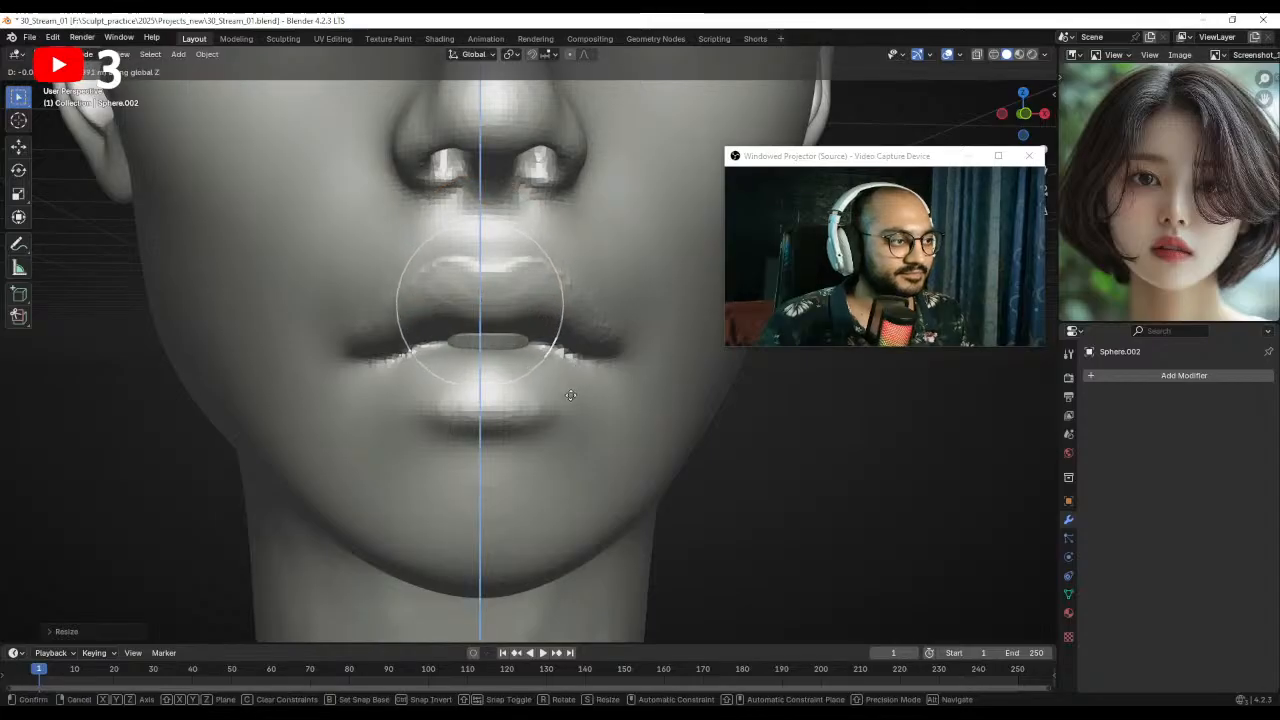
pyautogui.click(573, 394)
# - Shift the mouth sphere along Y to adjust its depth behind the lips
pyautogui.moveTo(585, 390); pyautogui.dragTo(486, 389, button='middle')
pyautogui.press('g')
pyautogui.press('y')
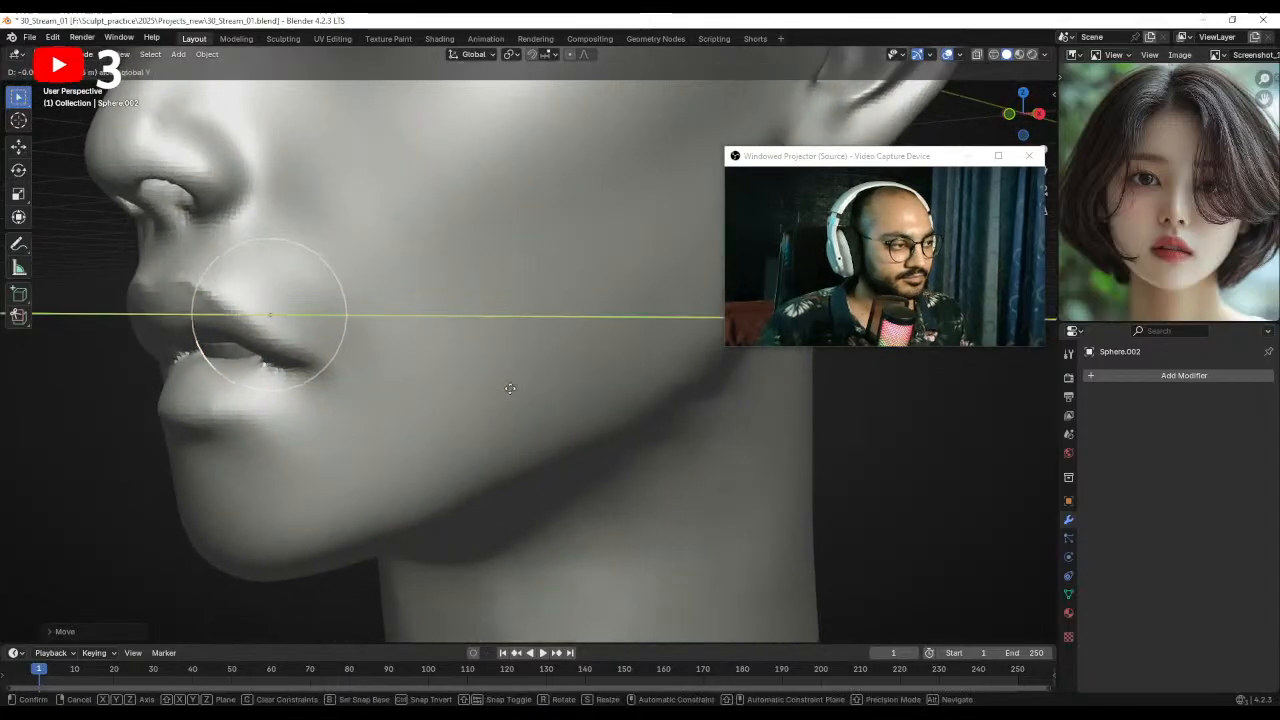
pyautogui.click(374, 391)
# - Apply all transforms to the mouth sphere and enter Sculpt Mode on it
pyautogui.moveTo(156, 393)
pyautogui.mouseDown(button='middle')
pyautogui.moveTo(417, 365)
pyautogui.moveTo(440, 380)
pyautogui.moveTo(471, 351)
pyautogui.moveTo(537, 366)
pyautogui.mouseUp(button='middle')
pyautogui.scroll(-2, 440, 350)
pyautogui.hotkey('ctrl', 'Tab')
pyautogui.click(457, 431)
pyautogui.scroll(1, 452, 400)
pyautogui.hotkey('ctrl', 'Tab')
pyautogui.click(487, 368)
pyautogui.hotkey('ctrl', 'a')
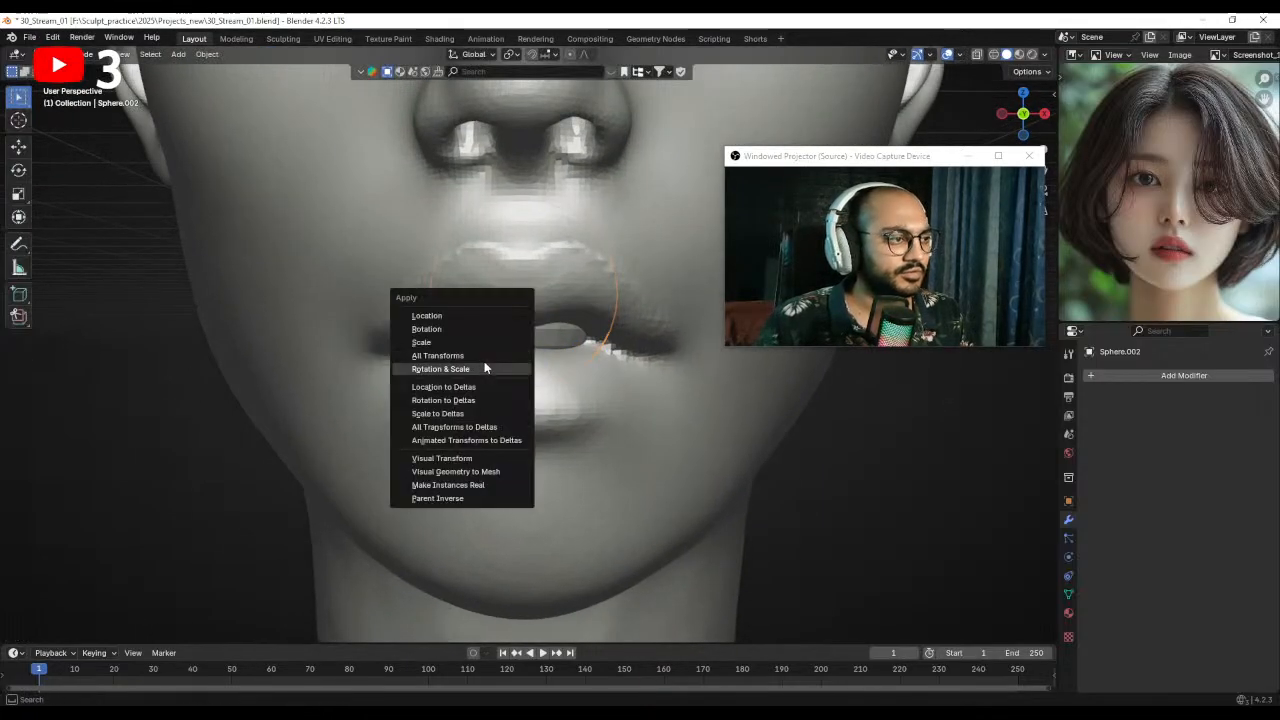
pyautogui.click(485, 358)
pyautogui.hotkey('ctrl', 'Tab')
pyautogui.click(496, 396)
# - Reduce the remesh voxel size of the mouth sphere
pyautogui.press('r')
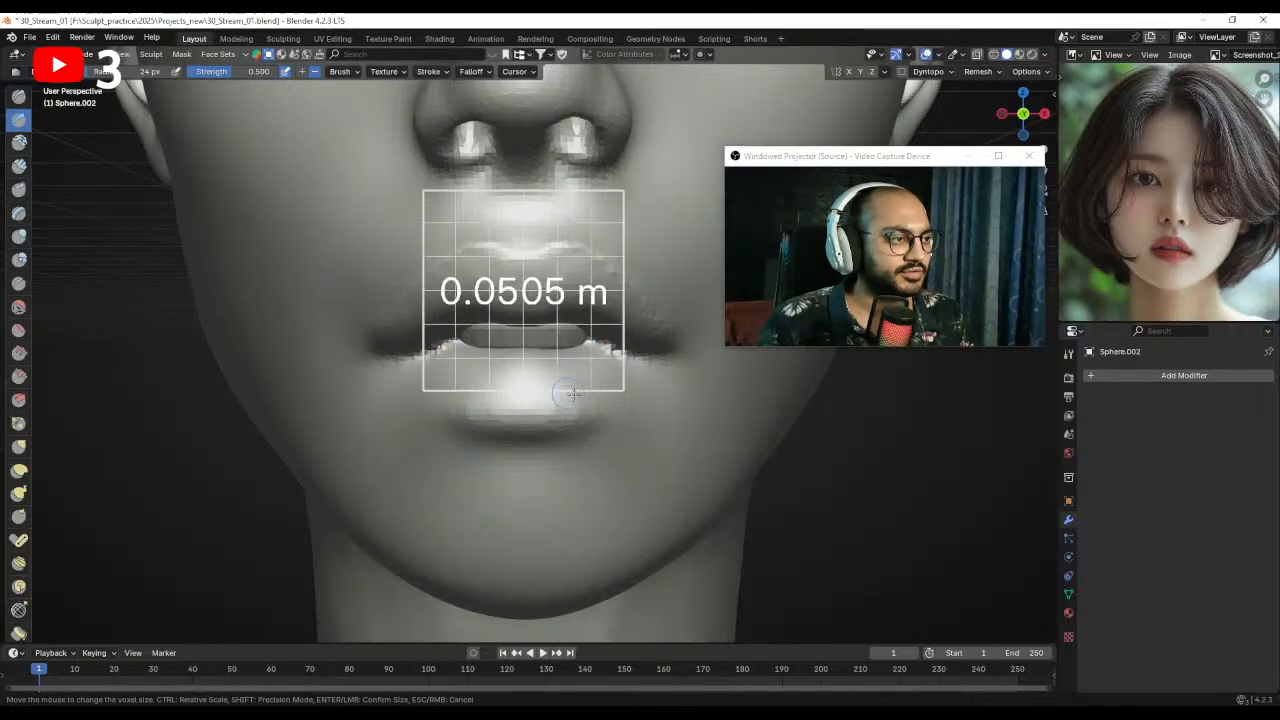
pyautogui.click(634, 406)
pyautogui.press('r')
pyautogui.click(604, 404)
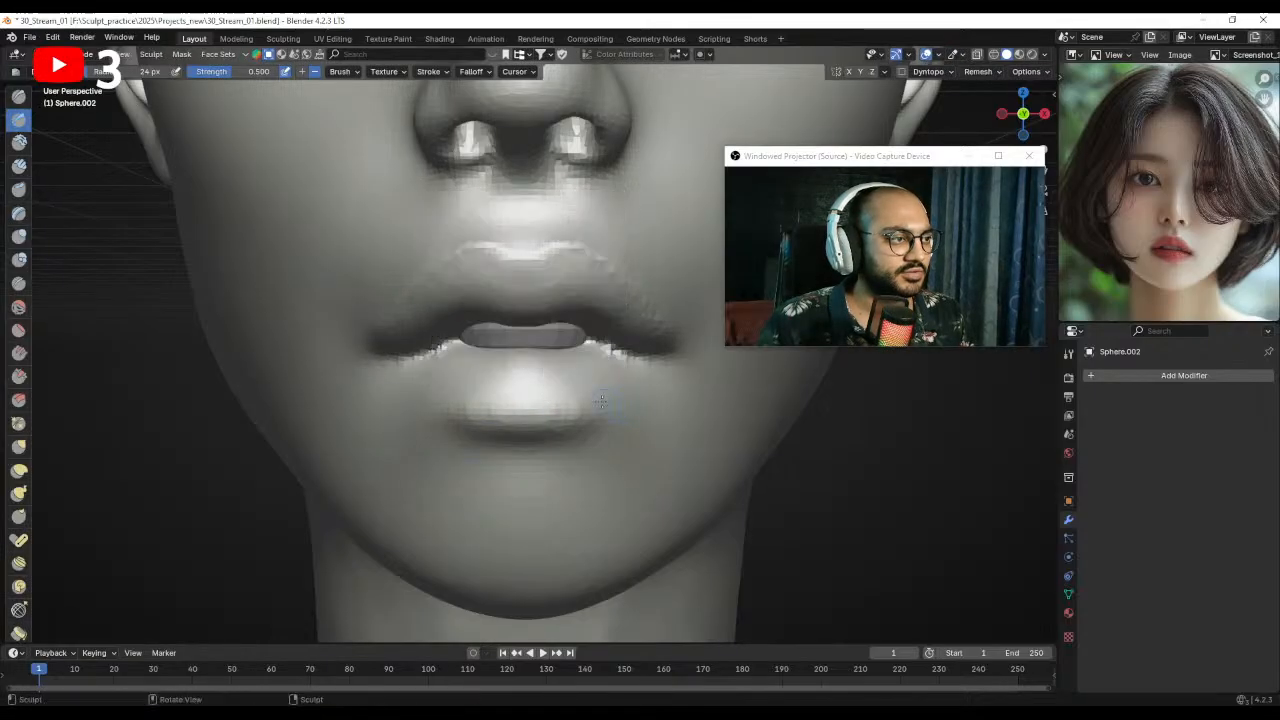
# - Try to pull the mouth sphere's visible edge outward with the Grab brush at 193 px radius
pyautogui.scroll(1, 520, 318)
pyautogui.keyDown('shift'); pyautogui.moveTo(514, 306); pyautogui.dragTo(571, 318, button='middle'); pyautogui.keyUp('shift')
pyautogui.press('g')
pyautogui.scroll(1, 592, 348)
pyautogui.press('f')
pyautogui.click(700, 352)
pyautogui.moveTo(530, 347); pyautogui.dragTo(519, 354)
pyautogui.hotkey('ctrl', 'z')
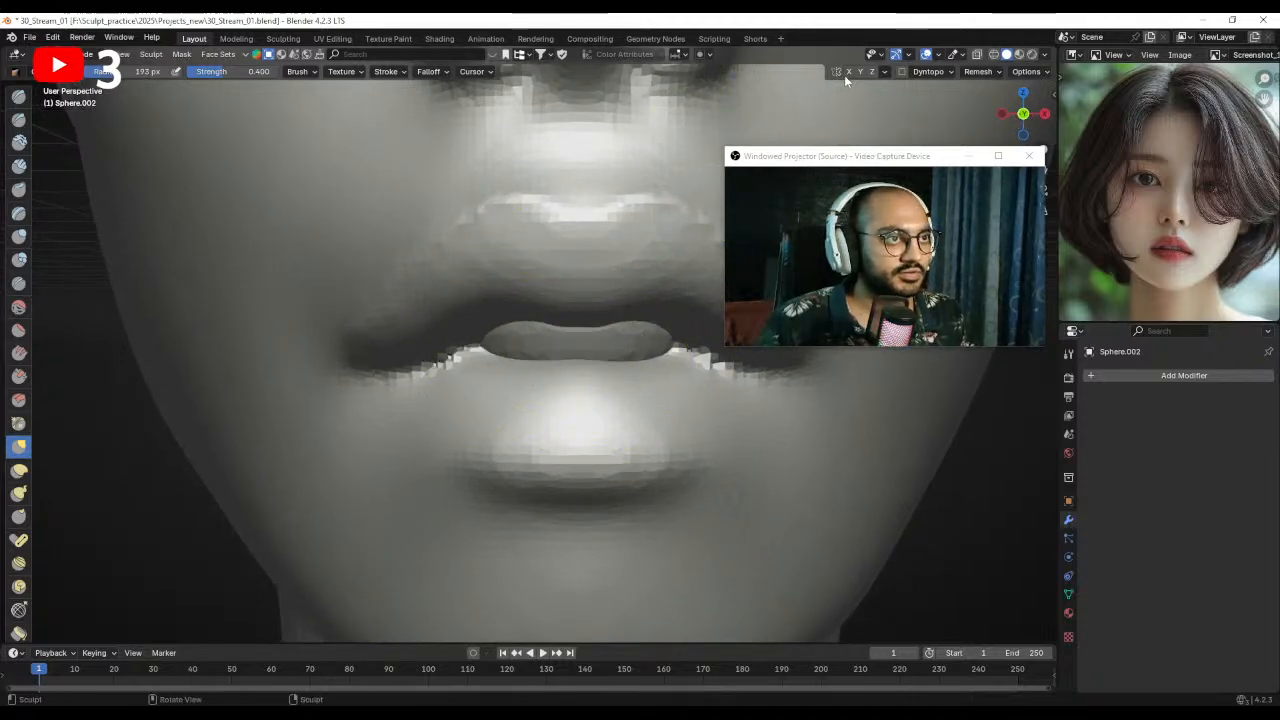
# - Enable X symmetry and pull the lower sides of the mouth sphere outward with the Grab brush
pyautogui.keyDown('ctrl'); pyautogui.moveTo(714, 176); pyautogui.dragTo(720, 115, button='middle'); pyautogui.keyUp('ctrl')
pyautogui.moveTo(490, 322)
pyautogui.mouseDown()
pyautogui.moveTo(518, 314)
pyautogui.moveTo(509, 292)
pyautogui.moveTo(485, 338)
pyautogui.moveTo(436, 344)
pyautogui.mouseUp()
pyautogui.press('f')
pyautogui.click(546, 384)
pyautogui.moveTo(512, 396); pyautogui.dragTo(531, 354, button='middle')
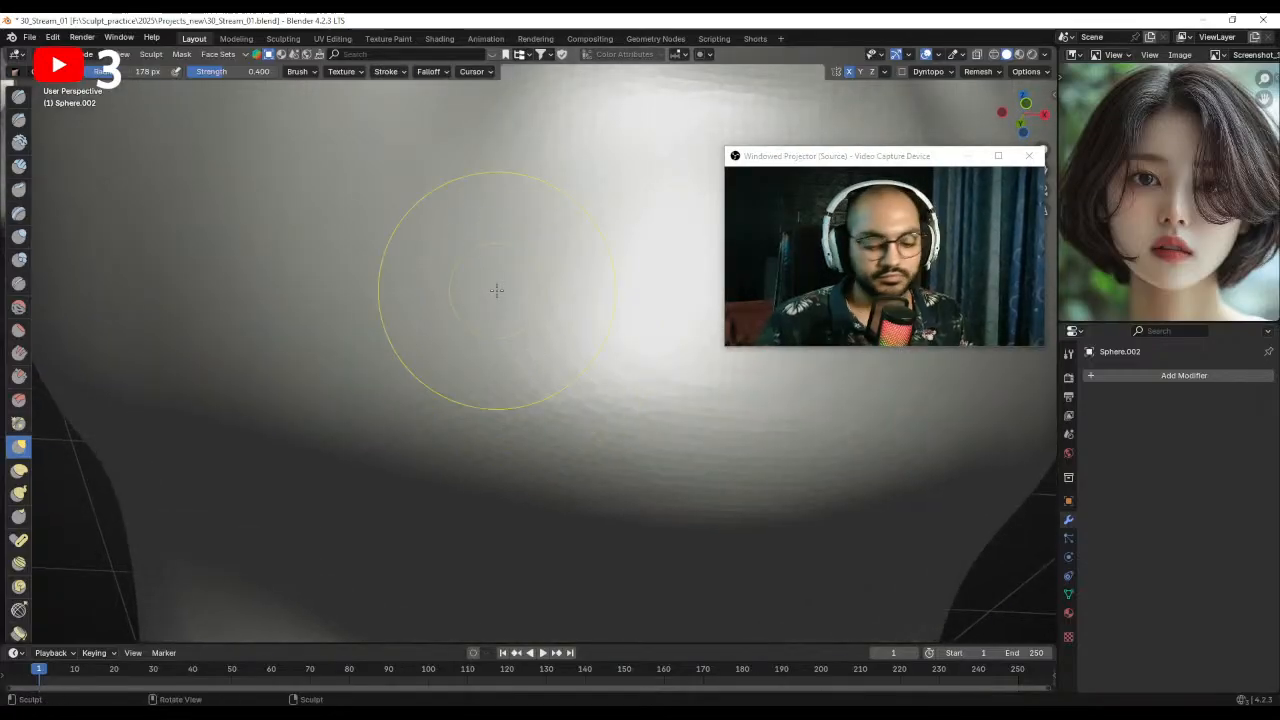
pyautogui.press('KP_Decimal')
pyautogui.moveTo(496, 291); pyautogui.dragTo(552, 410, button='middle')
# - Switch sculpting to the head and carve the lip opening toward the mouth corners with the Draw Sharp brush
pyautogui.hotkey('alt', 'q')
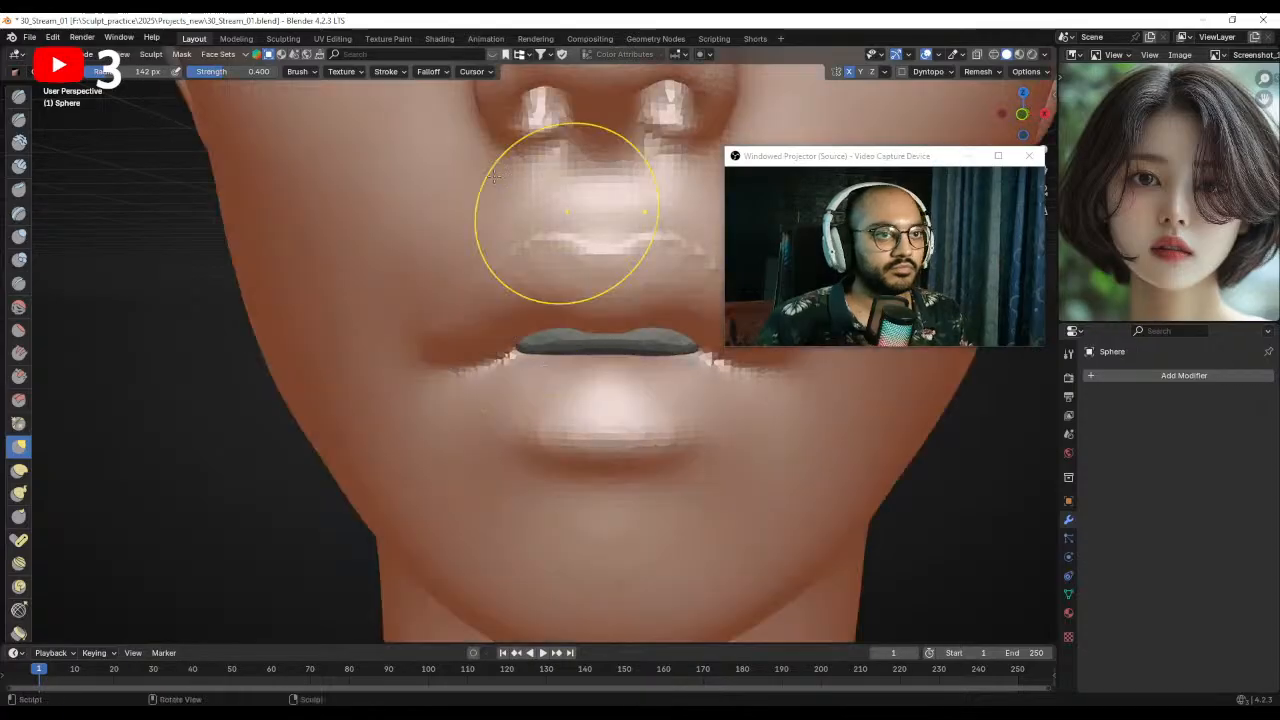
pyautogui.click(14, 129)
pyautogui.moveTo(590, 347)
pyautogui.keyDown('shift'); pyautogui.mouseDown(button='middle')
pyautogui.moveTo(526, 334)
pyautogui.moveTo(566, 350)
pyautogui.mouseUp(button='middle'); pyautogui.keyUp('shift')
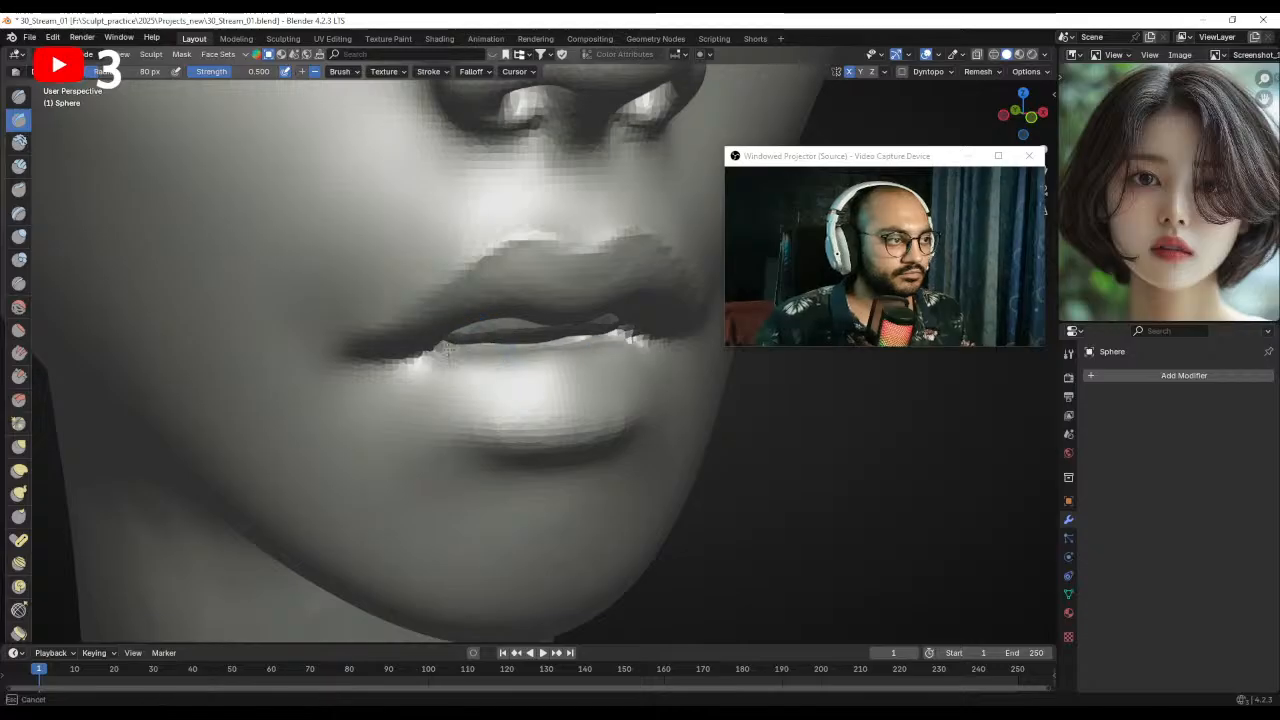
pyautogui.moveTo(496, 333)
pyautogui.mouseDown(button='middle')
pyautogui.moveTo(562, 357)
pyautogui.moveTo(555, 316)
pyautogui.mouseUp(button='middle')
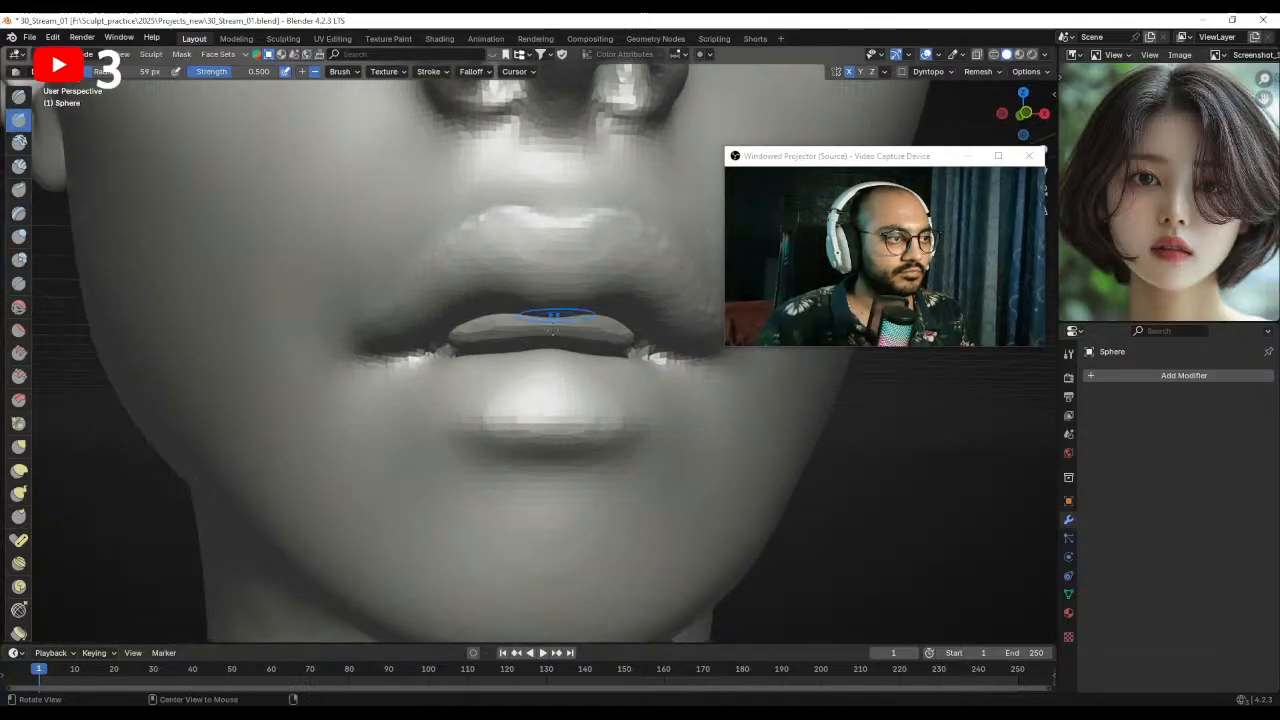
pyautogui.keyDown('alt'); pyautogui.moveTo(534, 334); pyautogui.dragTo(558, 336); pyautogui.keyUp('alt')
# - Switch sculpting to the mouth sphere, isolate it and hollow out its underside with the Draw brush at 77 px radius
pyautogui.hotkey('alt', 'q')
pyautogui.press('g')
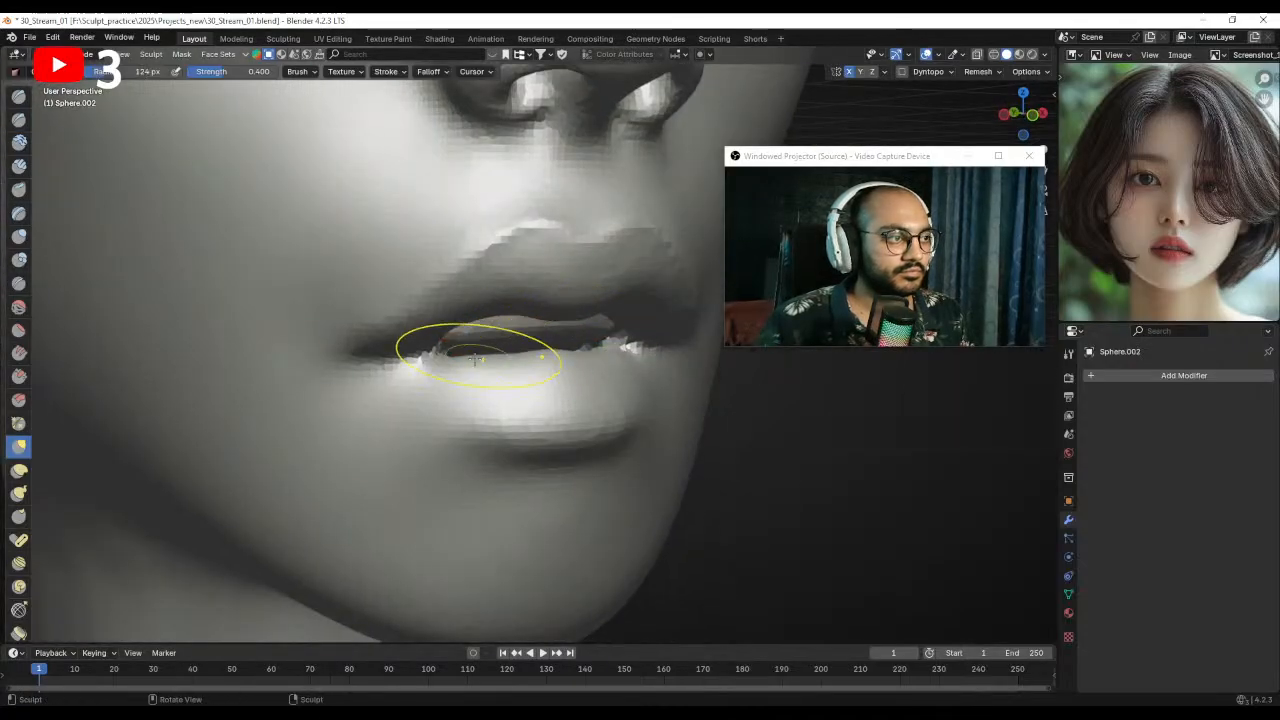
pyautogui.press('KP_Divide')
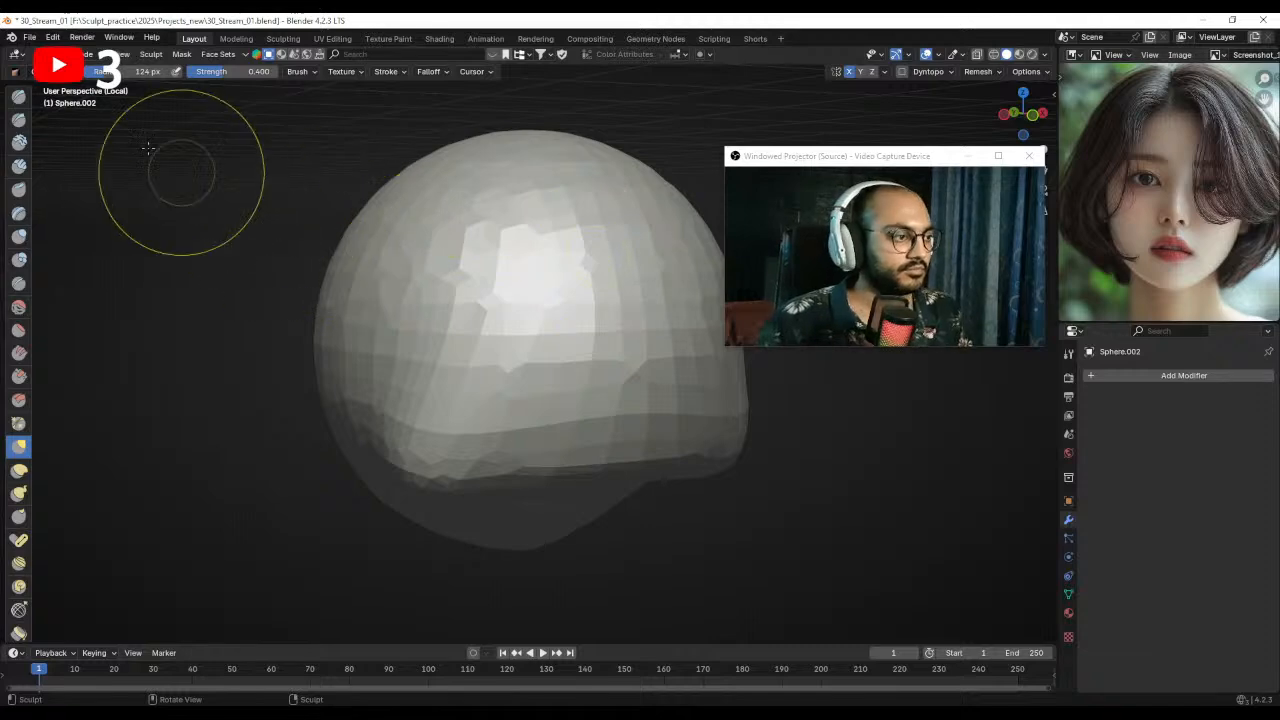
pyautogui.click(18, 96)
pyautogui.moveTo(424, 390)
pyautogui.mouseDown(button='middle')
pyautogui.moveTo(471, 286)
pyautogui.moveTo(511, 326)
pyautogui.mouseUp(button='middle')
pyautogui.moveTo(528, 370)
pyautogui.mouseDown()
pyautogui.moveTo(560, 400)
pyautogui.moveTo(470, 399)
pyautogui.moveTo(560, 372)
pyautogui.moveTo(508, 312)
pyautogui.mouseUp()
pyautogui.press('f')
pyautogui.click(558, 370)
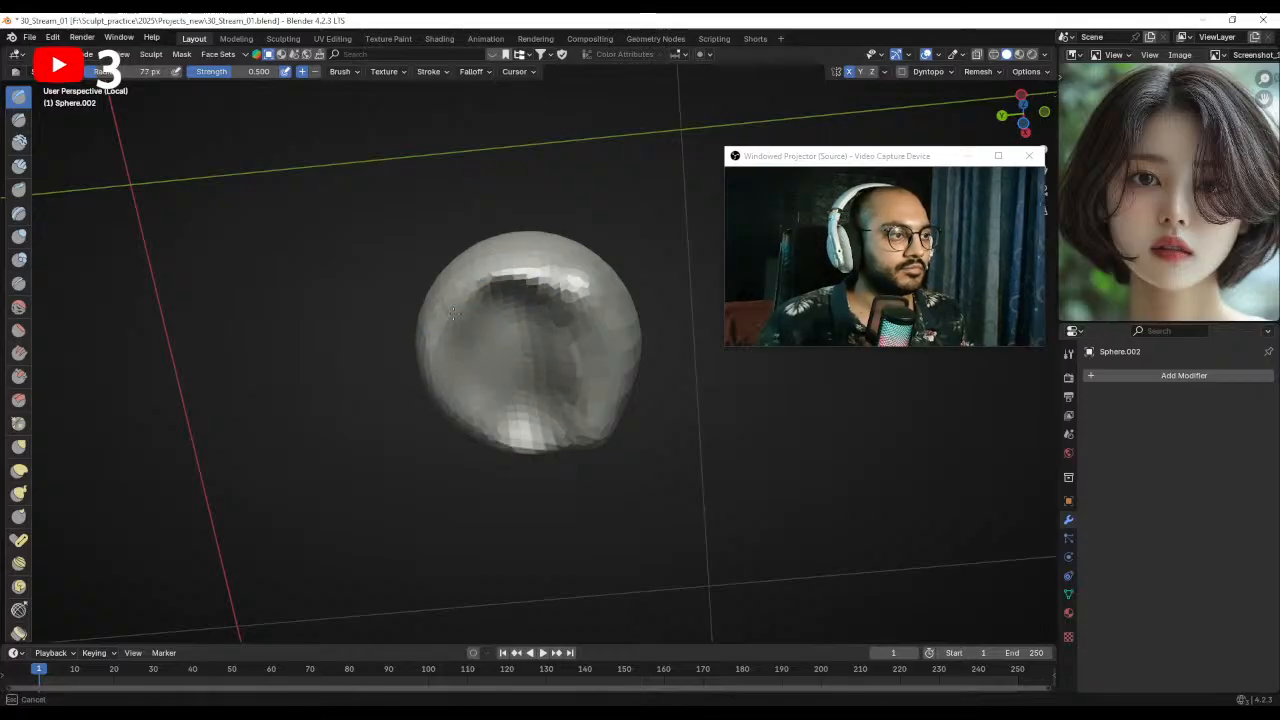
pyautogui.moveTo(500, 378); pyautogui.dragTo(363, 434, button='middle')
pyautogui.press('KP_1')
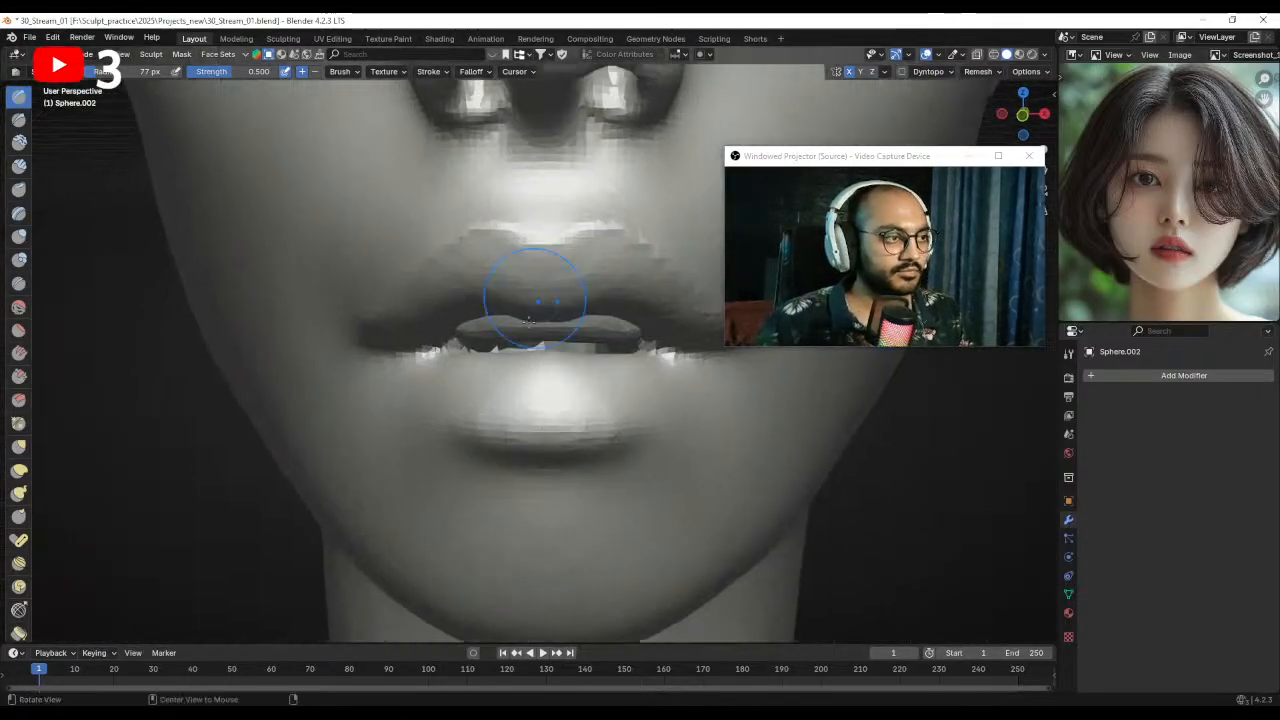
# - Reshape the lower edge of the teeth form between the lips with the Grab brush at 84 px radius
pyautogui.moveTo(535, 300); pyautogui.dragTo(571, 303, button='middle')
pyautogui.press('g')
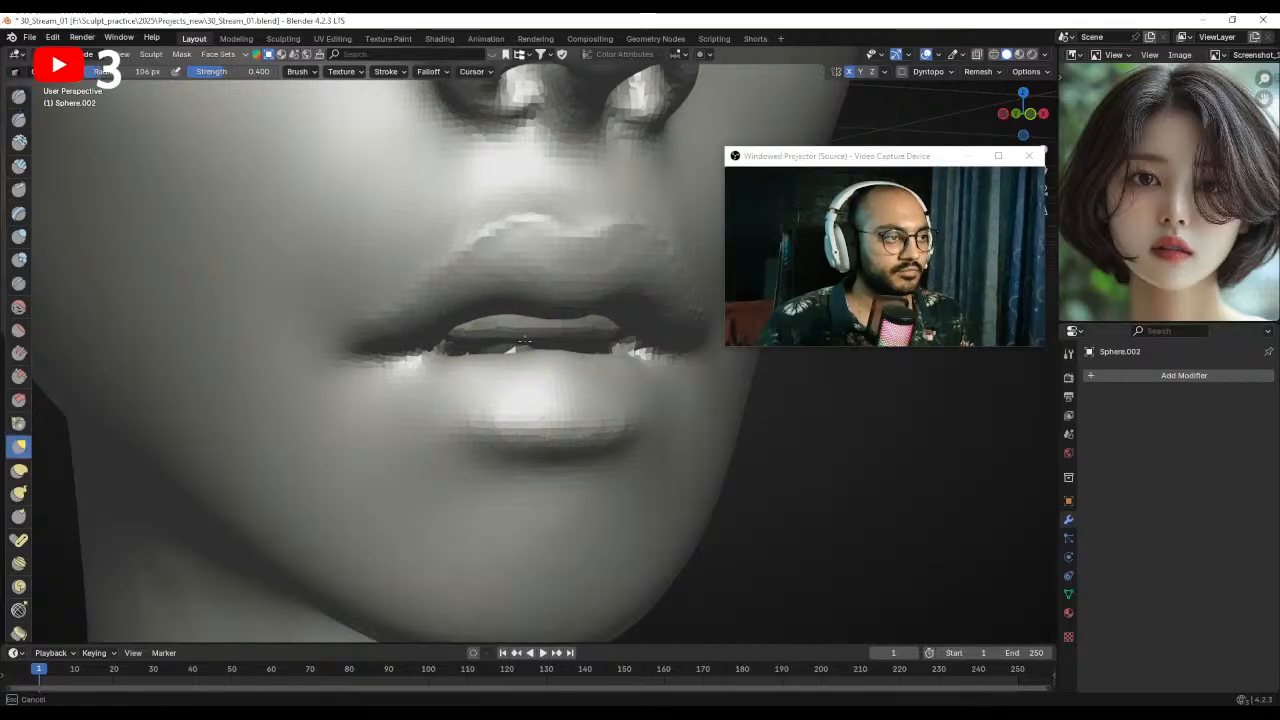
pyautogui.keyDown('ctrl'); pyautogui.moveTo(507, 340); pyautogui.dragTo(508, 352, button='middle'); pyautogui.keyUp('ctrl')
pyautogui.press('f')
pyautogui.click(488, 348)
pyautogui.moveTo(485, 340); pyautogui.dragTo(486, 336)
pyautogui.moveTo(492, 345)
pyautogui.keyDown('ctrl'); pyautogui.mouseDown(button='middle')
pyautogui.moveTo(512, 393)
pyautogui.moveTo(552, 376)
pyautogui.moveTo(500, 335)
pyautogui.mouseUp(button='middle'); pyautogui.keyUp('ctrl')
# - Refine the teeth form's remesh voxel size to about 0.0106 m
pyautogui.press('r')
pyautogui.click(585, 393)
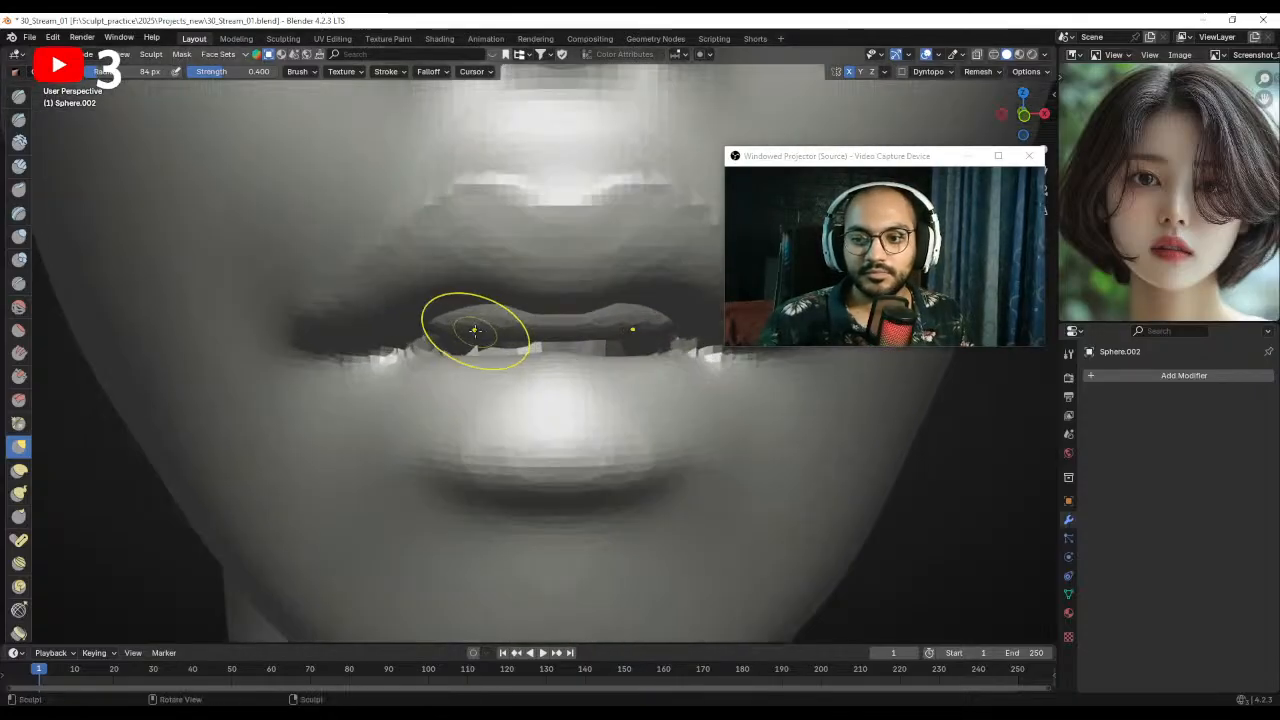
pyautogui.moveTo(403, 366); pyautogui.dragTo(480, 372, button='middle')
pyautogui.keyDown('ctrl'); pyautogui.moveTo(480, 372); pyautogui.dragTo(528, 344, button='middle'); pyautogui.keyUp('ctrl')
pyautogui.press('r')
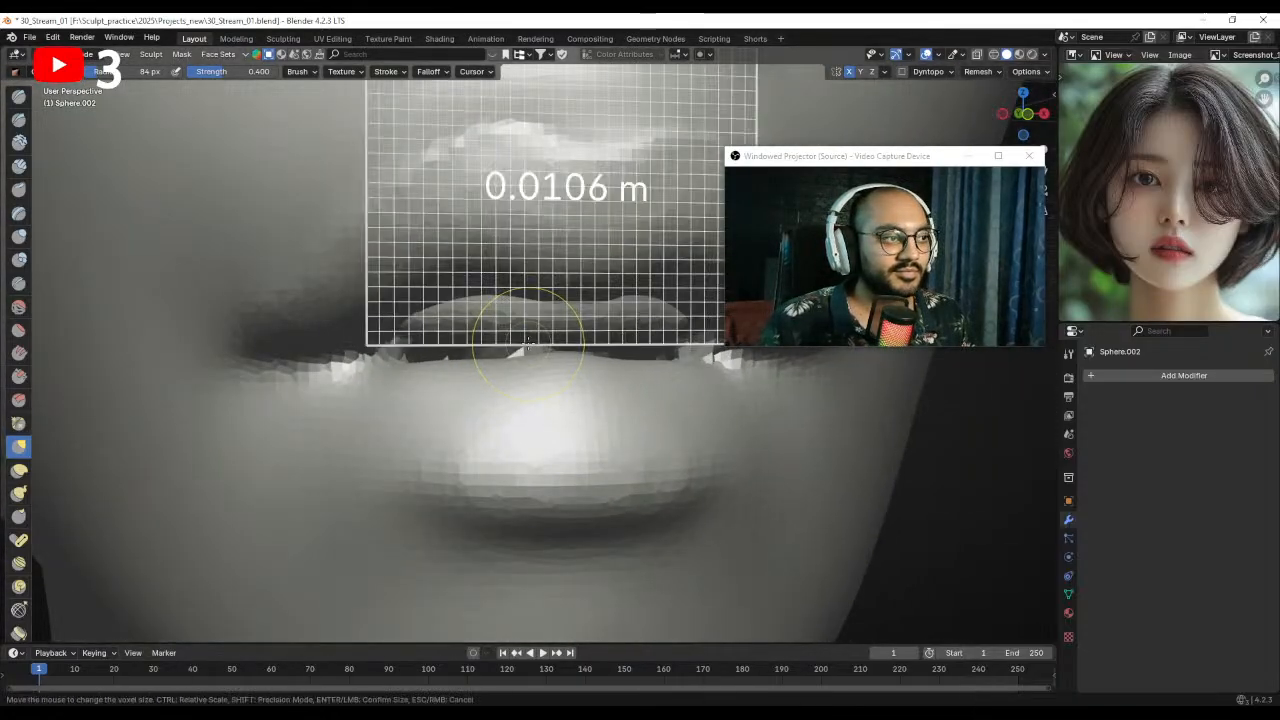
pyautogui.click(529, 346)
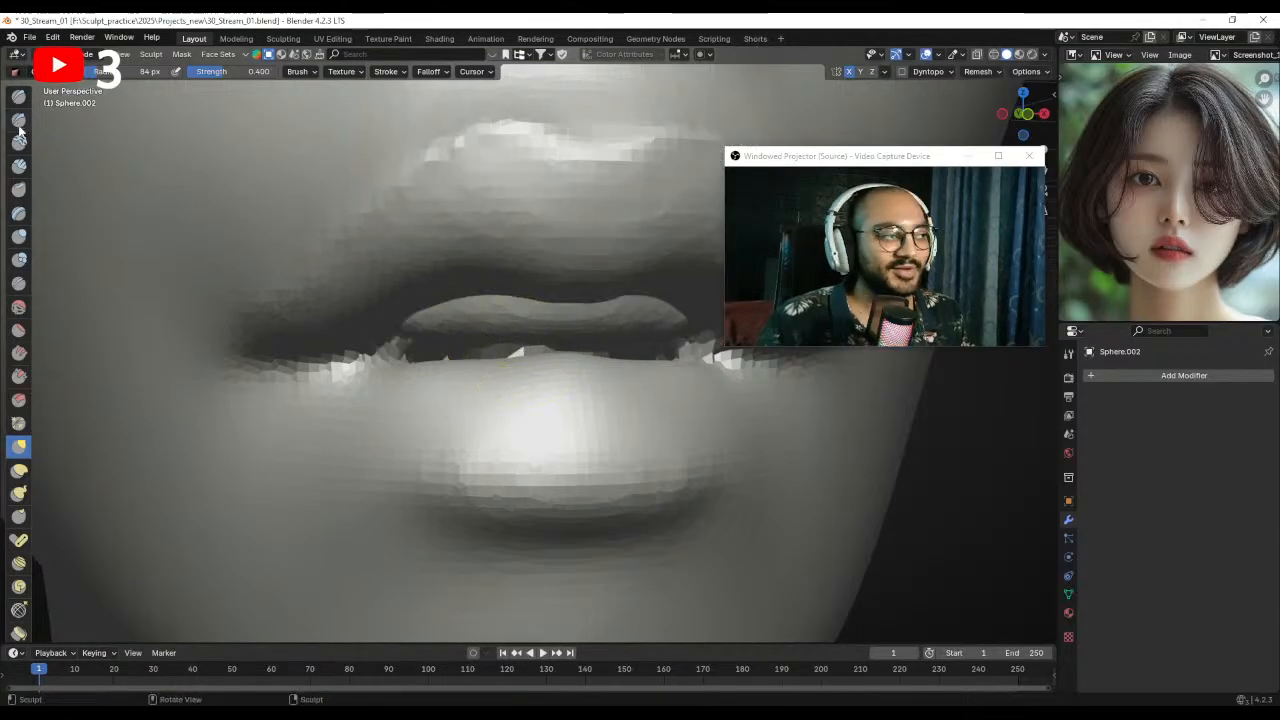
# - Carve a vertical groove down the middle of the teeth form with the Draw Sharp brush at 46 px radius
pyautogui.moveTo(534, 229)
pyautogui.mouseDown(button='middle')
pyautogui.moveTo(449, 337)
pyautogui.moveTo(520, 363)
pyautogui.moveTo(490, 267)
pyautogui.mouseUp(button='middle')
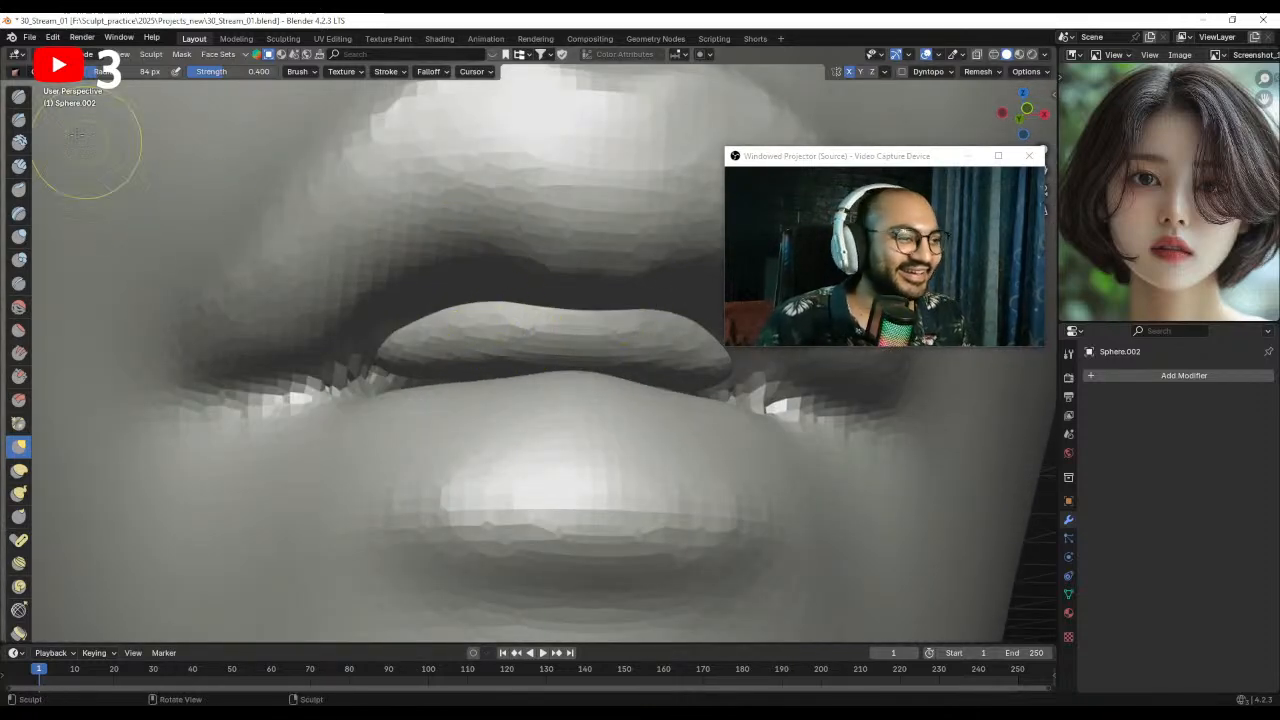
pyautogui.click(18, 118)
pyautogui.moveTo(528, 314)
pyautogui.keyDown('ctrl'); pyautogui.mouseDown(button='middle')
pyautogui.moveTo(528, 377)
pyautogui.moveTo(517, 340)
pyautogui.moveTo(549, 342)
pyautogui.mouseUp(button='middle'); pyautogui.keyUp('ctrl')
pyautogui.press('f')
pyautogui.click(566, 341)
pyautogui.moveTo(566, 341); pyautogui.dragTo(564, 378)
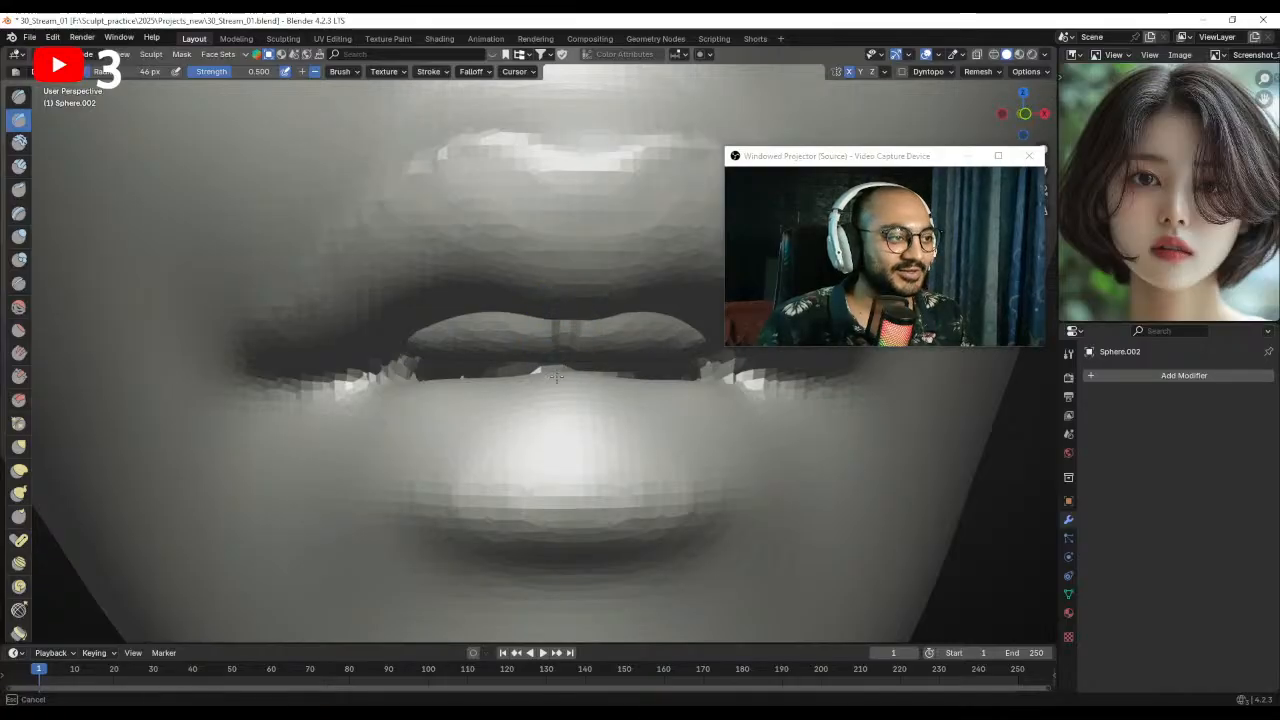
# - Carve the separations between the upper front teeth with the Draw Sharp brush in subtract mode, at about 69 px
pyautogui.moveTo(553, 295); pyautogui.dragTo(543, 323, button='middle')
pyautogui.press('f')
pyautogui.keyDown('alt'); pyautogui.moveTo(500, 372); pyautogui.dragTo(534, 350); pyautogui.keyUp('alt')
pyautogui.press('f')
pyautogui.click(558, 356)
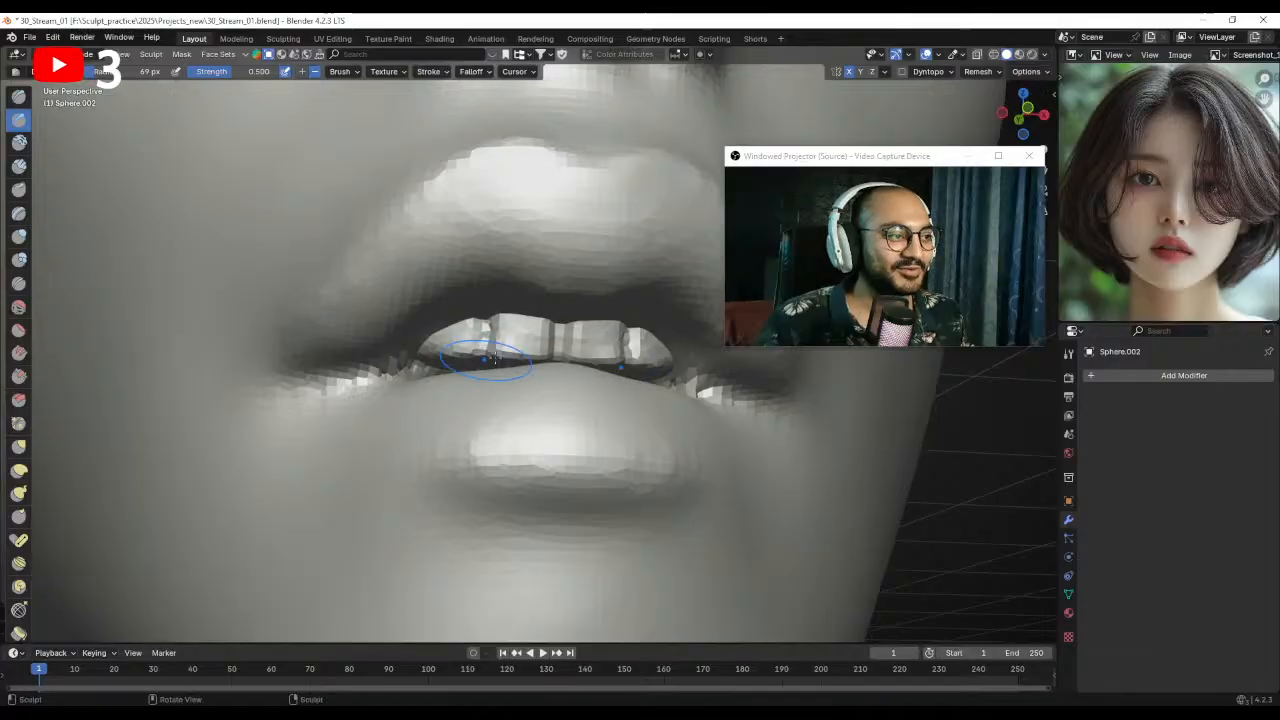
pyautogui.moveTo(488, 360); pyautogui.dragTo(482, 372, button='middle')
# - Reshape the outer upper teeth with a small Grab brush so they follow the mouth opening
pyautogui.press('g')
pyautogui.moveTo(586, 349)
pyautogui.mouseDown(button='middle')
pyautogui.moveTo(557, 357)
pyautogui.moveTo(586, 352)
pyautogui.mouseUp(button='middle')
pyautogui.press('f')
pyautogui.click(463, 352)
pyautogui.press('f')
pyautogui.click(471, 357)
pyautogui.moveTo(432, 370); pyautogui.dragTo(432, 376)
pyautogui.press('f')
pyautogui.click(480, 374)
# - Shift the outer upper teeth into the dental arch with the Grab brush, starting at about 147 px
pyautogui.moveTo(546, 364); pyautogui.dragTo(480, 368, button='middle')
pyautogui.moveTo(480, 420)
pyautogui.keyDown('ctrl'); pyautogui.mouseDown(button='middle')
pyautogui.moveTo(474, 325)
pyautogui.moveTo(531, 397)
pyautogui.moveTo(528, 445)
pyautogui.mouseUp(button='middle'); pyautogui.keyUp('ctrl')
pyautogui.moveTo(528, 400)
pyautogui.mouseDown(button='middle')
pyautogui.moveTo(483, 308)
pyautogui.moveTo(452, 355)
pyautogui.mouseUp(button='middle')
pyautogui.press('f')
pyautogui.click(513, 340)
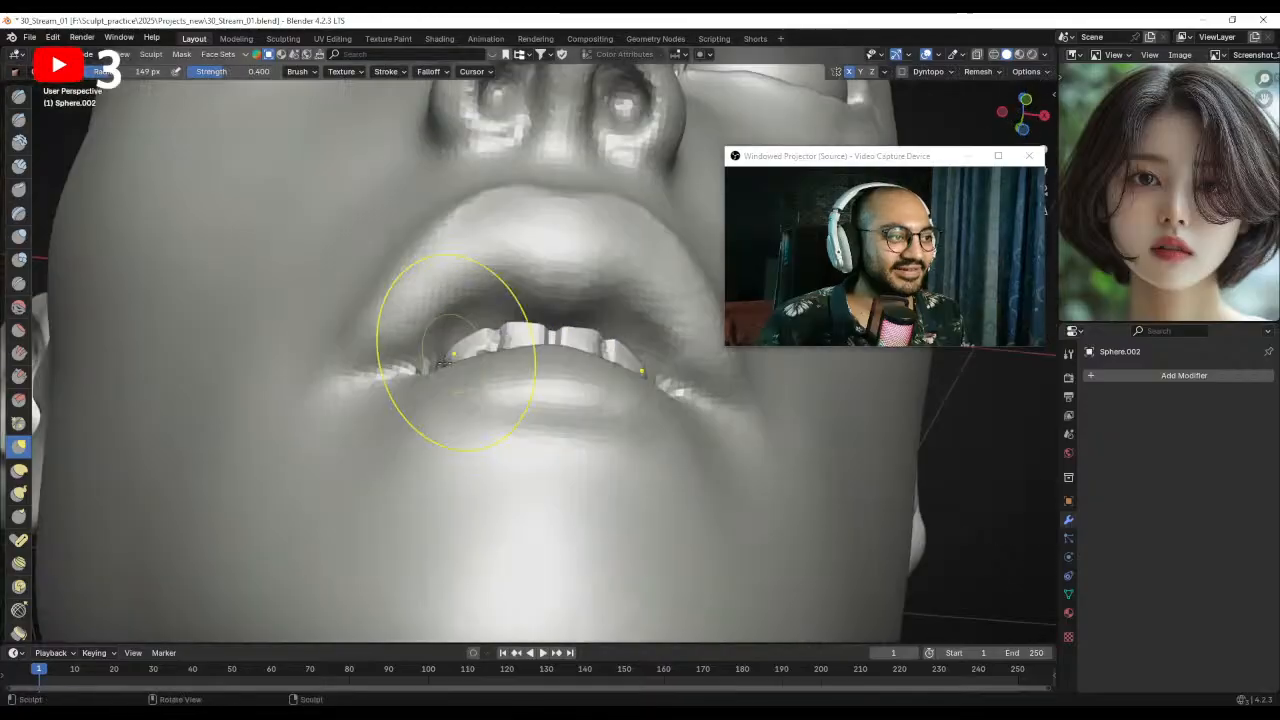
pyautogui.moveTo(440, 374); pyautogui.dragTo(437, 379)
pyautogui.moveTo(440, 376)
pyautogui.mouseDown(button='middle')
pyautogui.moveTo(557, 409)
pyautogui.moveTo(562, 400)
pyautogui.moveTo(470, 352)
pyautogui.mouseUp(button='middle')
pyautogui.press('f')
pyautogui.click(480, 374)
pyautogui.moveTo(461, 343); pyautogui.dragTo(463, 344)
pyautogui.moveTo(500, 348)
pyautogui.mouseDown(button='middle')
pyautogui.moveTo(428, 342)
pyautogui.moveTo(495, 357)
pyautogui.mouseUp(button='middle')
pyautogui.press('f')
pyautogui.click(446, 357)
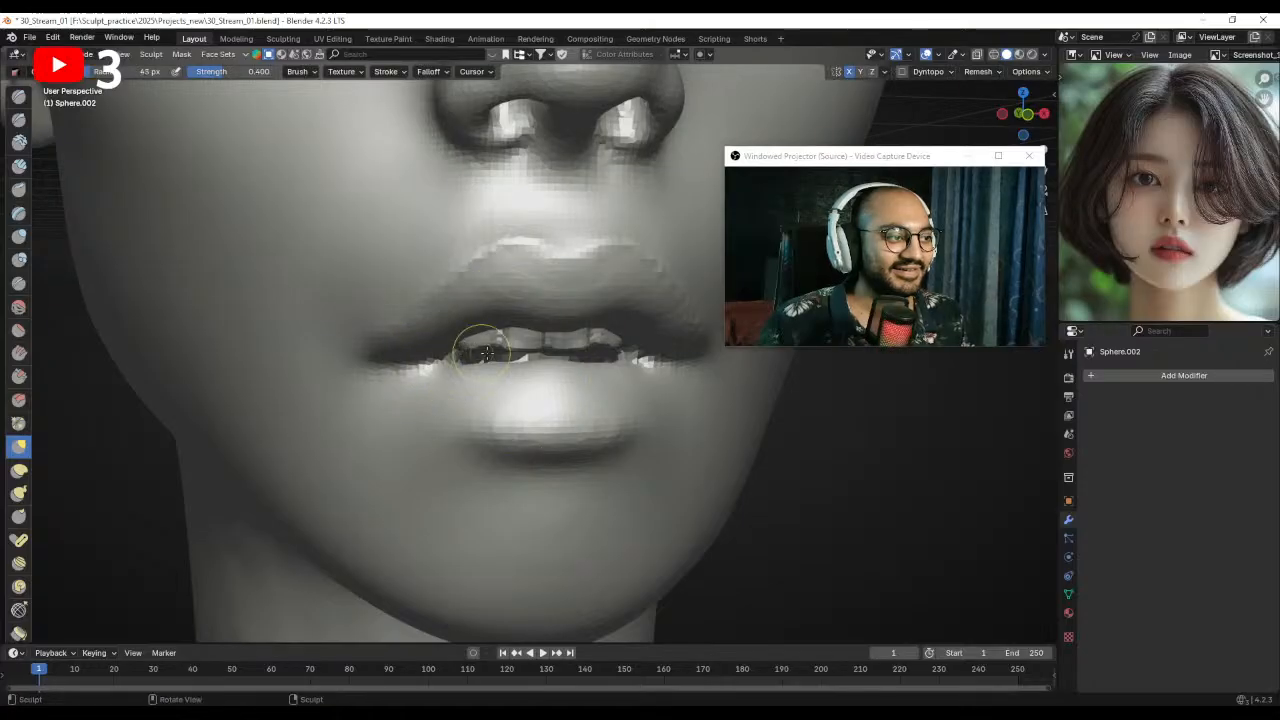
# - Adjust the position and height of the central upper teeth with the Grab brush, enlarged to about 131 px
pyautogui.moveTo(498, 354); pyautogui.dragTo(468, 349, button='middle')
pyautogui.press('f')
pyautogui.click(550, 343)
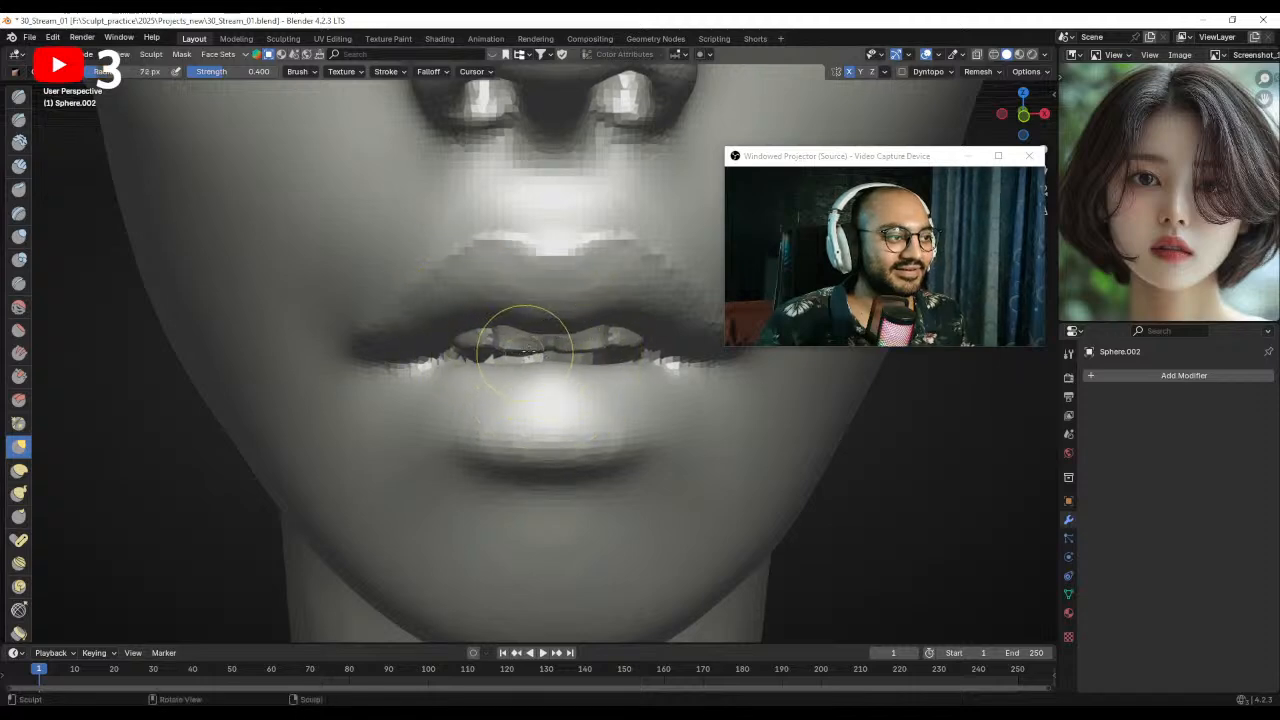
pyautogui.moveTo(525, 350)
pyautogui.mouseDown(button='middle')
pyautogui.moveTo(503, 326)
pyautogui.moveTo(506, 303)
pyautogui.moveTo(527, 311)
pyautogui.moveTo(510, 306)
pyautogui.mouseUp(button='middle')
pyautogui.press('f')
pyautogui.click(545, 315)
pyautogui.moveTo(532, 294); pyautogui.dragTo(530, 289)
pyautogui.moveTo(530, 325)
pyautogui.mouseDown(button='middle')
pyautogui.moveTo(560, 345)
pyautogui.moveTo(534, 350)
pyautogui.mouseUp(button='middle')
pyautogui.moveTo(534, 350); pyautogui.dragTo(528, 349)
pyautogui.moveTo(528, 349)
pyautogui.mouseDown(button='middle')
pyautogui.moveTo(549, 343)
pyautogui.moveTo(553, 369)
pyautogui.moveTo(531, 377)
pyautogui.mouseUp(button='middle')
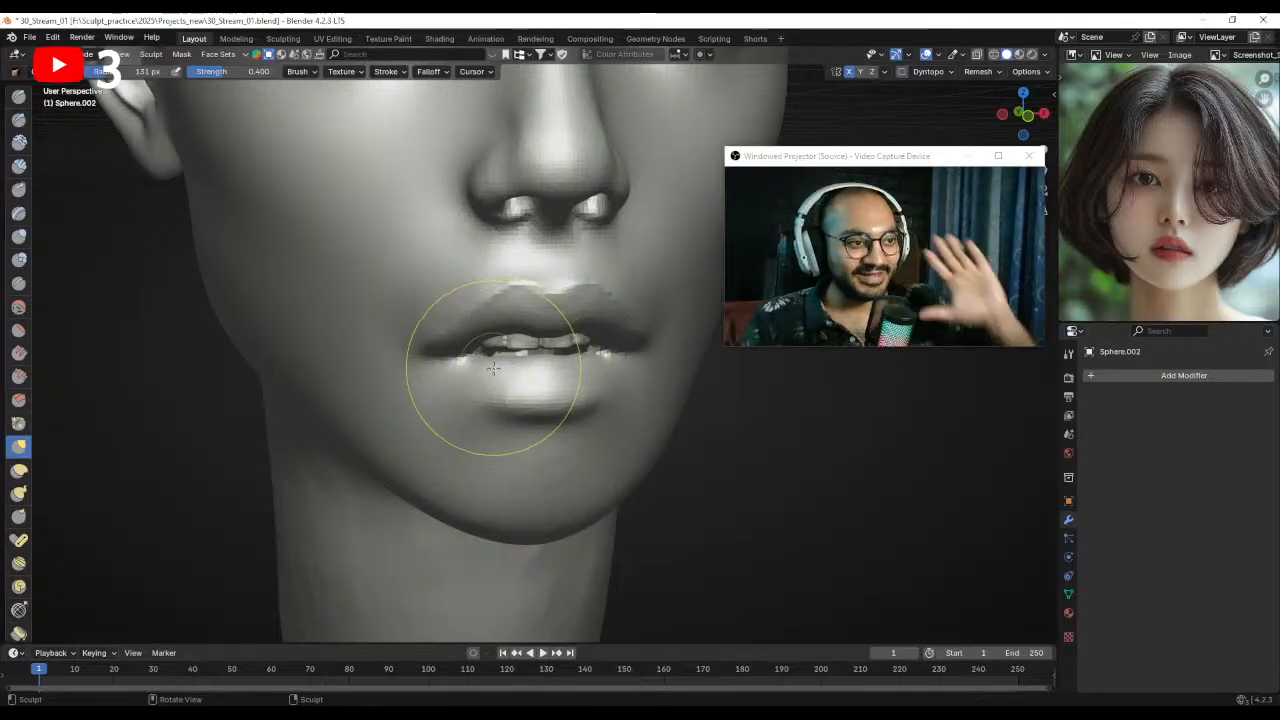
# - Sharpen the grooves between the front teeth with the Crease brush at about 32 px, smoothing the outer tooth
pyautogui.keyDown('ctrl'); pyautogui.moveTo(574, 202); pyautogui.dragTo(568, 172, button='middle'); pyautogui.keyUp('ctrl')
pyautogui.click(21, 239)
pyautogui.keyDown('ctrl'); pyautogui.moveTo(345, 370); pyautogui.dragTo(494, 341, button='middle'); pyautogui.keyUp('ctrl')
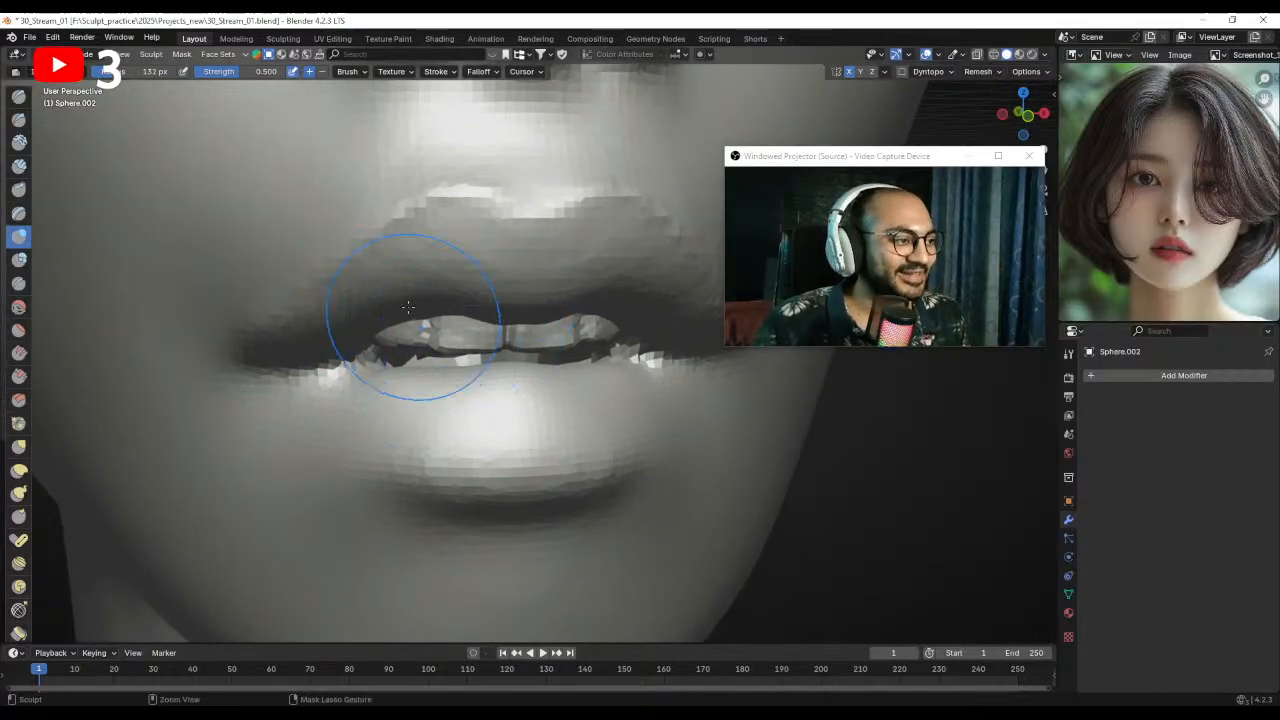
pyautogui.click(18, 285)
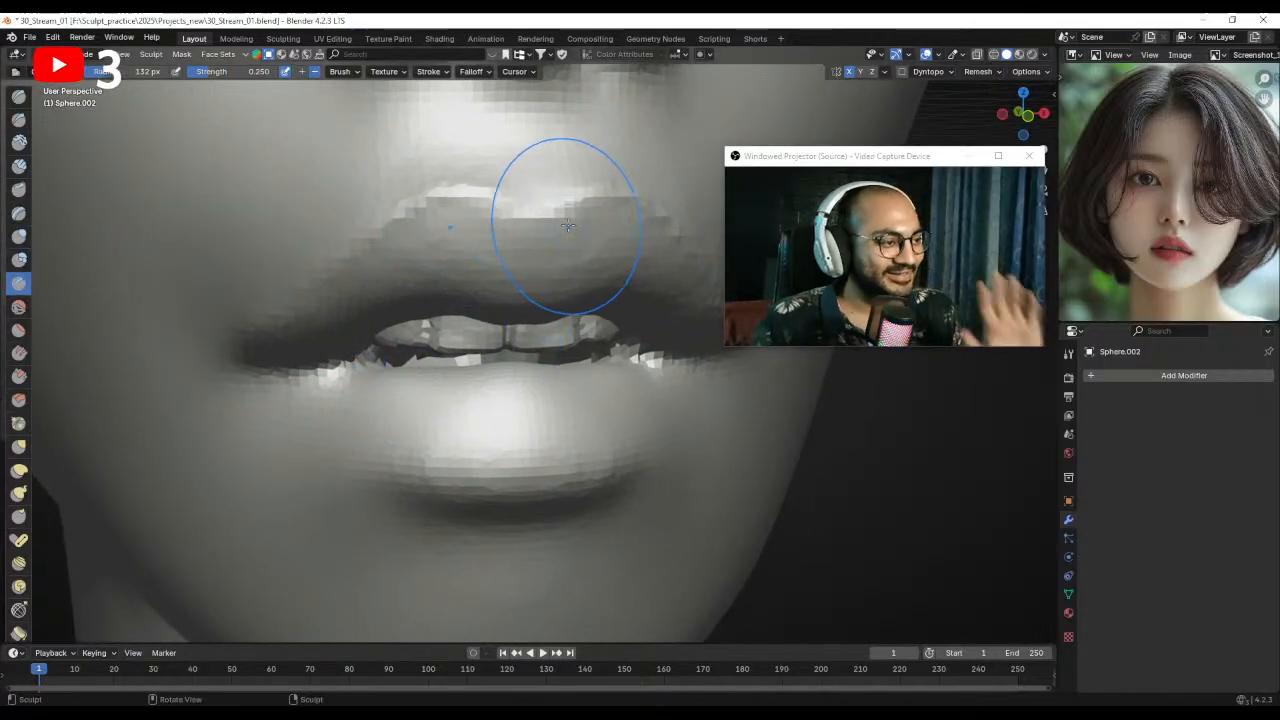
pyautogui.moveTo(428, 337)
pyautogui.mouseDown(button='middle')
pyautogui.moveTo(419, 322)
pyautogui.moveTo(449, 326)
pyautogui.moveTo(418, 325)
pyautogui.mouseUp(button='middle')
pyautogui.press('f')
pyautogui.click(425, 328)
pyautogui.moveTo(418, 372)
pyautogui.mouseDown(button='middle')
pyautogui.moveTo(501, 330)
pyautogui.moveTo(478, 322)
pyautogui.moveTo(488, 296)
pyautogui.mouseUp(button='middle')
pyautogui.keyDown('shift'); pyautogui.moveTo(443, 326); pyautogui.dragTo(441, 355); pyautogui.keyUp('shift')
pyautogui.moveTo(434, 304); pyautogui.dragTo(398, 313, button='middle')
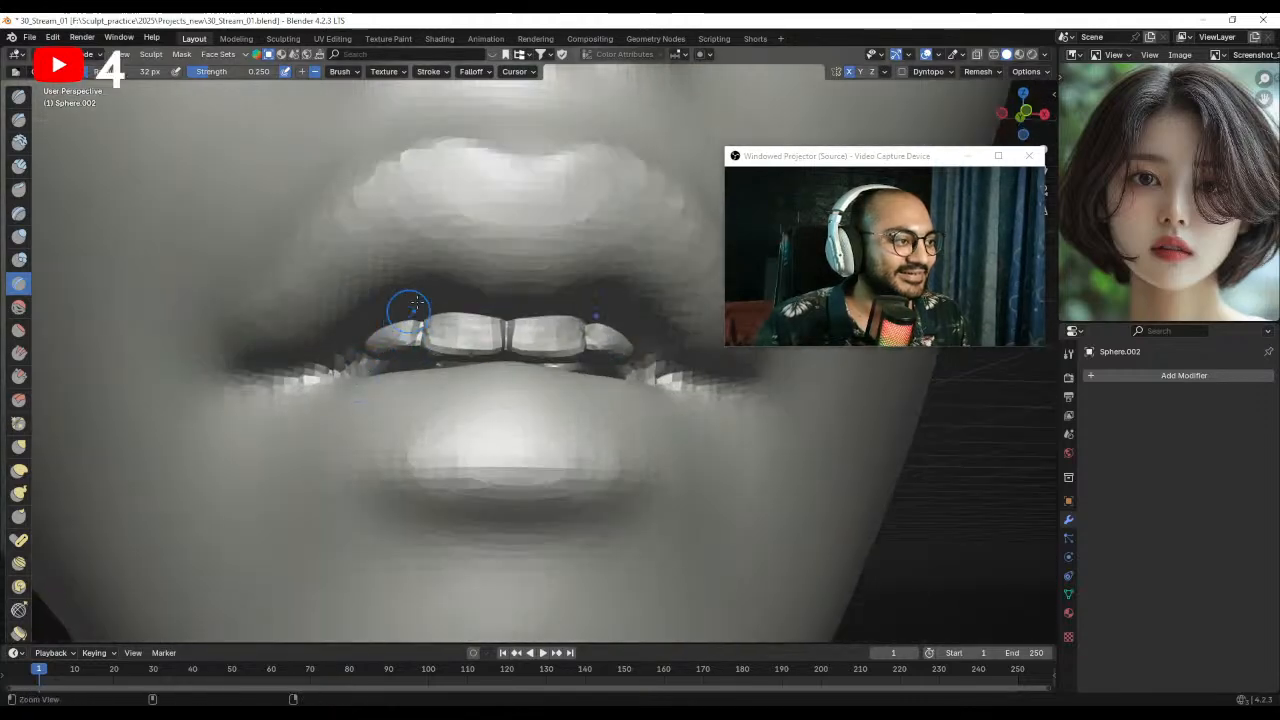
# - Nudge the lower edge of the front teeth with the Grab brush as judged from the front of the face
pyautogui.keyDown('ctrl'); pyautogui.keyDown('alt'); pyautogui.moveTo(410, 310); pyautogui.dragTo(428, 392); pyautogui.keyUp('alt'); pyautogui.keyUp('ctrl')
pyautogui.keyDown('alt'); pyautogui.moveTo(480, 305); pyautogui.dragTo(480, 385); pyautogui.keyUp('alt')
pyautogui.keyDown('alt'); pyautogui.moveTo(472, 334); pyautogui.dragTo(483, 332); pyautogui.keyUp('alt')
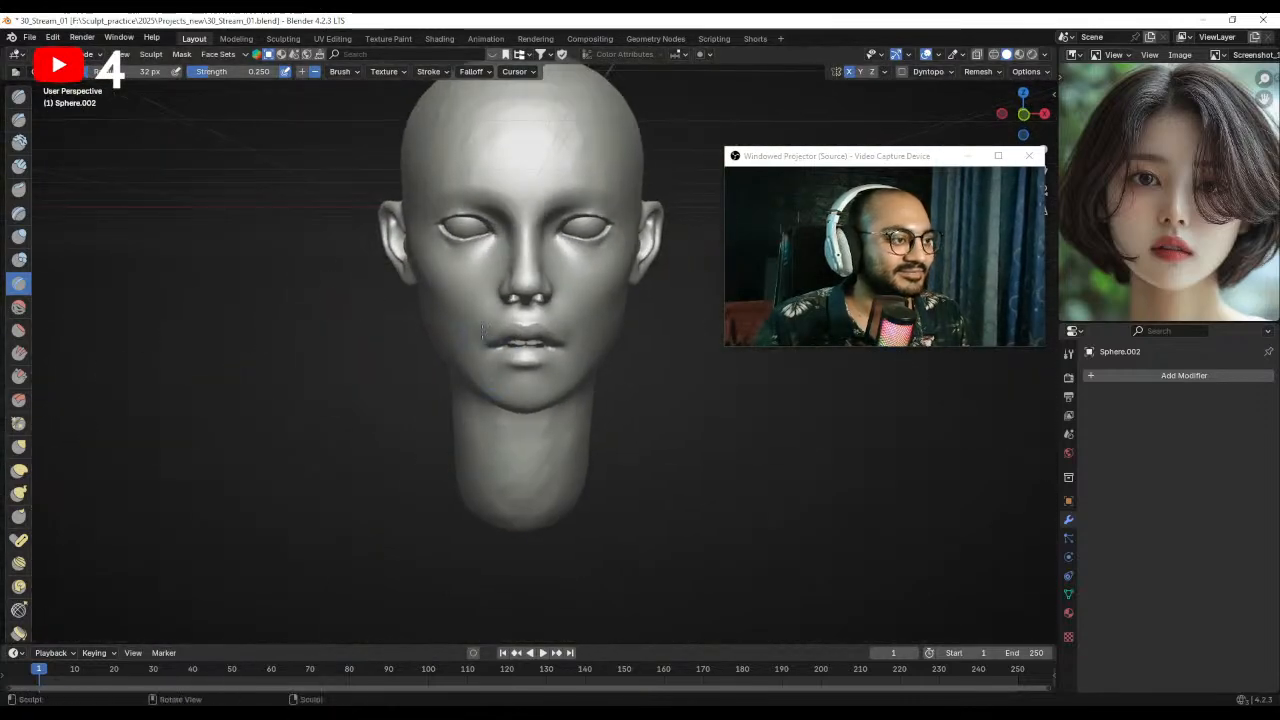
pyautogui.keyDown('ctrl'); pyautogui.keyDown('alt'); pyautogui.moveTo(547, 380); pyautogui.dragTo(541, 326); pyautogui.keyUp('alt'); pyautogui.keyUp('ctrl')
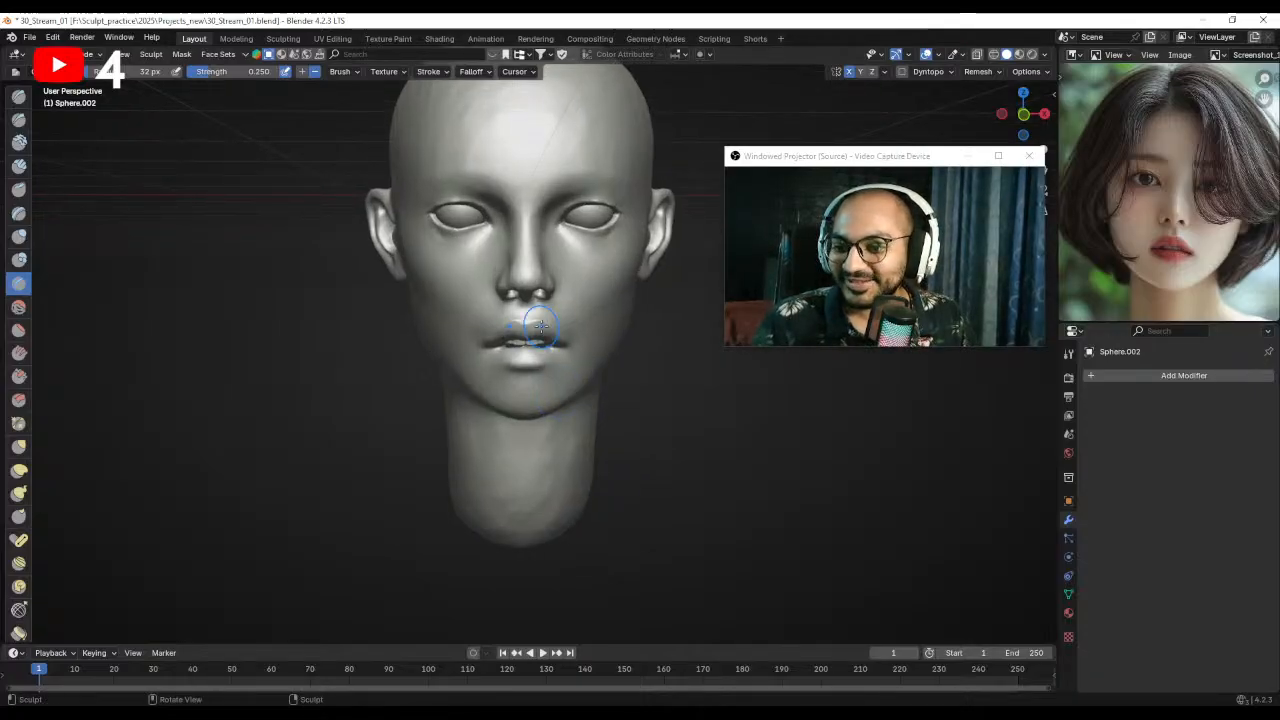
pyautogui.scroll(5, 540, 325)
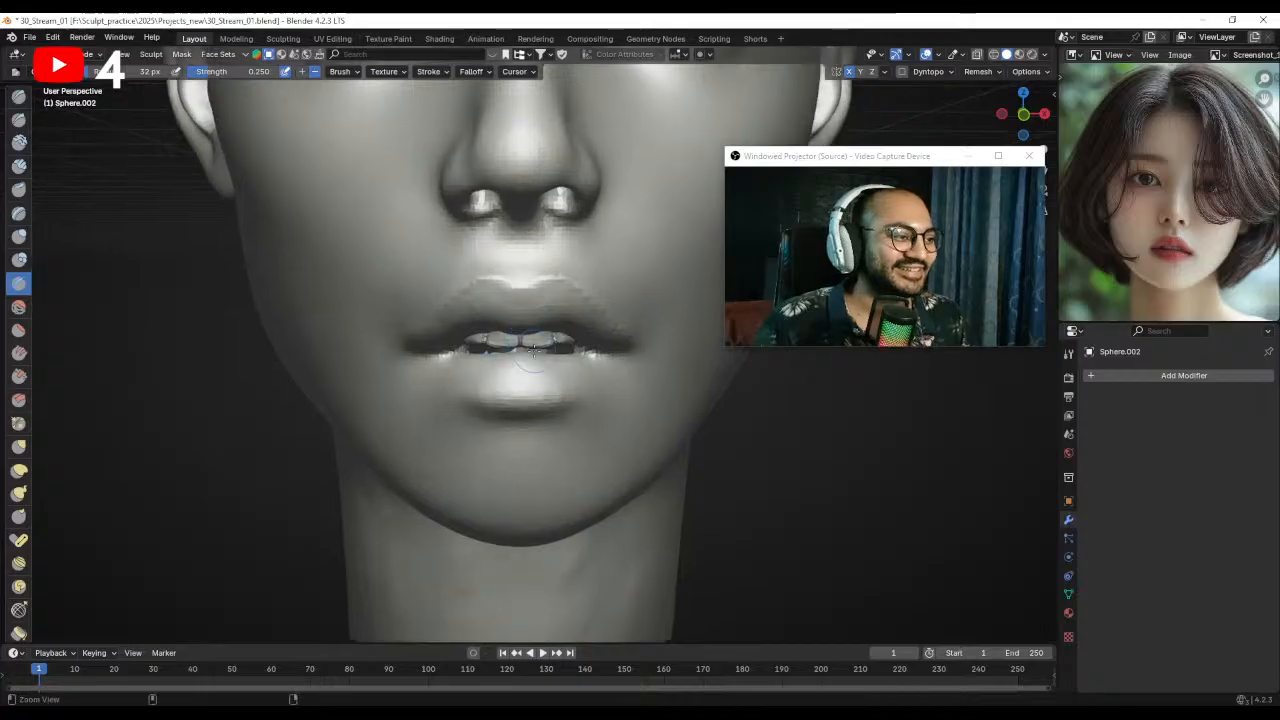
pyautogui.scroll(3, 510, 300)
pyautogui.press('g')
pyautogui.press('f')
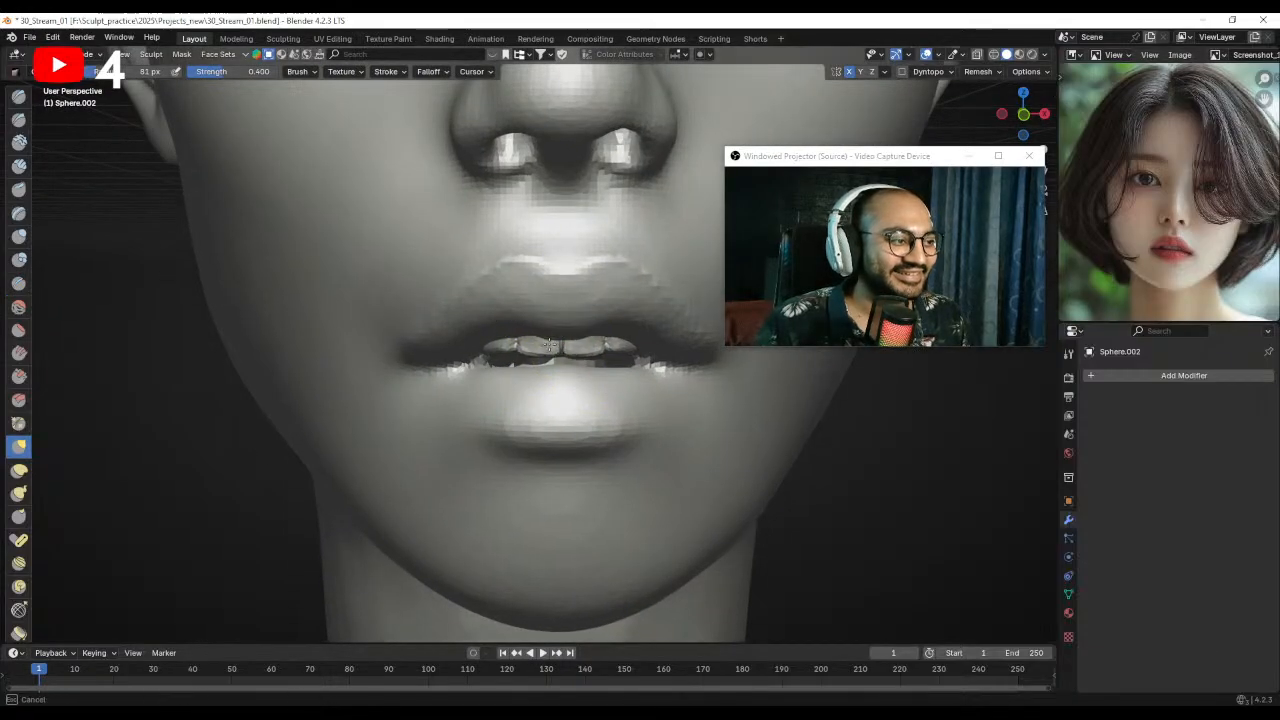
pyautogui.moveTo(527, 350); pyautogui.dragTo(516, 340)
pyautogui.press('f')
pyautogui.click(531, 341)
# - Reposition the outermost teeth near the mouth corner from the side with the Grab brush at about 100 px
pyautogui.moveTo(545, 342); pyautogui.dragTo(481, 371, button='middle')
pyautogui.moveTo(481, 371); pyautogui.dragTo(475, 361)
pyautogui.moveTo(475, 361)
pyautogui.mouseDown(button='middle')
pyautogui.moveTo(514, 386)
pyautogui.moveTo(535, 376)
pyautogui.mouseUp(button='middle')
pyautogui.moveTo(470, 357); pyautogui.dragTo(466, 348)
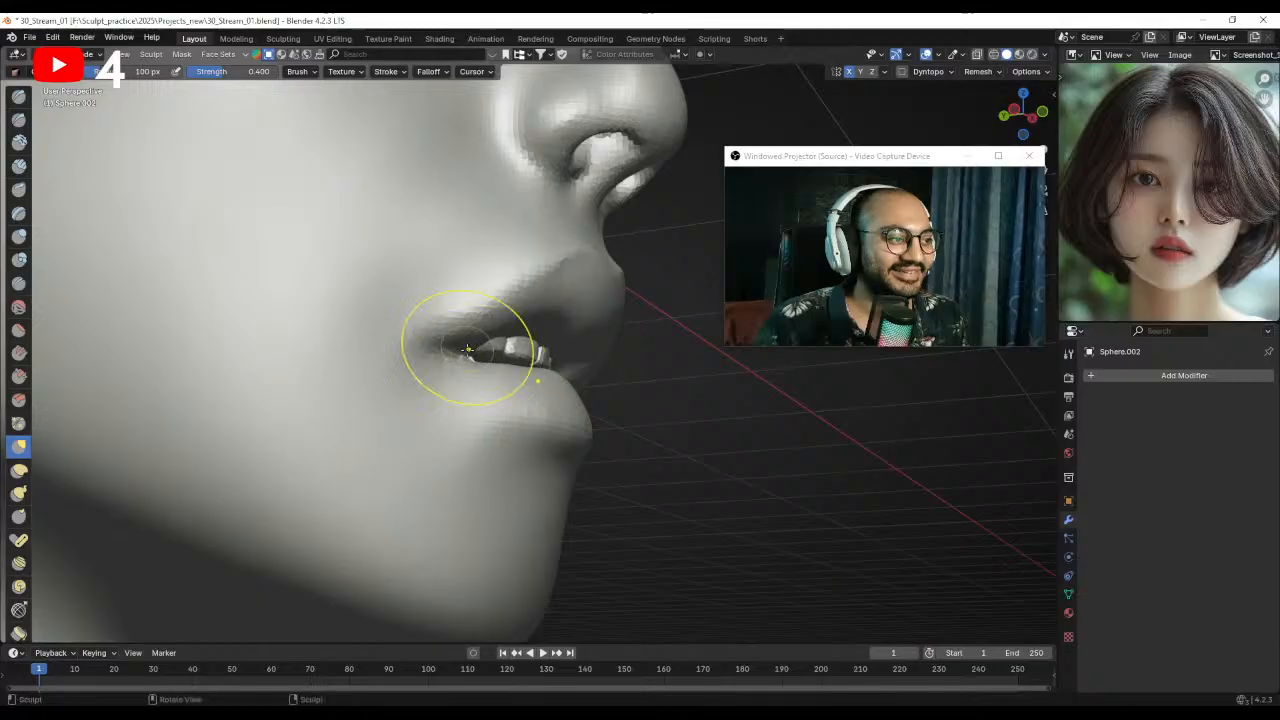
pyautogui.moveTo(530, 346); pyautogui.dragTo(437, 357, button='middle')
pyautogui.keyDown('ctrl'); pyautogui.moveTo(460, 230); pyautogui.dragTo(491, 386, button='middle'); pyautogui.keyUp('ctrl')
pyautogui.keyDown('ctrl'); pyautogui.moveTo(526, 328); pyautogui.dragTo(552, 367, button='middle'); pyautogui.keyUp('ctrl')
# - Save the file and switch sculpting from the teeth object to the head
pyautogui.hotkey('ctrl', 'Tab')
pyautogui.click(369, 369)
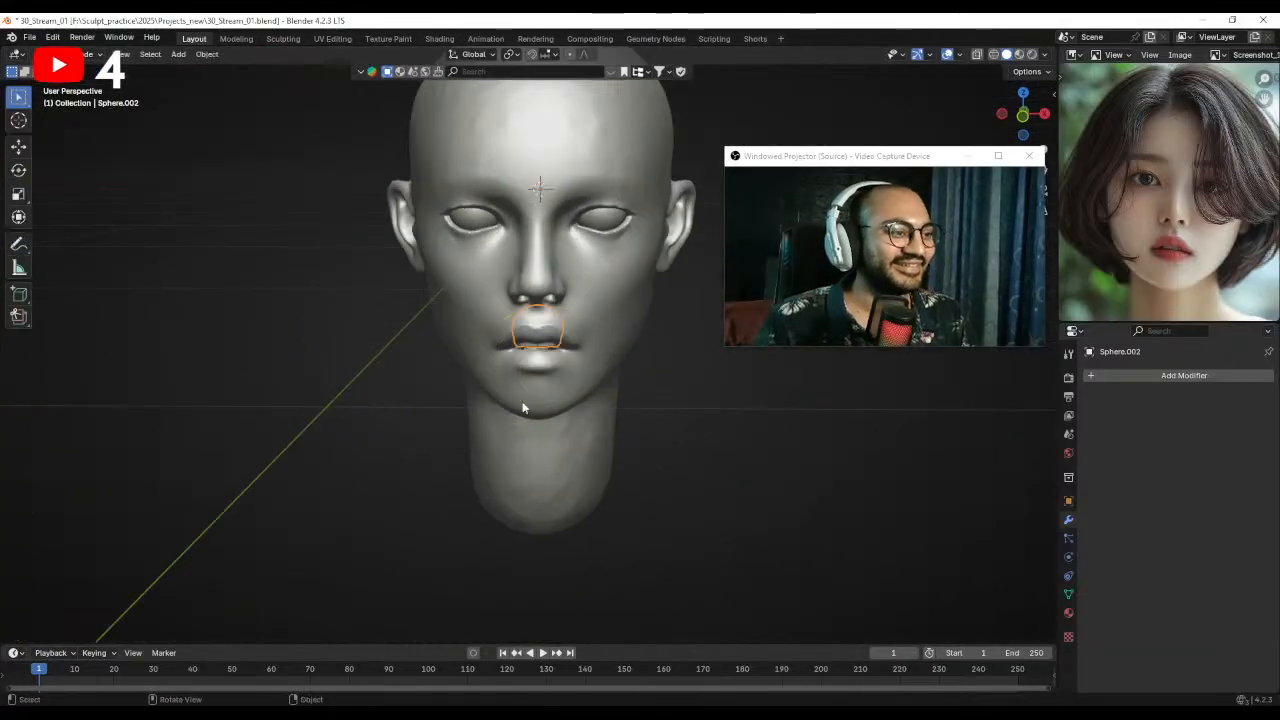
pyautogui.moveTo(620, 411); pyautogui.dragTo(589, 368, button='middle')
pyautogui.hotkey('ctrl', 's')
pyautogui.scroll(-2, 600, 368)
pyautogui.click(565, 398)
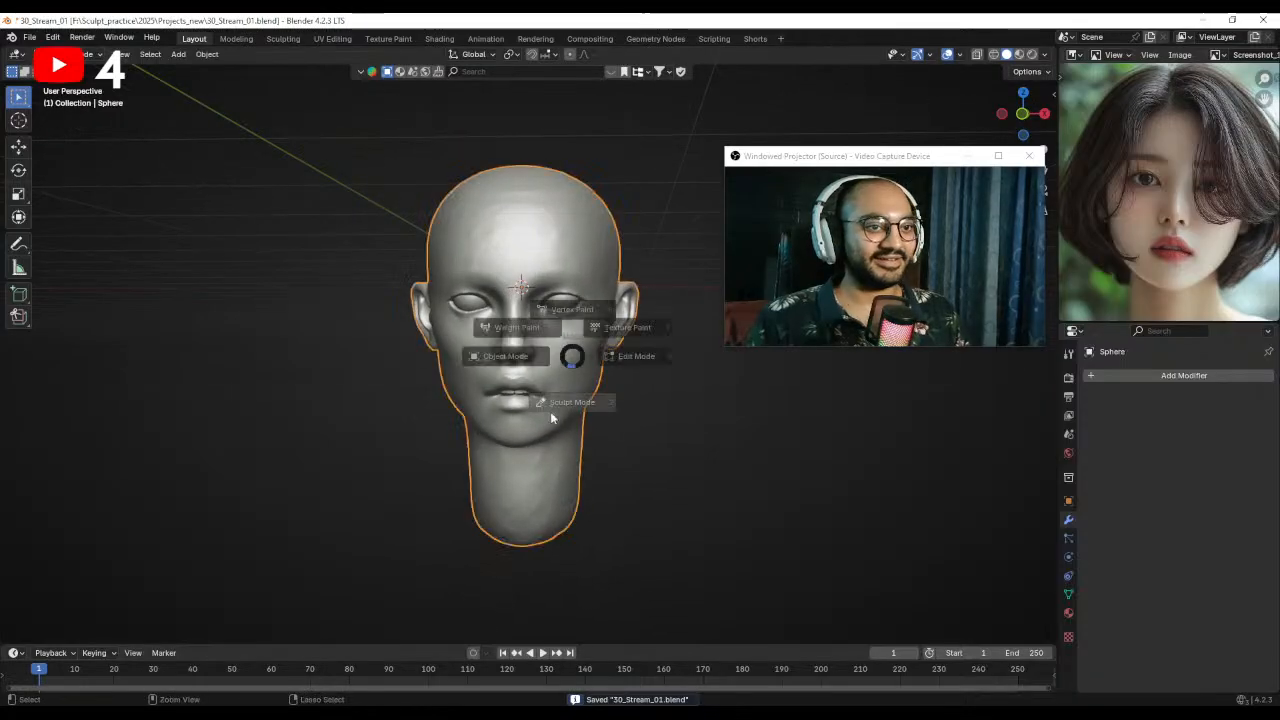
pyautogui.click(563, 408)
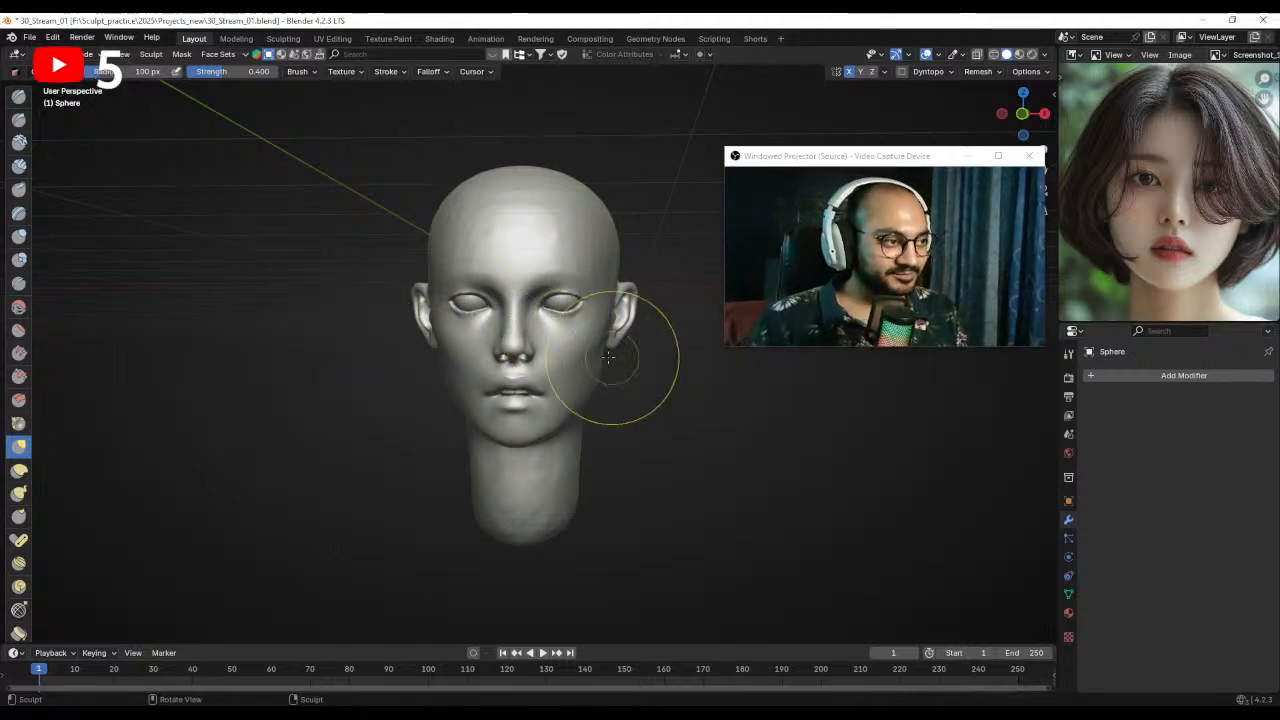
# - Paint a trial mask band across the forehead with the Mask brush at about 30 px
pyautogui.press('m')
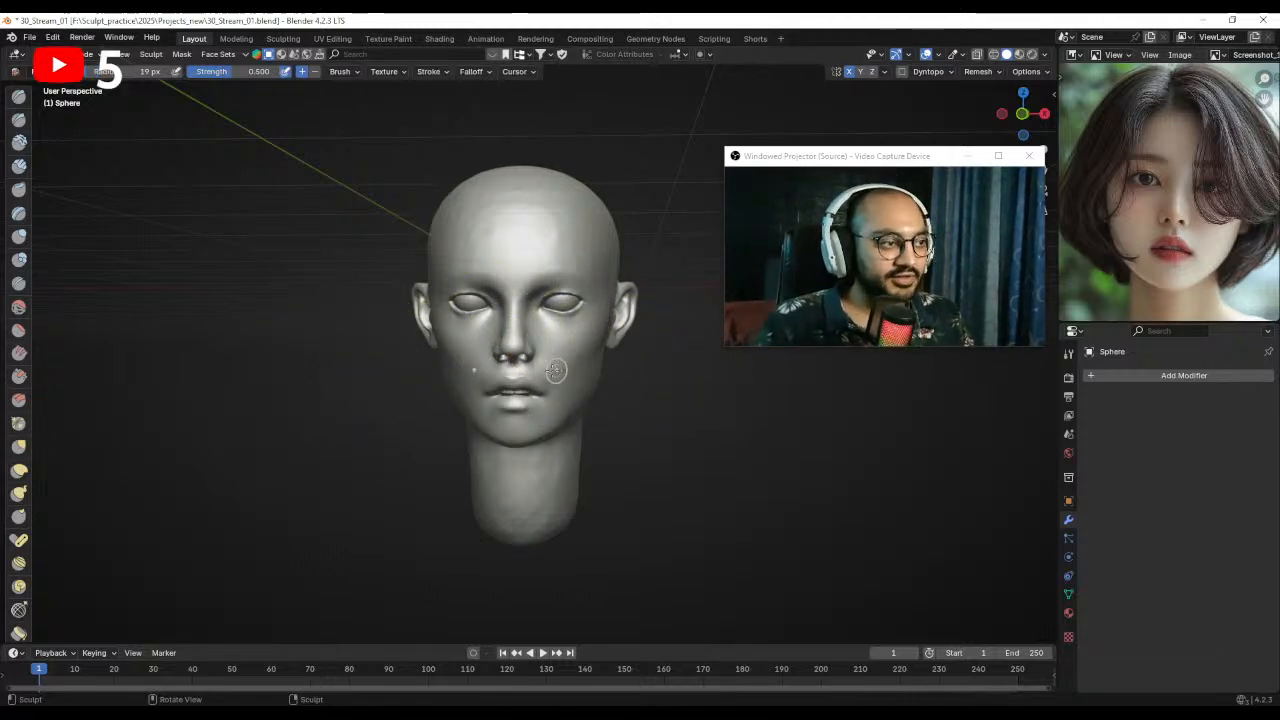
pyautogui.moveTo(566, 403)
pyautogui.mouseDown(button='middle')
pyautogui.moveTo(478, 432)
pyautogui.moveTo(572, 394)
pyautogui.mouseUp(button='middle')
pyautogui.scroll(2, 577, 394)
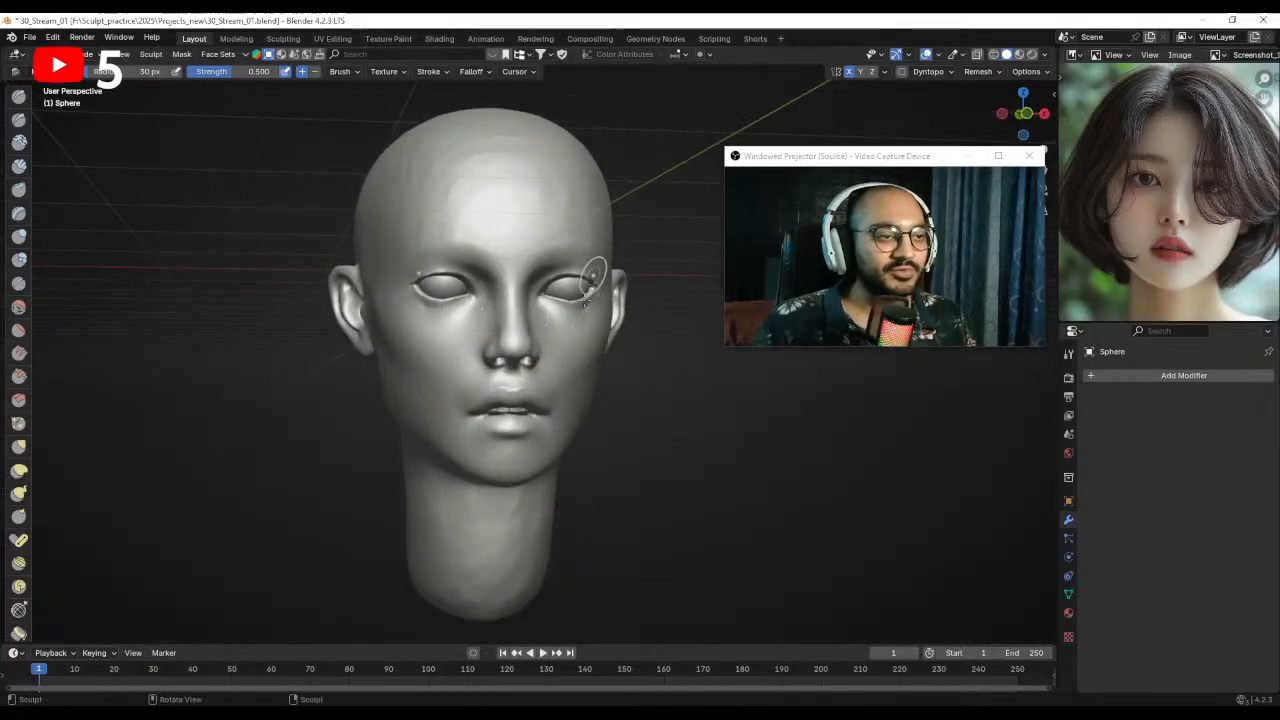
pyautogui.moveTo(537, 197)
pyautogui.mouseDown()
pyautogui.moveTo(566, 224)
pyautogui.moveTo(565, 208)
pyautogui.moveTo(445, 224)
pyautogui.mouseUp()
pyautogui.hotkey('ctrl', 'z')
pyautogui.press('[')
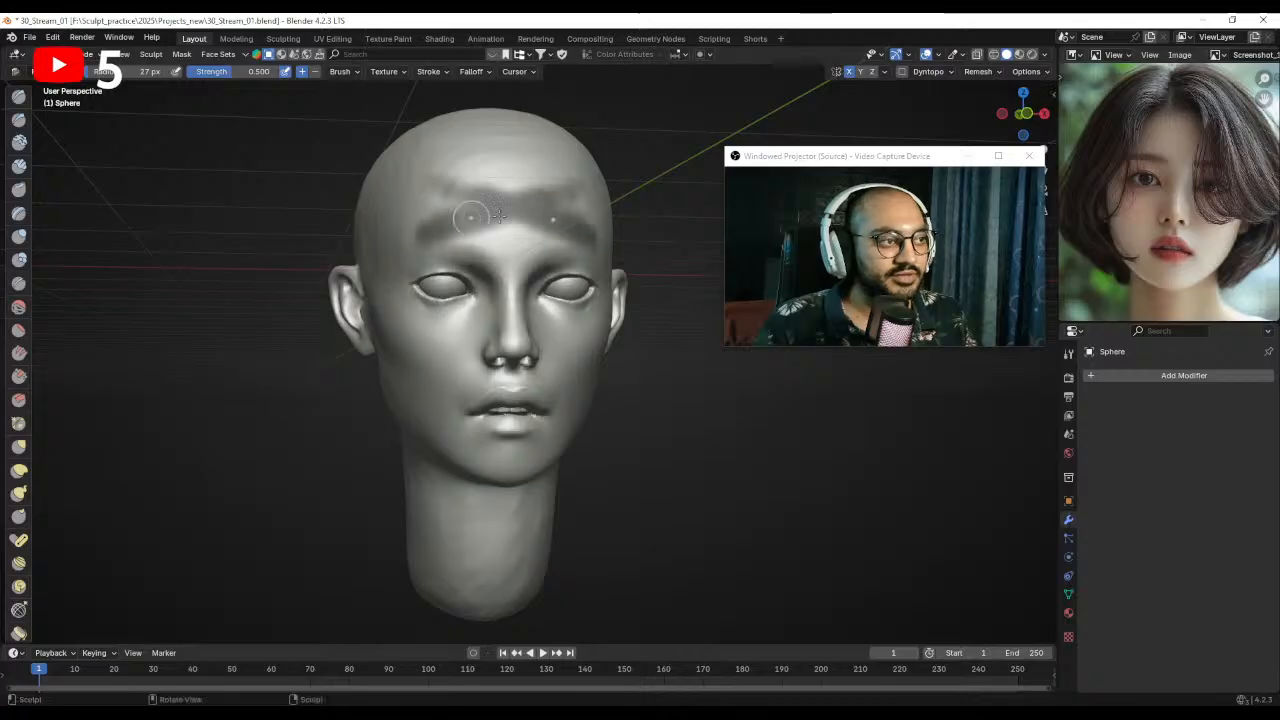
# - Try a Grab pull on the masked head, undo it, and clear the forehead mask
pyautogui.press('g')
pyautogui.scroll(-3, 560, 215)
pyautogui.moveTo(500, 270)
pyautogui.mouseDown()
pyautogui.moveTo(560, 189)
pyautogui.moveTo(346, 361)
pyautogui.moveTo(680, 352)
pyautogui.moveTo(560, 194)
pyautogui.mouseUp()
pyautogui.hotkey('ctrl', 'z')
pyautogui.moveTo(577, 220)
pyautogui.keyDown('ctrl'); pyautogui.mouseDown(button='middle')
pyautogui.moveTo(533, 249)
pyautogui.moveTo(521, 277)
pyautogui.mouseUp(button='middle'); pyautogui.keyUp('ctrl')
pyautogui.press('m')
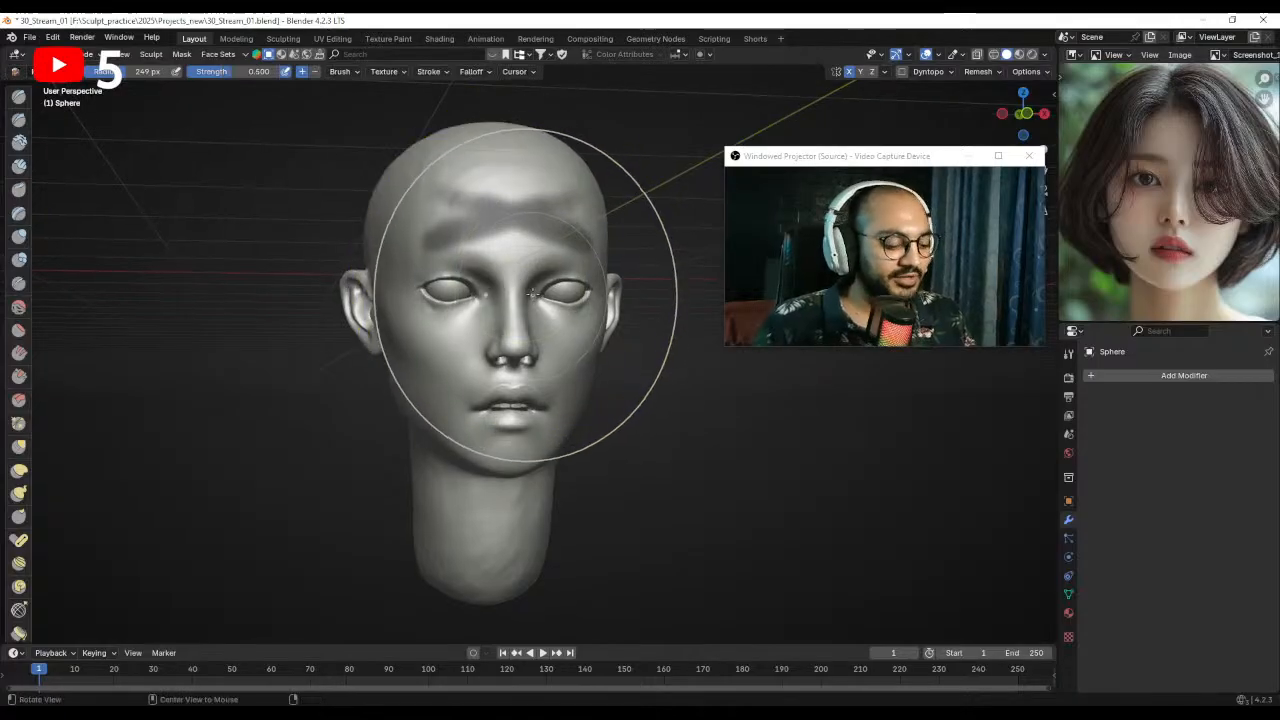
pyautogui.hotkey('alt', 'm')
# - Paint a mask over the upper and lower lips to shade them darker like lipstick
pyautogui.press('f')
pyautogui.click(632, 328)
pyautogui.press('f')
pyautogui.moveTo(527, 357)
pyautogui.keyDown('ctrl'); pyautogui.mouseDown(button='middle')
pyautogui.moveTo(590, 312)
pyautogui.moveTo(497, 300)
pyautogui.mouseUp(button='middle'); pyautogui.keyUp('ctrl')
pyautogui.click(556, 308)
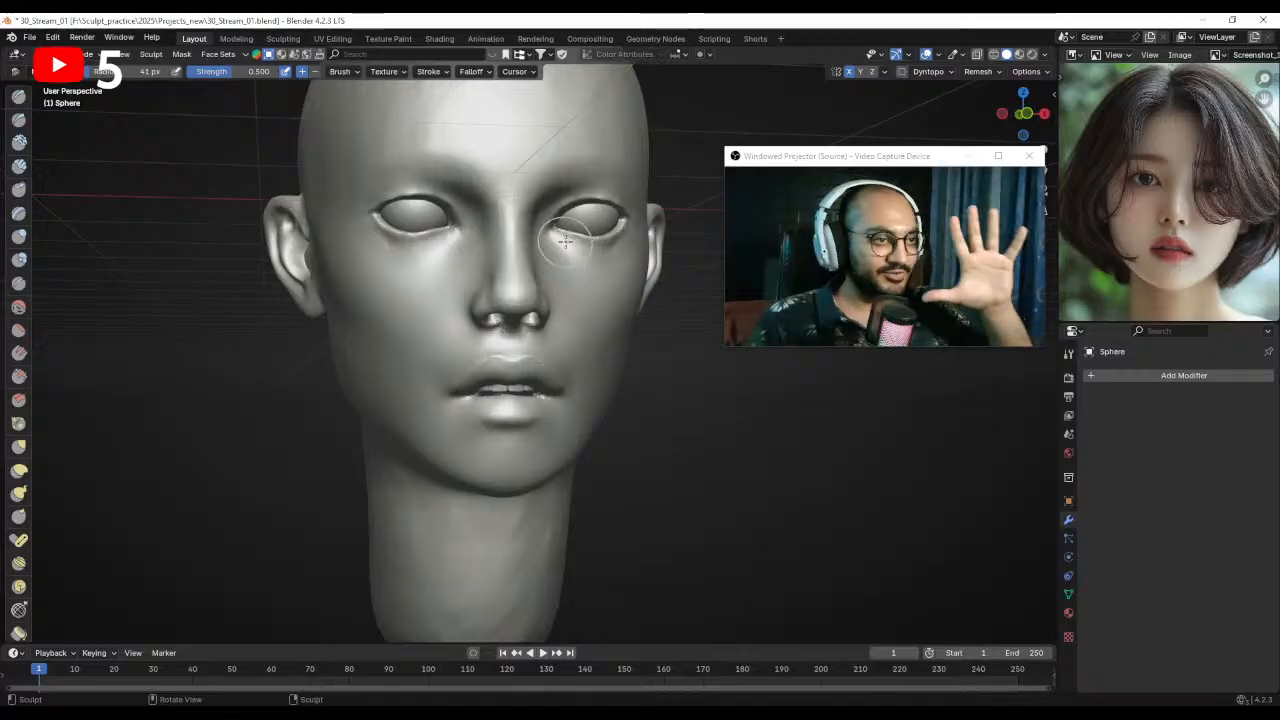
pyautogui.moveTo(526, 364)
pyautogui.keyDown('ctrl'); pyautogui.mouseDown(button='middle')
pyautogui.moveTo(510, 322)
pyautogui.moveTo(568, 342)
pyautogui.mouseUp(button='middle'); pyautogui.keyUp('ctrl')
pyautogui.press('f')
pyautogui.click(535, 349)
pyautogui.moveTo(470, 346); pyautogui.dragTo(502, 331)
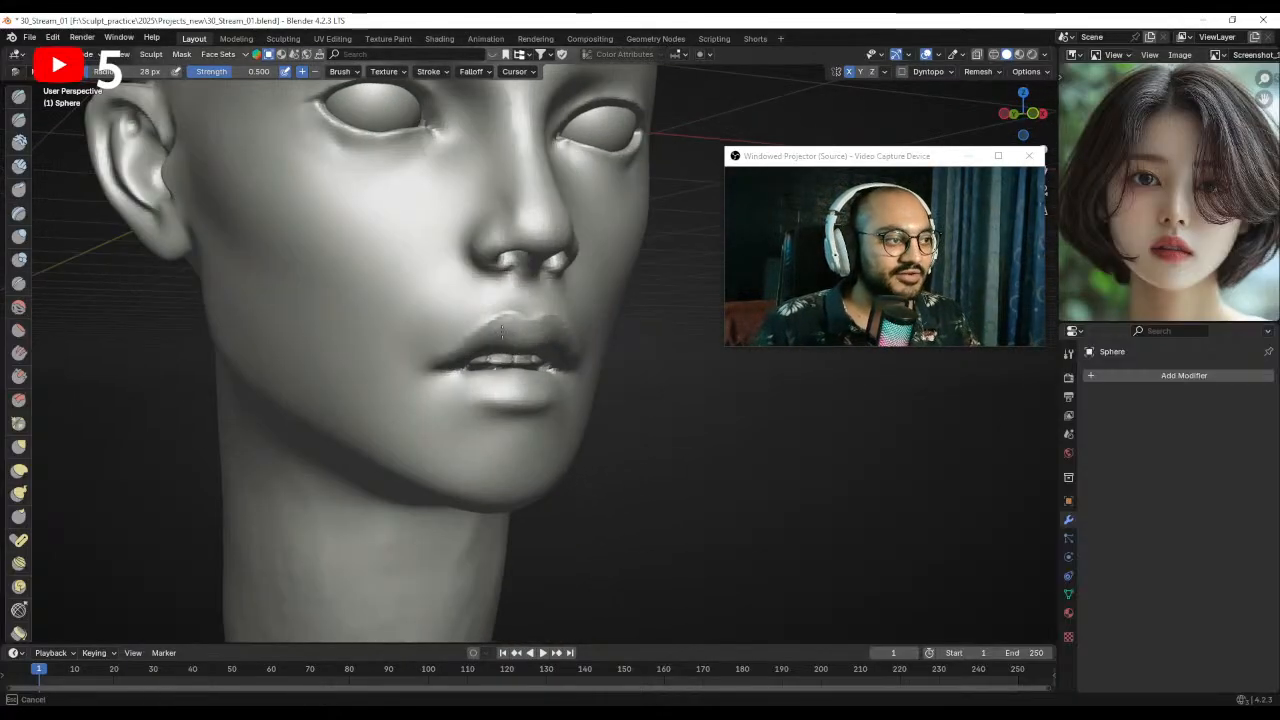
pyautogui.click(480, 380)
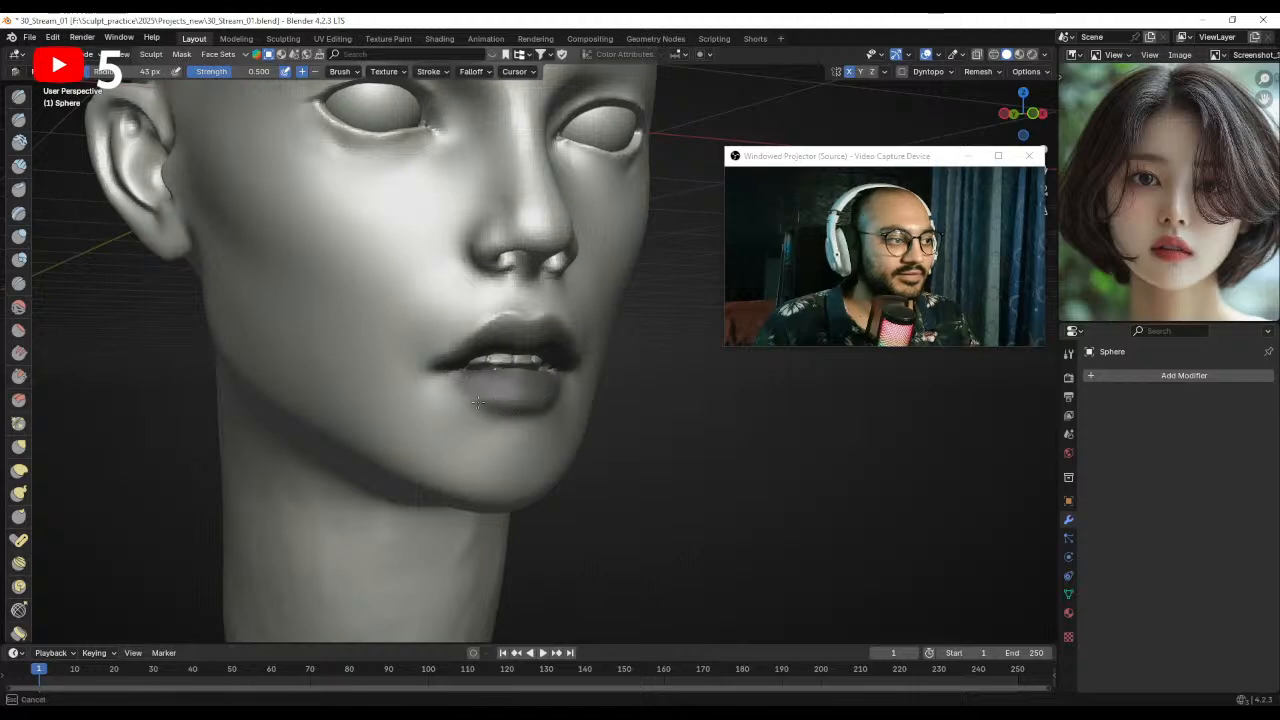
# - Paint soft mask shading over the cheeks with the Mask brush at about 54 px
pyautogui.moveTo(500, 388)
pyautogui.mouseDown(button='middle')
pyautogui.moveTo(492, 402)
pyautogui.moveTo(405, 392)
pyautogui.moveTo(540, 330)
pyautogui.mouseUp(button='middle')
pyautogui.moveTo(665, 345); pyautogui.dragTo(531, 359, button='middle')
pyautogui.moveTo(540, 362)
pyautogui.mouseDown()
pyautogui.moveTo(598, 346)
pyautogui.moveTo(596, 359)
pyautogui.mouseUp()
pyautogui.moveTo(526, 346); pyautogui.dragTo(520, 343)
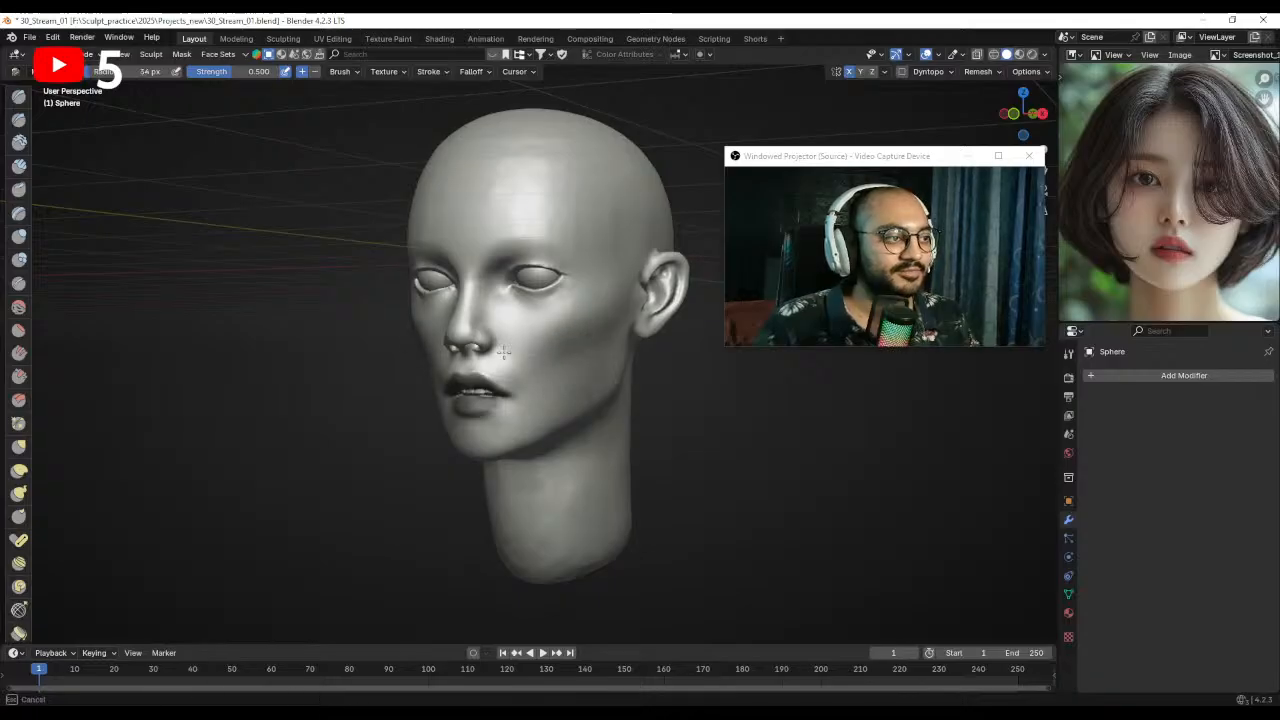
pyautogui.moveTo(551, 376); pyautogui.dragTo(612, 374, button='middle')
pyautogui.moveTo(480, 318); pyautogui.dragTo(480, 336)
pyautogui.moveTo(510, 338)
pyautogui.mouseDown(button='middle')
pyautogui.moveTo(518, 382)
pyautogui.moveTo(522, 345)
pyautogui.mouseUp(button='middle')
# - Darken the upper eyelids and inner eye corners with the Mask brush at about 18 px
pyautogui.moveTo(550, 365)
pyautogui.keyDown('ctrl'); pyautogui.mouseDown(button='middle')
pyautogui.moveTo(563, 304)
pyautogui.moveTo(495, 312)
pyautogui.mouseUp(button='middle'); pyautogui.keyUp('ctrl')
pyautogui.press('f')
pyautogui.click(474, 314)
pyautogui.keyDown('ctrl'); pyautogui.moveTo(569, 330); pyautogui.dragTo(569, 281, button='middle'); pyautogui.keyUp('ctrl')
pyautogui.moveTo(488, 320); pyautogui.dragTo(501, 297)
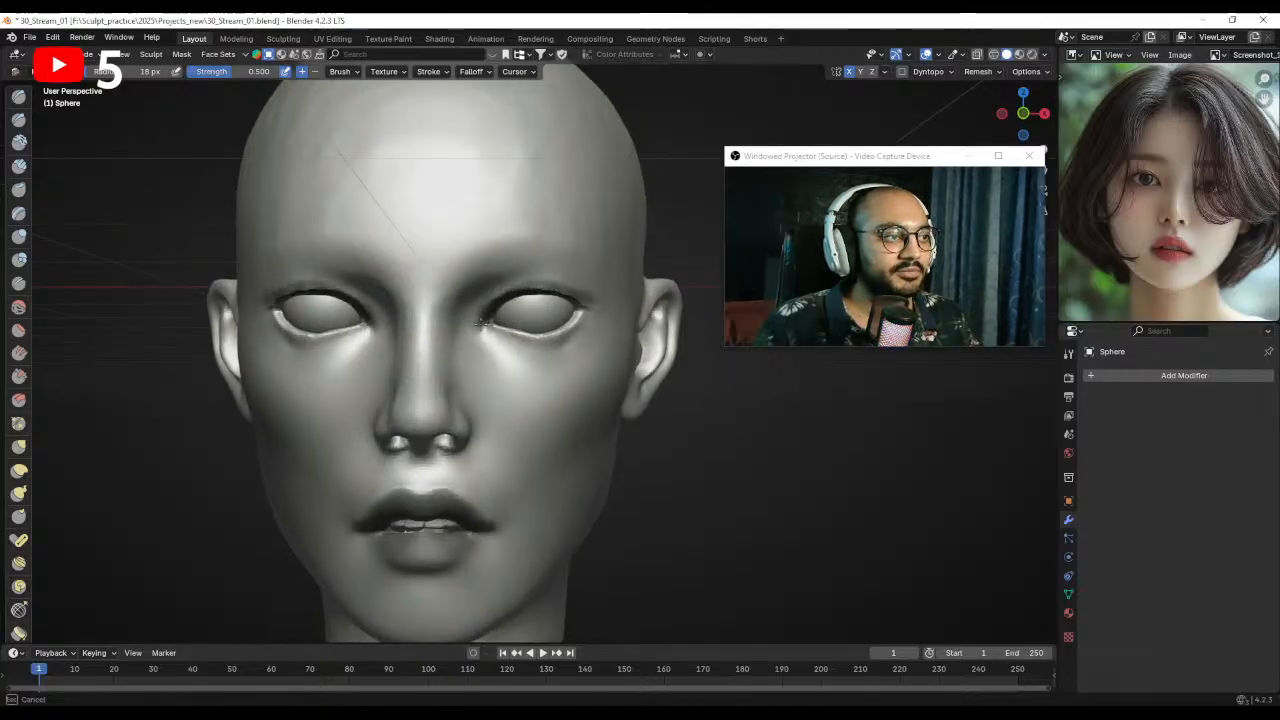
pyautogui.moveTo(497, 304); pyautogui.dragTo(551, 287)
# - Paint the eyebrows in the front view with the Mask brush at about 14 px
pyautogui.moveTo(551, 275)
pyautogui.keyDown('ctrl'); pyautogui.mouseDown(button='middle')
pyautogui.moveTo(523, 386)
pyautogui.moveTo(516, 366)
pyautogui.mouseUp(button='middle'); pyautogui.keyUp('ctrl')
pyautogui.moveTo(520, 345)
pyautogui.keyDown('ctrl'); pyautogui.mouseDown(button='middle')
pyautogui.moveTo(528, 276)
pyautogui.moveTo(564, 324)
pyautogui.moveTo(549, 309)
pyautogui.mouseUp(button='middle'); pyautogui.keyUp('ctrl')
pyautogui.press('KP_1')
pyautogui.moveTo(605, 262)
pyautogui.keyDown('ctrl'); pyautogui.mouseDown(button='middle')
pyautogui.moveTo(600, 244)
pyautogui.moveTo(577, 273)
pyautogui.mouseUp(button='middle'); pyautogui.keyUp('ctrl')
pyautogui.moveTo(529, 300)
pyautogui.mouseDown()
pyautogui.moveTo(555, 294)
pyautogui.moveTo(524, 310)
pyautogui.mouseUp()
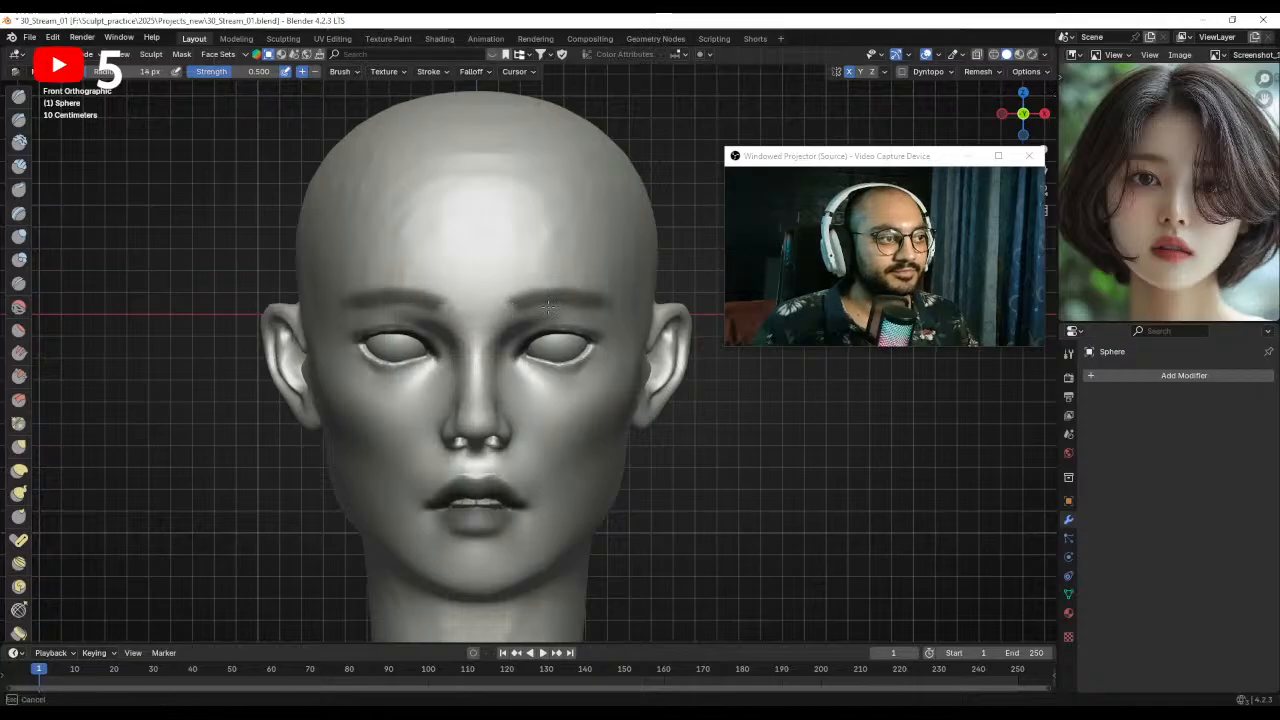
pyautogui.moveTo(632, 315); pyautogui.dragTo(609, 307)
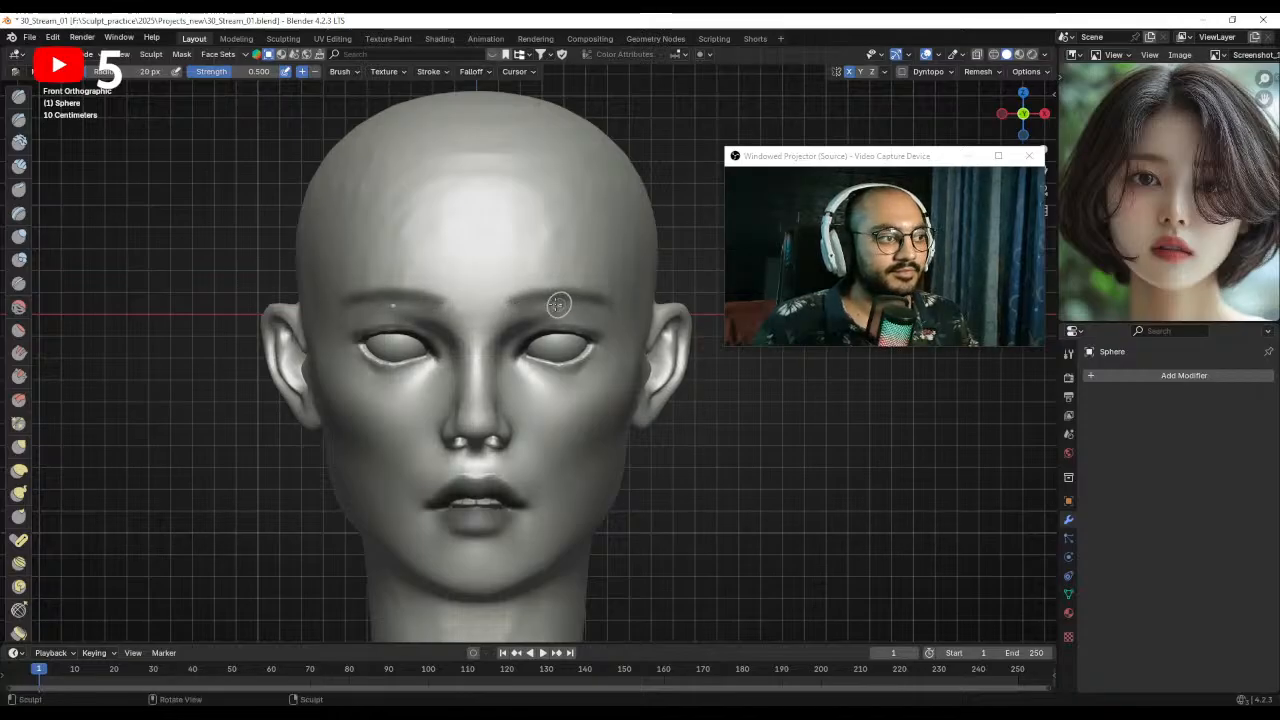
# - Compare the face with and without the painted mask makeup, and leave the mask cleared
pyautogui.moveTo(603, 303); pyautogui.dragTo(581, 336, button='middle')
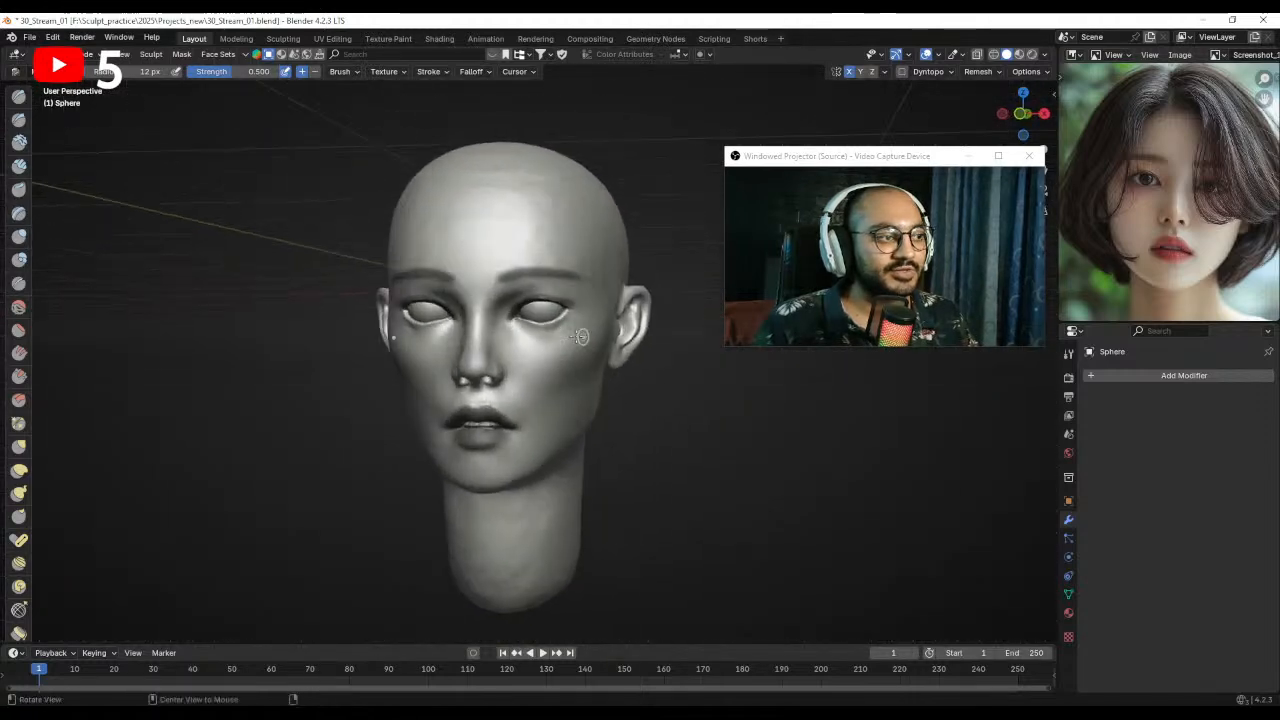
pyautogui.moveTo(640, 252)
pyautogui.mouseDown(button='middle')
pyautogui.moveTo(499, 368)
pyautogui.moveTo(555, 381)
pyautogui.mouseUp(button='middle')
pyautogui.hotkey('alt', 'm')
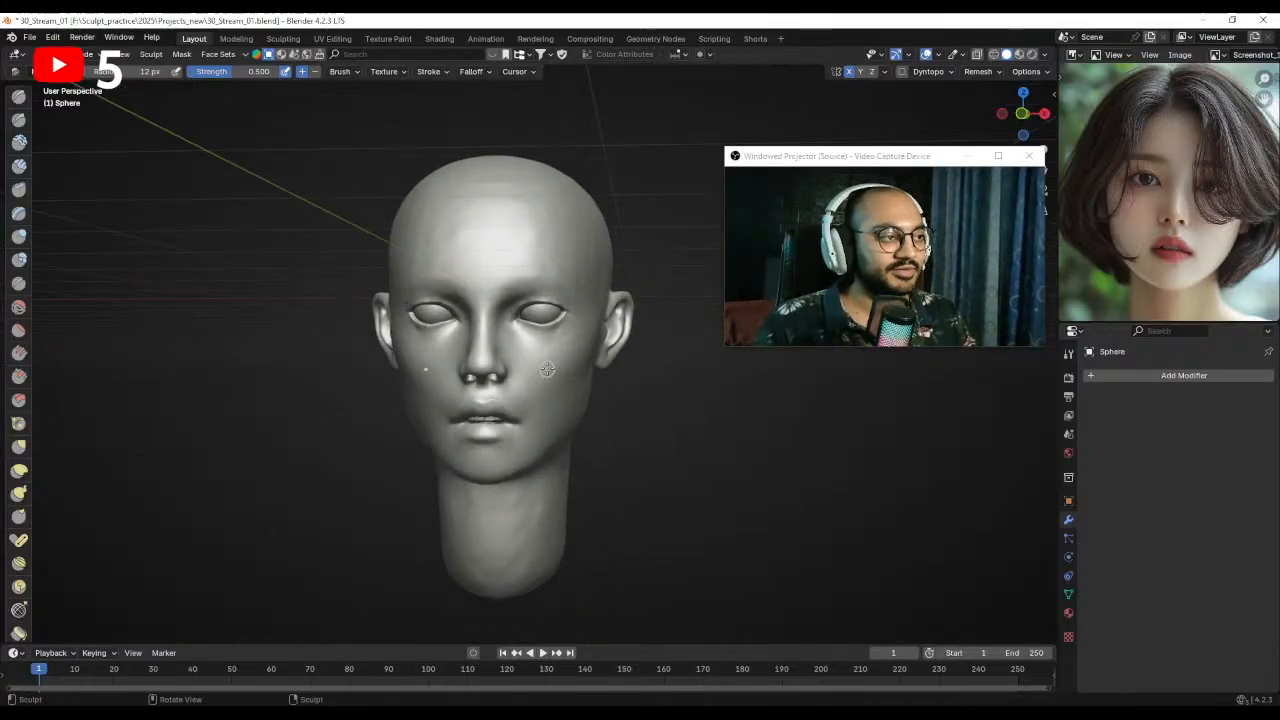
pyautogui.hotkey('ctrl', 'z')
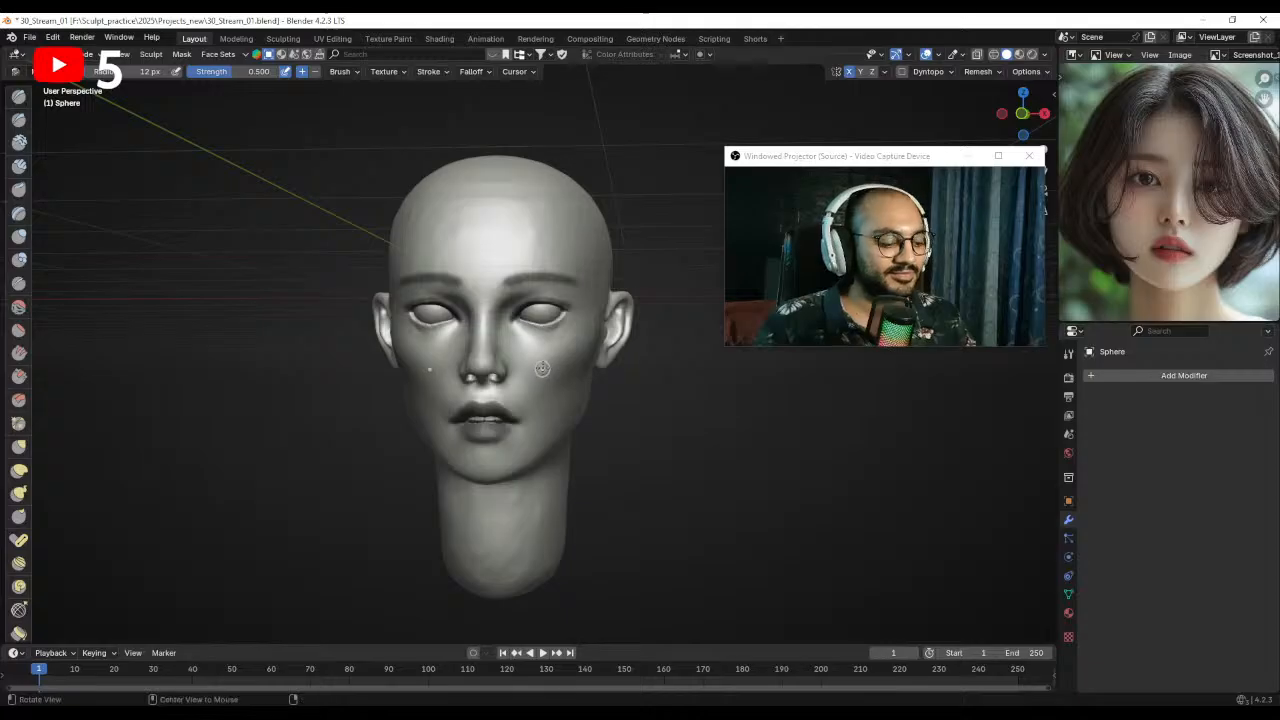
pyautogui.hotkey('alt', 'm')
pyautogui.hotkey('ctrl', 'z')
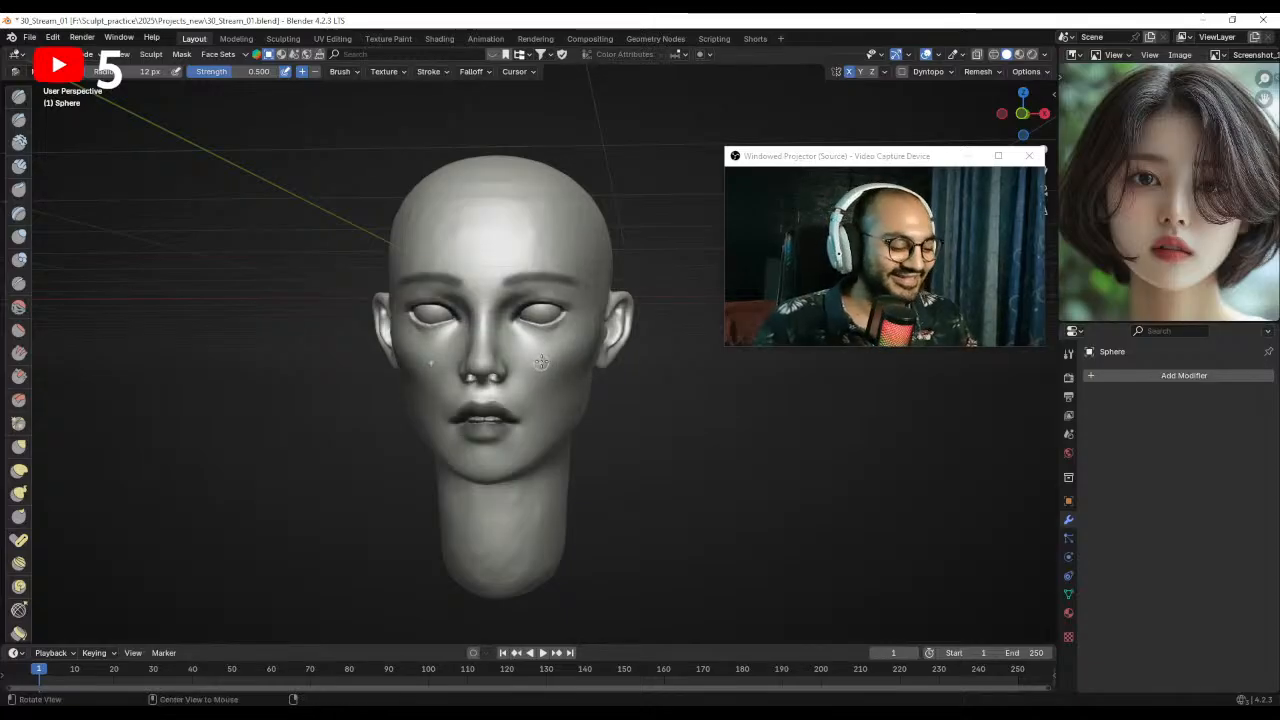
pyautogui.hotkey('alt', 'm')
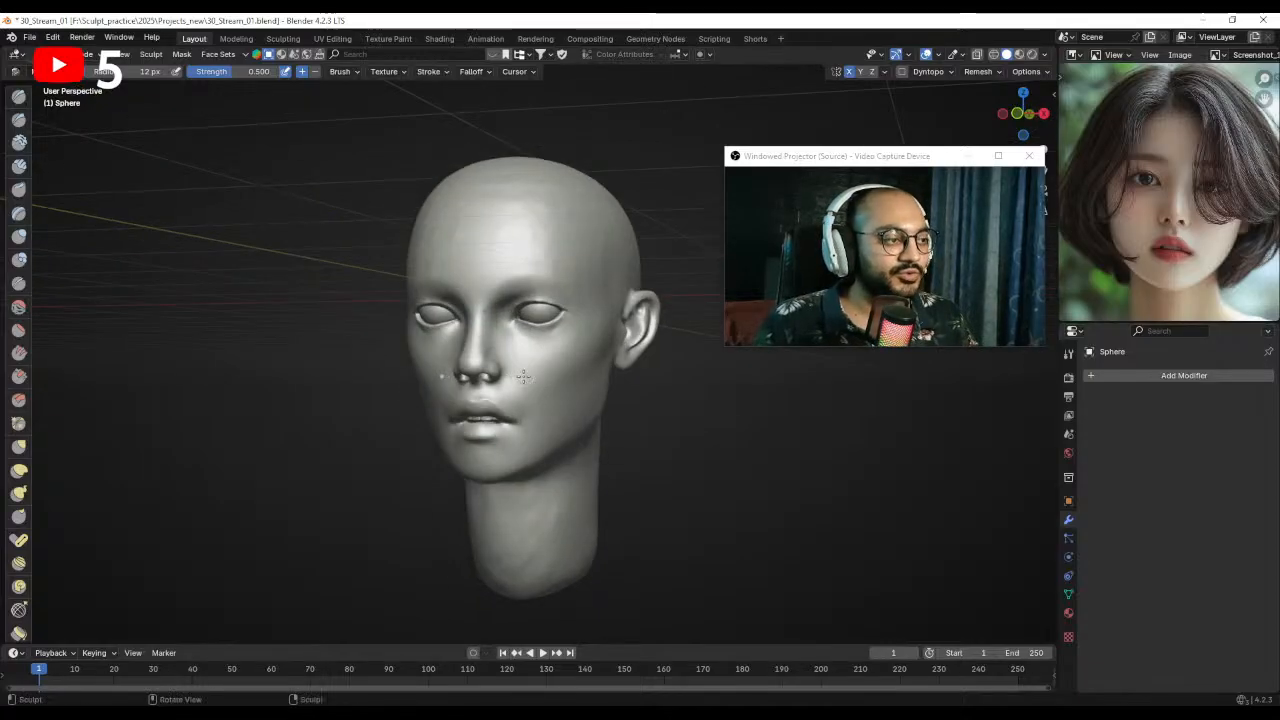
# - Refine the area around the lips and chin with the Grab brush, resizing it for each spot
pyautogui.press('g')
pyautogui.moveTo(535, 380)
pyautogui.mouseDown(button='middle')
pyautogui.moveTo(435, 365)
pyautogui.moveTo(510, 372)
pyautogui.mouseUp(button='middle')
pyautogui.keyDown('ctrl'); pyautogui.moveTo(510, 372); pyautogui.dragTo(510, 340, button='middle'); pyautogui.keyUp('ctrl')
pyautogui.press('f')
pyautogui.click(510, 383)
pyautogui.press('f')
pyautogui.click(490, 408)
pyautogui.moveTo(490, 408)
pyautogui.mouseDown(button='middle')
pyautogui.moveTo(435, 419)
pyautogui.moveTo(484, 425)
pyautogui.mouseUp(button='middle')
pyautogui.press('f')
pyautogui.click(457, 410)
# - Pull the mouth corner slightly forward from the side with the Grab brush at about 78 px
pyautogui.scroll(2, 545, 425)
pyautogui.scroll(3, 540, 395)
pyautogui.scroll(-4, 540, 400)
pyautogui.moveTo(540, 400)
pyautogui.mouseDown(button='middle')
pyautogui.moveTo(628, 400)
pyautogui.moveTo(427, 368)
pyautogui.moveTo(469, 397)
pyautogui.moveTo(517, 403)
pyautogui.mouseUp(button='middle')
pyautogui.scroll(-2, 405, 373)
pyautogui.scroll(1, 520, 390)
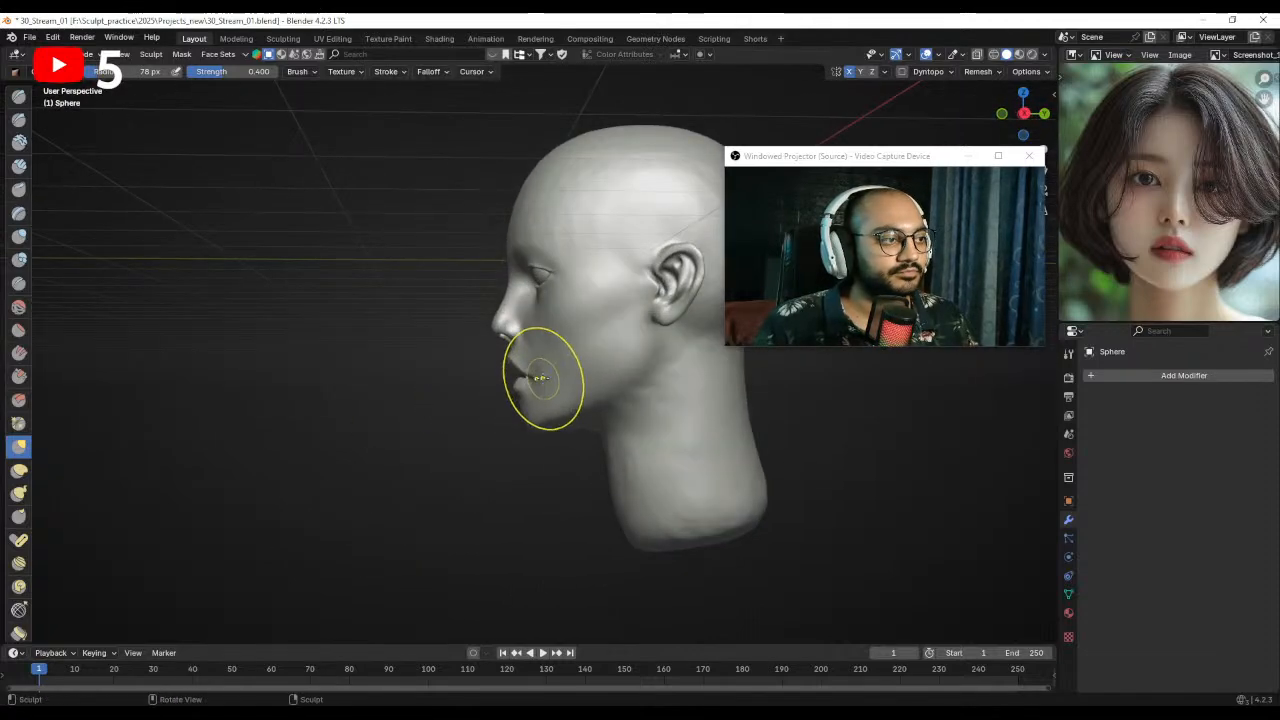
pyautogui.moveTo(545, 377); pyautogui.dragTo(535, 374)
# - Adjust the base of the nose and the nostril wing with the Grab brush, working from the side
pyautogui.moveTo(543, 357)
pyautogui.mouseDown(button='middle')
pyautogui.moveTo(566, 380)
pyautogui.moveTo(535, 340)
pyautogui.mouseUp(button='middle')
pyautogui.press('KP_3')
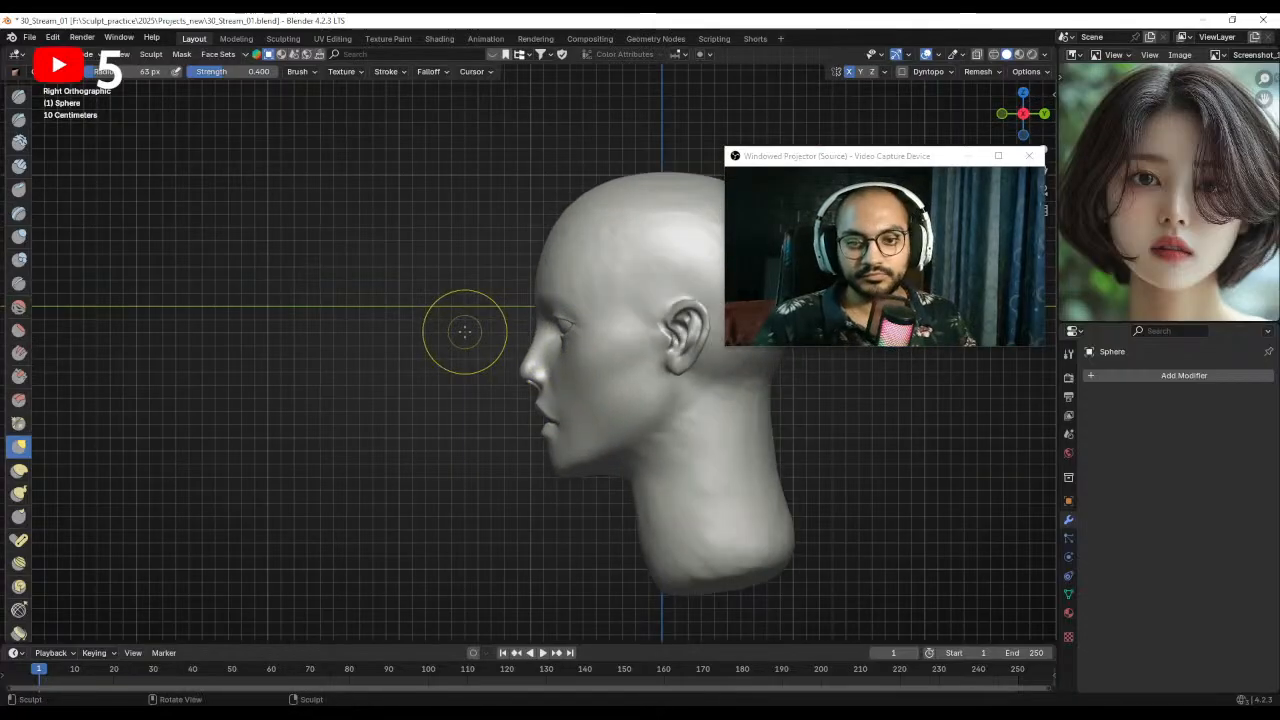
pyautogui.scroll(4, 540, 404)
pyautogui.keyDown('shift'); pyautogui.moveTo(563, 380); pyautogui.dragTo(555, 313, button='middle'); pyautogui.keyUp('shift')
pyautogui.scroll(2, 555, 335)
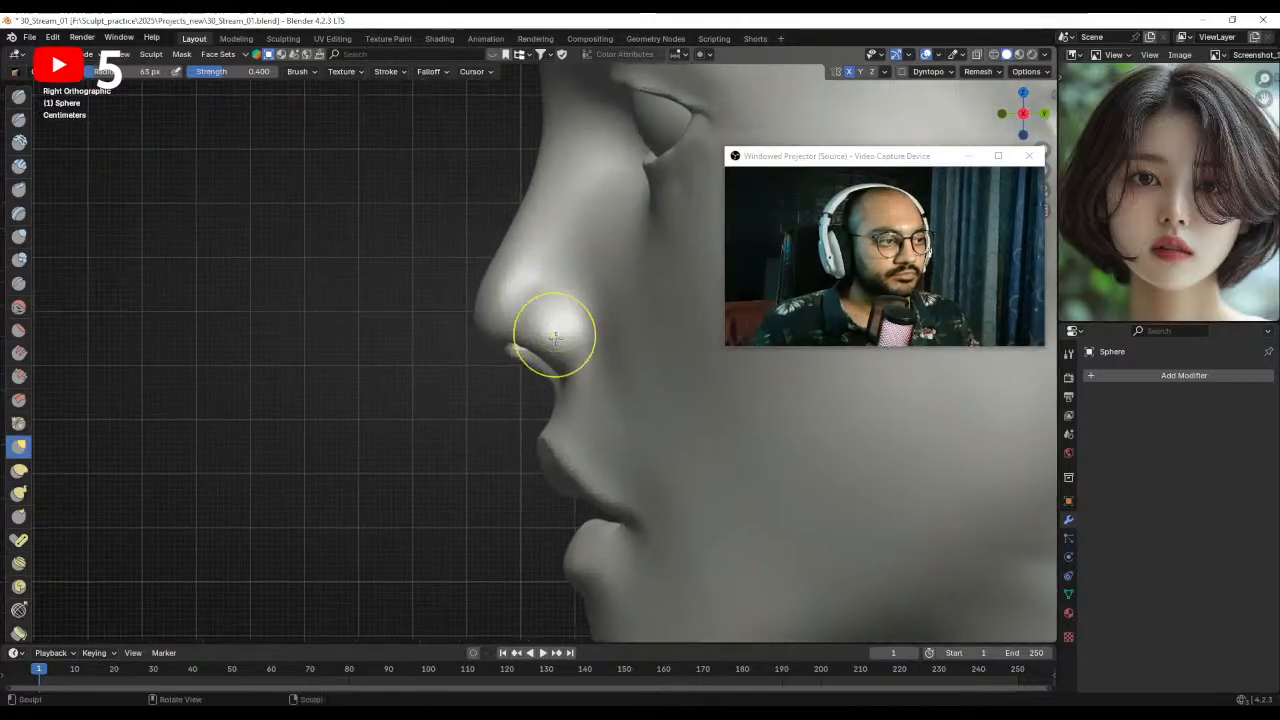
pyautogui.scroll(-1, 565, 350)
pyautogui.moveTo(563, 363)
pyautogui.mouseDown(button='middle')
pyautogui.moveTo(591, 337)
pyautogui.moveTo(543, 366)
pyautogui.moveTo(549, 378)
pyautogui.mouseUp(button='middle')
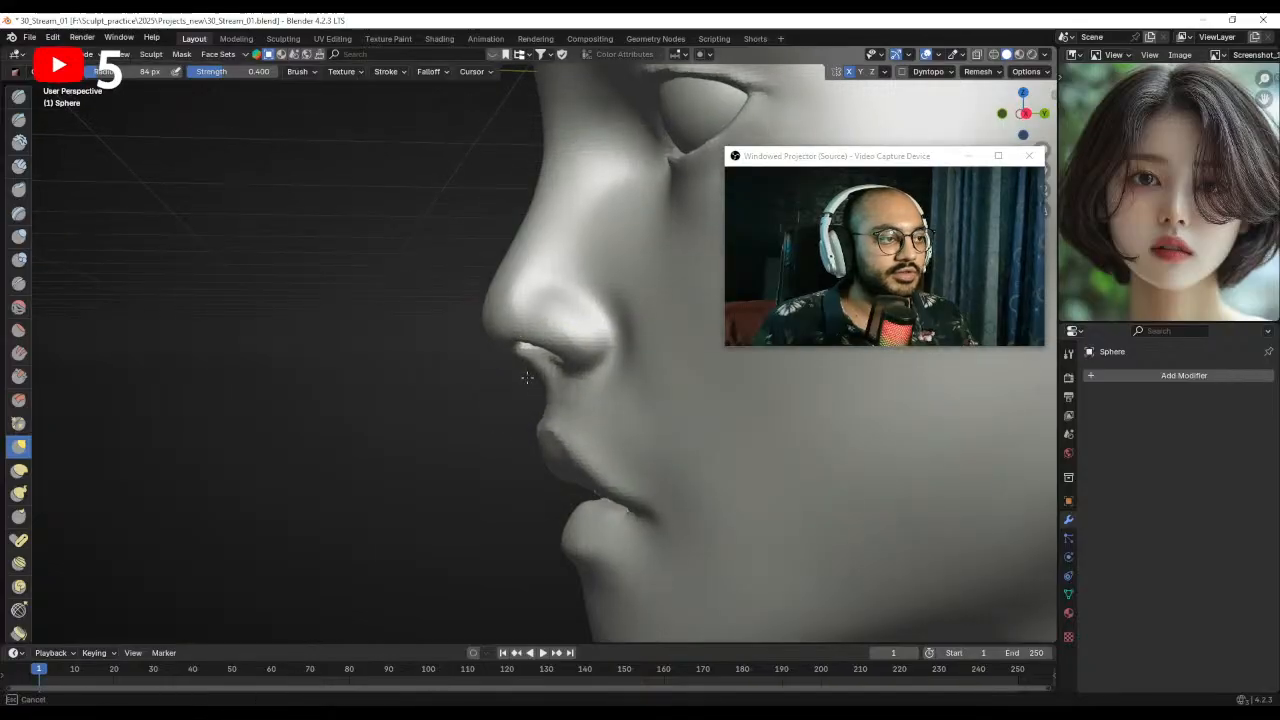
pyautogui.moveTo(527, 377); pyautogui.dragTo(528, 380)
pyautogui.moveTo(530, 382)
pyautogui.keyDown('ctrl'); pyautogui.mouseDown(button='middle')
pyautogui.moveTo(543, 423)
pyautogui.moveTo(527, 413)
pyautogui.moveTo(541, 404)
pyautogui.mouseUp(button='middle'); pyautogui.keyUp('ctrl')
pyautogui.moveTo(623, 334); pyautogui.dragTo(590, 313)
# - Nudge the underside of the nose in the right side view with the Grab brush at about 76 px
pyautogui.moveTo(583, 363)
pyautogui.mouseDown(button='middle')
pyautogui.moveTo(677, 363)
pyautogui.moveTo(629, 360)
pyautogui.moveTo(665, 357)
pyautogui.mouseUp(button='middle')
pyautogui.press('f')
pyautogui.click(560, 328)
pyautogui.moveTo(546, 336); pyautogui.dragTo(592, 357, button='middle')
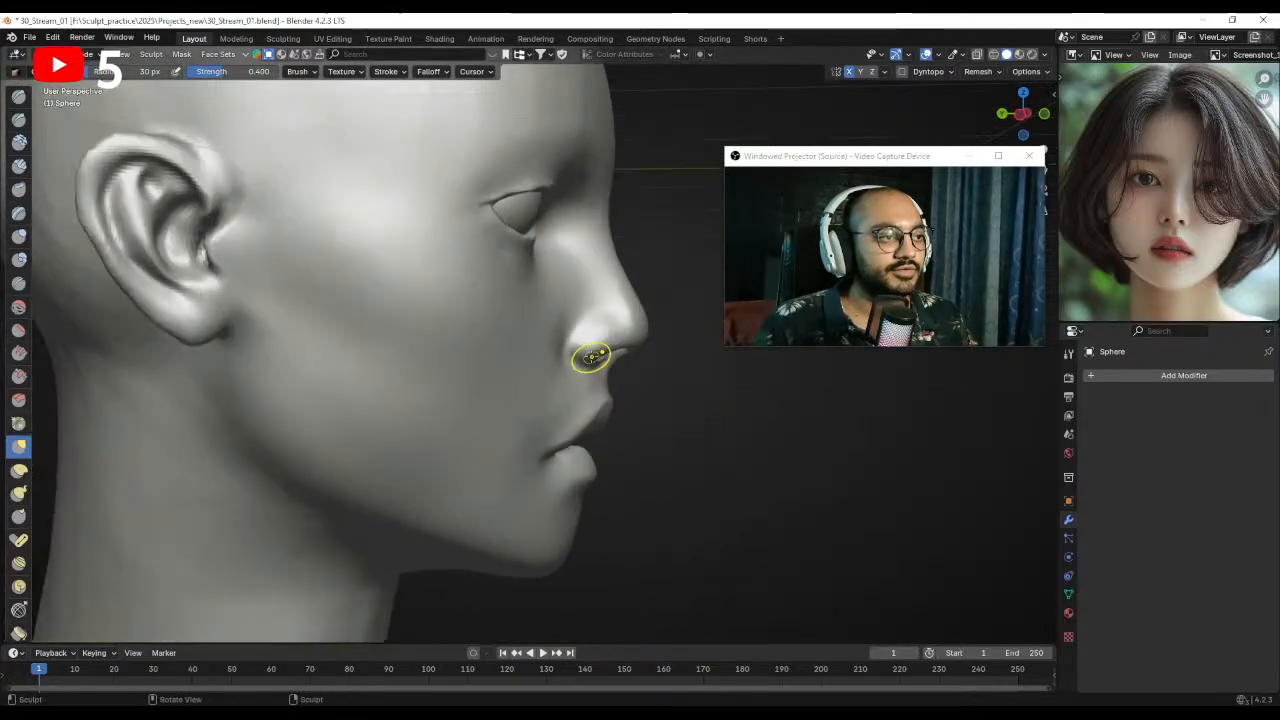
pyautogui.press('KP_3')
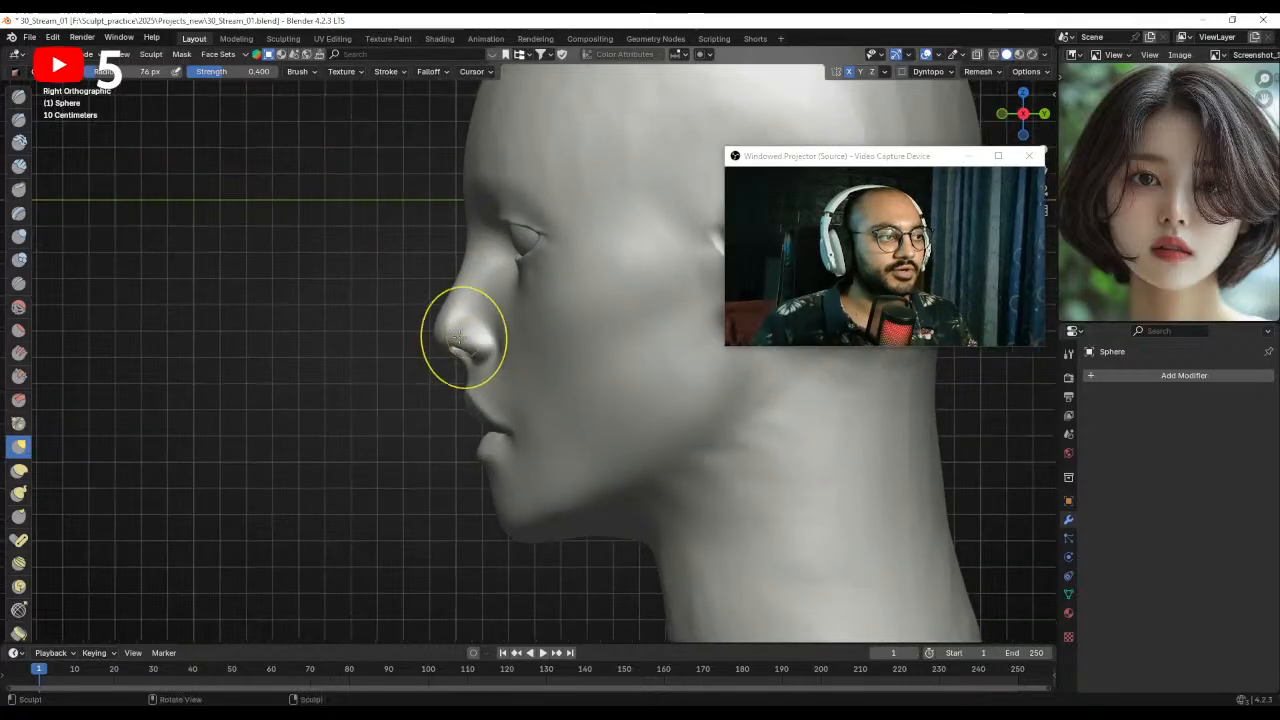
pyautogui.moveTo(450, 345); pyautogui.dragTo(452, 346)
pyautogui.keyDown('ctrl'); pyautogui.moveTo(452, 350); pyautogui.dragTo(441, 278, button='middle'); pyautogui.keyUp('ctrl')
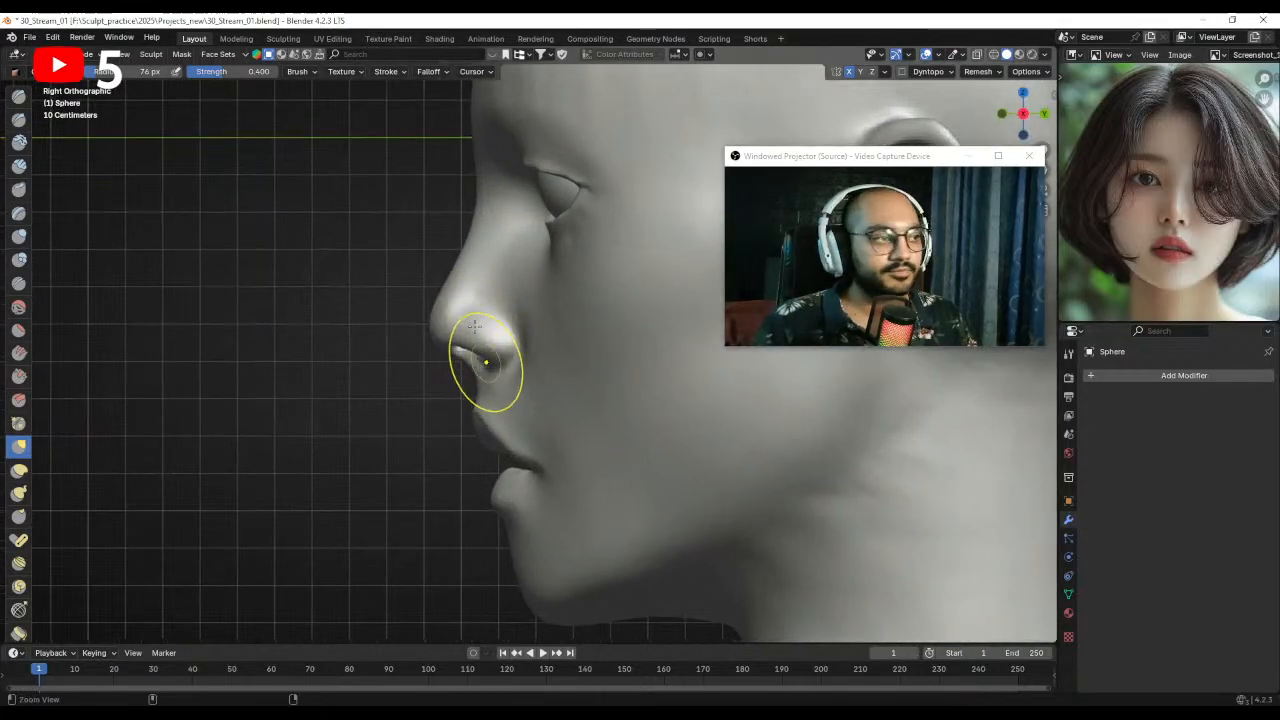
# - Reshape the nose tip in the right side profile with the Grab brush at about 62 px
pyautogui.press('f')
pyautogui.keyDown('ctrl'); pyautogui.moveTo(446, 372); pyautogui.dragTo(440, 350, button='middle'); pyautogui.keyUp('ctrl')
pyautogui.moveTo(434, 374); pyautogui.dragTo(410, 337)
pyautogui.press('z')
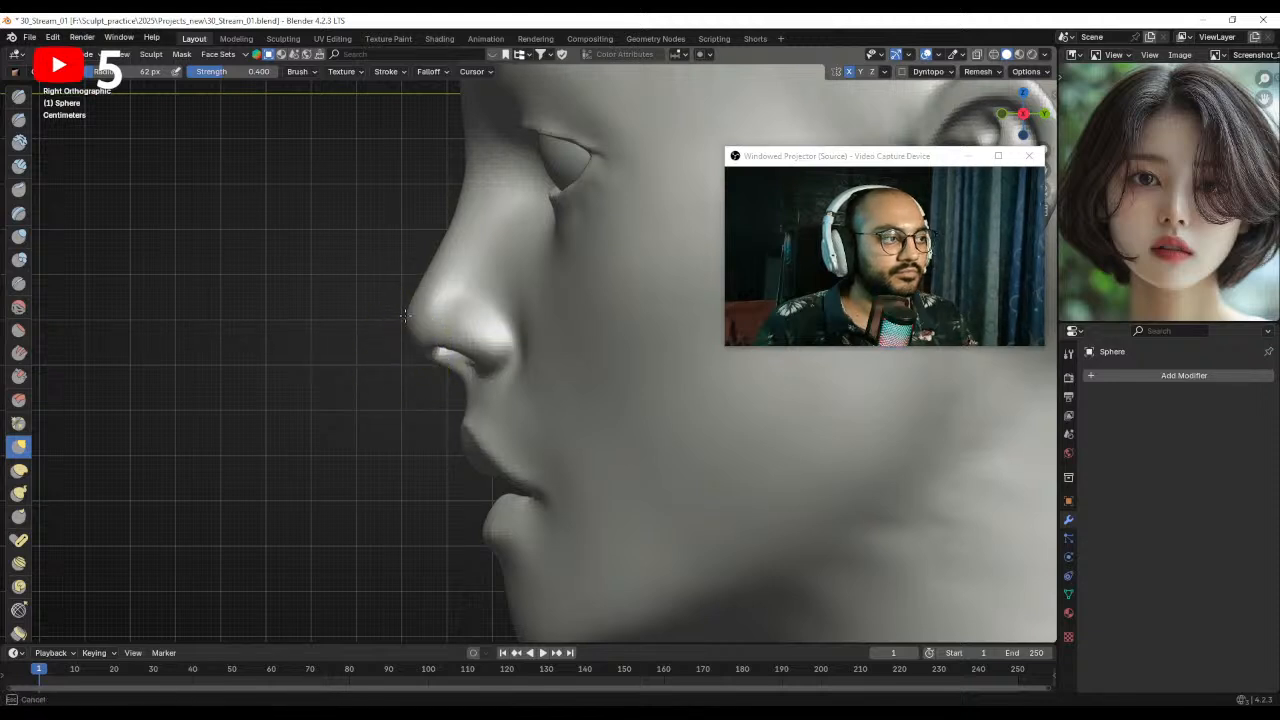
pyautogui.moveTo(401, 316)
pyautogui.mouseDown(button='middle')
pyautogui.moveTo(553, 325)
pyautogui.moveTo(430, 330)
pyautogui.moveTo(457, 323)
pyautogui.moveTo(497, 343)
pyautogui.moveTo(491, 303)
pyautogui.mouseUp(button='middle')
# - Push the upper nose bridge inward from the side with the Grab brush at about 134 px
pyautogui.press('f')
pyautogui.click(502, 322)
pyautogui.press('f')
pyautogui.click(508, 294)
pyautogui.moveTo(489, 278); pyautogui.dragTo(512, 277)
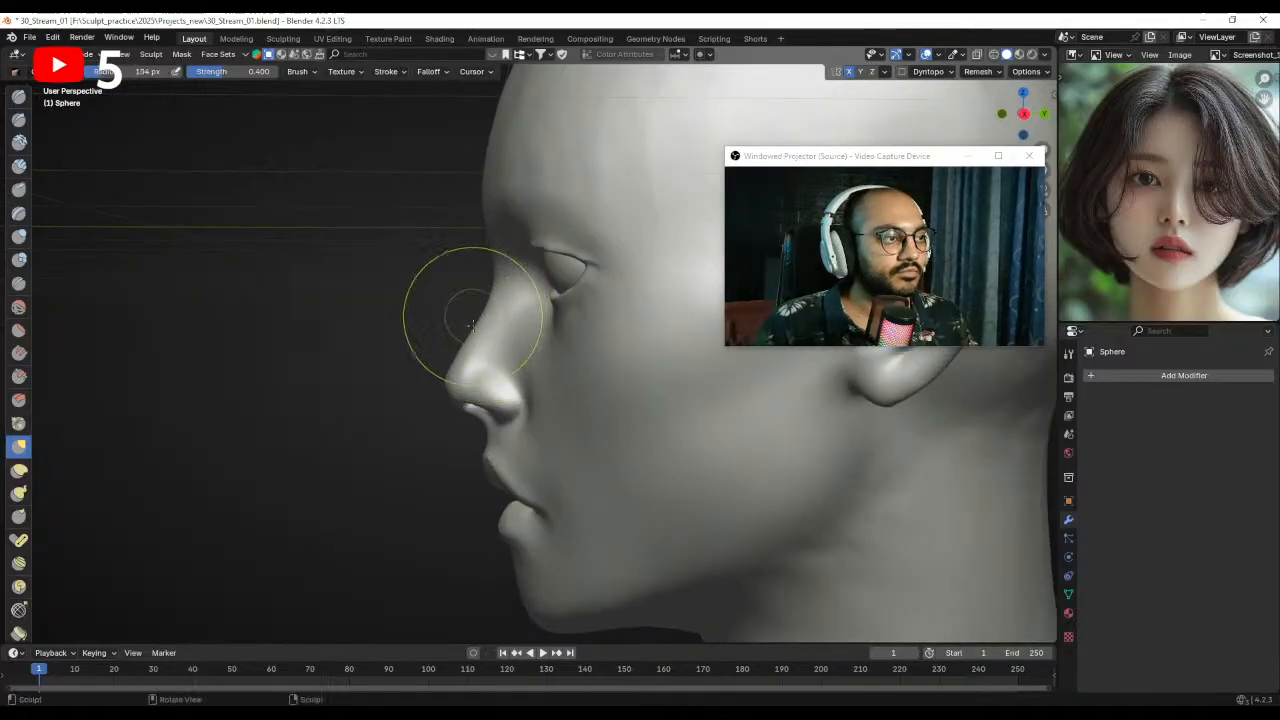
pyautogui.moveTo(481, 322)
pyautogui.keyDown('ctrl'); pyautogui.mouseDown(button='middle')
pyautogui.moveTo(488, 380)
pyautogui.moveTo(605, 323)
pyautogui.moveTo(592, 385)
pyautogui.moveTo(563, 354)
pyautogui.moveTo(590, 342)
pyautogui.mouseUp(button='middle'); pyautogui.keyUp('ctrl')
pyautogui.press('f')
pyautogui.click(471, 346)
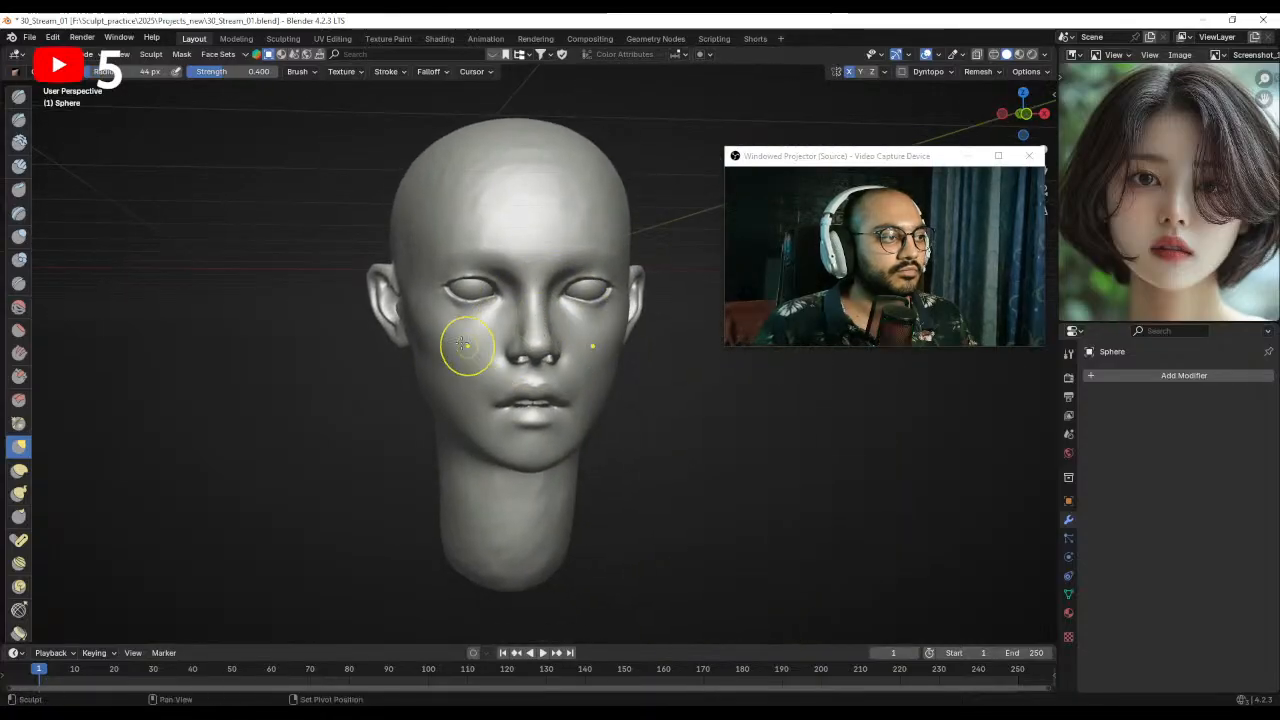
# - Switch the head from Sculpt Mode to Object Mode and save the file
pyautogui.moveTo(499, 369)
pyautogui.keyDown('alt'); pyautogui.mouseDown()
pyautogui.moveTo(428, 363)
pyautogui.moveTo(492, 345)
pyautogui.moveTo(488, 380)
pyautogui.moveTo(448, 360)
pyautogui.moveTo(440, 332)
pyautogui.moveTo(482, 356)
pyautogui.moveTo(426, 338)
pyautogui.moveTo(412, 380)
pyautogui.mouseUp(); pyautogui.keyUp('alt')
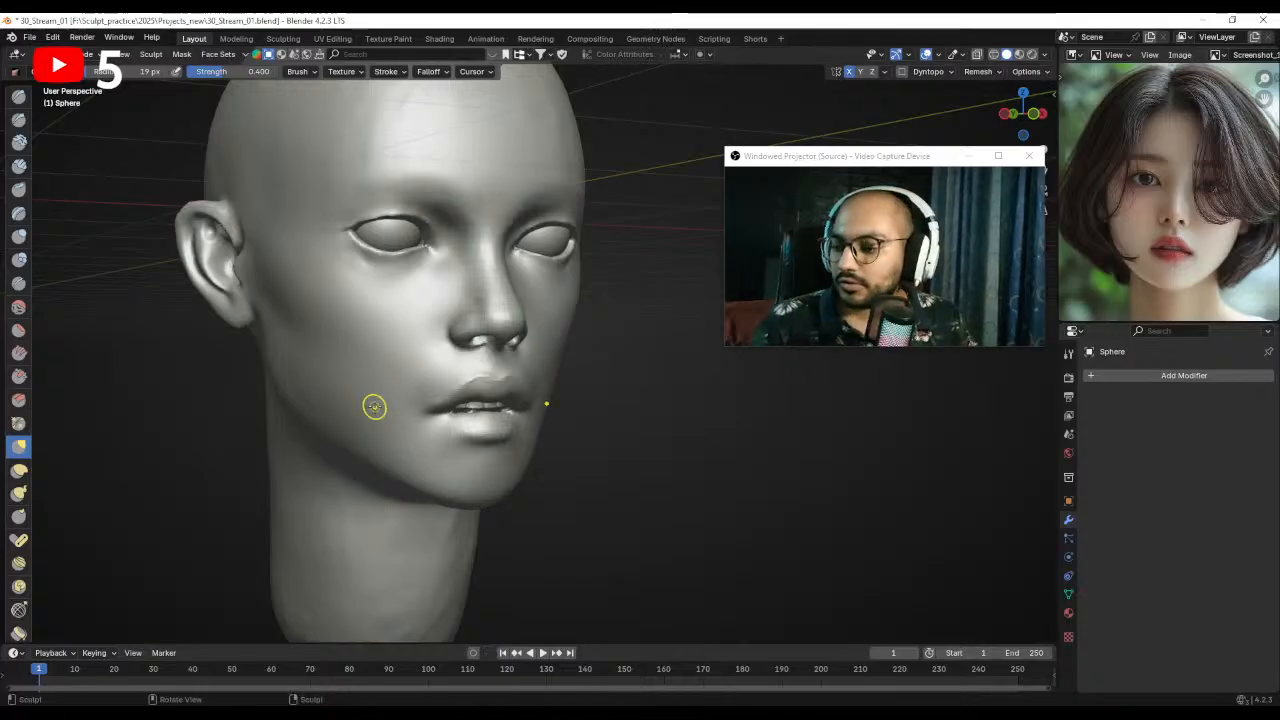
pyautogui.keyDown('alt'); pyautogui.moveTo(577, 300); pyautogui.dragTo(532, 298); pyautogui.keyUp('alt')
pyautogui.moveTo(532, 298)
pyautogui.keyDown('ctrl'); pyautogui.keyDown('alt'); pyautogui.mouseDown()
pyautogui.moveTo(532, 350)
pyautogui.moveTo(565, 348)
pyautogui.moveTo(566, 329)
pyautogui.mouseUp(); pyautogui.keyUp('alt'); pyautogui.keyUp('ctrl')
pyautogui.hotkey('ctrl', 'Tab')
pyautogui.click(637, 285)
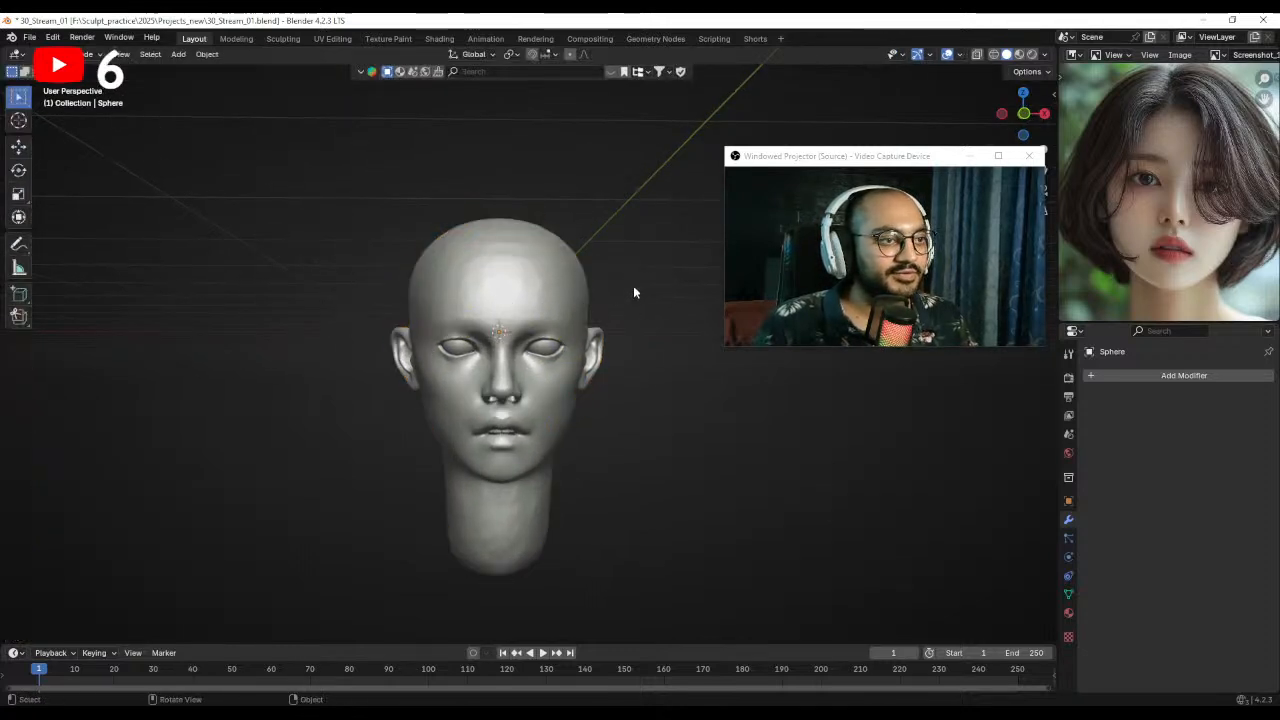
pyautogui.hotkey('ctrl', 's')
# - Add a UV sphere for the hair and raise it along the Z axis over the skull
pyautogui.hotkey('shift', 'a')
pyautogui.moveTo(628, 286)
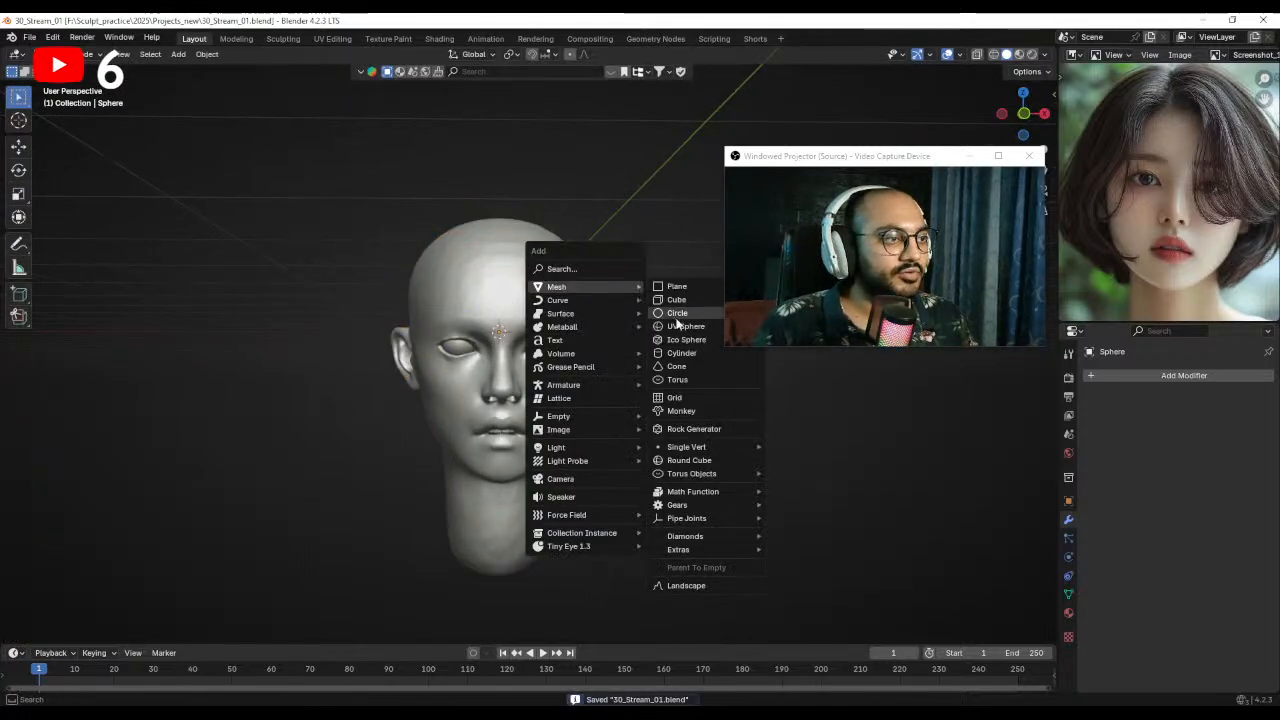
pyautogui.click(650, 308)
pyautogui.keyDown('ctrl'); pyautogui.keyDown('alt'); pyautogui.moveTo(650, 306); pyautogui.dragTo(603, 366); pyautogui.keyUp('alt'); pyautogui.keyUp('ctrl')
pyautogui.press('g')
pyautogui.press('z')
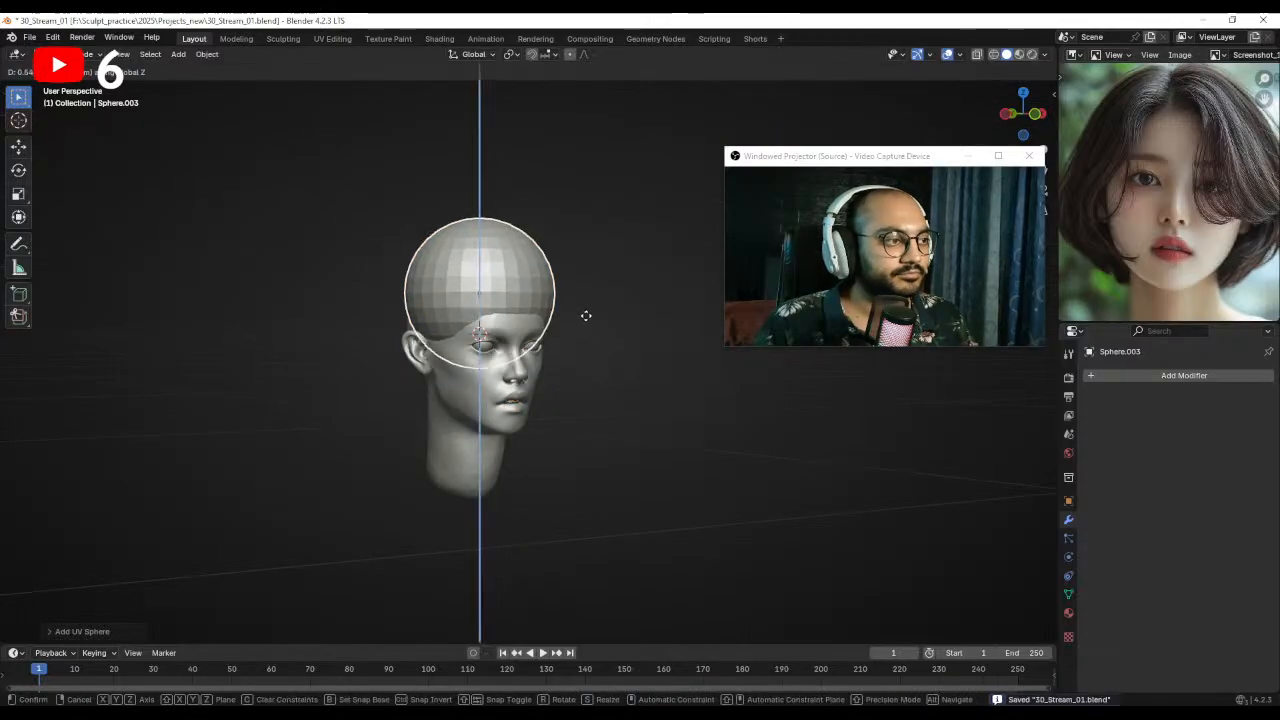
pyautogui.click(586, 314)
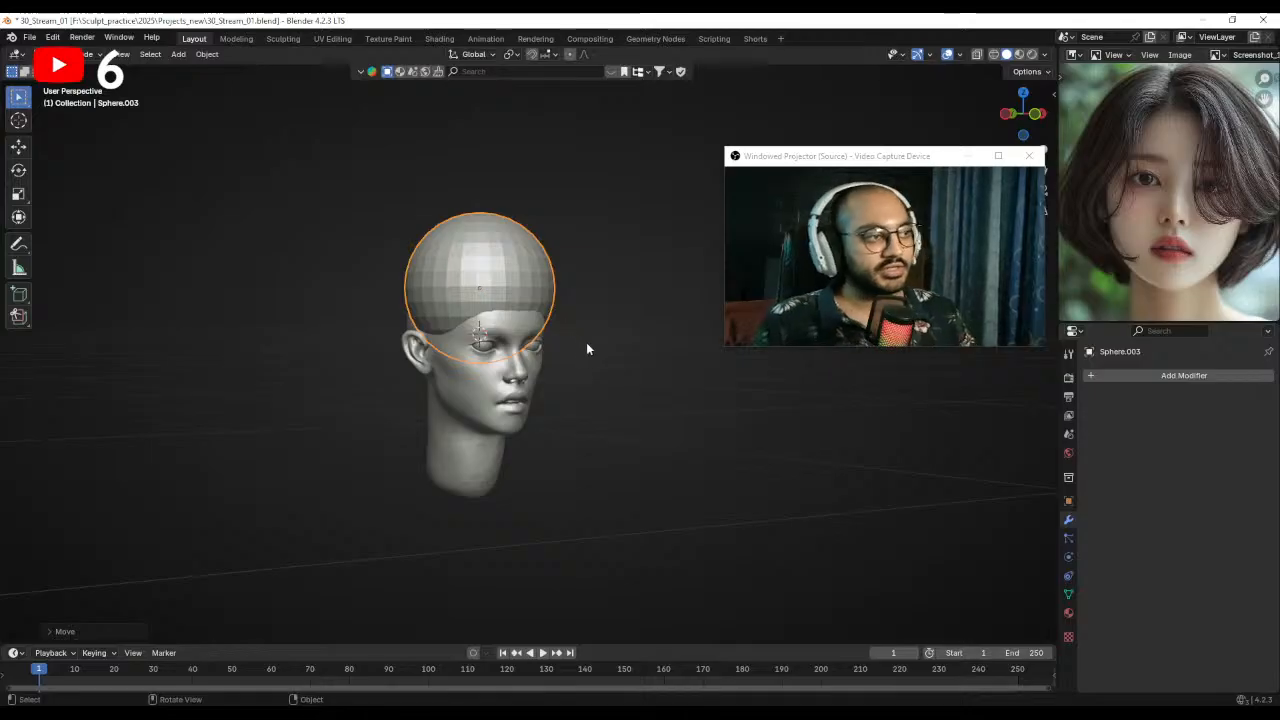
# - Scale up the hair sphere until it covers the top of the skull
pyautogui.keyDown('ctrl'); pyautogui.moveTo(586, 346); pyautogui.dragTo(564, 316, button='middle'); pyautogui.keyUp('ctrl')
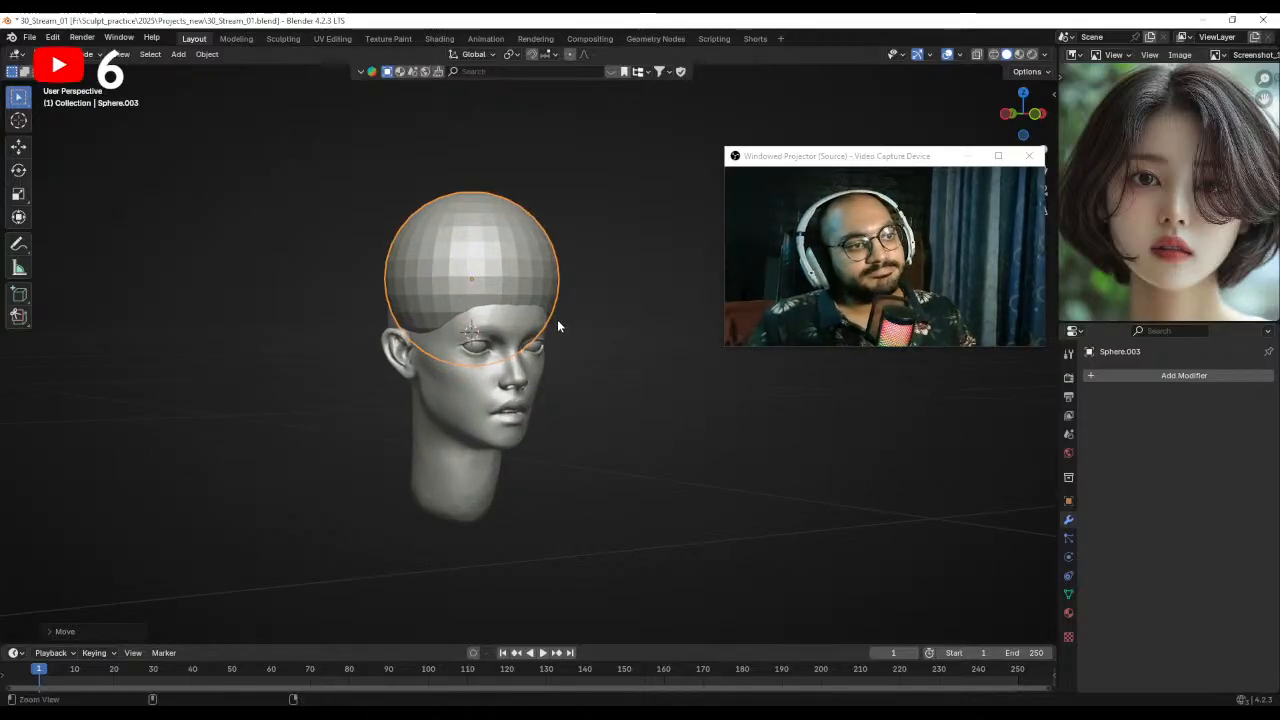
pyautogui.moveTo(568, 290)
pyautogui.keyDown('ctrl'); pyautogui.keyDown('alt'); pyautogui.mouseDown()
pyautogui.moveTo(585, 300)
pyautogui.moveTo(574, 304)
pyautogui.mouseUp(); pyautogui.keyUp('alt'); pyautogui.keyUp('ctrl')
pyautogui.press('s')
pyautogui.click(582, 309)
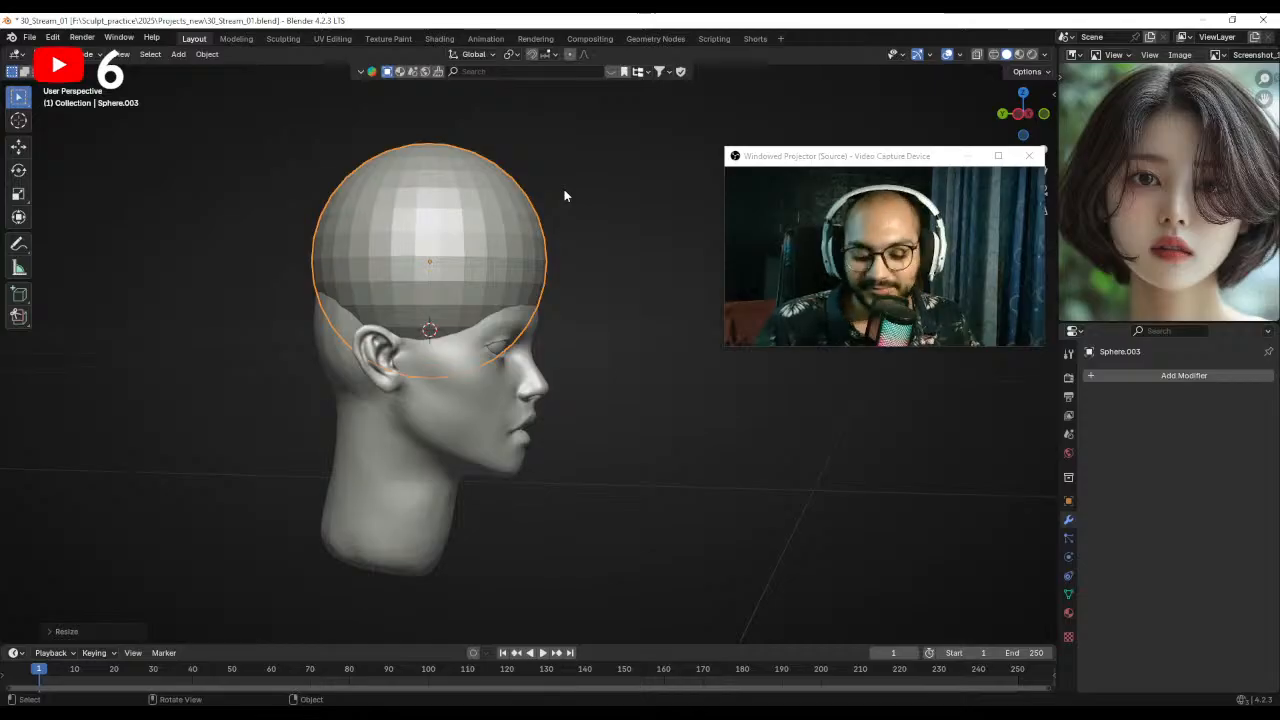
# - Switch the hair sphere to Sculpt Mode and pull it down over the back of the head with a large Grab brush
pyautogui.press('KP_3')
pyautogui.keyDown('ctrl'); pyautogui.keyDown('alt'); pyautogui.moveTo(498, 302); pyautogui.dragTo(480, 336); pyautogui.keyUp('alt'); pyautogui.keyUp('ctrl')
pyautogui.keyDown('alt'); pyautogui.keyDown('shift'); pyautogui.moveTo(585, 334); pyautogui.dragTo(494, 325); pyautogui.keyUp('shift'); pyautogui.keyUp('alt')
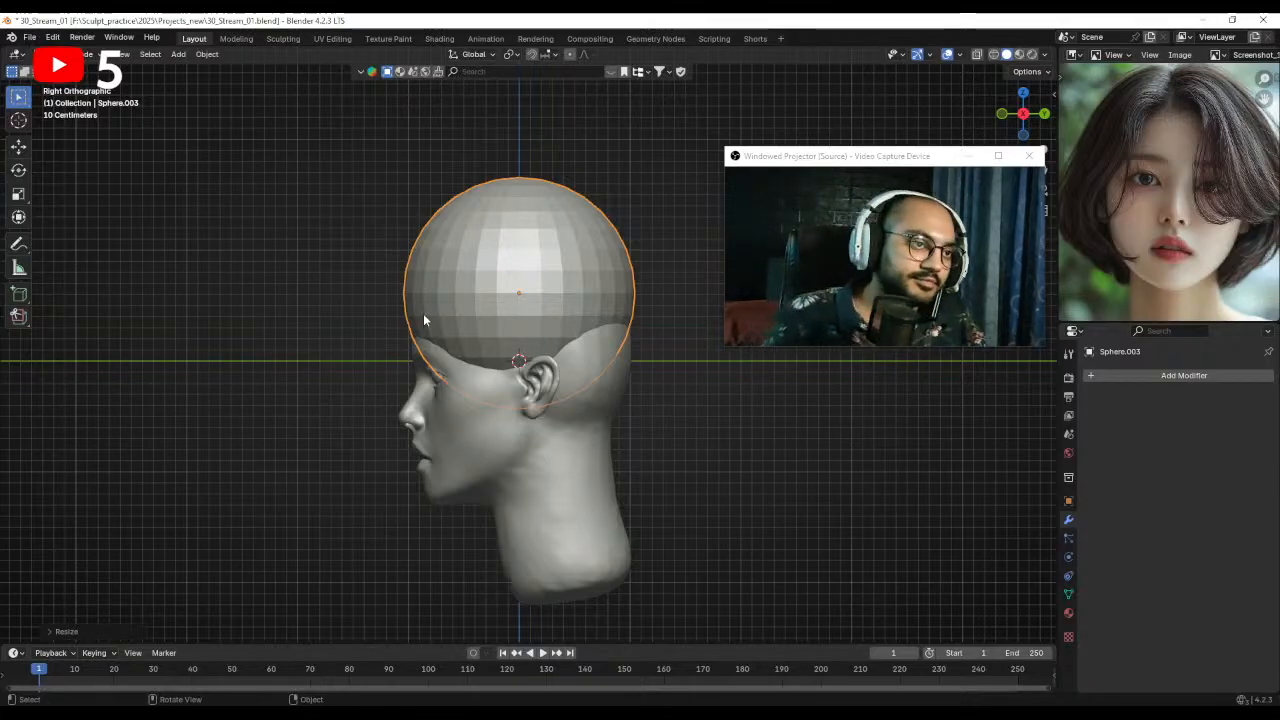
pyautogui.keyDown('ctrl'); pyautogui.moveTo(534, 315); pyautogui.dragTo(562, 330, button='middle'); pyautogui.keyUp('ctrl')
pyautogui.moveTo(562, 330)
pyautogui.keyDown('shift'); pyautogui.mouseDown(button='middle')
pyautogui.moveTo(532, 360)
pyautogui.moveTo(546, 357)
pyautogui.moveTo(554, 384)
pyautogui.moveTo(551, 325)
pyautogui.mouseUp(button='middle'); pyautogui.keyUp('shift')
pyautogui.hotkey('ctrl', 'Tab')
pyautogui.click(538, 356)
pyautogui.press('f')
pyautogui.click(620, 365)
pyautogui.press('f')
pyautogui.click(722, 363)
pyautogui.moveTo(568, 372); pyautogui.dragTo(672, 467)
# - Pull the hair mass down over the side of the head with the Grab brush, resizing it between strokes
pyautogui.press('f')
pyautogui.click(612, 457)
pyautogui.moveTo(518, 395); pyautogui.dragTo(518, 409)
pyautogui.moveTo(559, 438); pyautogui.dragTo(651, 457, button='middle')
pyautogui.keyDown('ctrl'); pyautogui.moveTo(560, 400); pyautogui.dragTo(558, 424, button='middle'); pyautogui.keyUp('ctrl')
pyautogui.moveTo(510, 420); pyautogui.dragTo(575, 419, button='middle')
pyautogui.press('f')
pyautogui.click(495, 408)
pyautogui.moveTo(435, 389); pyautogui.dragTo(432, 410)
# - Extend the hair's lower edge down toward the jaw and neck to rough in the bob length
pyautogui.moveTo(412, 460); pyautogui.dragTo(527, 456, button='middle')
pyautogui.moveTo(495, 420); pyautogui.dragTo(505, 440)
pyautogui.moveTo(489, 488); pyautogui.dragTo(400, 478, button='middle')
pyautogui.moveTo(474, 440); pyautogui.dragTo(440, 511)
pyautogui.press('f')
pyautogui.click(556, 487)
pyautogui.moveTo(479, 472); pyautogui.dragTo(462, 541)
# - Shape the top and upper sides of the hair with the Grab brush from raised viewing angles
pyautogui.moveTo(531, 434); pyautogui.dragTo(488, 449, button='middle')
pyautogui.press('f')
pyautogui.click(483, 441)
pyautogui.moveTo(543, 317); pyautogui.dragTo(622, 413, button='middle')
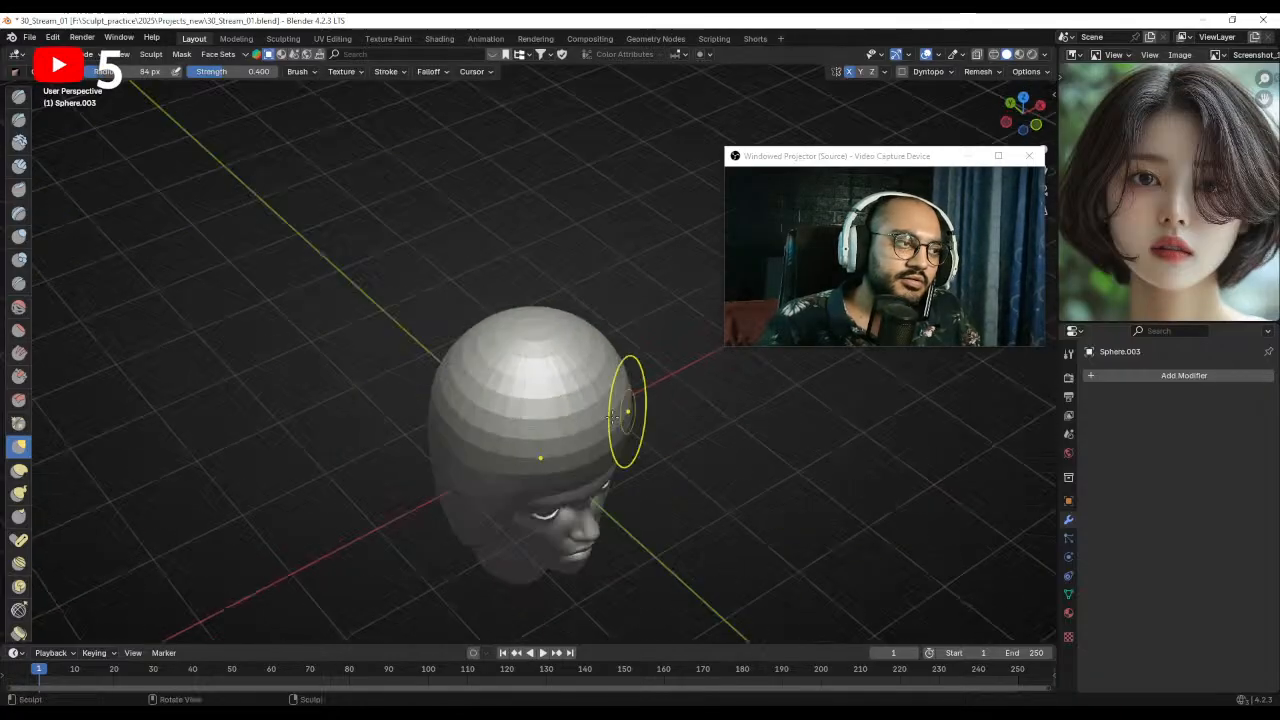
pyautogui.press('f')
pyautogui.click(534, 386)
pyautogui.moveTo(514, 326); pyautogui.dragTo(510, 370)
pyautogui.moveTo(512, 373); pyautogui.dragTo(563, 377, button='middle')
pyautogui.moveTo(563, 355); pyautogui.dragTo(578, 372)
# - Pull the back of the hair down over the nape with the Grab brush at about 133 px
pyautogui.moveTo(577, 371); pyautogui.dragTo(600, 374, button='middle')
pyautogui.press('f')
pyautogui.click(600, 378)
pyautogui.moveTo(540, 425); pyautogui.dragTo(537, 457)
pyautogui.moveTo(537, 457)
pyautogui.mouseDown(button='middle')
pyautogui.moveTo(580, 440)
pyautogui.moveTo(543, 390)
pyautogui.mouseUp(button='middle')
pyautogui.press('f')
pyautogui.click(538, 446)
pyautogui.moveTo(538, 446); pyautogui.dragTo(545, 500)
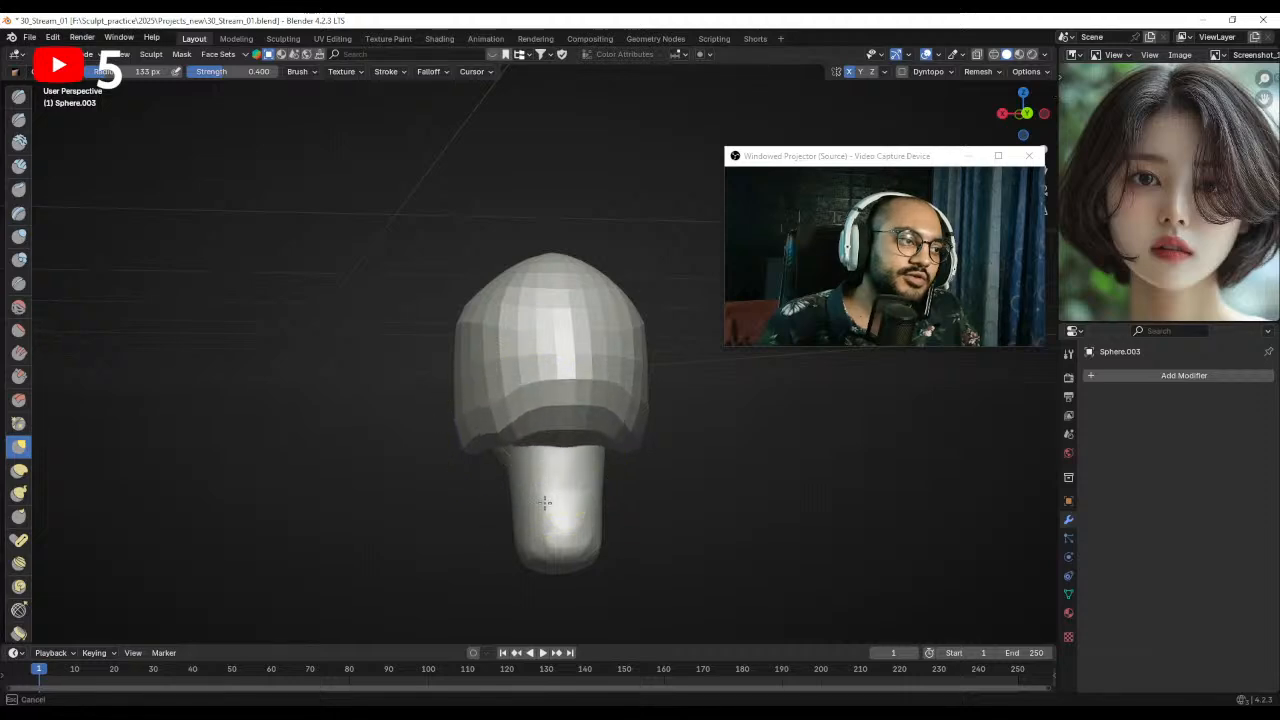
# - Reshape the side and front of the hair with the Grab brush at about 92 px
pyautogui.moveTo(517, 474)
pyautogui.mouseDown(button='middle')
pyautogui.moveTo(519, 449)
pyautogui.moveTo(581, 467)
pyautogui.moveTo(600, 443)
pyautogui.moveTo(469, 394)
pyautogui.mouseUp(button='middle')
pyautogui.moveTo(614, 286)
pyautogui.mouseDown(button='middle')
pyautogui.moveTo(554, 383)
pyautogui.moveTo(511, 391)
pyautogui.moveTo(562, 400)
pyautogui.moveTo(655, 380)
pyautogui.moveTo(423, 386)
pyautogui.moveTo(434, 381)
pyautogui.moveTo(517, 457)
pyautogui.moveTo(492, 474)
pyautogui.moveTo(491, 457)
pyautogui.moveTo(636, 482)
pyautogui.moveTo(577, 429)
pyautogui.moveTo(584, 449)
pyautogui.moveTo(548, 424)
pyautogui.mouseUp(button='middle')
pyautogui.moveTo(537, 411)
pyautogui.keyDown('alt'); pyautogui.mouseDown()
pyautogui.moveTo(492, 392)
pyautogui.moveTo(523, 400)
pyautogui.mouseUp(); pyautogui.keyUp('alt')
pyautogui.press('f')
pyautogui.click(541, 403)
pyautogui.moveTo(510, 411)
pyautogui.mouseDown()
pyautogui.moveTo(491, 418)
pyautogui.moveTo(627, 437)
pyautogui.mouseUp()
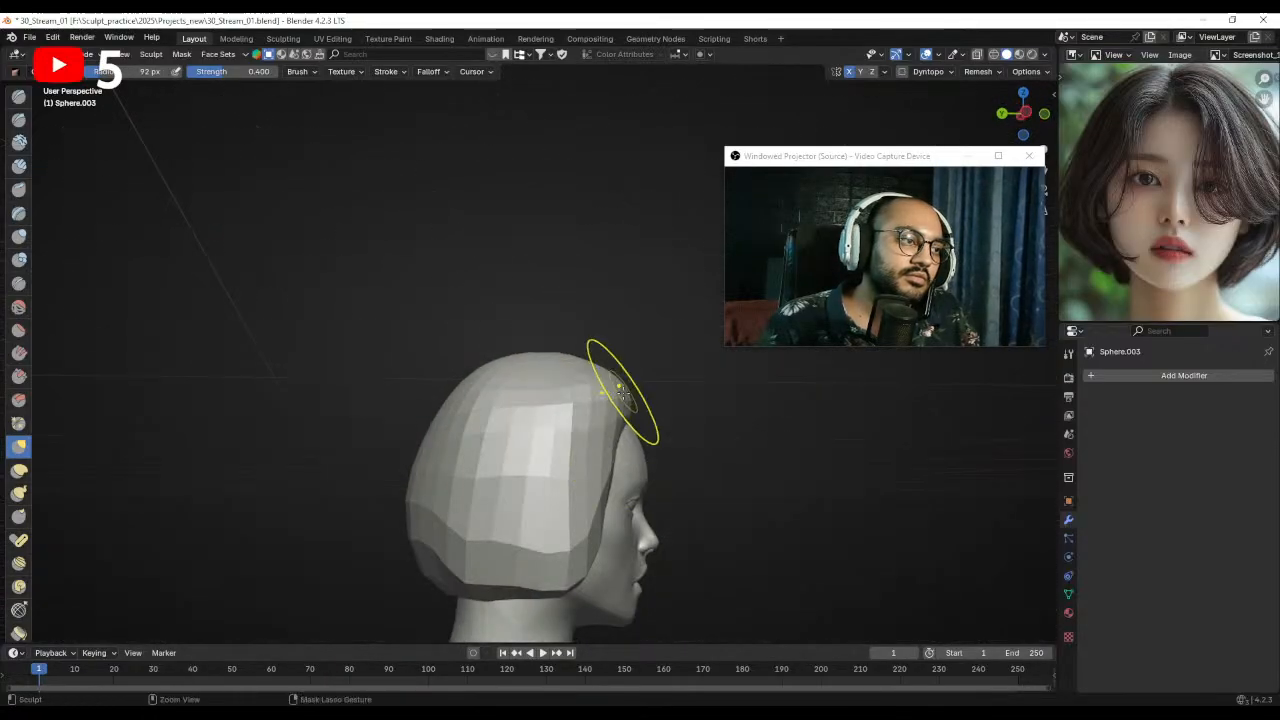
# - Refine the bob's side silhouette around the face with the Grab brush, enlarging it to about 107 px
pyautogui.keyDown('alt'); pyautogui.moveTo(640, 394); pyautogui.dragTo(473, 440); pyautogui.keyUp('alt')
pyautogui.moveTo(473, 440); pyautogui.dragTo(538, 484, button='middle')
pyautogui.press('f')
pyautogui.click(488, 462)
pyautogui.moveTo(488, 461); pyautogui.dragTo(468, 454)
pyautogui.moveTo(532, 470)
pyautogui.mouseDown(button='middle')
pyautogui.moveTo(451, 418)
pyautogui.moveTo(536, 436)
pyautogui.moveTo(426, 387)
pyautogui.moveTo(466, 433)
pyautogui.moveTo(426, 452)
pyautogui.moveTo(549, 449)
pyautogui.moveTo(514, 405)
pyautogui.moveTo(543, 391)
pyautogui.moveTo(440, 434)
pyautogui.moveTo(471, 457)
pyautogui.moveTo(540, 445)
pyautogui.moveTo(466, 434)
pyautogui.moveTo(531, 463)
pyautogui.moveTo(530, 553)
pyautogui.mouseUp(button='middle')
pyautogui.moveTo(437, 470)
pyautogui.mouseDown(button='middle')
pyautogui.moveTo(480, 505)
pyautogui.moveTo(543, 471)
pyautogui.moveTo(632, 483)
pyautogui.moveTo(640, 472)
pyautogui.moveTo(590, 472)
pyautogui.moveTo(585, 453)
pyautogui.mouseUp(button='middle')
pyautogui.press('f')
pyautogui.click(594, 493)
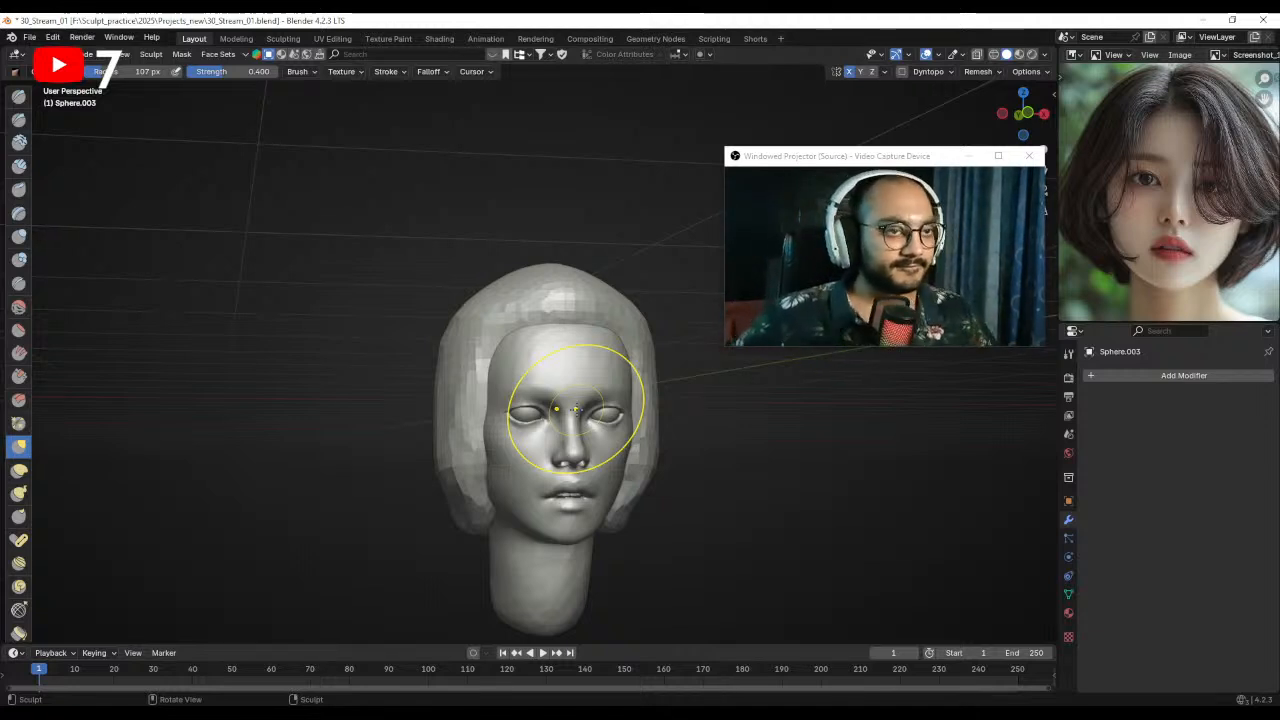
# - Adjust the bob's lower edge with the Grab brush at about 77 px and check the hair from the front
pyautogui.moveTo(583, 411); pyautogui.dragTo(540, 366, button='middle')
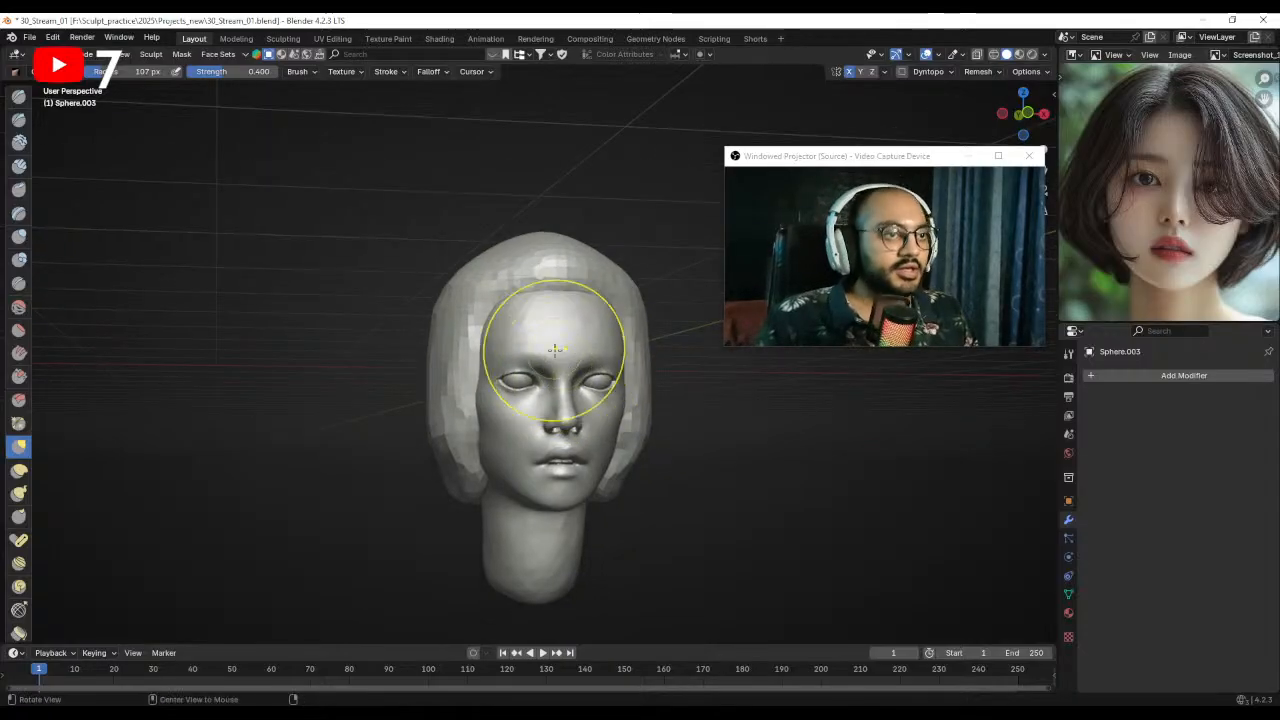
pyautogui.moveTo(530, 320); pyautogui.dragTo(525, 416, button='middle')
pyautogui.moveTo(537, 371)
pyautogui.mouseDown(button='middle')
pyautogui.moveTo(571, 400)
pyautogui.moveTo(443, 400)
pyautogui.moveTo(463, 392)
pyautogui.moveTo(500, 449)
pyautogui.moveTo(540, 462)
pyautogui.mouseUp(button='middle')
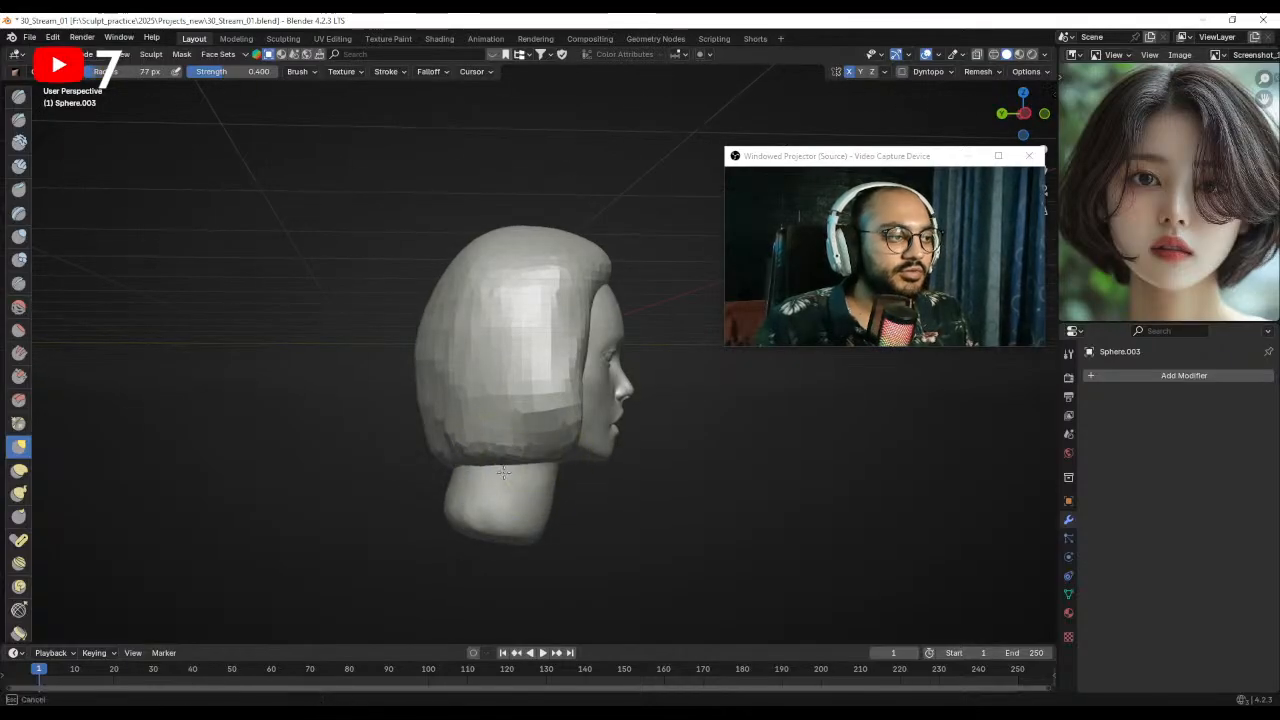
pyautogui.moveTo(533, 343); pyautogui.dragTo(474, 378, button='middle')
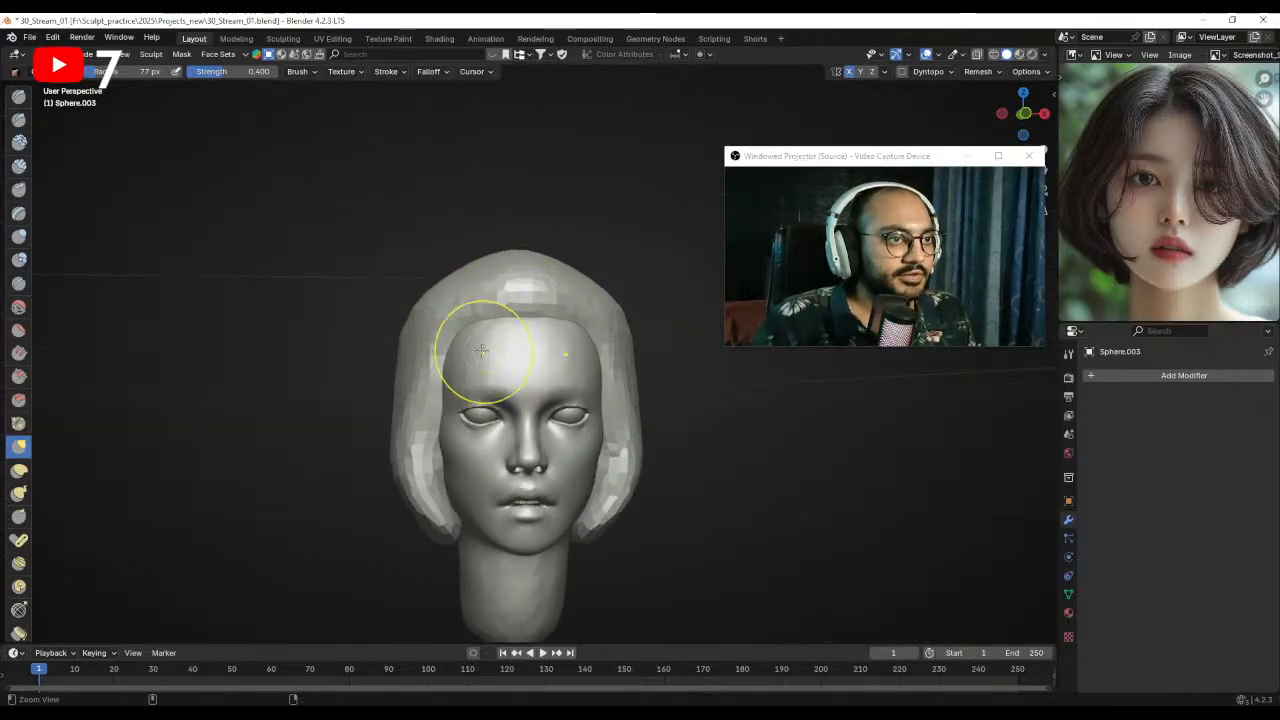
pyautogui.scroll(2, 480, 360)
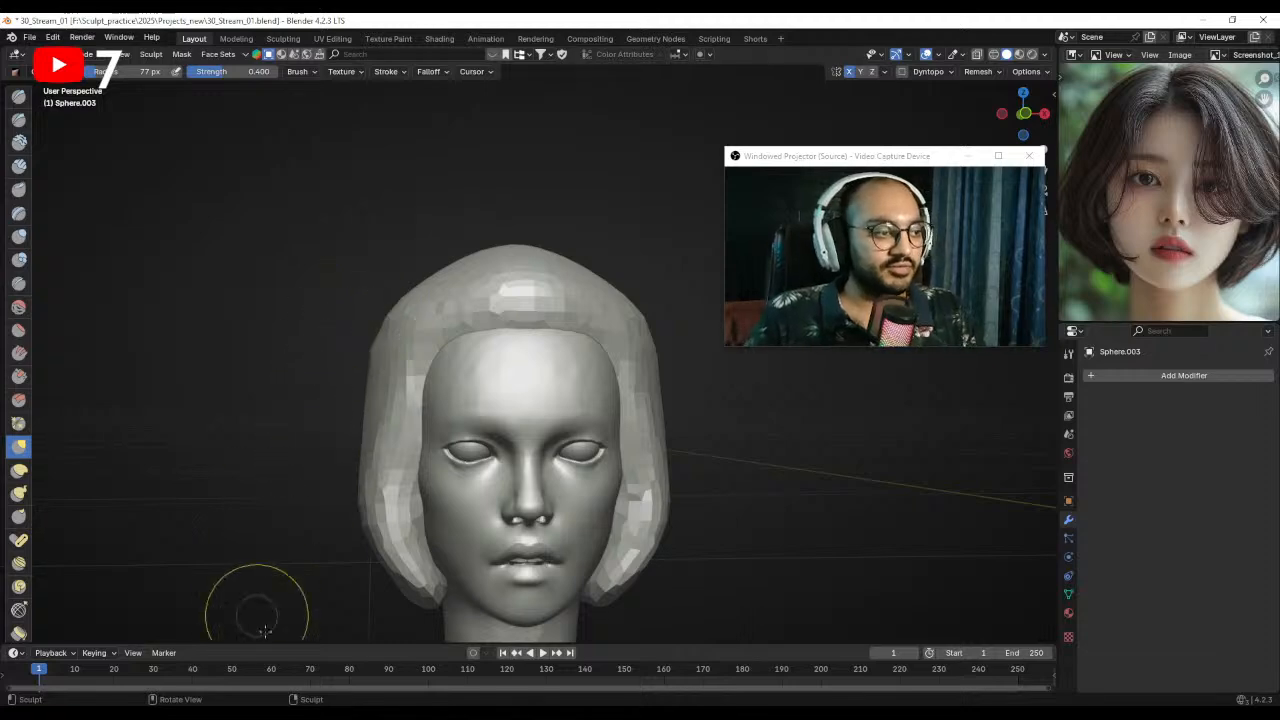
# - Switch to the Brave browser and search the web for "david michelangelo" in a new tab
pyautogui.hotkey('alt', 'Tab')
pyautogui.click(341, 26)
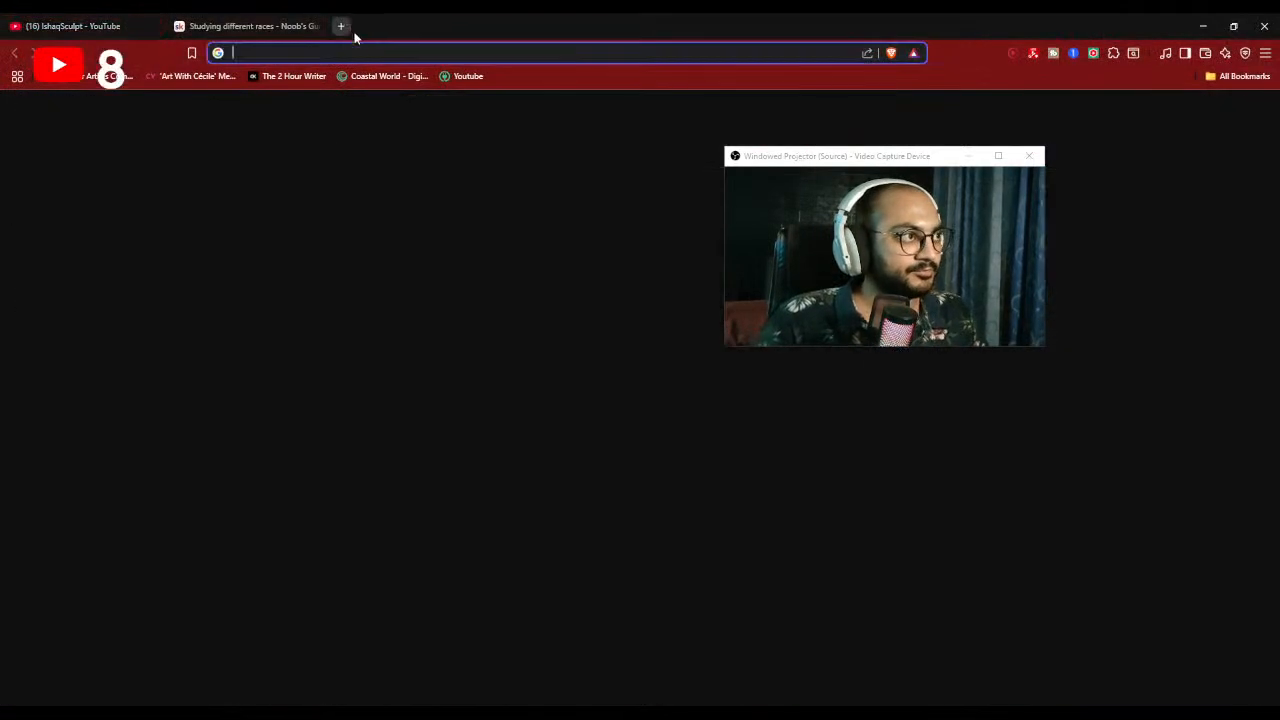
pyautogui.click(370, 53)
pyautogui.write('davic')
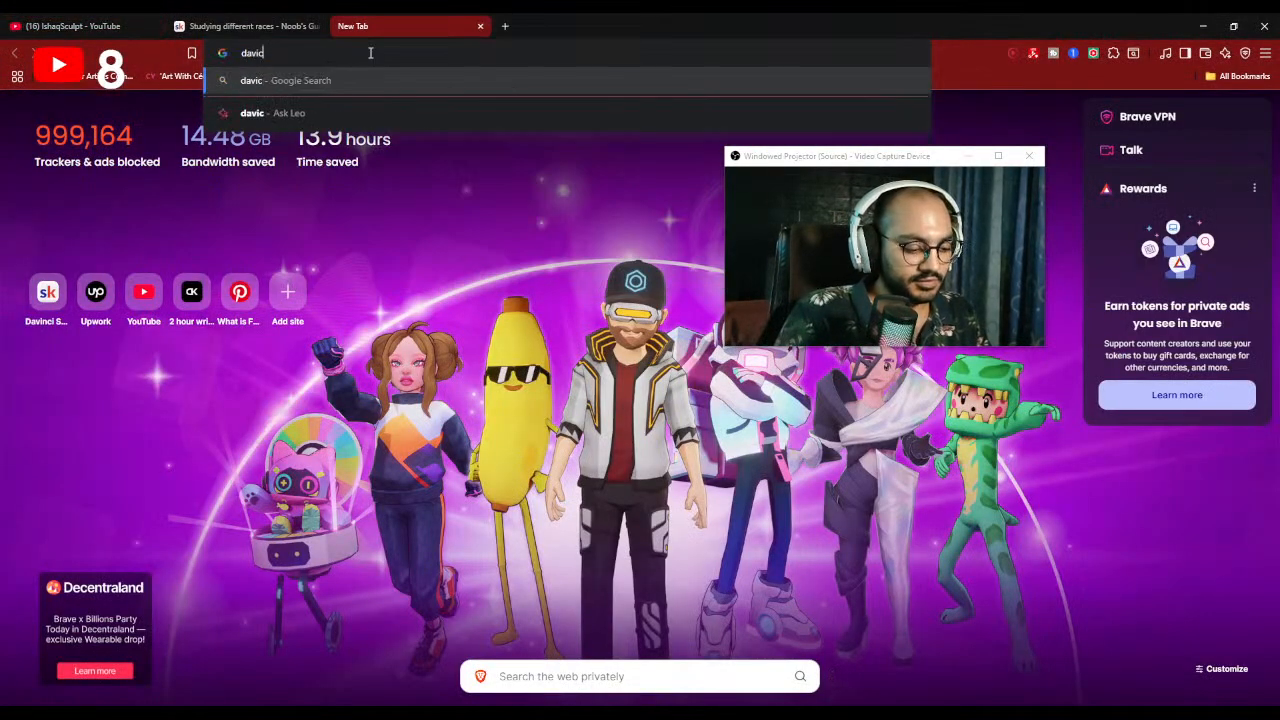
pyautogui.write('n')
pyautogui.press('BackSpace')
pyautogui.write('d michelangelo')
pyautogui.press('Return')
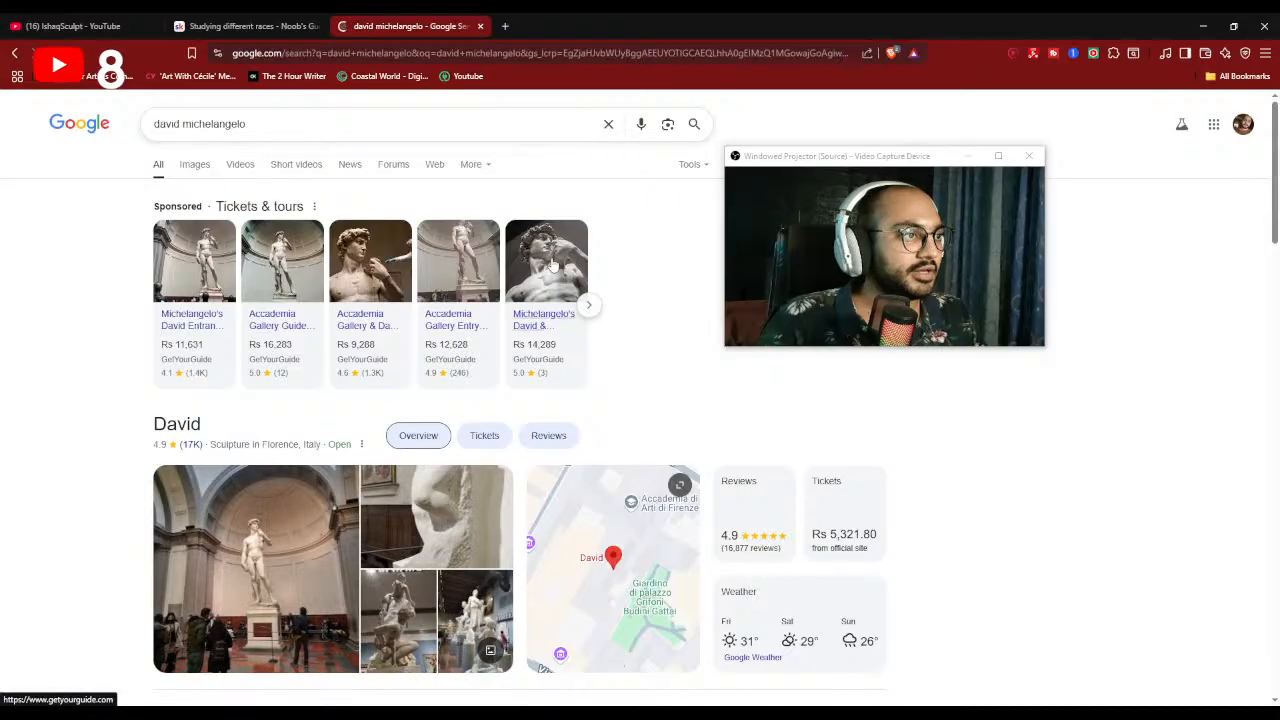
pyautogui.click(575, 306)
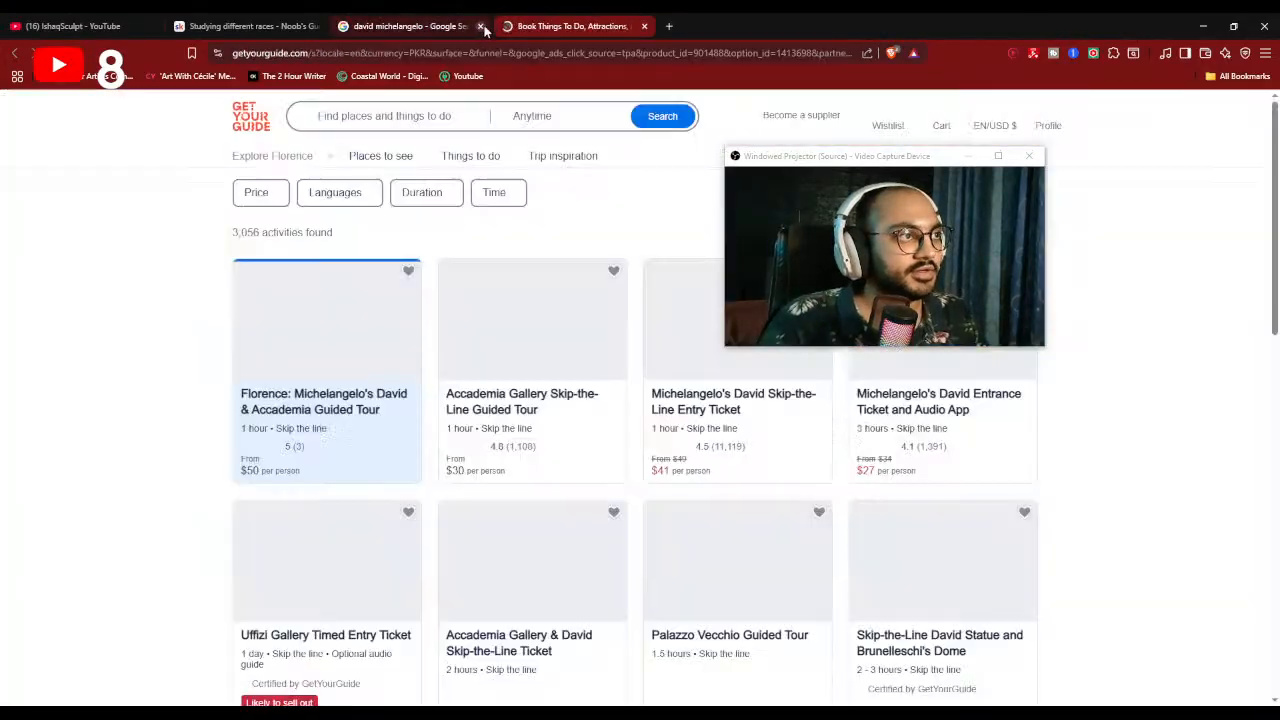
pyautogui.click(644, 26)
pyautogui.click(376, 261)
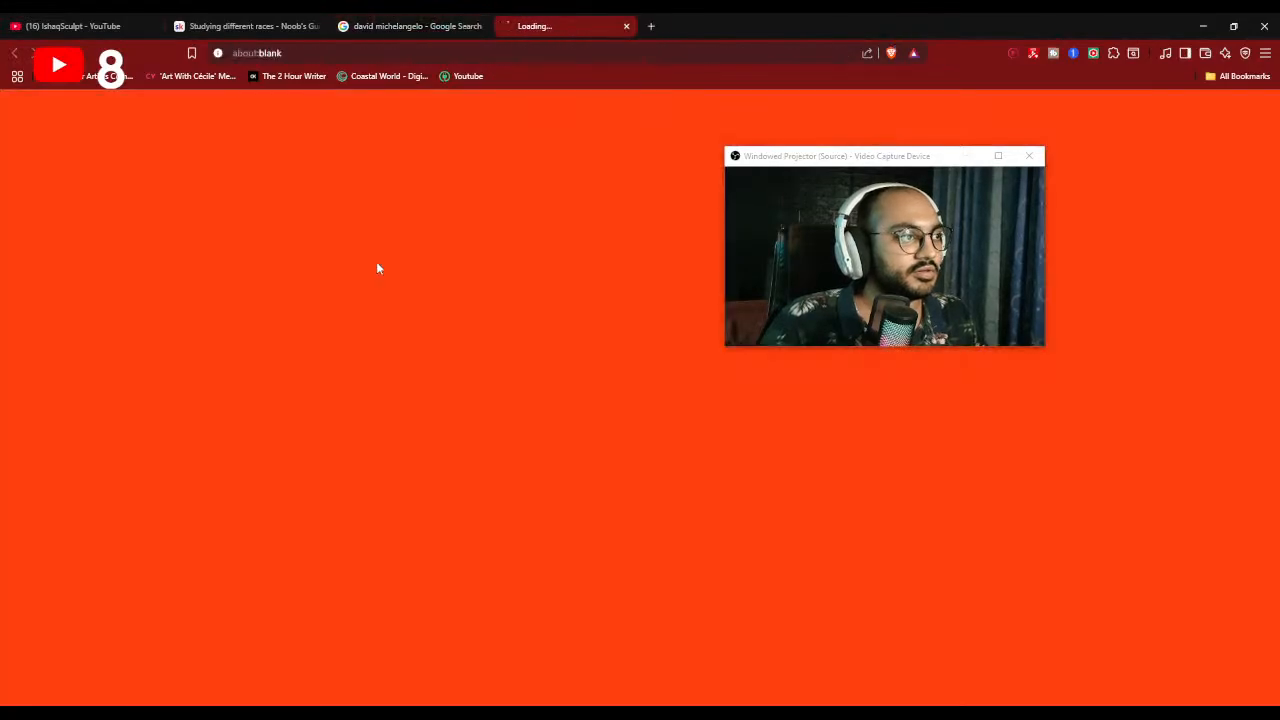
pyautogui.click(644, 26)
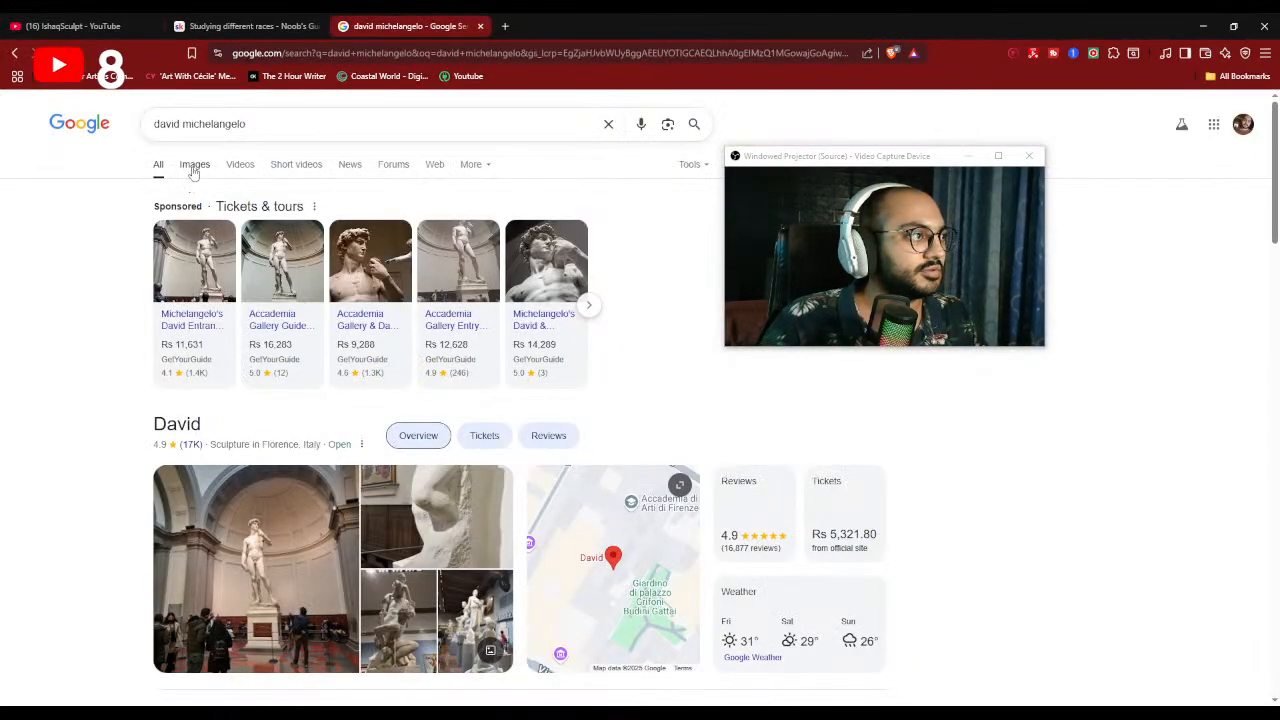
# - Browse the image results for the low-angle Accademia Gallery photo of David and open its source page in a new tab
pyautogui.scroll(-2, 535, 357)
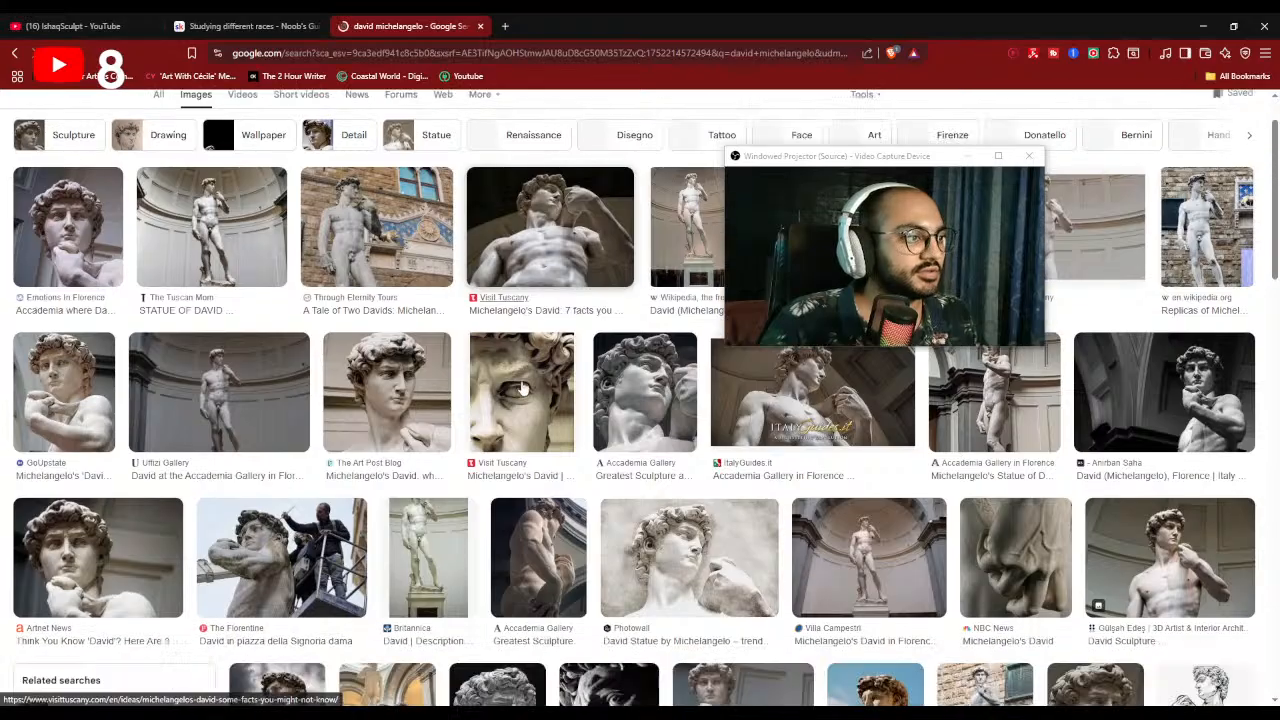
pyautogui.click(645, 330)
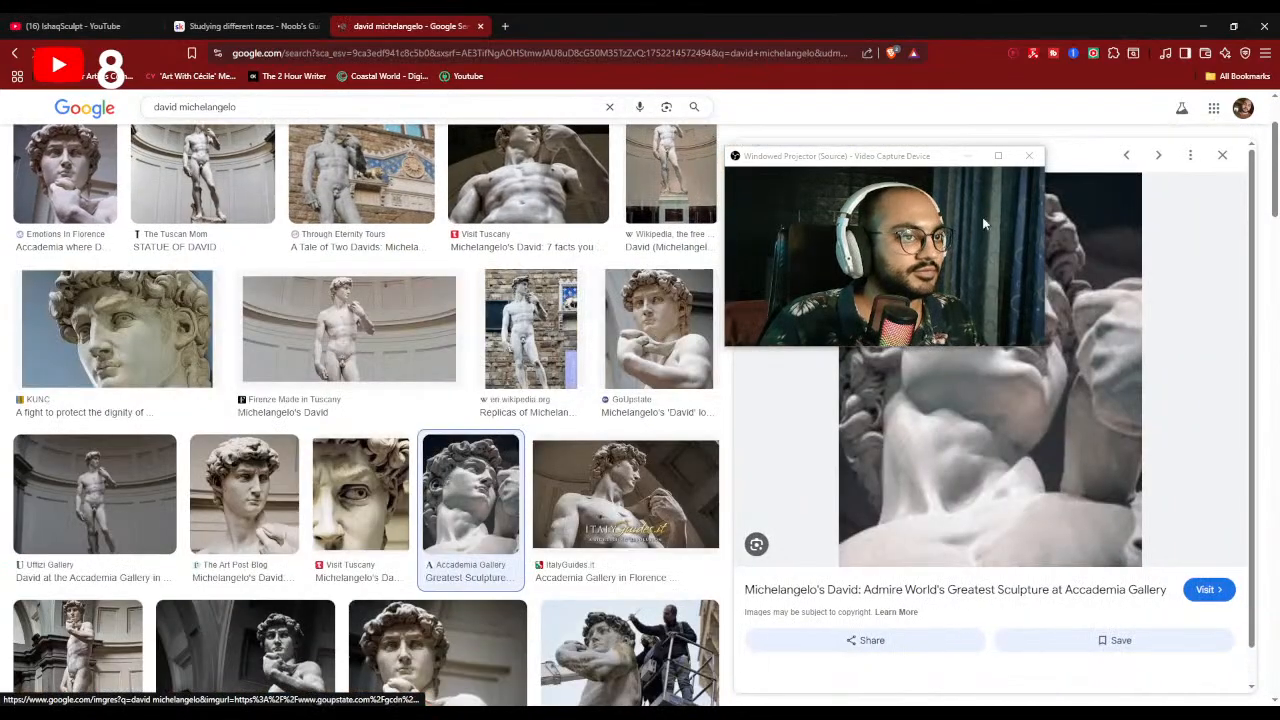
pyautogui.moveTo(907, 163); pyautogui.dragTo(614, 119)
pyautogui.rightClick(940, 302)
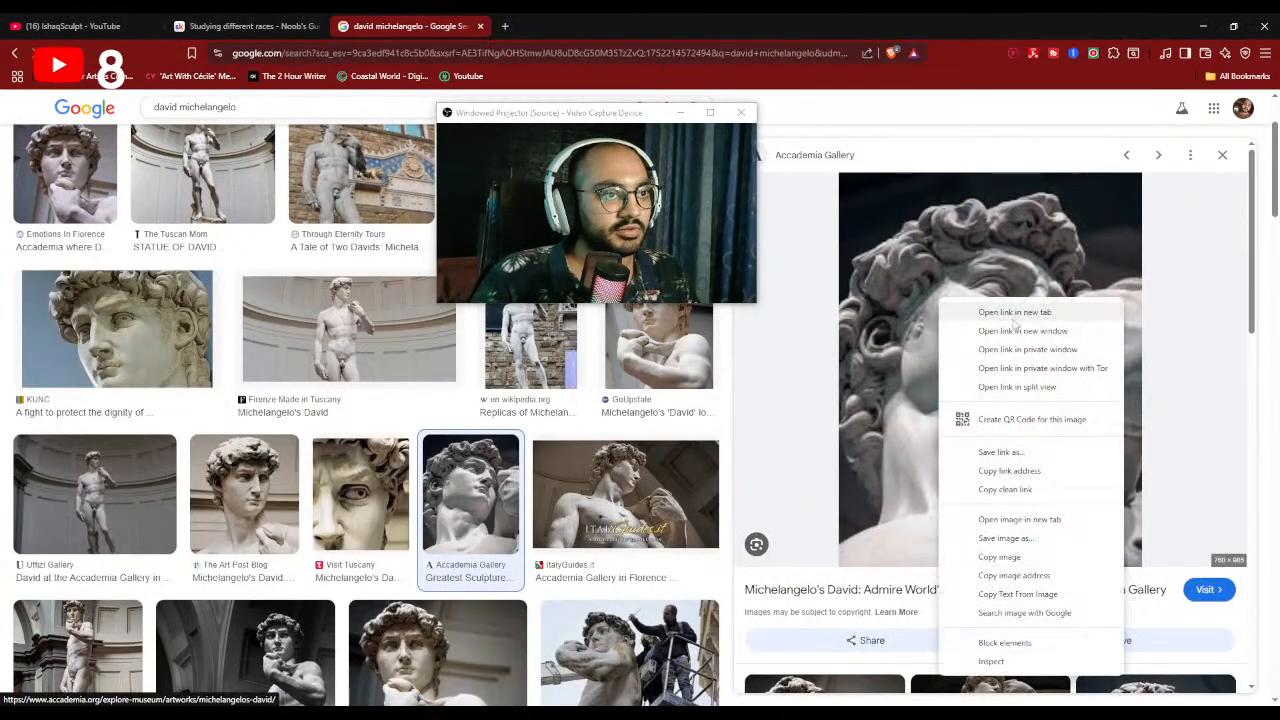
pyautogui.click(791, 361)
pyautogui.click(964, 354)
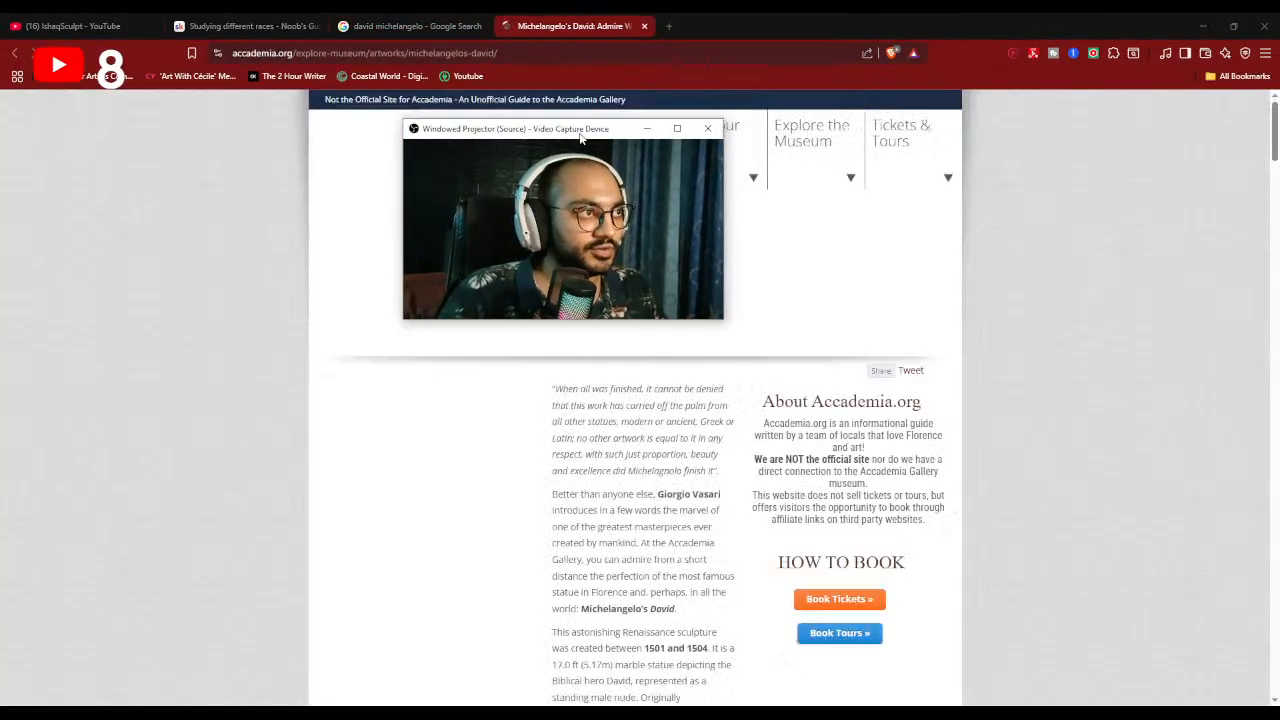
# - Skim the Accademia article on Michelangelo's David and close its page
pyautogui.moveTo(604, 121); pyautogui.dragTo(125, 208)
pyautogui.scroll(-7, 556, 424)
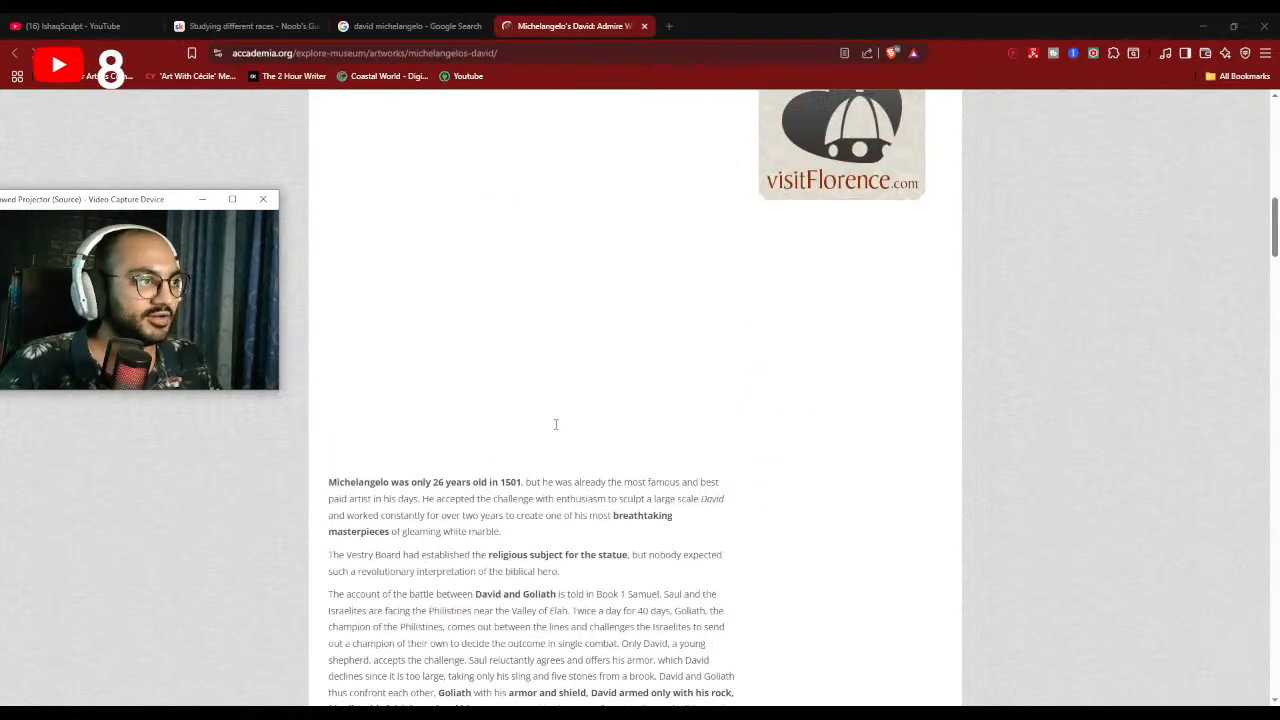
pyautogui.click(645, 26)
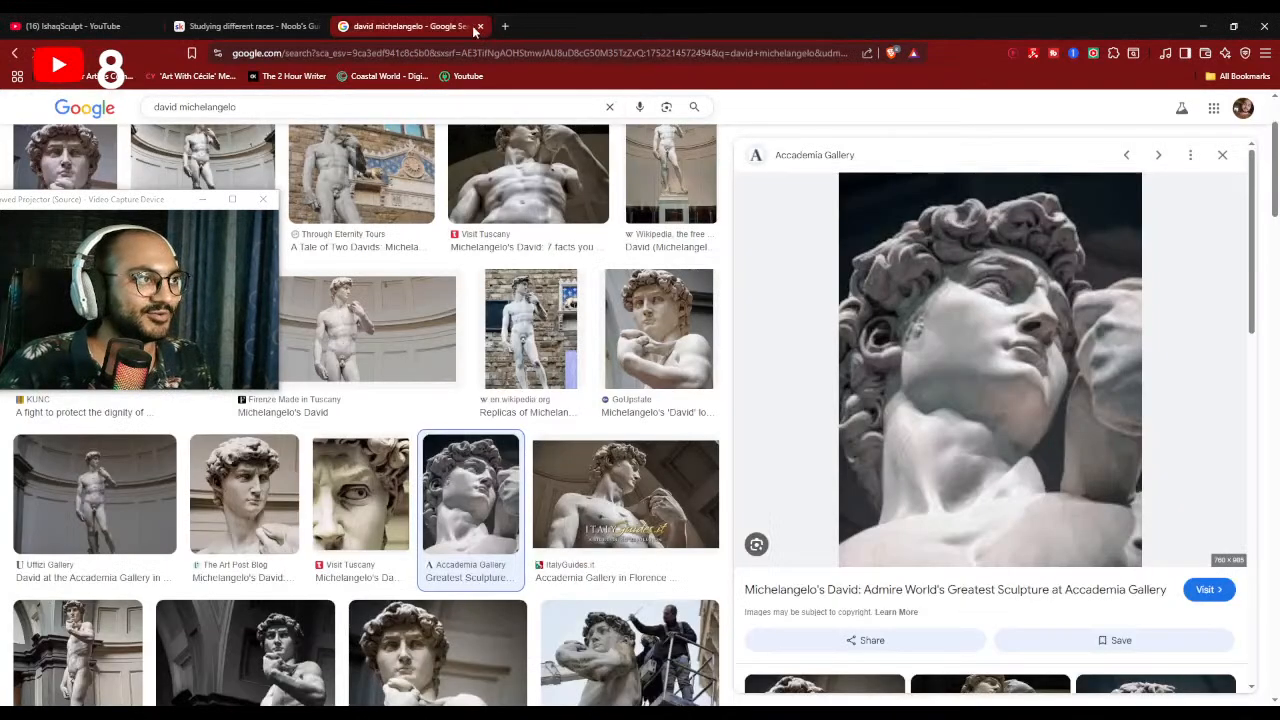
# - Close the David image results and open Pinterest in a new tab
pyautogui.click(479, 26)
pyautogui.click(344, 26)
pyautogui.click(402, 52)
pyautogui.write('pin')
pyautogui.press('Return')
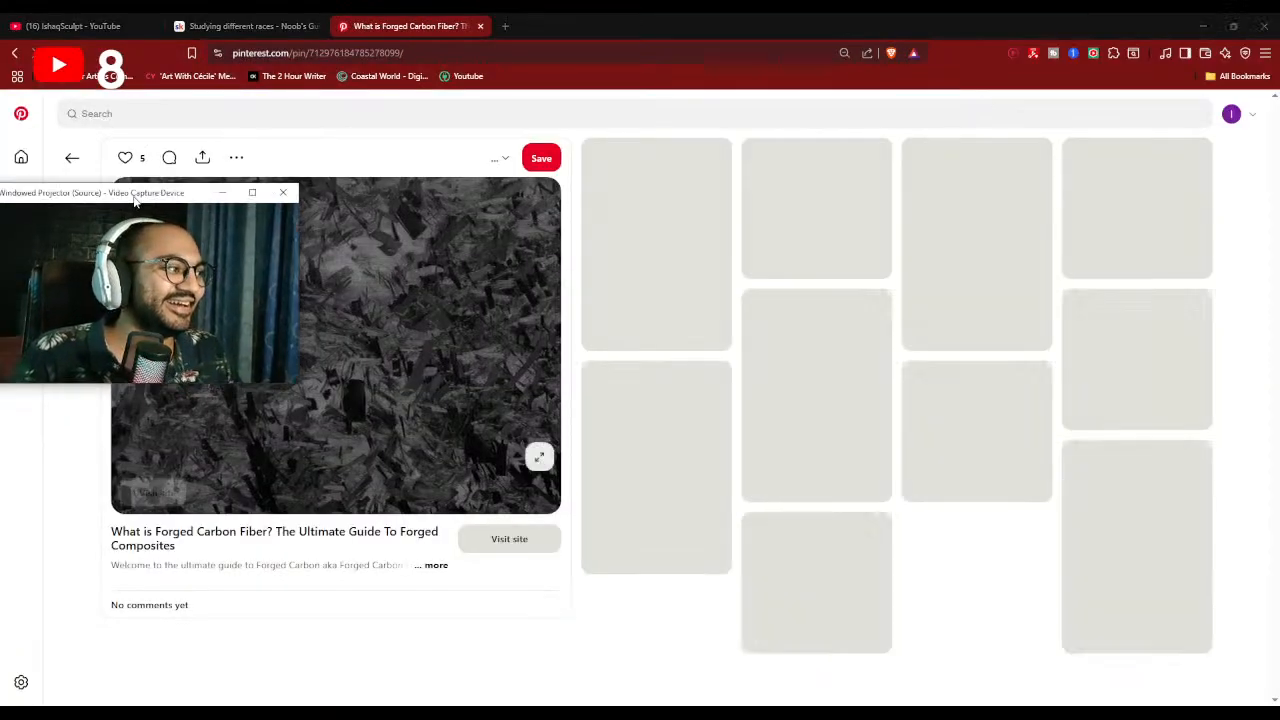
# - Search Pinterest for "david michelangelo face"
pyautogui.moveTo(114, 204); pyautogui.dragTo(971, 275)
pyautogui.click(511, 113)
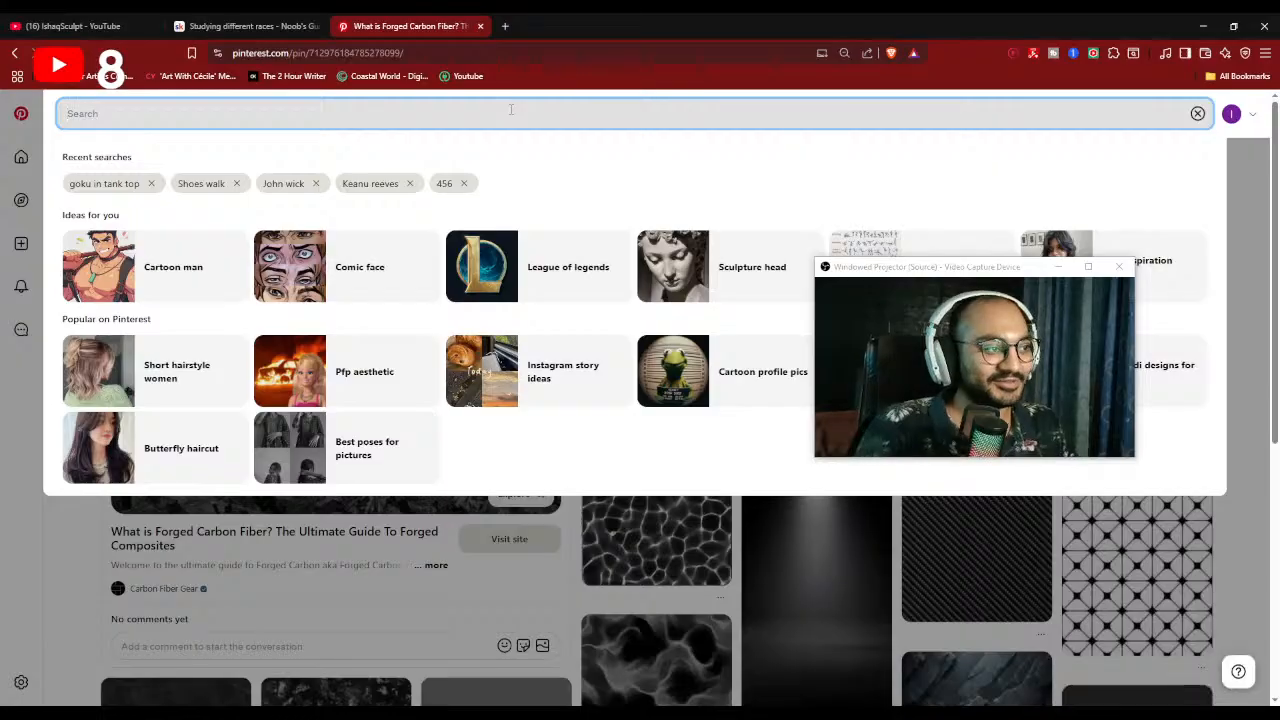
pyautogui.write('david')
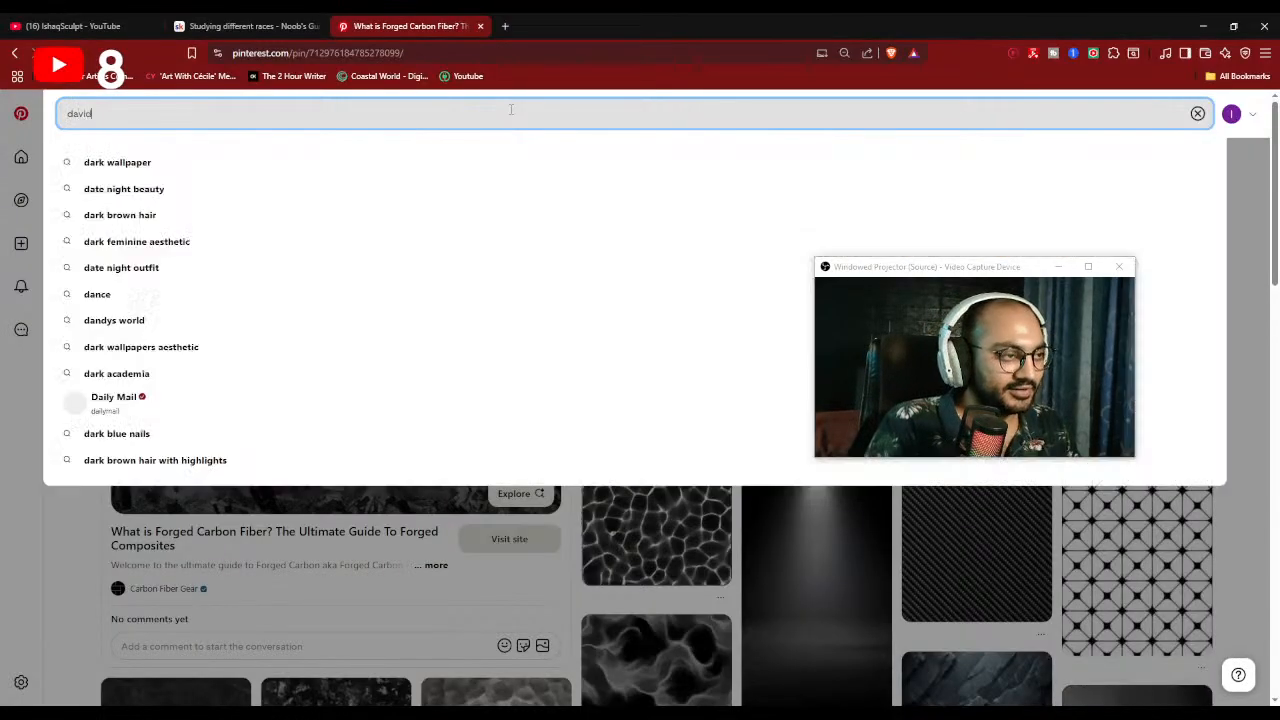
pyautogui.write(' michelangelo face')
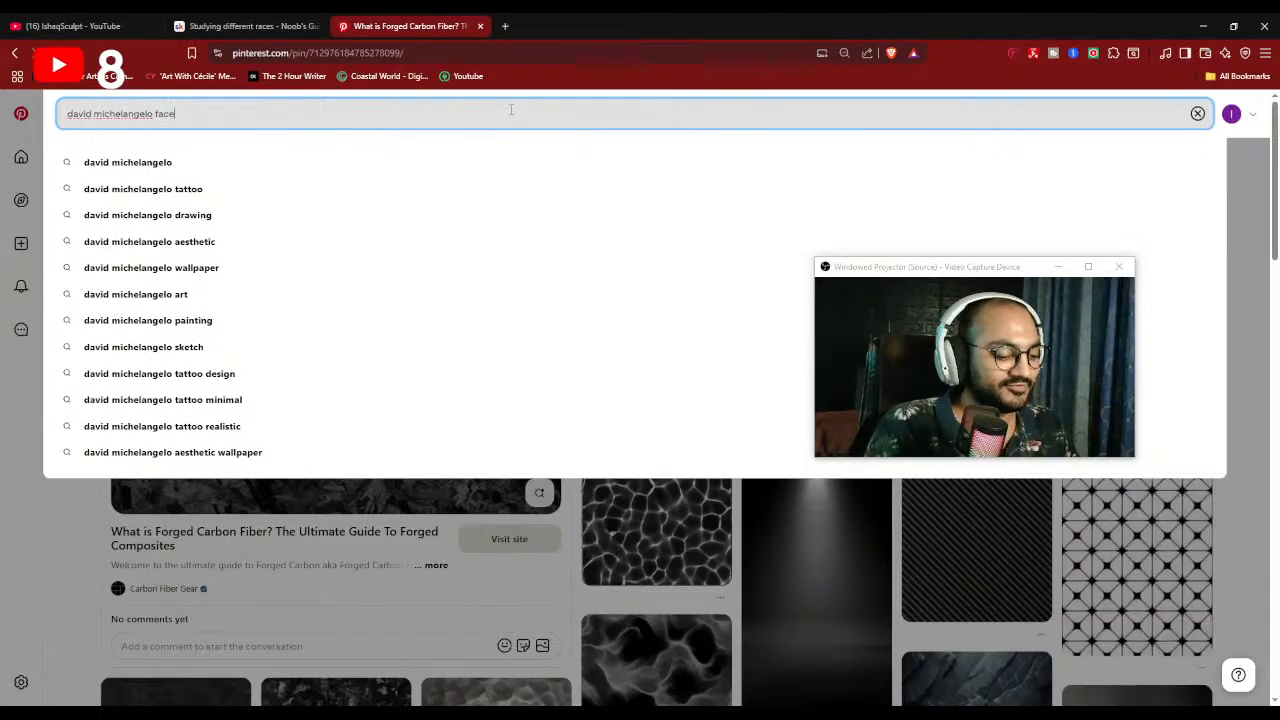
pyautogui.press('Return')
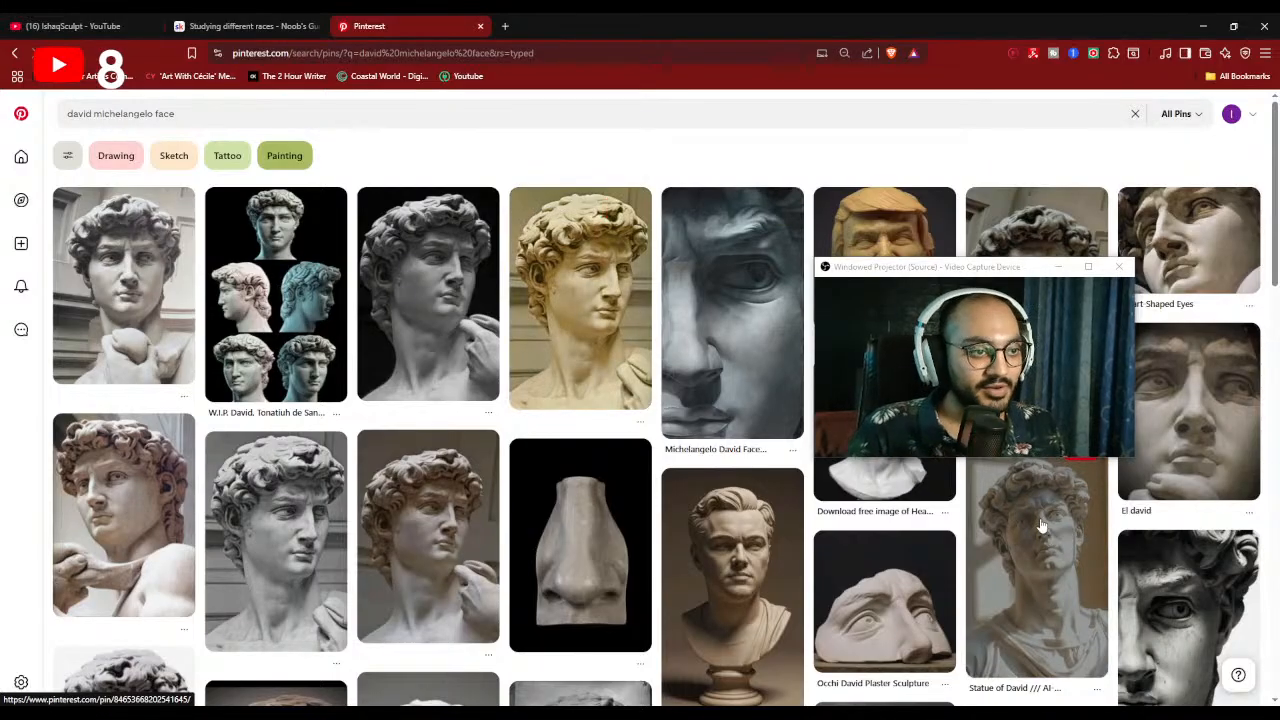
# - Open the Leonardo DiCaprio bust, view the related custom Messi bust, and return to the DiCaprio pin
pyautogui.click(732, 570)
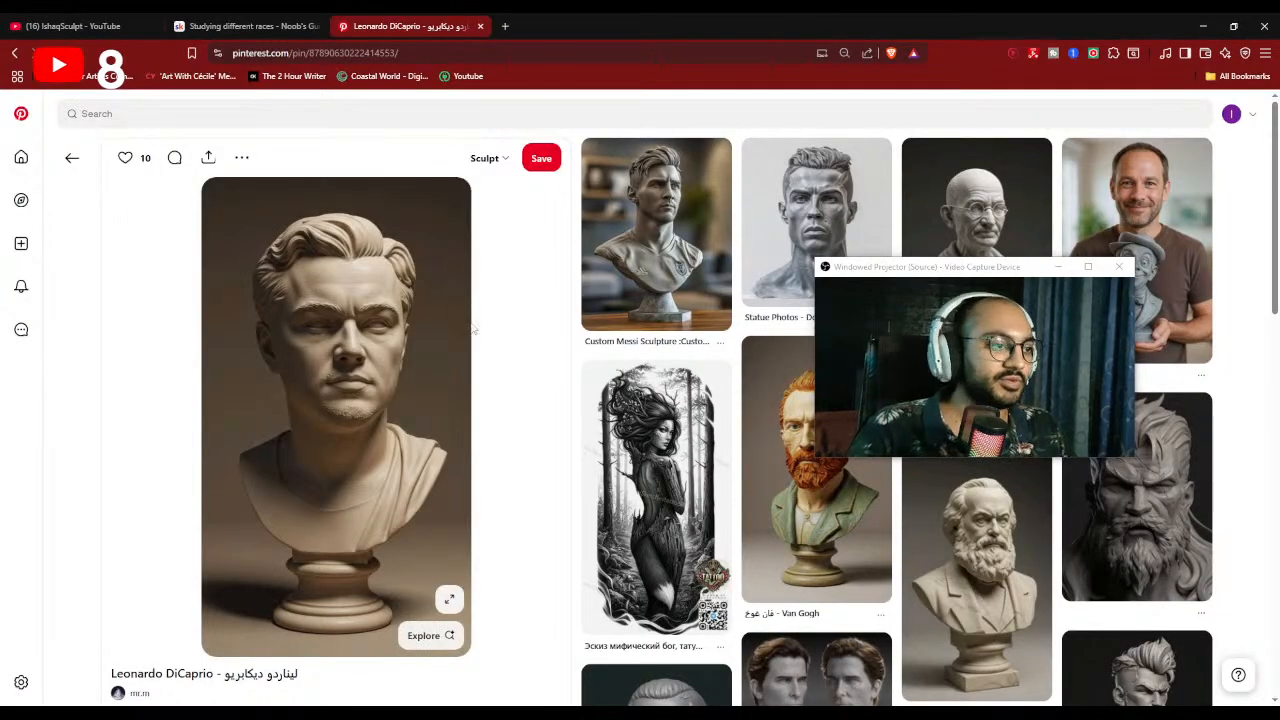
pyautogui.moveTo(962, 267); pyautogui.dragTo(790, 356)
pyautogui.click(656, 240)
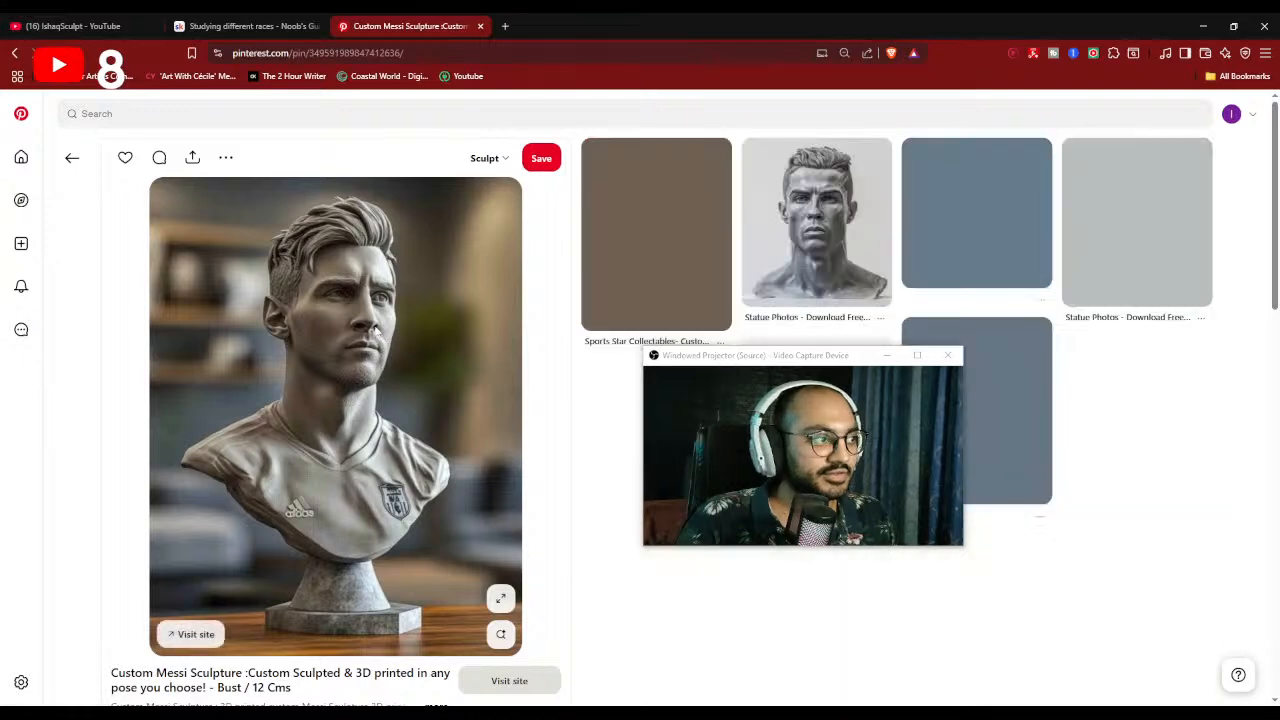
pyautogui.click(72, 157)
# - Browse the related sculpture pins and examine the grey male bust with short, finely grooved hair
pyautogui.scroll(-5, 535, 345)
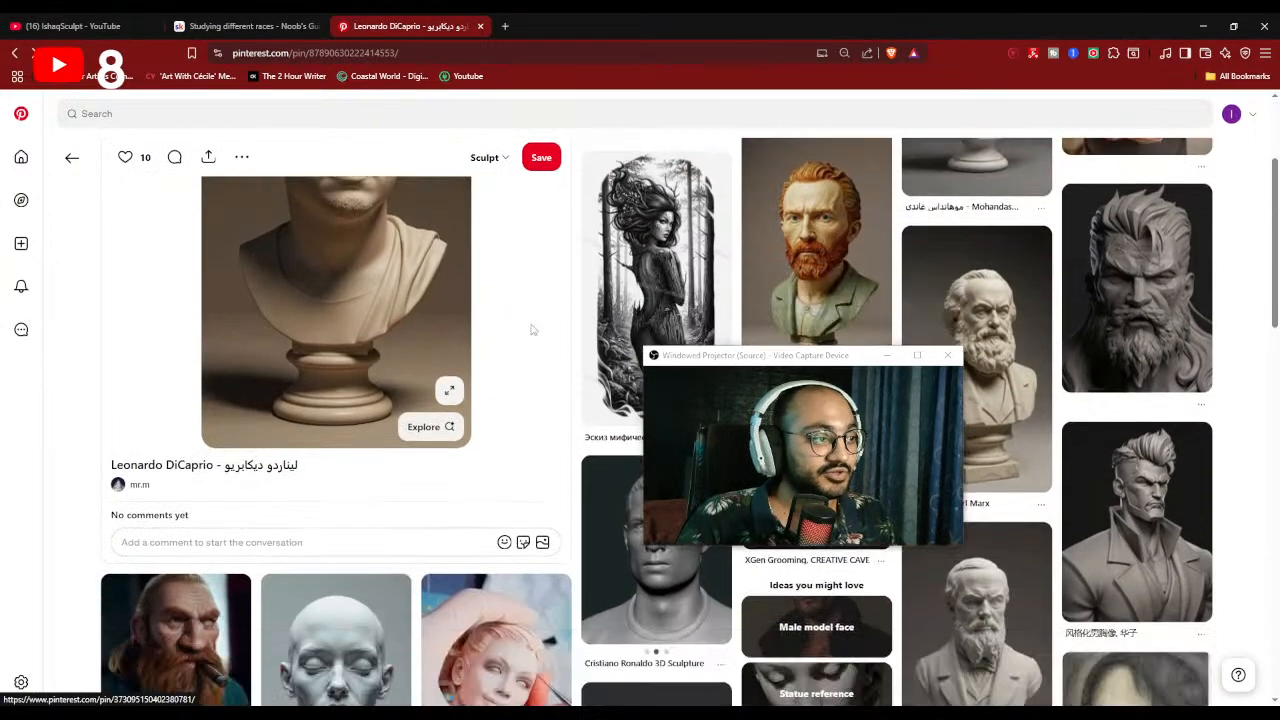
pyautogui.scroll(-3, 532, 331)
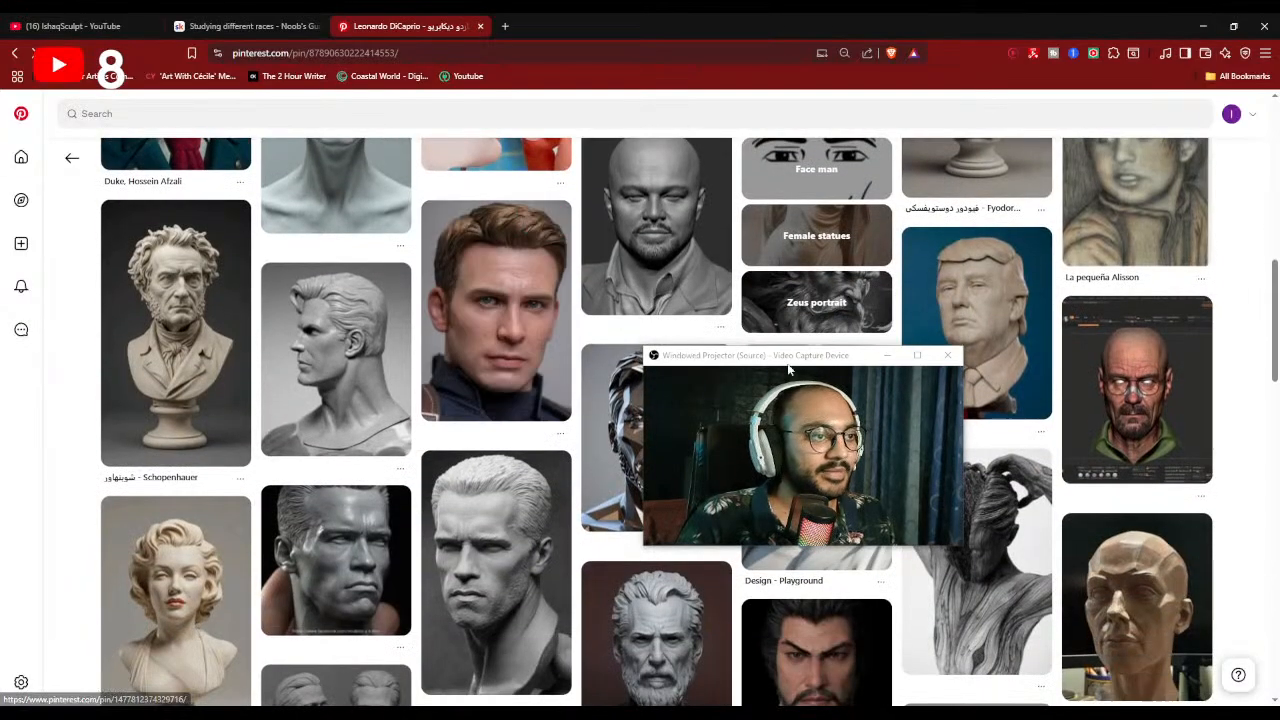
pyautogui.moveTo(787, 357); pyautogui.dragTo(456, 277)
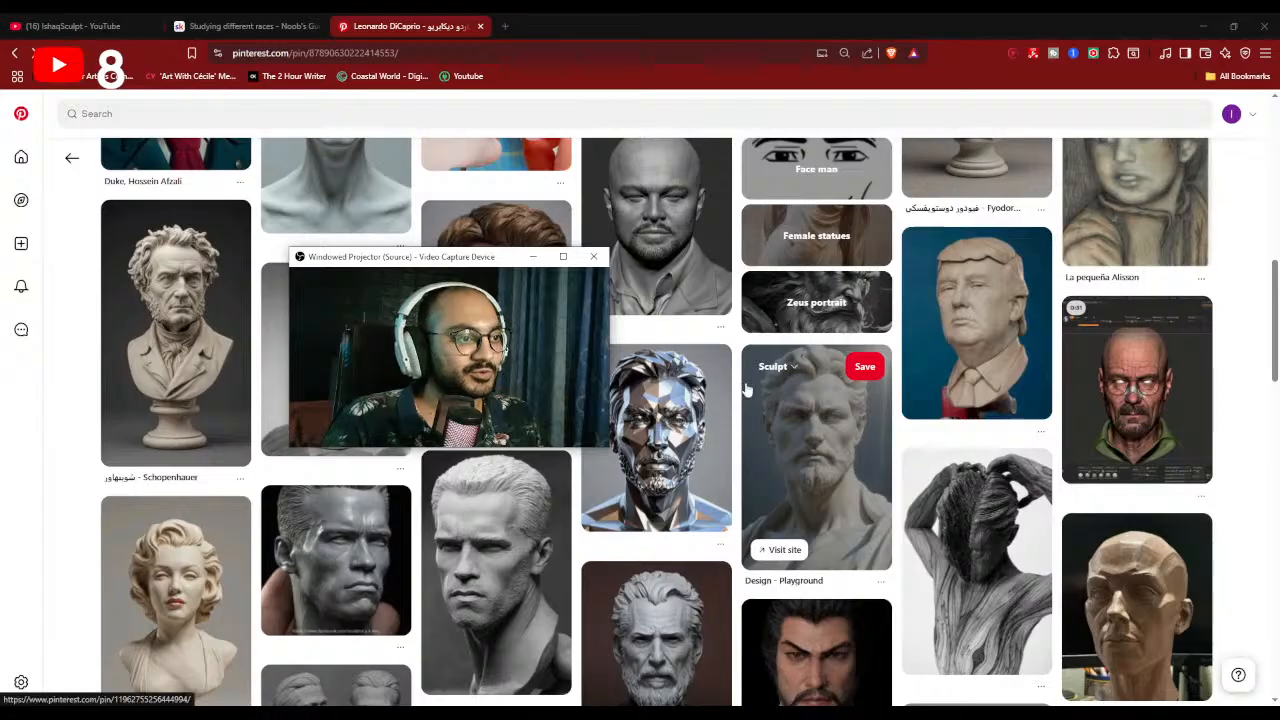
pyautogui.scroll(-1, 740, 385)
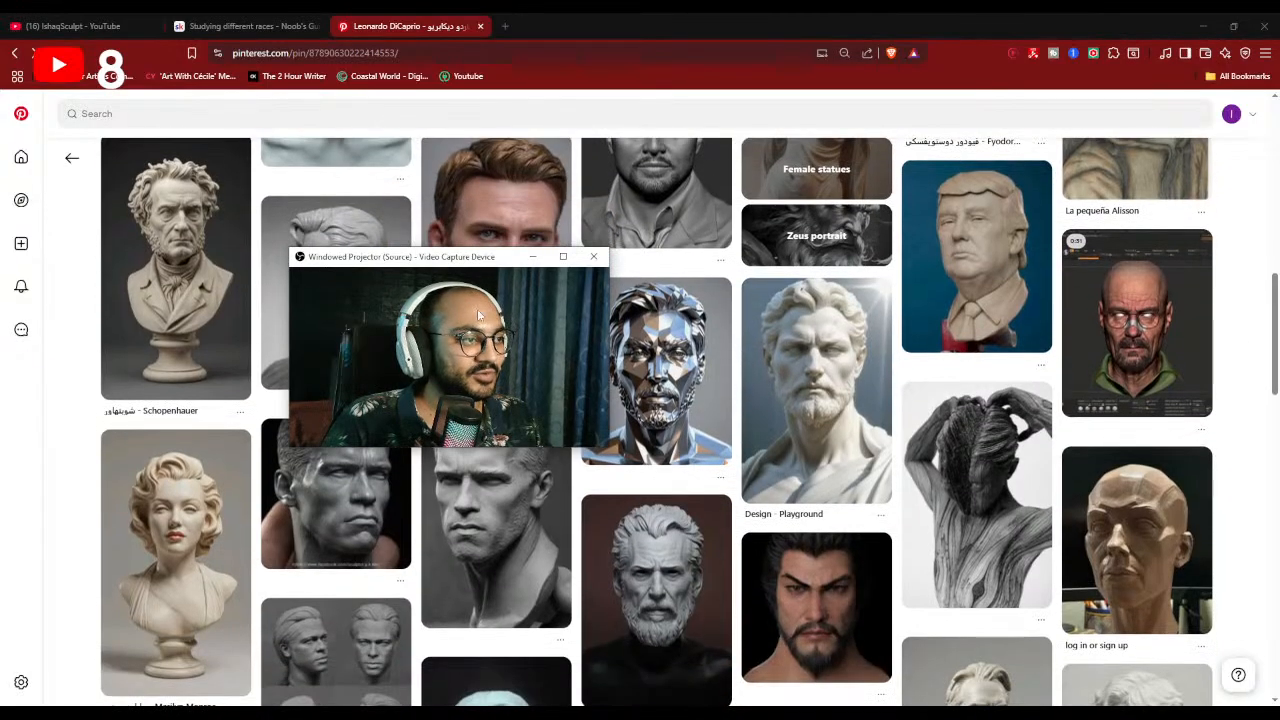
pyautogui.moveTo(482, 262); pyautogui.dragTo(303, 241)
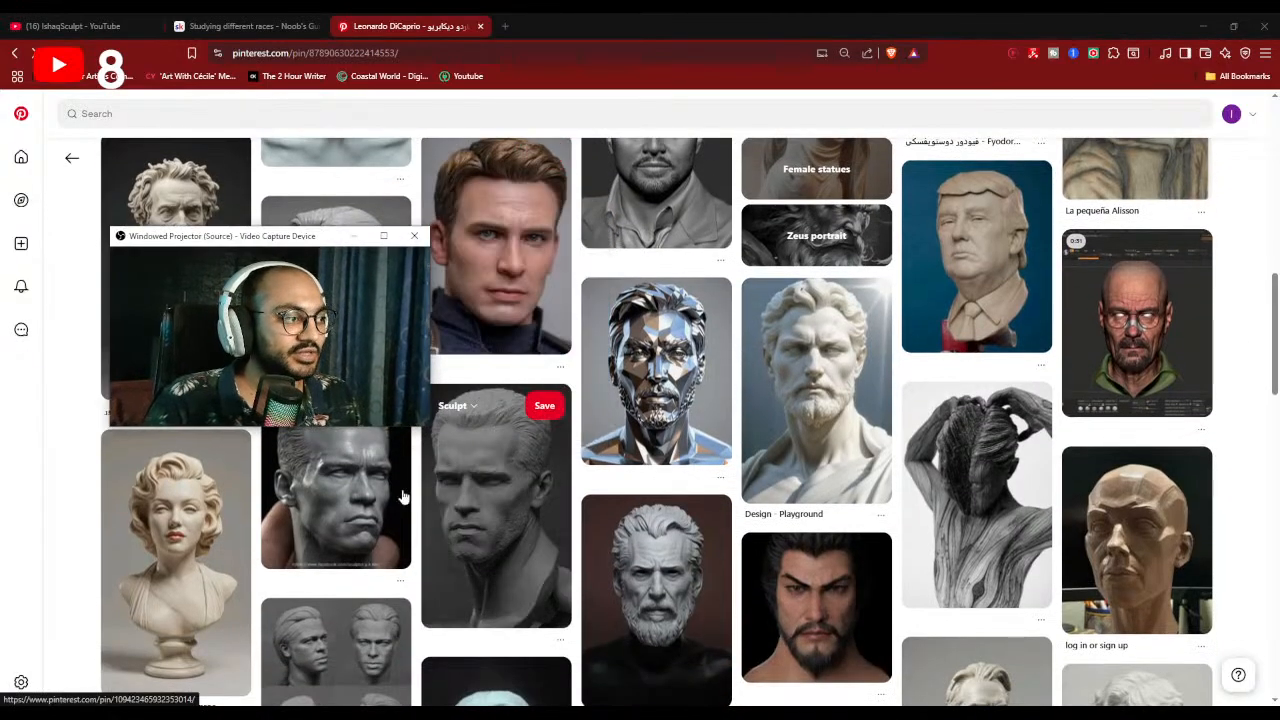
pyautogui.click(537, 483)
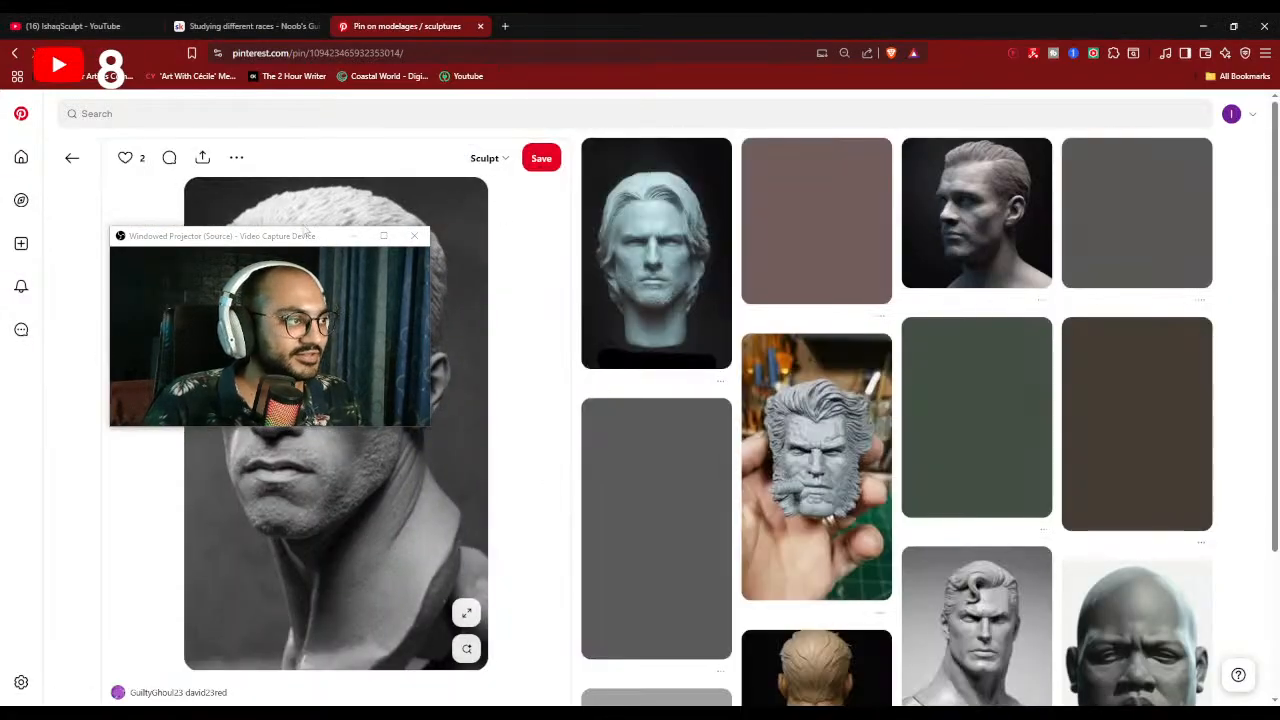
pyautogui.moveTo(281, 236); pyautogui.dragTo(831, 236)
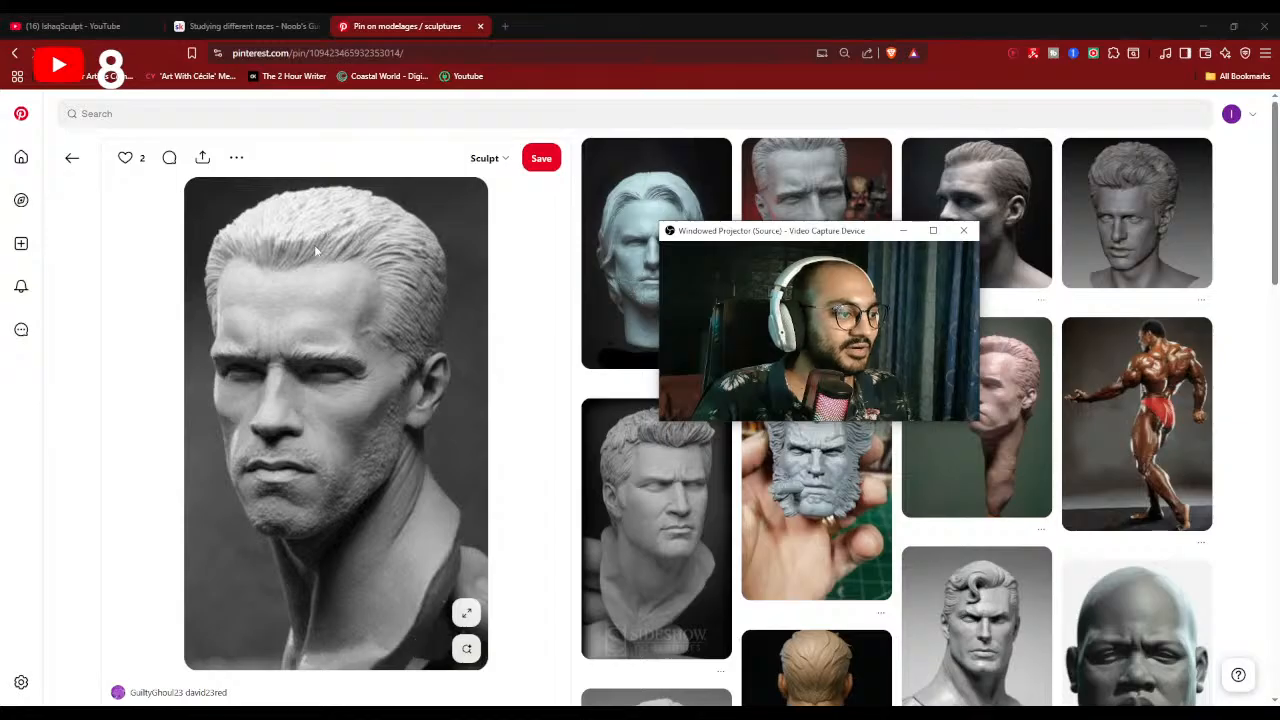
pyautogui.moveTo(831, 231); pyautogui.dragTo(421, 264)
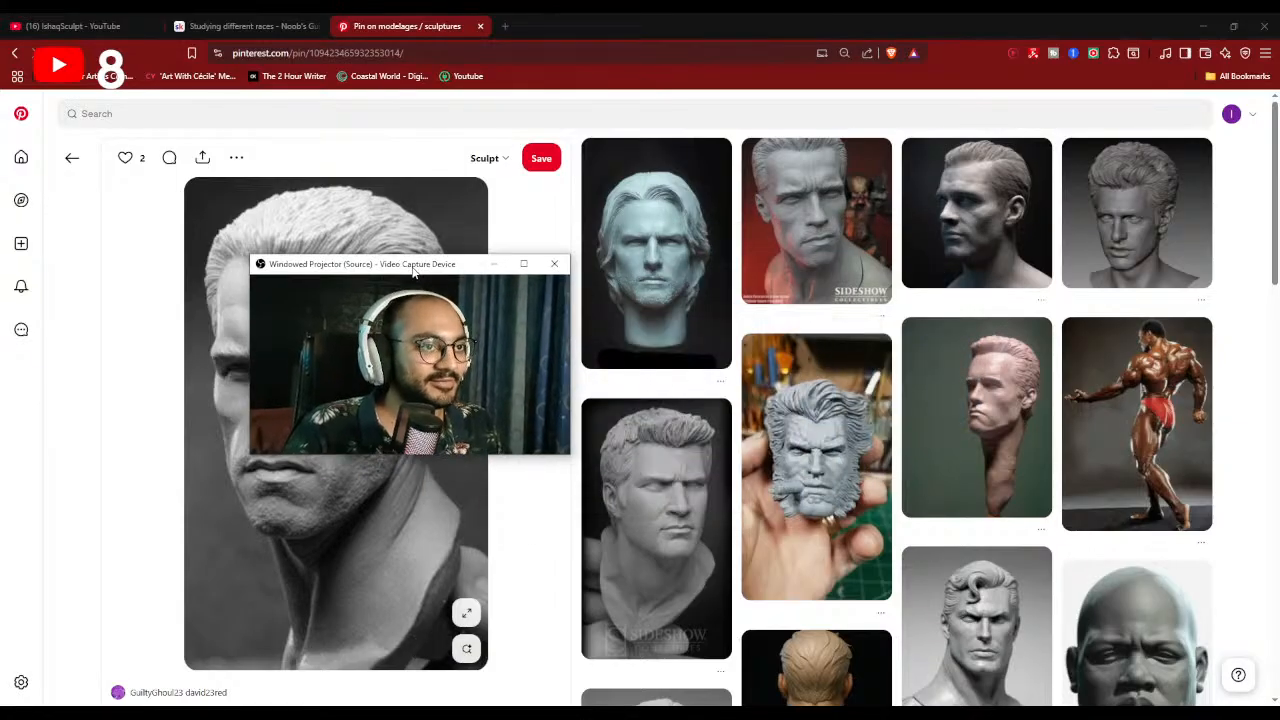
# - Open the hand-held grey Wolverine head with the cigar and examine its swept hair clumps
pyautogui.scroll(-1, 815, 400)
pyautogui.click(823, 416)
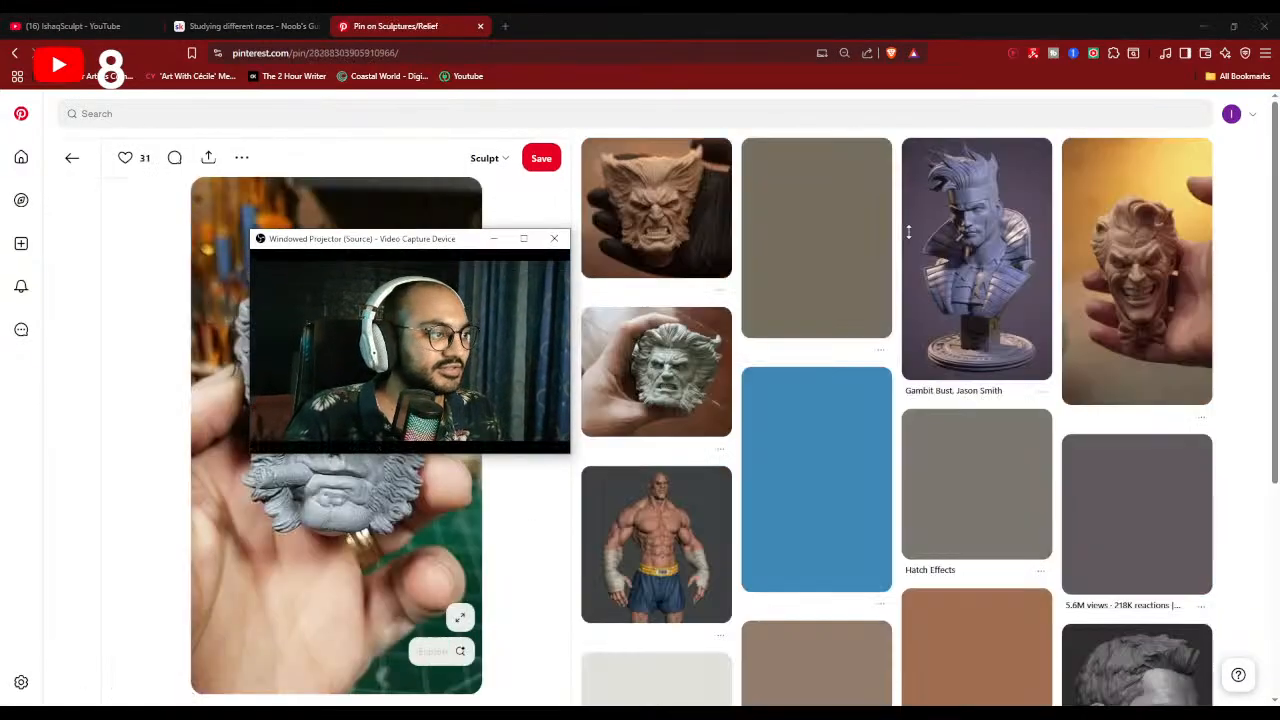
pyautogui.moveTo(908, 232); pyautogui.dragTo(563, 254)
pyautogui.moveTo(450, 262); pyautogui.dragTo(1068, 253)
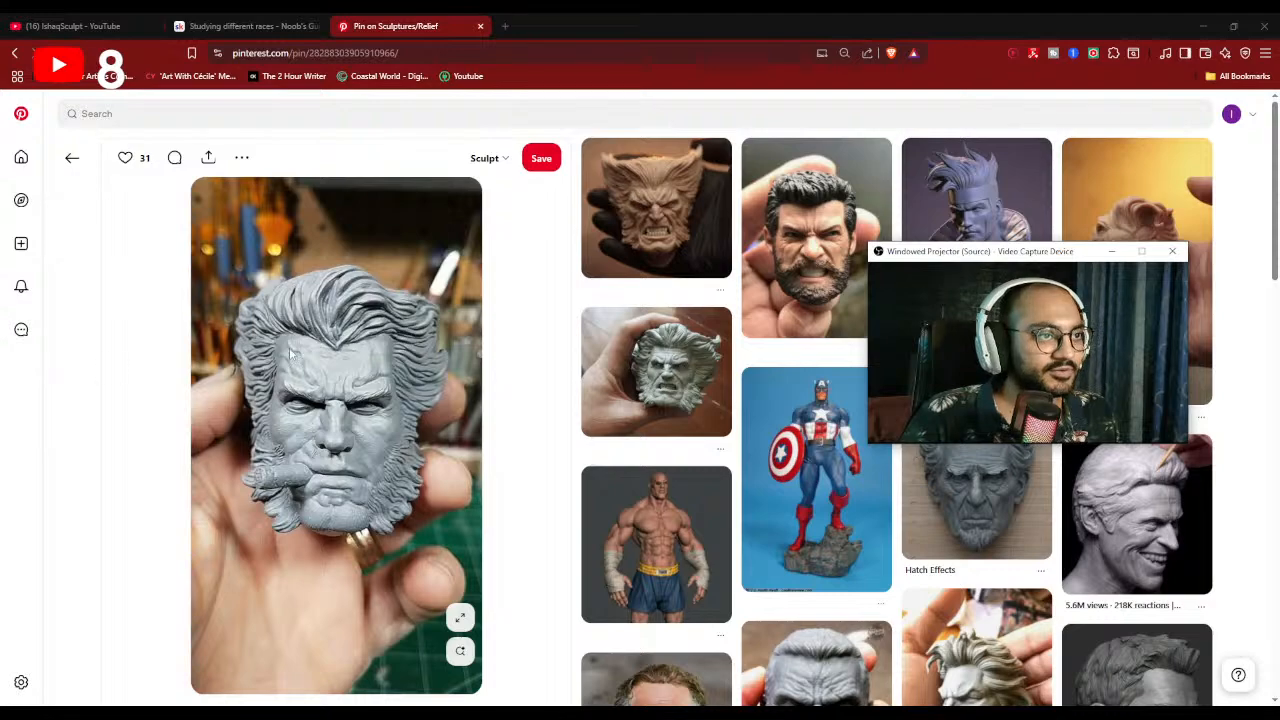
pyautogui.moveTo(1051, 255); pyautogui.dragTo(898, 296)
# - View the Rick Grimes 1:6 head sculpt and the related dark-haired, bearded head held in blue gloves
pyautogui.scroll(-3, 668, 465)
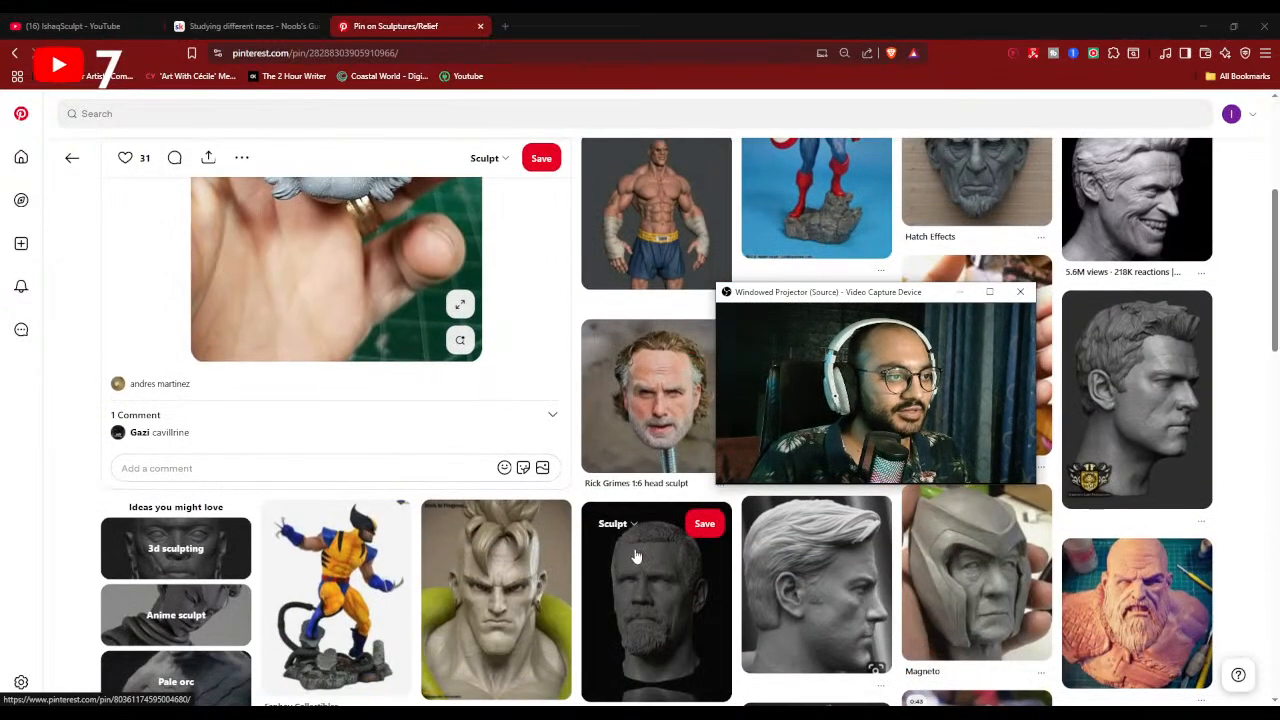
pyautogui.click(668, 465)
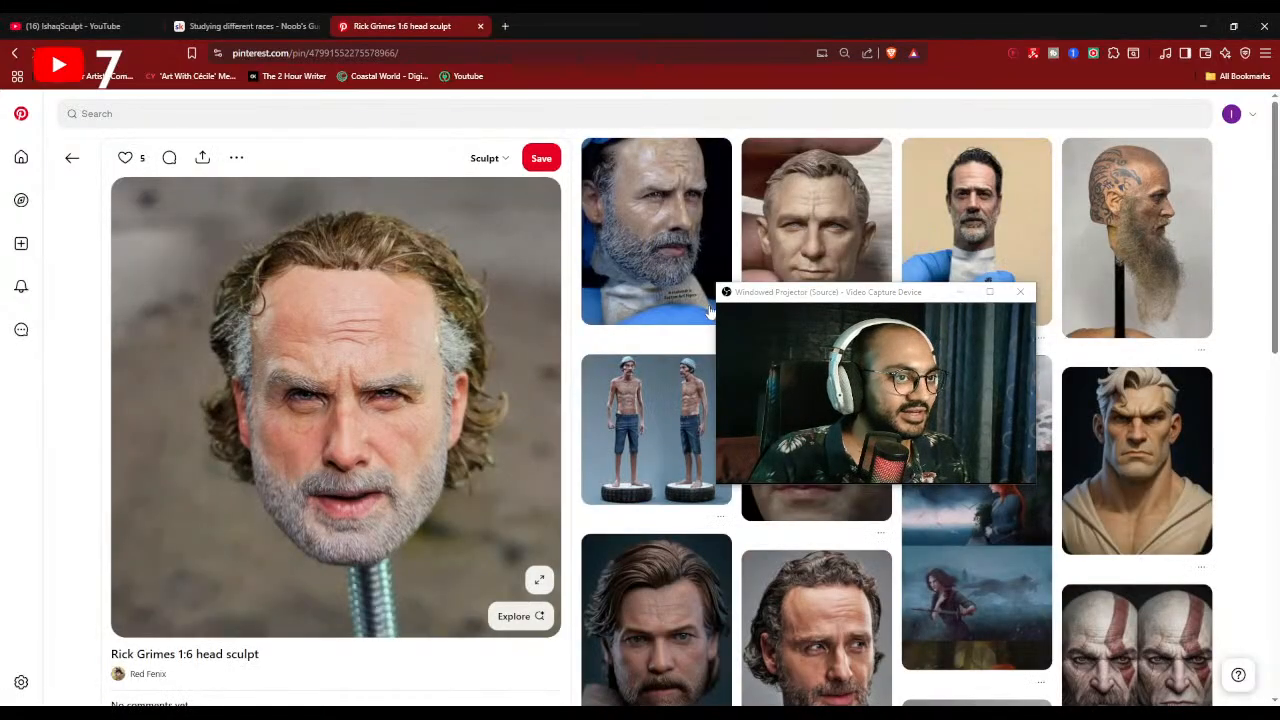
pyautogui.click(975, 215)
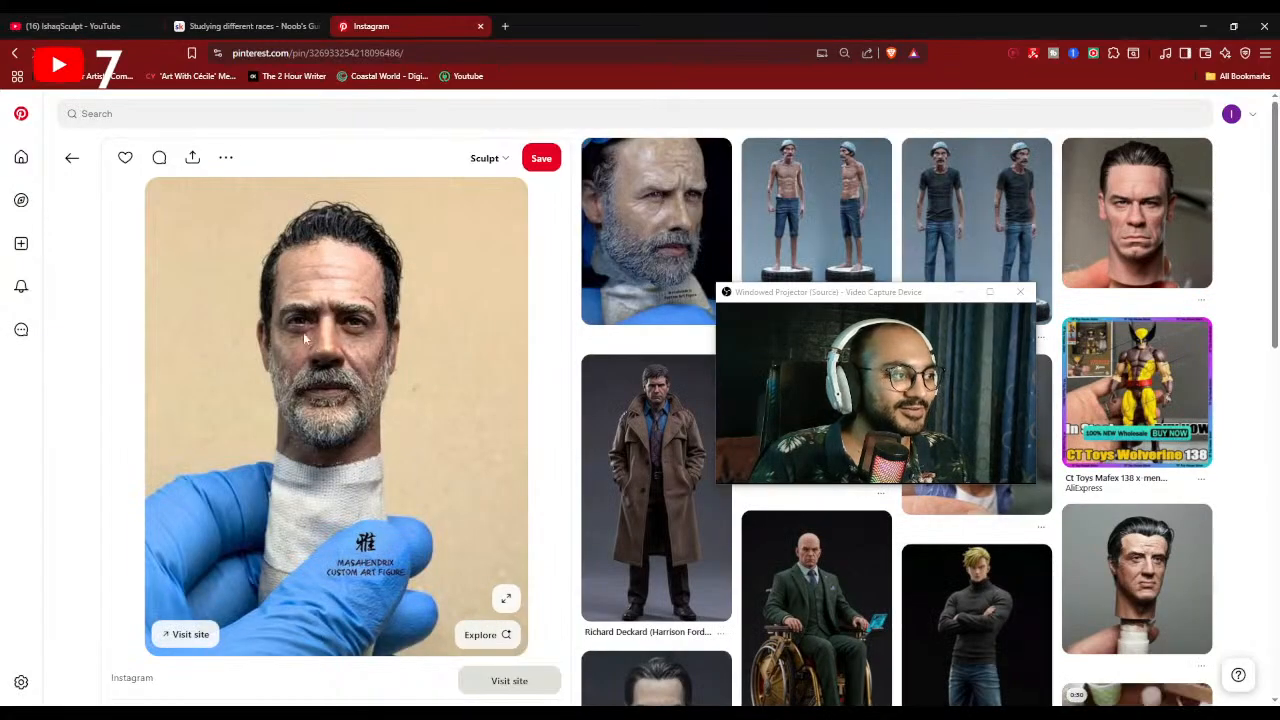
# - Close the Pinterest tab and return to the head sculpt in Blender, keeping the model unobstructed
pyautogui.click(480, 26)
pyautogui.click(1206, 33)
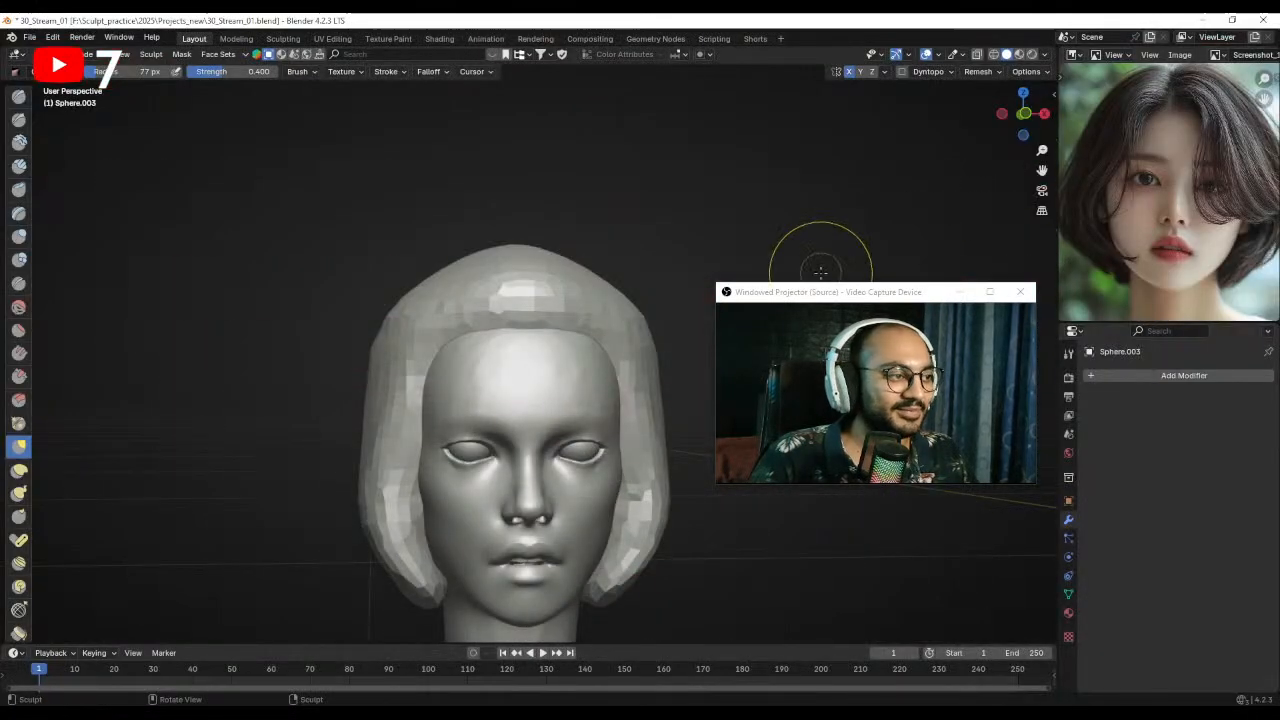
pyautogui.moveTo(833, 295); pyautogui.dragTo(858, 99)
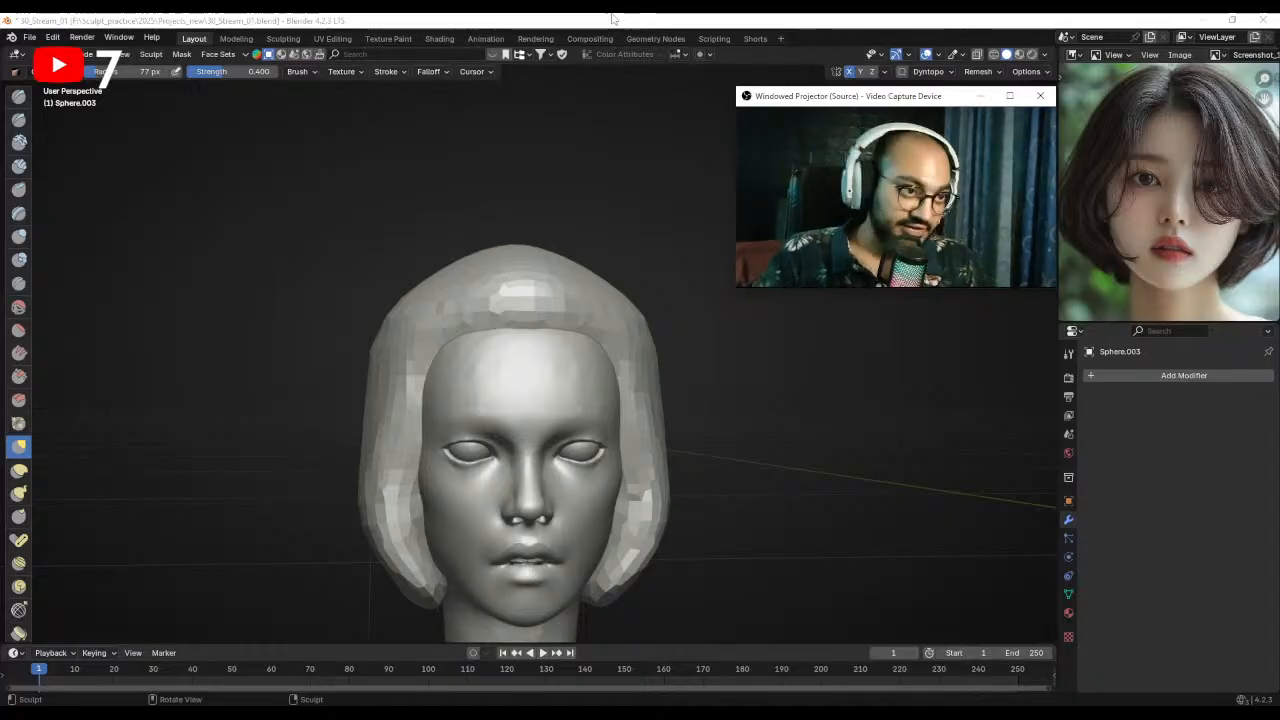
# - Check the head from the back, examine the long-haired male head in image (3).png, and close the image
pyautogui.keyDown('alt'); pyautogui.keyDown('shift'); pyautogui.moveTo(420, 318); pyautogui.dragTo(434, 356); pyautogui.keyUp('shift'); pyautogui.keyUp('alt')
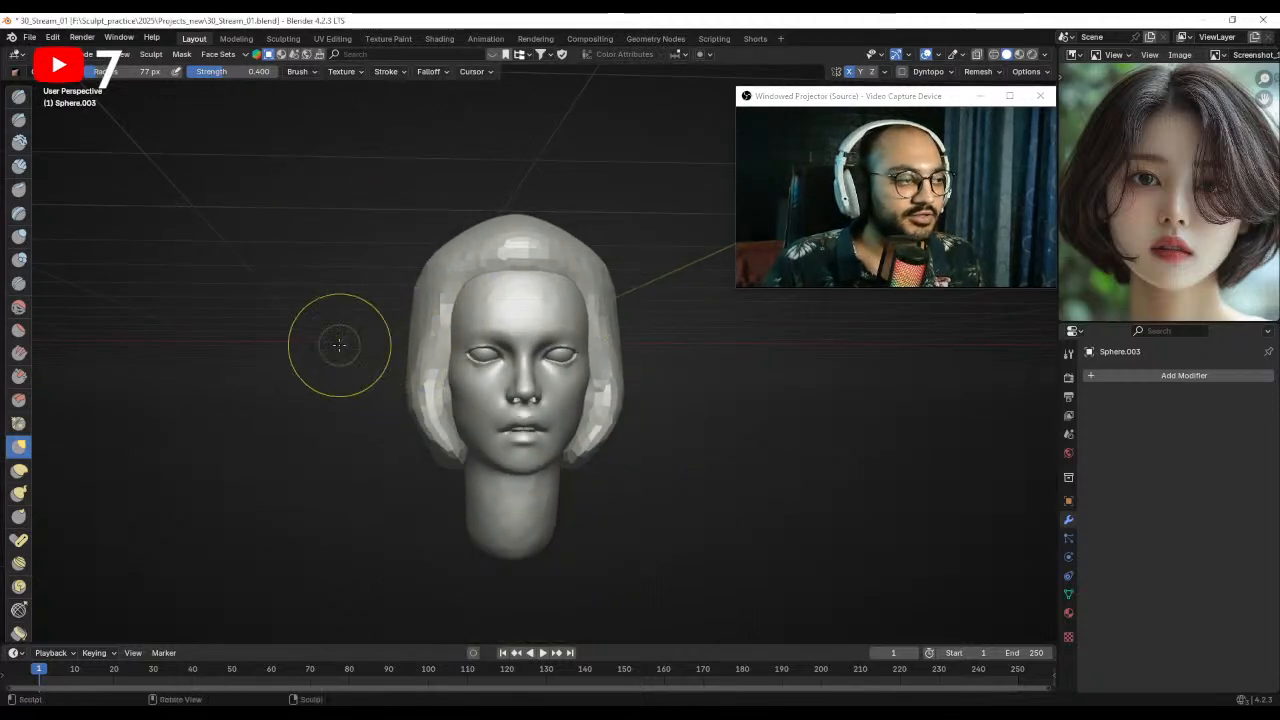
pyautogui.press('ctrl+KP_1')
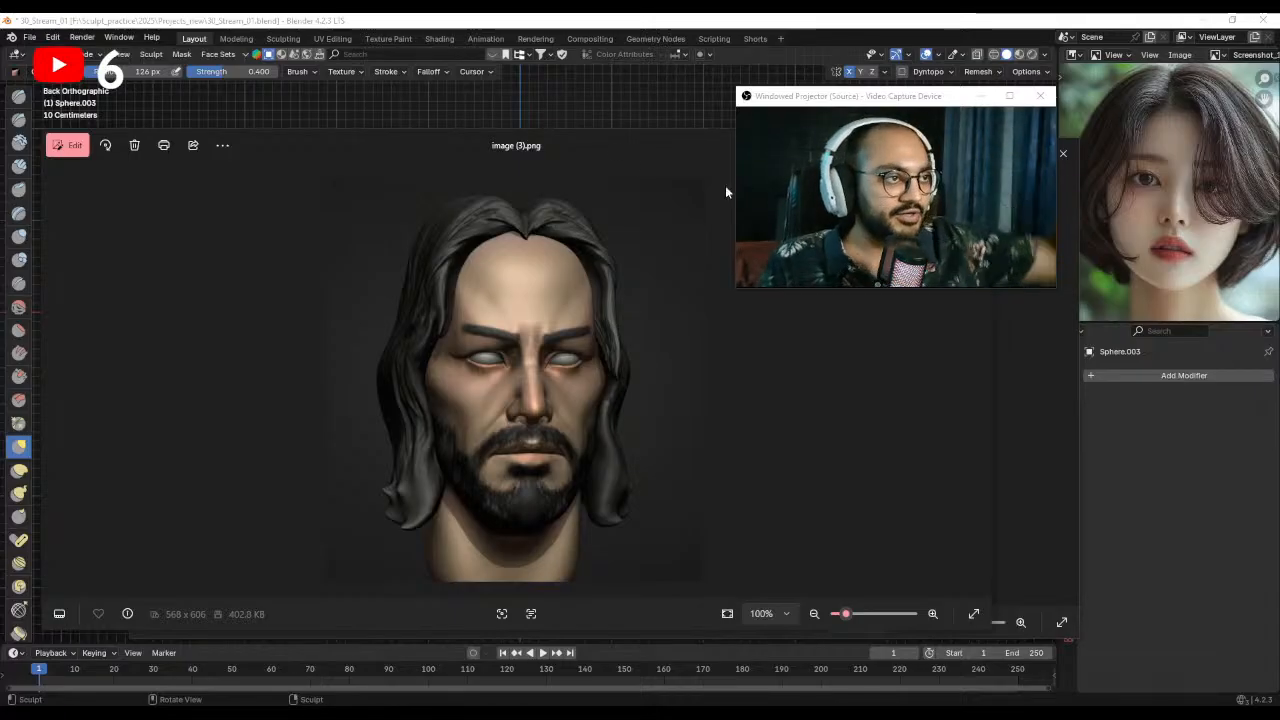
pyautogui.moveTo(591, 145); pyautogui.dragTo(430, 174)
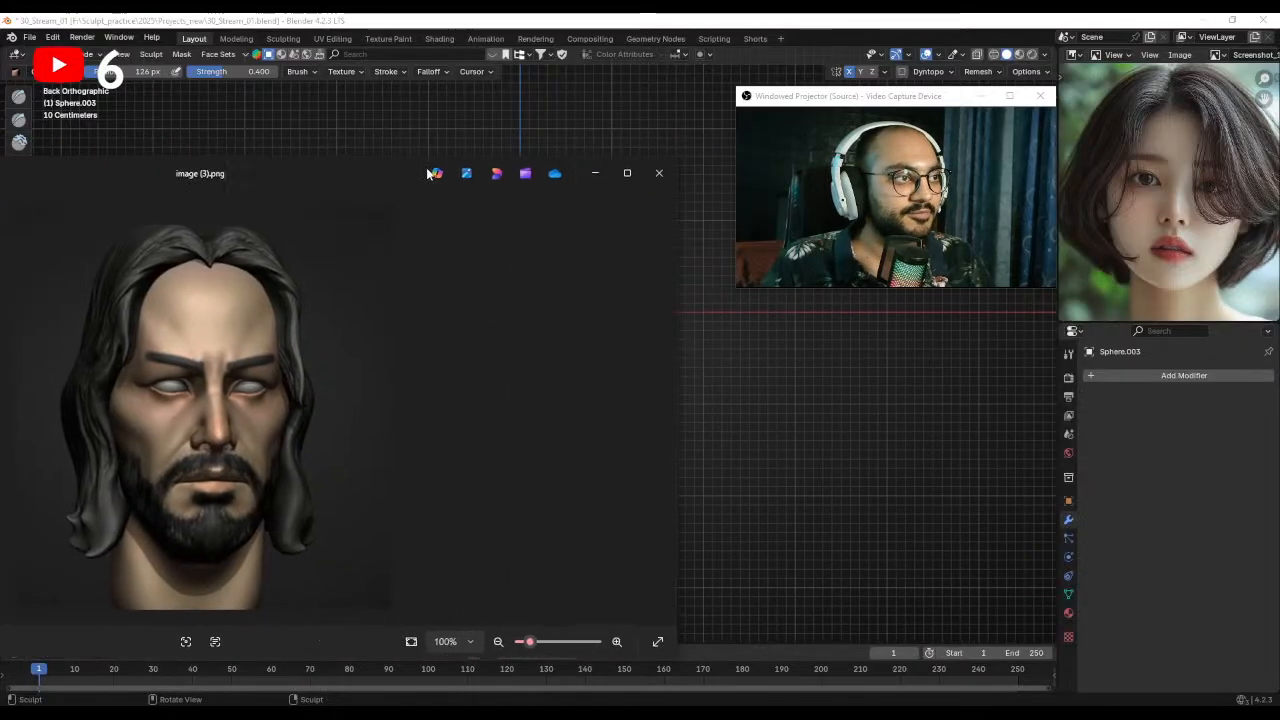
pyautogui.click(660, 174)
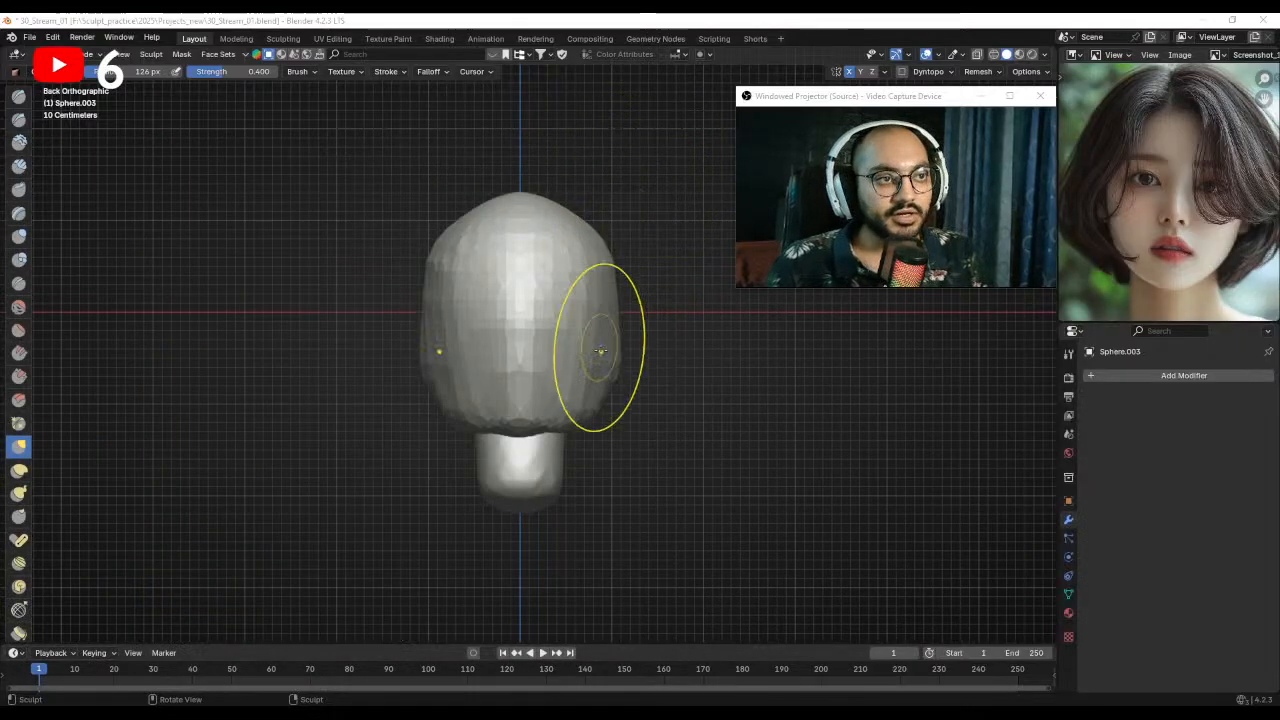
# - Widen the bob's lower sides symmetrically from the back view with the Grab brush at about 157 px
pyautogui.scroll(2, 606, 316)
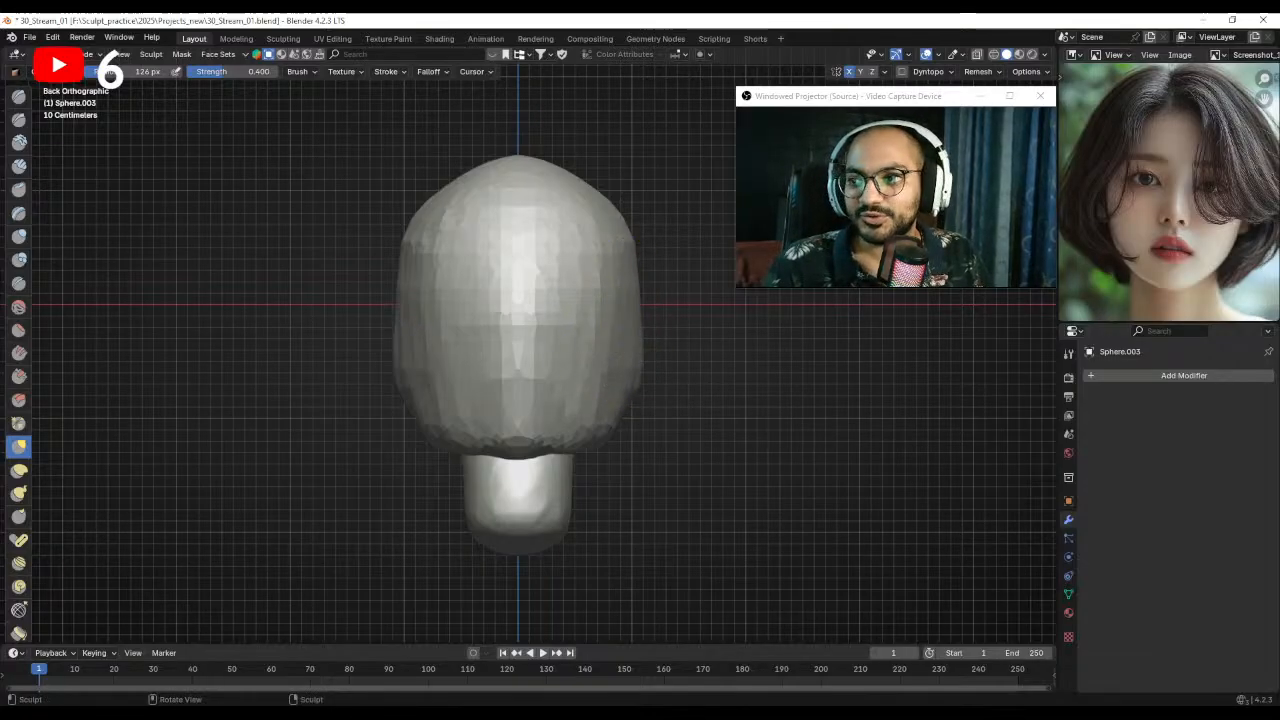
pyautogui.moveTo(684, 398)
pyautogui.keyDown('ctrl'); pyautogui.mouseDown(button='middle')
pyautogui.moveTo(657, 334)
pyautogui.moveTo(634, 354)
pyautogui.moveTo(649, 378)
pyautogui.mouseUp(button='middle'); pyautogui.keyUp('ctrl')
pyautogui.press(']')
pyautogui.moveTo(610, 388); pyautogui.dragTo(654, 389)
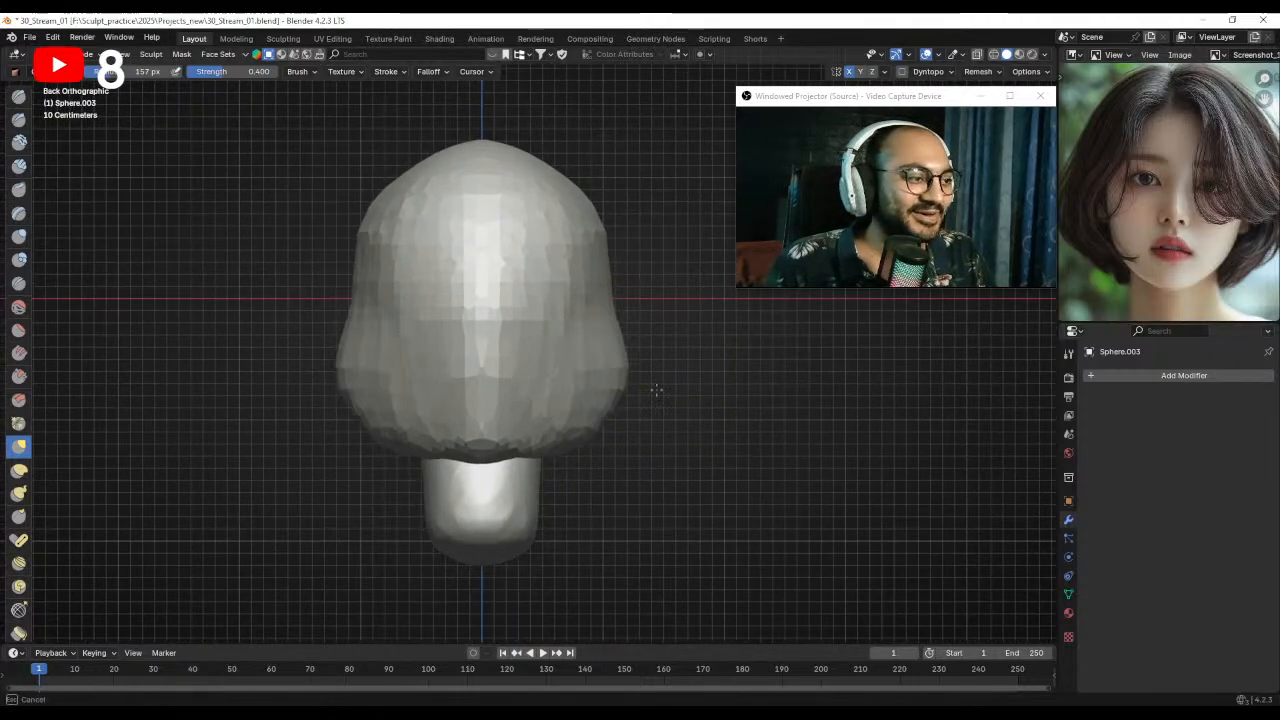
# - Flare the bob's lower sides further outward and adjust the contour above them with the Grab brush at about 140 px
pyautogui.keyDown('shift'); pyautogui.moveTo(666, 380); pyautogui.dragTo(703, 388, button='middle'); pyautogui.keyUp('shift')
pyautogui.press('[')
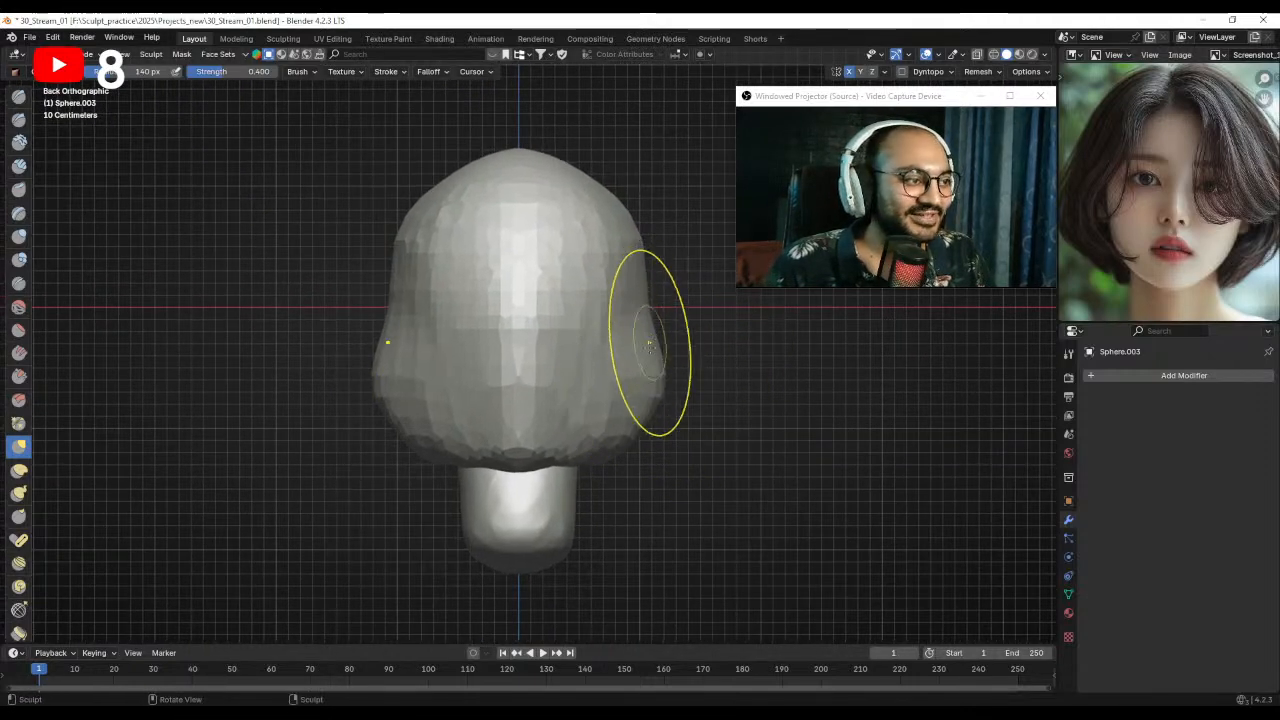
pyautogui.moveTo(644, 420); pyautogui.dragTo(694, 414)
pyautogui.moveTo(660, 335)
pyautogui.mouseDown()
pyautogui.moveTo(680, 334)
pyautogui.moveTo(645, 302)
pyautogui.mouseUp()
pyautogui.press('[')
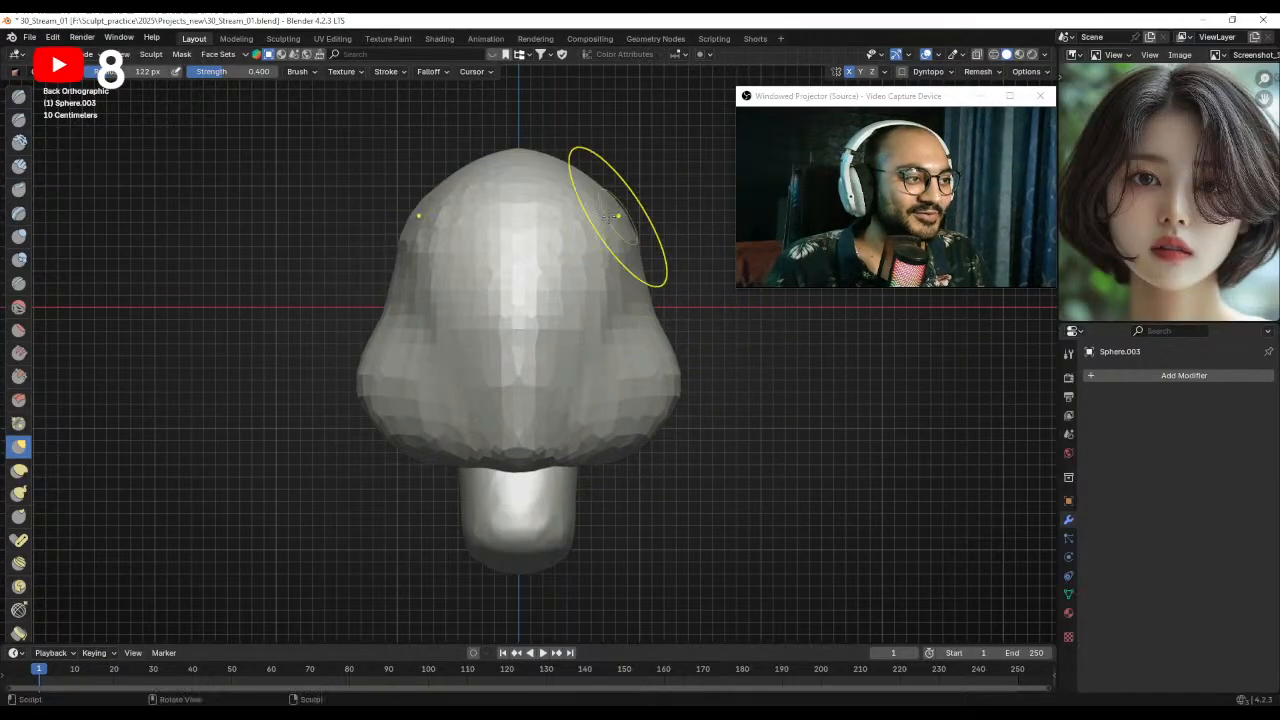
# - Refine the hair's upper front contour from the front view with the Grab brush at up to about 158 px
pyautogui.press('KP_1')
pyautogui.scroll(3, 457, 306)
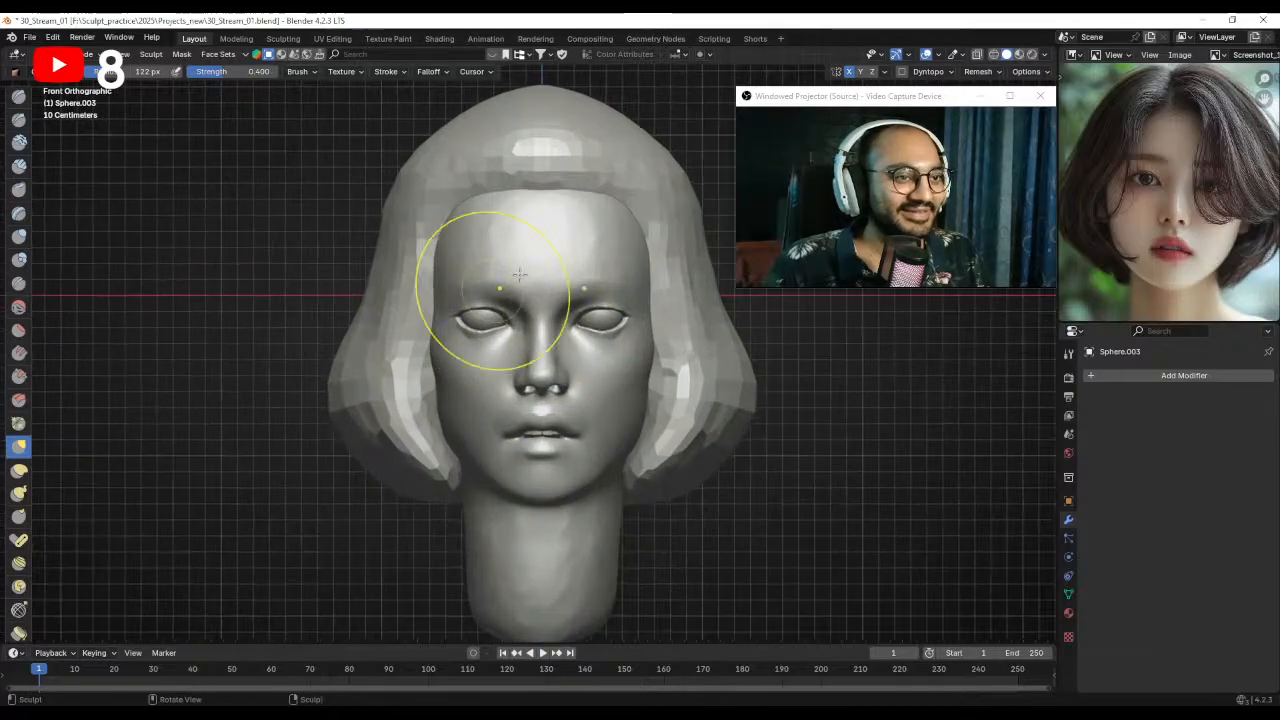
pyautogui.keyDown('shift'); pyautogui.moveTo(485, 334); pyautogui.dragTo(504, 352, button='middle'); pyautogui.keyUp('shift')
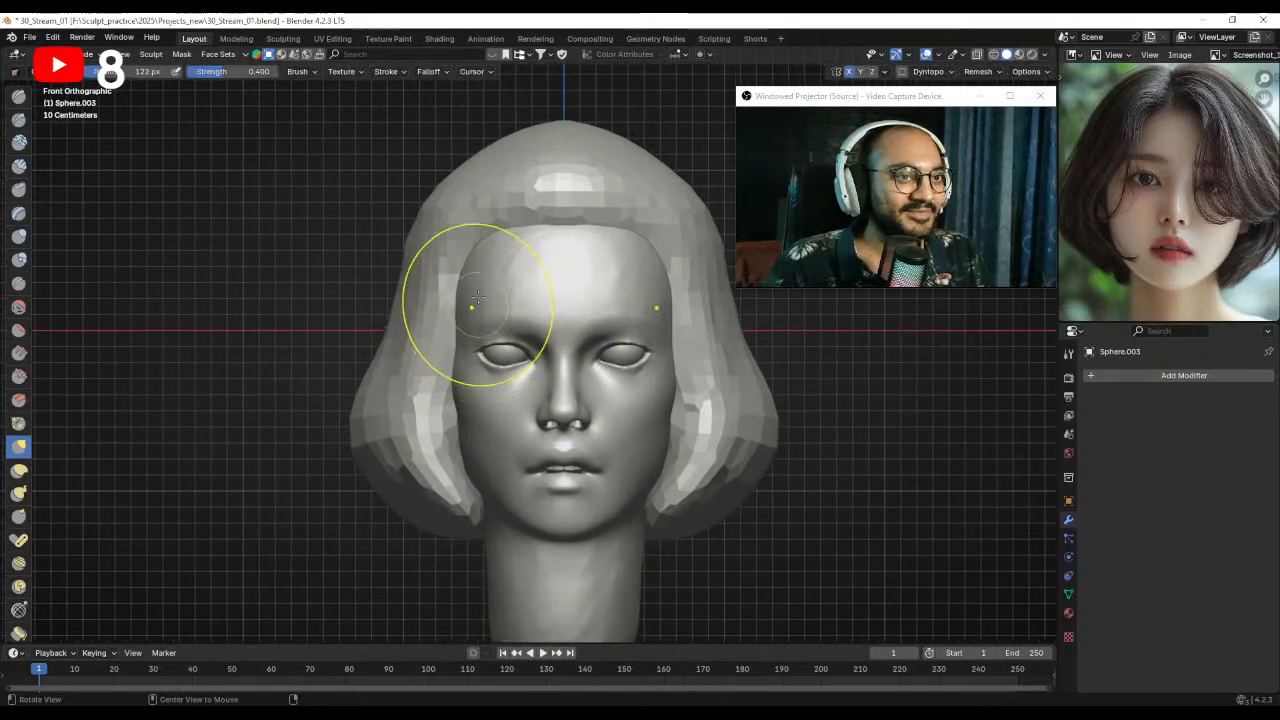
pyautogui.keyDown('ctrl'); pyautogui.moveTo(477, 308); pyautogui.dragTo(487, 275, button='middle'); pyautogui.keyUp('ctrl')
pyautogui.press(']')
pyautogui.press(']')
pyautogui.press(']')
pyautogui.press('[')
pyautogui.press('[')
pyautogui.press('[')
pyautogui.moveTo(553, 215)
pyautogui.mouseDown()
pyautogui.moveTo(556, 237)
pyautogui.moveTo(518, 245)
pyautogui.mouseUp()
pyautogui.press(']')
pyautogui.moveTo(510, 244)
pyautogui.mouseDown(button='middle')
pyautogui.moveTo(457, 257)
pyautogui.moveTo(471, 220)
pyautogui.moveTo(500, 243)
pyautogui.moveTo(594, 250)
pyautogui.moveTo(557, 238)
pyautogui.moveTo(526, 262)
pyautogui.mouseUp(button='middle')
pyautogui.press(']')
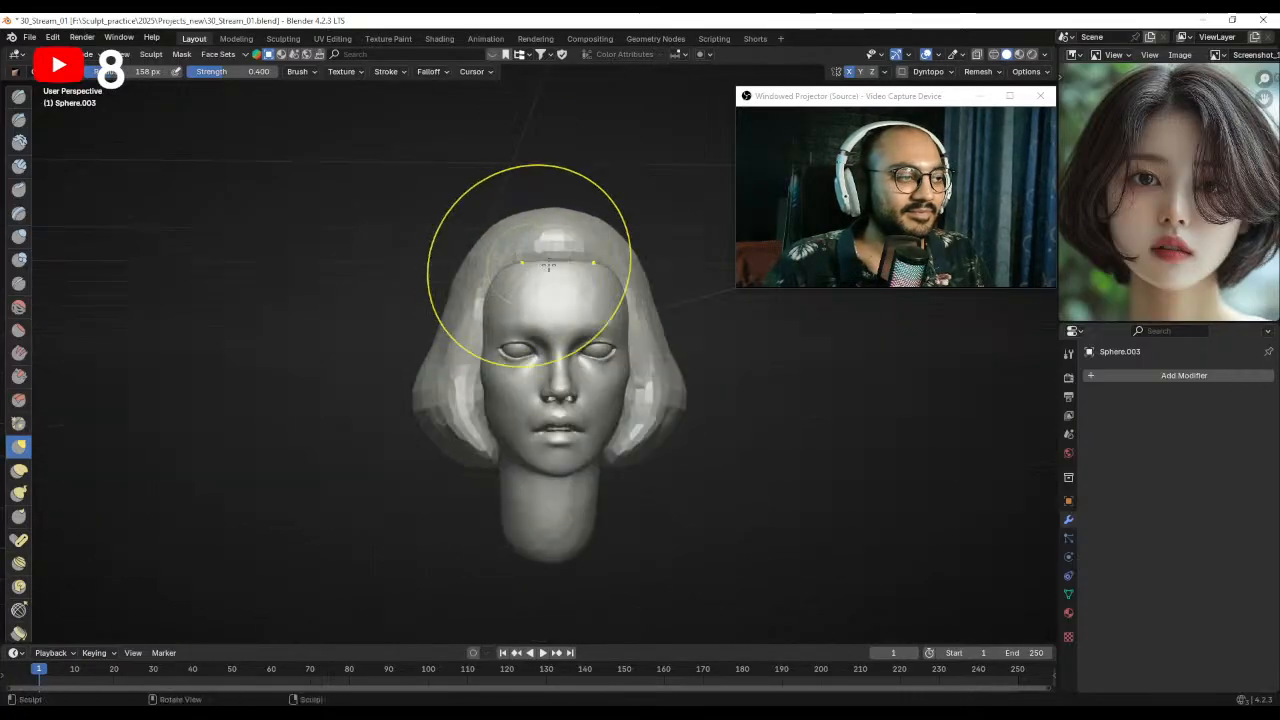
# - Carve a centre parting into the hair above the forehead with the Draw Sharp brush
pyautogui.click(18, 119)
pyautogui.moveTo(550, 420)
pyautogui.mouseDown(button='middle')
pyautogui.moveTo(557, 391)
pyautogui.moveTo(543, 371)
pyautogui.moveTo(560, 328)
pyautogui.moveTo(569, 351)
pyautogui.mouseUp(button='middle')
pyautogui.scroll(-2, 560, 328)
pyautogui.moveTo(564, 396); pyautogui.dragTo(571, 281, button='middle')
pyautogui.press('f')
pyautogui.click(568, 346)
pyautogui.moveTo(568, 346)
pyautogui.mouseDown(button='middle')
pyautogui.moveTo(568, 280)
pyautogui.moveTo(573, 329)
pyautogui.moveTo(568, 300)
pyautogui.moveTo(631, 306)
pyautogui.moveTo(611, 324)
pyautogui.mouseUp(button='middle')
# - Reshape the front of the hair above the forehead from the side with the Grab brush at about 112 px
pyautogui.press('g')
pyautogui.press(']')
pyautogui.press(']')
pyautogui.press(']')
pyautogui.press(']')
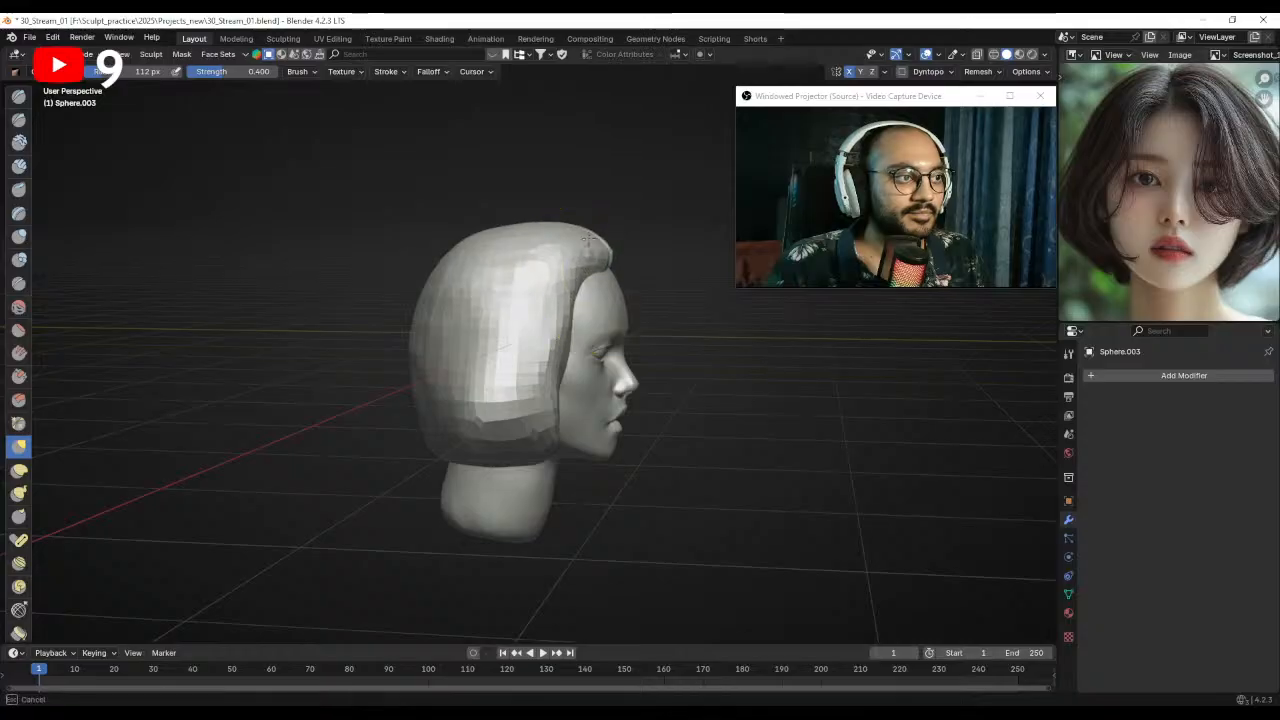
# - Pull the bob's lower front ends forward toward the chin with the Grab brush at about 82 px
pyautogui.press('[')
pyautogui.moveTo(615, 275)
pyautogui.mouseDown(button='middle')
pyautogui.moveTo(495, 278)
pyautogui.moveTo(540, 333)
pyautogui.moveTo(540, 368)
pyautogui.moveTo(574, 391)
pyautogui.moveTo(568, 416)
pyautogui.mouseUp(button='middle')
pyautogui.press('[')
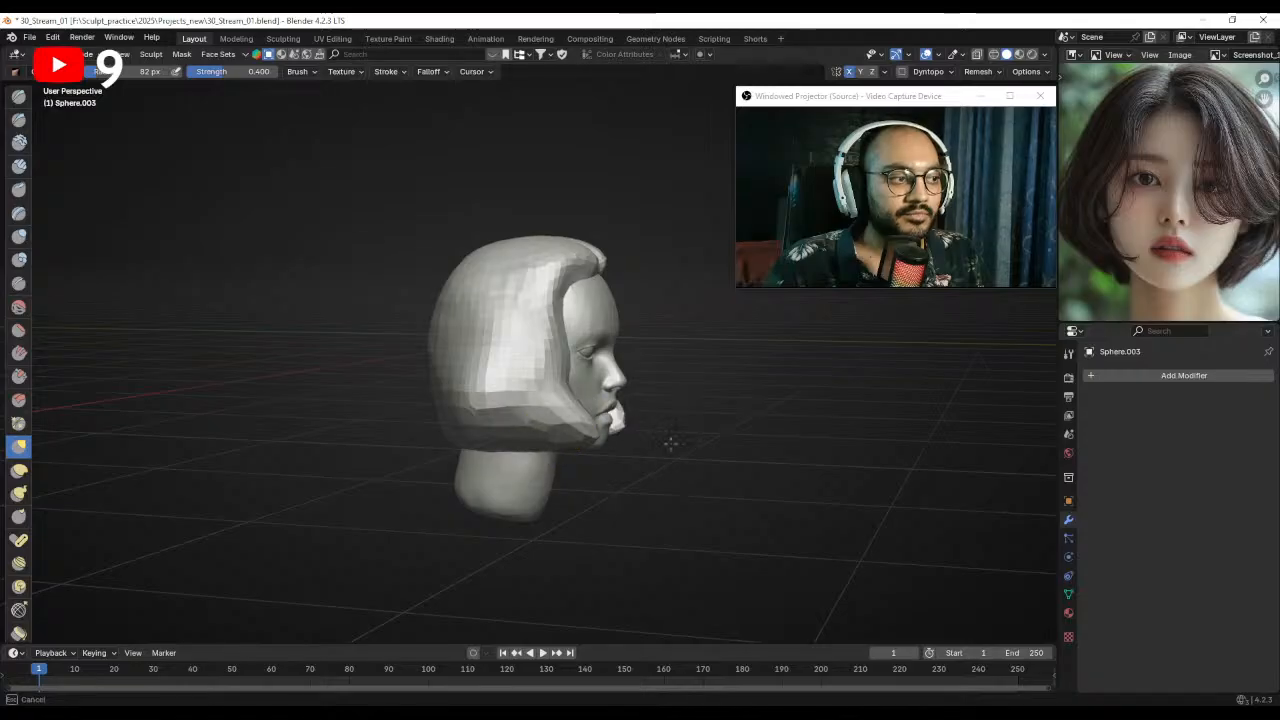
pyautogui.moveTo(512, 464)
pyautogui.keyDown('alt'); pyautogui.mouseDown()
pyautogui.moveTo(530, 444)
pyautogui.moveTo(412, 423)
pyautogui.mouseUp(); pyautogui.keyUp('alt')
pyautogui.press('f')
pyautogui.click(508, 446)
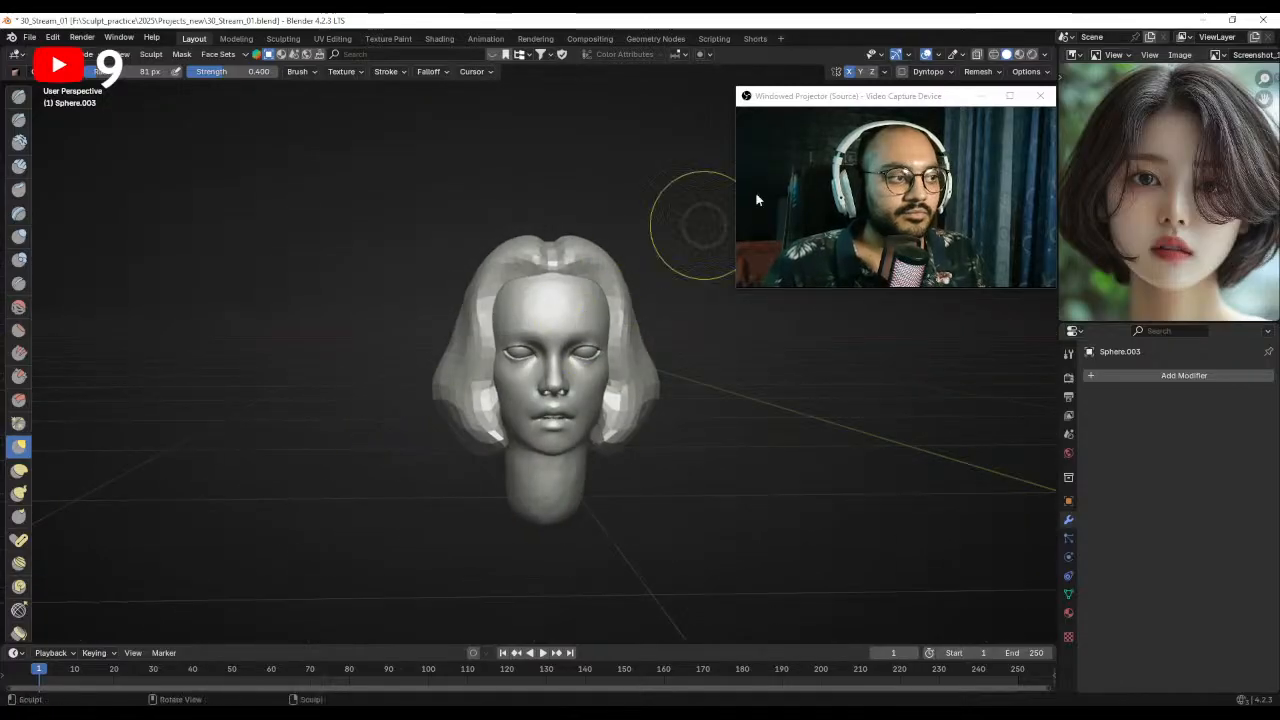
# - Remesh the hair with a finer voxel size for denser geometry
pyautogui.keyDown('ctrl'); pyautogui.keyDown('alt'); pyautogui.moveTo(667, 310); pyautogui.dragTo(660, 332); pyautogui.keyUp('alt'); pyautogui.keyUp('ctrl')
pyautogui.keyDown('alt'); pyautogui.moveTo(660, 332); pyautogui.dragTo(608, 290); pyautogui.keyUp('alt')
pyautogui.hotkey('ctrl', 'r')
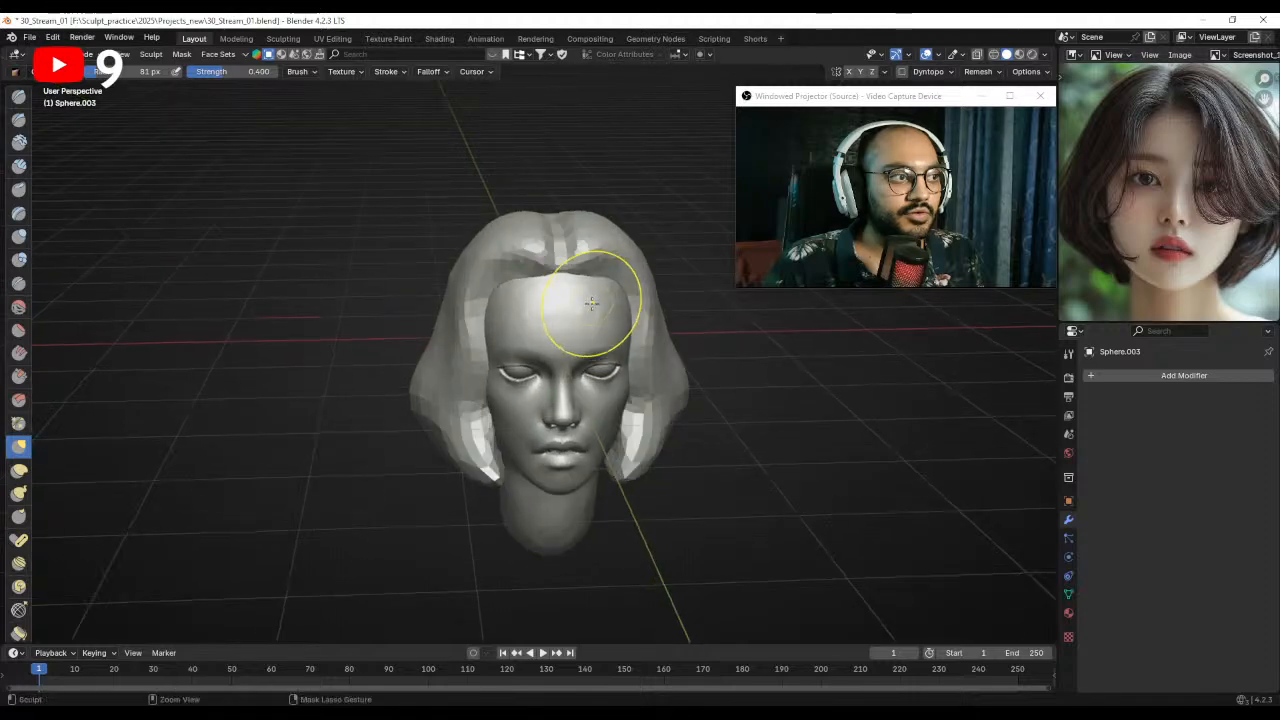
pyautogui.press('r')
pyautogui.click(621, 310)
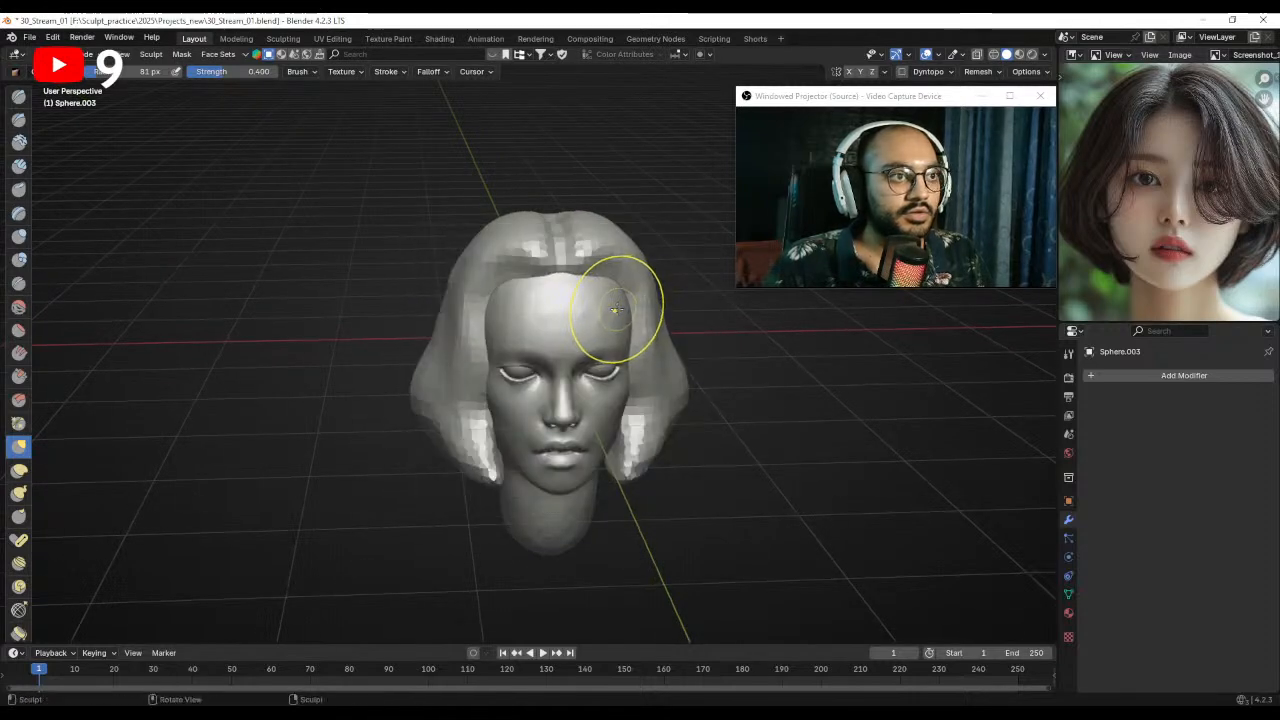
# - Shape the crown on both sides of the centre parting with the Grab brush at about 81 to 99 px
pyautogui.scroll(3, 588, 268)
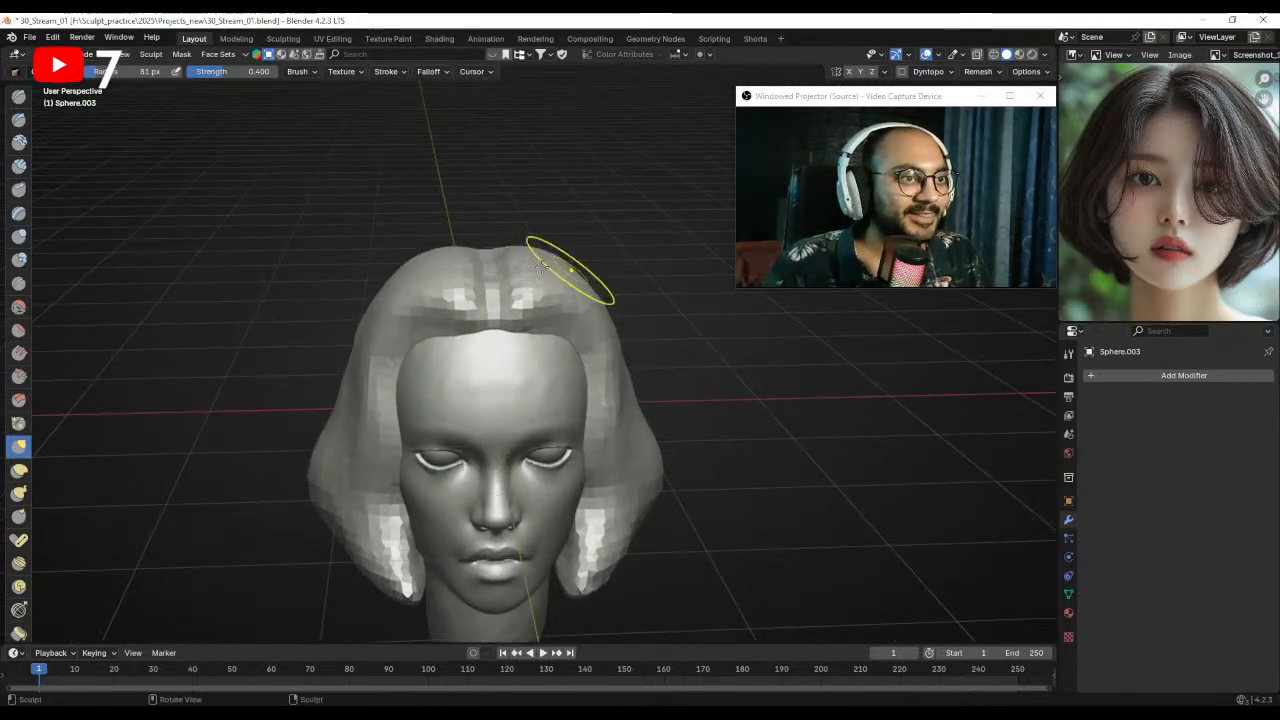
pyautogui.rightClick(463, 332)
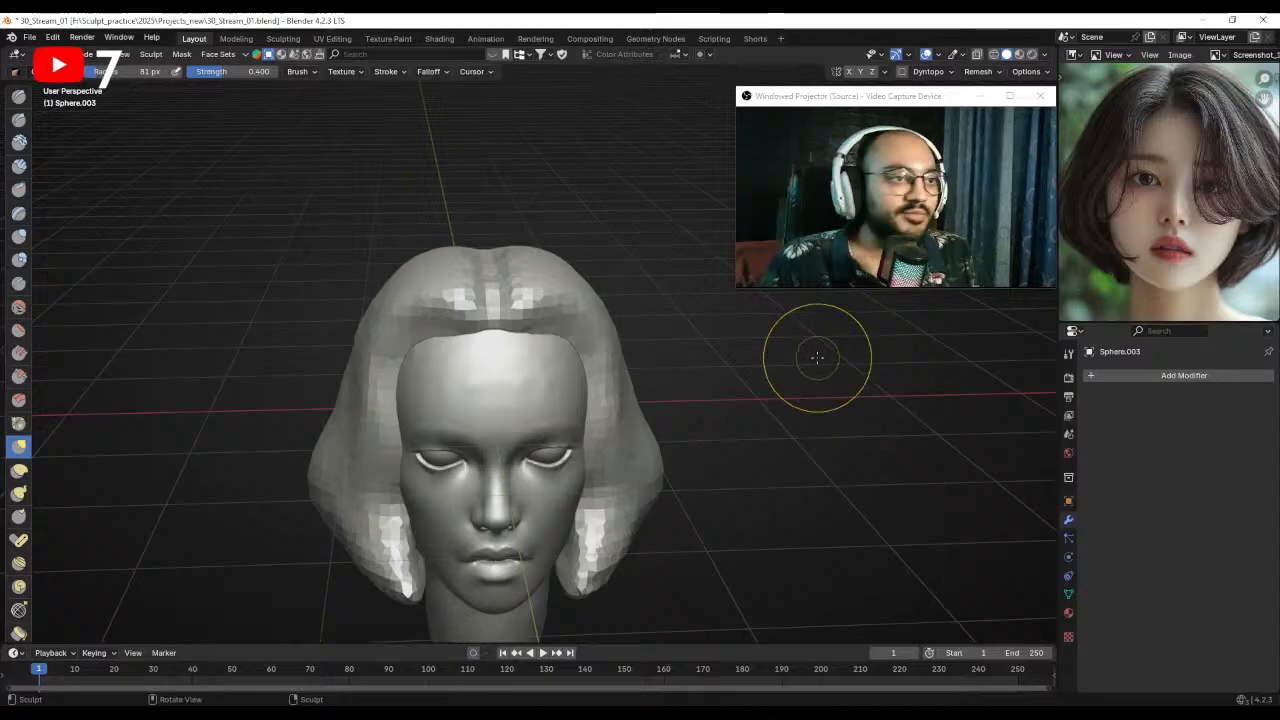
pyautogui.moveTo(545, 336); pyautogui.dragTo(571, 322, button='middle')
pyautogui.scroll(1, 563, 300)
pyautogui.moveTo(555, 272)
pyautogui.mouseDown(button='middle')
pyautogui.moveTo(571, 329)
pyautogui.moveTo(457, 332)
pyautogui.moveTo(463, 370)
pyautogui.moveTo(571, 386)
pyautogui.mouseUp(button='middle')
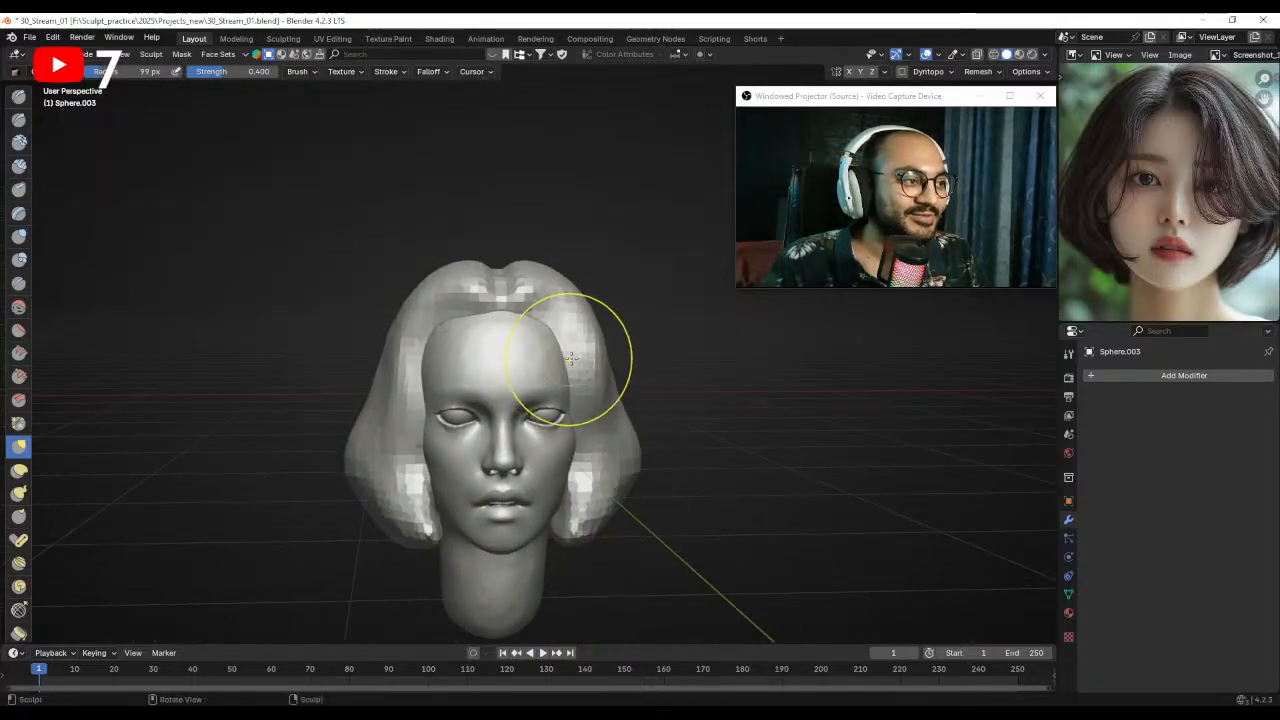
# - Carve the hair's inner edge along the forehead and temple with the Draw Sharp brush at about 51 px
pyautogui.click(20, 120)
pyautogui.scroll(1, 474, 288)
pyautogui.moveTo(489, 308); pyautogui.dragTo(548, 314, button='middle')
pyautogui.press('f')
pyautogui.click(509, 314)
pyautogui.press('f')
pyautogui.click(526, 314)
pyautogui.moveTo(518, 300); pyautogui.dragTo(451, 366)
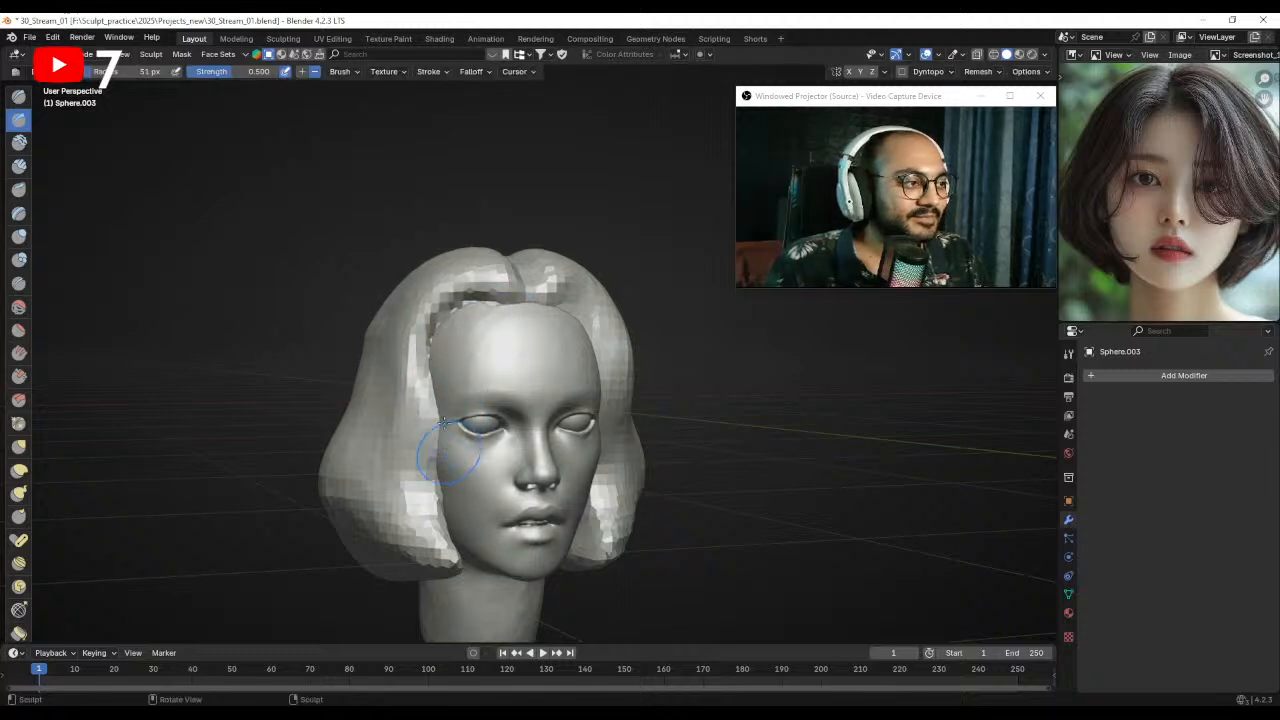
# - Deepen the hairline from the parting down past the opposite temple with the Draw Sharp brush at about 61 px
pyautogui.moveTo(431, 441); pyautogui.dragTo(372, 437, button='middle')
pyautogui.press('f')
pyautogui.click(605, 311)
pyautogui.moveTo(524, 296)
pyautogui.mouseDown()
pyautogui.moveTo(564, 345)
pyautogui.moveTo(573, 470)
pyautogui.mouseUp()
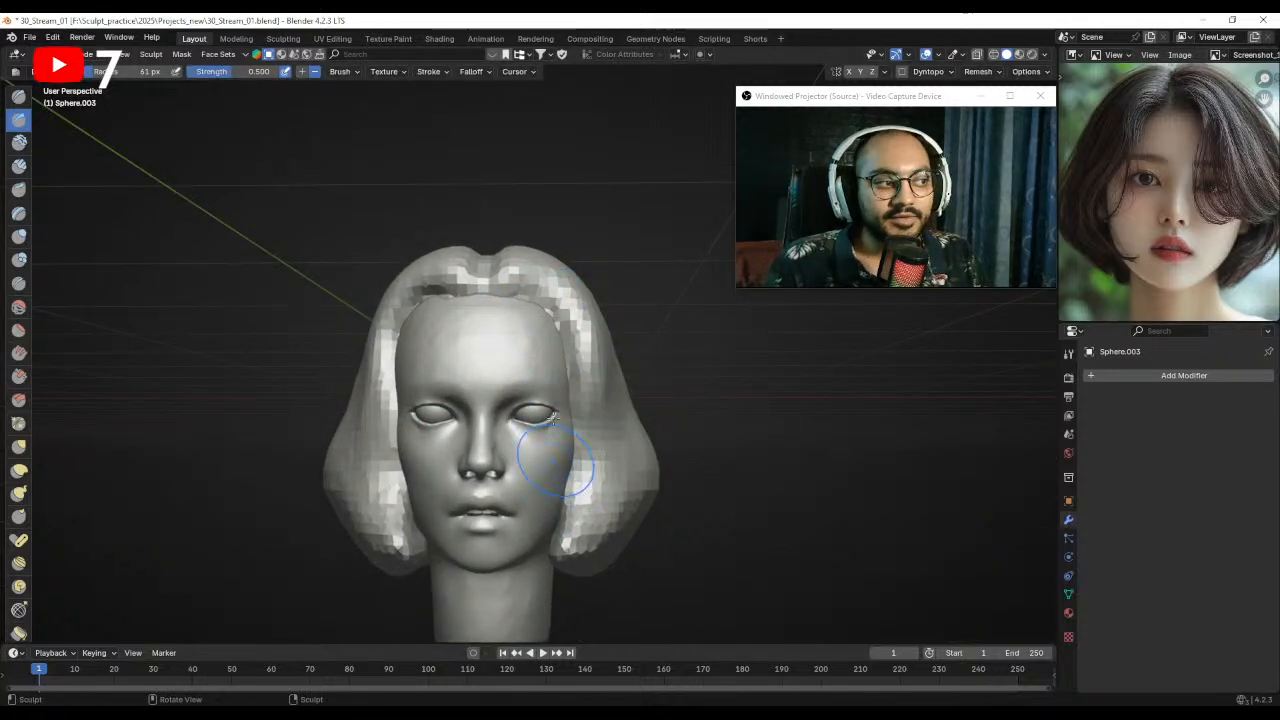
pyautogui.rightClick(496, 343)
pyautogui.click(496, 343)
pyautogui.click(496, 343)
pyautogui.click(496, 343)
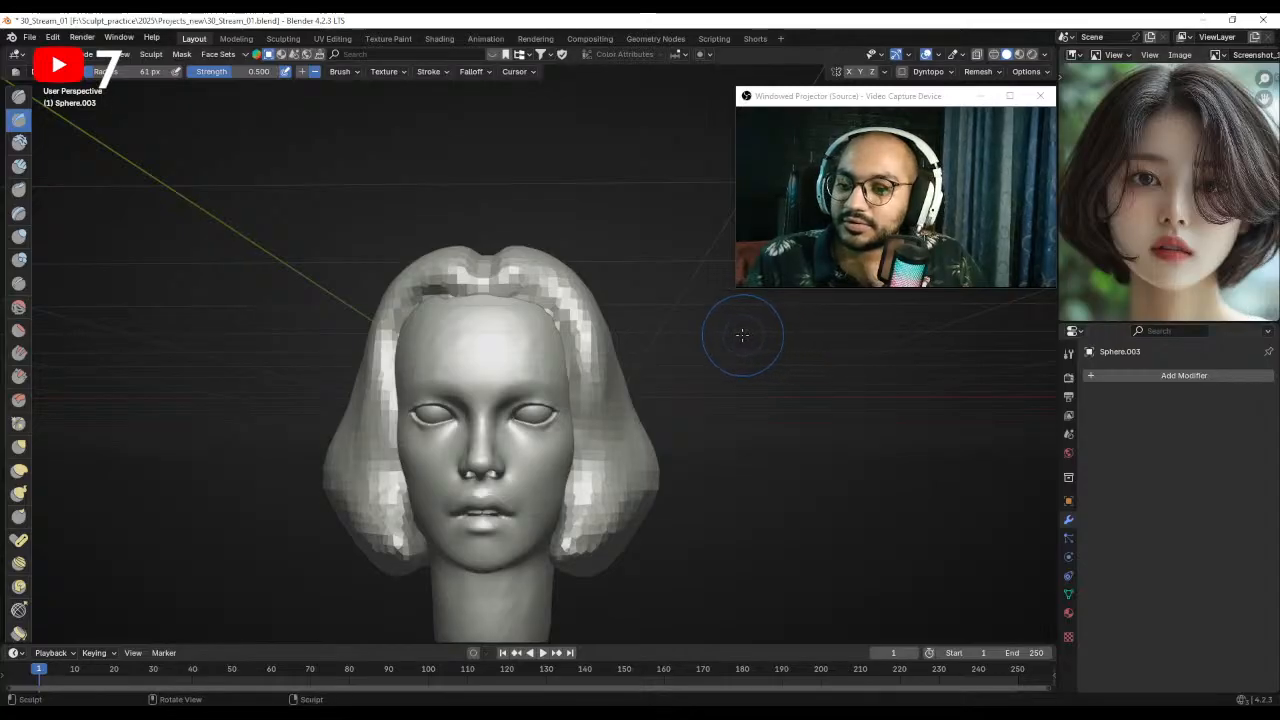
# - Reshape the front hair overhanging the forehead from the side with the Grab brush at about 147 px
pyautogui.moveTo(508, 286)
pyautogui.keyDown('alt'); pyautogui.mouseDown()
pyautogui.moveTo(556, 301)
pyautogui.moveTo(354, 337)
pyautogui.mouseUp(); pyautogui.keyUp('alt')
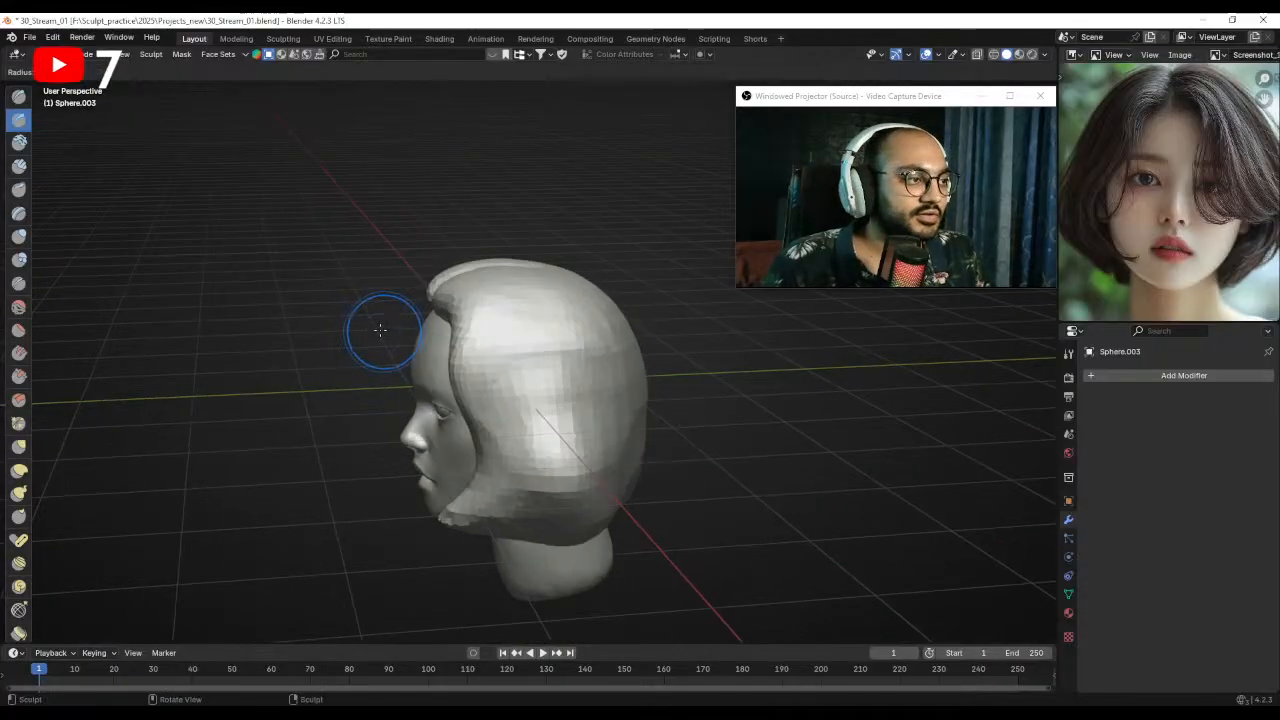
pyautogui.press('g')
pyautogui.scroll(3, 443, 314)
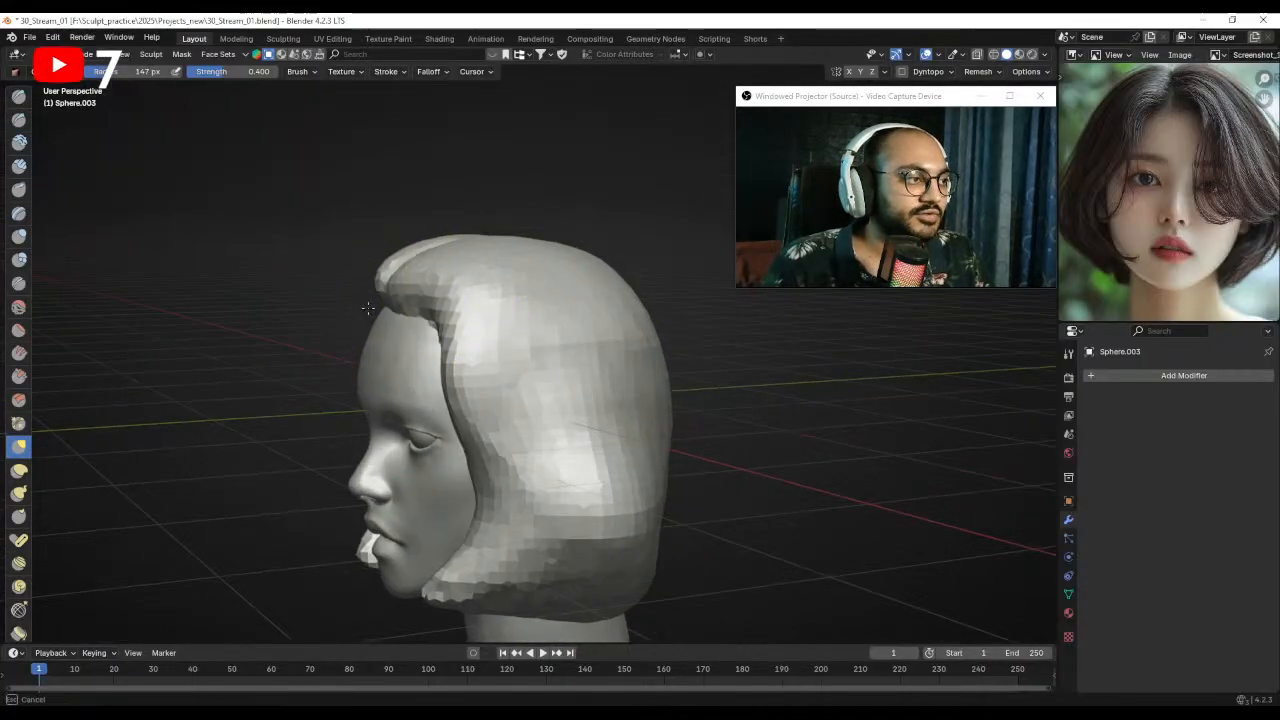
pyautogui.moveTo(361, 324)
pyautogui.keyDown('alt'); pyautogui.mouseDown()
pyautogui.moveTo(608, 320)
pyautogui.moveTo(630, 373)
pyautogui.moveTo(600, 364)
pyautogui.mouseUp(); pyautogui.keyUp('alt')
# - Adjust the crown and side contour of the bob with the Grab brush at about 127 px
pyautogui.scroll(-1, 590, 330)
pyautogui.press('f')
pyautogui.click(590, 353)
pyautogui.press('f')
pyautogui.click(568, 360)
pyautogui.press('f')
pyautogui.moveTo(625, 372)
pyautogui.keyDown('alt'); pyautogui.mouseDown()
pyautogui.moveTo(606, 350)
pyautogui.moveTo(600, 383)
pyautogui.mouseUp(); pyautogui.keyUp('alt')
pyautogui.click(641, 350)
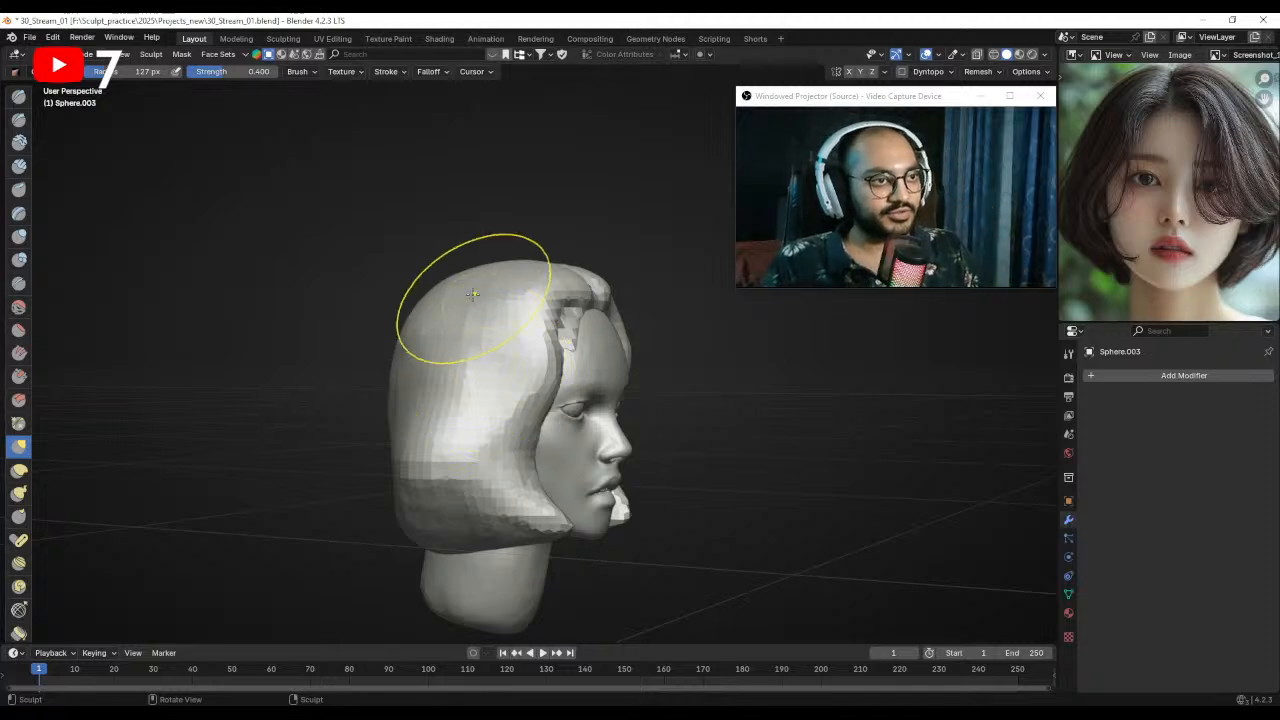
pyautogui.keyDown('alt'); pyautogui.moveTo(523, 229); pyautogui.dragTo(437, 298); pyautogui.keyUp('alt')
# - Adjust the hair framing the face from several angles with the Grab brush
pyautogui.click(18, 100)
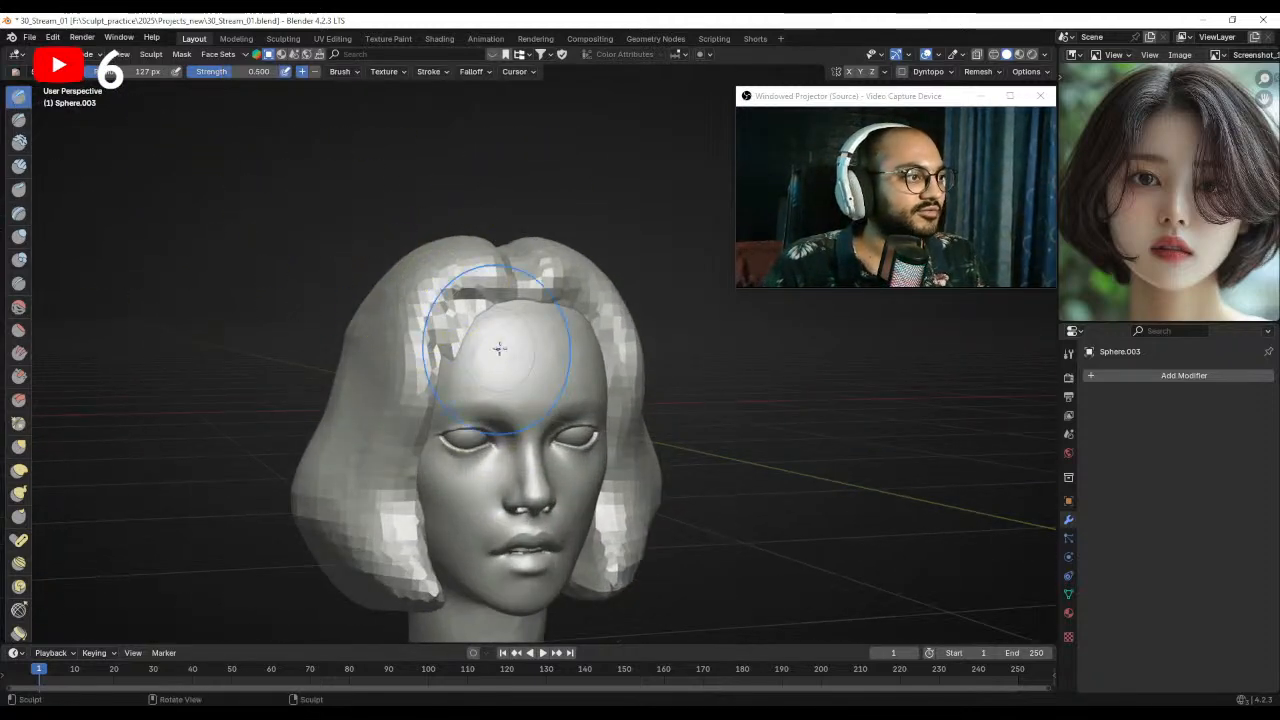
pyautogui.moveTo(460, 370)
pyautogui.mouseDown(button='middle')
pyautogui.moveTo(563, 360)
pyautogui.moveTo(557, 345)
pyautogui.moveTo(480, 340)
pyautogui.mouseUp(button='middle')
pyautogui.press('g')
pyautogui.moveTo(386, 206)
pyautogui.mouseDown(button='middle')
pyautogui.moveTo(545, 410)
pyautogui.moveTo(514, 334)
pyautogui.moveTo(604, 386)
pyautogui.moveTo(509, 371)
pyautogui.moveTo(540, 380)
pyautogui.mouseUp(button='middle')
pyautogui.press('f')
pyautogui.click(634, 386)
pyautogui.moveTo(486, 428); pyautogui.dragTo(552, 430, button='middle')
pyautogui.press('f')
pyautogui.click(535, 430)
pyautogui.moveTo(520, 430)
pyautogui.mouseDown()
pyautogui.moveTo(548, 438)
pyautogui.moveTo(584, 392)
pyautogui.mouseUp()
# - Refine the bob's lower side volumes around the cheeks and jaw with resized Grab brush strokes
pyautogui.press('f')
pyautogui.click(650, 418)
pyautogui.moveTo(482, 445); pyautogui.dragTo(478, 430)
pyautogui.moveTo(474, 420)
pyautogui.mouseDown(button='middle')
pyautogui.moveTo(380, 388)
pyautogui.moveTo(336, 408)
pyautogui.moveTo(349, 430)
pyautogui.mouseUp(button='middle')
pyautogui.press('f')
pyautogui.click(360, 434)
pyautogui.press('f')
pyautogui.click(346, 457)
pyautogui.moveTo(370, 451)
pyautogui.mouseDown()
pyautogui.moveTo(326, 453)
pyautogui.moveTo(428, 453)
pyautogui.mouseUp()
pyautogui.press('f')
pyautogui.click(448, 460)
pyautogui.press('f')
# - Remesh the reshaped hair and set the Grab brush radius to about 70 px
pyautogui.hotkey('ctrl', 'r')
pyautogui.press('f')
pyautogui.click(446, 460)
pyautogui.press('f')
pyautogui.click(471, 451)
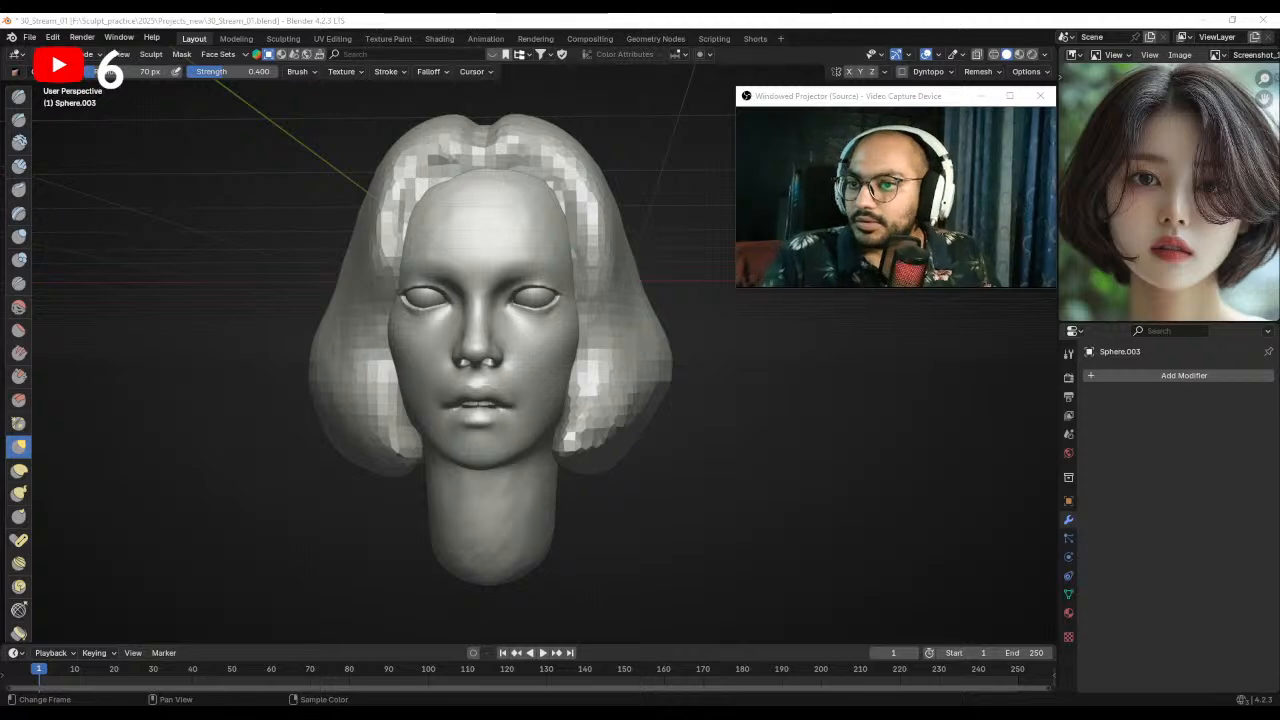
# - Switch to File Explorer and browse the Screenshots folder for sculpted hair references
pyautogui.moveTo(720, 26); pyautogui.dragTo(588, 13)
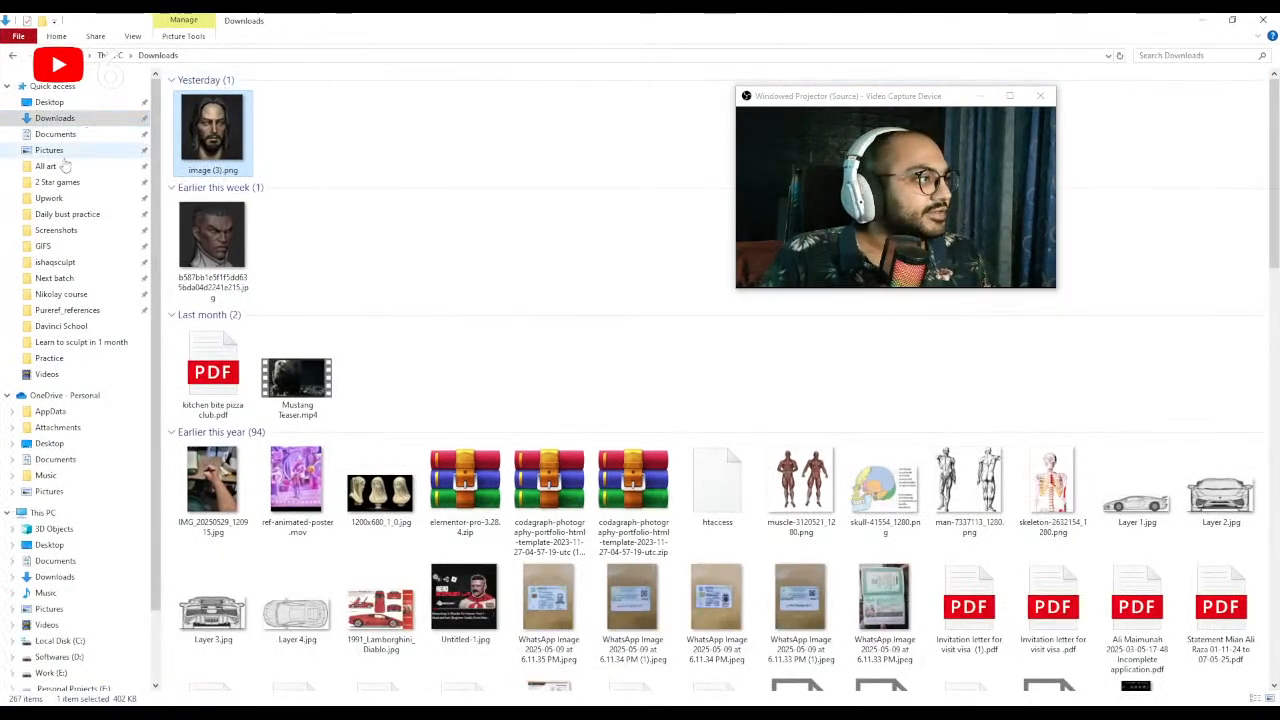
pyautogui.click(58, 230)
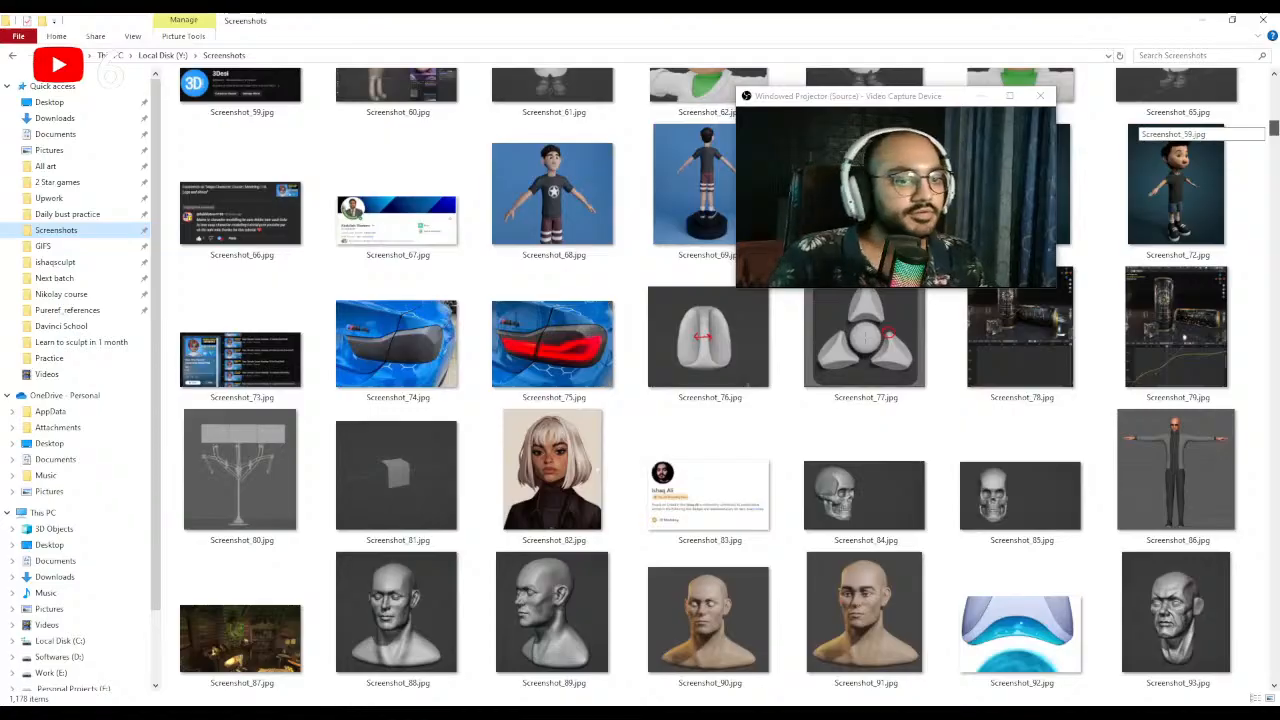
pyautogui.moveTo(1274, 128); pyautogui.dragTo(1274, 674)
pyautogui.scroll(3, 920, 492)
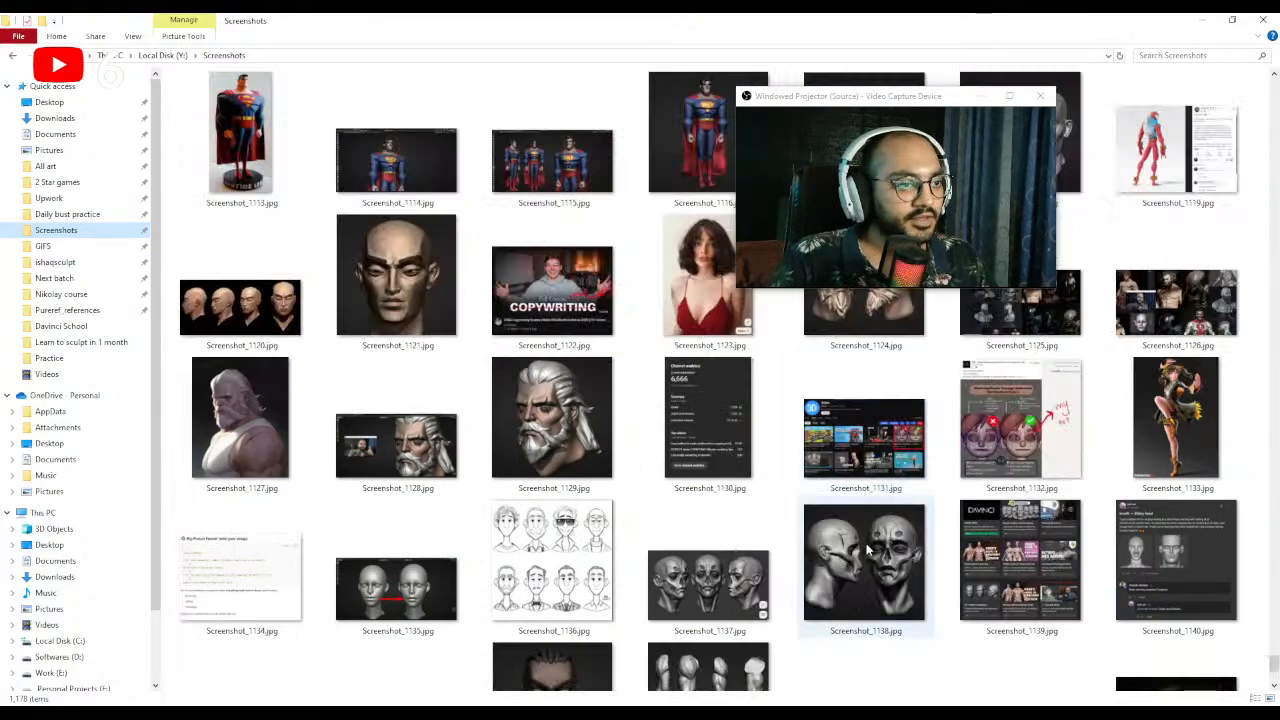
pyautogui.scroll(-3, 868, 549)
# - Examine the slicked-back hair in Screenshot_1143.jpg with the image kept unobstructed, and minimize it
pyautogui.click(573, 402)
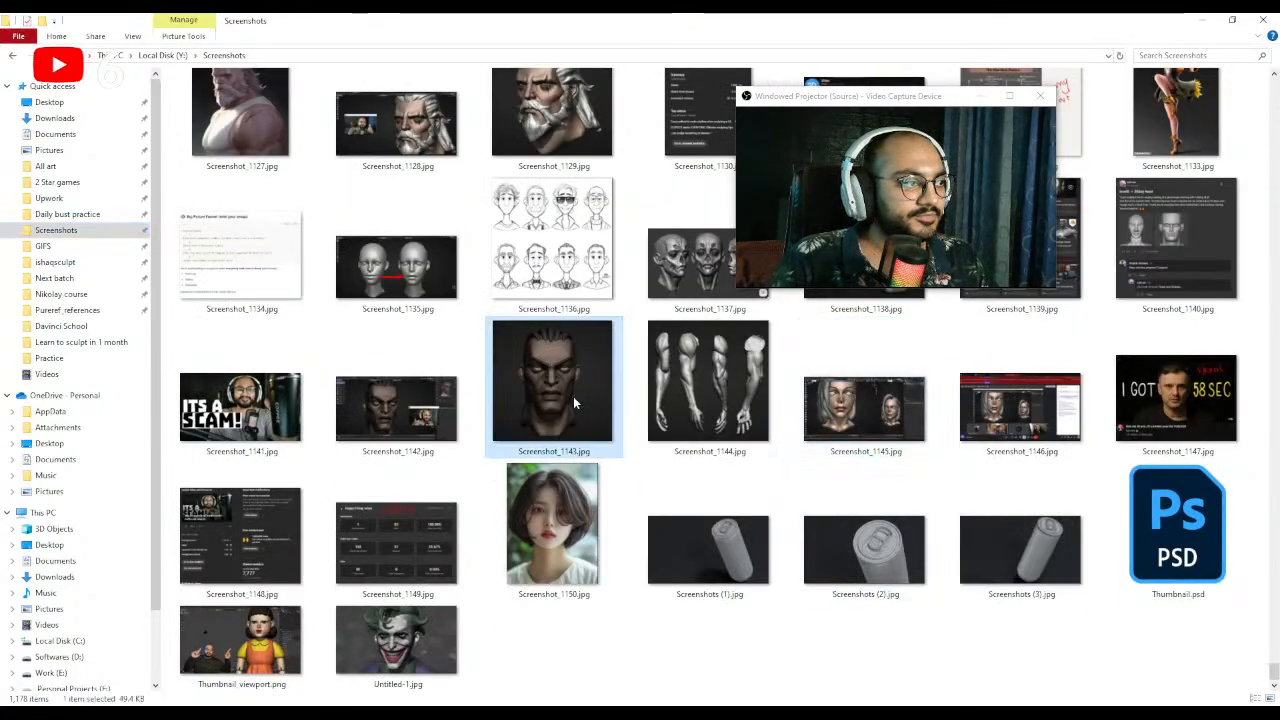
pyautogui.doubleClick(573, 402)
pyautogui.moveTo(957, 103); pyautogui.dragTo(1081, 71)
pyautogui.moveTo(573, 163); pyautogui.dragTo(478, 149)
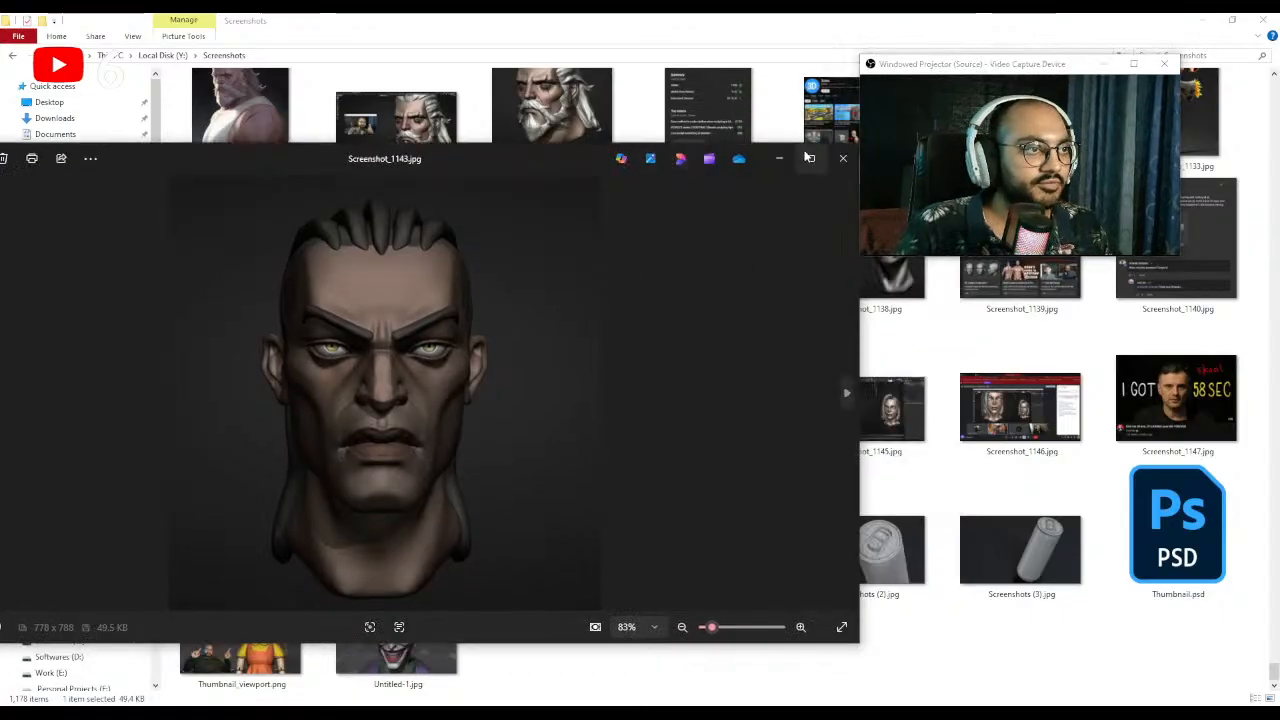
pyautogui.click(777, 160)
# - Examine the curled green hair of the Joker in Untitled-1.jpg and put the image away
pyautogui.click(401, 647)
pyautogui.doubleClick(400, 647)
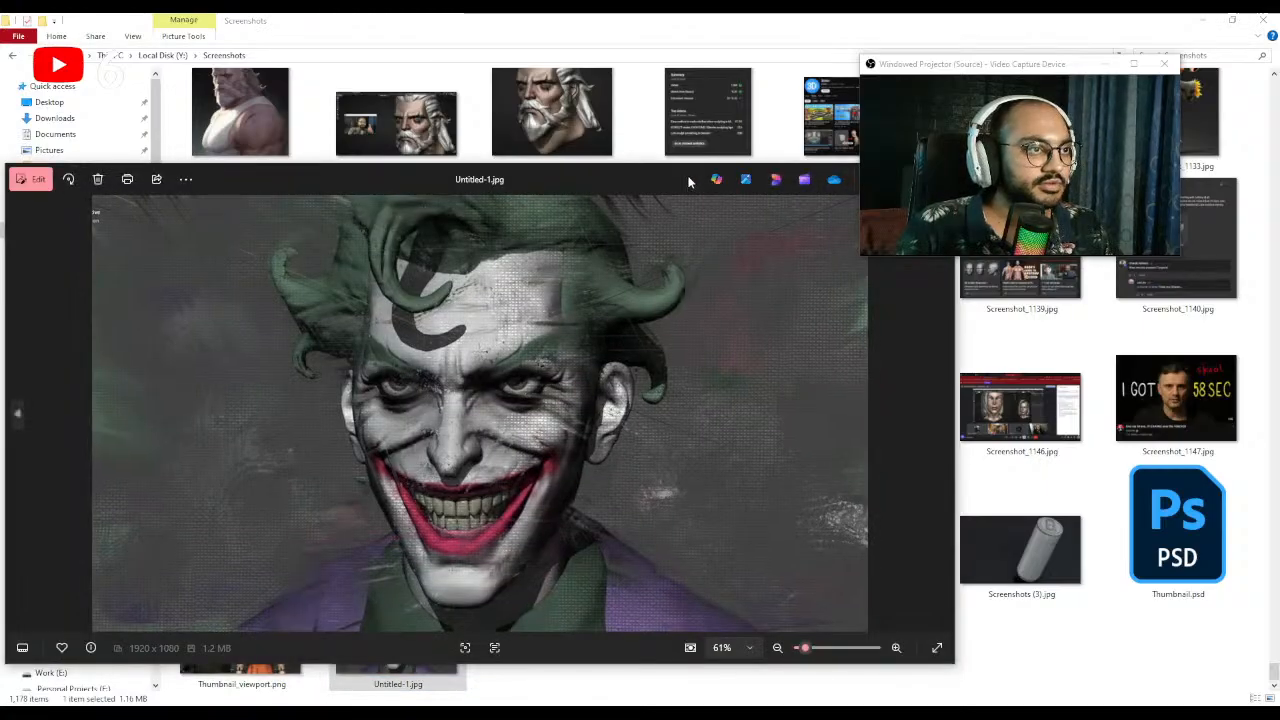
pyautogui.moveTo(691, 178); pyautogui.dragTo(546, 157)
pyautogui.click(735, 160)
# - Find Screenshot_1075.jpg and Screenshot_1076.jpg, examine the strands draped over each bust's face, and close both images
pyautogui.scroll(5, 914, 475)
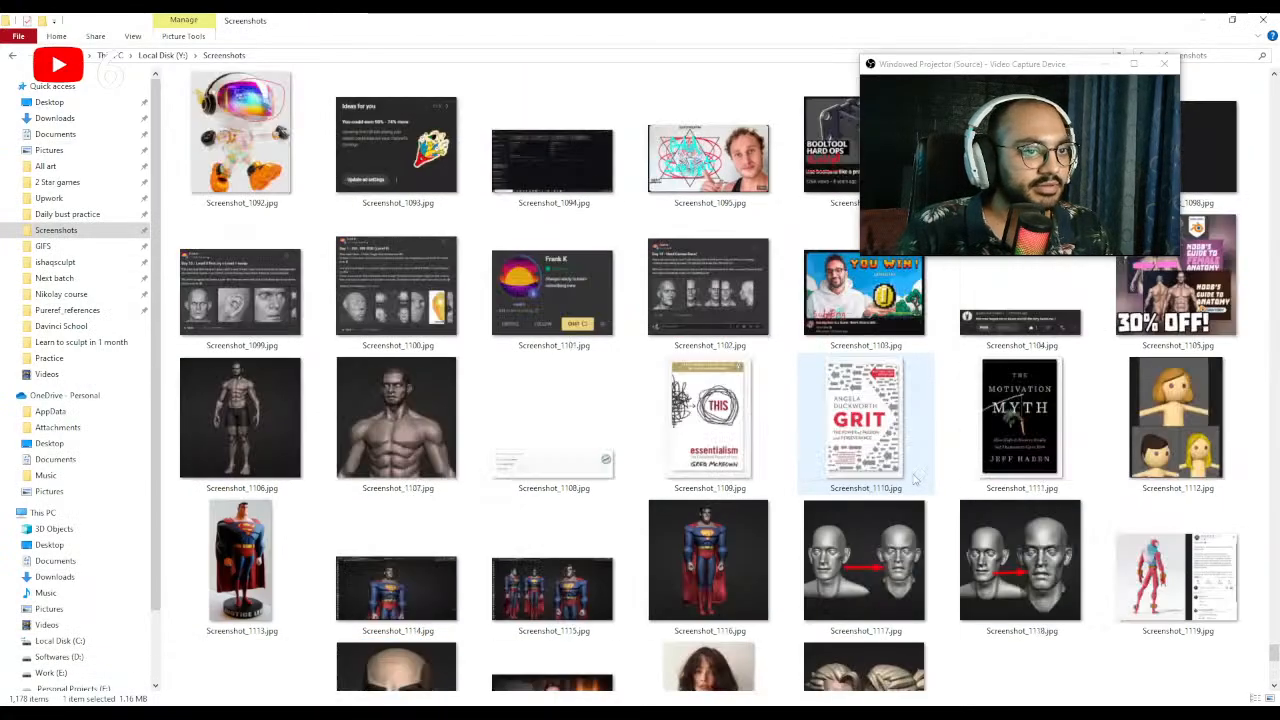
pyautogui.scroll(3, 914, 480)
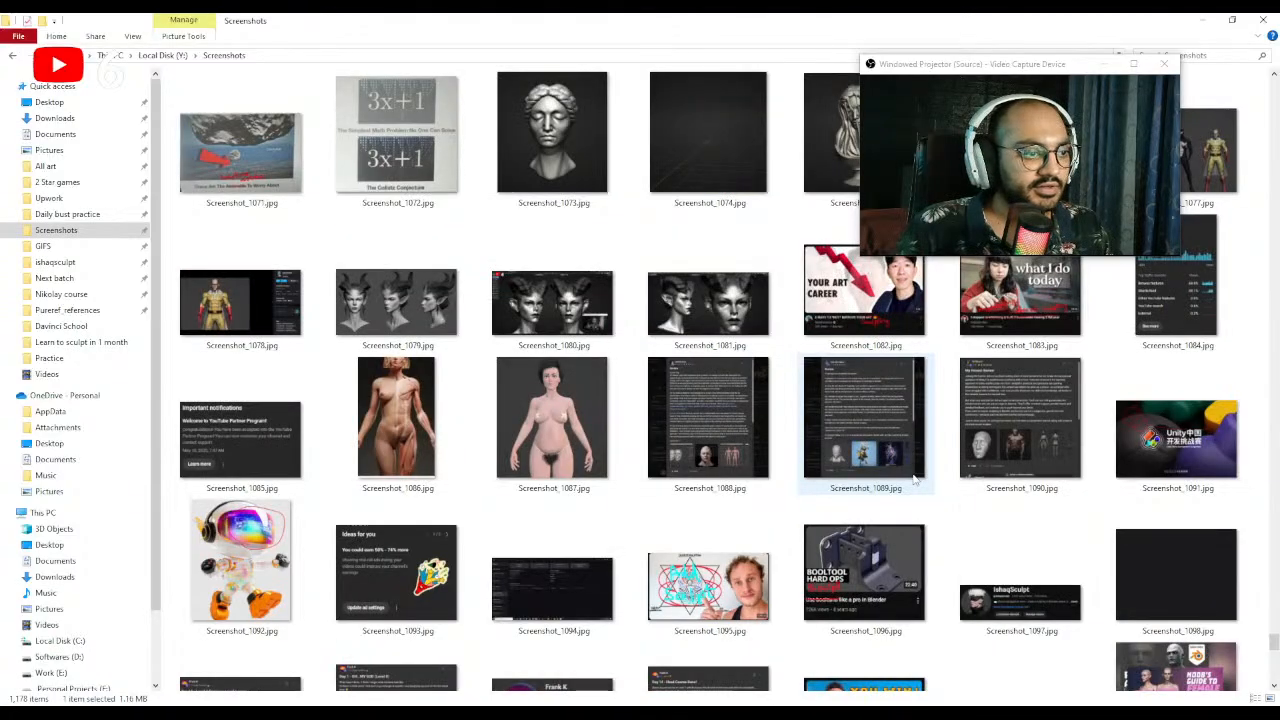
pyautogui.scroll(3, 914, 480)
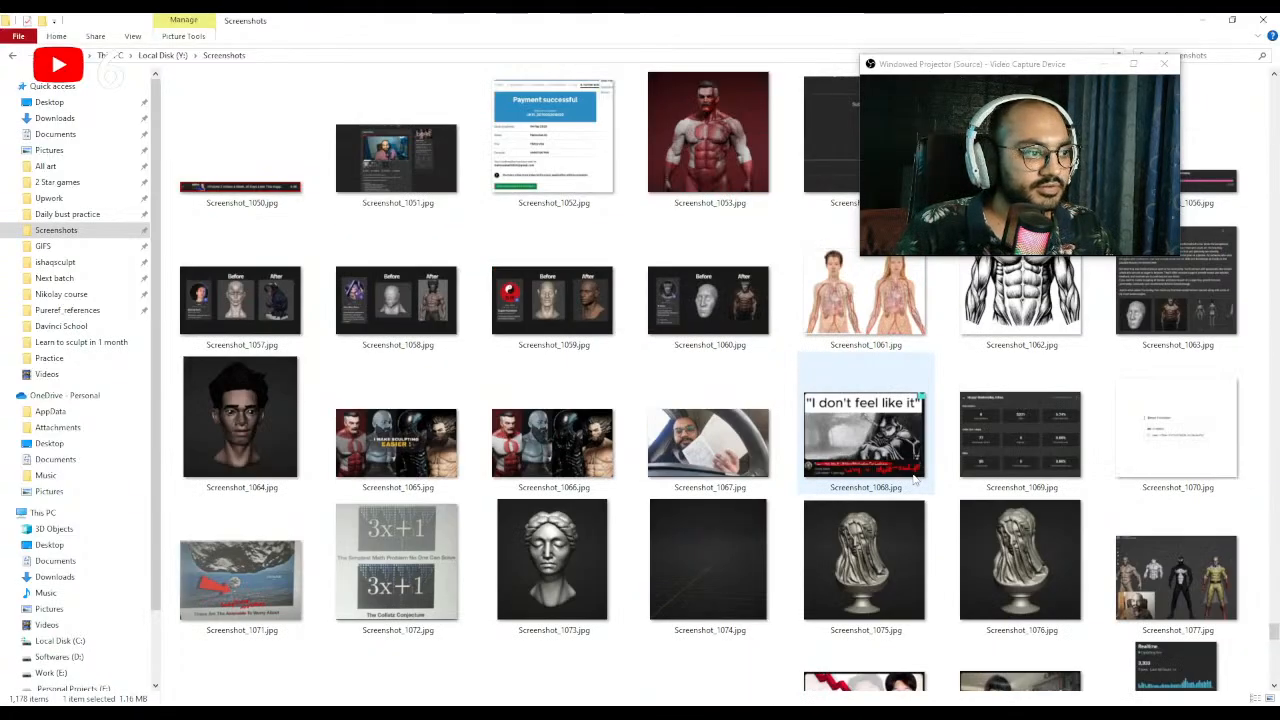
pyautogui.scroll(-3, 914, 480)
pyautogui.doubleClick(883, 535)
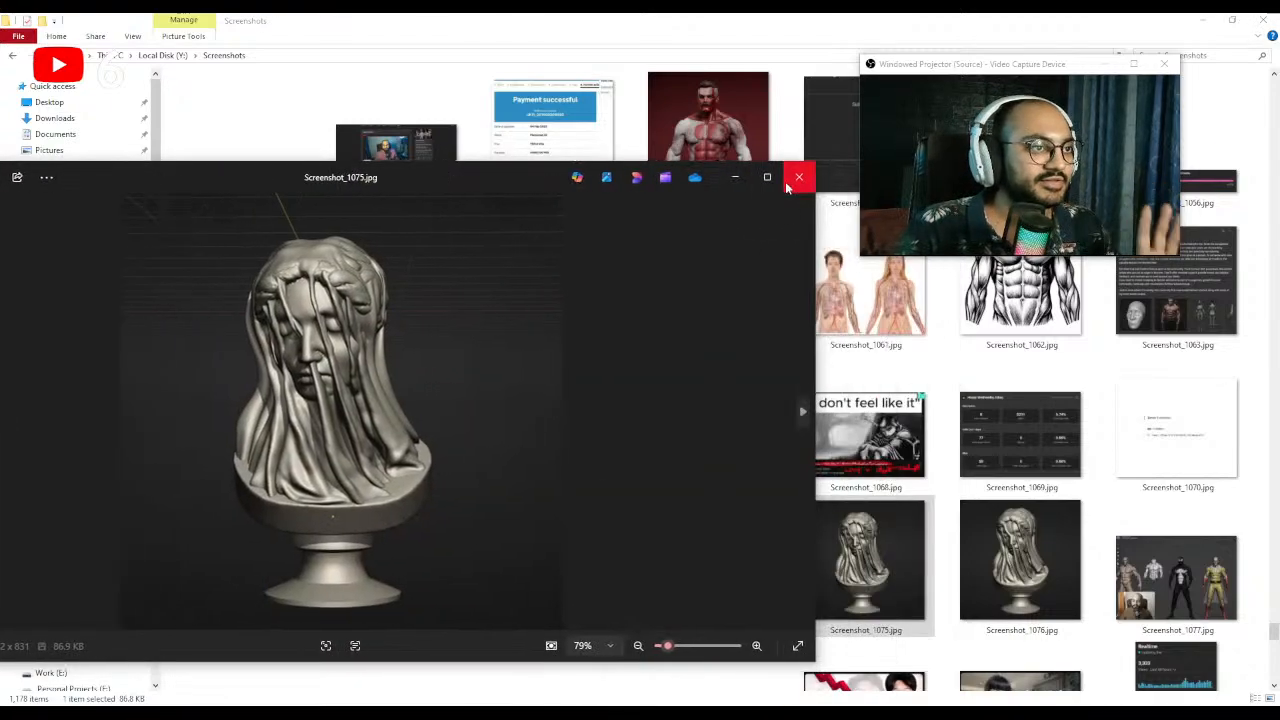
pyautogui.click(797, 180)
pyautogui.doubleClick(1017, 548)
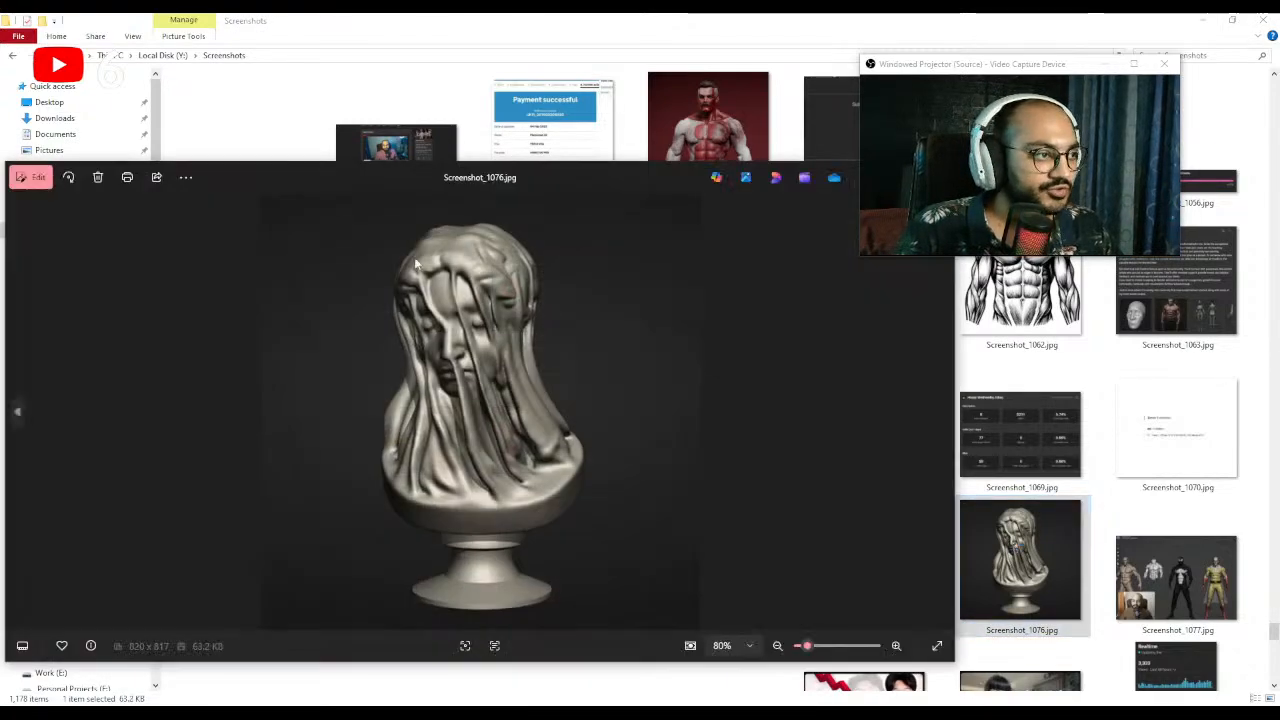
pyautogui.moveTo(594, 173); pyautogui.dragTo(436, 117)
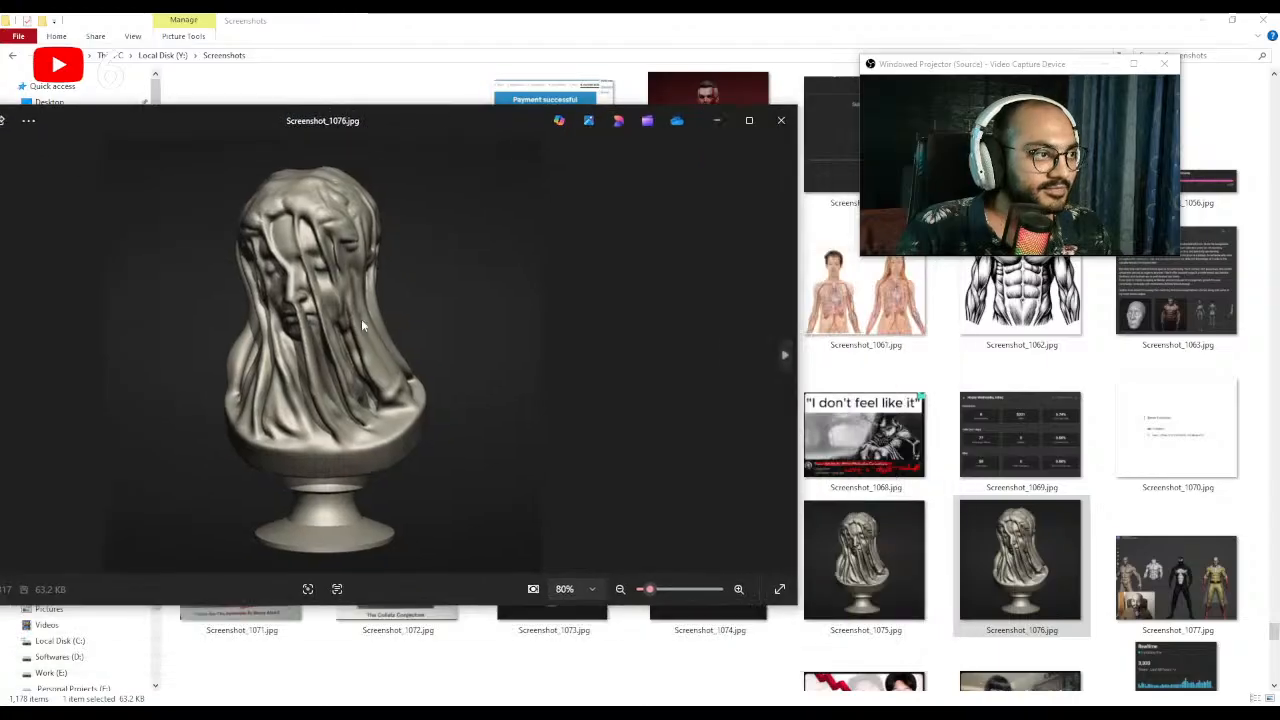
pyautogui.click(781, 120)
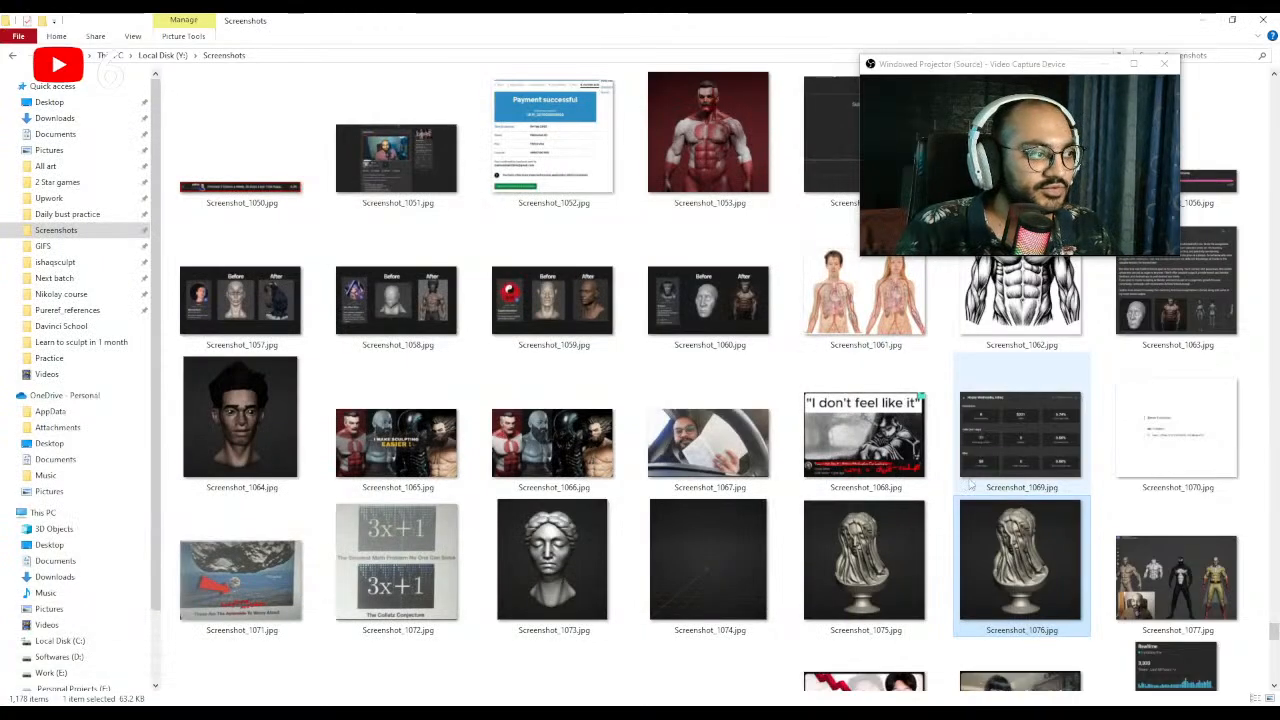
# - Open Screenshot_1124.jpg to examine the bearded heads' sculpted hair locks, and return to Blender with the image in front
pyautogui.scroll(-3, 965, 477)
pyautogui.scroll(-7, 965, 477)
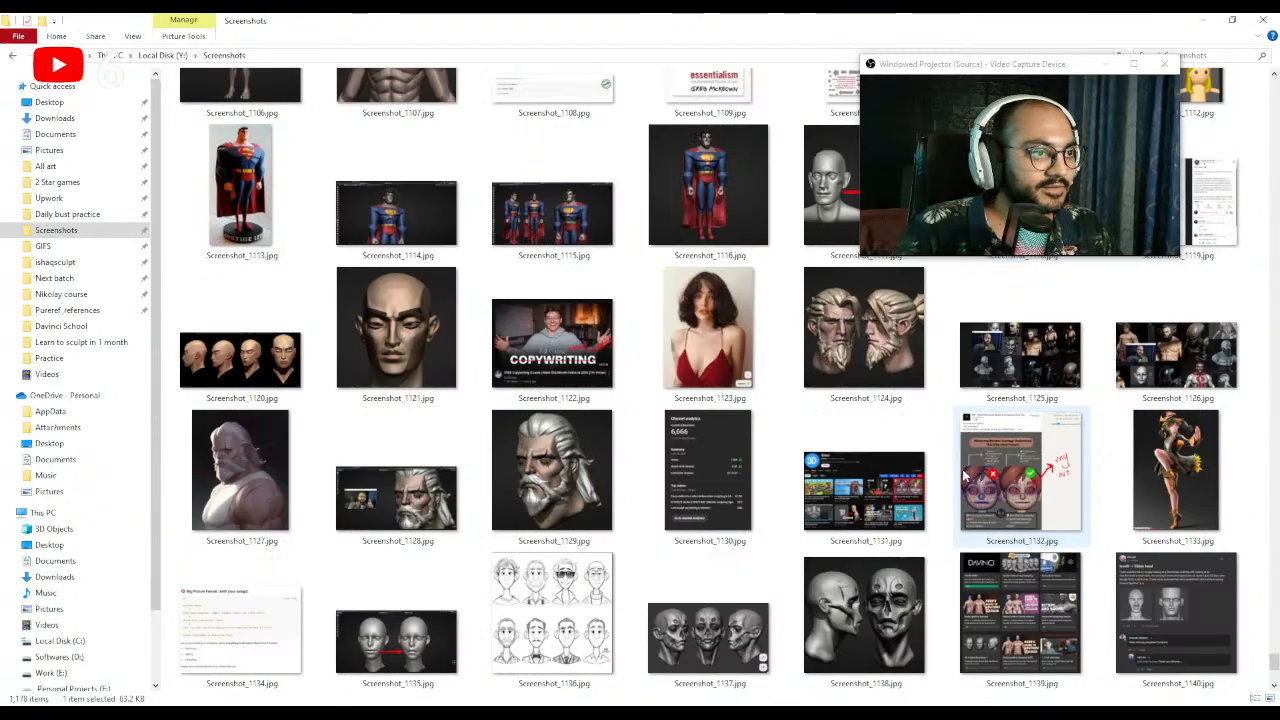
pyautogui.doubleClick(864, 330)
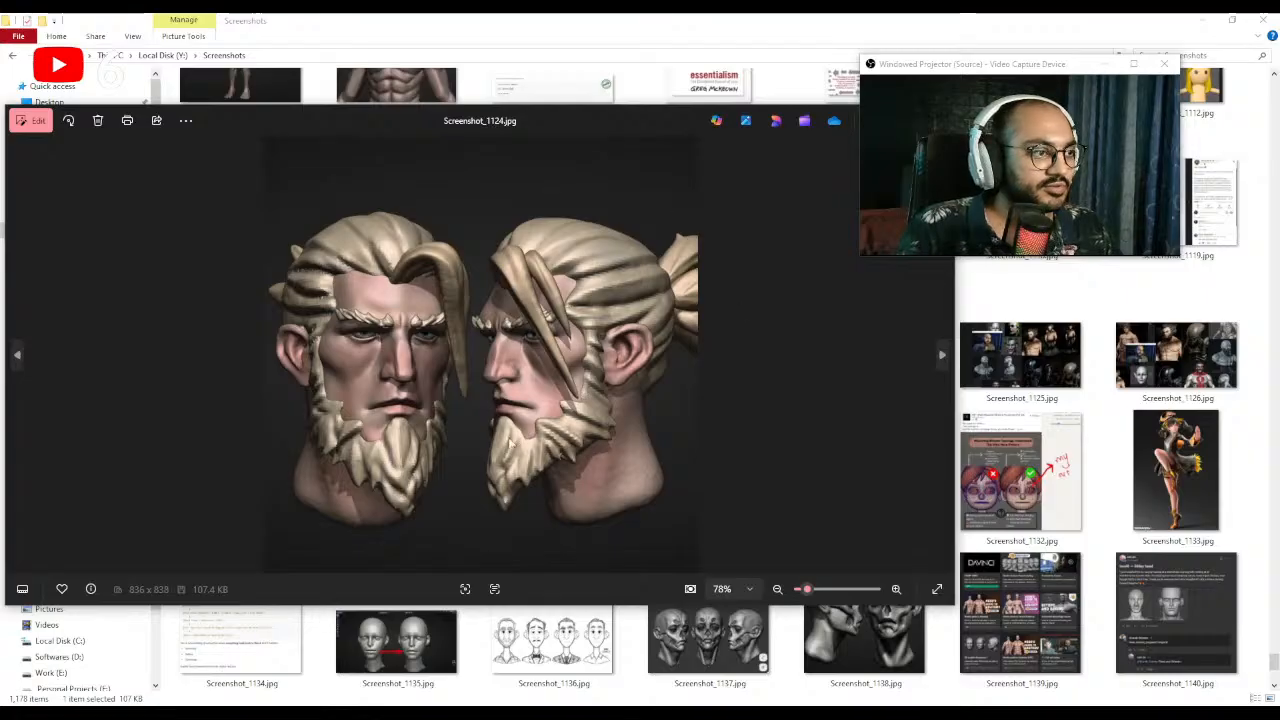
pyautogui.press('Escape')
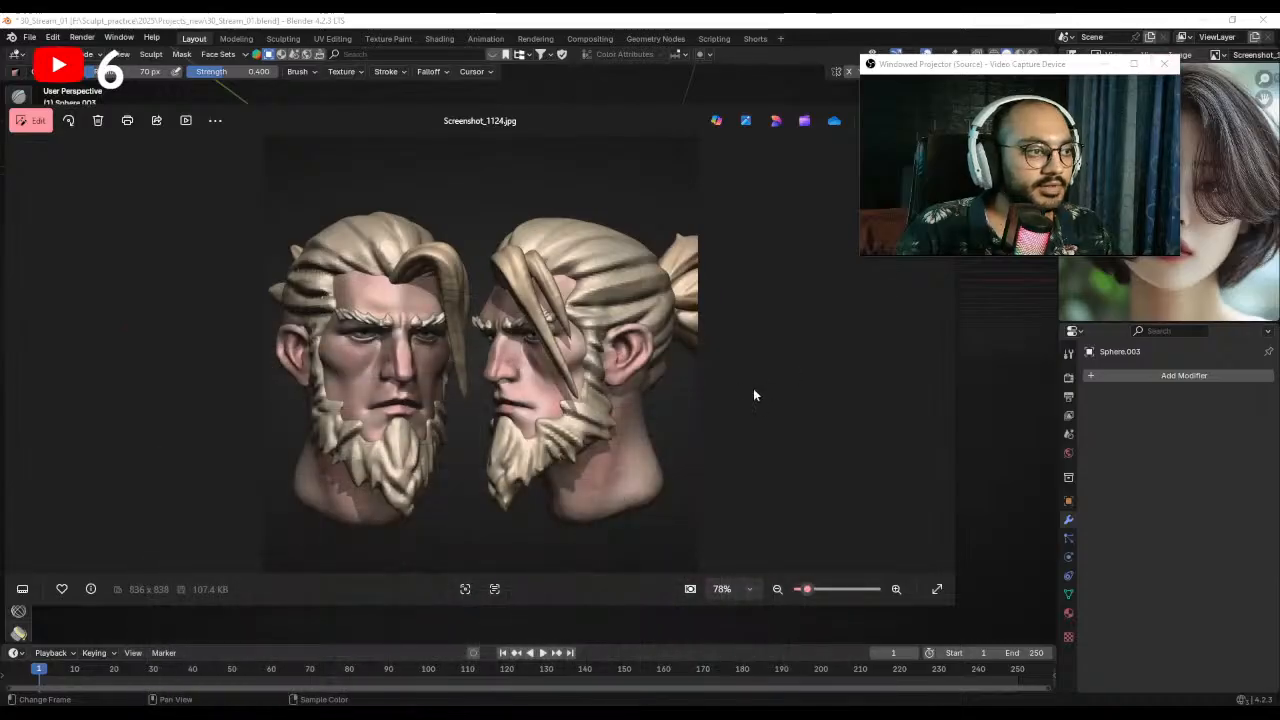
# - Close Screenshot_1124.jpg and move the webcam window off the portrait reference while turning back to the sculpted head
pyautogui.moveTo(691, 117); pyautogui.dragTo(527, 125)
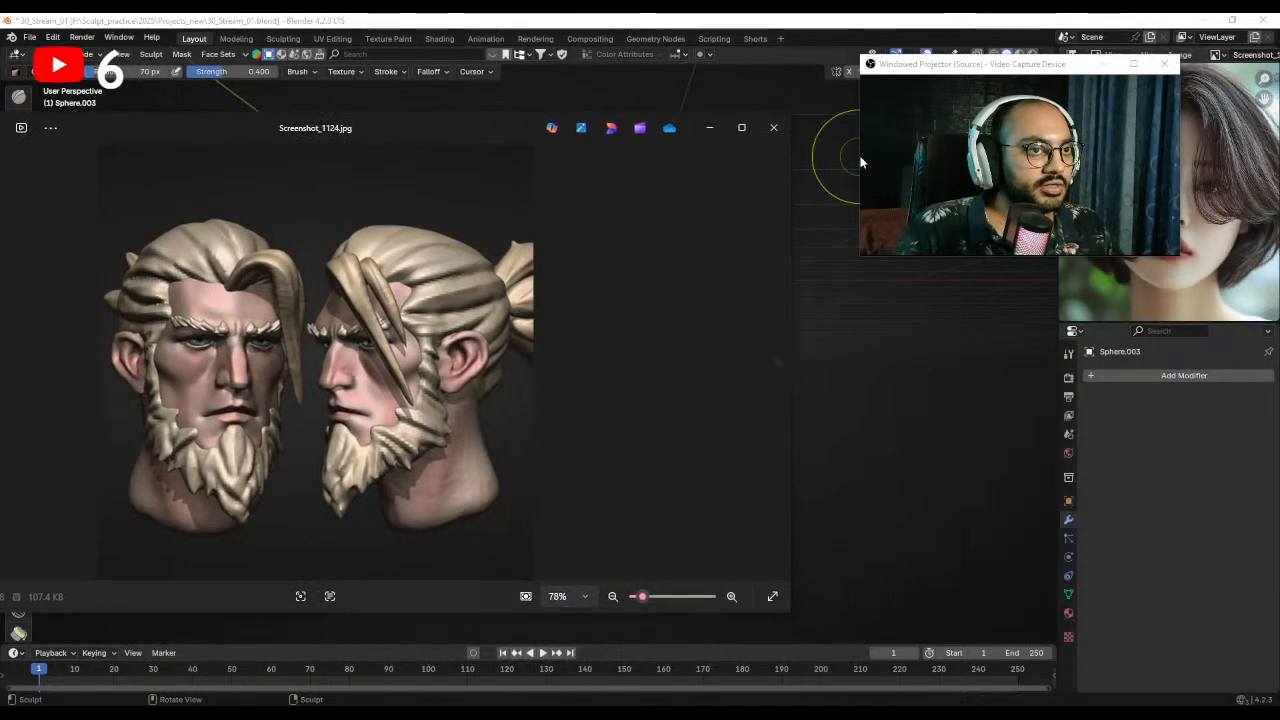
pyautogui.click(773, 127)
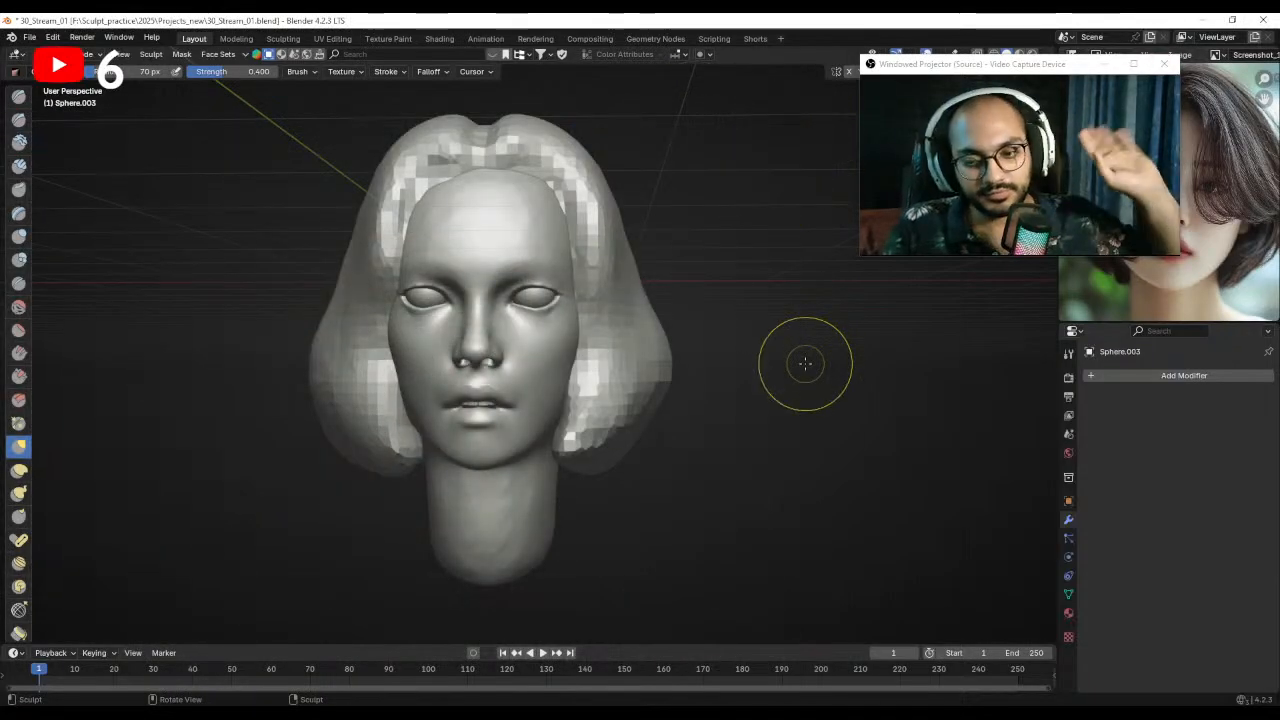
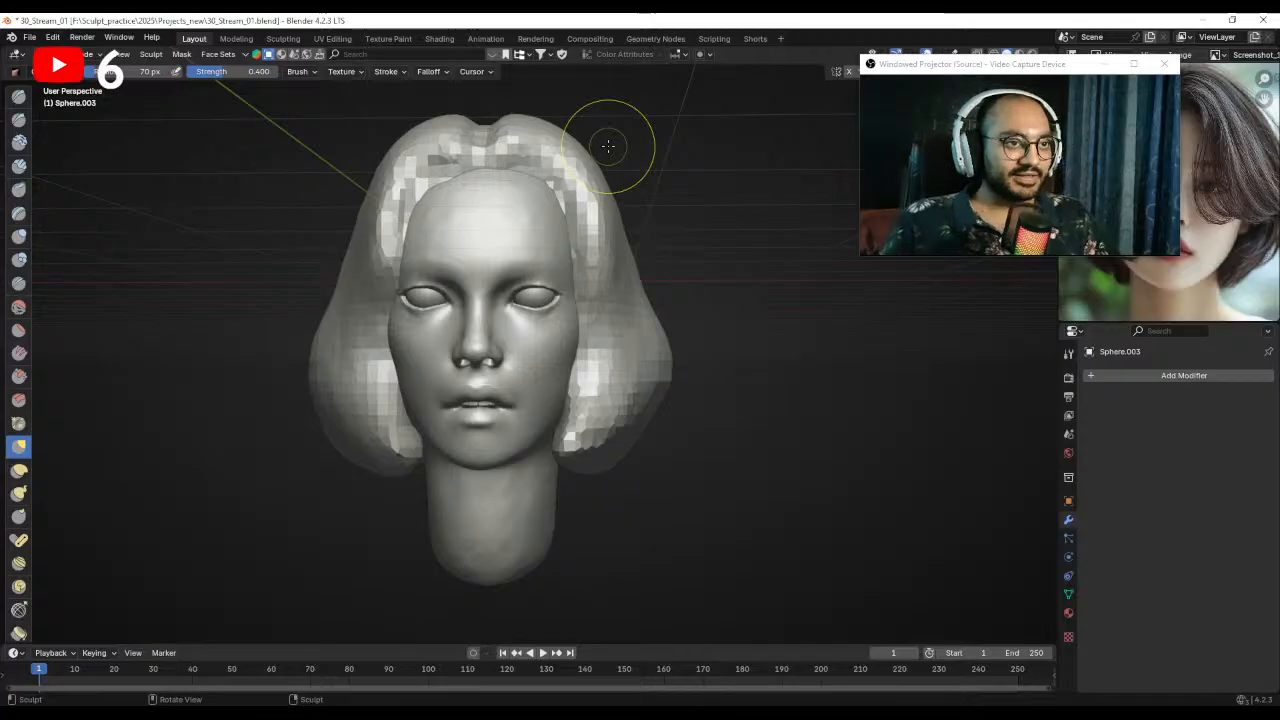
pyautogui.moveTo(357, 229)
pyautogui.mouseDown(button='middle')
pyautogui.moveTo(500, 203)
pyautogui.moveTo(554, 244)
pyautogui.mouseUp(button='middle')
pyautogui.moveTo(1024, 71)
pyautogui.mouseDown()
pyautogui.moveTo(941, 192)
pyautogui.moveTo(1047, 437)
pyautogui.moveTo(1059, 410)
pyautogui.mouseUp()
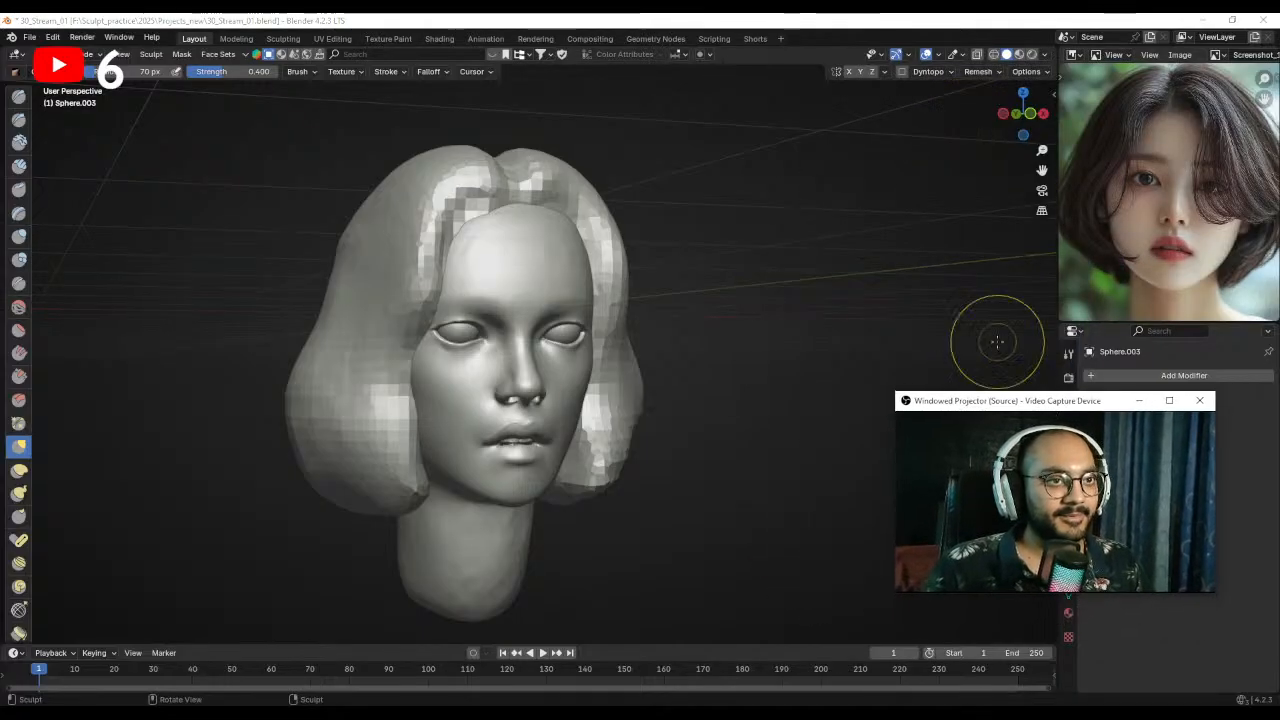
# - Carve into the hair edges along both sides of the forehead with the Draw brush
pyautogui.moveTo(474, 273)
pyautogui.mouseDown(button='middle')
pyautogui.moveTo(448, 255)
pyautogui.moveTo(484, 213)
pyautogui.mouseUp(button='middle')
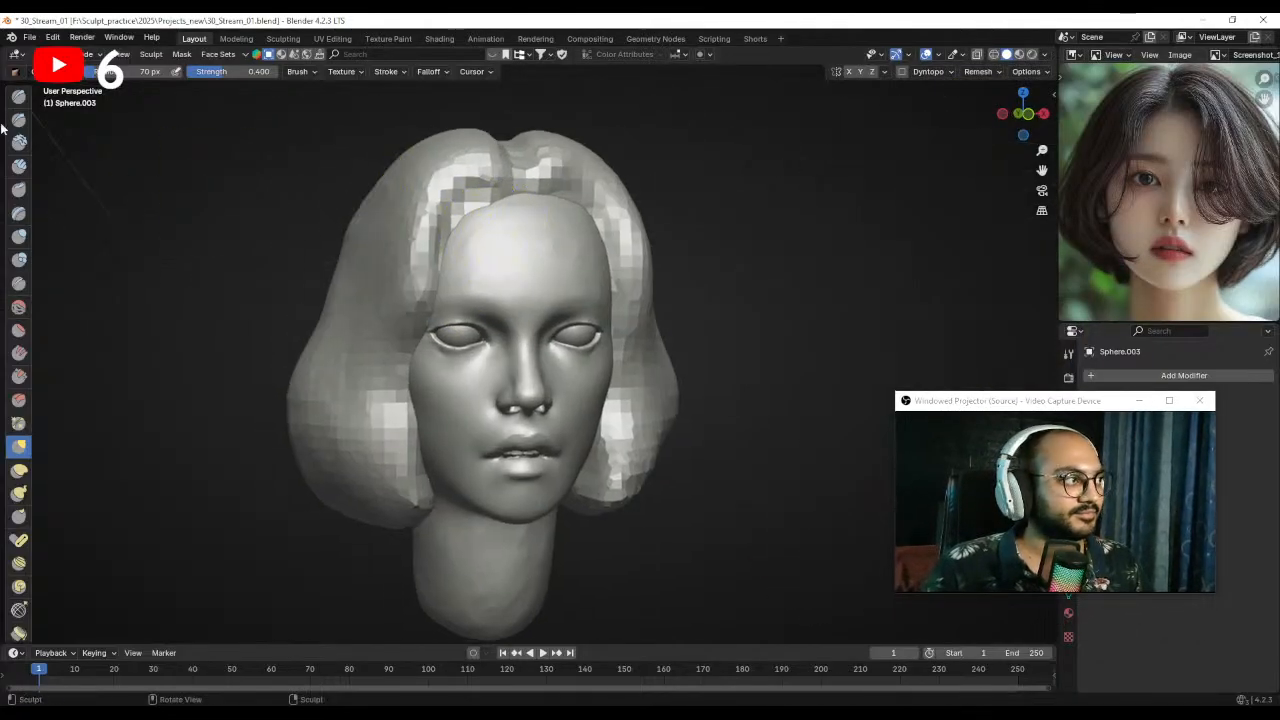
pyautogui.click(19, 97)
pyautogui.moveTo(440, 270); pyautogui.dragTo(485, 250, button='middle')
pyautogui.moveTo(438, 222)
pyautogui.keyDown('ctrl'); pyautogui.mouseDown()
pyautogui.moveTo(460, 203)
pyautogui.moveTo(440, 226)
pyautogui.mouseUp(); pyautogui.keyUp('ctrl')
pyautogui.keyDown('ctrl'); pyautogui.moveTo(525, 232); pyautogui.dragTo(552, 220); pyautogui.keyUp('ctrl')
pyautogui.moveTo(585, 255)
pyautogui.mouseDown(button='middle')
pyautogui.moveTo(517, 289)
pyautogui.moveTo(475, 277)
pyautogui.moveTo(498, 292)
pyautogui.mouseUp(button='middle')
# - Pull the hair on one side of the face inward over the cheek and outer eye with the Grab brush
pyautogui.scroll(-3, 517, 289)
pyautogui.press('g')
pyautogui.press('f')
pyautogui.click(540, 328)
pyautogui.scroll(1, 520, 322)
pyautogui.moveTo(472, 346); pyautogui.dragTo(448, 353)
pyautogui.moveTo(449, 353); pyautogui.dragTo(543, 349, button='middle')
pyautogui.press('f')
pyautogui.click(522, 346)
pyautogui.moveTo(525, 340); pyautogui.dragTo(490, 340)
pyautogui.moveTo(490, 340)
pyautogui.mouseDown(button='middle')
pyautogui.moveTo(462, 362)
pyautogui.moveTo(446, 350)
pyautogui.mouseUp(button='middle')
pyautogui.press('f')
pyautogui.click(466, 297)
pyautogui.keyDown('alt'); pyautogui.moveTo(493, 335); pyautogui.dragTo(448, 302); pyautogui.keyUp('alt')
pyautogui.moveTo(448, 310)
pyautogui.keyDown('alt'); pyautogui.mouseDown()
pyautogui.moveTo(568, 300)
pyautogui.moveTo(571, 371)
pyautogui.moveTo(465, 352)
pyautogui.moveTo(577, 354)
pyautogui.moveTo(547, 352)
pyautogui.mouseUp(); pyautogui.keyUp('alt')
# - Sharpen the edge of the hair lock beside the covered eye with the Draw Sharp brush
pyautogui.click(18, 119)
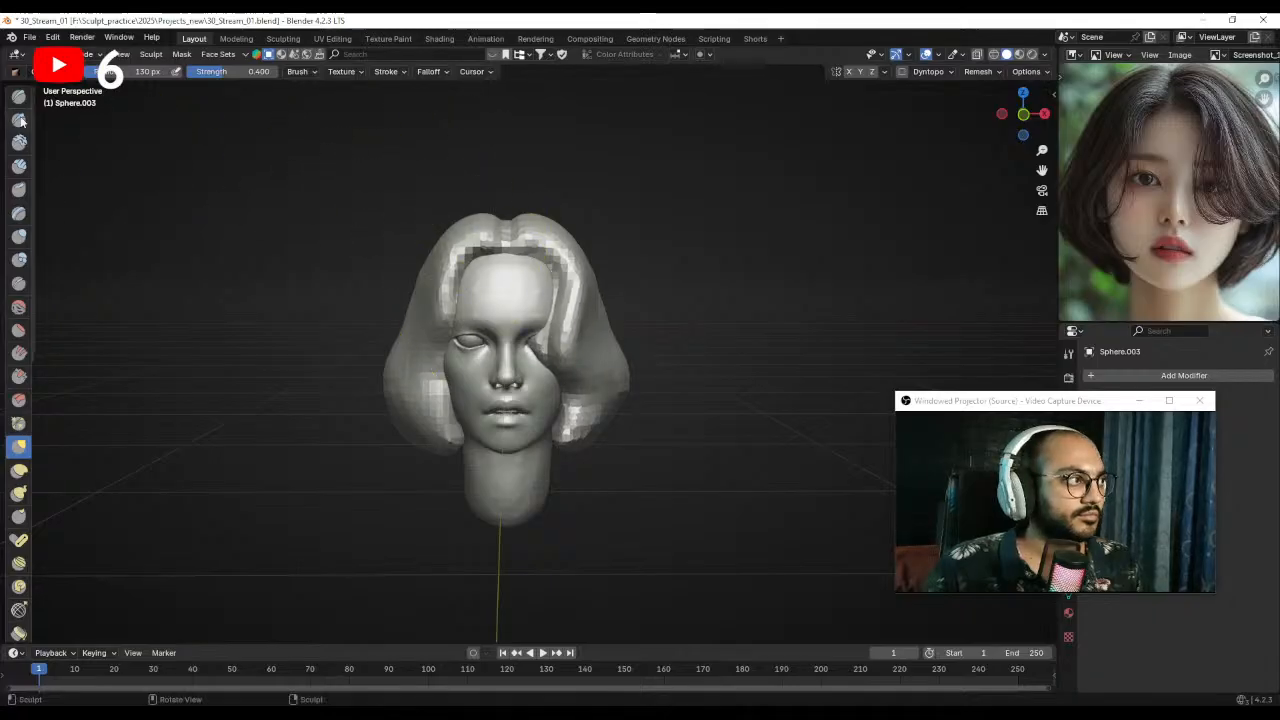
pyautogui.scroll(3, 553, 317)
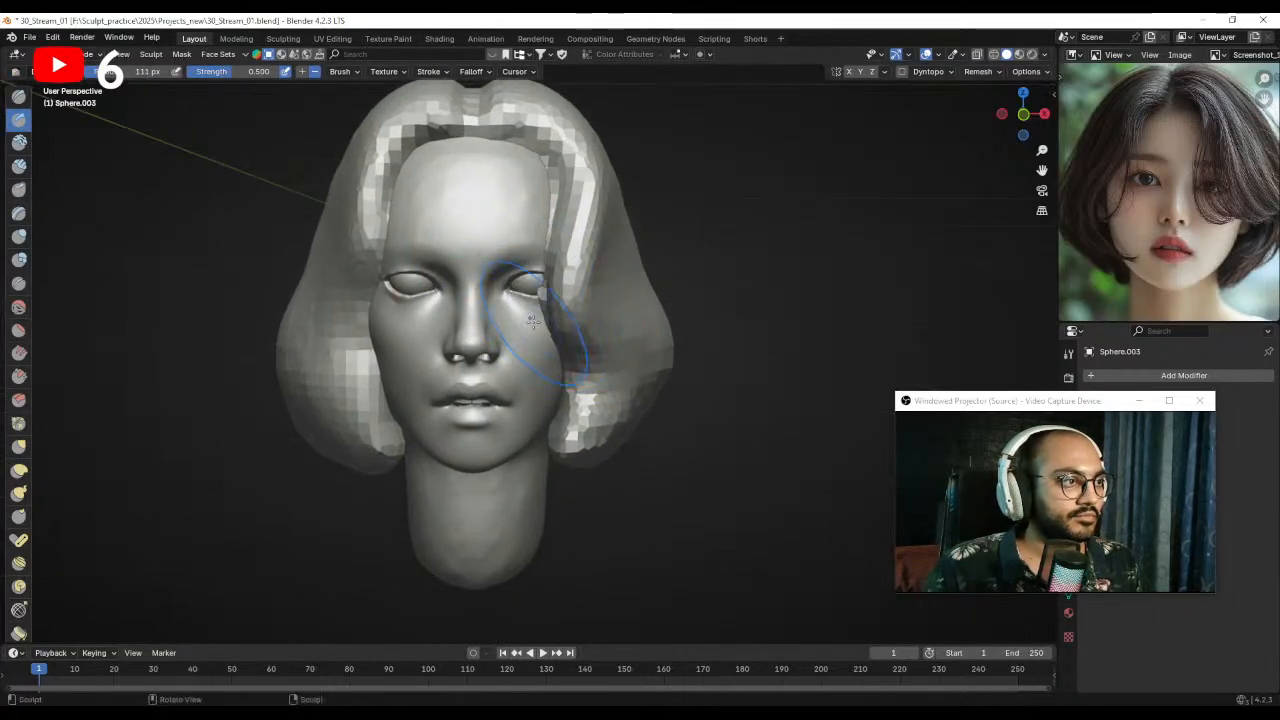
pyautogui.press('f')
pyautogui.click(531, 305)
pyautogui.moveTo(548, 288); pyautogui.dragTo(542, 278)
pyautogui.moveTo(552, 250)
pyautogui.mouseDown(button='middle')
pyautogui.moveTo(545, 237)
pyautogui.moveTo(571, 286)
pyautogui.moveTo(462, 270)
pyautogui.moveTo(445, 330)
pyautogui.mouseUp(button='middle')
# - Adjust the face-framing lock's outline from the side with a resized Grab brush
pyautogui.scroll(-2, 545, 266)
pyautogui.scroll(1, 573, 268)
pyautogui.press('f')
pyautogui.click(564, 257)
pyautogui.press('g')
pyautogui.press('f')
pyautogui.click(526, 287)
pyautogui.moveTo(444, 330); pyautogui.dragTo(418, 342)
pyautogui.moveTo(422, 380); pyautogui.dragTo(402, 371, button='middle')
pyautogui.moveTo(398, 350); pyautogui.dragTo(368, 345)
pyautogui.moveTo(367, 345)
pyautogui.mouseDown(button='middle')
pyautogui.moveTo(528, 334)
pyautogui.moveTo(540, 262)
pyautogui.moveTo(514, 265)
pyautogui.mouseUp(button='middle')
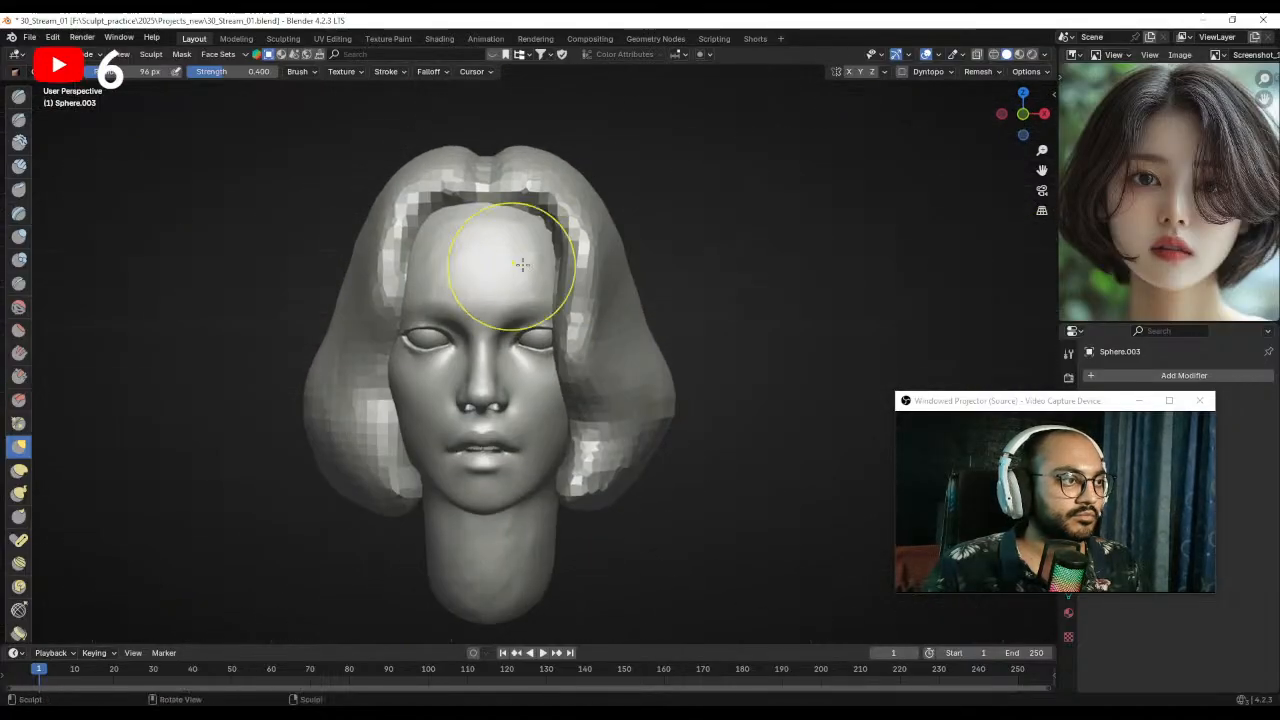
# - Sweep the front lock into a curve over the outer eye and adjust the bob's outer volume with the Grab brush
pyautogui.scroll(-5, 557, 386)
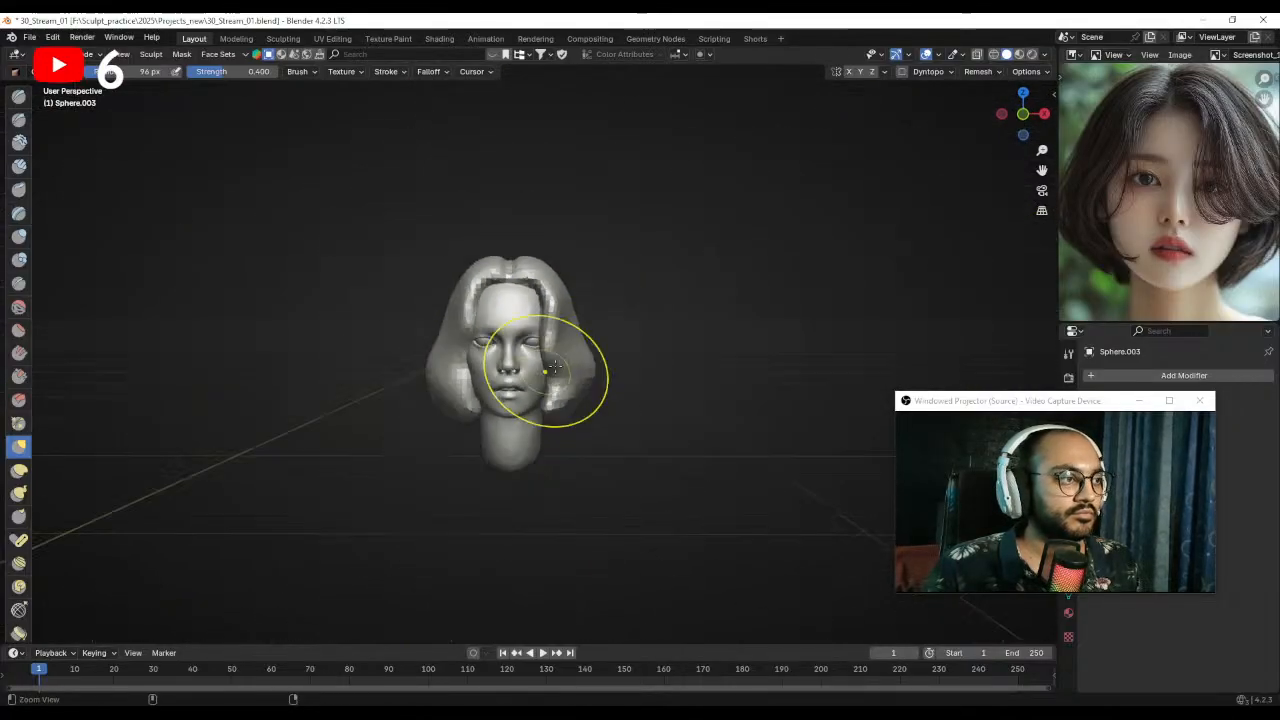
pyautogui.scroll(2, 560, 318)
pyautogui.moveTo(560, 318)
pyautogui.mouseDown(button='middle')
pyautogui.moveTo(534, 320)
pyautogui.moveTo(522, 300)
pyautogui.moveTo(536, 281)
pyautogui.moveTo(557, 300)
pyautogui.moveTo(543, 250)
pyautogui.mouseUp(button='middle')
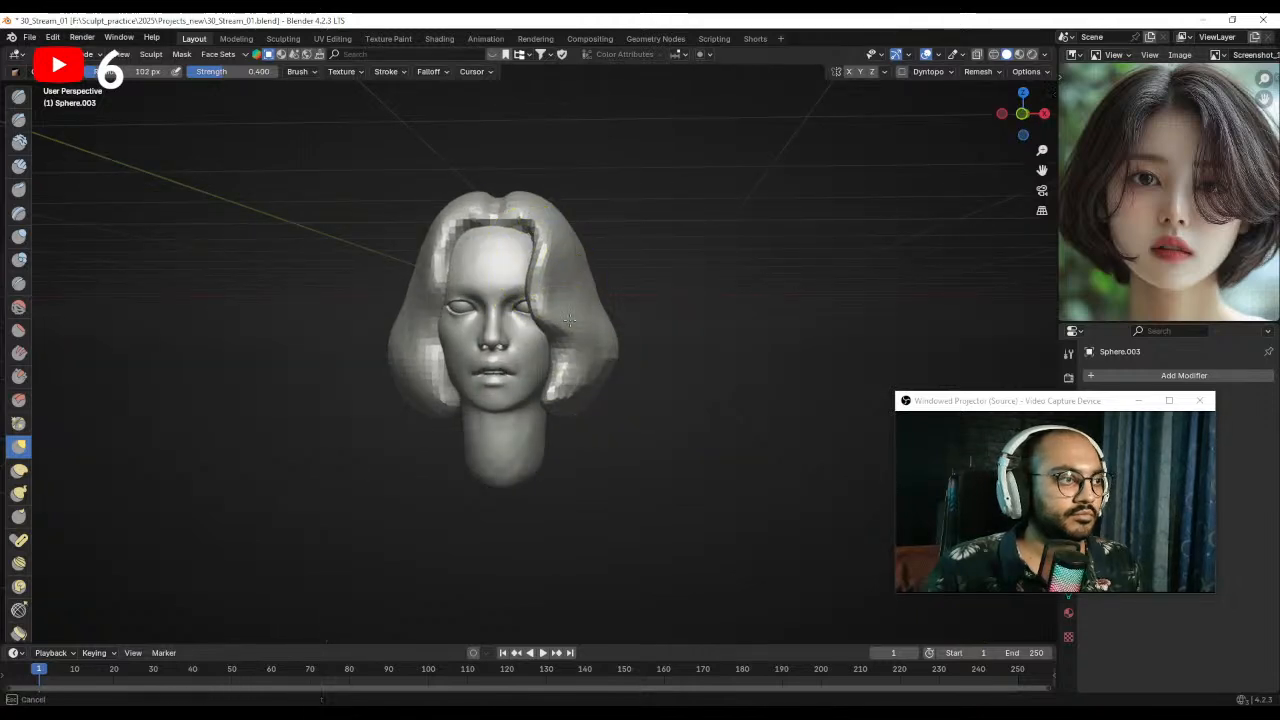
pyautogui.moveTo(572, 313)
pyautogui.mouseDown(button='middle')
pyautogui.moveTo(473, 315)
pyautogui.moveTo(500, 300)
pyautogui.moveTo(638, 342)
pyautogui.mouseUp(button='middle')
pyautogui.press('f')
pyautogui.click(560, 378)
pyautogui.moveTo(552, 378); pyautogui.dragTo(520, 418, button='middle')
pyautogui.moveTo(584, 408); pyautogui.dragTo(586, 403)
pyautogui.press('f')
pyautogui.click(500, 338)
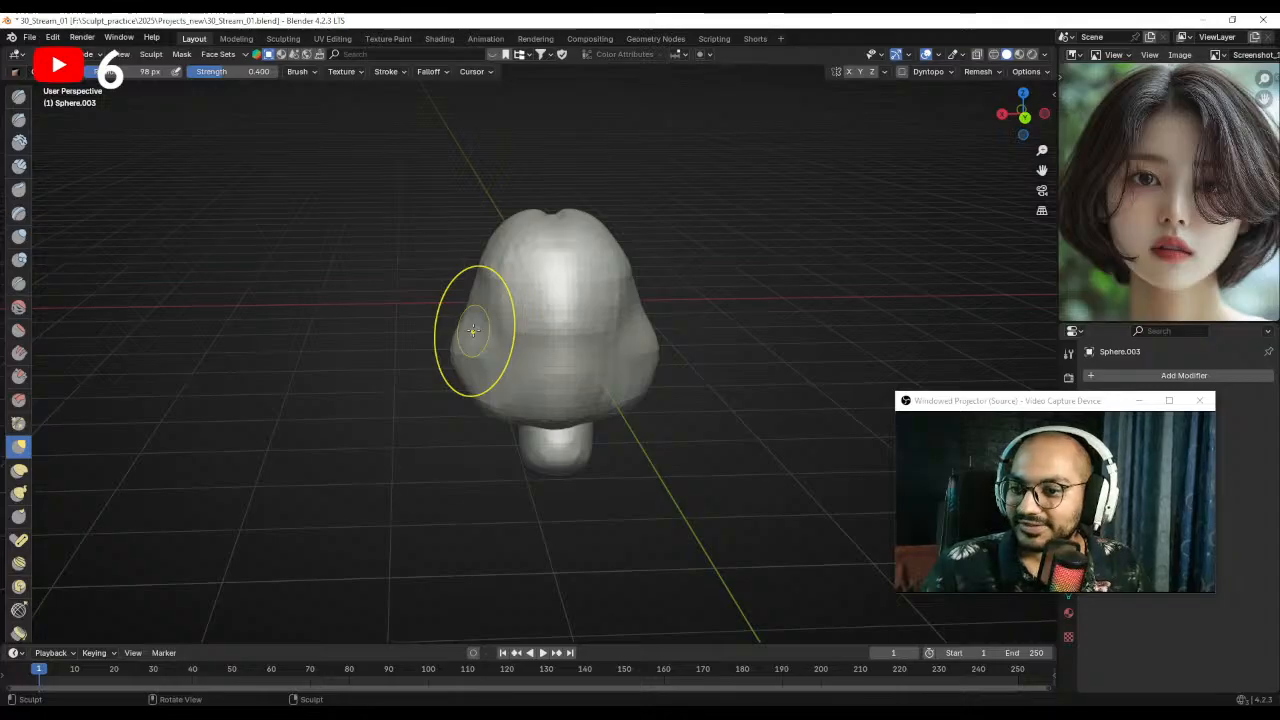
# - Shape the opposite side's hair into a curved edge sweeping from the temple back beside the cheek with the Grab brush
pyautogui.moveTo(594, 357)
pyautogui.mouseDown(button='middle')
pyautogui.moveTo(535, 329)
pyautogui.moveTo(584, 343)
pyautogui.moveTo(573, 333)
pyautogui.mouseUp(button='middle')
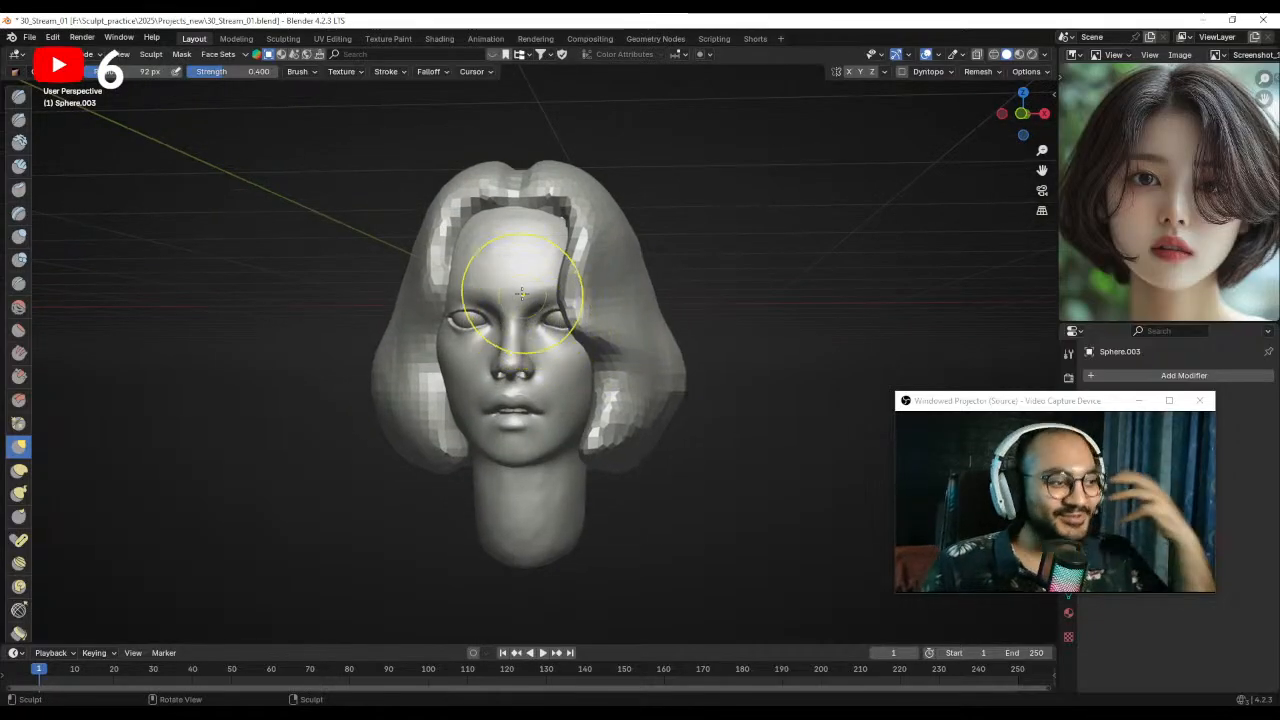
pyautogui.moveTo(497, 343)
pyautogui.keyDown('alt'); pyautogui.mouseDown()
pyautogui.moveTo(532, 346)
pyautogui.moveTo(507, 343)
pyautogui.mouseUp(); pyautogui.keyUp('alt')
pyautogui.press('f')
pyautogui.click(500, 344)
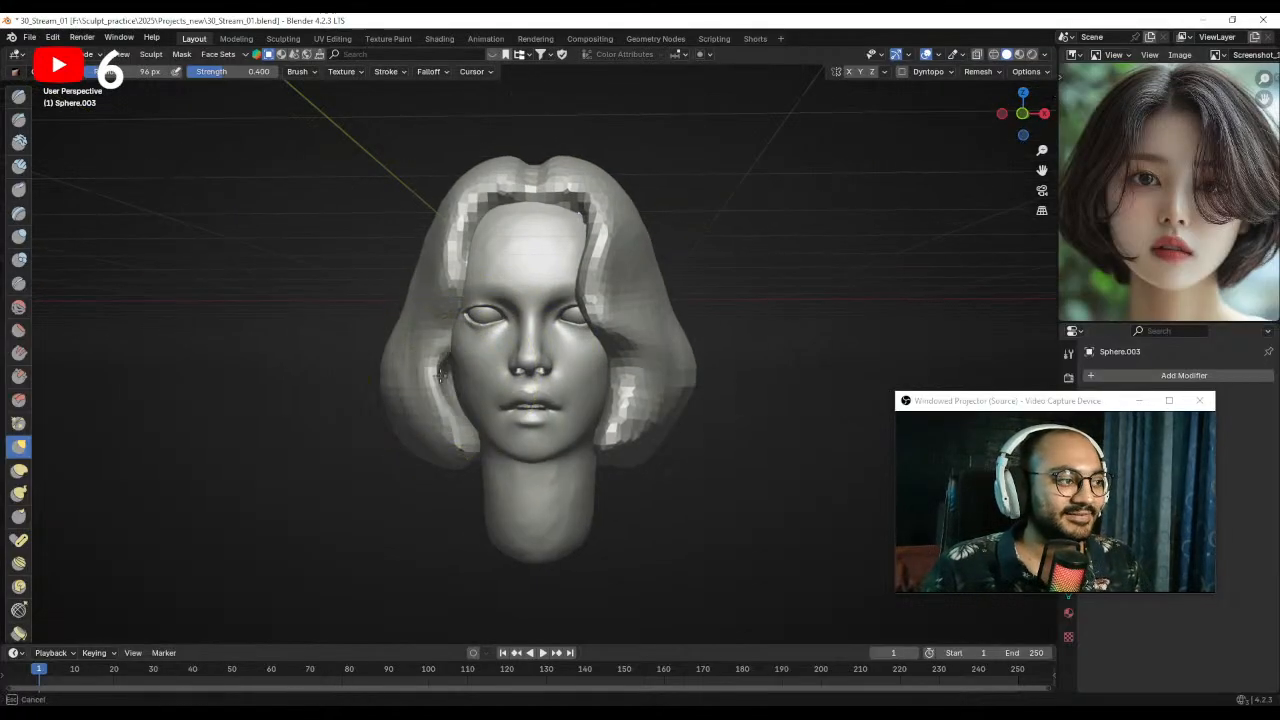
pyautogui.press('f')
pyautogui.moveTo(428, 352); pyautogui.dragTo(431, 350)
pyautogui.press('f')
pyautogui.click(424, 338)
pyautogui.moveTo(455, 325)
pyautogui.mouseDown(button='middle')
pyautogui.moveTo(513, 323)
pyautogui.moveTo(463, 274)
pyautogui.moveTo(480, 269)
pyautogui.mouseUp(button='middle')
pyautogui.press('f')
pyautogui.click(476, 270)
pyautogui.moveTo(474, 272); pyautogui.dragTo(468, 272)
pyautogui.moveTo(476, 313); pyautogui.dragTo(566, 362, button='middle')
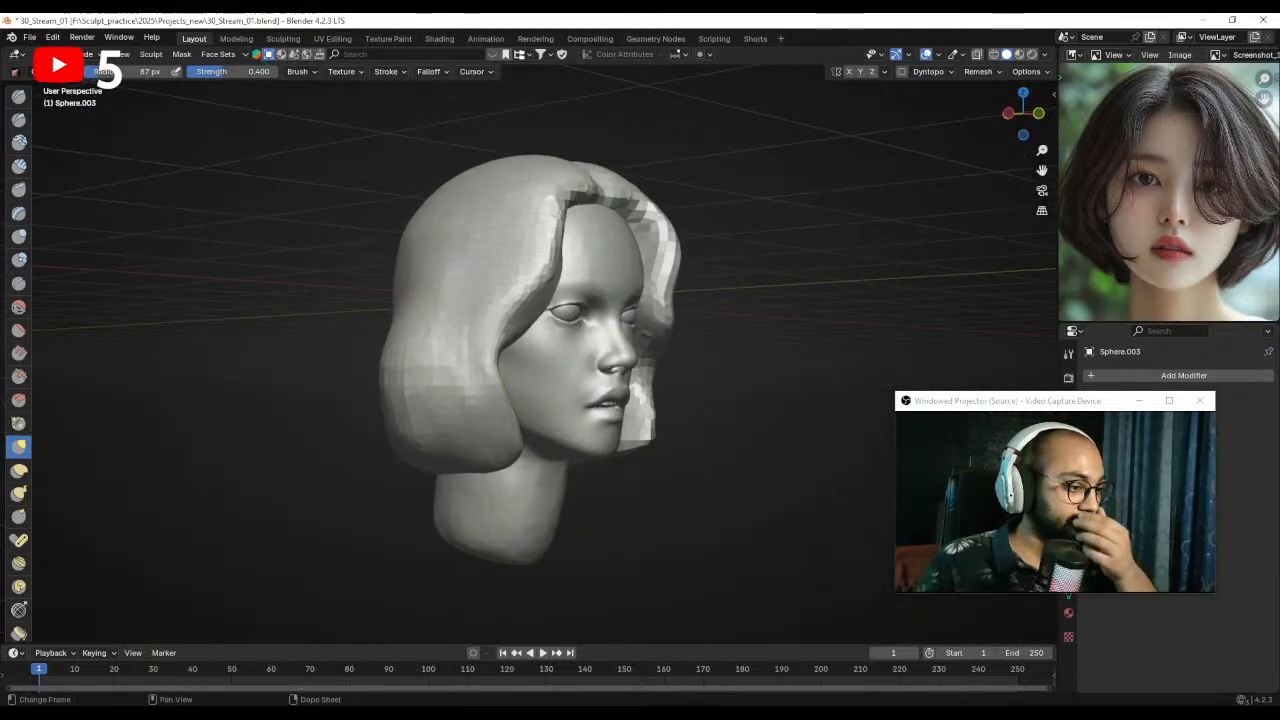
# - Switch to the browser and look through the lesson list of the Noob's Guide to Head Sculpting course
pyautogui.click(476, 706)
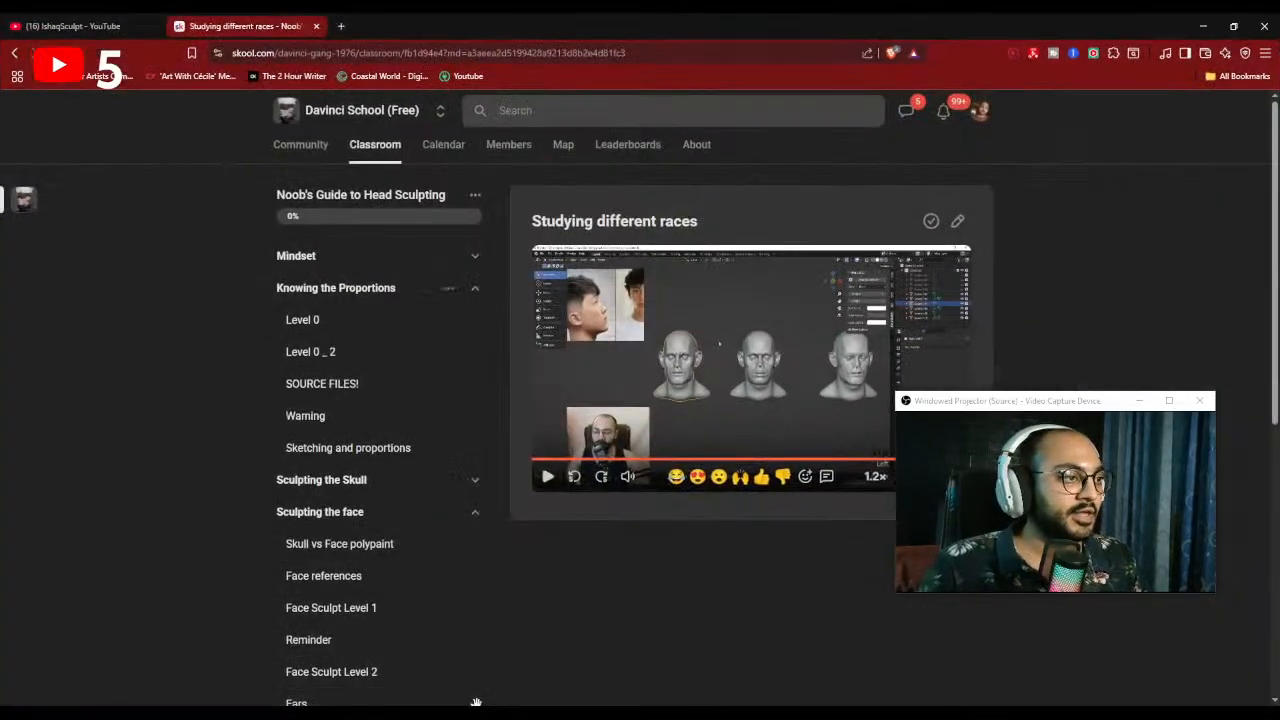
pyautogui.scroll(-4, 380, 449)
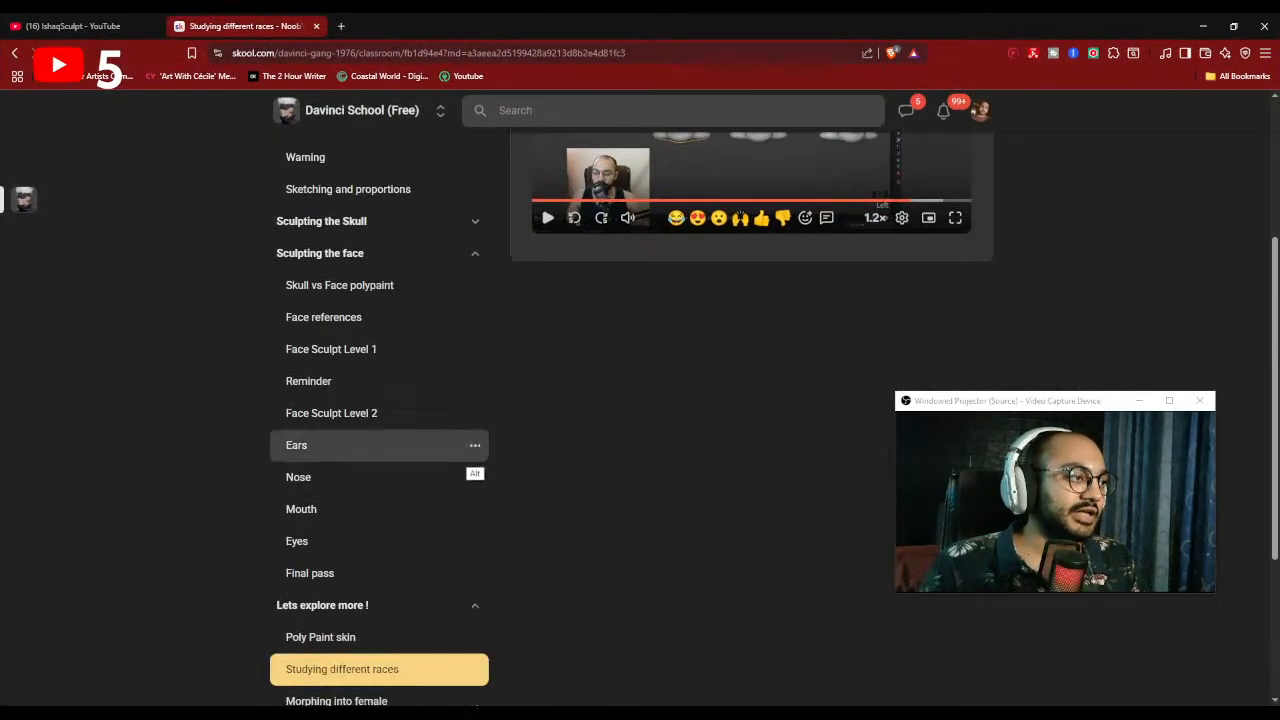
pyautogui.scroll(4, 380, 449)
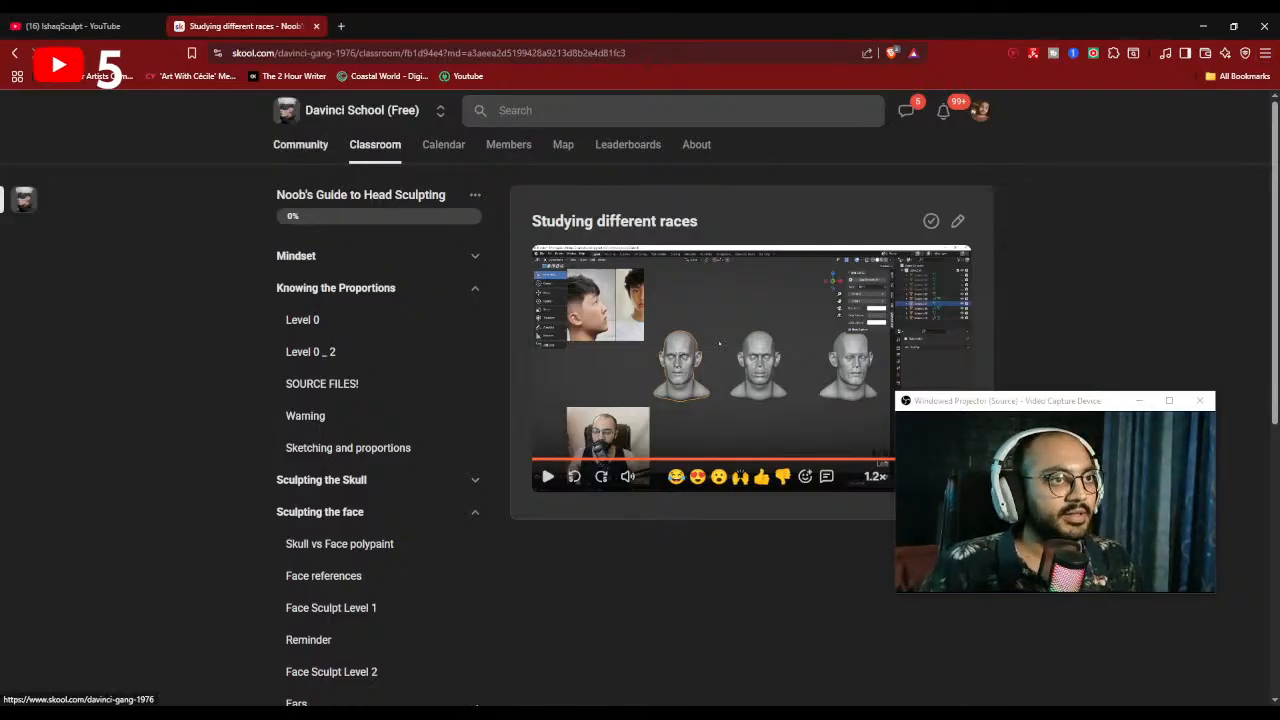
# - Look through the Davinci School (Free) community feed and its classroom courses, and return to Blender
pyautogui.hotkey('alt', 'Left')
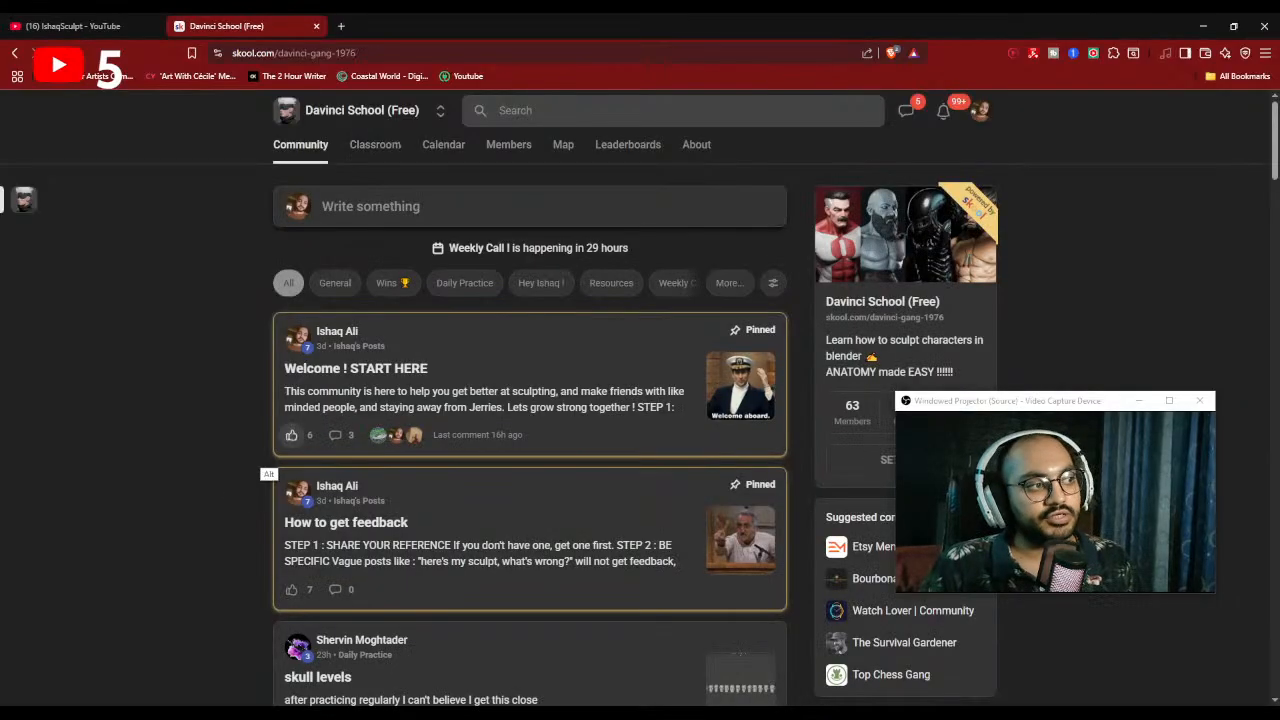
pyautogui.scroll(-3, 530, 400)
pyautogui.scroll(-2, 219, 409)
pyautogui.scroll(6, 210, 400)
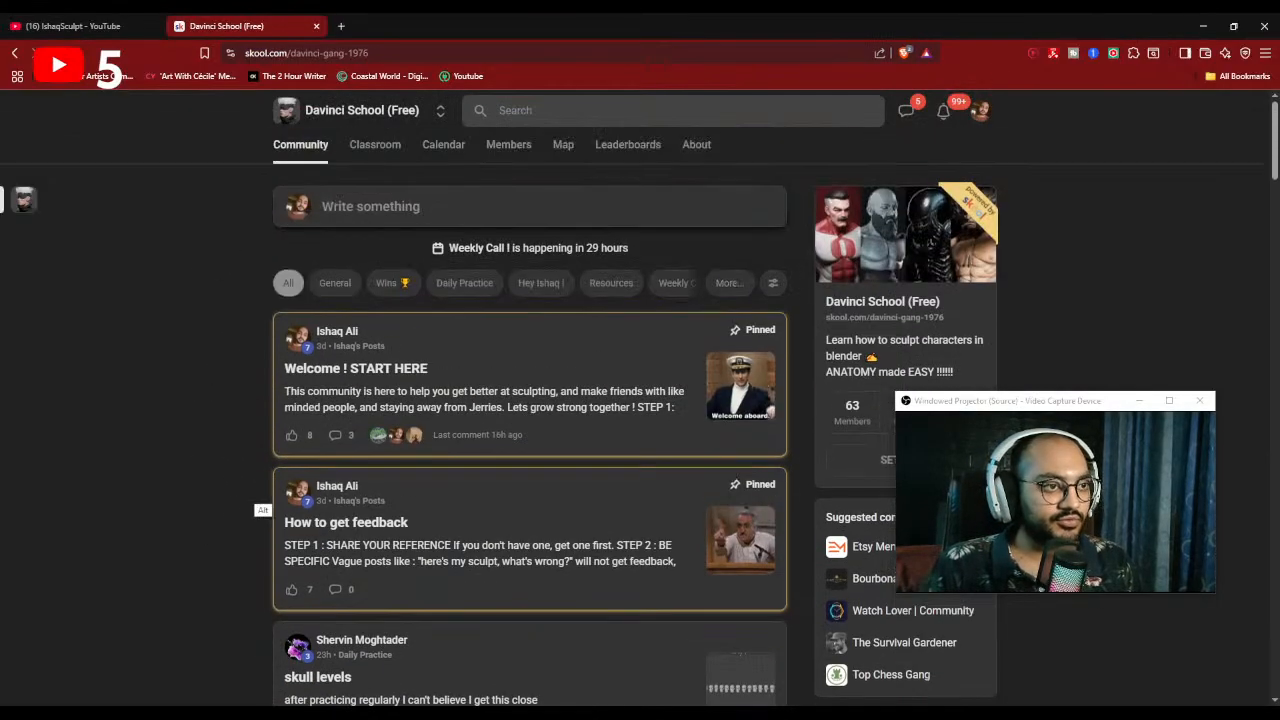
pyautogui.scroll(-1, 808, 388)
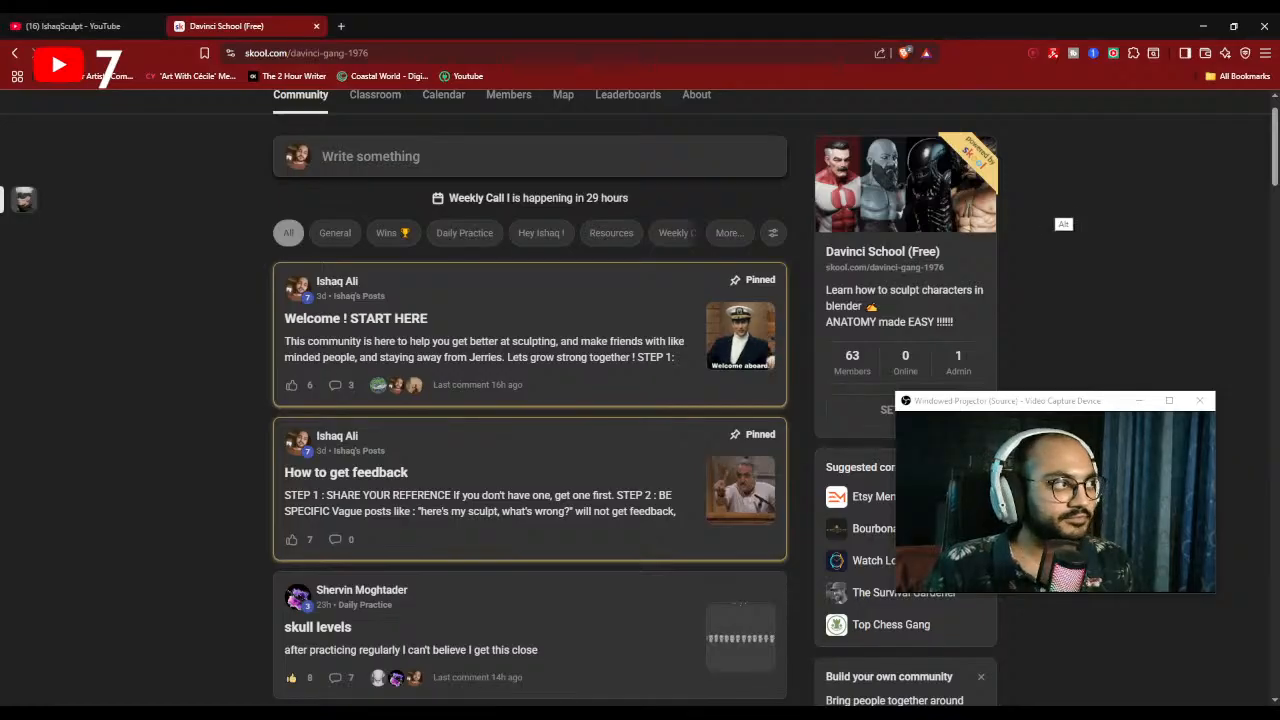
pyautogui.scroll(1, 530, 400)
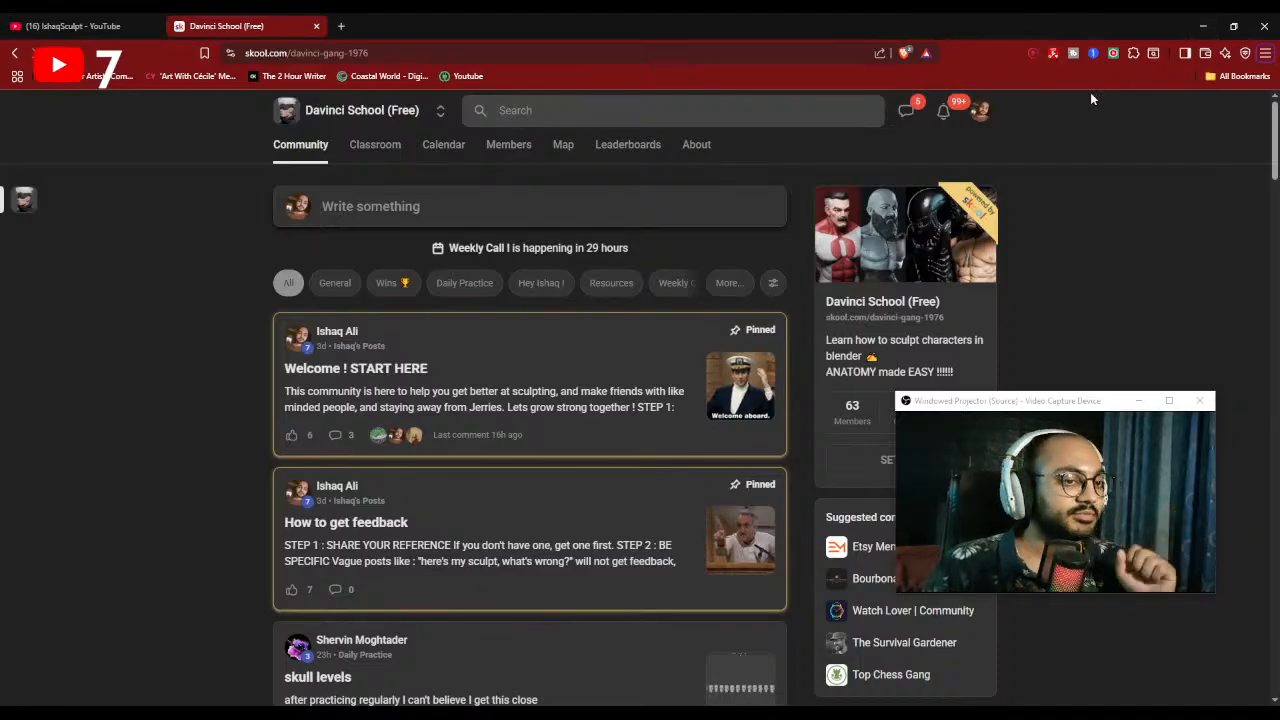
pyautogui.click(375, 144)
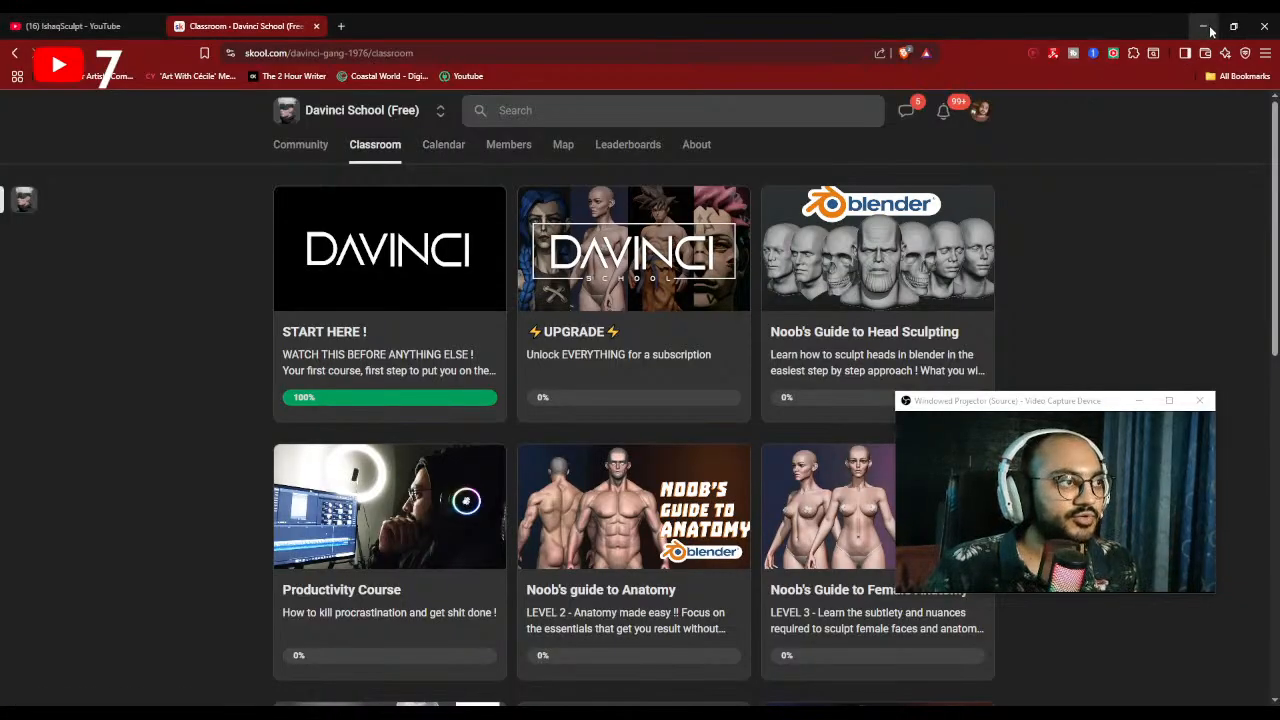
pyautogui.click(1207, 27)
# - Select the Draw brush and set its radius to 37 px for work on the front hair edges
pyautogui.moveTo(808, 177)
pyautogui.mouseDown(button='middle')
pyautogui.moveTo(651, 271)
pyautogui.moveTo(600, 211)
pyautogui.mouseUp(button='middle')
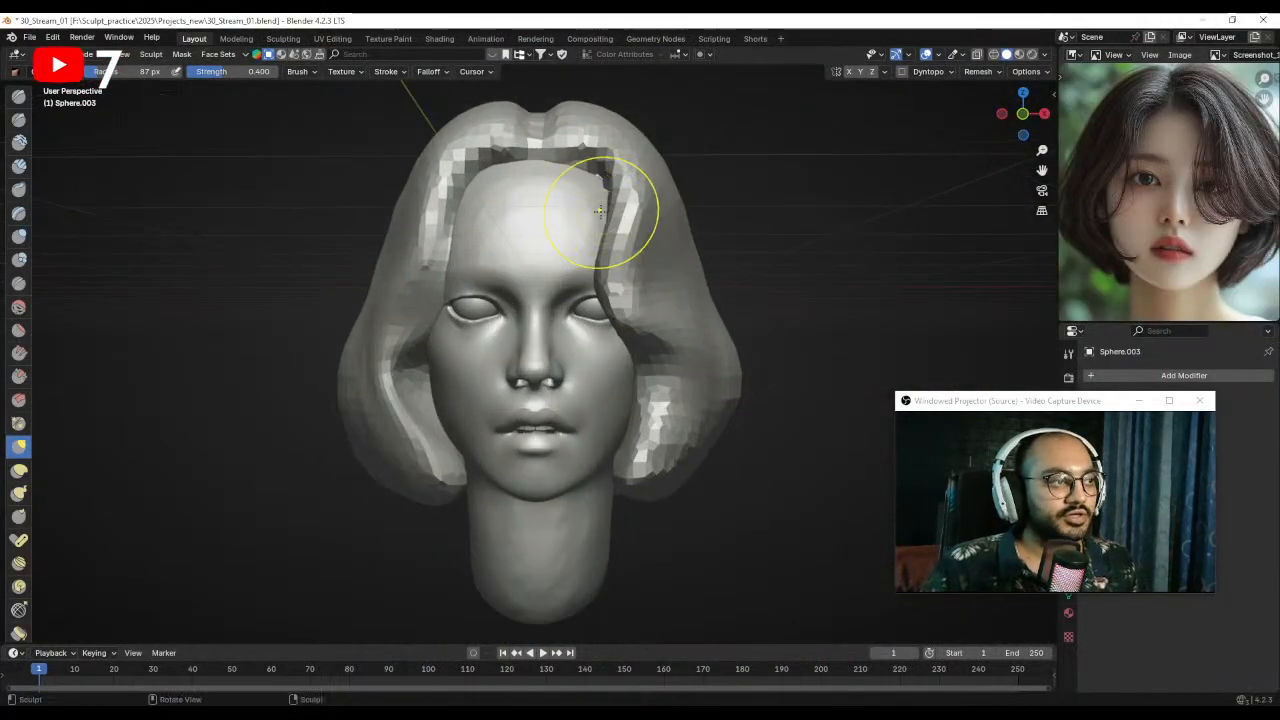
pyautogui.click(19, 97)
pyautogui.scroll(1, 435, 270)
pyautogui.moveTo(435, 270); pyautogui.dragTo(453, 278, button='middle')
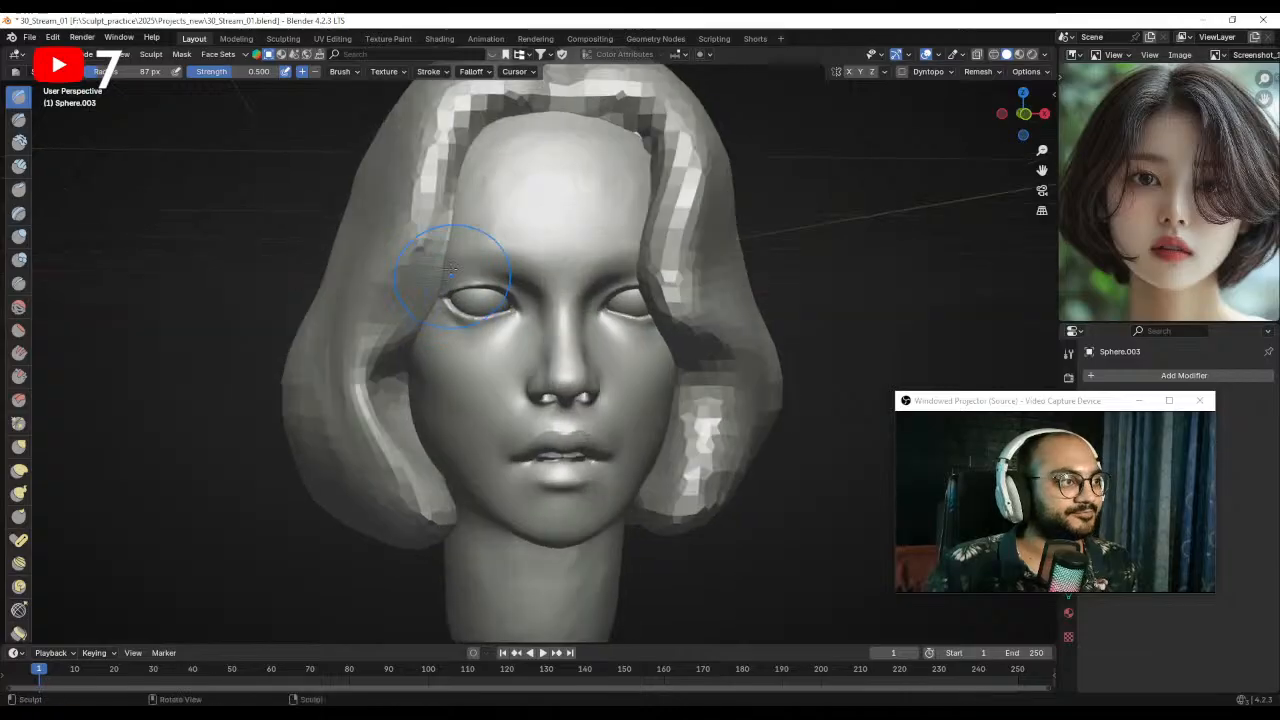
pyautogui.scroll(-3, 455, 278)
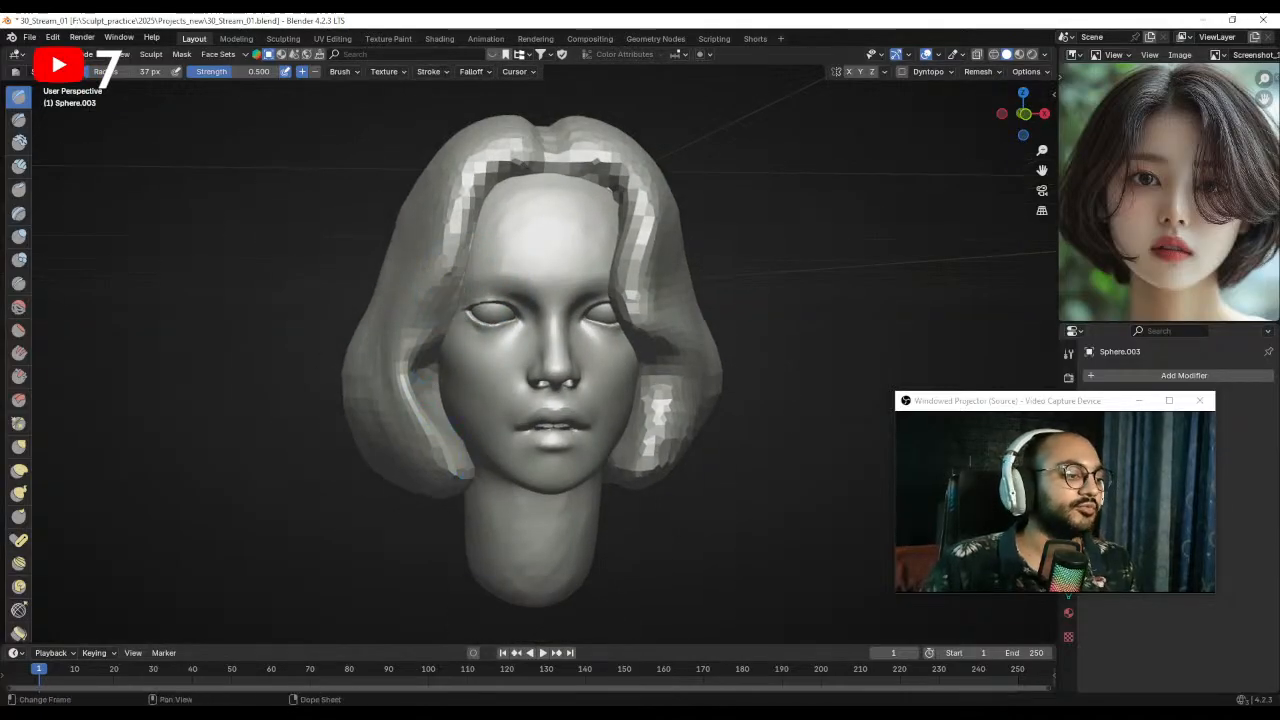
# - Switch to the browser, open the Davinci School community instead of the free one, and look through its feed
pyautogui.click(440, 715)
pyautogui.click(440, 110)
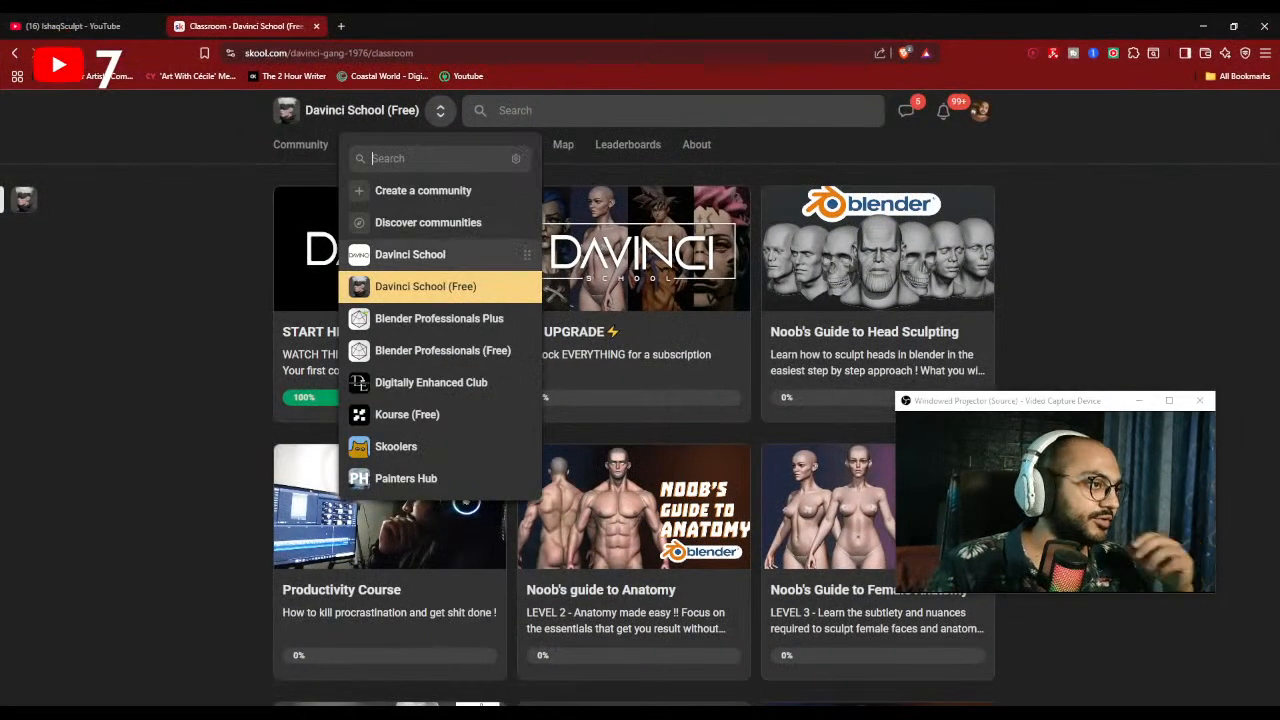
pyautogui.click(442, 256)
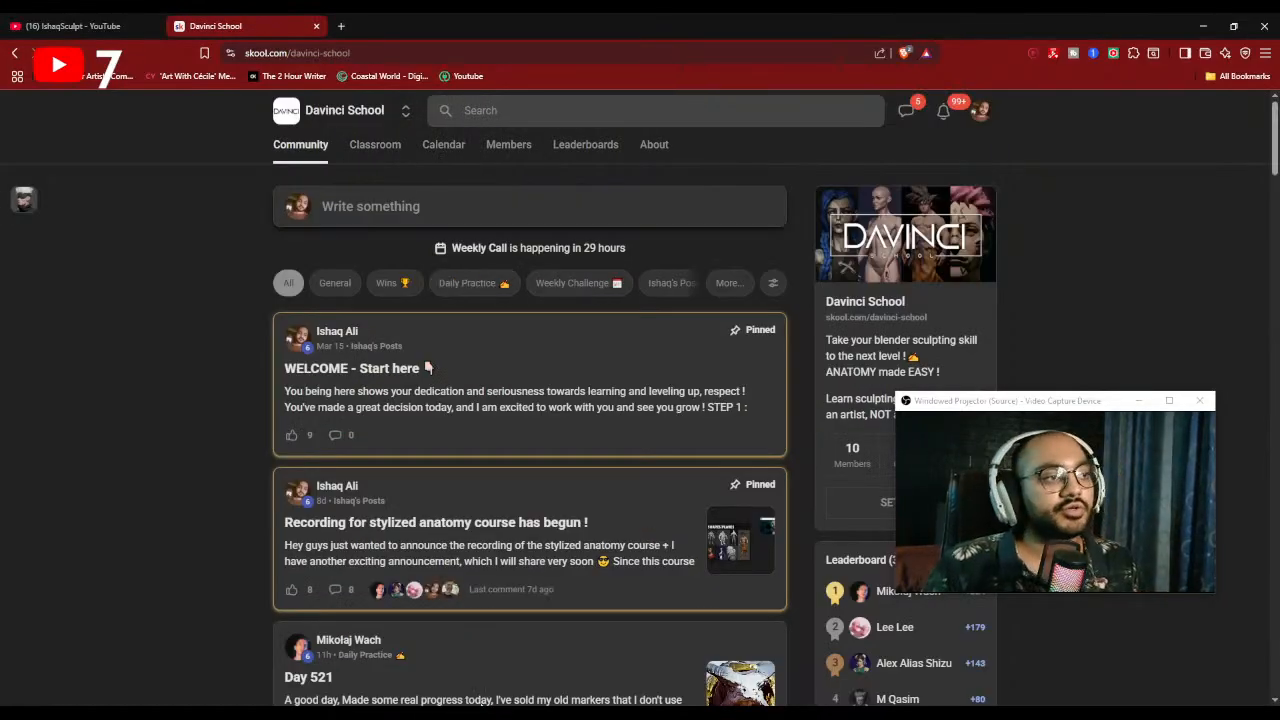
pyautogui.scroll(-2, 800, 290)
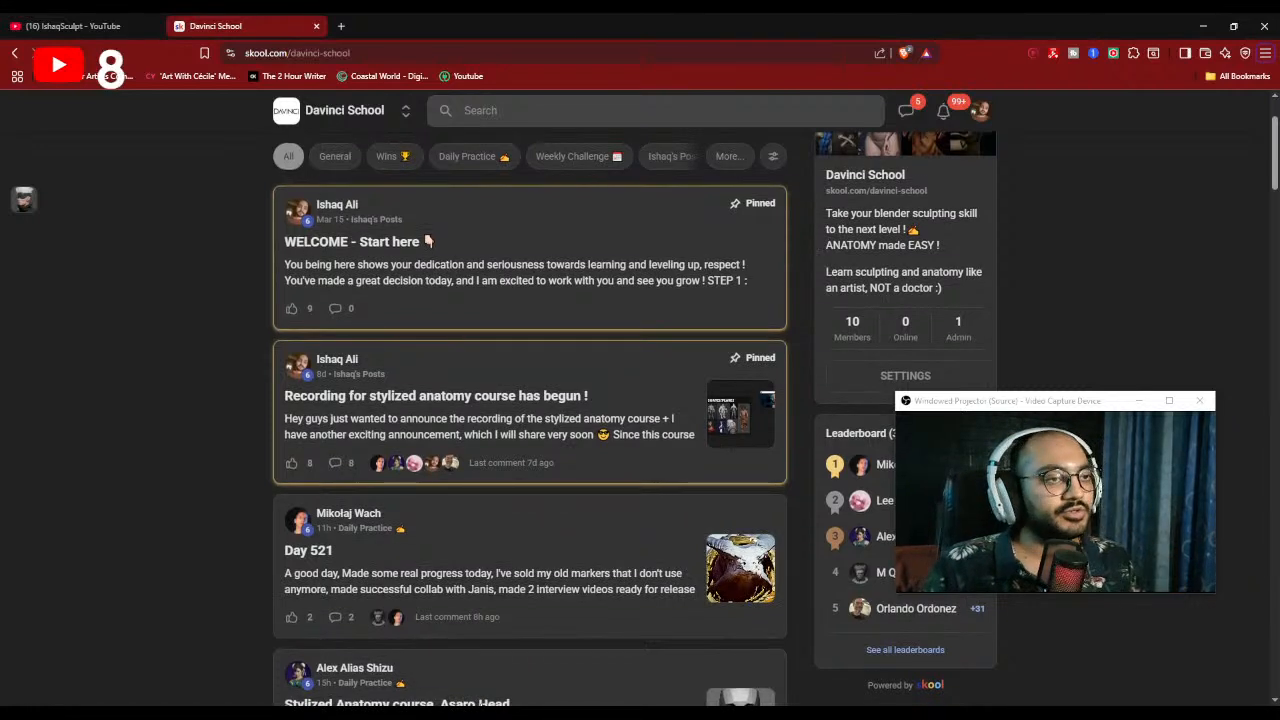
pyautogui.scroll(2, 530, 420)
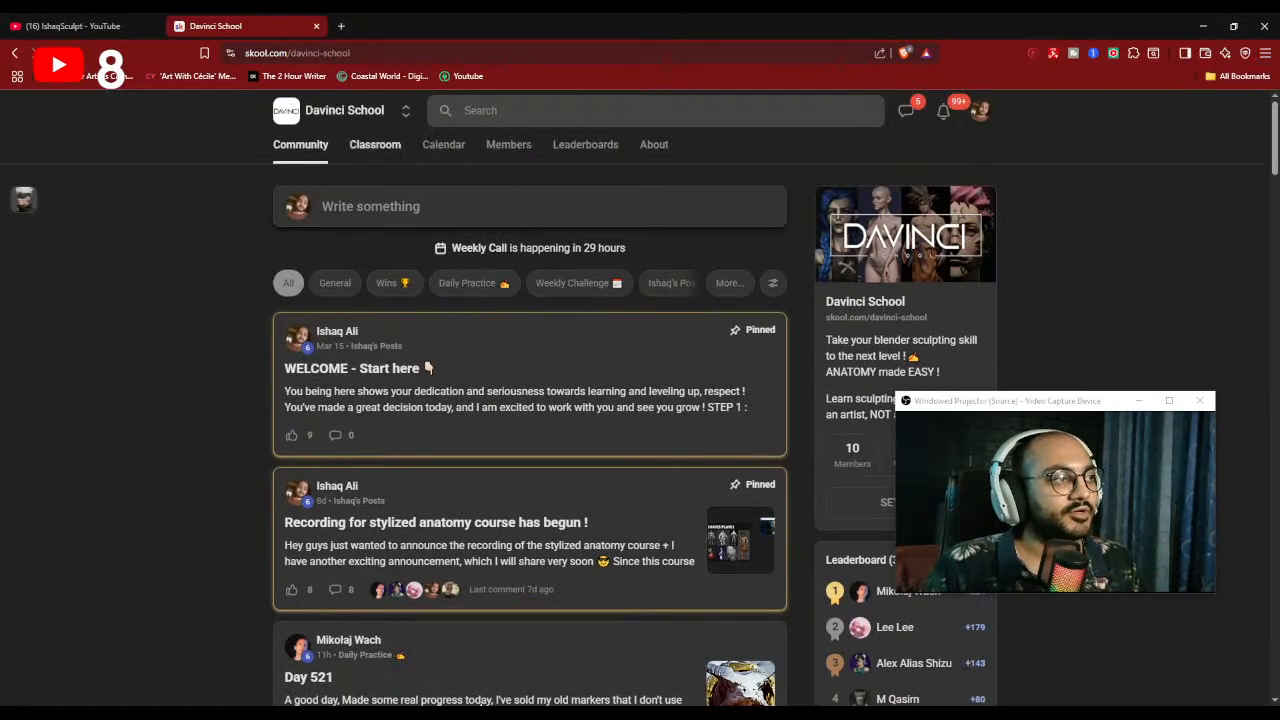
# - Look through the courses in the Davinci School classroom, and return to Blender
pyautogui.click(375, 144)
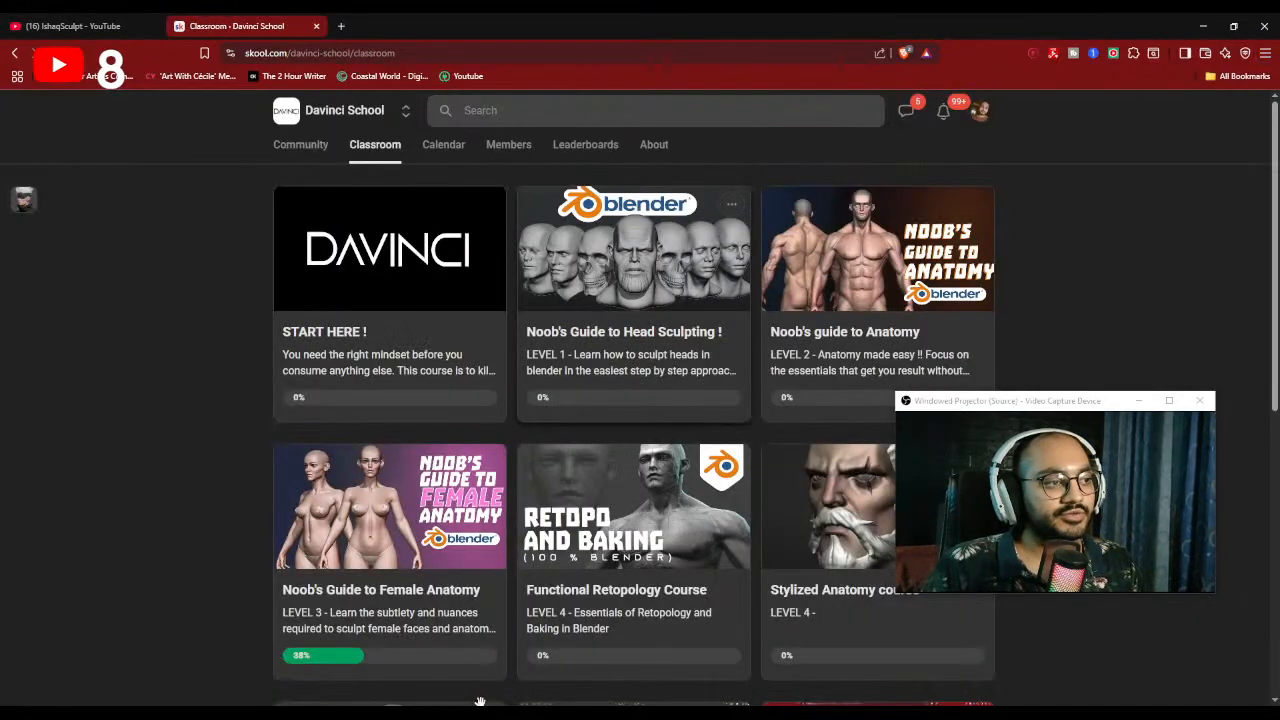
pyautogui.scroll(-2, 480, 702)
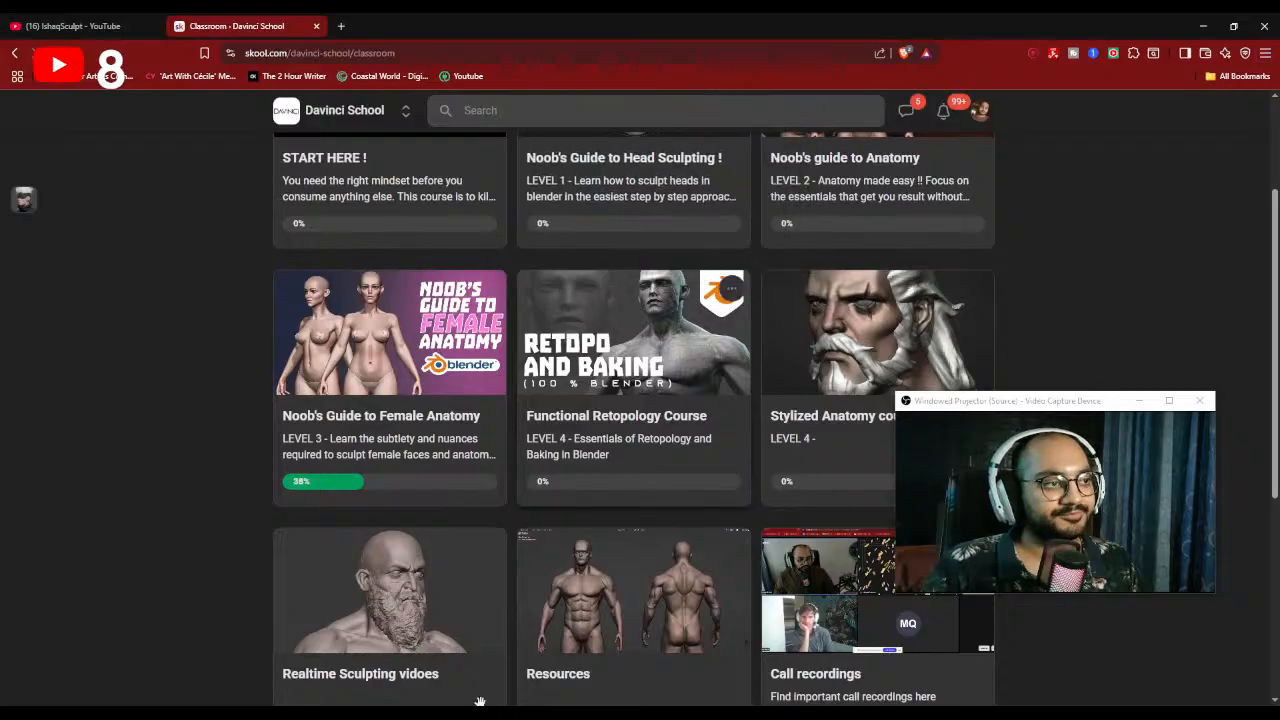
pyautogui.scroll(2, 210, 470)
pyautogui.scroll(-3, 217, 286)
pyautogui.scroll(3, 481, 706)
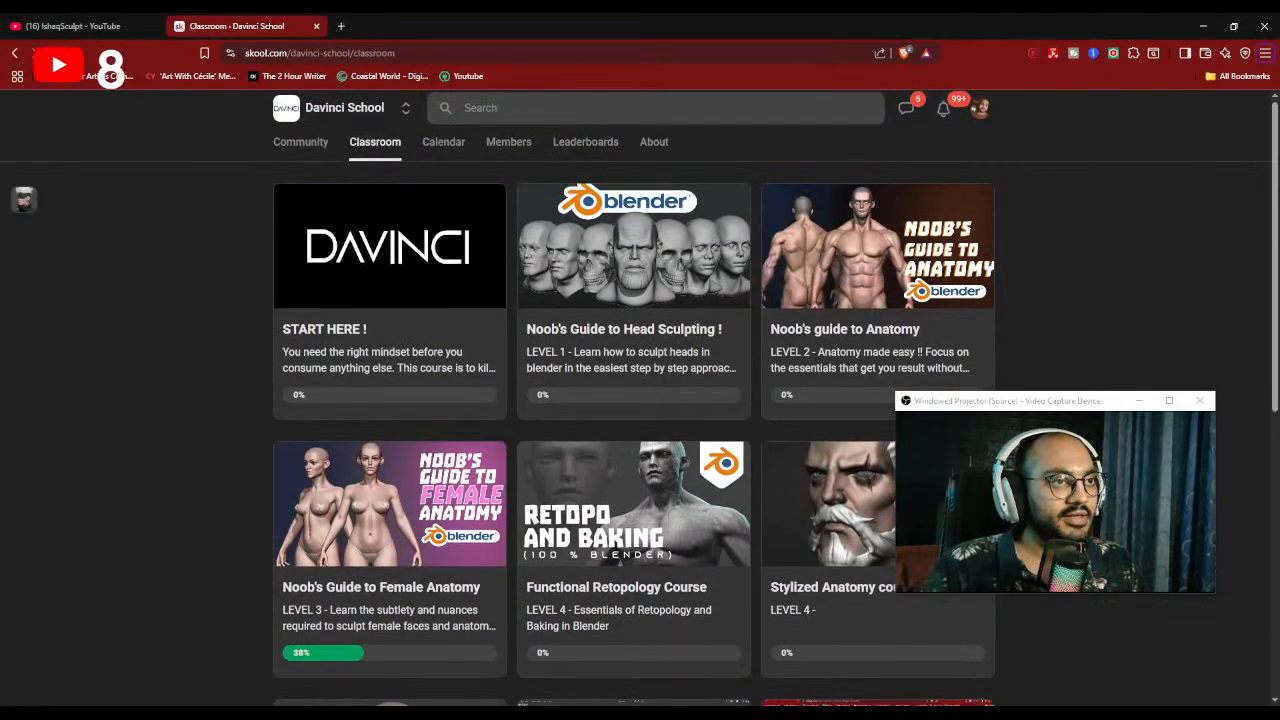
pyautogui.click(1203, 26)
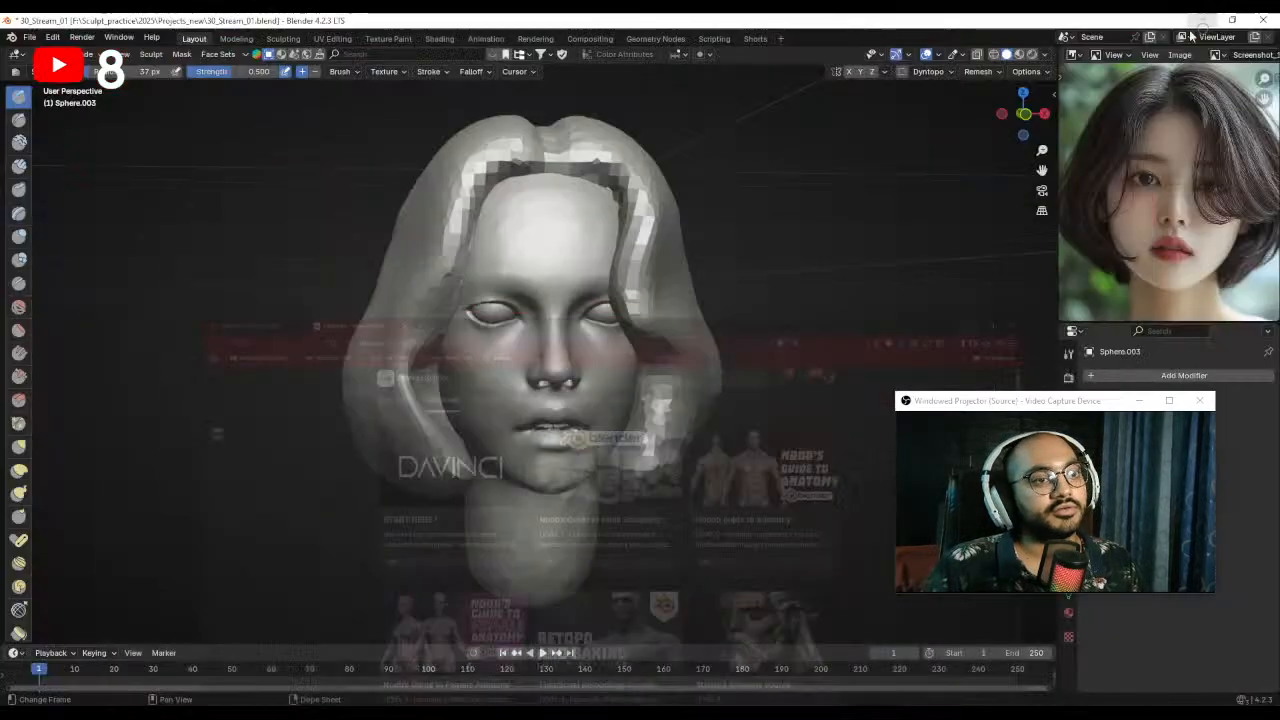
# - Draw along the inner edge of the hair beside the uncovered eye, from the temple down to the cheek
pyautogui.scroll(1, 464, 260)
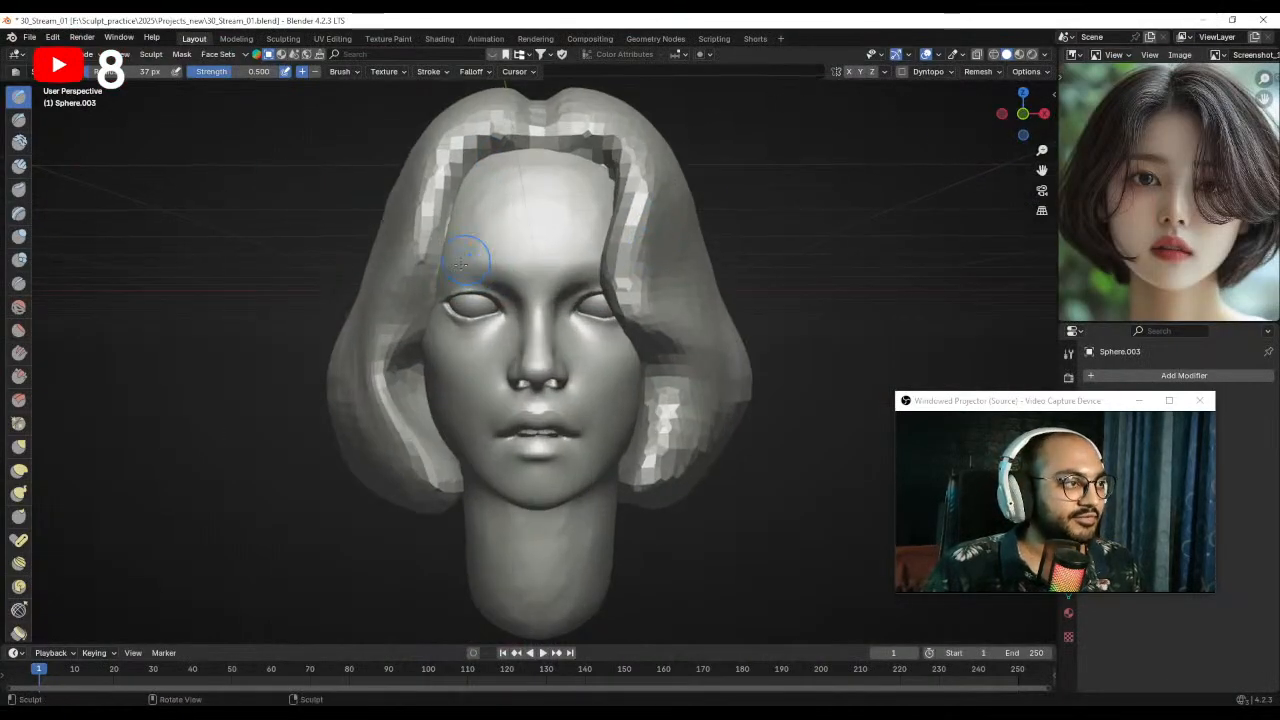
pyautogui.moveTo(422, 321); pyautogui.dragTo(437, 281)
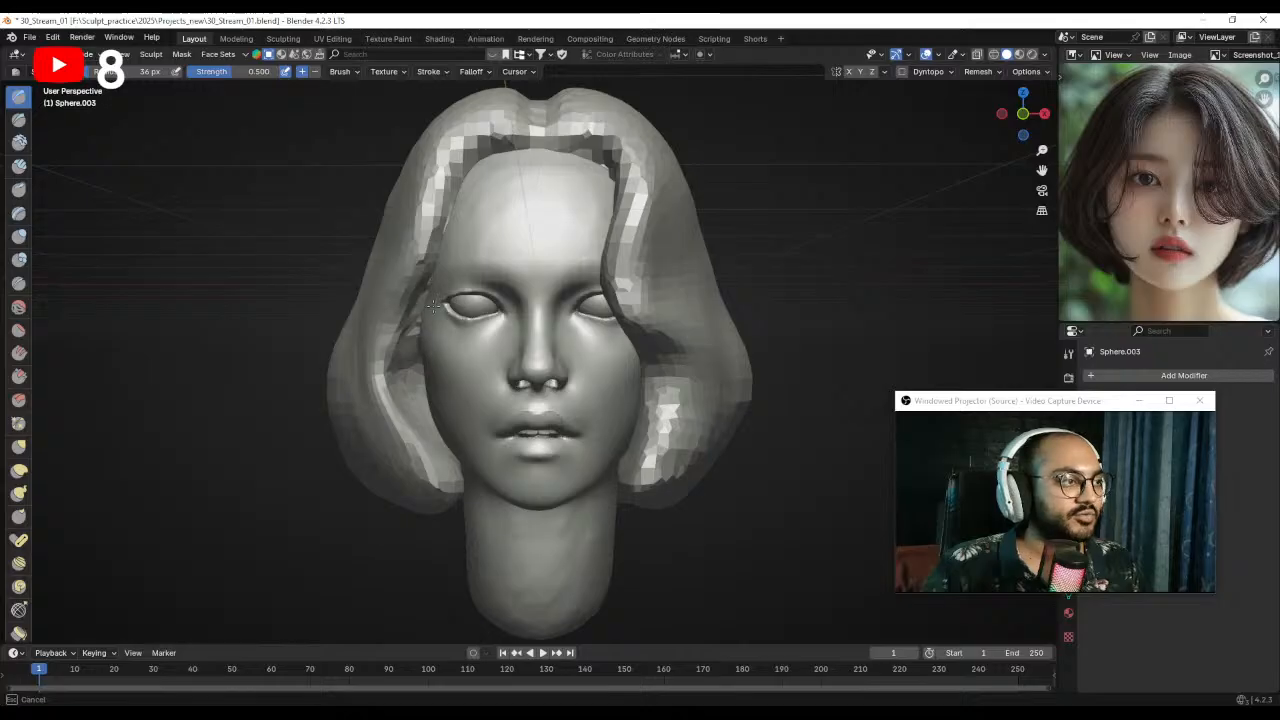
pyautogui.moveTo(437, 333); pyautogui.dragTo(471, 257, button='middle')
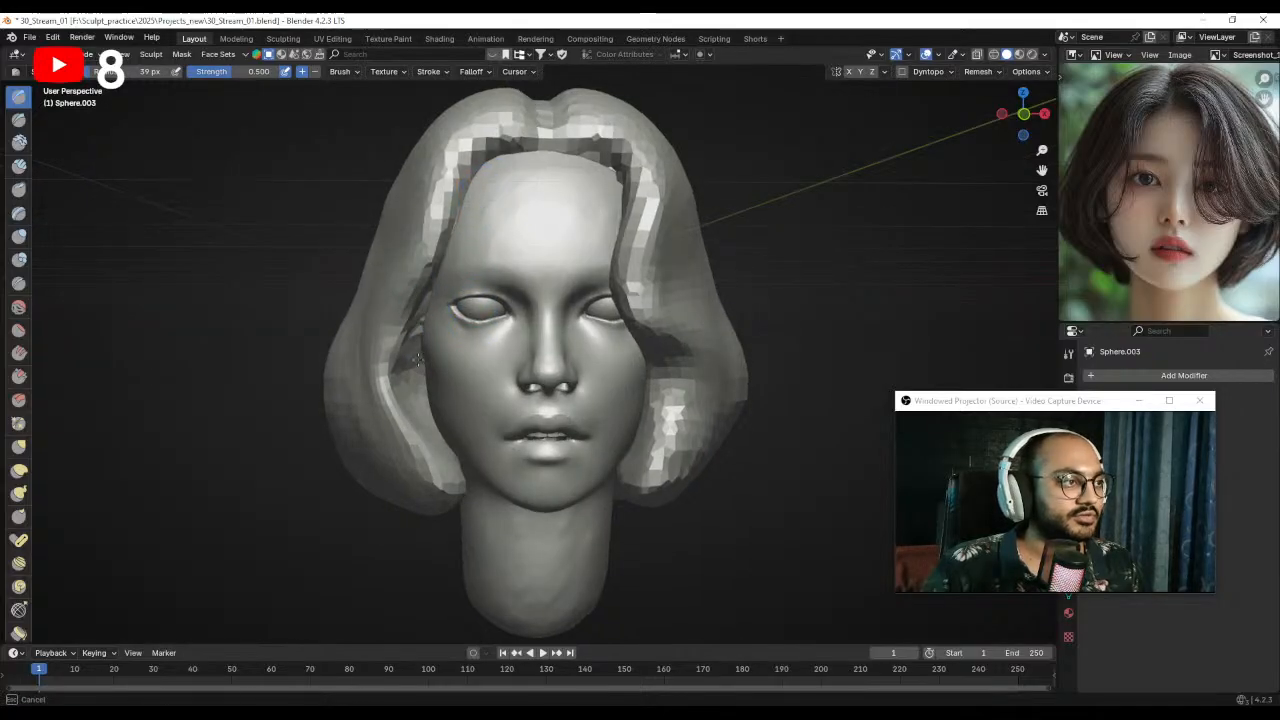
pyautogui.moveTo(423, 350); pyautogui.dragTo(424, 390)
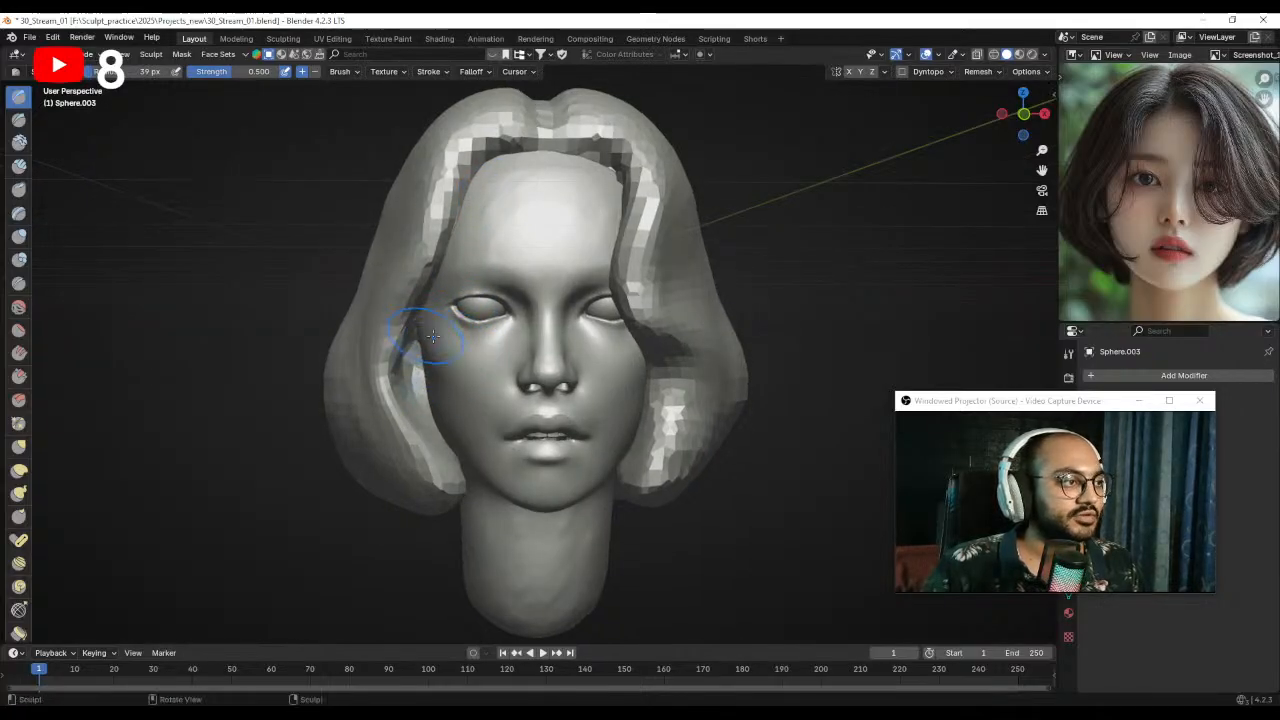
pyautogui.moveTo(431, 330); pyautogui.dragTo(415, 300, button='middle')
pyautogui.moveTo(408, 322); pyautogui.dragTo(416, 388)
pyautogui.moveTo(418, 384)
pyautogui.mouseDown(button='middle')
pyautogui.moveTo(467, 397)
pyautogui.moveTo(470, 385)
pyautogui.mouseUp(button='middle')
# - Set the Draw radius to 27 px and build up the same hair edge beside the temple and cheek
pyautogui.scroll(-2, 475, 335)
pyautogui.moveTo(480, 330); pyautogui.dragTo(507, 353, button='middle')
pyautogui.scroll(-3, 520, 348)
pyautogui.scroll(2, 512, 350)
pyautogui.press('f')
pyautogui.click(488, 353)
pyautogui.moveTo(472, 342)
pyautogui.mouseDown()
pyautogui.moveTo(463, 376)
pyautogui.moveTo(477, 317)
pyautogui.moveTo(461, 352)
pyautogui.mouseUp()
pyautogui.moveTo(471, 308); pyautogui.dragTo(460, 344)
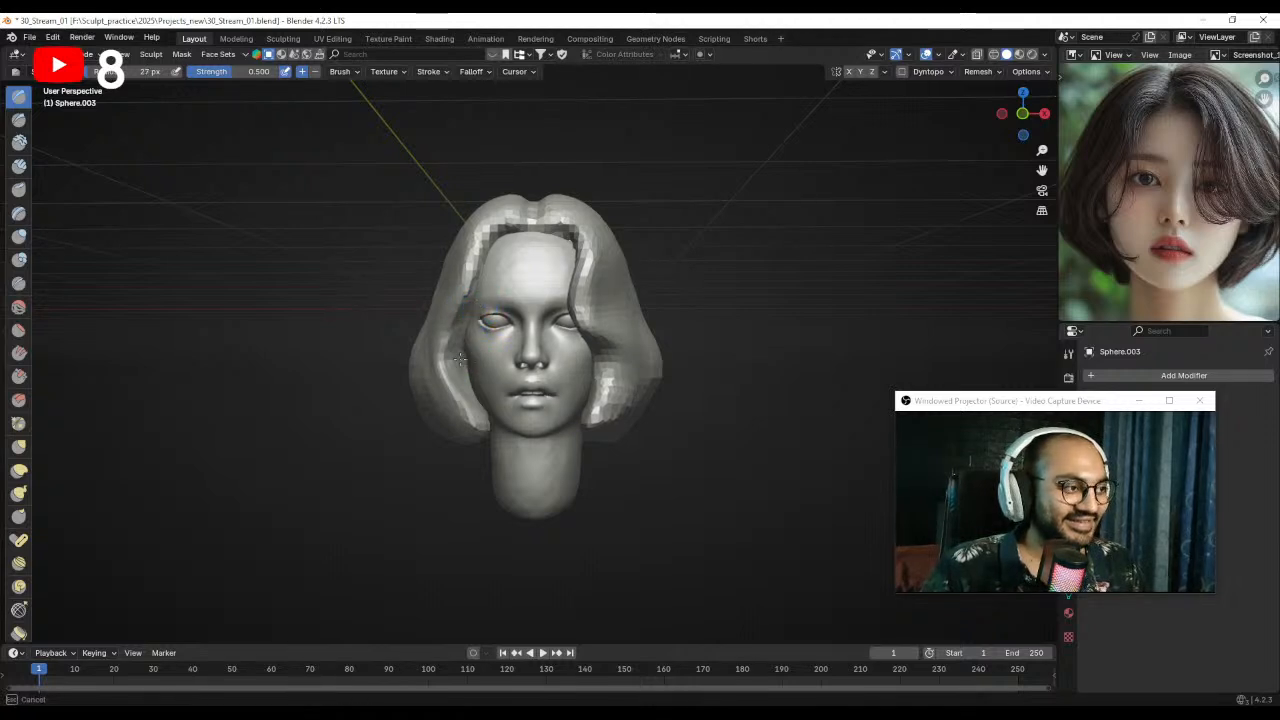
pyautogui.scroll(-2, 469, 341)
pyautogui.moveTo(469, 341); pyautogui.dragTo(537, 340, button='middle')
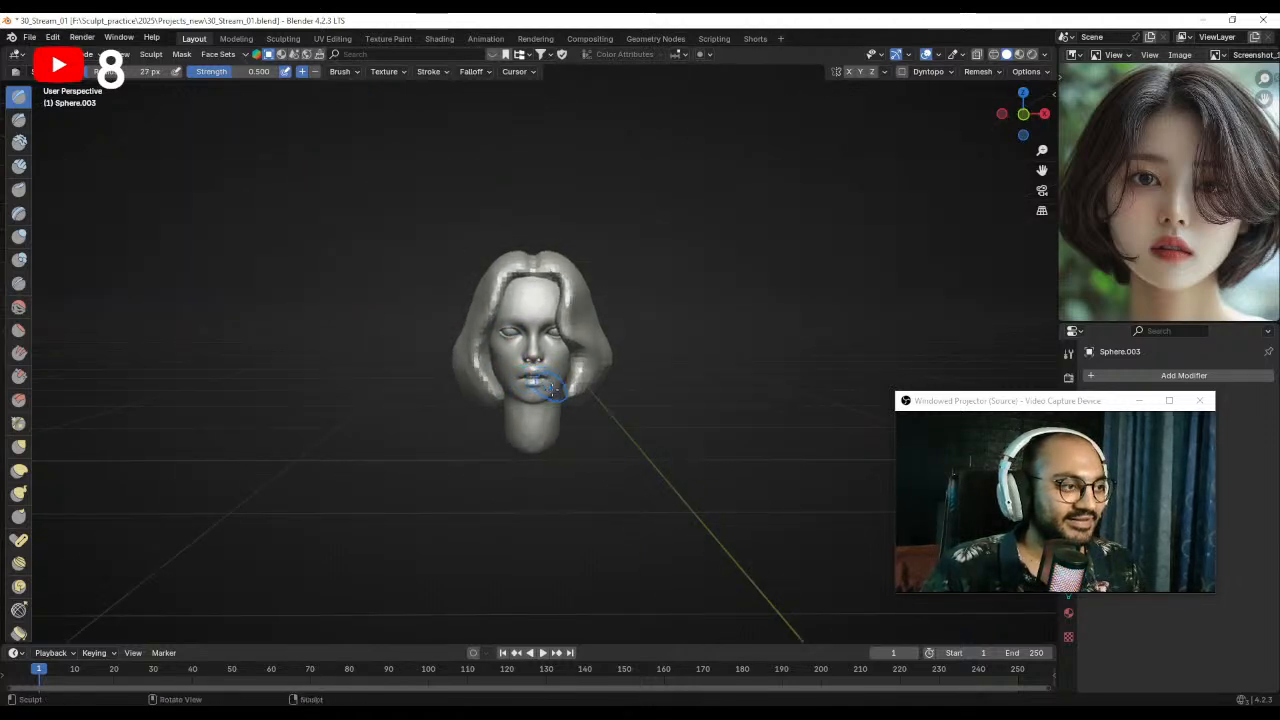
pyautogui.scroll(3, 538, 332)
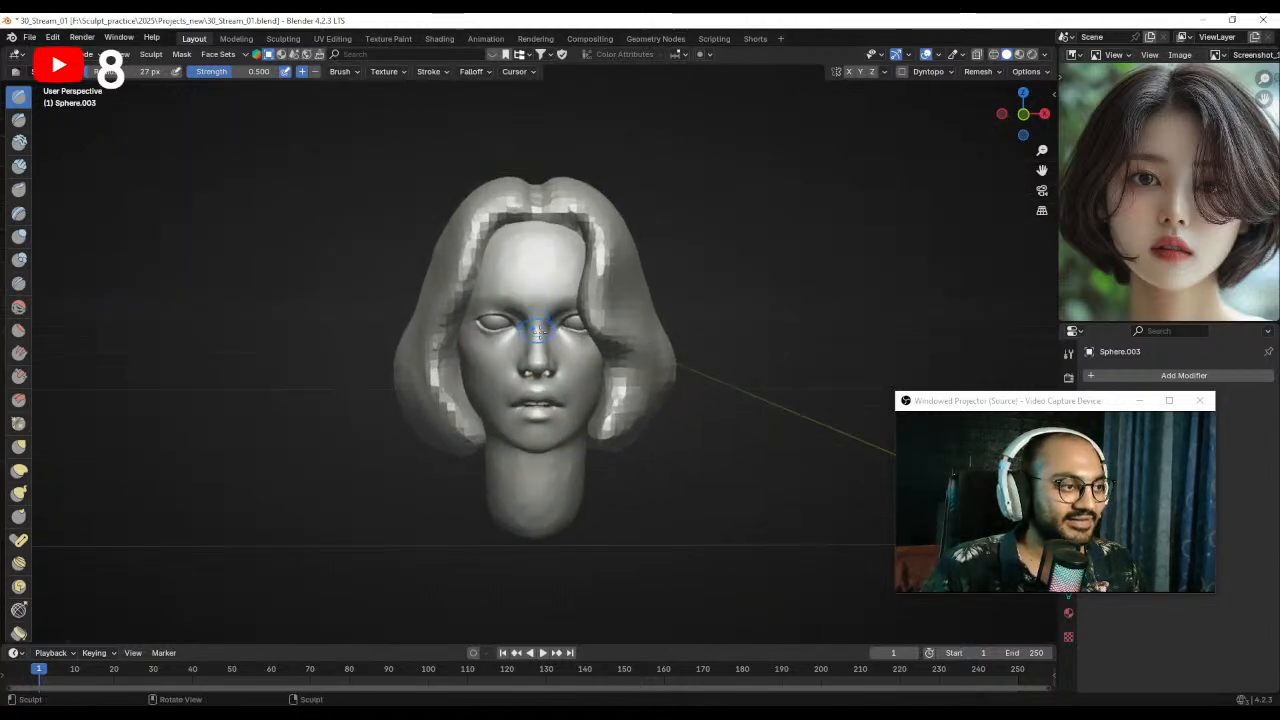
pyautogui.rightClick(484, 318)
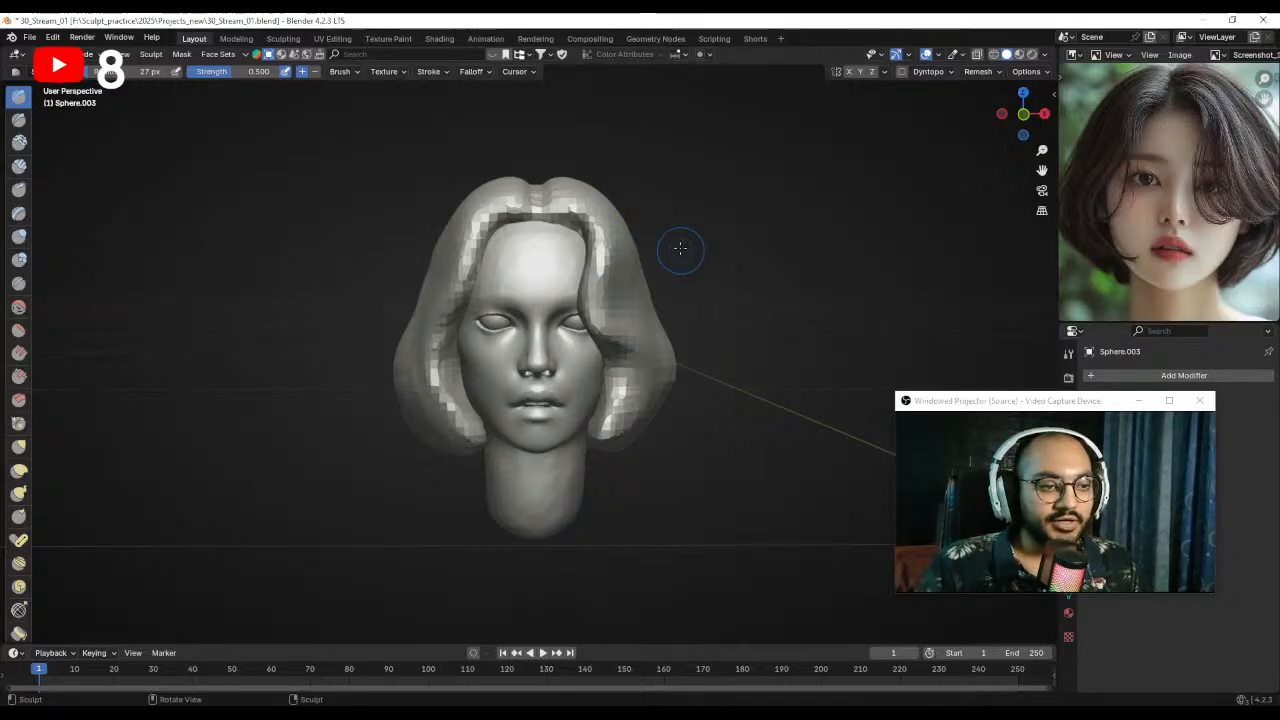
# - Switch to Object Mode, add a sphere mesh and move it along the X axis beside the head
pyautogui.moveTo(537, 280)
pyautogui.keyDown('ctrl'); pyautogui.mouseDown(button='middle')
pyautogui.moveTo(540, 231)
pyautogui.moveTo(600, 230)
pyautogui.mouseUp(button='middle'); pyautogui.keyUp('ctrl')
pyautogui.hotkey('alt', 'q')
pyautogui.moveTo(662, 276)
pyautogui.mouseDown(button='middle')
pyautogui.moveTo(692, 311)
pyautogui.moveTo(659, 285)
pyautogui.moveTo(663, 295)
pyautogui.moveTo(623, 296)
pyautogui.mouseUp(button='middle')
pyautogui.hotkey('ctrl', 'Tab')
pyautogui.click(692, 310)
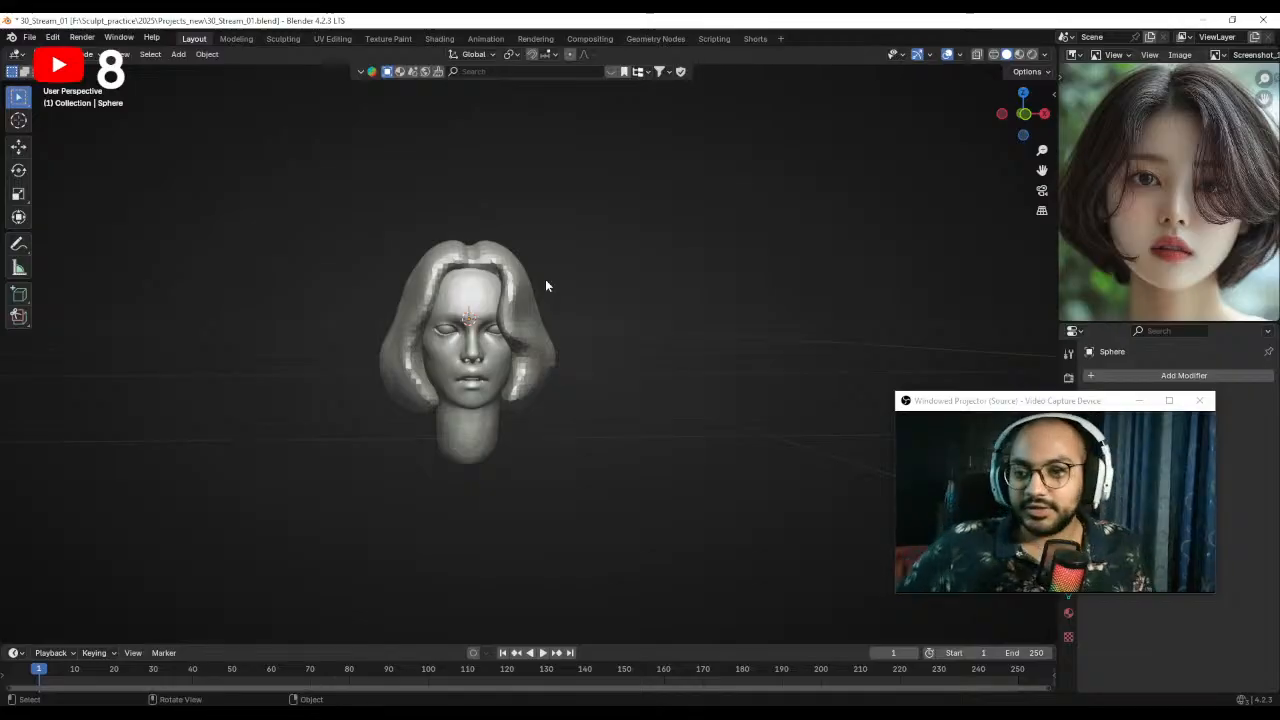
pyautogui.keyDown('shift'); pyautogui.moveTo(608, 330); pyautogui.dragTo(618, 314, button='middle'); pyautogui.keyUp('shift')
pyautogui.hotkey('shift', 'a')
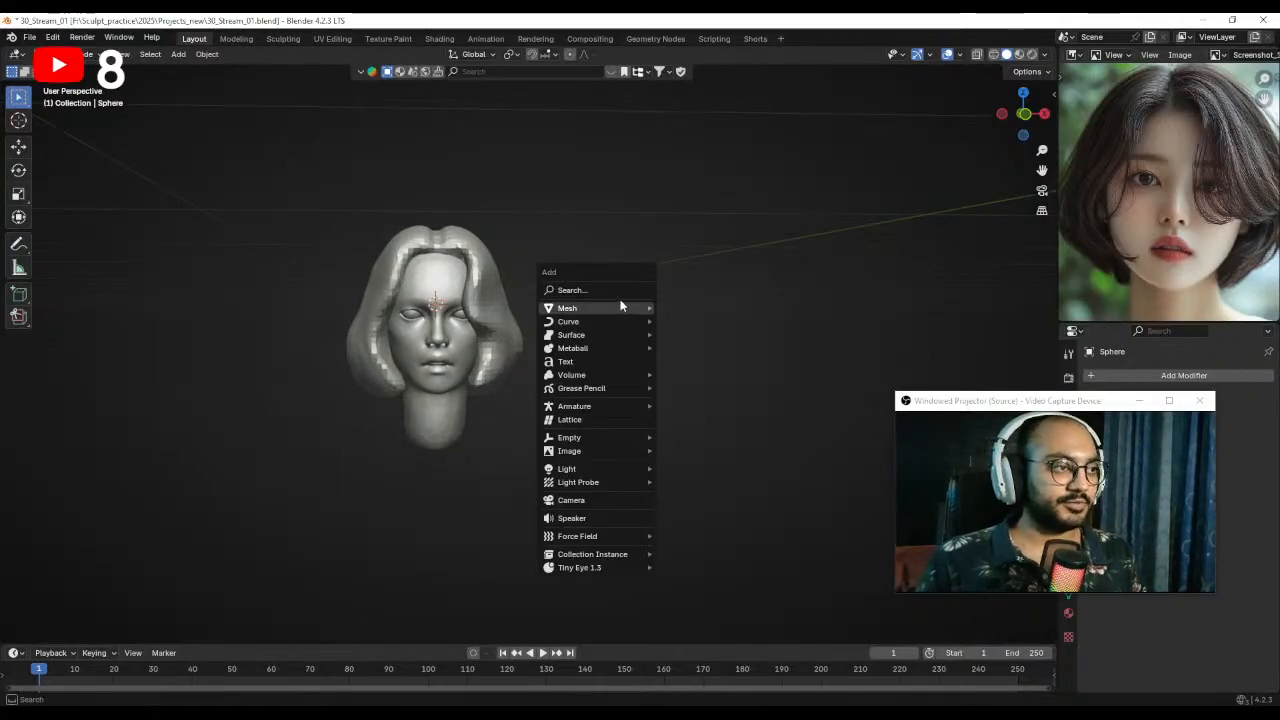
pyautogui.moveTo(620, 308)
pyautogui.click(702, 348)
pyautogui.press('g')
pyautogui.press('x')
pyautogui.click(843, 337)
# - Enter Sculpt Mode on the new sphere, choose the Grab brush and enable X mirror symmetry
pyautogui.keyDown('shift'); pyautogui.moveTo(773, 315); pyautogui.dragTo(723, 324, button='middle'); pyautogui.keyUp('shift')
pyautogui.hotkey('ctrl', 'Tab')
pyautogui.click(591, 366)
pyautogui.moveTo(591, 366)
pyautogui.mouseDown(button='middle')
pyautogui.moveTo(614, 380)
pyautogui.moveTo(608, 362)
pyautogui.mouseUp(button='middle')
pyautogui.moveTo(611, 364)
pyautogui.keyDown('ctrl'); pyautogui.keyDown('alt'); pyautogui.mouseDown()
pyautogui.moveTo(584, 312)
pyautogui.moveTo(560, 325)
pyautogui.mouseUp(); pyautogui.keyUp('alt'); pyautogui.keyUp('ctrl')
pyautogui.press('g')
pyautogui.press('f')
pyautogui.click(702, 322)
pyautogui.click(851, 73)
pyautogui.keyDown('ctrl'); pyautogui.moveTo(640, 290); pyautogui.dragTo(645, 340, button='middle'); pyautogui.keyUp('ctrl')
# - Try smoothing the sphere with a 288 px brush radius, and undo it
pyautogui.press('f')
pyautogui.click(772, 342)
pyautogui.moveTo(565, 345)
pyautogui.keyDown('shift'); pyautogui.mouseDown()
pyautogui.moveTo(532, 380)
pyautogui.moveTo(532, 361)
pyautogui.mouseUp(); pyautogui.keyUp('shift')
pyautogui.scroll(2, 532, 361)
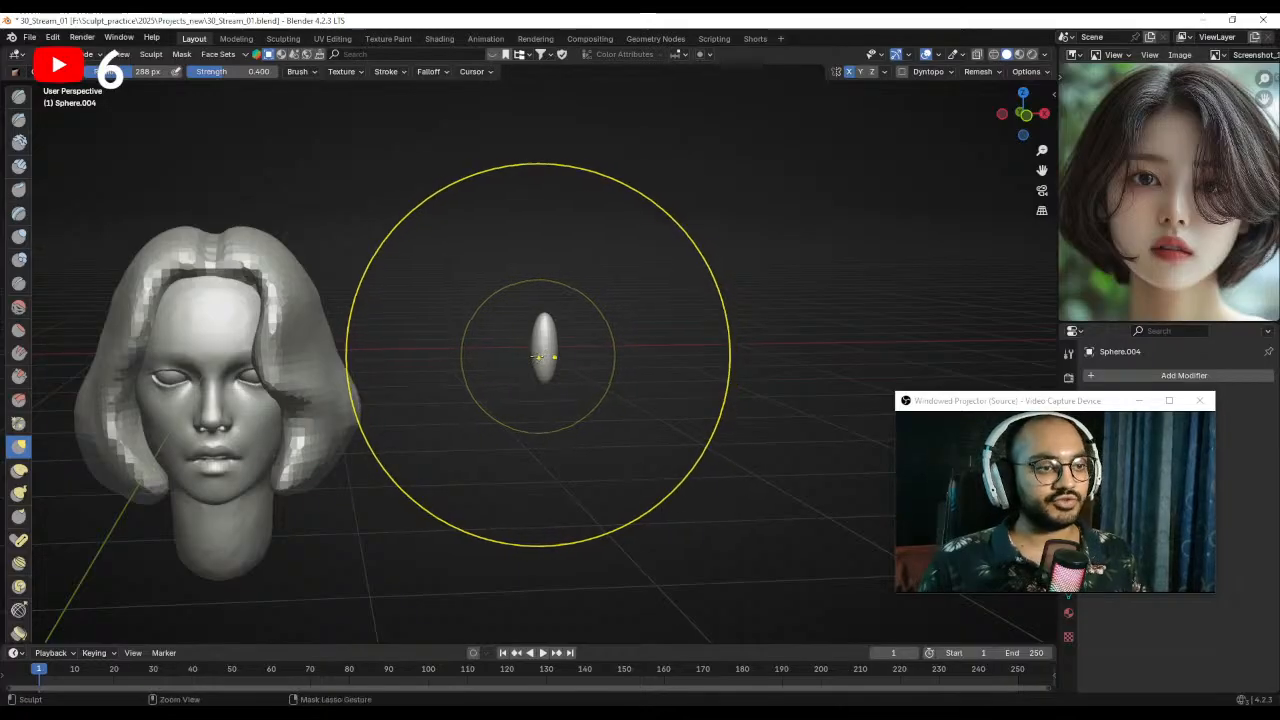
pyautogui.hotkey('ctrl', 'z')
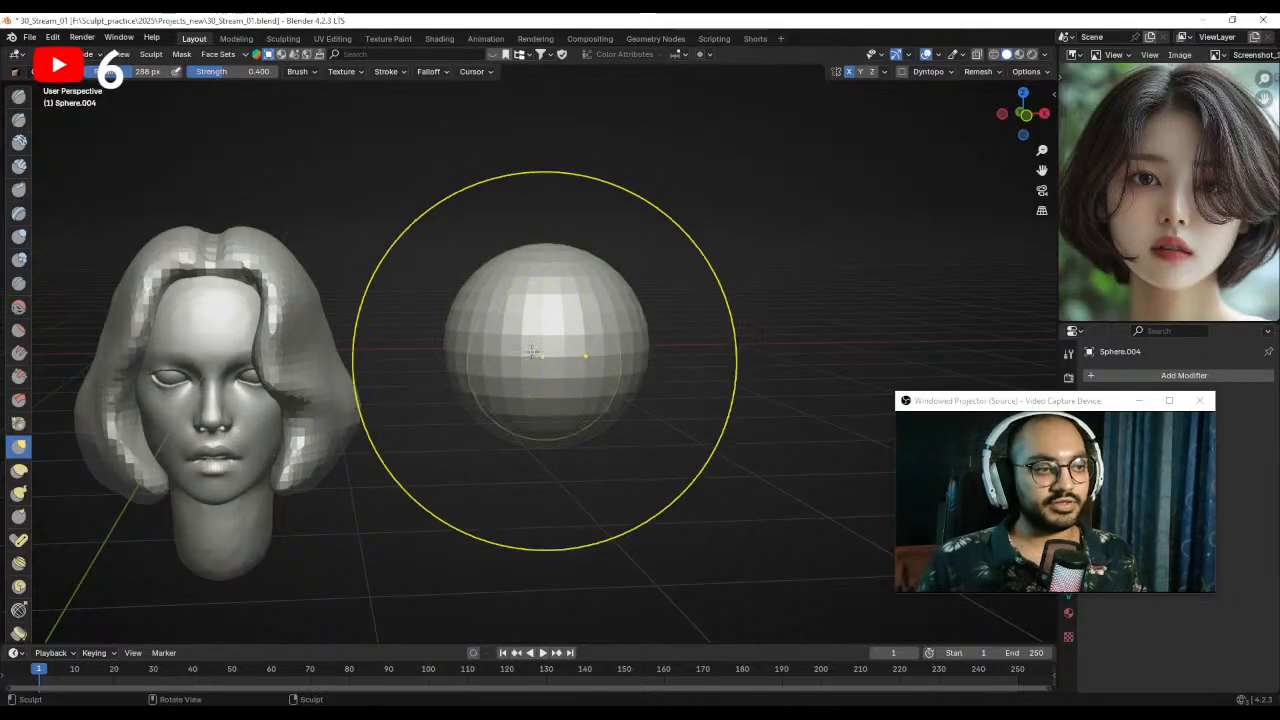
# - Reduce the Grab radius to 138 px and reshape the sphere's side and flatten its top
pyautogui.moveTo(586, 354)
pyautogui.mouseDown(button='middle')
pyautogui.moveTo(513, 365)
pyautogui.moveTo(590, 345)
pyautogui.moveTo(477, 340)
pyautogui.mouseUp(button='middle')
pyautogui.press('f')
pyautogui.click(655, 340)
pyautogui.scroll(-2, 520, 370)
pyautogui.moveTo(650, 338); pyautogui.dragTo(684, 340)
pyautogui.press('f')
pyautogui.click(656, 338)
pyautogui.moveTo(572, 306); pyautogui.dragTo(567, 284)
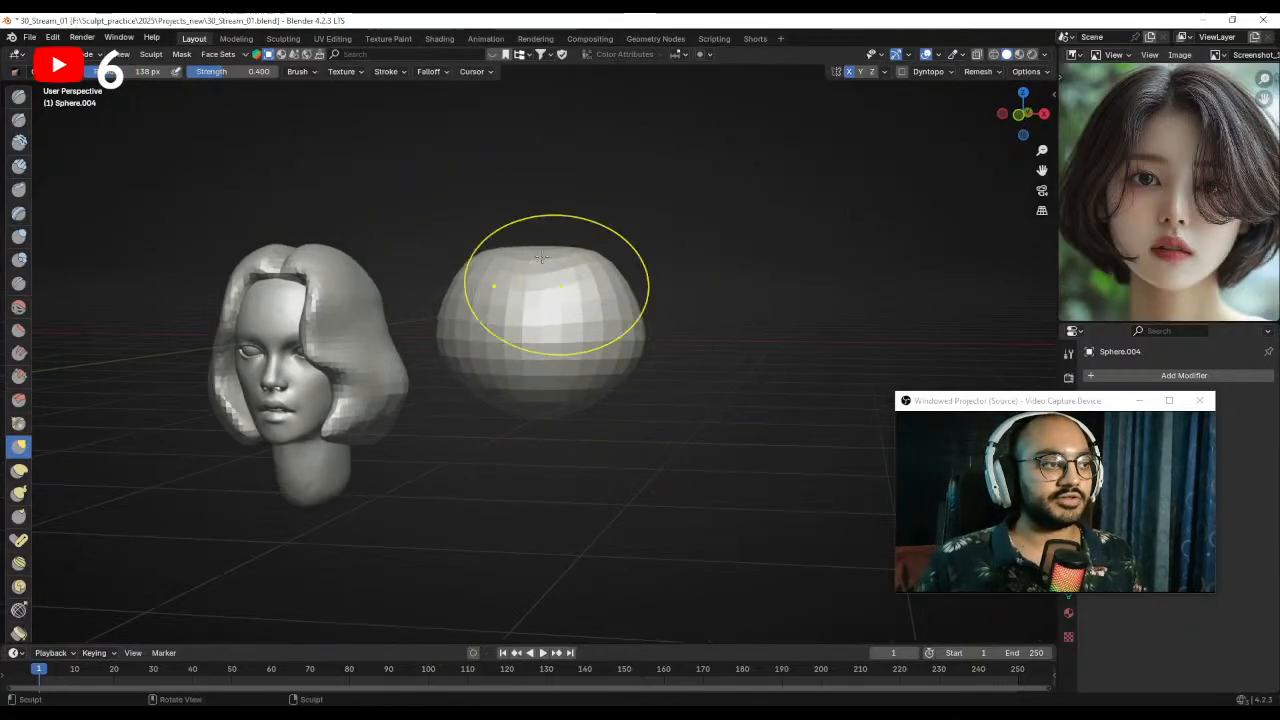
# - Pull the sphere's underside down into a narrow chin shape and set the Grab radius to 145 px
pyautogui.moveTo(536, 335); pyautogui.dragTo(546, 317, button='middle')
pyautogui.moveTo(514, 424)
pyautogui.mouseDown()
pyautogui.moveTo(502, 497)
pyautogui.moveTo(522, 513)
pyautogui.mouseUp()
pyautogui.moveTo(582, 470); pyautogui.dragTo(472, 455, button='middle')
pyautogui.moveTo(494, 445); pyautogui.dragTo(460, 436)
pyautogui.press('f')
pyautogui.click(490, 372)
pyautogui.moveTo(490, 370); pyautogui.dragTo(463, 352, button='middle')
pyautogui.press('f')
pyautogui.click(441, 350)
pyautogui.press('KP_1')
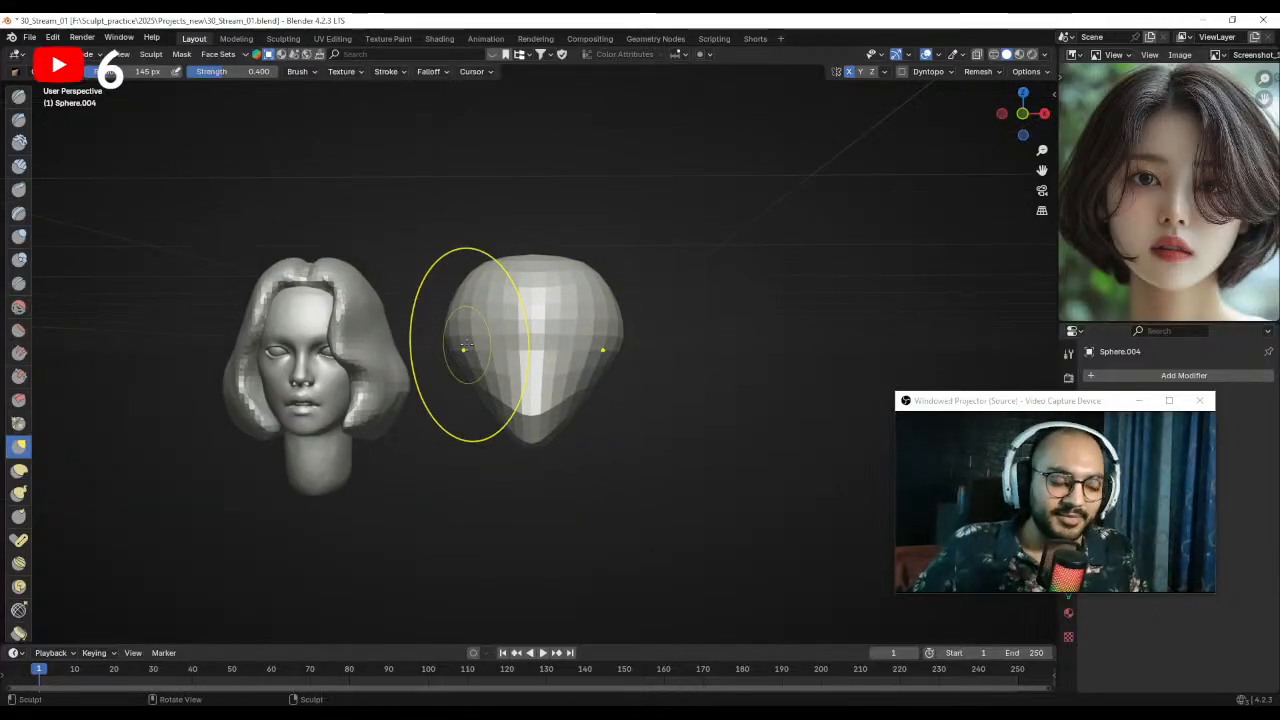
# - Undo the chin shaping strokes on the practice sphere
pyautogui.keyDown('ctrl'); pyautogui.moveTo(520, 214); pyautogui.dragTo(512, 320, button='middle'); pyautogui.keyUp('ctrl')
pyautogui.moveTo(512, 322)
pyautogui.keyDown('ctrl'); pyautogui.mouseDown()
pyautogui.moveTo(563, 331)
pyautogui.moveTo(582, 352)
pyautogui.mouseUp(); pyautogui.keyUp('ctrl')
pyautogui.hotkey('ctrl', 'z')
pyautogui.hotkey('ctrl', 'z')
pyautogui.hotkey('ctrl', 'z')
pyautogui.hotkey('ctrl', 'z')
pyautogui.hotkey('ctrl', 'z')
pyautogui.hotkey('ctrl', 'z')
pyautogui.hotkey('ctrl', 'z')
pyautogui.hotkey('ctrl', 'z')
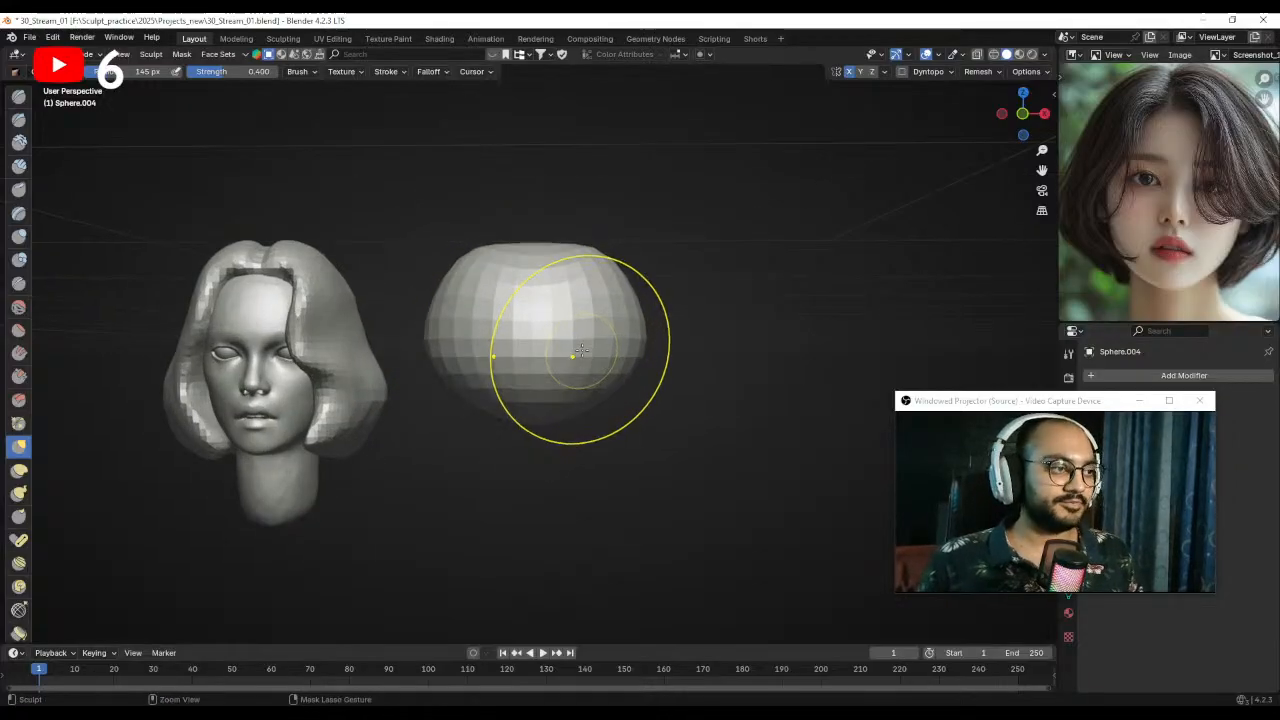
# - Restore the practice shape as a smooth, dense sphere and adjust the Grab radius to 148 px
pyautogui.moveTo(556, 337)
pyautogui.mouseDown(button='middle')
pyautogui.moveTo(588, 358)
pyautogui.moveTo(572, 335)
pyautogui.moveTo(640, 345)
pyautogui.moveTo(640, 363)
pyautogui.mouseUp(button='middle')
pyautogui.hotkey('ctrl', 'Tab')
pyautogui.press('r')
pyautogui.click(634, 359)
pyautogui.press('f')
pyautogui.scroll(3, 480, 360)
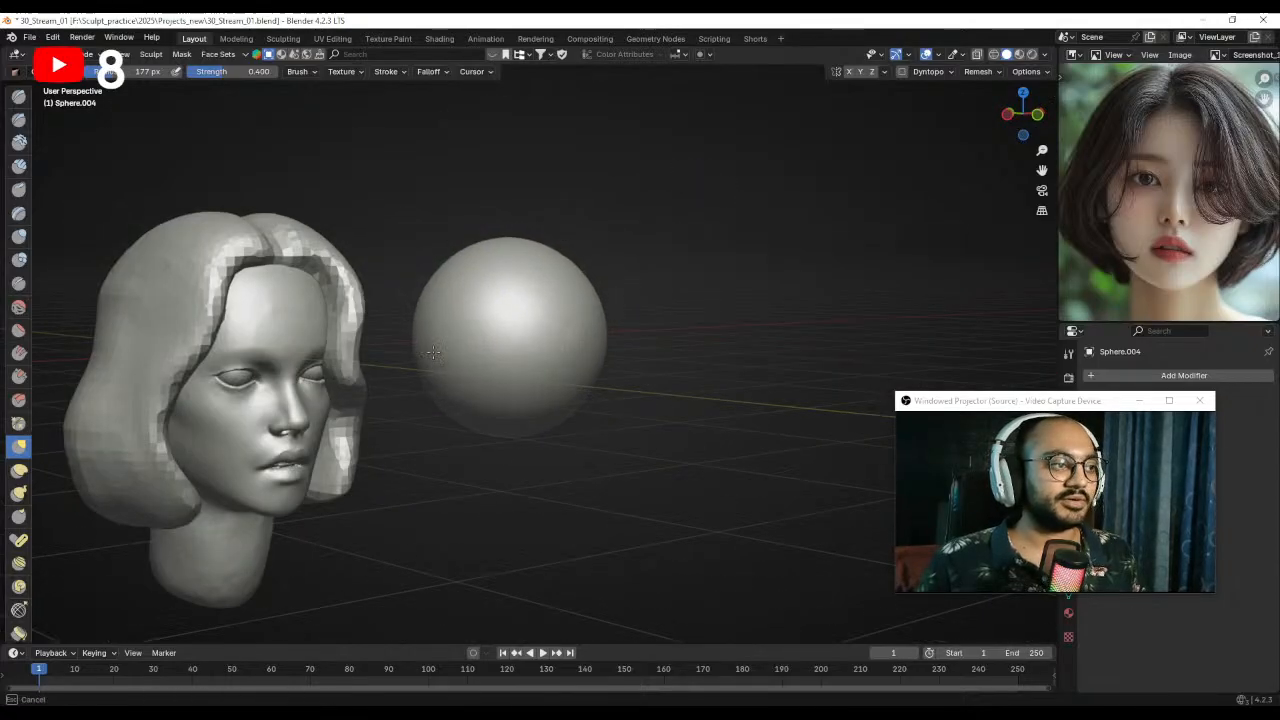
pyautogui.scroll(-2, 537, 336)
pyautogui.moveTo(557, 354); pyautogui.dragTo(585, 405, button='middle')
pyautogui.keyDown('ctrl'); pyautogui.moveTo(585, 405); pyautogui.dragTo(600, 380, button='middle'); pyautogui.keyUp('ctrl')
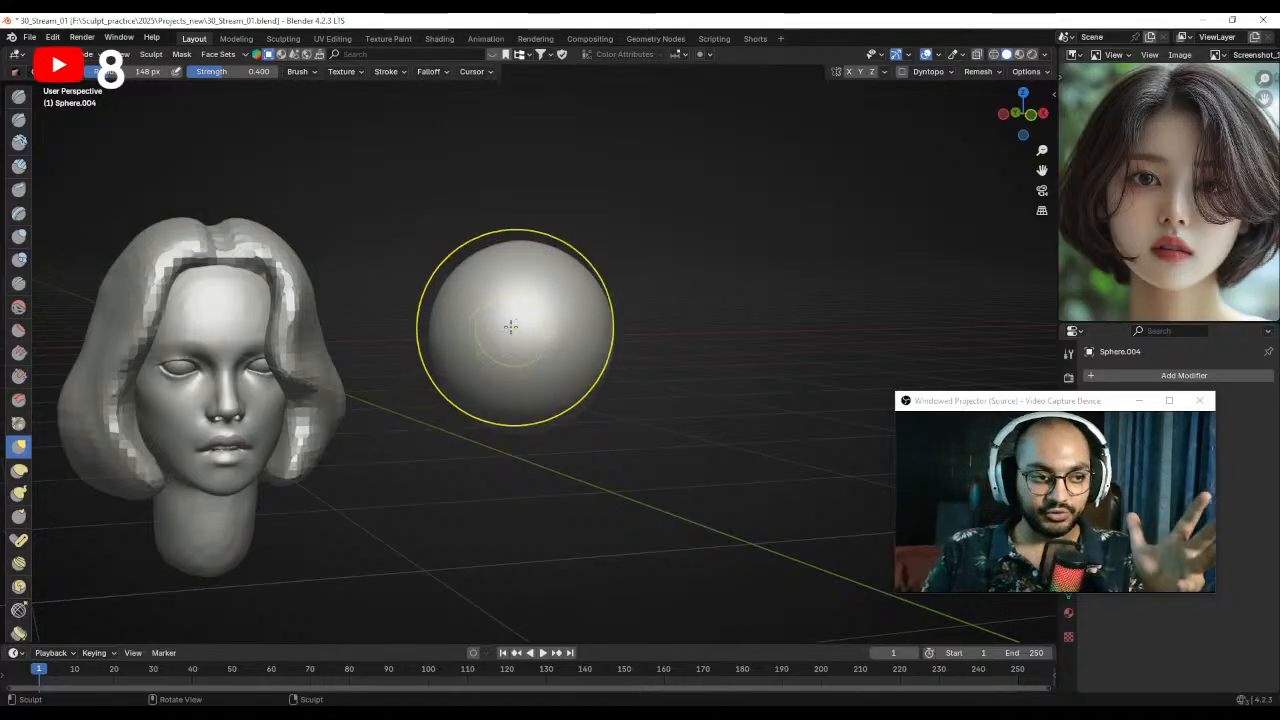
# - Switch to Object Mode and delete the practice sphere
pyautogui.hotkey('ctrl', 'Tab')
pyautogui.click(445, 373)
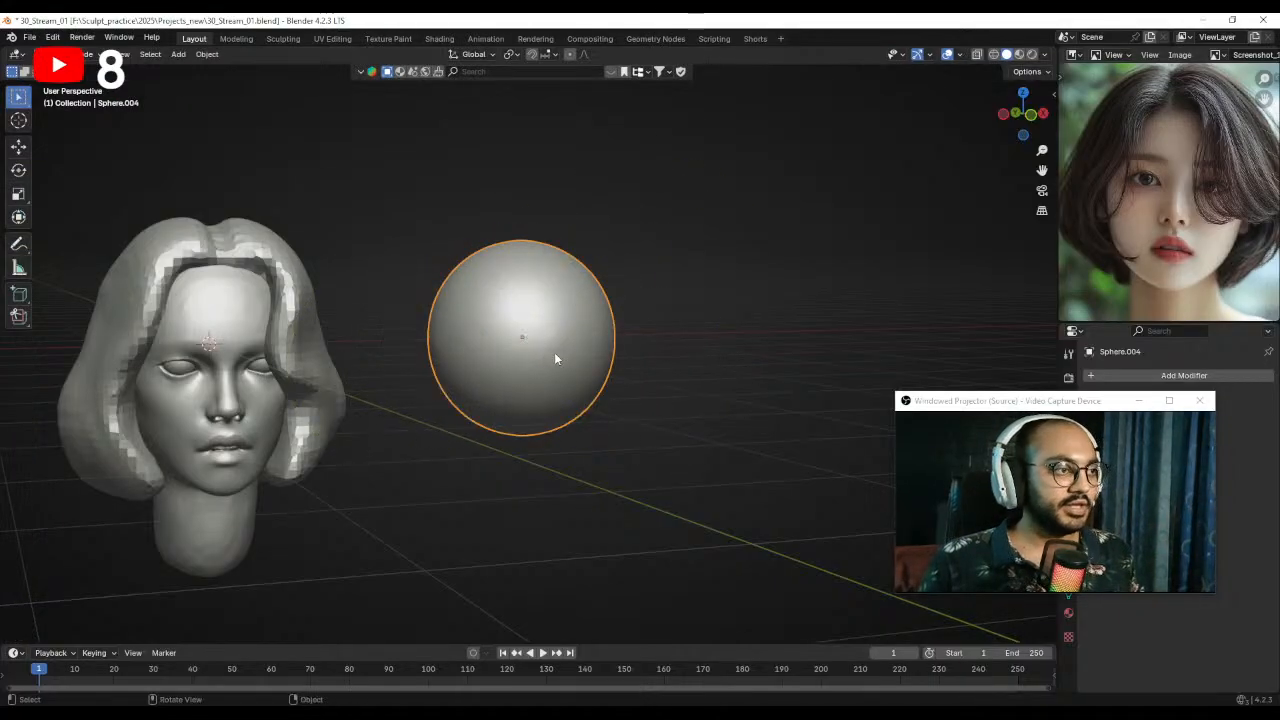
pyautogui.press('Delete')
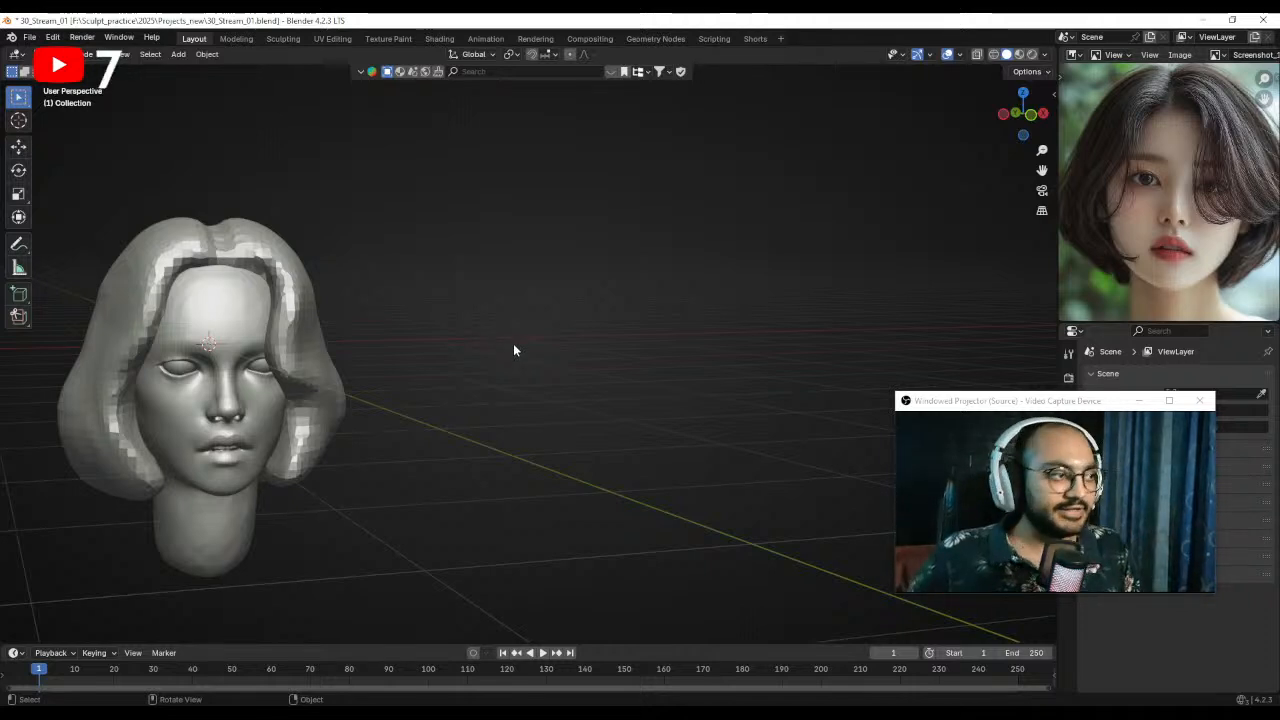
# - Examine the face and the bob's front edges from the front and three-quarter angles
pyautogui.moveTo(466, 263); pyautogui.dragTo(419, 278, button='middle')
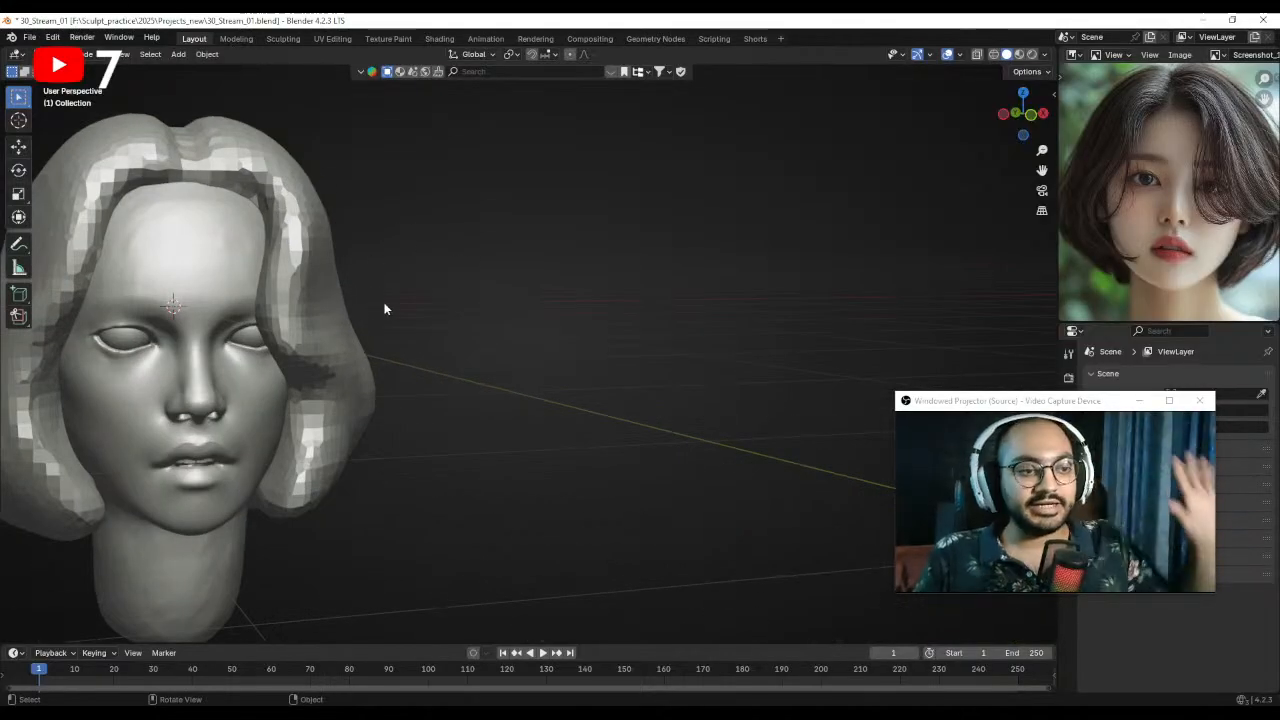
pyautogui.keyDown('alt'); pyautogui.keyDown('shift'); pyautogui.moveTo(293, 300); pyautogui.dragTo(378, 294); pyautogui.keyUp('shift'); pyautogui.keyUp('alt')
pyautogui.keyDown('ctrl'); pyautogui.keyDown('alt'); pyautogui.moveTo(378, 294); pyautogui.dragTo(480, 270); pyautogui.keyUp('alt'); pyautogui.keyUp('ctrl')
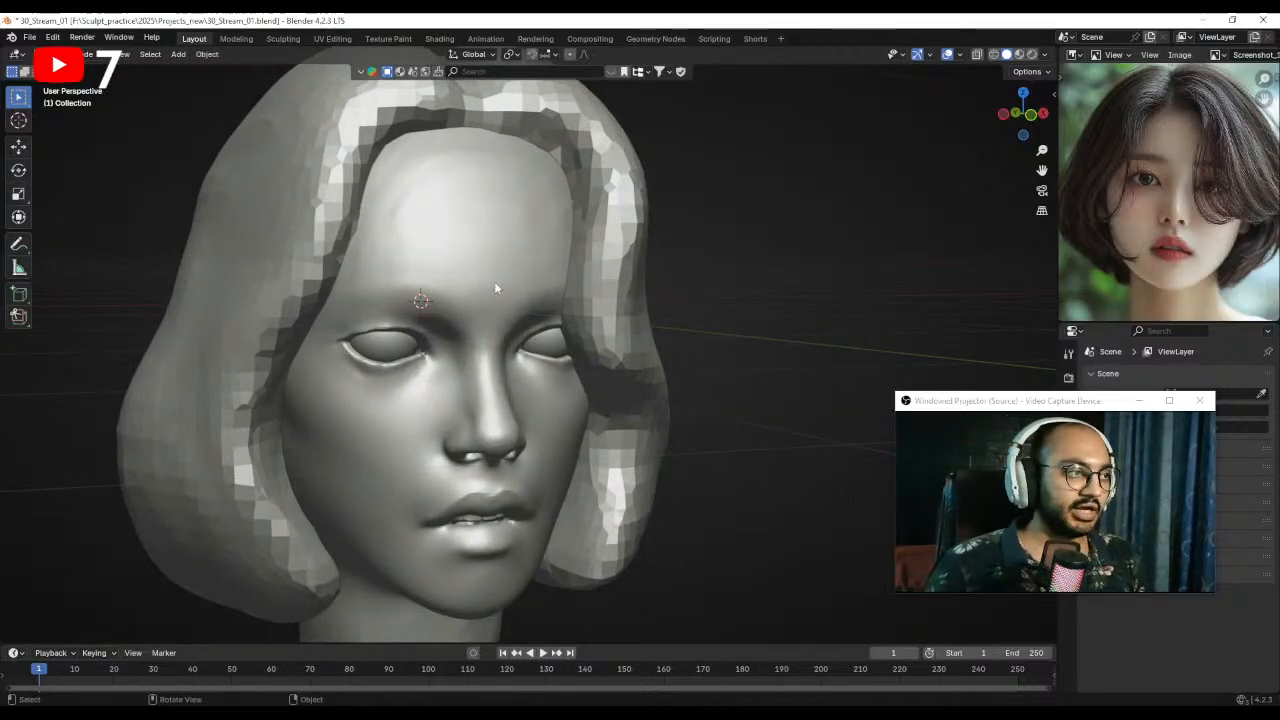
pyautogui.scroll(-3, 497, 286)
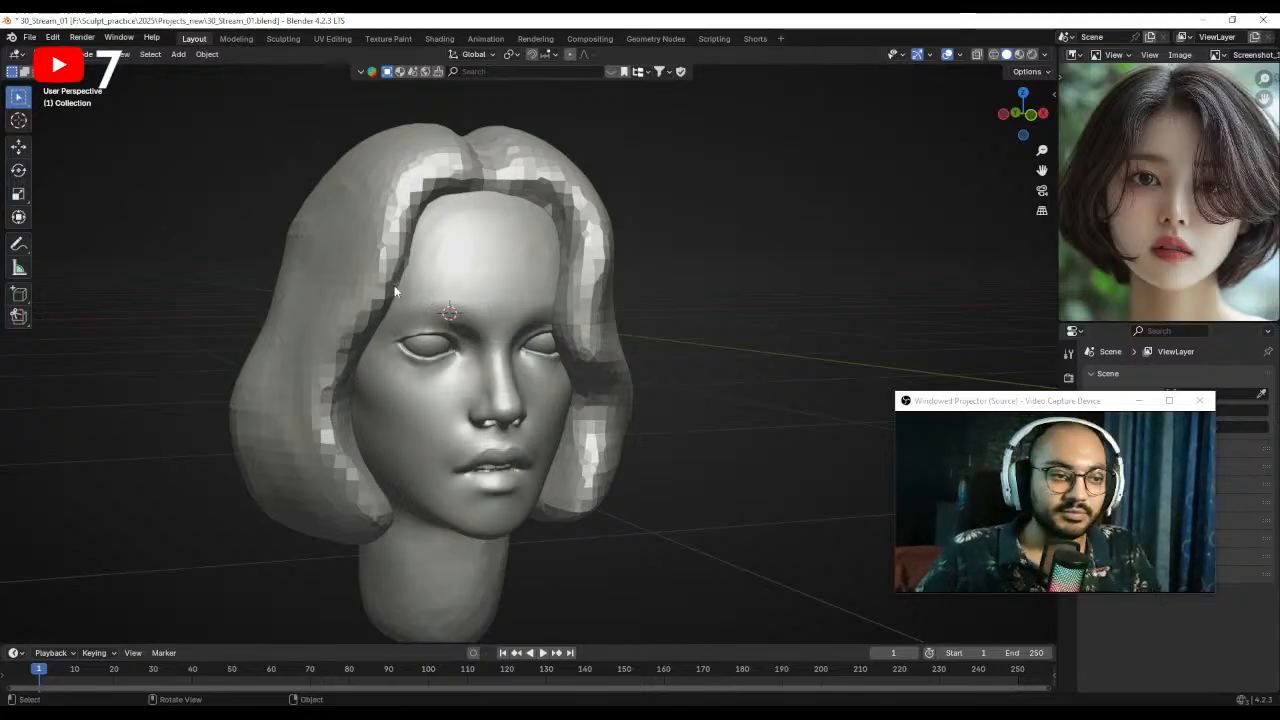
pyautogui.moveTo(592, 295); pyautogui.dragTo(541, 342, button='middle')
pyautogui.scroll(2, 510, 310)
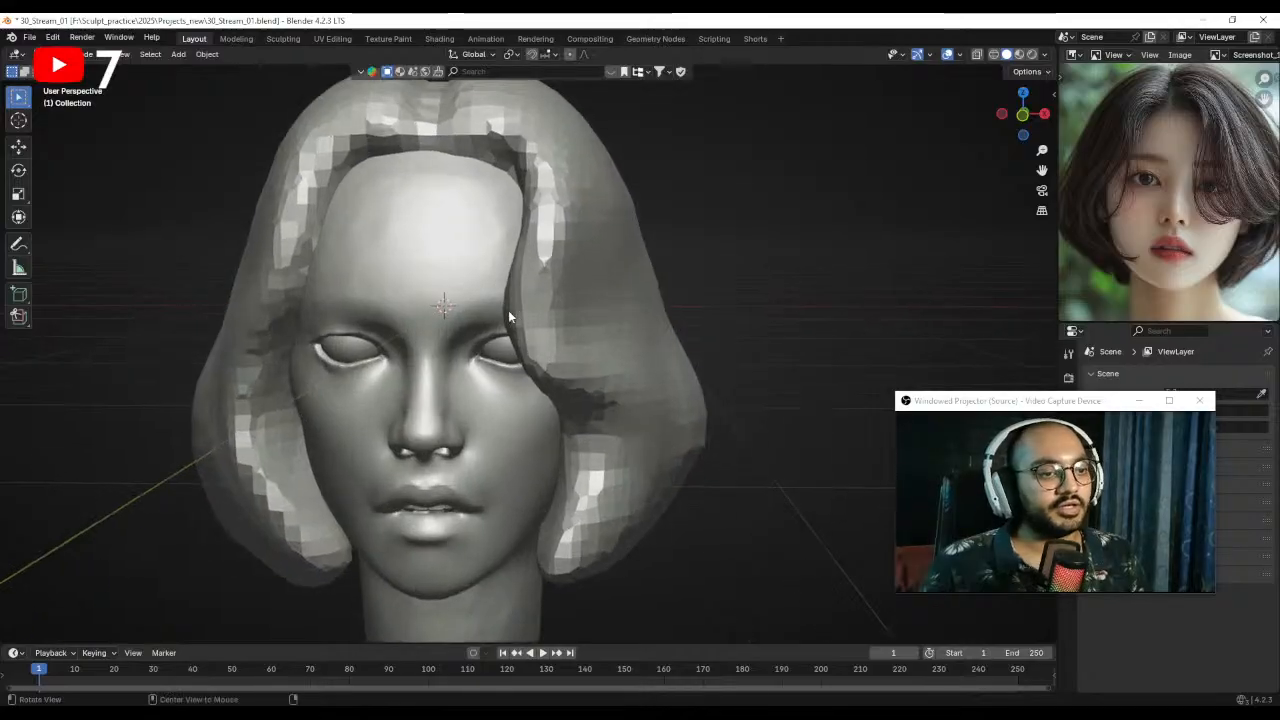
pyautogui.moveTo(451, 281); pyautogui.dragTo(512, 272, button='middle')
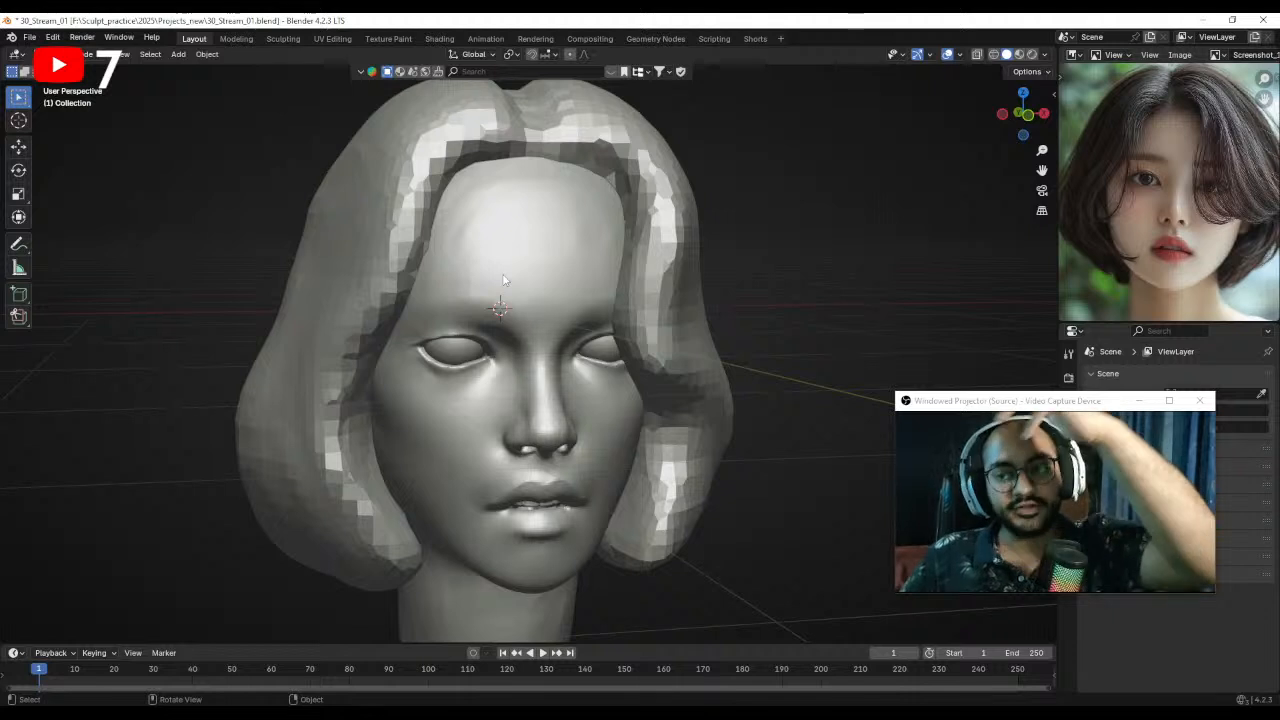
pyautogui.moveTo(391, 320)
pyautogui.mouseDown(button='middle')
pyautogui.moveTo(562, 335)
pyautogui.moveTo(551, 331)
pyautogui.mouseUp(button='middle')
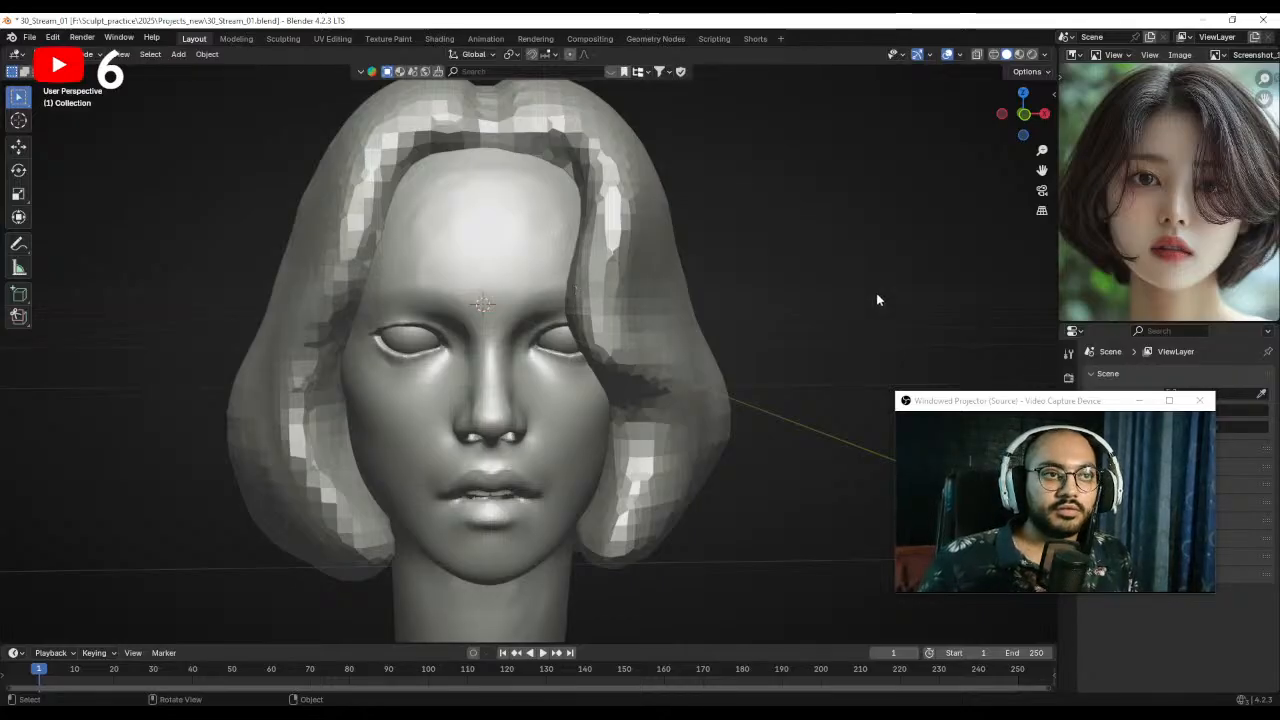
# - Select the hair, enter Sculpt Mode and adjust its front edge with the Grab brush at 113 px radius
pyautogui.scroll(-3, 622, 338)
pyautogui.moveTo(620, 338)
pyautogui.mouseDown(button='middle')
pyautogui.moveTo(600, 350)
pyautogui.moveTo(568, 342)
pyautogui.moveTo(537, 295)
pyautogui.moveTo(520, 406)
pyautogui.moveTo(553, 405)
pyautogui.moveTo(500, 414)
pyautogui.mouseUp(button='middle')
pyautogui.click(598, 306)
pyautogui.hotkey('ctrl', 'Tab')
pyautogui.click(602, 366)
pyautogui.press('f')
pyautogui.click(481, 438)
pyautogui.moveTo(523, 472); pyautogui.dragTo(511, 455)
pyautogui.press('f')
pyautogui.click(490, 450)
pyautogui.moveTo(518, 363); pyautogui.dragTo(485, 315, button='middle')
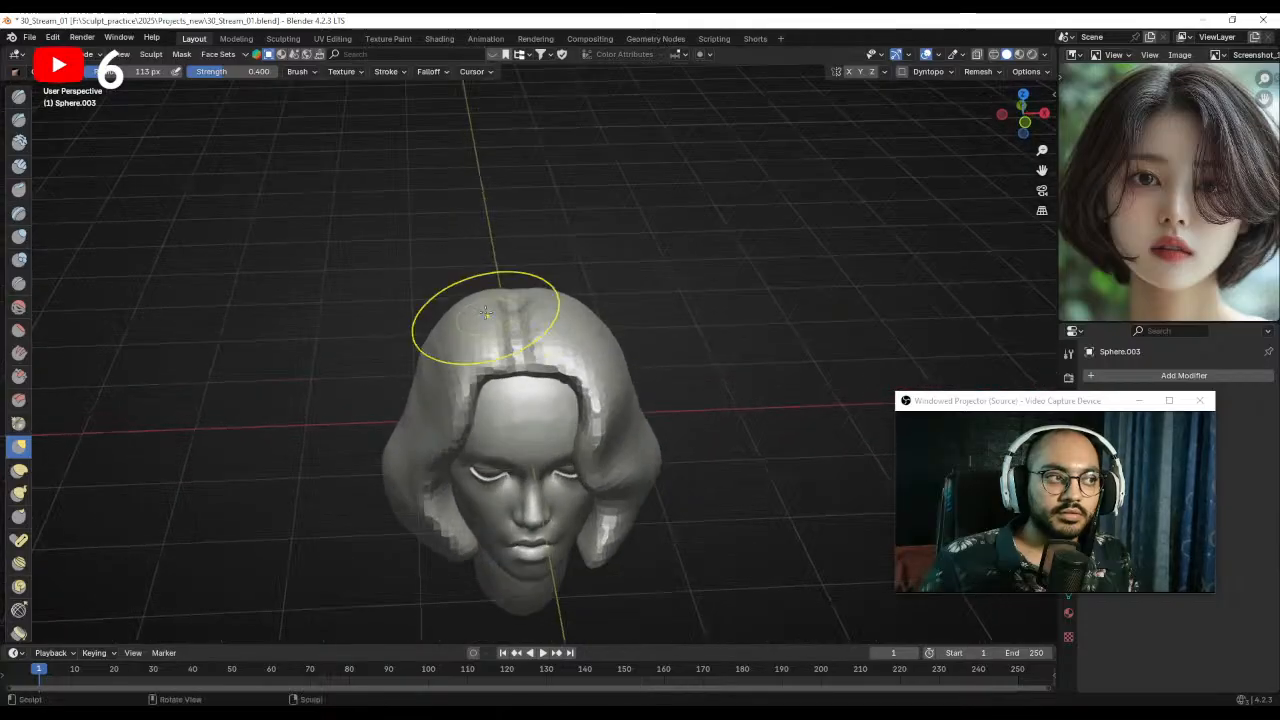
# - Carve the centre parting deeper along the crown with the Crease brush at 20 px radius and 0.250 strength
pyautogui.click(18, 283)
pyautogui.moveTo(90, 320); pyautogui.dragTo(572, 414, button='middle')
pyautogui.press('f')
pyautogui.click(563, 401)
pyautogui.click(555, 412)
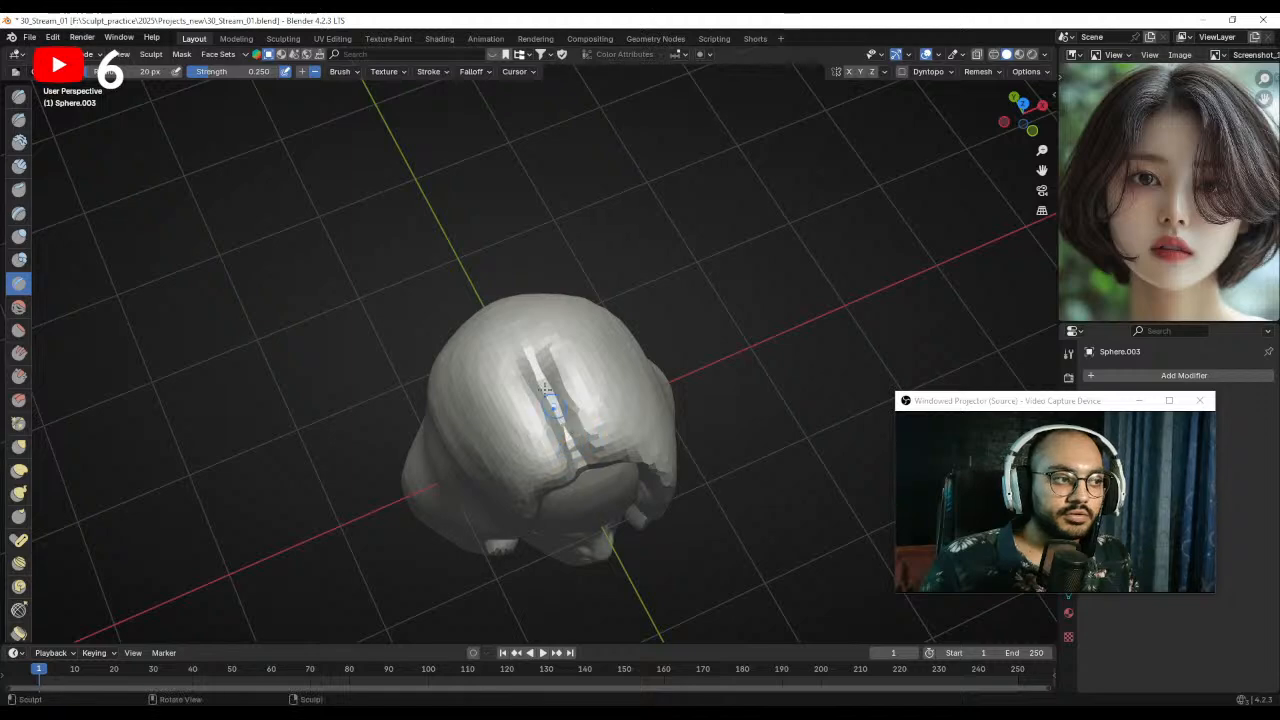
pyautogui.moveTo(550, 376); pyautogui.dragTo(568, 430)
pyautogui.moveTo(568, 430)
pyautogui.mouseDown(button='middle')
pyautogui.moveTo(557, 337)
pyautogui.moveTo(540, 432)
pyautogui.moveTo(520, 357)
pyautogui.moveTo(528, 384)
pyautogui.moveTo(571, 366)
pyautogui.moveTo(549, 310)
pyautogui.mouseUp(button='middle')
# - Reshape the crown volume beside the parting with the Grab brush at about 209 px radius
pyautogui.press('f')
pyautogui.click(543, 408)
pyautogui.press('g')
pyautogui.moveTo(571, 343); pyautogui.dragTo(548, 336)
pyautogui.moveTo(539, 334); pyautogui.dragTo(524, 343)
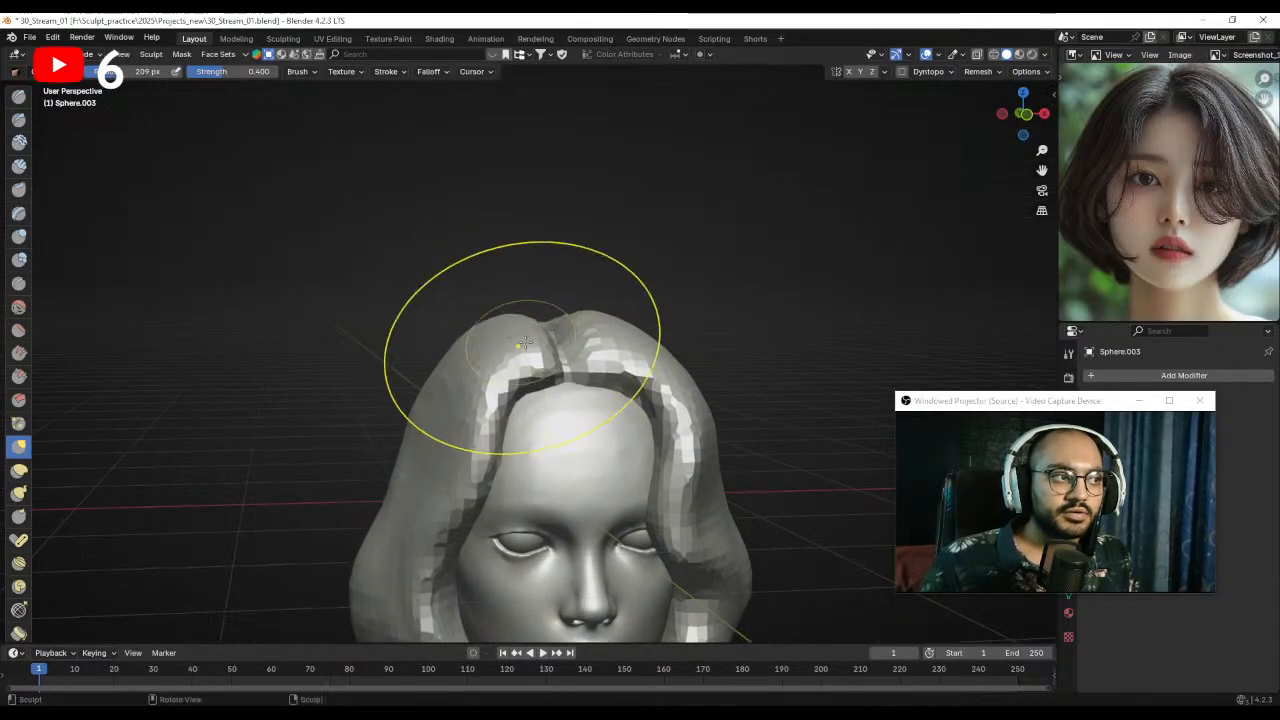
pyautogui.moveTo(524, 343); pyautogui.dragTo(510, 342, button='middle')
pyautogui.moveTo(531, 342); pyautogui.dragTo(532, 348)
# - Examine the parting, crown volume and face-framing locks from the front, side and three-quarter angles
pyautogui.scroll(-3, 540, 375)
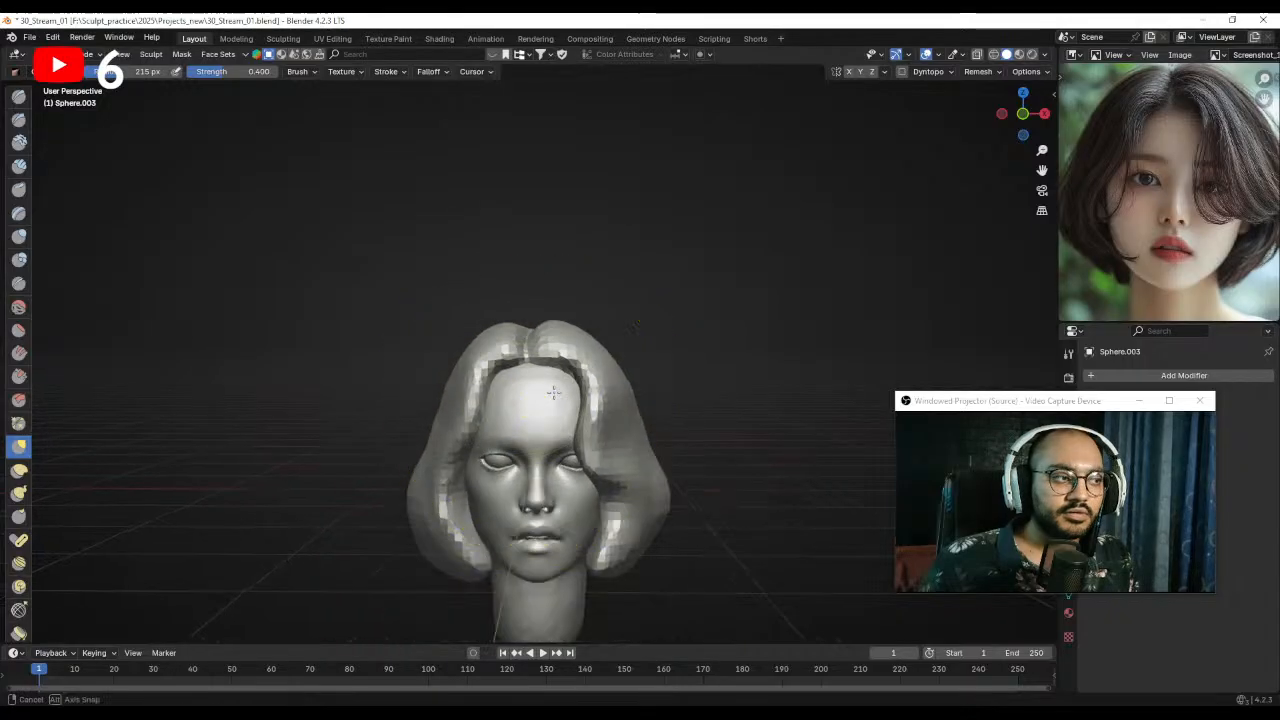
pyautogui.press('[')
pyautogui.press('[')
pyautogui.press('[')
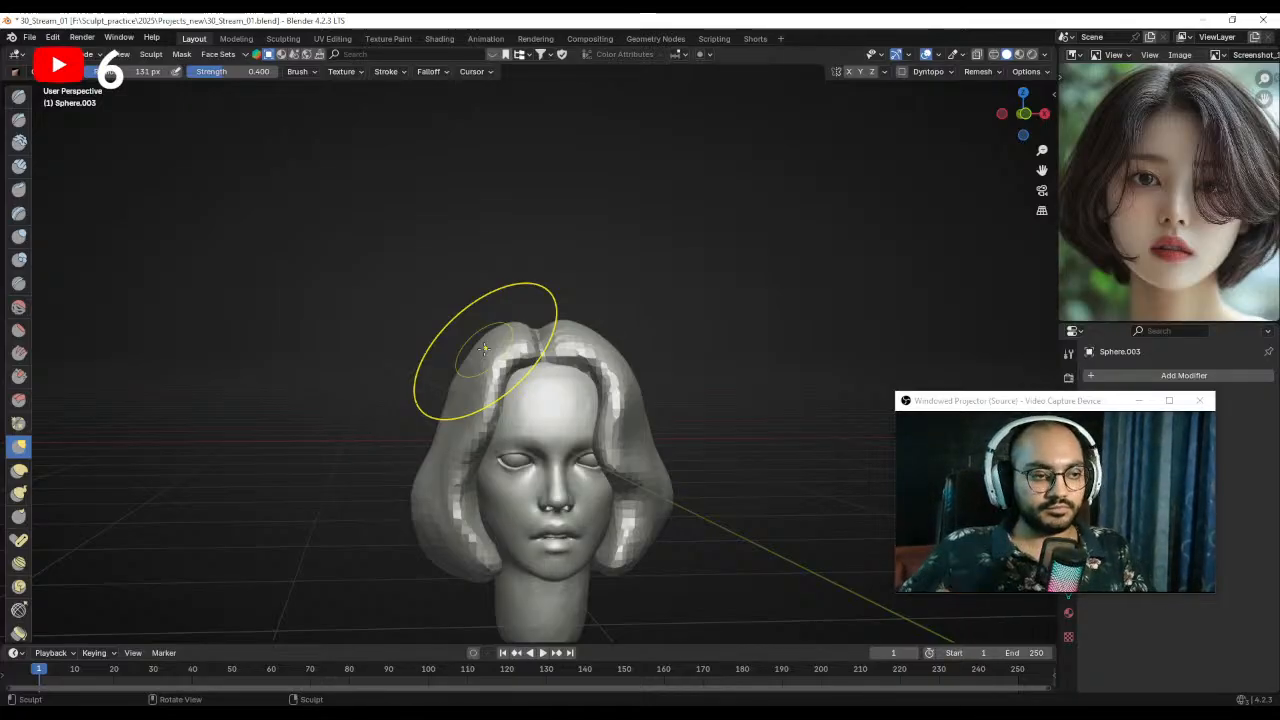
pyautogui.rightClick(483, 347)
pyautogui.moveTo(266, 366)
pyautogui.mouseDown(button='middle')
pyautogui.moveTo(457, 400)
pyautogui.moveTo(600, 360)
pyautogui.moveTo(571, 371)
pyautogui.mouseUp(button='middle')
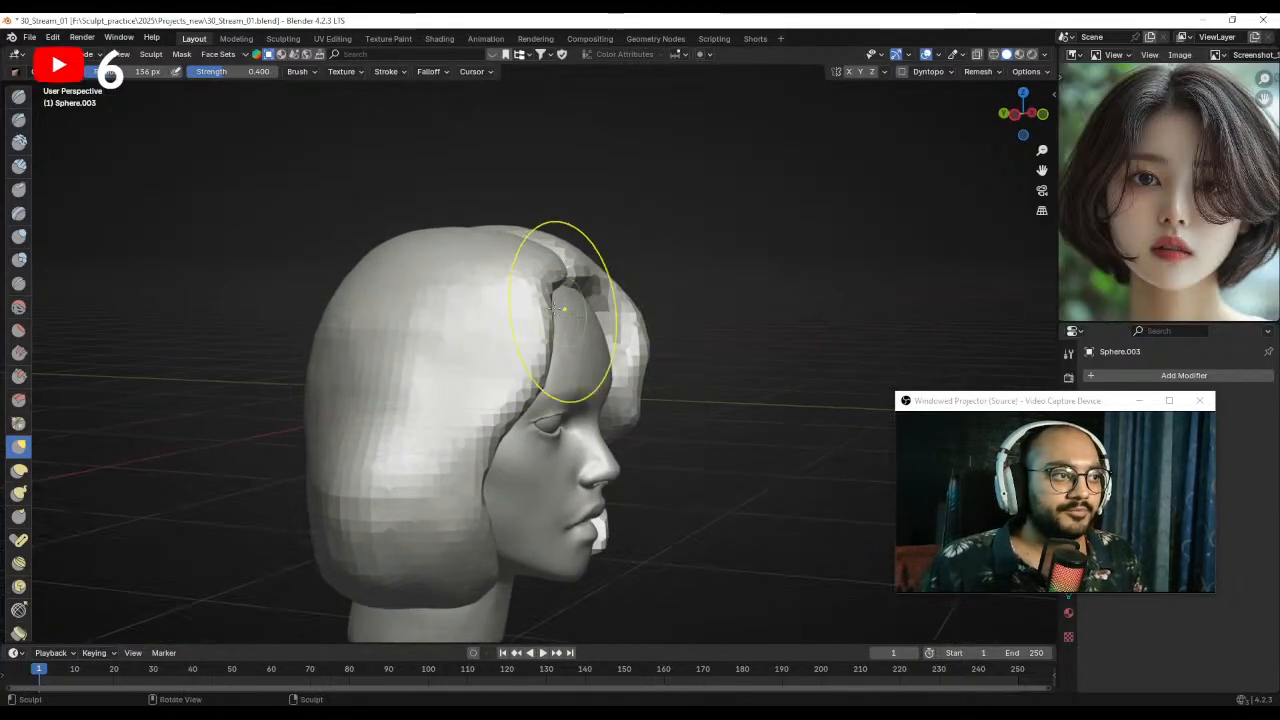
pyautogui.moveTo(560, 288)
pyautogui.mouseDown(button='middle')
pyautogui.moveTo(586, 329)
pyautogui.moveTo(547, 301)
pyautogui.mouseUp(button='middle')
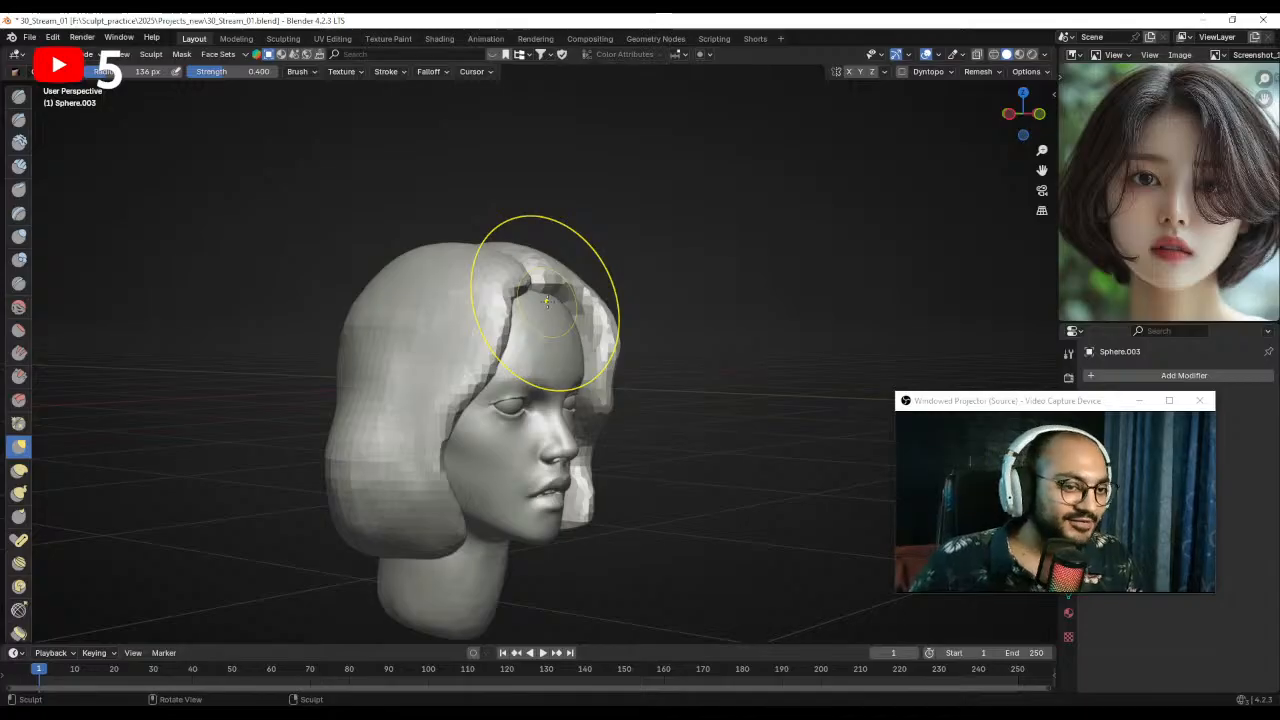
pyautogui.moveTo(502, 370)
pyautogui.keyDown('alt'); pyautogui.keyDown('shift'); pyautogui.mouseDown()
pyautogui.moveTo(511, 312)
pyautogui.moveTo(546, 315)
pyautogui.moveTo(449, 390)
pyautogui.moveTo(523, 290)
pyautogui.mouseUp(); pyautogui.keyUp('shift'); pyautogui.keyUp('alt')
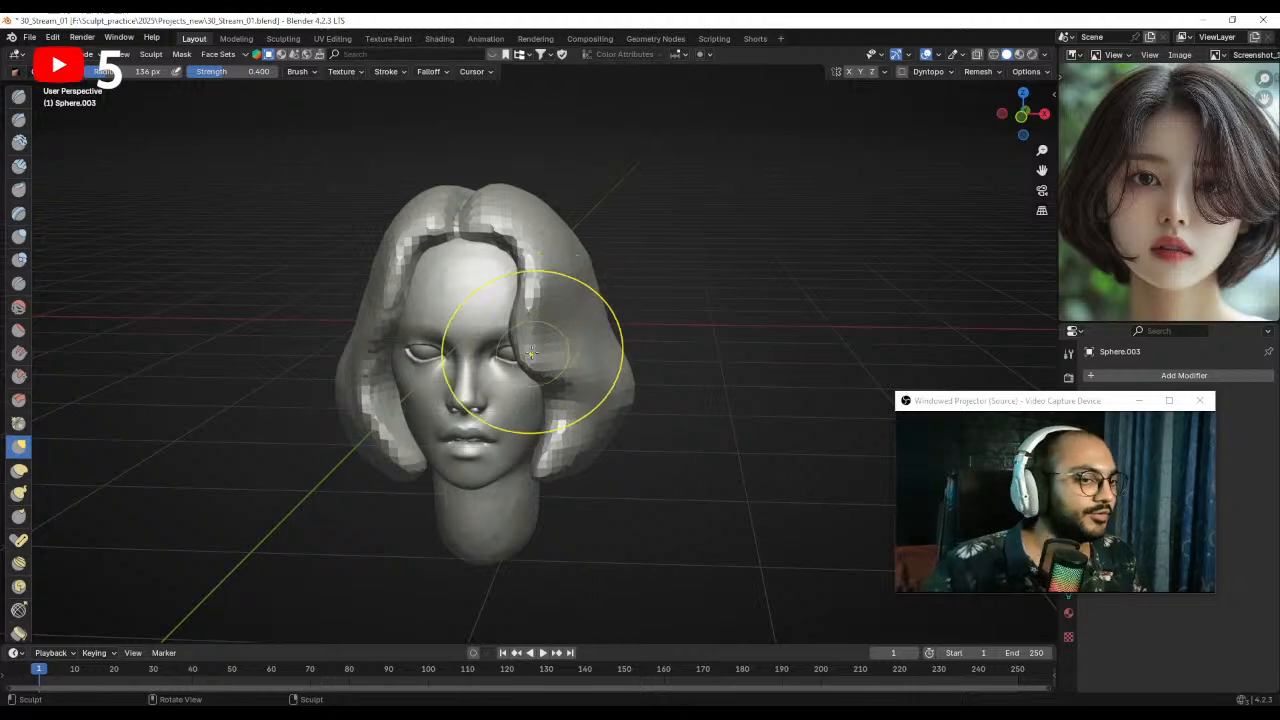
pyautogui.moveTo(557, 300); pyautogui.dragTo(557, 271, button='middle')
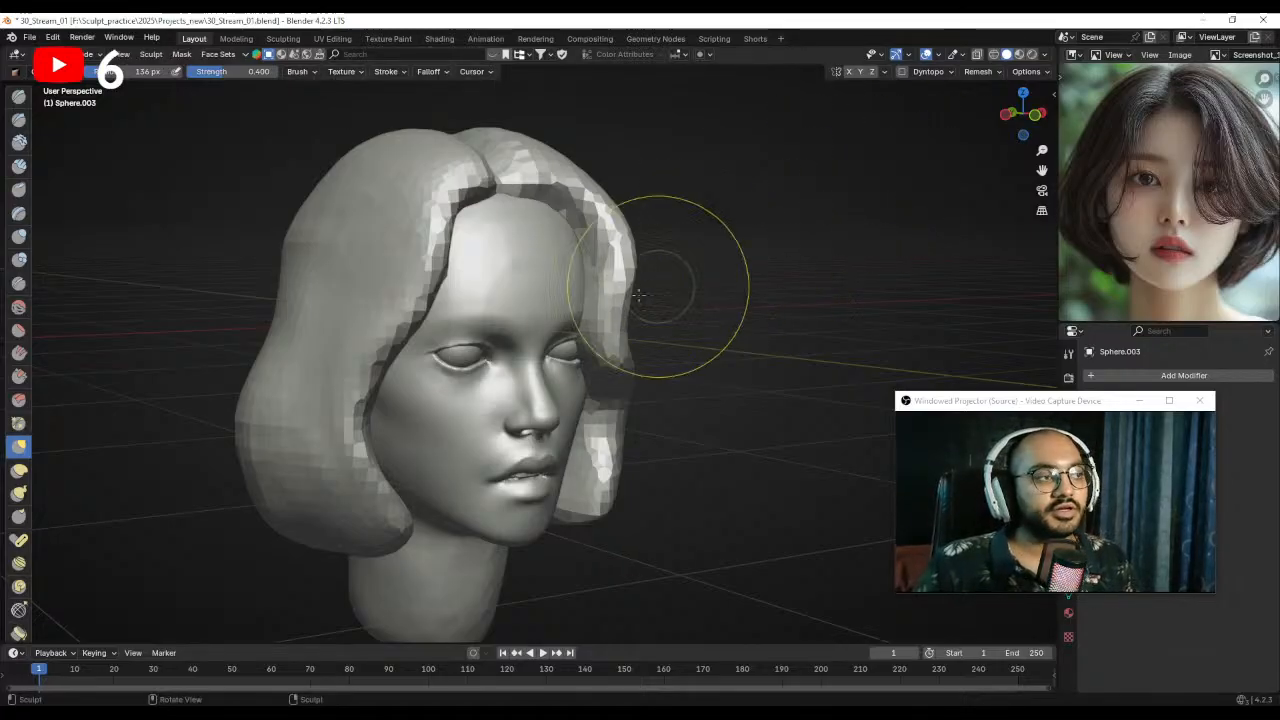
pyautogui.moveTo(677, 286); pyautogui.dragTo(586, 284, button='middle')
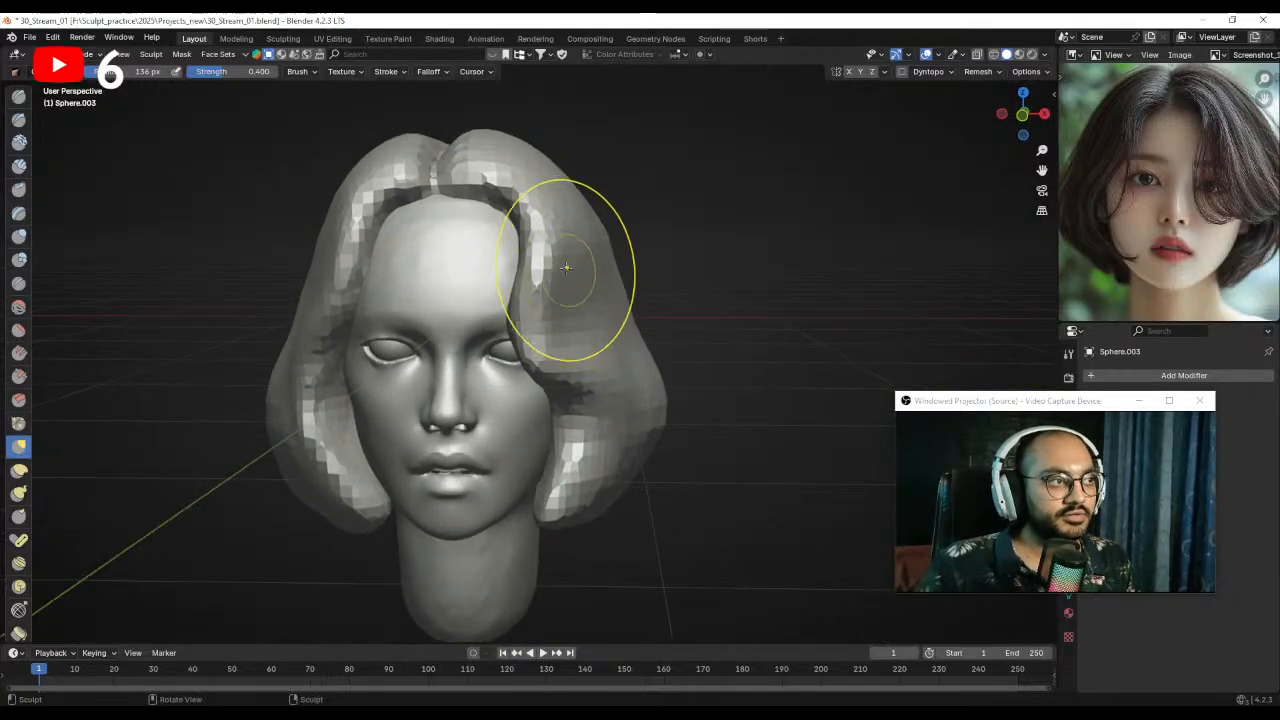
# - Adjust the front edge of the lock beside the eye with the Grab brush at about 136 px radius
pyautogui.scroll(1, 580, 229)
pyautogui.moveTo(584, 228); pyautogui.dragTo(650, 238, button='middle')
pyautogui.scroll(1, 520, 262)
pyautogui.scroll(-3, 505, 258)
pyautogui.moveTo(522, 264); pyautogui.dragTo(438, 277, button='middle')
pyautogui.moveTo(438, 277)
pyautogui.mouseDown()
pyautogui.moveTo(421, 305)
pyautogui.moveTo(491, 281)
pyautogui.mouseUp()
pyautogui.press('f')
pyautogui.click(464, 280)
pyautogui.moveTo(464, 280)
pyautogui.mouseDown(button='middle')
pyautogui.moveTo(543, 271)
pyautogui.moveTo(578, 303)
pyautogui.moveTo(425, 281)
pyautogui.mouseUp(button='middle')
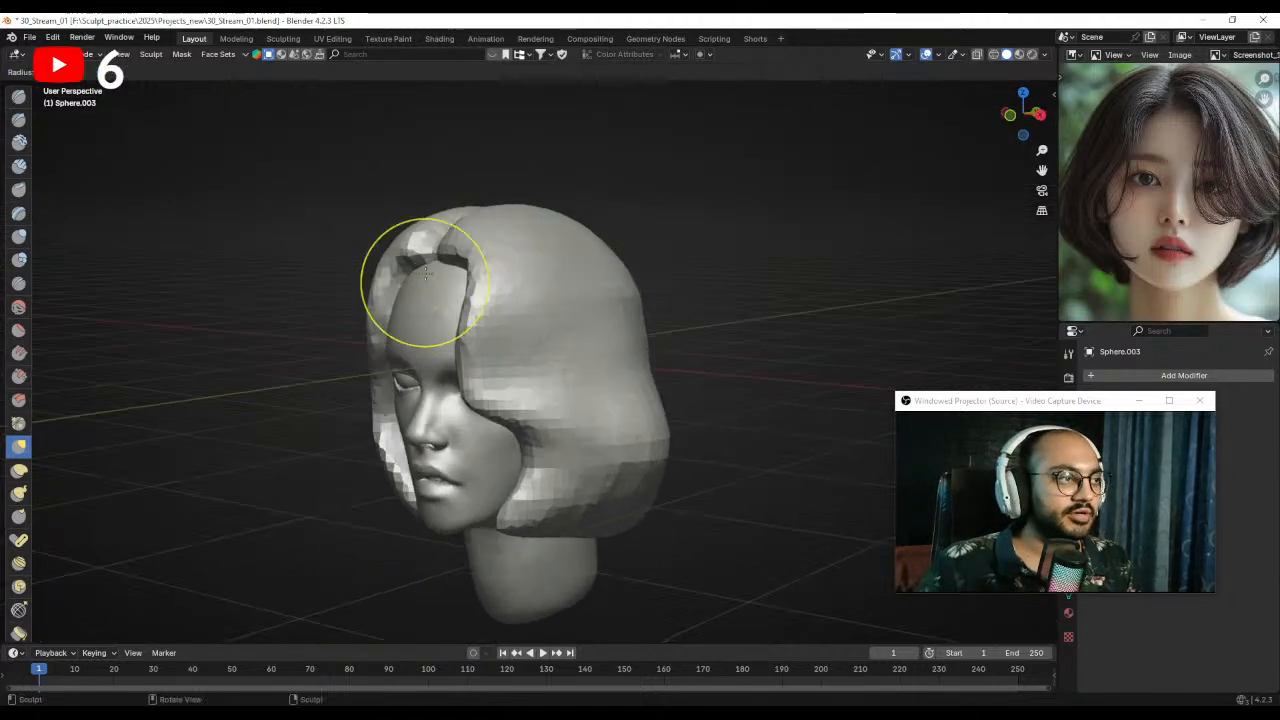
# - Reshape the hair edges on both sides of the parting with the Grab brush at 84 px radius
pyautogui.press('f')
pyautogui.click(454, 275)
pyautogui.moveTo(408, 299)
pyautogui.keyDown('alt'); pyautogui.mouseDown()
pyautogui.moveTo(470, 276)
pyautogui.moveTo(446, 240)
pyautogui.moveTo(526, 266)
pyautogui.moveTo(506, 250)
pyautogui.mouseUp(); pyautogui.keyUp('alt')
pyautogui.scroll(1, 473, 267)
pyautogui.press('f')
pyautogui.click(507, 245)
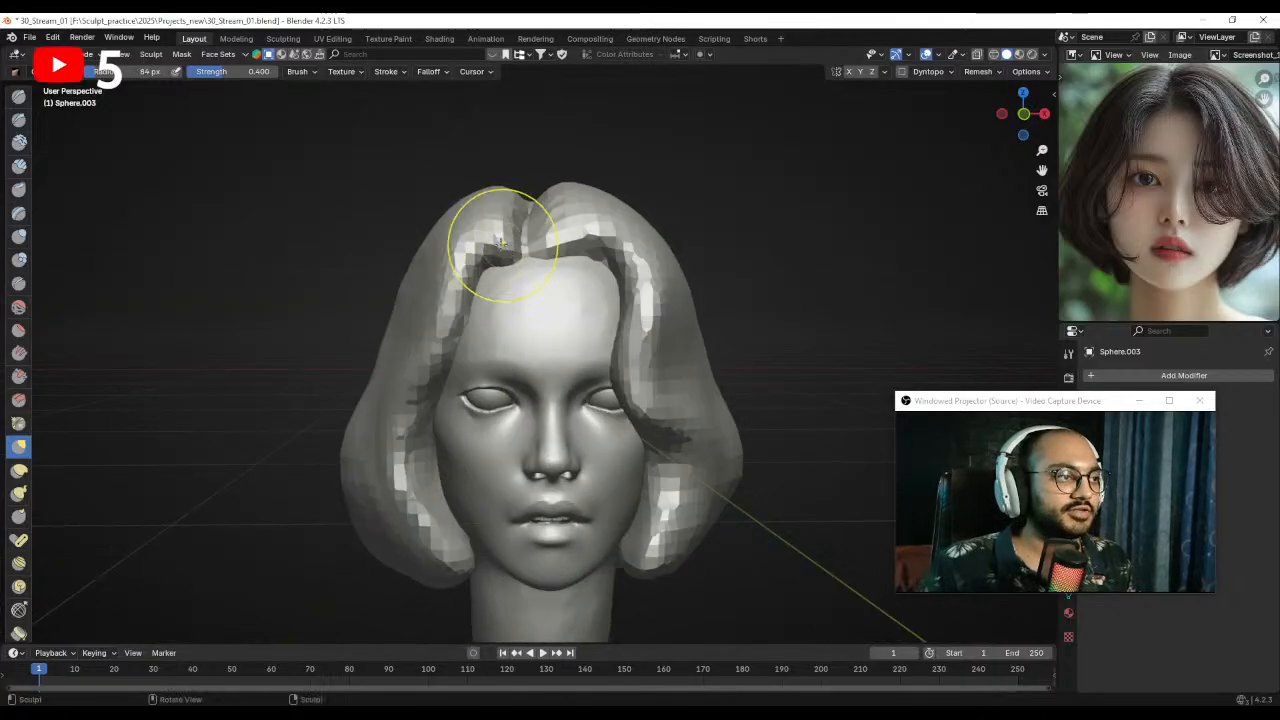
pyautogui.press('f')
pyautogui.click(502, 248)
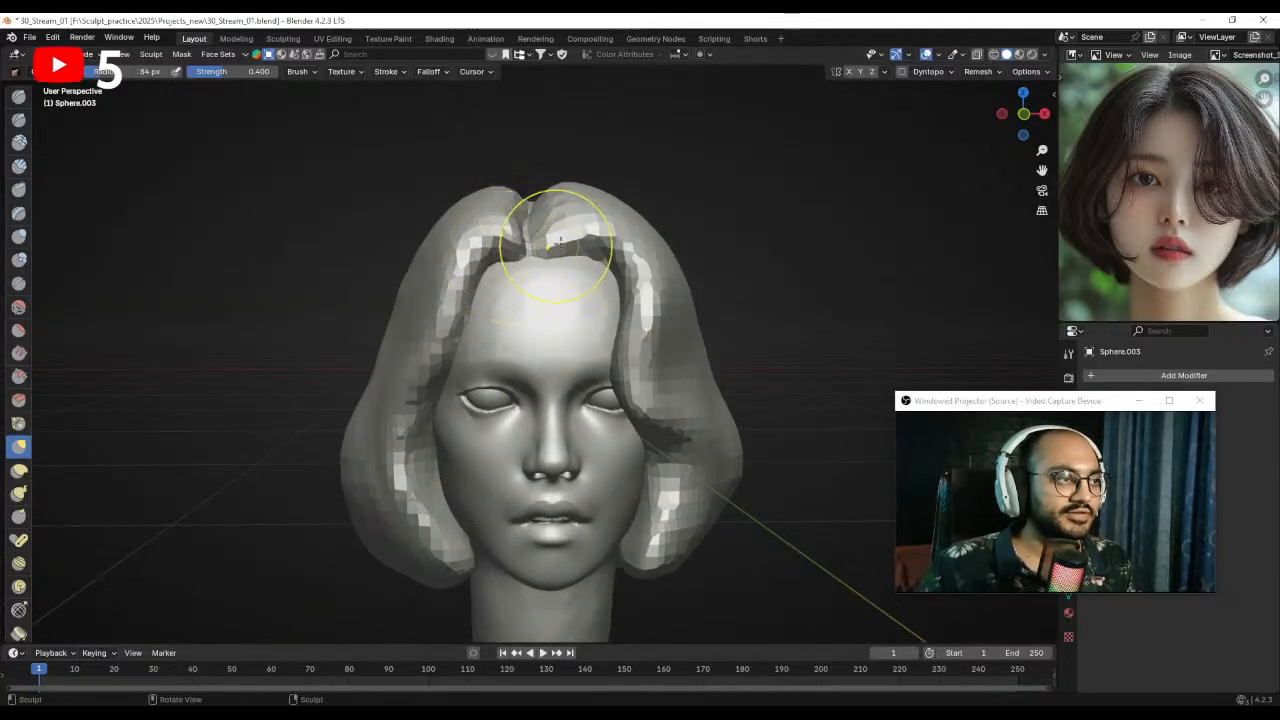
pyautogui.moveTo(568, 238)
pyautogui.keyDown('alt'); pyautogui.mouseDown()
pyautogui.moveTo(514, 257)
pyautogui.moveTo(462, 308)
pyautogui.moveTo(432, 364)
pyautogui.moveTo(497, 333)
pyautogui.moveTo(456, 357)
pyautogui.moveTo(590, 250)
pyautogui.moveTo(648, 234)
pyautogui.moveTo(525, 357)
pyautogui.mouseUp(); pyautogui.keyUp('alt')
# - Adjust the bob's outer silhouette and lower ends with the Grab brush at about 88 to 110 px radius
pyautogui.press('f')
pyautogui.click(437, 372)
pyautogui.press('f')
pyautogui.click(422, 361)
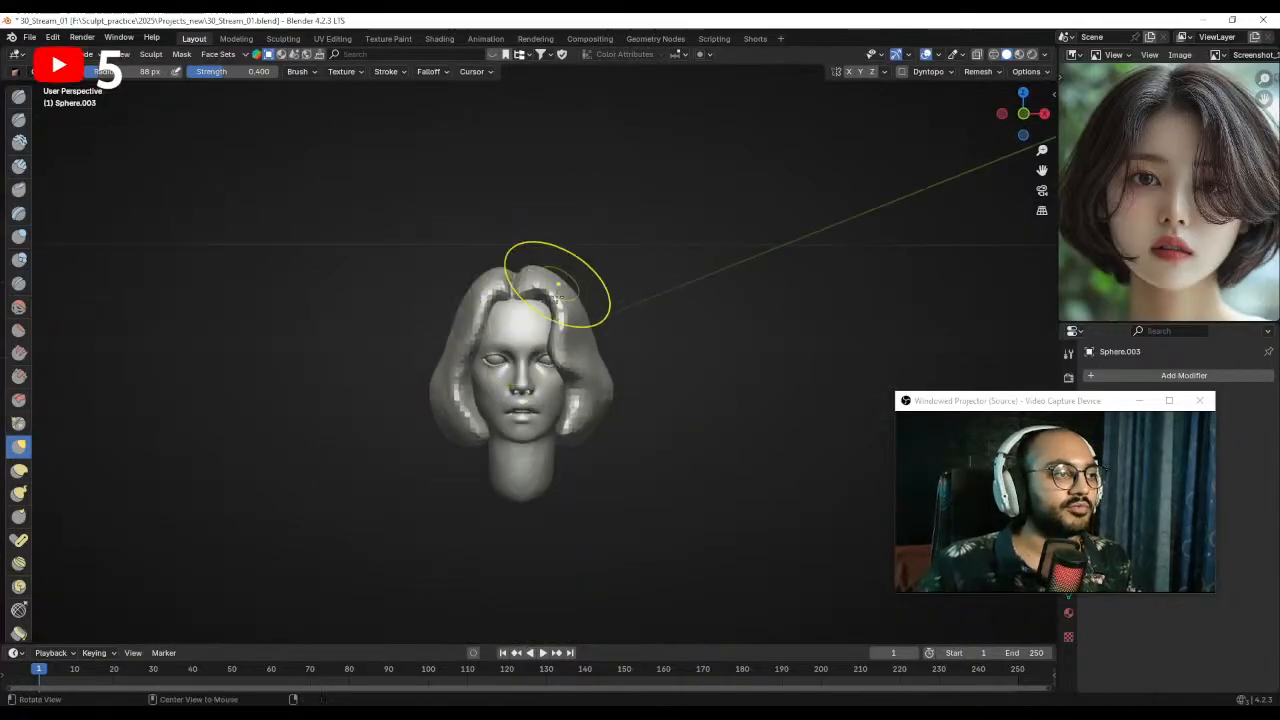
pyautogui.moveTo(571, 314)
pyautogui.keyDown('ctrl'); pyautogui.keyDown('alt'); pyautogui.mouseDown()
pyautogui.moveTo(561, 228)
pyautogui.moveTo(623, 319)
pyautogui.moveTo(592, 336)
pyautogui.mouseUp(); pyautogui.keyUp('alt'); pyautogui.keyUp('ctrl')
pyautogui.press('f')
pyautogui.click(572, 372)
pyautogui.moveTo(522, 418)
pyautogui.mouseDown()
pyautogui.moveTo(531, 397)
pyautogui.moveTo(512, 408)
pyautogui.mouseUp()
pyautogui.press('f')
pyautogui.click(508, 402)
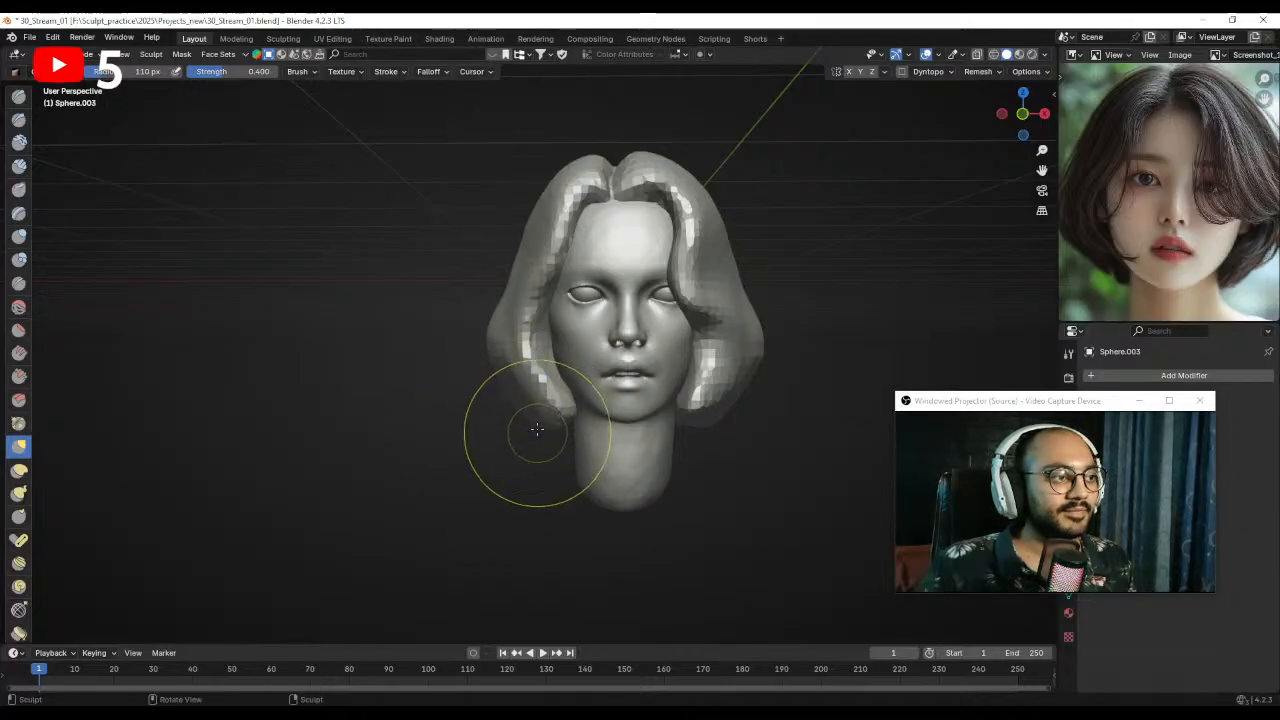
pyautogui.press('f')
pyautogui.click(531, 423)
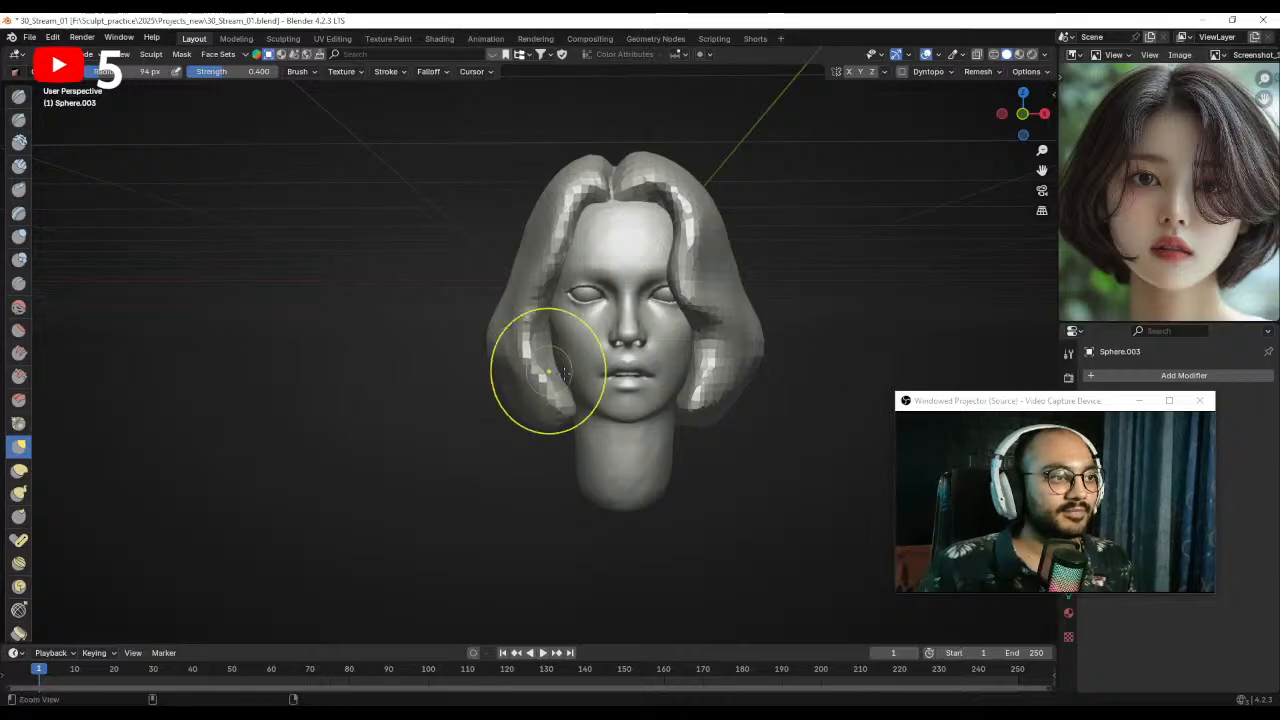
# - Switch to the browser to view the Davinci School classroom and the YouTube channel's videos, and return to Blender
pyautogui.scroll(-2, 537, 386)
pyautogui.hotkey('alt', 'Tab')
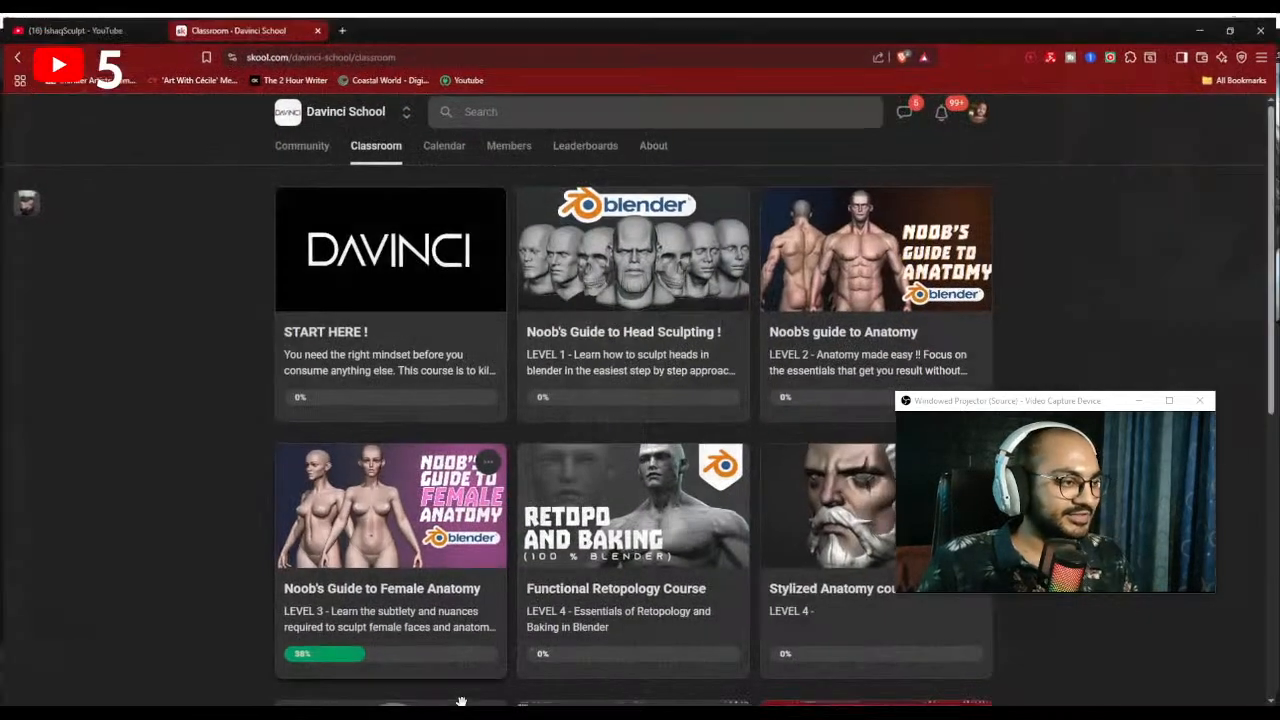
pyautogui.hotkey('ctrl', 'shift', 'Tab')
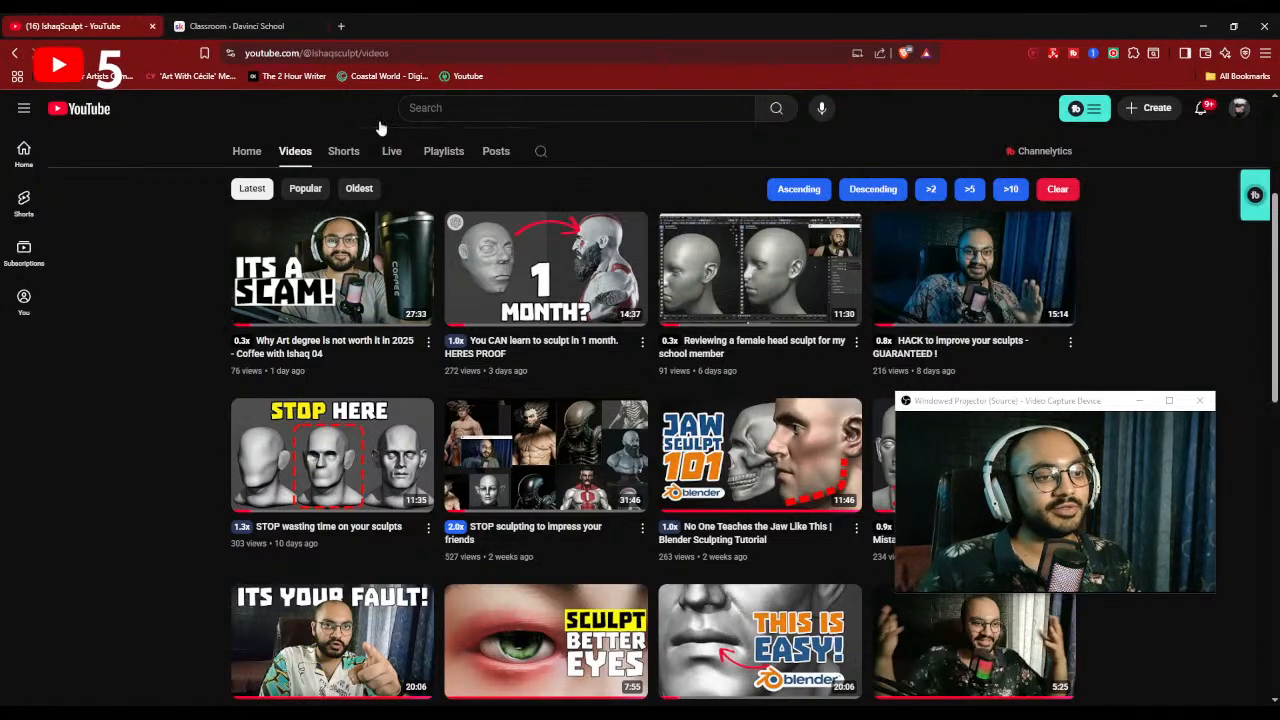
pyautogui.click(1203, 26)
pyautogui.scroll(2, 591, 259)
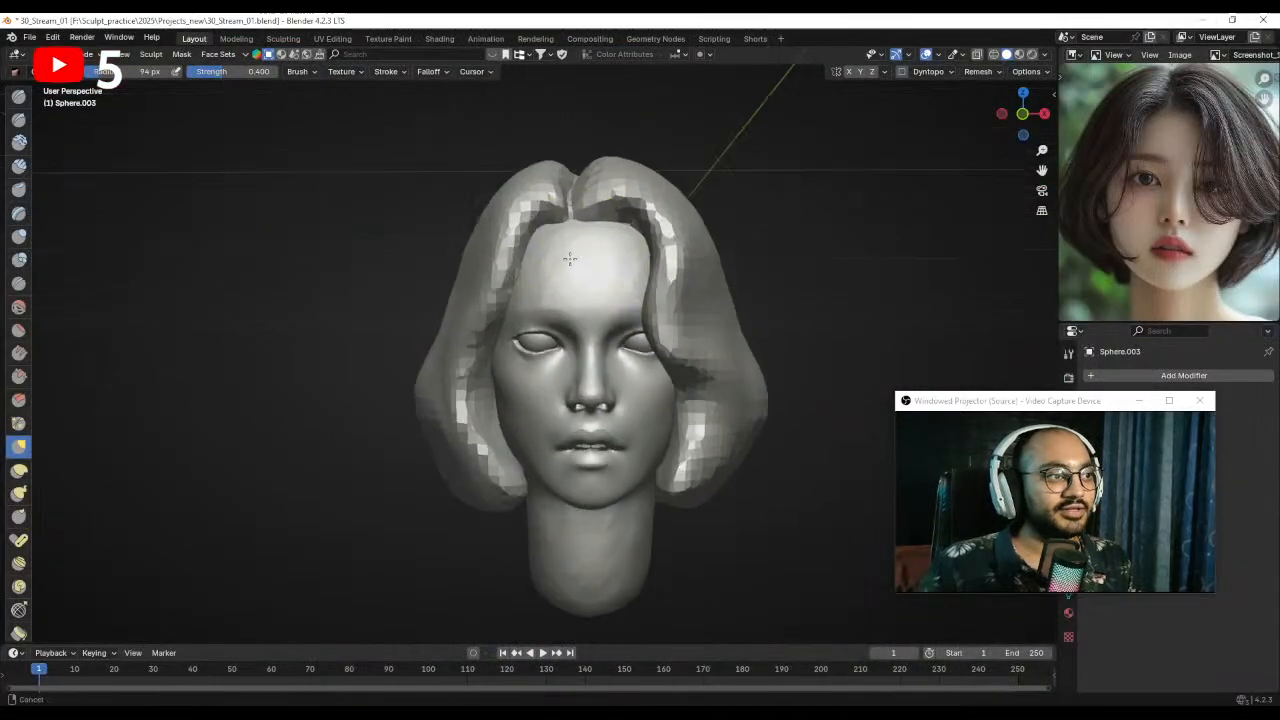
# - Reshape the crown around the parting from above with the Grab brush at about 119 px radius
pyautogui.moveTo(591, 259)
pyautogui.mouseDown(button='middle')
pyautogui.moveTo(597, 307)
pyautogui.moveTo(557, 314)
pyautogui.mouseUp(button='middle')
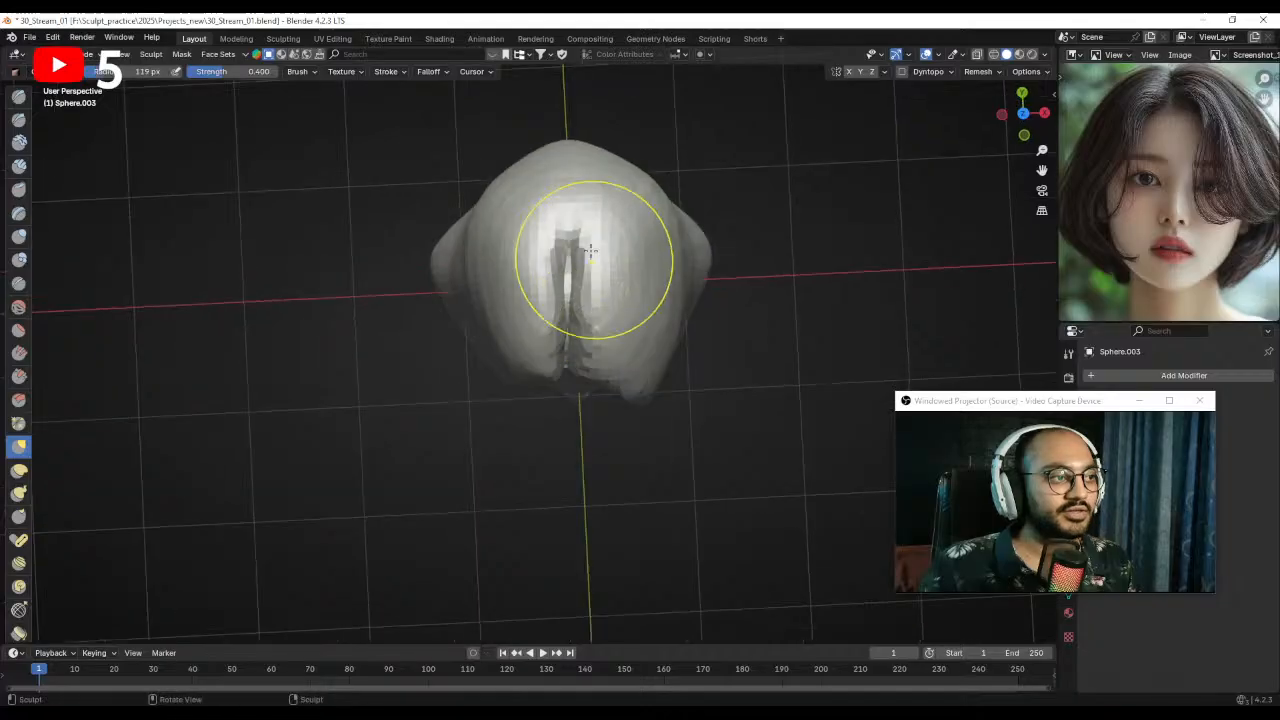
pyautogui.moveTo(558, 233); pyautogui.dragTo(560, 236)
pyautogui.moveTo(556, 245); pyautogui.dragTo(569, 267)
pyautogui.moveTo(595, 333); pyautogui.dragTo(646, 175, button='middle')
pyautogui.keyDown('ctrl'); pyautogui.keyDown('alt'); pyautogui.moveTo(664, 269); pyautogui.dragTo(587, 289); pyautogui.keyUp('alt'); pyautogui.keyUp('ctrl')
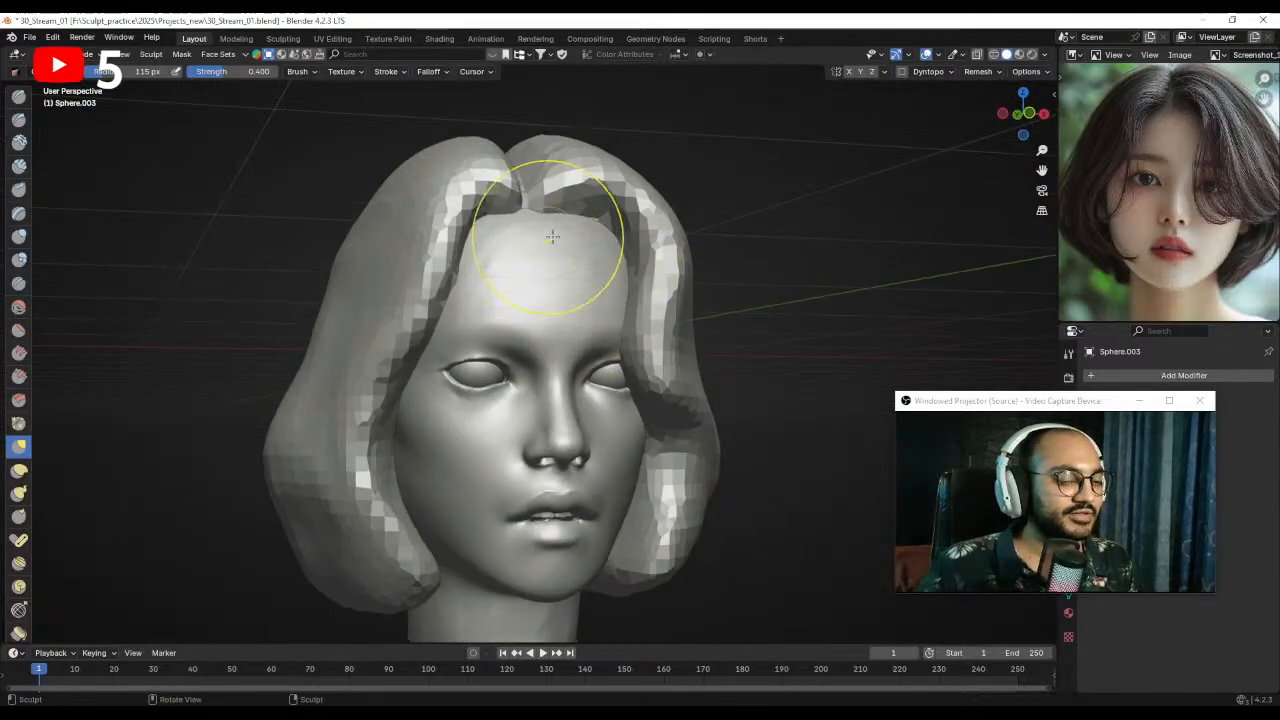
# - Adjust the lock sweeping over the eye and cheek with the Grab brush at about 136 px radius
pyautogui.moveTo(660, 262)
pyautogui.keyDown('alt'); pyautogui.mouseDown()
pyautogui.moveTo(612, 258)
pyautogui.moveTo(626, 269)
pyautogui.moveTo(588, 250)
pyautogui.mouseUp(); pyautogui.keyUp('alt')
pyautogui.press('f')
pyautogui.click(582, 310)
pyautogui.keyDown('alt'); pyautogui.moveTo(582, 310); pyautogui.dragTo(588, 275); pyautogui.keyUp('alt')
pyautogui.press('f')
pyautogui.click(566, 306)
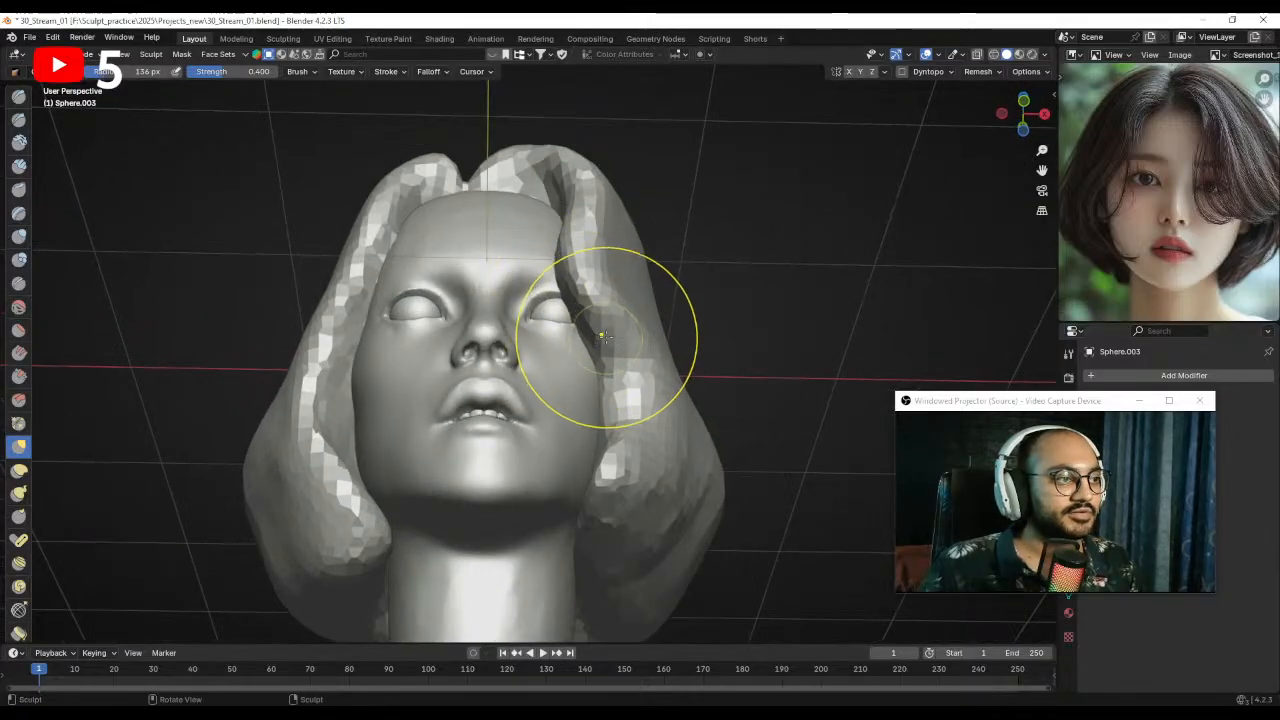
pyautogui.keyDown('alt'); pyautogui.moveTo(605, 352); pyautogui.dragTo(572, 400); pyautogui.keyUp('alt')
pyautogui.moveTo(525, 370)
pyautogui.keyDown('alt'); pyautogui.mouseDown()
pyautogui.moveTo(563, 367)
pyautogui.moveTo(571, 409)
pyautogui.moveTo(563, 349)
pyautogui.moveTo(537, 371)
pyautogui.moveTo(541, 349)
pyautogui.mouseUp(); pyautogui.keyUp('alt')
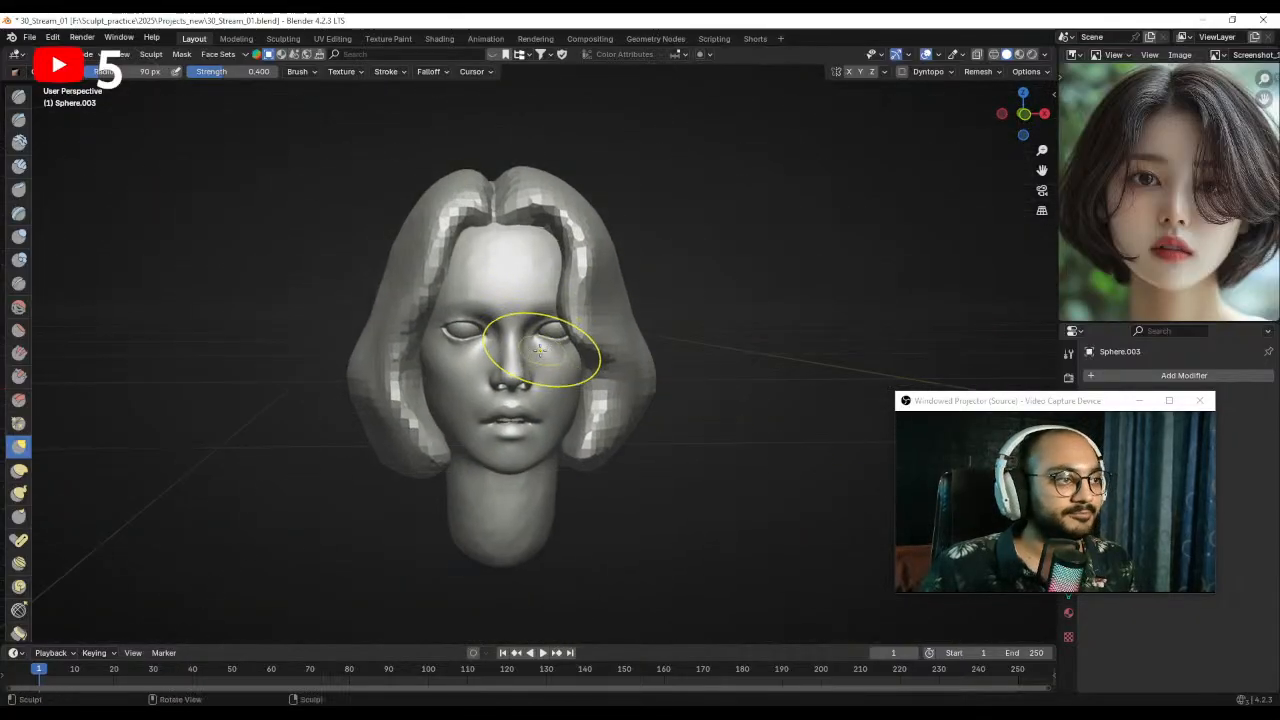
# - Set a finer voxel size for the hair and remesh it
pyautogui.press('r')
pyautogui.click(577, 359)
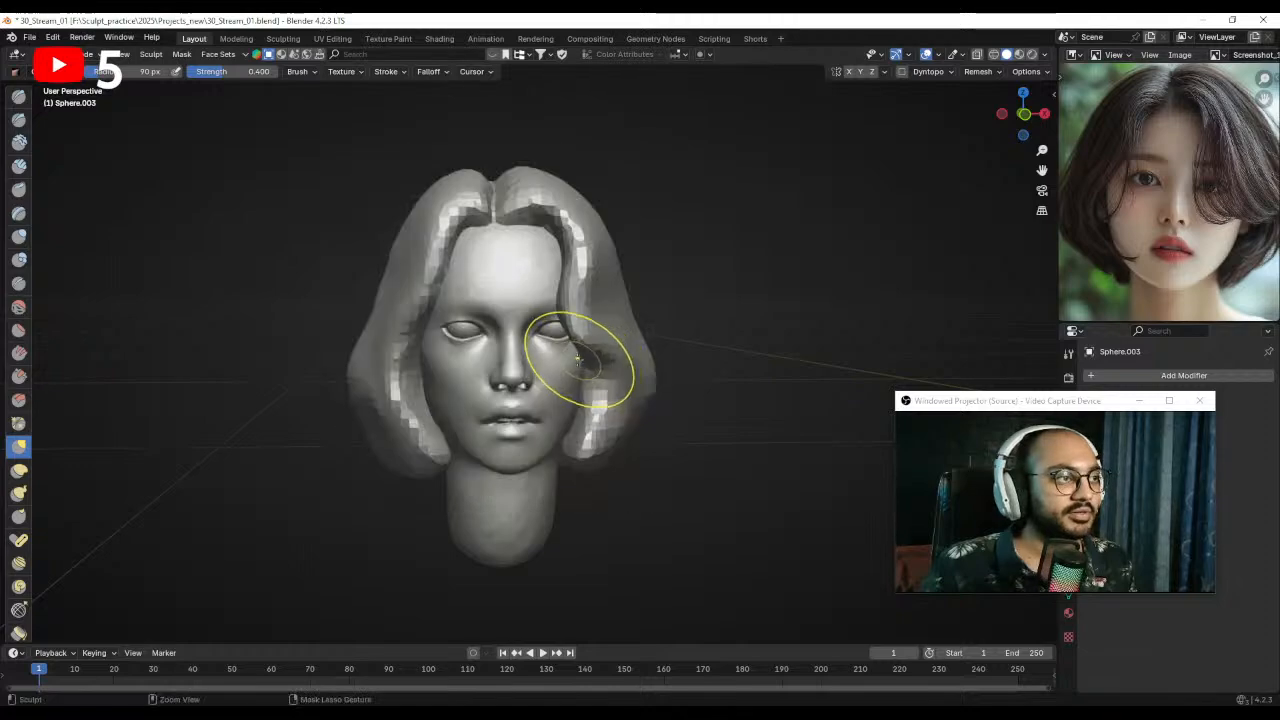
pyautogui.moveTo(577, 359)
pyautogui.keyDown('alt'); pyautogui.mouseDown()
pyautogui.moveTo(527, 340)
pyautogui.moveTo(531, 283)
pyautogui.mouseUp(); pyautogui.keyUp('alt')
pyautogui.press('r')
pyautogui.click(548, 364)
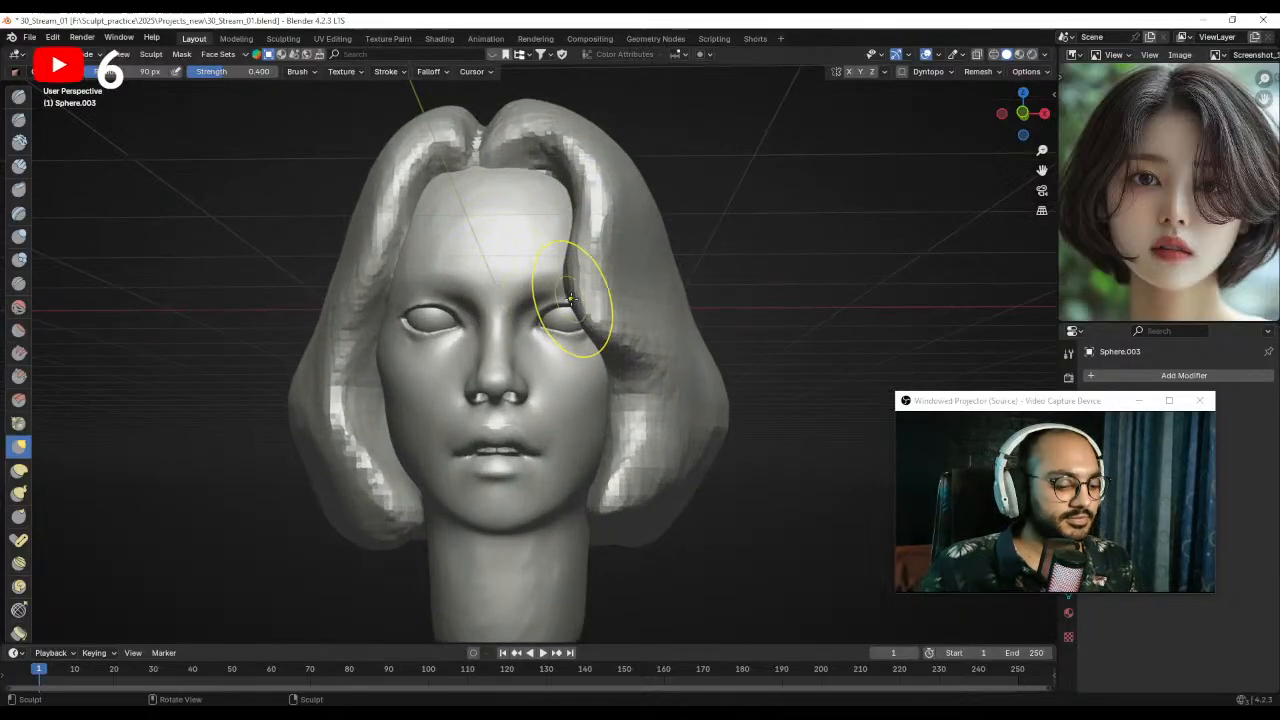
# - Mask the hair edge from the parting along the forehead with the Mask brush at about 12 to 22 px radius and 0.500 strength
pyautogui.press('m')
pyautogui.moveTo(566, 285)
pyautogui.keyDown('ctrl'); pyautogui.keyDown('alt'); pyautogui.mouseDown()
pyautogui.moveTo(572, 318)
pyautogui.moveTo(584, 290)
pyautogui.moveTo(572, 268)
pyautogui.mouseUp(); pyautogui.keyUp('alt'); pyautogui.keyUp('ctrl')
pyautogui.press('f')
pyautogui.click(548, 200)
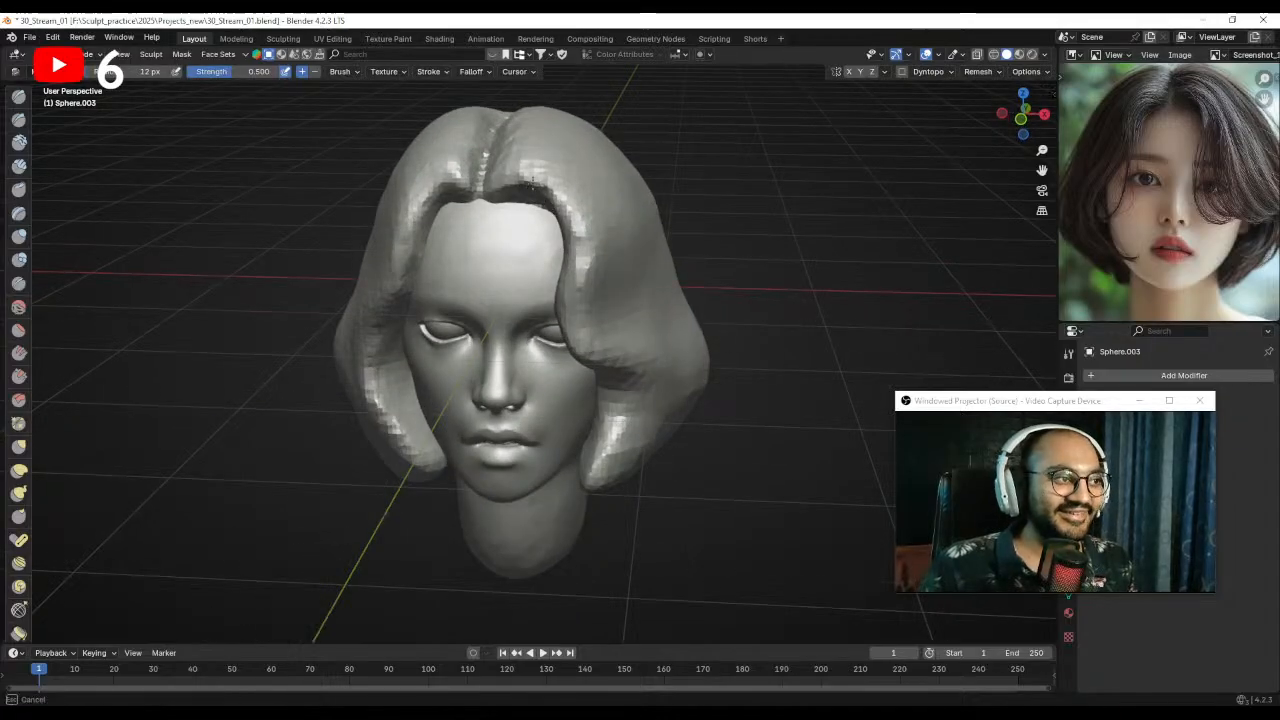
pyautogui.keyDown('alt'); pyautogui.moveTo(508, 186); pyautogui.dragTo(554, 191); pyautogui.keyUp('alt')
pyautogui.press('f')
pyautogui.click(548, 184)
pyautogui.press('f')
pyautogui.keyDown('alt'); pyautogui.moveTo(575, 302); pyautogui.dragTo(577, 244); pyautogui.keyUp('alt')
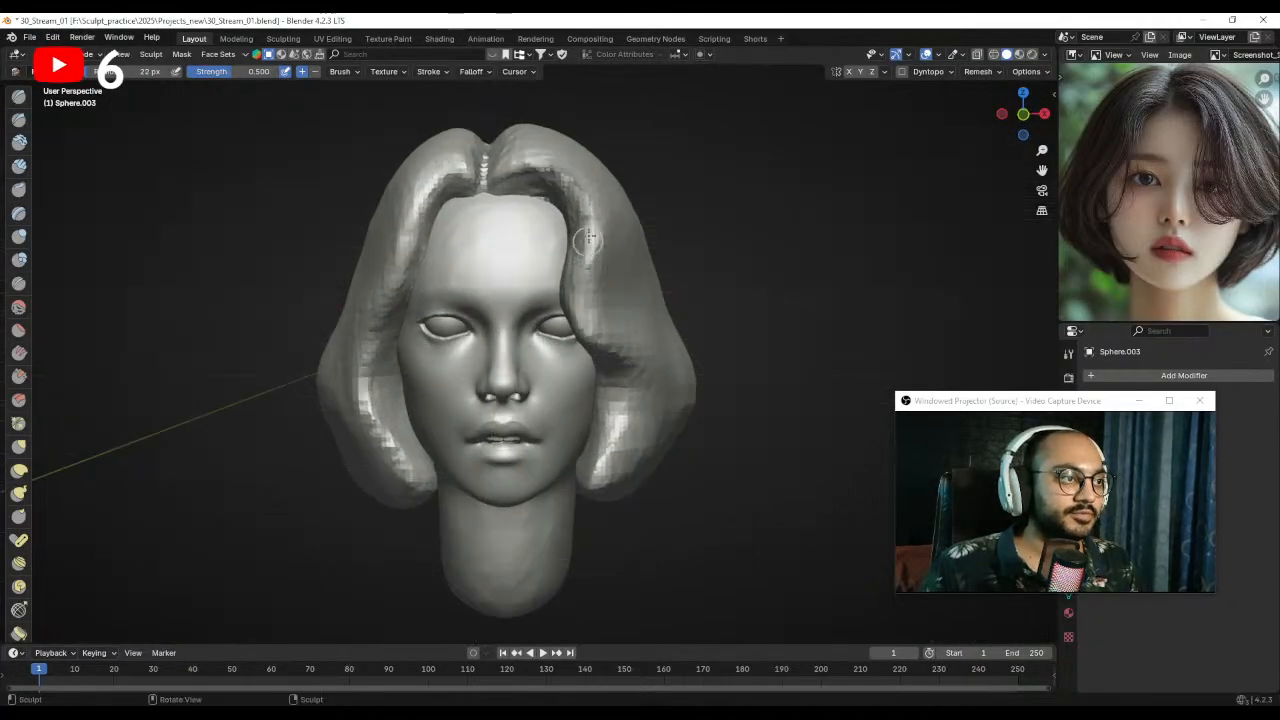
# - Extend the mask down the lock over the eye to its cheek end with the Mask brush at 10 px radius
pyautogui.keyDown('alt'); pyautogui.moveTo(600, 323); pyautogui.dragTo(567, 245); pyautogui.keyUp('alt')
pyautogui.press('f')
pyautogui.moveTo(588, 326); pyautogui.dragTo(593, 331)
pyautogui.moveTo(592, 328)
pyautogui.keyDown('alt'); pyautogui.mouseDown()
pyautogui.moveTo(562, 328)
pyautogui.moveTo(598, 357)
pyautogui.mouseUp(); pyautogui.keyUp('alt')
pyautogui.press('f')
pyautogui.moveTo(532, 305)
pyautogui.keyDown('alt'); pyautogui.mouseDown()
pyautogui.moveTo(590, 287)
pyautogui.moveTo(583, 323)
pyautogui.mouseUp(); pyautogui.keyUp('alt')
pyautogui.press('f')
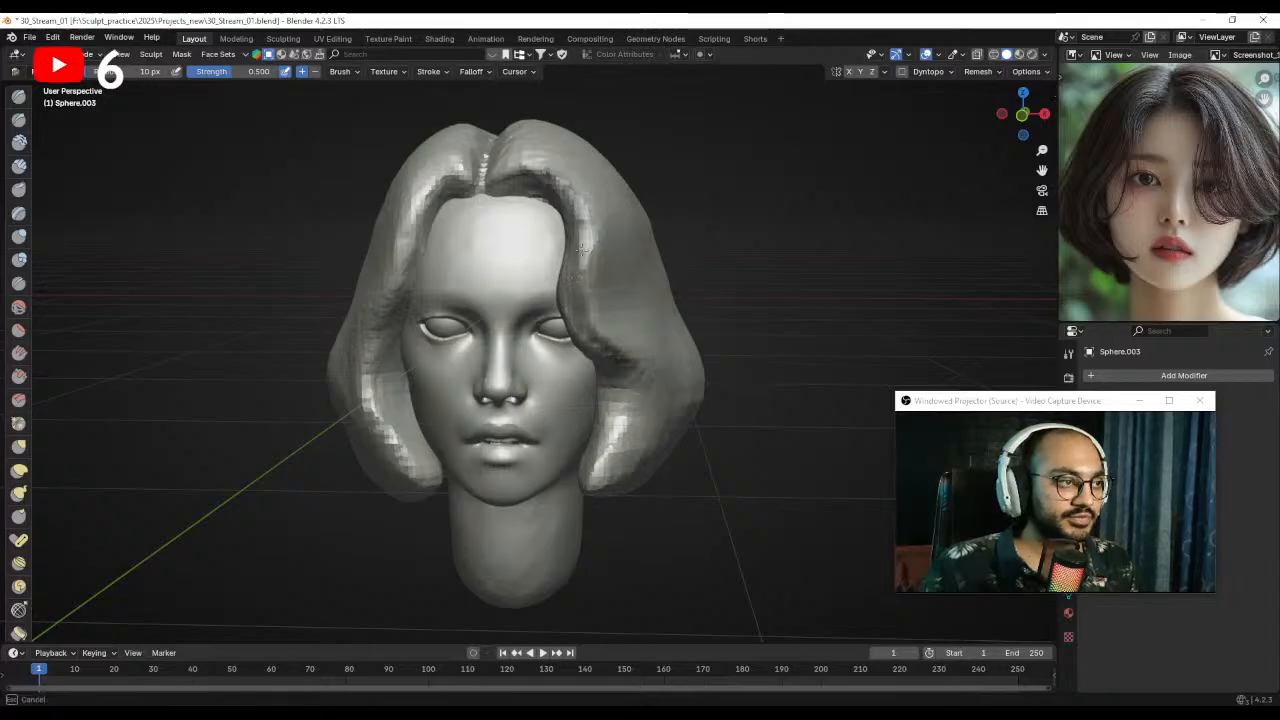
# - Apply Sharpen Mask twice to the mask on the front lock
pyautogui.moveTo(583, 246); pyautogui.dragTo(581, 241, button='middle')
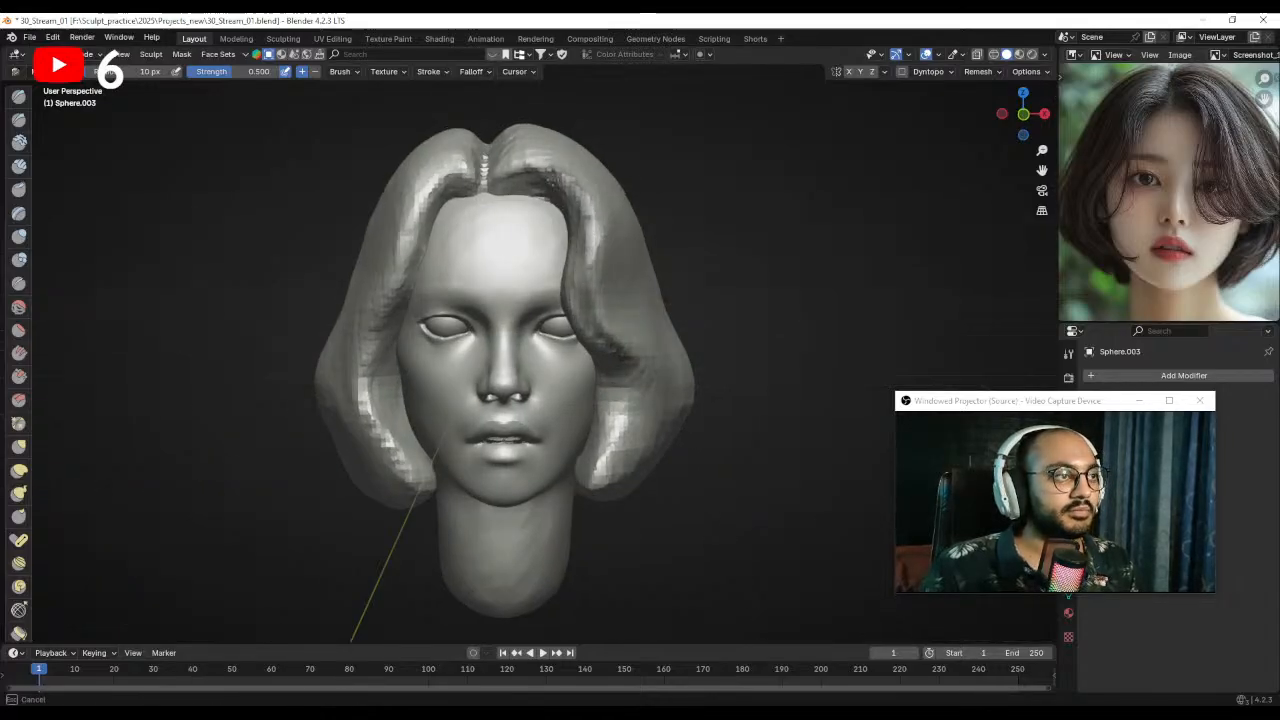
pyautogui.press('a')
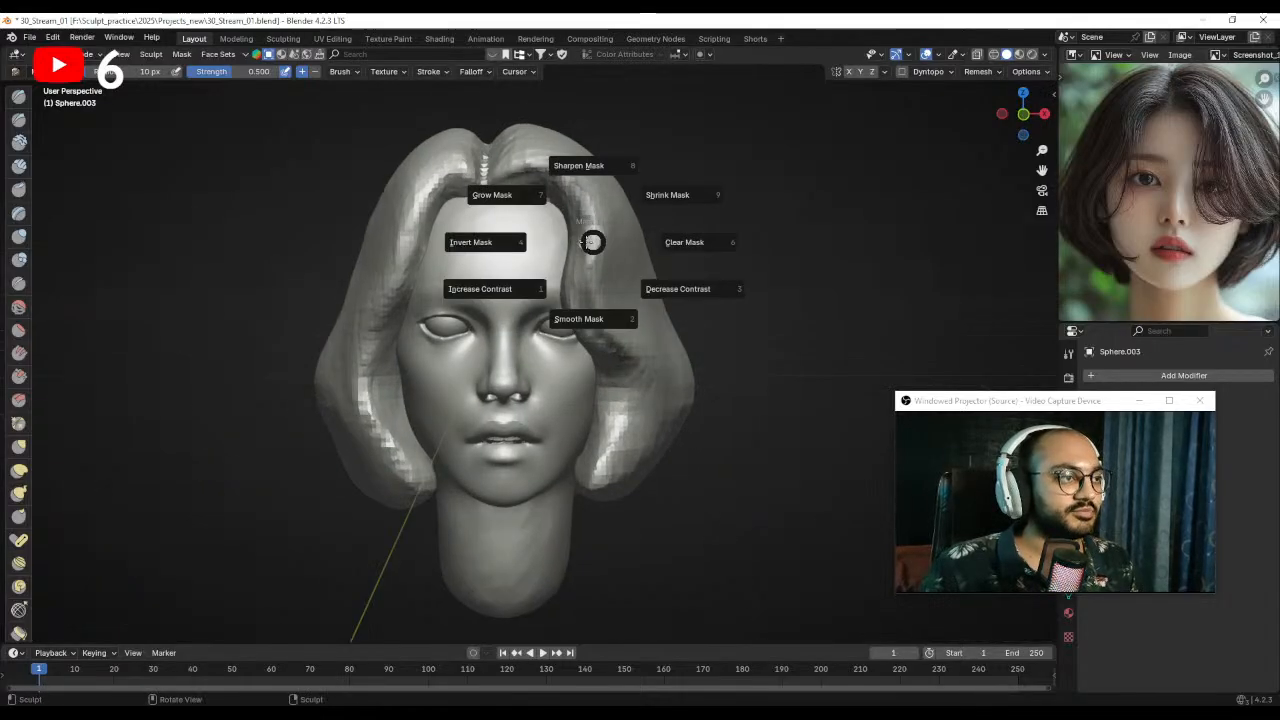
pyautogui.click(590, 162)
pyautogui.press('a')
pyautogui.click(588, 132)
pyautogui.keyDown('ctrl'); pyautogui.keyDown('alt'); pyautogui.moveTo(585, 140); pyautogui.dragTo(565, 217); pyautogui.keyUp('alt'); pyautogui.keyUp('ctrl')
# - Try extracting the masked front edge as a separate solid mesh with a 0.500 threshold
pyautogui.click(181, 54)
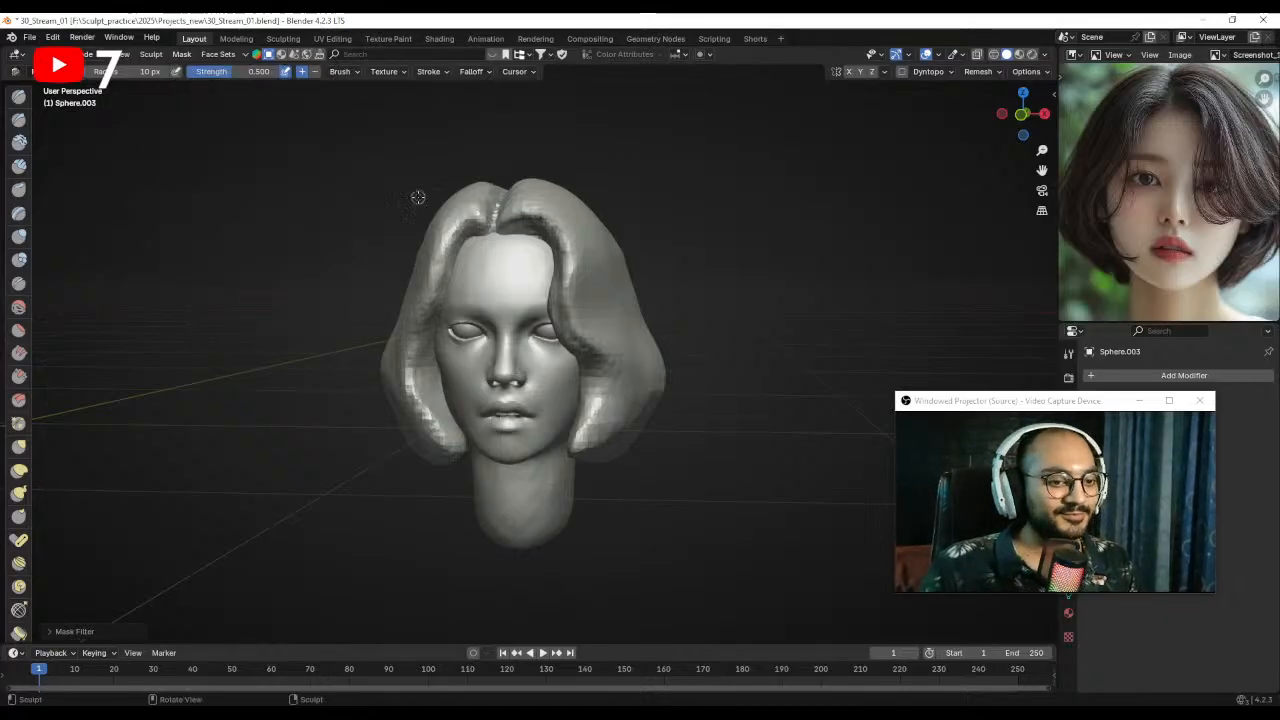
pyautogui.click(180, 54)
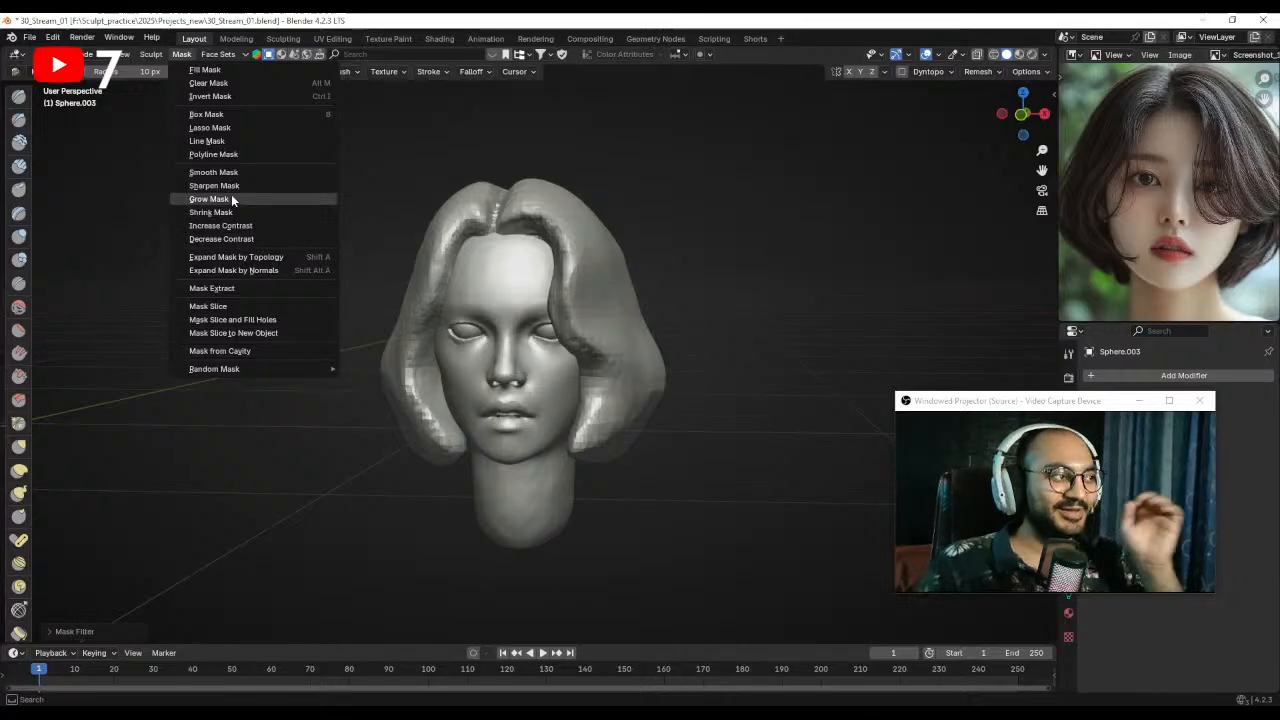
pyautogui.click(230, 289)
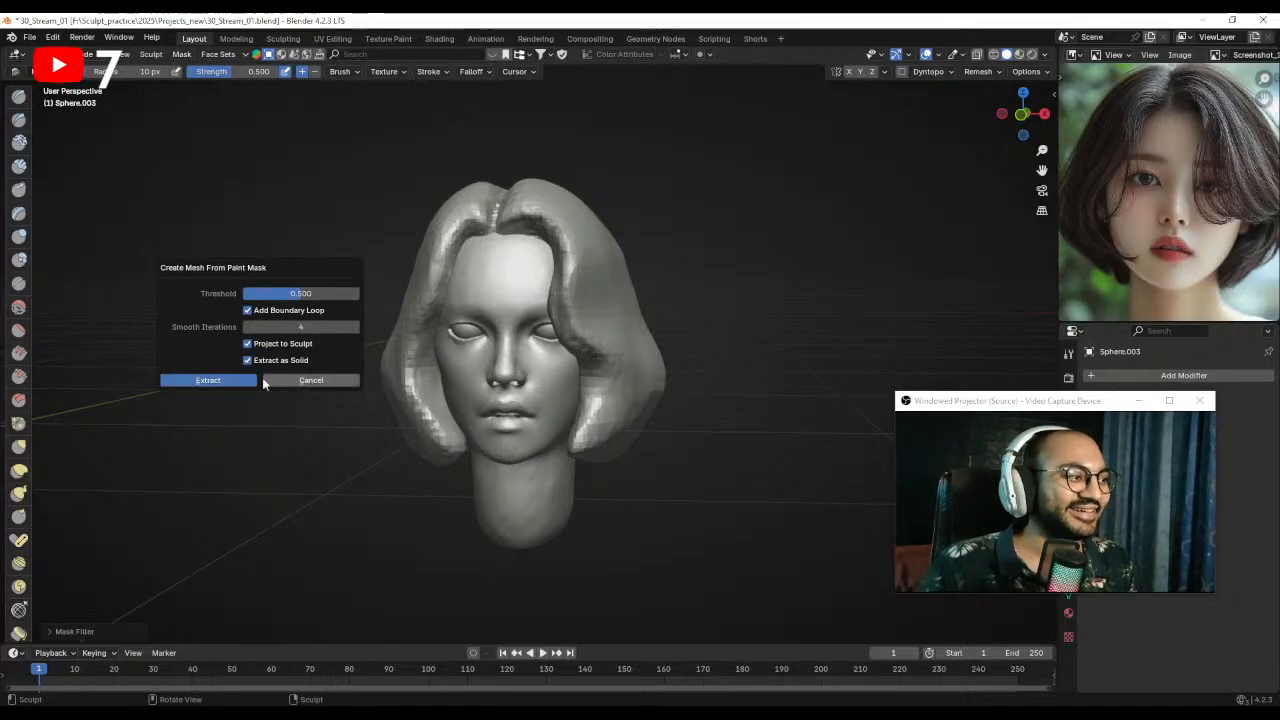
pyautogui.click(232, 380)
pyautogui.scroll(2, 450, 345)
pyautogui.moveTo(510, 345); pyautogui.dragTo(478, 316, button='middle')
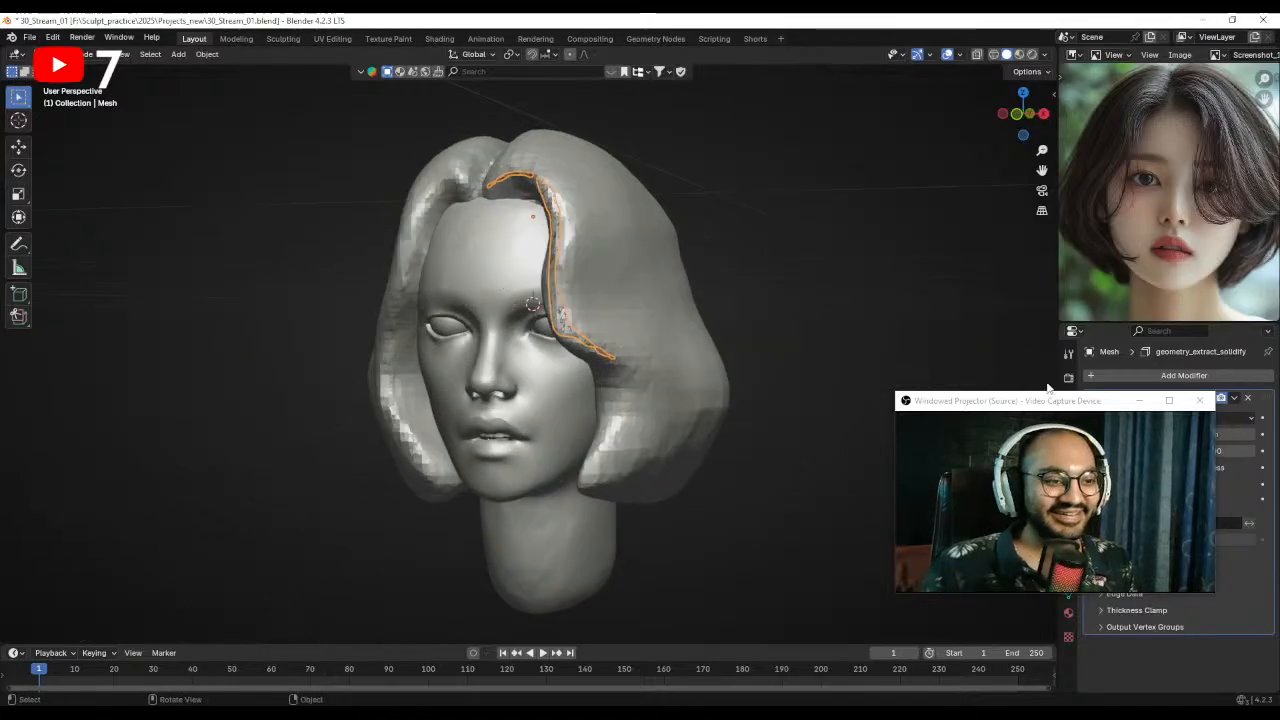
pyautogui.hotkey('ctrl', 'z')
# - Widen the mask along the hair edge above the forehead with the Mask brush at 14 px radius
pyautogui.moveTo(624, 250); pyautogui.dragTo(680, 232, button='middle')
pyautogui.scroll(2, 684, 205)
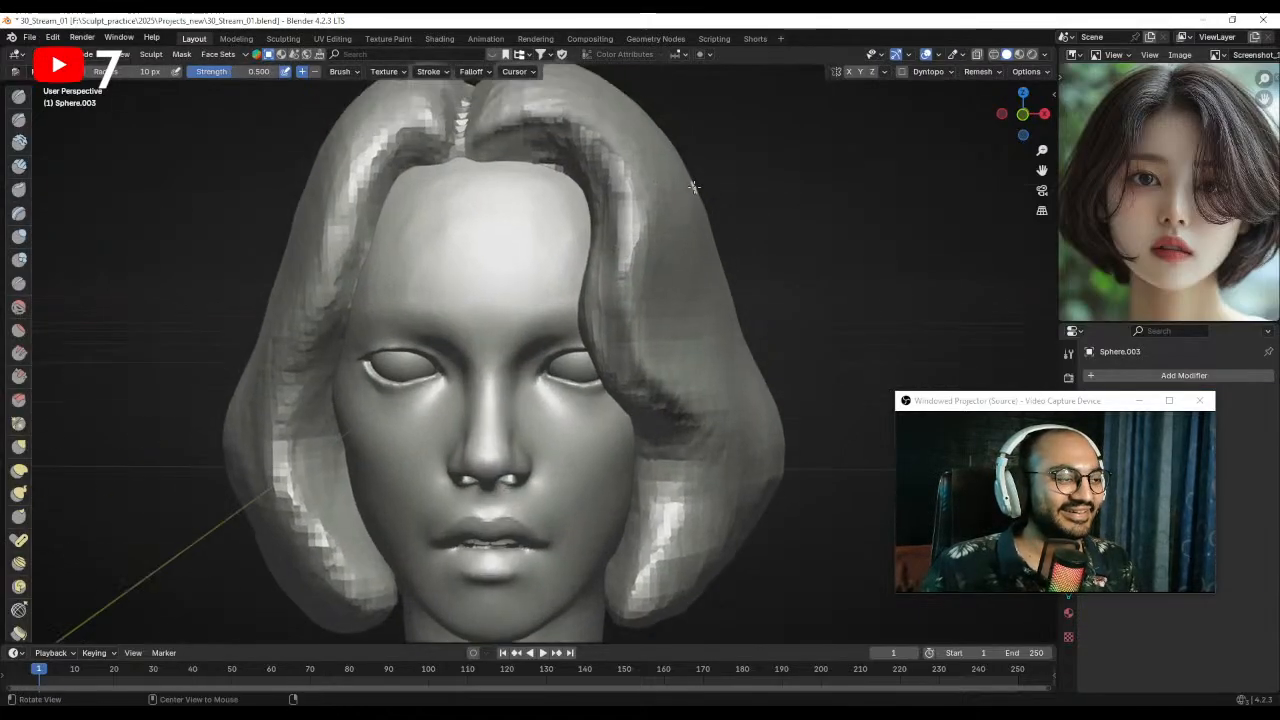
pyautogui.moveTo(612, 199); pyautogui.dragTo(622, 210, button='middle')
pyautogui.moveTo(608, 150); pyautogui.dragTo(634, 189, button='middle')
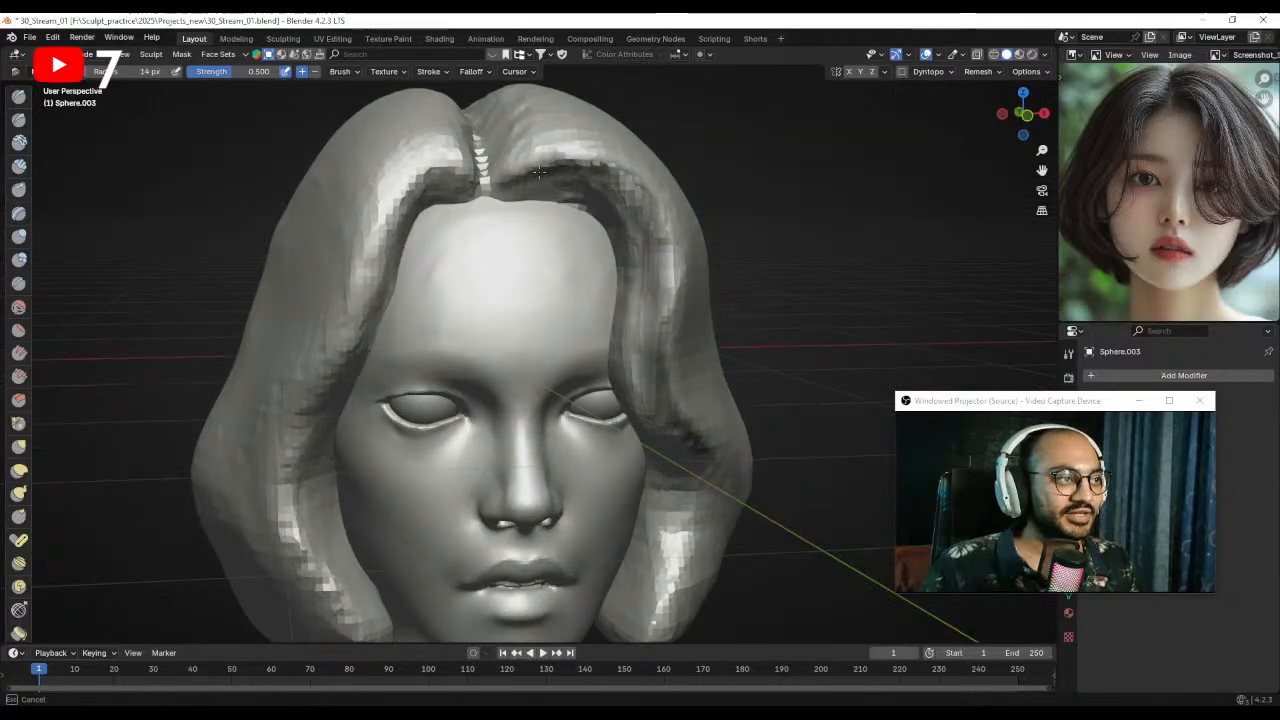
pyautogui.press('f')
pyautogui.moveTo(510, 189)
pyautogui.mouseDown()
pyautogui.moveTo(539, 172)
pyautogui.moveTo(630, 192)
pyautogui.mouseUp()
pyautogui.click(541, 177)
# - Fill out the mask around the forehead corner and beside the parting with the Mask brush at 21 and 8 px radius
pyautogui.moveTo(633, 197)
pyautogui.mouseDown(button='middle')
pyautogui.moveTo(619, 198)
pyautogui.moveTo(634, 246)
pyautogui.mouseUp(button='middle')
pyautogui.press('f')
pyautogui.click(615, 230)
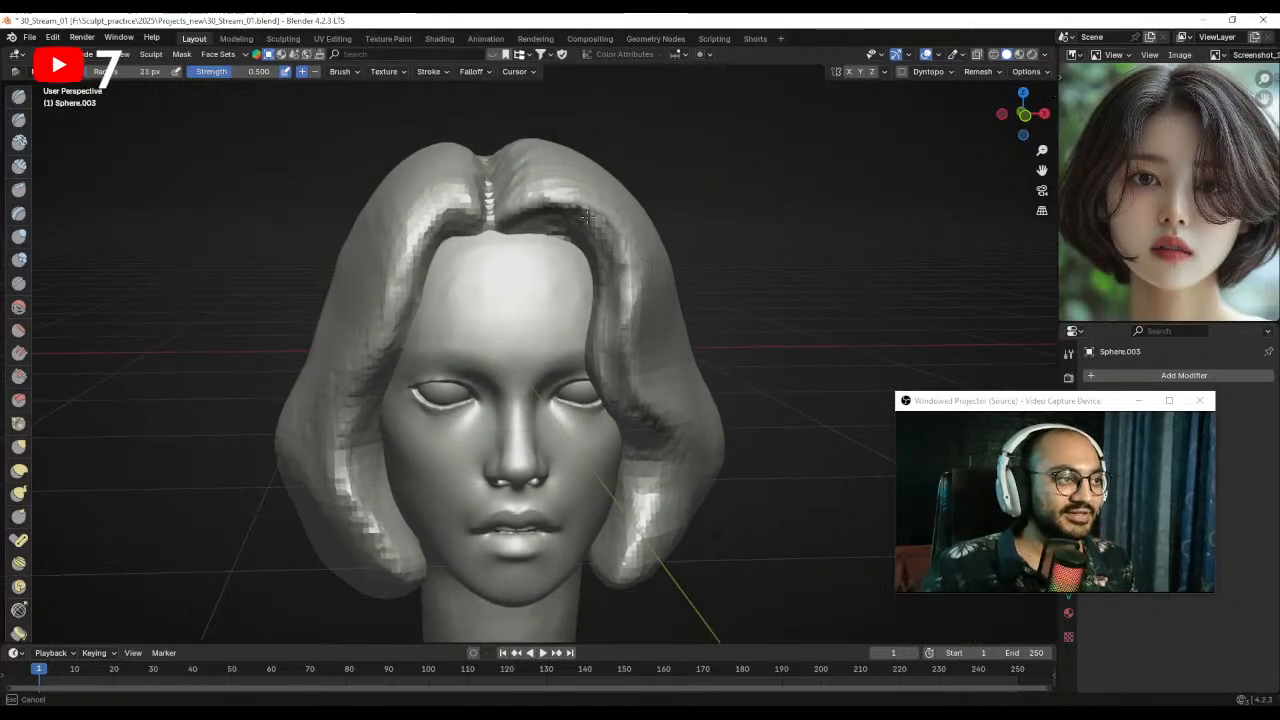
pyautogui.moveTo(537, 223); pyautogui.dragTo(540, 208, button='middle')
pyautogui.press('f')
pyautogui.click(542, 209)
pyautogui.moveTo(504, 221); pyautogui.dragTo(516, 223)
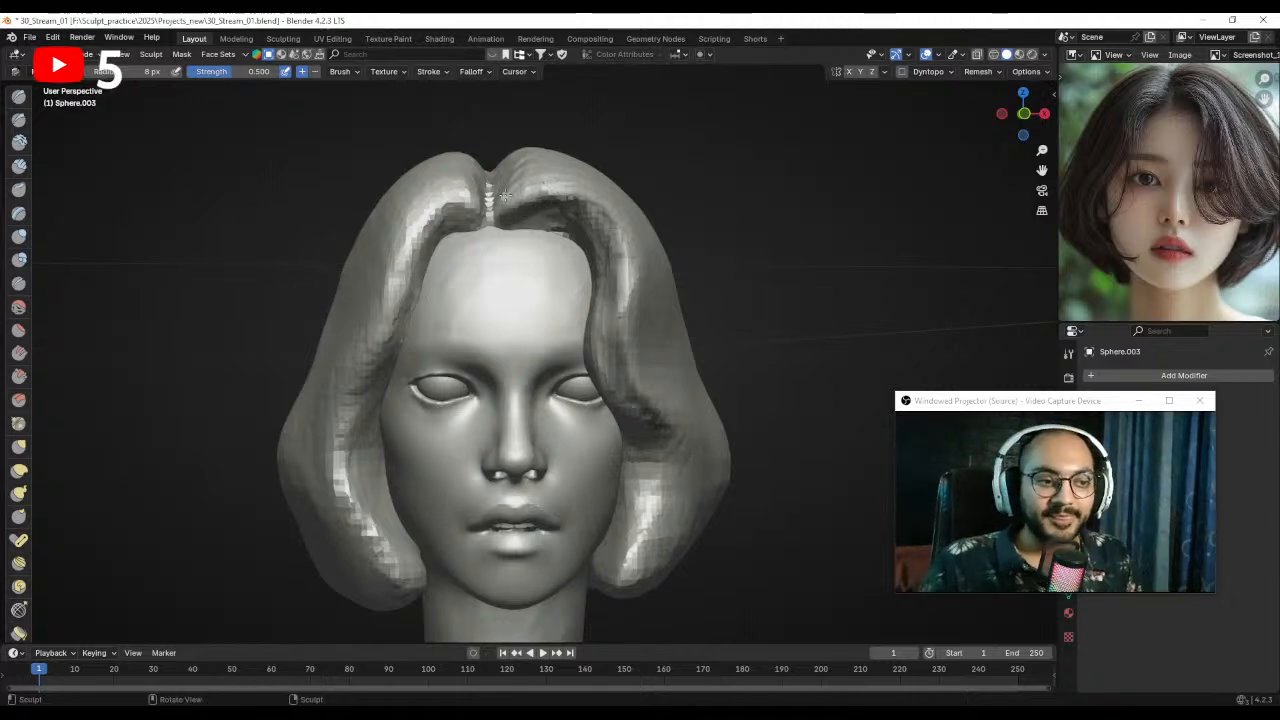
# - Thicken the mask down the lock beside the eye to its cheek end with the Mask brush at 12 px radius
pyautogui.moveTo(602, 234)
pyautogui.keyDown('ctrl'); pyautogui.keyDown('alt'); pyautogui.mouseDown()
pyautogui.moveTo(600, 300)
pyautogui.moveTo(631, 321)
pyautogui.moveTo(634, 262)
pyautogui.moveTo(603, 246)
pyautogui.moveTo(596, 284)
pyautogui.mouseUp(); pyautogui.keyUp('alt'); pyautogui.keyUp('ctrl')
pyautogui.press('f')
pyautogui.click(611, 246)
pyautogui.moveTo(596, 272); pyautogui.dragTo(605, 316)
pyautogui.moveTo(612, 370); pyautogui.dragTo(632, 390)
pyautogui.keyDown('ctrl'); pyautogui.keyDown('alt'); pyautogui.moveTo(632, 360); pyautogui.dragTo(630, 390); pyautogui.keyUp('alt'); pyautogui.keyUp('ctrl')
pyautogui.keyDown('alt'); pyautogui.moveTo(630, 390); pyautogui.dragTo(604, 358); pyautogui.keyUp('alt')
# - Try extracting the widened mask on the front lock as a separate mesh
pyautogui.click(181, 54)
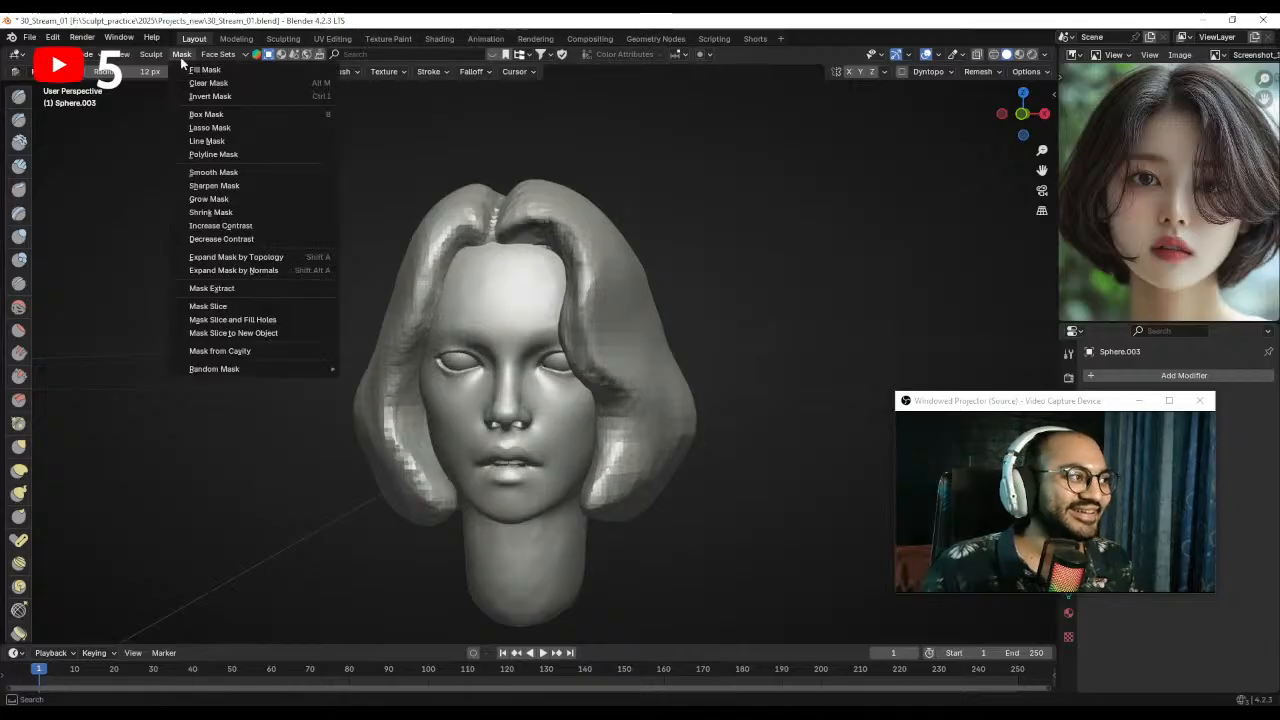
pyautogui.click(251, 287)
pyautogui.click(262, 378)
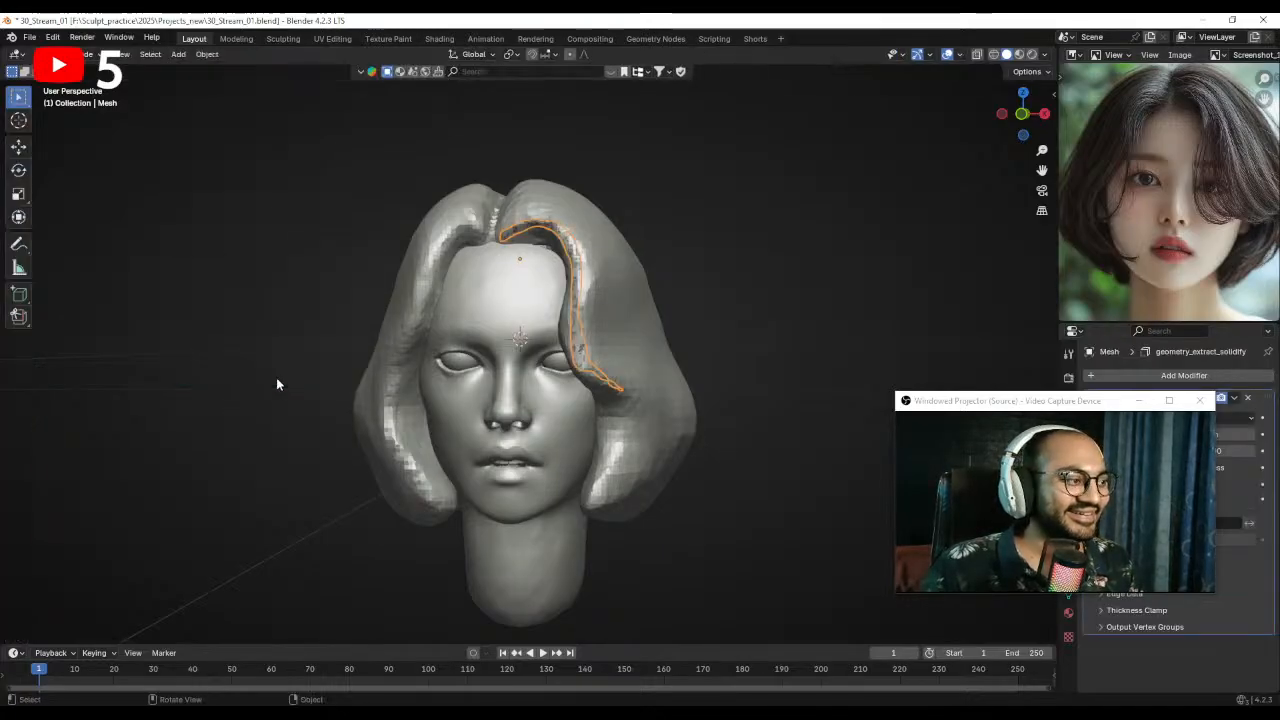
pyautogui.moveTo(970, 408)
pyautogui.mouseDown()
pyautogui.moveTo(811, 230)
pyautogui.moveTo(792, 229)
pyautogui.mouseUp()
pyautogui.keyDown('ctrl'); pyautogui.keyDown('alt'); pyautogui.moveTo(577, 345); pyautogui.dragTo(581, 295); pyautogui.keyUp('alt'); pyautogui.keyUp('ctrl')
pyautogui.hotkey('ctrl', 'z')
# - Broaden the mask at the lock's cheek end with the Mask brush at 31 px radius and refine it with a mask filter
pyautogui.moveTo(624, 358)
pyautogui.keyDown('alt'); pyautogui.mouseDown()
pyautogui.moveTo(605, 375)
pyautogui.moveTo(615, 380)
pyautogui.mouseUp(); pyautogui.keyUp('alt')
pyautogui.scroll(-3, 593, 360)
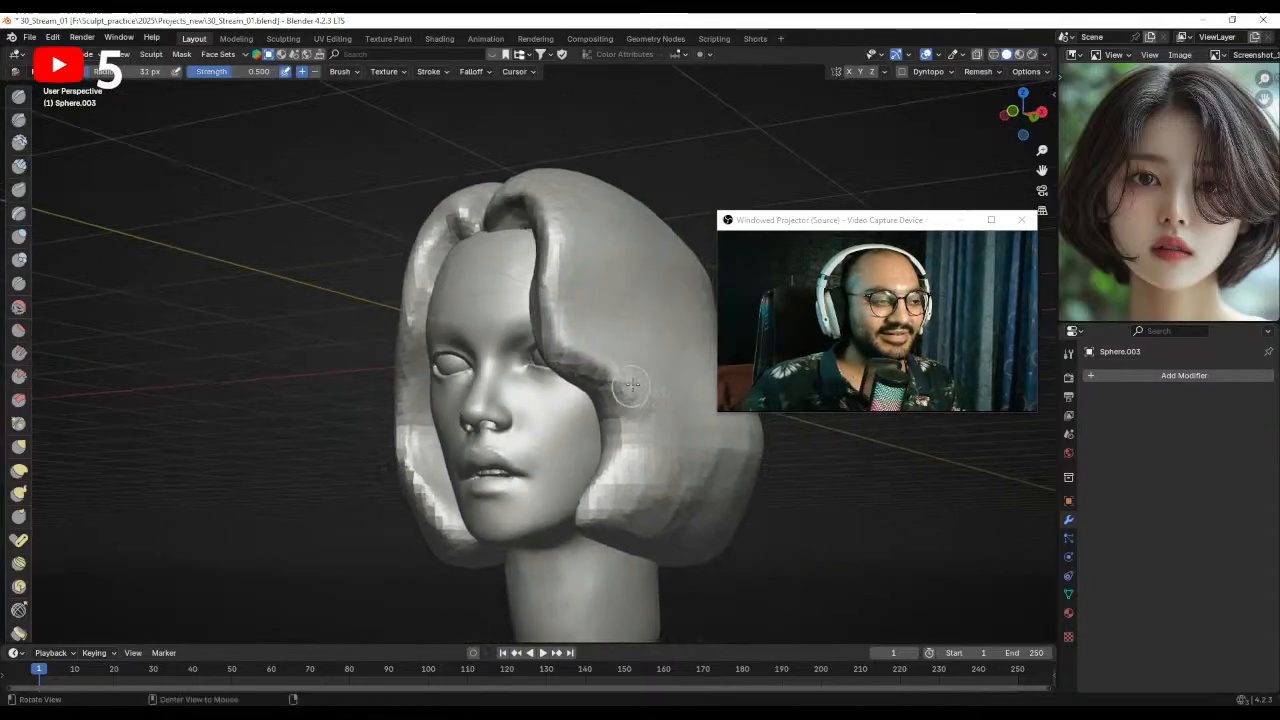
pyautogui.moveTo(648, 371); pyautogui.dragTo(644, 364, button='middle')
pyautogui.scroll(-1, 642, 363)
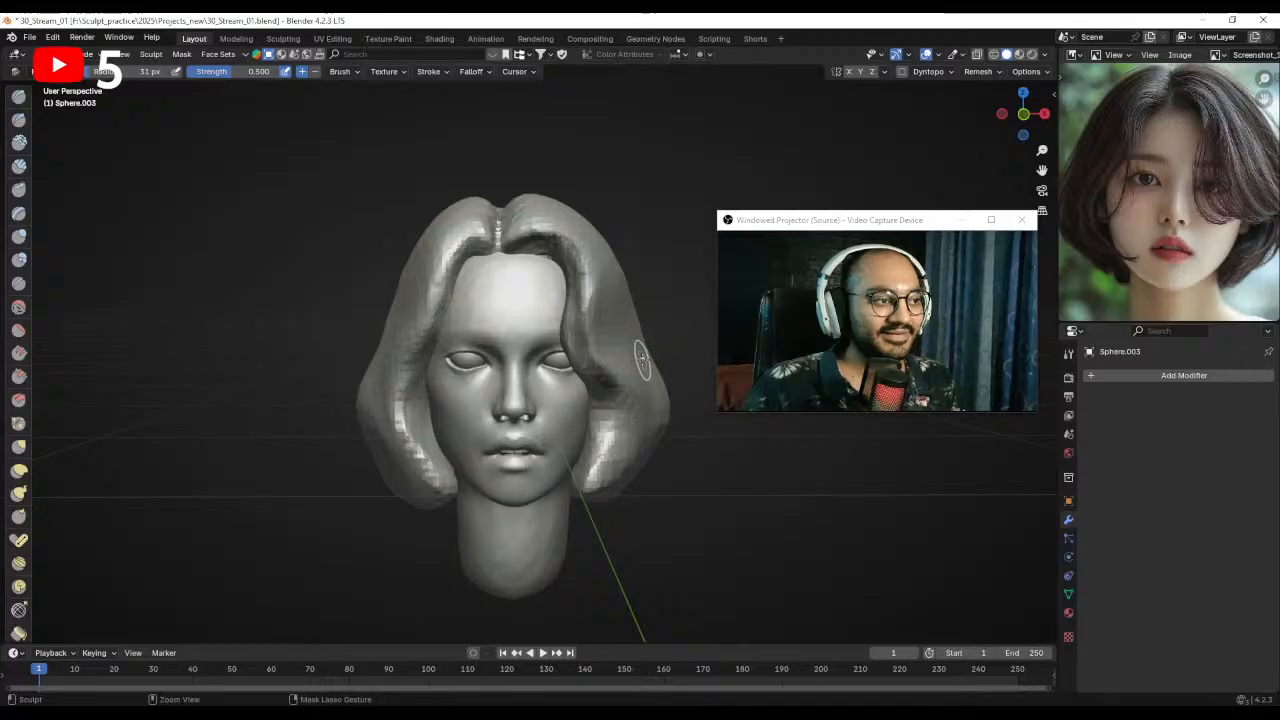
pyautogui.hotkey('ctrl', 'Tab')
pyautogui.hotkey('ctrl', 'Tab')
pyautogui.press('a')
pyautogui.click(608, 263)
# - Extract the refined mask on the front lock as a solid separate mesh with threshold 0.5 and 4 smooth iterations
pyautogui.click(181, 54)
pyautogui.click(206, 289)
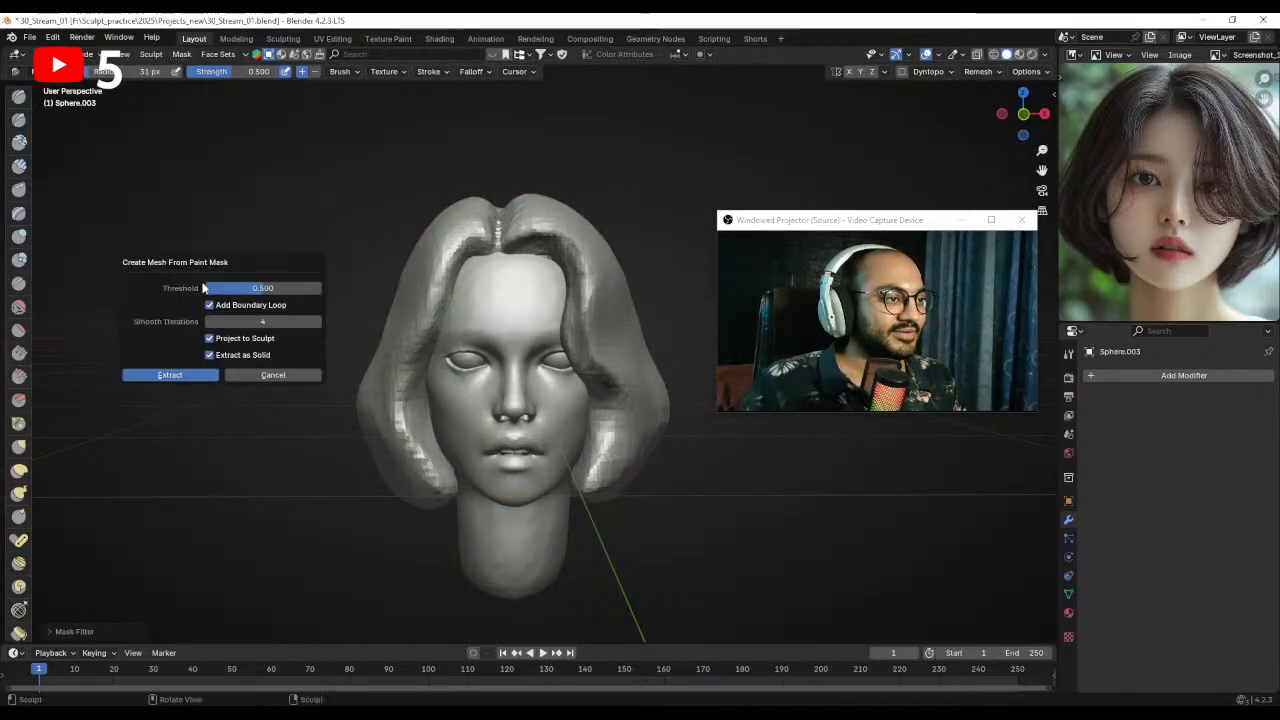
pyautogui.click(170, 375)
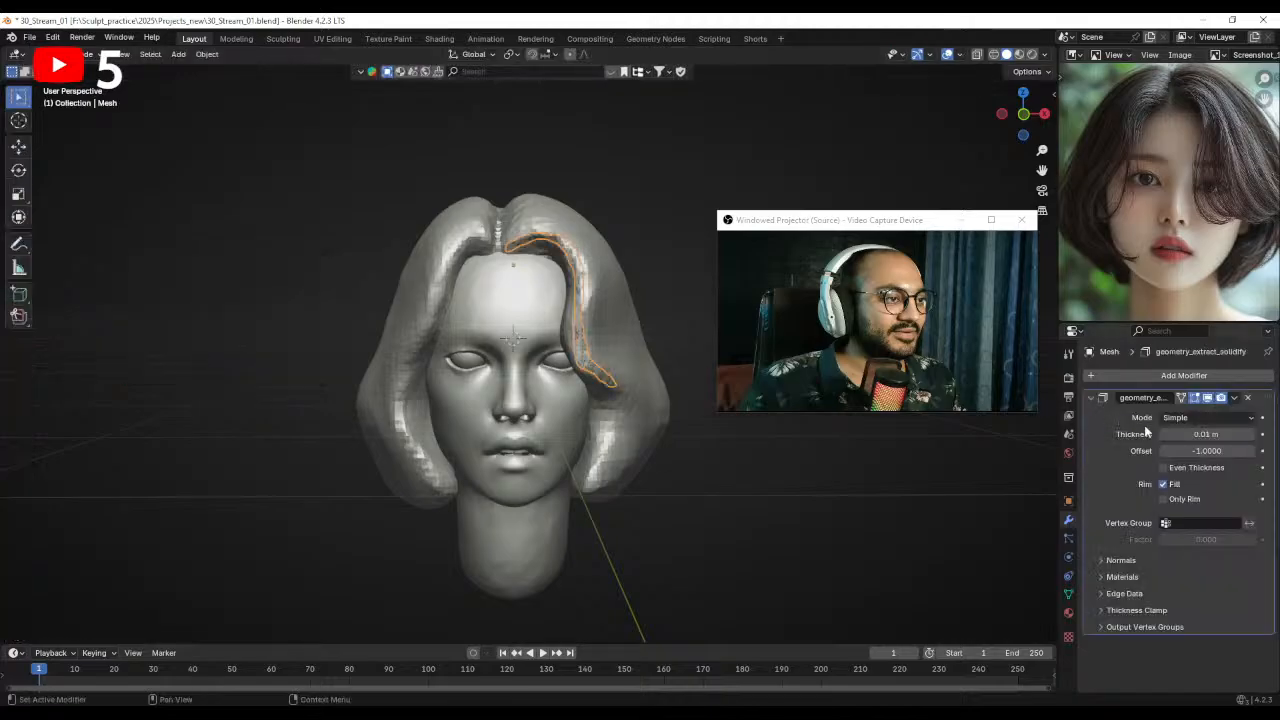
# - Set the extracted lock's Solidify thickness to 0.1 m and offset to 1
pyautogui.click(1186, 439)
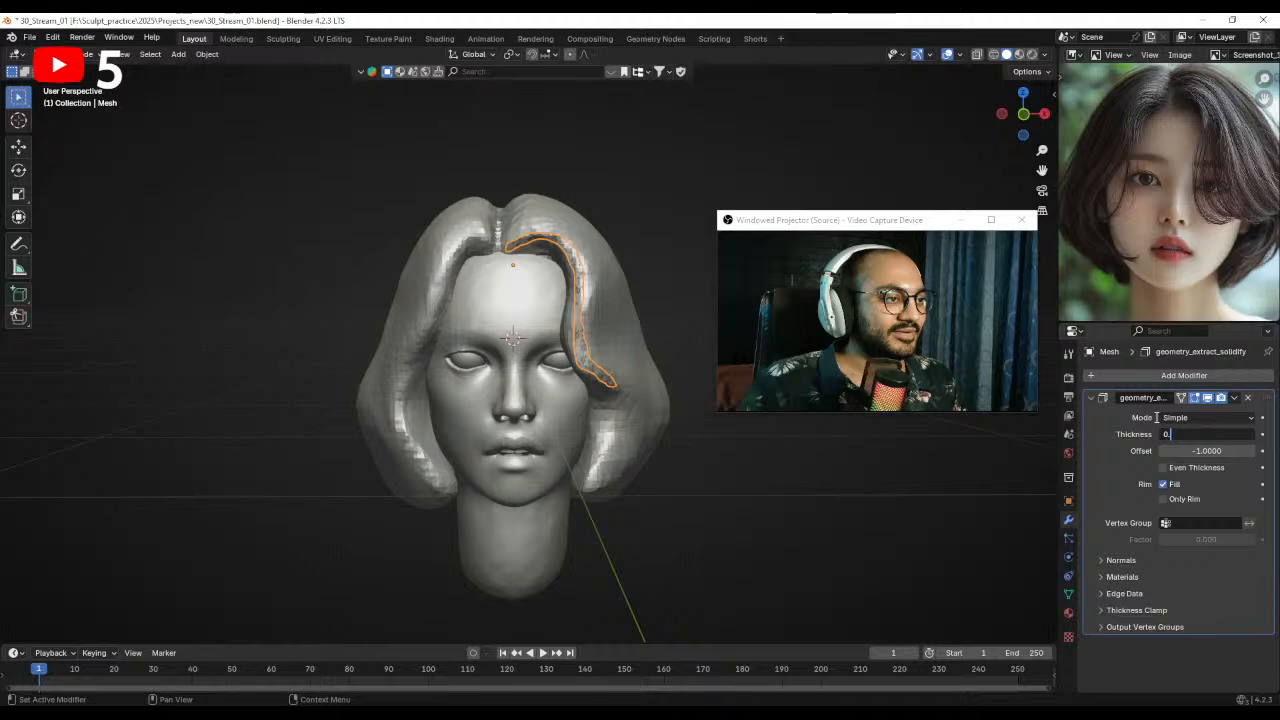
pyautogui.click(1213, 452)
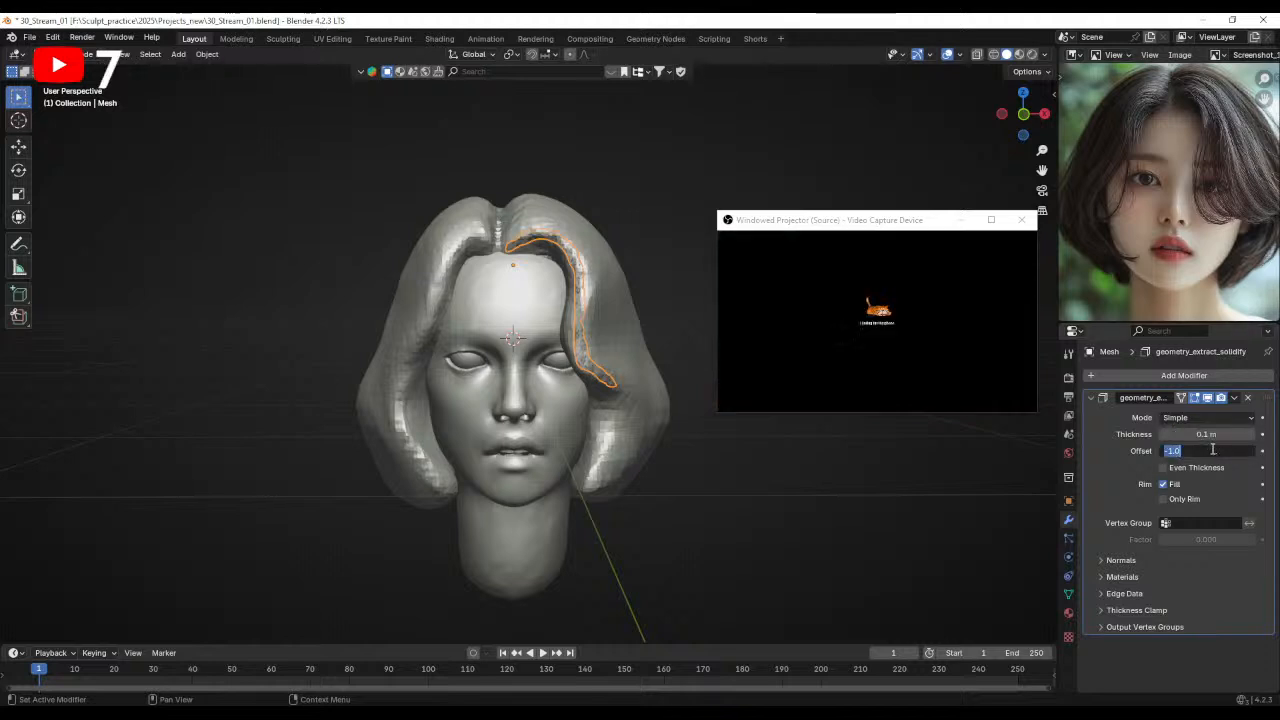
pyautogui.write('1')
pyautogui.press('Return')
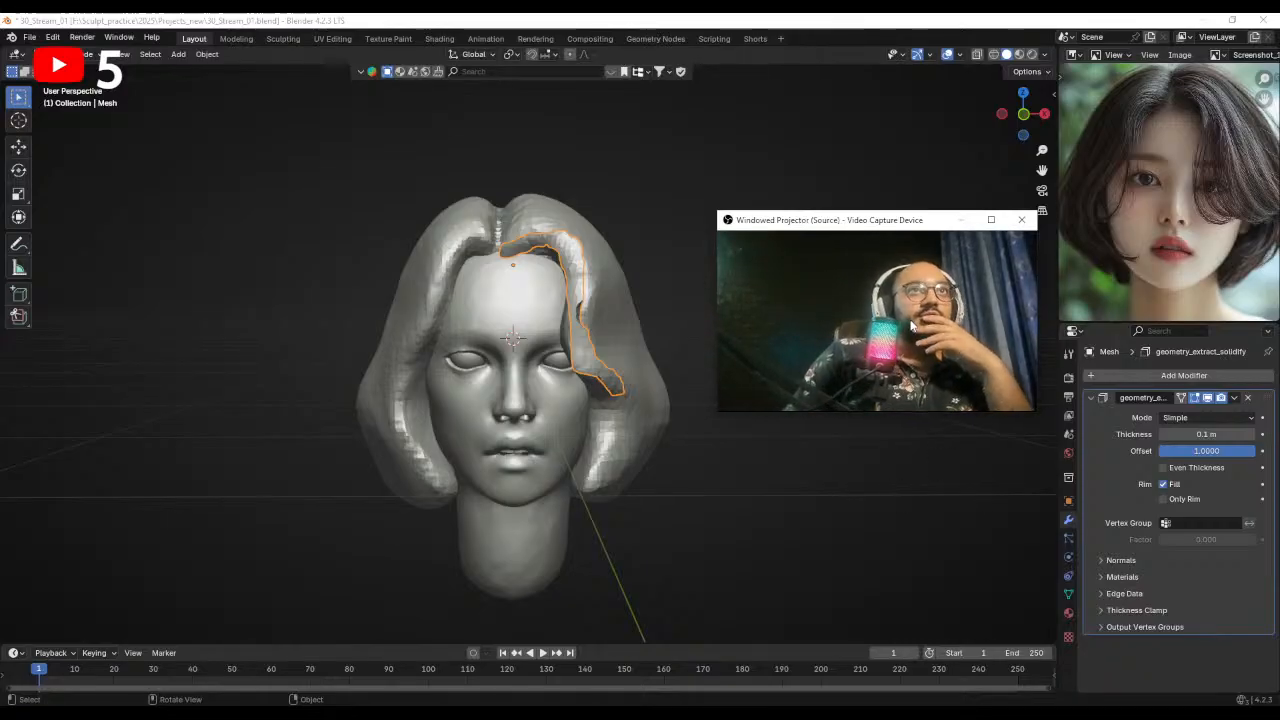
# - Apply the Solidify modifier on the extracted lock mesh
pyautogui.click(963, 224)
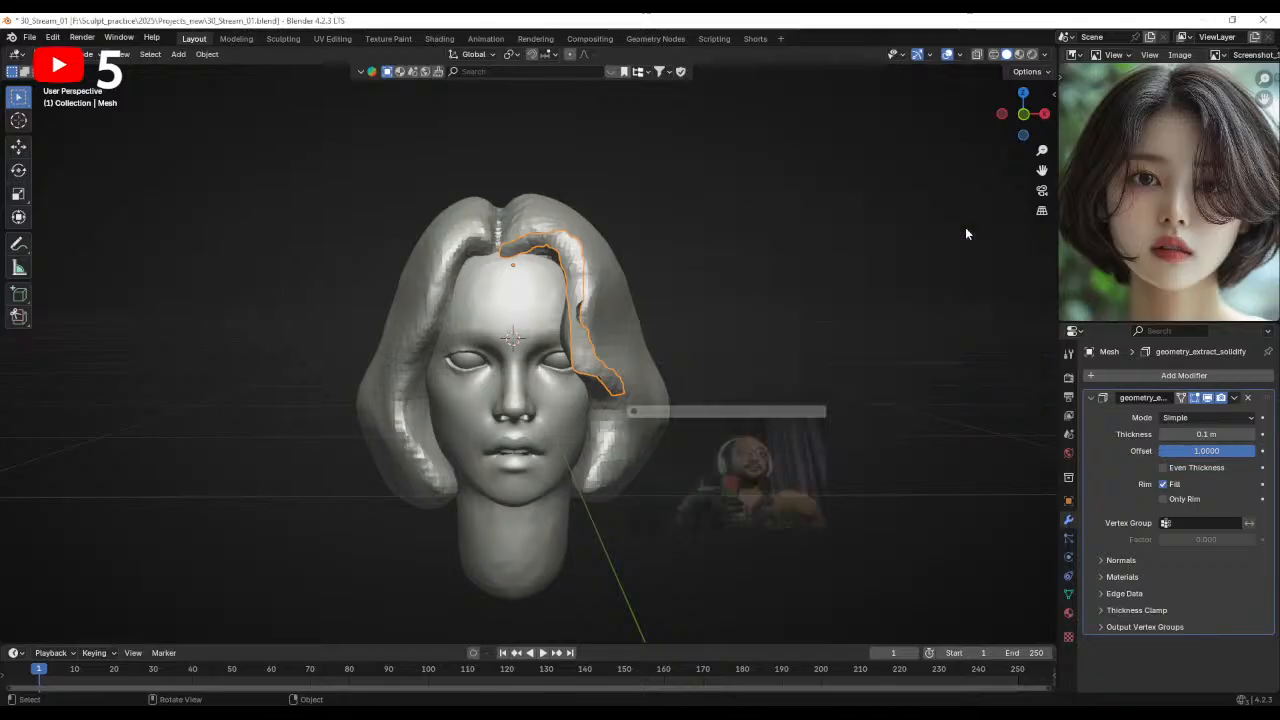
pyautogui.scroll(1, 648, 298)
pyautogui.hotkey('ctrl', 'Tab')
pyautogui.click(606, 350)
pyautogui.moveTo(620, 403)
pyautogui.mouseDown(button='middle')
pyautogui.moveTo(701, 378)
pyautogui.moveTo(677, 349)
pyautogui.mouseUp(button='middle')
pyautogui.hotkey('ctrl', 'Tab')
pyautogui.click(616, 388)
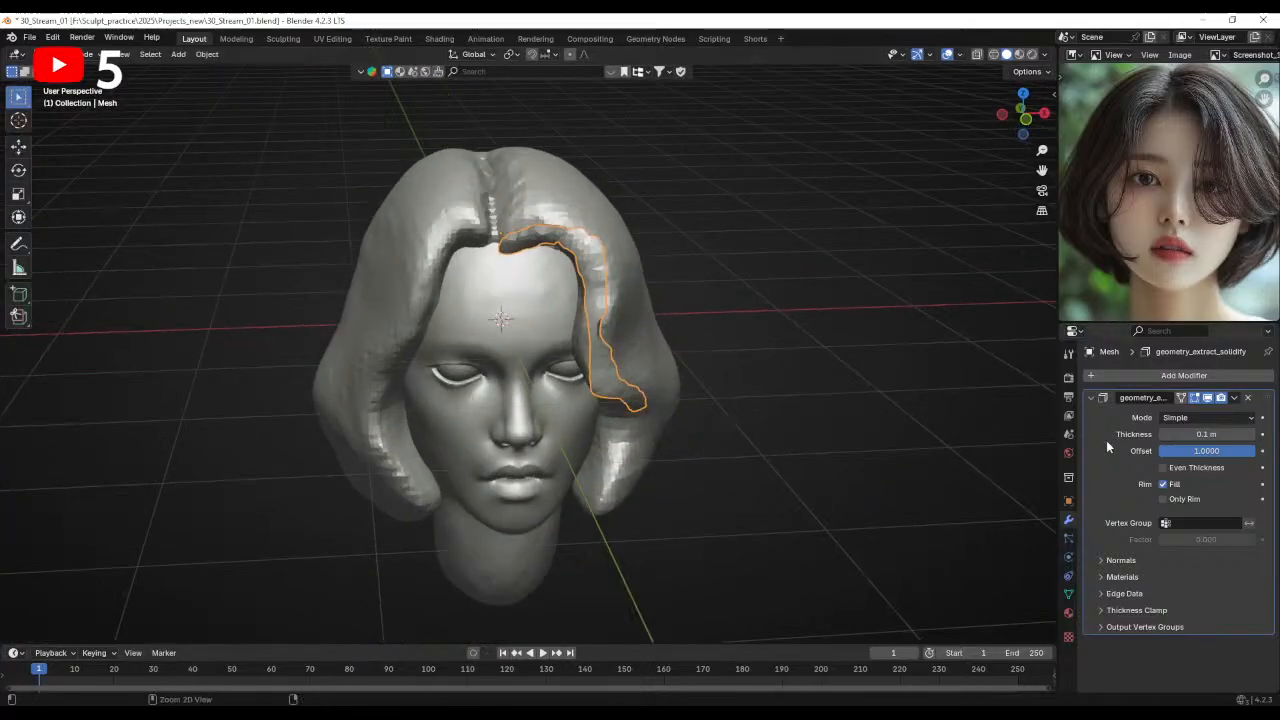
pyautogui.hotkey('ctrl', 'a')
# - Smooth the extracted lock in Sculpt Mode from the parting to its cheek end and prepare the Grab brush at 65 px radius
pyautogui.hotkey('ctrl', 'Tab')
pyautogui.click(752, 395)
pyautogui.moveTo(723, 374); pyautogui.dragTo(624, 320, button='middle')
pyautogui.press('g')
pyautogui.moveTo(640, 350)
pyautogui.keyDown('shift'); pyautogui.mouseDown()
pyautogui.moveTo(600, 325)
pyautogui.moveTo(580, 260)
pyautogui.moveTo(535, 228)
pyautogui.mouseUp(); pyautogui.keyUp('shift')
pyautogui.moveTo(591, 381)
pyautogui.keyDown('shift'); pyautogui.mouseDown()
pyautogui.moveTo(621, 400)
pyautogui.moveTo(600, 360)
pyautogui.mouseUp(); pyautogui.keyUp('shift')
pyautogui.press('f')
pyautogui.click(646, 354)
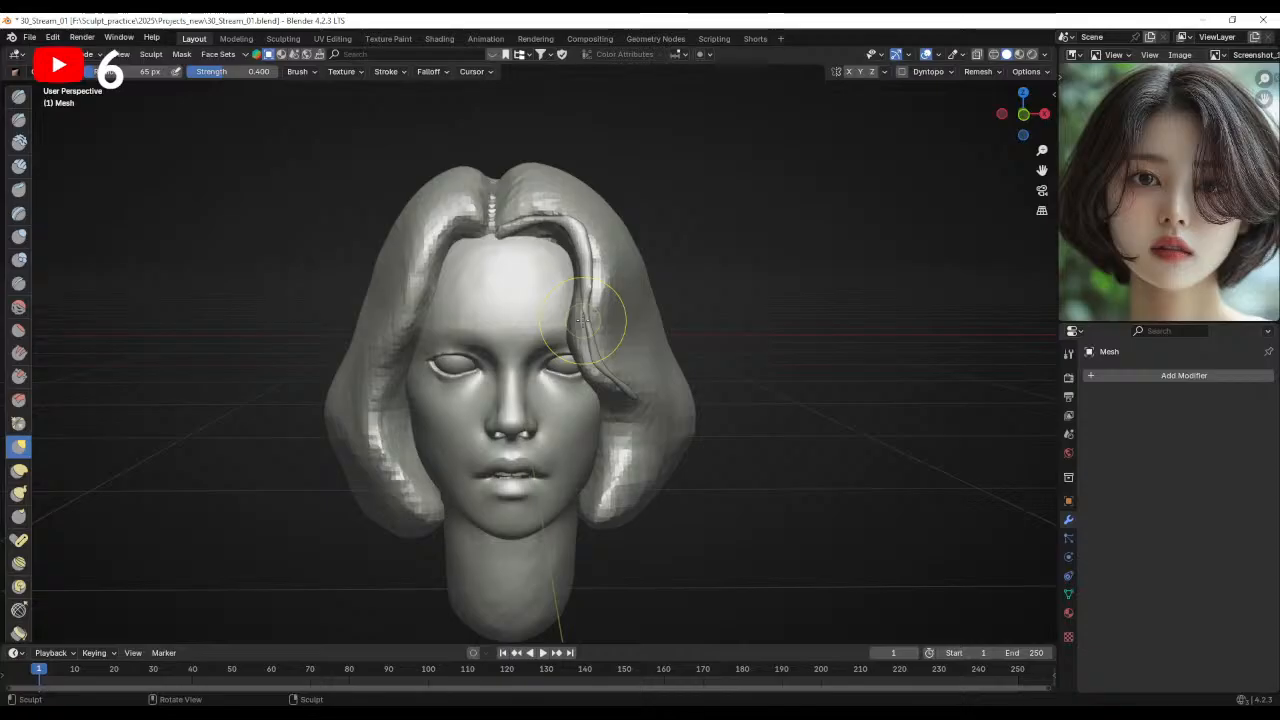
pyautogui.click(557, 676)
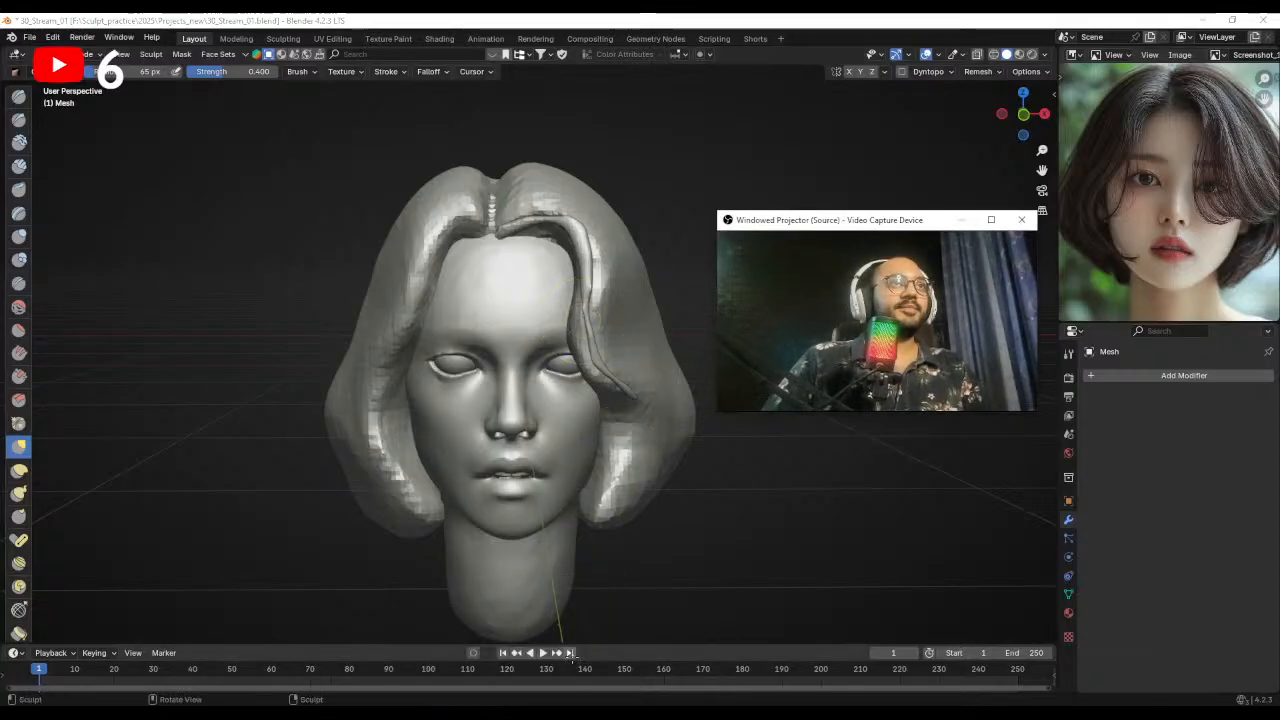
pyautogui.rightClick(918, 357)
pyautogui.click(950, 408)
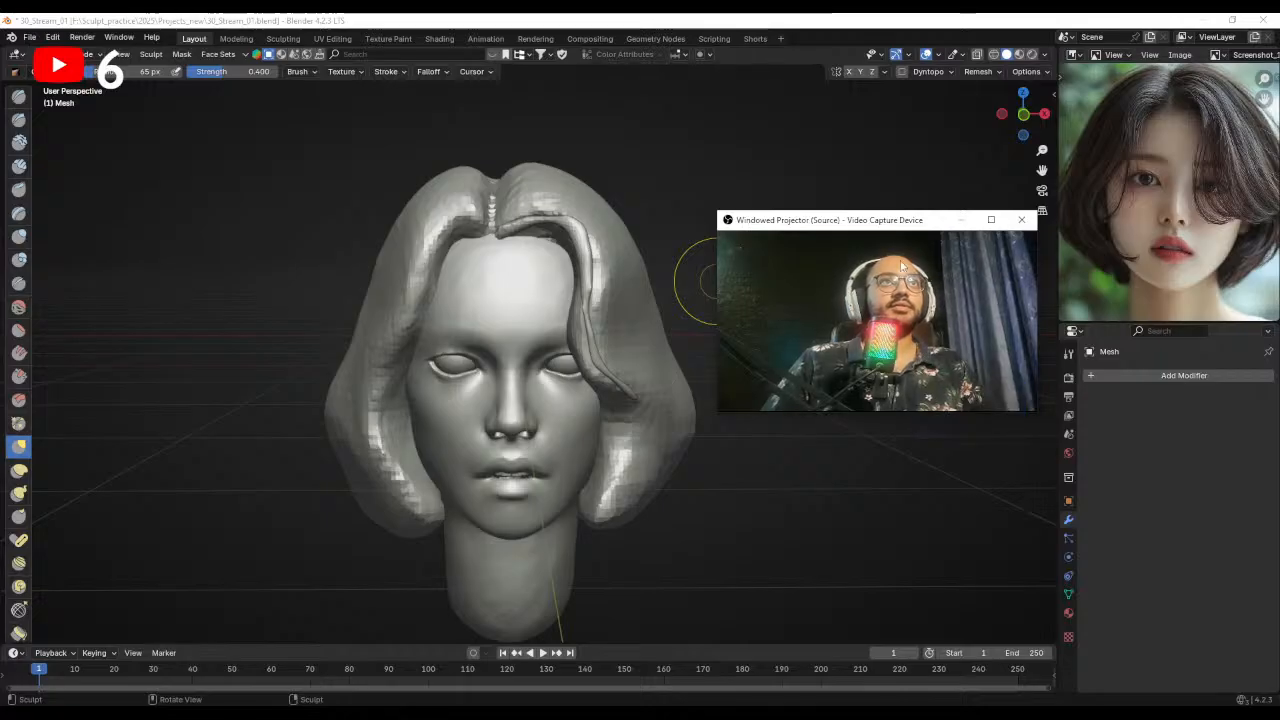
pyautogui.moveTo(820, 220); pyautogui.dragTo(893, 399)
# - Pull the extracted lock away from the hair edge and over the forehead and eye with the Grab brush
pyautogui.moveTo(578, 284)
pyautogui.mouseDown(button='middle')
pyautogui.moveTo(592, 277)
pyautogui.moveTo(605, 303)
pyautogui.moveTo(607, 287)
pyautogui.mouseUp(button='middle')
pyautogui.press('f')
pyautogui.click(688, 286)
pyautogui.moveTo(513, 334); pyautogui.dragTo(521, 327)
pyautogui.press('f')
pyautogui.click(583, 287)
pyautogui.moveTo(583, 287); pyautogui.dragTo(491, 350)
pyautogui.press('f')
pyautogui.moveTo(556, 374)
pyautogui.mouseDown(button='middle')
pyautogui.moveTo(539, 377)
pyautogui.moveTo(554, 390)
pyautogui.moveTo(550, 428)
pyautogui.mouseUp(button='middle')
pyautogui.click(556, 377)
pyautogui.moveTo(506, 432); pyautogui.dragTo(520, 429)
# - Shape the lock's depth around the forehead from below with the Grab brush at 129 and 88 px radius
pyautogui.moveTo(535, 423)
pyautogui.mouseDown(button='middle')
pyautogui.moveTo(560, 383)
pyautogui.moveTo(603, 377)
pyautogui.mouseUp(button='middle')
pyautogui.press('f')
pyautogui.click(603, 377)
pyautogui.moveTo(580, 398); pyautogui.dragTo(588, 394)
pyautogui.press('f')
pyautogui.moveTo(588, 394)
pyautogui.mouseDown(button='middle')
pyautogui.moveTo(500, 251)
pyautogui.moveTo(566, 296)
pyautogui.moveTo(483, 243)
pyautogui.moveTo(490, 282)
pyautogui.mouseUp(button='middle')
pyautogui.click(567, 342)
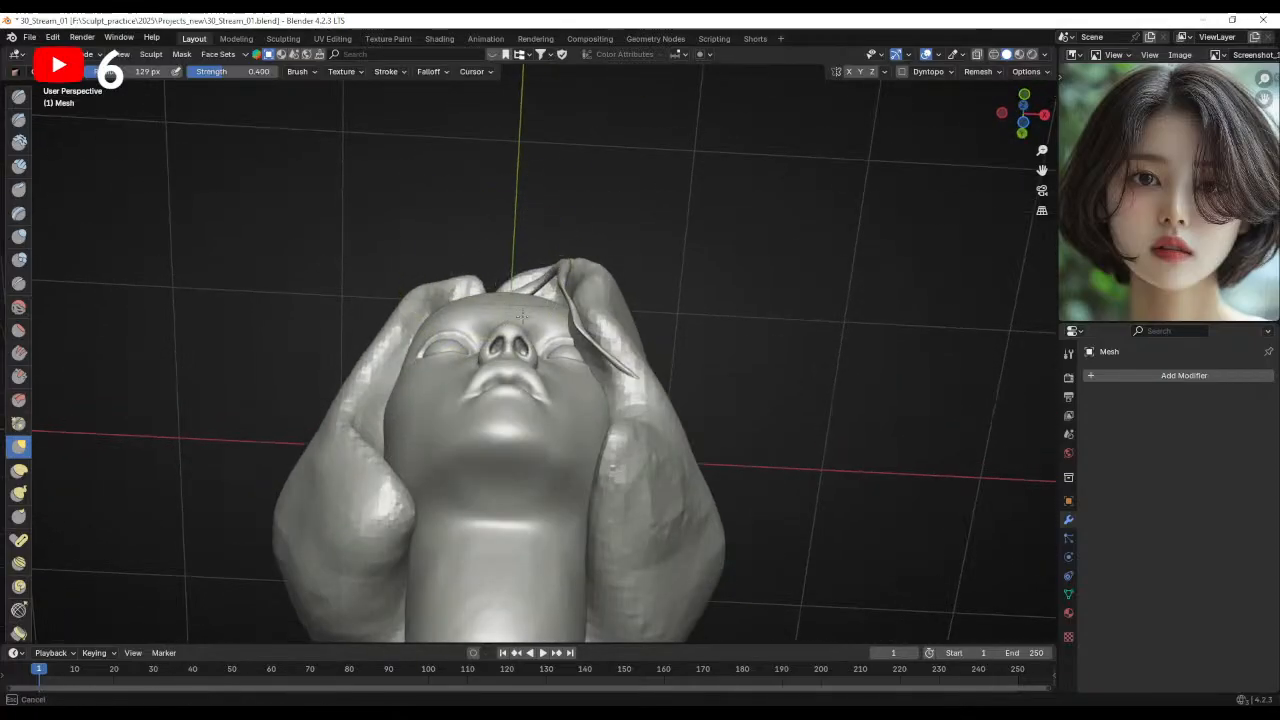
pyautogui.moveTo(491, 285); pyautogui.dragTo(532, 308)
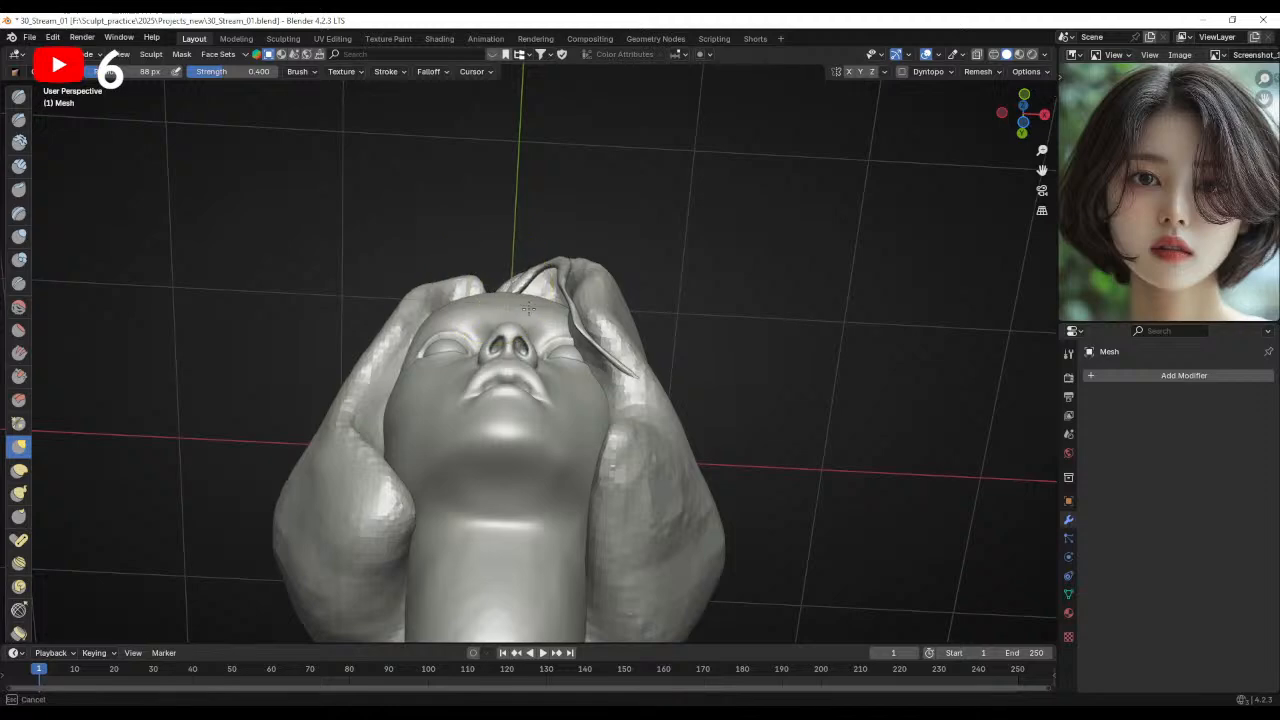
pyautogui.moveTo(510, 272); pyautogui.dragTo(578, 340, button='middle')
pyautogui.scroll(-2, 584, 380)
pyautogui.scroll(1, 575, 344)
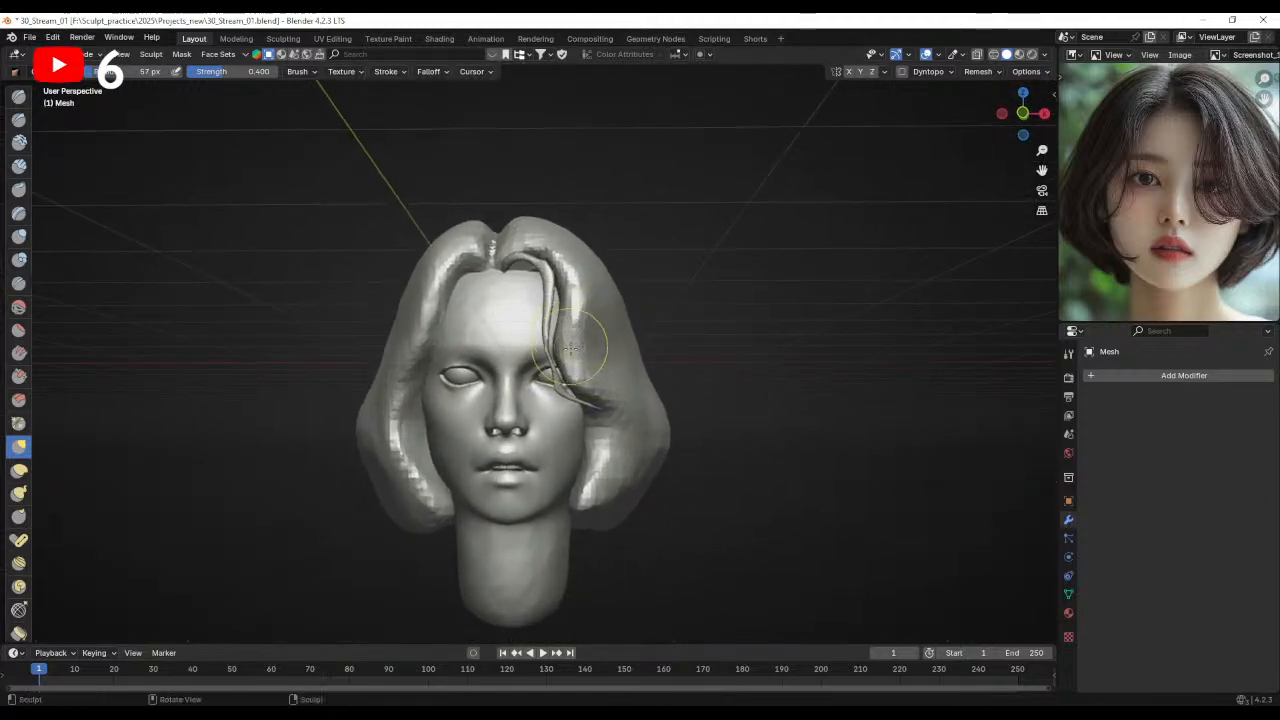
# - Thicken the lock along its length with the Inflate brush at 48 px radius and 0.5 strength
pyautogui.click(17, 238)
pyautogui.scroll(3, 498, 330)
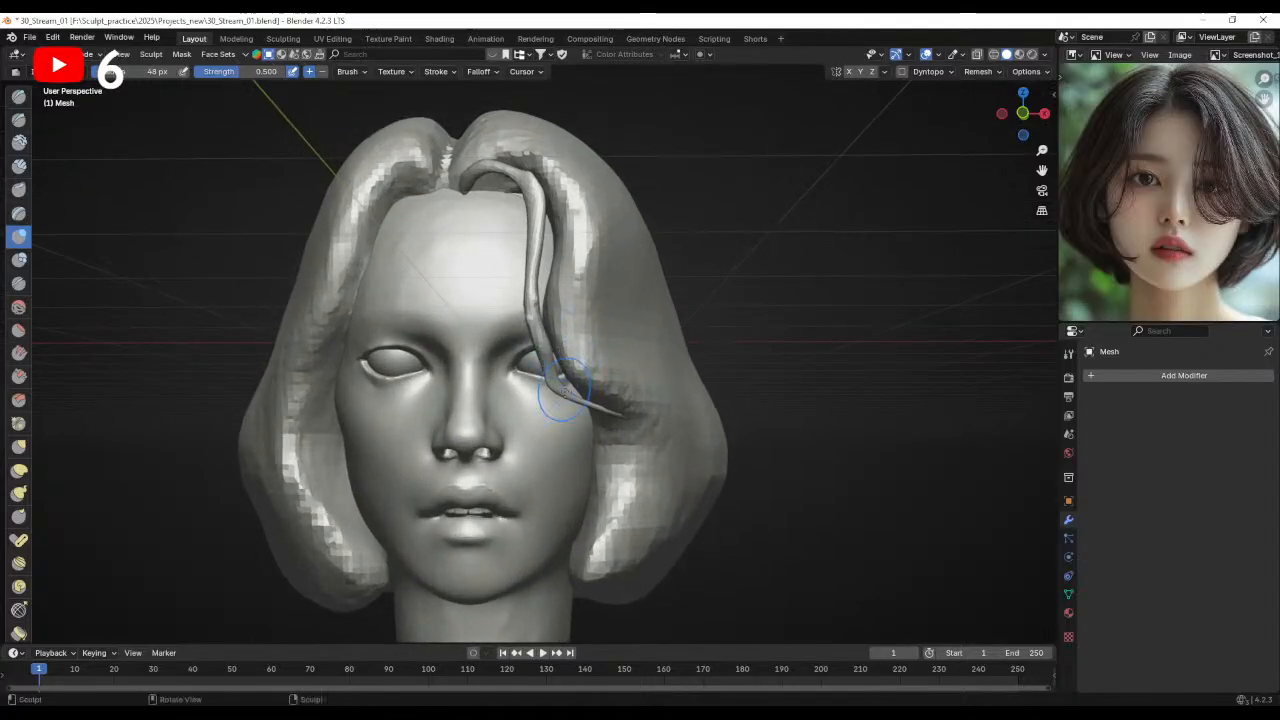
pyautogui.moveTo(625, 405)
pyautogui.mouseDown(button='middle')
pyautogui.moveTo(505, 395)
pyautogui.moveTo(657, 383)
pyautogui.moveTo(580, 310)
pyautogui.mouseUp(button='middle')
# - Reposition the lock's upper bend against the hair front with the Grab brush at 104 px radius
pyautogui.press('g')
pyautogui.click(575, 298)
pyautogui.moveTo(566, 294); pyautogui.dragTo(585, 285)
pyautogui.moveTo(590, 262); pyautogui.dragTo(583, 346, button='middle')
pyautogui.moveTo(514, 289); pyautogui.dragTo(520, 252, button='middle')
pyautogui.moveTo(568, 217); pyautogui.dragTo(527, 238, button='middle')
pyautogui.moveTo(548, 258)
pyautogui.mouseDown(button='middle')
pyautogui.moveTo(514, 272)
pyautogui.moveTo(566, 382)
pyautogui.moveTo(580, 347)
pyautogui.mouseUp(button='middle')
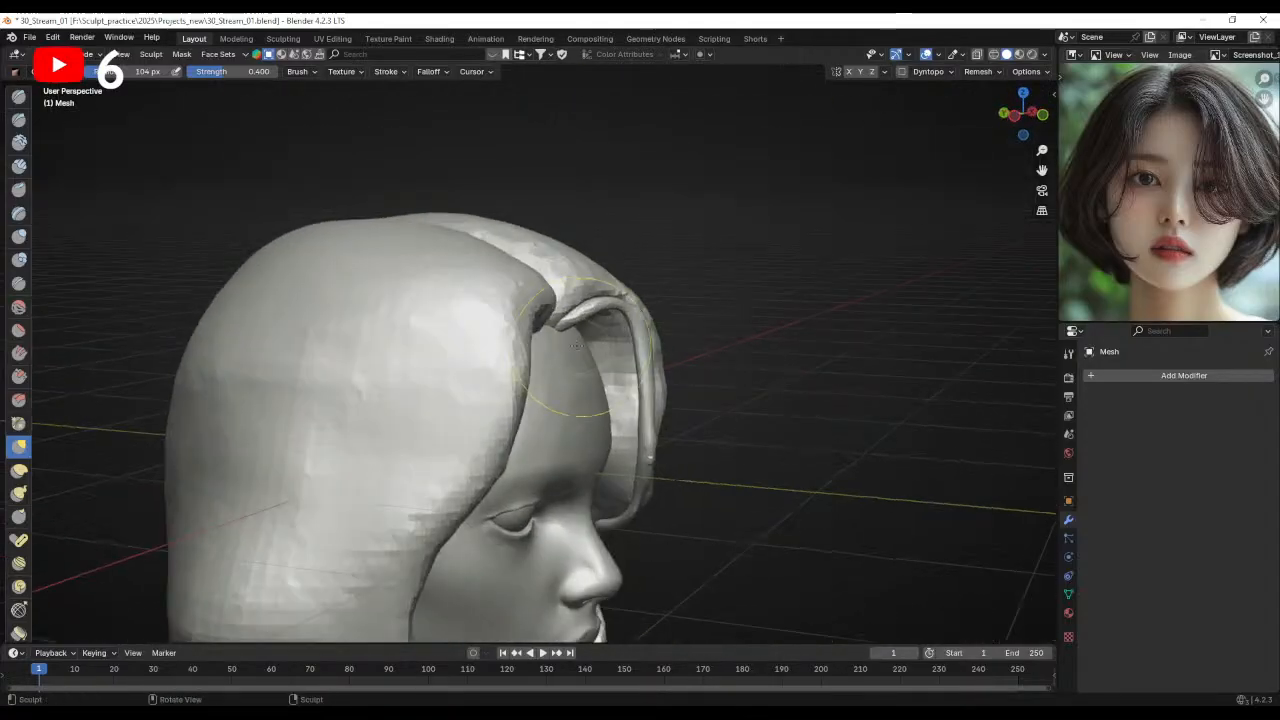
pyautogui.moveTo(564, 336)
pyautogui.keyDown('alt'); pyautogui.mouseDown()
pyautogui.moveTo(512, 341)
pyautogui.moveTo(557, 377)
pyautogui.moveTo(541, 373)
pyautogui.moveTo(650, 343)
pyautogui.mouseUp(); pyautogui.keyUp('alt')
pyautogui.scroll(3, 650, 343)
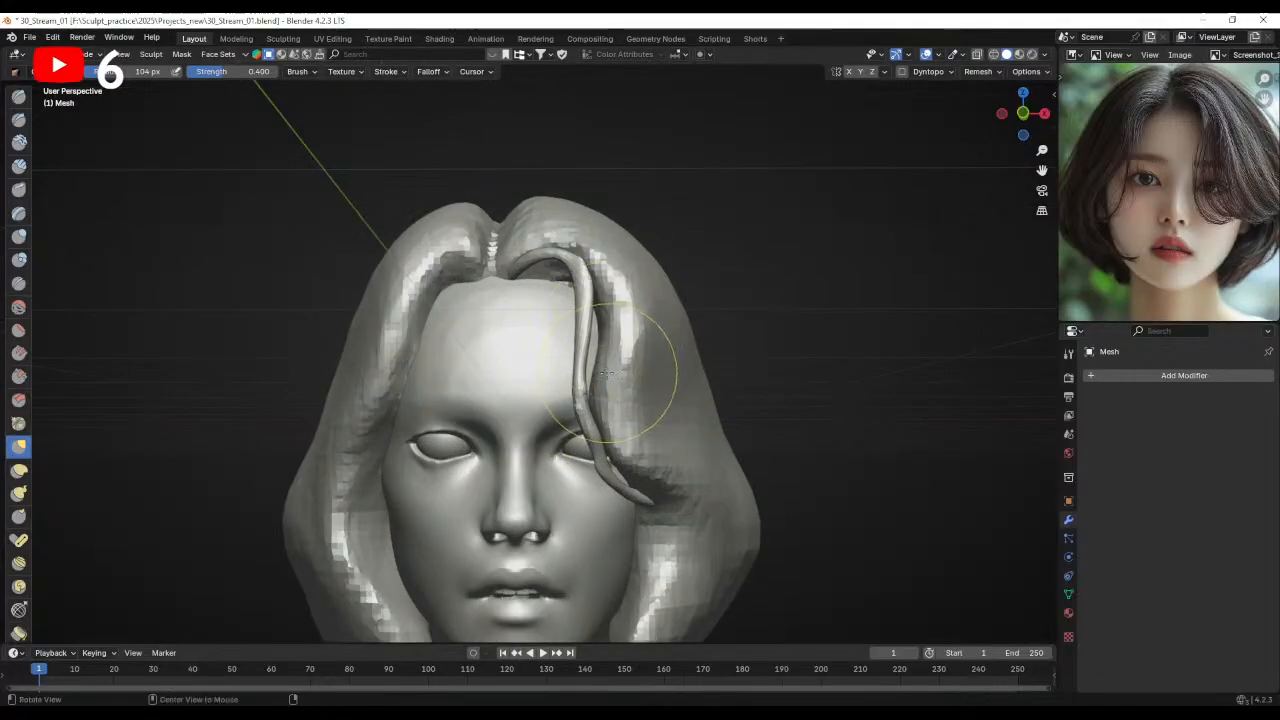
# - Adjust the remesh voxel size for the extracted lock
pyautogui.hotkey('shift', 'r')
pyautogui.click(620, 376)
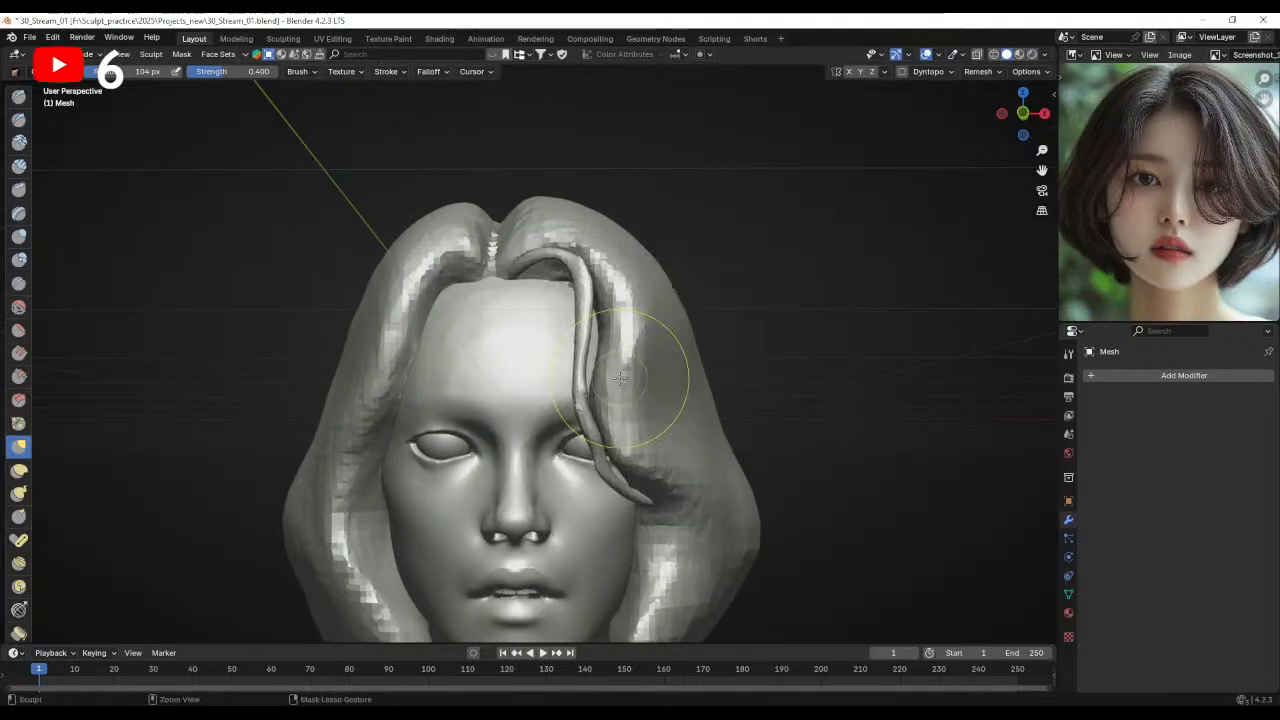
pyautogui.hotkey('shift', 'r')
pyautogui.click(601, 366)
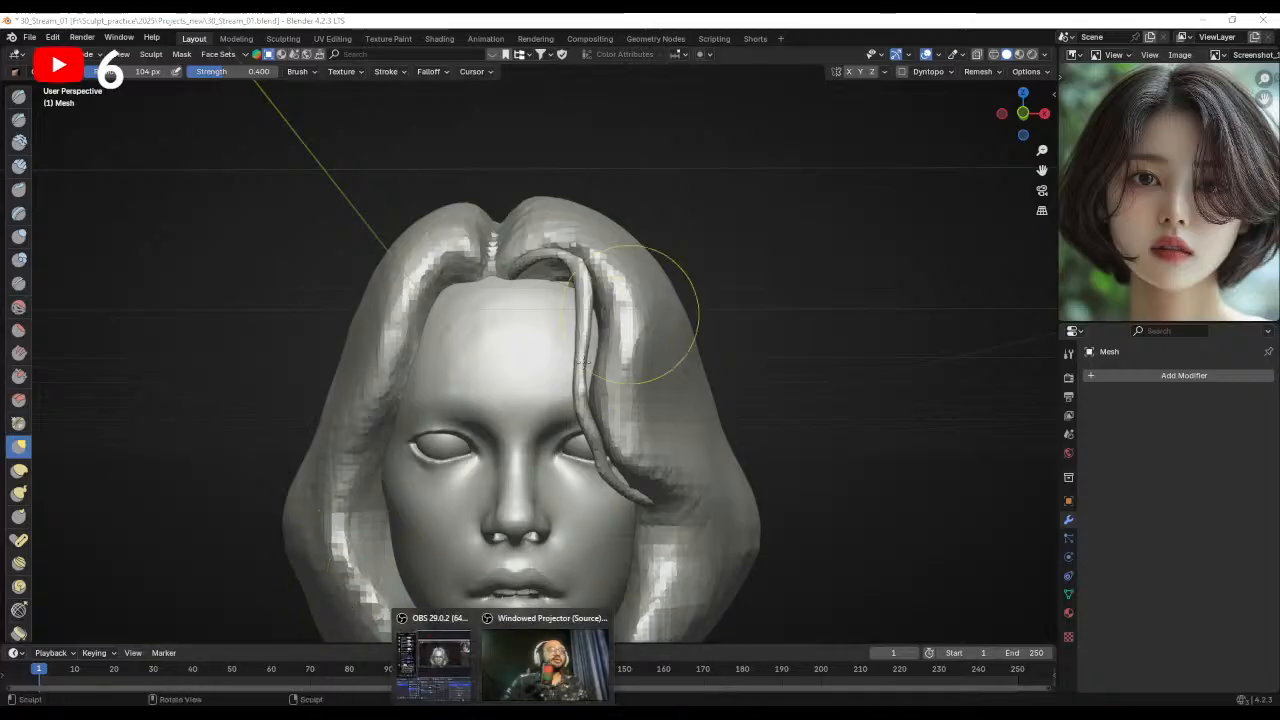
pyautogui.click(545, 660)
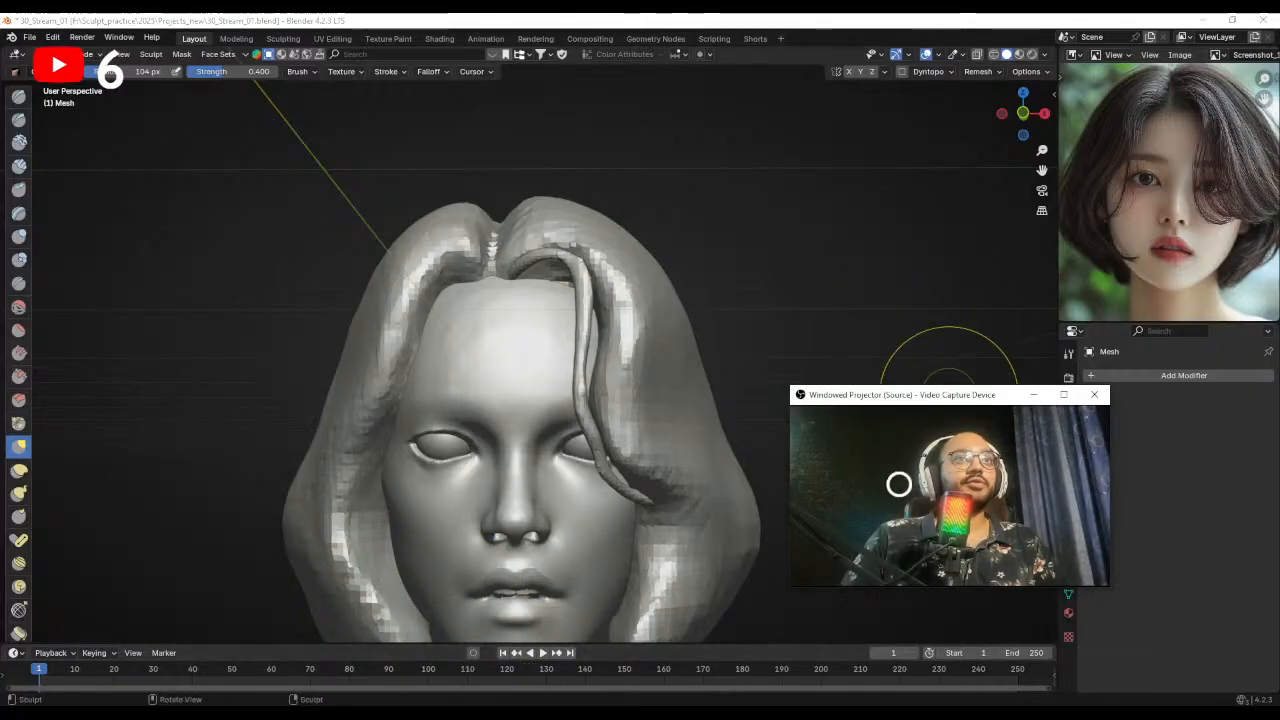
pyautogui.rightClick(902, 481)
pyautogui.click(942, 537)
pyautogui.click(969, 247)
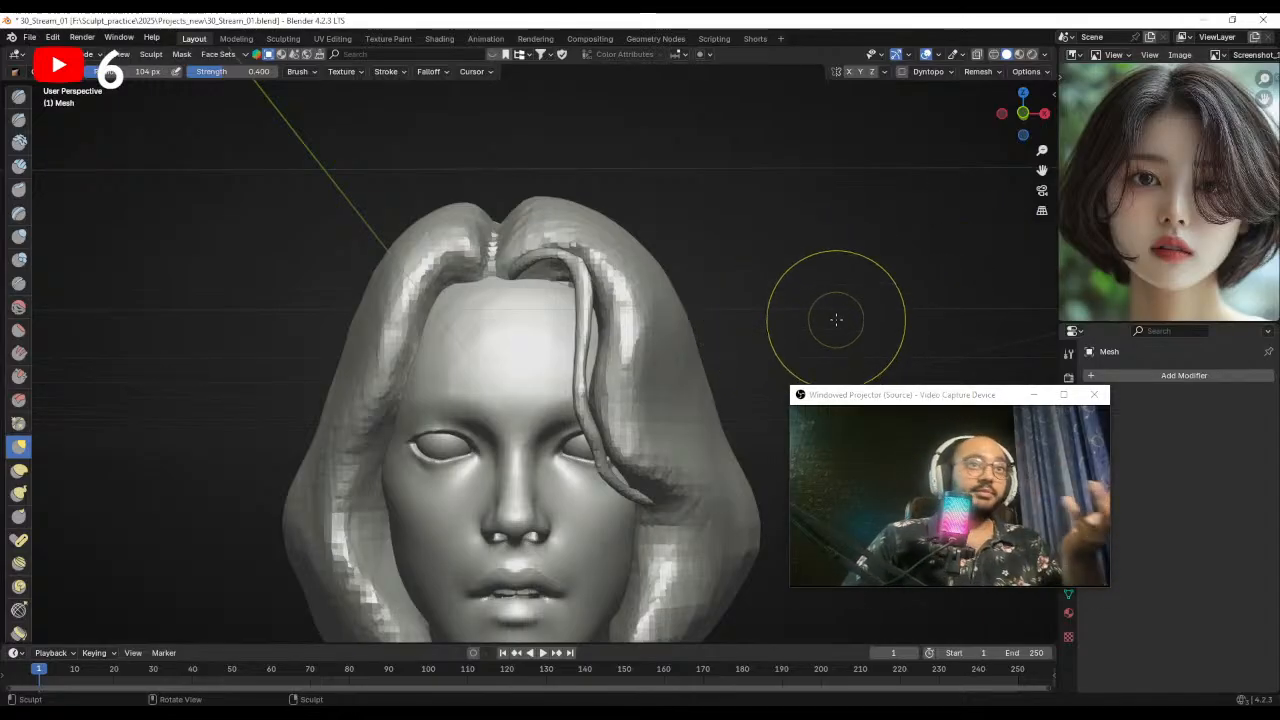
pyautogui.moveTo(929, 400); pyautogui.dragTo(1021, 419)
# - Fill out the lock's upper bend with the Inflate brush at 104 px radius and shift it with the Grab brush
pyautogui.moveTo(606, 320); pyautogui.dragTo(605, 272, button='middle')
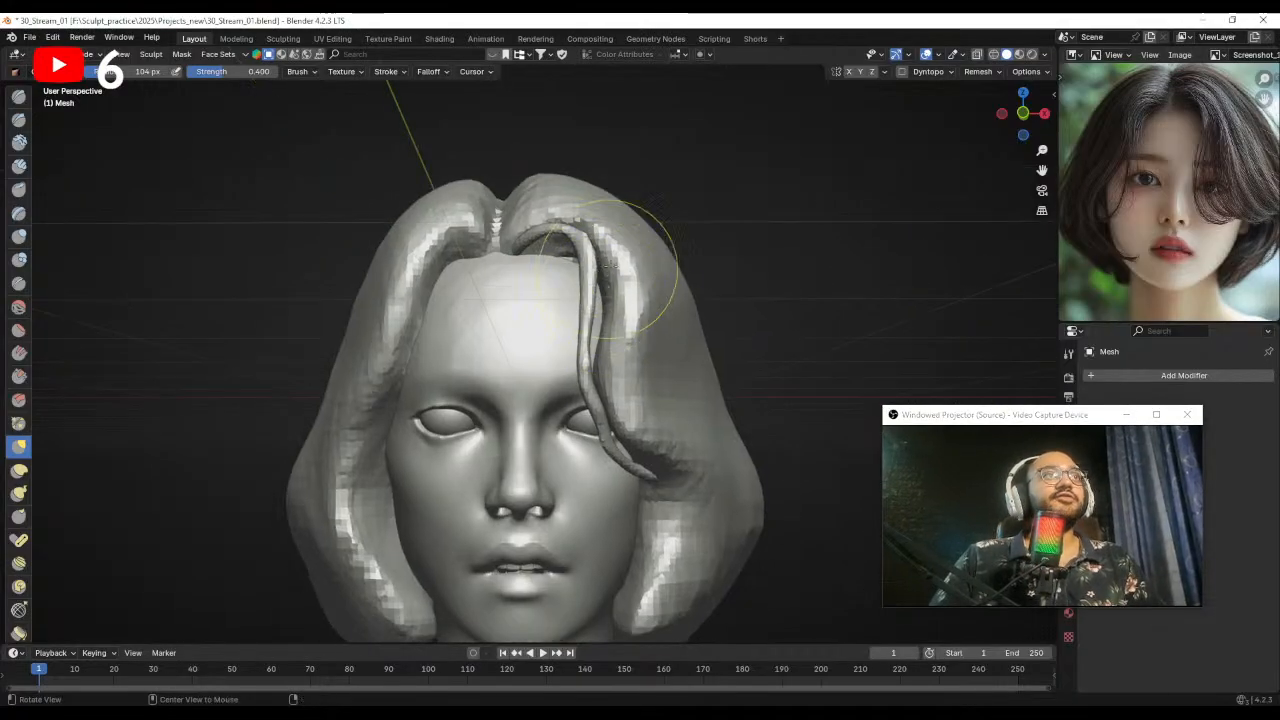
pyautogui.click(19, 237)
pyautogui.keyDown('alt'); pyautogui.moveTo(200, 258); pyautogui.dragTo(265, 272); pyautogui.keyUp('alt')
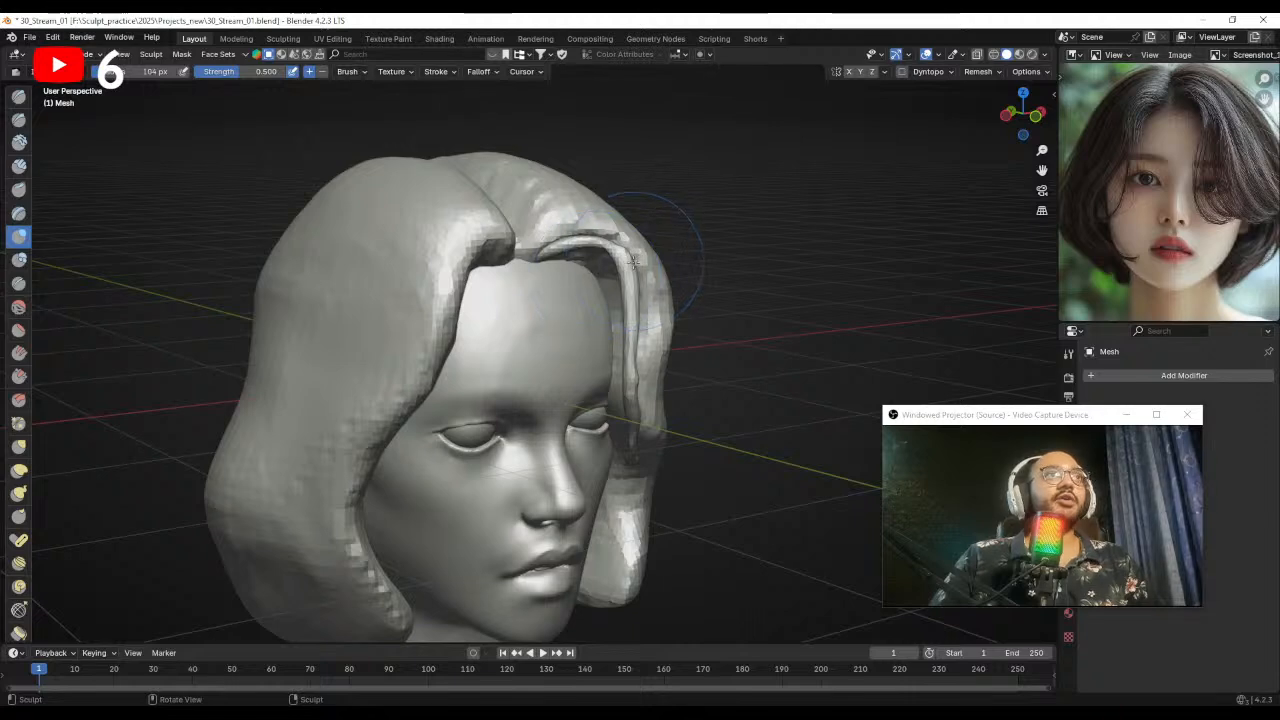
pyautogui.moveTo(625, 256)
pyautogui.mouseDown(button='middle')
pyautogui.moveTo(560, 250)
pyautogui.moveTo(588, 236)
pyautogui.moveTo(583, 220)
pyautogui.mouseUp(button='middle')
pyautogui.press('g')
pyautogui.moveTo(551, 283); pyautogui.dragTo(540, 295)
pyautogui.moveTo(540, 295)
pyautogui.mouseDown(button='middle')
pyautogui.moveTo(557, 286)
pyautogui.moveTo(611, 400)
pyautogui.moveTo(577, 418)
pyautogui.mouseUp(button='middle')
# - Curve the lock's lower section around the eye and cheek with the Grab brush at 120 px radius
pyautogui.press('f')
pyautogui.moveTo(590, 442); pyautogui.dragTo(612, 452)
pyautogui.press('f')
pyautogui.moveTo(630, 452)
pyautogui.mouseDown(button='middle')
pyautogui.moveTo(560, 449)
pyautogui.moveTo(556, 478)
pyautogui.mouseUp(button='middle')
pyautogui.moveTo(572, 482); pyautogui.dragTo(598, 486)
pyautogui.moveTo(598, 487); pyautogui.dragTo(592, 474, button='middle')
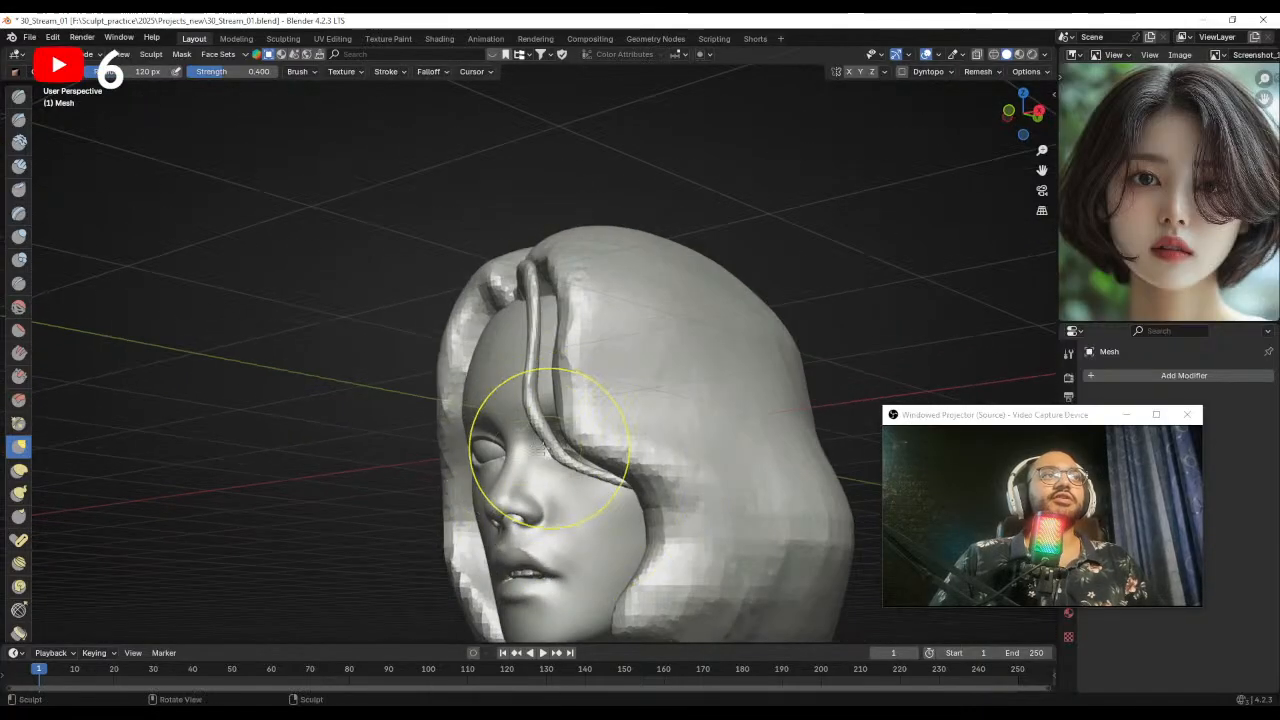
pyautogui.moveTo(534, 434); pyautogui.dragTo(614, 422, button='middle')
# - Pull the lock's middle section inward over the eye with the Grab brush at 157 px radius
pyautogui.press('f')
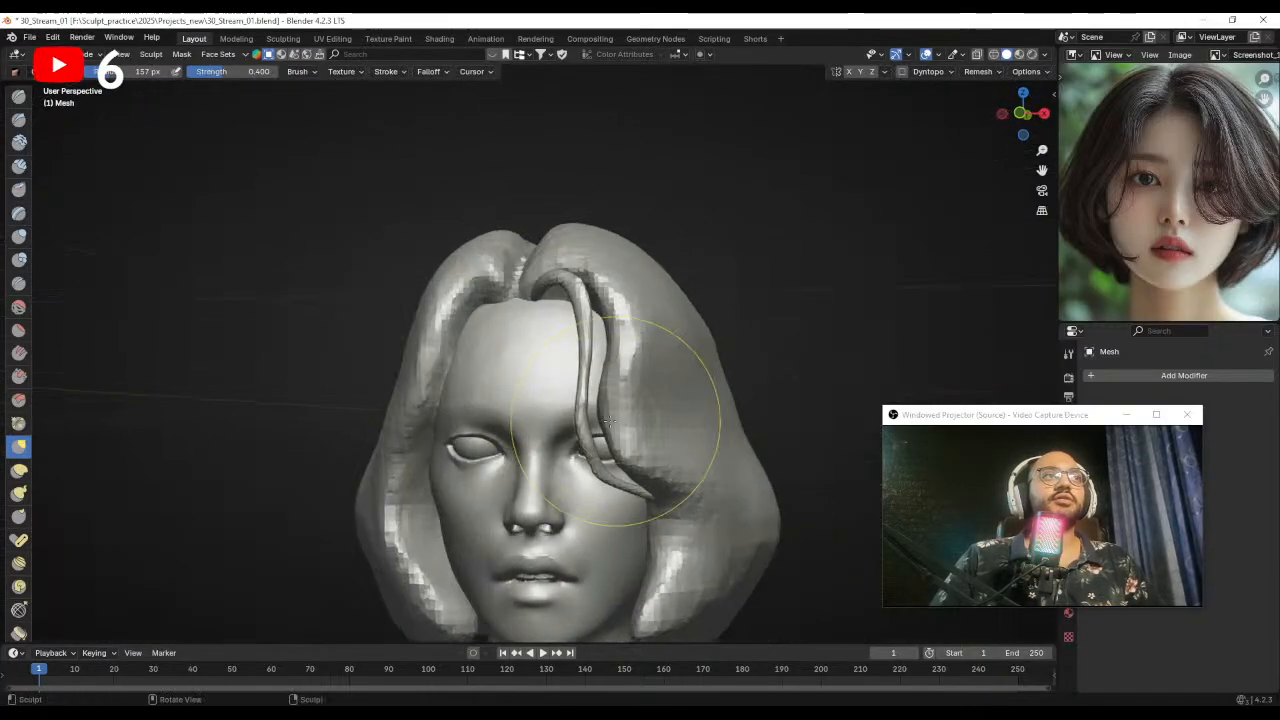
pyautogui.moveTo(585, 420); pyautogui.dragTo(575, 418)
pyautogui.scroll(-1, 570, 417)
pyautogui.moveTo(569, 417)
pyautogui.mouseDown(button='middle')
pyautogui.moveTo(580, 374)
pyautogui.moveTo(608, 366)
pyautogui.moveTo(580, 312)
pyautogui.moveTo(720, 222)
pyautogui.mouseUp(button='middle')
pyautogui.moveTo(606, 313)
pyautogui.mouseDown(button='middle')
pyautogui.moveTo(557, 260)
pyautogui.moveTo(567, 327)
pyautogui.moveTo(529, 243)
pyautogui.moveTo(550, 320)
pyautogui.moveTo(545, 400)
pyautogui.moveTo(570, 365)
pyautogui.moveTo(590, 390)
pyautogui.mouseUp(button='middle')
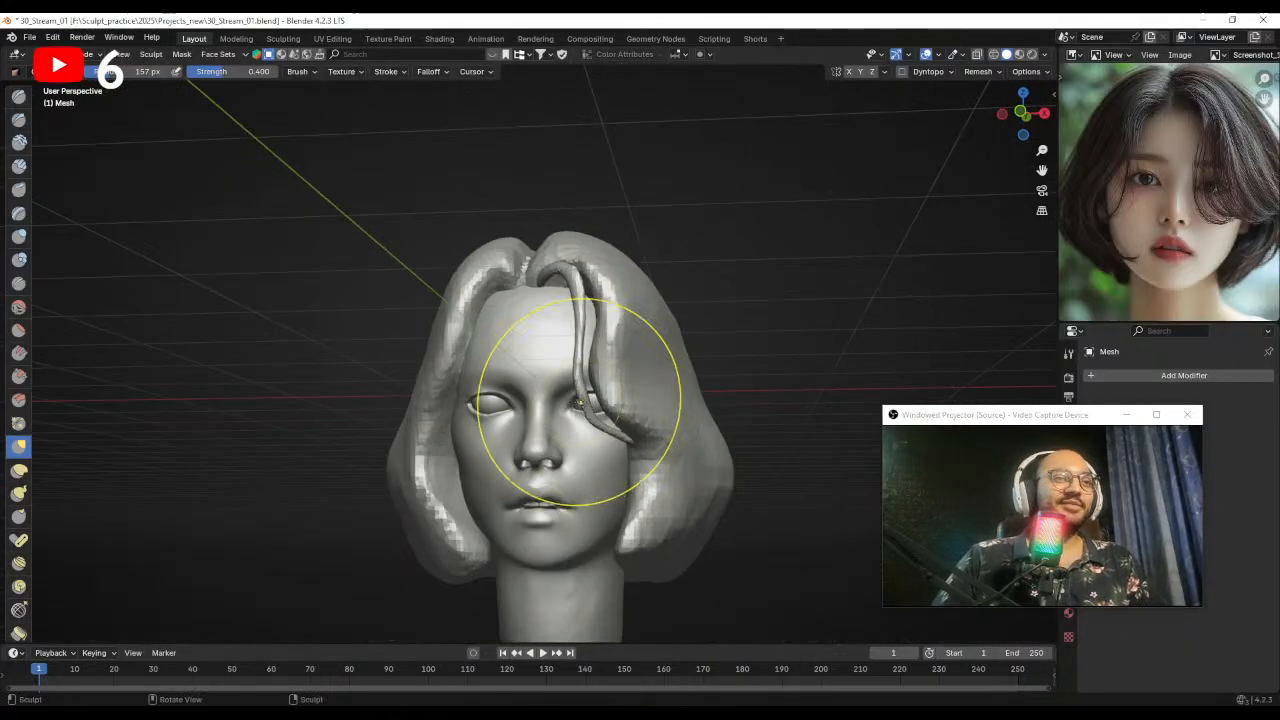
pyautogui.moveTo(580, 400); pyautogui.dragTo(578, 398, button='middle')
pyautogui.scroll(2, 598, 345)
pyautogui.moveTo(598, 345); pyautogui.dragTo(582, 356, button='middle')
# - Refine the lock's placement below the parting with the Grab brush at 92 px radius
pyautogui.hotkey('ctrl', 'Tab')
pyautogui.moveTo(485, 328); pyautogui.dragTo(550, 262, button='middle')
pyautogui.hotkey('ctrl', 'Tab')
pyautogui.click(548, 360)
pyautogui.moveTo(545, 360)
pyautogui.mouseDown(button='middle')
pyautogui.moveTo(534, 297)
pyautogui.moveTo(543, 390)
pyautogui.moveTo(608, 396)
pyautogui.mouseUp(button='middle')
pyautogui.press('f')
pyautogui.click(513, 332)
pyautogui.press('f')
pyautogui.click(507, 337)
pyautogui.moveTo(573, 357); pyautogui.dragTo(533, 379, button='middle')
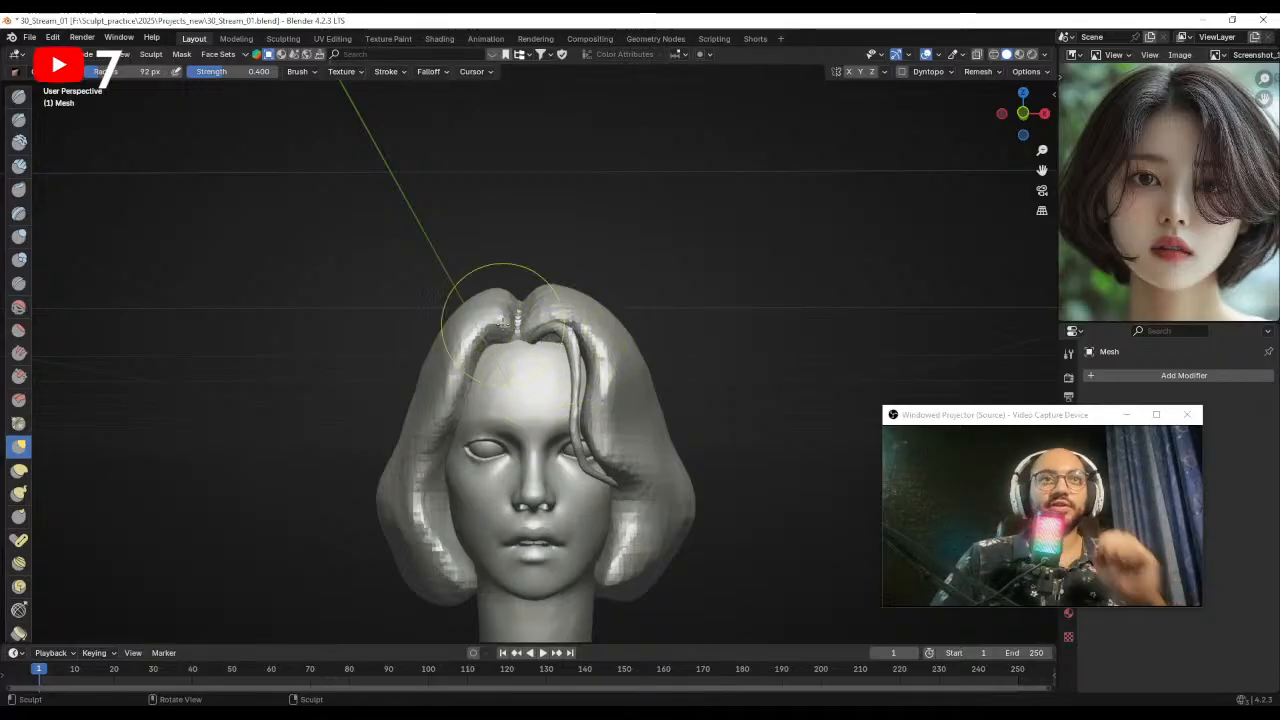
pyautogui.scroll(2, 541, 304)
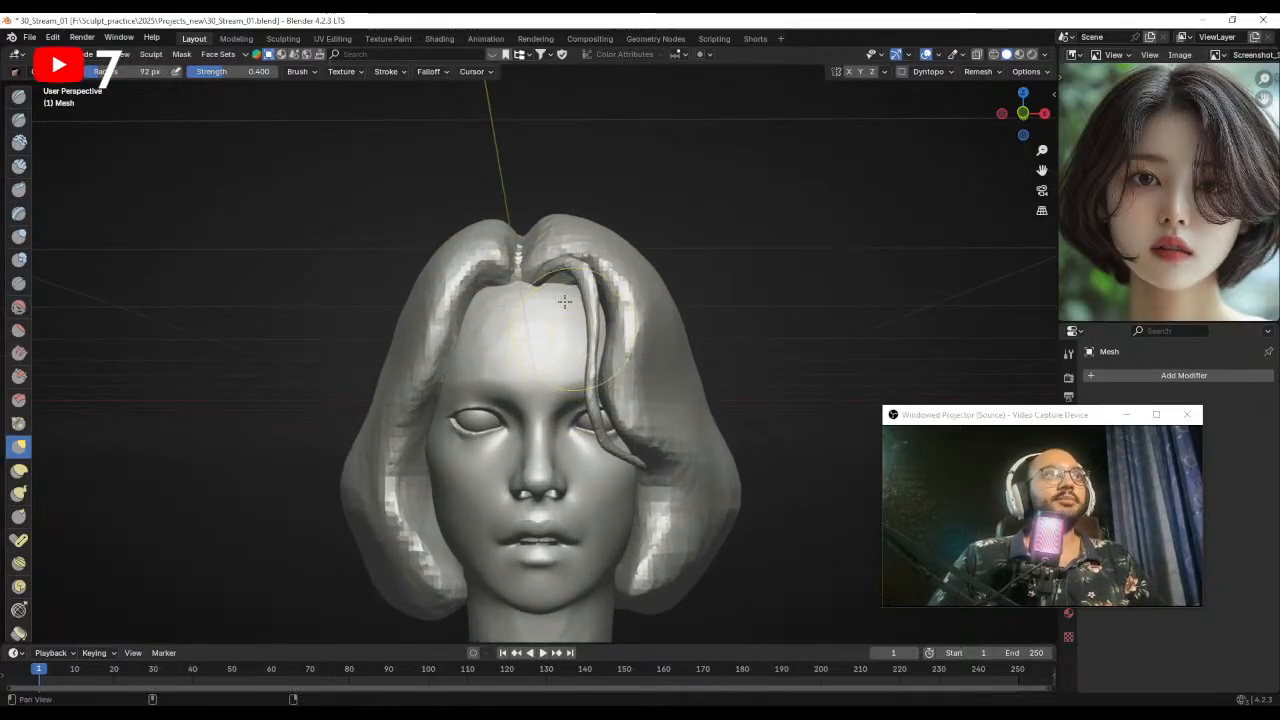
# - Duplicate the lock mesh in place in Object Mode
pyautogui.keyDown('shift'); pyautogui.moveTo(573, 324); pyautogui.dragTo(560, 284, button='middle'); pyautogui.keyUp('shift')
pyautogui.hotkey('ctrl', 'Tab')
pyautogui.click(434, 287)
pyautogui.hotkey('shift', 'd')
pyautogui.rightClick(752, 278)
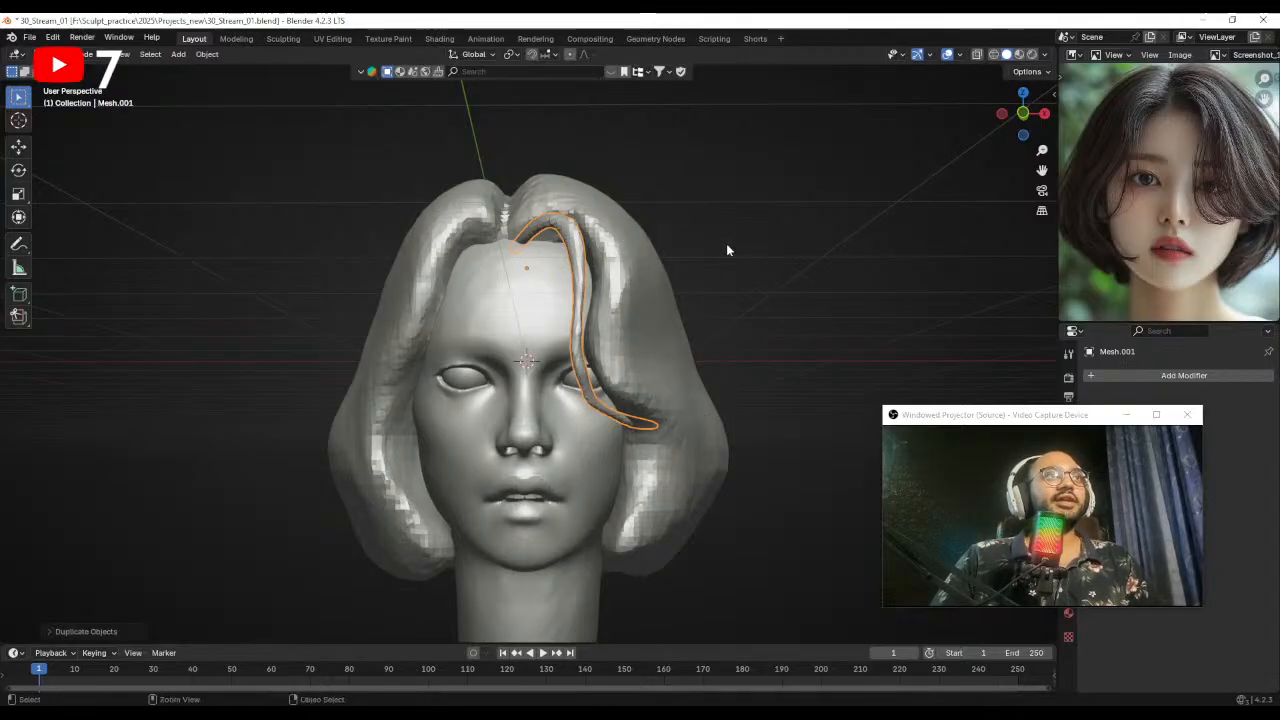
# - Pull the duplicated lock inward beside the original in Sculpt Mode with the Grab brush at 161 px radius
pyautogui.hotkey('ctrl', 'Tab')
pyautogui.click(663, 371)
pyautogui.scroll(-2, 629, 286)
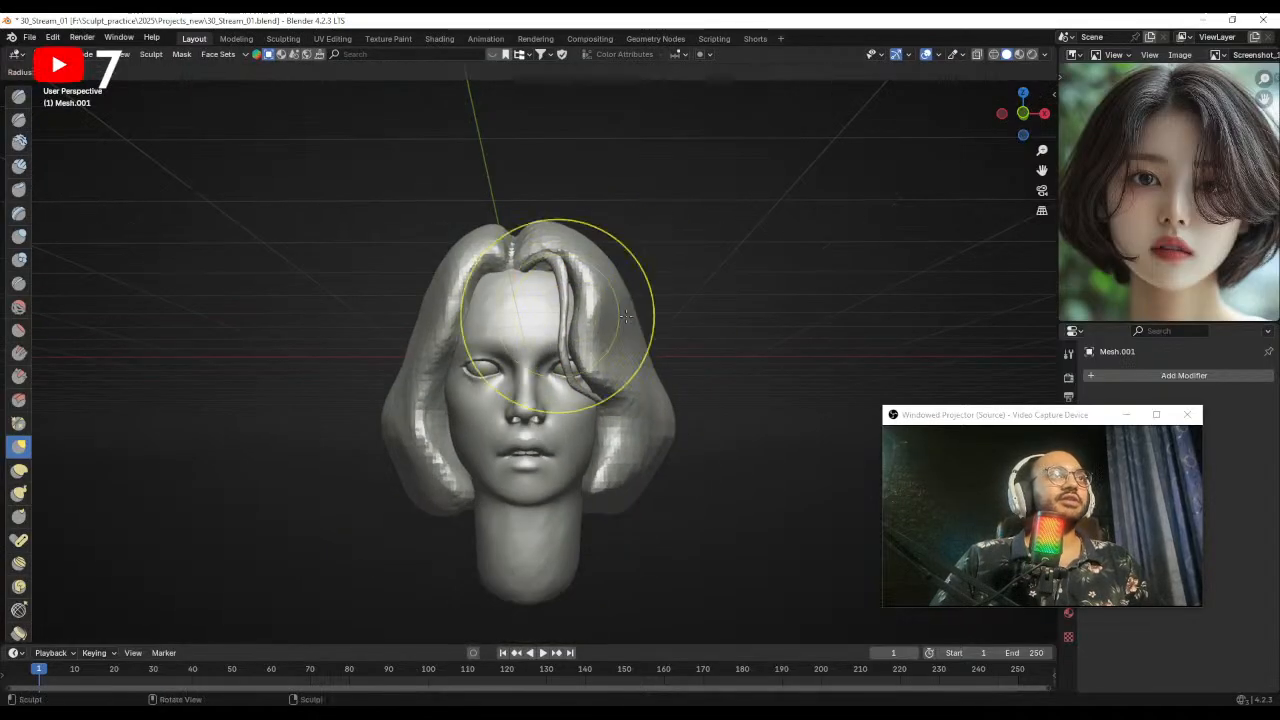
pyautogui.moveTo(606, 315); pyautogui.dragTo(552, 393, button='middle')
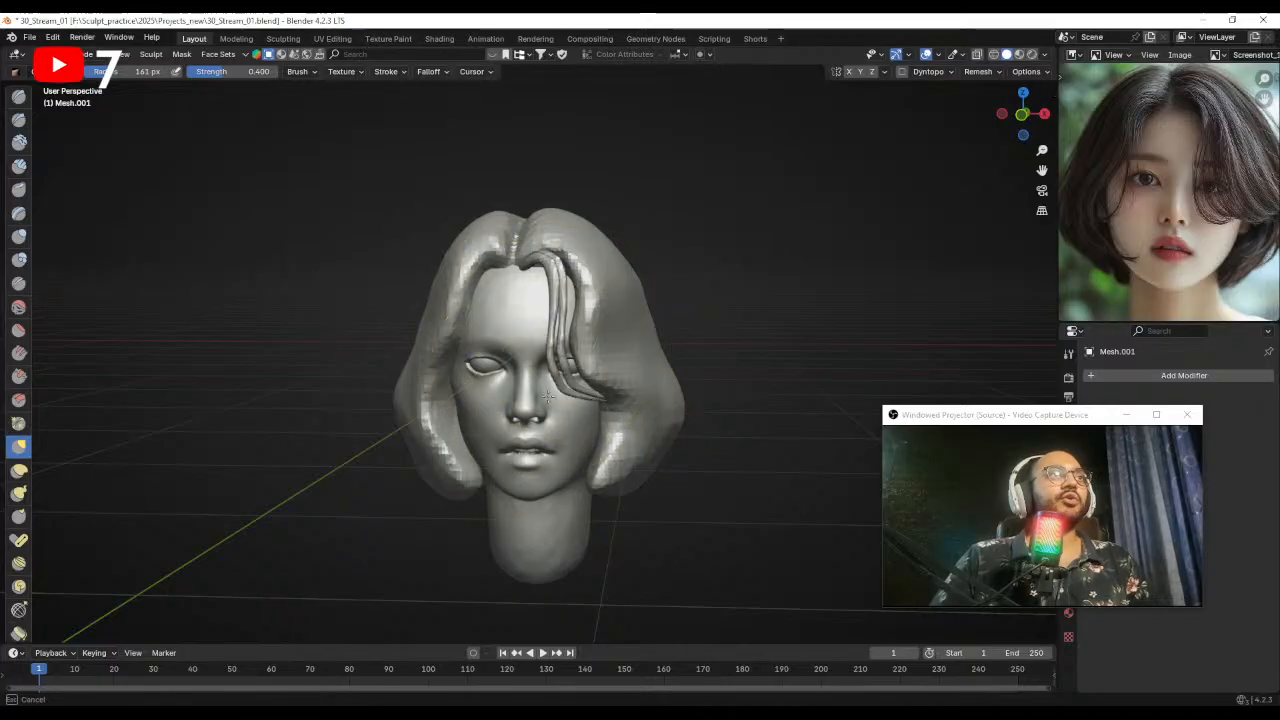
# - Thicken the duplicated lock's lower half with the Inflate brush at 93 px radius and 0.5 strength
pyautogui.click(18, 236)
pyautogui.moveTo(460, 330)
pyautogui.mouseDown(button='middle')
pyautogui.moveTo(508, 352)
pyautogui.moveTo(543, 337)
pyautogui.mouseUp(button='middle')
pyautogui.press('f')
pyautogui.click(543, 337)
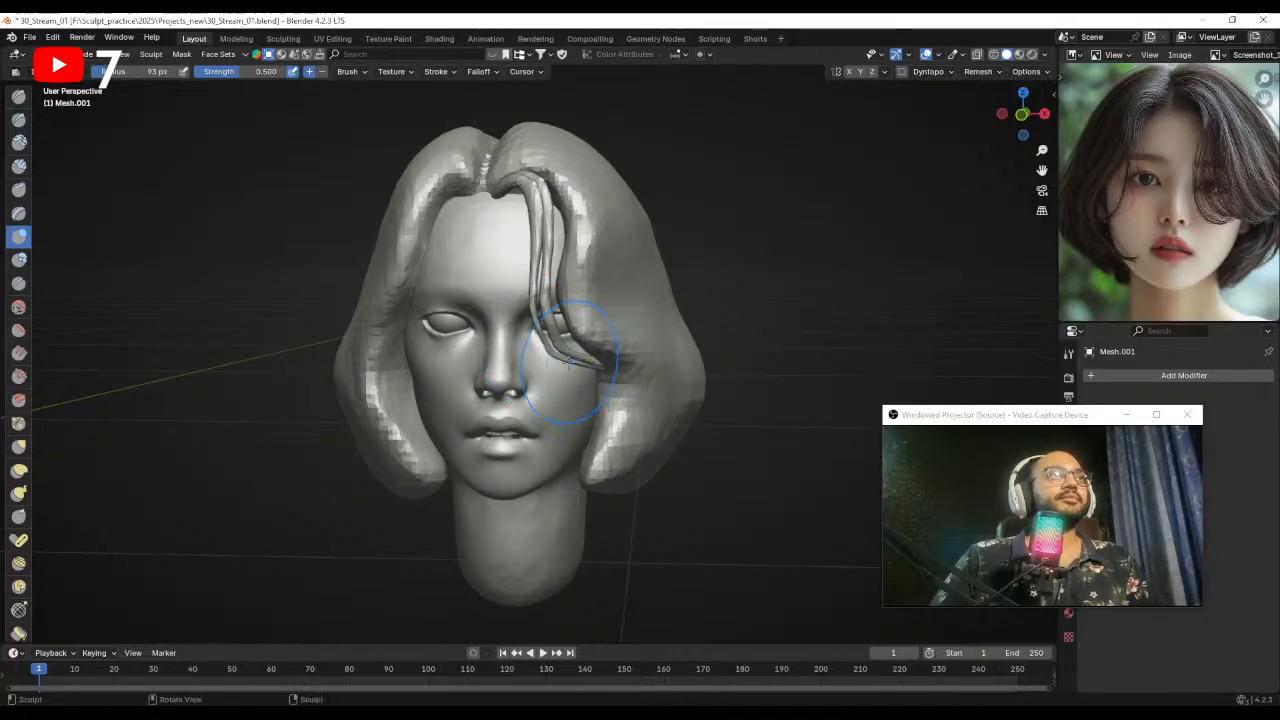
pyautogui.moveTo(571, 362); pyautogui.dragTo(545, 355, button='middle')
pyautogui.moveTo(548, 300); pyautogui.dragTo(551, 287, button='middle')
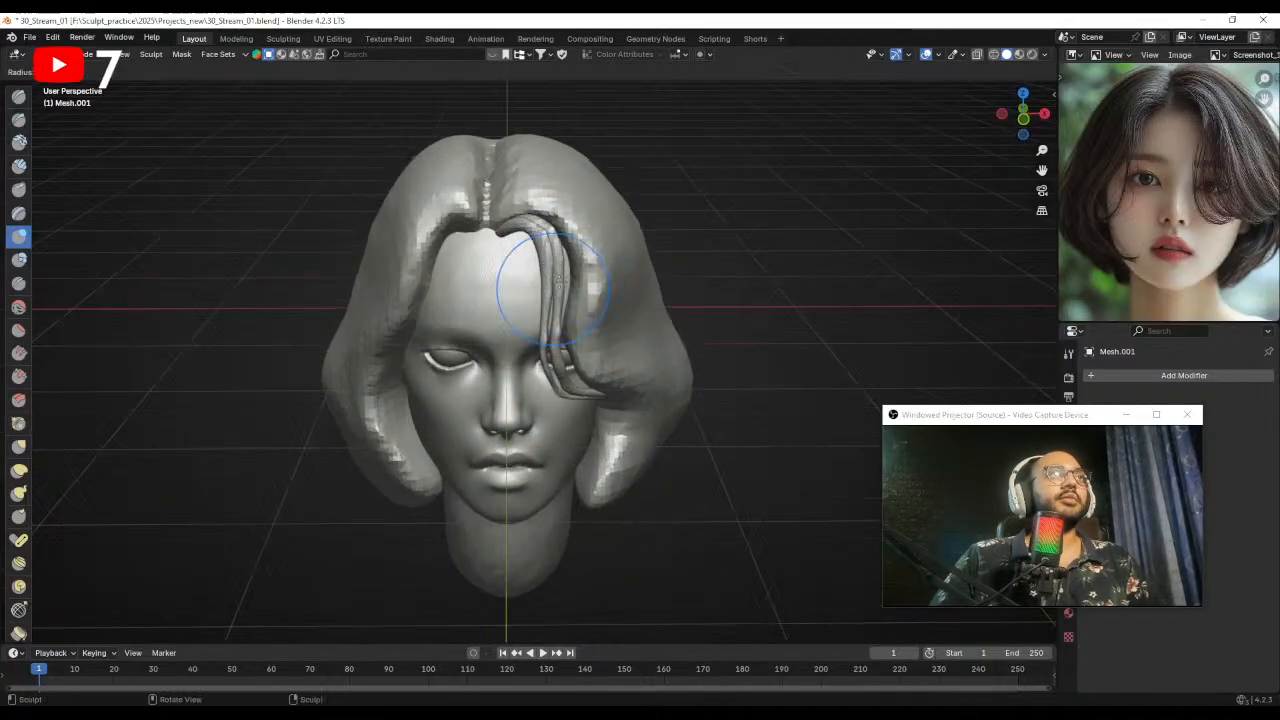
# - Thicken the duplicated lock's upper bend above the forehead with the Inflate brush
pyautogui.moveTo(538, 231); pyautogui.dragTo(544, 238)
pyautogui.moveTo(544, 238); pyautogui.dragTo(596, 236, button='middle')
pyautogui.press('f')
pyautogui.click(588, 236)
pyautogui.moveTo(566, 228); pyautogui.dragTo(578, 258)
# - Reshape the duplicated lock's middle section beside the original with the Grab brush, starting from 191 px radius
pyautogui.moveTo(580, 264)
pyautogui.mouseDown(button='middle')
pyautogui.moveTo(526, 236)
pyautogui.moveTo(543, 260)
pyautogui.mouseUp(button='middle')
pyautogui.press('g')
pyautogui.press('f')
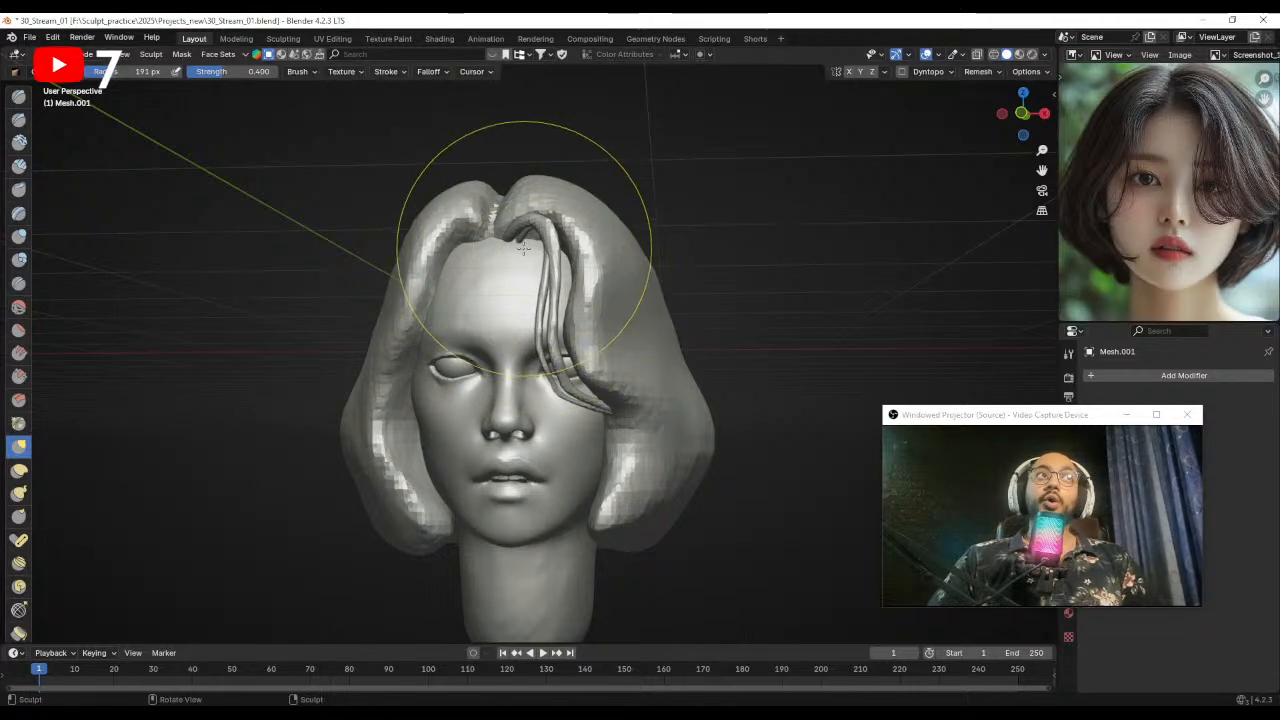
pyautogui.press('[')
pyautogui.press('[')
pyautogui.moveTo(548, 292); pyautogui.dragTo(592, 291)
pyautogui.keyDown('alt'); pyautogui.moveTo(538, 331); pyautogui.dragTo(565, 335); pyautogui.keyUp('alt')
# - Adjust the duplicated lock's upper bend and root near the parting with the Grab brush reduced to 91 px radius
pyautogui.moveTo(570, 333); pyautogui.dragTo(545, 242, button='middle')
pyautogui.press('[')
pyautogui.press('[')
pyautogui.moveTo(562, 258)
pyautogui.keyDown('alt'); pyautogui.mouseDown()
pyautogui.moveTo(585, 248)
pyautogui.moveTo(523, 272)
pyautogui.moveTo(543, 248)
pyautogui.moveTo(491, 268)
pyautogui.mouseUp(); pyautogui.keyUp('alt')
pyautogui.moveTo(491, 268); pyautogui.dragTo(458, 266, button='middle')
pyautogui.moveTo(534, 309); pyautogui.dragTo(580, 284, button='middle')
pyautogui.press('[')
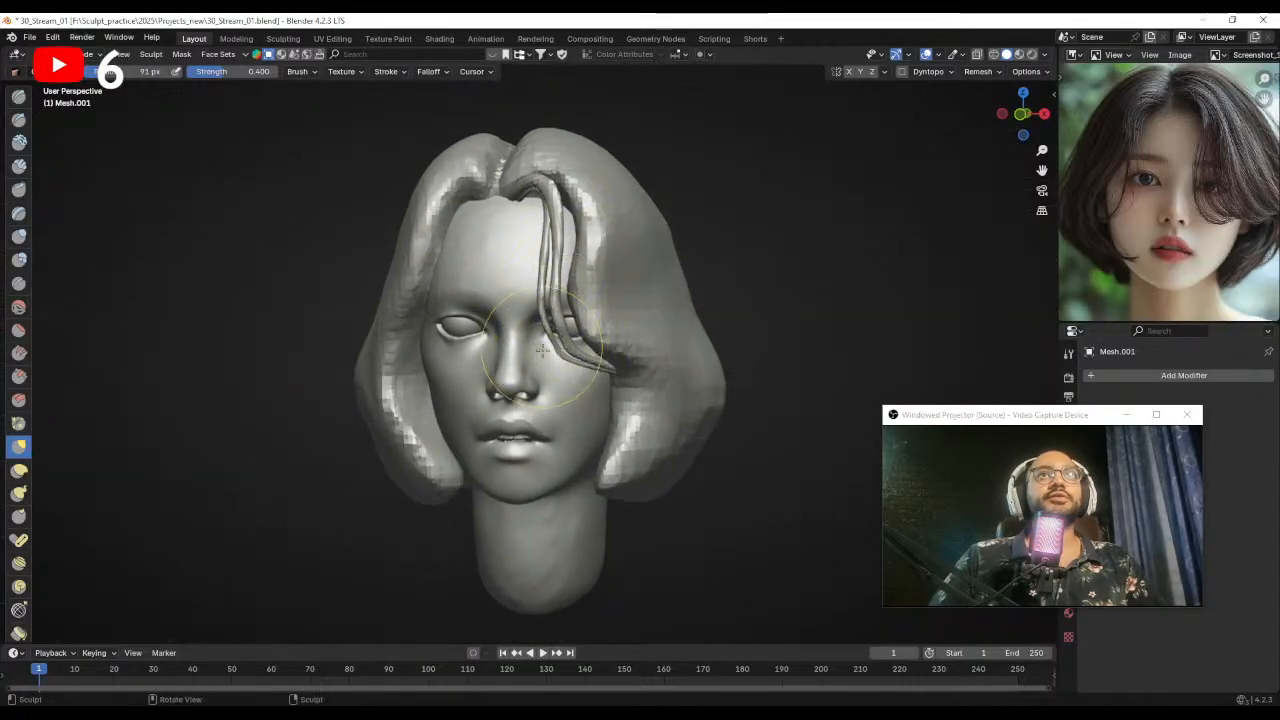
# - Bow the duplicated lock's lower end out over the cheek with the Grab brush enlarged to 159 px radius
pyautogui.moveTo(541, 347); pyautogui.dragTo(545, 344, button='middle')
pyautogui.press(']')
pyautogui.press(']')
pyautogui.press(']')
pyautogui.press(']')
pyautogui.press(']')
pyautogui.press(']')
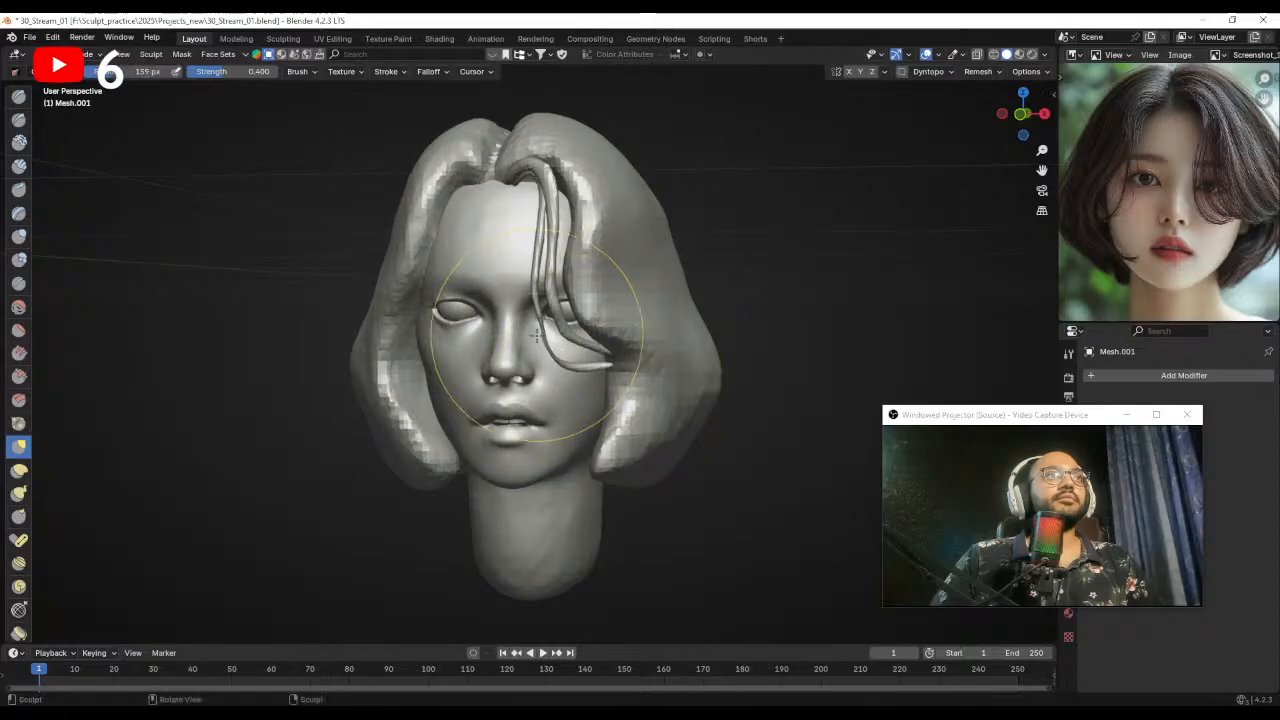
# - Thicken the duplicated lock's curved lower section over the cheek with the Inflate brush at 105 px radius
pyautogui.click(18, 238)
pyautogui.scroll(1, 545, 345)
pyautogui.moveTo(545, 350); pyautogui.dragTo(548, 342, button='middle')
pyautogui.moveTo(553, 331); pyautogui.dragTo(555, 338)
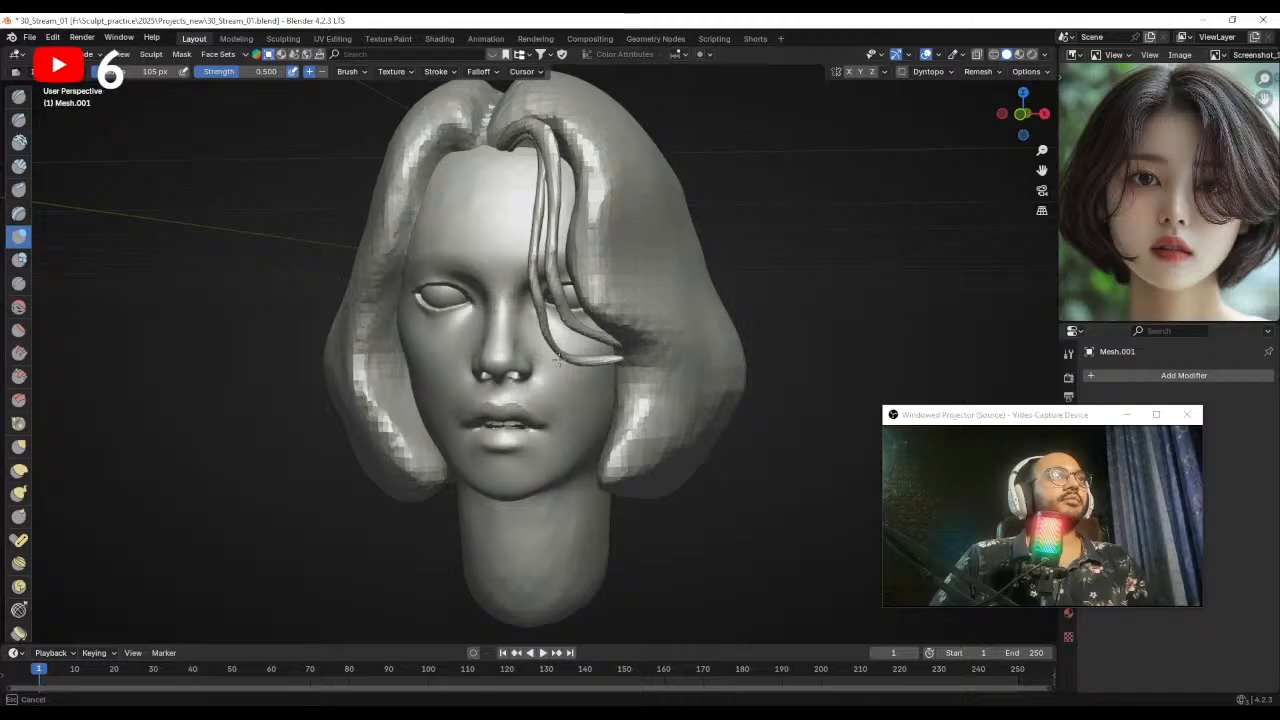
# - Curl the duplicated lock's tip up toward the original lock with the Snake Hook brush, reducing the radius from 72 to 54 px
pyautogui.click(18, 492)
pyautogui.moveTo(560, 356); pyautogui.dragTo(572, 362, button='middle')
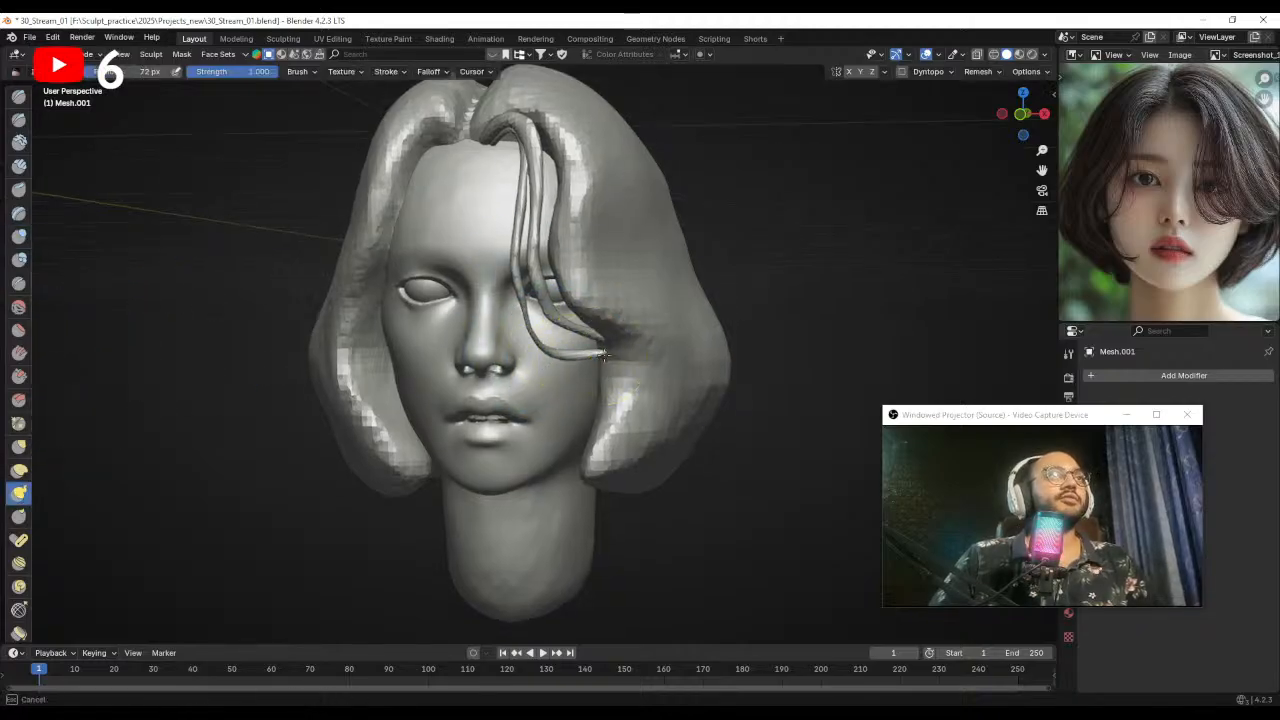
pyautogui.moveTo(583, 355)
pyautogui.mouseDown(button='middle')
pyautogui.moveTo(600, 343)
pyautogui.moveTo(556, 366)
pyautogui.mouseUp(button='middle')
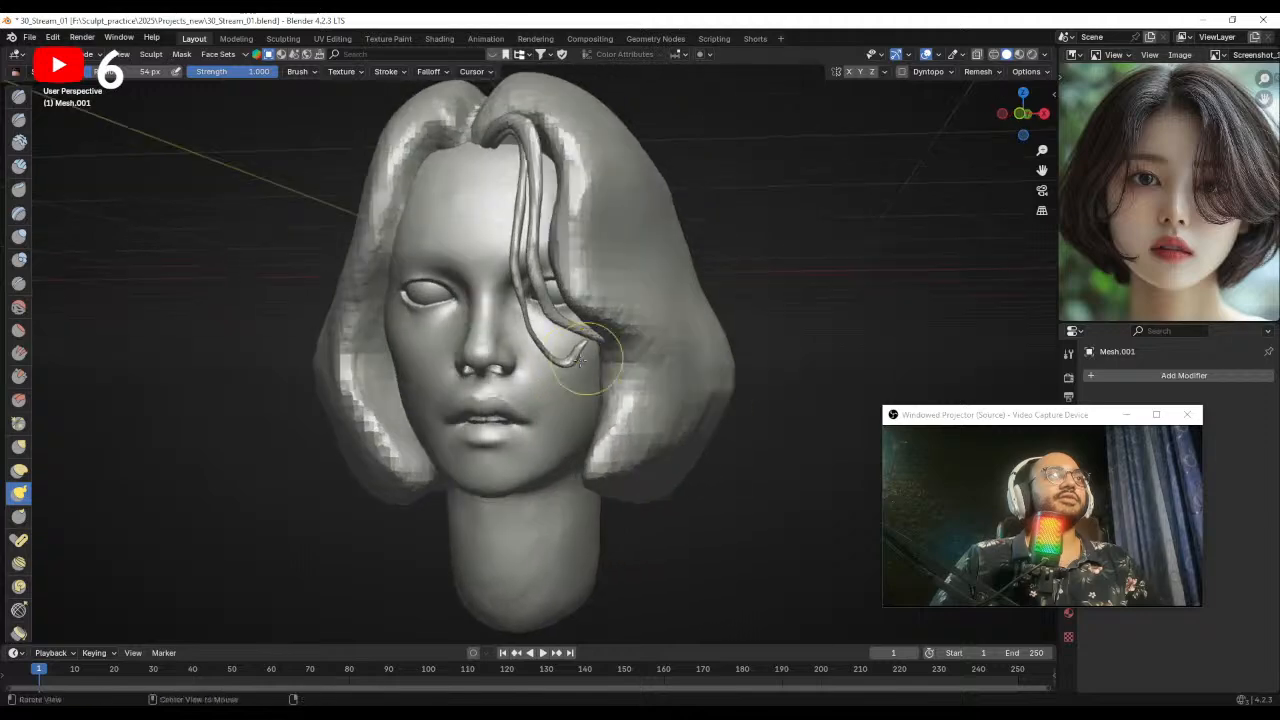
# - Adjust the curled lower end of the duplicated lock with the Grab brush at 176 px radius
pyautogui.press('g')
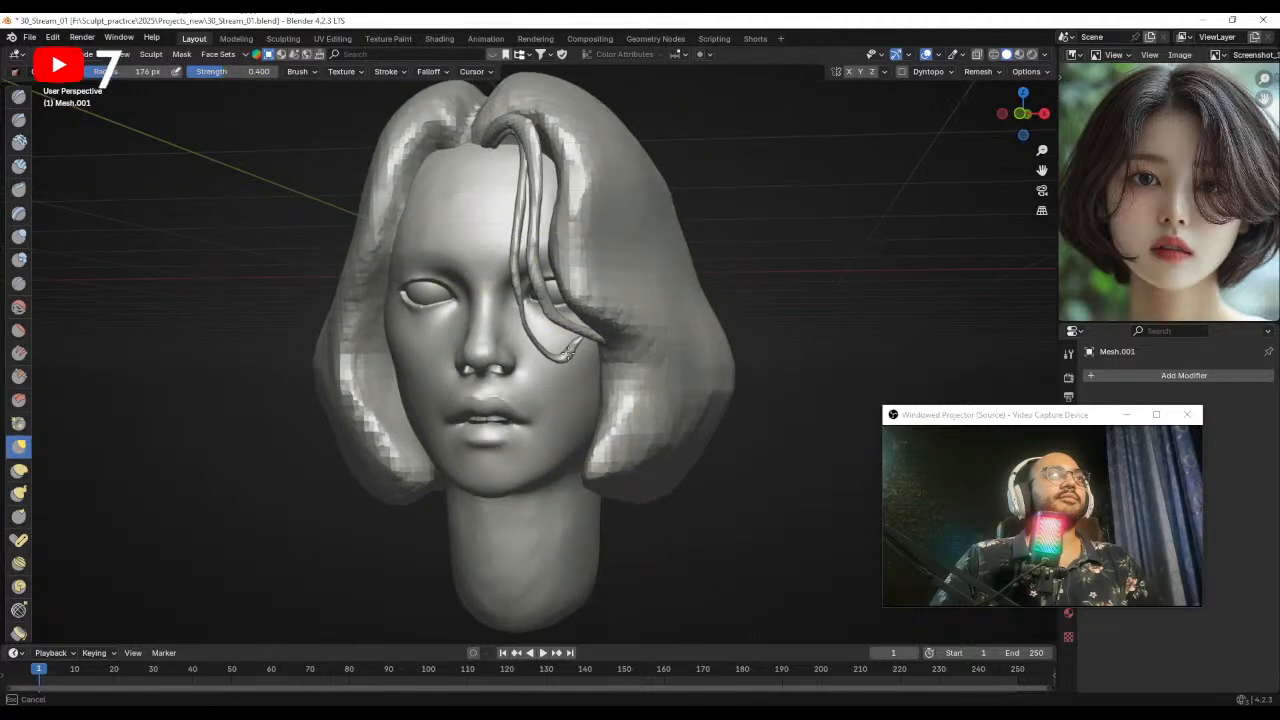
pyautogui.moveTo(549, 349); pyautogui.dragTo(560, 350, button='middle')
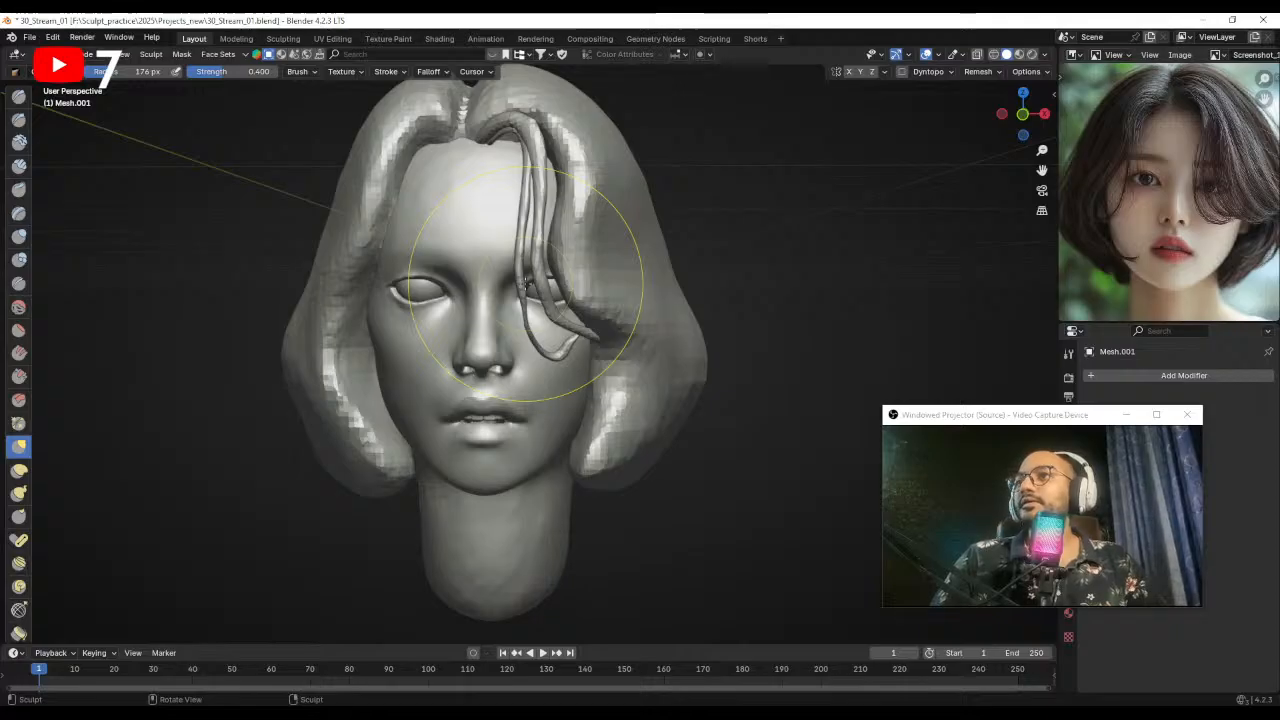
pyautogui.moveTo(555, 355); pyautogui.dragTo(553, 312, button='middle')
pyautogui.keyDown('alt'); pyautogui.moveTo(552, 312); pyautogui.dragTo(537, 292); pyautogui.keyUp('alt')
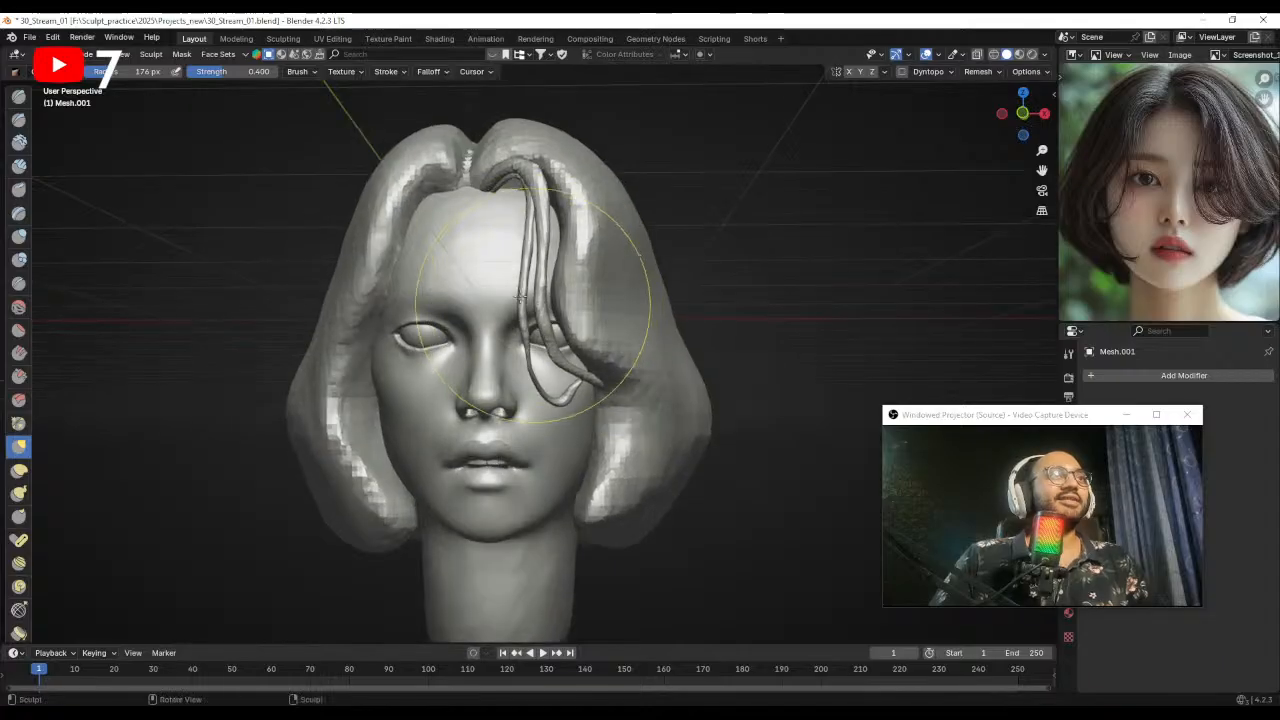
# - Thicken the duplicated lock from its middle to the lower curve with the Inflate brush, reducing the radius from 119 to 60 px and smaller
pyautogui.click(22, 239)
pyautogui.moveTo(474, 320)
pyautogui.keyDown('alt'); pyautogui.mouseDown()
pyautogui.moveTo(478, 343)
pyautogui.moveTo(499, 325)
pyautogui.mouseUp(); pyautogui.keyUp('alt')
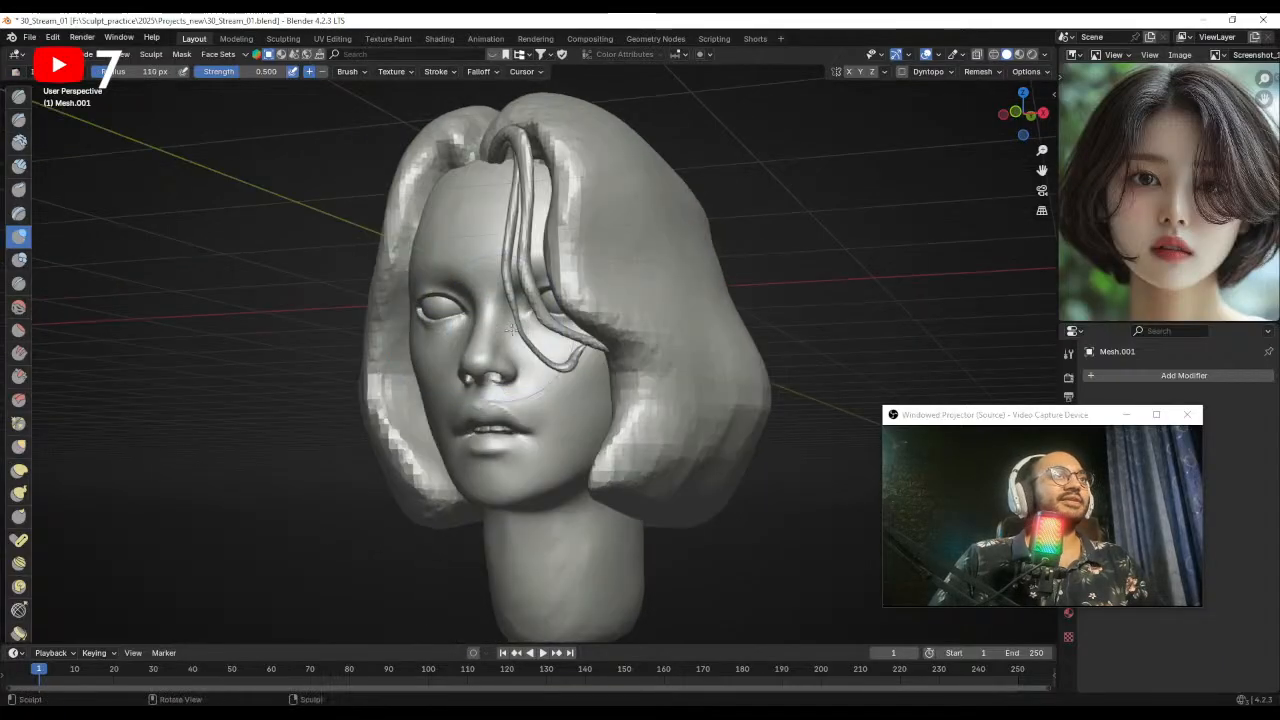
pyautogui.keyDown('alt'); pyautogui.moveTo(546, 366); pyautogui.dragTo(499, 331); pyautogui.keyUp('alt')
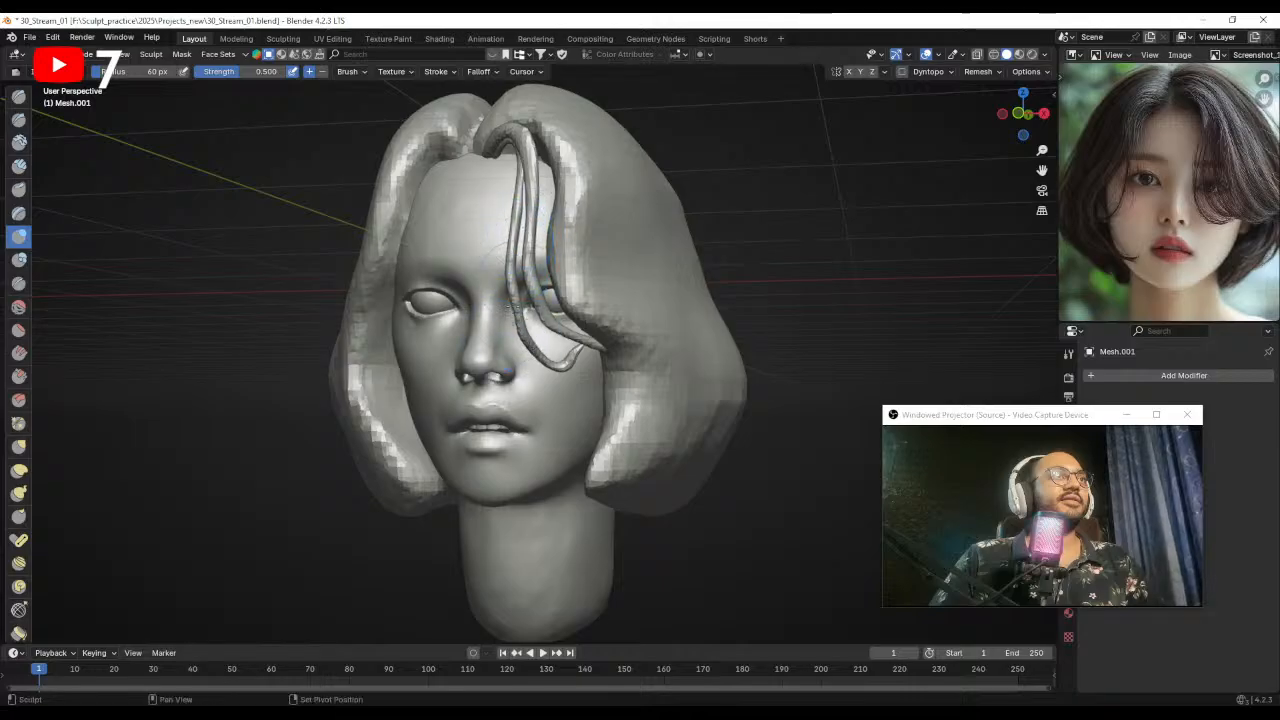
pyautogui.press('f')
pyautogui.click(527, 338)
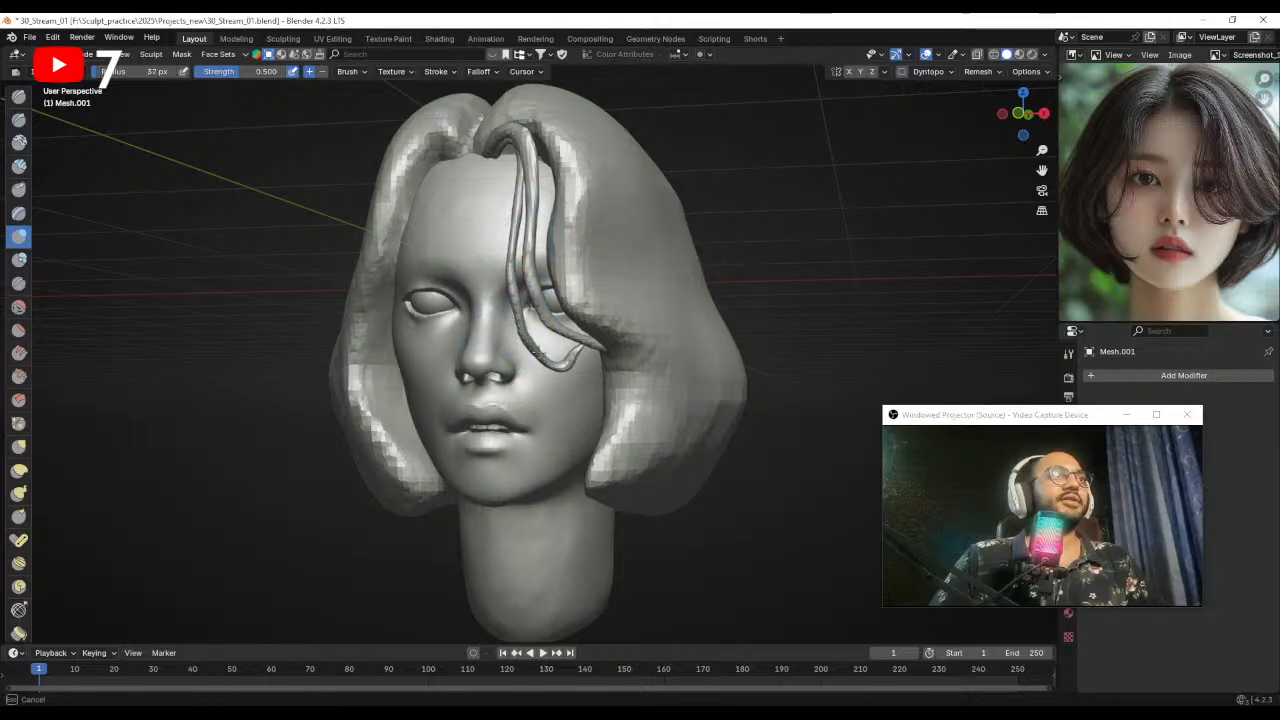
pyautogui.keyDown('alt'); pyautogui.moveTo(573, 360); pyautogui.dragTo(595, 358); pyautogui.keyUp('alt')
pyautogui.moveTo(513, 274)
pyautogui.keyDown('ctrl'); pyautogui.keyDown('alt'); pyautogui.mouseDown()
pyautogui.moveTo(519, 353)
pyautogui.moveTo(483, 275)
pyautogui.moveTo(556, 347)
pyautogui.moveTo(545, 274)
pyautogui.mouseUp(); pyautogui.keyUp('alt'); pyautogui.keyUp('ctrl')
# - Refine the duplicated lock's lower curve over the cheek with the Grab brush, using 95 px and 72 px radius
pyautogui.press('g')
pyautogui.moveTo(562, 322)
pyautogui.keyDown('alt'); pyautogui.mouseDown()
pyautogui.moveTo(569, 277)
pyautogui.moveTo(556, 350)
pyautogui.moveTo(531, 372)
pyautogui.moveTo(547, 404)
pyautogui.moveTo(571, 407)
pyautogui.moveTo(552, 326)
pyautogui.mouseUp(); pyautogui.keyUp('alt')
pyautogui.keyDown('alt'); pyautogui.moveTo(606, 414); pyautogui.dragTo(566, 410); pyautogui.keyUp('alt')
pyautogui.press('f')
pyautogui.click(577, 378)
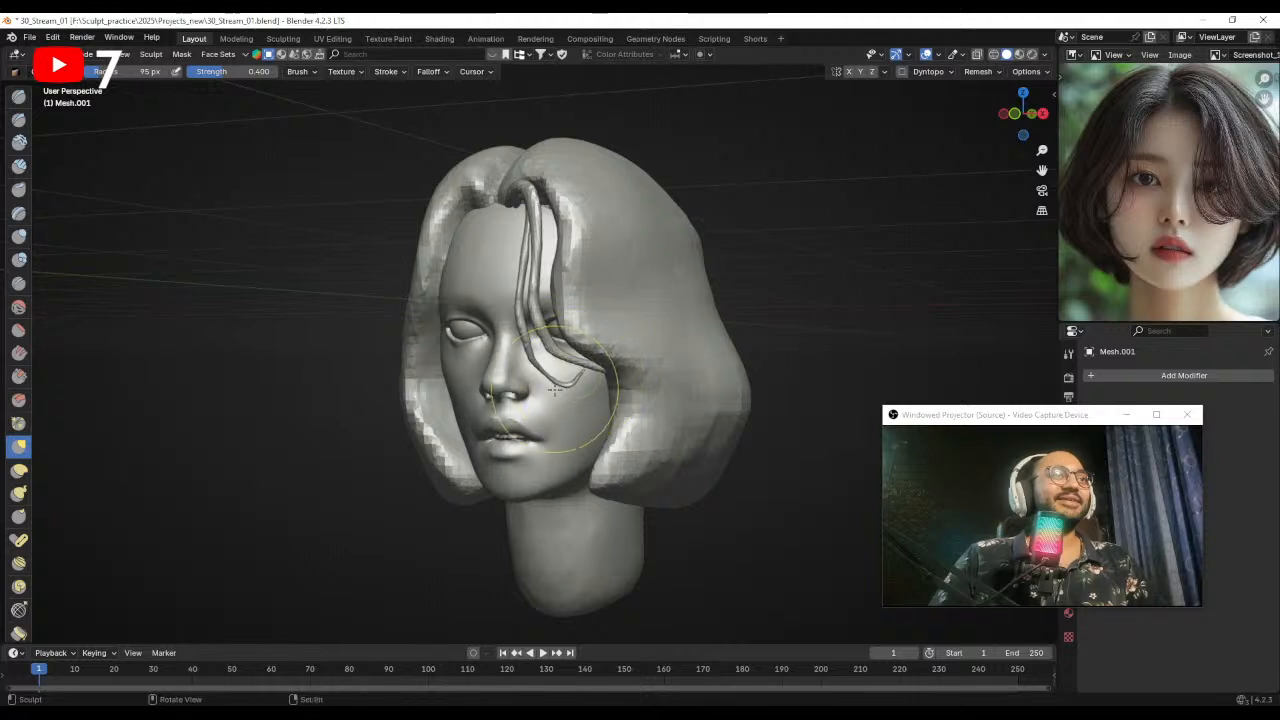
pyautogui.press('f')
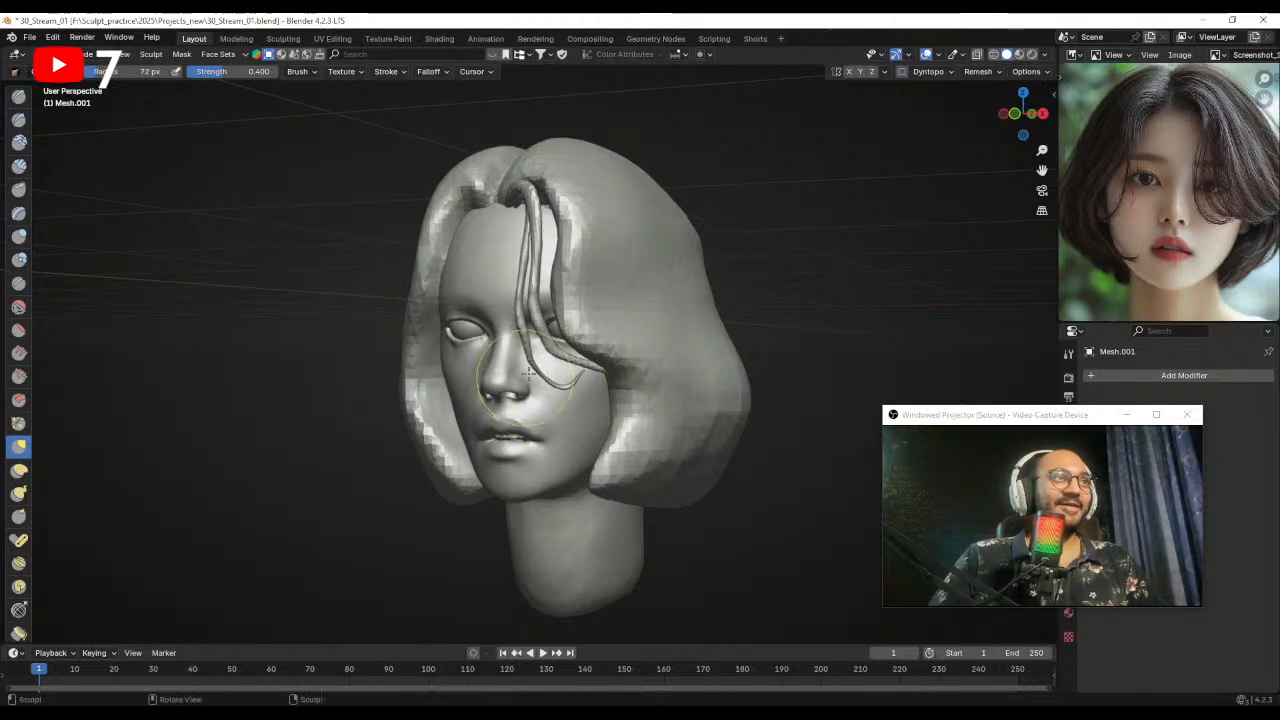
pyautogui.click(514, 343)
pyautogui.keyDown('alt'); pyautogui.moveTo(514, 343); pyautogui.dragTo(545, 375); pyautogui.keyUp('alt')
pyautogui.moveTo(549, 380); pyautogui.dragTo(535, 381, button='middle')
pyautogui.press('f')
pyautogui.moveTo(566, 390); pyautogui.dragTo(570, 377)
pyautogui.moveTo(538, 381)
pyautogui.mouseDown(button='middle')
pyautogui.moveTo(568, 354)
pyautogui.moveTo(568, 385)
pyautogui.moveTo(583, 379)
pyautogui.mouseUp(button='middle')
# - Switch to Object Mode and select the original lock over the eye
pyautogui.hotkey('ctrl', 'Tab')
pyautogui.click(564, 312)
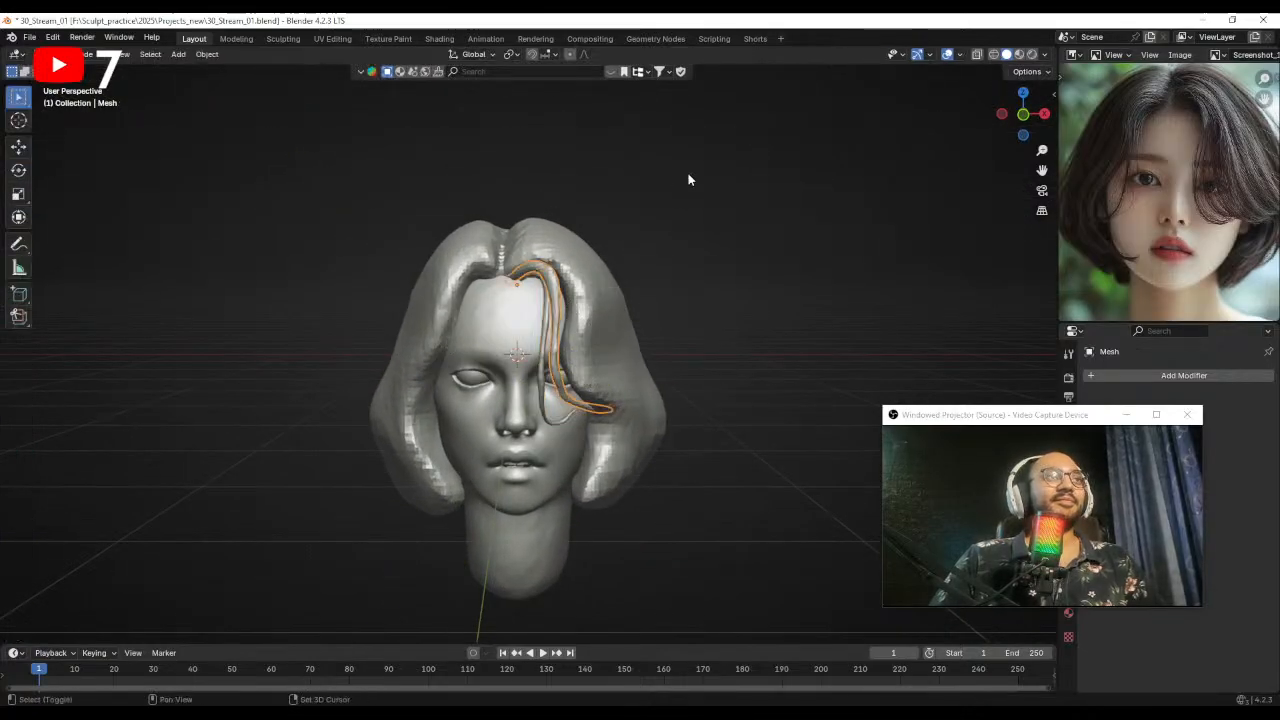
pyautogui.hotkey('shift', 'd')
pyautogui.write('x')
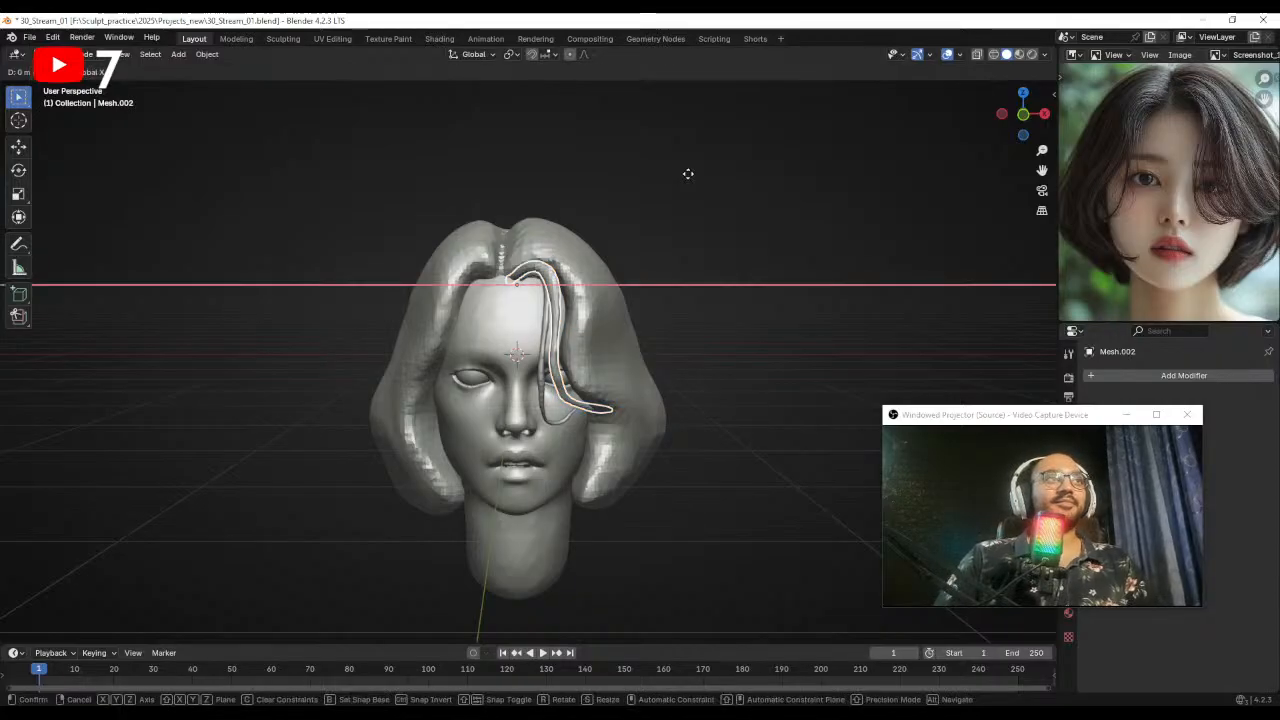
pyautogui.write('-1')
pyautogui.press('Return')
pyautogui.hotkey('ctrl', 'z')
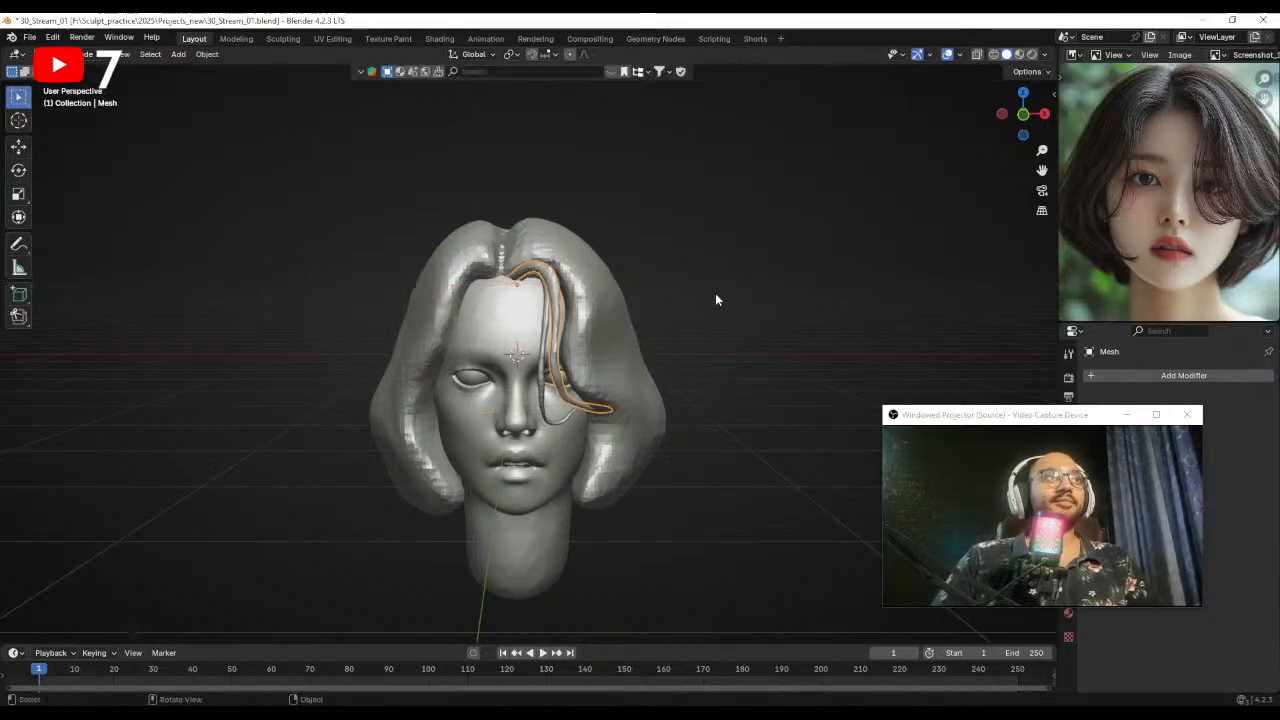
# - Duplicate the original lock in place and mirror the copy by scaling it -1 along the X axis
pyautogui.hotkey('shift', 'd')
pyautogui.press('Escape')
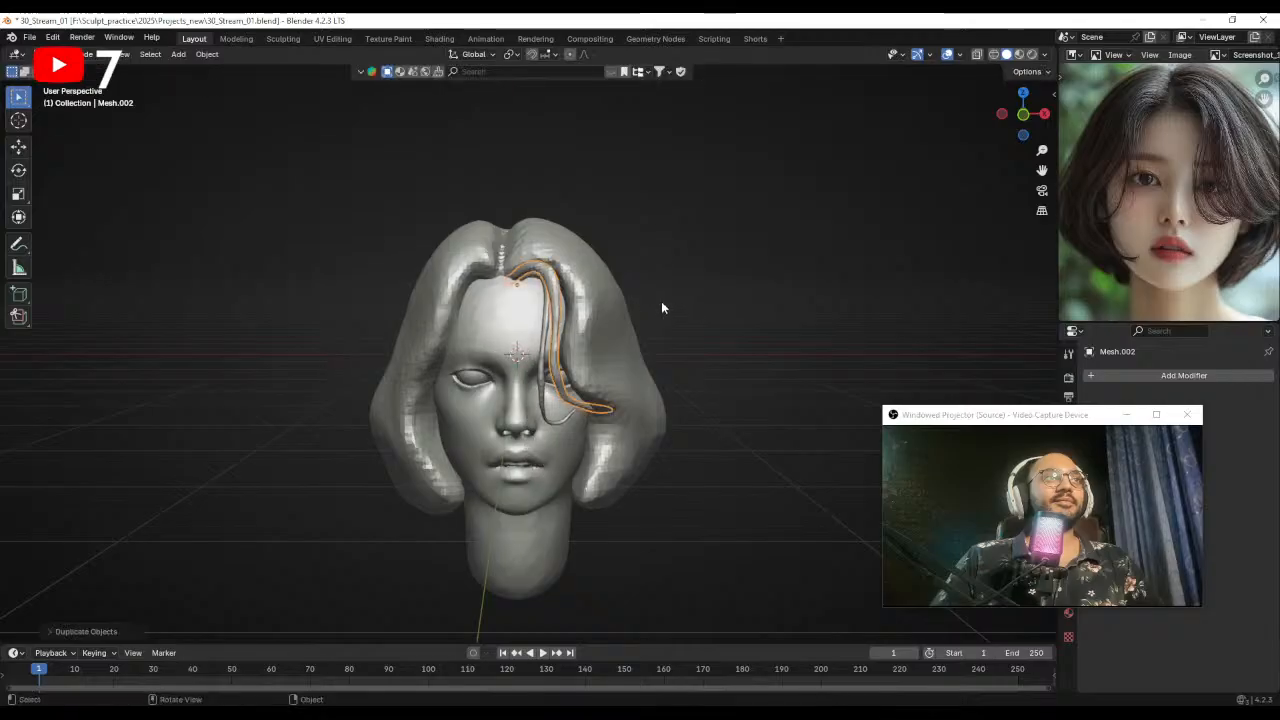
pyautogui.write('sz-1')
pyautogui.press('Return')
pyautogui.hotkey('ctrl', 'z')
pyautogui.press('s')
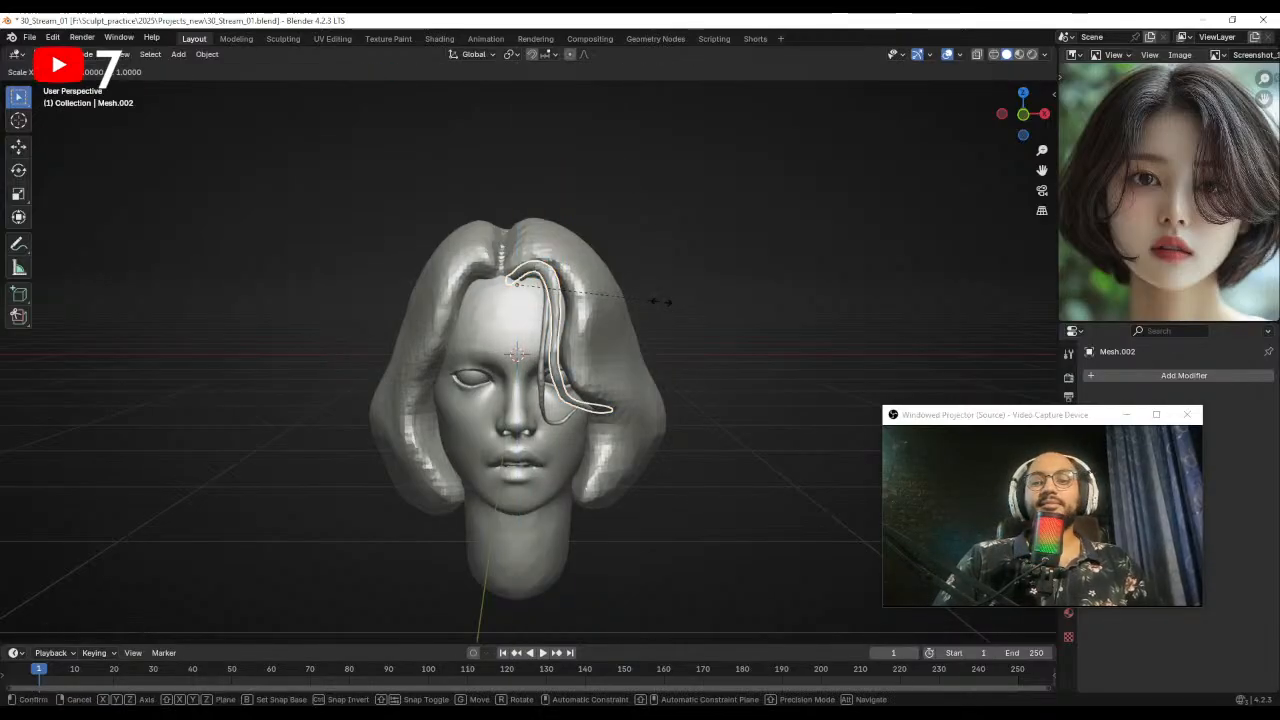
pyautogui.write('z')
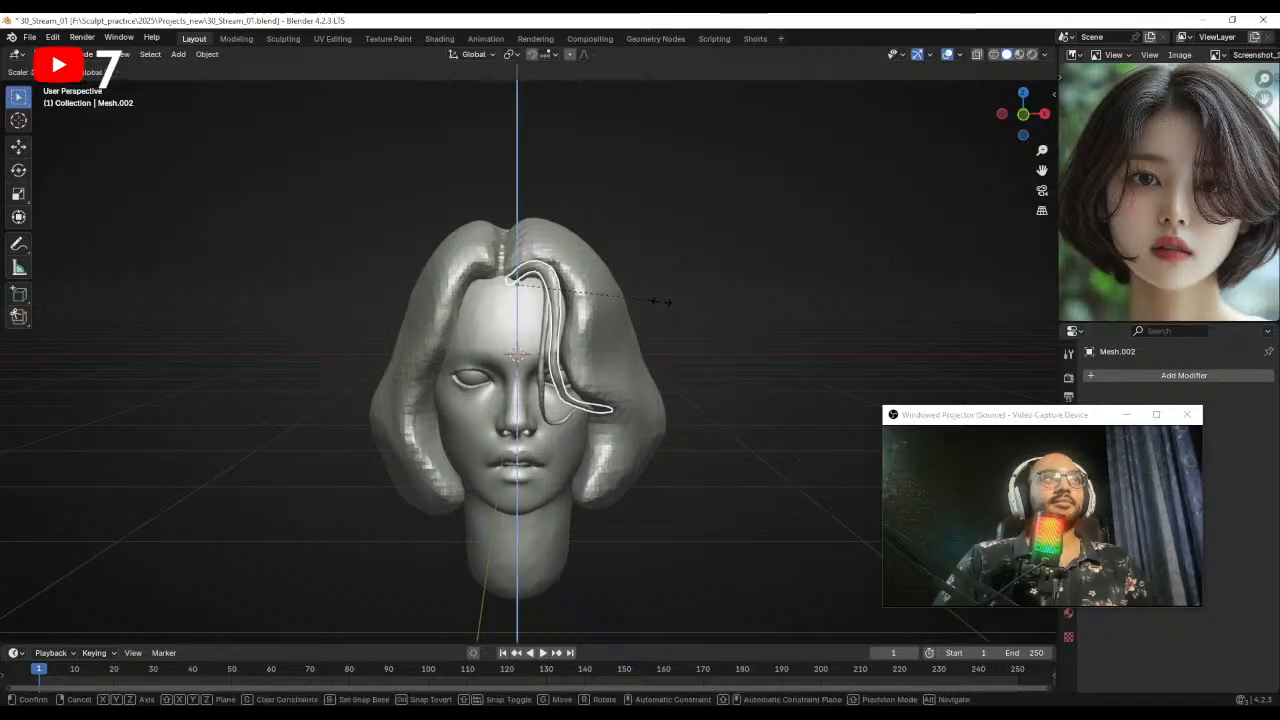
pyautogui.write('-1x')
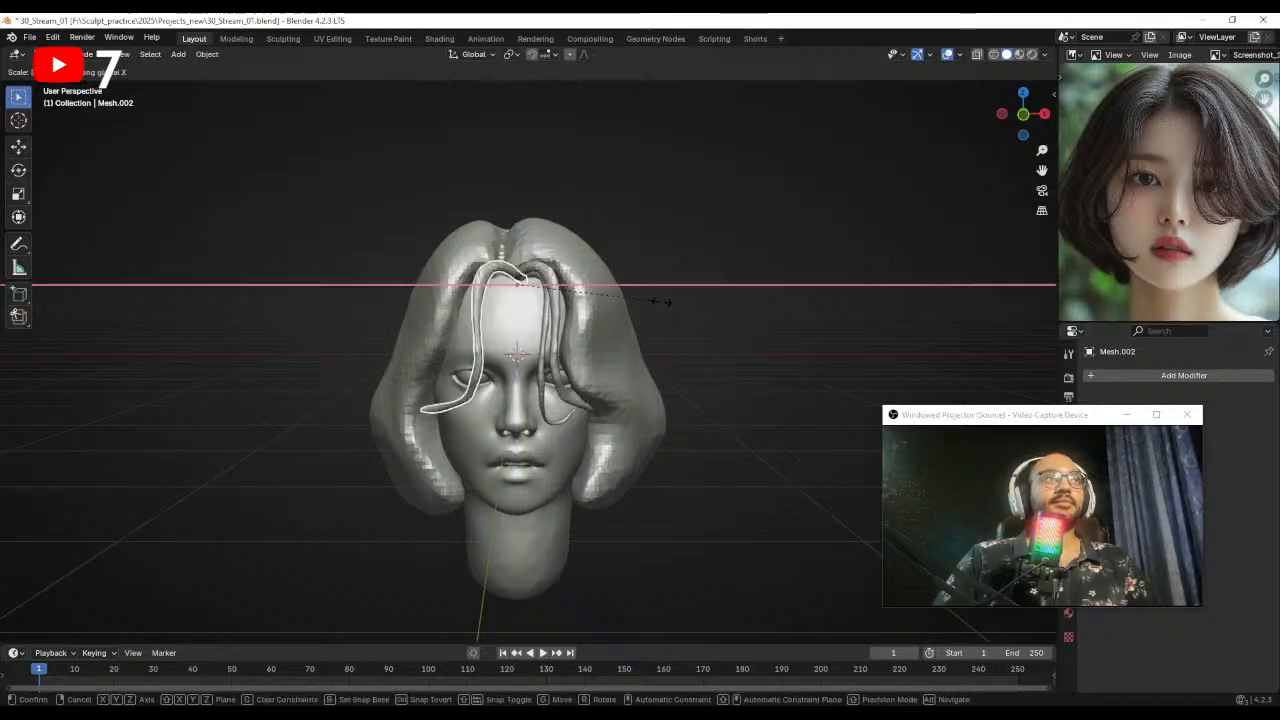
pyautogui.click(660, 302)
# - Slide the mirrored lock along the X axis to align its root with the other side of the parting
pyautogui.moveTo(428, 420)
pyautogui.keyDown('alt'); pyautogui.keyDown('shift'); pyautogui.mouseDown()
pyautogui.moveTo(426, 389)
pyautogui.moveTo(500, 331)
pyautogui.moveTo(557, 323)
pyautogui.moveTo(538, 352)
pyautogui.mouseUp(); pyautogui.keyUp('shift'); pyautogui.keyUp('alt')
pyautogui.press('g')
pyautogui.press('x')
pyautogui.click(505, 326)
# - Reshape the mirrored lock's upper section in Sculpt Mode to follow the hairline, using the Grab brush at varying radii
pyautogui.hotkey('ctrl', 'Tab')
pyautogui.moveTo(538, 352)
pyautogui.keyDown('alt'); pyautogui.mouseDown()
pyautogui.moveTo(591, 315)
pyautogui.moveTo(451, 303)
pyautogui.moveTo(470, 280)
pyautogui.mouseUp(); pyautogui.keyUp('alt')
pyautogui.press('f')
pyautogui.click(586, 286)
pyautogui.moveTo(541, 255); pyautogui.dragTo(521, 243)
pyautogui.moveTo(521, 243); pyautogui.dragTo(505, 250)
pyautogui.keyDown('alt'); pyautogui.moveTo(513, 259); pyautogui.dragTo(505, 259); pyautogui.keyUp('alt')
pyautogui.moveTo(416, 250); pyautogui.dragTo(430, 248, button='middle')
pyautogui.press('f')
pyautogui.click(530, 250)
# - Fit the mirrored lock's length against the side hair mass with the Grab brush, using several radii including 70 px
pyautogui.moveTo(472, 300)
pyautogui.mouseDown(button='middle')
pyautogui.moveTo(551, 312)
pyautogui.moveTo(440, 333)
pyautogui.mouseUp(button='middle')
pyautogui.press('f')
pyautogui.click(380, 335)
pyautogui.press('f')
pyautogui.click(490, 332)
pyautogui.moveTo(508, 331); pyautogui.dragTo(526, 325)
pyautogui.moveTo(526, 325)
pyautogui.mouseDown(button='middle')
pyautogui.moveTo(423, 326)
pyautogui.moveTo(446, 392)
pyautogui.moveTo(455, 370)
pyautogui.mouseUp(button='middle')
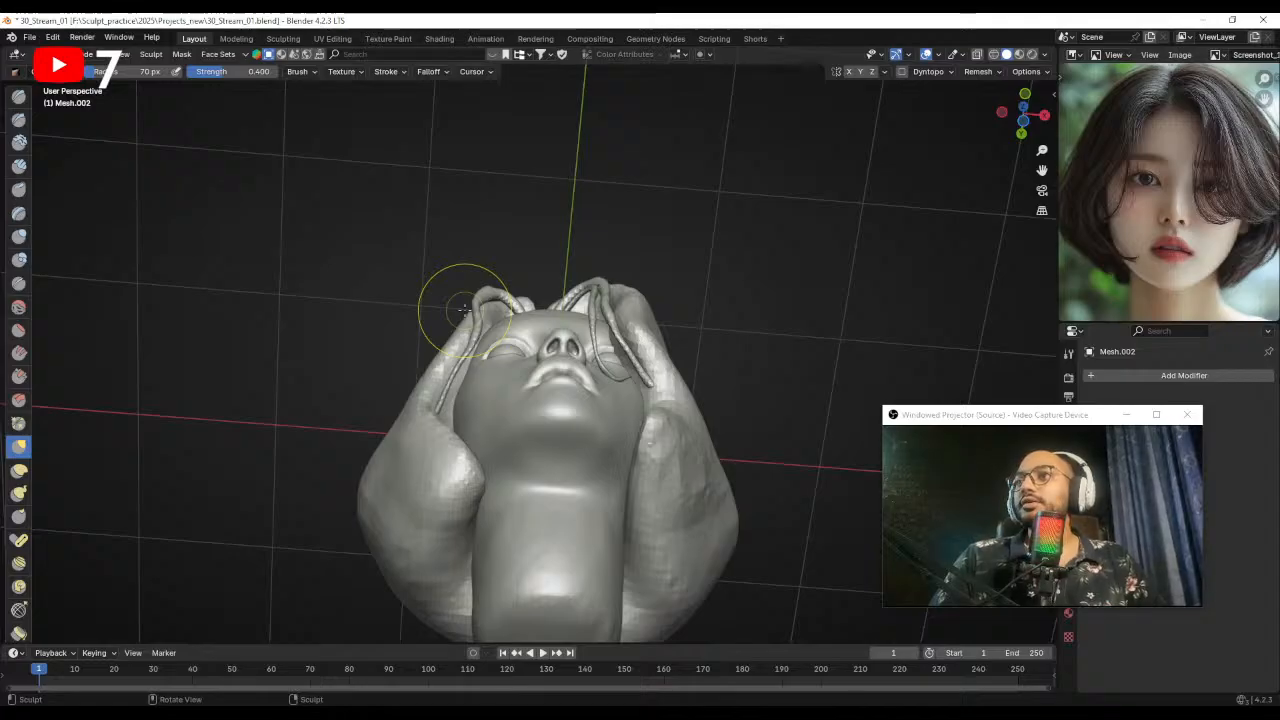
# - Adjust the mirrored lock's root and upper bend near the parting with the Grab brush at varying radii
pyautogui.moveTo(600, 280)
pyautogui.mouseDown(button='middle')
pyautogui.moveTo(537, 331)
pyautogui.moveTo(640, 320)
pyautogui.moveTo(554, 294)
pyautogui.moveTo(516, 308)
pyautogui.mouseUp(button='middle')
pyautogui.press('f')
pyautogui.click(532, 305)
pyautogui.moveTo(530, 305); pyautogui.dragTo(541, 303)
pyautogui.moveTo(550, 307)
pyautogui.mouseDown(button='middle')
pyautogui.moveTo(545, 288)
pyautogui.moveTo(566, 304)
pyautogui.moveTo(543, 334)
pyautogui.mouseUp(button='middle')
pyautogui.press('f')
pyautogui.click(543, 306)
pyautogui.moveTo(554, 311); pyautogui.dragTo(497, 302)
pyautogui.press('f')
pyautogui.click(562, 306)
# - Thicken the mirrored lock's root and upper bend with the Inflate brush, varying the radius between 17 px and 66 px
pyautogui.click(19, 236)
pyautogui.moveTo(380, 322); pyautogui.dragTo(409, 320, button='middle')
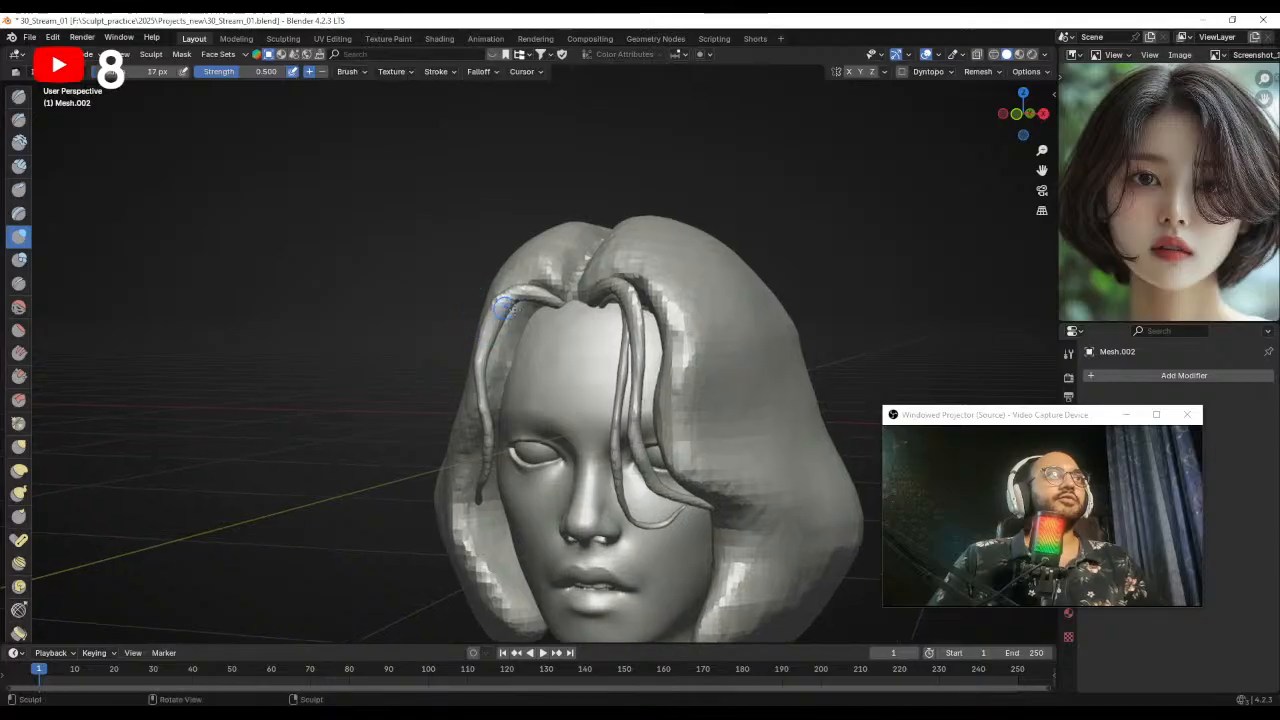
pyautogui.moveTo(510, 312); pyautogui.dragTo(568, 316, button='middle')
pyautogui.press('f')
pyautogui.click(545, 322)
pyautogui.keyDown('ctrl'); pyautogui.keyDown('alt'); pyautogui.moveTo(549, 312); pyautogui.dragTo(547, 325); pyautogui.keyUp('alt'); pyautogui.keyUp('ctrl')
pyautogui.keyDown('alt'); pyautogui.moveTo(547, 325); pyautogui.dragTo(523, 323); pyautogui.keyUp('alt')
pyautogui.press('f')
pyautogui.click(526, 330)
pyautogui.press('f')
pyautogui.click(524, 312)
pyautogui.moveTo(492, 395)
pyautogui.keyDown('alt'); pyautogui.mouseDown()
pyautogui.moveTo(545, 362)
pyautogui.moveTo(525, 345)
pyautogui.moveTo(521, 367)
pyautogui.moveTo(462, 290)
pyautogui.mouseUp(); pyautogui.keyUp('alt')
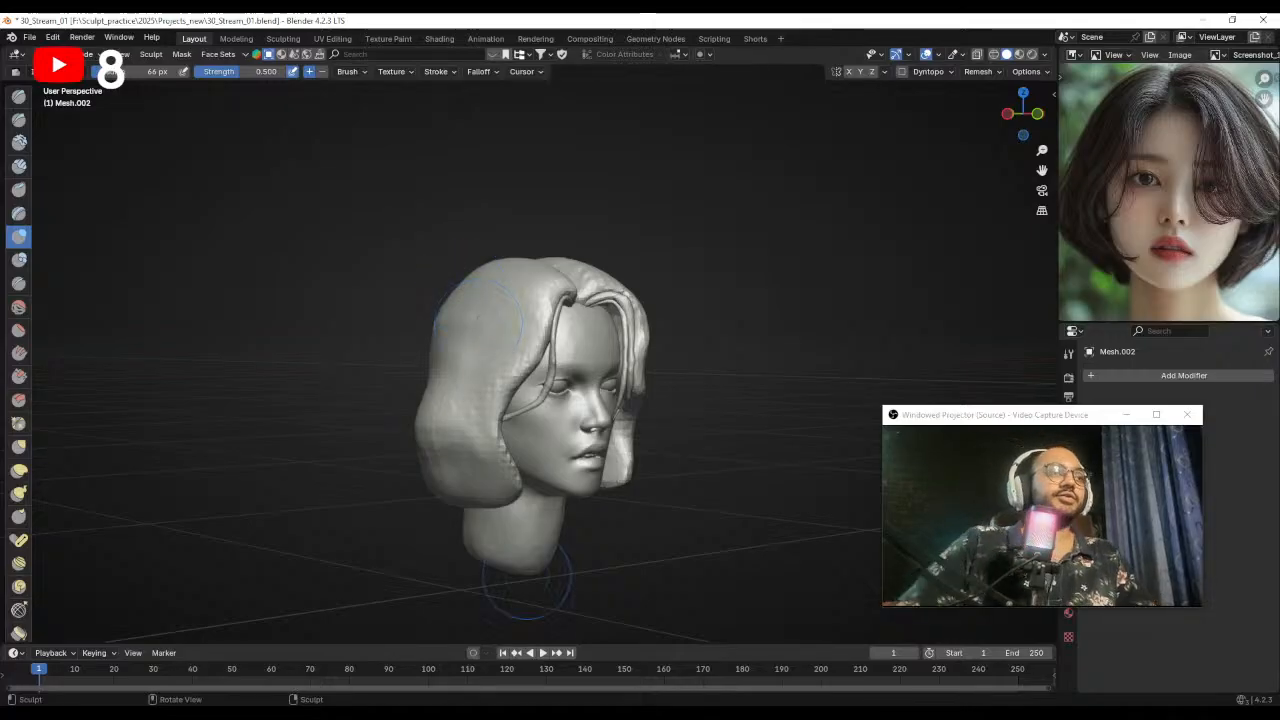
# - Switch to the browser, look through the Davinci School classroom and community posts, and return to Blender
pyautogui.click(530, 712)
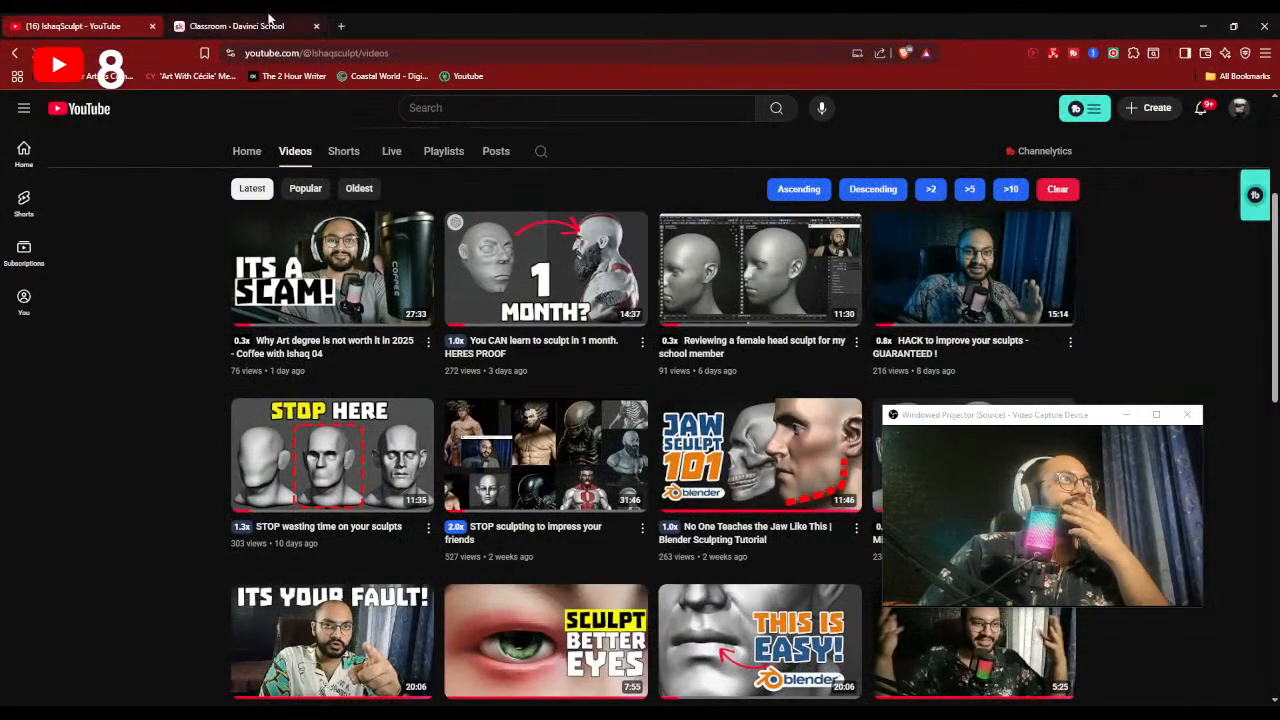
pyautogui.click(271, 23)
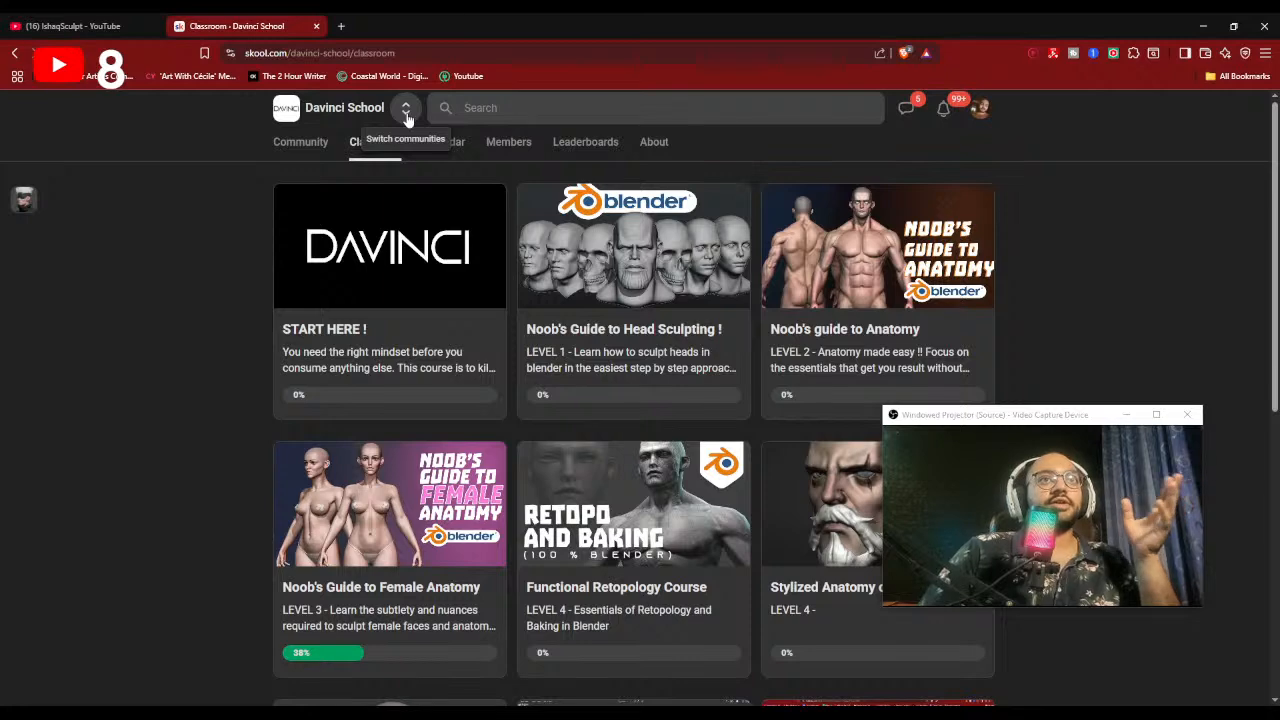
pyautogui.click(762, 452)
pyautogui.scroll(-3, 796, 407)
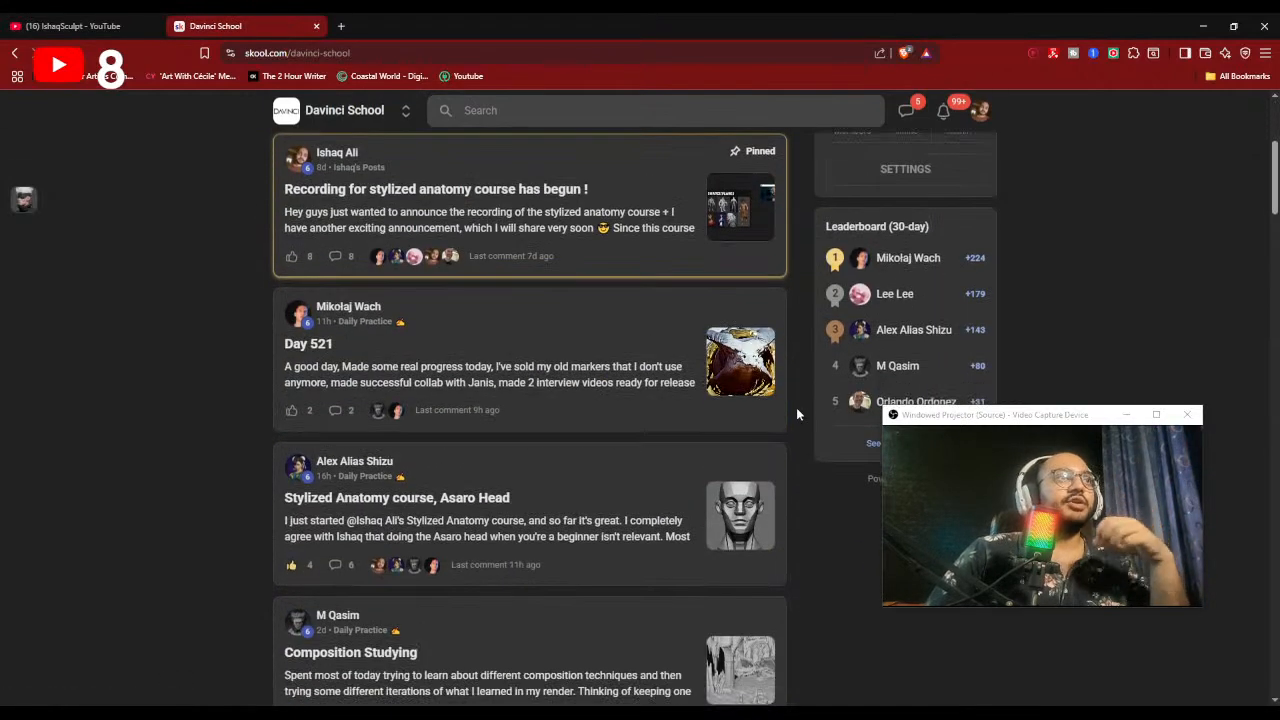
pyautogui.scroll(-2, 796, 407)
pyautogui.scroll(-2, 720, 274)
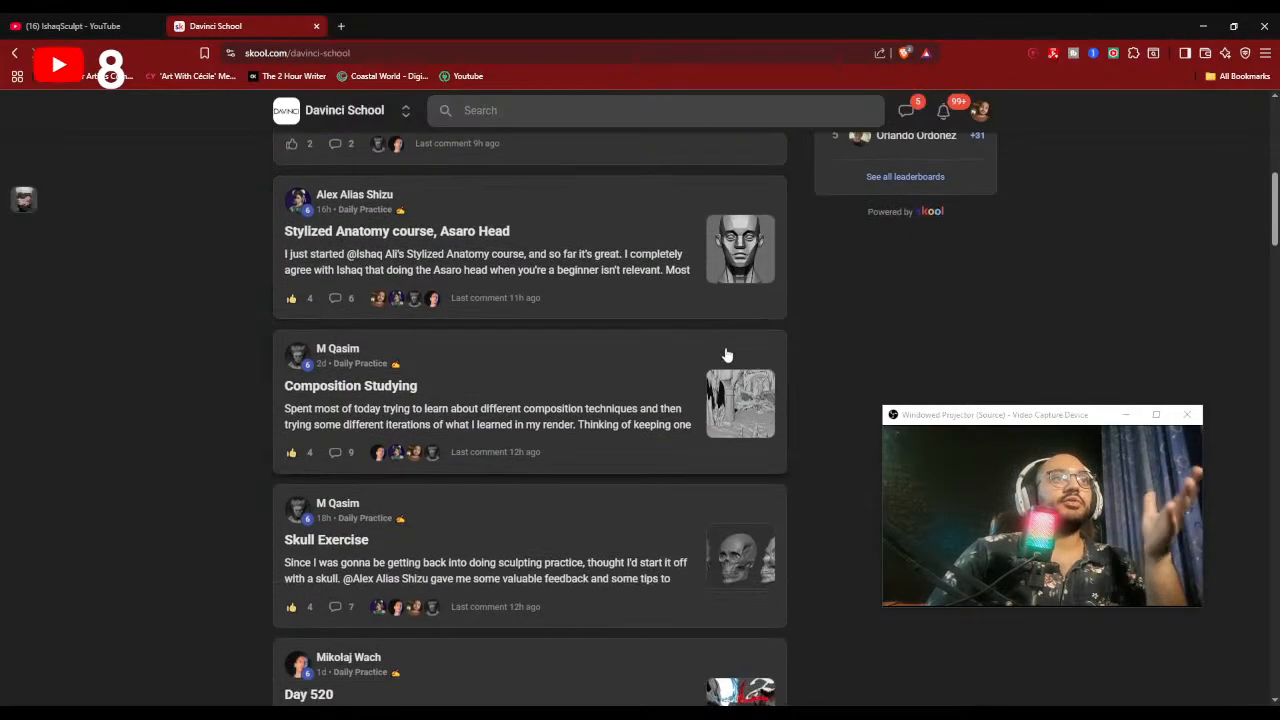
pyautogui.scroll(-3, 727, 355)
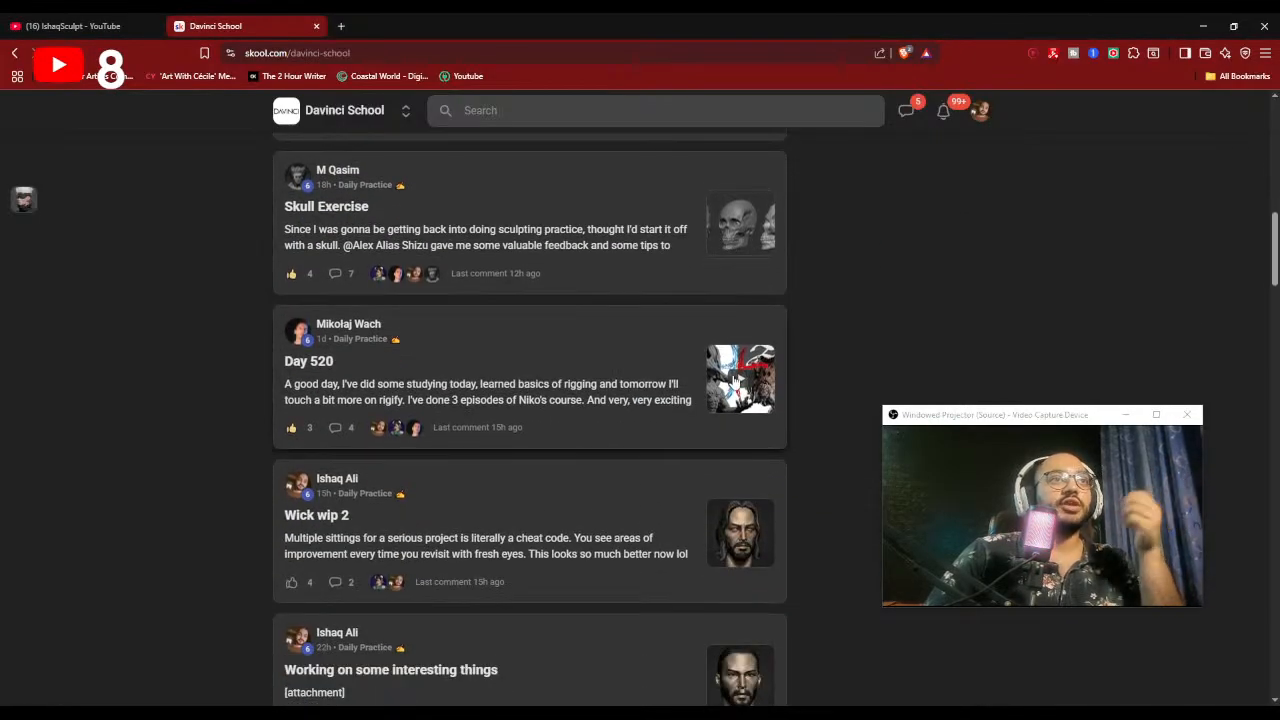
pyautogui.scroll(-6, 733, 380)
pyautogui.scroll(-1, 735, 382)
pyautogui.click(1203, 26)
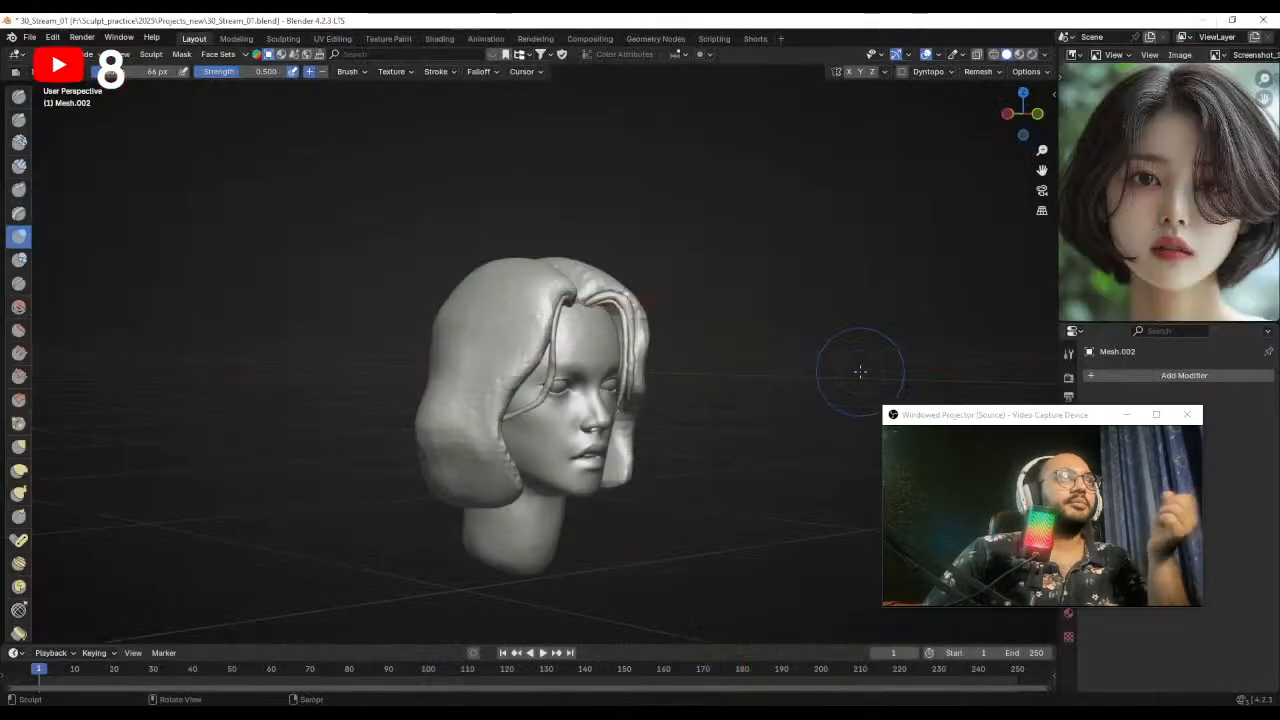
# - Tuck the mirrored lock's lower end against the side hair with the Grab brush, reducing the radius from 138 to 77 px
pyautogui.moveTo(654, 443)
pyautogui.mouseDown(button='middle')
pyautogui.moveTo(577, 428)
pyautogui.moveTo(562, 351)
pyautogui.mouseUp(button='middle')
pyautogui.press('g')
pyautogui.moveTo(503, 386); pyautogui.dragTo(503, 391)
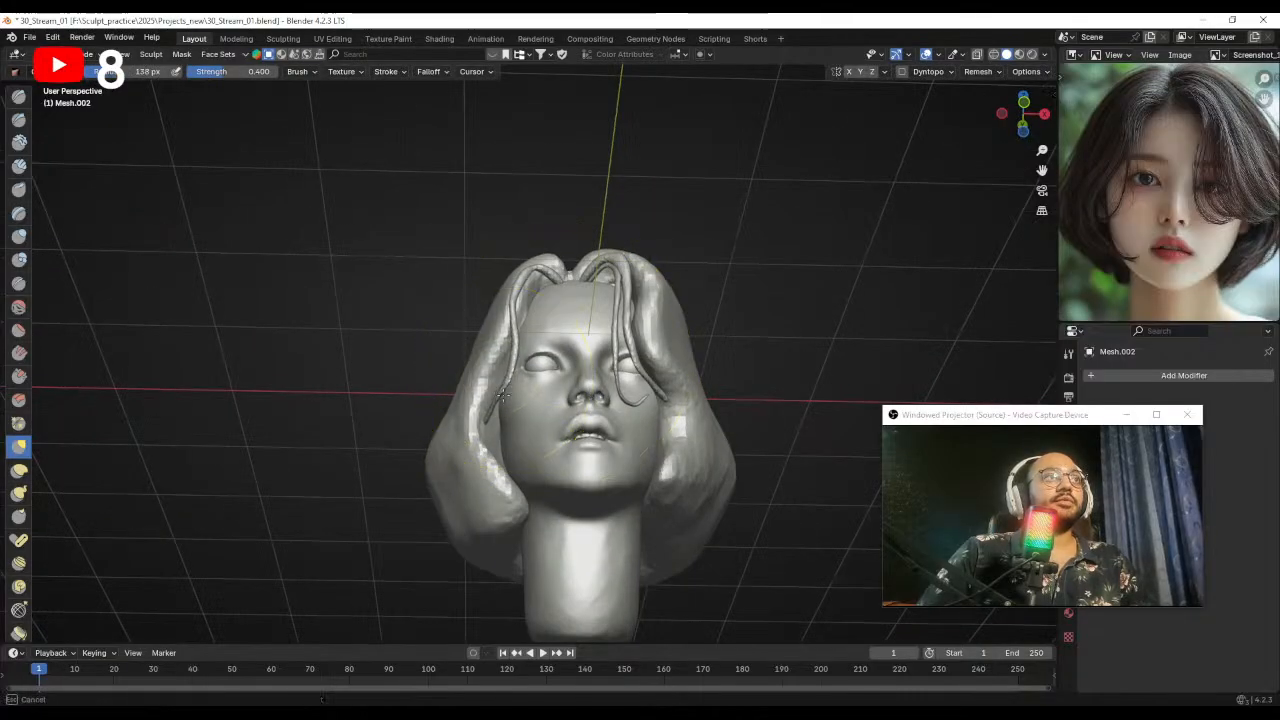
pyautogui.moveTo(501, 400); pyautogui.dragTo(686, 429, button='middle')
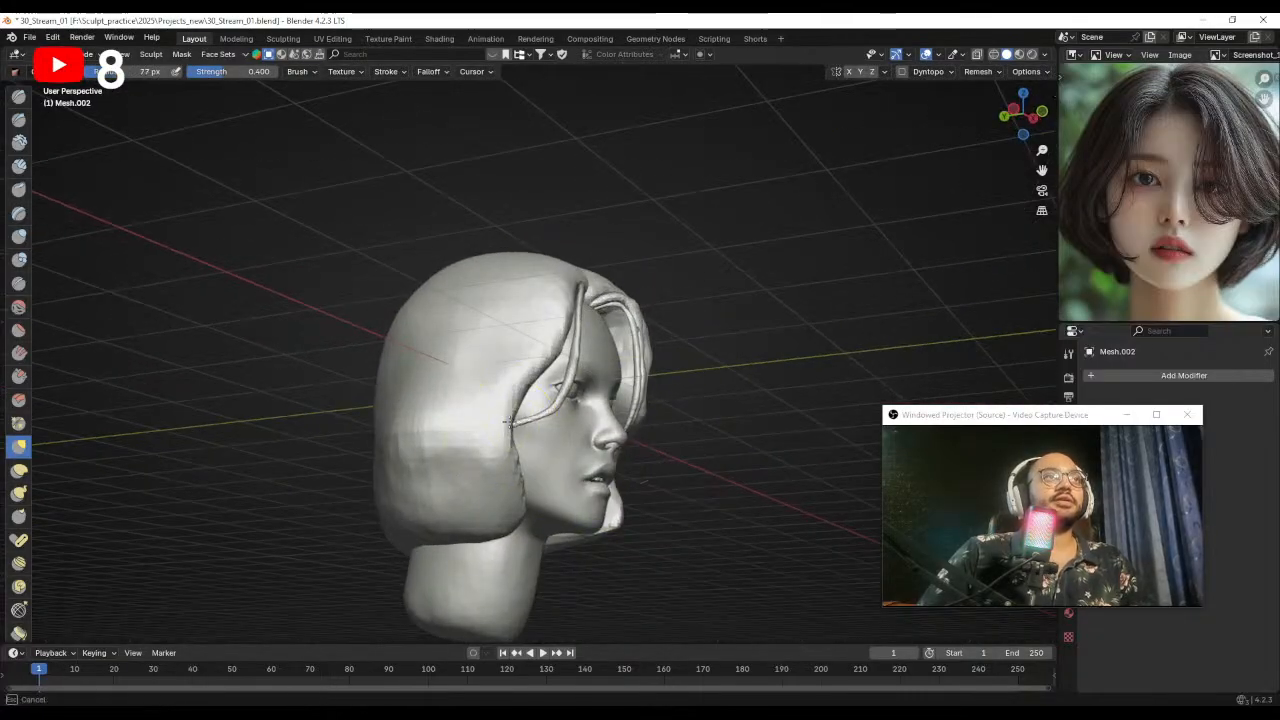
pyautogui.moveTo(549, 422); pyautogui.dragTo(450, 435, button='middle')
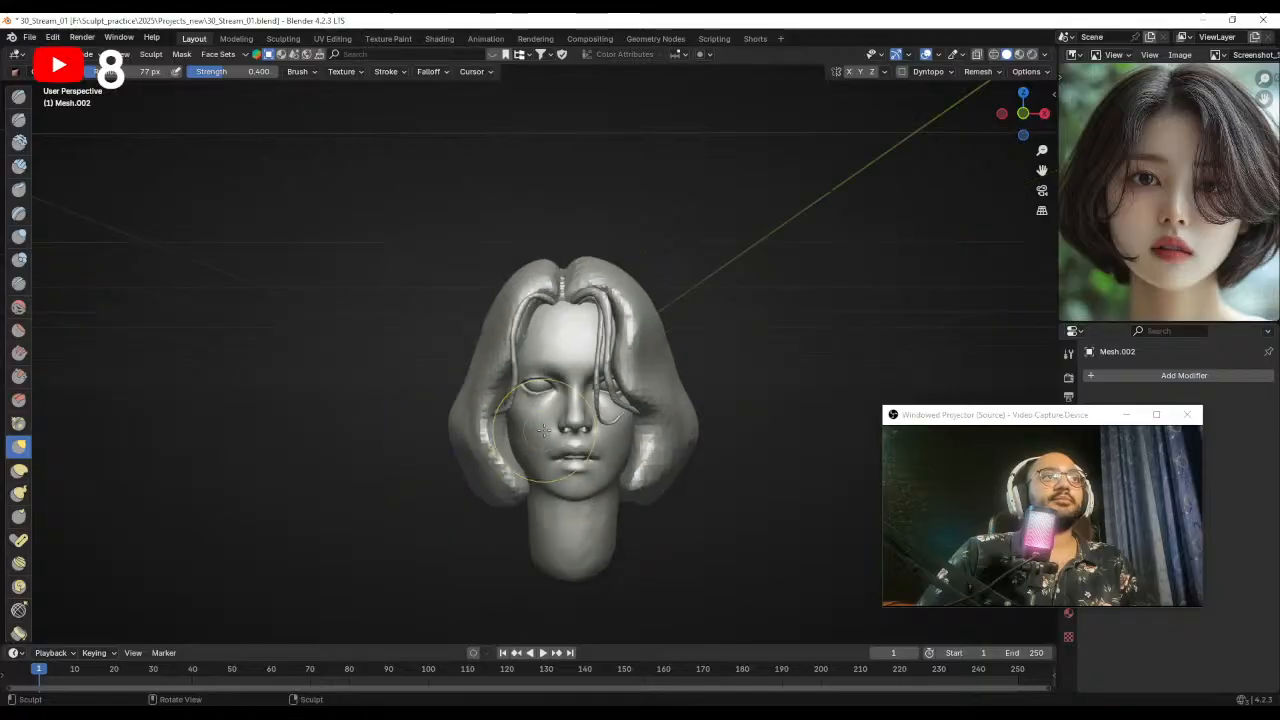
# - Switch sculpting to the first duplicated lock and adjust its position over the eye with the Grab brush at 80 px radius
pyautogui.scroll(3, 622, 425)
pyautogui.moveTo(622, 425); pyautogui.dragTo(615, 421, button='middle')
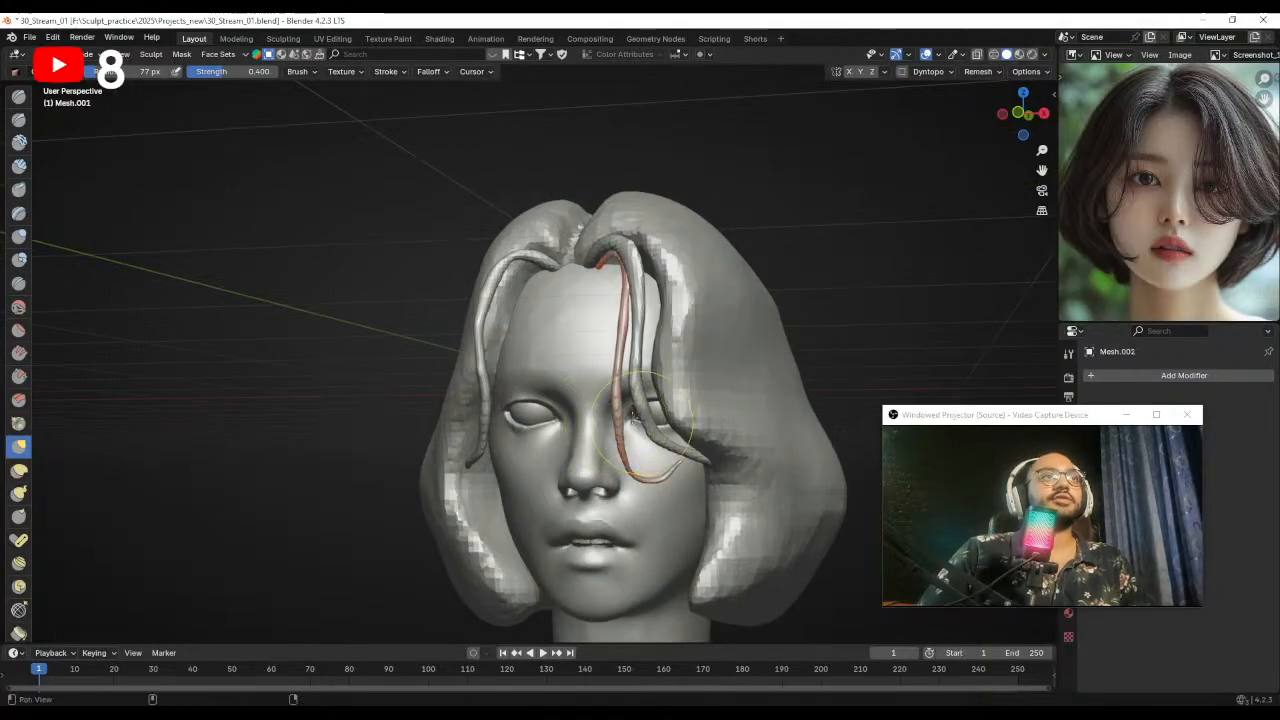
pyautogui.press('KP_3')
pyautogui.moveTo(627, 416)
pyautogui.mouseDown(button='middle')
pyautogui.moveTo(600, 420)
pyautogui.moveTo(650, 410)
pyautogui.moveTo(610, 412)
pyautogui.moveTo(625, 410)
pyautogui.mouseUp(button='middle')
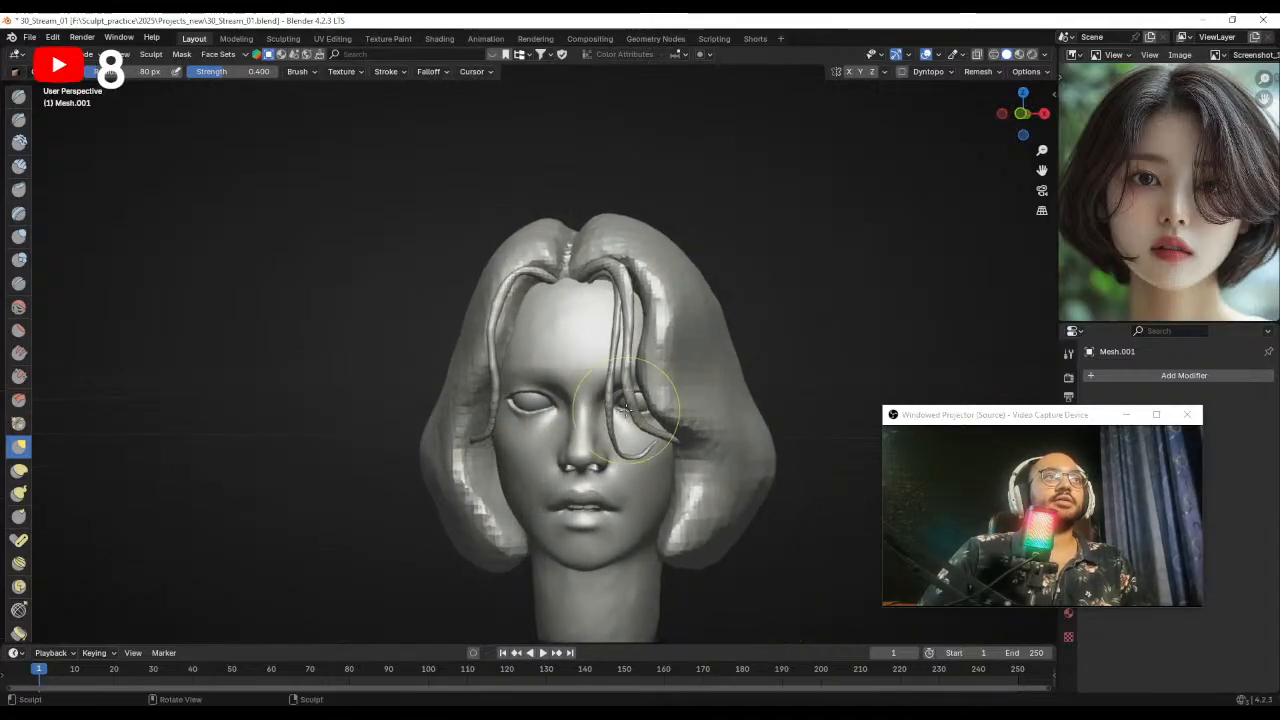
# - Switch sculpting to the original lock and reshape its upper bend above the forehead with the Grab brush at varying radii
pyautogui.press('[')
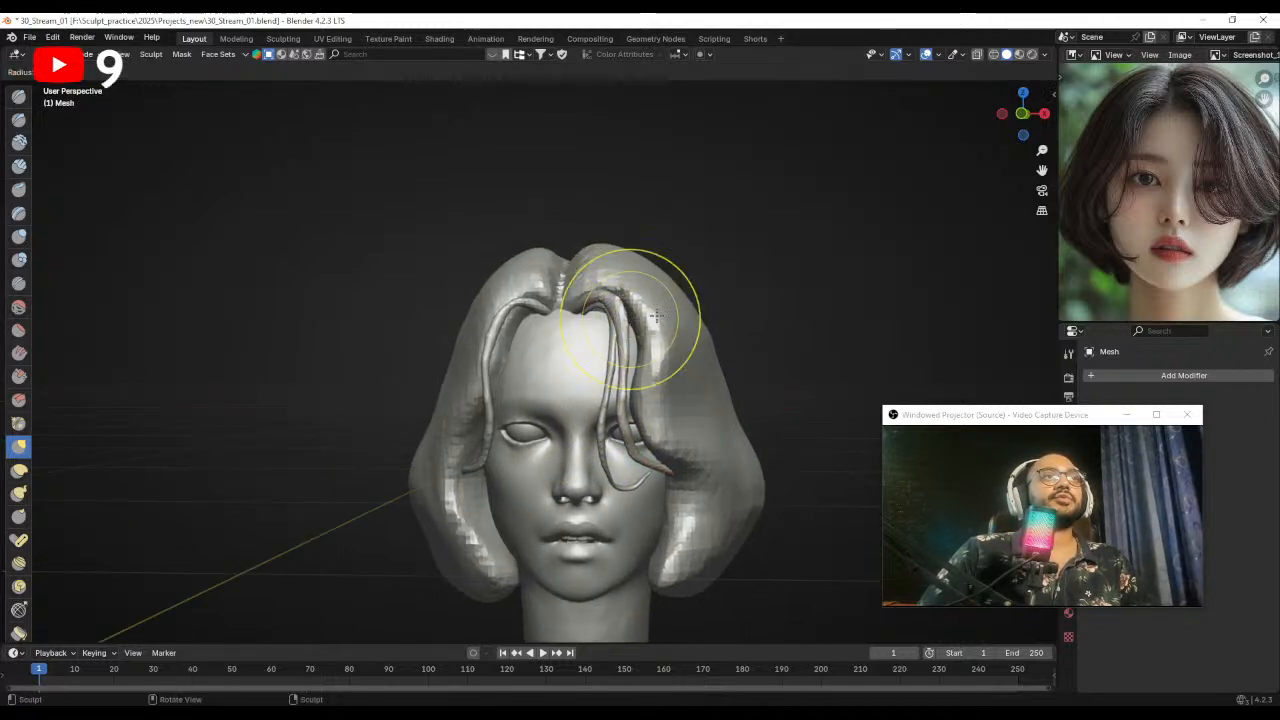
pyautogui.click(661, 316)
pyautogui.moveTo(633, 311)
pyautogui.mouseDown()
pyautogui.moveTo(580, 294)
pyautogui.moveTo(584, 276)
pyautogui.mouseUp()
pyautogui.press('[')
pyautogui.press('[')
pyautogui.press('f')
pyautogui.click(545, 291)
pyautogui.press('f')
pyautogui.click(626, 293)
# - Raise the original lock's root and crest beside the parting with the Grab brush
pyautogui.moveTo(603, 279); pyautogui.dragTo(596, 264, button='middle')
pyautogui.moveTo(576, 268)
pyautogui.mouseDown()
pyautogui.moveTo(566, 259)
pyautogui.moveTo(597, 243)
pyautogui.mouseUp()
pyautogui.press('f')
pyautogui.click(596, 257)
pyautogui.moveTo(603, 285)
pyautogui.mouseDown(button='middle')
pyautogui.moveTo(604, 338)
pyautogui.moveTo(573, 265)
pyautogui.moveTo(566, 375)
pyautogui.mouseUp(button='middle')
pyautogui.press('f')
pyautogui.click(600, 312)
# - Return to Object Mode, save the file, and deselect the original lock
pyautogui.scroll(-3, 568, 385)
pyautogui.moveTo(575, 430)
pyautogui.mouseDown(button='middle')
pyautogui.moveTo(614, 448)
pyautogui.moveTo(611, 389)
pyautogui.mouseUp(button='middle')
pyautogui.hotkey('ctrl', 'Tab')
pyautogui.hotkey('ctrl', 's')
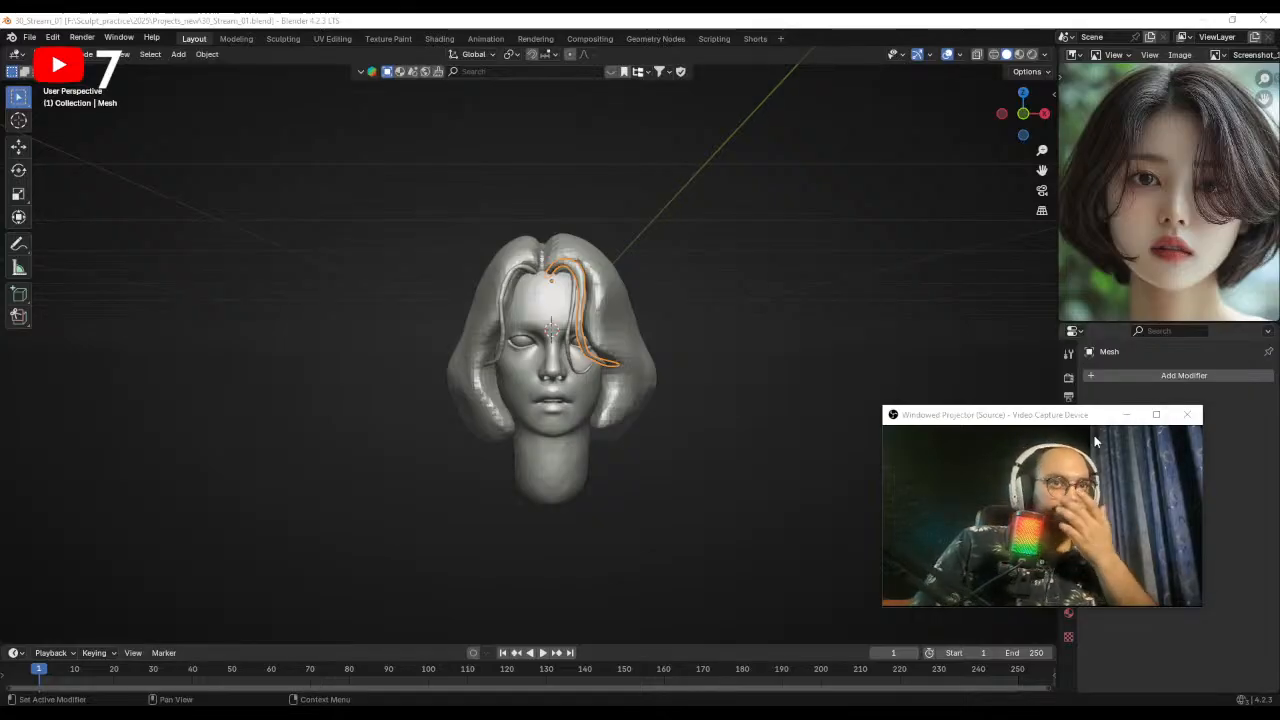
pyautogui.click(773, 355)
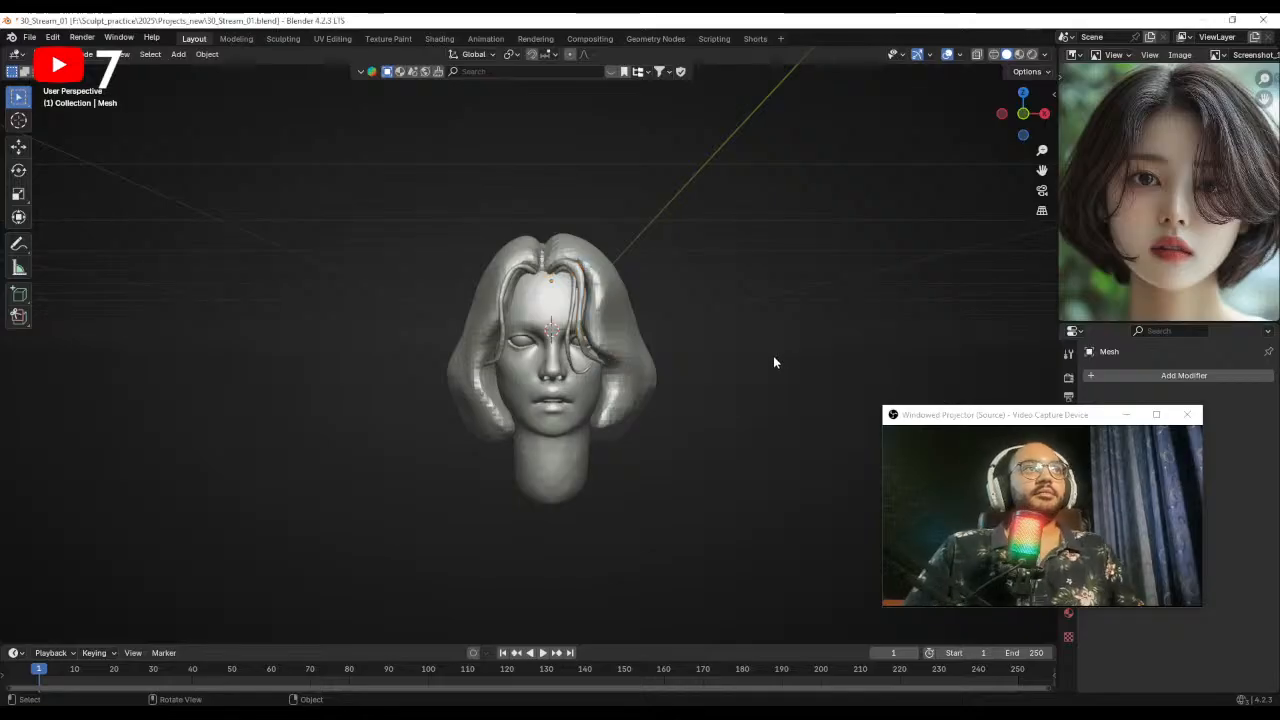
# - Switch sculpting to the head mesh and activate the Paint brush
pyautogui.scroll(5, 770, 360)
pyautogui.click(562, 287)
pyautogui.hotkey('ctrl', 'Tab')
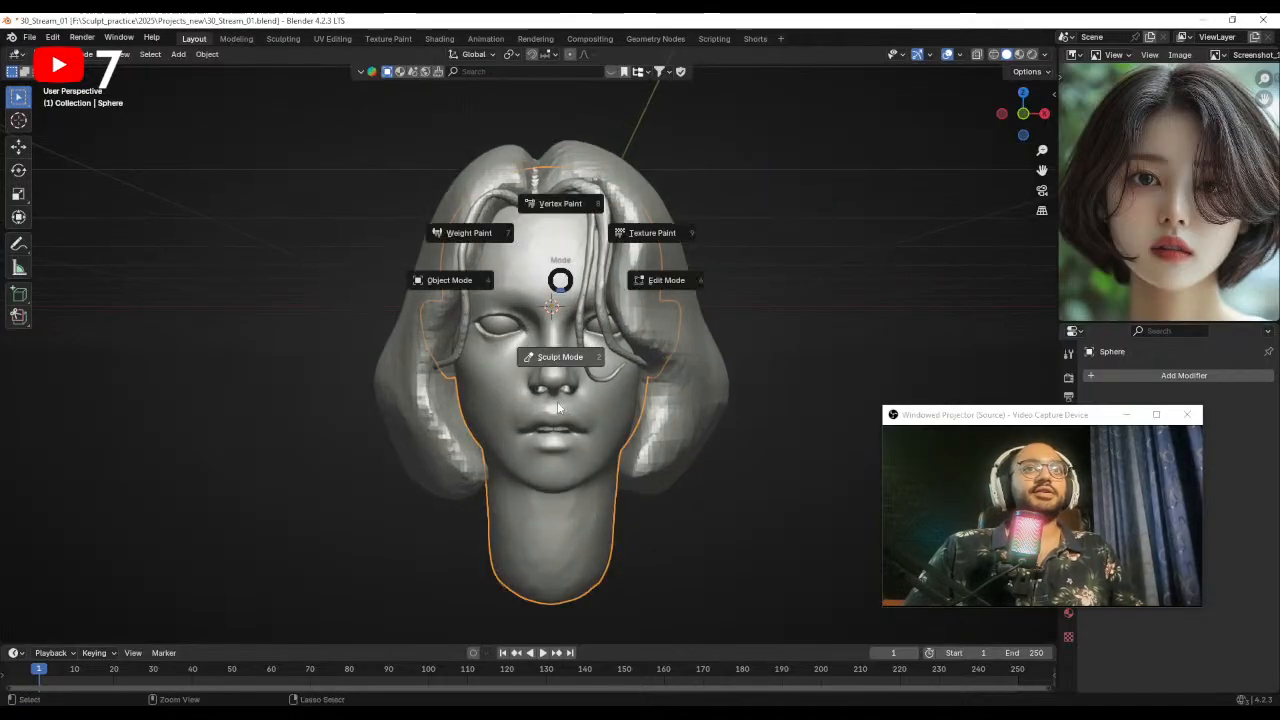
pyautogui.click(555, 368)
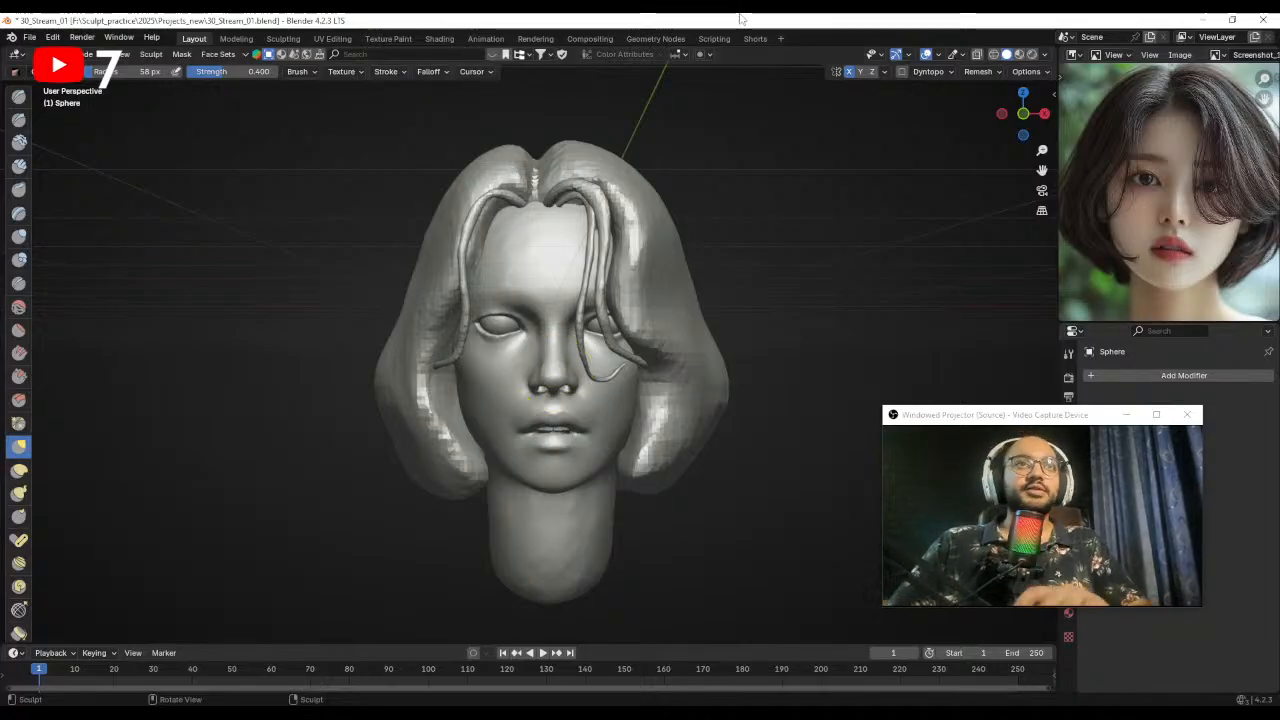
pyautogui.scroll(-8, 18, 460)
pyautogui.click(20, 495)
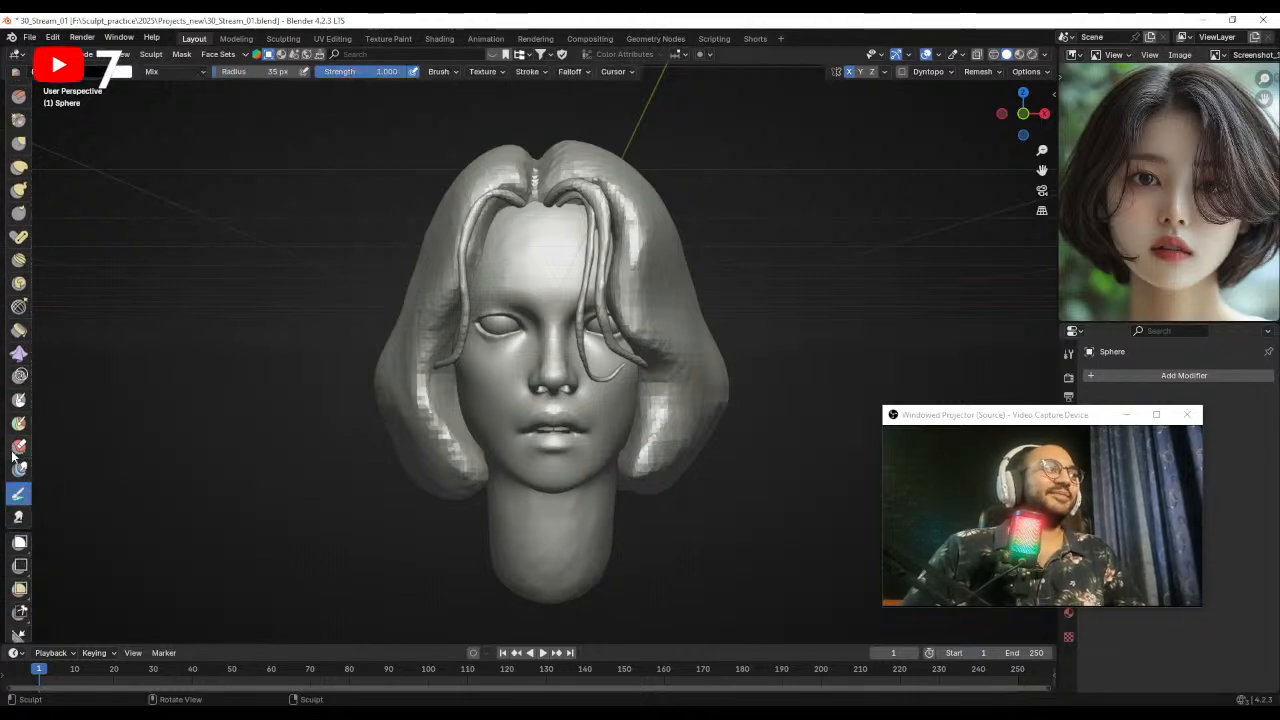
# - Set the paint colour to a pale skin tone and cover the face and neck at 57 px radius
pyautogui.click(100, 71)
pyautogui.moveTo(220, 170); pyautogui.dragTo(218, 93)
pyautogui.click(142, 151)
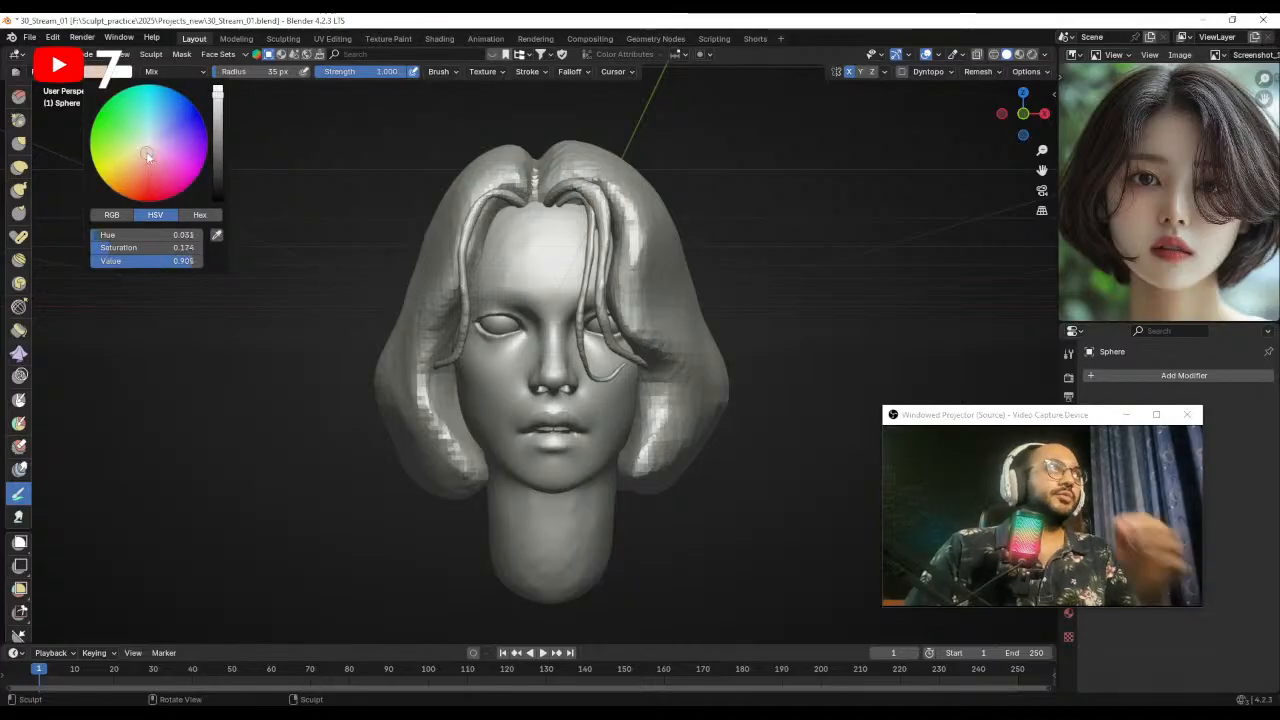
pyautogui.keyDown('ctrl'); pyautogui.keyDown('alt'); pyautogui.moveTo(609, 291); pyautogui.dragTo(625, 355); pyautogui.keyUp('alt'); pyautogui.keyUp('ctrl')
pyautogui.moveTo(630, 360)
pyautogui.keyDown('alt'); pyautogui.mouseDown()
pyautogui.moveTo(670, 373)
pyautogui.moveTo(640, 368)
pyautogui.mouseUp(); pyautogui.keyUp('alt')
pyautogui.press('f')
pyautogui.click(664, 338)
pyautogui.moveTo(543, 274)
pyautogui.mouseDown()
pyautogui.moveTo(560, 350)
pyautogui.moveTo(514, 466)
pyautogui.moveTo(514, 502)
pyautogui.mouseUp()
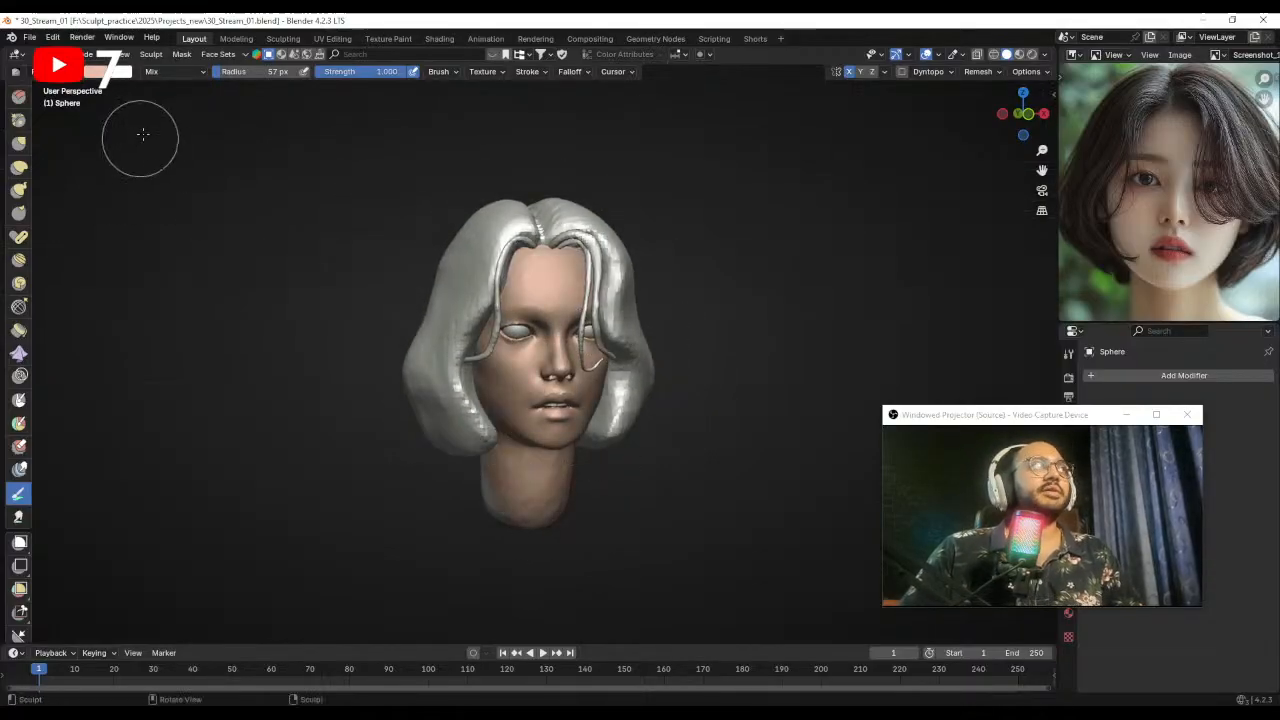
# - Adjust the skin tone to hue 0.051, saturation 0.180, value 0.909 and paint the rest of the head with larger radii up to 216 px
pyautogui.click(108, 71)
pyautogui.click(145, 154)
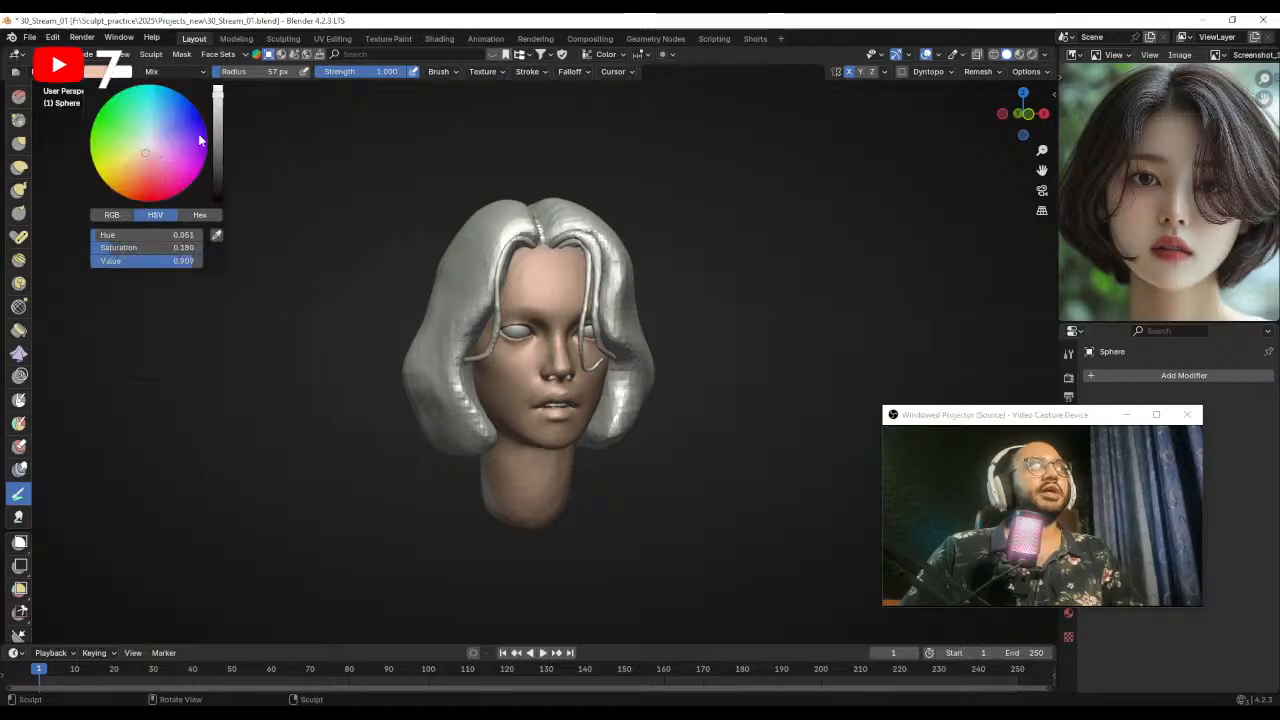
pyautogui.keyDown('ctrl'); pyautogui.keyDown('alt'); pyautogui.moveTo(550, 362); pyautogui.dragTo(565, 323); pyautogui.keyUp('alt'); pyautogui.keyUp('ctrl')
pyautogui.press('f')
pyautogui.click(660, 305)
pyautogui.moveTo(553, 260)
pyautogui.mouseDown()
pyautogui.moveTo(586, 249)
pyautogui.moveTo(514, 460)
pyautogui.moveTo(506, 368)
pyautogui.moveTo(540, 432)
pyautogui.mouseUp()
pyautogui.press('f')
pyautogui.click(584, 432)
pyautogui.keyDown('alt'); pyautogui.moveTo(460, 420); pyautogui.dragTo(668, 392); pyautogui.keyUp('alt')
pyautogui.keyDown('ctrl'); pyautogui.keyDown('alt'); pyautogui.moveTo(510, 350); pyautogui.dragTo(500, 385); pyautogui.keyUp('alt'); pyautogui.keyUp('ctrl')
pyautogui.moveTo(467, 384)
pyautogui.mouseDown()
pyautogui.moveTo(443, 406)
pyautogui.moveTo(534, 376)
pyautogui.mouseUp()
pyautogui.keyDown('alt'); pyautogui.moveTo(494, 251); pyautogui.dragTo(295, 275); pyautogui.keyUp('alt')
pyautogui.keyDown('ctrl'); pyautogui.keyDown('alt'); pyautogui.moveTo(500, 345); pyautogui.dragTo(508, 300); pyautogui.keyUp('alt'); pyautogui.keyUp('ctrl')
pyautogui.moveTo(508, 293); pyautogui.dragTo(524, 362, button='middle')
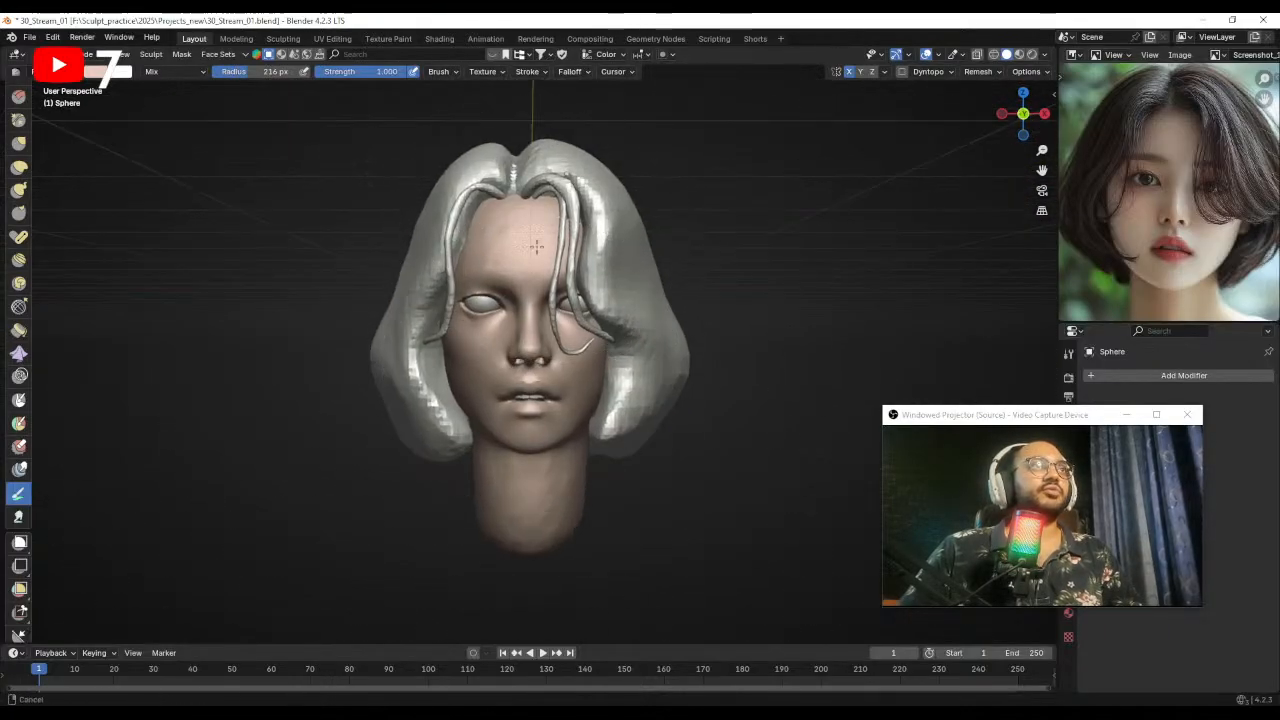
# - Switch painting to the bob hair mesh and start covering it in a very dark brown, hue 0.051 and saturation 0.180
pyautogui.keyDown('shift'); pyautogui.moveTo(546, 215); pyautogui.dragTo(534, 256, button='middle'); pyautogui.keyUp('shift')
pyautogui.hotkey('alt', 'q')
pyautogui.click(107, 72)
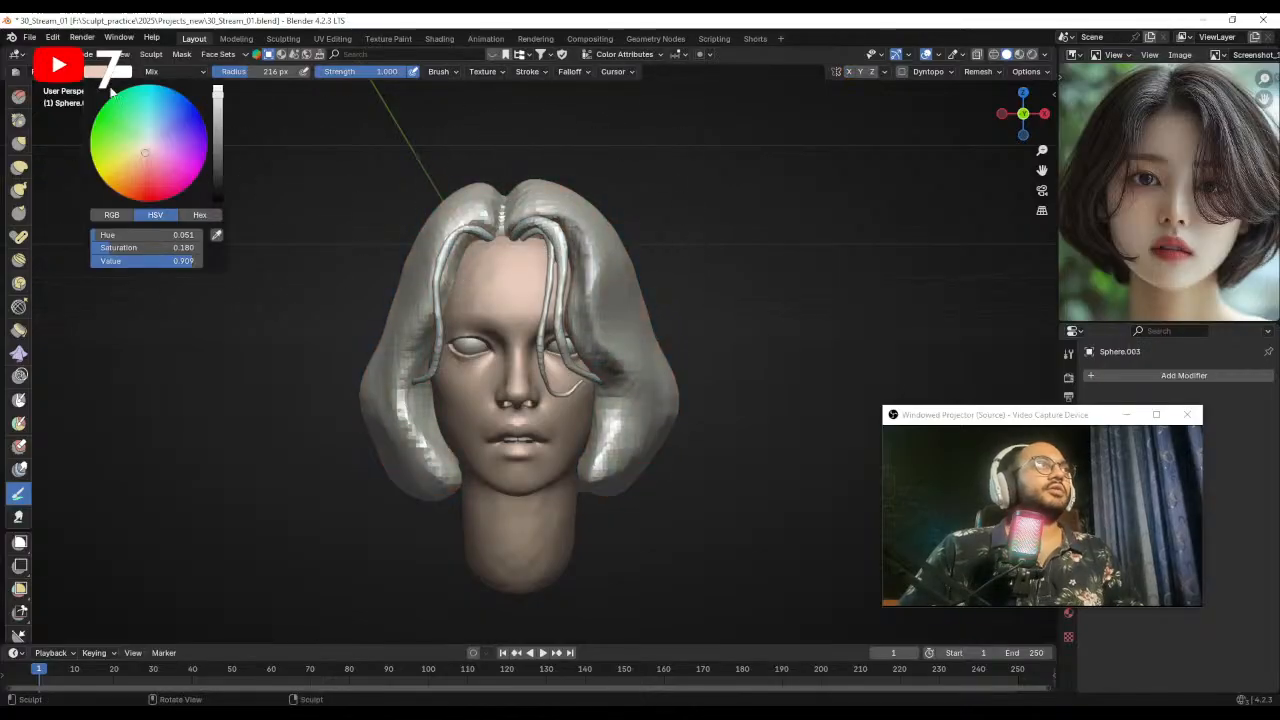
pyautogui.moveTo(211, 129); pyautogui.dragTo(227, 180)
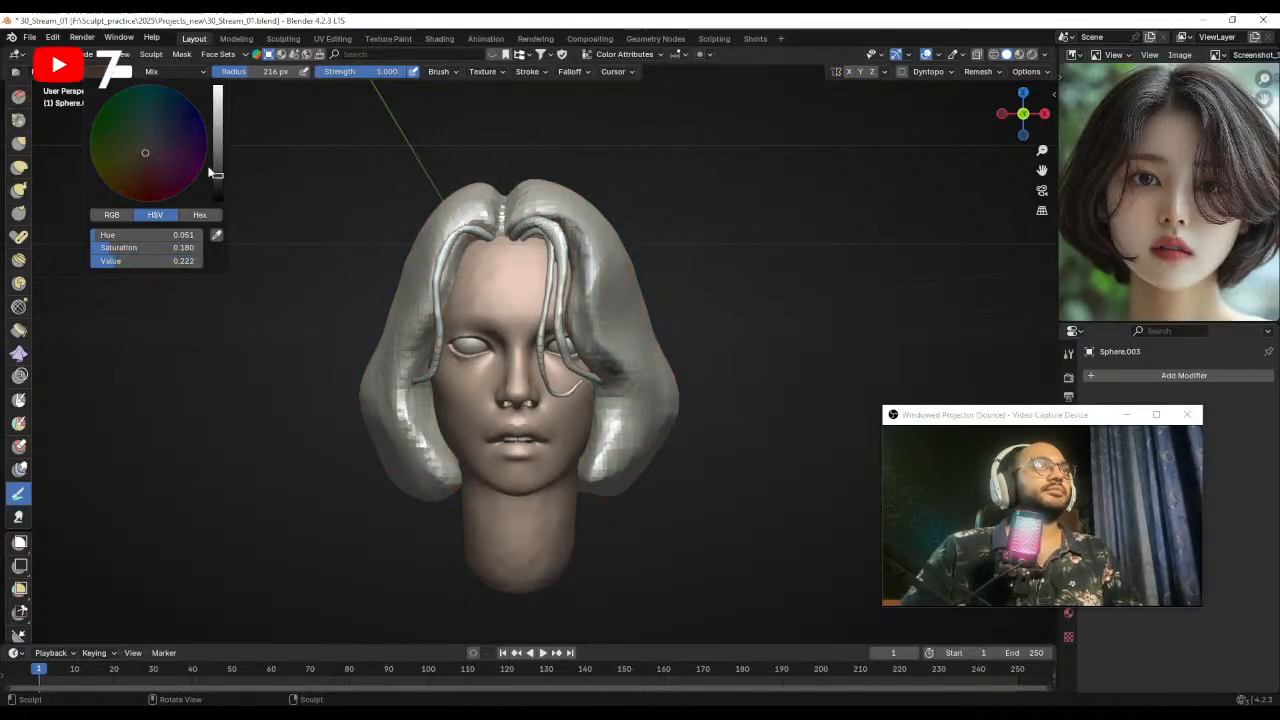
pyautogui.moveTo(560, 320); pyautogui.dragTo(480, 335, button='middle')
pyautogui.scroll(-3, 520, 330)
pyautogui.moveTo(580, 310); pyautogui.dragTo(610, 345)
pyautogui.moveTo(530, 330); pyautogui.dragTo(603, 349, button='middle')
pyautogui.moveTo(603, 349)
pyautogui.mouseDown()
pyautogui.moveTo(575, 312)
pyautogui.moveTo(572, 335)
pyautogui.mouseUp()
pyautogui.moveTo(450, 288); pyautogui.dragTo(522, 312, button='middle')
pyautogui.moveTo(500, 275); pyautogui.dragTo(455, 385)
# - Paint the remaining sides and inner areas of the bob dark brown from several angles
pyautogui.press('f')
pyautogui.click(489, 342)
pyautogui.moveTo(489, 342)
pyautogui.keyDown('alt'); pyautogui.mouseDown()
pyautogui.moveTo(590, 305)
pyautogui.moveTo(594, 329)
pyautogui.moveTo(546, 443)
pyautogui.moveTo(622, 456)
pyautogui.mouseUp(); pyautogui.keyUp('alt')
pyautogui.press('f')
pyautogui.click(580, 310)
pyautogui.moveTo(625, 458)
pyautogui.keyDown('alt'); pyautogui.mouseDown()
pyautogui.moveTo(534, 404)
pyautogui.moveTo(605, 475)
pyautogui.mouseUp(); pyautogui.keyUp('alt')
pyautogui.press('f')
pyautogui.click(627, 366)
pyautogui.moveTo(560, 360)
pyautogui.mouseDown()
pyautogui.moveTo(506, 391)
pyautogui.moveTo(391, 343)
pyautogui.mouseUp()
pyautogui.moveTo(650, 295)
pyautogui.keyDown('alt'); pyautogui.mouseDown()
pyautogui.moveTo(521, 277)
pyautogui.moveTo(512, 258)
pyautogui.mouseUp(); pyautogui.keyUp('alt')
# - Switch painting to the original face-framing lock and cover it in the dark hair colour
pyautogui.hotkey('alt', 'q')
pyautogui.press('f')
pyautogui.click(645, 250)
pyautogui.moveTo(640, 292); pyautogui.dragTo(608, 362)
pyautogui.moveTo(626, 338)
pyautogui.keyDown('alt'); pyautogui.mouseDown()
pyautogui.moveTo(614, 318)
pyautogui.moveTo(574, 310)
pyautogui.moveTo(582, 336)
pyautogui.mouseUp(); pyautogui.keyUp('alt')
pyautogui.hotkey('alt', 'q')
pyautogui.press('f')
pyautogui.click(550, 300)
pyautogui.moveTo(556, 280); pyautogui.dragTo(566, 369)
pyautogui.keyDown('alt'); pyautogui.moveTo(547, 290); pyautogui.dragTo(564, 312); pyautogui.keyUp('alt')
pyautogui.keyDown('alt'); pyautogui.moveTo(603, 334); pyautogui.dragTo(580, 334); pyautogui.keyUp('alt')
pyautogui.press('f')
pyautogui.click(572, 310)
pyautogui.moveTo(553, 260); pyautogui.dragTo(560, 352)
# - Paint the duplicated lock over the eye and the mirrored lock in the dark hair colour
pyautogui.hotkey('alt', 'q')
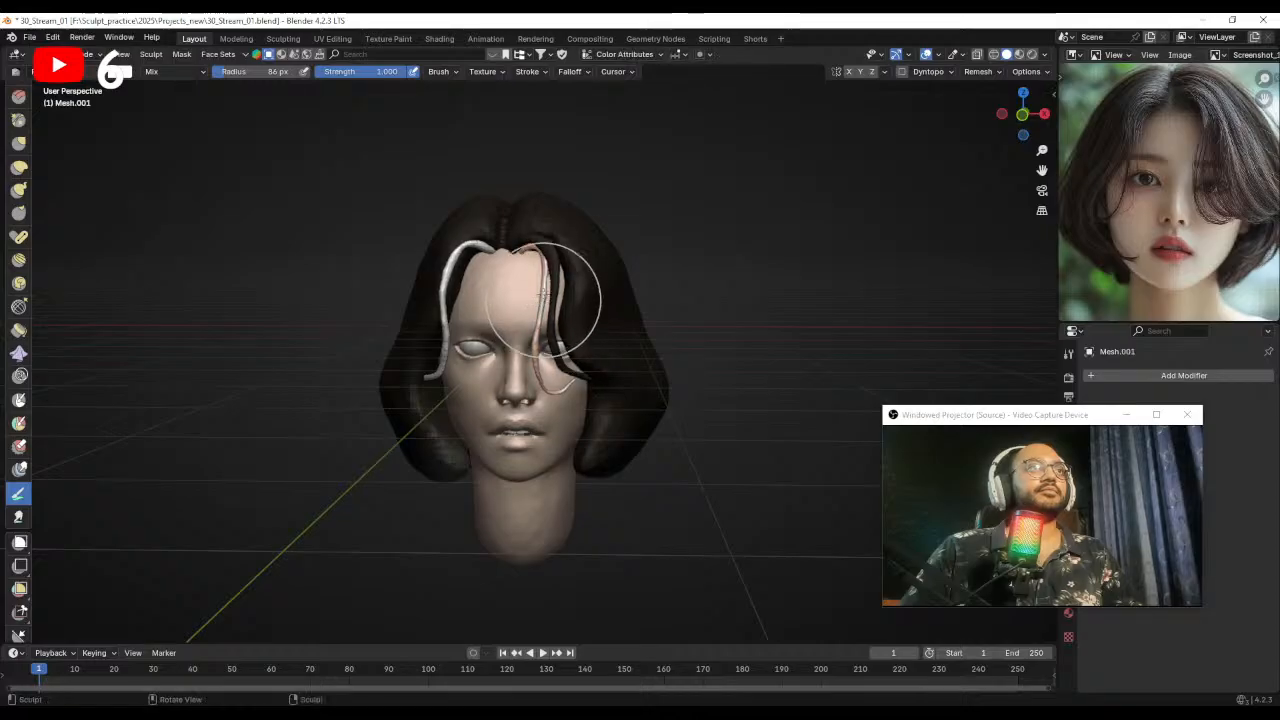
pyautogui.moveTo(546, 284)
pyautogui.keyDown('alt'); pyautogui.mouseDown()
pyautogui.moveTo(577, 260)
pyautogui.moveTo(562, 325)
pyautogui.moveTo(578, 365)
pyautogui.mouseUp(); pyautogui.keyUp('alt')
pyautogui.keyDown('alt'); pyautogui.moveTo(608, 300); pyautogui.dragTo(578, 302); pyautogui.keyUp('alt')
pyautogui.press('f')
pyautogui.click(580, 330)
pyautogui.moveTo(566, 362)
pyautogui.mouseDown()
pyautogui.moveTo(574, 378)
pyautogui.moveTo(457, 216)
pyautogui.mouseUp()
pyautogui.hotkey('alt', 'q')
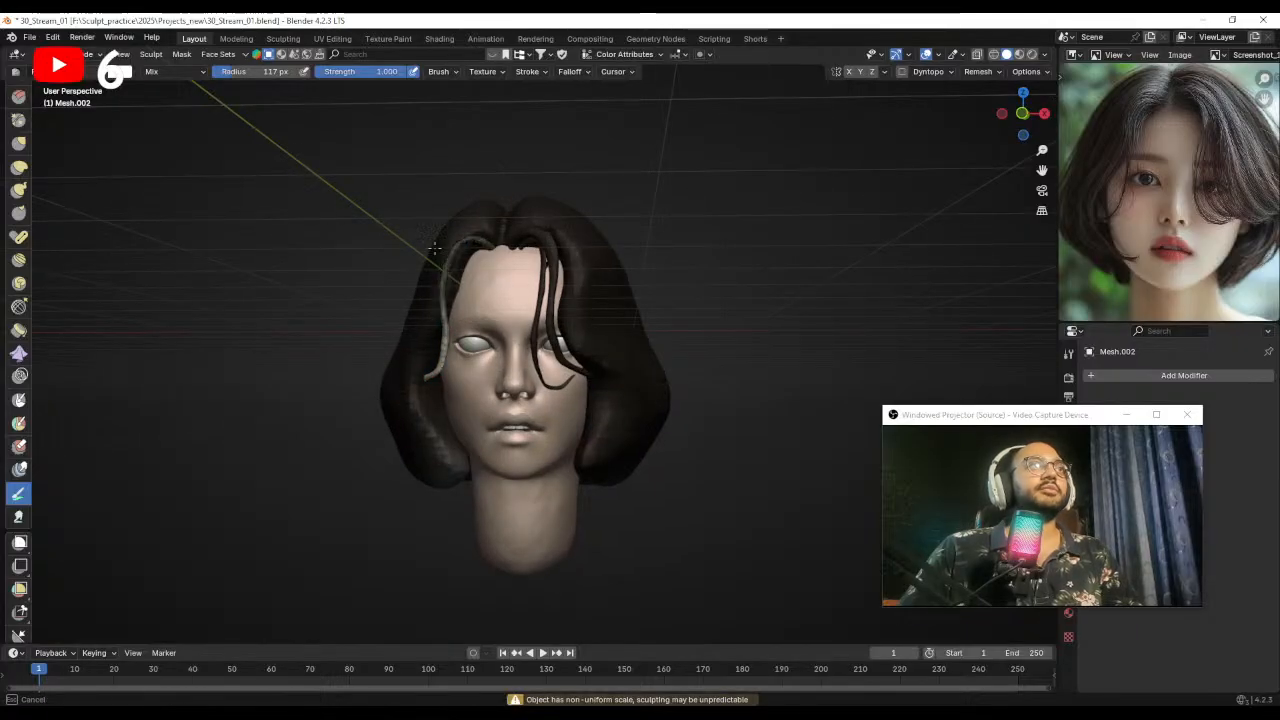
pyautogui.moveTo(522, 279)
pyautogui.keyDown('alt'); pyautogui.mouseDown()
pyautogui.moveTo(562, 302)
pyautogui.moveTo(544, 314)
pyautogui.moveTo(554, 317)
pyautogui.moveTo(527, 304)
pyautogui.mouseUp(); pyautogui.keyUp('alt')
# - Switch painting back to the head and paint dark eyebrow strokes above the eyes in front view at 17 px radius
pyautogui.hotkey('alt', 'q')
pyautogui.scroll(2, 510, 380)
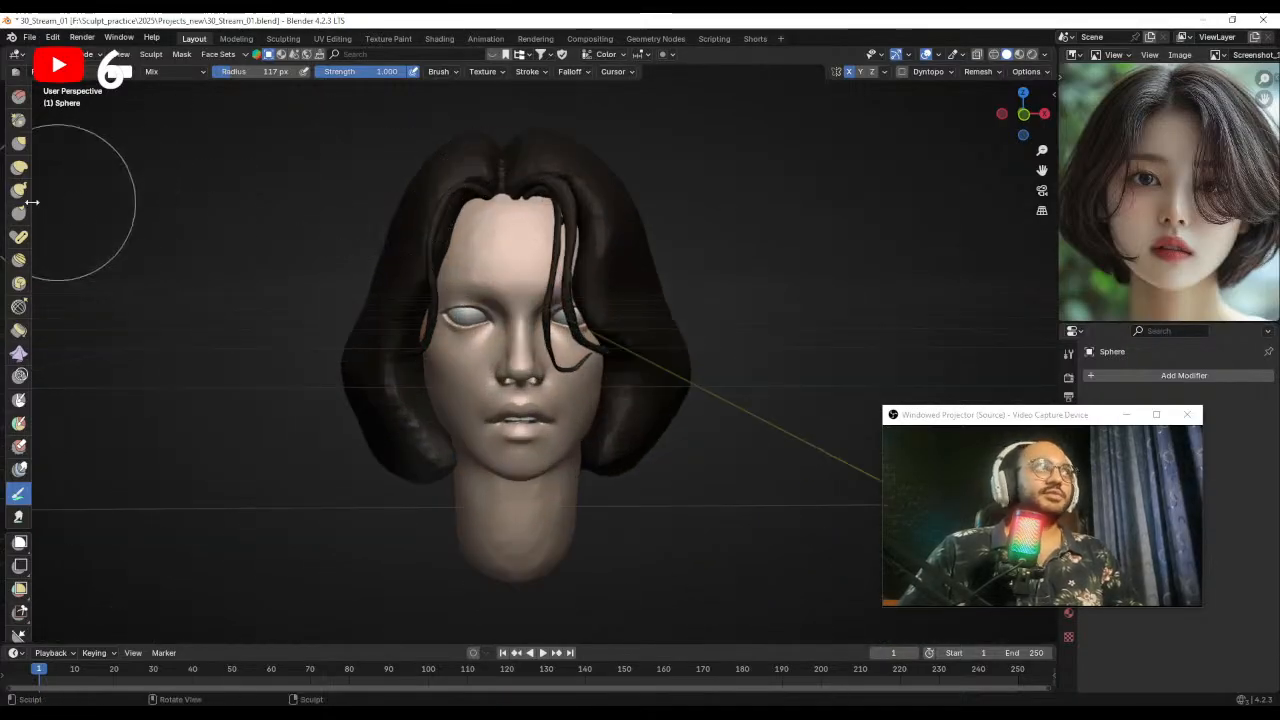
pyautogui.scroll(2, 471, 286)
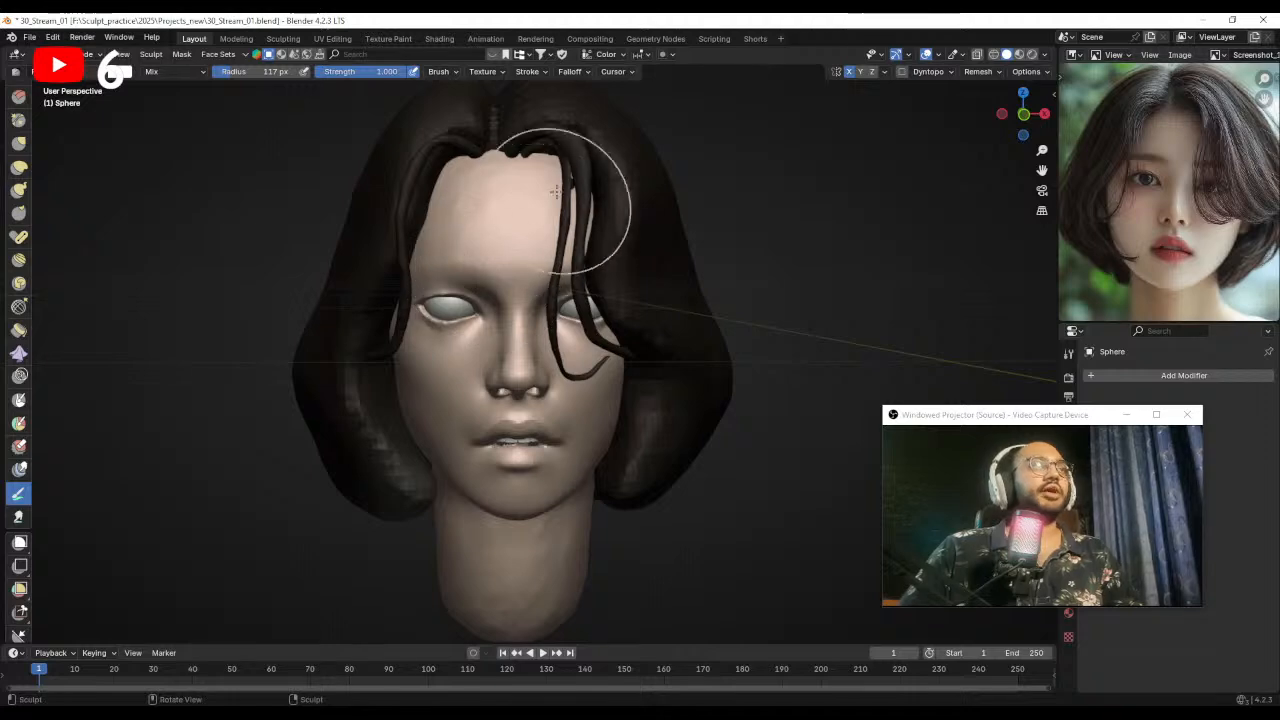
pyautogui.press('KP_1')
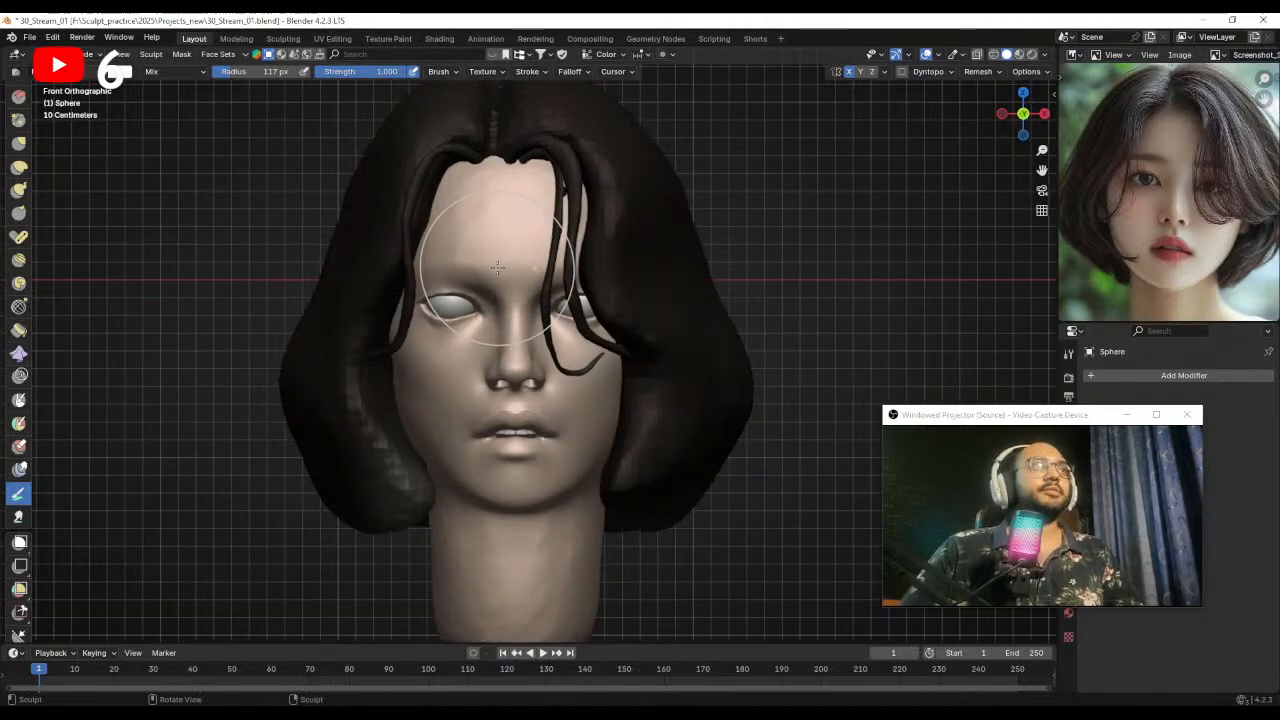
pyautogui.scroll(4, 462, 300)
pyautogui.moveTo(520, 273)
pyautogui.keyDown('alt'); pyautogui.keyDown('shift'); pyautogui.mouseDown()
pyautogui.moveTo(530, 302)
pyautogui.moveTo(546, 289)
pyautogui.moveTo(519, 268)
pyautogui.moveTo(556, 277)
pyautogui.mouseUp(); pyautogui.keyUp('shift'); pyautogui.keyUp('alt')
pyautogui.press('f')
pyautogui.click(512, 303)
pyautogui.press('f')
pyautogui.click(493, 268)
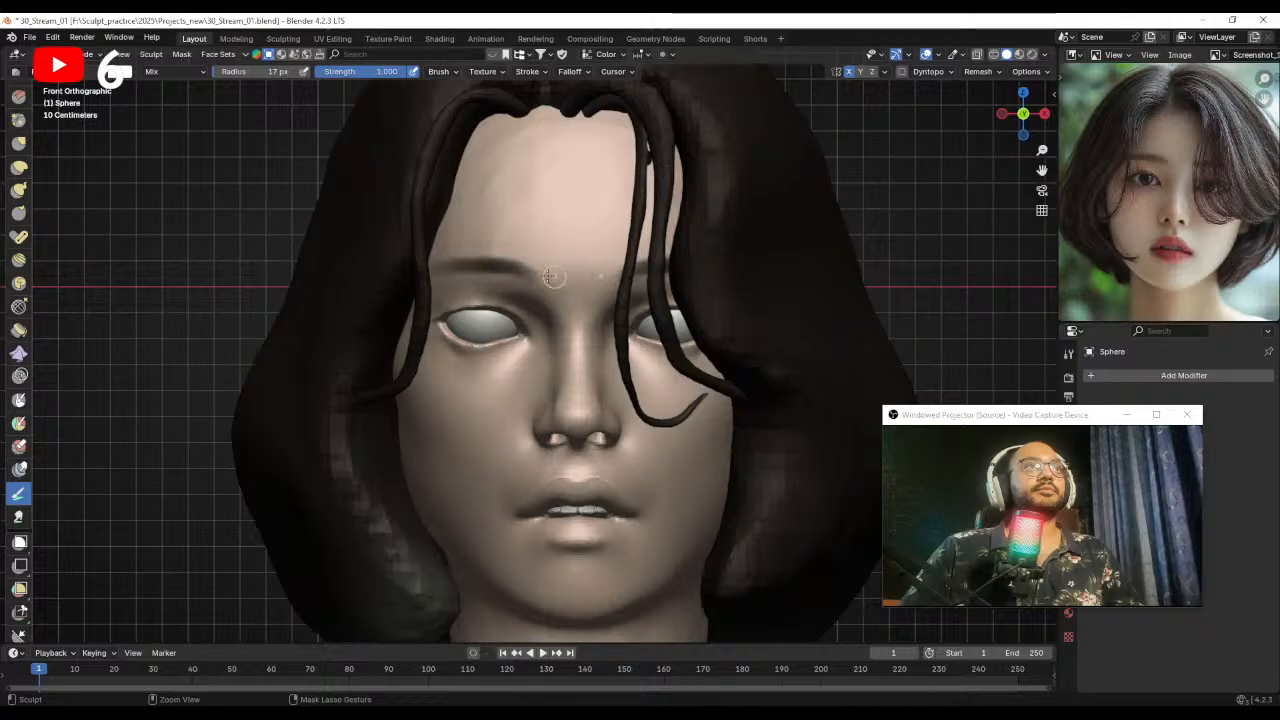
pyautogui.moveTo(434, 266)
pyautogui.mouseDown()
pyautogui.moveTo(520, 275)
pyautogui.moveTo(440, 268)
pyautogui.mouseUp()
pyautogui.moveTo(531, 272); pyautogui.dragTo(460, 268)
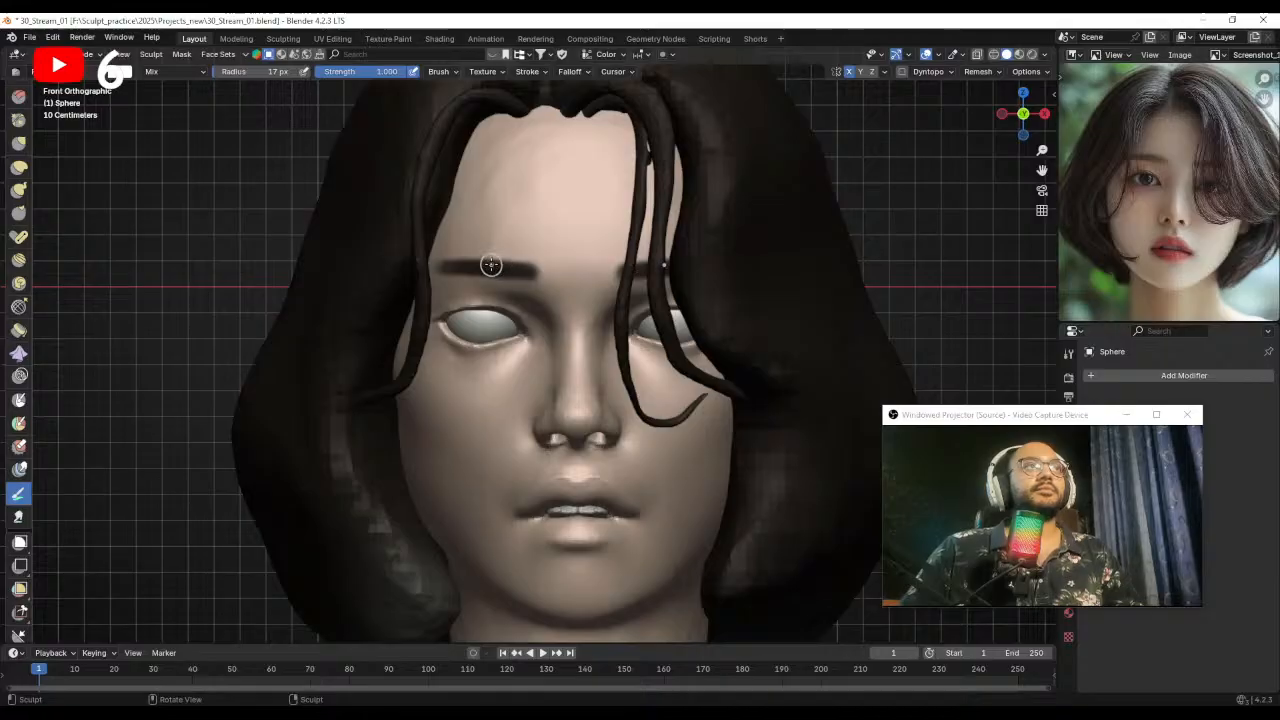
# - Refine the eyebrow's thickness and outer end with the Paint brush at radii between 16 and 29 px
pyautogui.press('f')
pyautogui.click(451, 286)
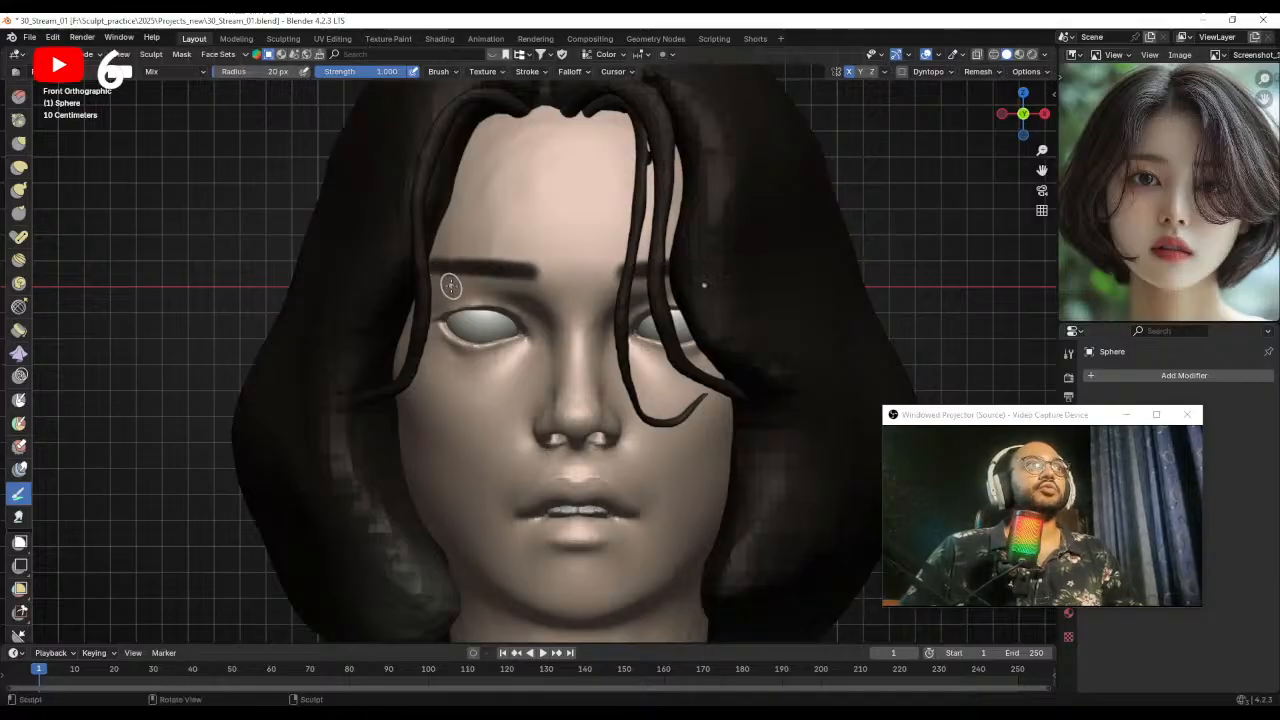
pyautogui.press('f')
pyautogui.click(452, 285)
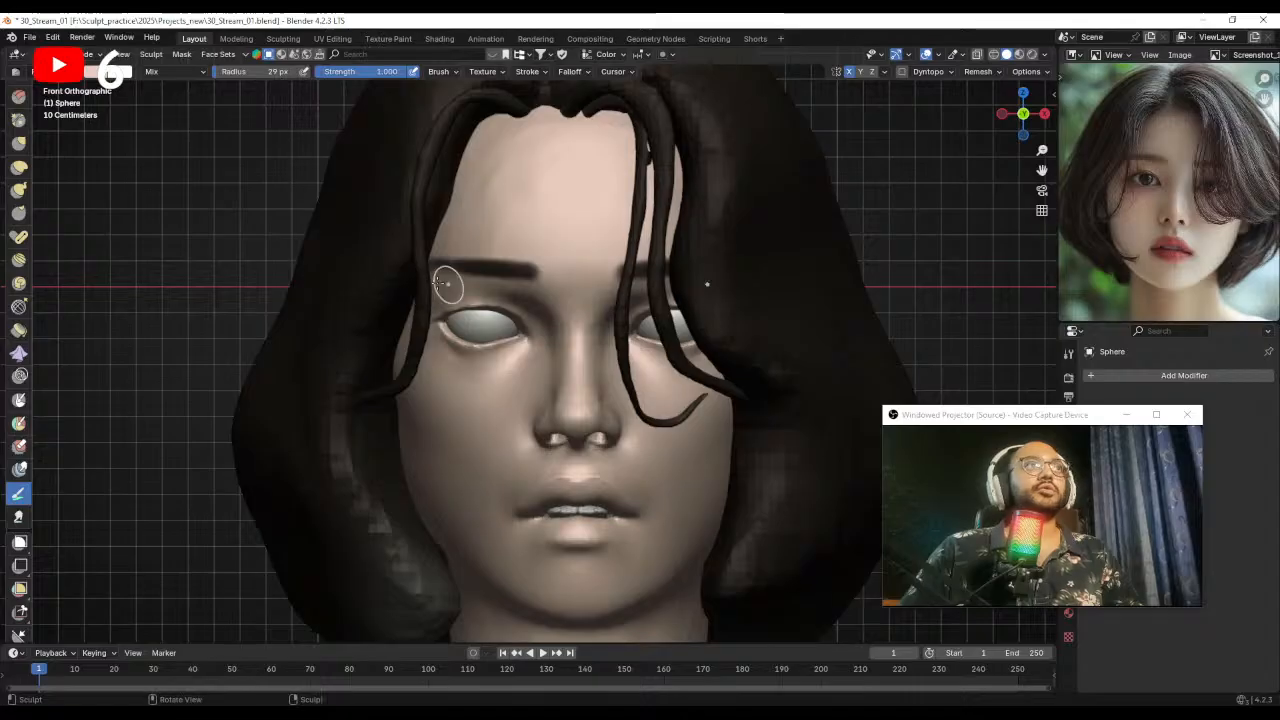
pyautogui.click(460, 285)
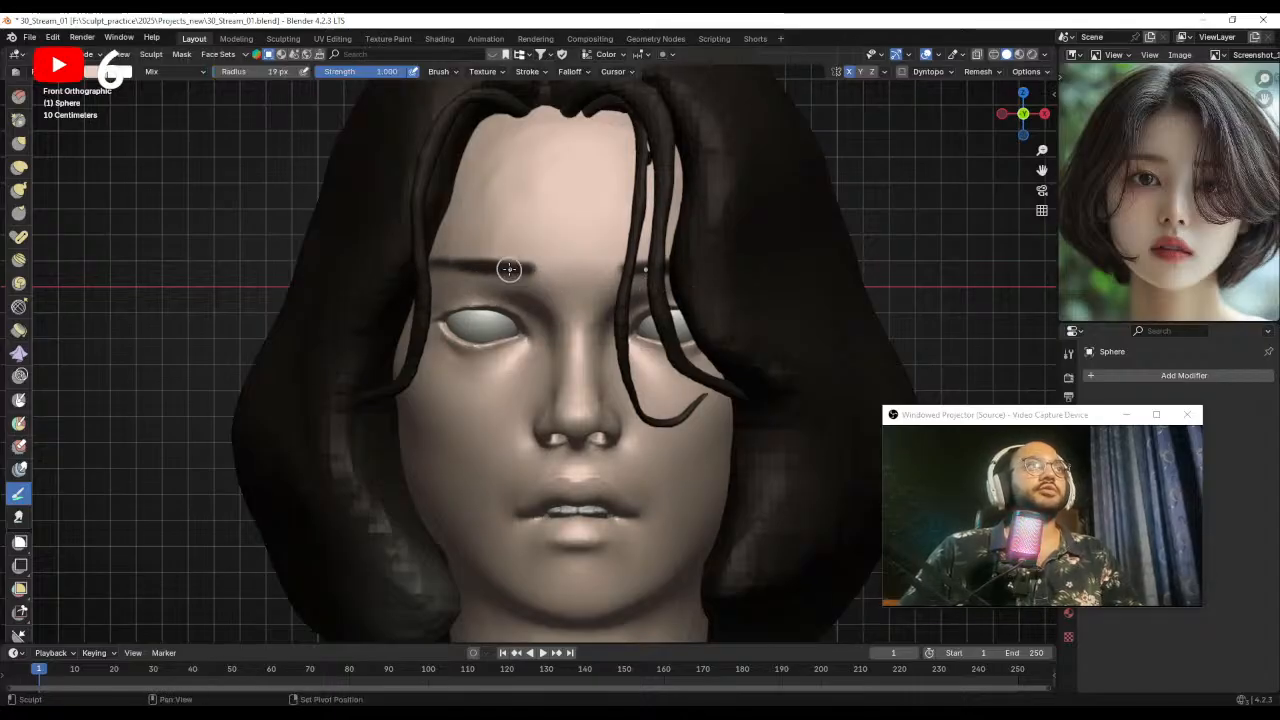
pyautogui.press('f')
pyautogui.click(454, 267)
pyautogui.keyDown('ctrl'); pyautogui.moveTo(528, 284); pyautogui.dragTo(555, 244, button='middle'); pyautogui.keyUp('ctrl')
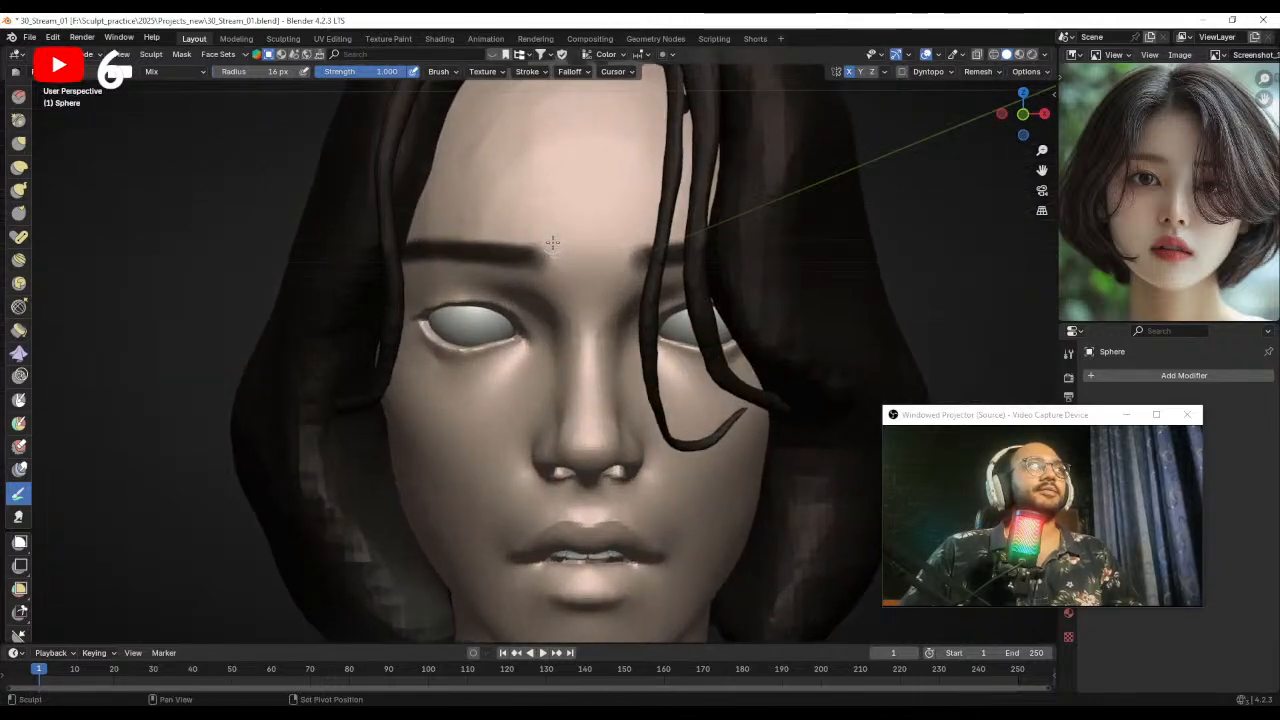
# - Shape the eyebrow's inner end with the Paint brush, raising the radius to about 30 px and sampling a surface colour
pyautogui.moveTo(566, 240)
pyautogui.mouseDown()
pyautogui.moveTo(543, 240)
pyautogui.moveTo(526, 261)
pyautogui.mouseUp()
pyautogui.press('f')
pyautogui.click(482, 260)
pyautogui.hotkey('shift', 'x')
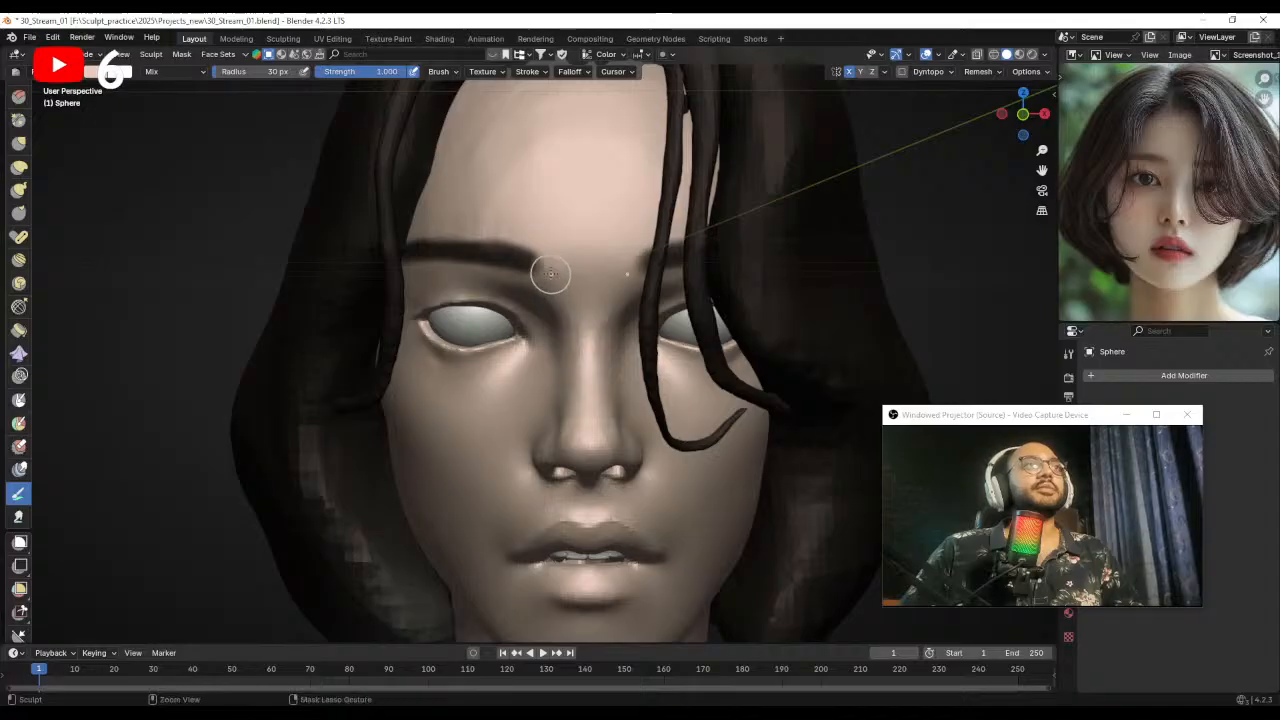
pyautogui.moveTo(494, 258)
pyautogui.mouseDown(button='middle')
pyautogui.moveTo(528, 257)
pyautogui.moveTo(523, 266)
pyautogui.mouseUp(button='middle')
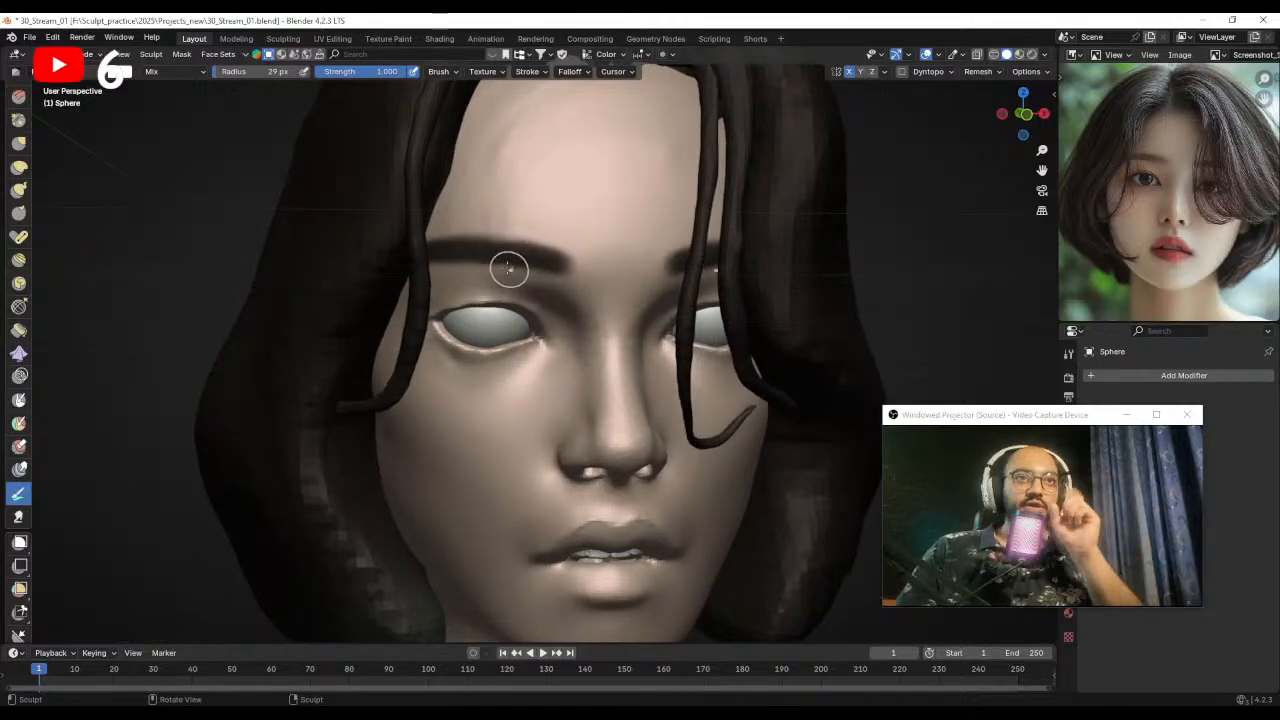
# - Touch up the eyebrow's inner end and darken the upper eyelid line with small Paint brush radii down to 13 px
pyautogui.moveTo(480, 280)
pyautogui.mouseDown(button='middle')
pyautogui.moveTo(526, 277)
pyautogui.moveTo(480, 250)
pyautogui.mouseUp(button='middle')
pyautogui.press('KP_1')
pyautogui.moveTo(363, 306)
pyautogui.keyDown('ctrl'); pyautogui.mouseDown(button='middle')
pyautogui.moveTo(451, 267)
pyautogui.moveTo(549, 306)
pyautogui.mouseUp(button='middle'); pyautogui.keyUp('ctrl')
pyautogui.moveTo(612, 295)
pyautogui.mouseDown()
pyautogui.moveTo(560, 257)
pyautogui.moveTo(464, 271)
pyautogui.moveTo(566, 259)
pyautogui.moveTo(600, 282)
pyautogui.mouseUp()
pyautogui.hotkey('ctrl', 'z')
pyautogui.press('f')
pyautogui.click(618, 288)
pyautogui.press('f')
pyautogui.click(530, 256)
pyautogui.press('f')
pyautogui.click(553, 257)
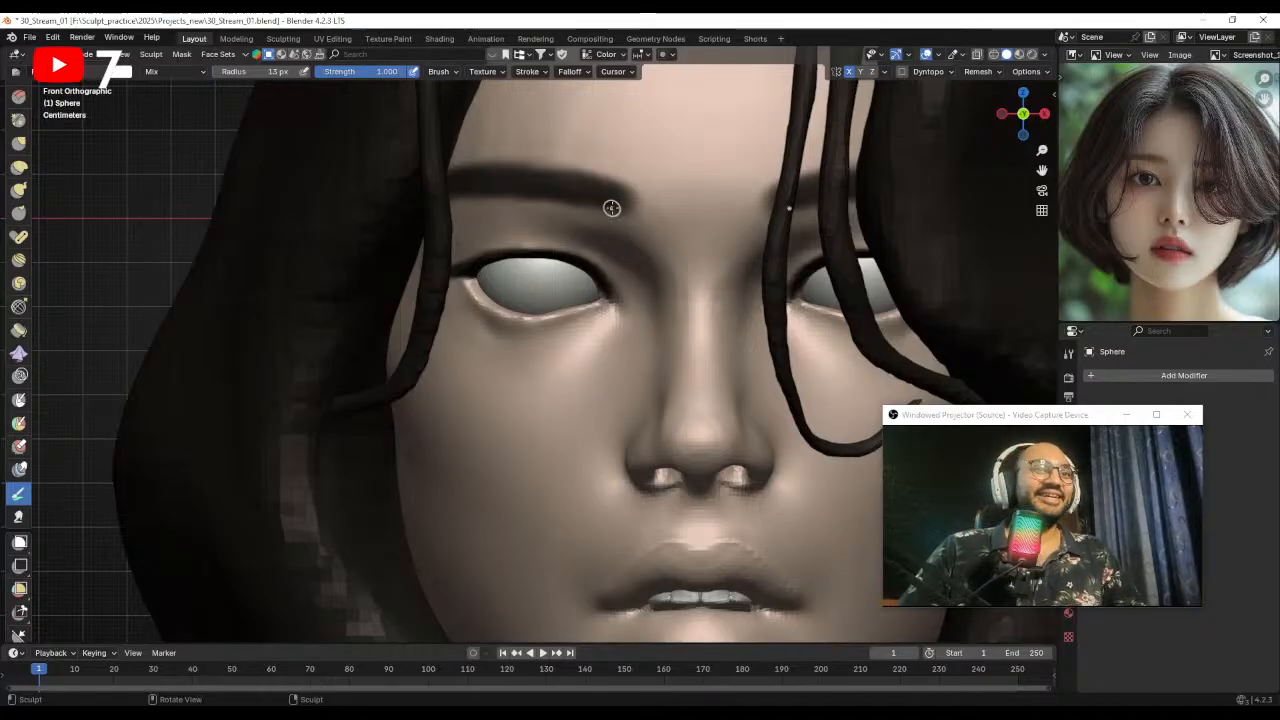
# - Set the paint colour to a pink with hue 0.029, saturation 0.312, value 0.909 and tint the skin beneath the eyes at 33 px radius
pyautogui.scroll(-4, 606, 298)
pyautogui.moveTo(558, 353); pyautogui.dragTo(561, 257, button='middle')
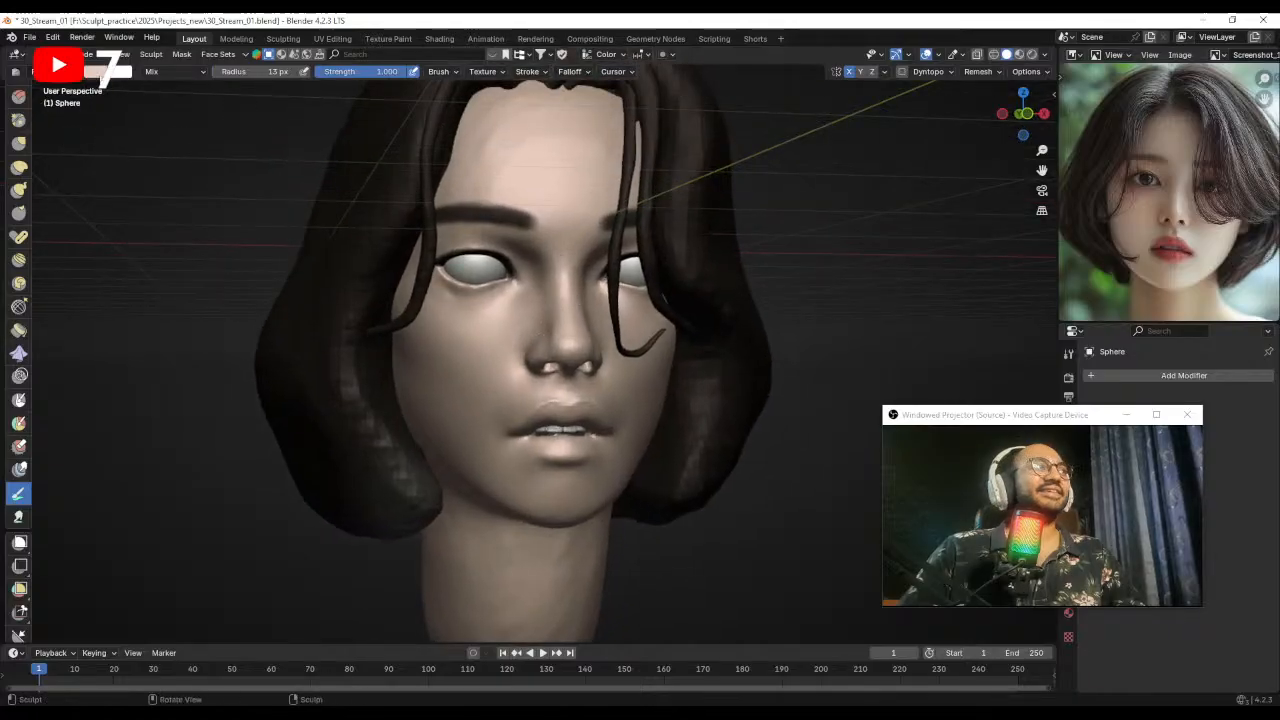
pyautogui.click(100, 71)
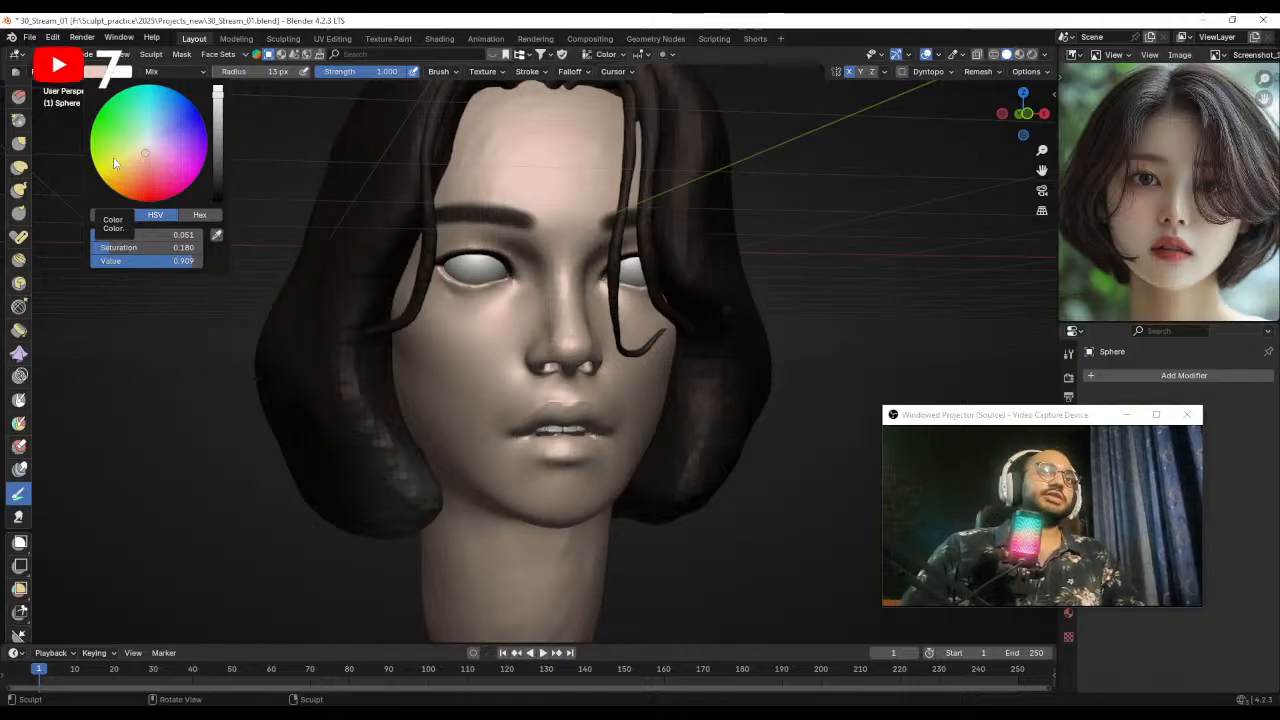
pyautogui.click(147, 168)
pyautogui.click(145, 160)
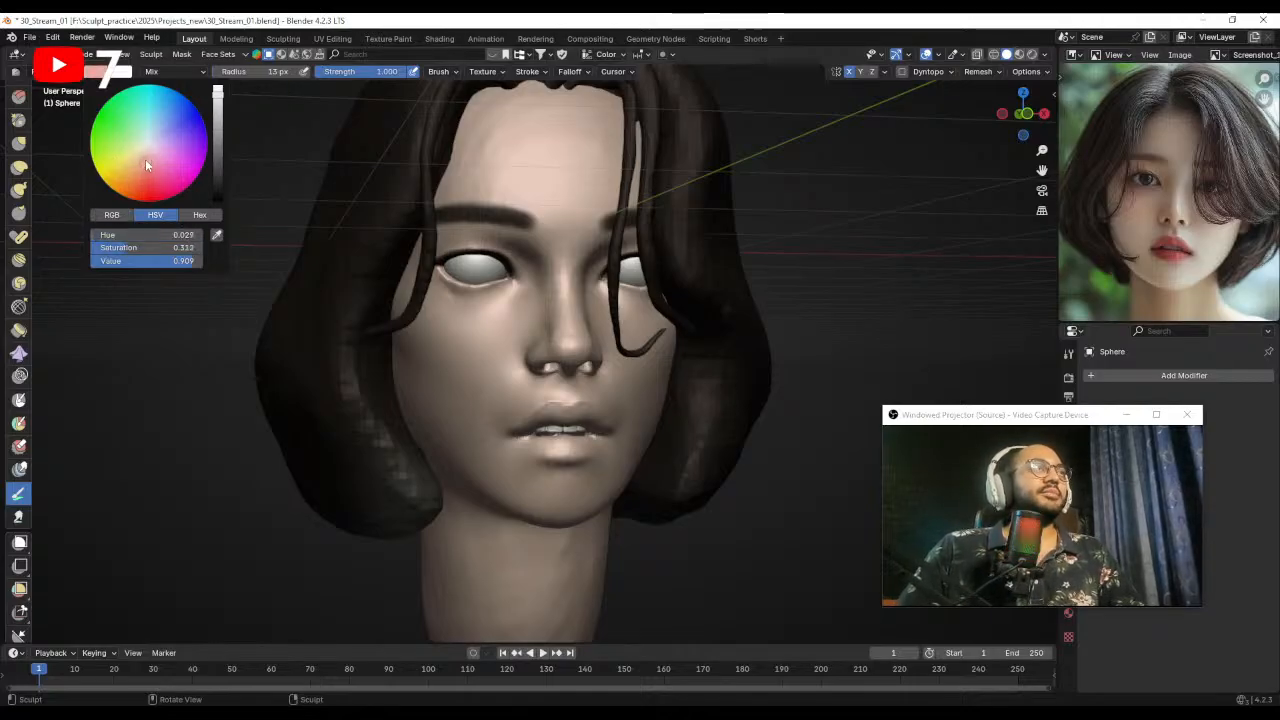
pyautogui.moveTo(480, 270)
pyautogui.mouseDown(button='middle')
pyautogui.moveTo(455, 262)
pyautogui.moveTo(485, 272)
pyautogui.mouseUp(button='middle')
pyautogui.press('f')
pyautogui.press('f')
pyautogui.click(430, 268)
pyautogui.moveTo(488, 264); pyautogui.dragTo(442, 284)
pyautogui.moveTo(464, 279); pyautogui.dragTo(428, 295)
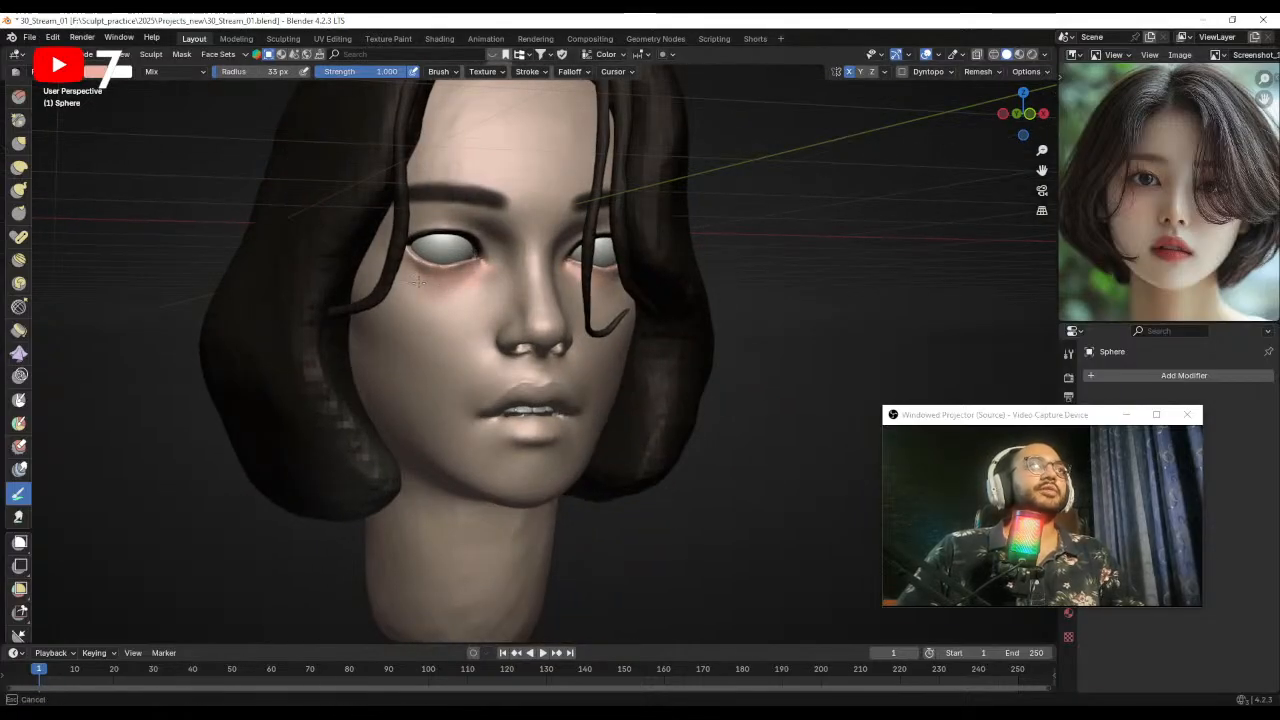
pyautogui.moveTo(497, 267); pyautogui.dragTo(455, 272)
# - Paint a soft pink blush on the cheeks with the Paint brush at 67 px radius
pyautogui.moveTo(570, 300)
pyautogui.keyDown('alt'); pyautogui.mouseDown()
pyautogui.moveTo(541, 305)
pyautogui.moveTo(552, 335)
pyautogui.moveTo(527, 311)
pyautogui.moveTo(545, 340)
pyautogui.mouseUp(); pyautogui.keyUp('alt')
pyautogui.press('f')
pyautogui.click(573, 328)
pyautogui.press('f')
pyautogui.click(458, 350)
pyautogui.moveTo(443, 342); pyautogui.dragTo(407, 373)
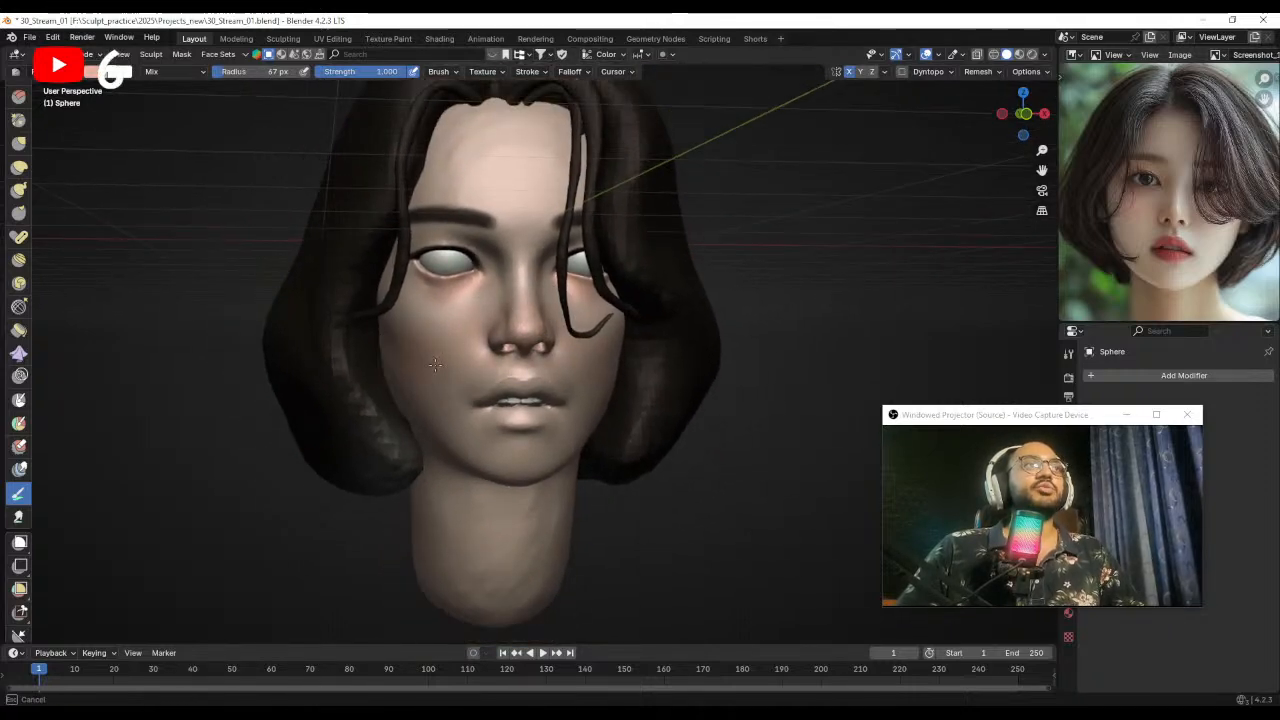
# - Tint the upper forehead below the hairline with the Paint brush at 73 px radius
pyautogui.moveTo(508, 345)
pyautogui.mouseDown(button='middle')
pyautogui.moveTo(520, 298)
pyautogui.moveTo(500, 205)
pyautogui.mouseUp(button='middle')
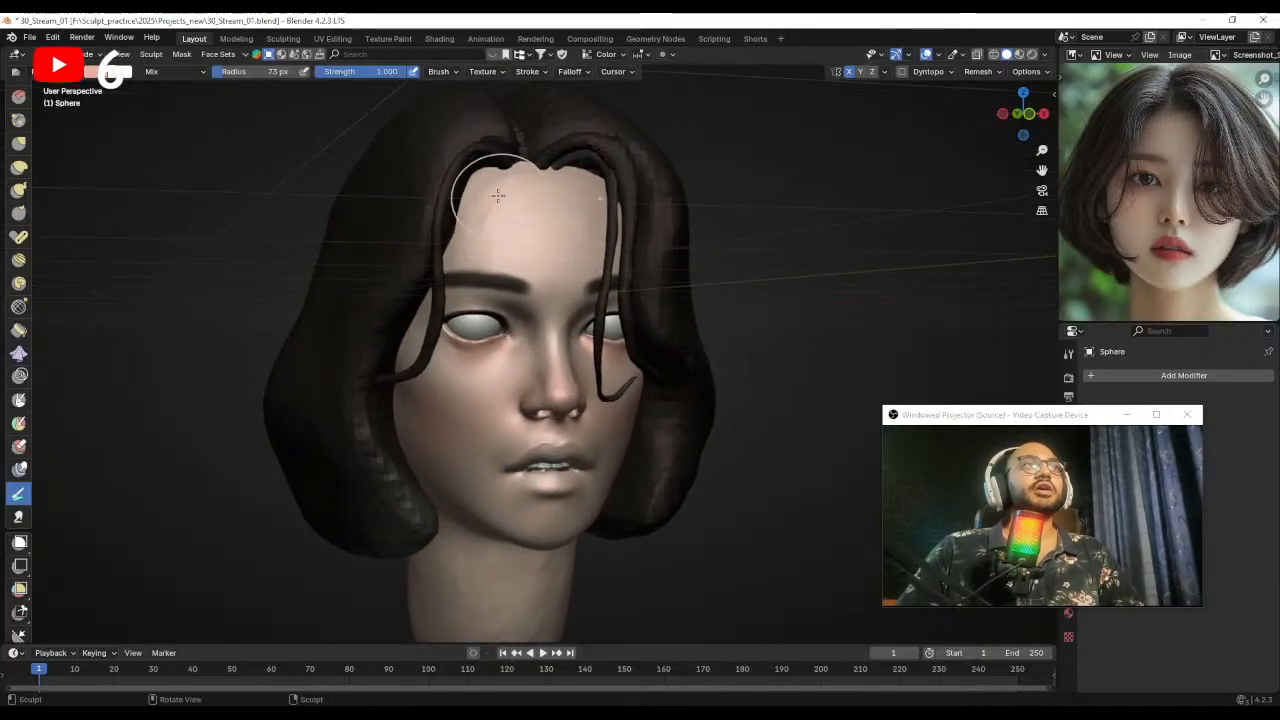
pyautogui.moveTo(521, 185)
pyautogui.mouseDown()
pyautogui.moveTo(505, 198)
pyautogui.moveTo(471, 193)
pyautogui.moveTo(537, 220)
pyautogui.mouseUp()
pyautogui.press('f')
pyautogui.click(532, 202)
pyautogui.moveTo(537, 220)
pyautogui.mouseDown(button='middle')
pyautogui.moveTo(528, 313)
pyautogui.moveTo(514, 286)
pyautogui.mouseUp(button='middle')
# - Change the paint colour to a reddish pink and paint the upper and lower lips
pyautogui.scroll(4, 471, 271)
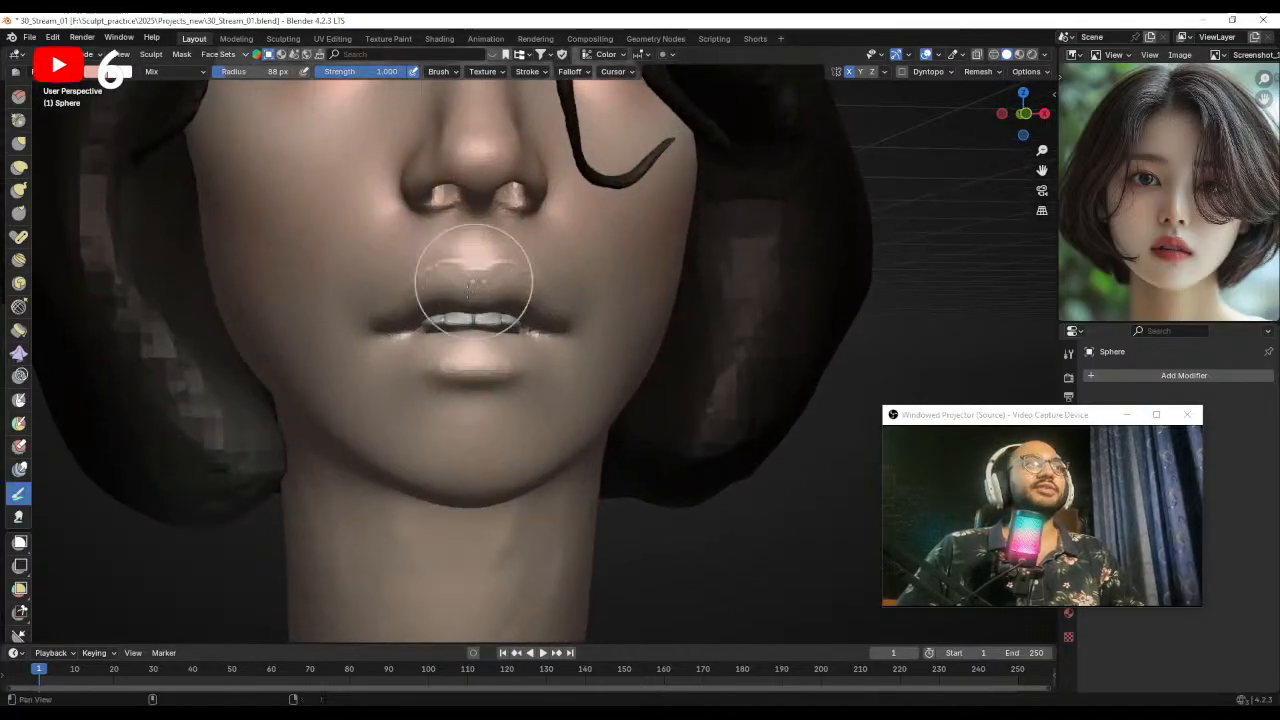
pyautogui.click(97, 71)
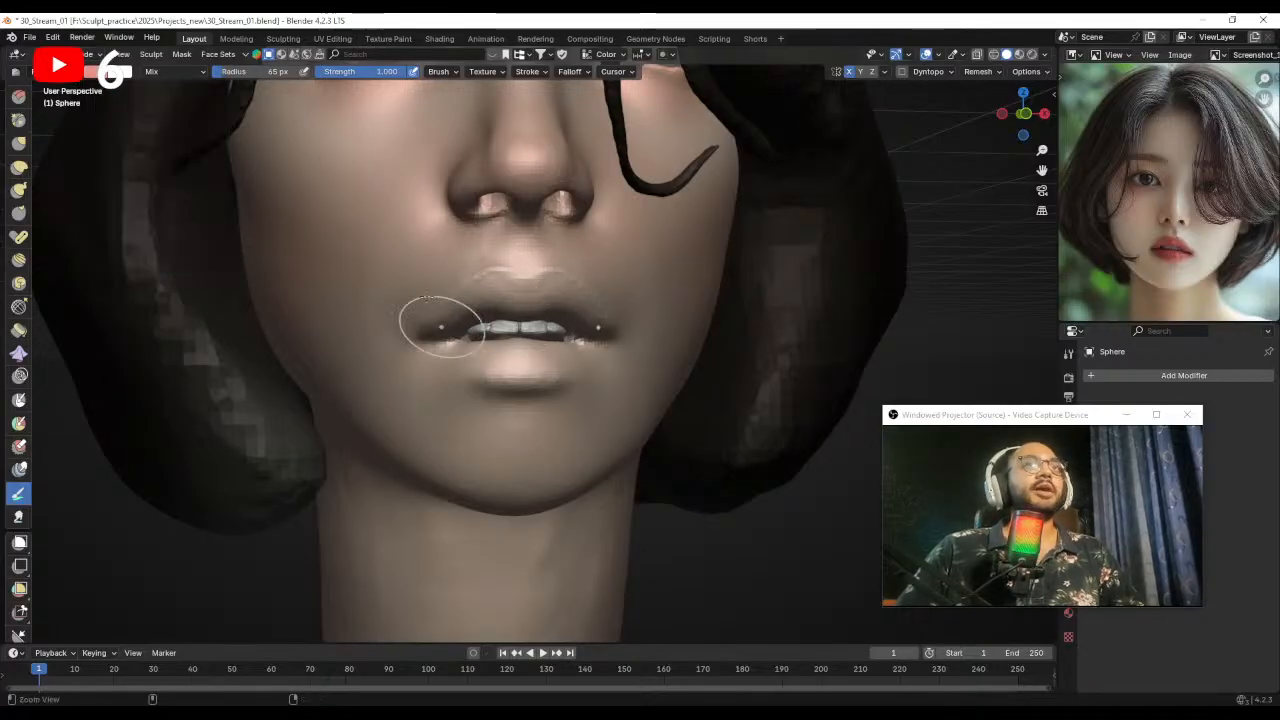
pyautogui.scroll(1, 436, 300)
pyautogui.moveTo(464, 280); pyautogui.dragTo(489, 300, button='middle')
pyautogui.press('f')
pyautogui.click(477, 291)
pyautogui.press('f')
pyautogui.click(482, 291)
pyautogui.moveTo(482, 291)
pyautogui.mouseDown()
pyautogui.moveTo(474, 298)
pyautogui.moveTo(551, 281)
pyautogui.moveTo(437, 320)
pyautogui.moveTo(490, 343)
pyautogui.moveTo(479, 359)
pyautogui.mouseUp()
# - Refine the lip corners and the lower lip's edge with the Paint brush at radii between 31 and 46 px
pyautogui.press('f')
pyautogui.click(490, 295)
pyautogui.press('f')
pyautogui.click(445, 320)
pyautogui.press('f')
pyautogui.click(498, 340)
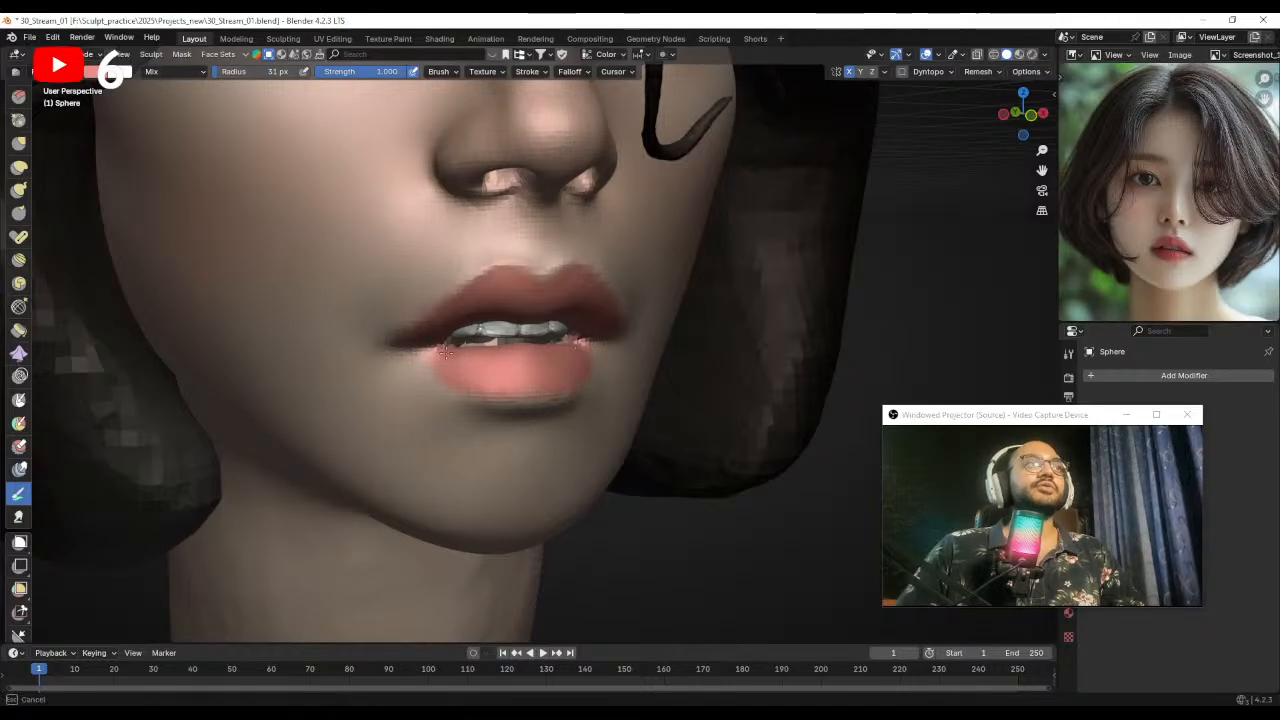
pyautogui.click(466, 373)
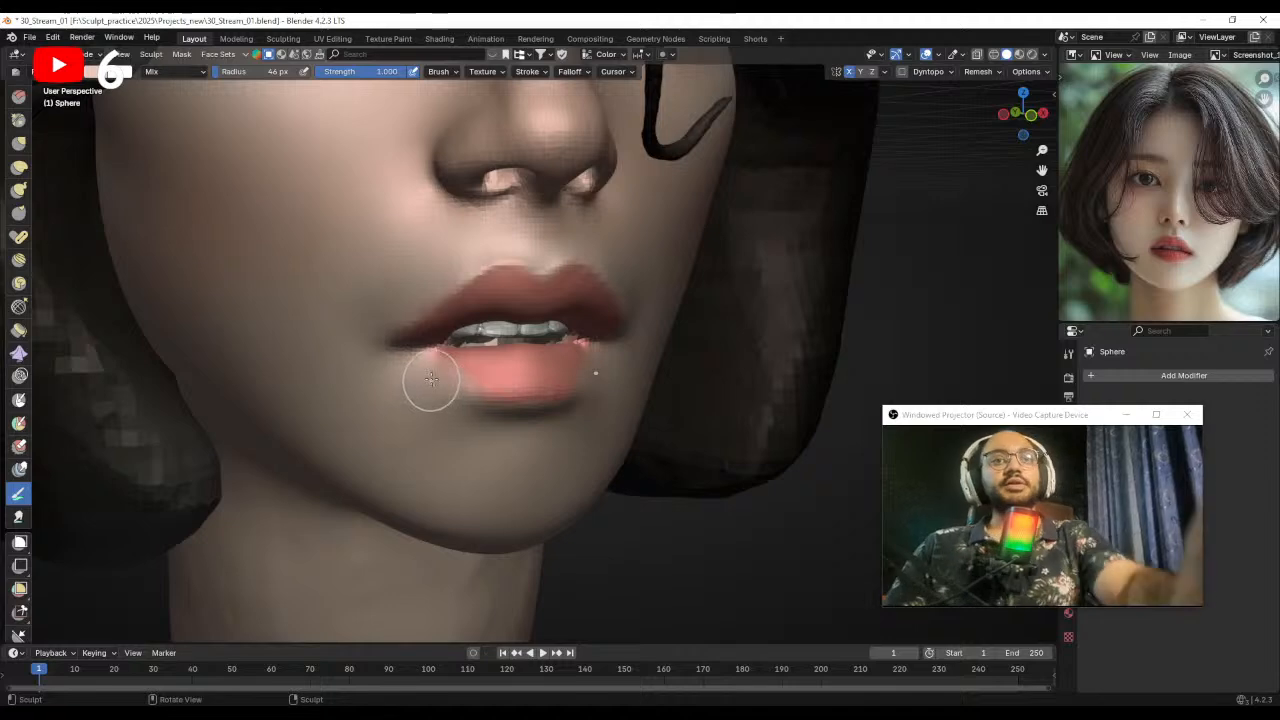
# - Sample a colour near the lips and retouch the lower lip with the Paint brush at 43 px radius
pyautogui.moveTo(550, 330); pyautogui.dragTo(502, 334, button='middle')
pyautogui.hotkey('shift', 'x')
pyautogui.moveTo(543, 345); pyautogui.dragTo(503, 368)
pyautogui.scroll(-1, 503, 368)
pyautogui.moveTo(503, 368); pyautogui.dragTo(554, 366, button='middle')
pyautogui.press('f')
pyautogui.click(564, 366)
pyautogui.moveTo(503, 361)
pyautogui.mouseDown()
pyautogui.moveTo(491, 358)
pyautogui.moveTo(502, 362)
pyautogui.moveTo(487, 317)
pyautogui.mouseUp()
pyautogui.press('f')
pyautogui.click(490, 358)
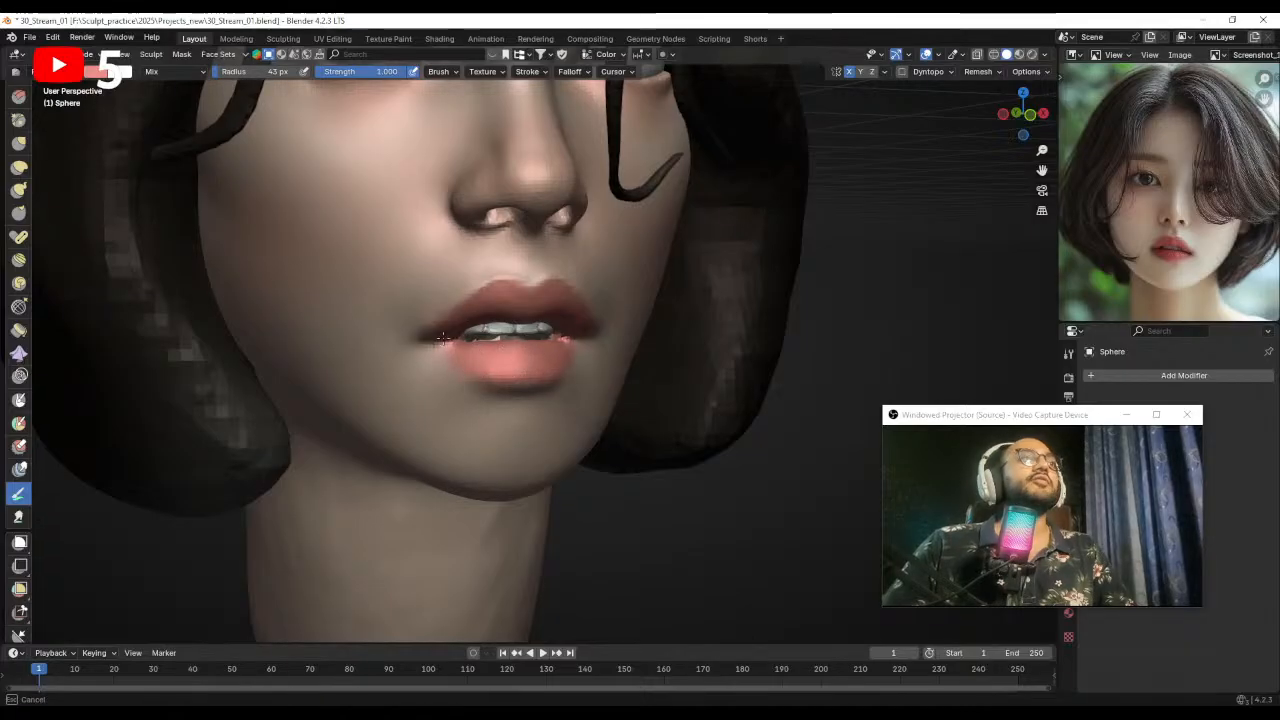
# - Extend the reddish pink paint over the mouth corners and lip edges with the Paint brush at 42 px radius
pyautogui.moveTo(512, 297); pyautogui.dragTo(528, 297, button='middle')
pyautogui.press('f')
pyautogui.click(520, 297)
pyautogui.moveTo(466, 307); pyautogui.dragTo(449, 317)
pyautogui.press('f')
pyautogui.click(441, 338)
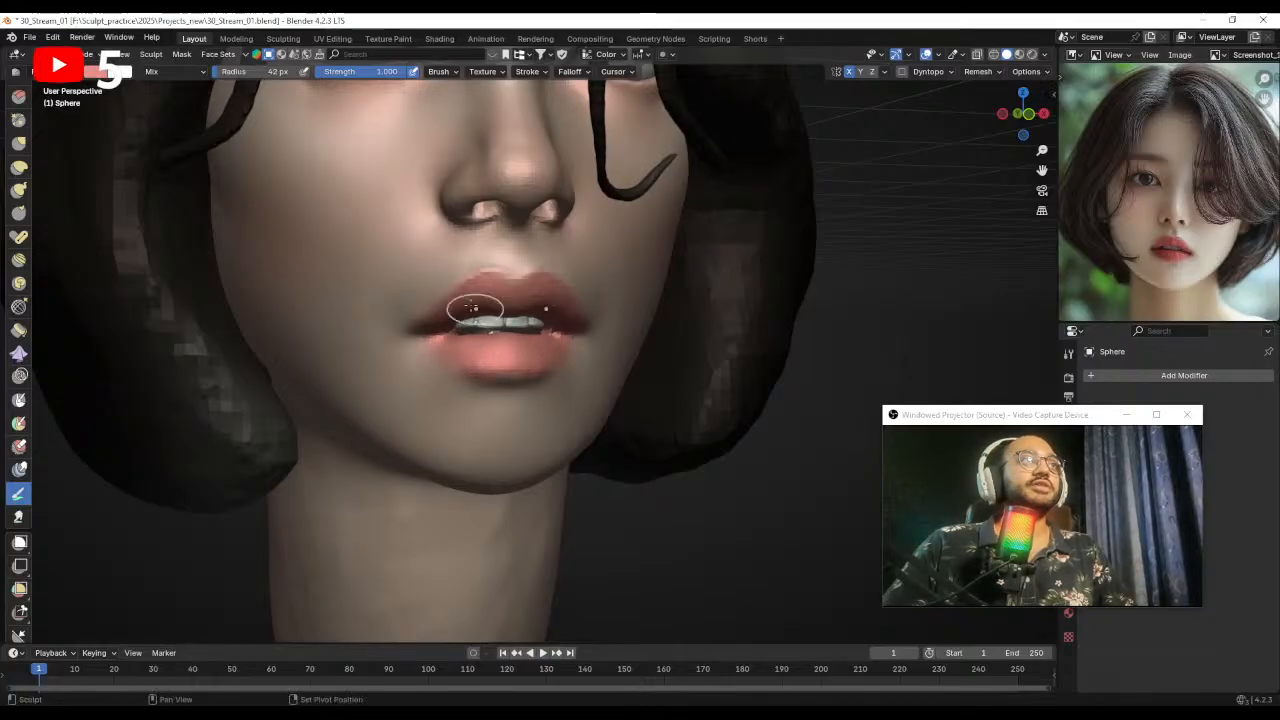
pyautogui.scroll(-3, 505, 297)
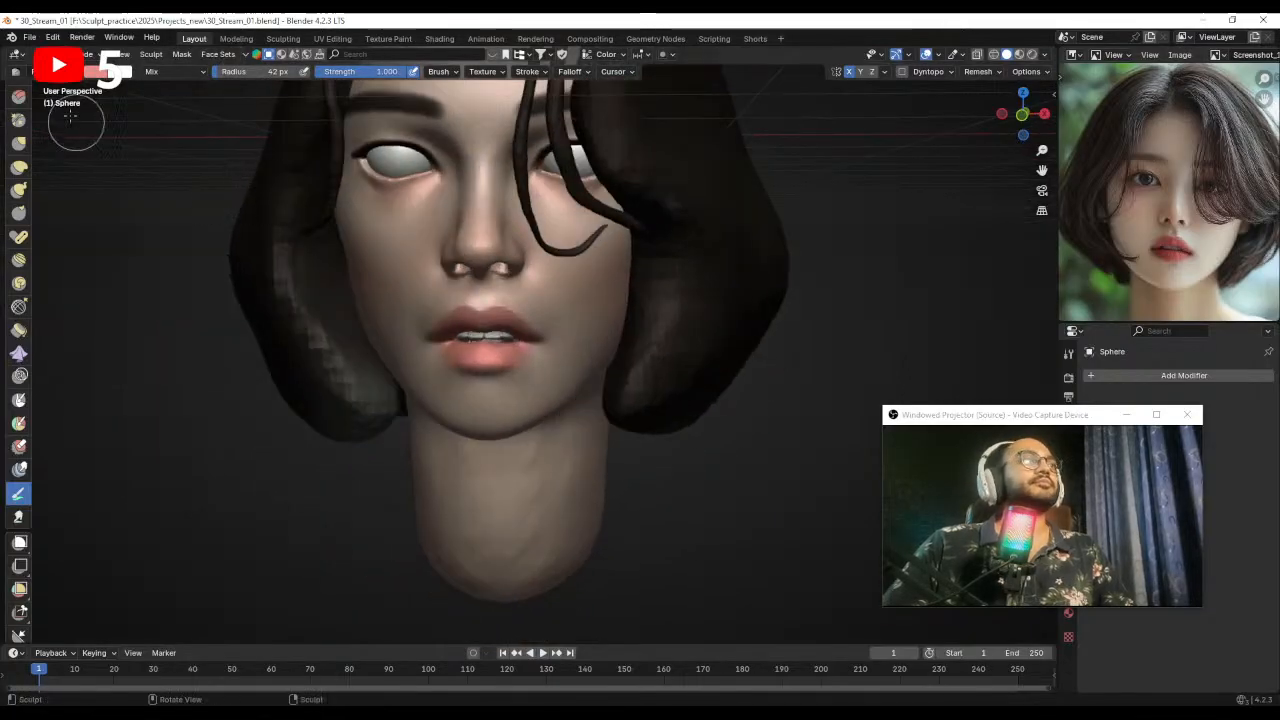
# - Sculpt the area between the nose and the upper lip with the Draw brush at 0.500 strength
pyautogui.scroll(6, 13, 282)
pyautogui.click(18, 96)
pyautogui.keyDown('alt'); pyautogui.keyDown('shift'); pyautogui.moveTo(402, 314); pyautogui.dragTo(437, 357); pyautogui.keyUp('shift'); pyautogui.keyUp('alt')
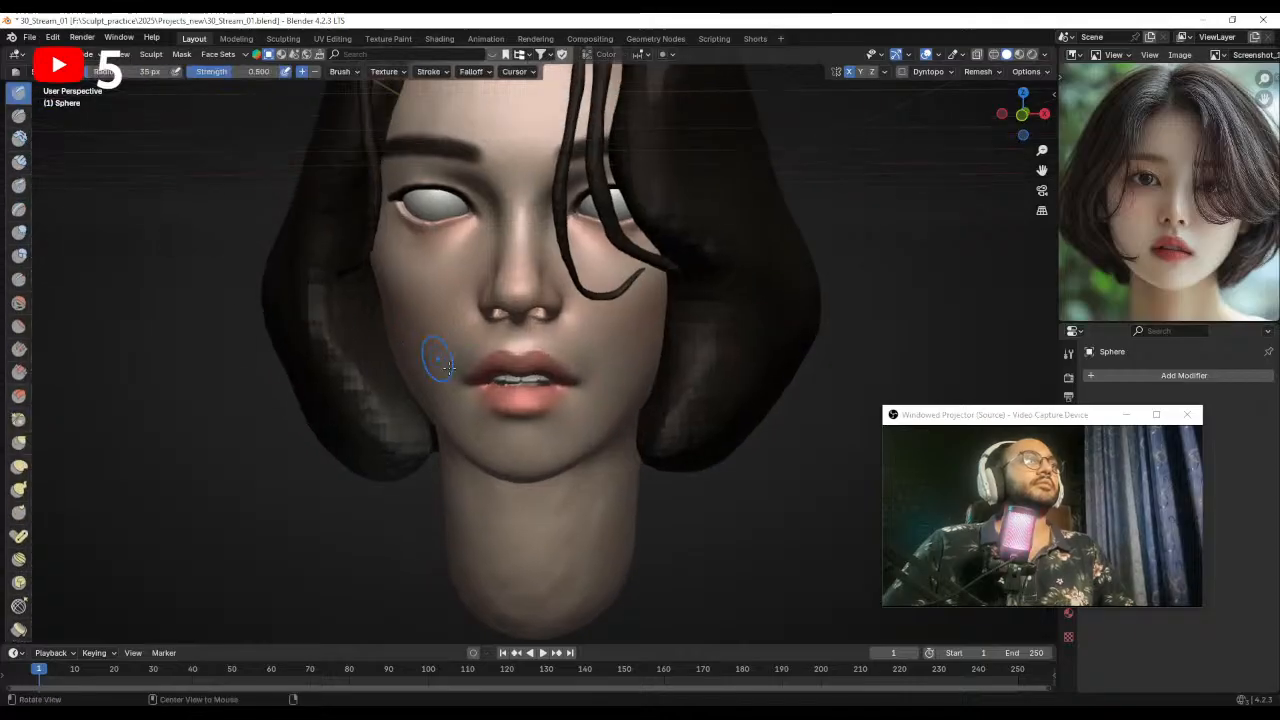
pyautogui.scroll(4, 432, 345)
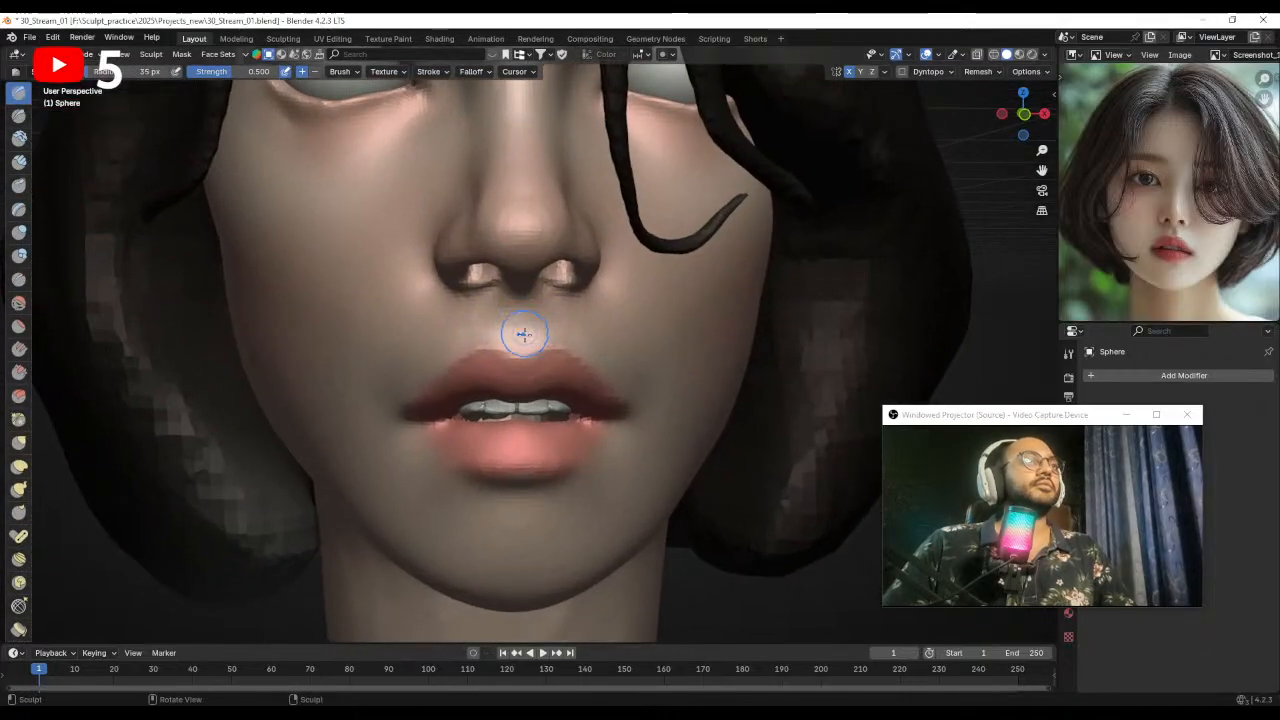
pyautogui.moveTo(516, 326); pyautogui.dragTo(516, 346)
pyautogui.scroll(-8, 520, 352)
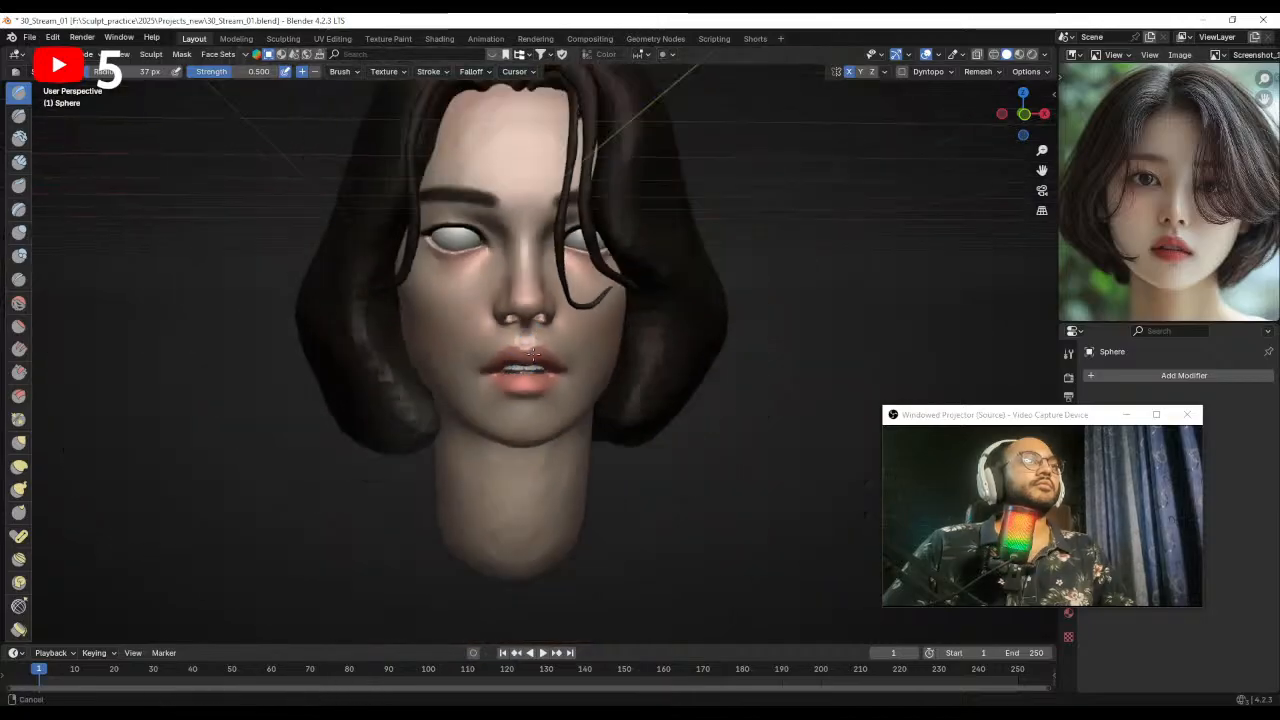
# - Reshape the cheeks and mouth area with the Grab brush at radii between 72 and 112 px
pyautogui.moveTo(490, 388)
pyautogui.mouseDown(button='middle')
pyautogui.moveTo(565, 393)
pyautogui.moveTo(543, 380)
pyautogui.moveTo(470, 385)
pyautogui.mouseUp(button='middle')
pyautogui.press('g')
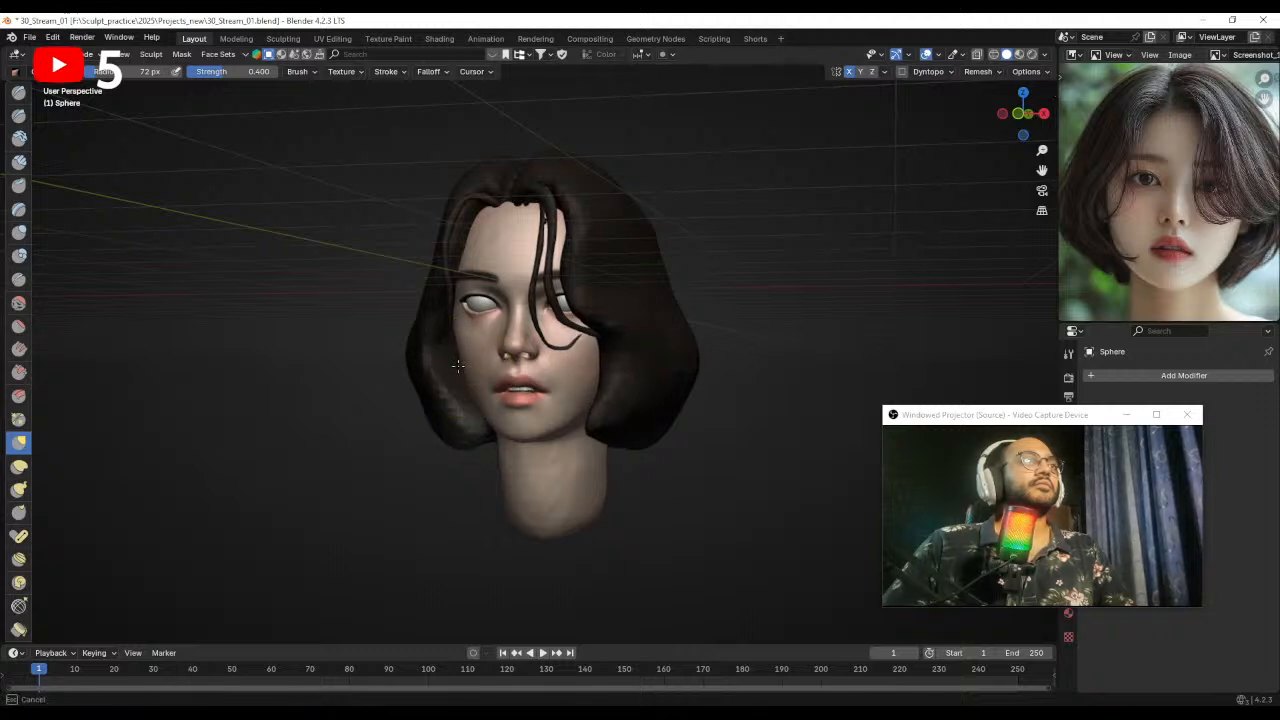
pyautogui.moveTo(454, 366); pyautogui.dragTo(450, 357)
pyautogui.moveTo(490, 322)
pyautogui.keyDown('ctrl'); pyautogui.mouseDown(button='middle')
pyautogui.moveTo(445, 385)
pyautogui.moveTo(520, 362)
pyautogui.moveTo(486, 337)
pyautogui.mouseUp(button='middle'); pyautogui.keyUp('ctrl')
pyautogui.press('f')
pyautogui.click(497, 351)
pyautogui.moveTo(497, 351); pyautogui.dragTo(489, 352)
pyautogui.moveTo(515, 409); pyautogui.dragTo(508, 404)
pyautogui.moveTo(507, 402); pyautogui.dragTo(498, 372)
pyautogui.keyDown('ctrl'); pyautogui.moveTo(498, 357); pyautogui.dragTo(515, 400, button='middle'); pyautogui.keyUp('ctrl')
pyautogui.moveTo(515, 400)
pyautogui.mouseDown(button='middle')
pyautogui.moveTo(580, 372)
pyautogui.moveTo(555, 345)
pyautogui.mouseUp(button='middle')
pyautogui.keyDown('shift'); pyautogui.moveTo(555, 345); pyautogui.dragTo(520, 377, button='middle'); pyautogui.keyUp('shift')
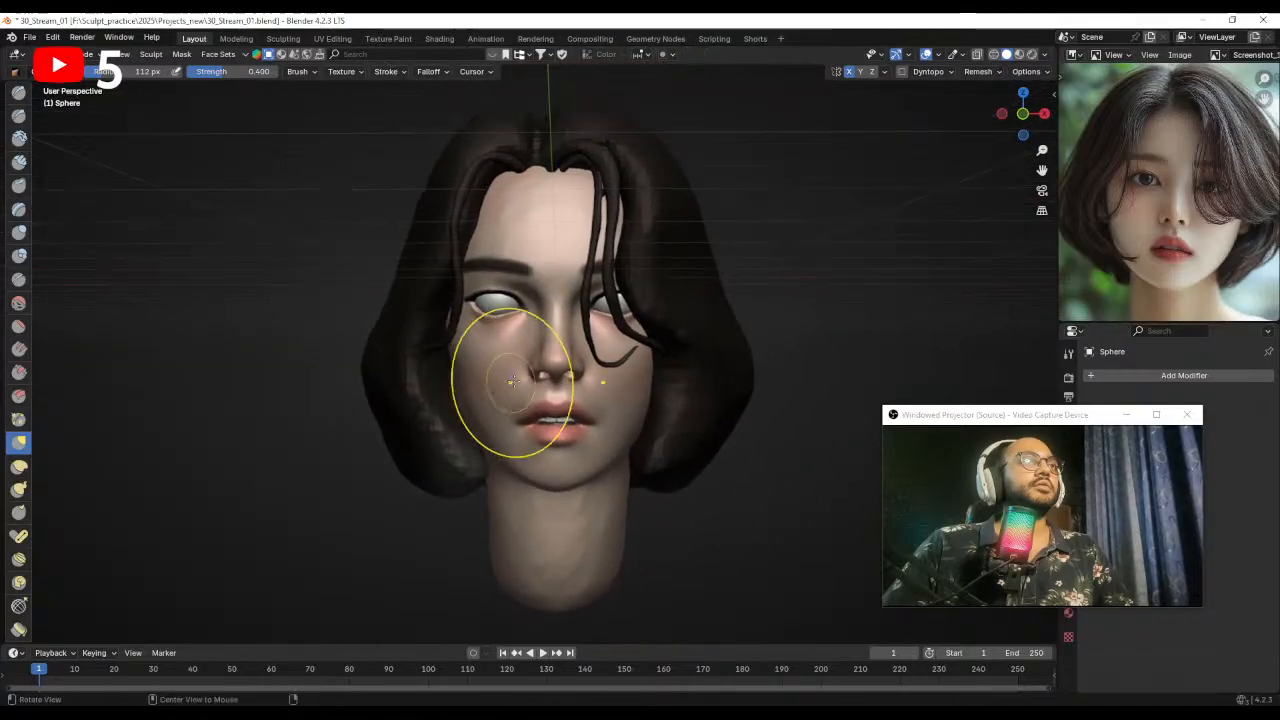
pyautogui.scroll(5, 543, 329)
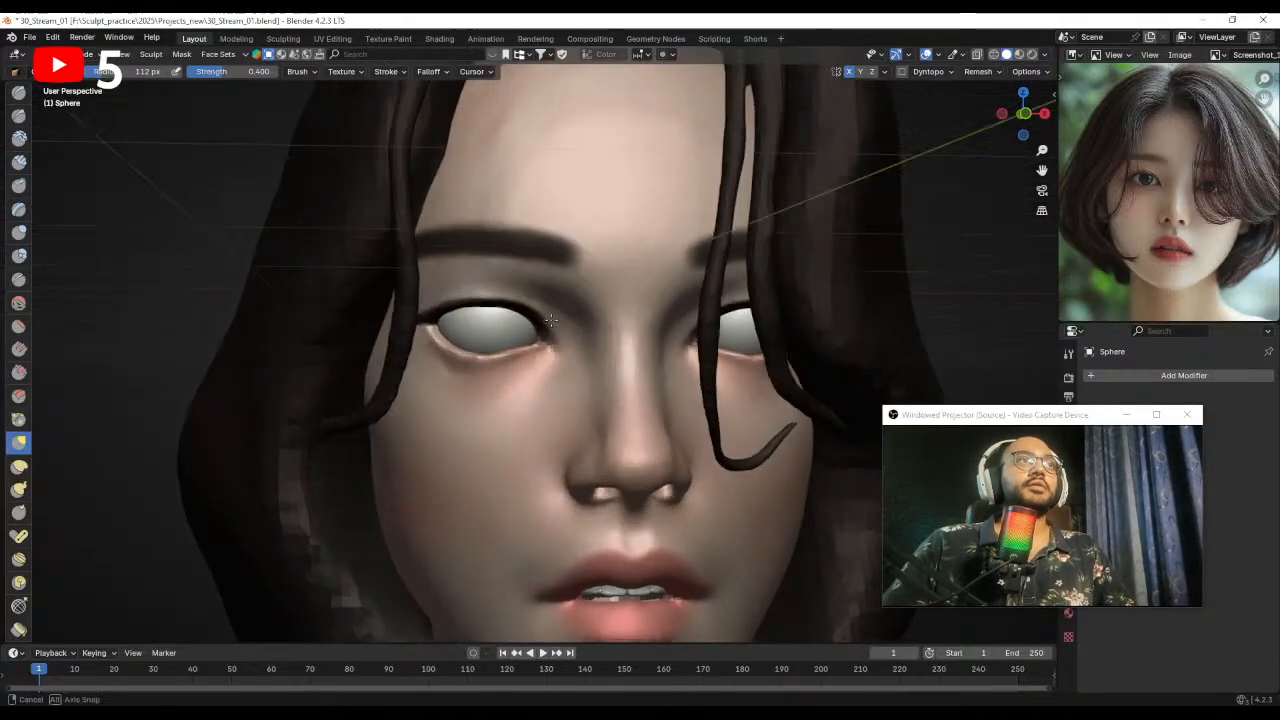
# - Select the mirrored eyeballs in Object Mode, add a level 1 Subdivision Surface modifier and apply it
pyautogui.hotkey('ctrl', 'Tab')
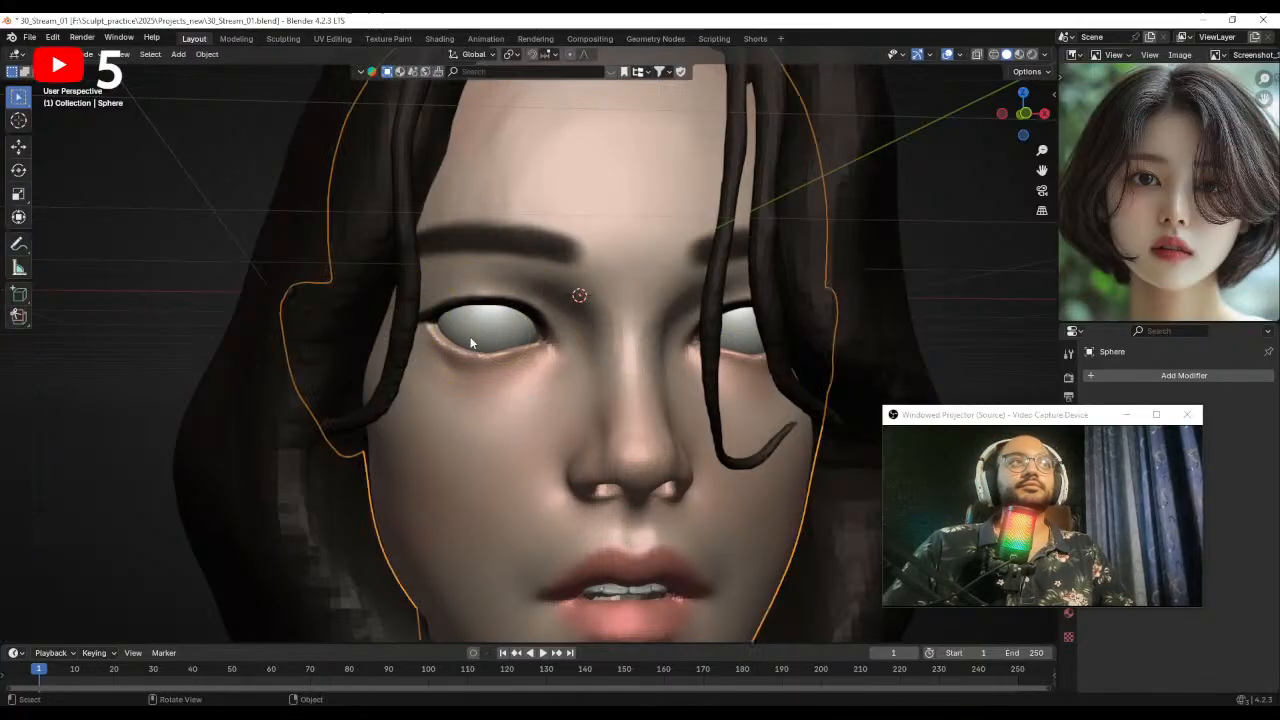
pyautogui.click(488, 340)
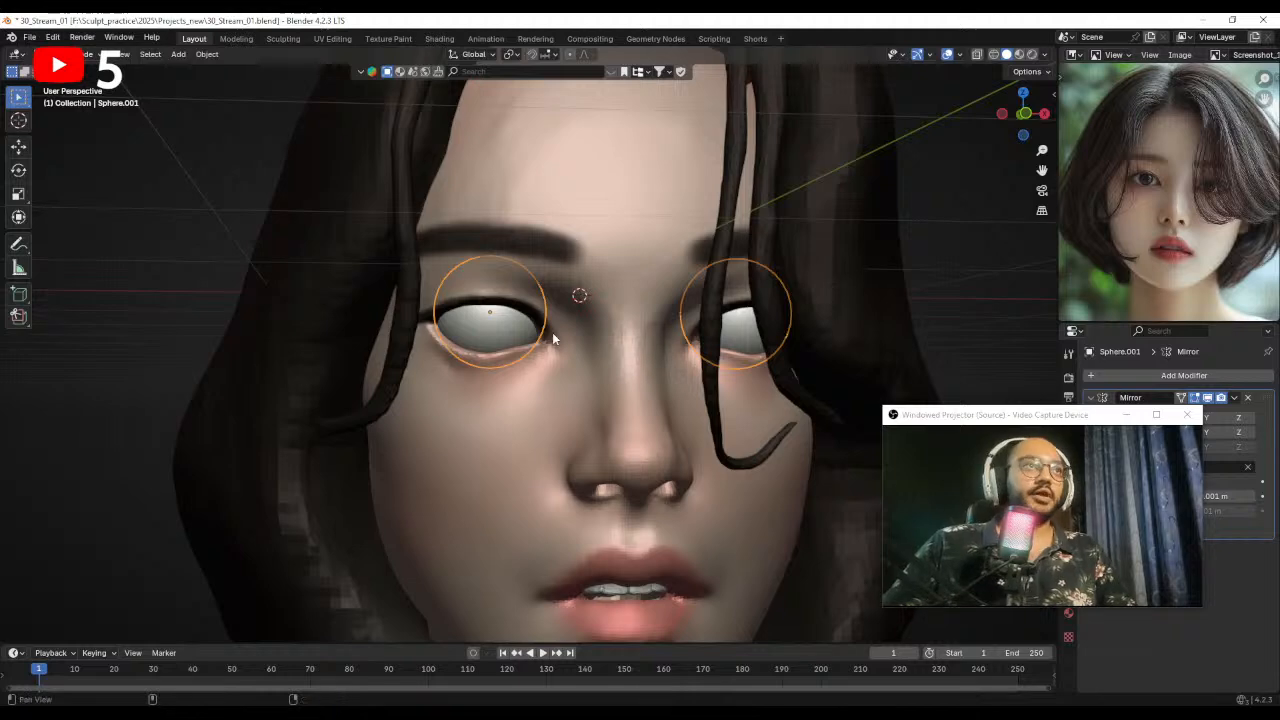
pyautogui.keyDown('shift'); pyautogui.moveTo(556, 338); pyautogui.dragTo(576, 366, button='middle'); pyautogui.keyUp('shift')
pyautogui.moveTo(576, 366); pyautogui.dragTo(558, 368, button='middle')
pyautogui.moveTo(1017, 416); pyautogui.dragTo(905, 100)
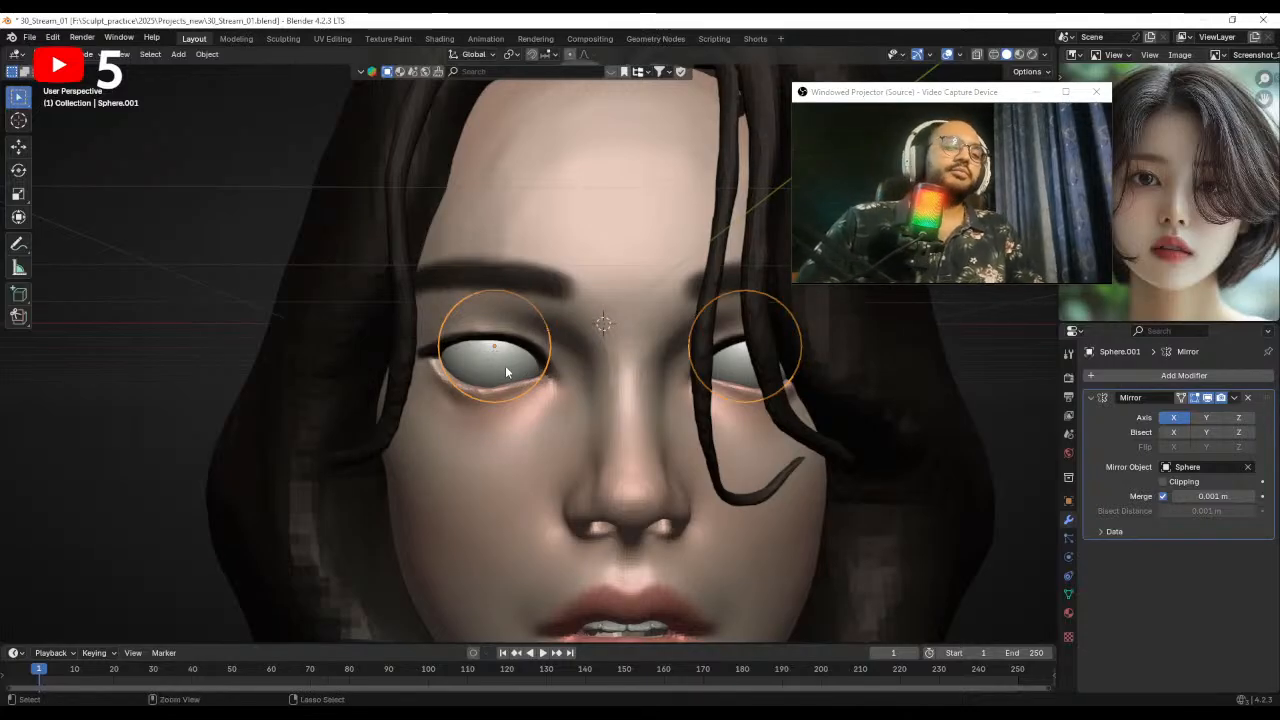
pyautogui.hotkey('ctrl', '1')
pyautogui.hotkey('ctrl', 'a')
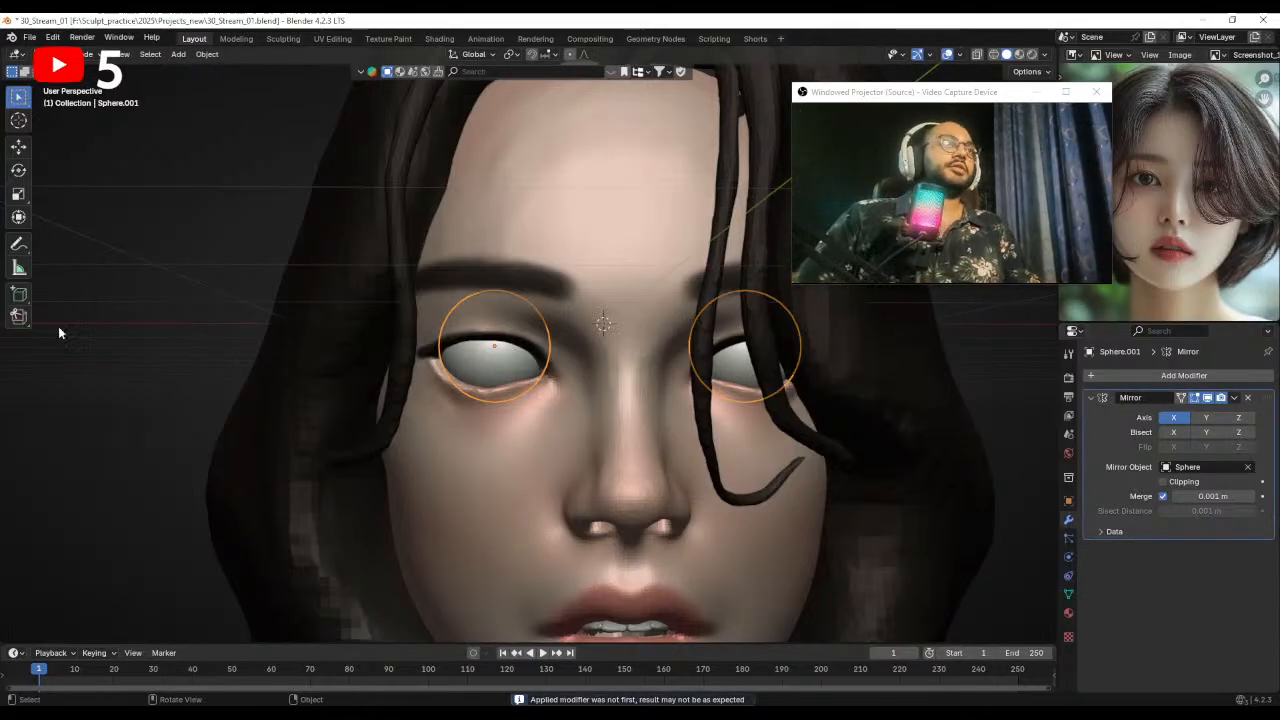
# - Sculpt the iris shape into the front of the eyeballs with the Draw brush at radii between 30 and 44 px
pyautogui.scroll(2, 440, 368)
pyautogui.hotkey('ctrl', 'Tab')
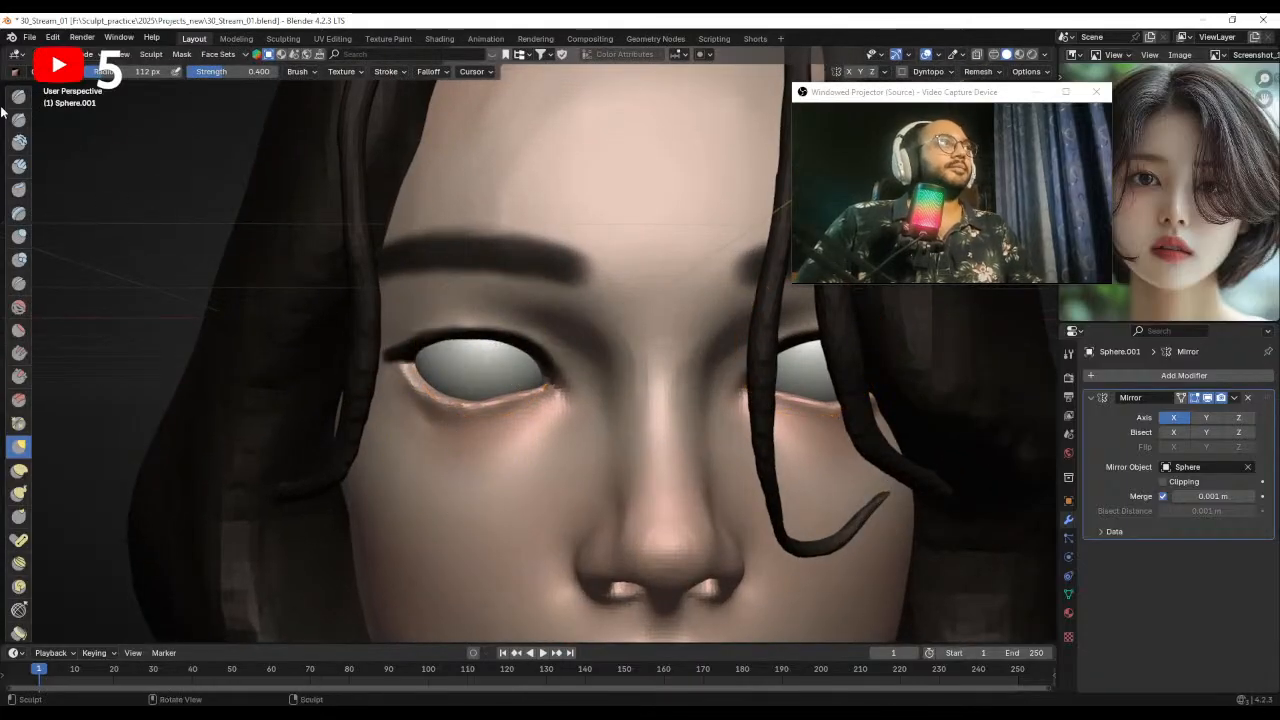
pyautogui.click(10, 100)
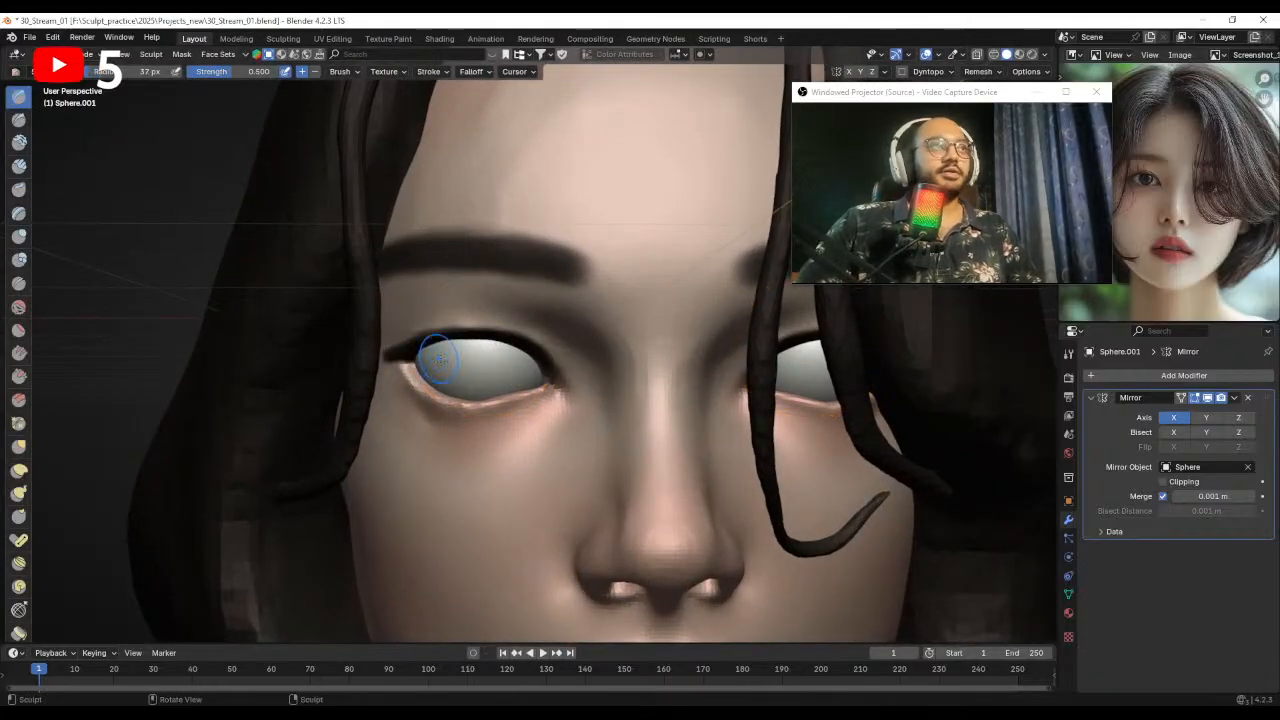
pyautogui.press('KP_1')
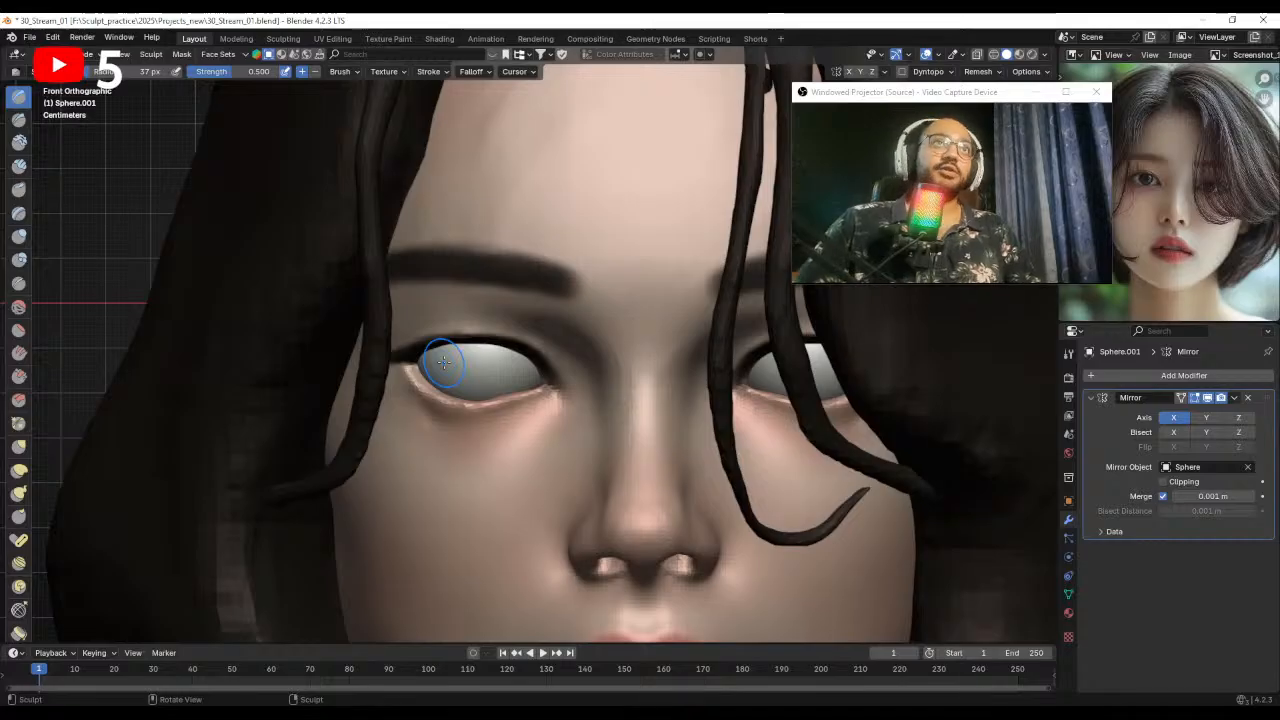
pyautogui.scroll(2, 443, 362)
pyautogui.moveTo(473, 310)
pyautogui.mouseDown()
pyautogui.moveTo(487, 352)
pyautogui.moveTo(482, 304)
pyautogui.moveTo(481, 353)
pyautogui.moveTo(493, 317)
pyautogui.mouseUp()
pyautogui.scroll(-1, 502, 332)
pyautogui.scroll(1, 490, 338)
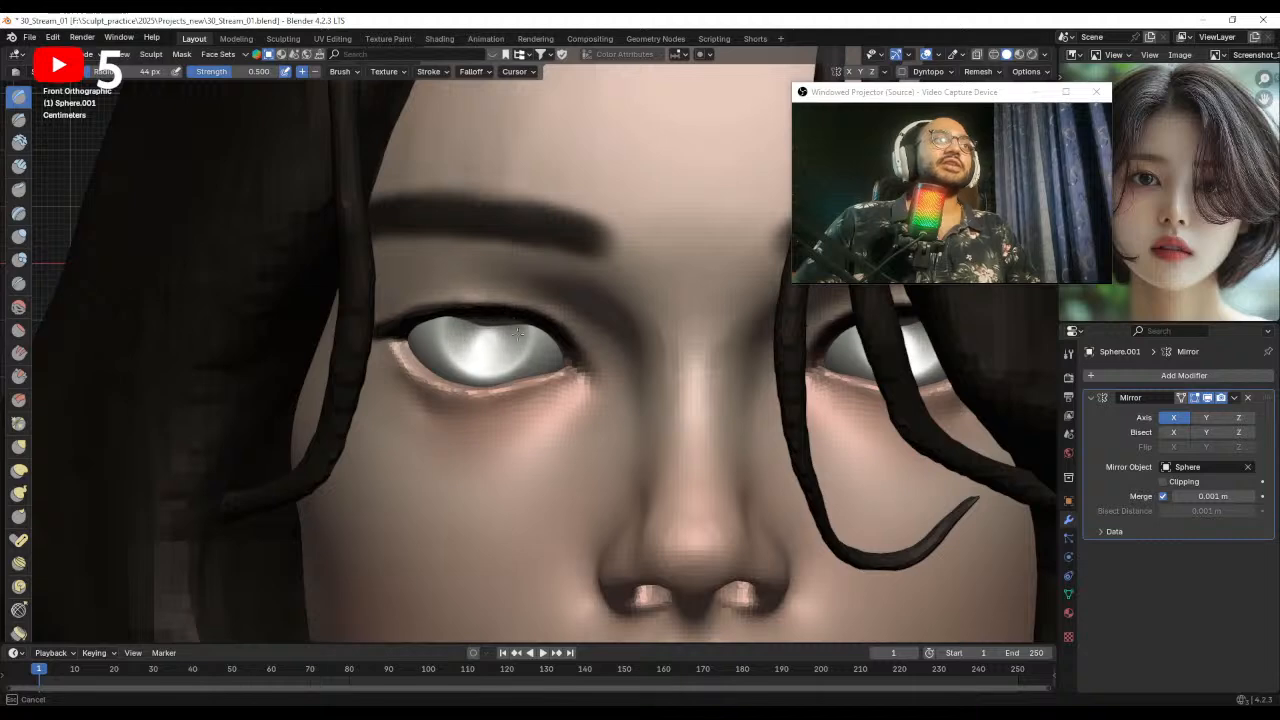
pyautogui.moveTo(509, 314)
pyautogui.mouseDown(button='middle')
pyautogui.moveTo(555, 367)
pyautogui.moveTo(505, 333)
pyautogui.mouseUp(button='middle')
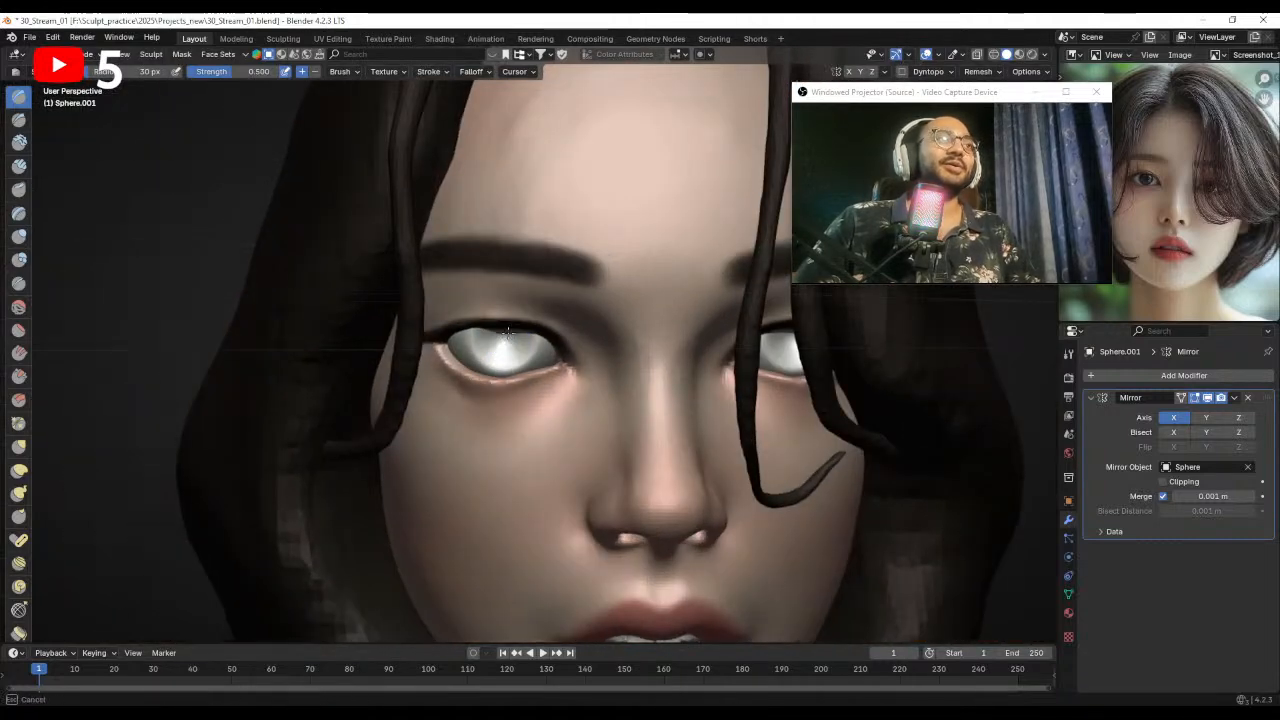
pyautogui.moveTo(507, 340)
pyautogui.mouseDown()
pyautogui.moveTo(512, 372)
pyautogui.moveTo(572, 376)
pyautogui.moveTo(485, 366)
pyautogui.moveTo(461, 290)
pyautogui.moveTo(506, 296)
pyautogui.moveTo(530, 262)
pyautogui.moveTo(490, 215)
pyautogui.mouseUp()
# - Switch sculpting to the head and adjust the upper eyelid edge over the eyeball with the Grab brush
pyautogui.hotkey('alt', 'q')
pyautogui.moveTo(546, 343)
pyautogui.keyDown('alt'); pyautogui.mouseDown()
pyautogui.moveTo(582, 286)
pyautogui.moveTo(490, 287)
pyautogui.mouseUp(); pyautogui.keyUp('alt')
pyautogui.press('f')
pyautogui.click(598, 290)
pyautogui.keyDown('alt'); pyautogui.moveTo(583, 283); pyautogui.dragTo(577, 398); pyautogui.keyUp('alt')
pyautogui.moveTo(547, 416)
pyautogui.mouseDown(button='middle')
pyautogui.moveTo(551, 371)
pyautogui.moveTo(583, 320)
pyautogui.mouseUp(button='middle')
pyautogui.moveTo(456, 330)
pyautogui.mouseDown(button='middle')
pyautogui.moveTo(579, 344)
pyautogui.moveTo(507, 318)
pyautogui.mouseUp(button='middle')
pyautogui.moveTo(586, 323); pyautogui.dragTo(560, 366, button='middle')
pyautogui.press('g')
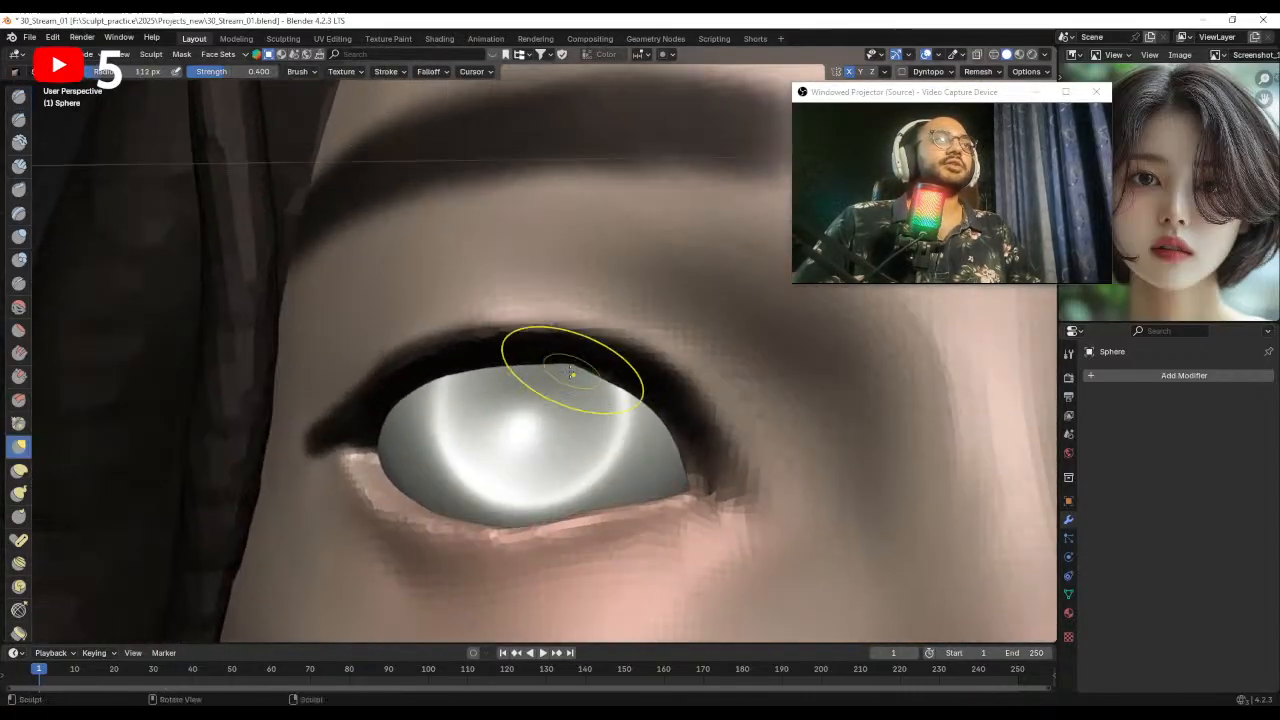
pyautogui.moveTo(564, 376); pyautogui.dragTo(556, 372)
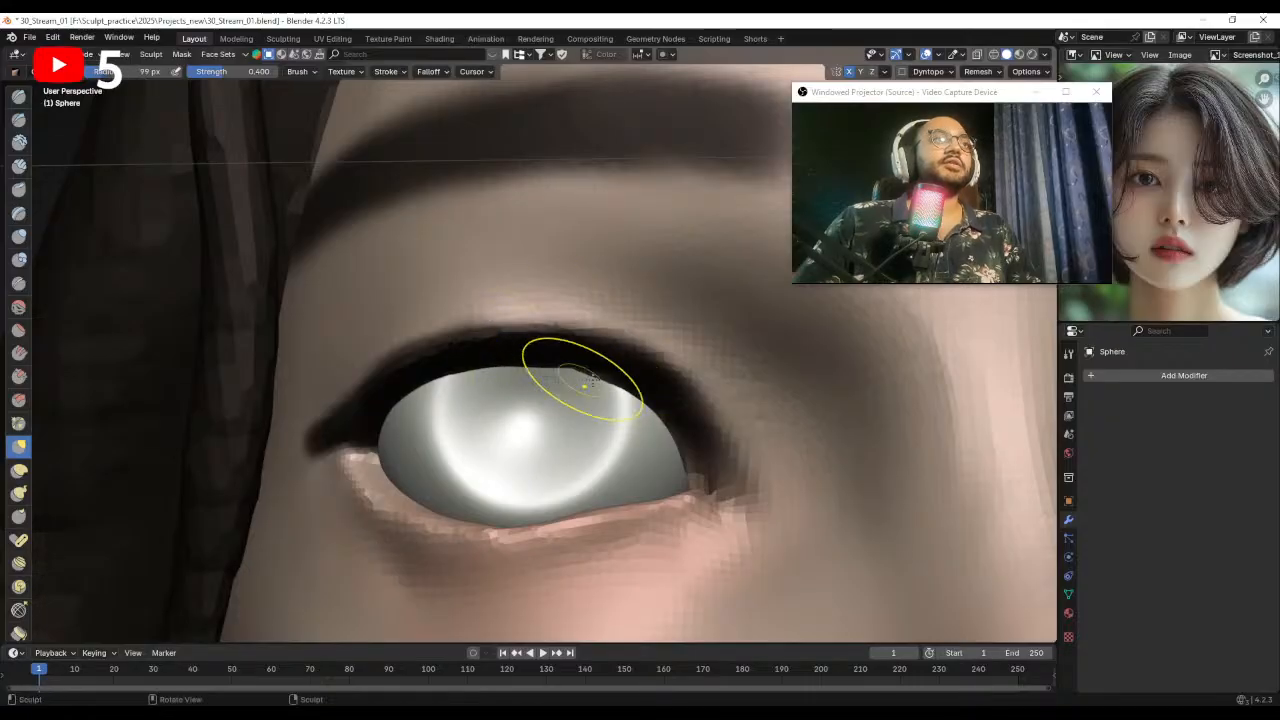
pyautogui.moveTo(571, 371); pyautogui.dragTo(566, 386, button='middle')
pyautogui.moveTo(563, 394); pyautogui.dragTo(559, 398)
pyautogui.moveTo(559, 398); pyautogui.dragTo(551, 381, button='middle')
pyautogui.moveTo(543, 379); pyautogui.dragTo(551, 371)
pyautogui.moveTo(573, 361); pyautogui.dragTo(560, 328, button='middle')
pyautogui.moveTo(540, 340); pyautogui.dragTo(550, 346)
pyautogui.moveTo(552, 357)
pyautogui.mouseDown(button='middle')
pyautogui.moveTo(568, 417)
pyautogui.moveTo(561, 452)
pyautogui.moveTo(545, 458)
pyautogui.moveTo(563, 409)
pyautogui.moveTo(530, 366)
pyautogui.moveTo(512, 300)
pyautogui.mouseUp(button='middle')
# - Switch sculpting to the eyeballs and set the Paint brush colour to dark grey with saturation 0 and value 0.136
pyautogui.hotkey('ctrl', 'Tab')
pyautogui.click(377, 363)
pyautogui.click(510, 308)
pyautogui.hotkey('ctrl', 'Tab')
pyautogui.click(491, 361)
pyautogui.scroll(-5, 18, 450)
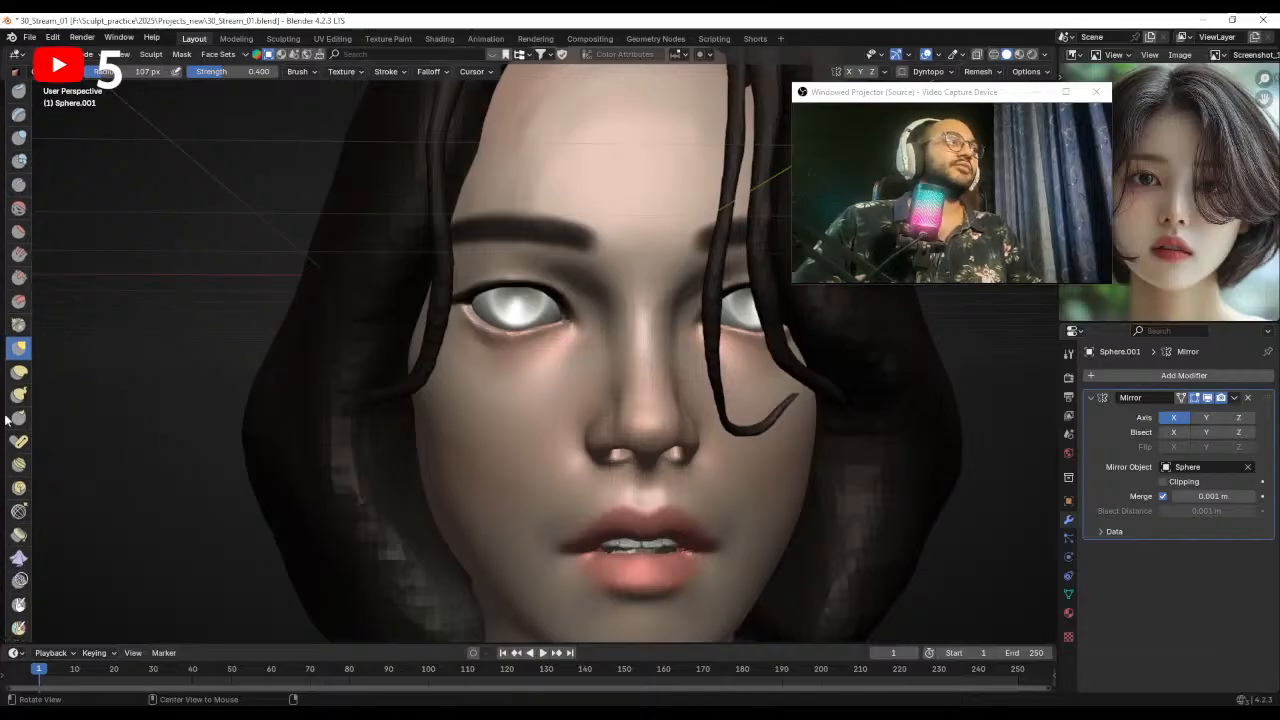
pyautogui.click(18, 500)
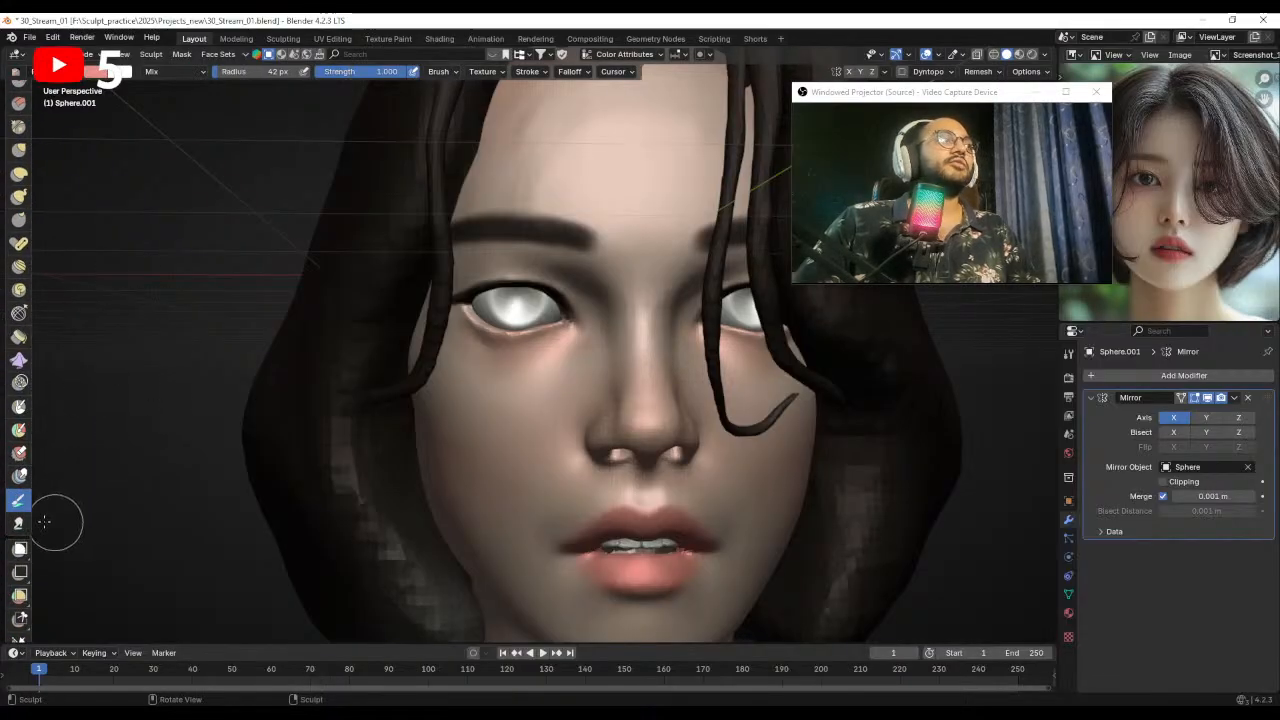
pyautogui.click(110, 71)
pyautogui.moveTo(219, 134); pyautogui.dragTo(220, 180)
pyautogui.moveTo(140, 246); pyautogui.dragTo(81, 250)
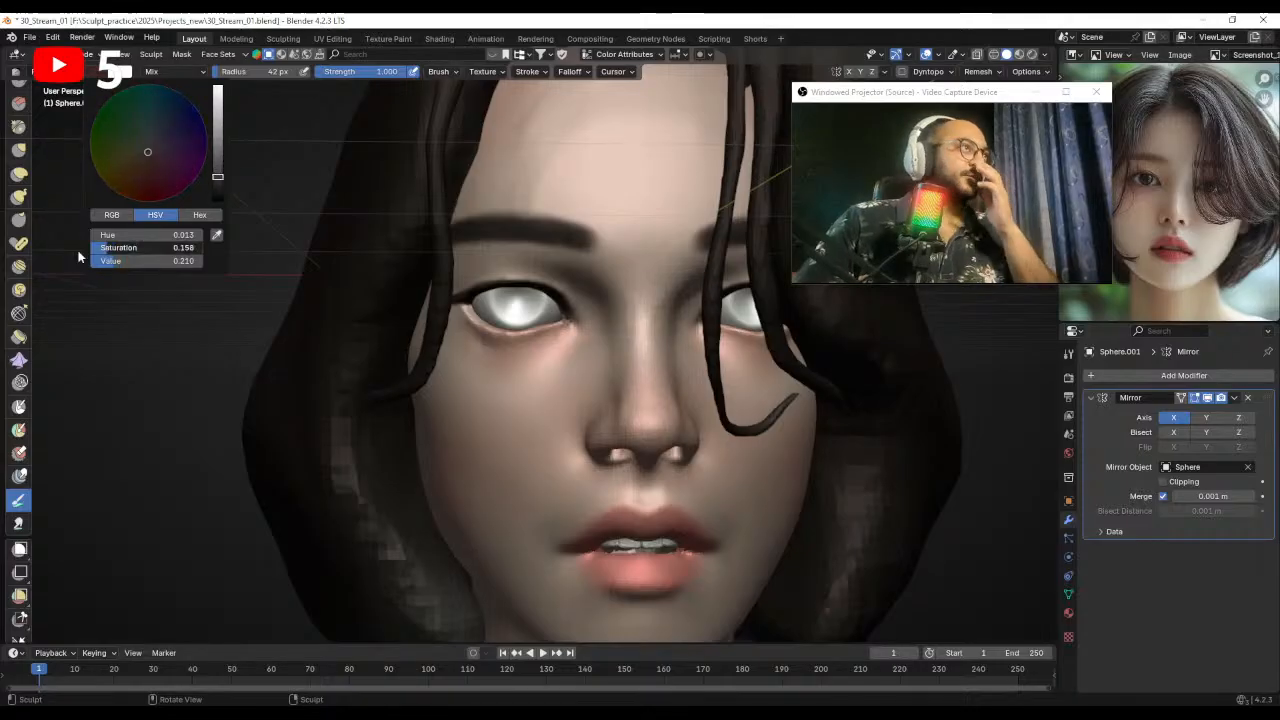
pyautogui.moveTo(217, 176); pyautogui.dragTo(216, 186)
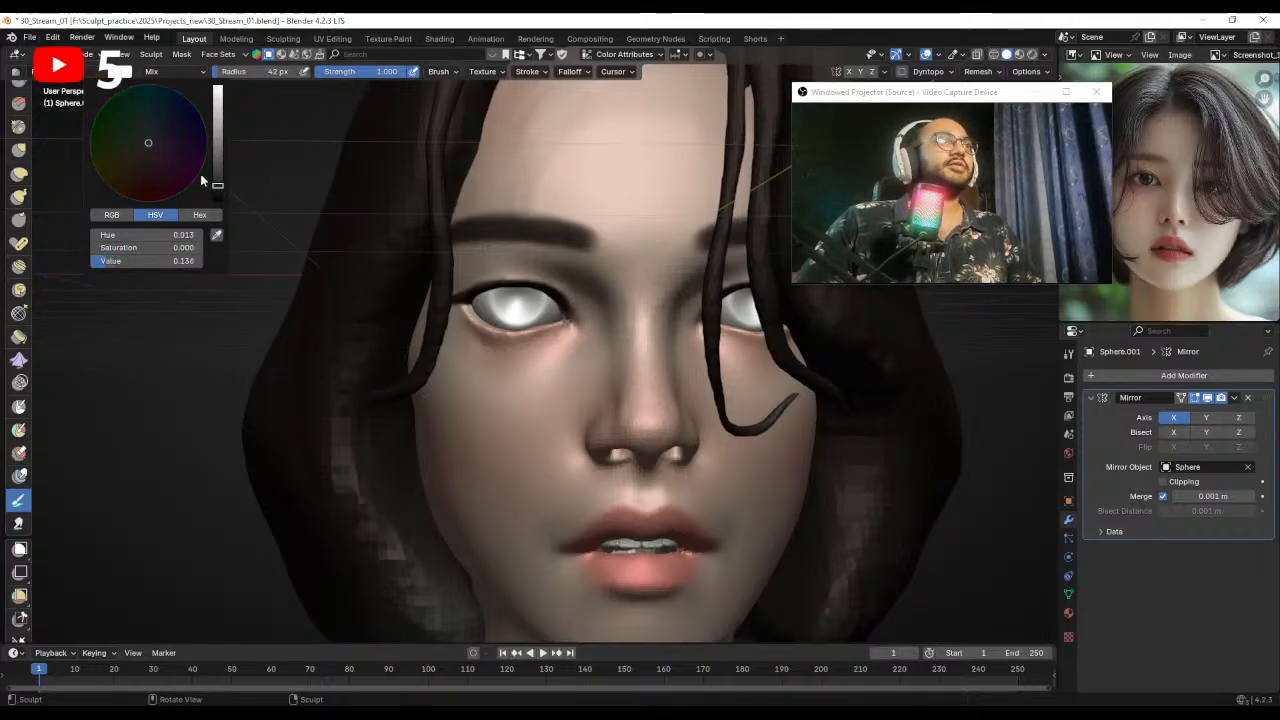
# - Paint the irises dark grey from the front view with the Paint brush at 42 to 45 px radius
pyautogui.scroll(2, 460, 303)
pyautogui.press('KP_1')
pyautogui.keyDown('alt'); pyautogui.keyDown('shift'); pyautogui.moveTo(441, 294); pyautogui.dragTo(551, 263); pyautogui.keyUp('shift'); pyautogui.keyUp('alt')
pyautogui.moveTo(490, 339)
pyautogui.keyDown('alt'); pyautogui.keyDown('shift'); pyautogui.mouseDown()
pyautogui.moveTo(515, 306)
pyautogui.moveTo(492, 263)
pyautogui.moveTo(530, 305)
pyautogui.moveTo(568, 318)
pyautogui.mouseUp(); pyautogui.keyUp('shift'); pyautogui.keyUp('alt')
pyautogui.press('f')
pyautogui.click(529, 305)
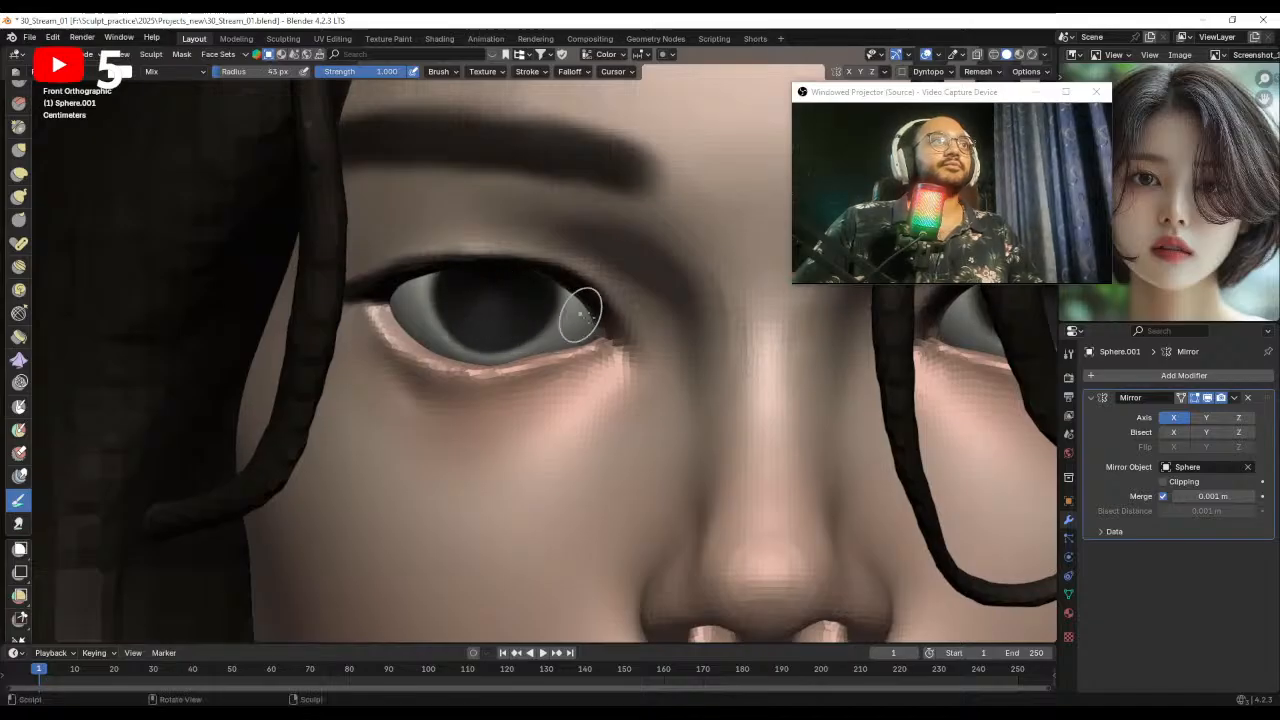
pyautogui.scroll(-1, 576, 314)
pyautogui.moveTo(373, 312); pyautogui.dragTo(380, 320)
# - Lighten the paint colour and brush a paler grey over the inner iris at 46 to 63 px radius
pyautogui.click(92, 72)
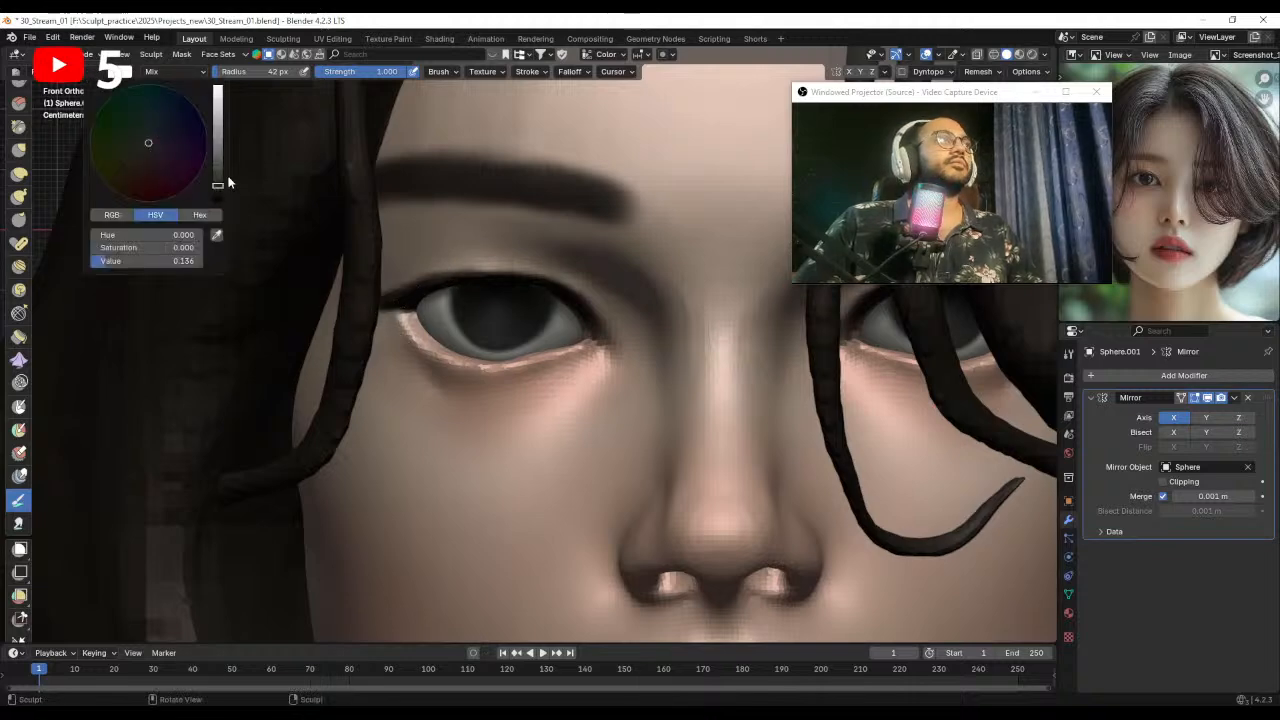
pyautogui.moveTo(224, 180); pyautogui.dragTo(224, 172)
pyautogui.scroll(2, 545, 316)
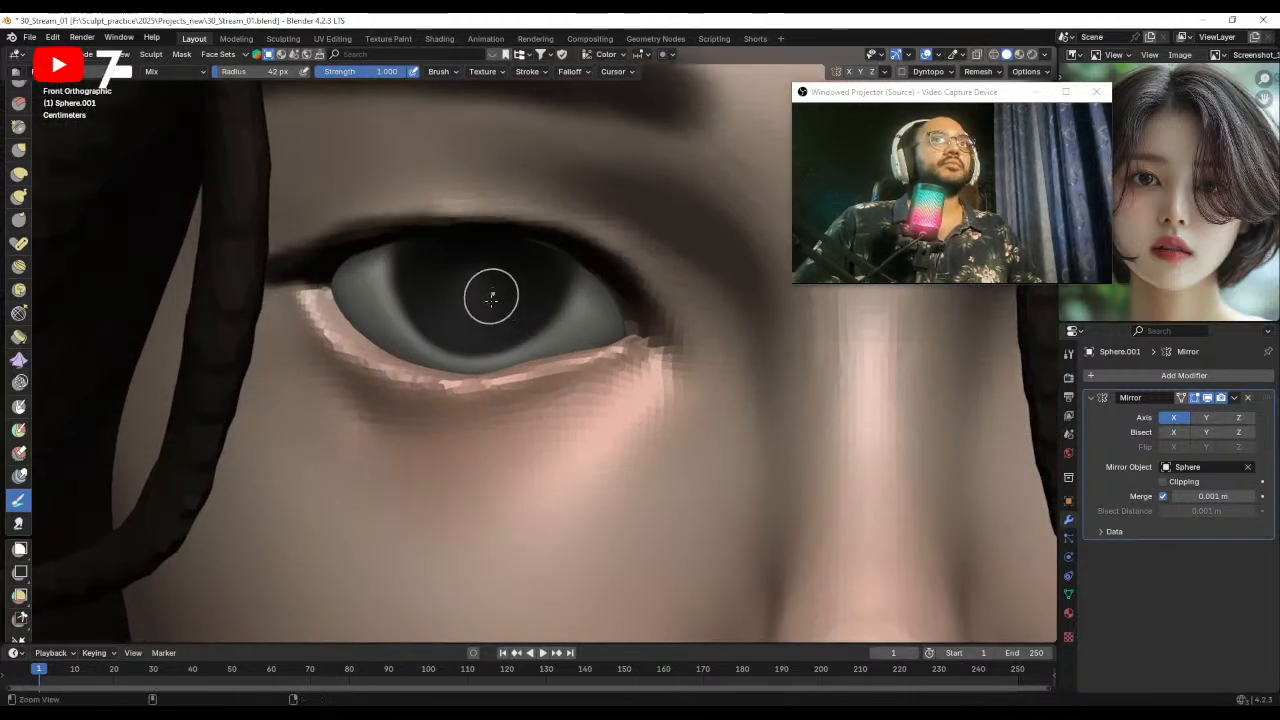
pyautogui.scroll(-1, 490, 296)
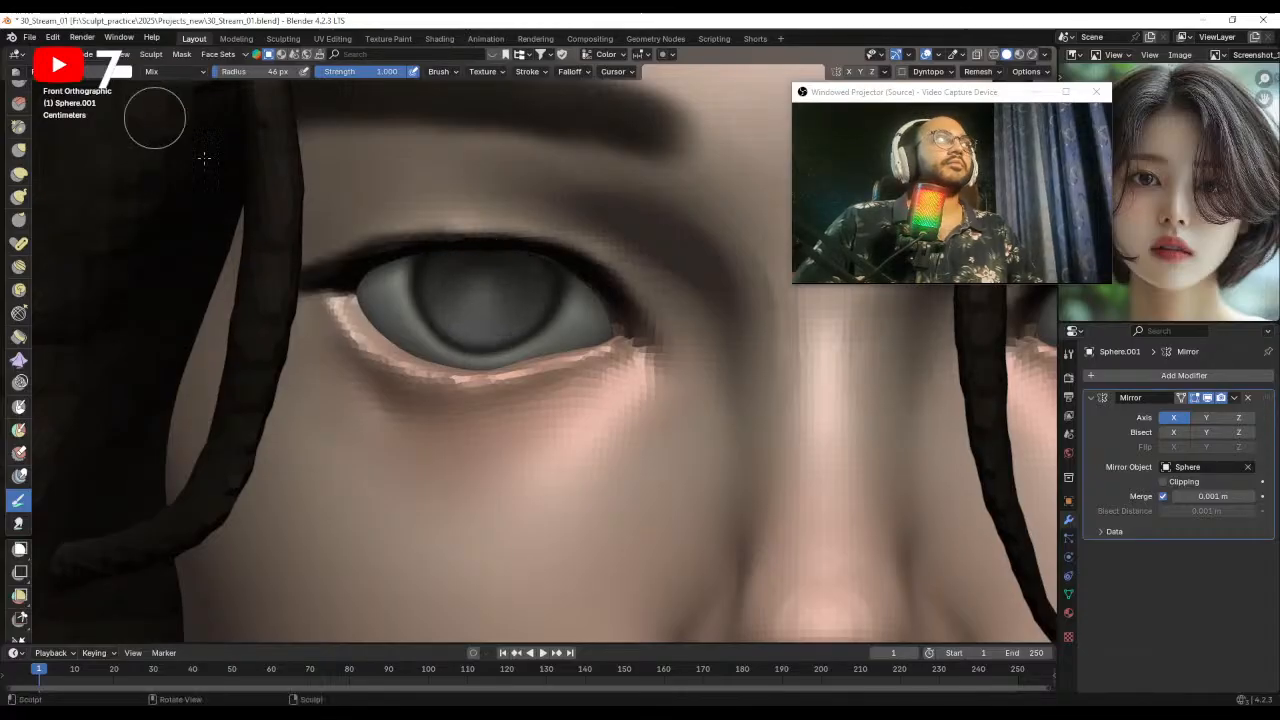
pyautogui.moveTo(524, 311); pyautogui.dragTo(479, 319)
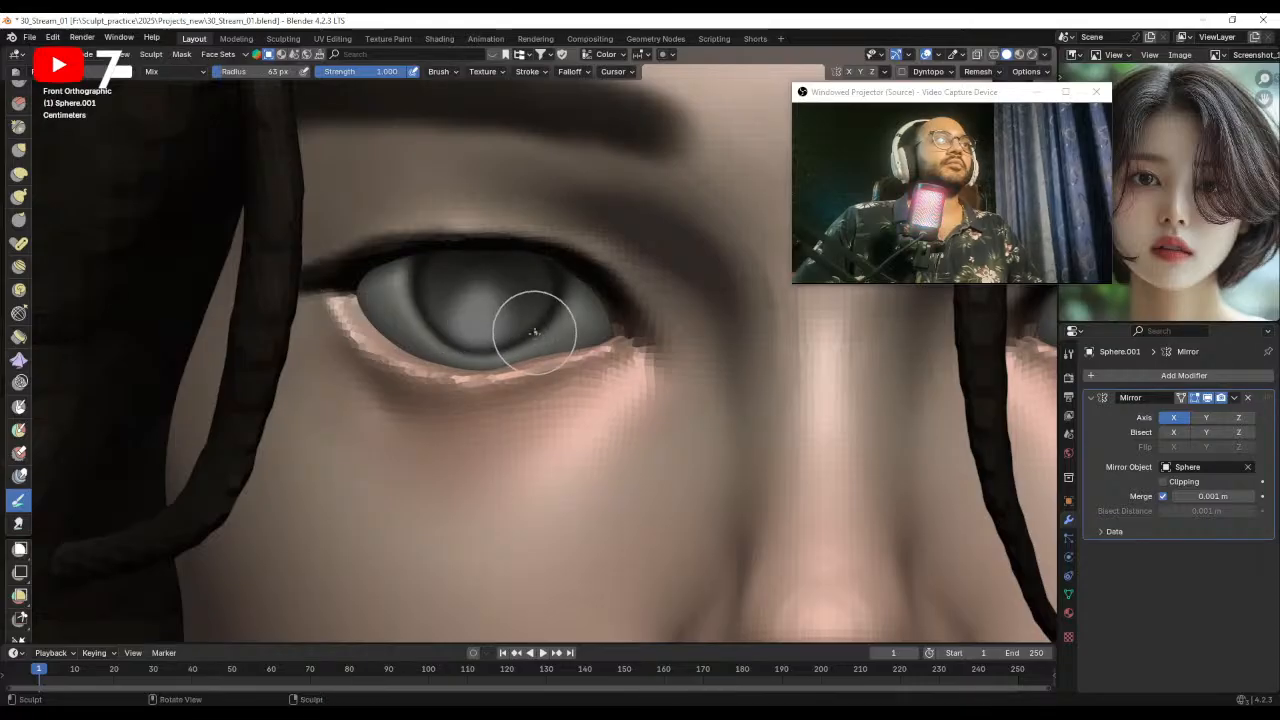
# - Paint a dark round pupil in the centre of each iris with a brush radius of 20 to 25 px
pyautogui.scroll(-1, 480, 303)
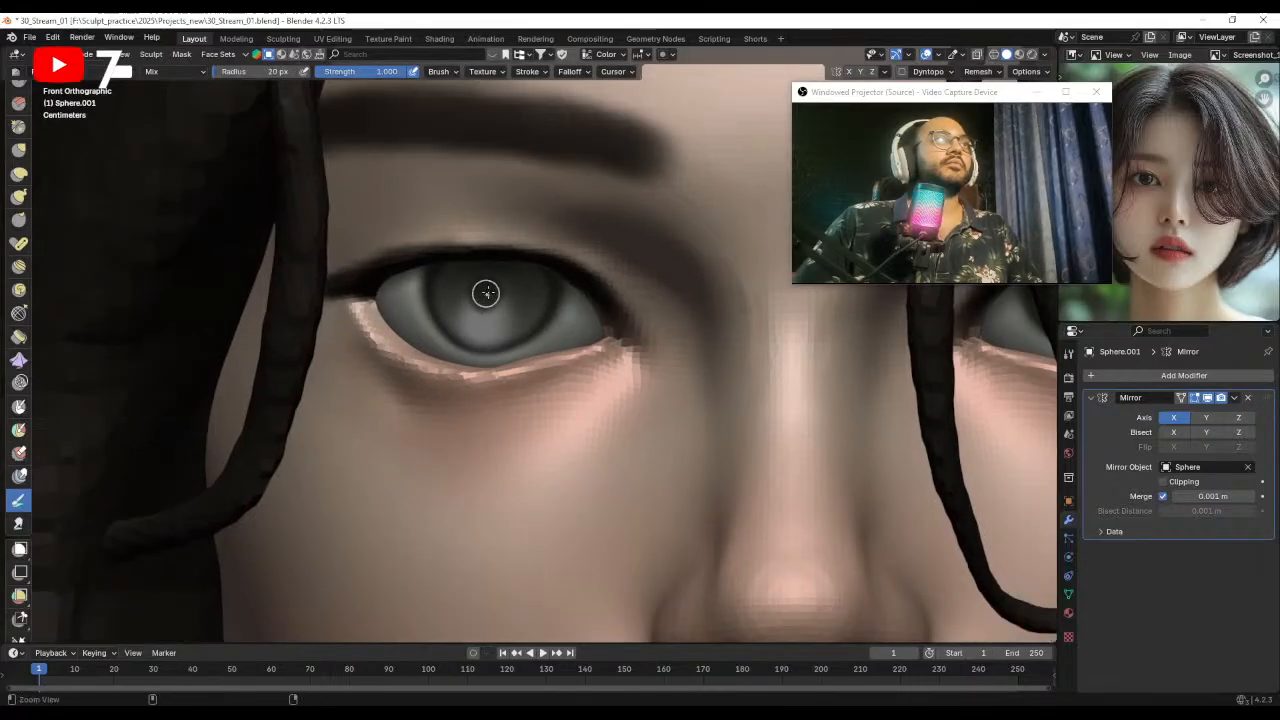
pyautogui.scroll(-1, 483, 294)
pyautogui.press('f')
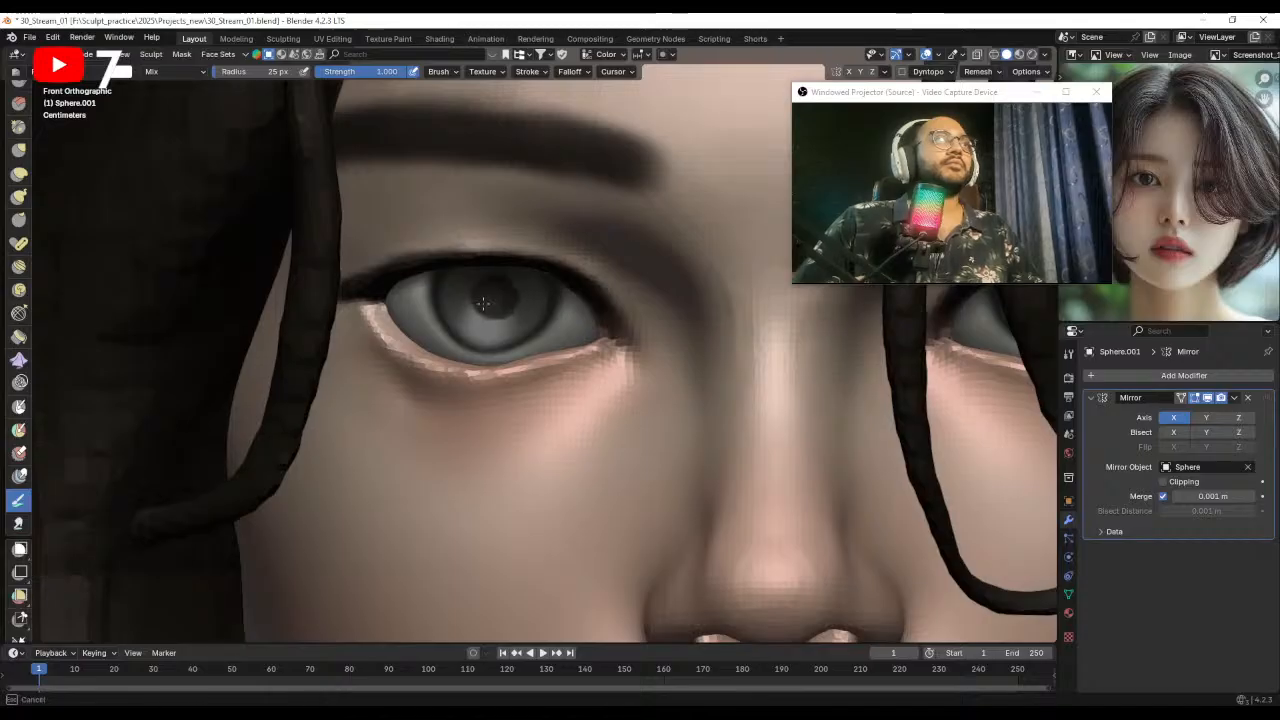
pyautogui.keyDown('ctrl'); pyautogui.keyDown('alt'); pyautogui.moveTo(484, 305); pyautogui.dragTo(438, 470); pyautogui.keyUp('alt'); pyautogui.keyUp('ctrl')
# - Switch sculpting to the head and shape the front neck muscles with the Draw brush at 0.500 strength
pyautogui.keyDown('alt'); pyautogui.moveTo(445, 440); pyautogui.dragTo(529, 376); pyautogui.keyUp('alt')
pyautogui.hotkey('ctrl', 'Tab')
pyautogui.click(720, 384)
pyautogui.moveTo(720, 384)
pyautogui.keyDown('alt'); pyautogui.mouseDown()
pyautogui.moveTo(714, 362)
pyautogui.moveTo(592, 410)
pyautogui.moveTo(478, 330)
pyautogui.mouseUp(); pyautogui.keyUp('alt')
pyautogui.click(565, 448)
pyautogui.hotkey('ctrl', 'Tab')
pyautogui.click(560, 493)
pyautogui.click(13, 99)
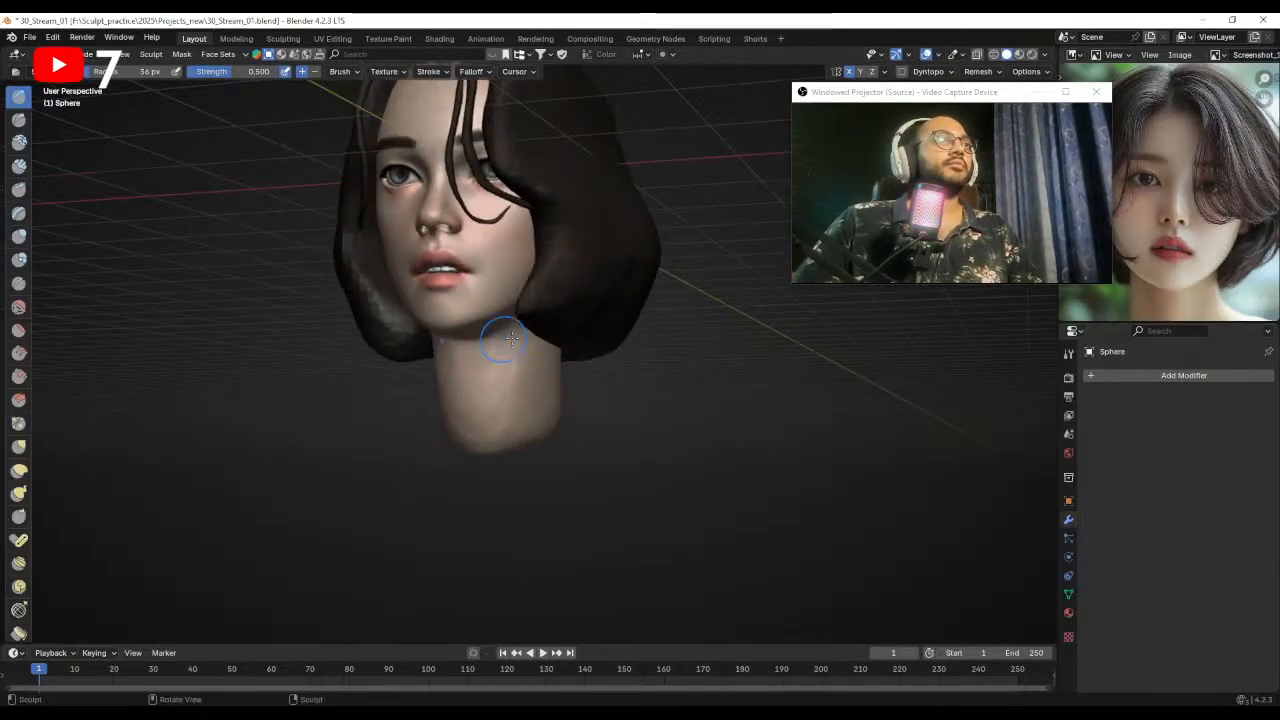
pyautogui.moveTo(481, 439)
pyautogui.mouseDown()
pyautogui.moveTo(465, 392)
pyautogui.moveTo(508, 404)
pyautogui.moveTo(466, 428)
pyautogui.mouseUp()
pyautogui.press('f')
pyautogui.click(490, 402)
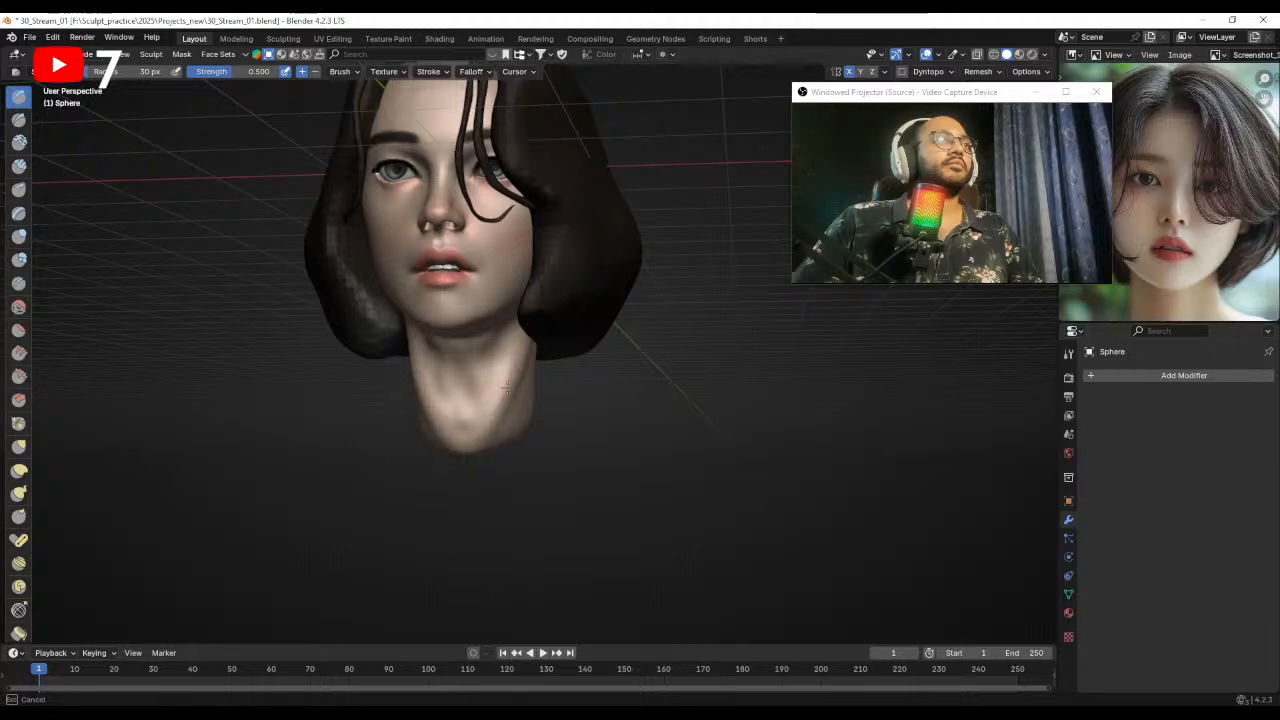
# - Shape the front of the lower neck from below with the Draw brush at 76 and 50 px radius
pyautogui.moveTo(528, 342); pyautogui.dragTo(422, 378, button='middle')
pyautogui.moveTo(432, 384)
pyautogui.keyDown('alt'); pyautogui.mouseDown()
pyautogui.moveTo(448, 335)
pyautogui.moveTo(394, 286)
pyautogui.moveTo(422, 318)
pyautogui.mouseUp(); pyautogui.keyUp('alt')
pyautogui.press('f')
pyautogui.click(464, 338)
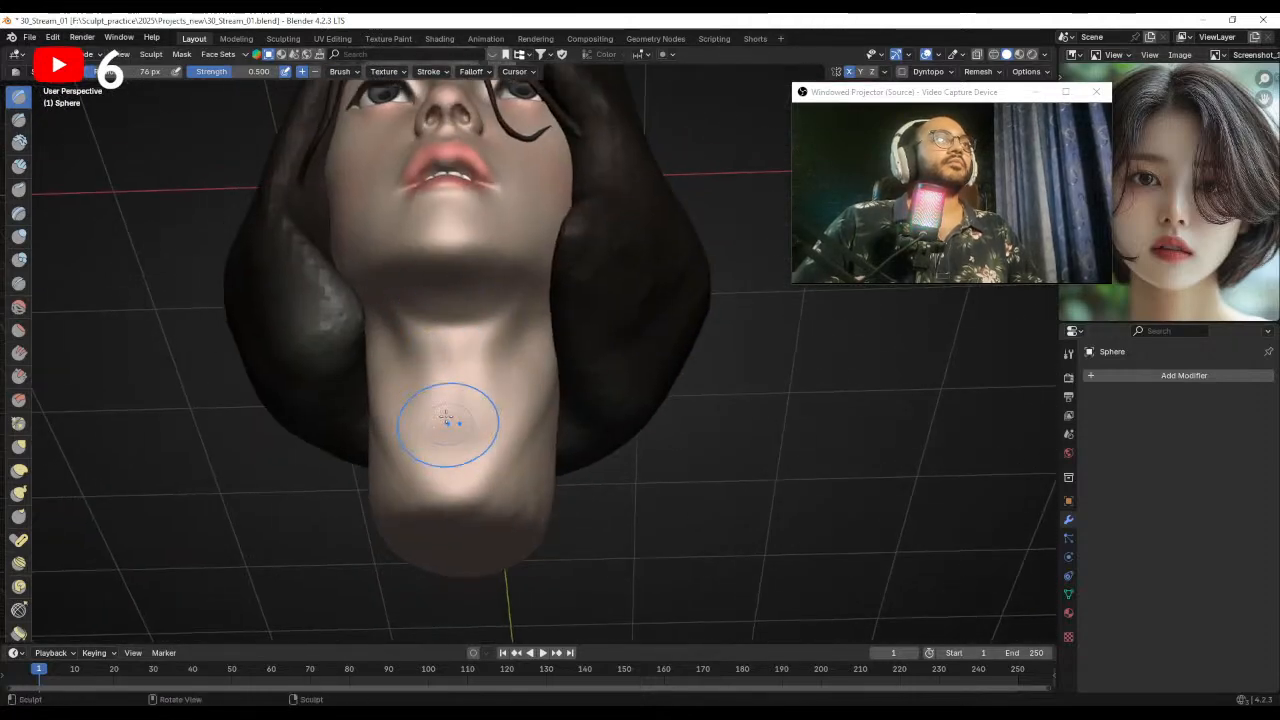
pyautogui.moveTo(421, 418); pyautogui.dragTo(454, 461)
pyautogui.moveTo(542, 362); pyautogui.dragTo(498, 410, button='middle')
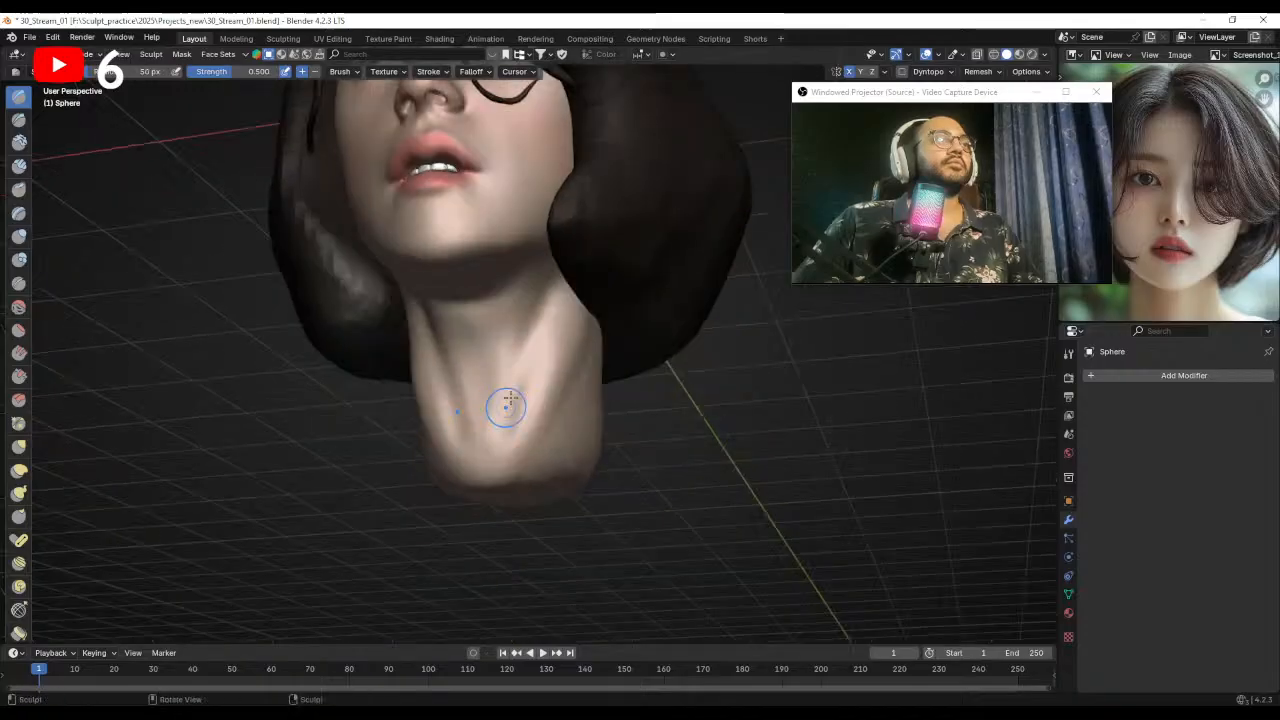
pyautogui.moveTo(560, 304); pyautogui.dragTo(486, 458)
# - Build up the muscle on the side of the neck with a Draw brush radius of 87 px
pyautogui.moveTo(640, 356); pyautogui.dragTo(596, 392, button='middle')
pyautogui.press('f')
pyautogui.click(574, 354)
pyautogui.moveTo(602, 306); pyautogui.dragTo(543, 429)
pyautogui.moveTo(504, 326)
pyautogui.mouseDown(button='middle')
pyautogui.moveTo(515, 375)
pyautogui.moveTo(649, 352)
pyautogui.mouseUp(button='middle')
pyautogui.moveTo(587, 447); pyautogui.dragTo(683, 430, button='middle')
pyautogui.keyDown('ctrl'); pyautogui.moveTo(620, 371); pyautogui.dragTo(600, 440, button='middle'); pyautogui.keyUp('ctrl')
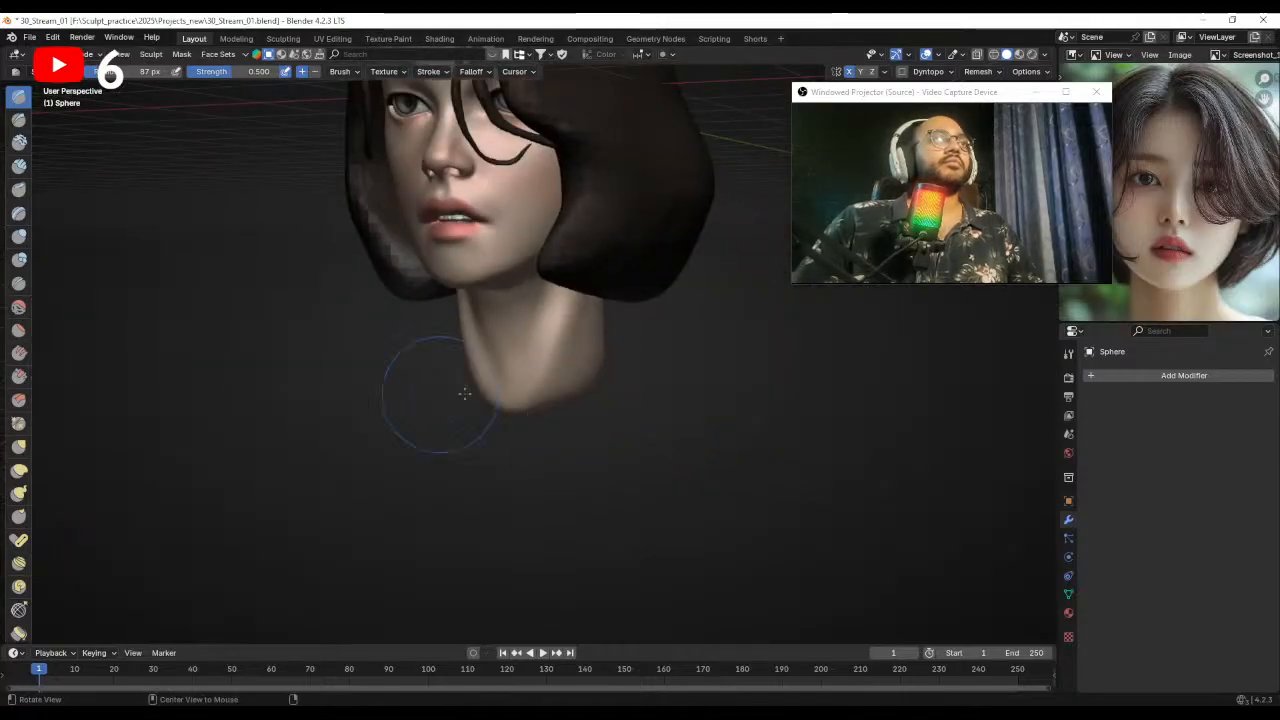
# - Define the lower rim of the neck with a Draw brush radius of 29 px
pyautogui.moveTo(417, 394); pyautogui.dragTo(500, 385, button='middle')
pyautogui.moveTo(640, 372); pyautogui.dragTo(590, 392, button='middle')
pyautogui.press('f')
pyautogui.click(556, 393)
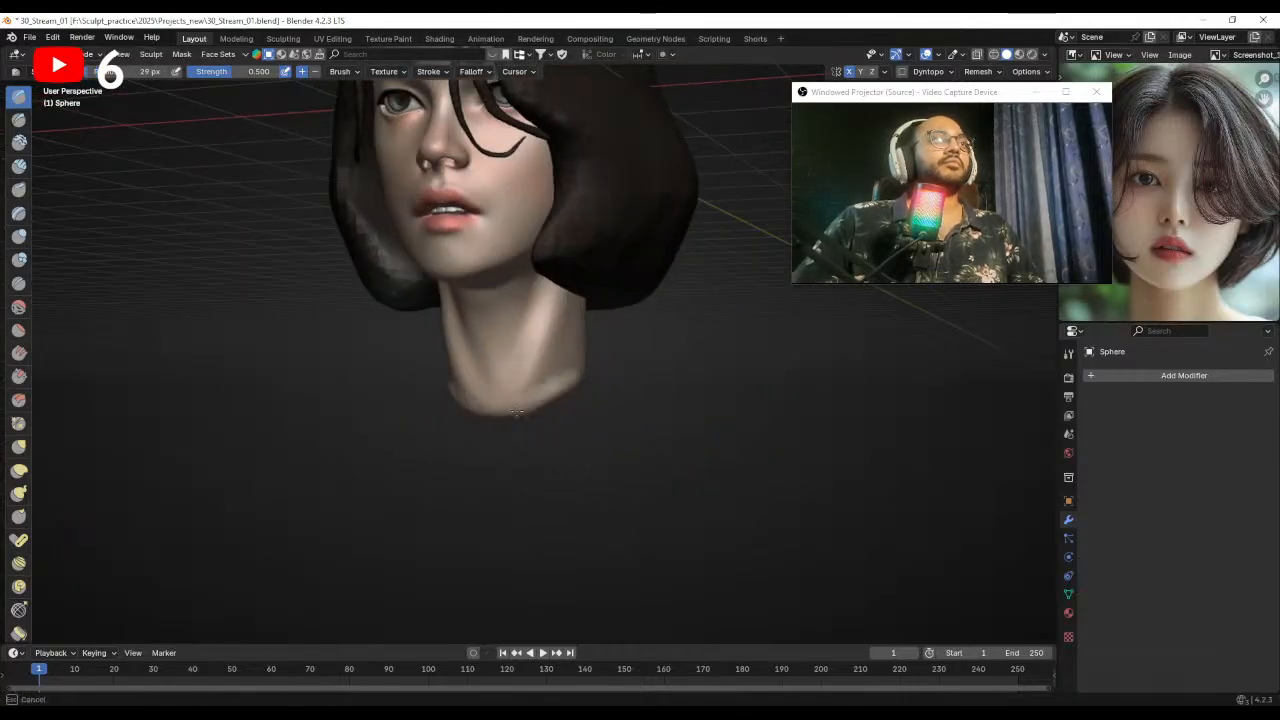
pyautogui.moveTo(477, 428); pyautogui.dragTo(573, 380)
pyautogui.press('f')
pyautogui.click(600, 378)
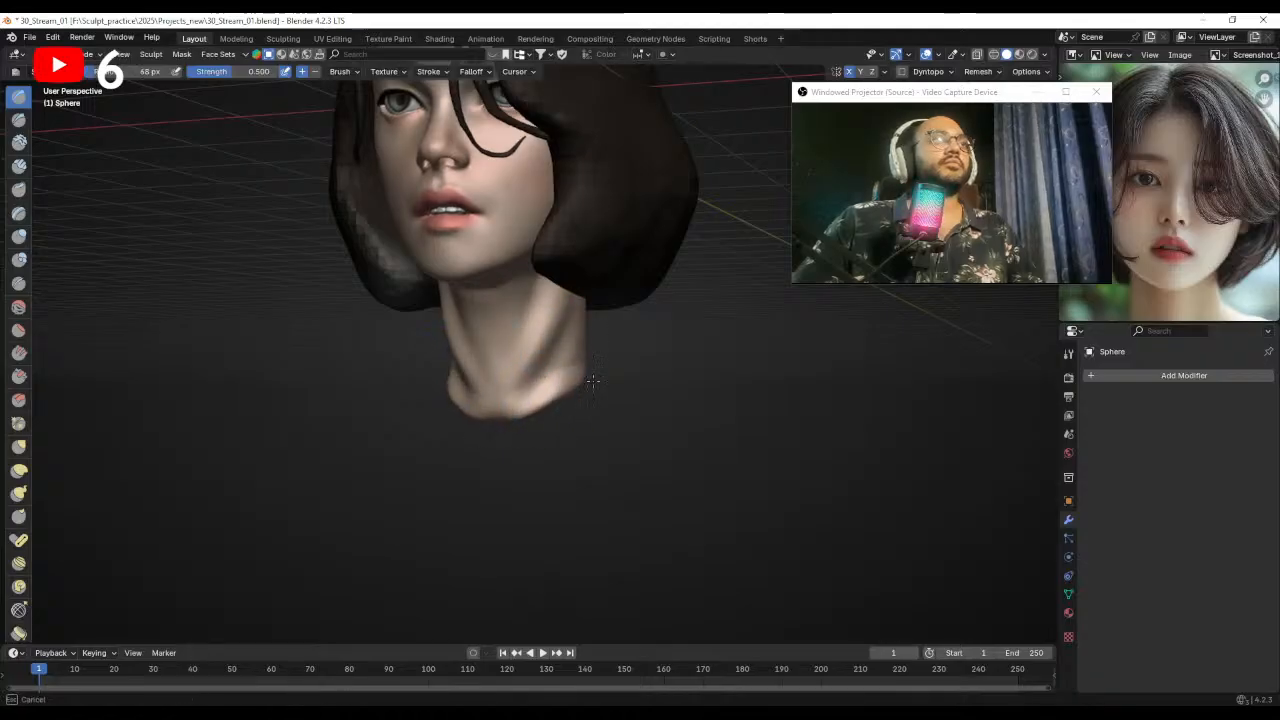
# - Refine the front of the neck at a brush radius of 44 px and return the head to Object Mode
pyautogui.moveTo(595, 377); pyautogui.dragTo(518, 407, button='middle')
pyautogui.scroll(-2, 418, 386)
pyautogui.moveTo(418, 386)
pyautogui.keyDown('alt'); pyautogui.mouseDown()
pyautogui.moveTo(457, 360)
pyautogui.moveTo(470, 370)
pyautogui.moveTo(443, 334)
pyautogui.moveTo(489, 391)
pyautogui.mouseUp(); pyautogui.keyUp('alt')
pyautogui.press('f')
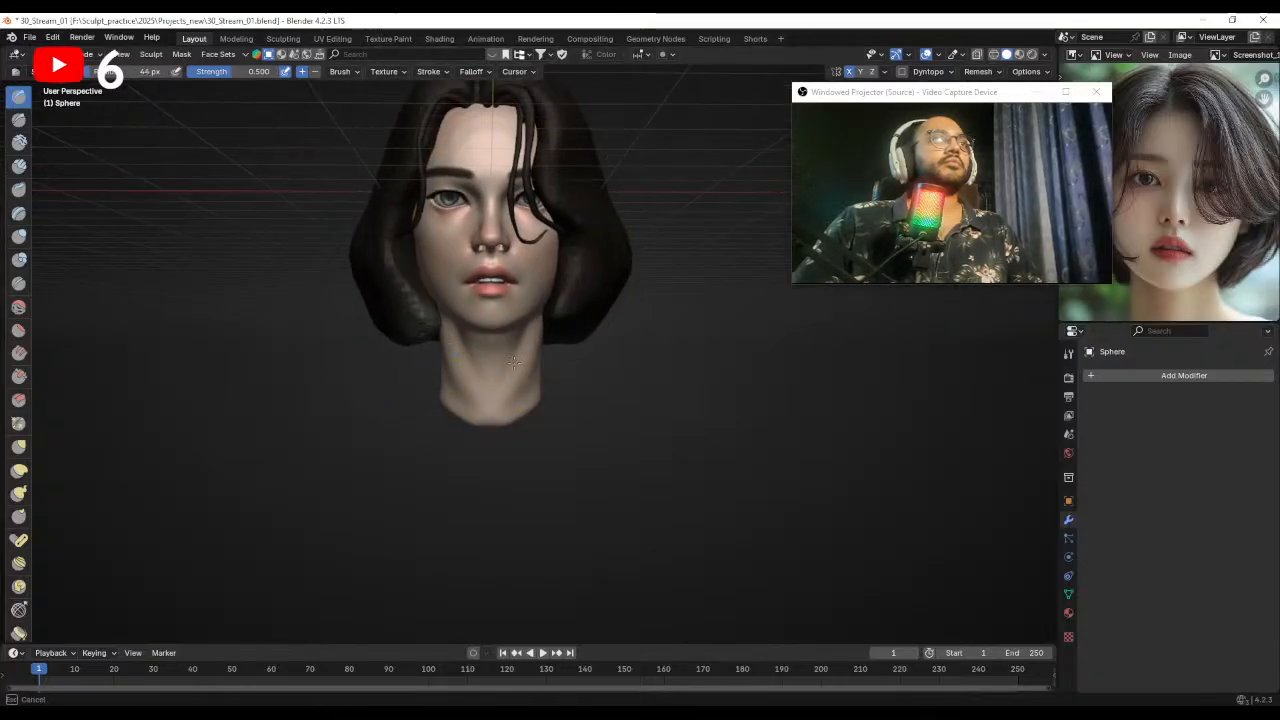
pyautogui.moveTo(536, 405)
pyautogui.mouseDown(button='middle')
pyautogui.moveTo(539, 390)
pyautogui.moveTo(458, 356)
pyautogui.mouseUp(button='middle')
pyautogui.moveTo(505, 357)
pyautogui.keyDown('alt'); pyautogui.mouseDown()
pyautogui.moveTo(517, 403)
pyautogui.moveTo(525, 349)
pyautogui.mouseUp(); pyautogui.keyUp('alt')
pyautogui.hotkey('ctrl', 'Tab')
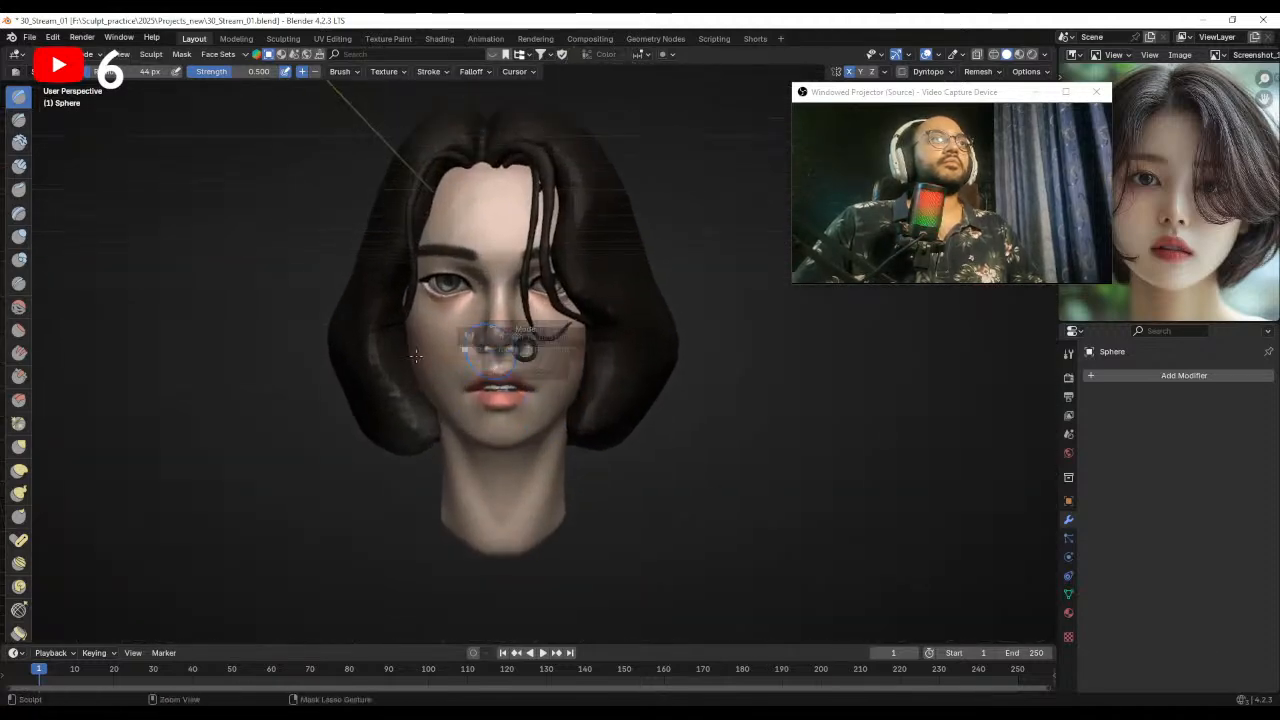
pyautogui.click(468, 352)
pyautogui.keyDown('alt'); pyautogui.keyDown('shift'); pyautogui.moveTo(706, 386); pyautogui.dragTo(700, 440); pyautogui.keyUp('shift'); pyautogui.keyUp('alt')
pyautogui.keyDown('alt'); pyautogui.moveTo(612, 330); pyautogui.dragTo(657, 312); pyautogui.keyUp('alt')
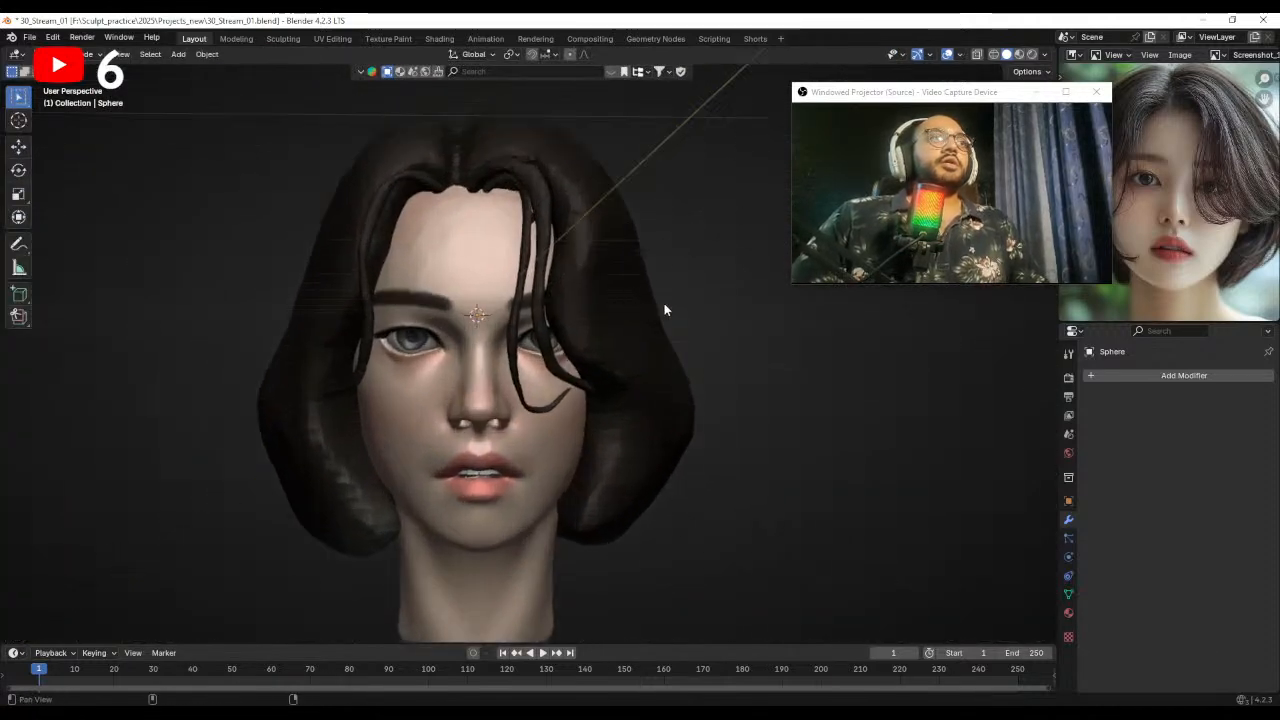
# - Enable viewport shadows at a strength of about 0.630 and adjust the direction of the shadow light
pyautogui.click(1036, 92)
pyautogui.click(1045, 55)
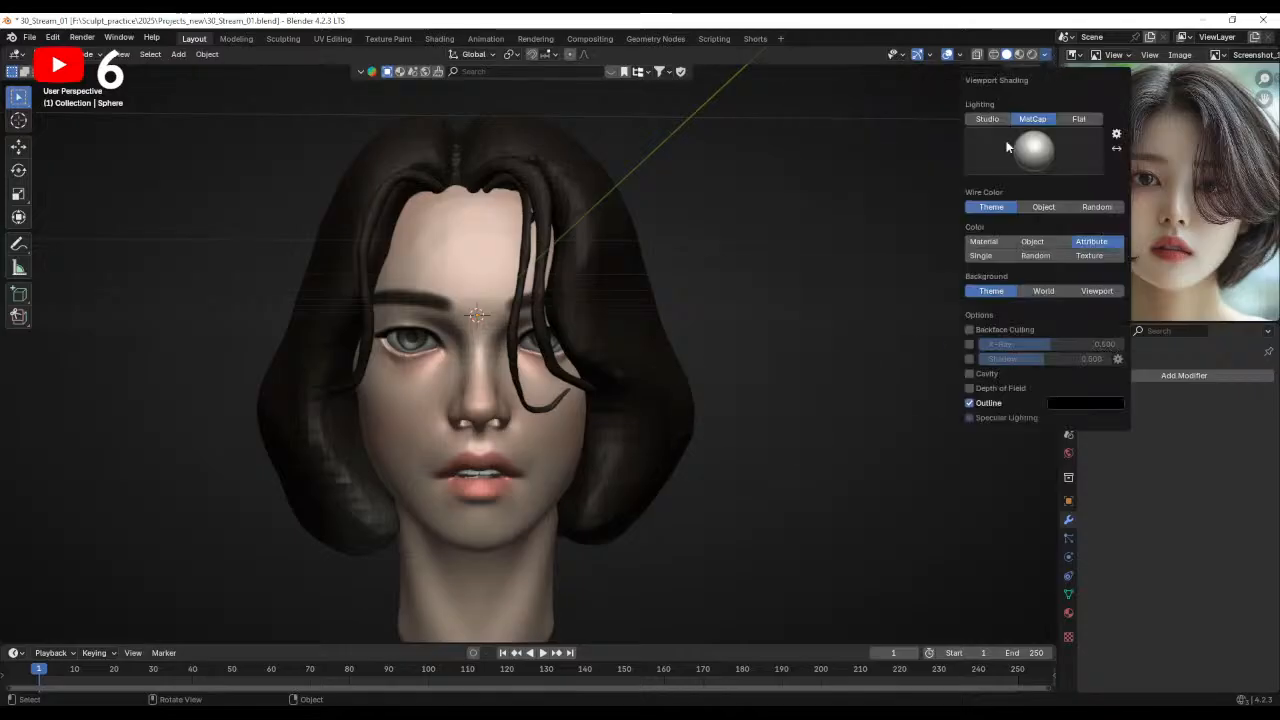
pyautogui.click(969, 359)
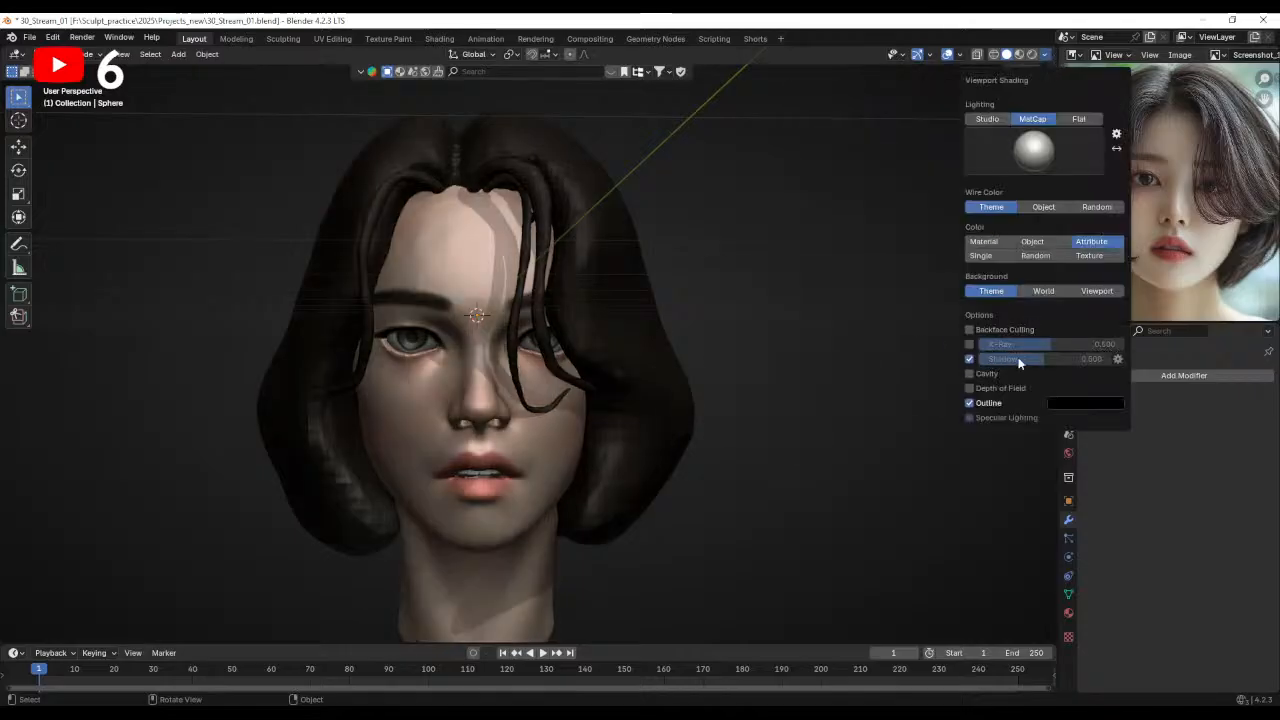
pyautogui.moveTo(1080, 360); pyautogui.dragTo(1065, 355)
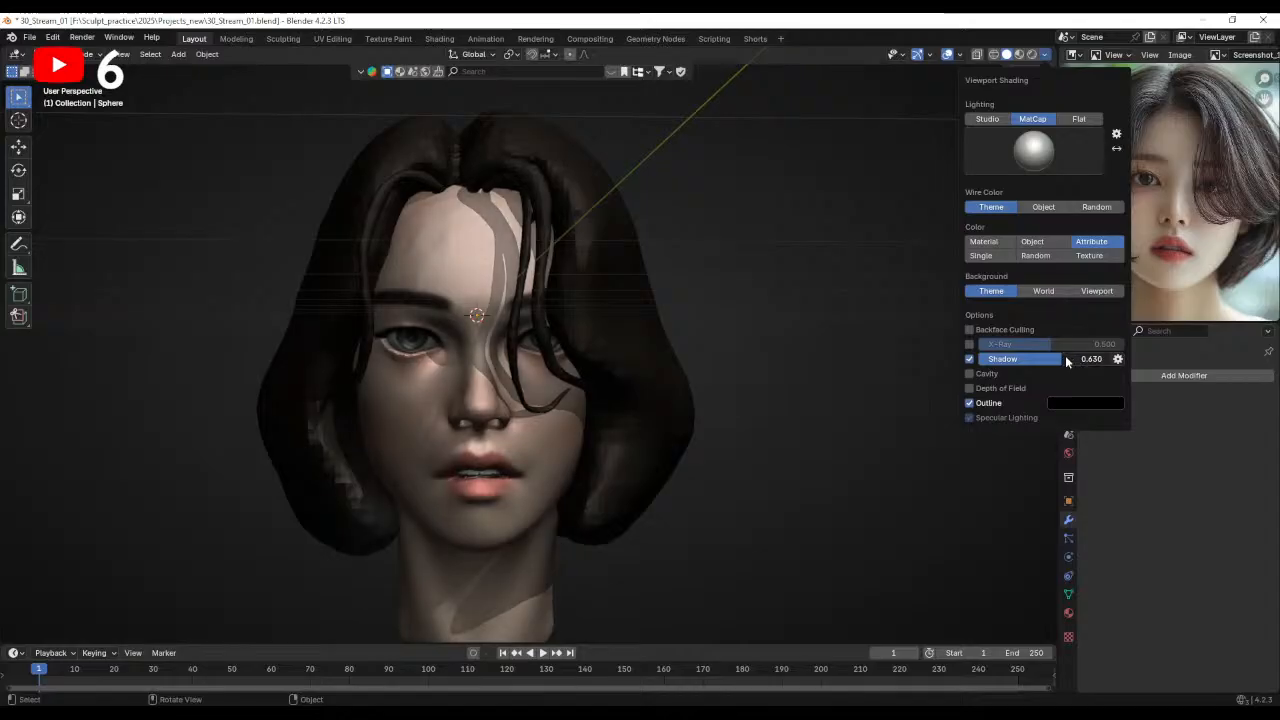
pyautogui.click(1117, 358)
pyautogui.moveTo(1132, 396); pyautogui.dragTo(1115, 405)
pyautogui.keyDown('alt'); pyautogui.moveTo(834, 420); pyautogui.dragTo(752, 378); pyautogui.keyUp('alt')
pyautogui.keyDown('alt'); pyautogui.moveTo(752, 378); pyautogui.dragTo(775, 402); pyautogui.keyUp('alt')
# - Restore the minimised webcam projector window over the viewport
pyautogui.click(504, 713)
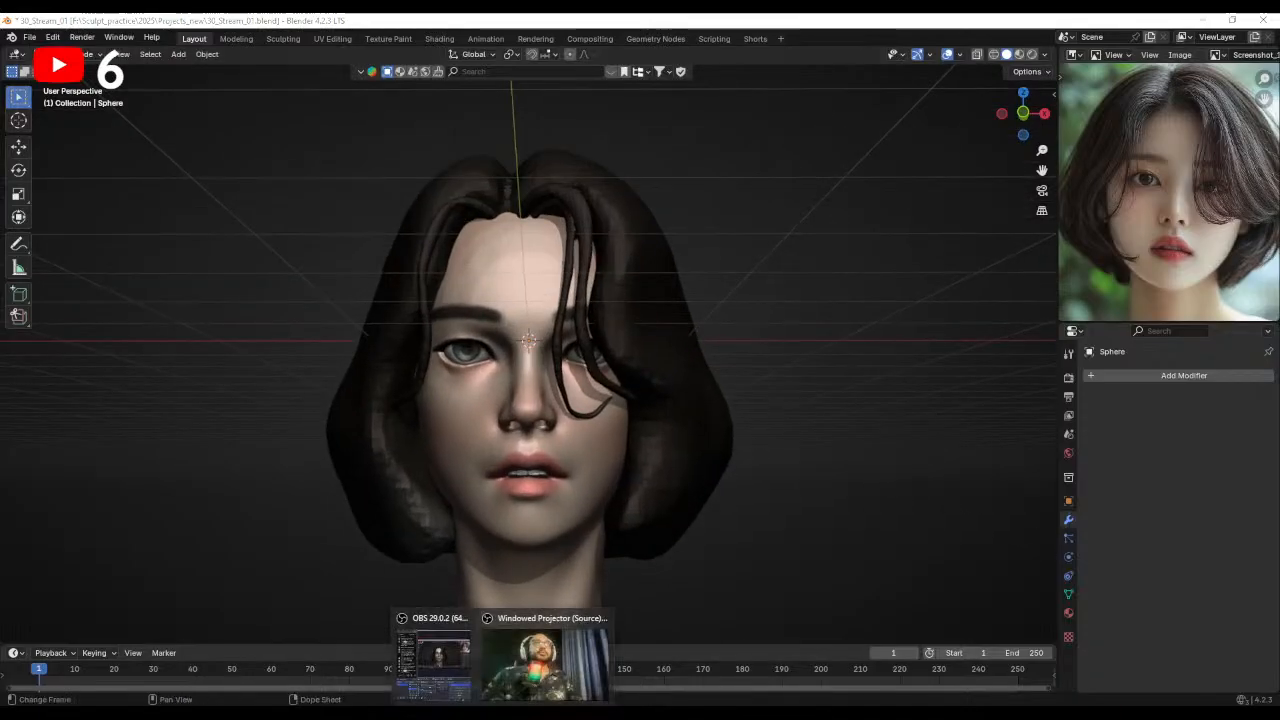
pyautogui.click(549, 662)
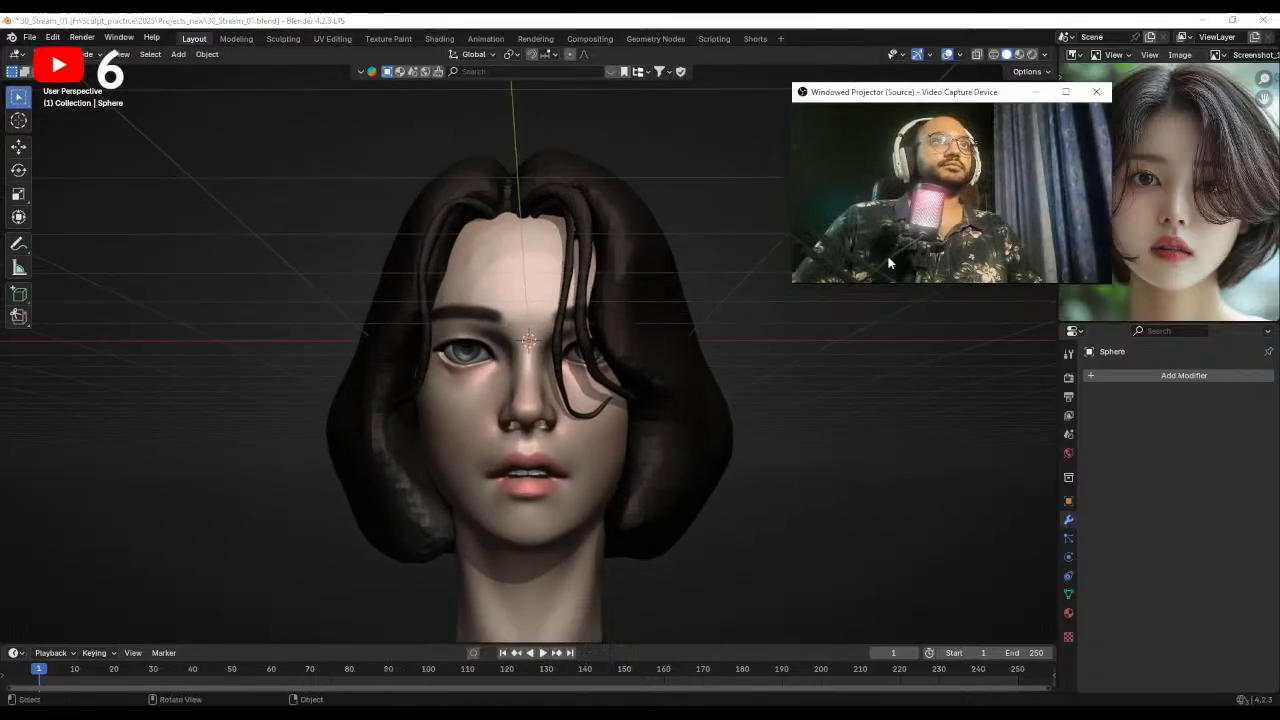
pyautogui.rightClick(1030, 193)
pyautogui.click(1060, 247)
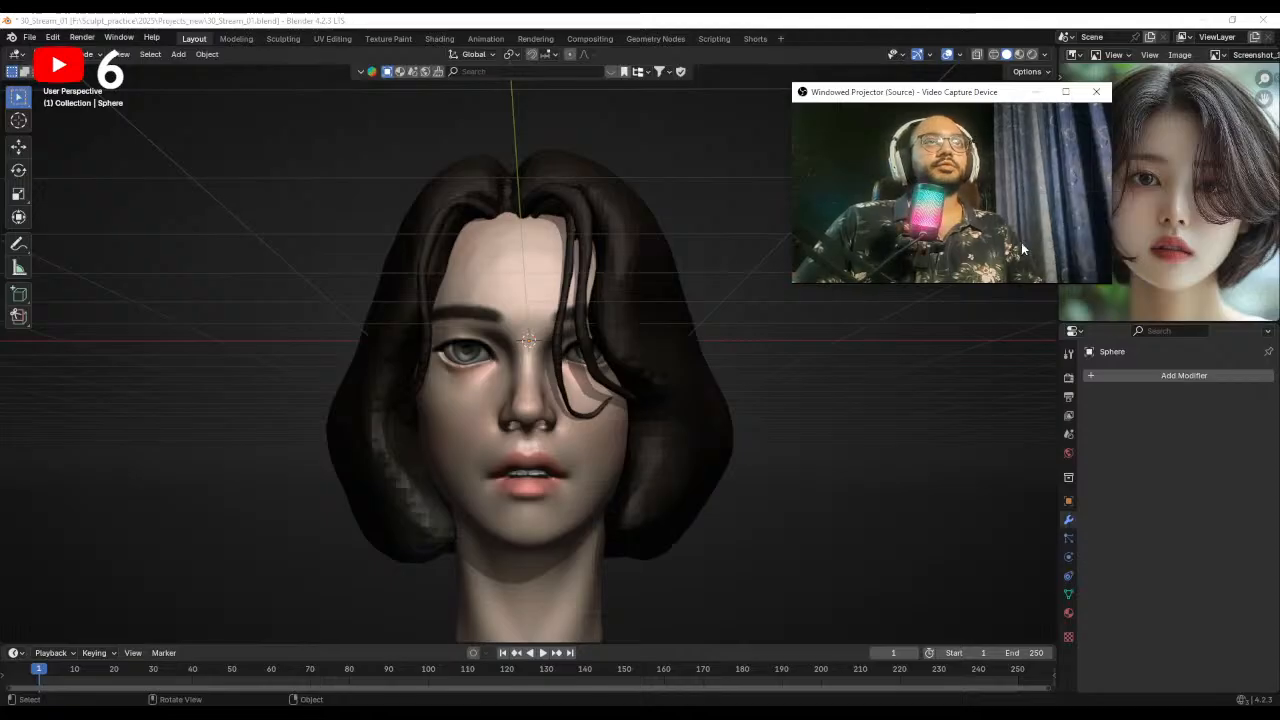
pyautogui.rightClick(1030, 243)
pyautogui.click(1060, 289)
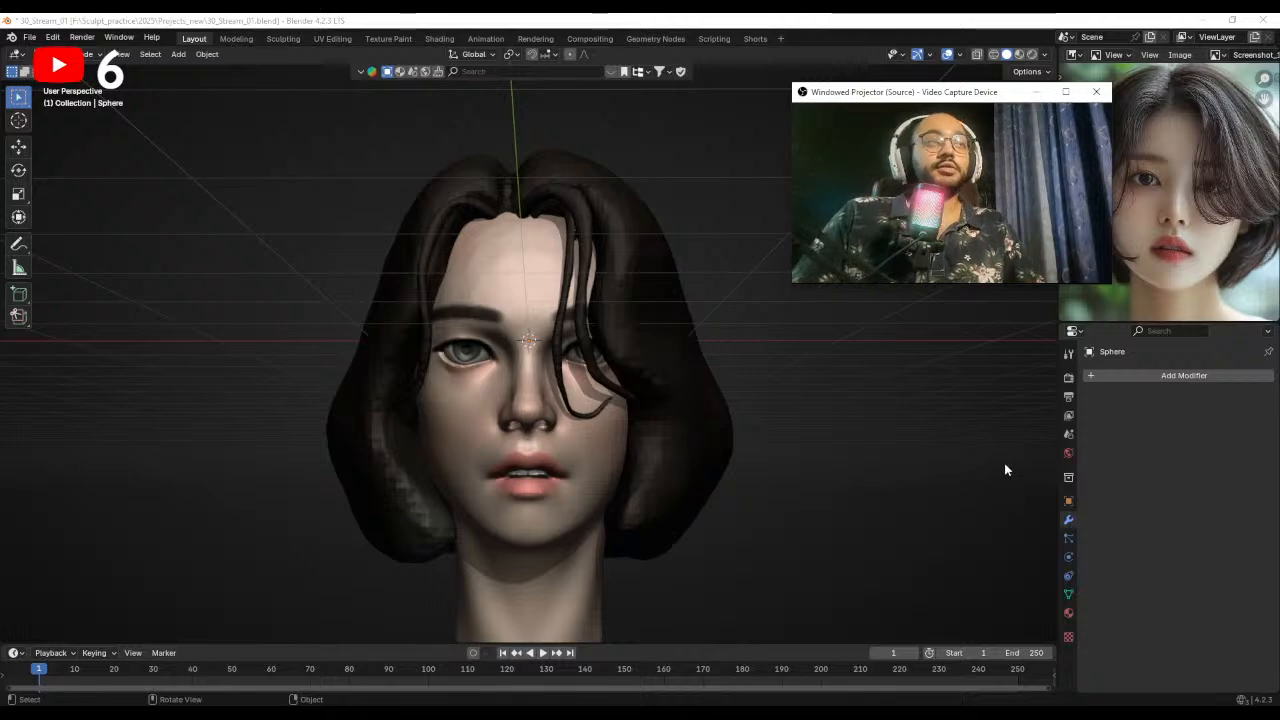
pyautogui.moveTo(654, 489); pyautogui.dragTo(723, 491, button='middle')
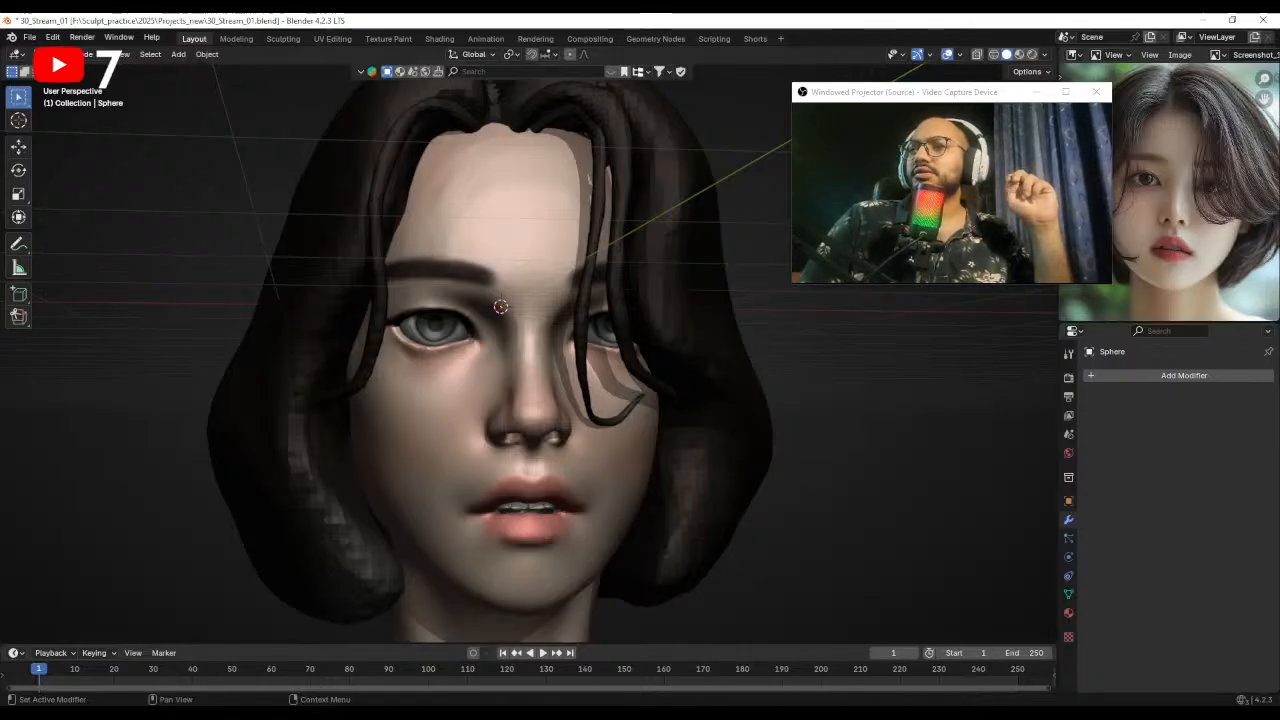
# - Switch to the browser, approve the pending membership request in the Davinci School (Free) community, and return to Blender
pyautogui.click(555, 714)
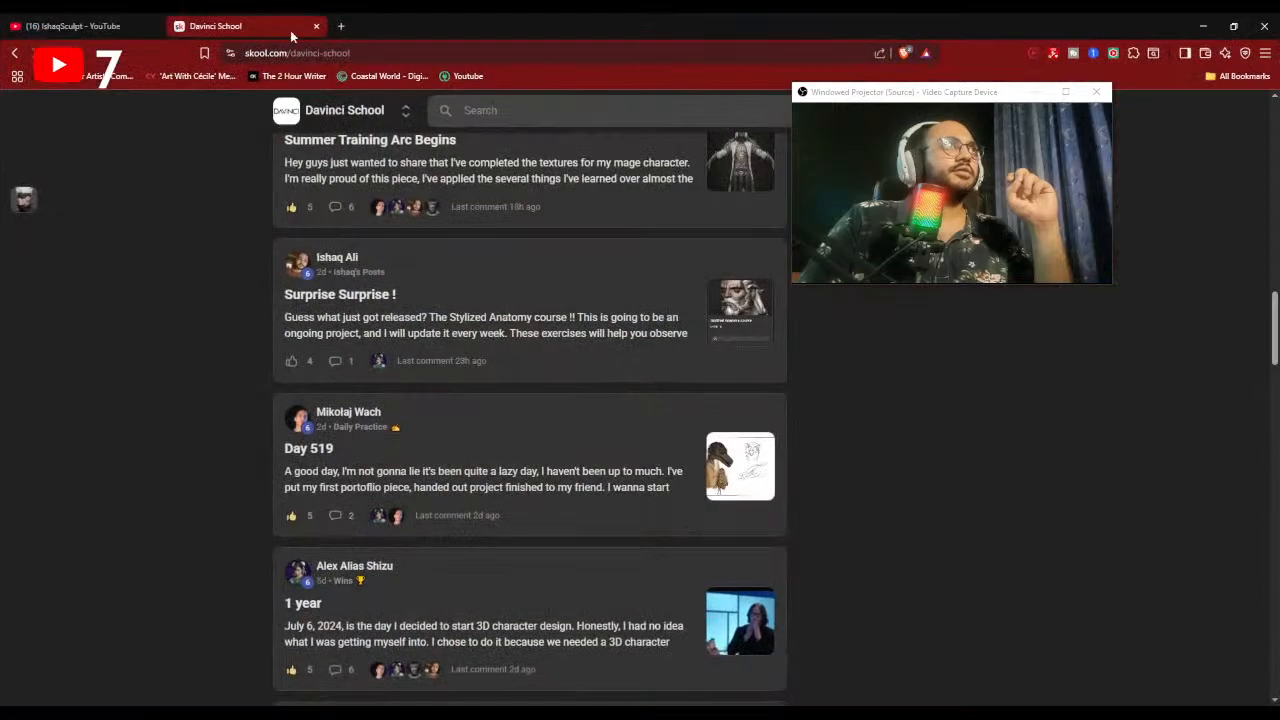
pyautogui.click(403, 110)
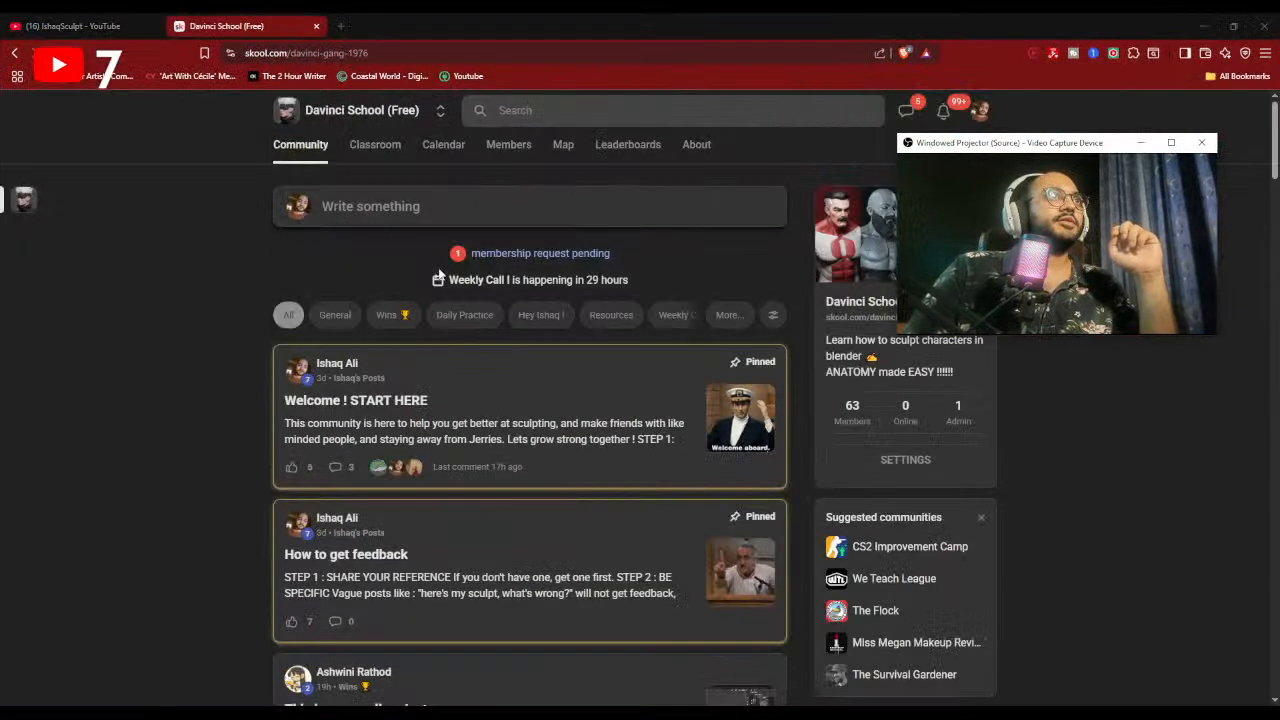
pyautogui.click(585, 254)
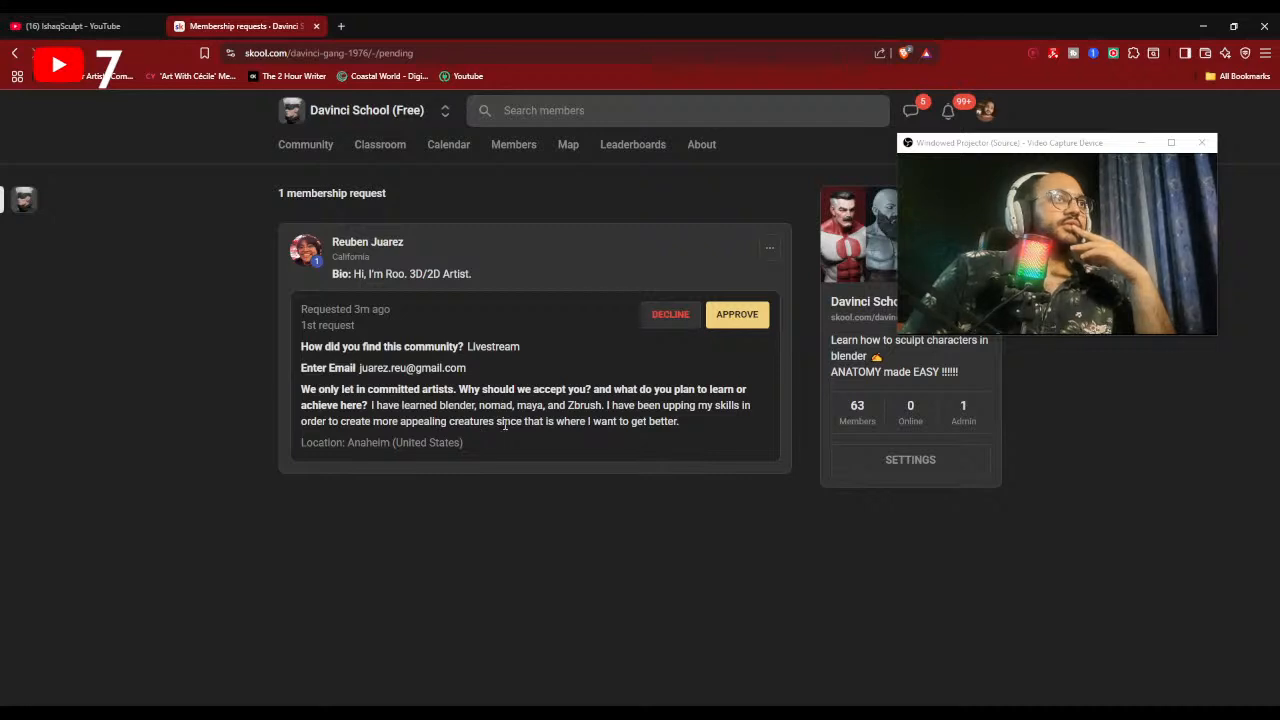
pyautogui.click(726, 318)
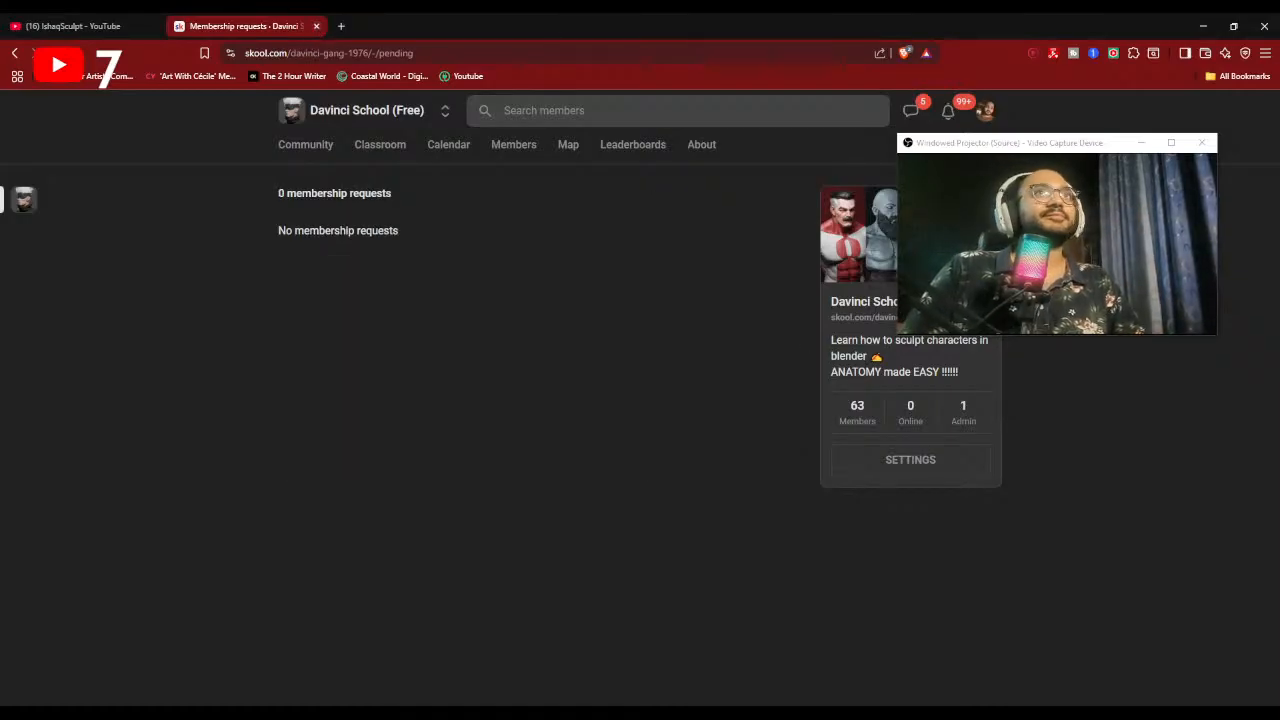
pyautogui.click(1203, 26)
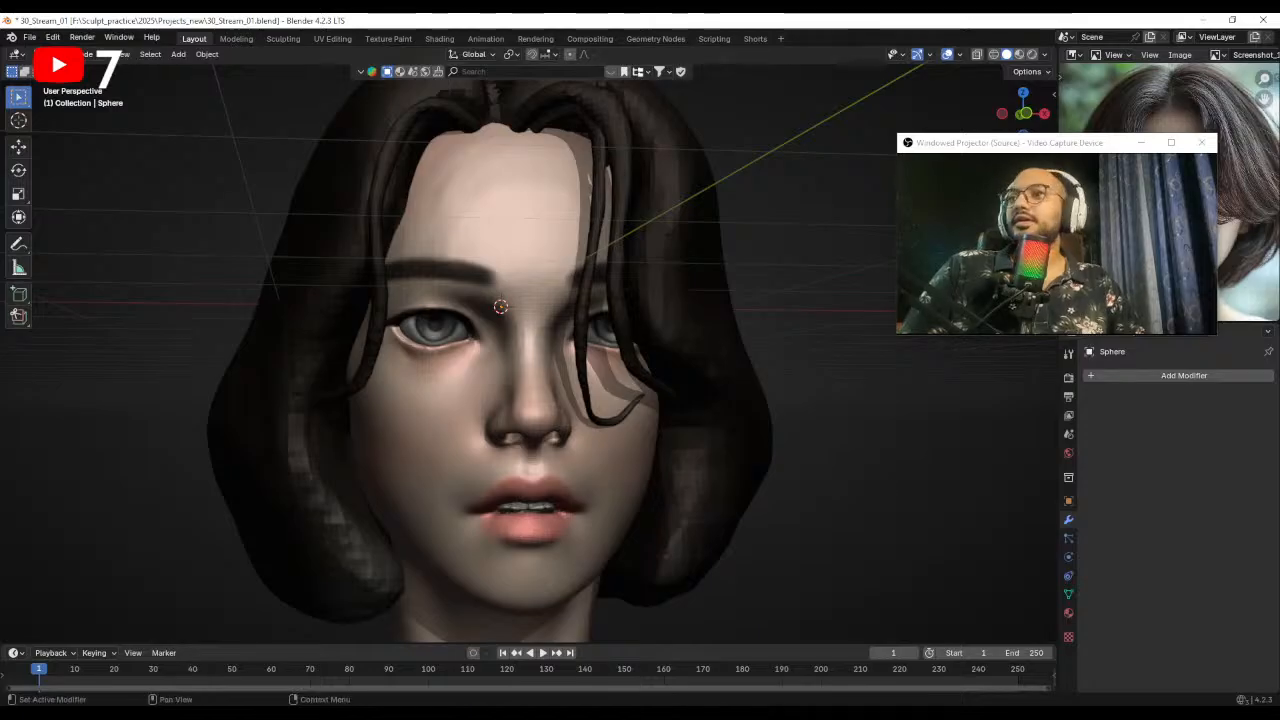